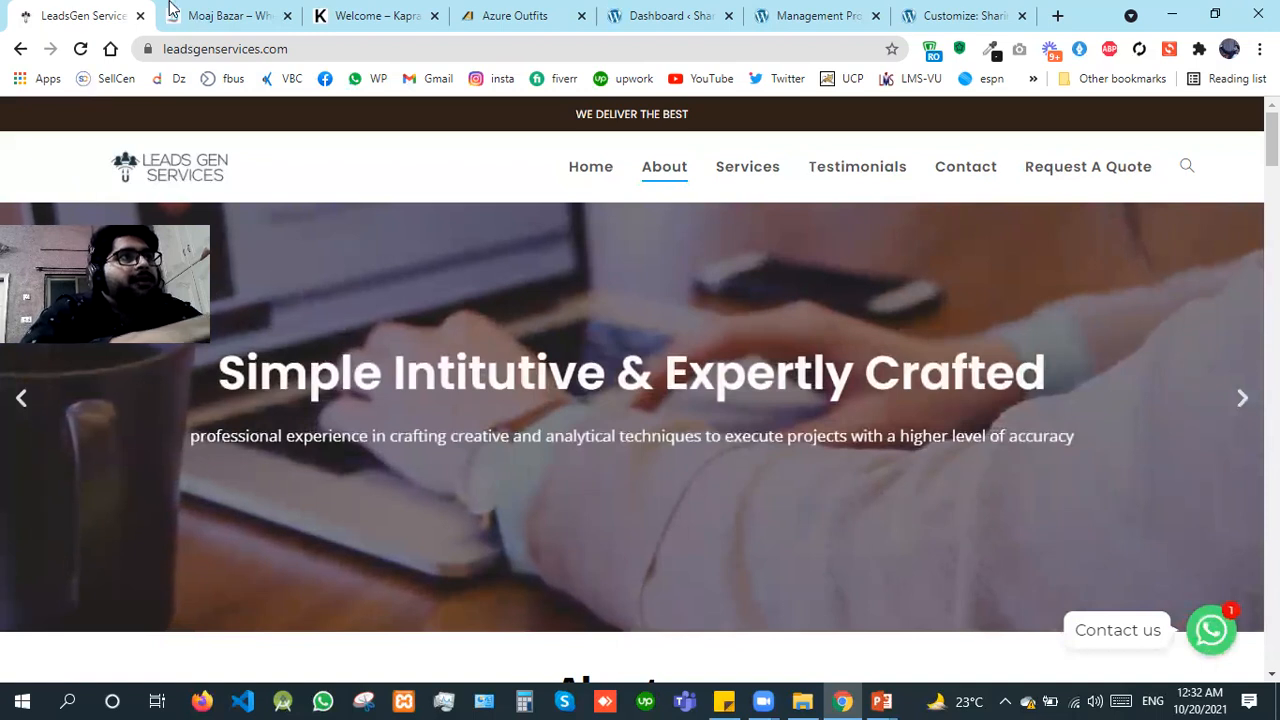
Step: Look through the example websites in the open tabs, including Moaj Bazar and Azure Outfits, and return to the Leads Gen Services site
click(230, 15)
click(366, 12)
click(510, 15)
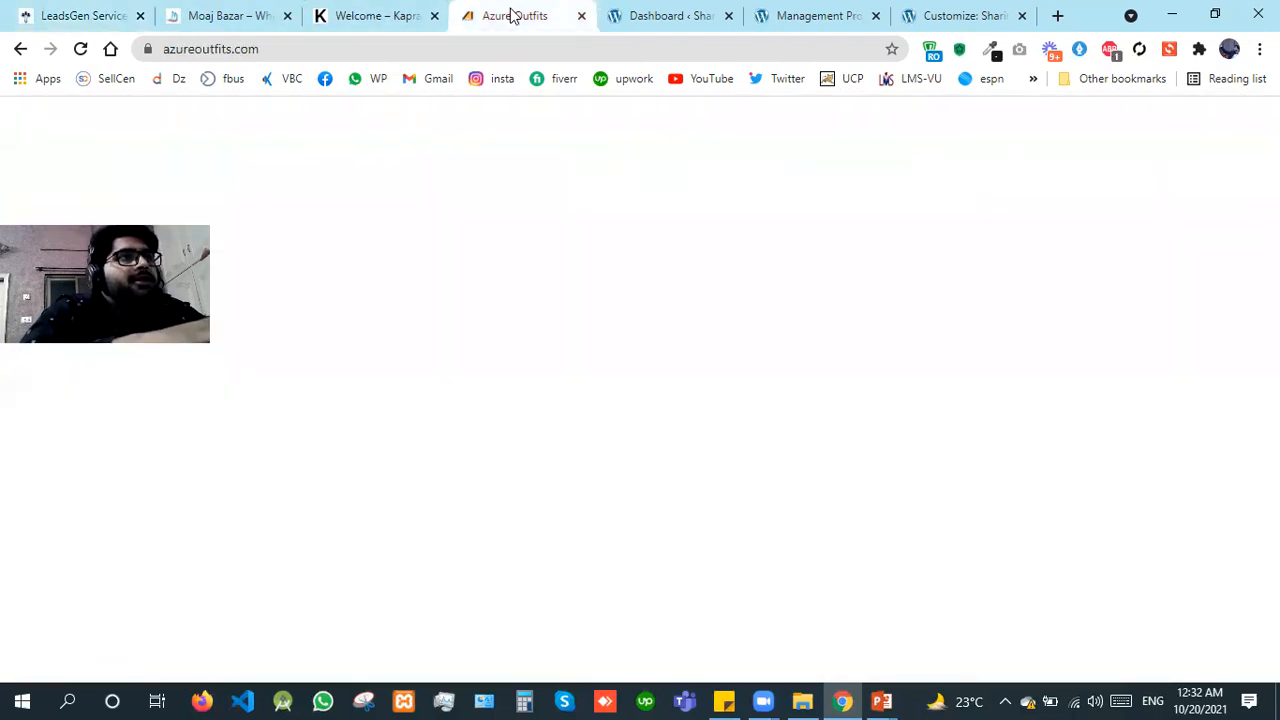
click(246, 9)
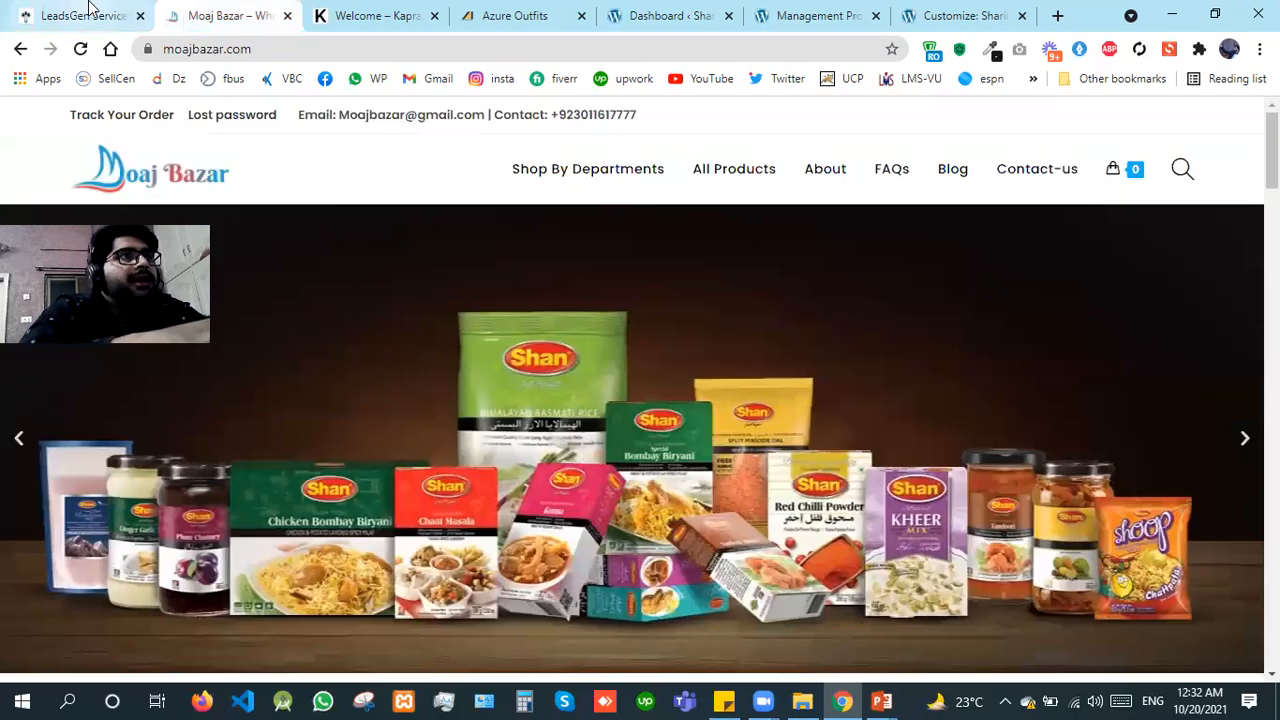
click(89, 10)
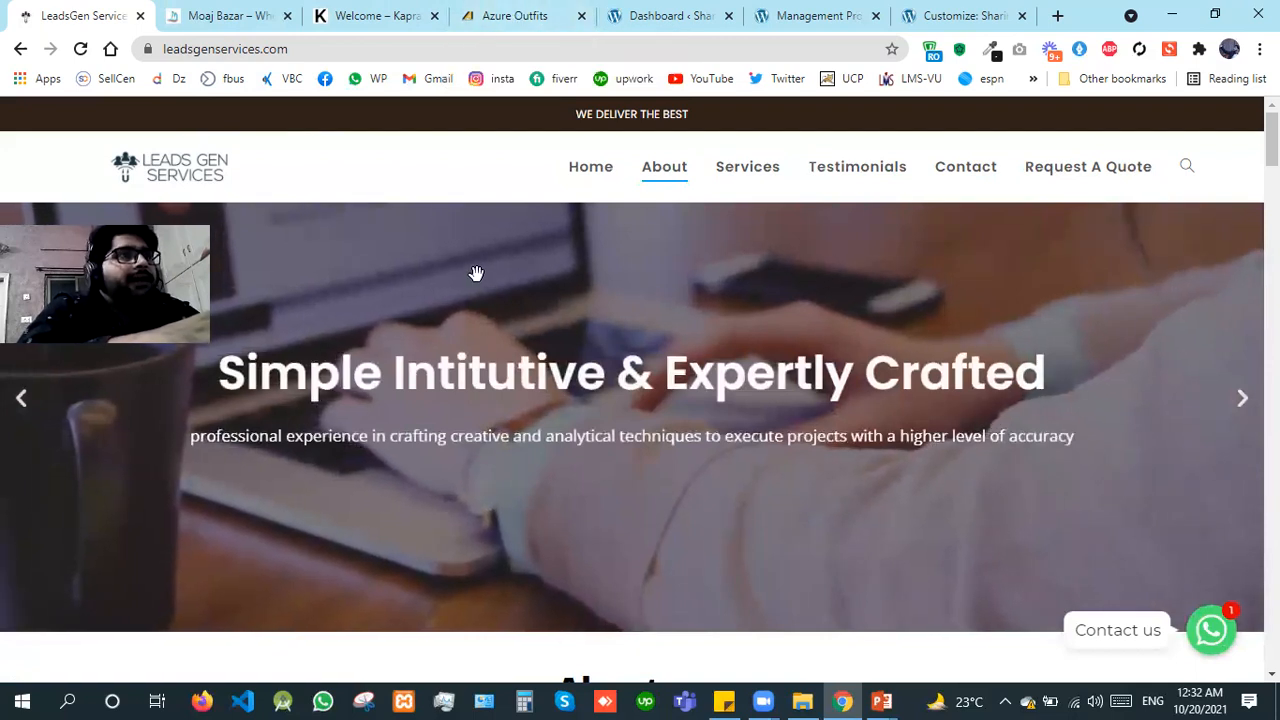
Step: Try the Home and About navigation links of the Leads Gen Services page and return to the page top
click(600, 175)
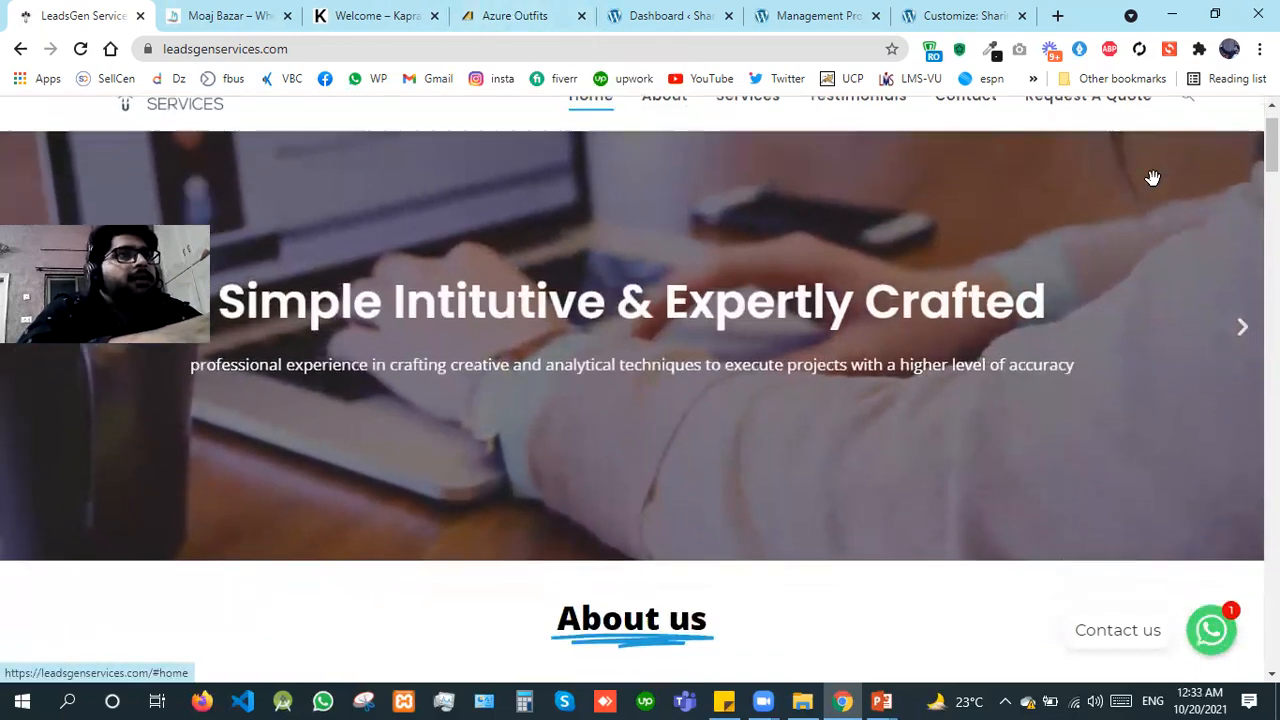
drag(1271, 148, 1271, 132)
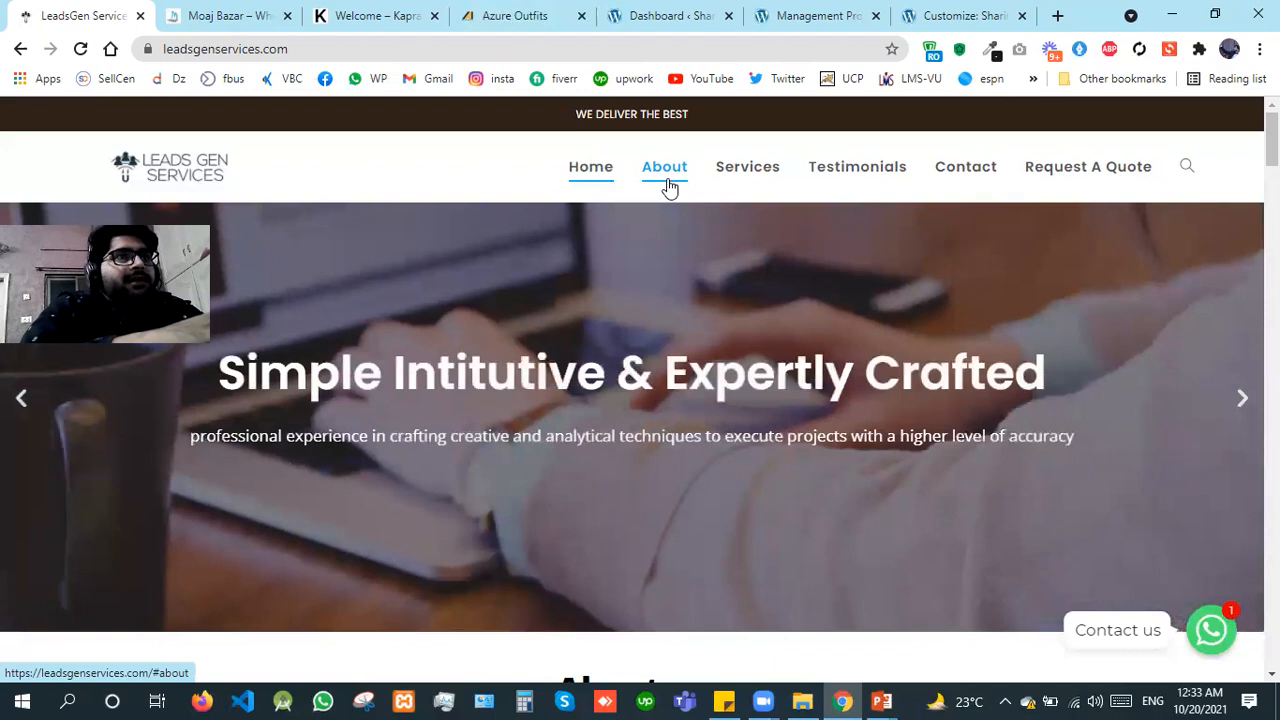
click(666, 184)
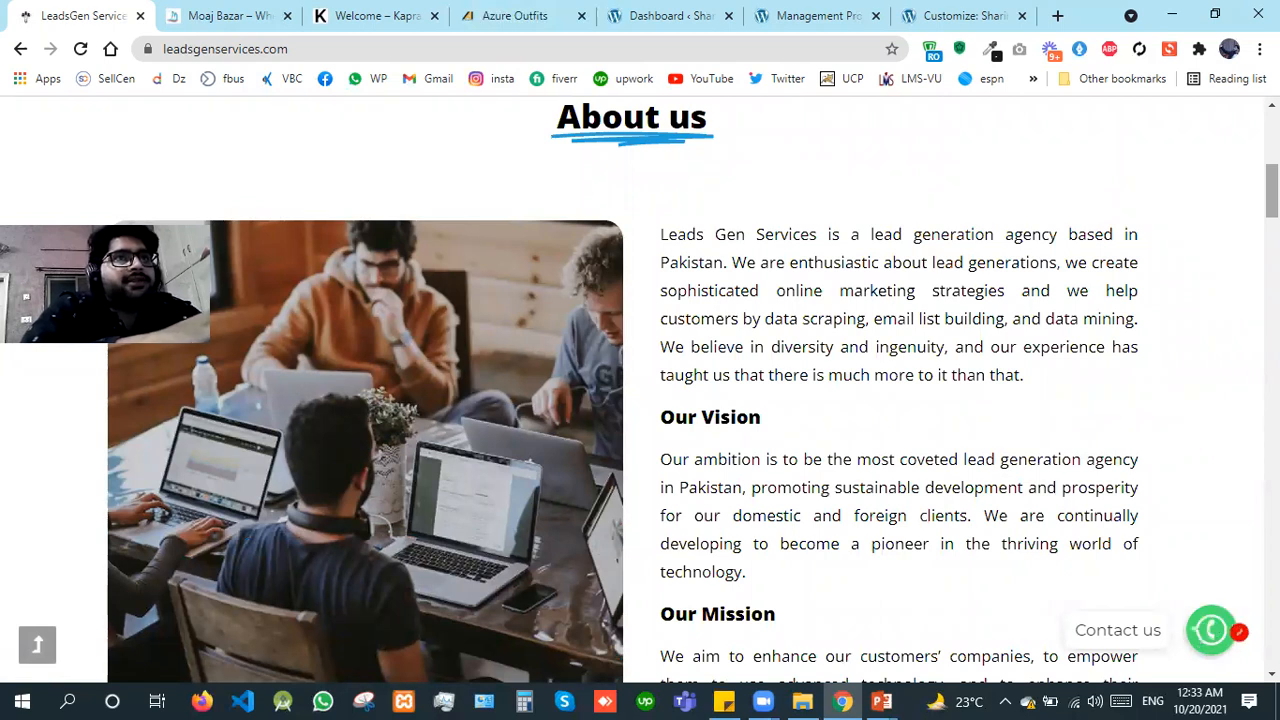
scroll(900, 178, up, 5)
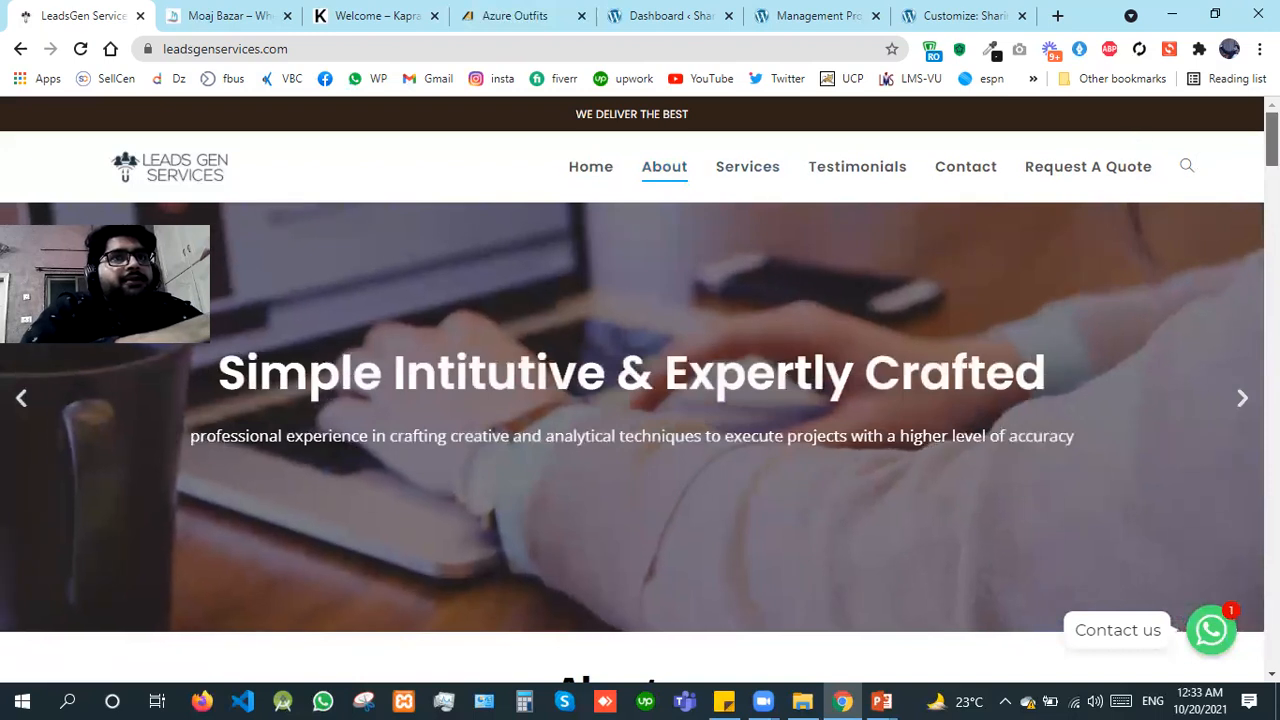
Step: Advance the hero slider twice to view its slides
scroll(1247, 310, down, 1)
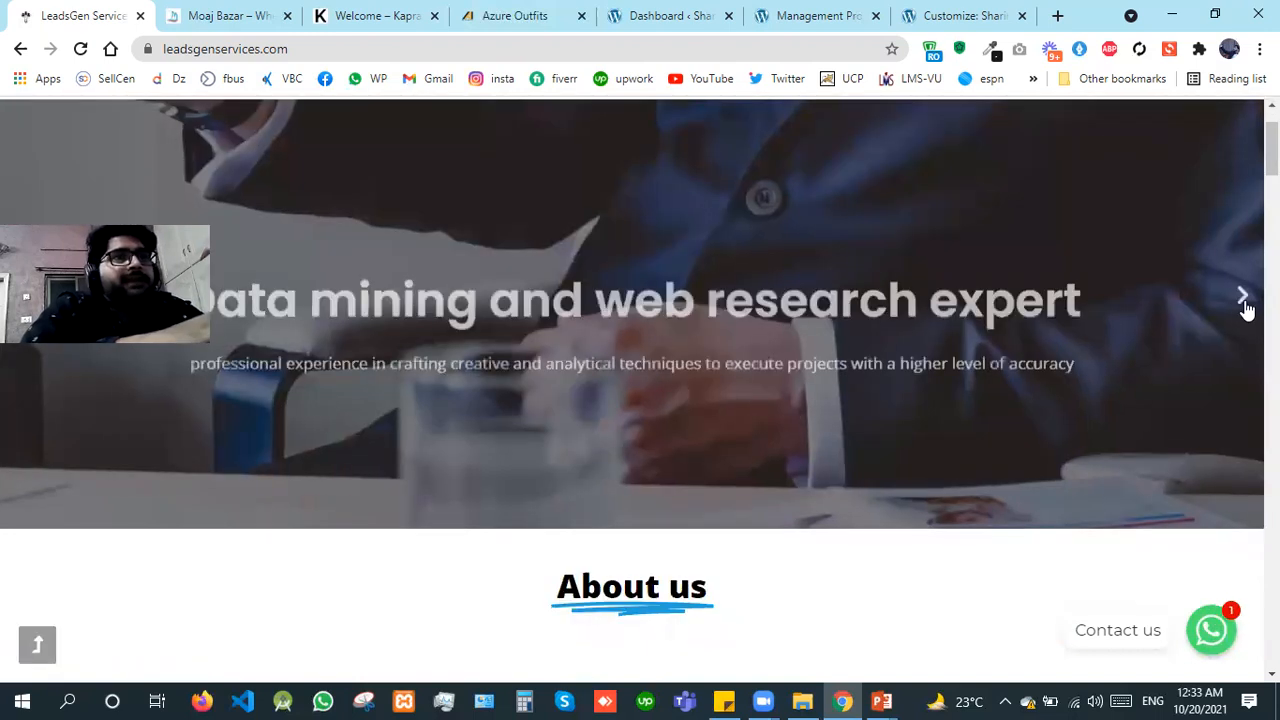
click(1243, 298)
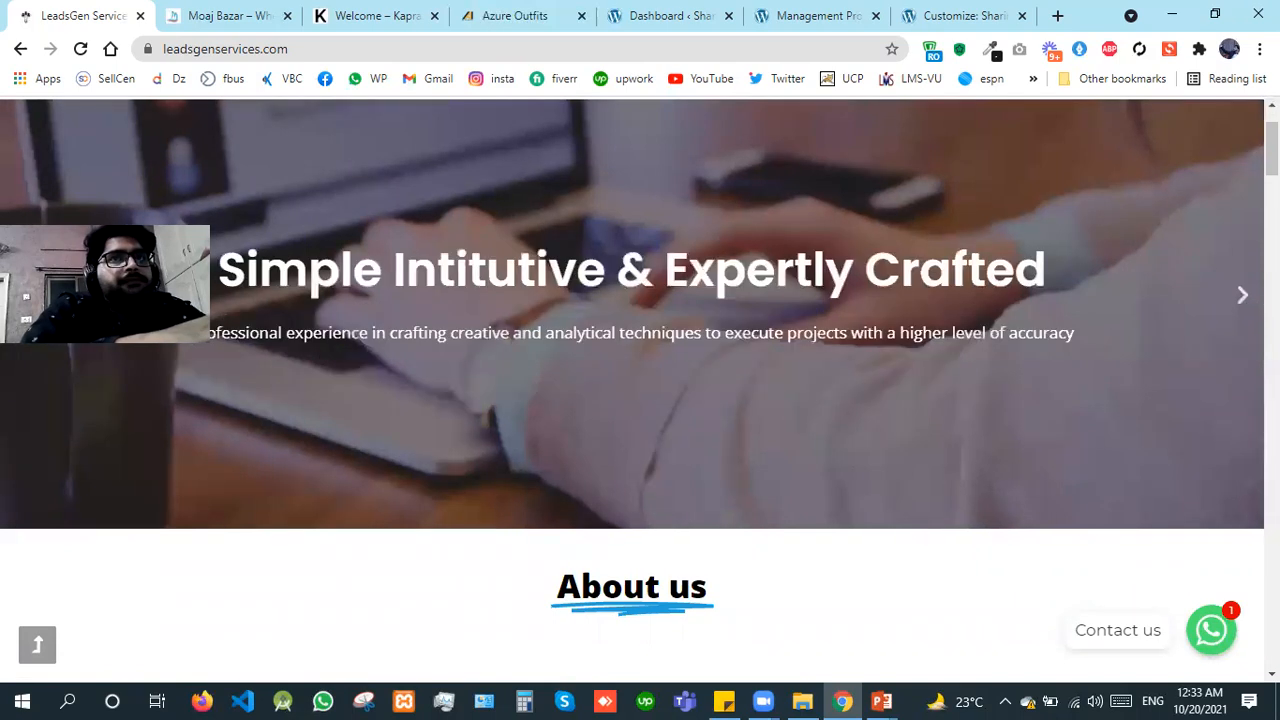
click(1243, 298)
scroll(1243, 298, down, 2)
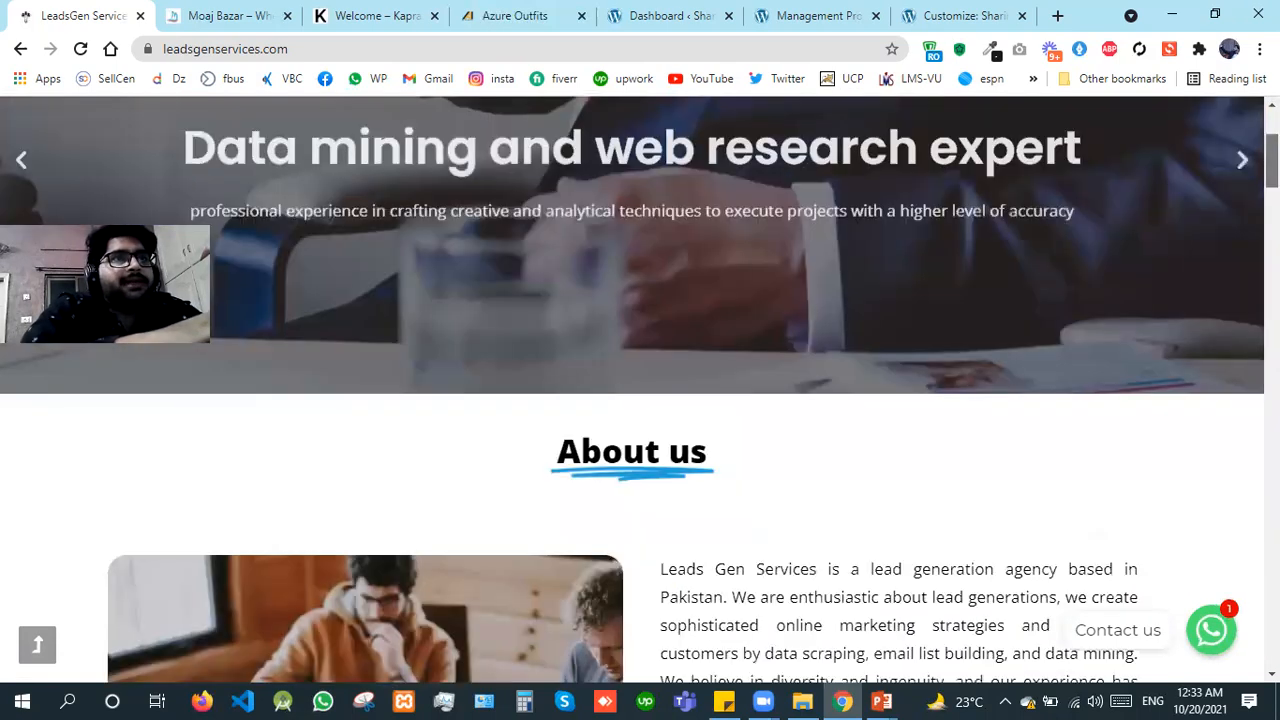
Step: Review the About us section with its vision and mission texts and the statistics counters beneath it
scroll(640, 390, down, 4)
scroll(640, 390, up, 1)
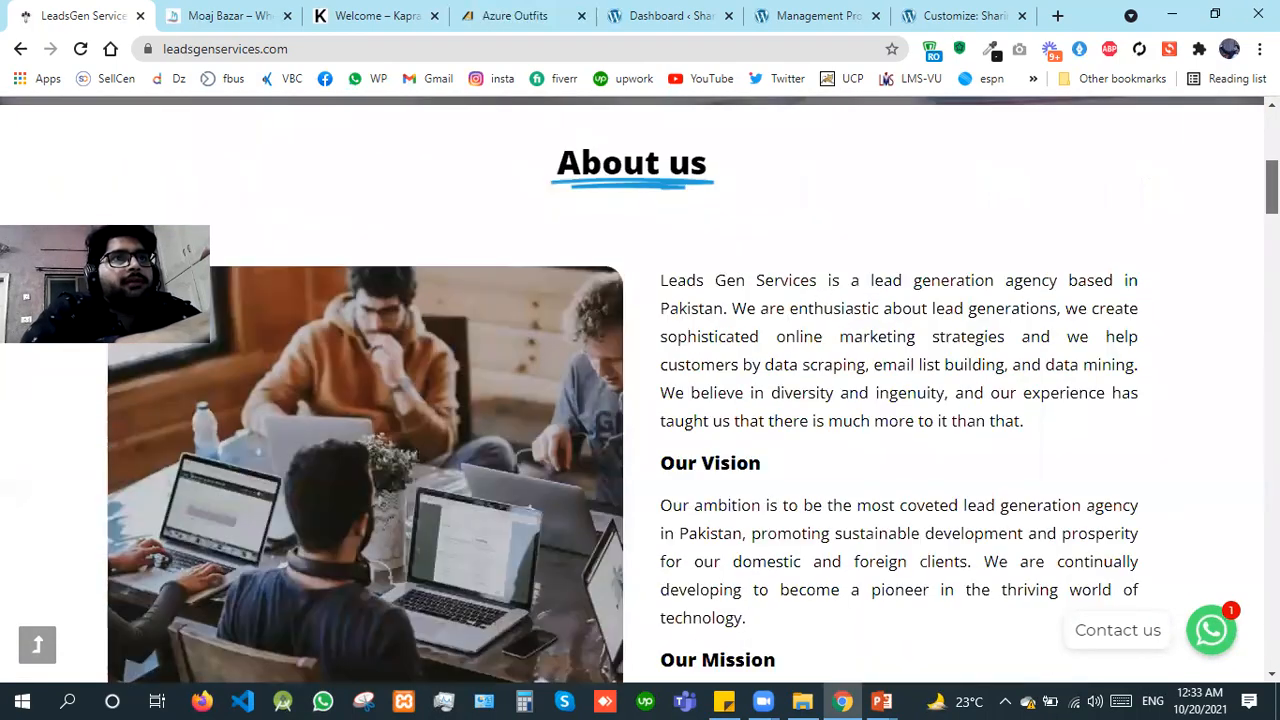
scroll(640, 390, down, 2)
scroll(640, 390, down, 1)
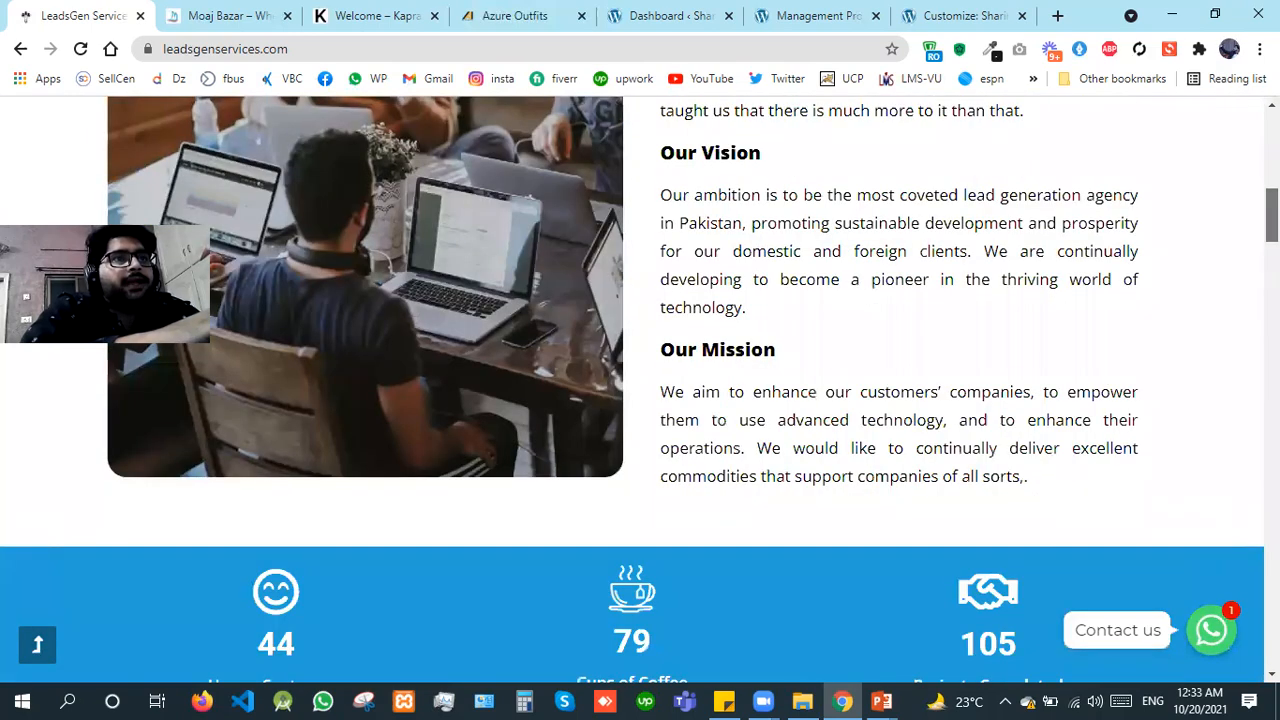
scroll(640, 390, down, 1)
scroll(640, 390, down, 1)
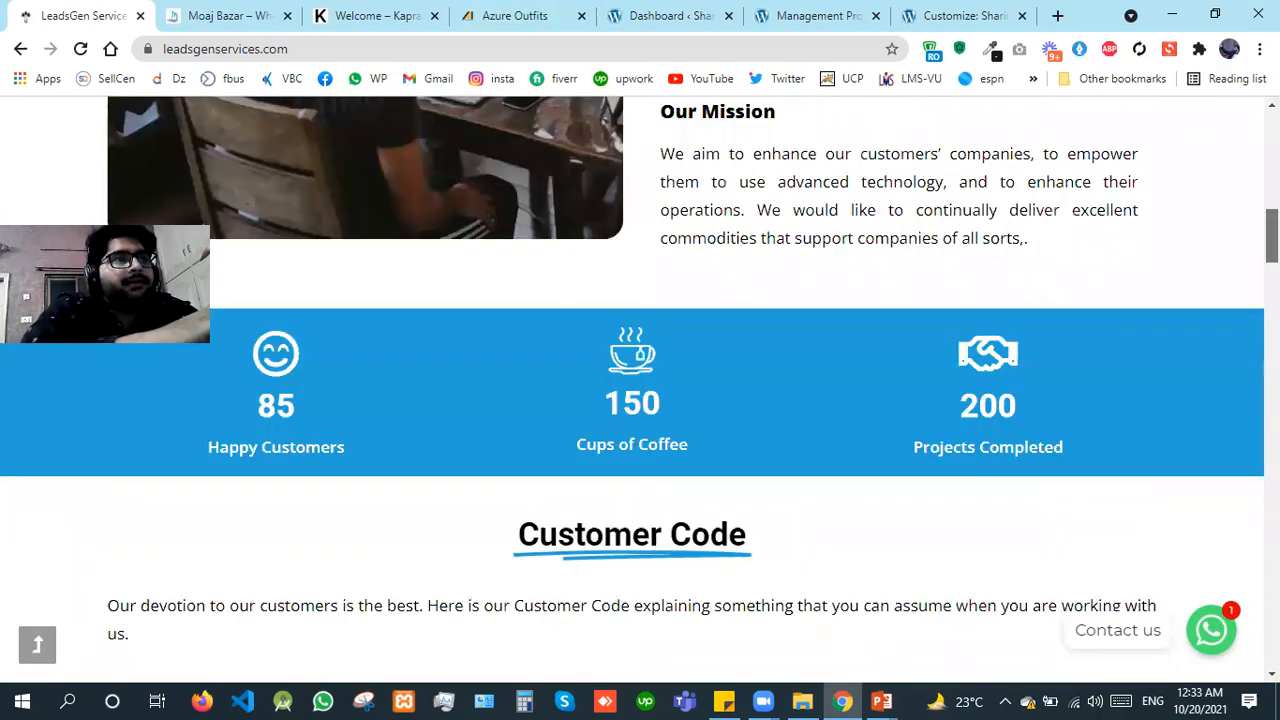
Step: Examine the Customer Code section and the introduction to the core services
scroll(640, 390, down, 1)
scroll(640, 390, down, 2)
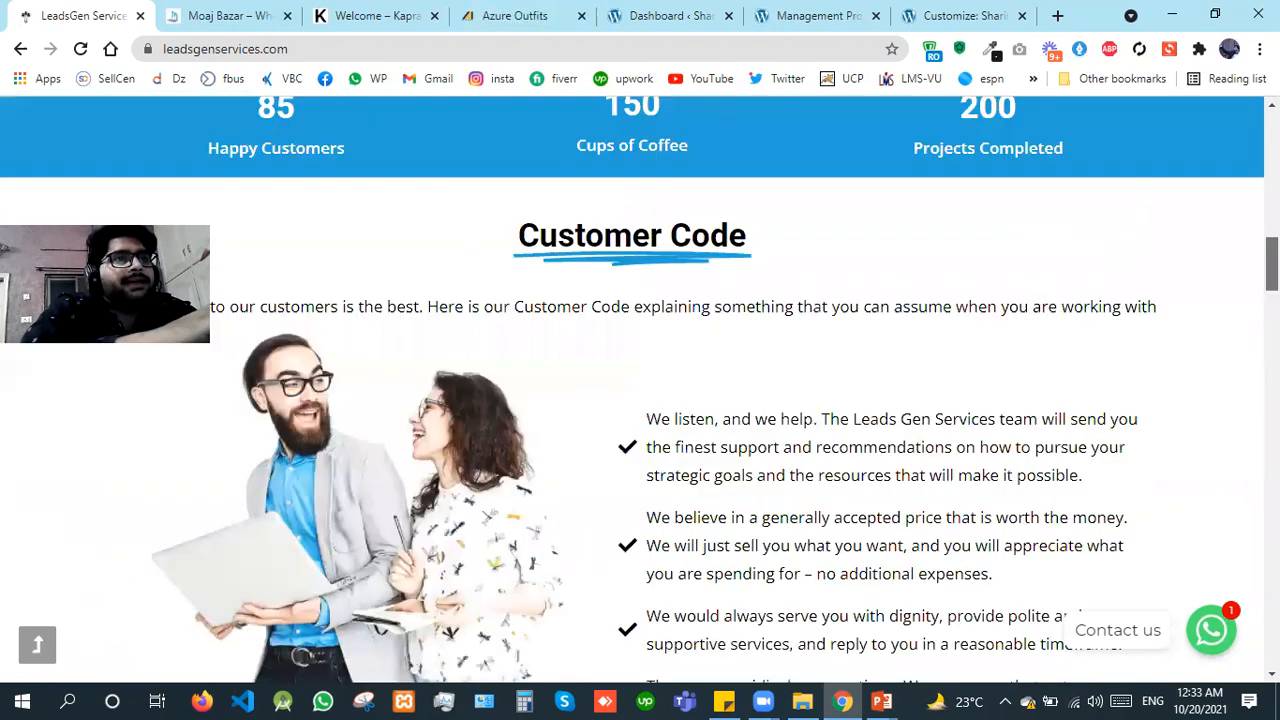
scroll(640, 390, down, 1)
scroll(640, 390, down, 1)
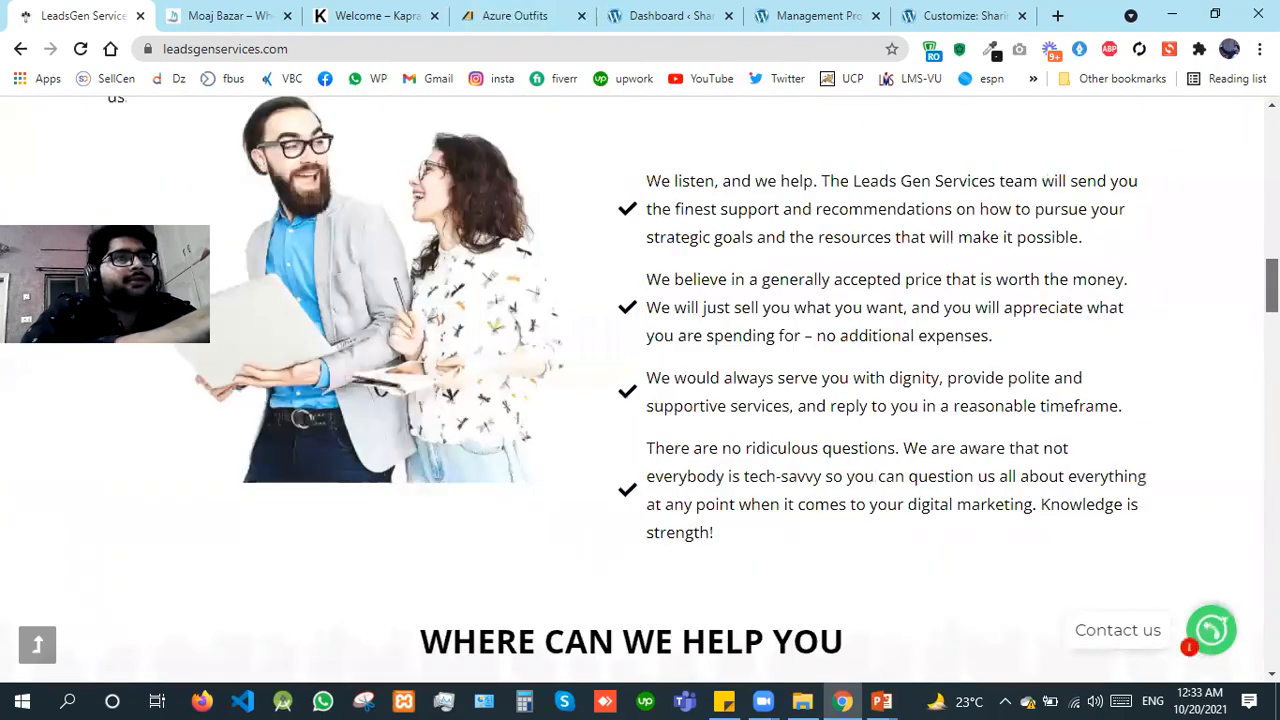
scroll(640, 390, down, 1)
scroll(640, 390, down, 2)
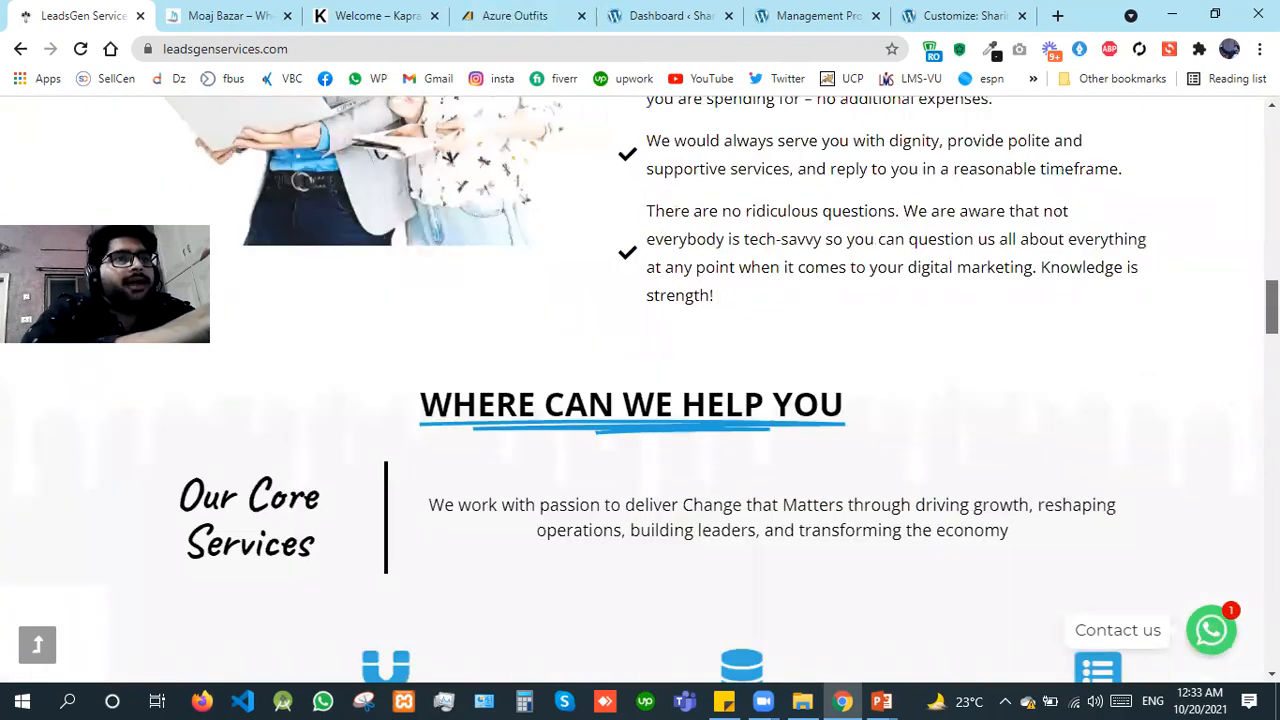
scroll(640, 390, down, 3)
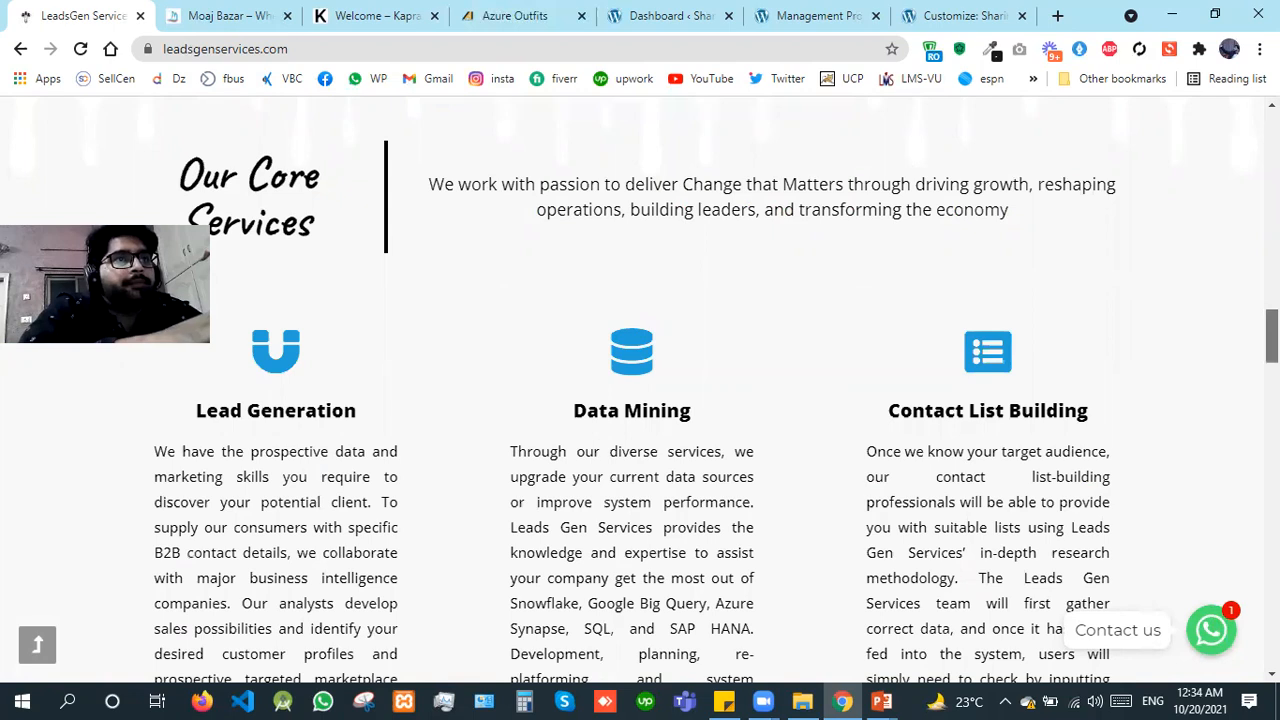
Step: Review the core service descriptions from Lead Generation through Email Verification, down to the founder section
scroll(640, 390, down, 4)
scroll(640, 390, down, 3)
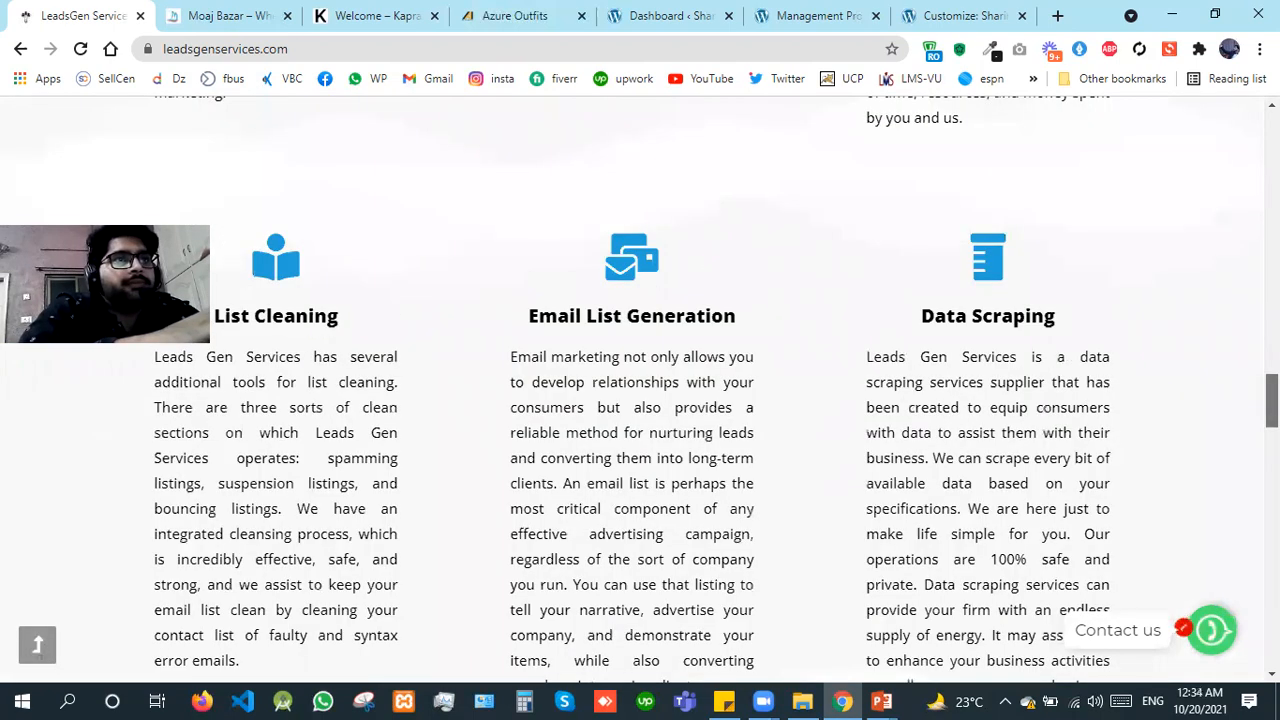
scroll(640, 390, down, 2)
scroll(640, 390, down, 4)
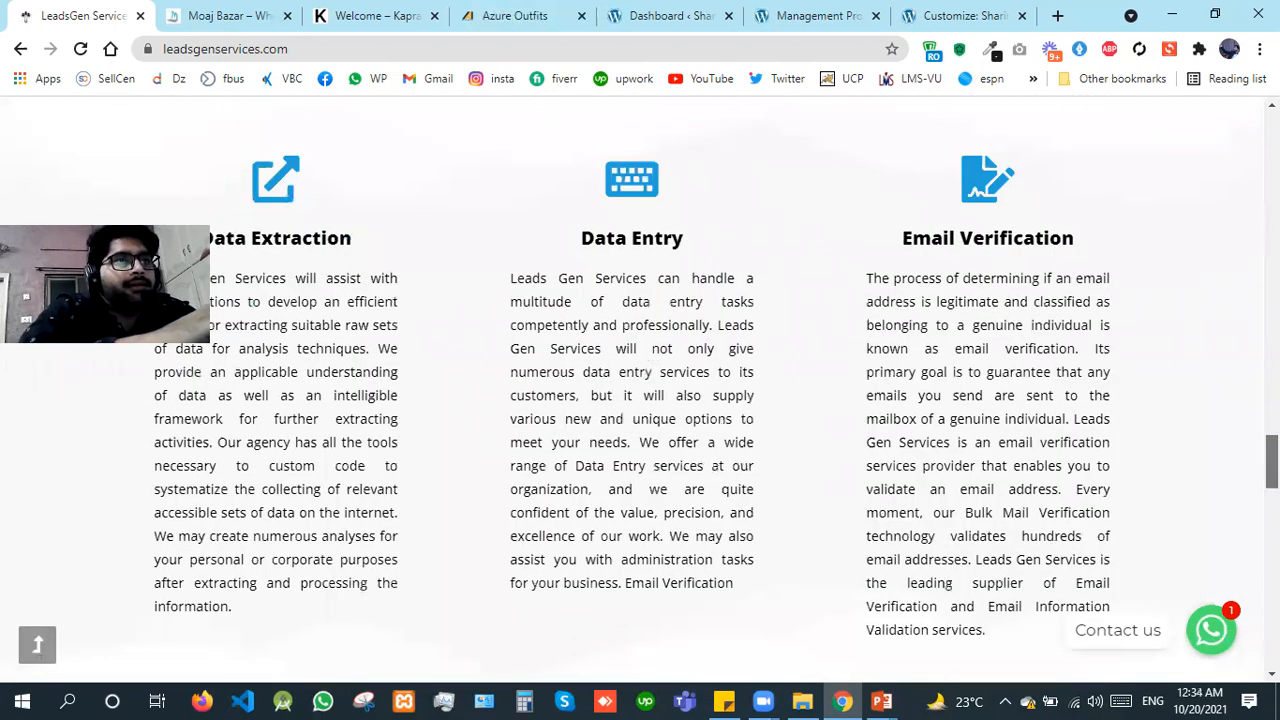
scroll(640, 390, down, 3)
scroll(640, 390, down, 2)
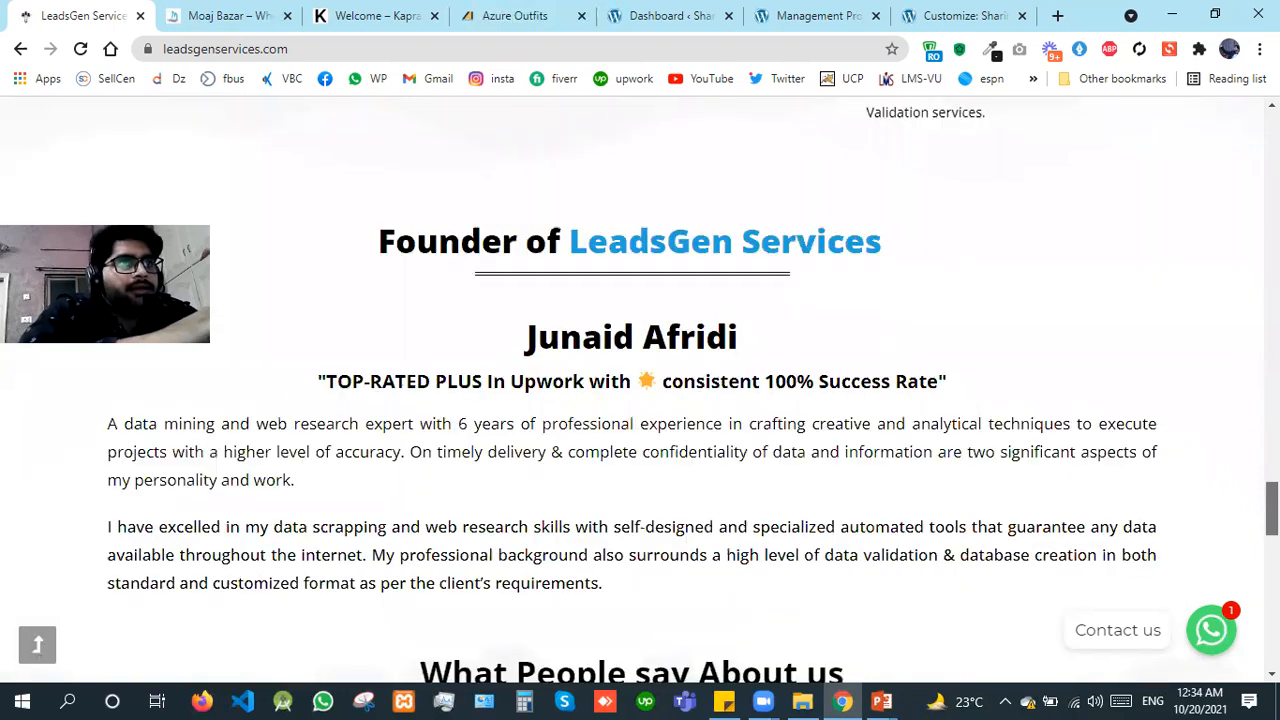
Step: Examine the customer testimonials, the contact form and the footer links at the end of the page
scroll(640, 390, down, 1)
scroll(640, 390, down, 4)
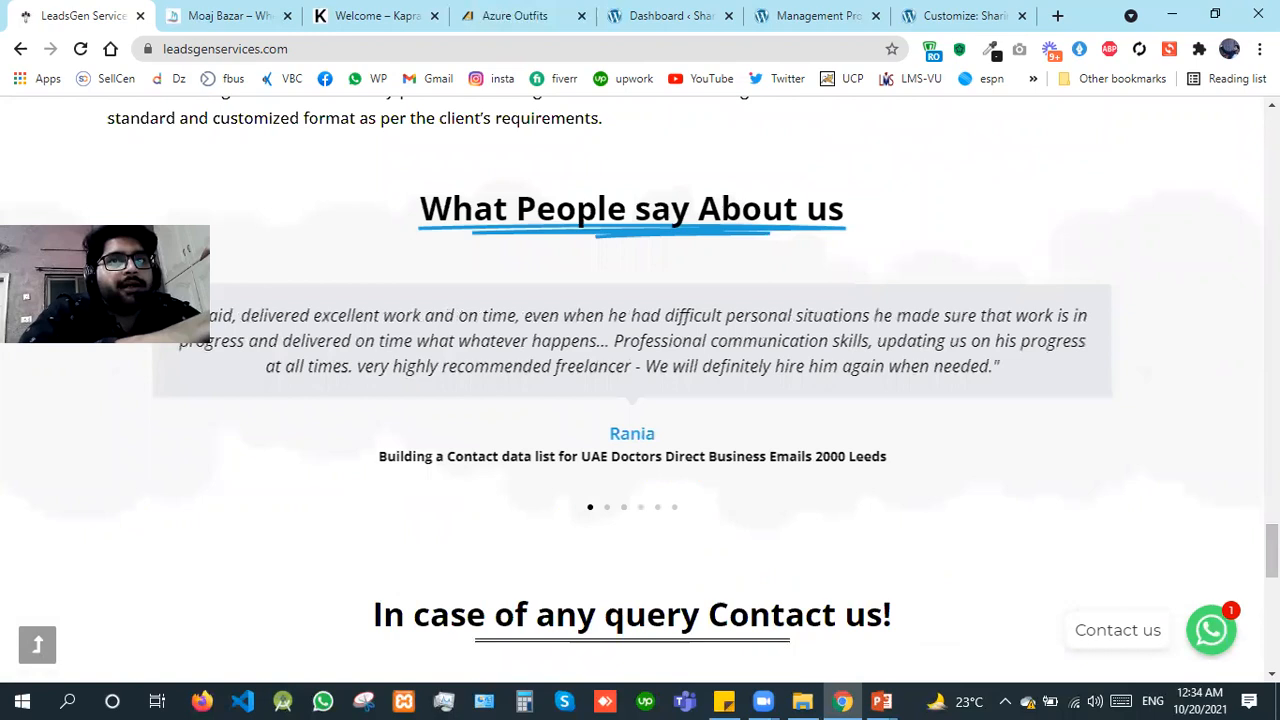
scroll(640, 390, down, 1)
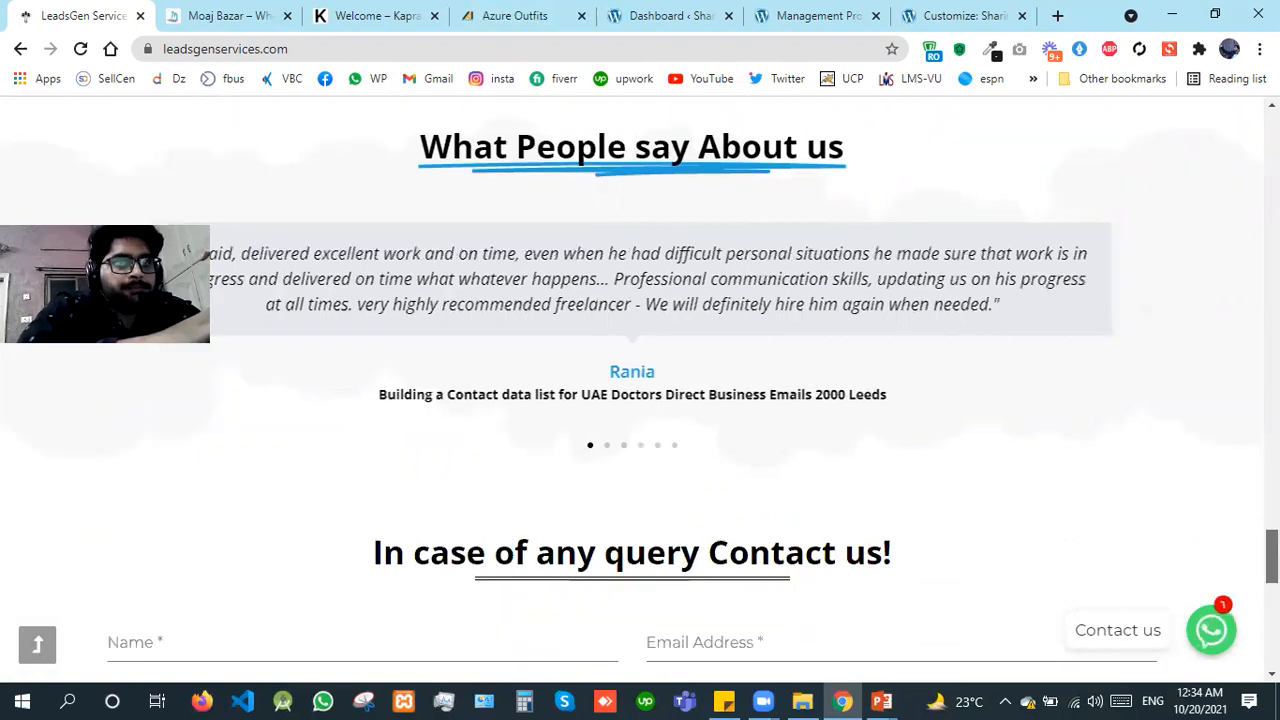
scroll(640, 390, down, 4)
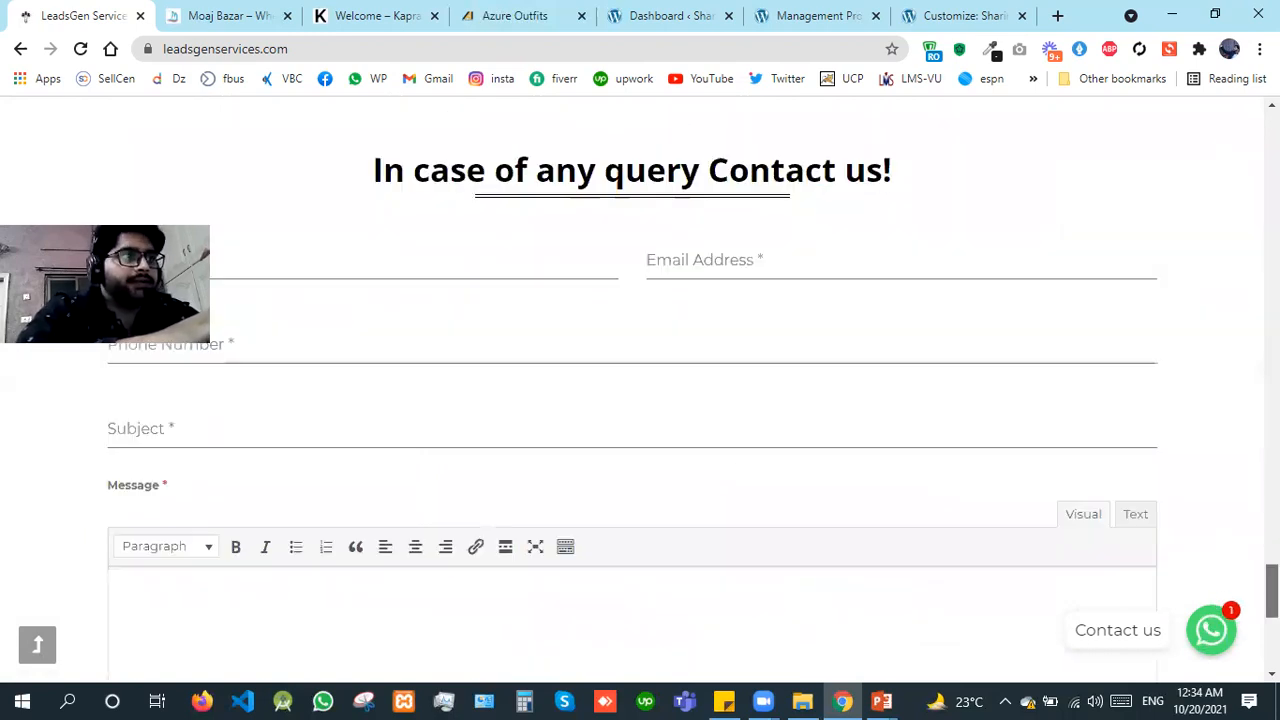
scroll(640, 390, down, 2)
scroll(640, 390, up, 1)
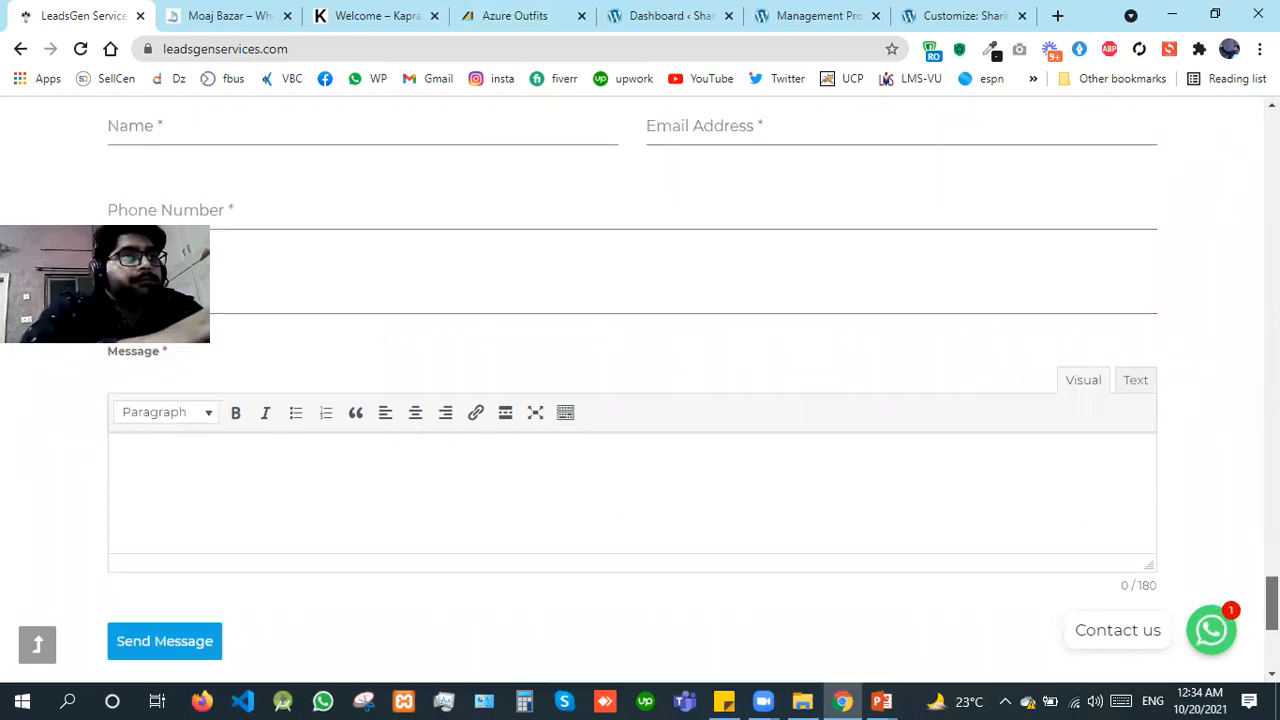
scroll(640, 390, down, 3)
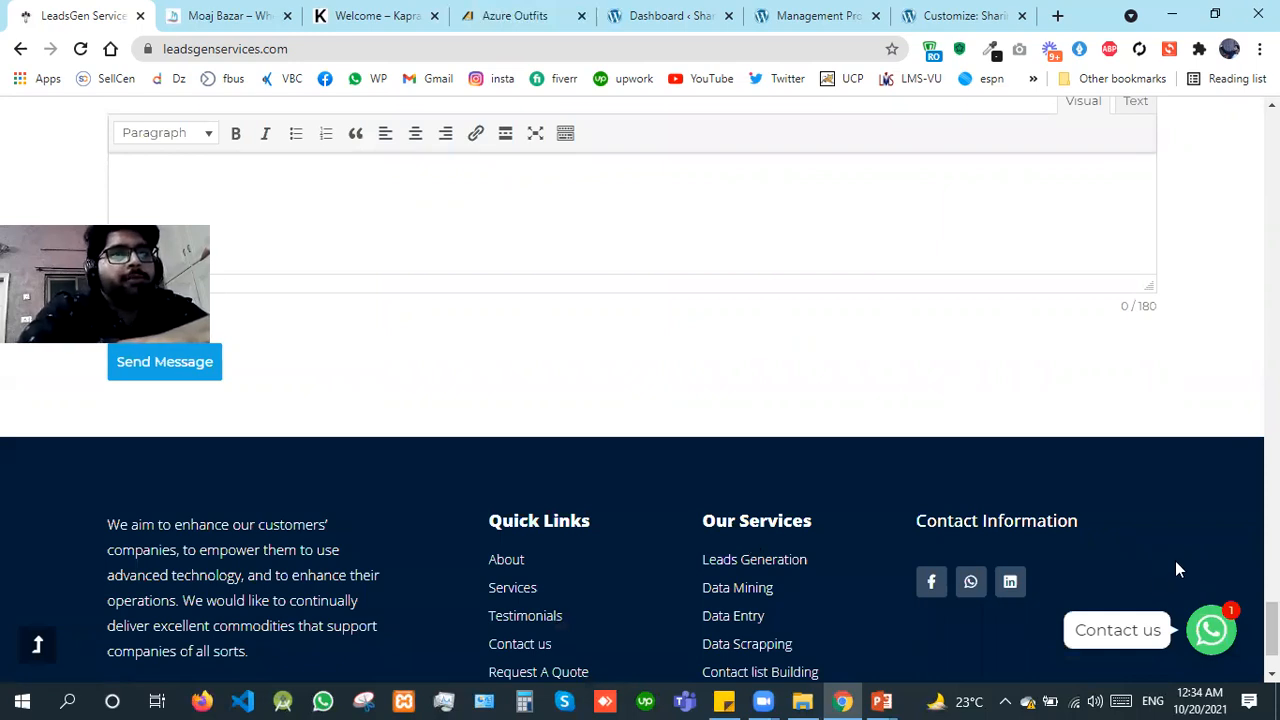
Step: Return to the page top with the site's back-to-top control, jump to the Testimonials section, and go back up to the header
click(38, 660)
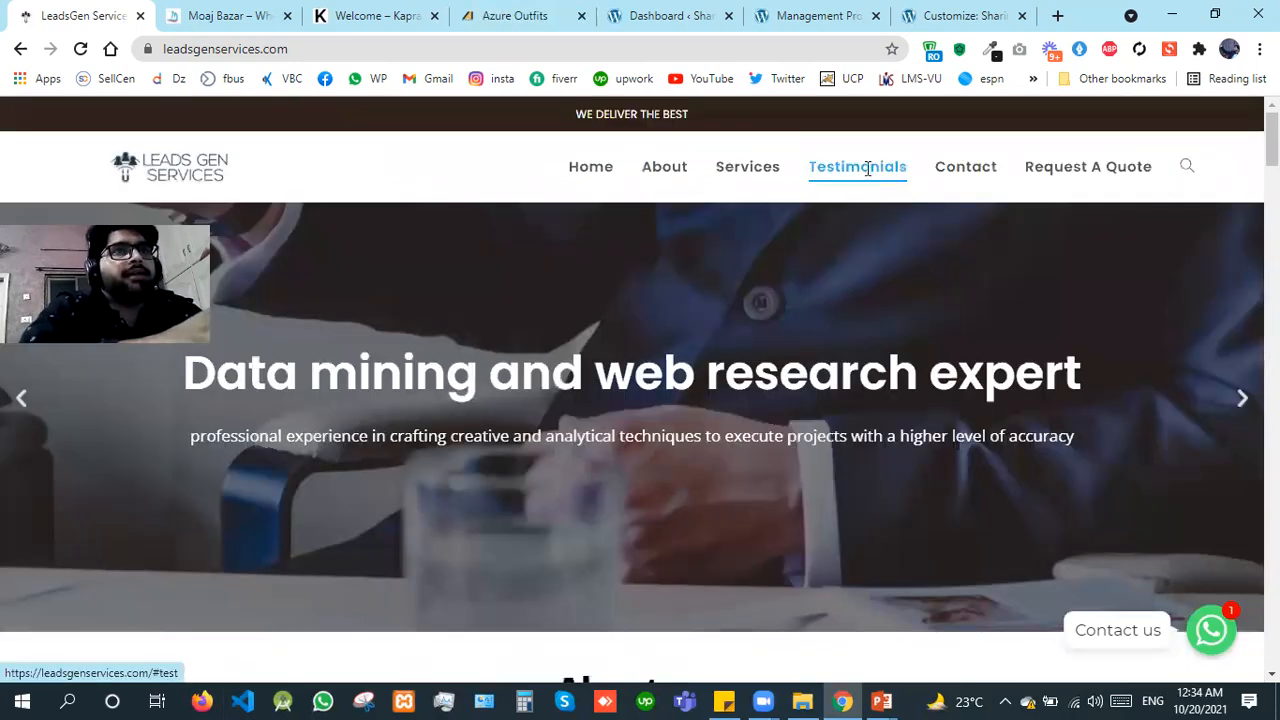
click(868, 168)
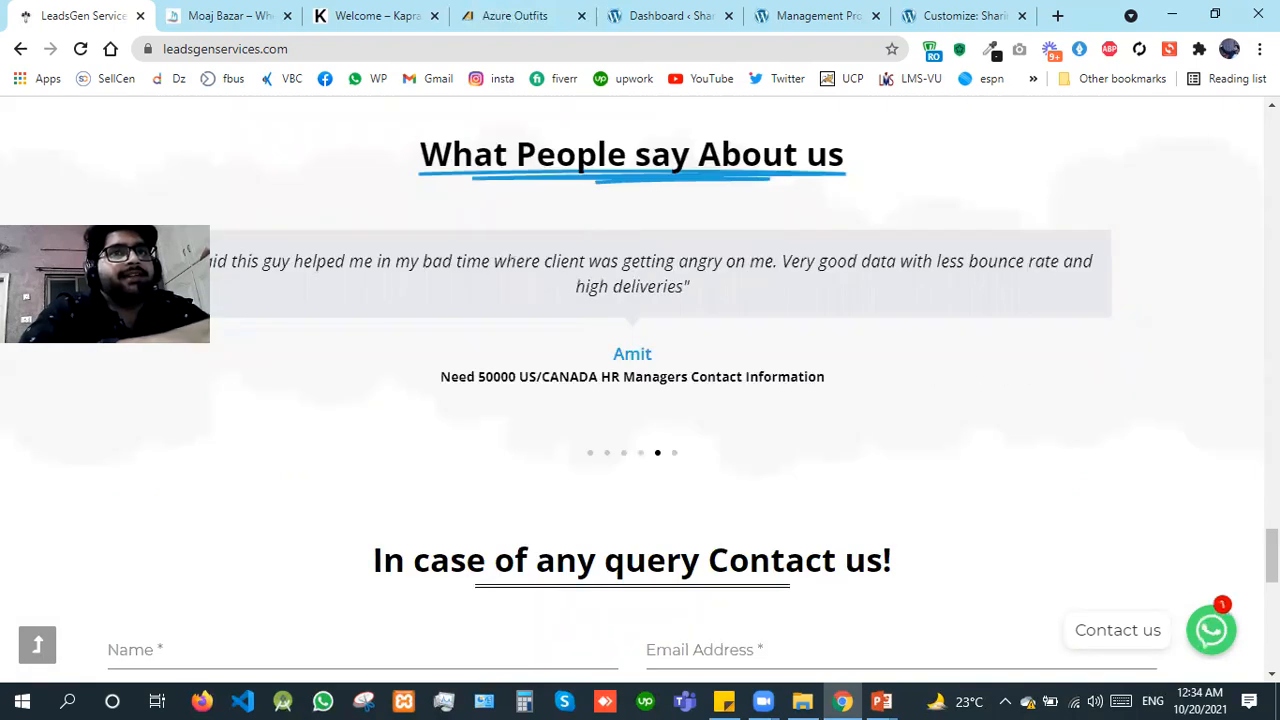
drag(1272, 556, 1272, 142)
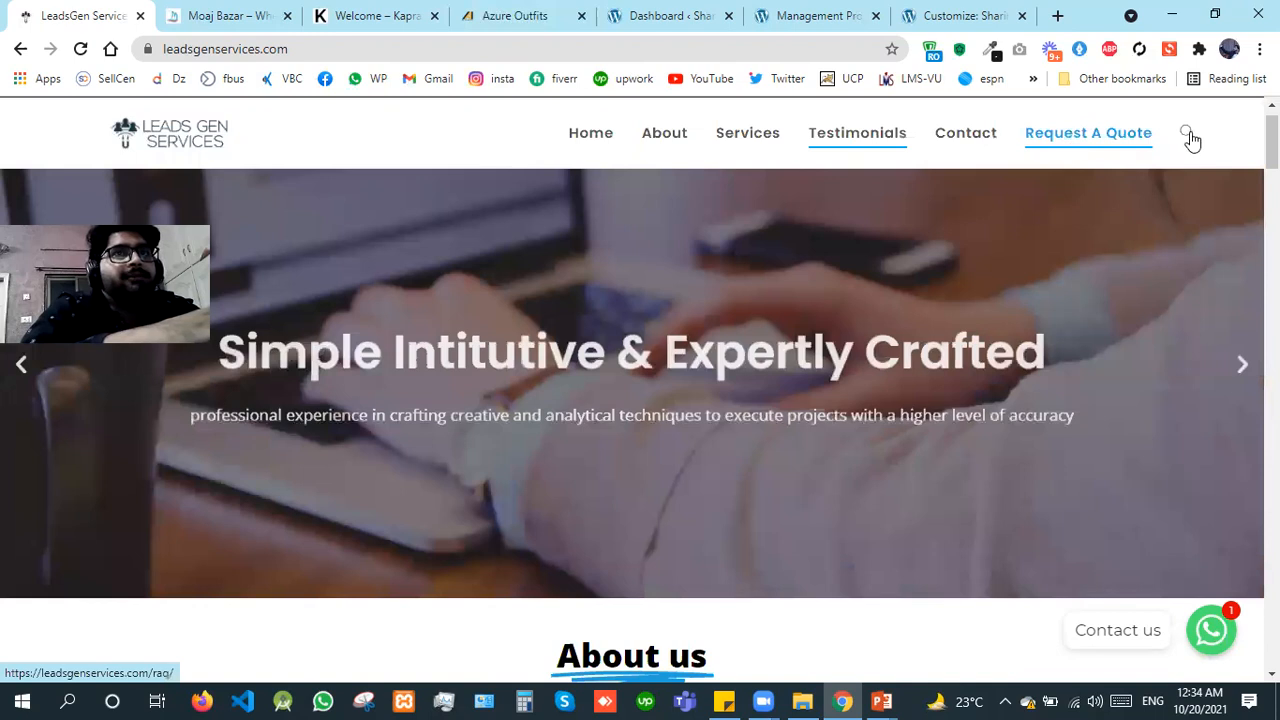
Step: Show the site's search box, and open the Request A Quote page in a new tab and switch to it
click(1190, 137)
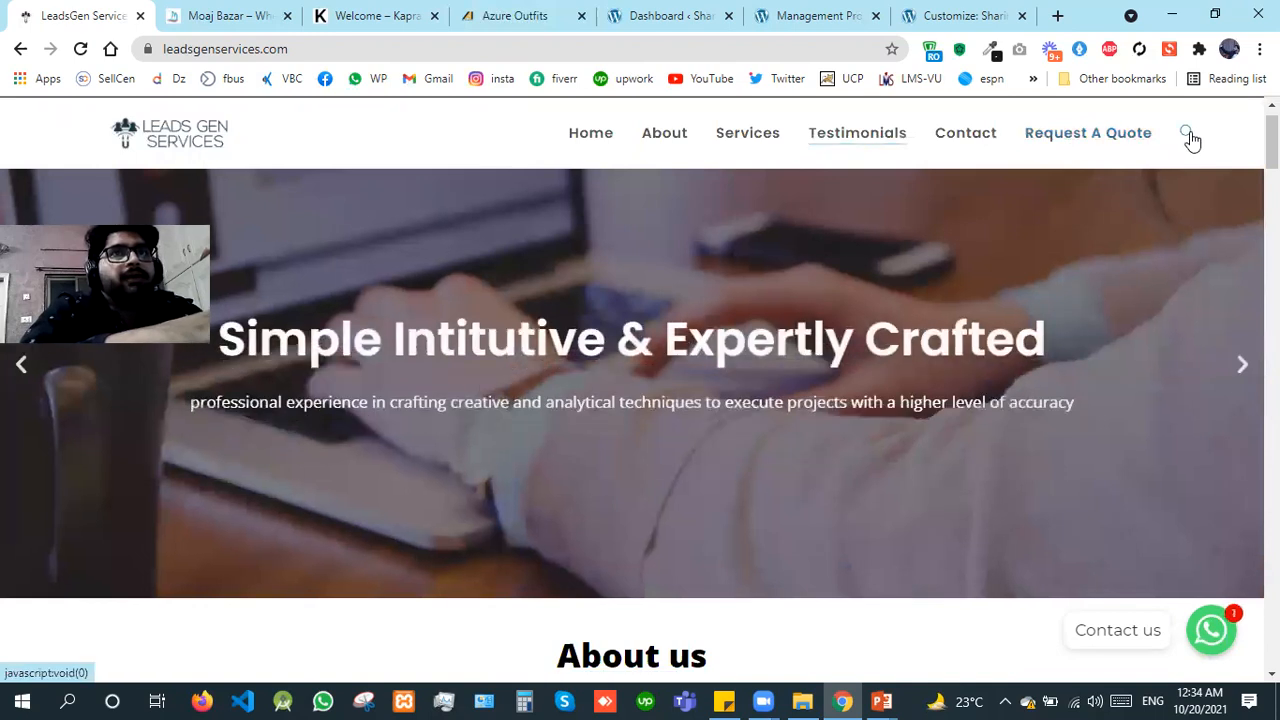
right_click(1091, 135)
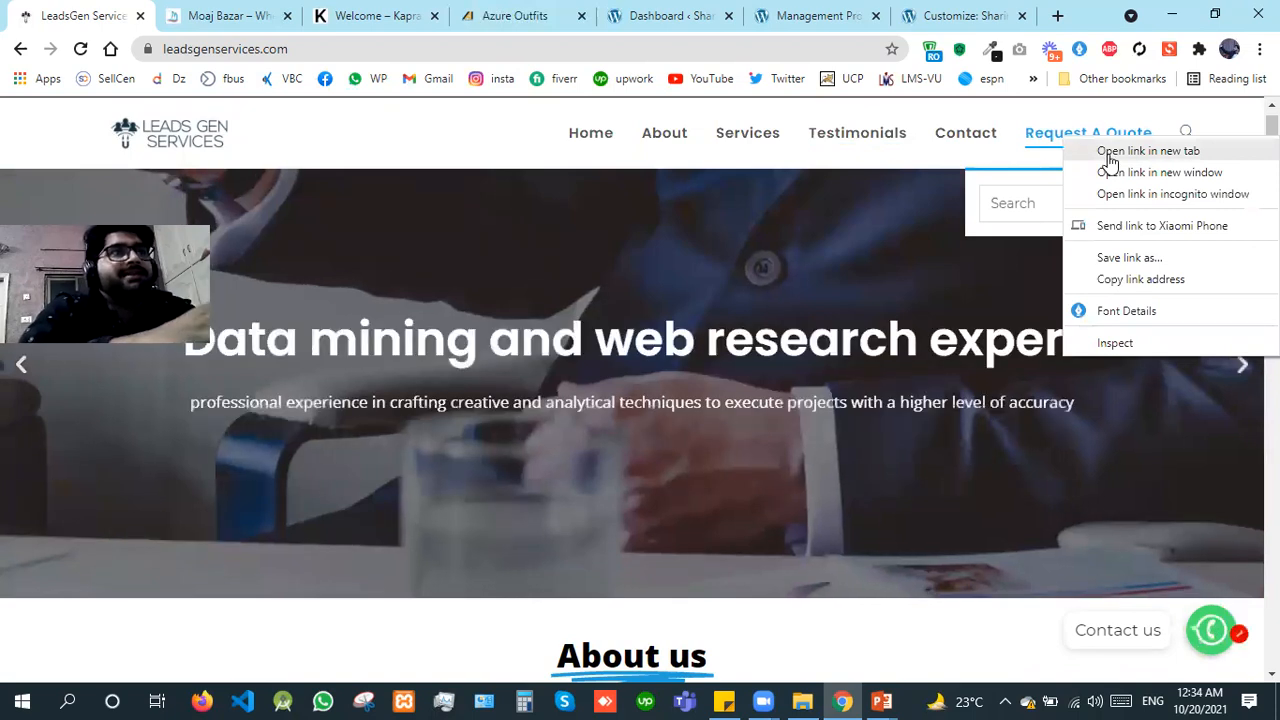
click(1108, 151)
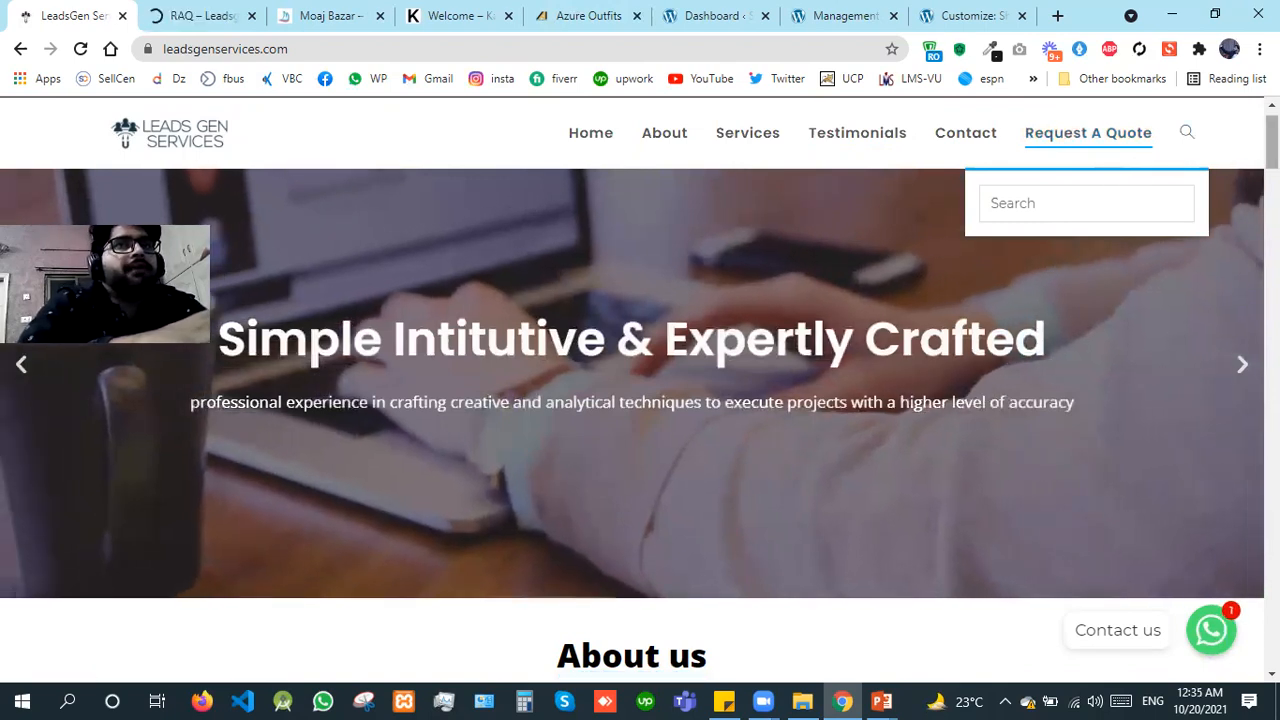
scroll(457, 240, up, 1)
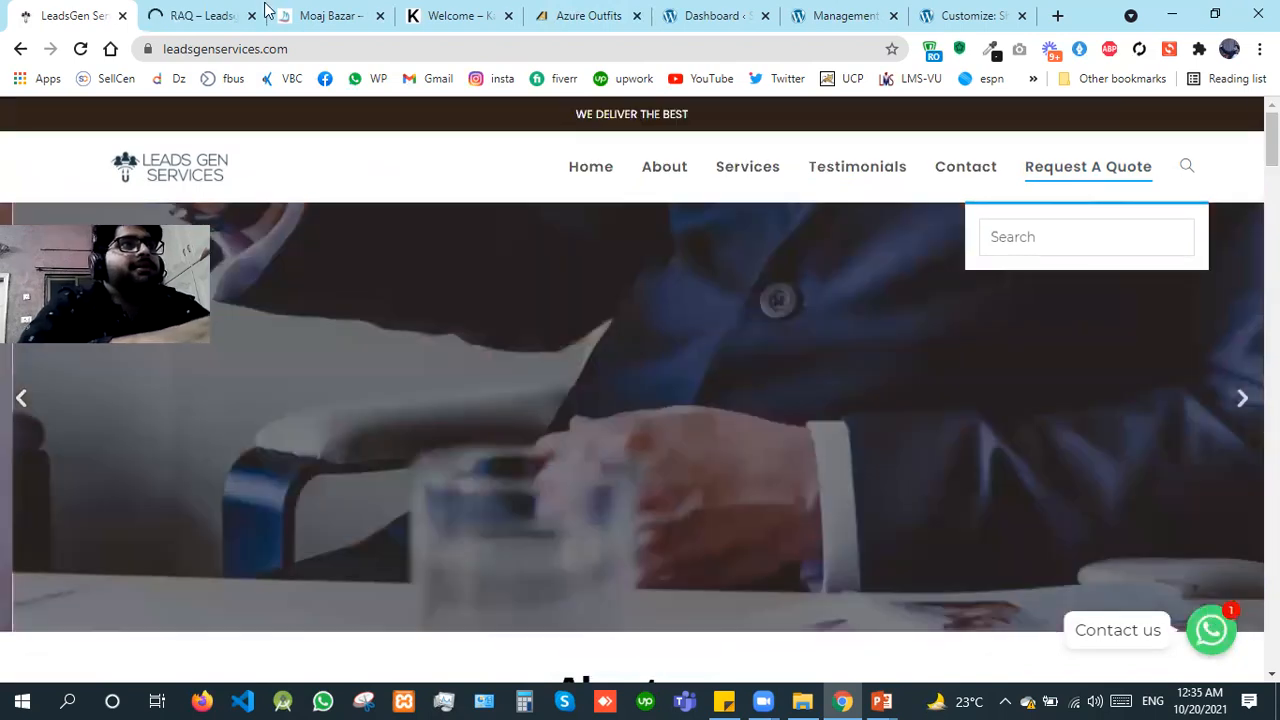
click(205, 15)
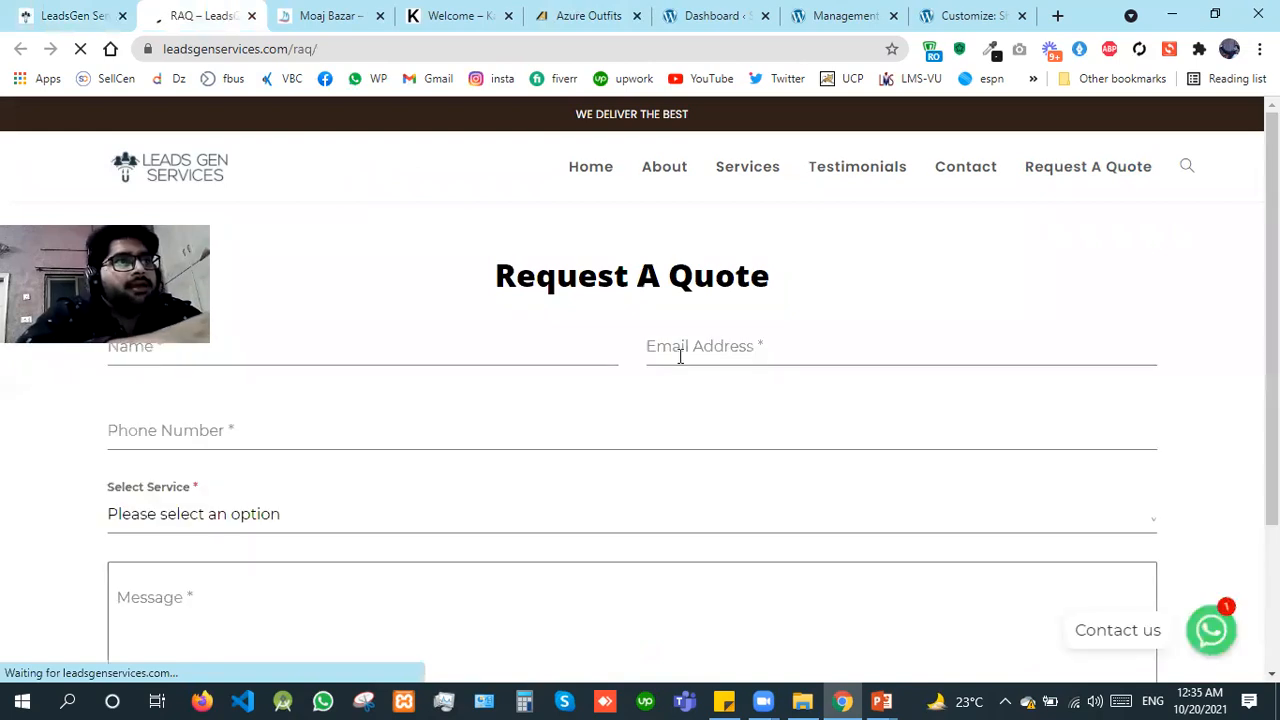
Step: Look through the Select Service options and the remaining fields of the Request A Quote form
click(410, 528)
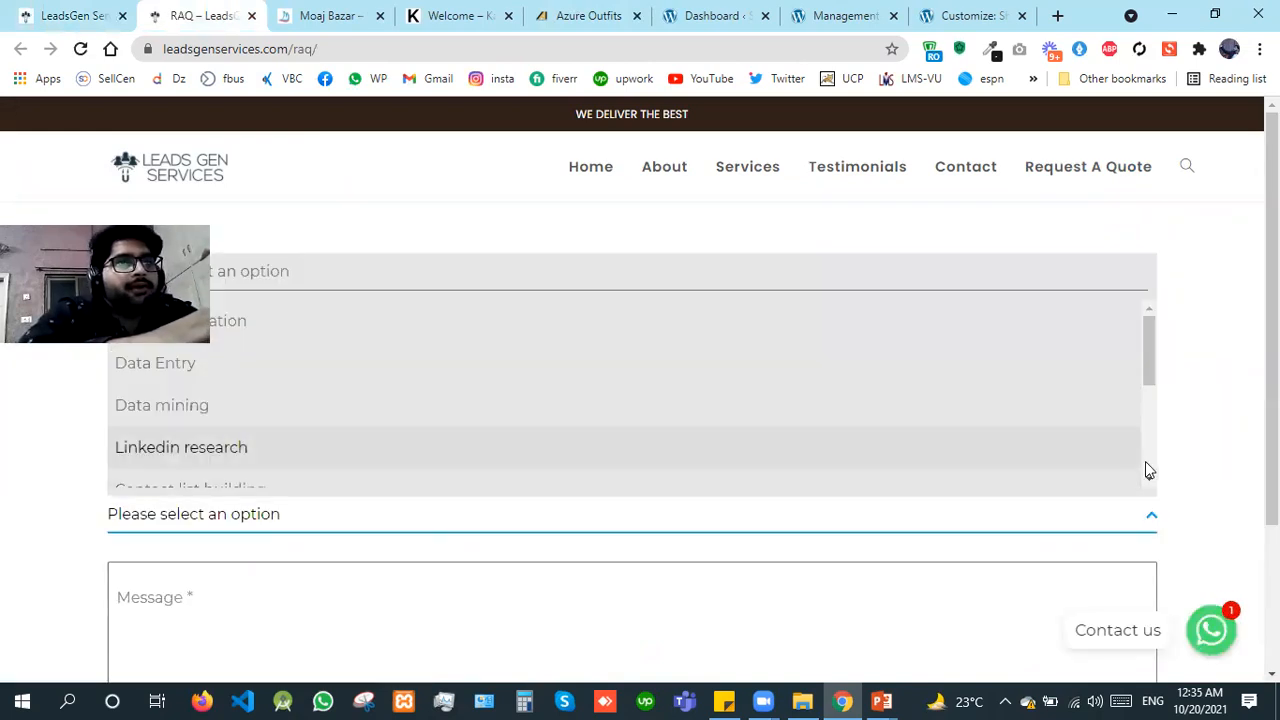
scroll(1140, 450, down, 2)
scroll(640, 400, down, 1)
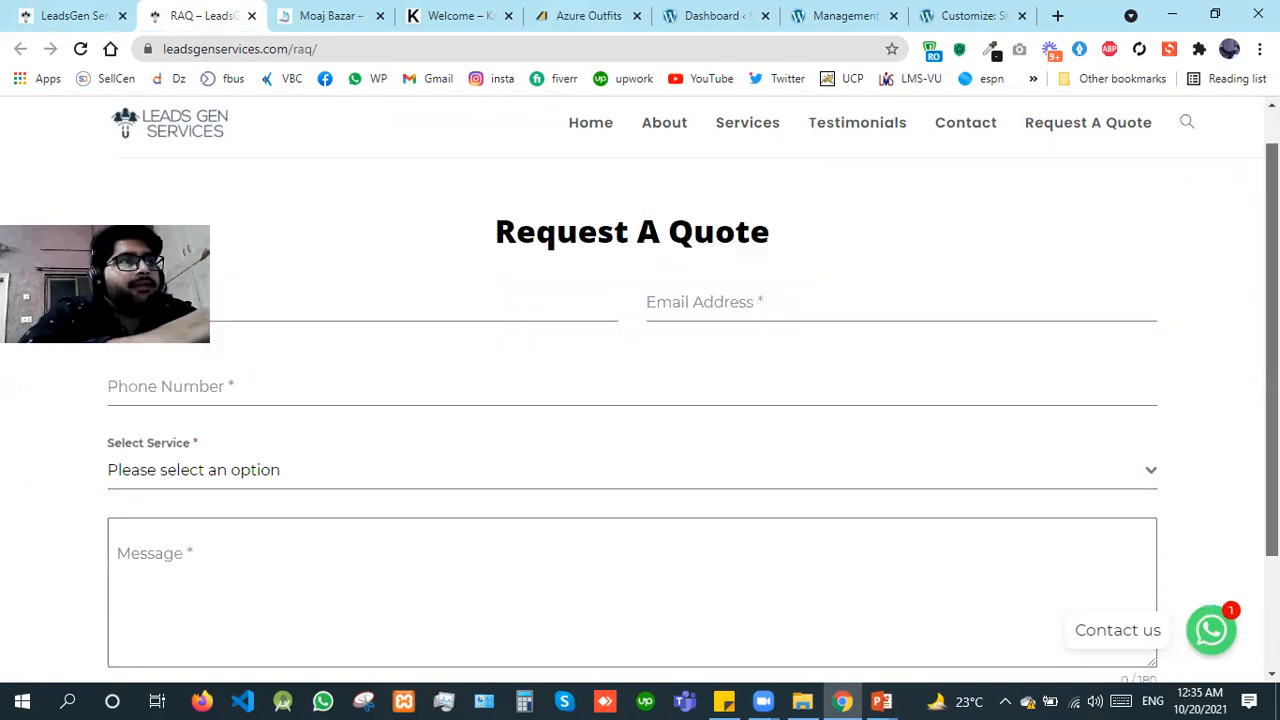
Step: Look through the Request A Quote form down to Send Message and return to the beginning of the page
scroll(640, 400, down, 1)
scroll(640, 400, down, 1)
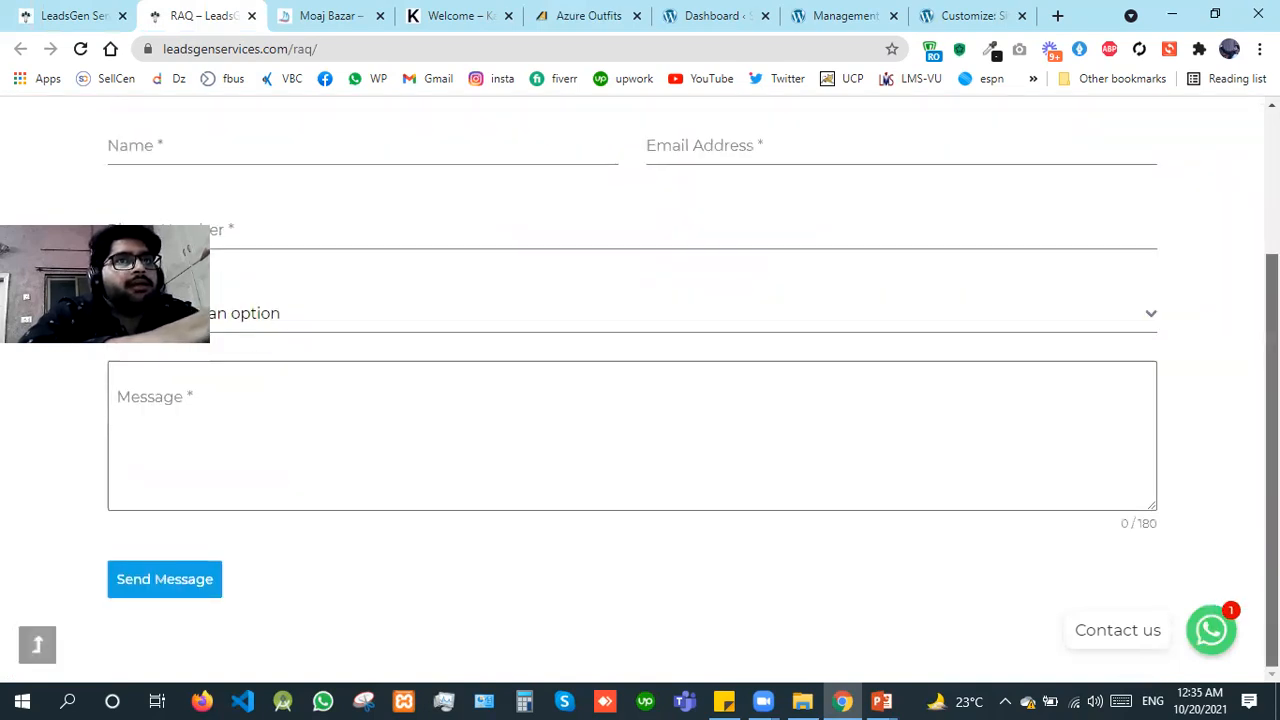
scroll(829, 340, up, 2)
click(829, 340)
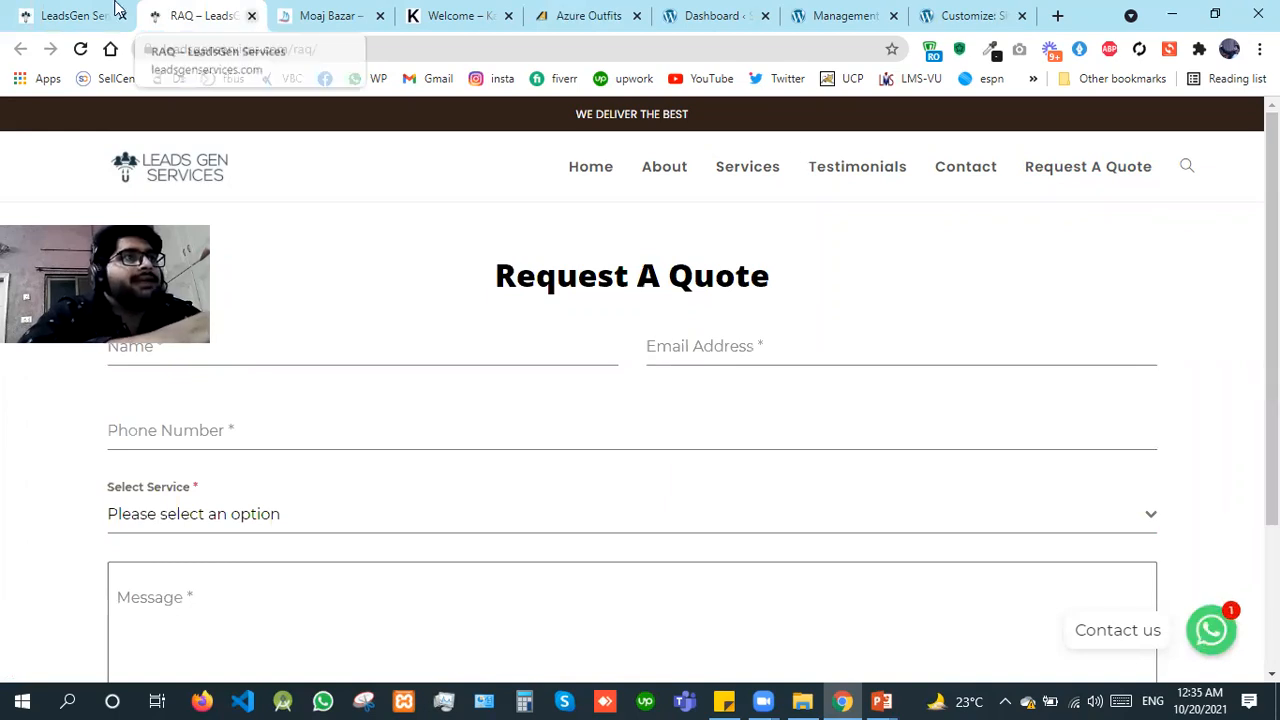
Step: Close both Leads Gen Services pages to move on to the Moaj Bazar store
click(117, 16)
click(124, 16)
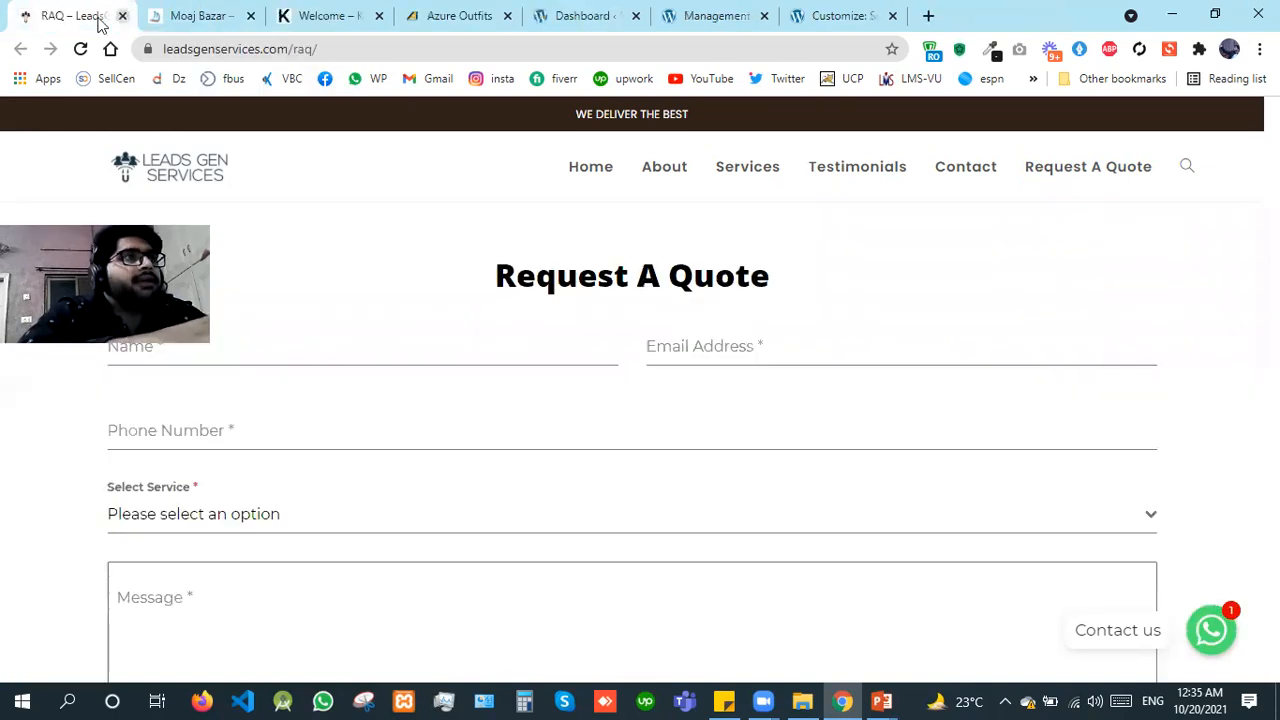
click(122, 16)
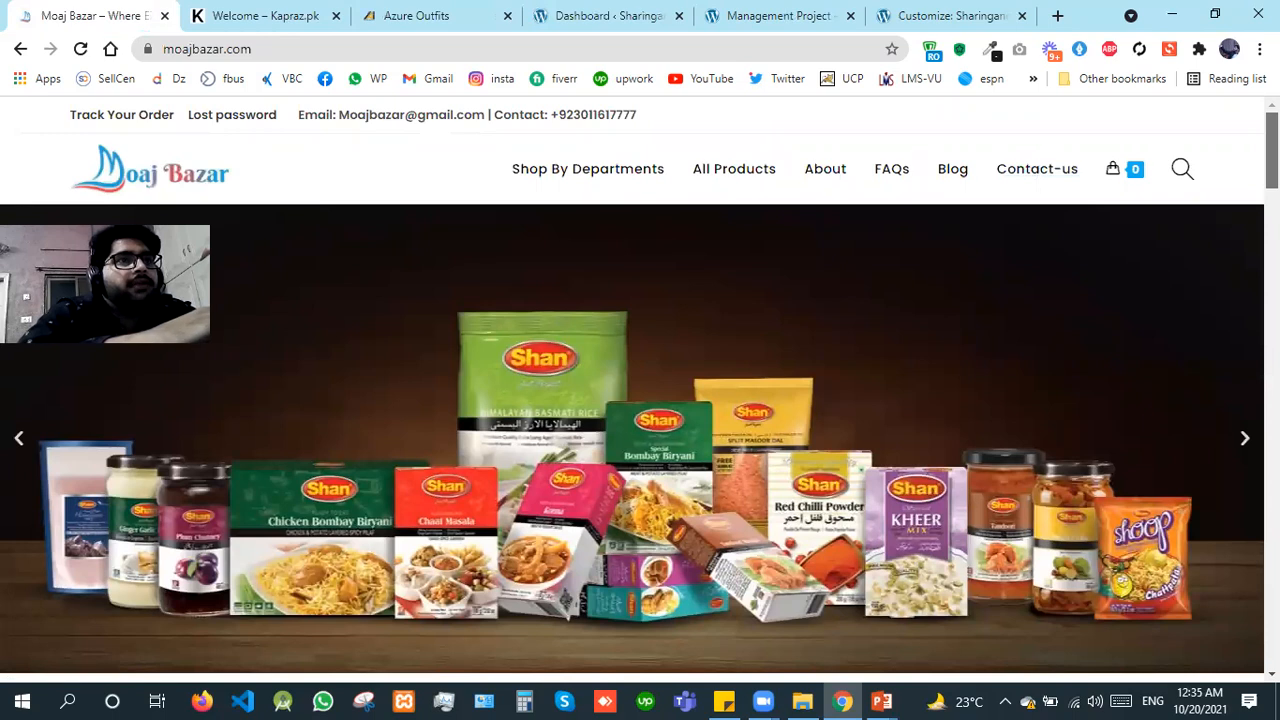
Step: Look over the Moaj Bazar home page's banner slider, delivery notice and the Online Deals, Exclusive Offers and restaurant tiles
scroll(640, 384, down, 3)
scroll(640, 384, down, 2)
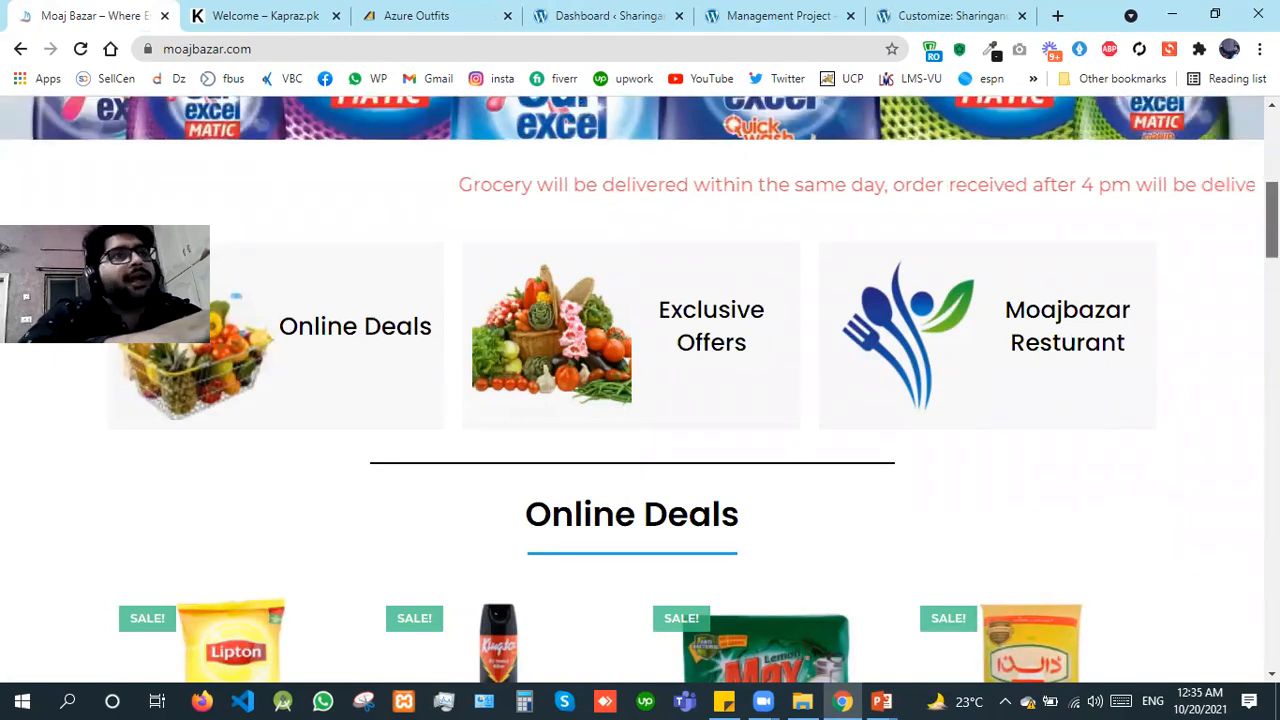
scroll(640, 400, up, 1)
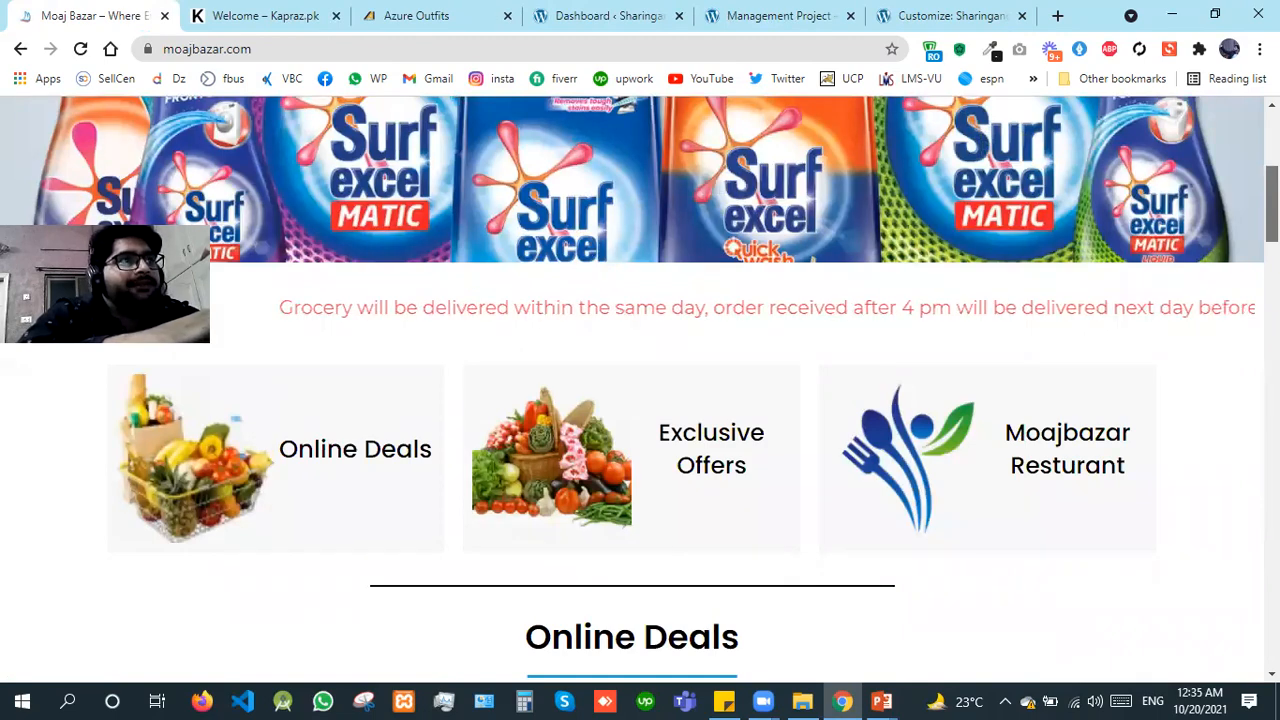
scroll(640, 400, up, 3)
scroll(640, 400, down, 5)
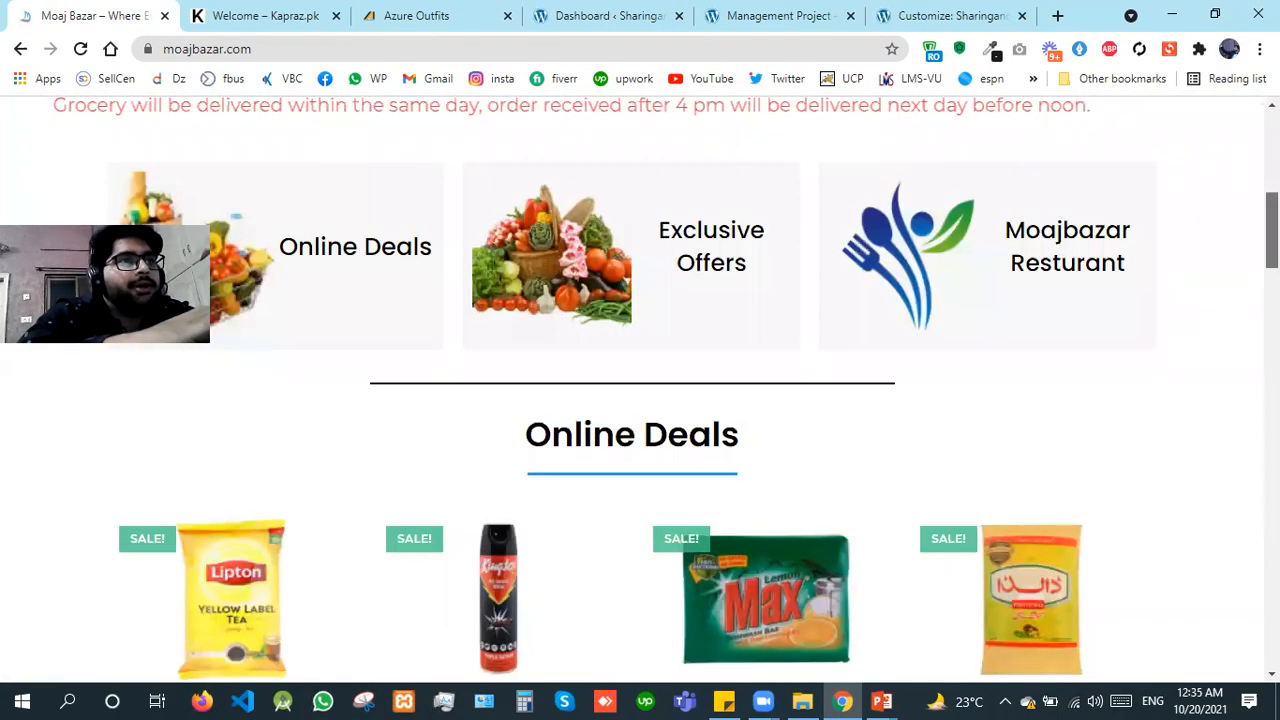
Step: Browse the product sections and Featured Departments down to the footer, and open the footer's Orders link in a new tab
scroll(640, 400, down, 3)
scroll(640, 400, down, 3)
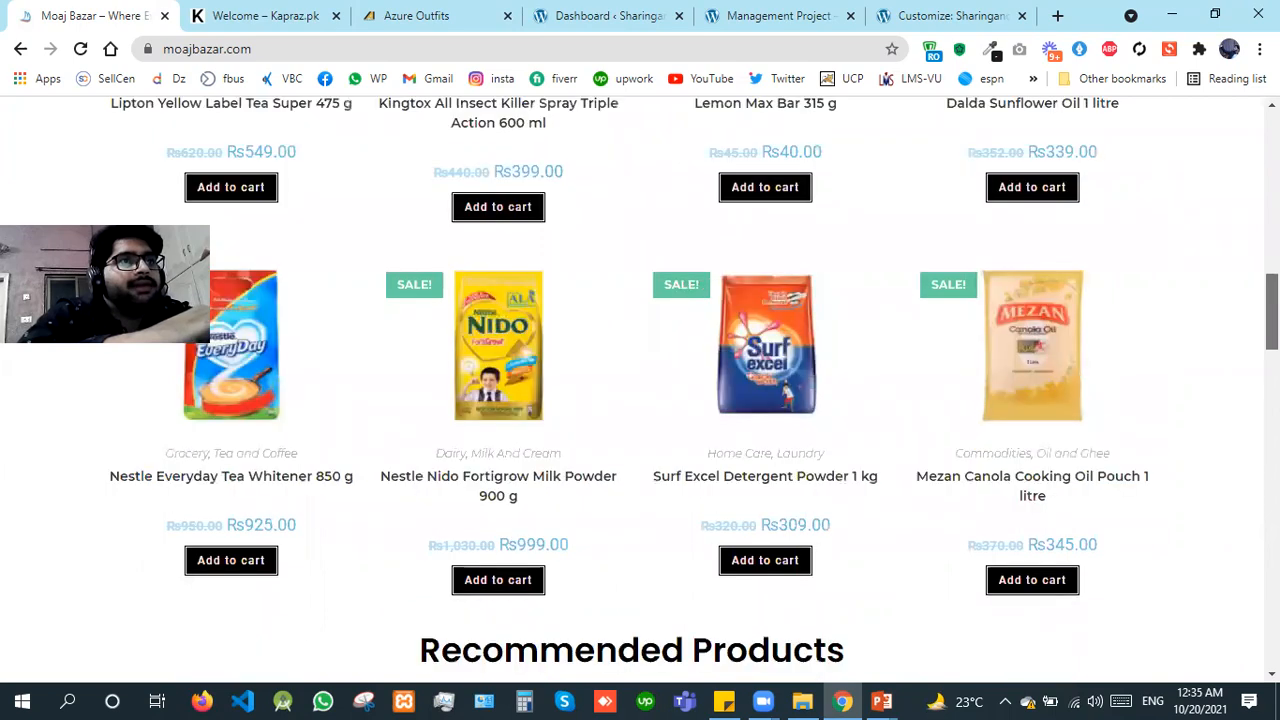
scroll(640, 400, down, 6)
scroll(640, 400, down, 3)
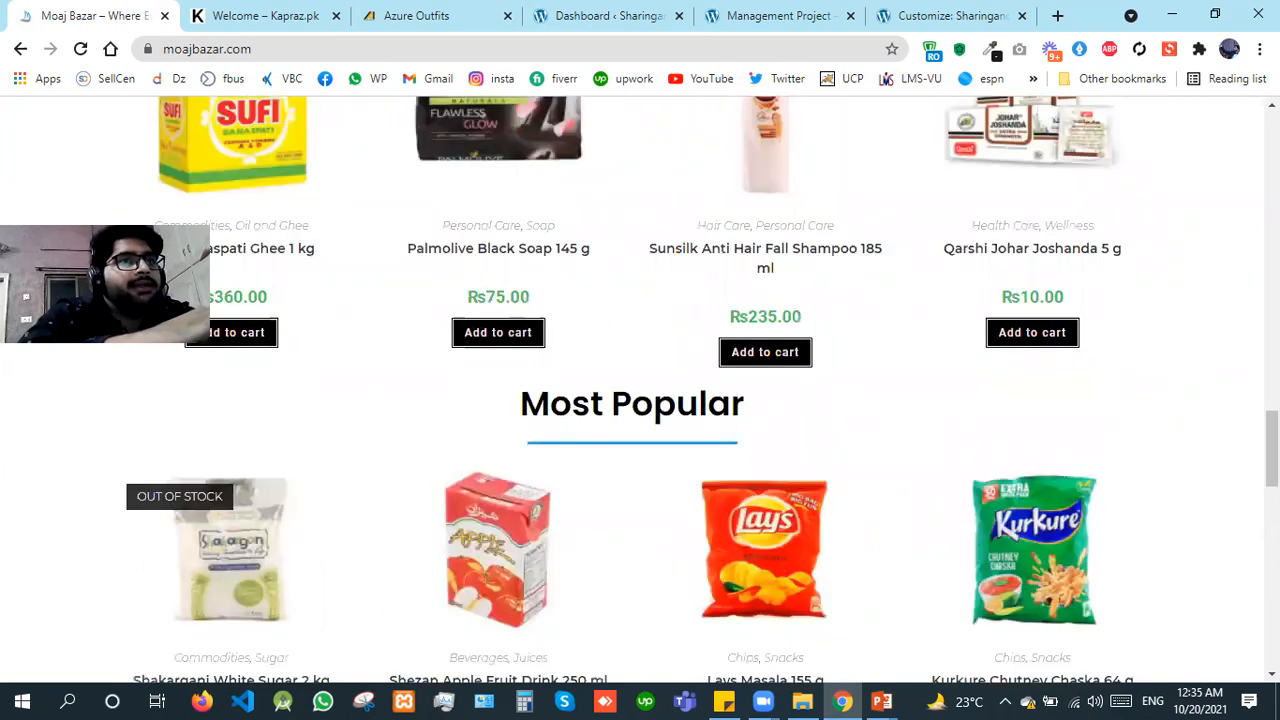
scroll(640, 400, down, 1)
scroll(640, 400, down, 6)
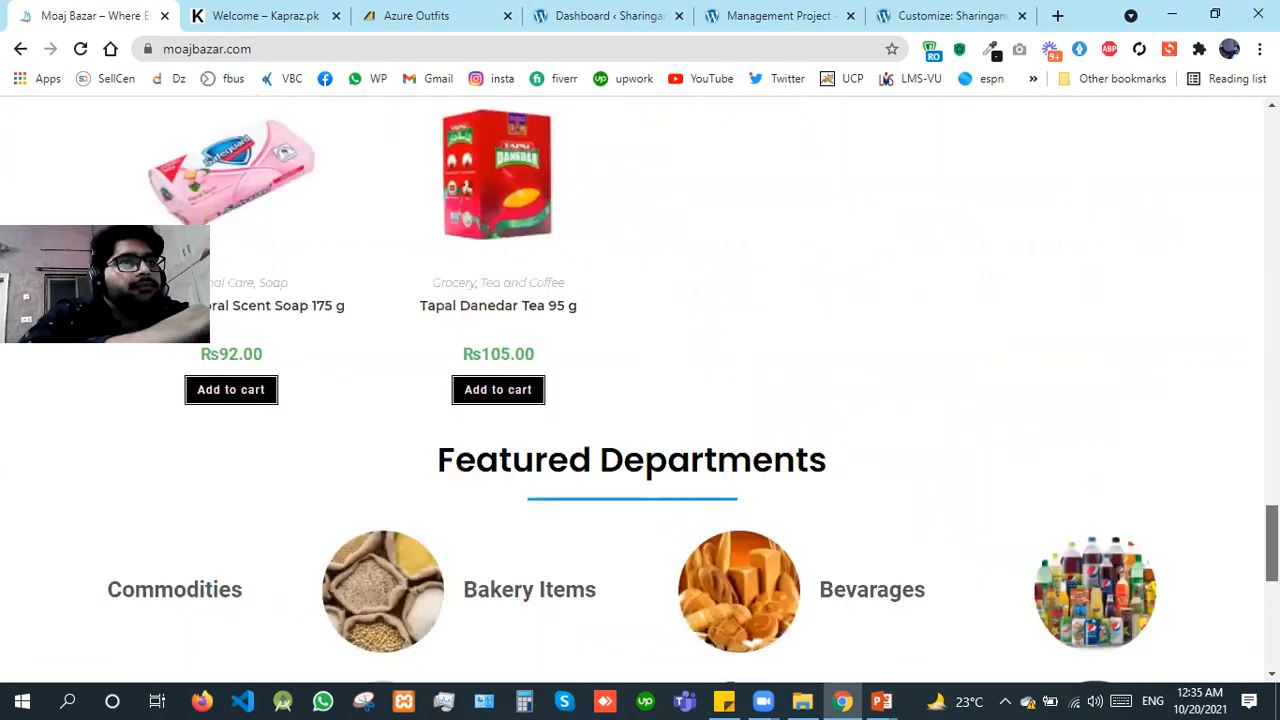
scroll(640, 400, down, 6)
scroll(640, 400, up, 1)
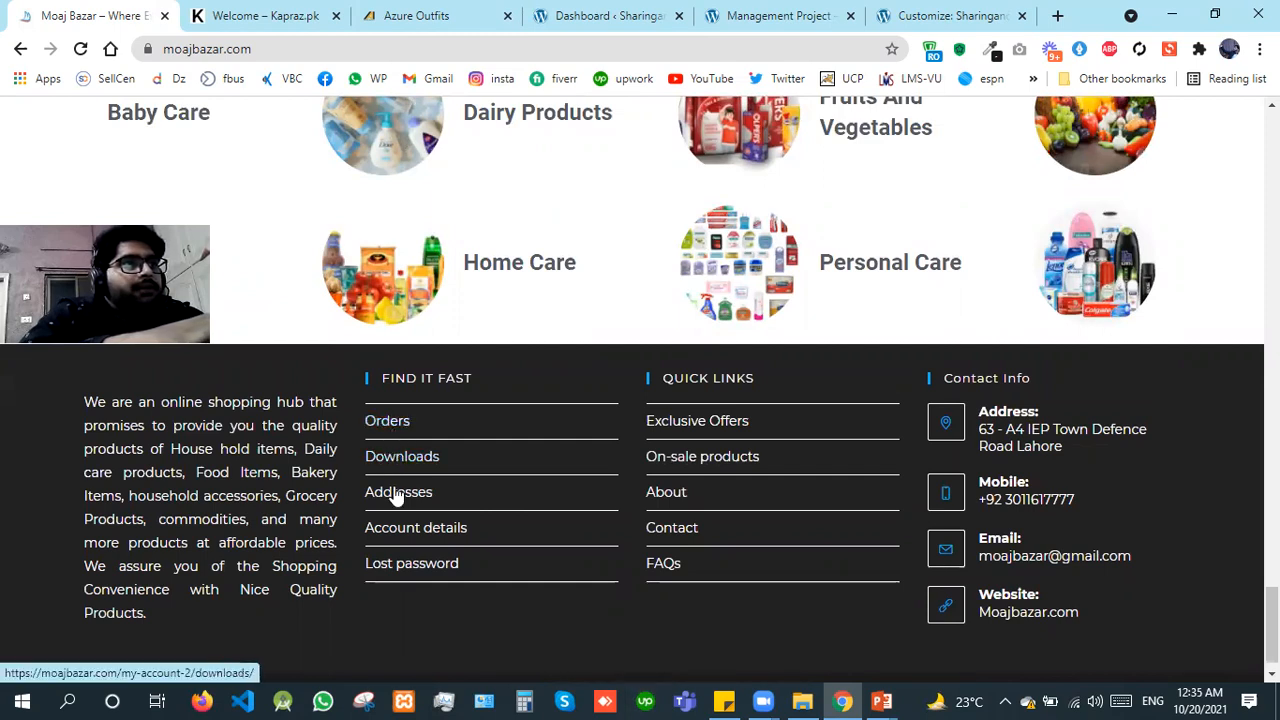
middle_click(386, 426)
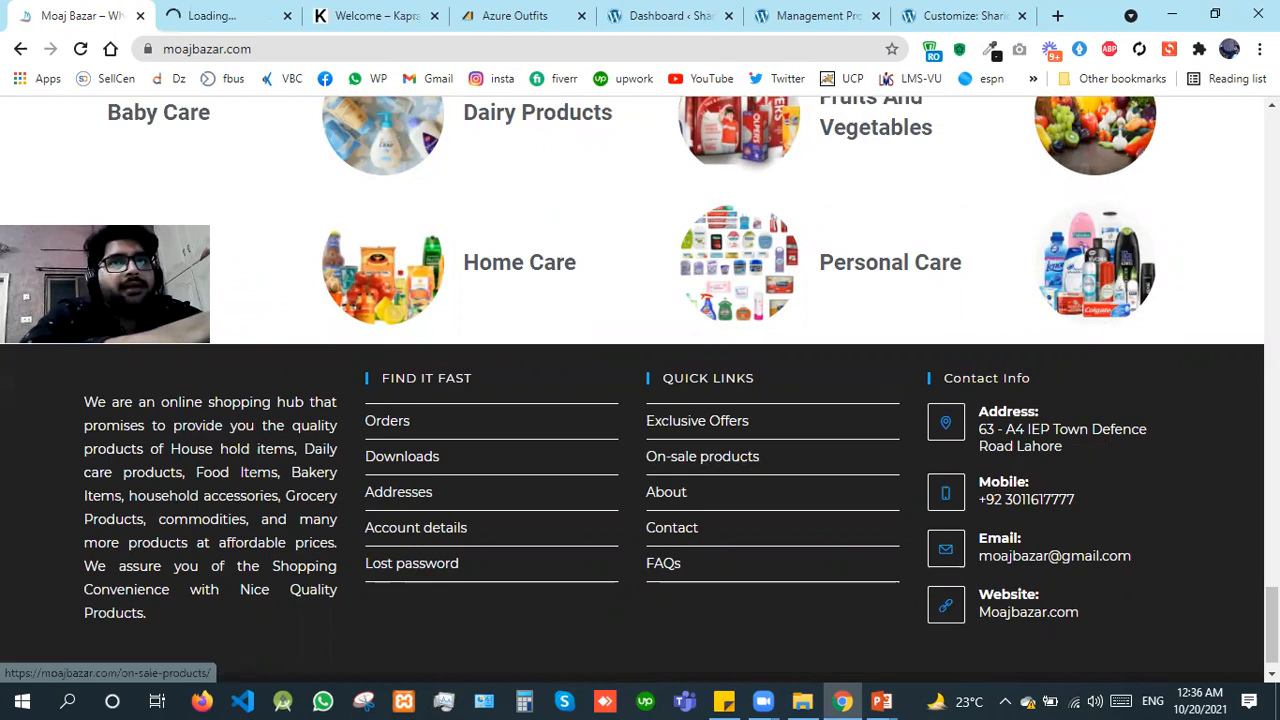
Step: Add the Mezan Canola Cooking Oil Pouch 1 litre from the Online Deals to the cart and view the cart
scroll(1132, 218, up, 15)
scroll(640, 380, up, 5)
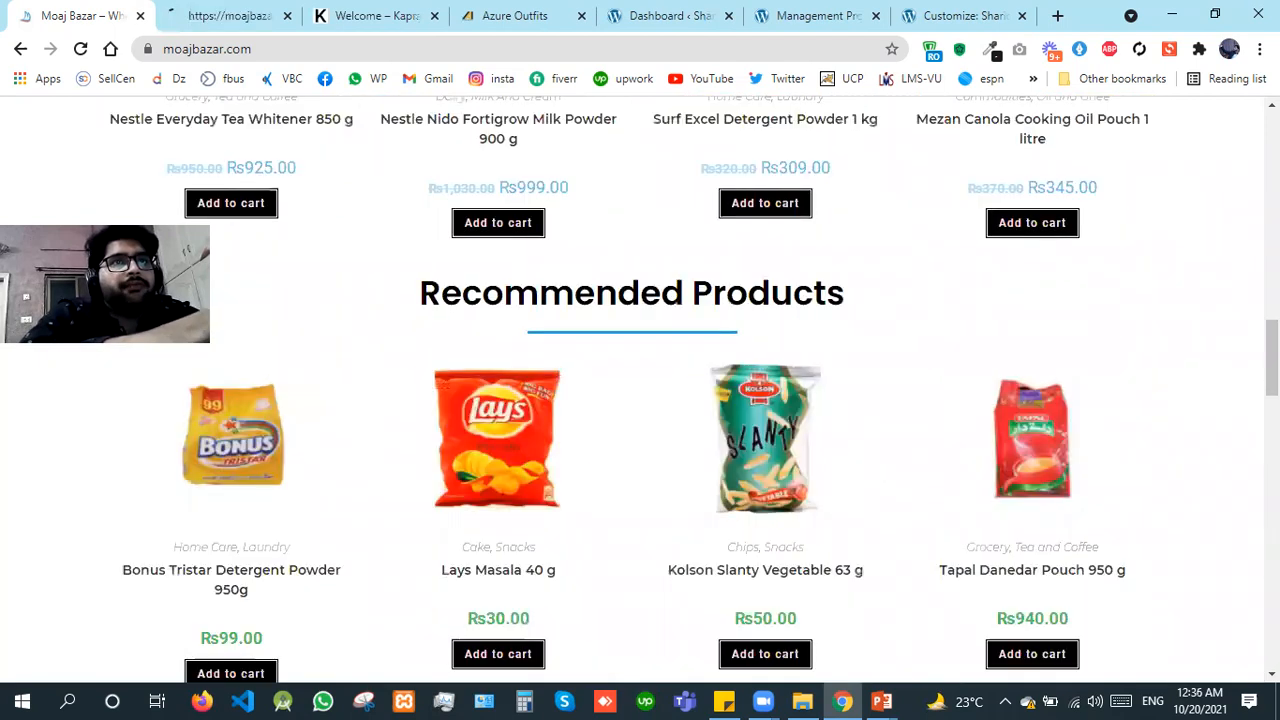
scroll(1183, 446, up, 3)
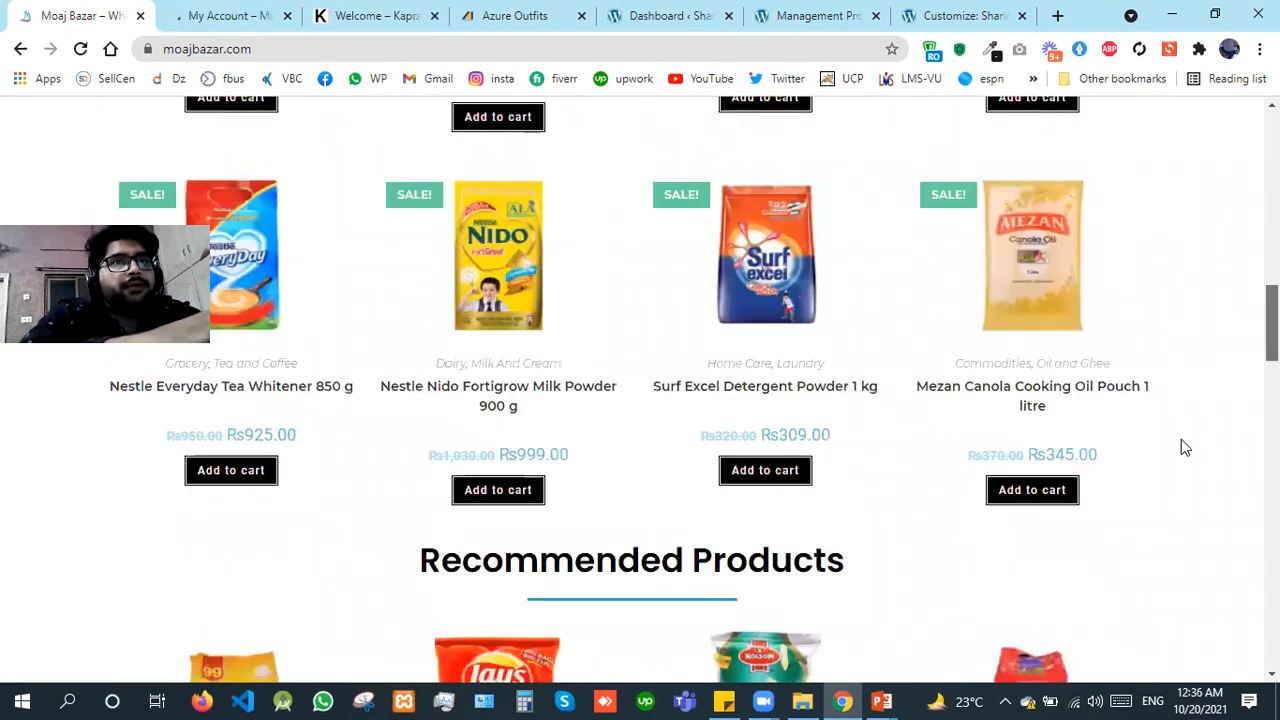
click(1024, 491)
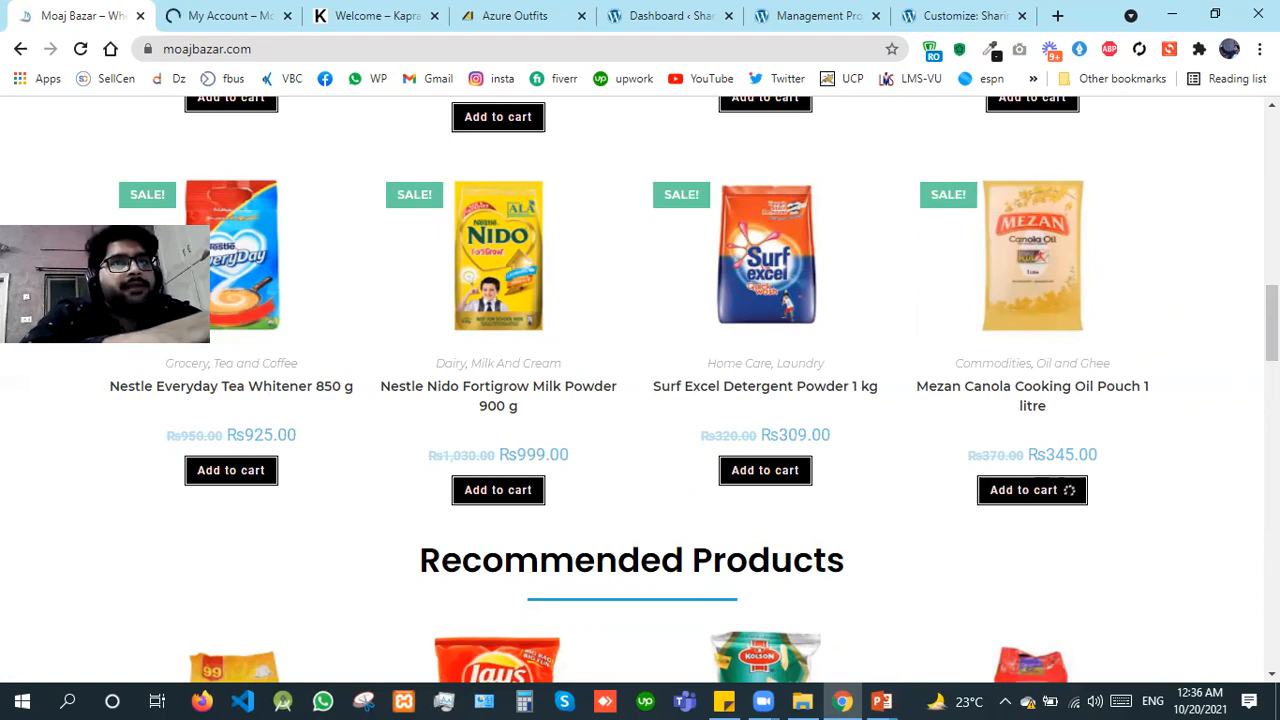
scroll(640, 400, up, 2)
scroll(1054, 449, down, 3)
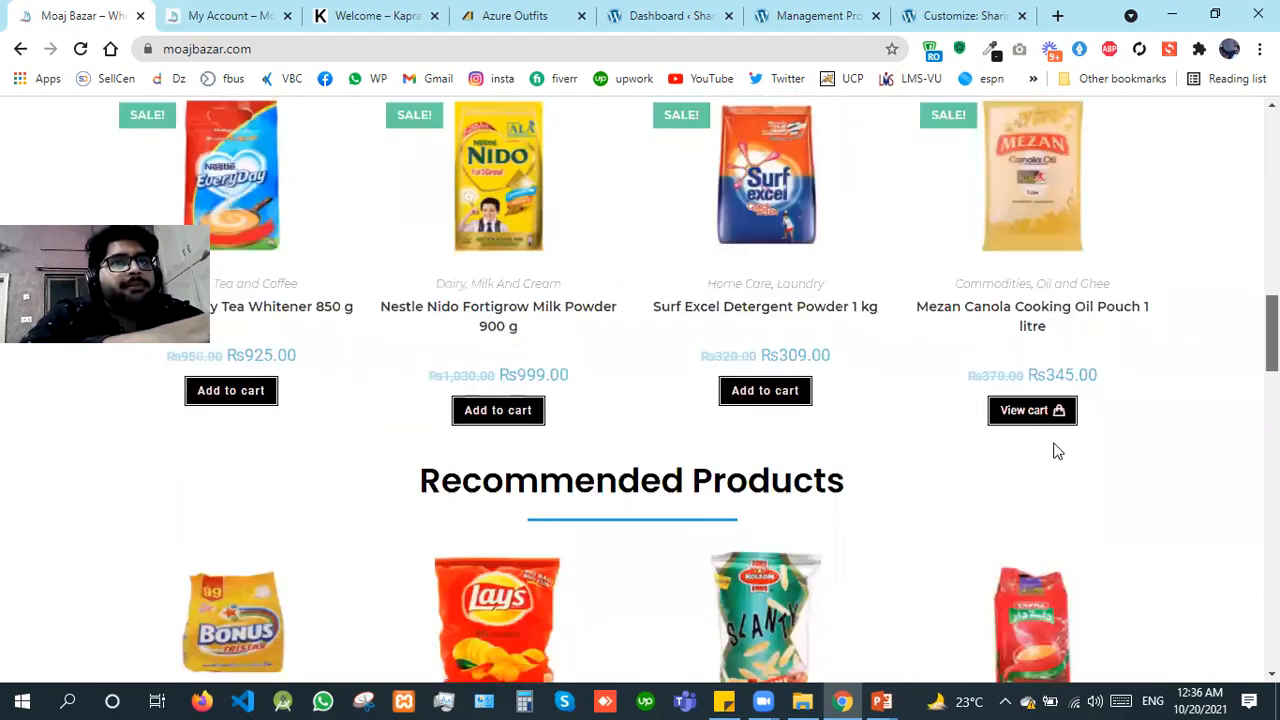
click(1017, 411)
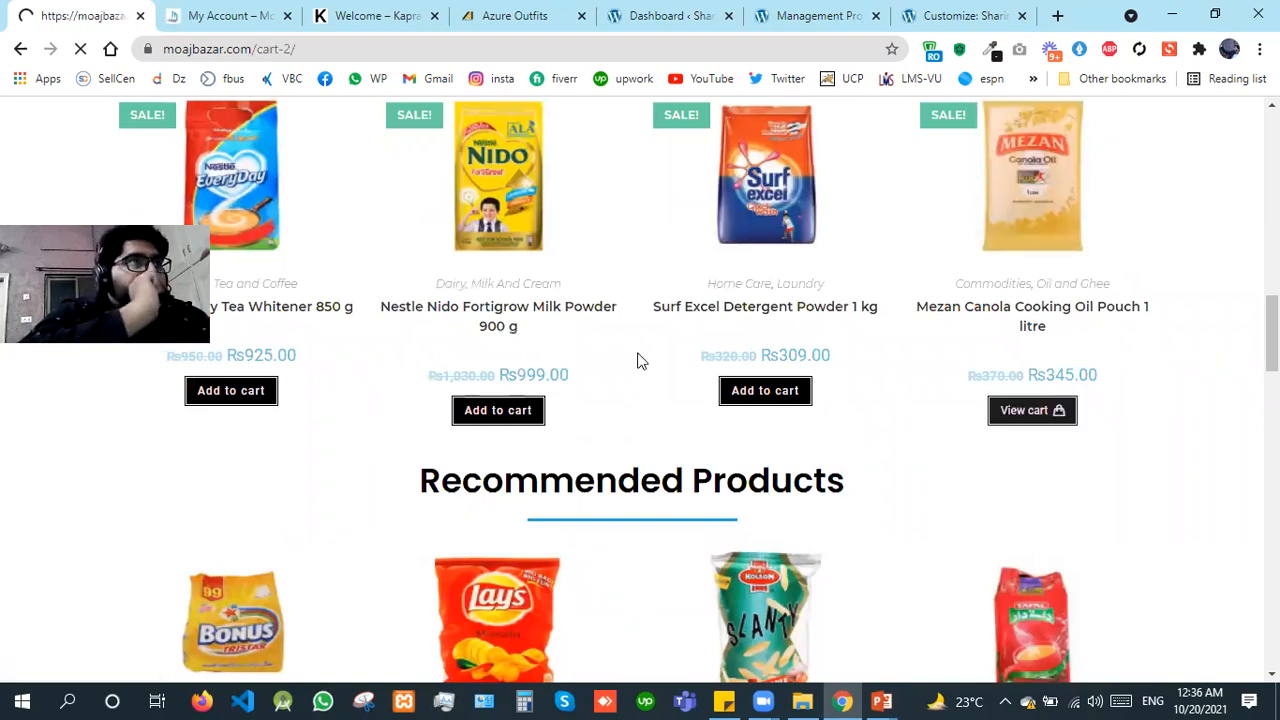
Step: Try to log in on the My Account page with a saved username and password and Remember me enabled
click(235, 14)
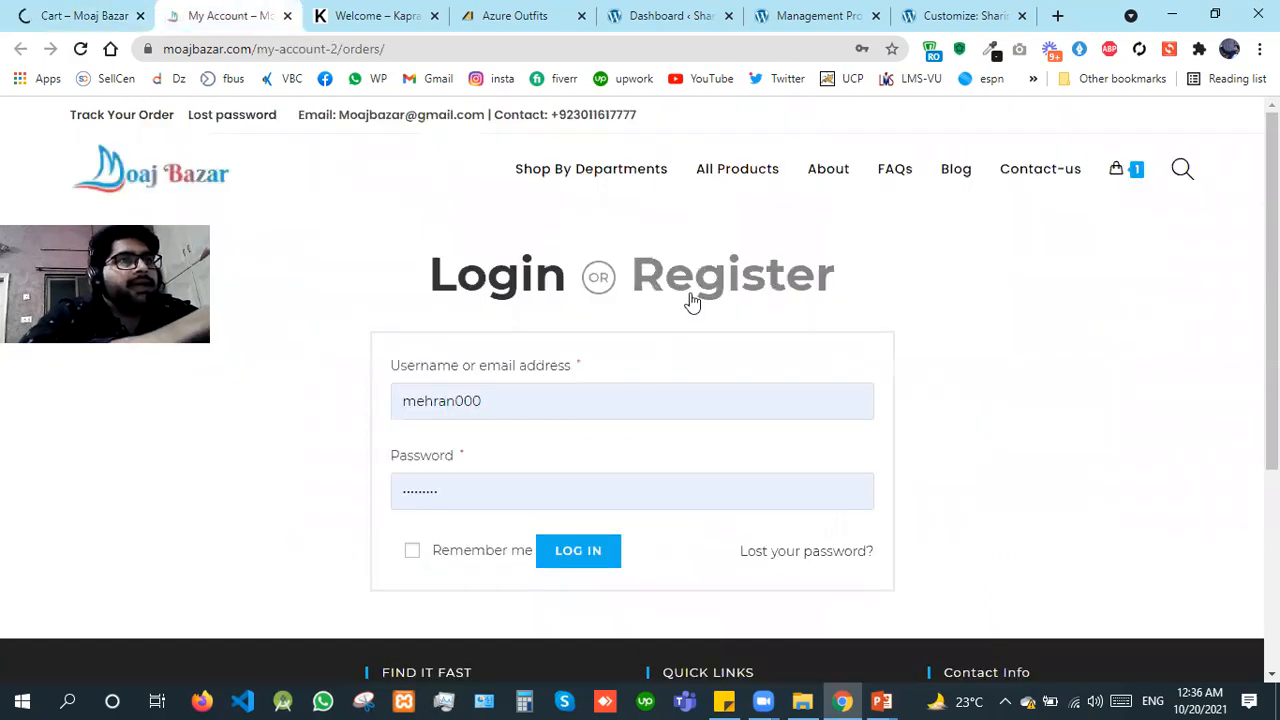
click(506, 406)
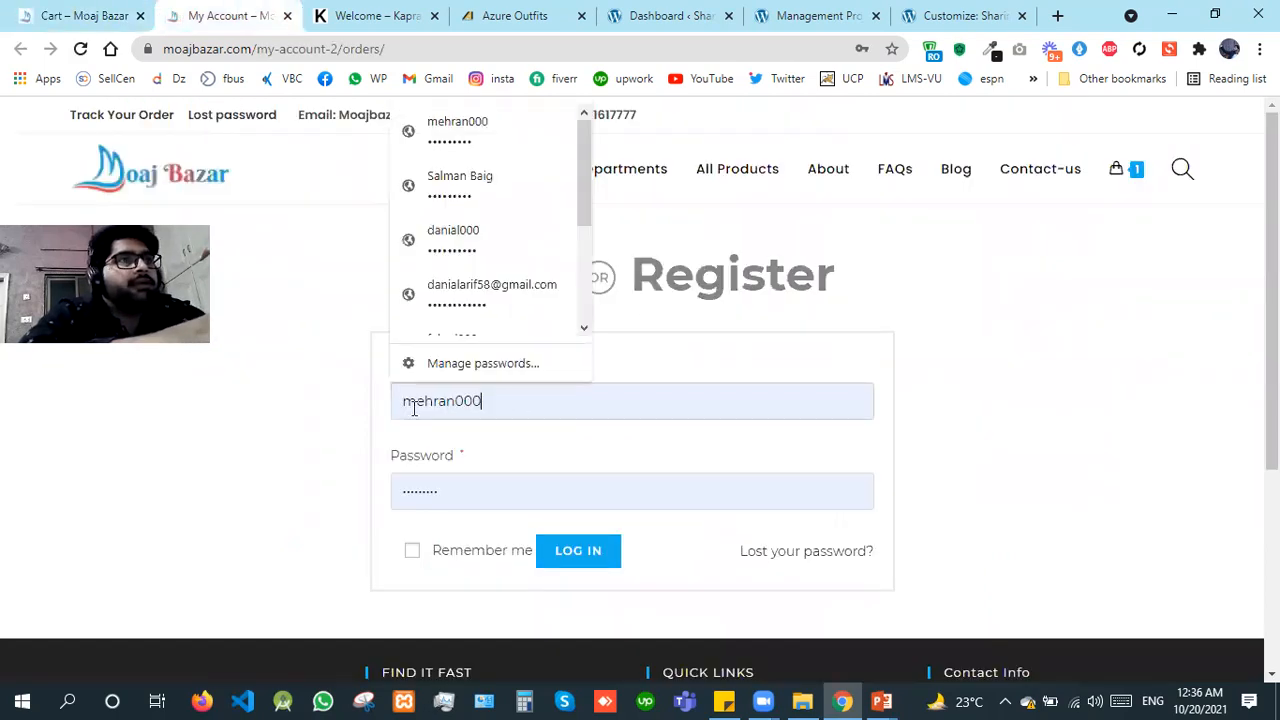
click(506, 236)
click(452, 552)
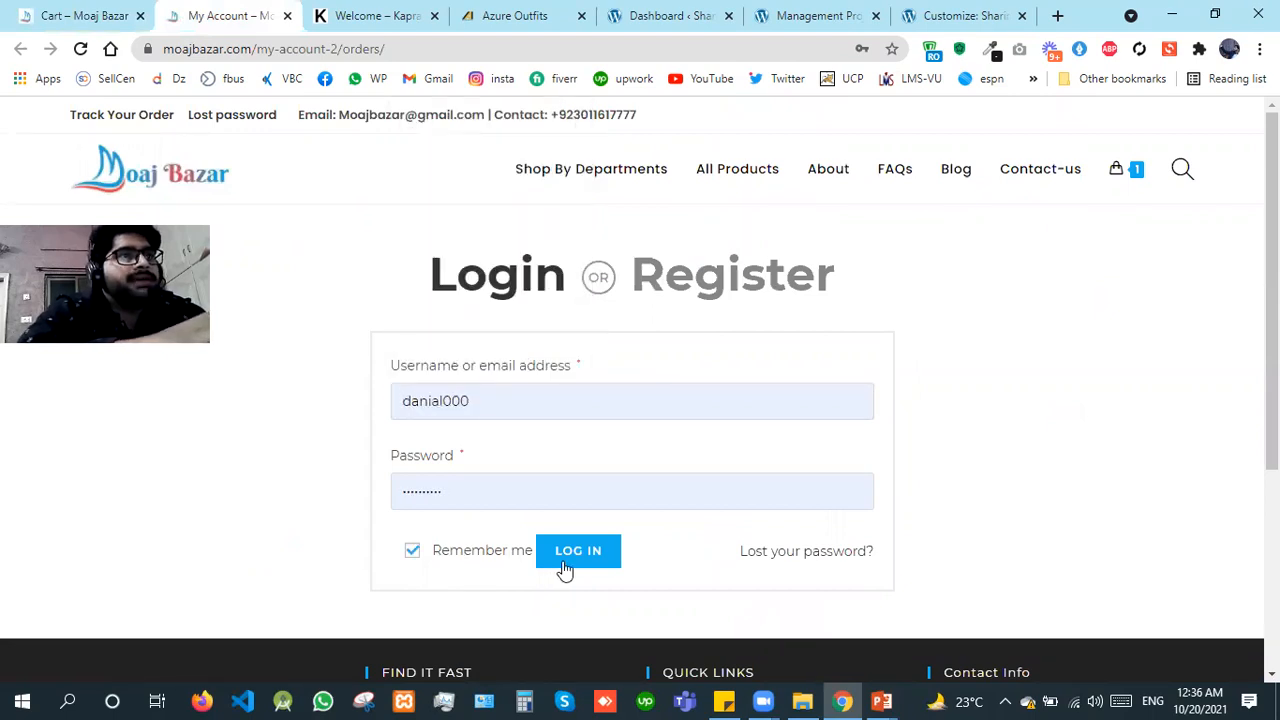
click(563, 563)
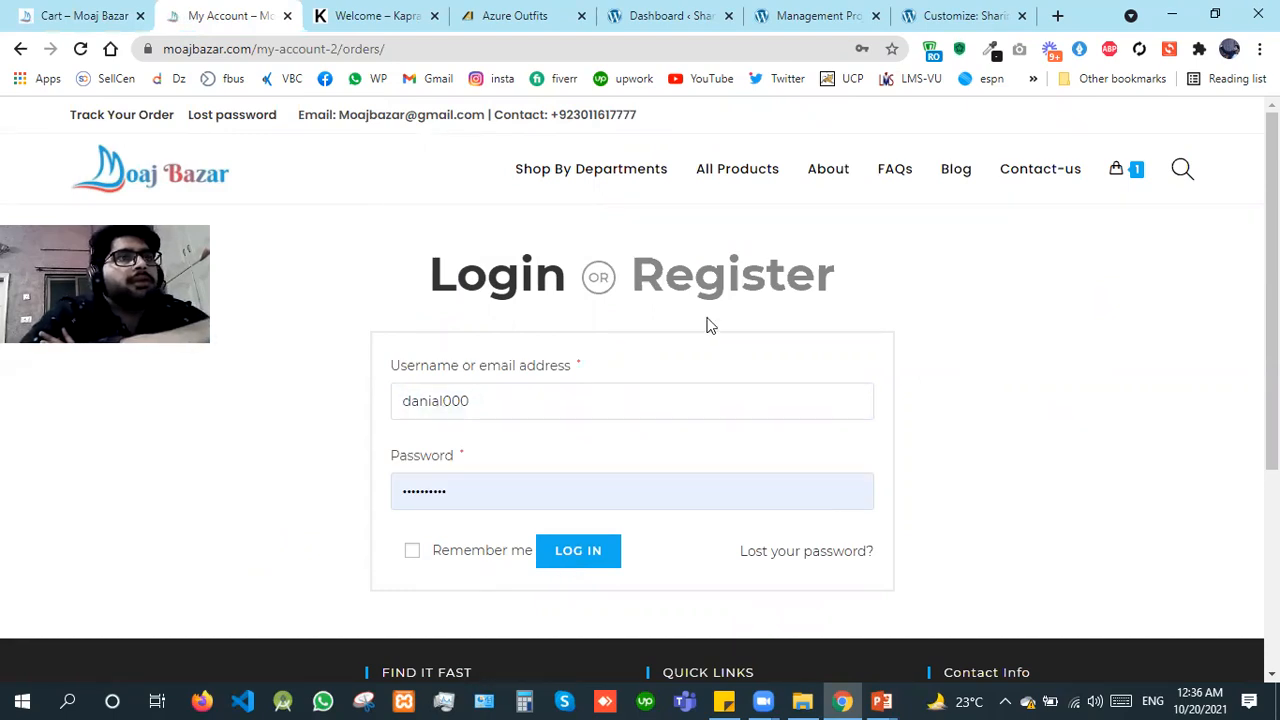
Step: Fill the login form with a different saved account's username and password, enable Remember me and log in
click(526, 406)
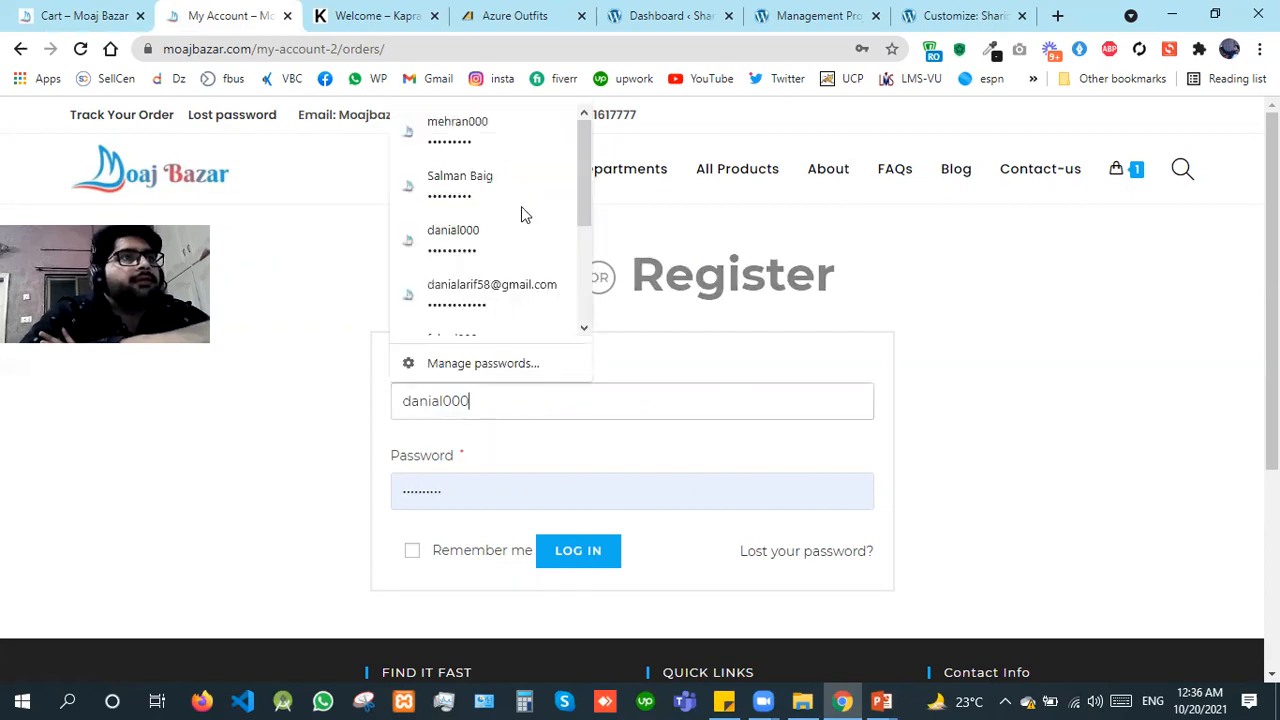
click(521, 184)
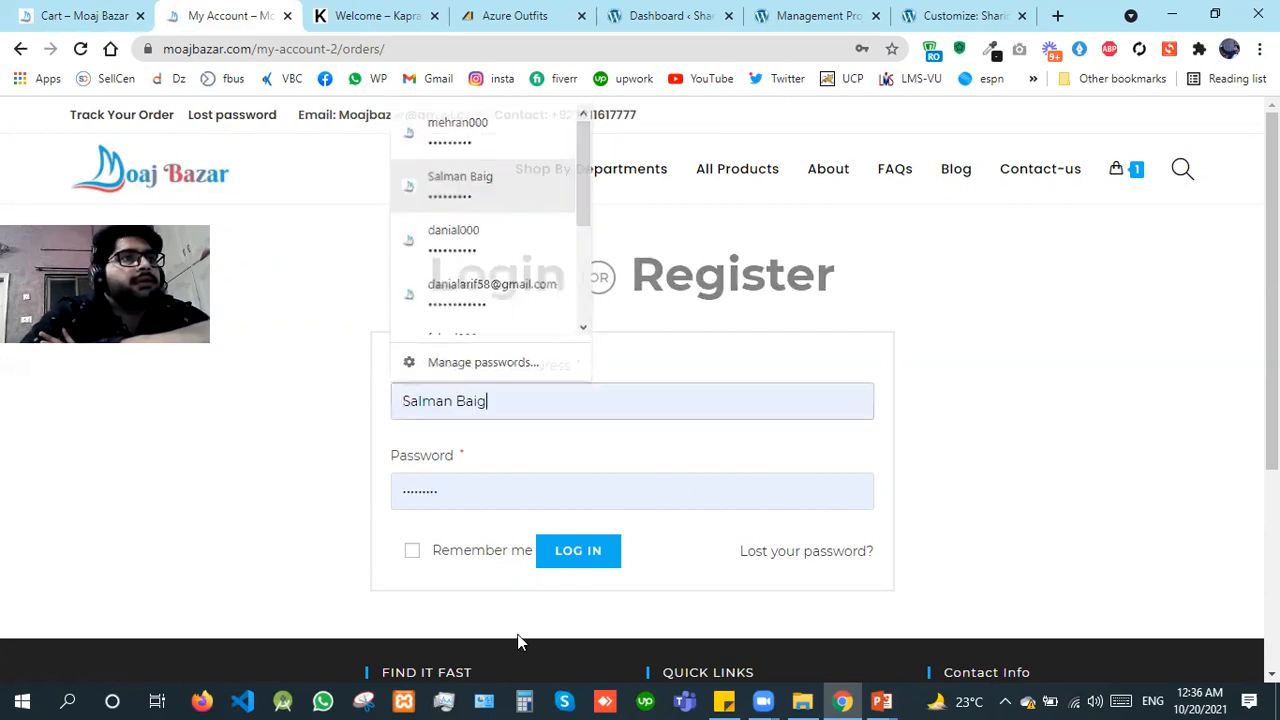
click(586, 563)
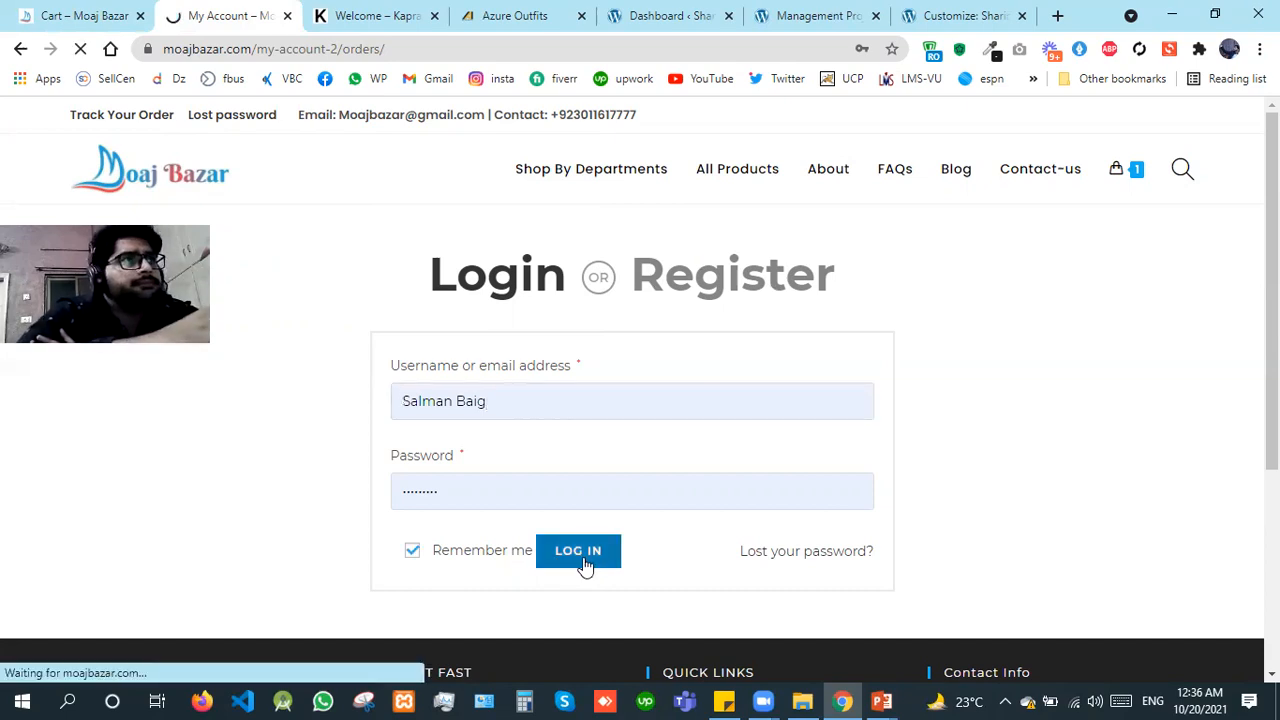
Step: Return to the cart page, go over its coupon code, quantity and update options, and proceed to checkout
click(30, 8)
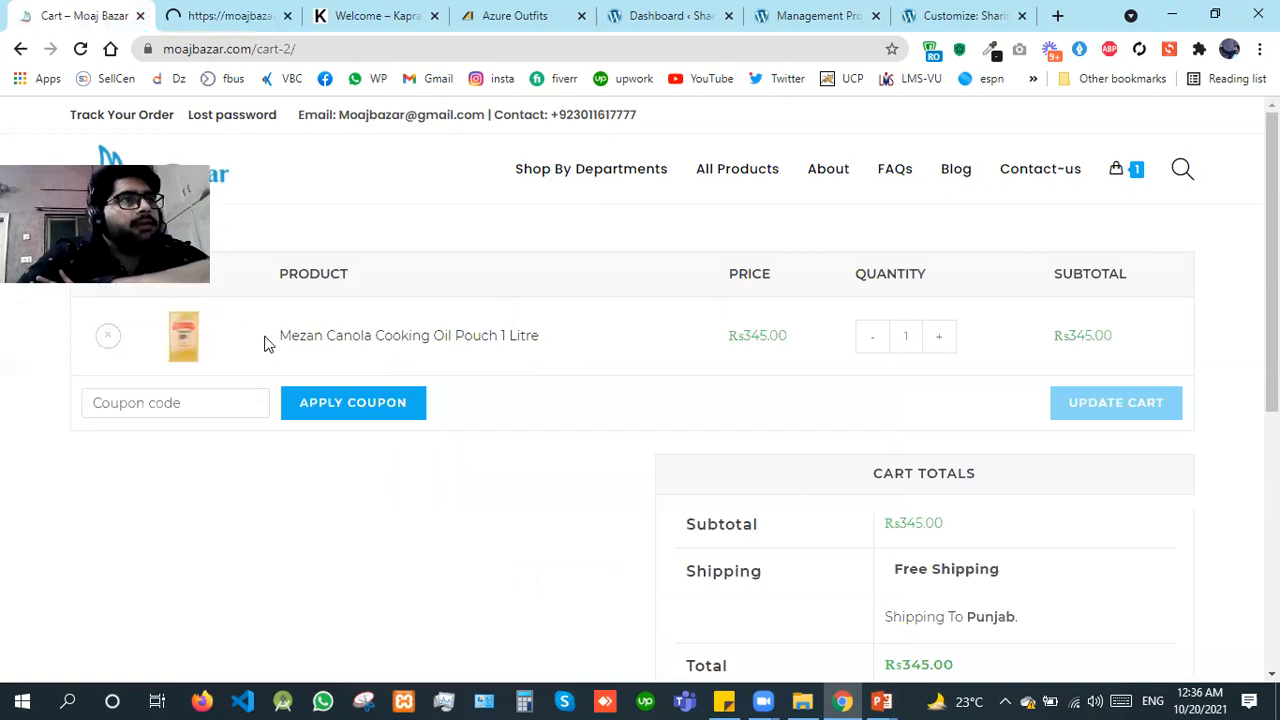
click(169, 405)
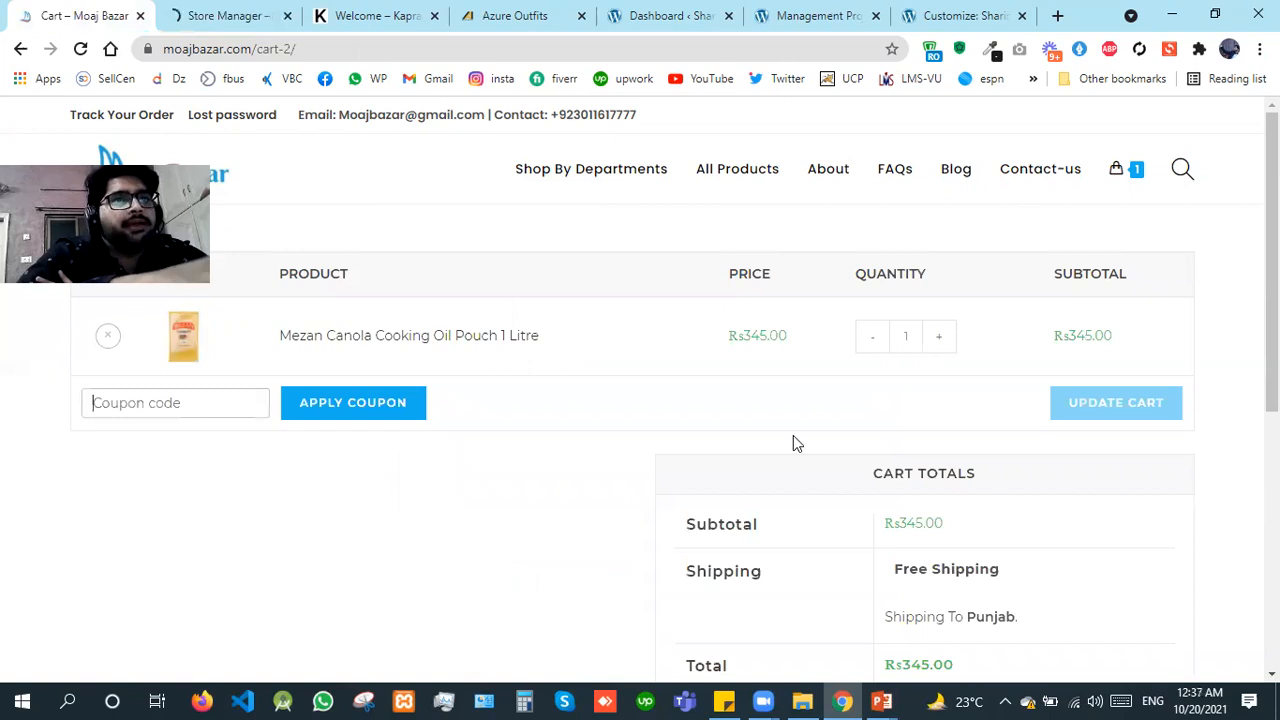
click(940, 340)
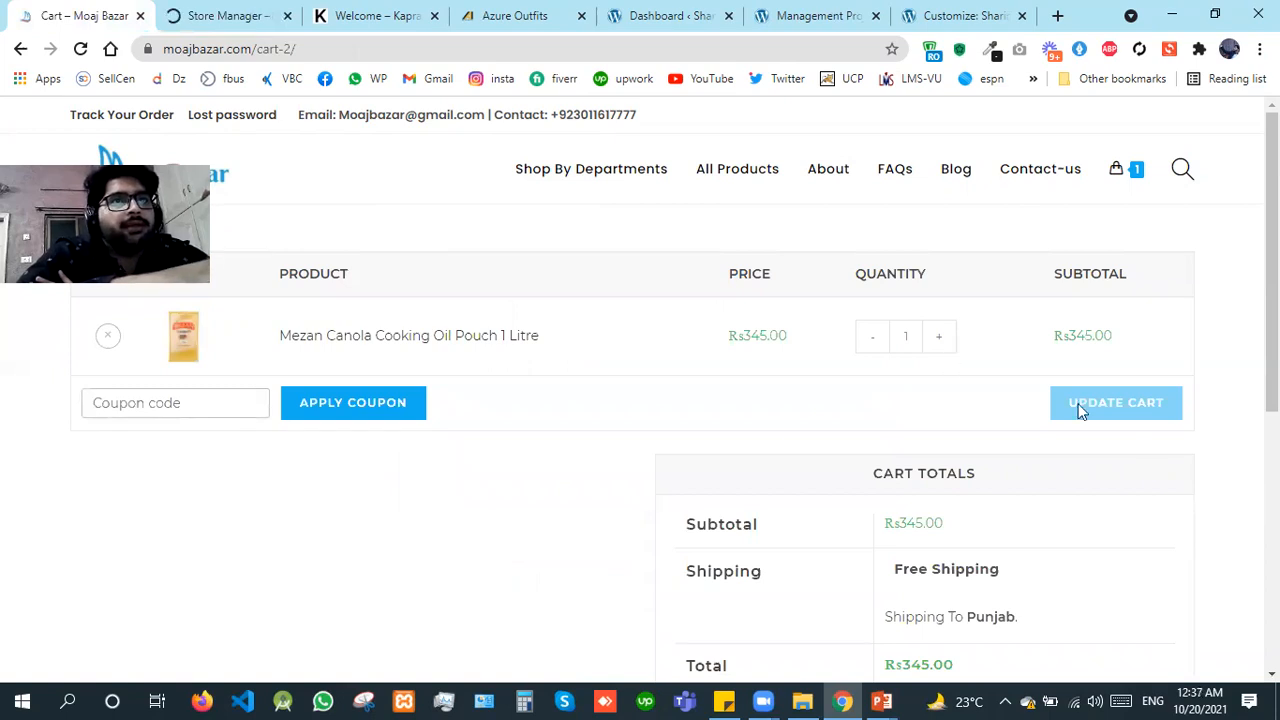
click(1145, 410)
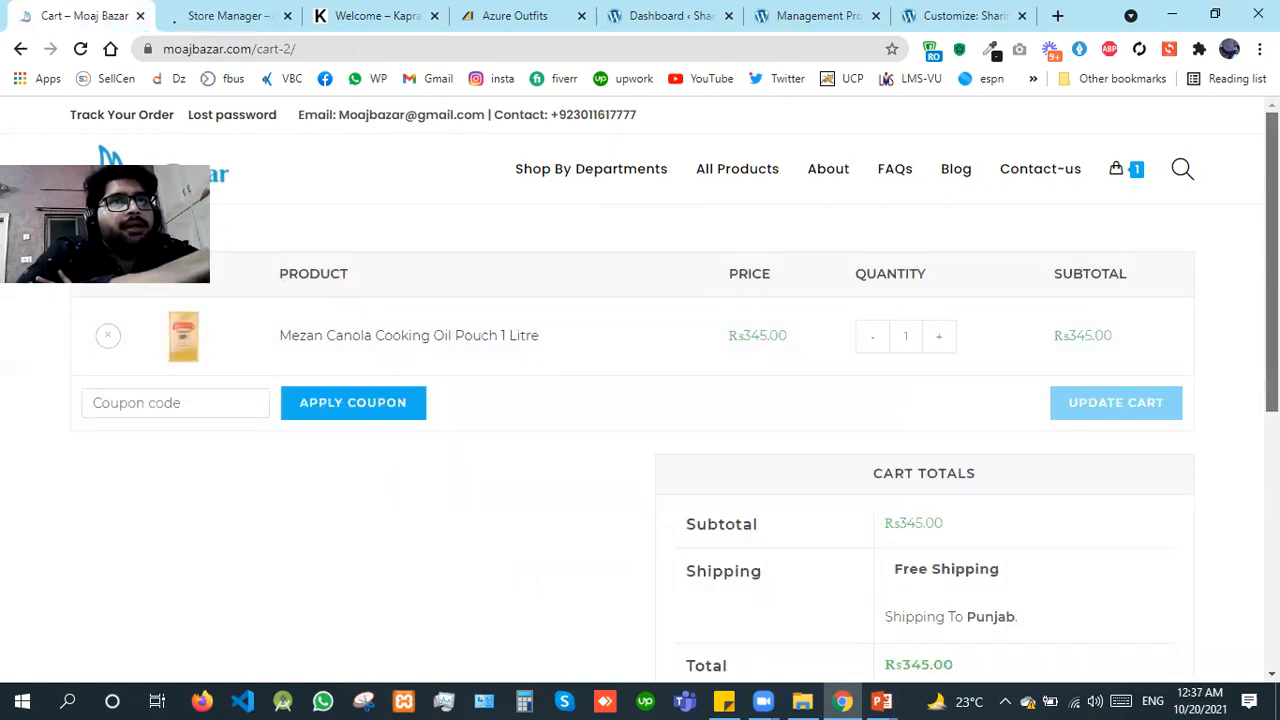
scroll(1044, 455, down, 3)
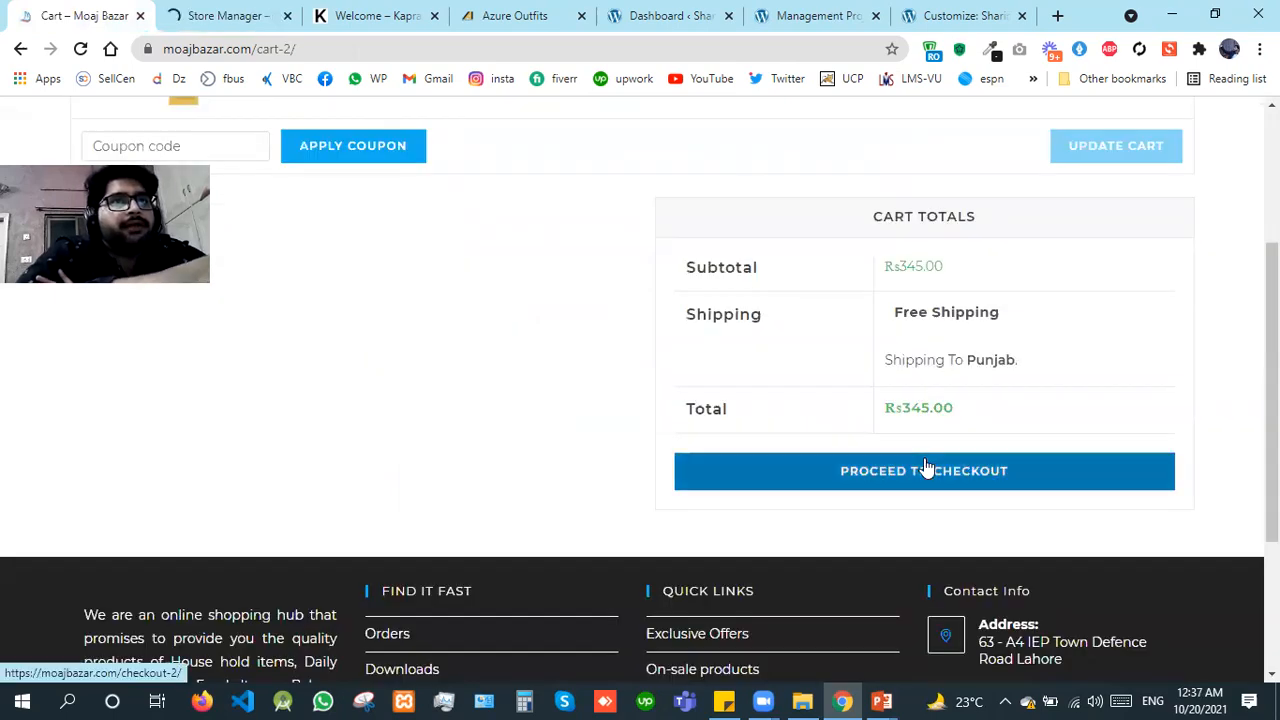
click(926, 468)
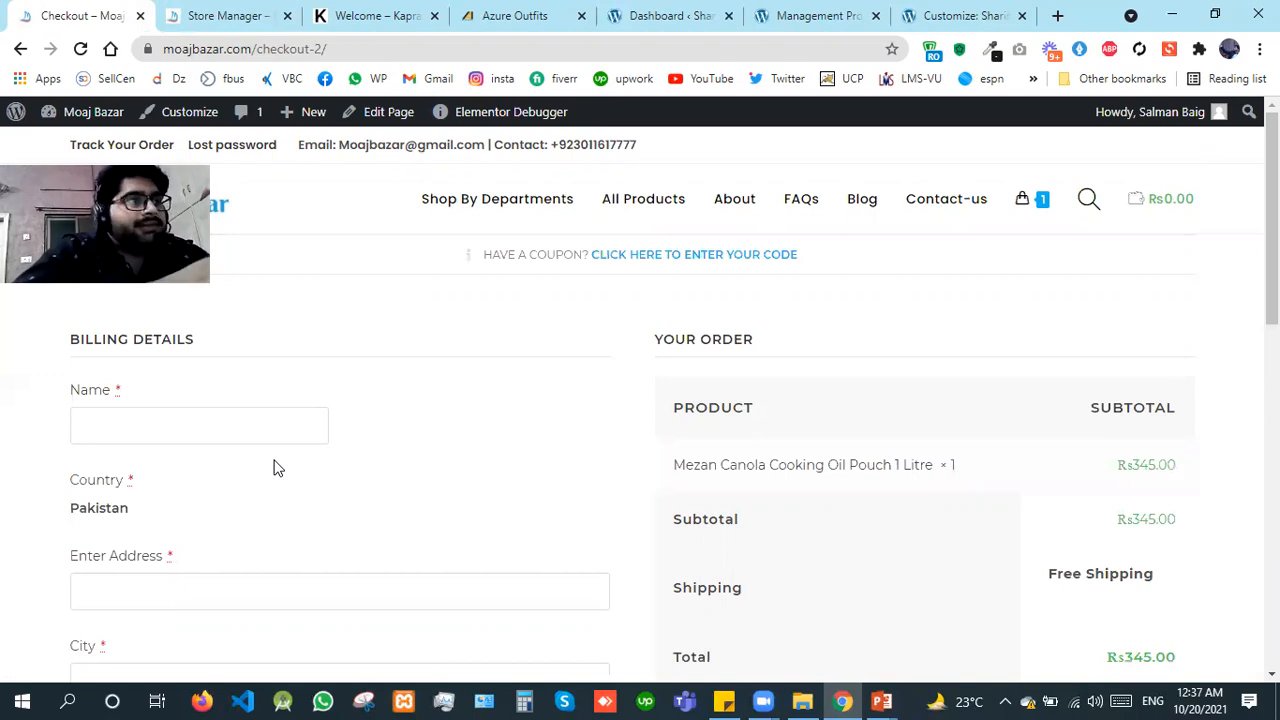
Step: Examine the checkout page's billing detail fields, the order summary and the Direct bank transfer payment option
click(163, 418)
scroll(640, 400, down, 1)
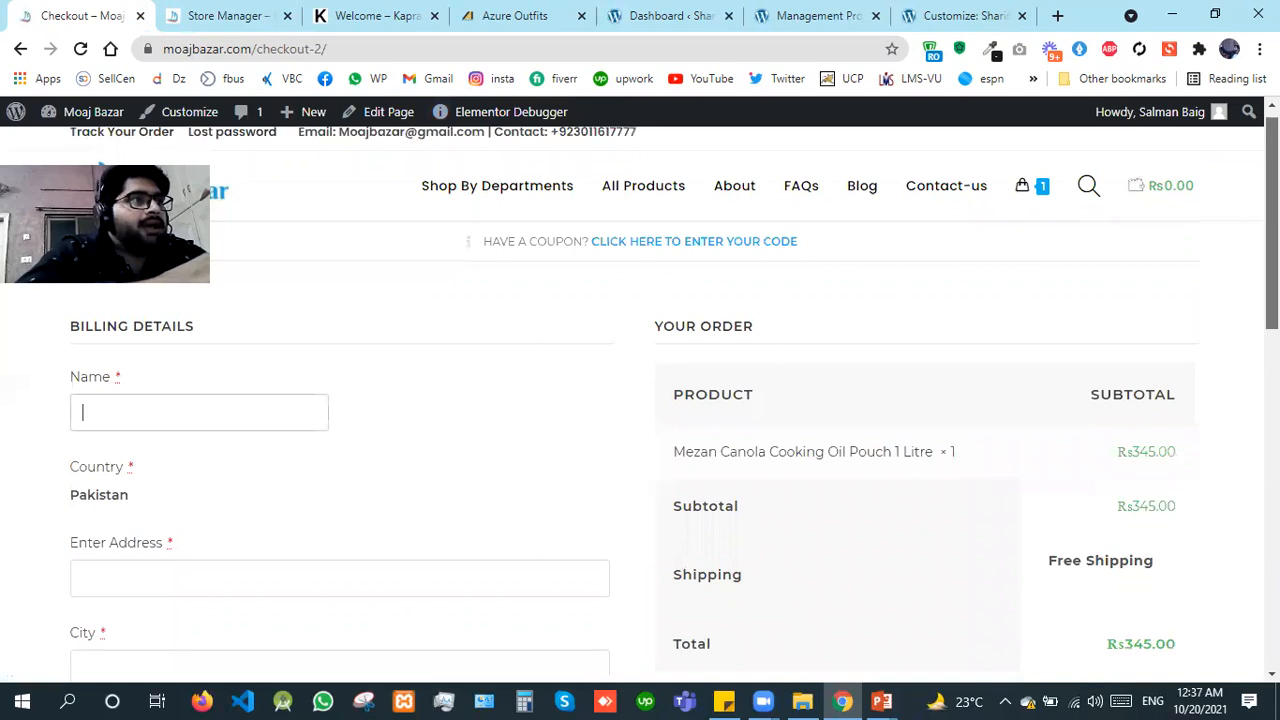
scroll(170, 380, down, 1)
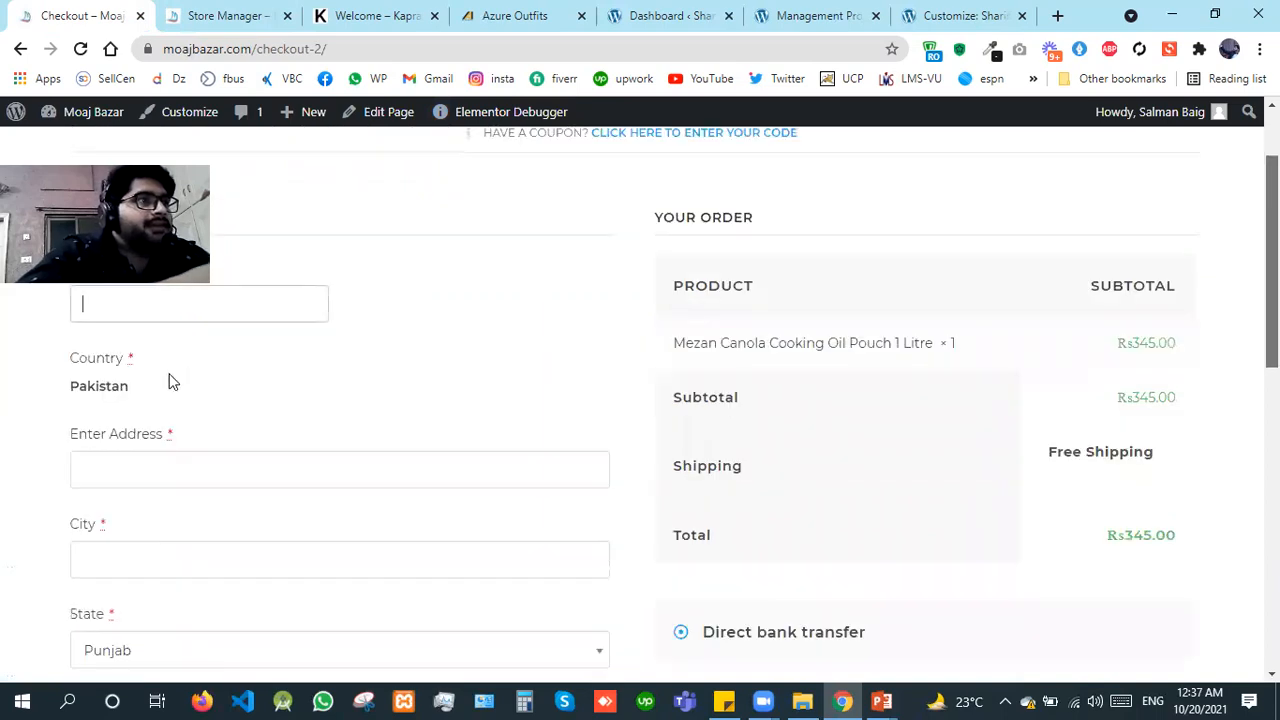
triple_click(62, 388)
click(320, 418)
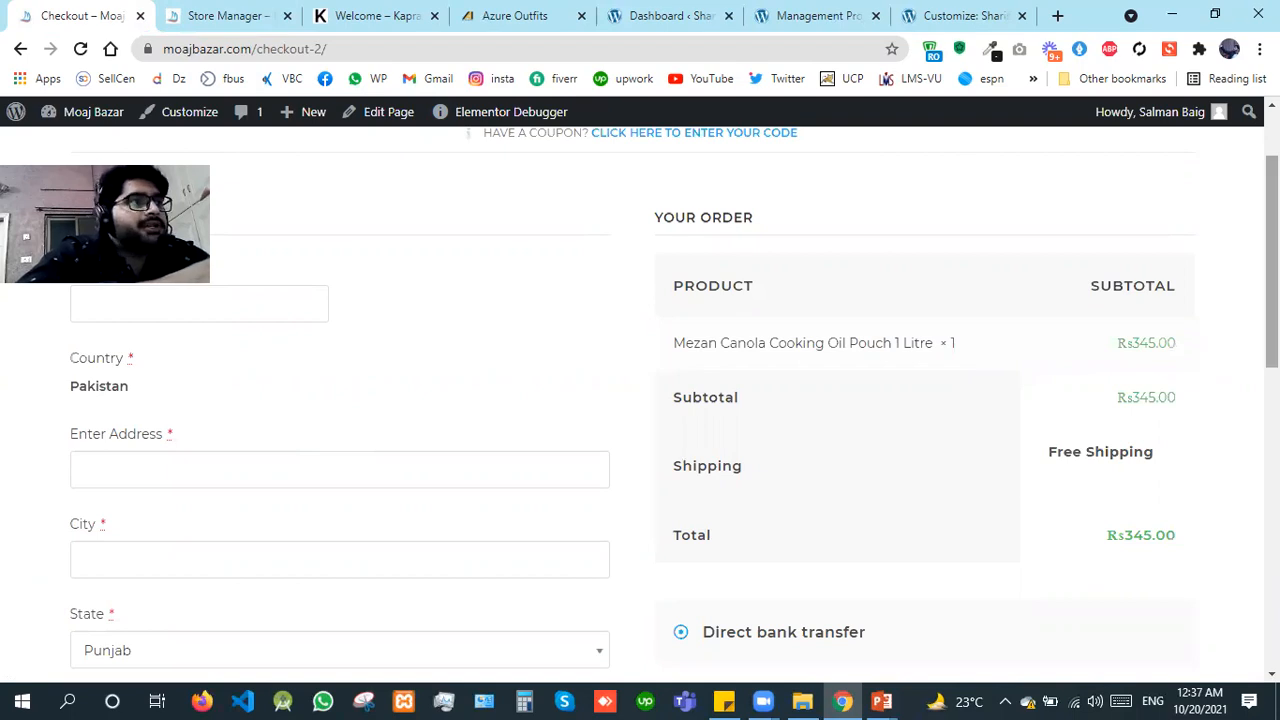
drag(1272, 280, 1272, 286)
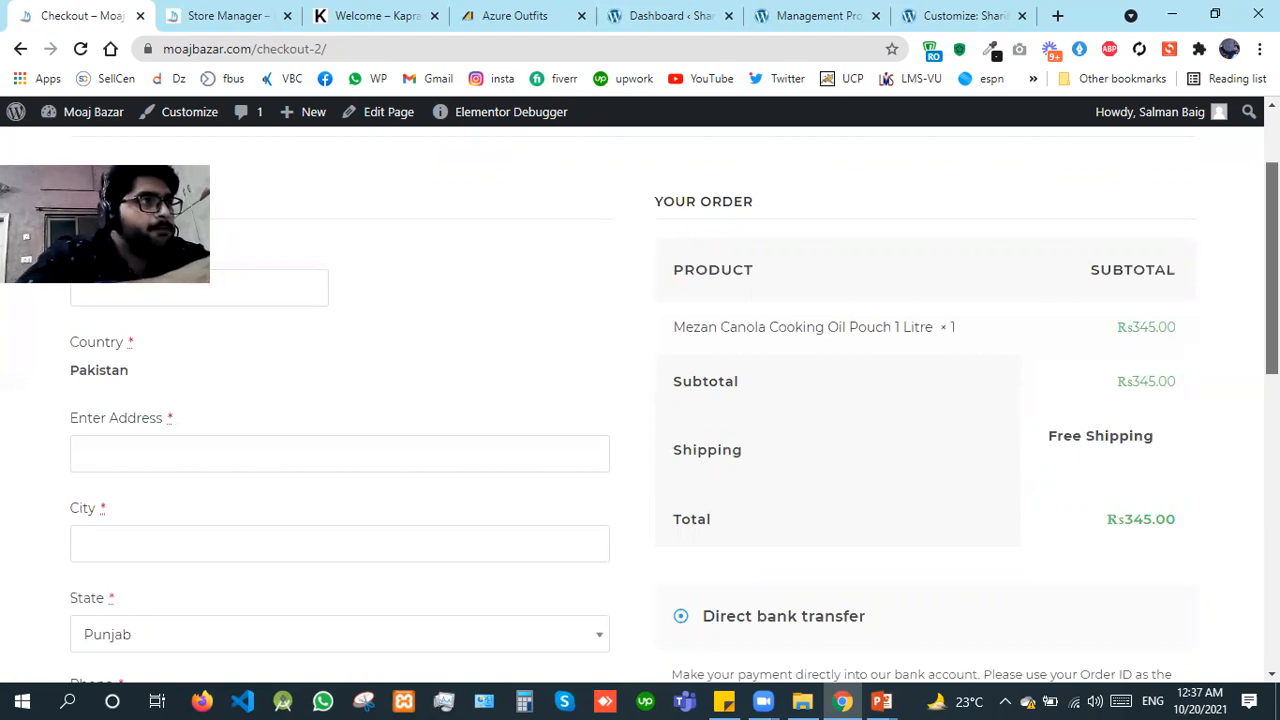
scroll(640, 400, down, 5)
scroll(640, 400, up, 5)
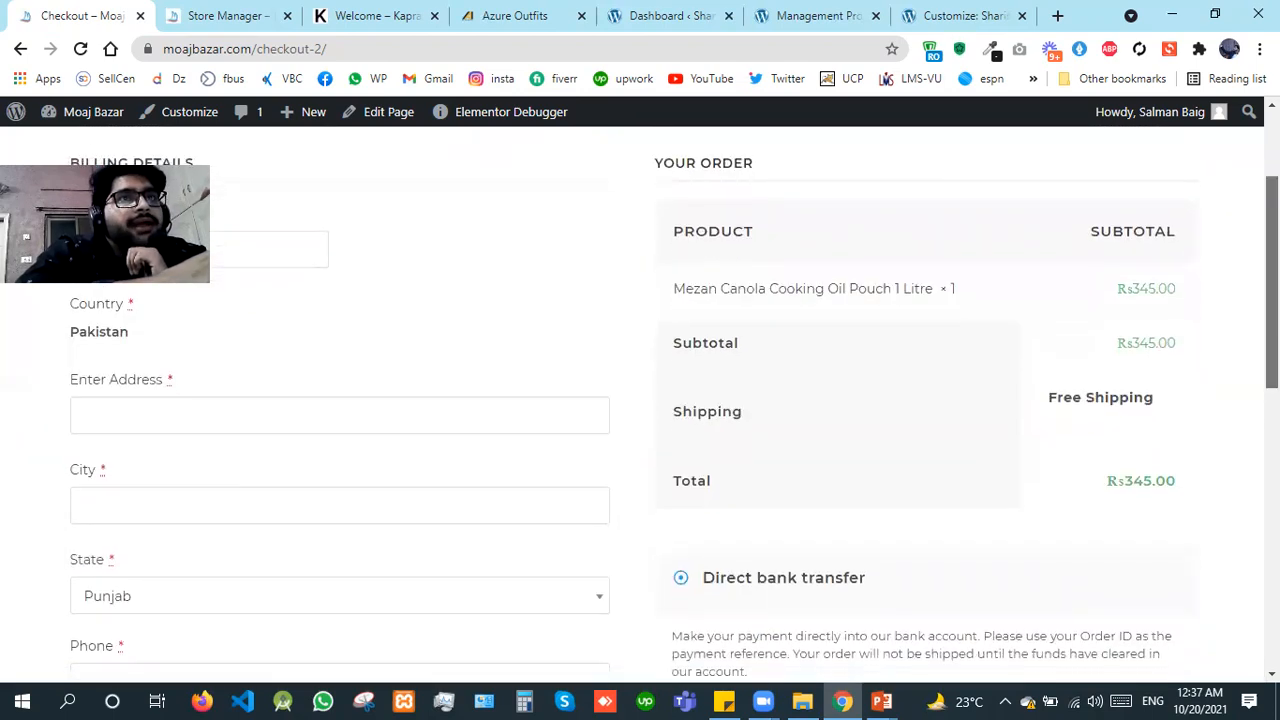
Step: Review the checkout page's payment methods and terms checkbox, and close the Moaj Bazar checkout and Store Manager pages
scroll(640, 400, down, 3)
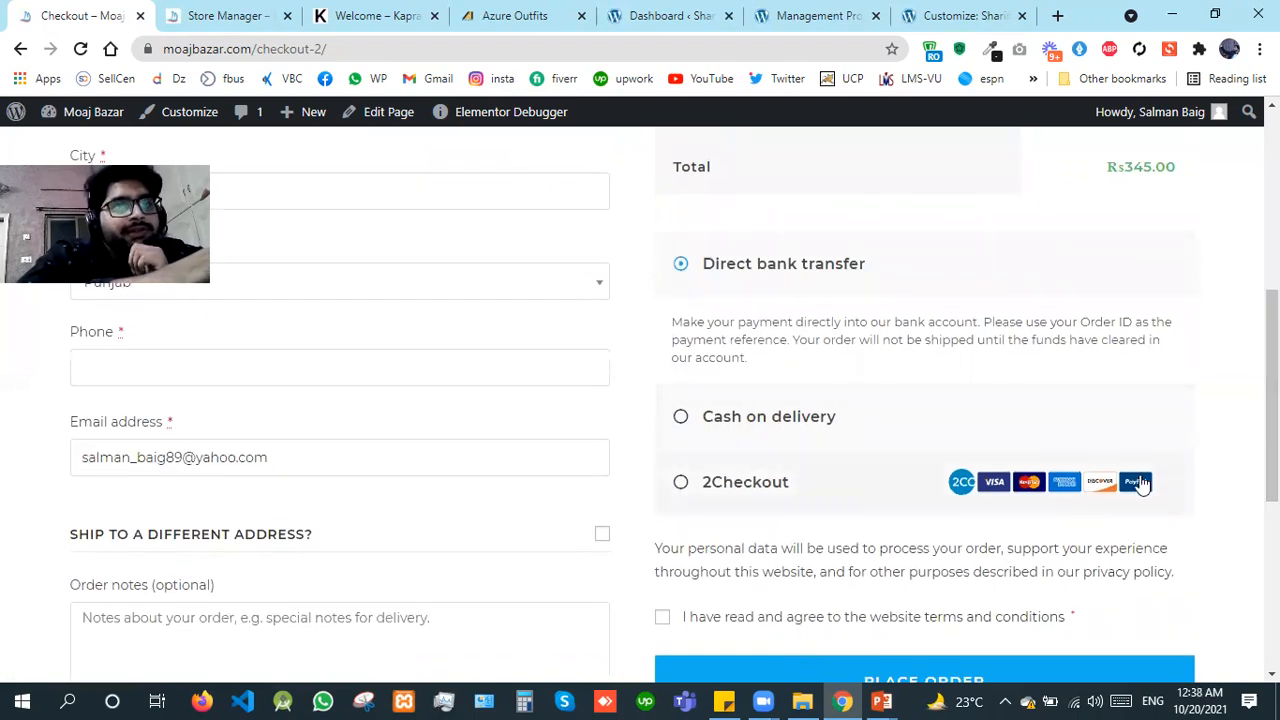
drag(1272, 449, 1272, 278)
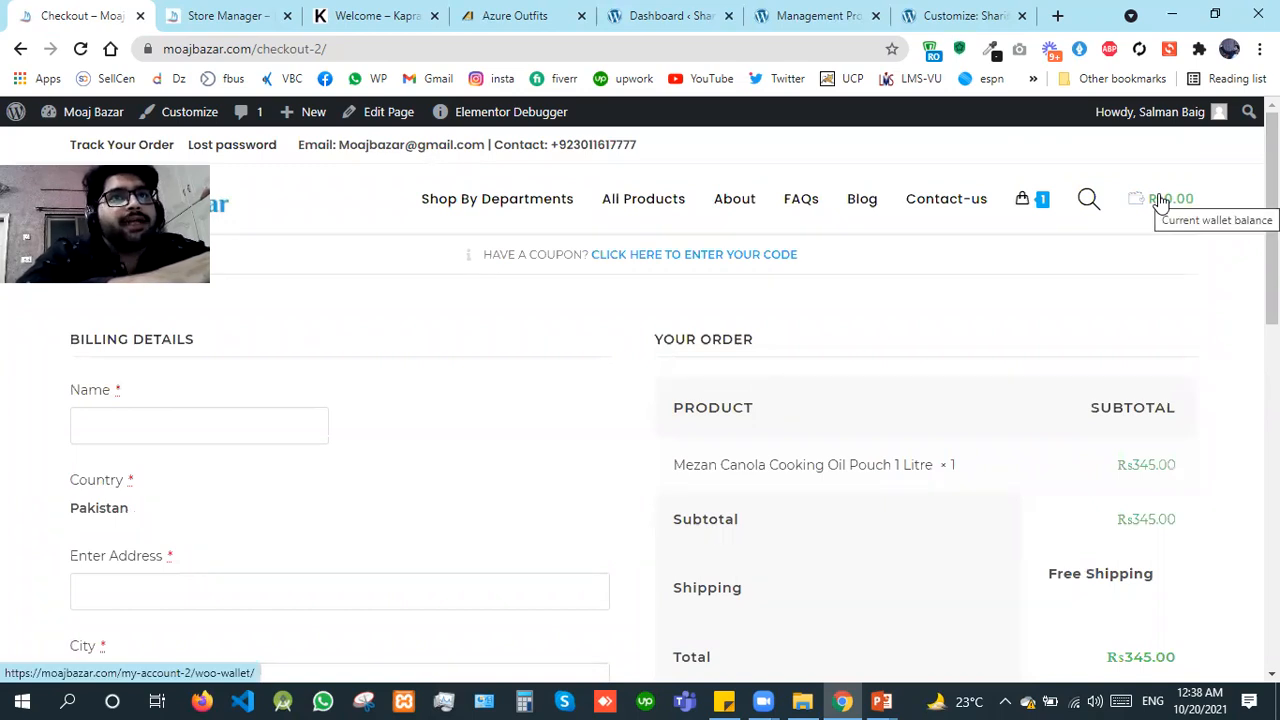
click(141, 16)
click(141, 16)
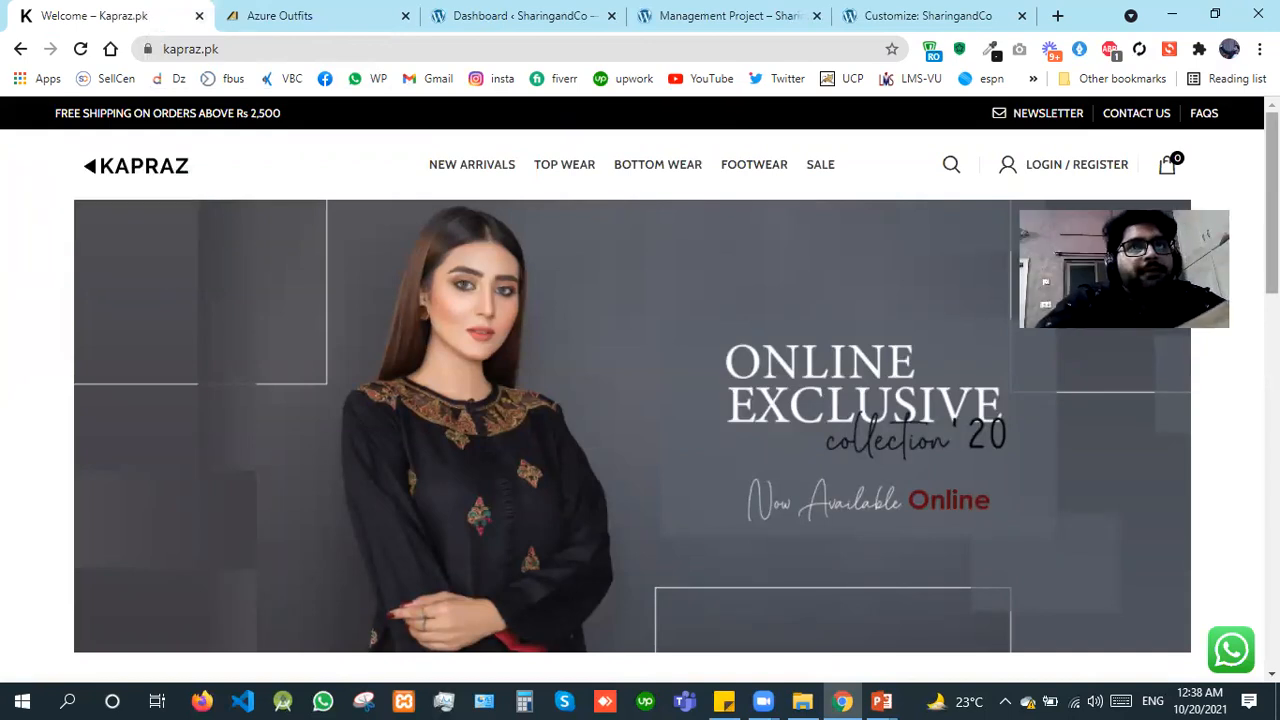
Step: Look through the Kapraz home page from the banner and product sections down to the footer
scroll(640, 390, down, 4)
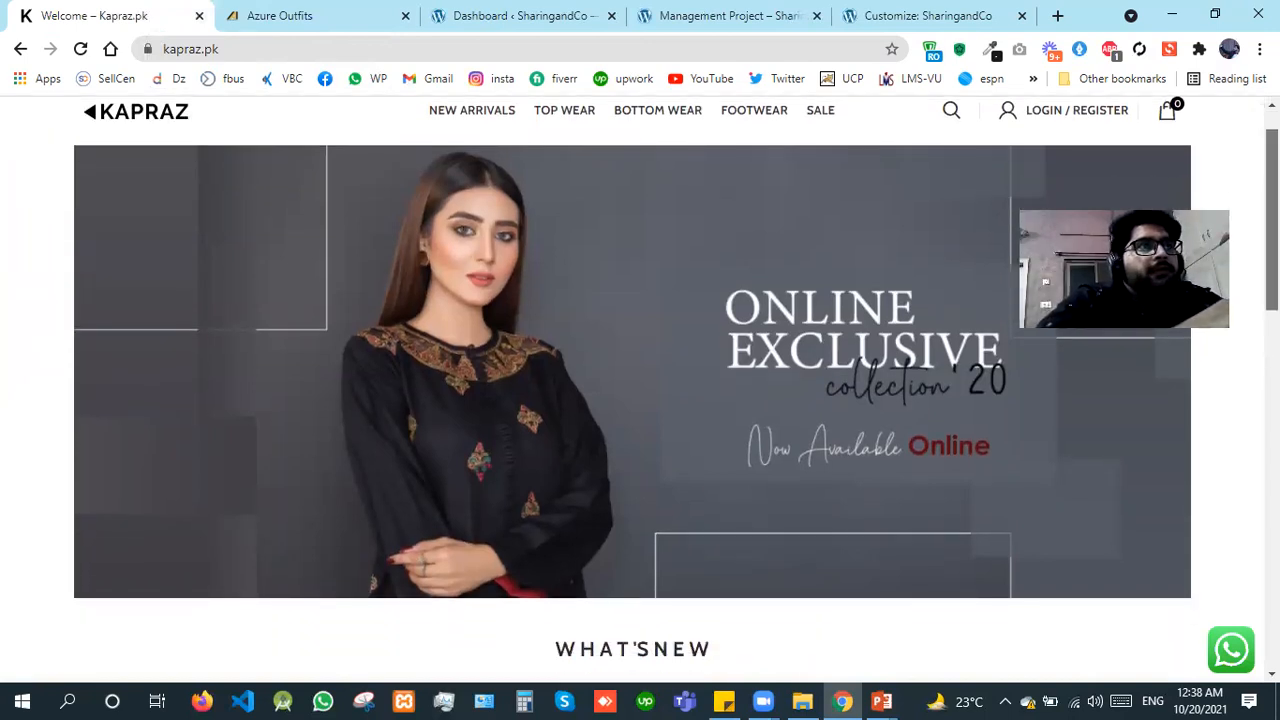
scroll(640, 390, down, 7)
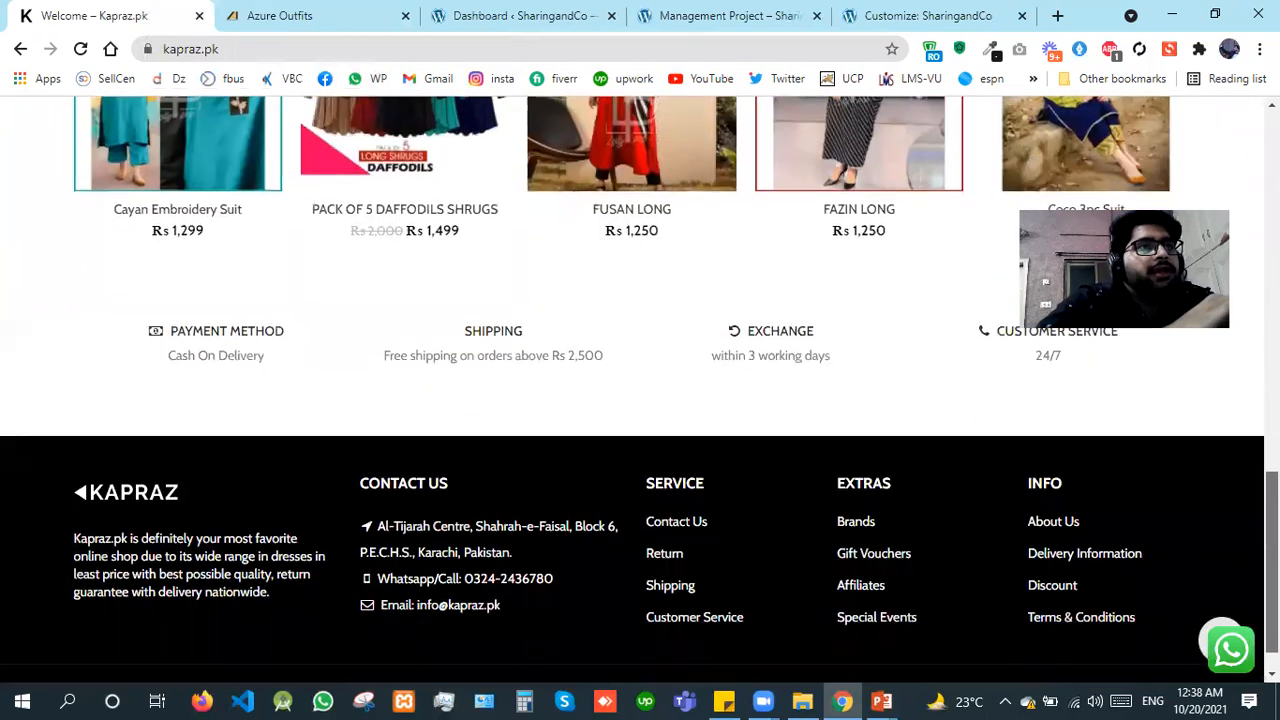
drag(1272, 562, 1272, 576)
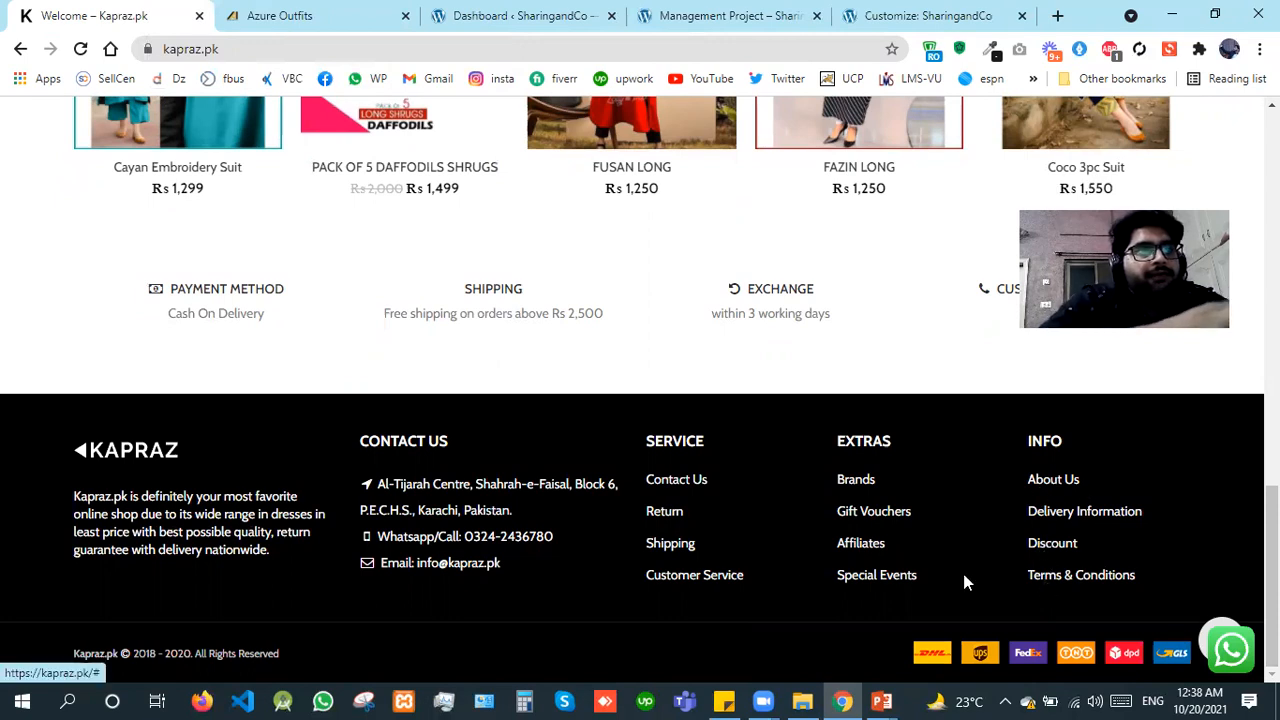
Step: Open the Kapraz footer's Contact Us and Brands links in separate tabs and view the first one
right_click(669, 479)
click(766, 272)
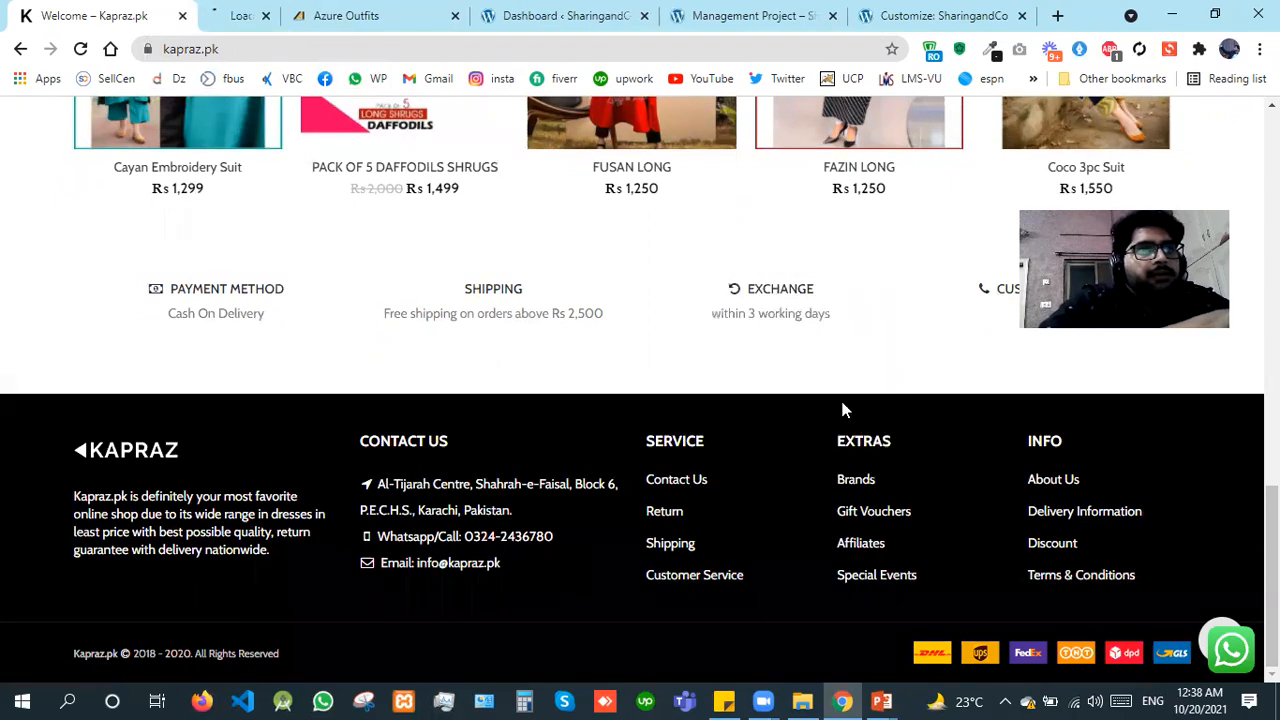
right_click(864, 479)
click(930, 282)
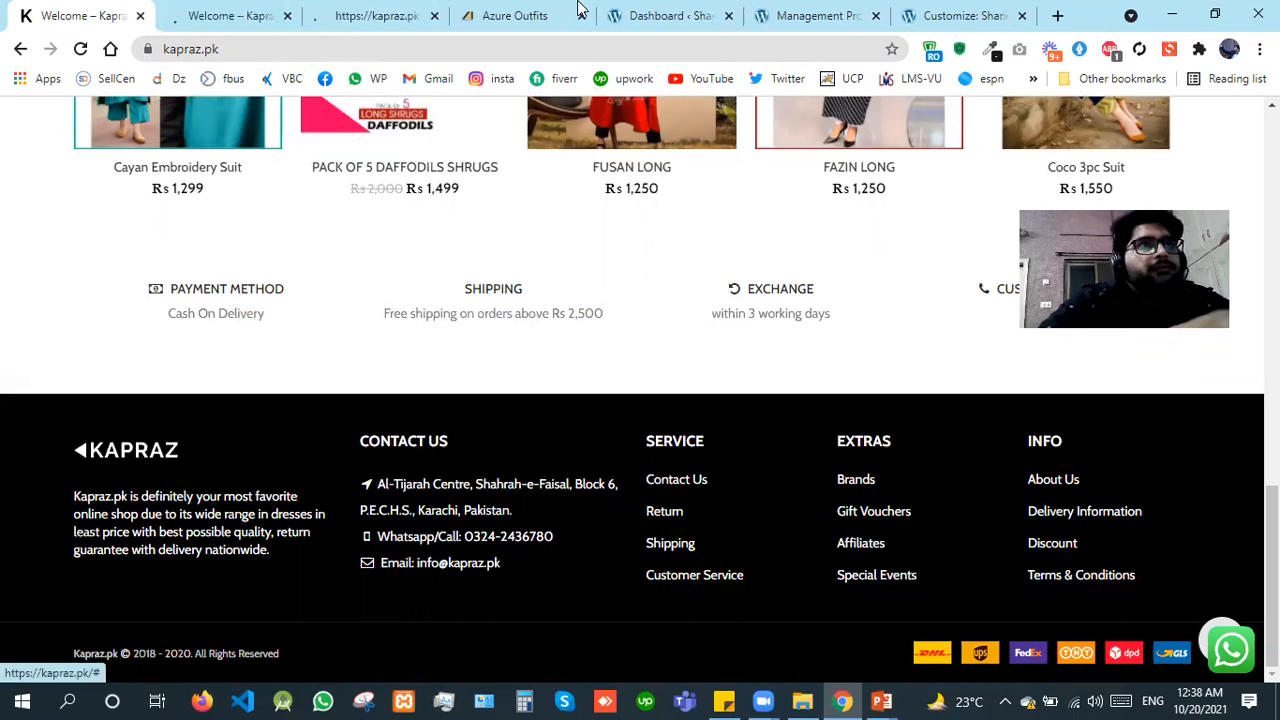
click(270, 10)
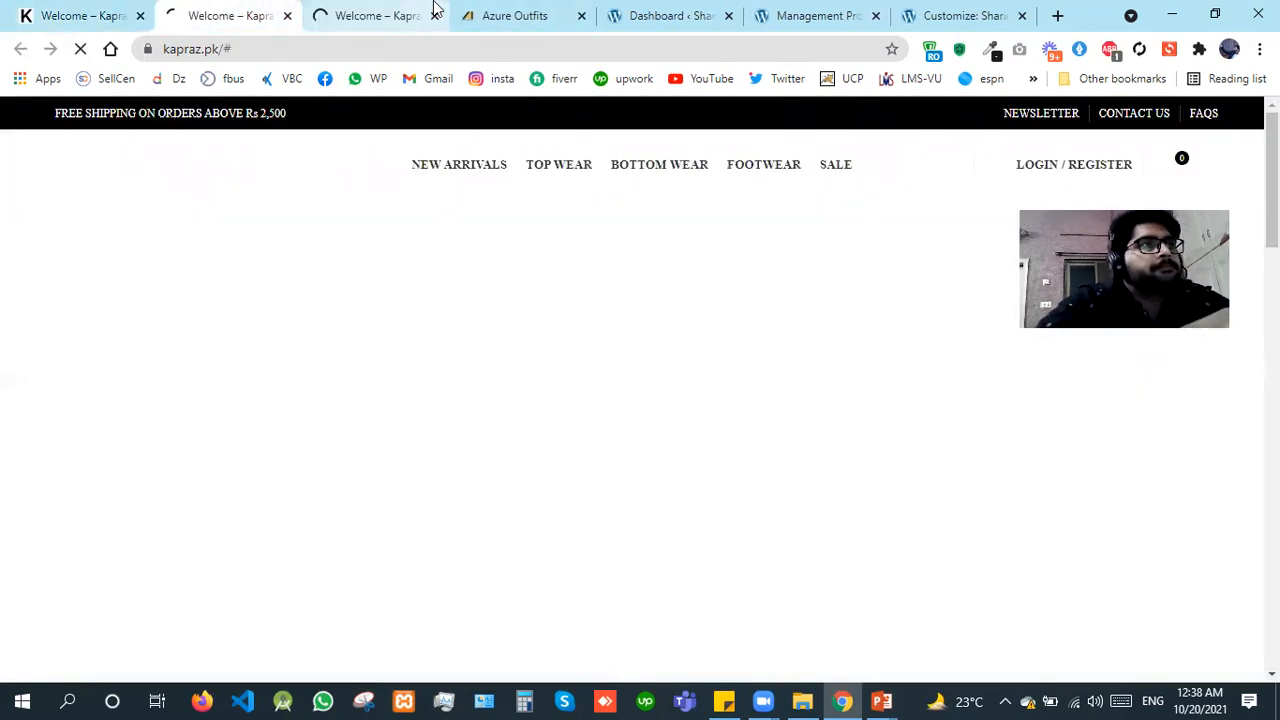
Step: Switch to the Azure Outfits site, close the two extra Kapraz pages and open the Designer Tees category of Half Sleeves in a new tab
click(486, 11)
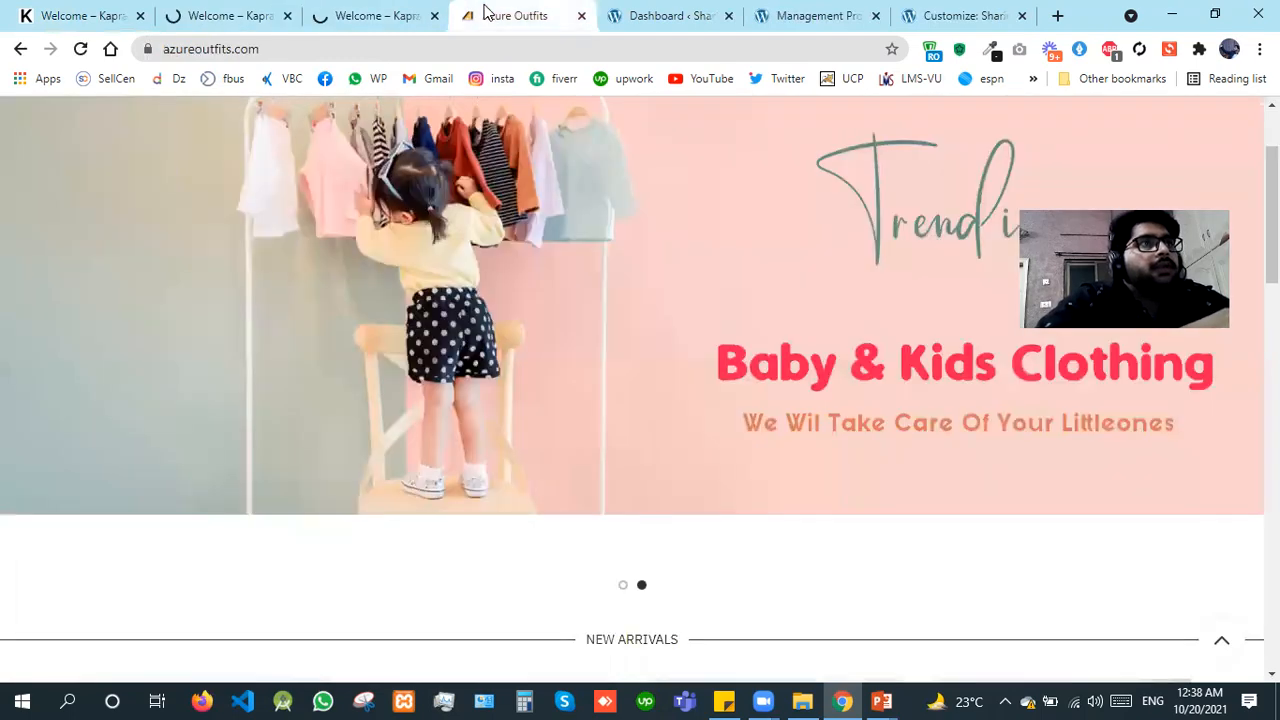
click(288, 16)
click(288, 16)
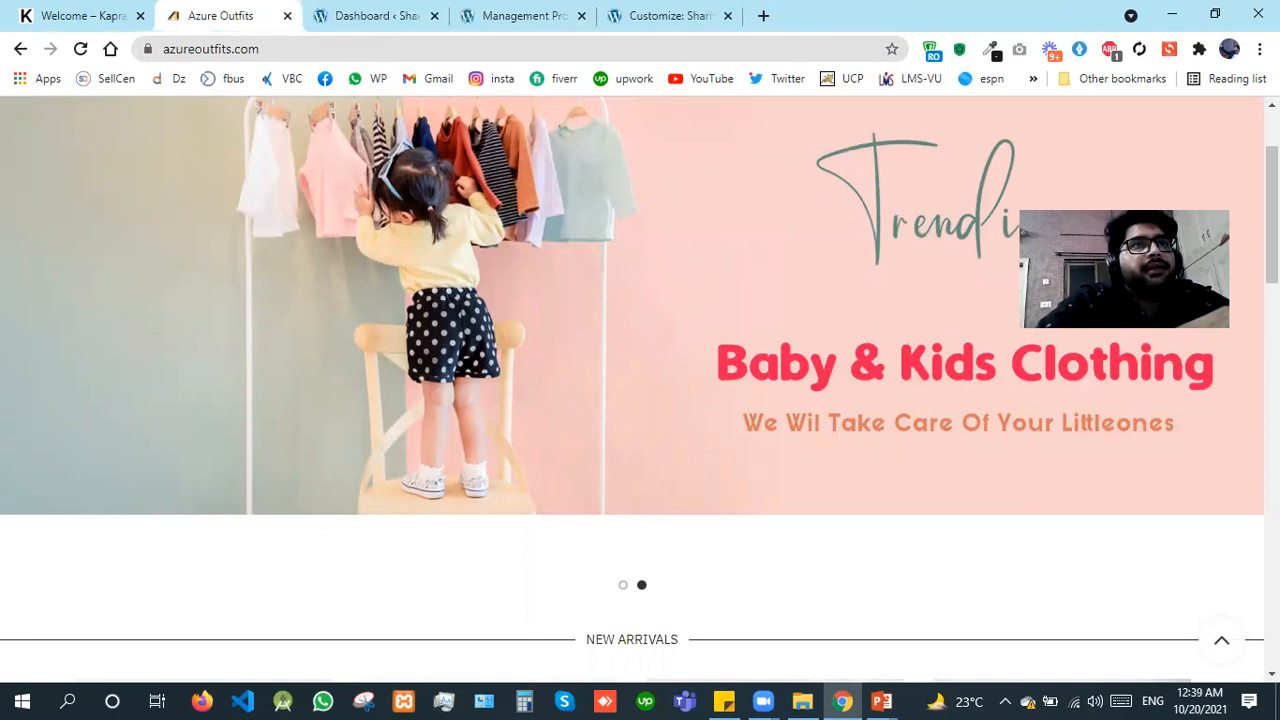
scroll(535, 212, up, 2)
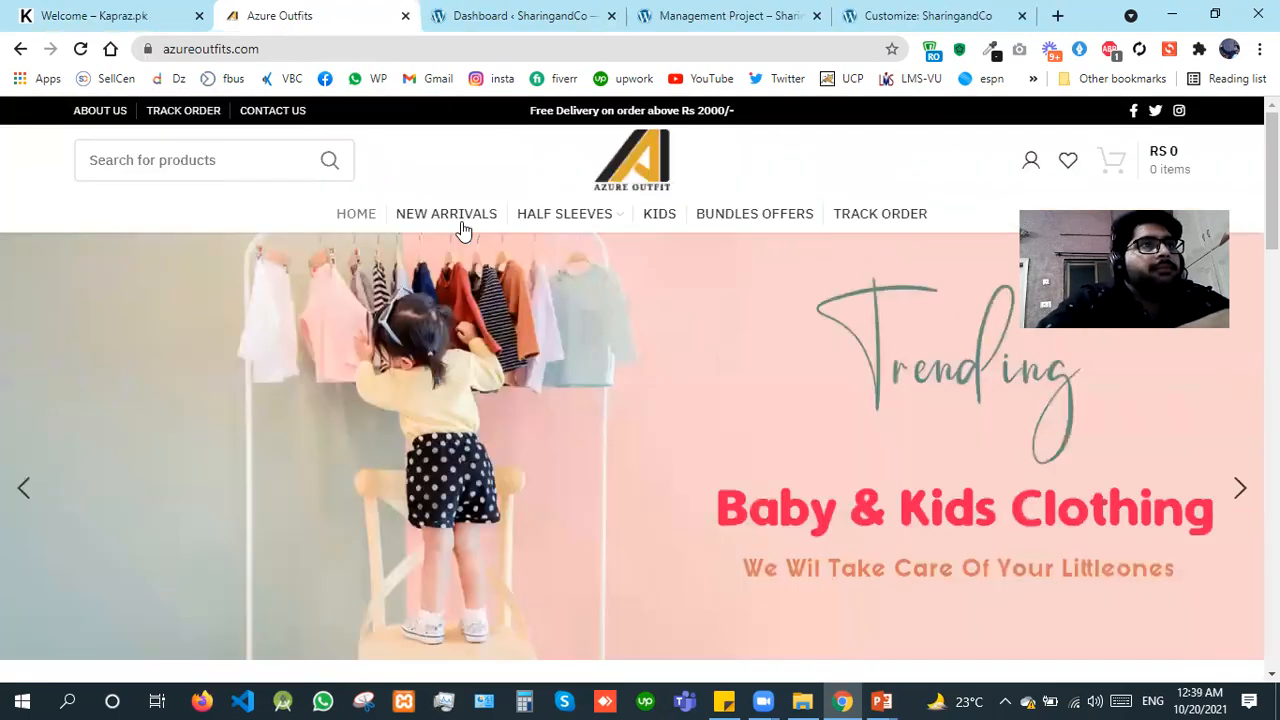
mouse_move(533, 220)
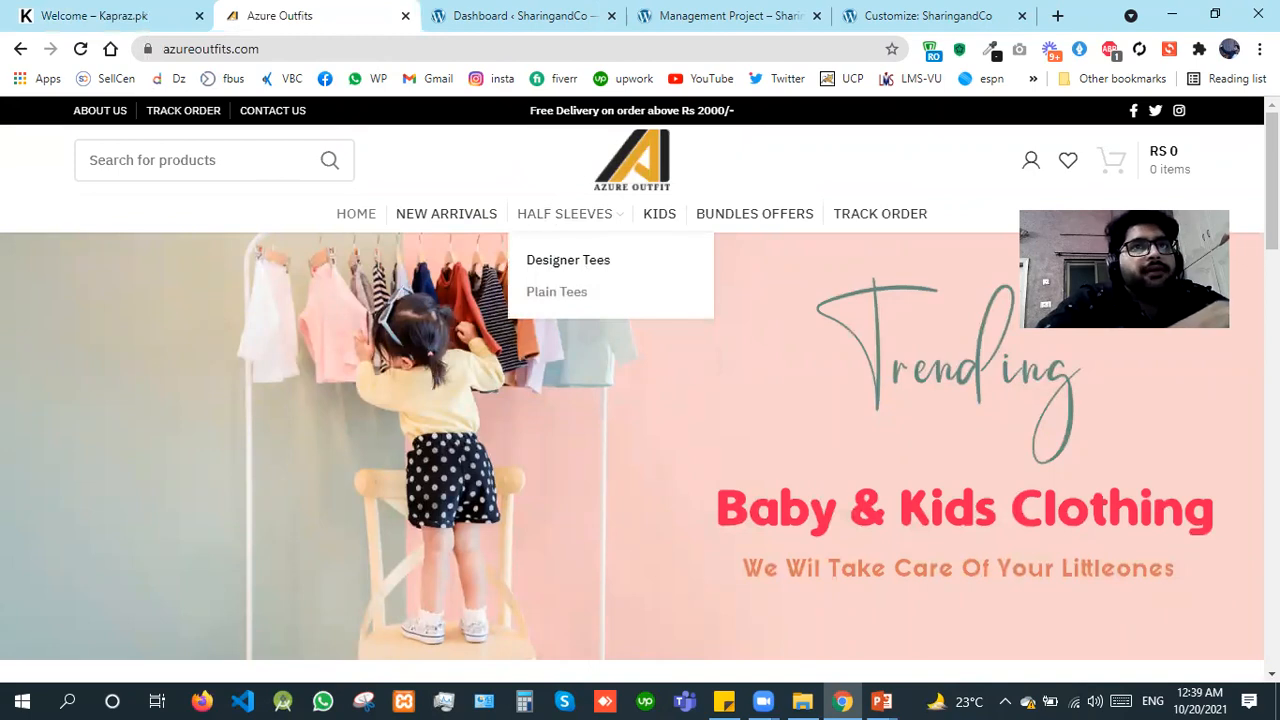
Step: Examine the Azure Outfits home page's new arrivals, best sellers, customer reviews and footer, and return to its top
scroll(632, 380, down, 4)
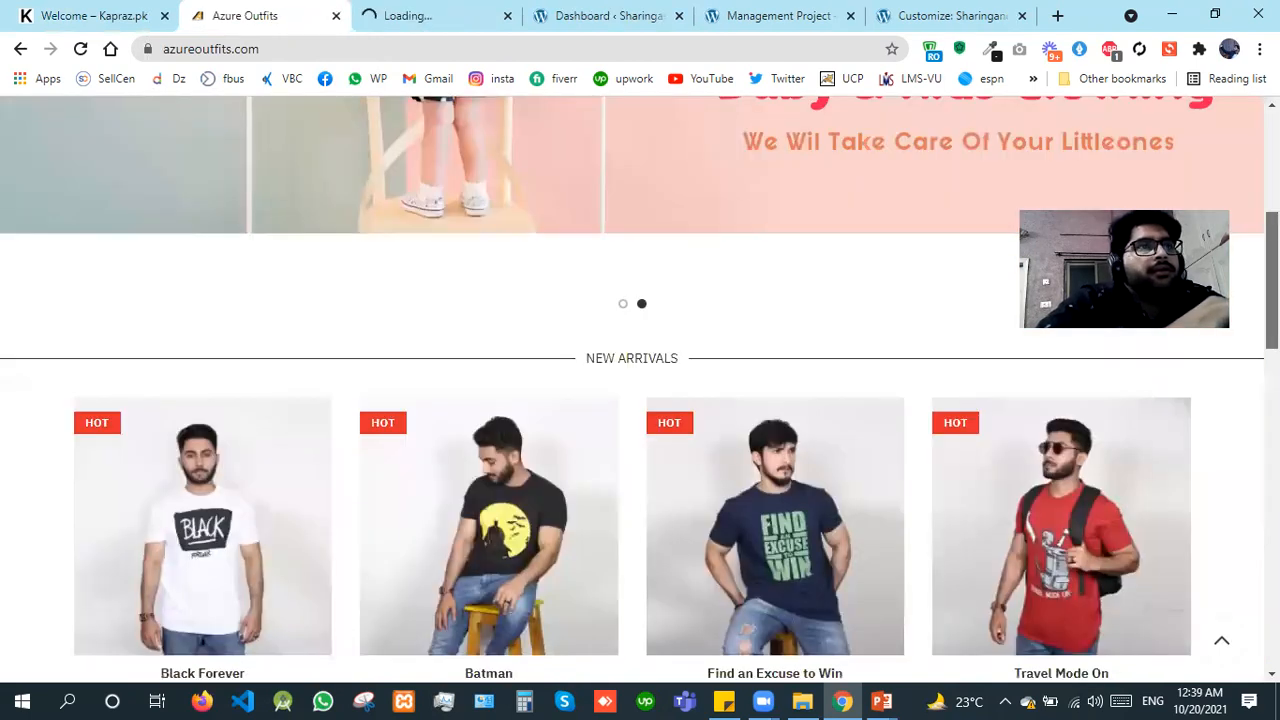
scroll(632, 400, down, 1)
scroll(632, 390, down, 2)
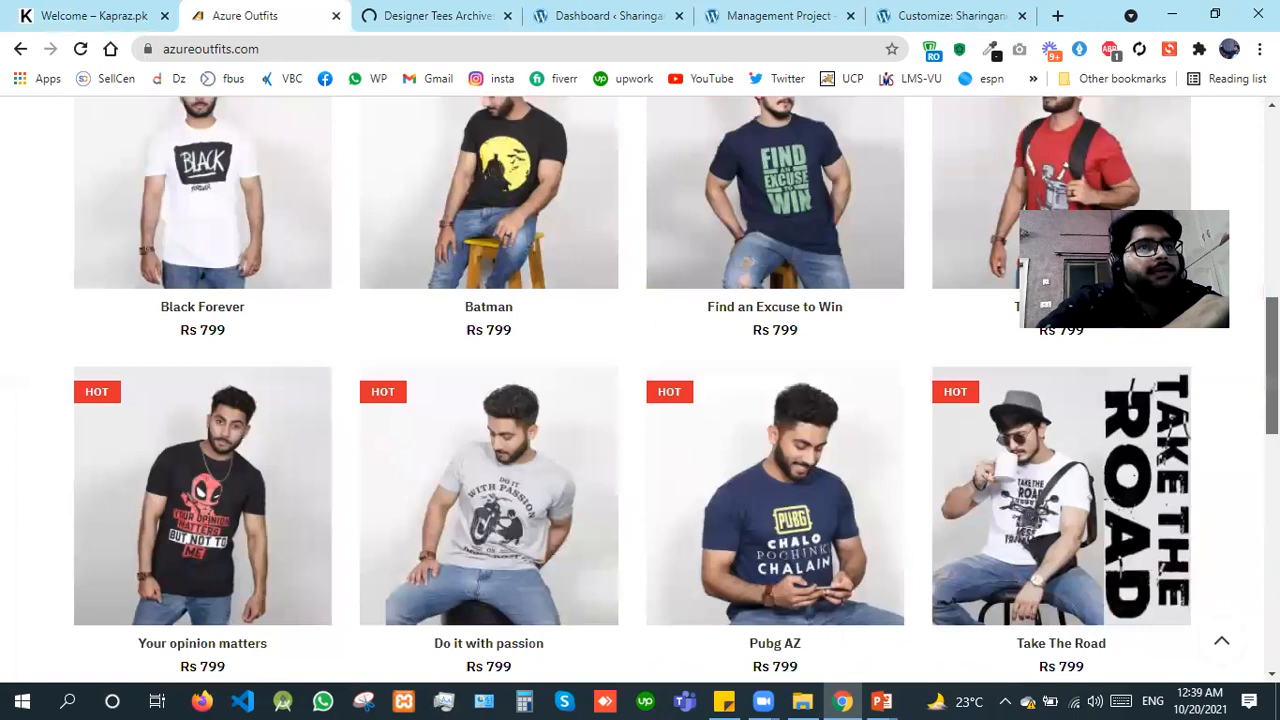
scroll(632, 390, down, 2)
scroll(632, 390, down, 3)
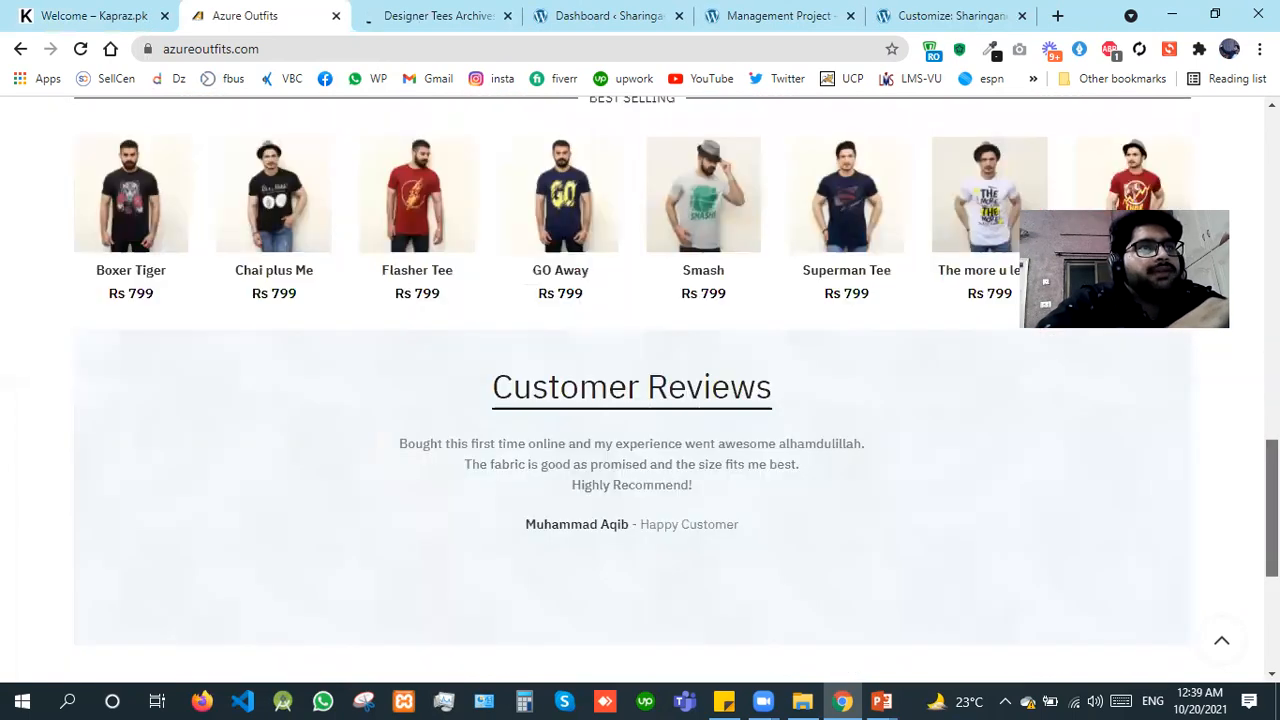
scroll(632, 390, down, 2)
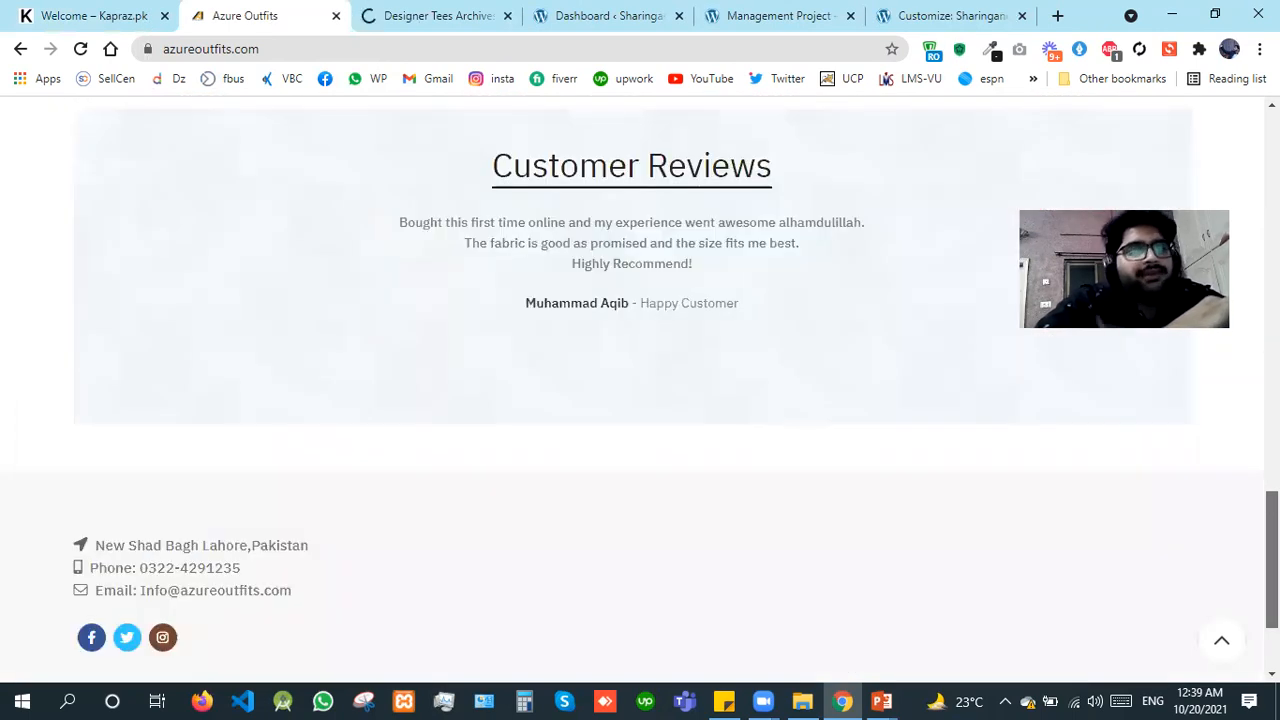
scroll(632, 390, down, 1)
scroll(1240, 647, down, 1)
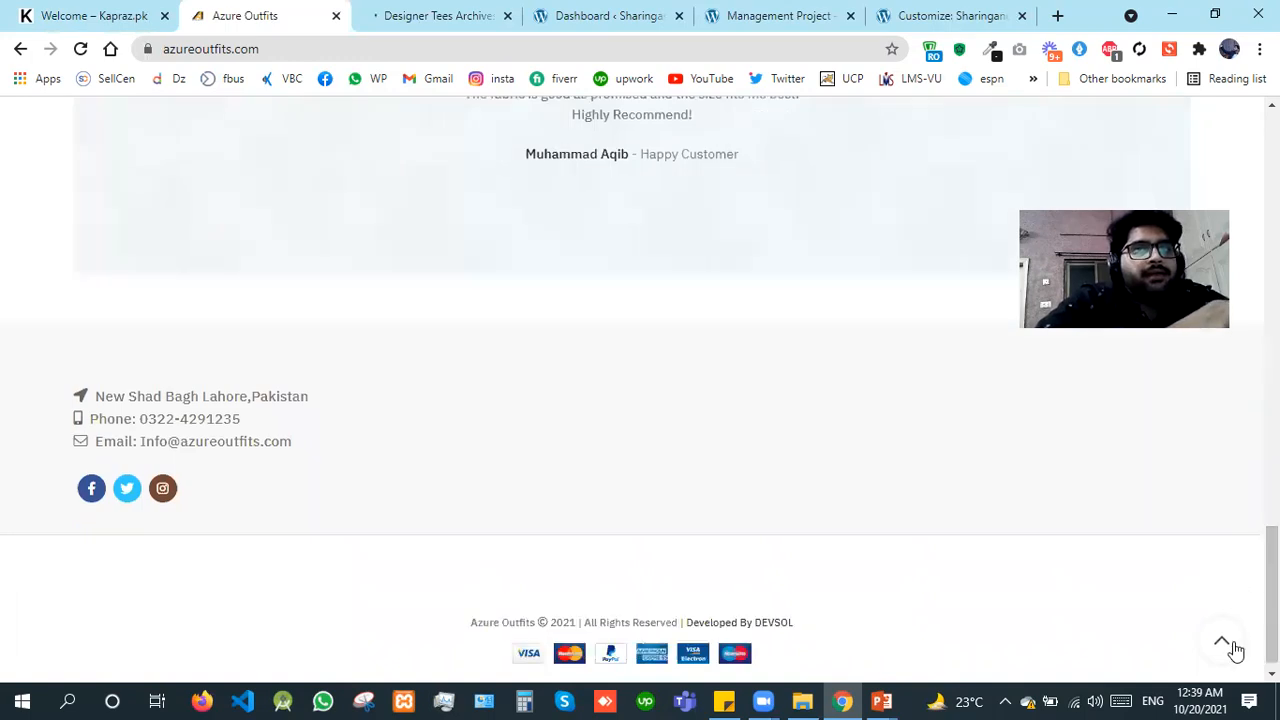
click(1224, 645)
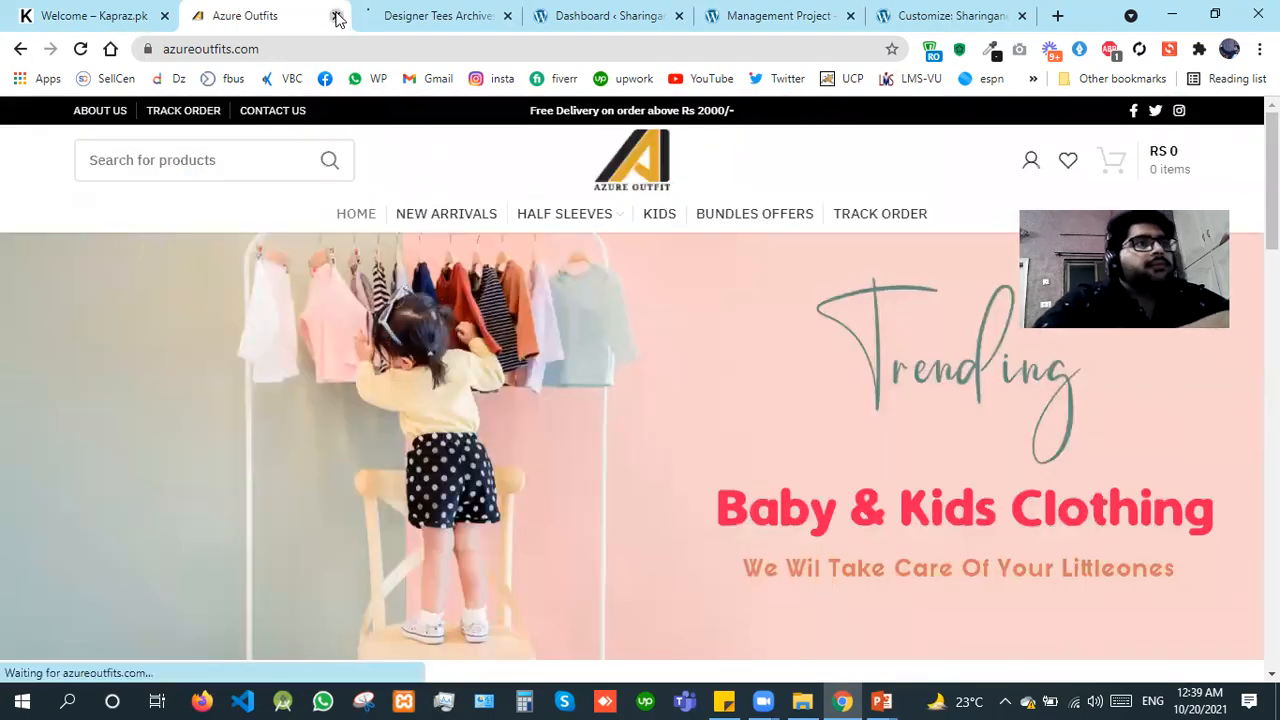
Step: Close the Azure Outfits home page and open the Track Order page in a new tab from the Designer Tees page
click(337, 16)
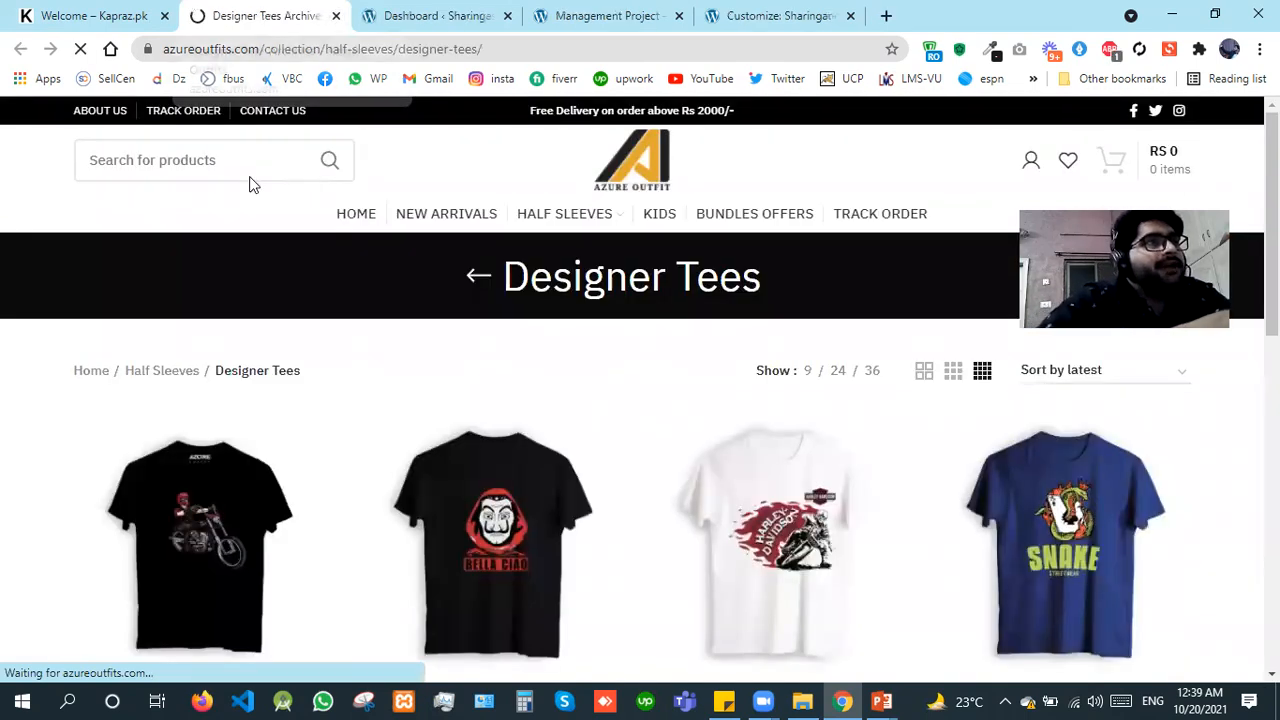
click(266, 167)
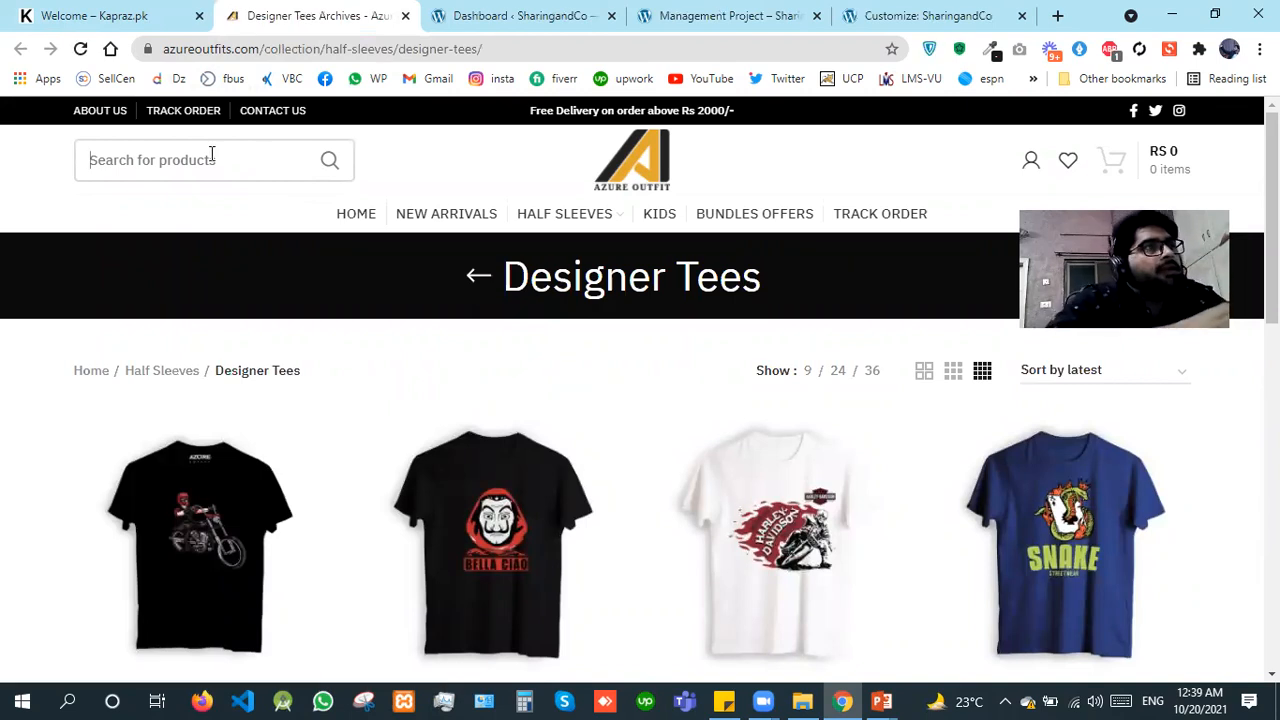
right_click(163, 118)
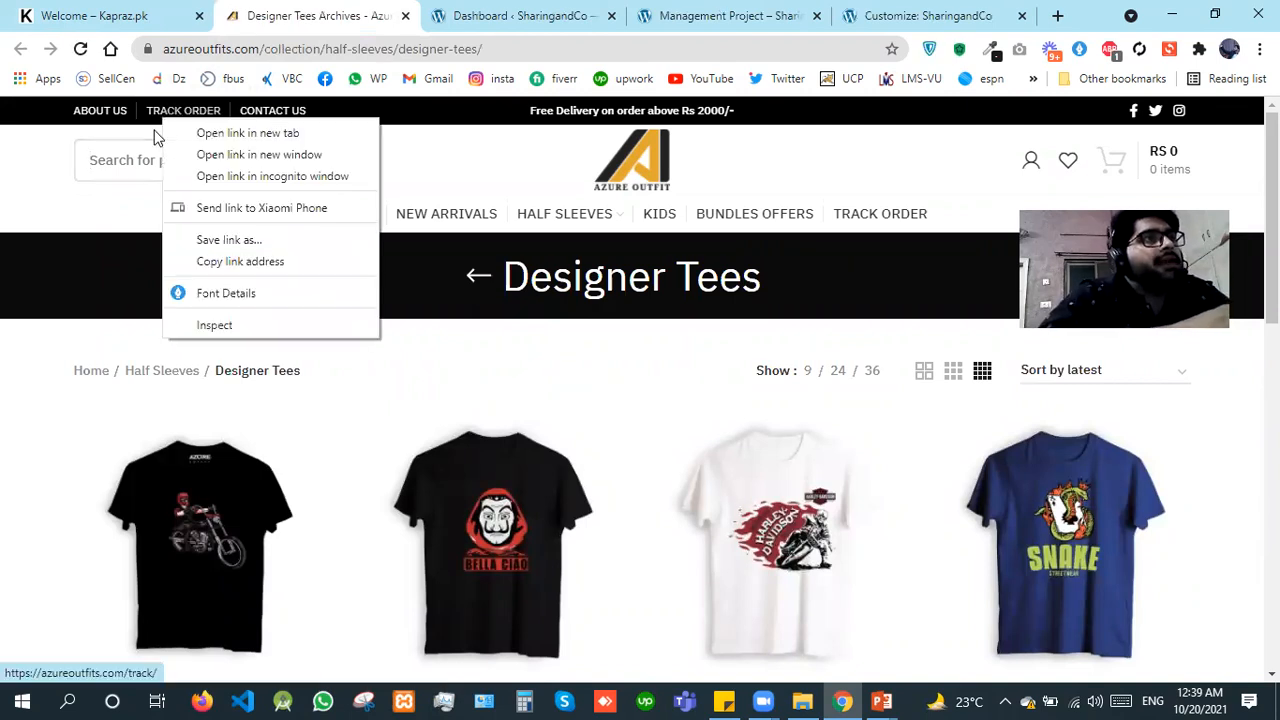
click(247, 133)
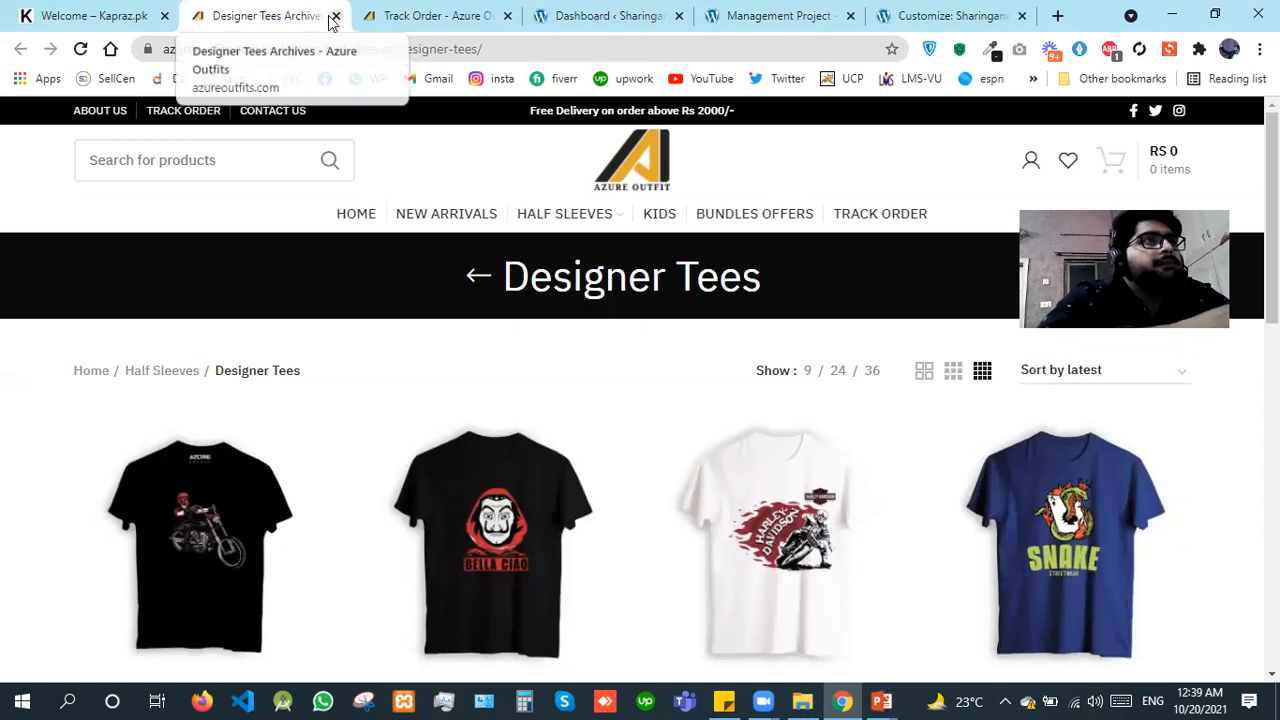
Step: Close the Designer Tees, Kapraz and Track Order pages, leaving the SharingandCo pages open
key(ctrl+w)
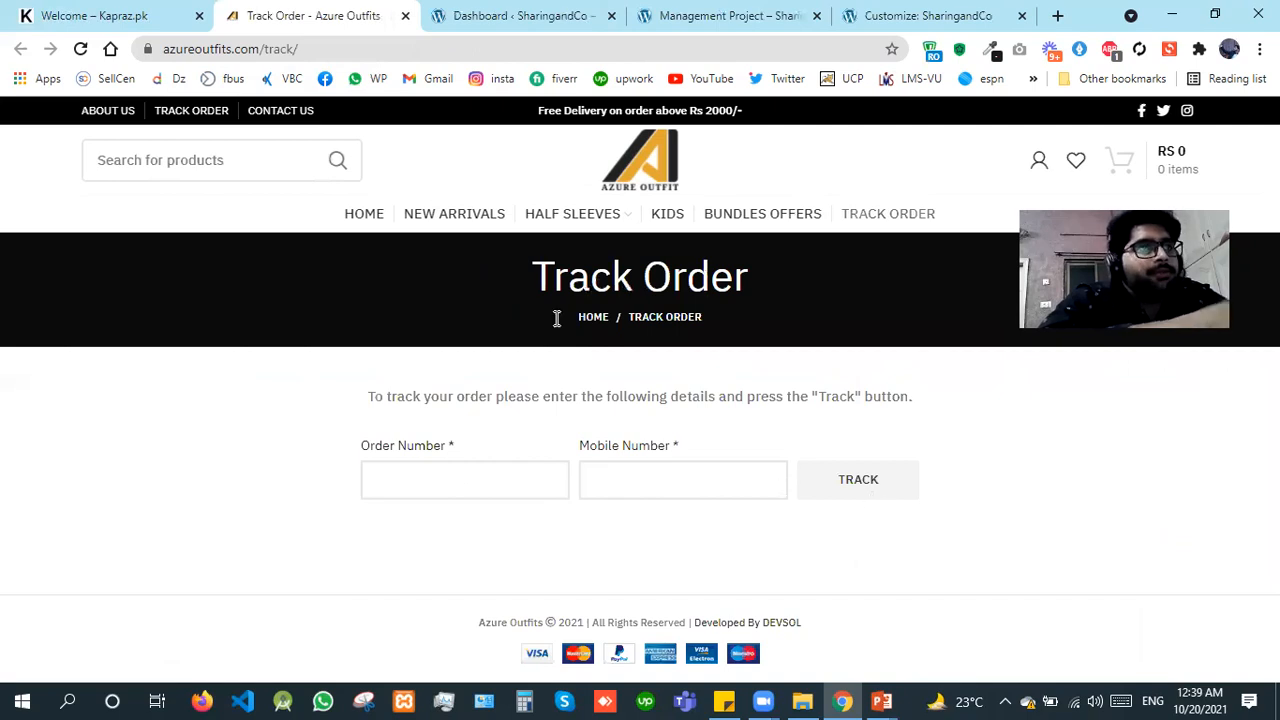
click(200, 16)
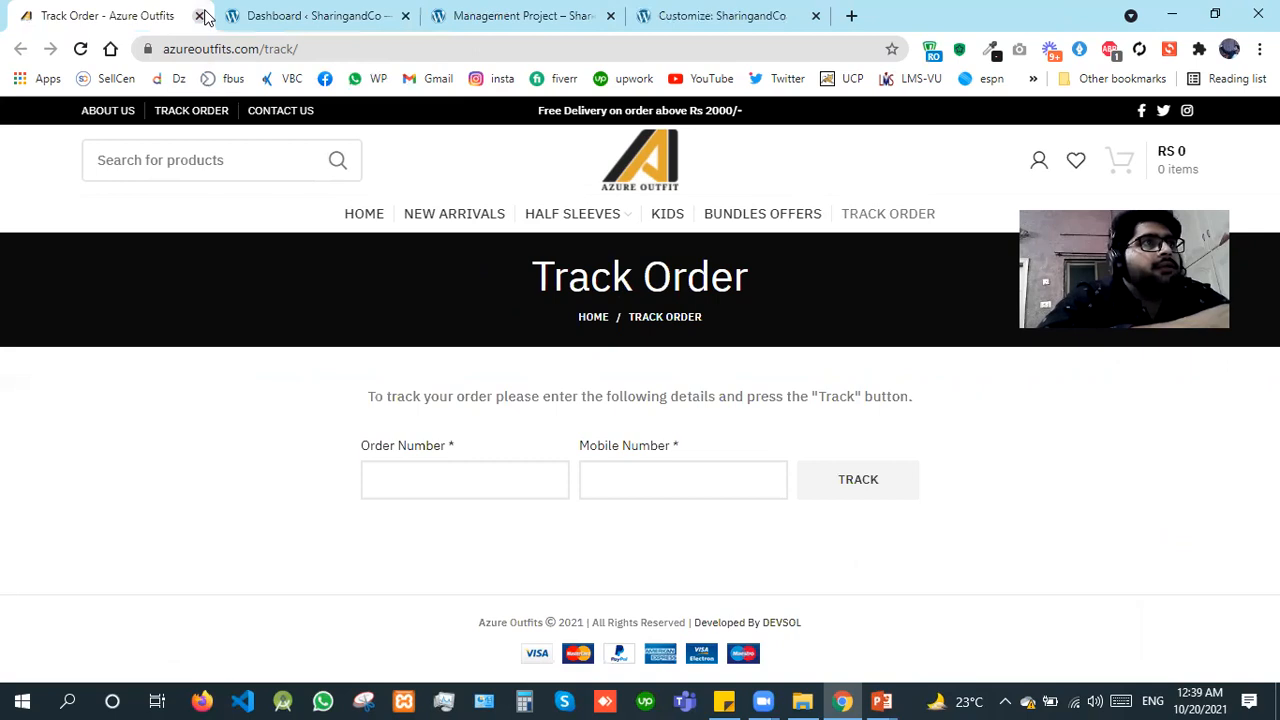
key(ctrl+w)
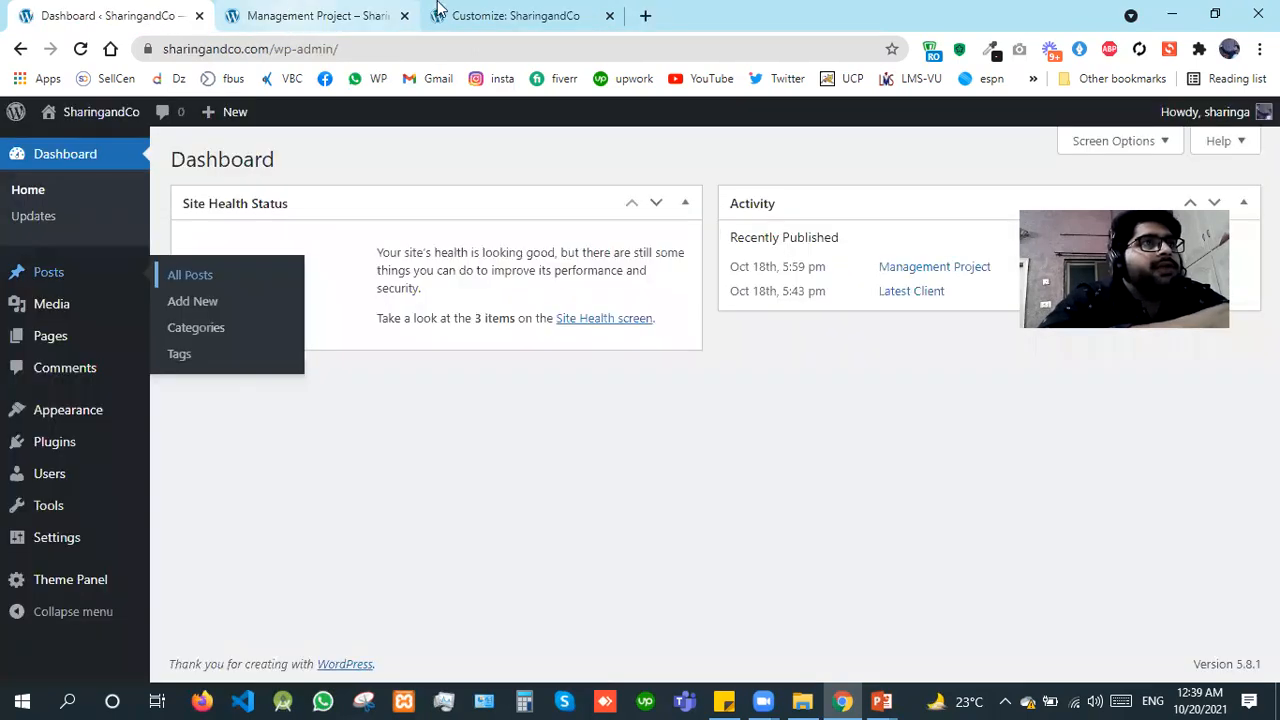
Step: Look at the SharingandCo Customizer and the dashboard's Appearance options, and move the Customizer tab directly after the Dashboard tab
click(497, 8)
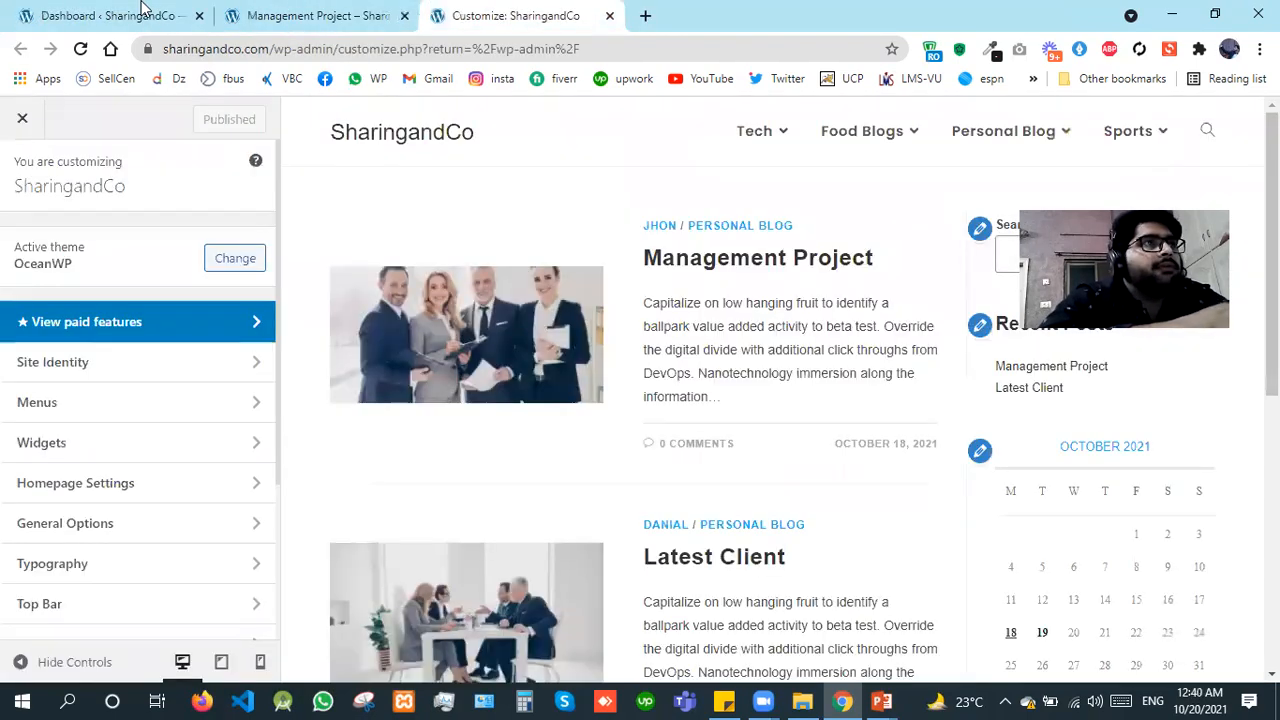
key(ctrl+1)
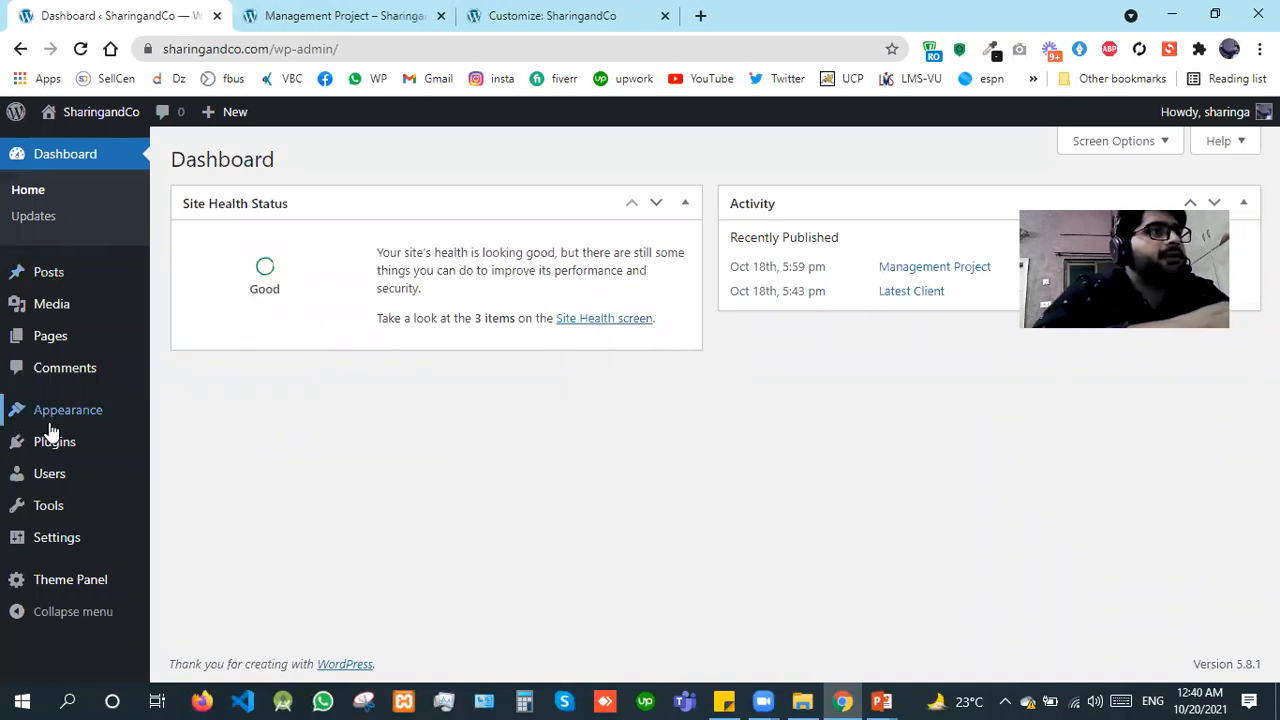
mouse_move(91, 418)
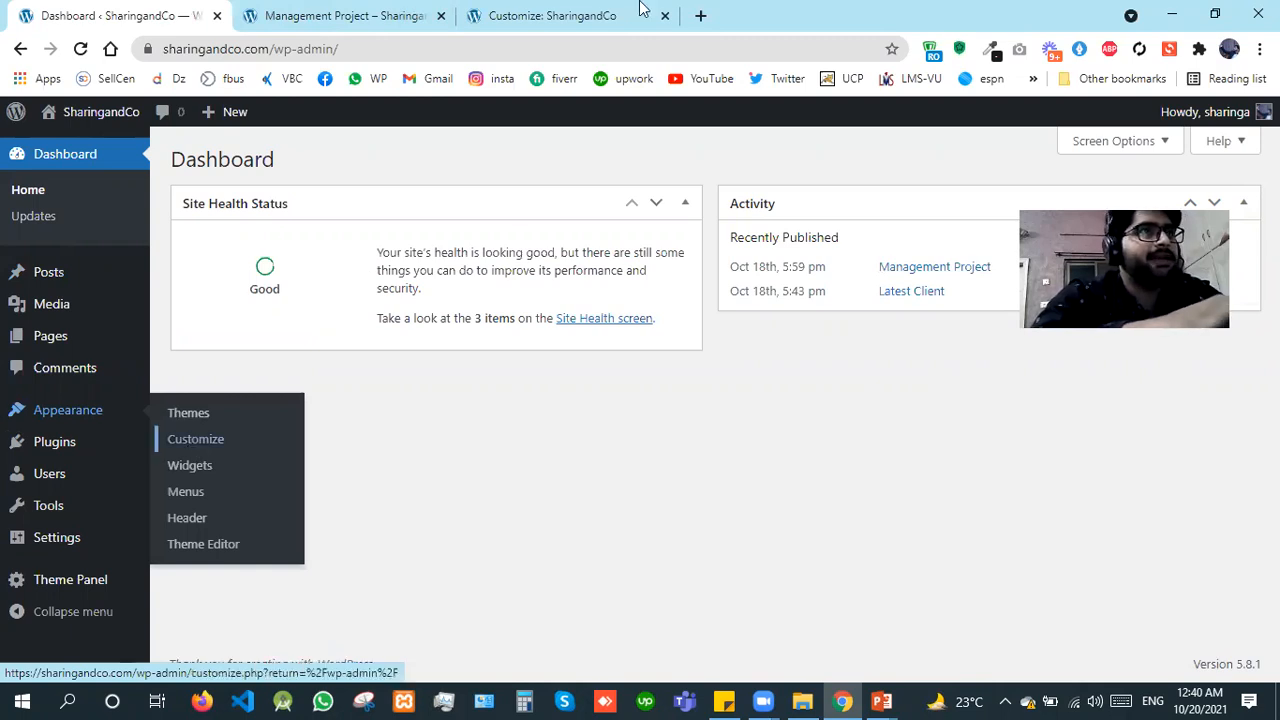
drag(566, 6, 395, 5)
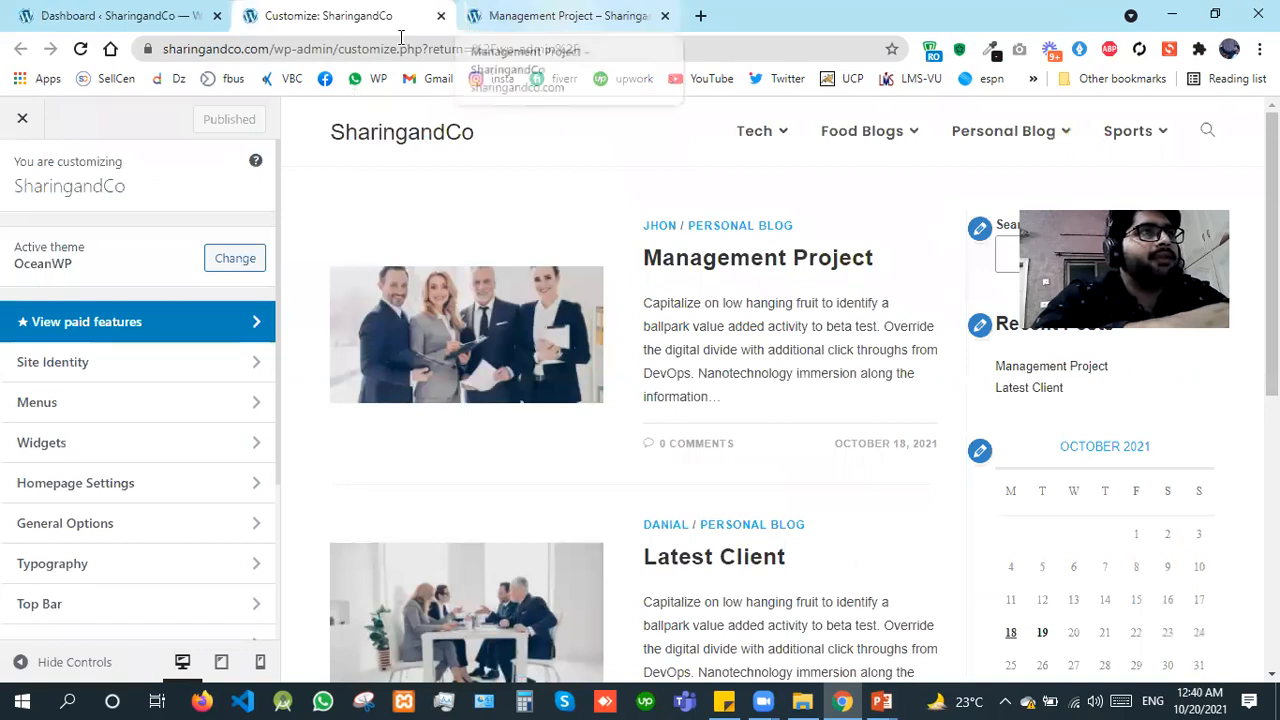
Step: Go from the Management Project post to the SharingandCo home page in the same tab, and return to the Customizer
click(462, 8)
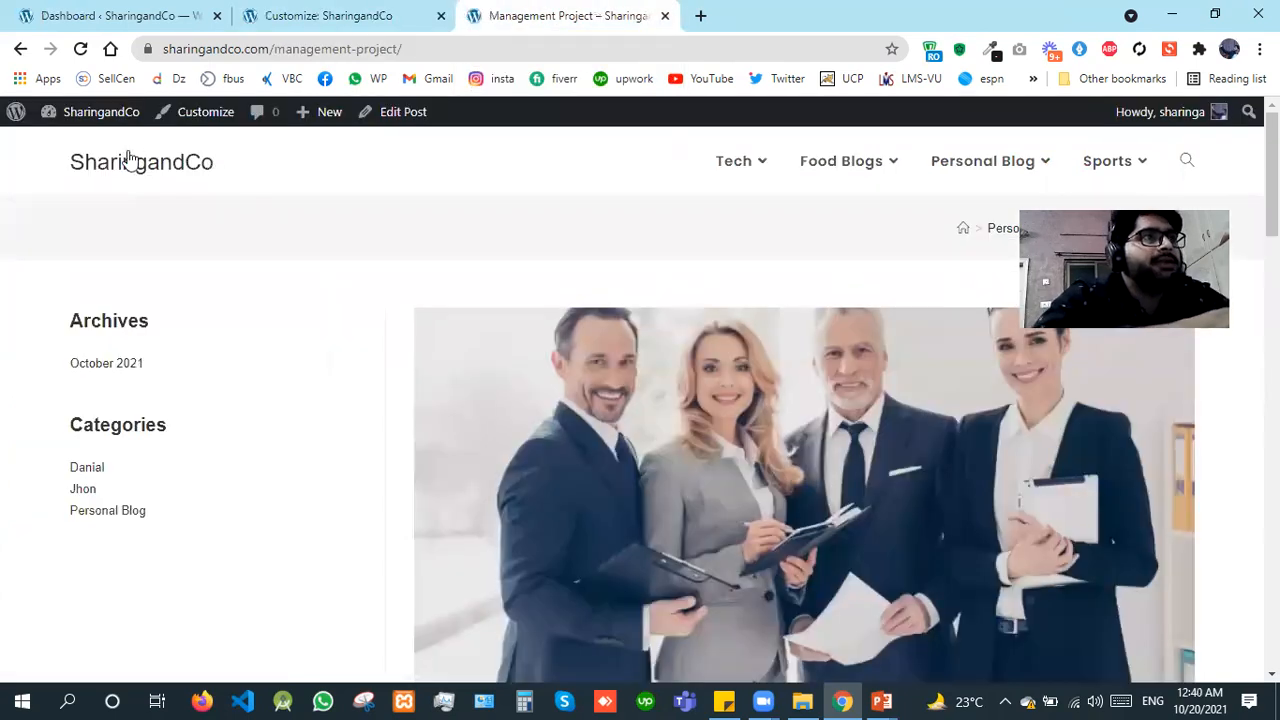
click(333, 8)
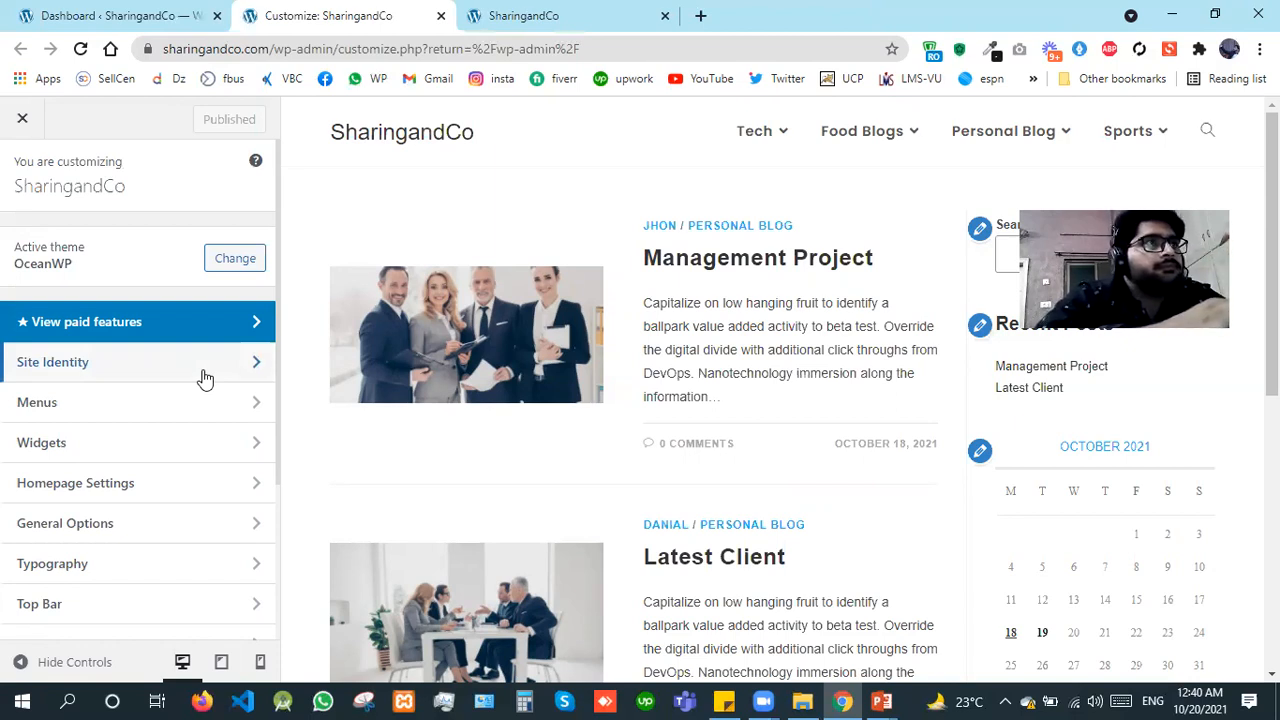
click(124, 8)
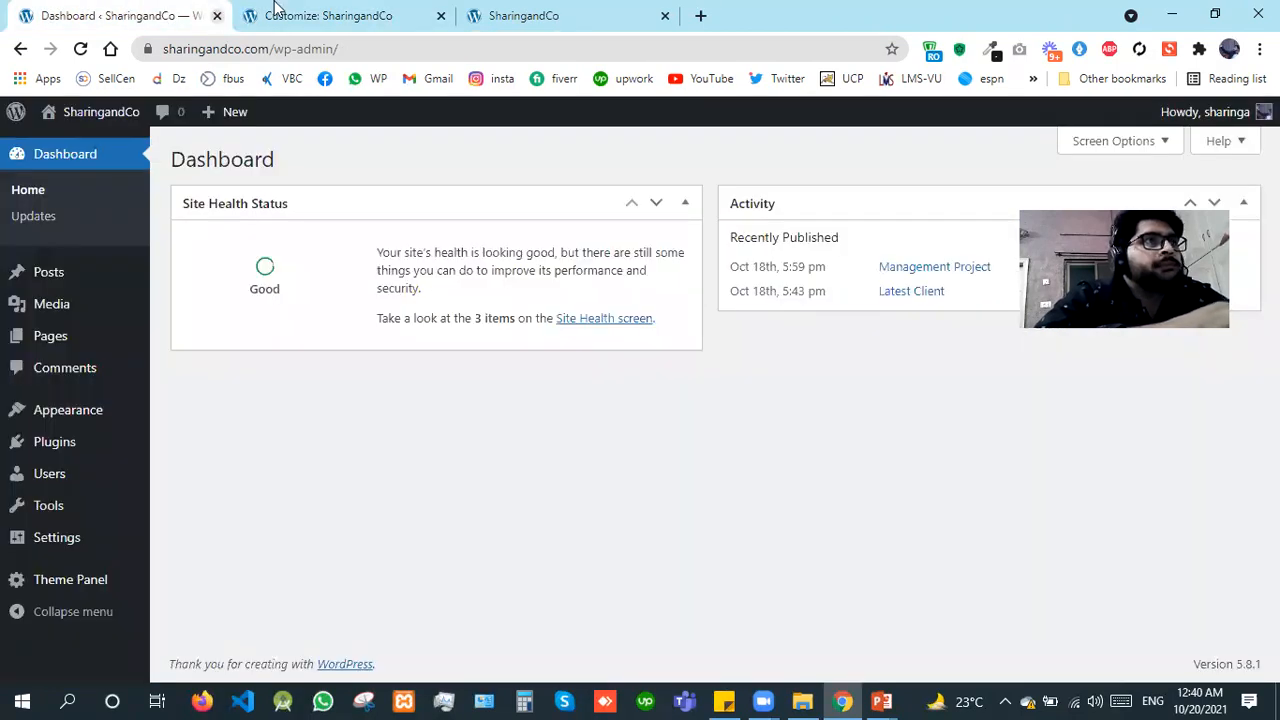
click(523, 14)
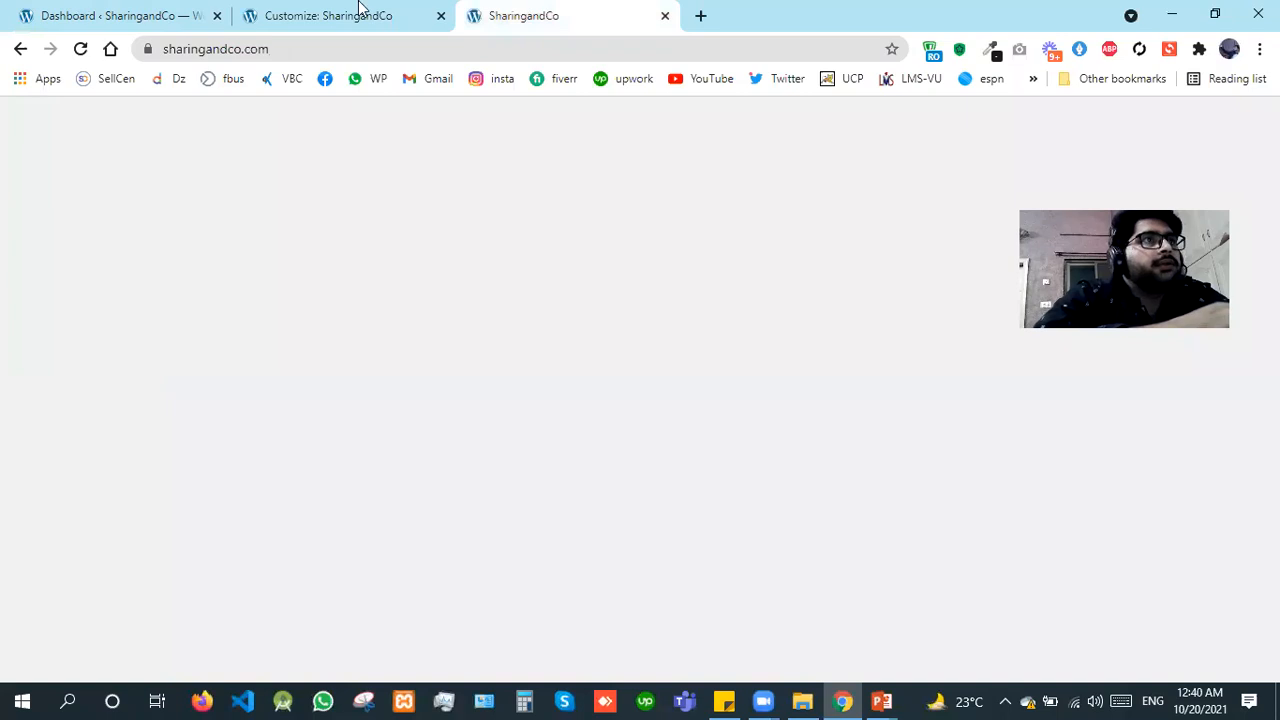
key(ctrl+shift+Tab)
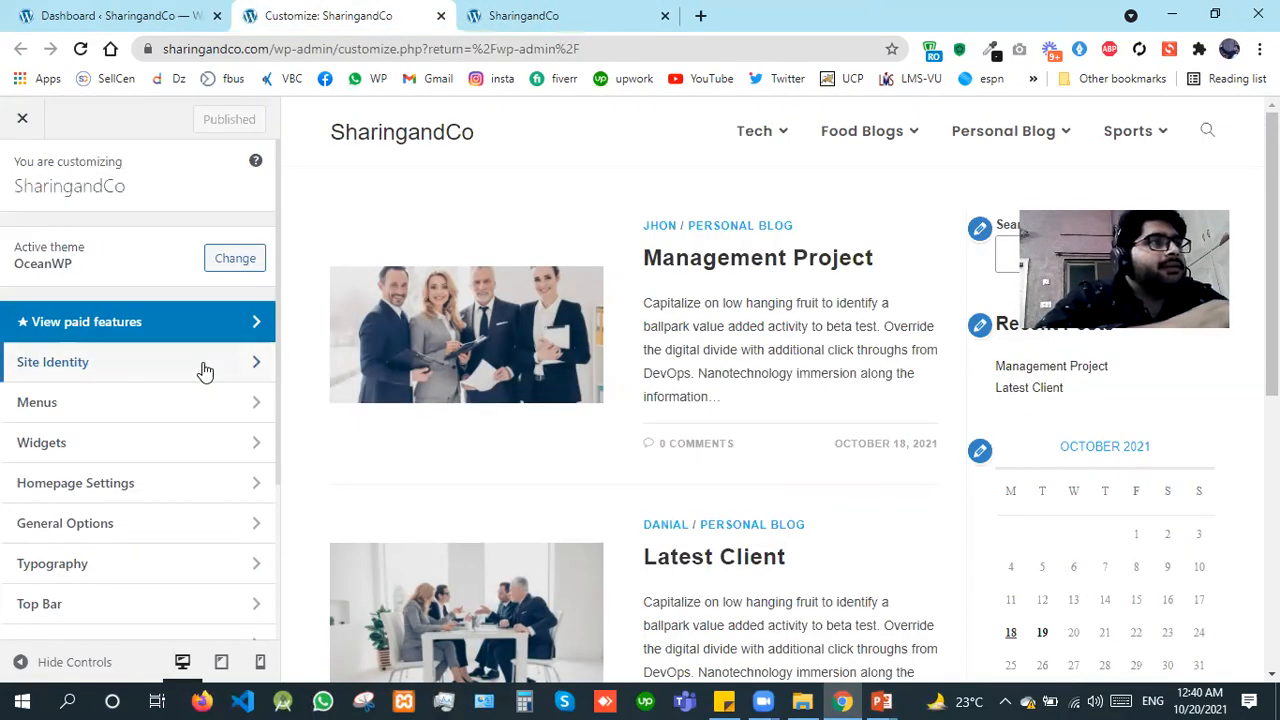
Step: Open the Site Identity settings, and load moajbazar.com in a new tab to compare its site icon with the SharingandCo page's
click(205, 364)
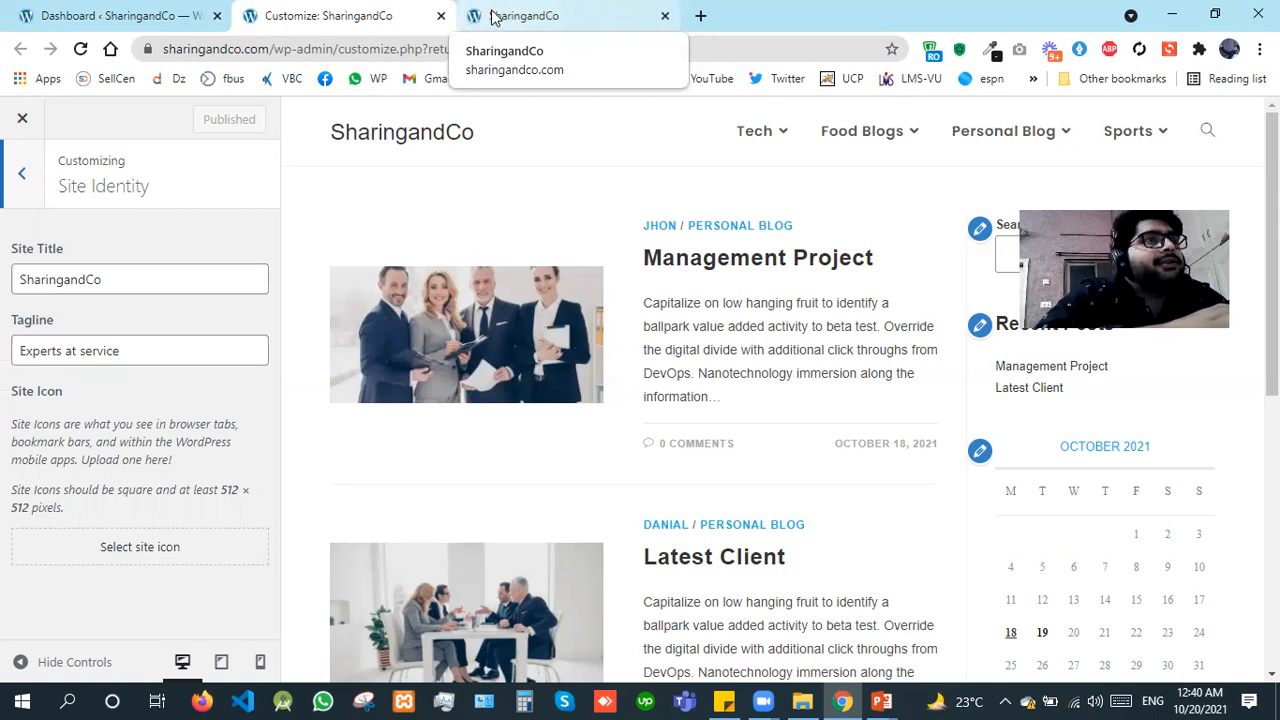
click(701, 17)
text(moa)
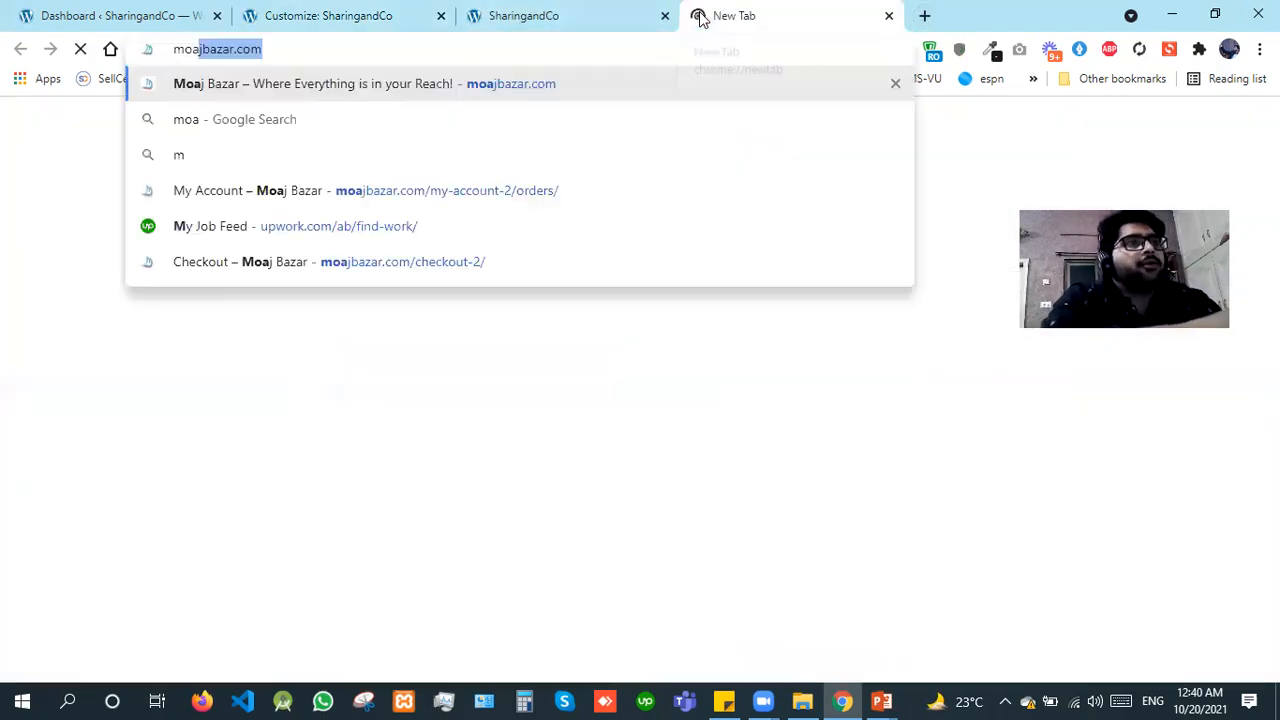
key(Right)
key(Return)
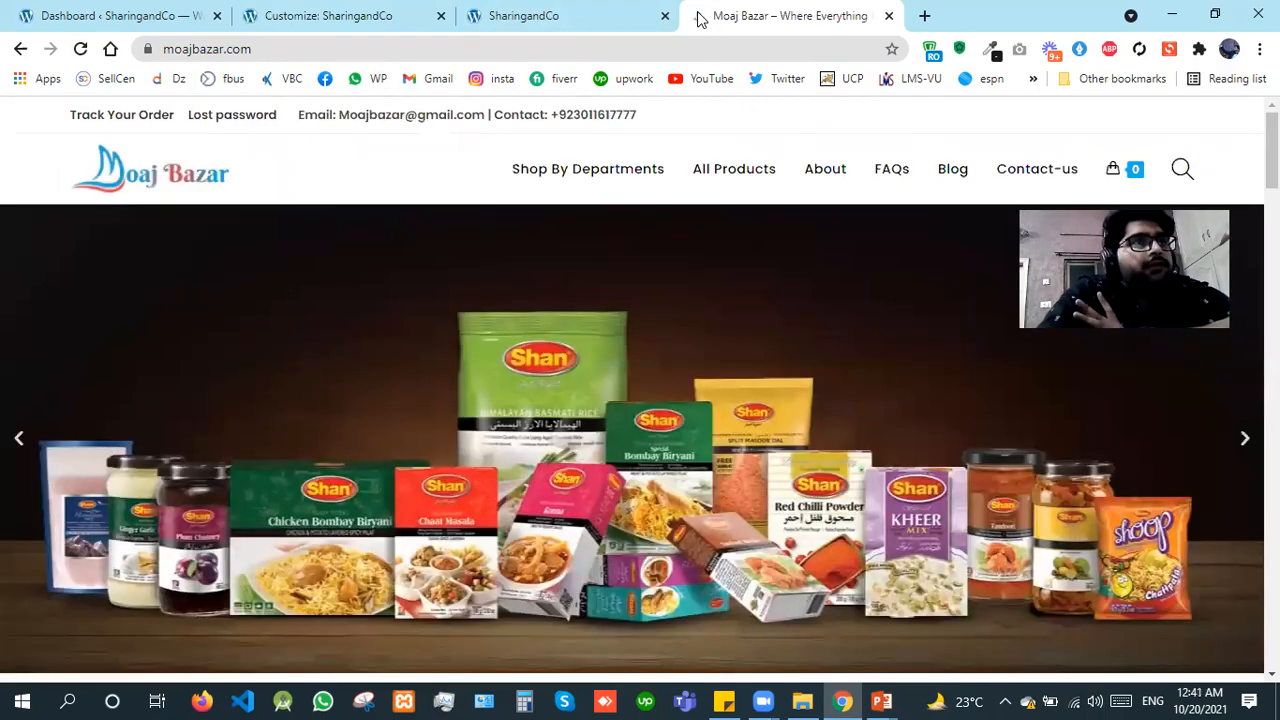
click(590, 9)
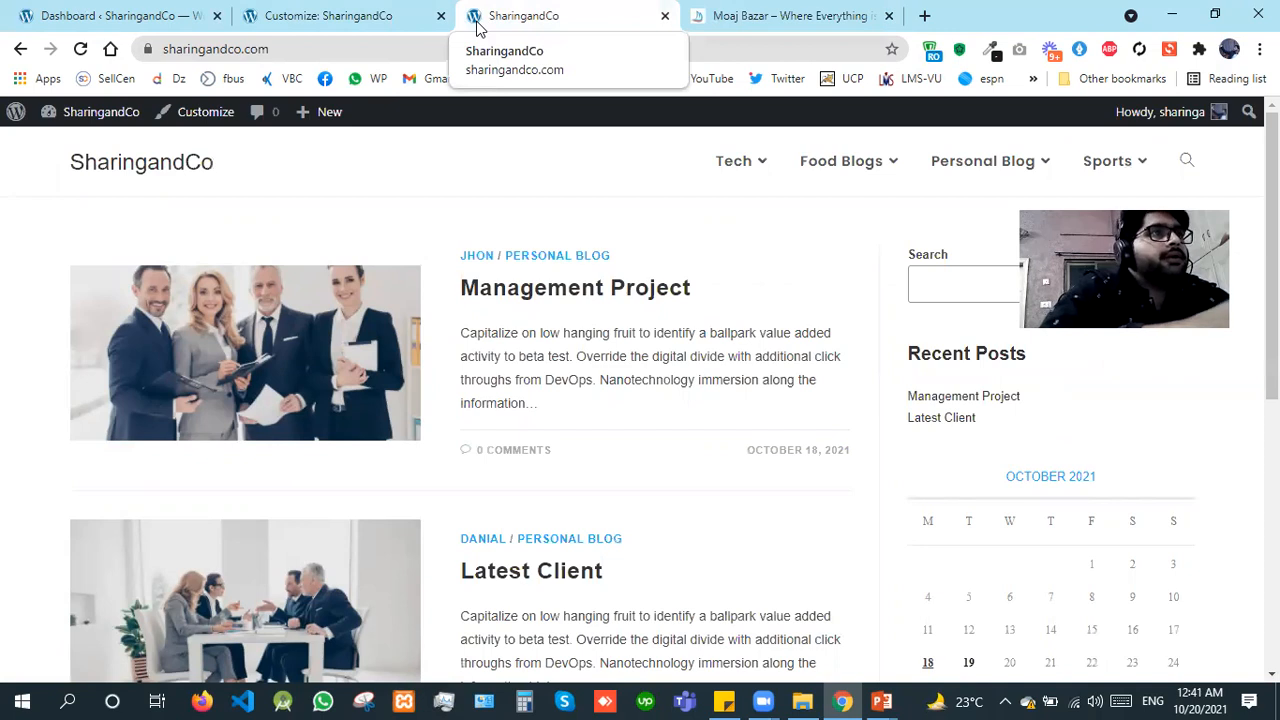
Step: In the Customizer, set the logo-png1 image from the media library as the site icon and crop it
click(370, 10)
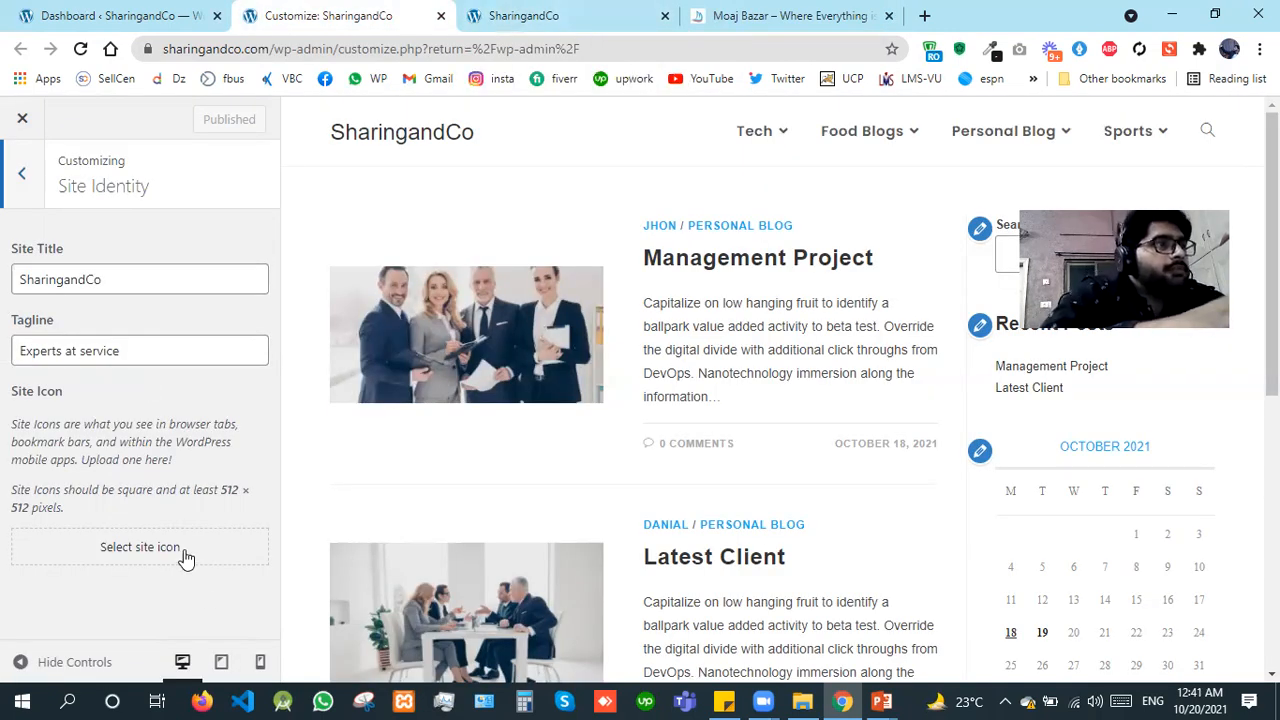
click(184, 550)
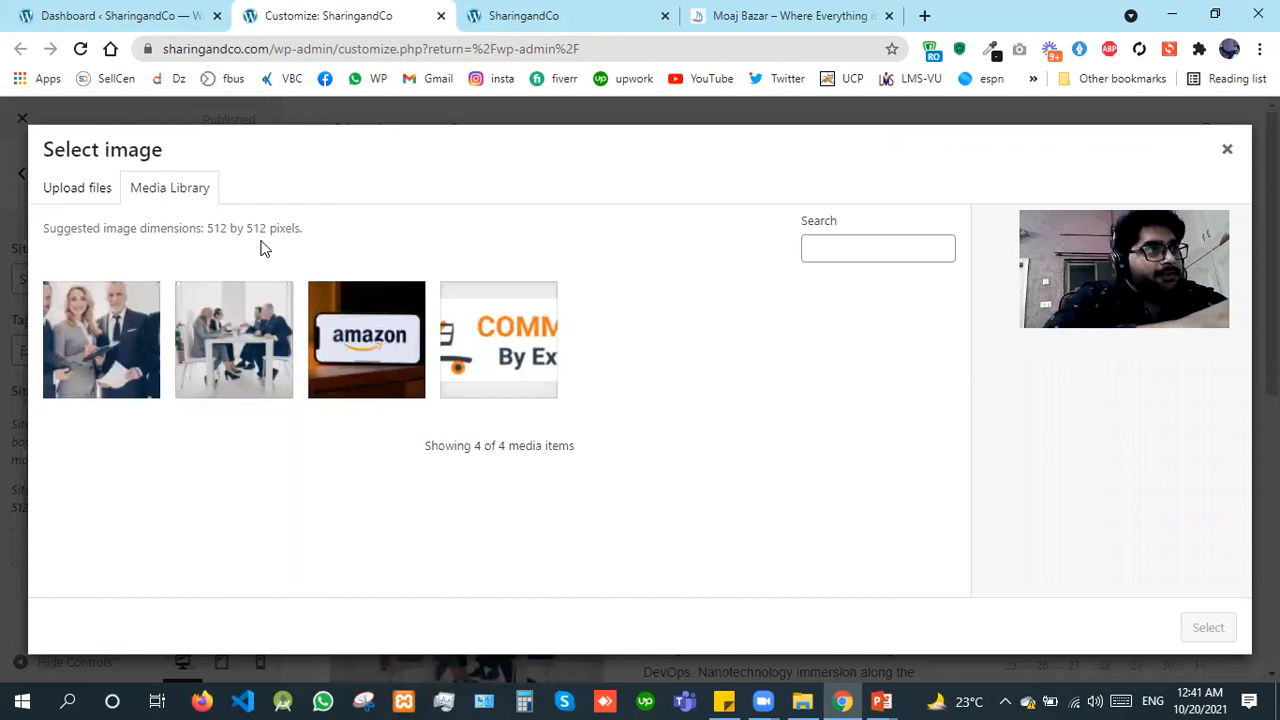
click(483, 343)
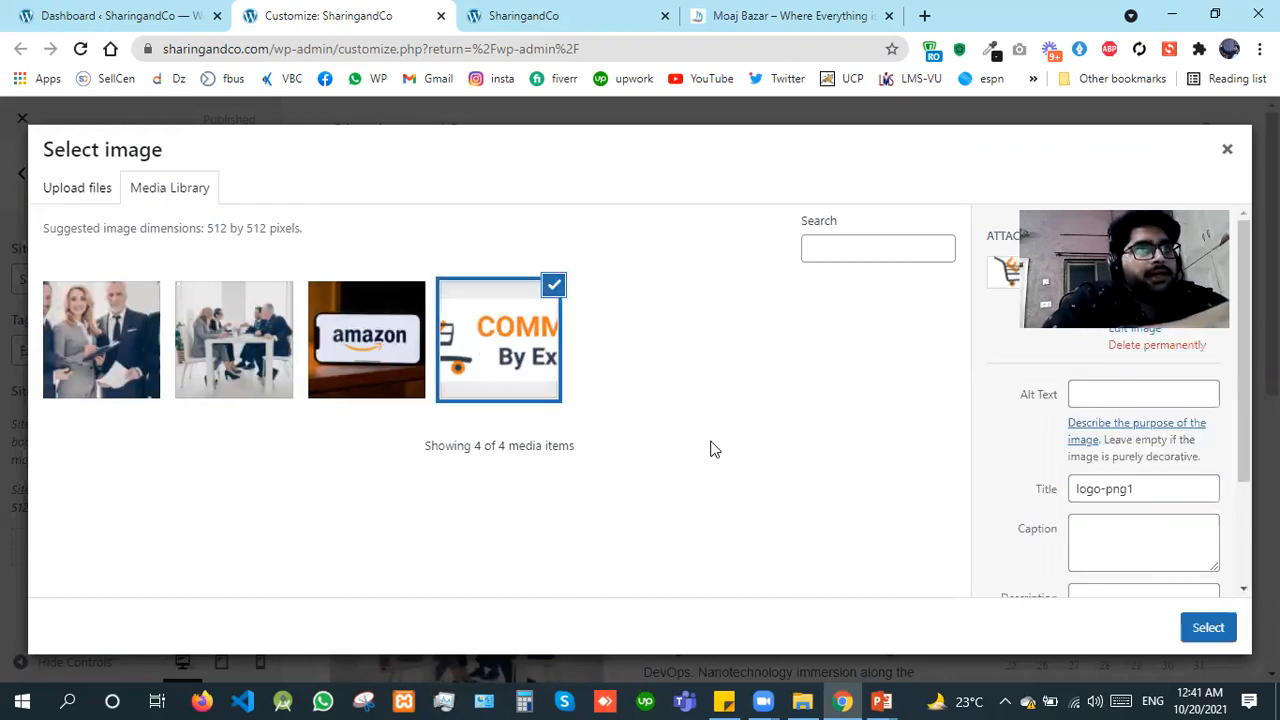
click(1208, 630)
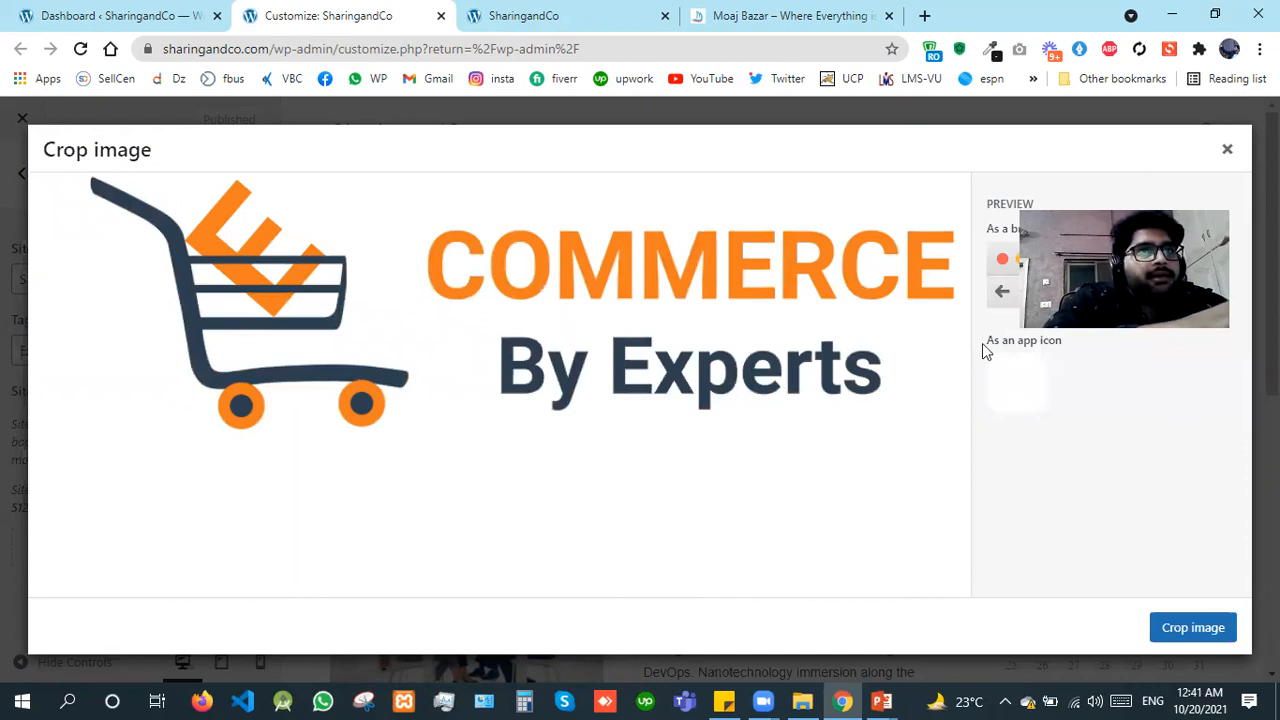
click(1230, 634)
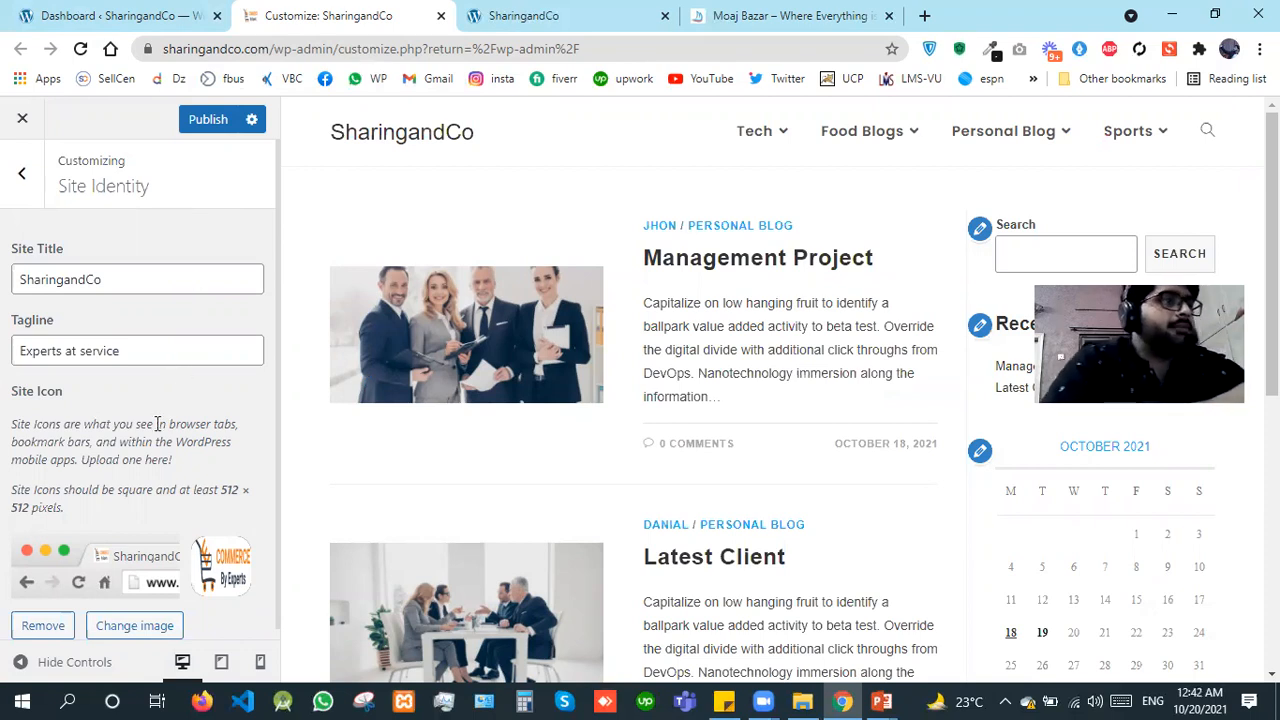
Step: Replace the site icon with the Icon image uploaded from the saved data\office\moajbazar app folder on drive D, and publish the change
click(120, 628)
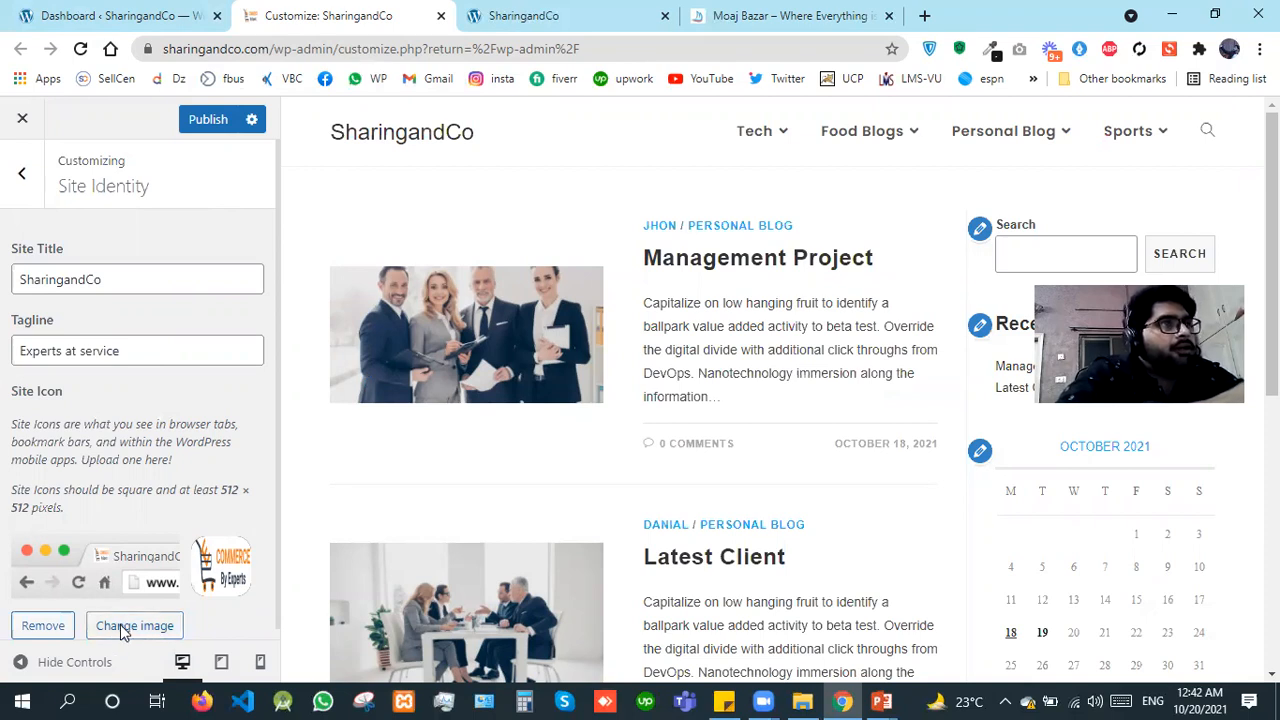
click(100, 198)
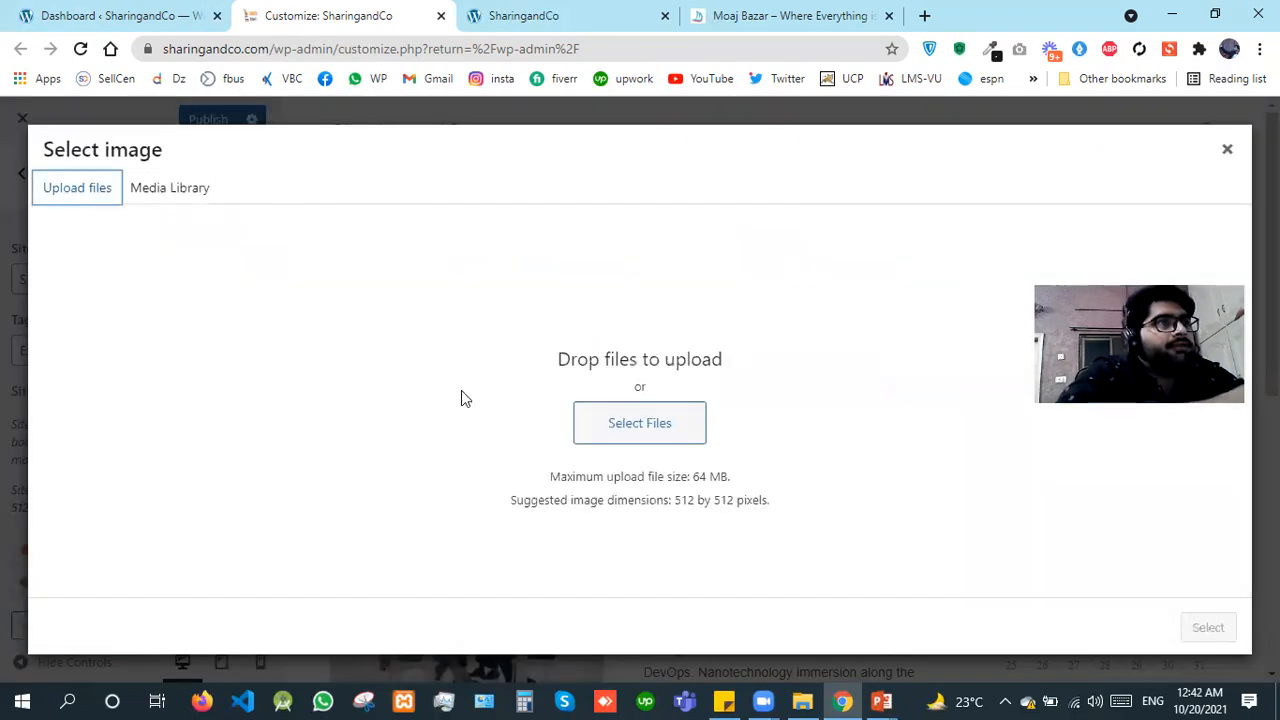
click(603, 427)
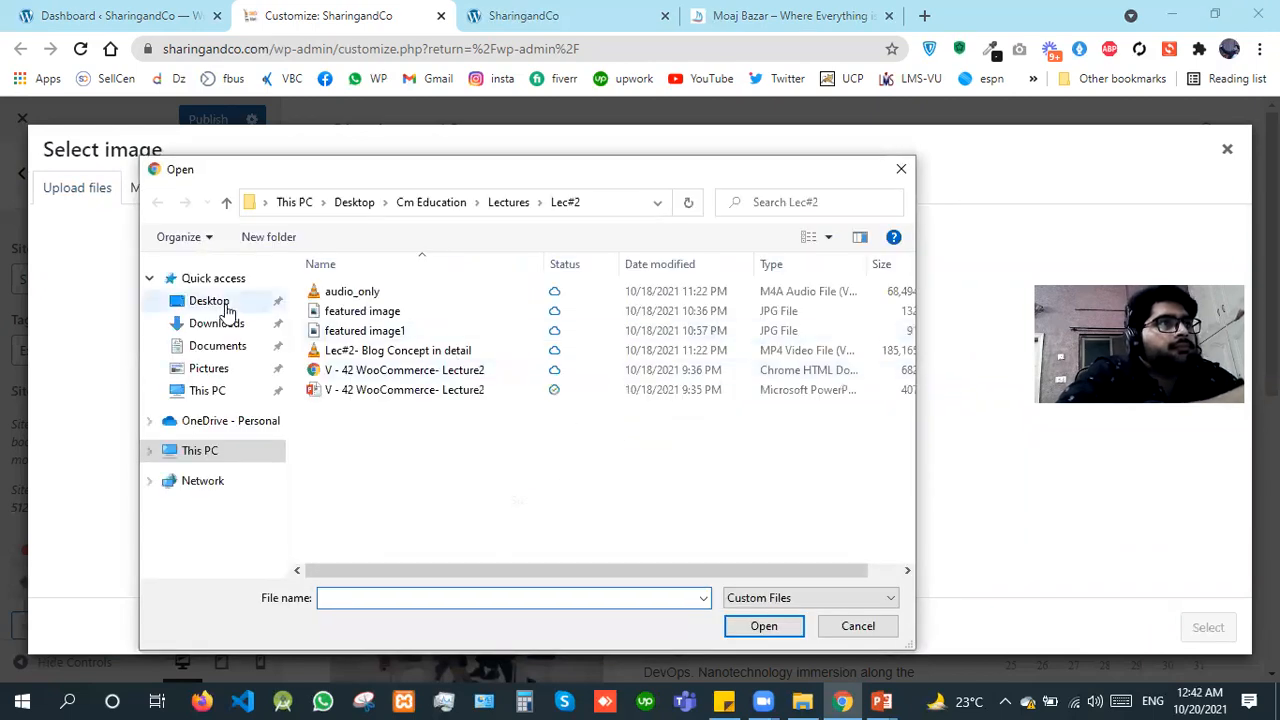
click(203, 452)
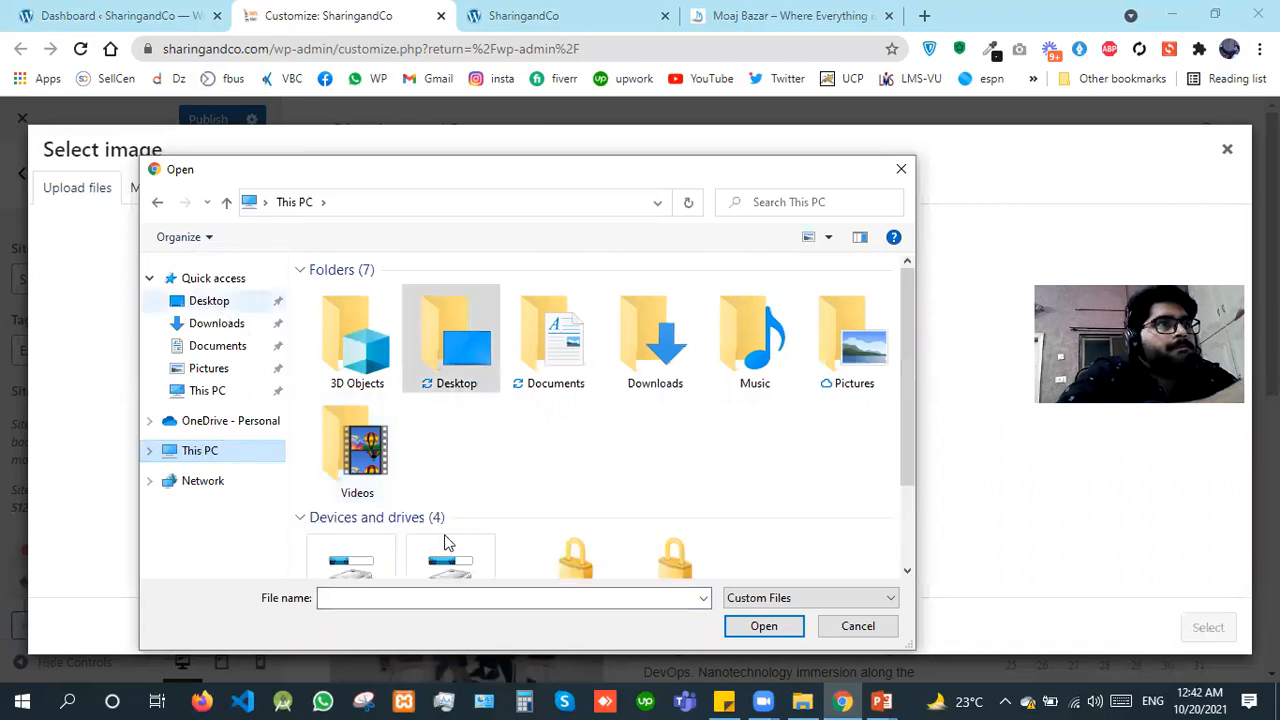
click(447, 541)
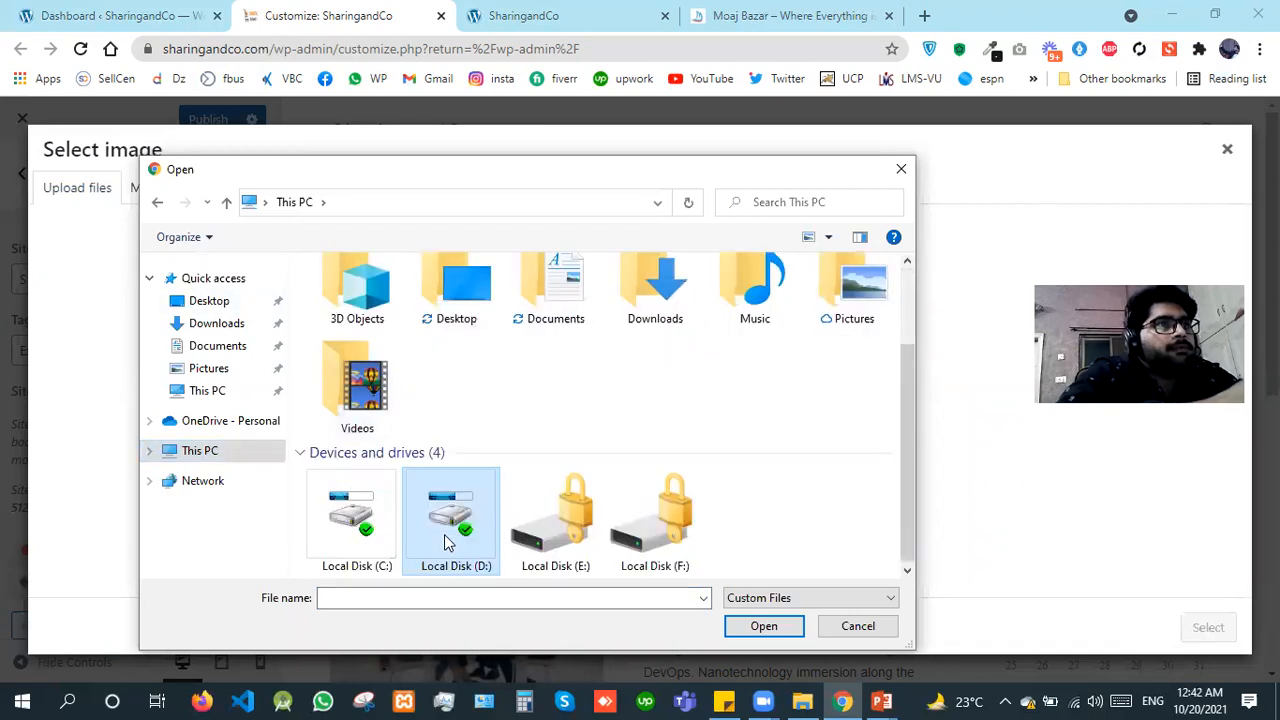
double_click(772, 359)
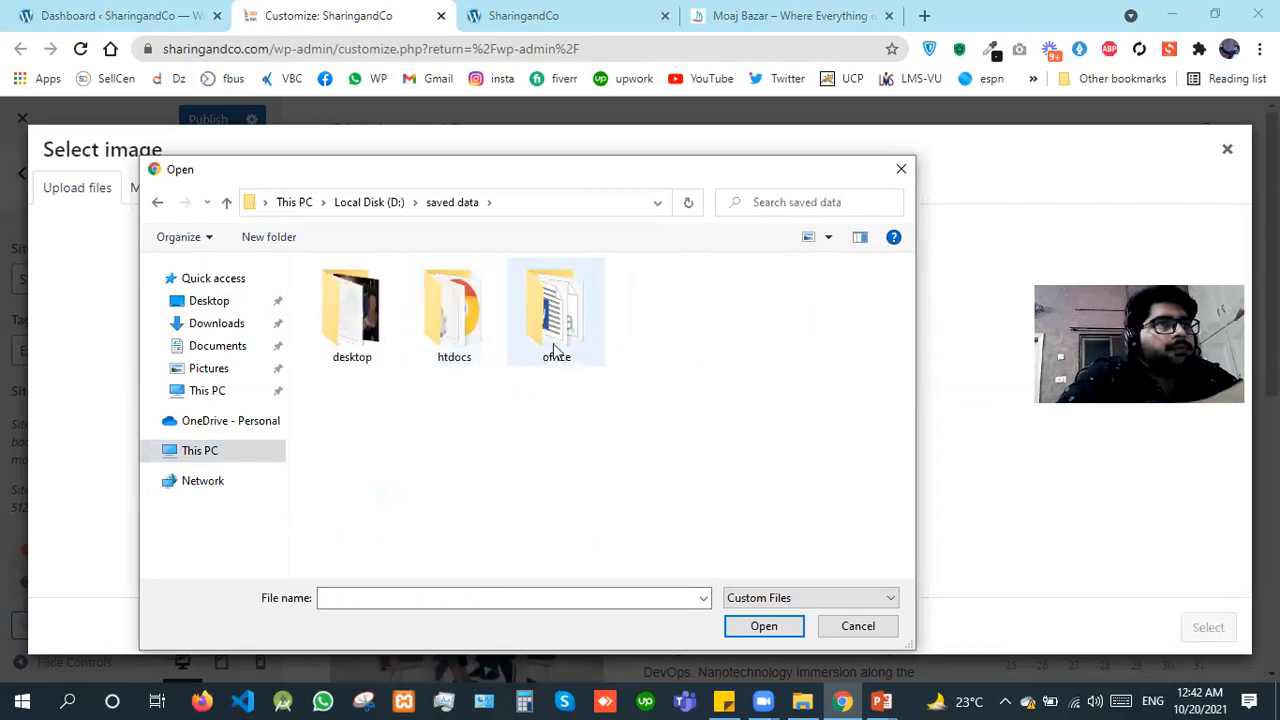
click(553, 343)
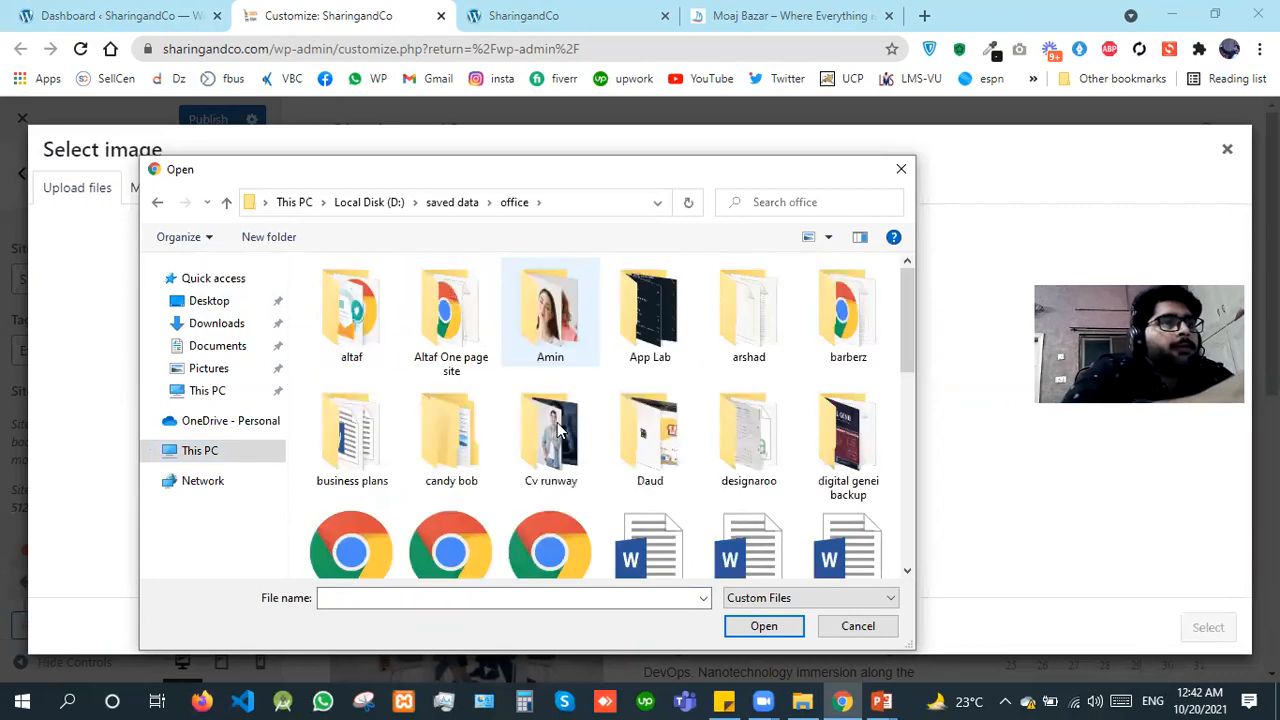
scroll(557, 428, down, 5)
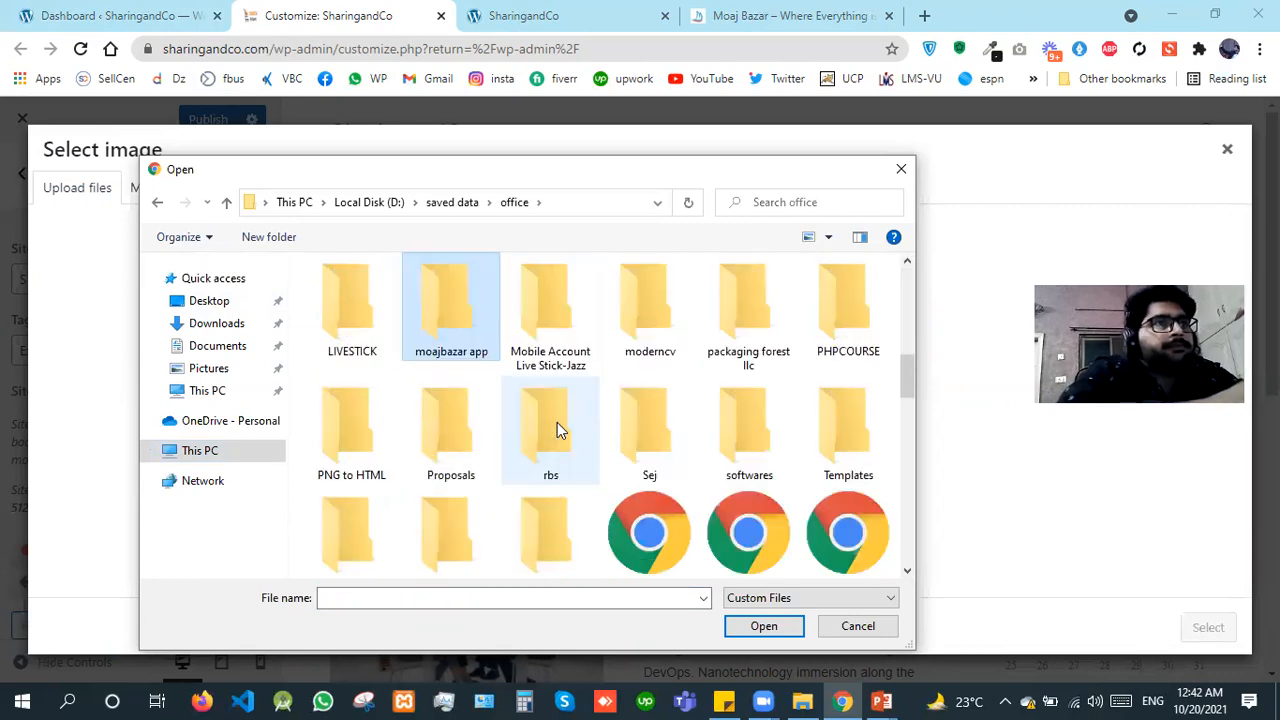
double_click(489, 322)
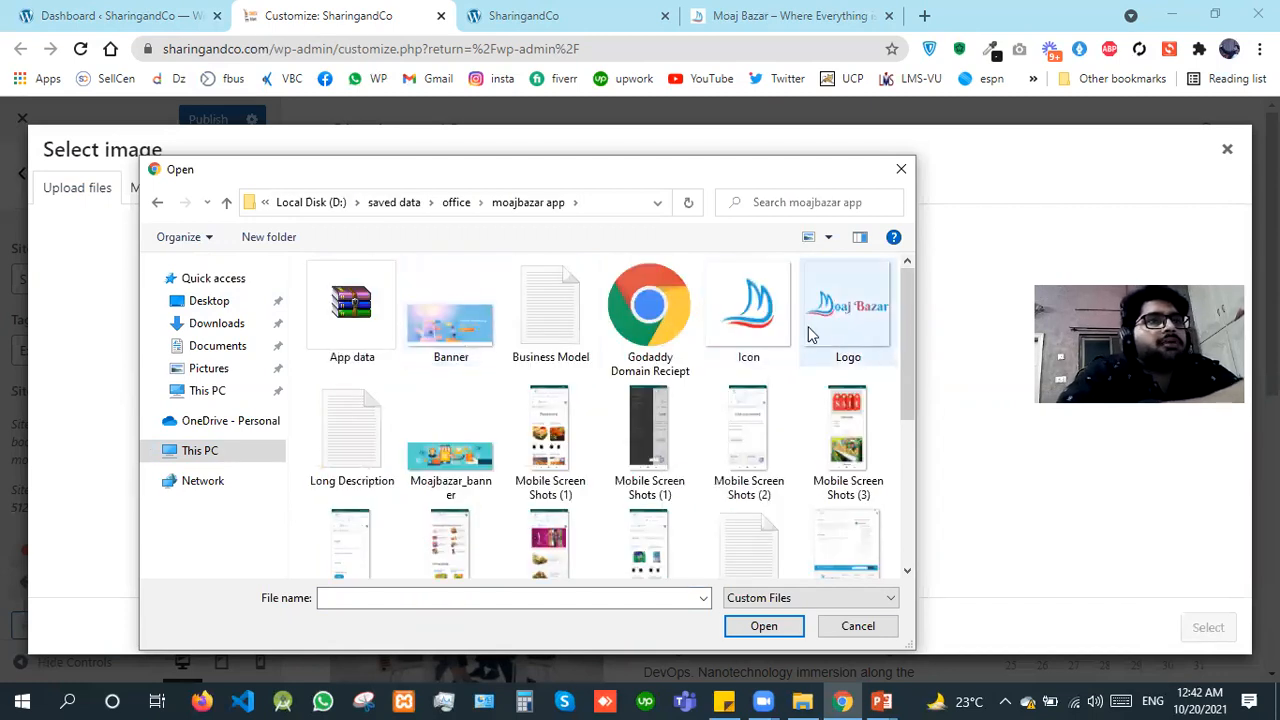
double_click(760, 344)
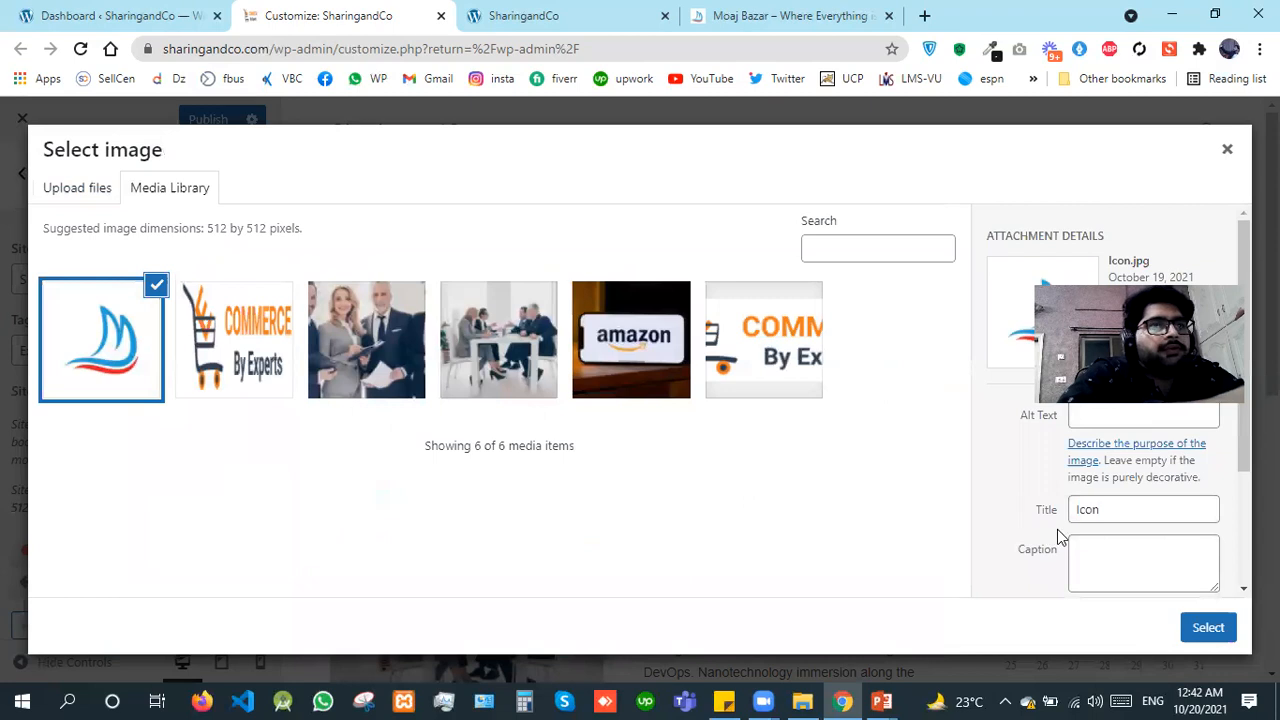
click(1209, 637)
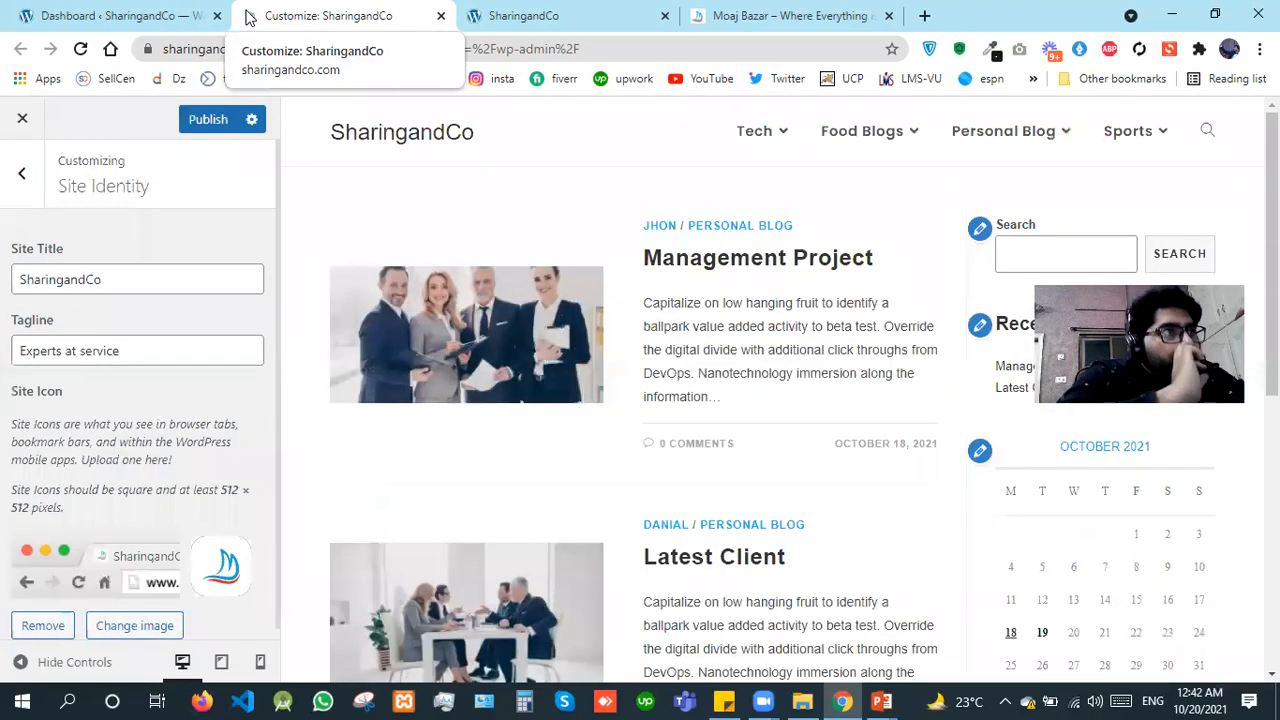
click(216, 124)
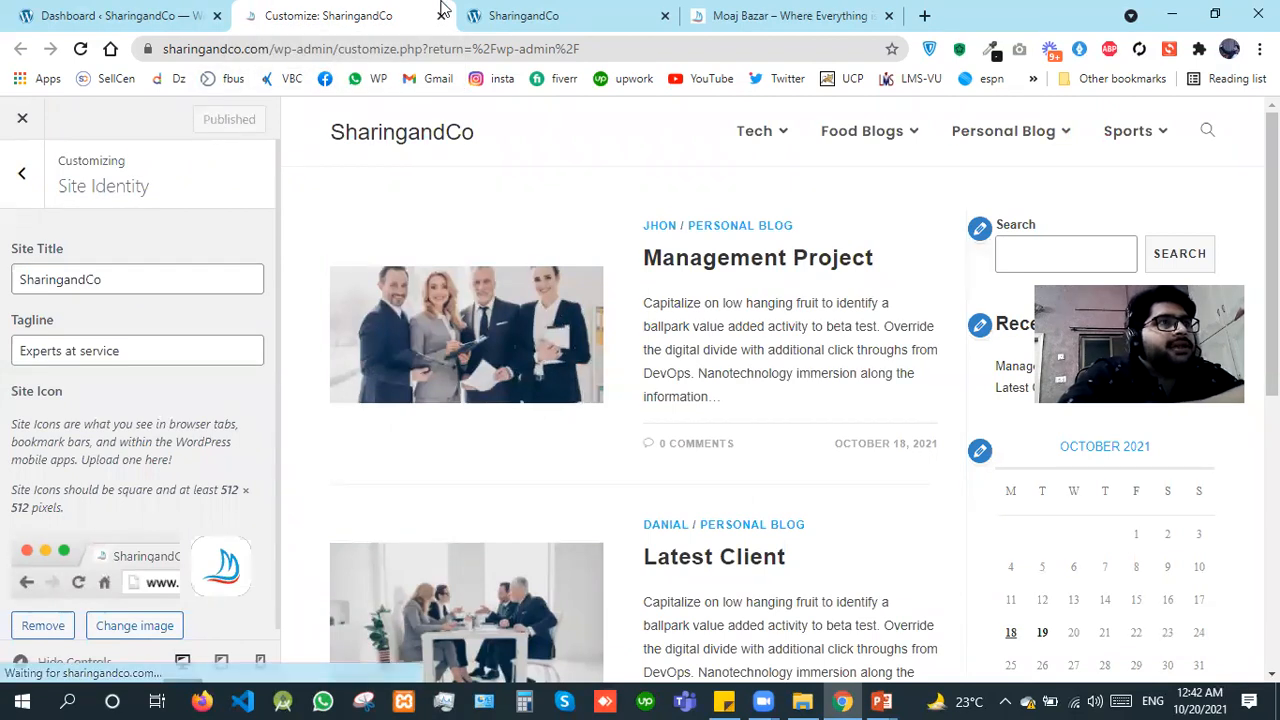
Step: Check the site icon on the Dashboard page and on the reloaded SharingandCo home page
click(113, 15)
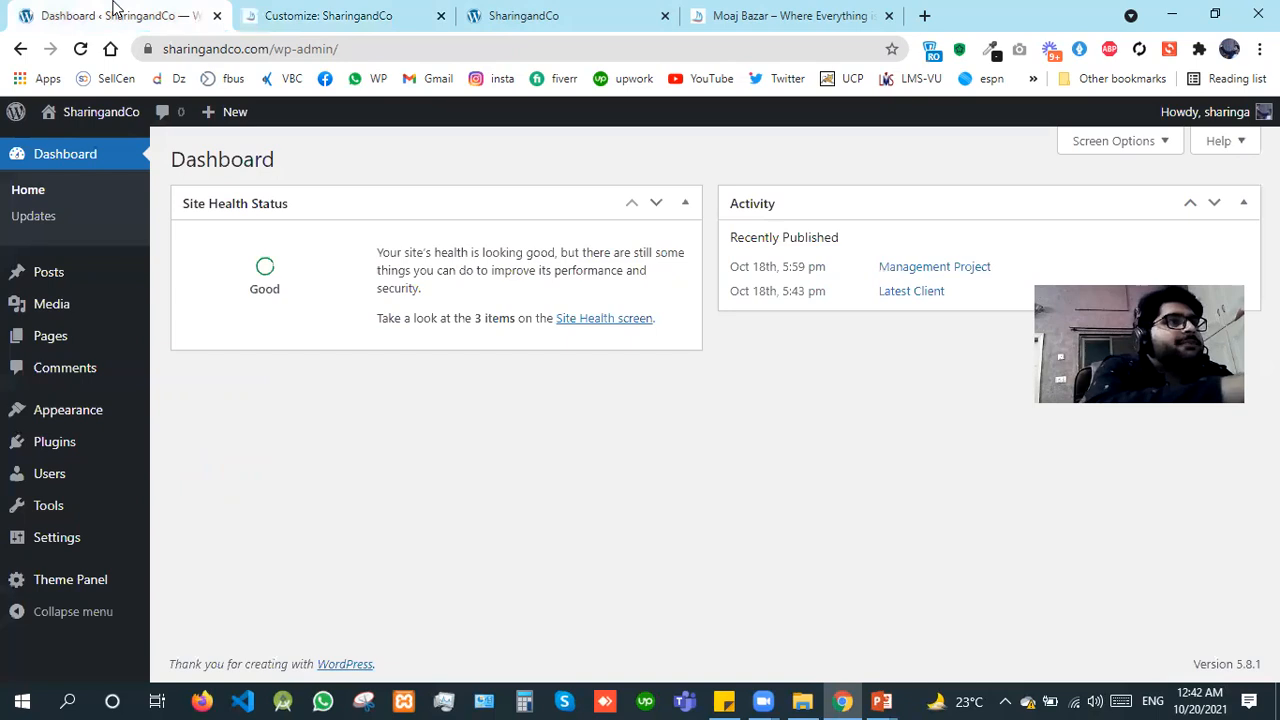
click(553, 12)
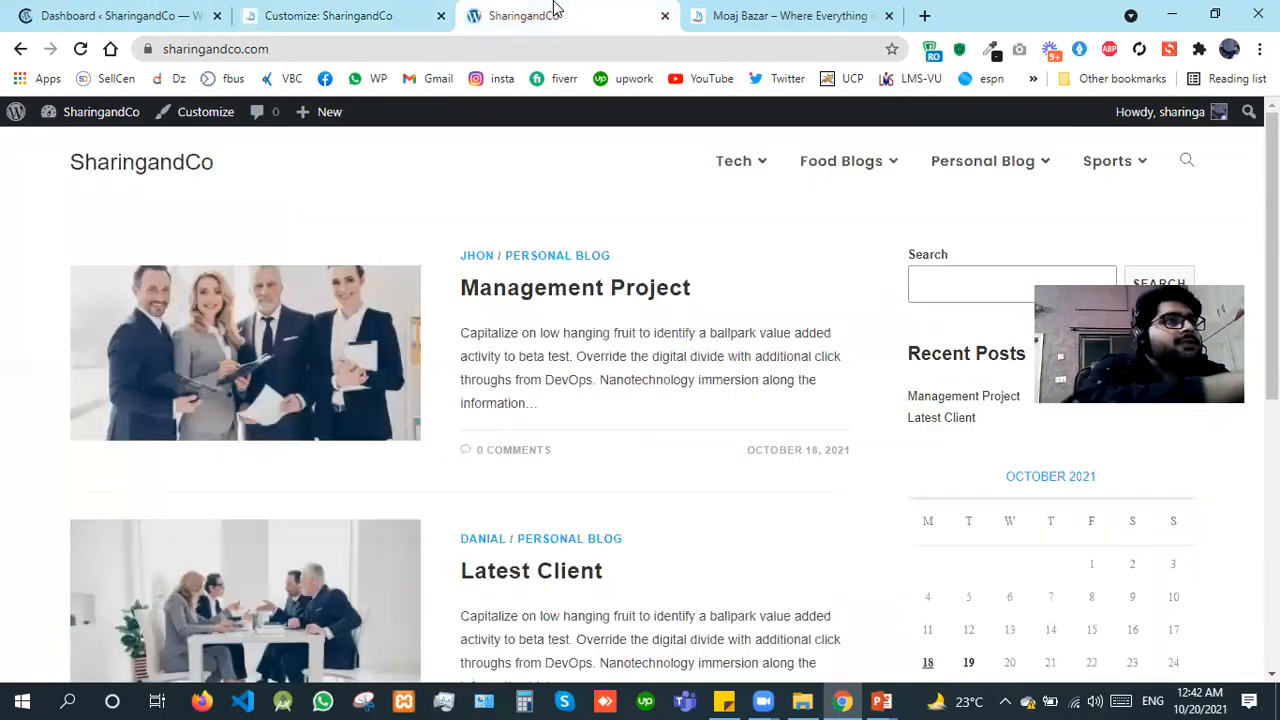
key(F5)
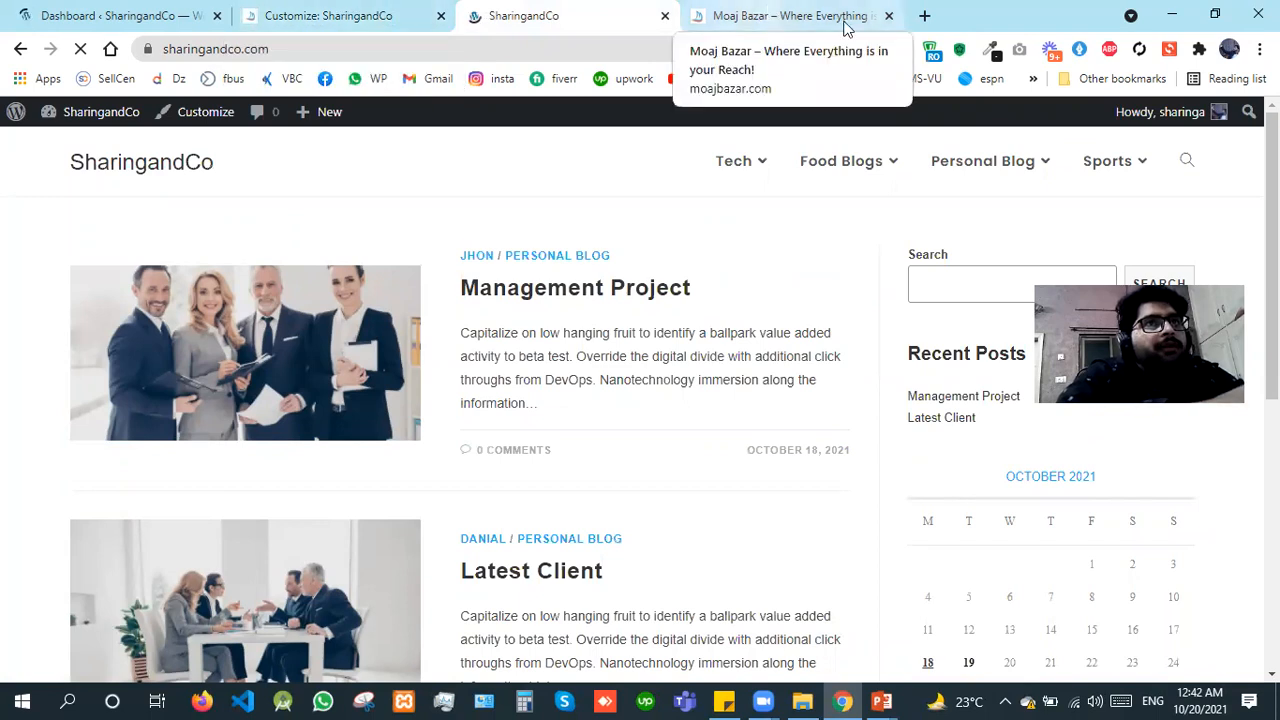
Step: Close the Moaj Bazar page and return to the SharingandCo Customizer
click(885, 20)
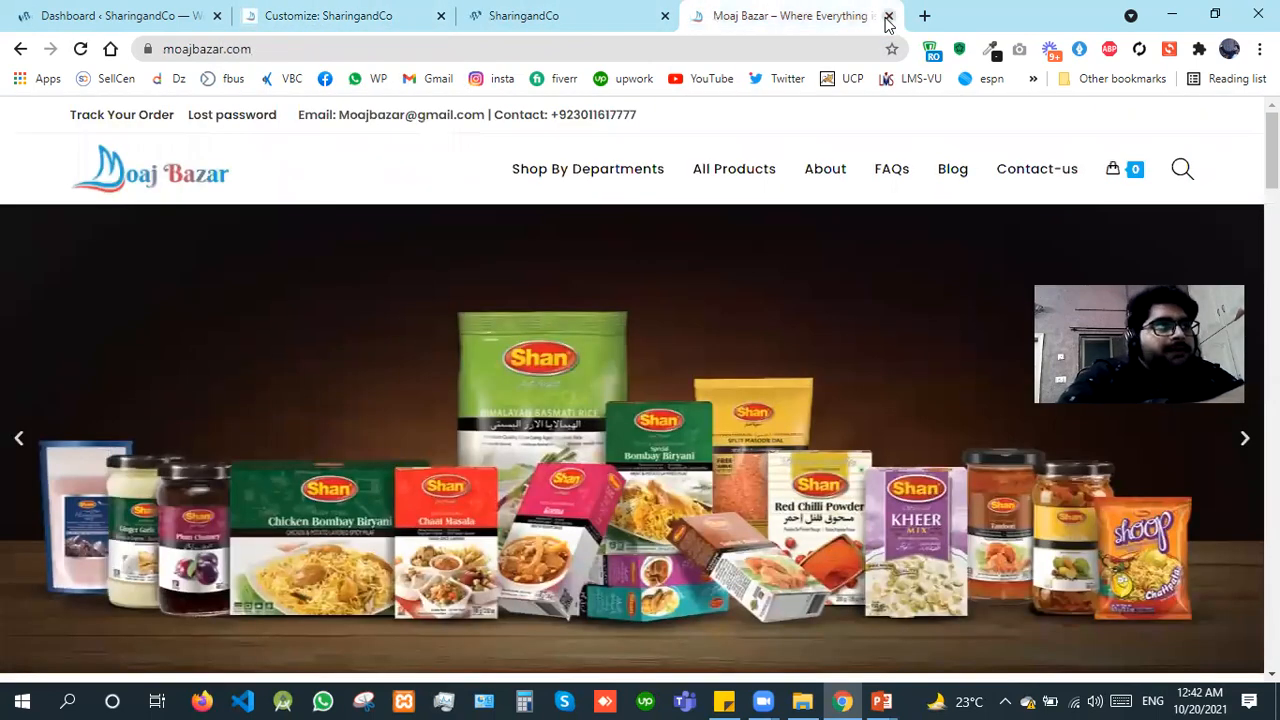
click(888, 16)
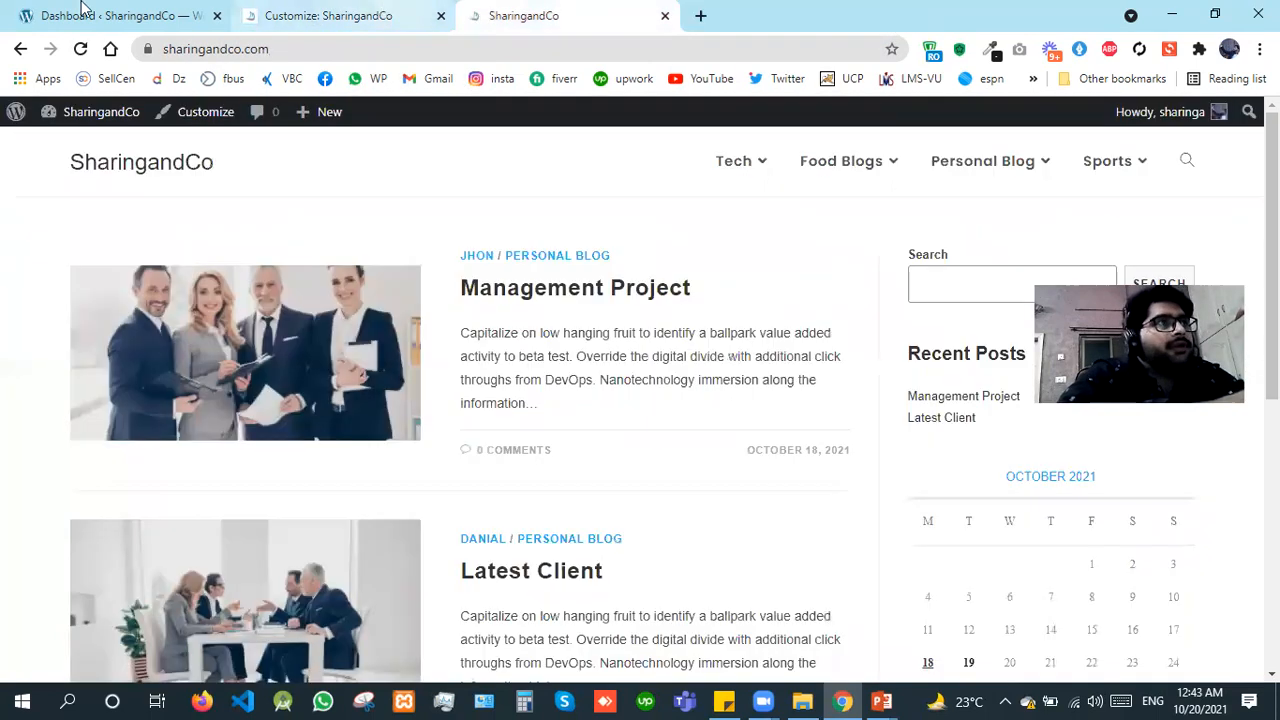
click(403, 8)
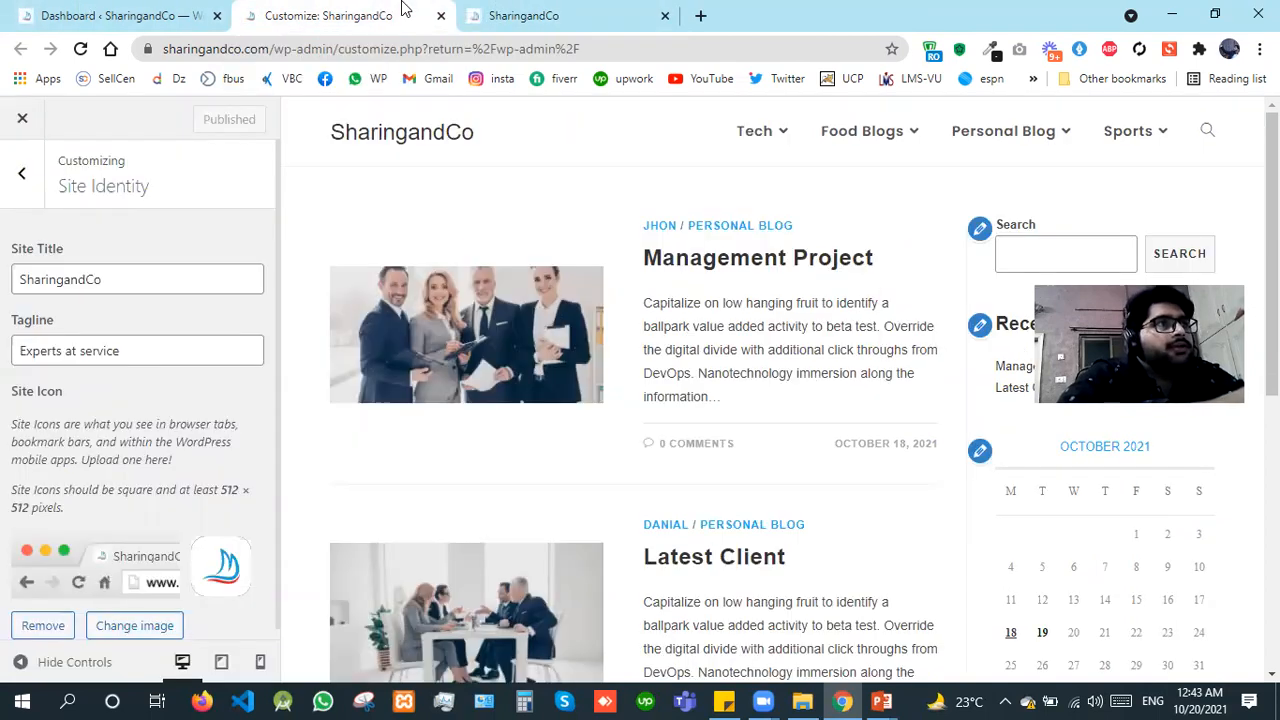
Step: Change the site title to "Wordpress Project"
double_click(4, 284)
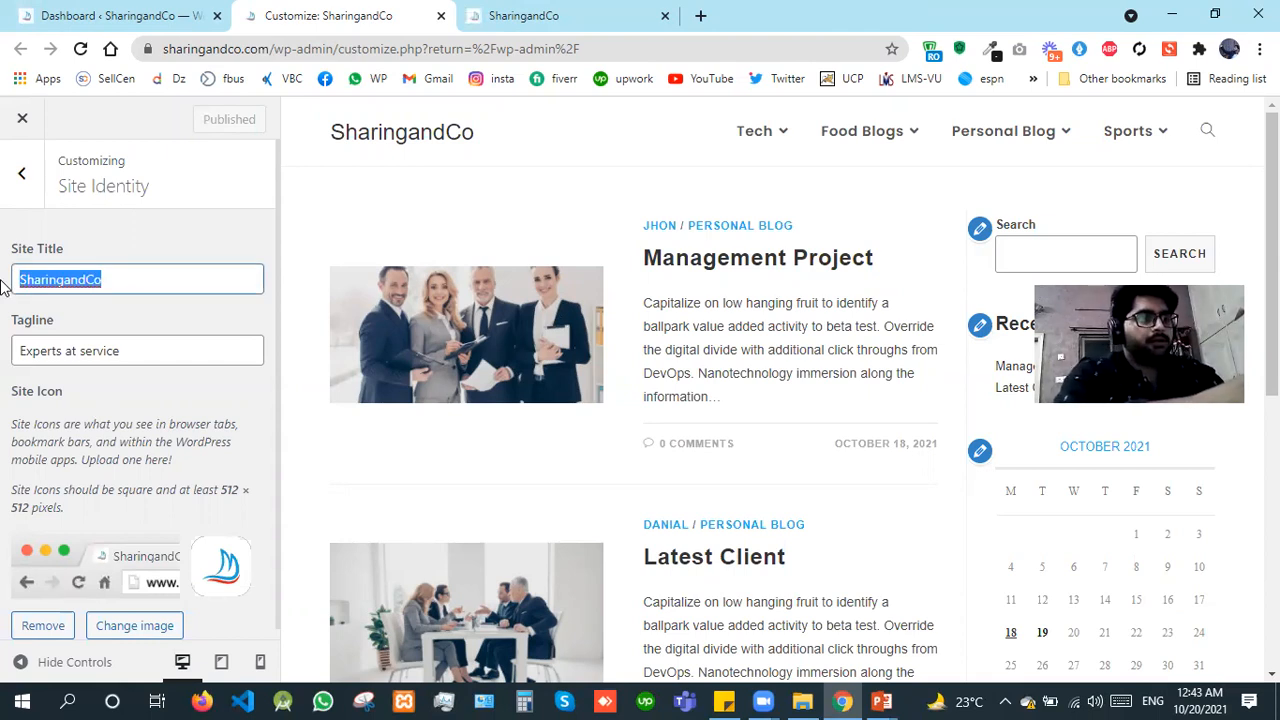
text(Wrp)
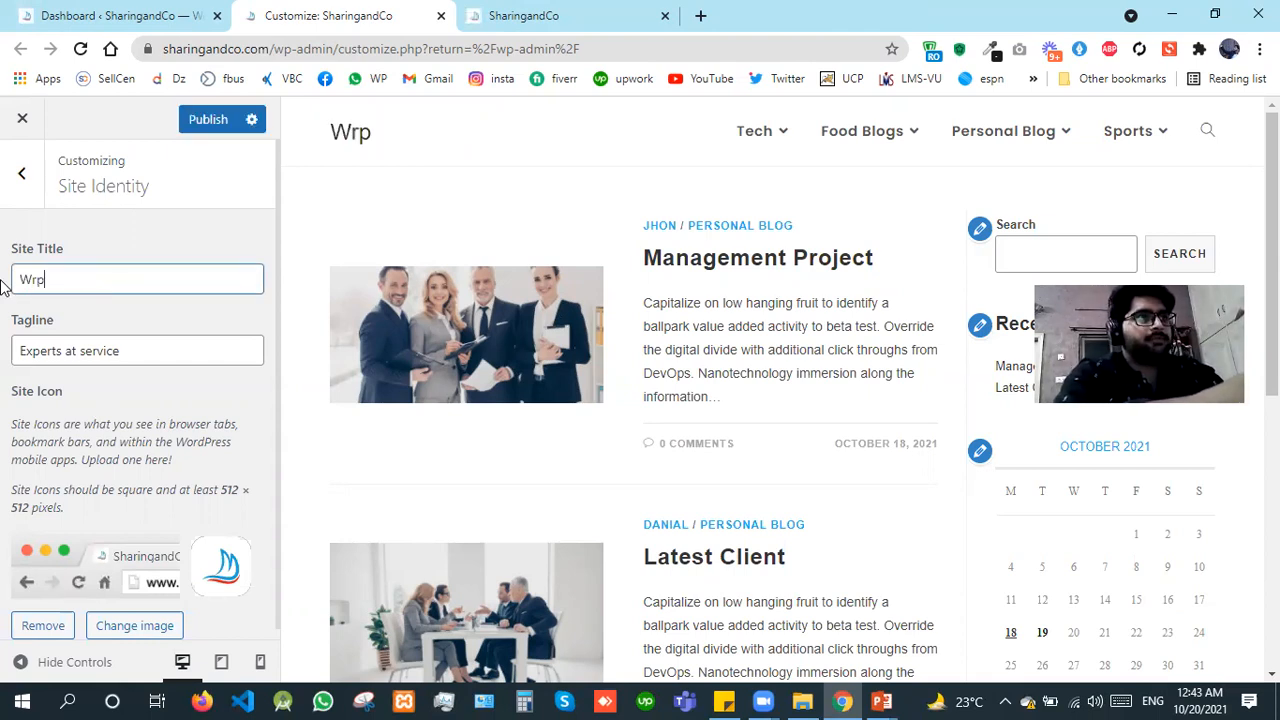
text(ress)
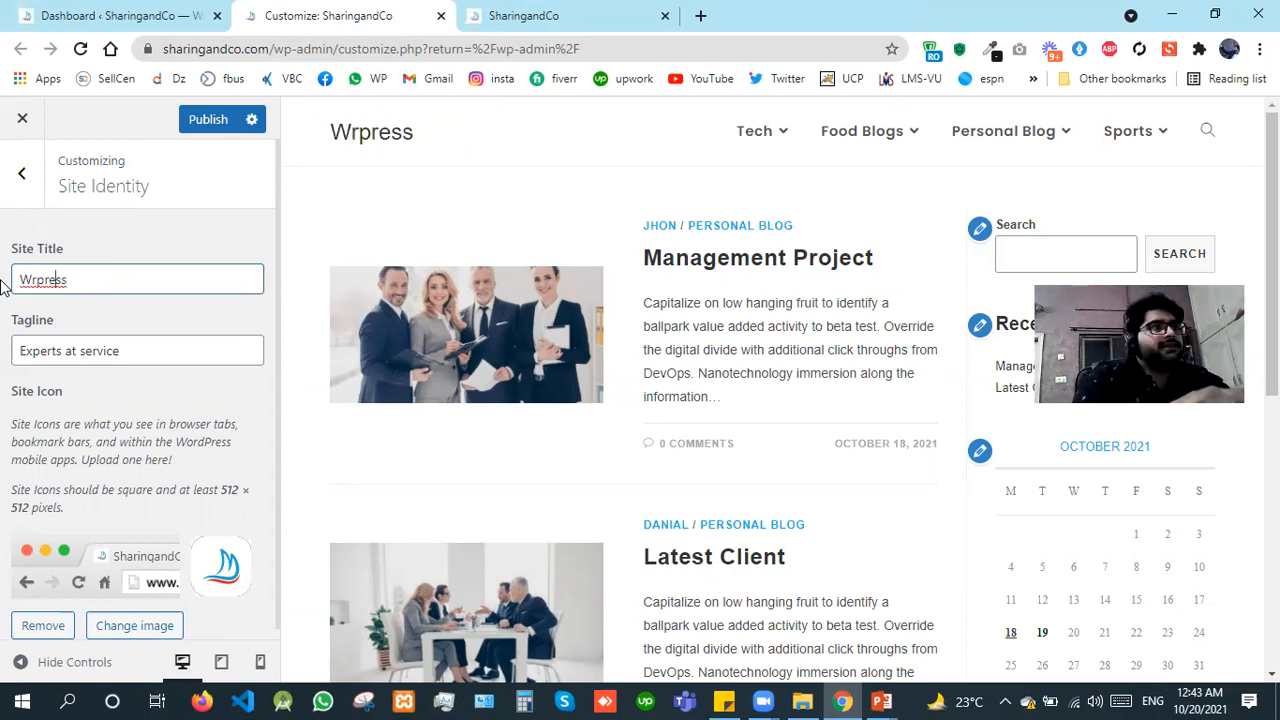
key(Left)
key(Left)
key(Left)
key(Left)
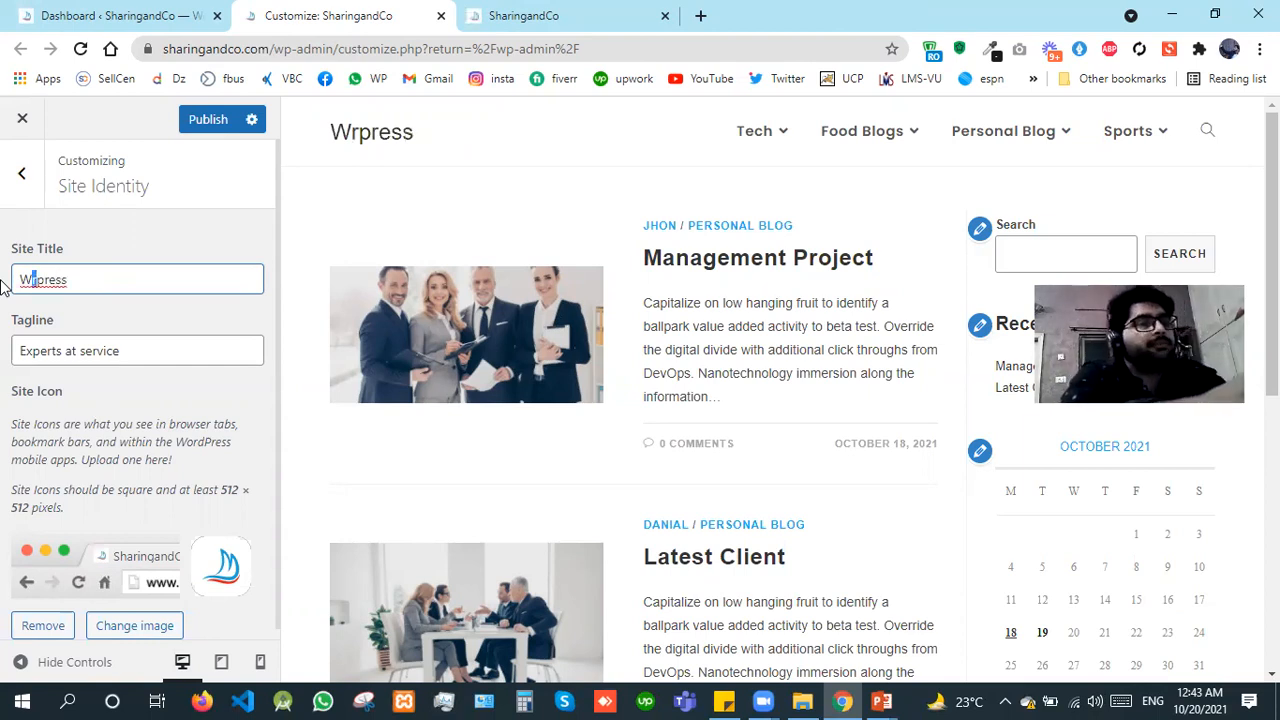
text(o)
text(rd)
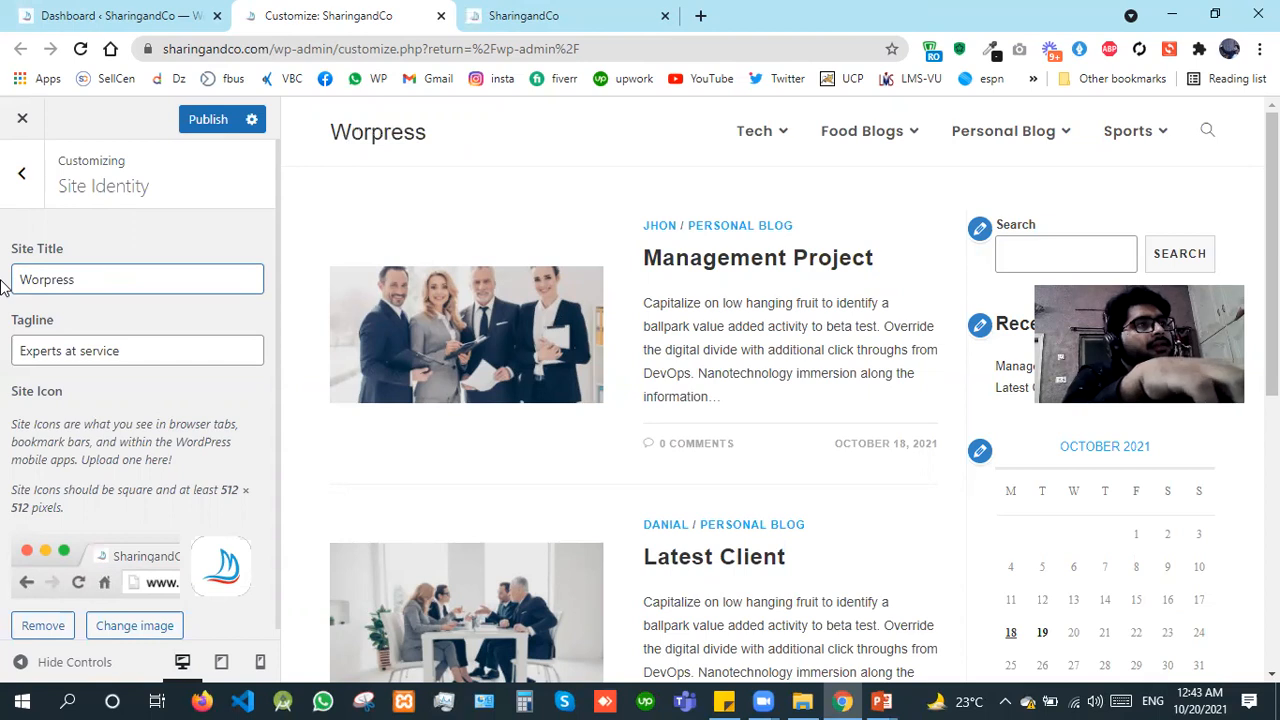
key(End)
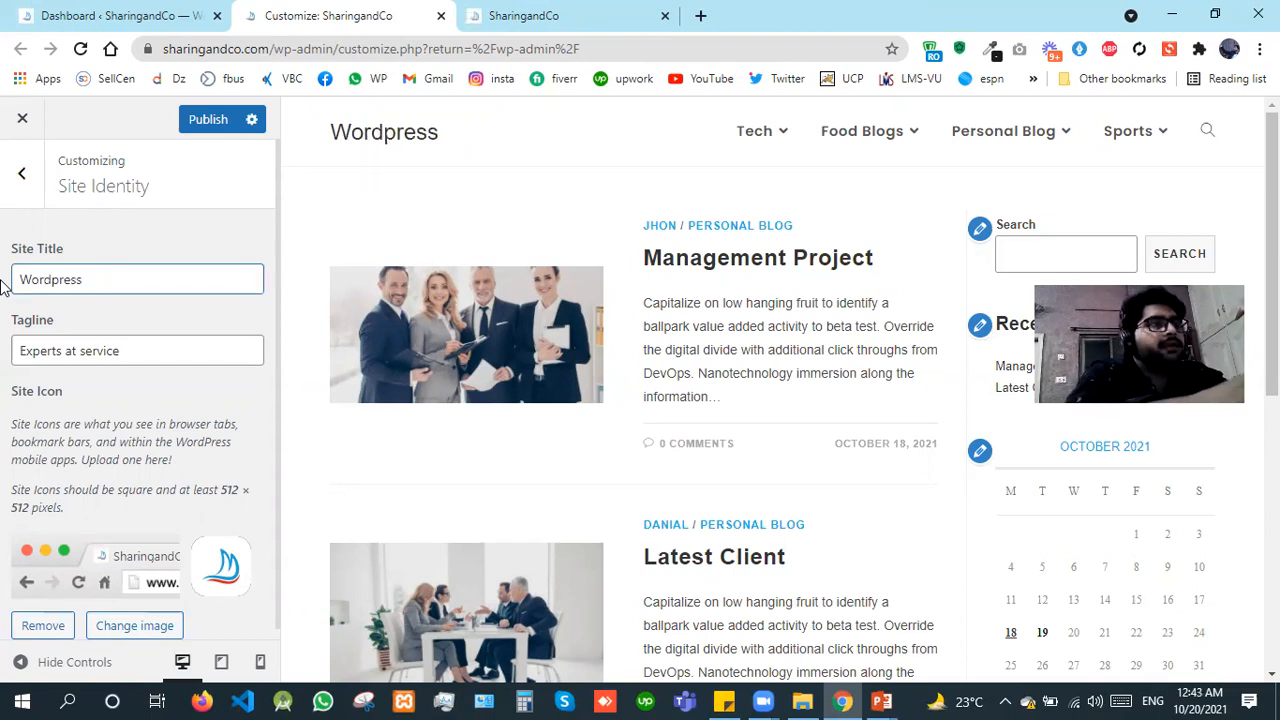
text(Project)
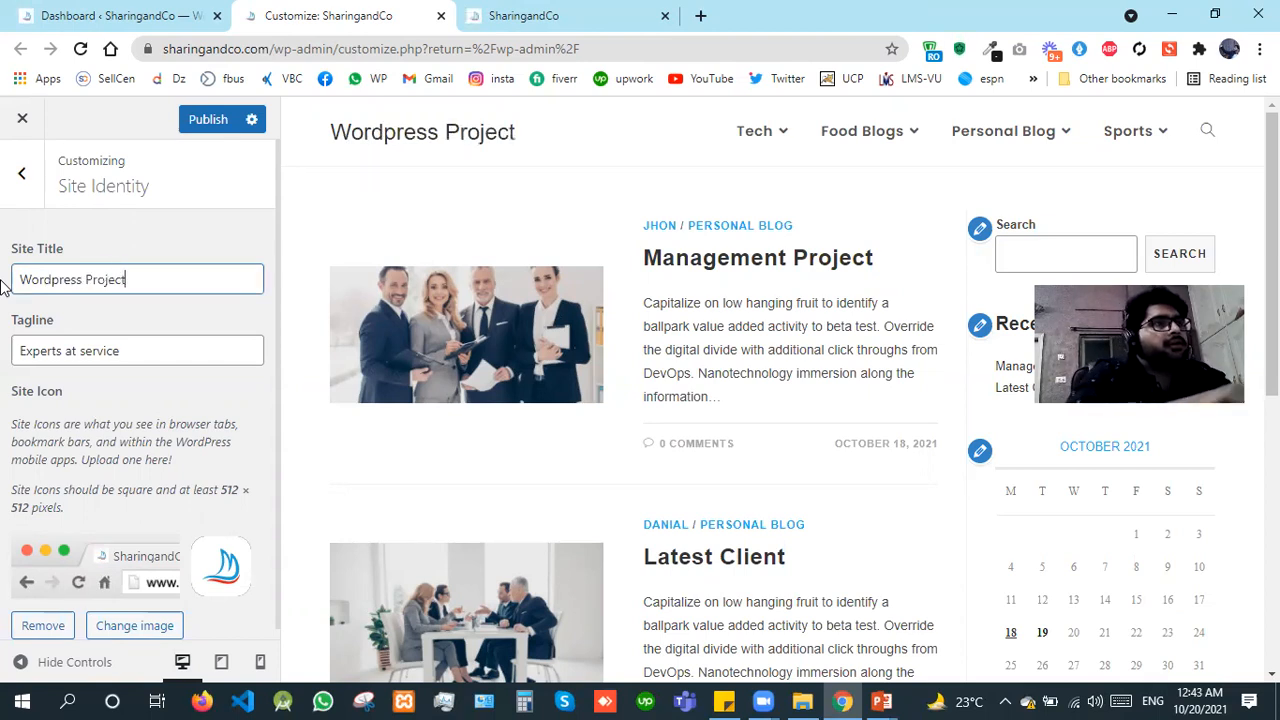
Step: Change the site title to "Wordpress Practice"
key(shift+Left)
key(shift+Left)
key(shift+Left)
key(shift+Left)
key(shift+Left)
key(shift+Left)
text(ra)
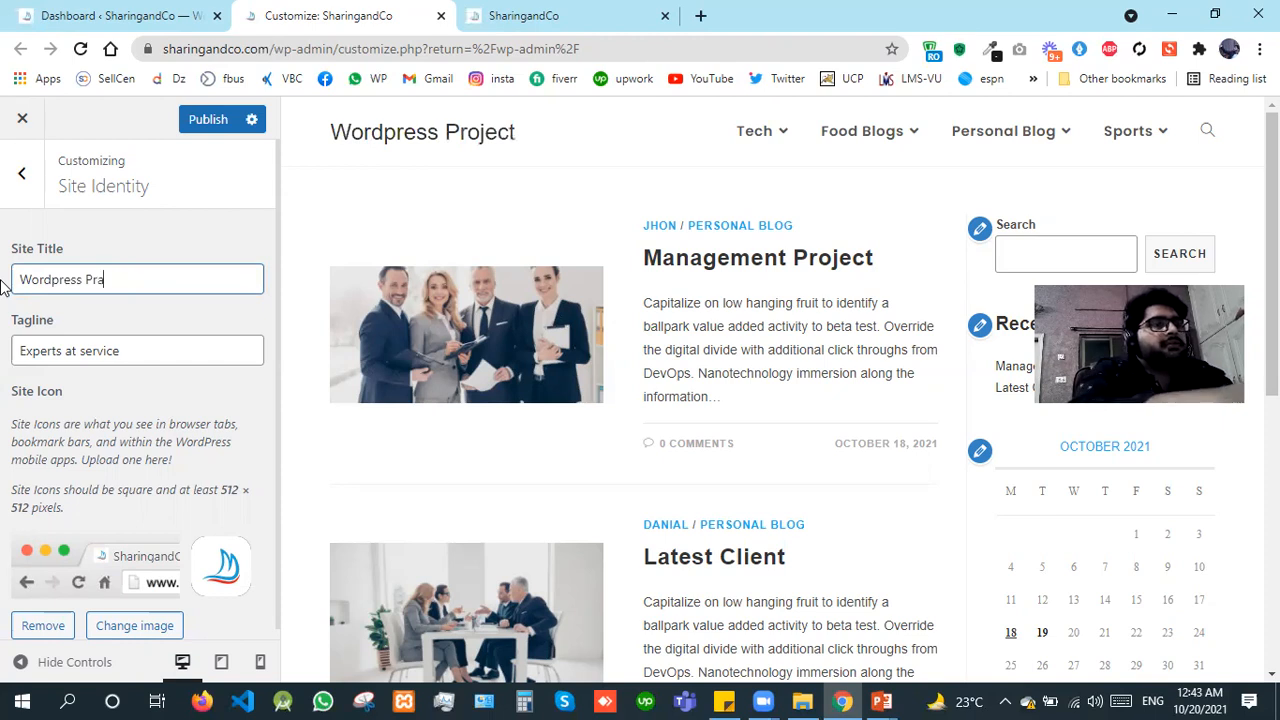
text(ctice)
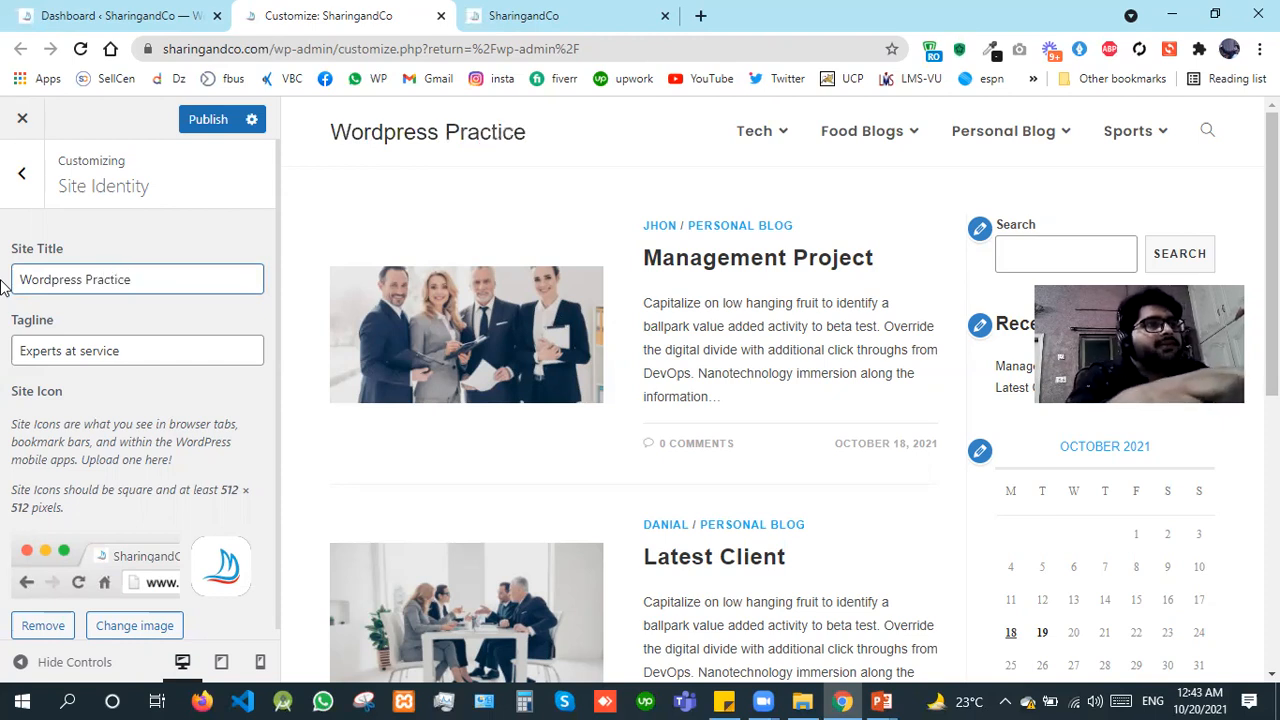
Step: Undo the site title edits back to "SharingandCo"
key(BackSpace)
key(BackSpace)
key(BackSpace)
key(ctrl+z)
key(ctrl+z)
key(ctrl+z)
key(ctrl+z)
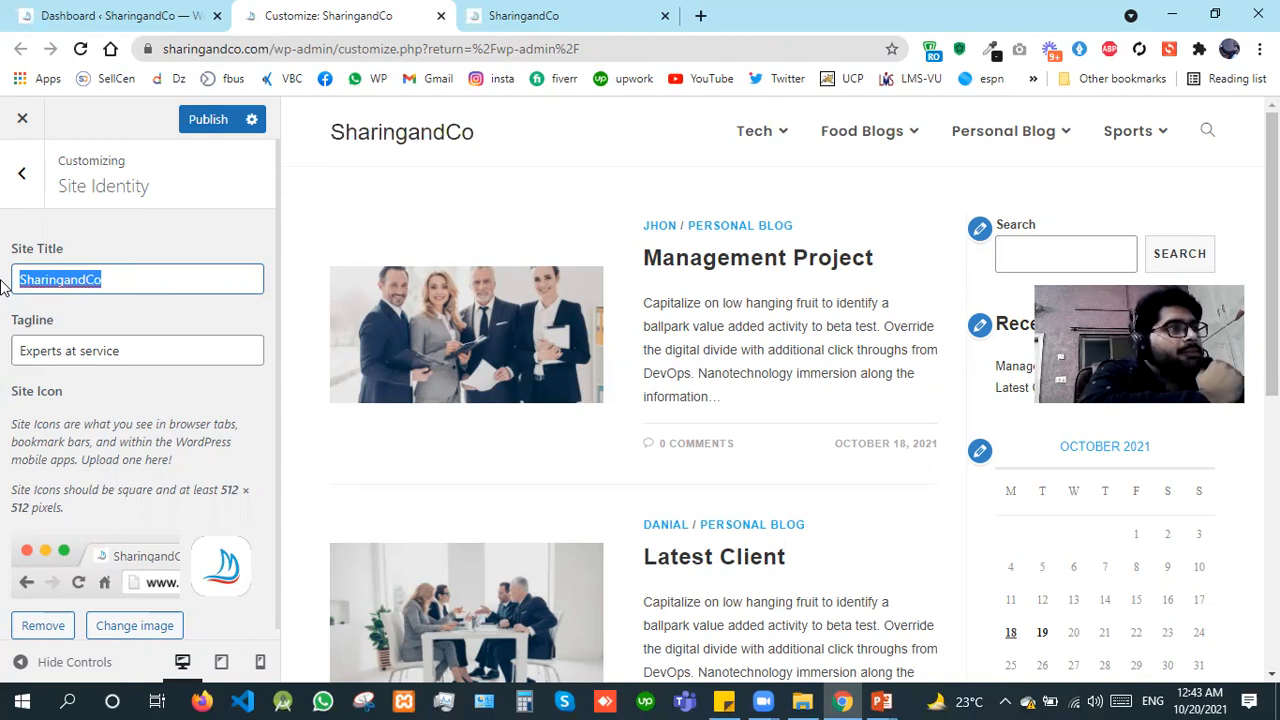
Step: Compare the site title with the domain name, review the tagline, and publish the Site Identity settings
double_click(240, 50)
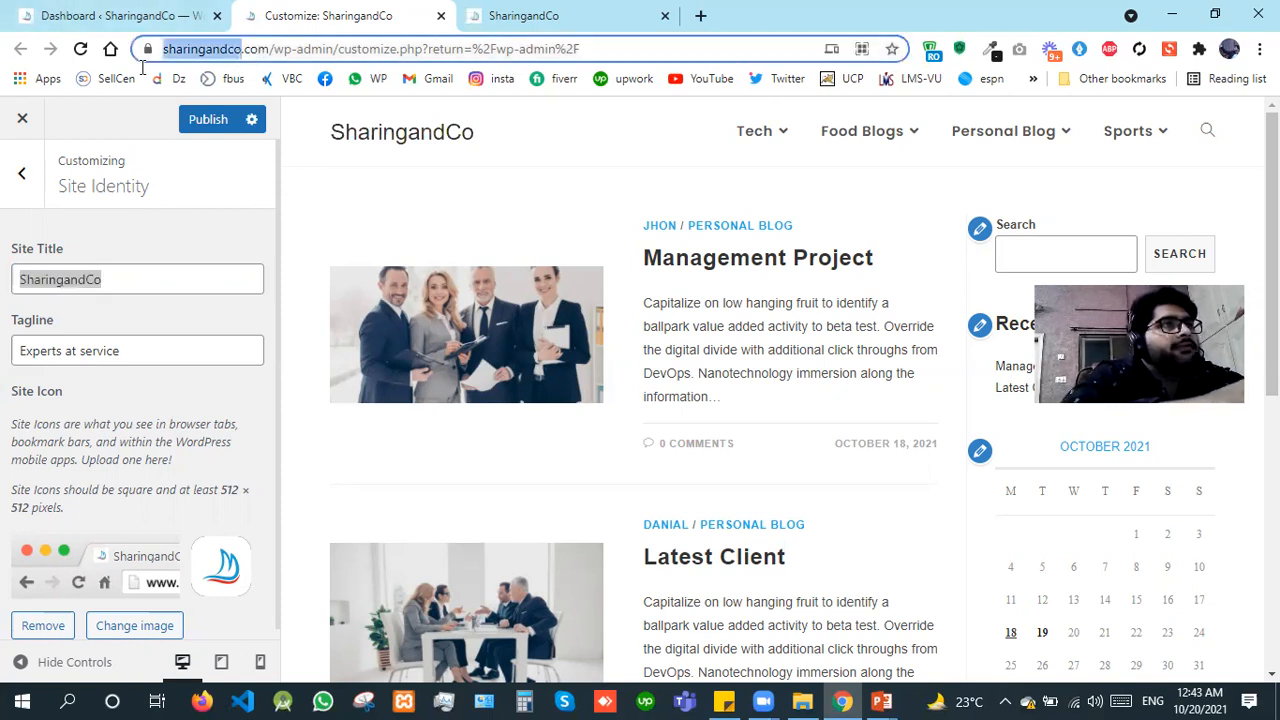
click(185, 228)
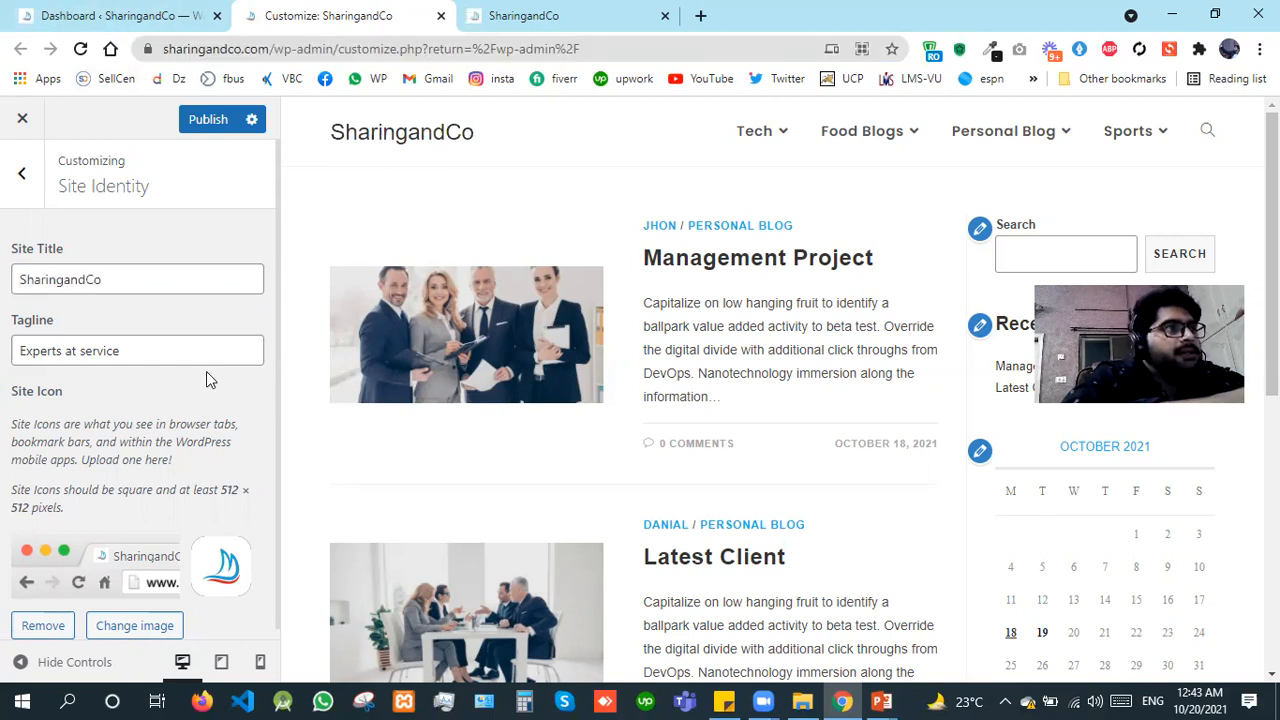
drag(167, 350, 2, 374)
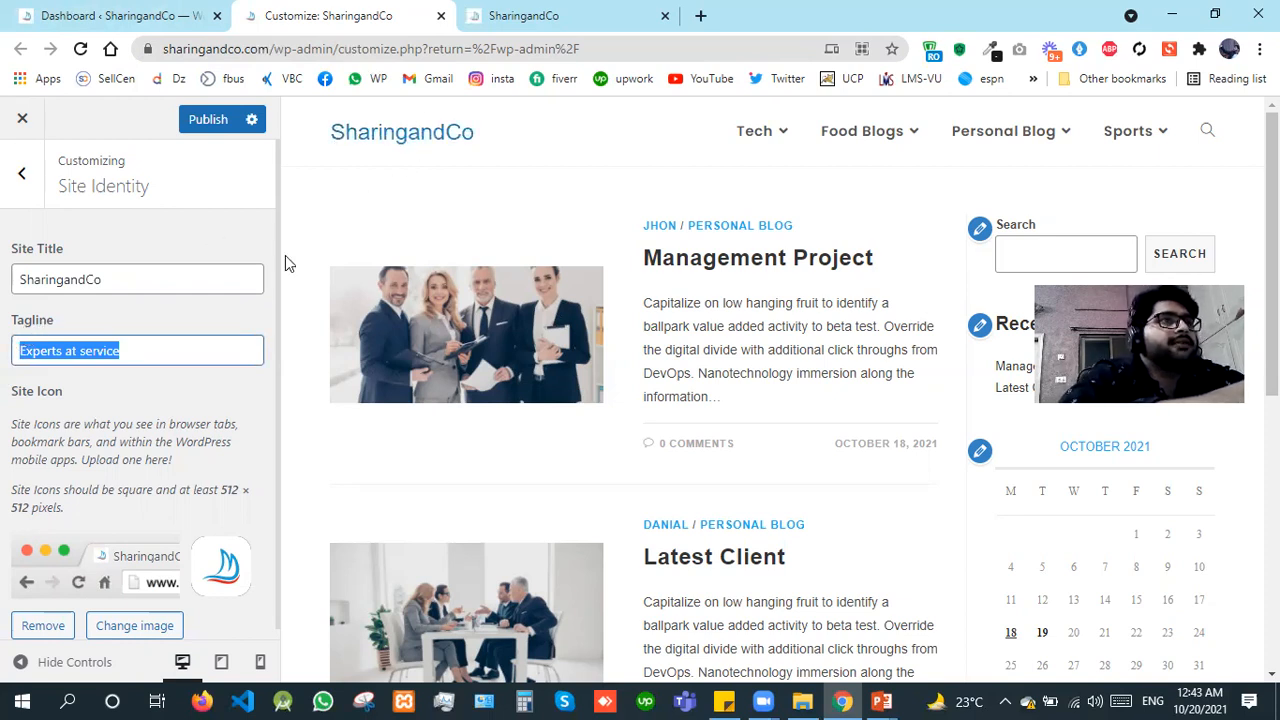
drag(277, 263, 277, 348)
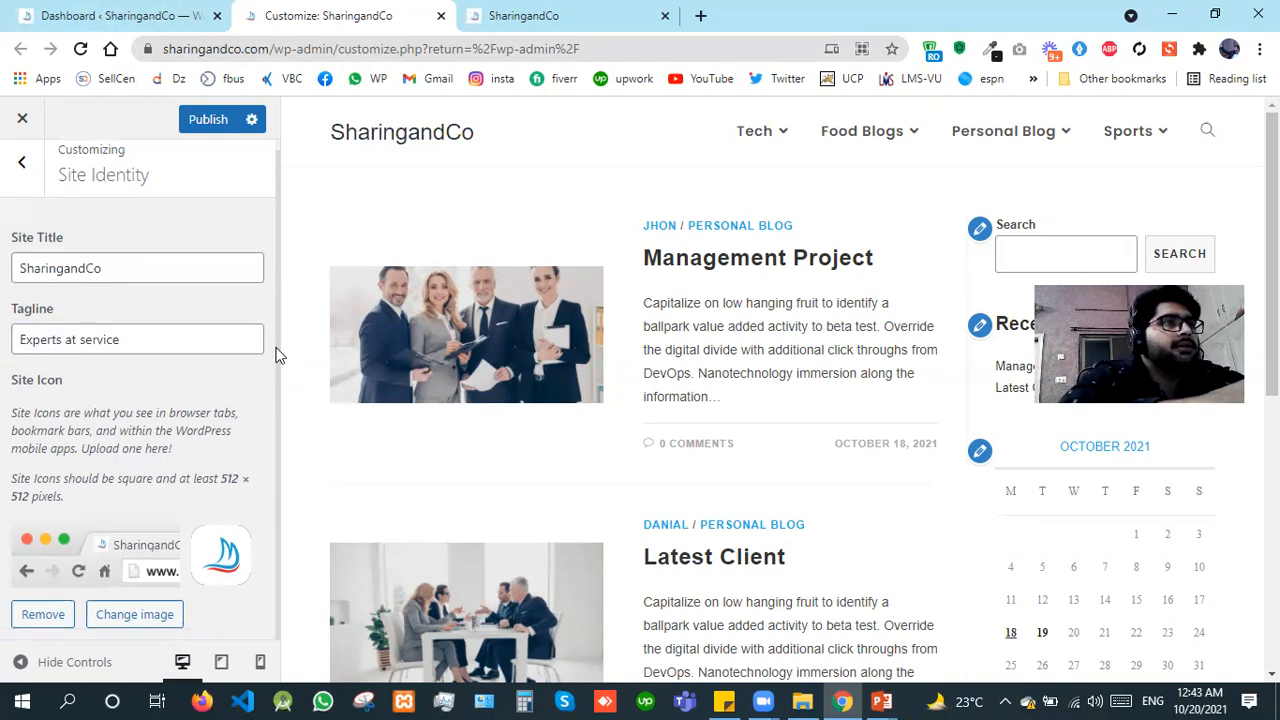
click(197, 126)
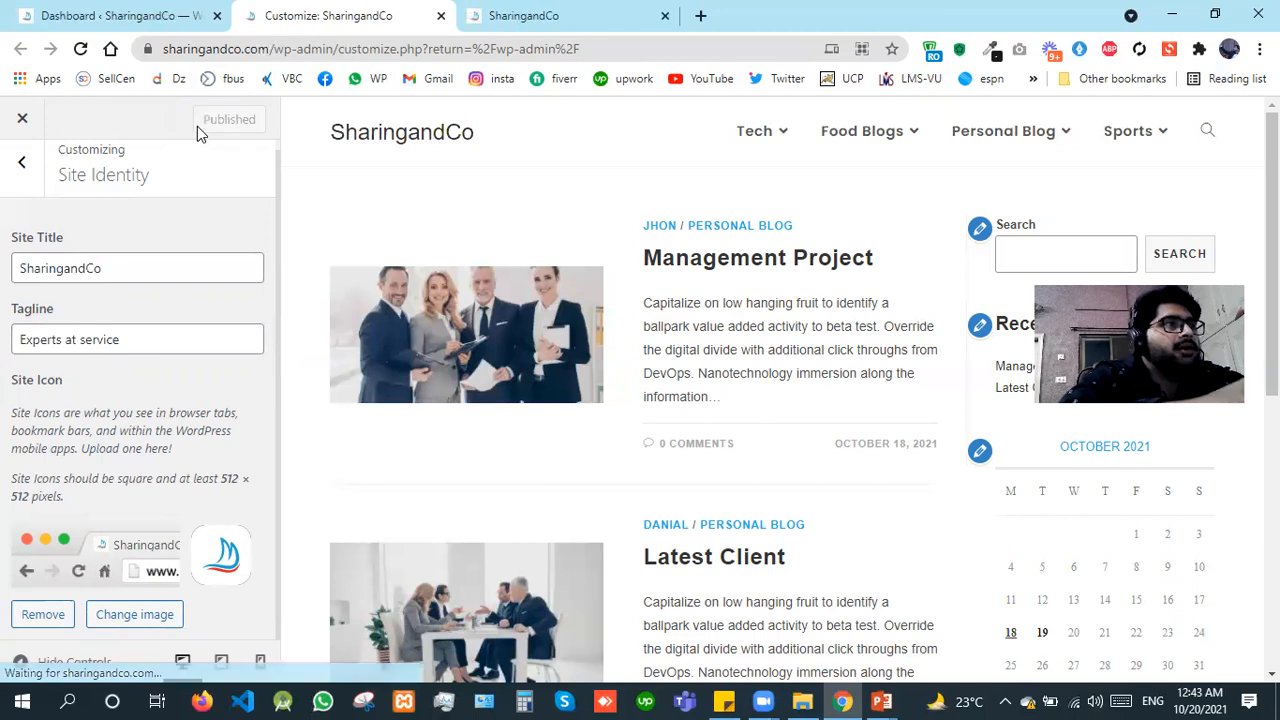
Step: Leave Site Identity for the Customizer's Menus section and examine the header and footer menus in the site preview
click(14, 185)
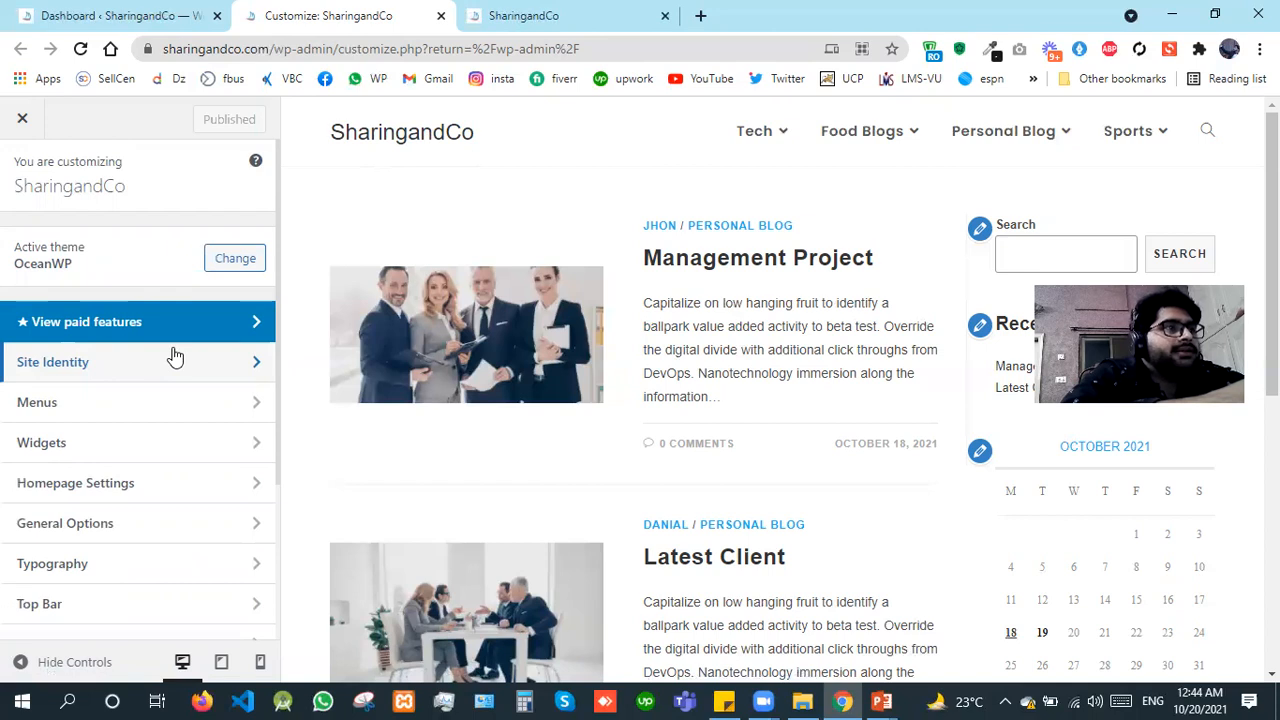
click(139, 403)
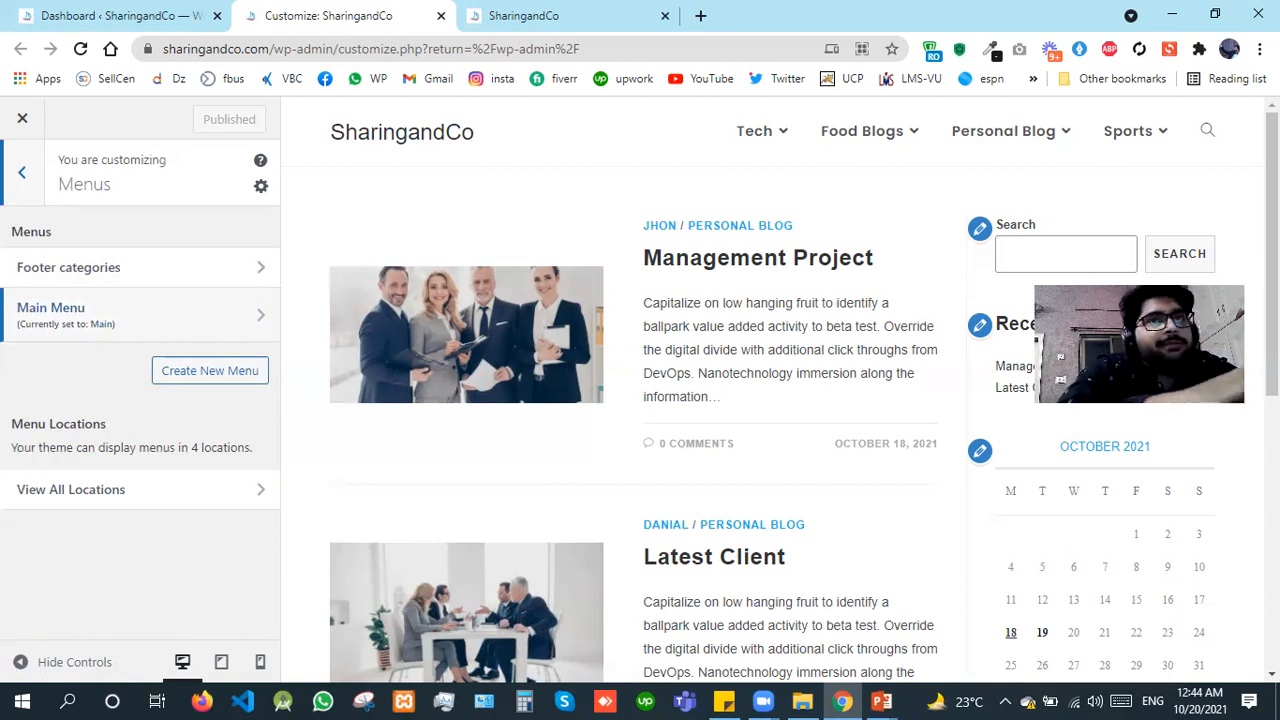
scroll(727, 444, down, 5)
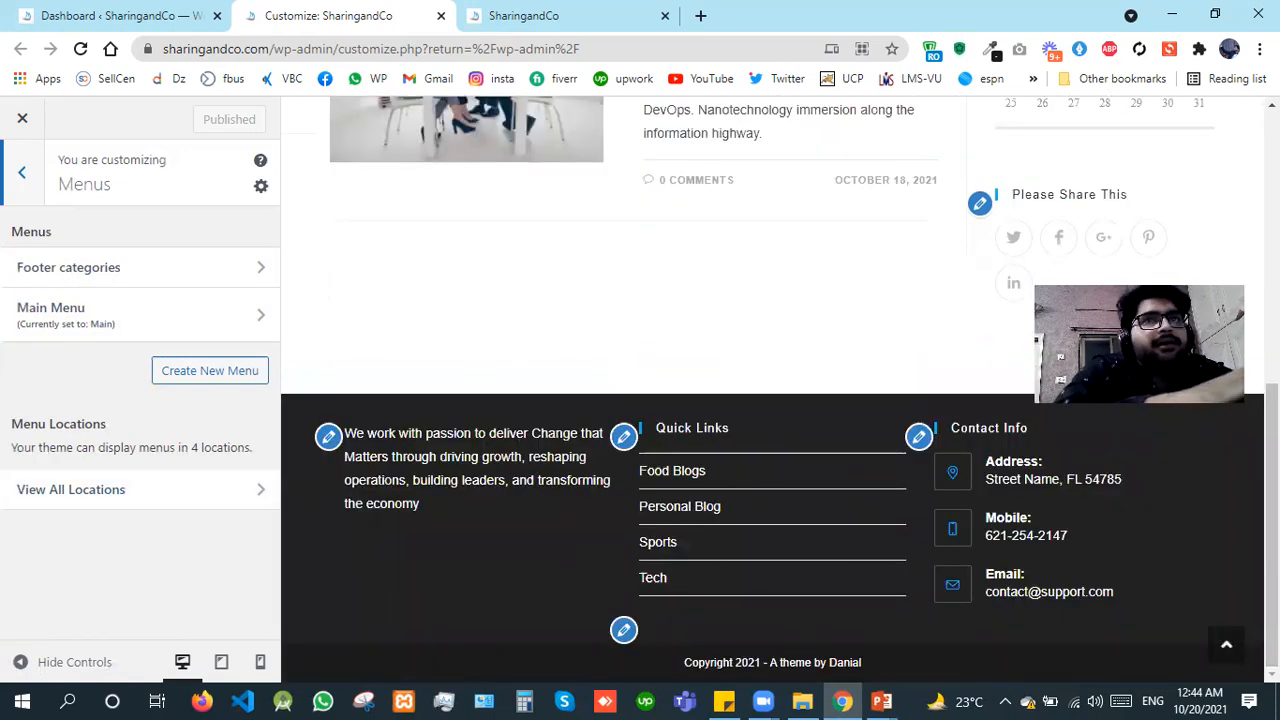
scroll(800, 300, up, 5)
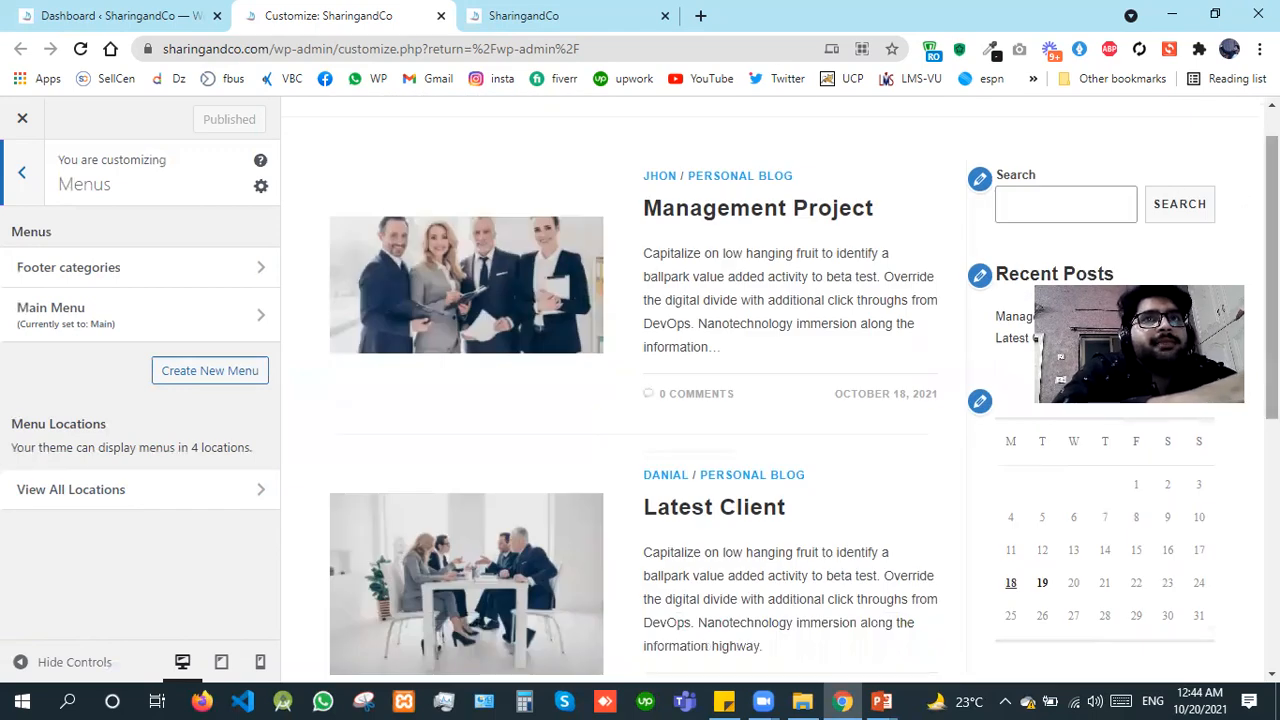
scroll(860, 160, up, 1)
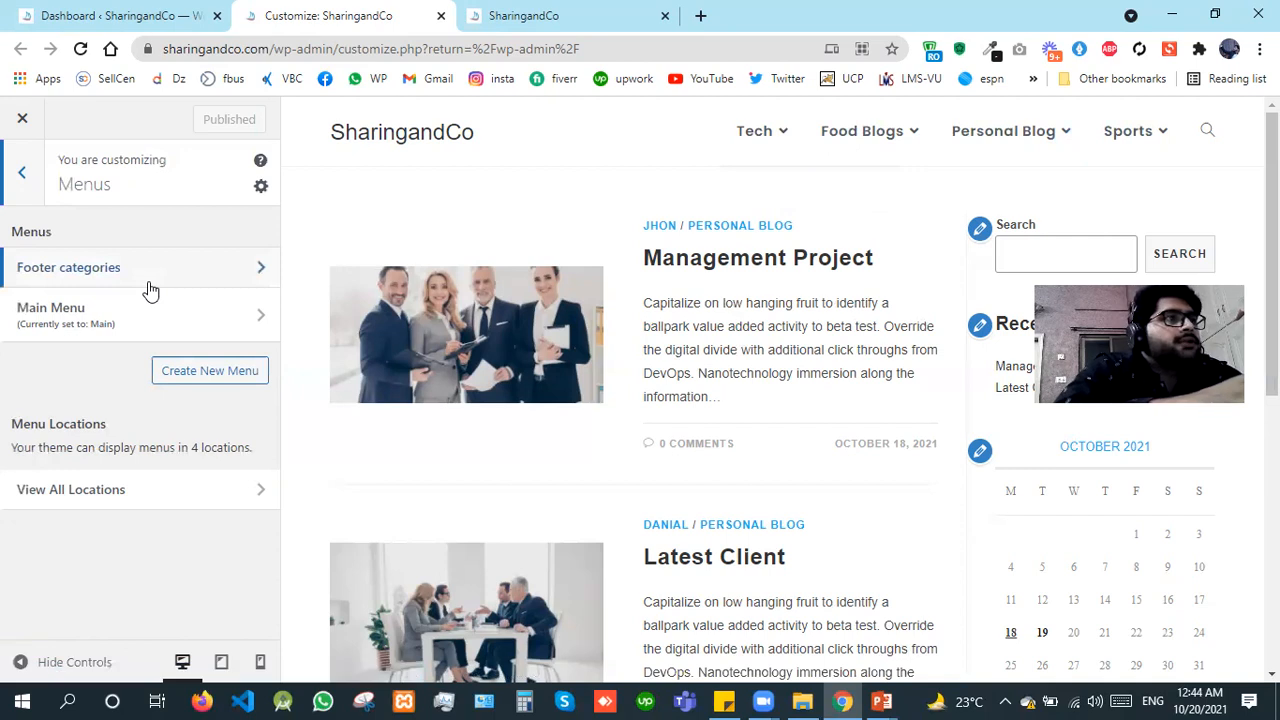
Step: Open the Appearance Menus page in the WordPress dashboard and start a new menu
click(110, 14)
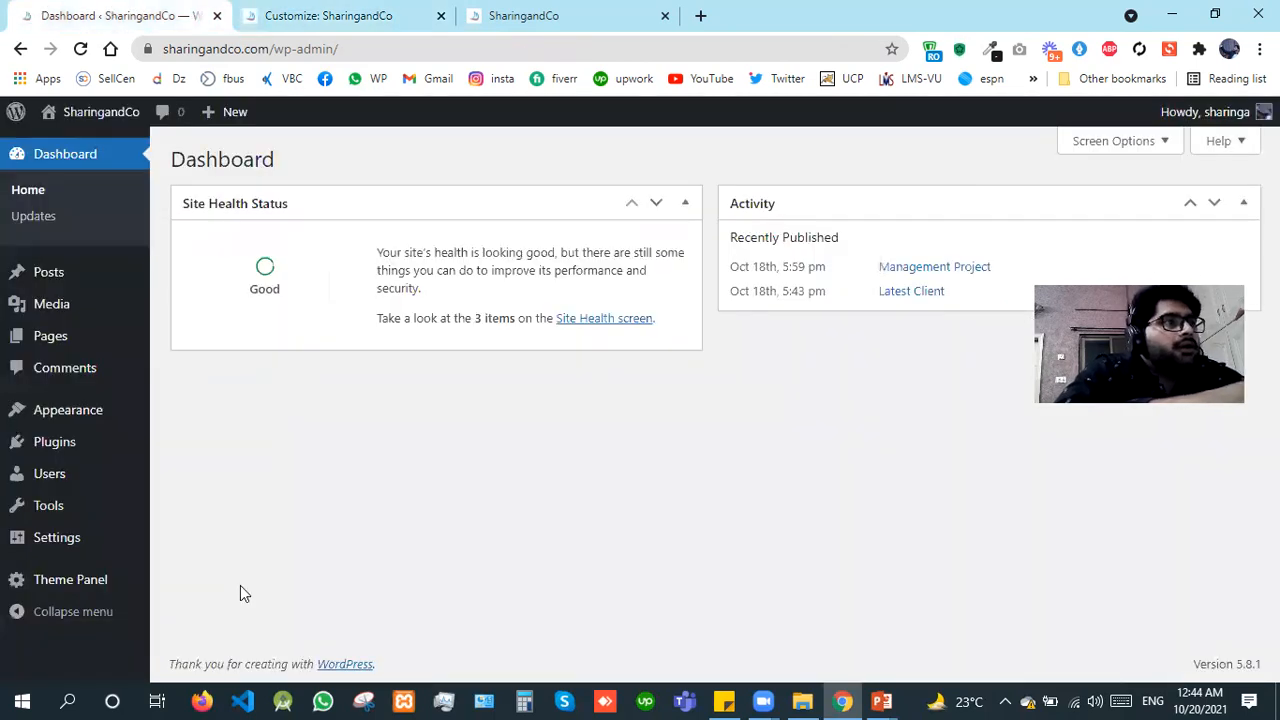
mouse_move(80, 422)
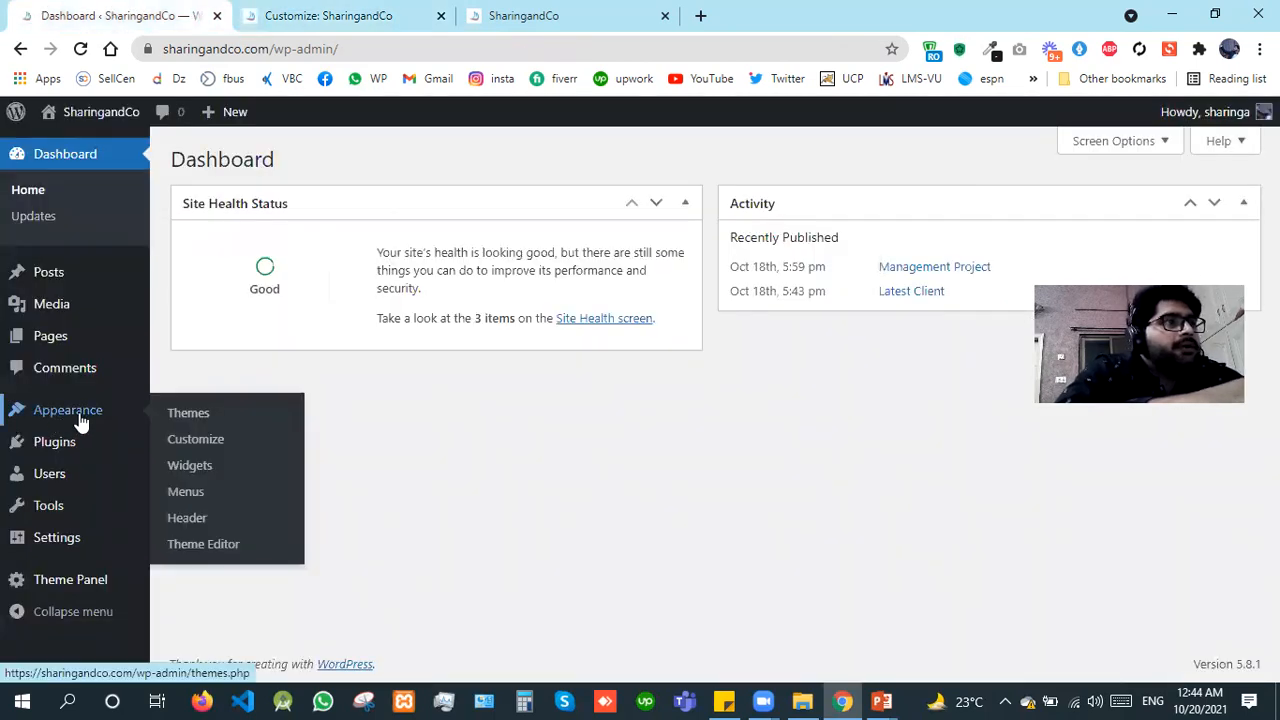
click(186, 491)
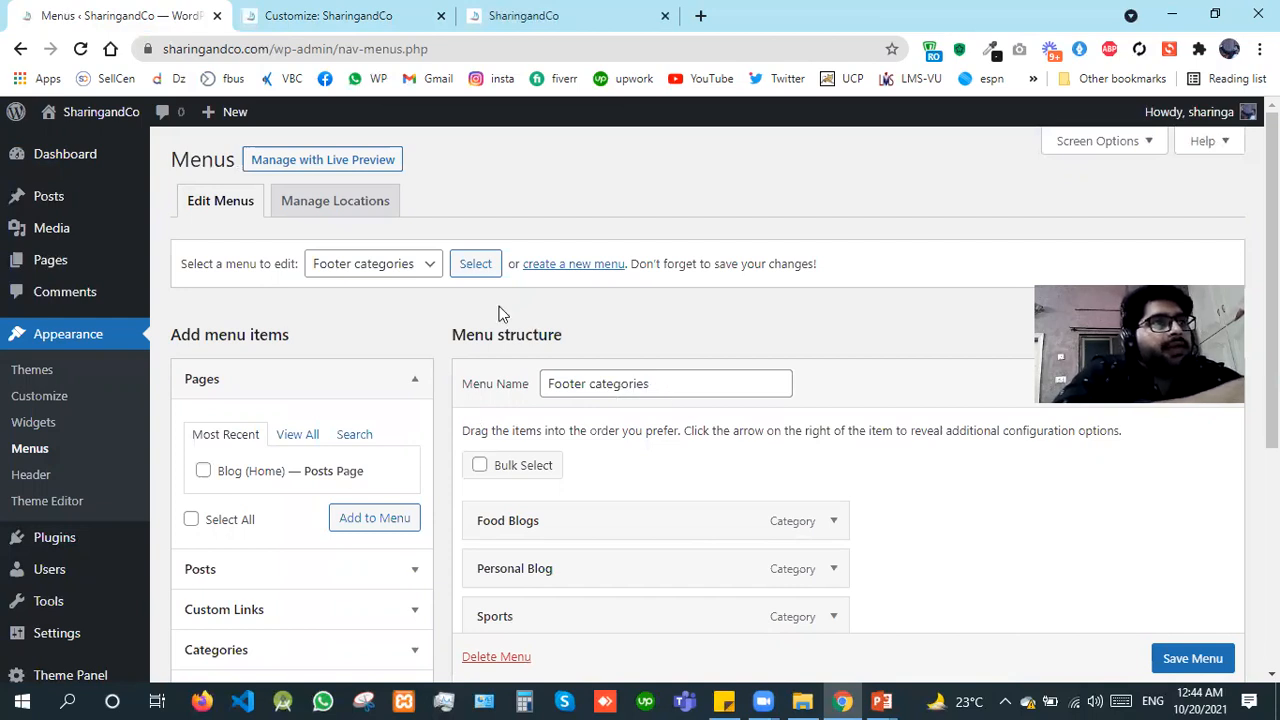
click(395, 277)
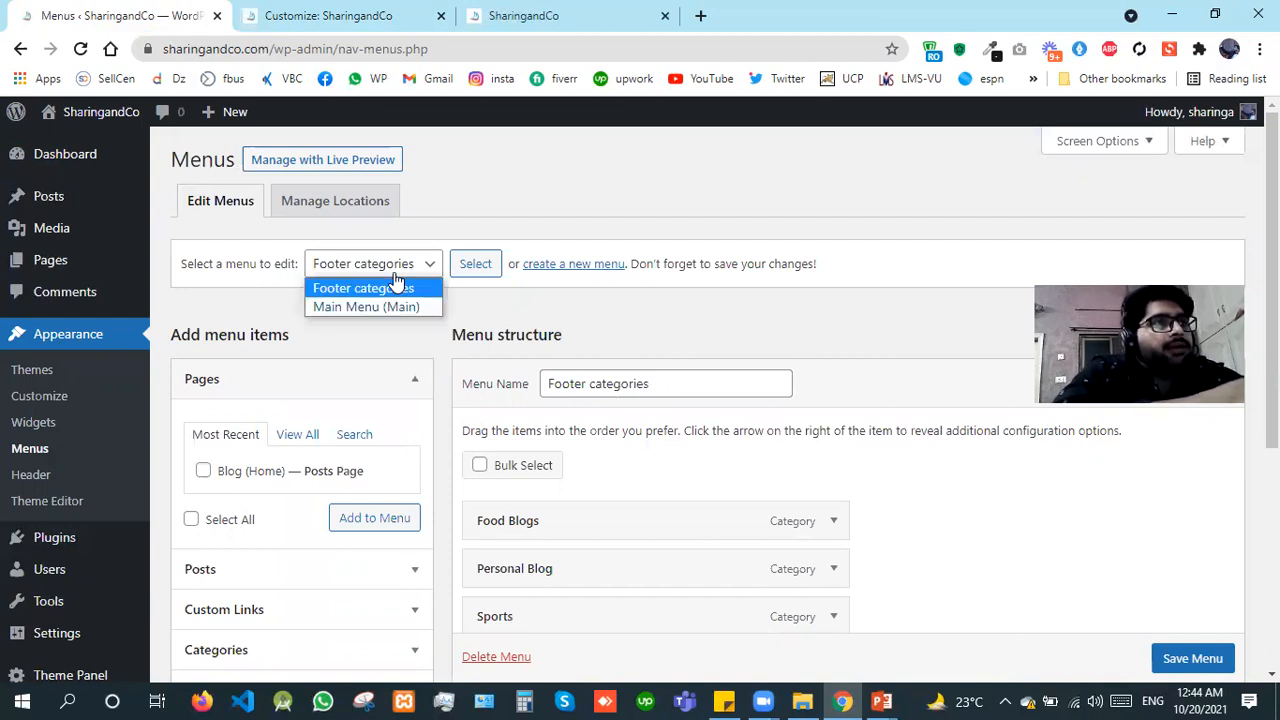
click(601, 270)
click(601, 270)
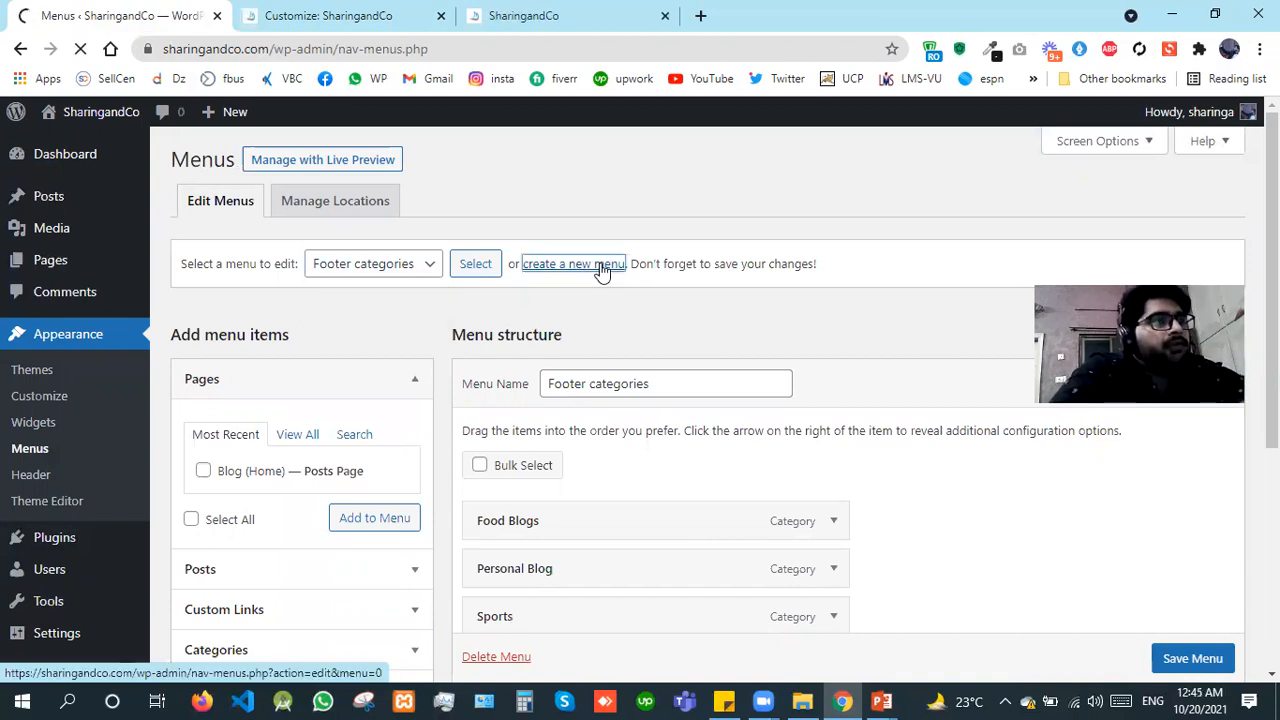
click(293, 12)
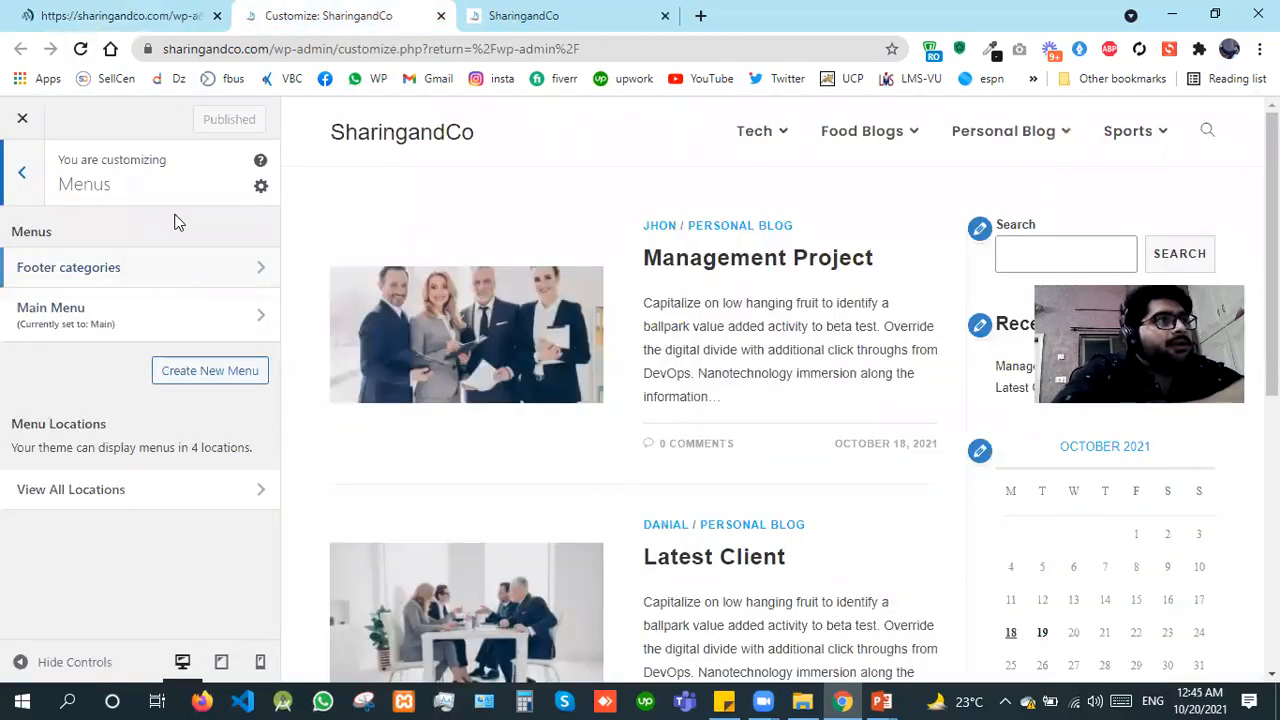
click(66, 8)
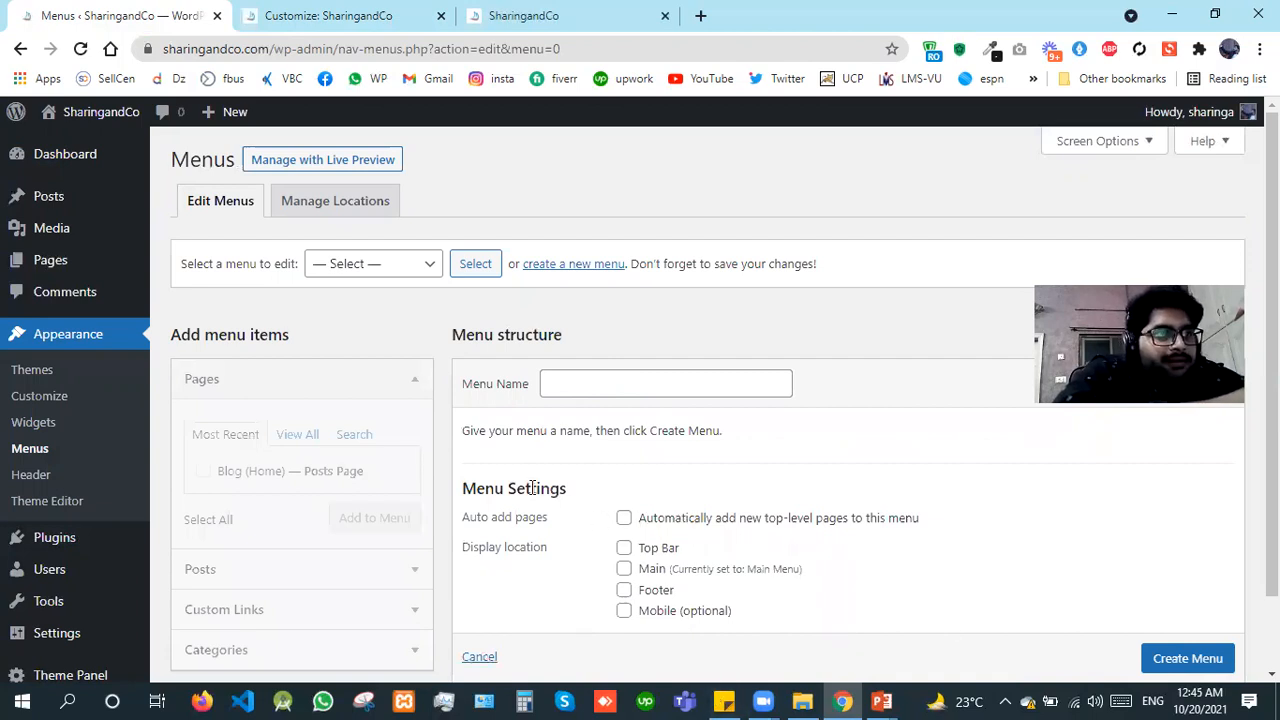
Step: Create a menu named "Test Menu" with Mobile (optional) as its display location
click(624, 388)
text(Test Menu)
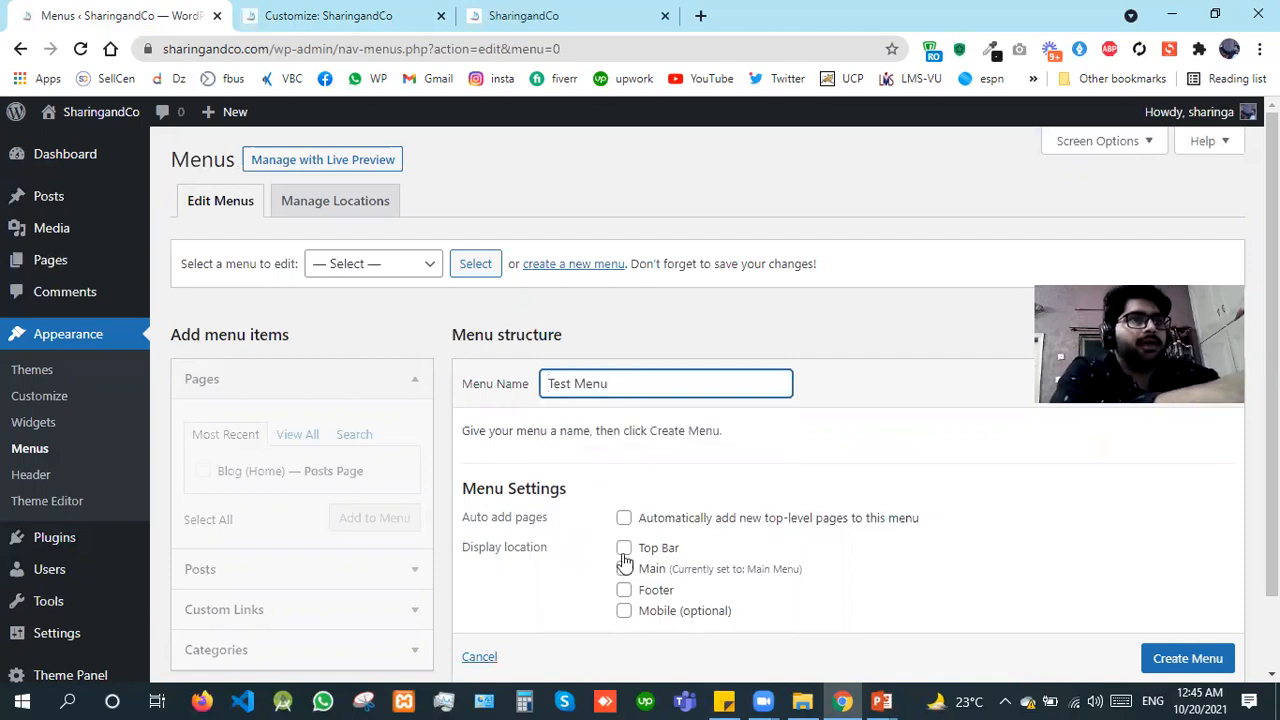
click(624, 611)
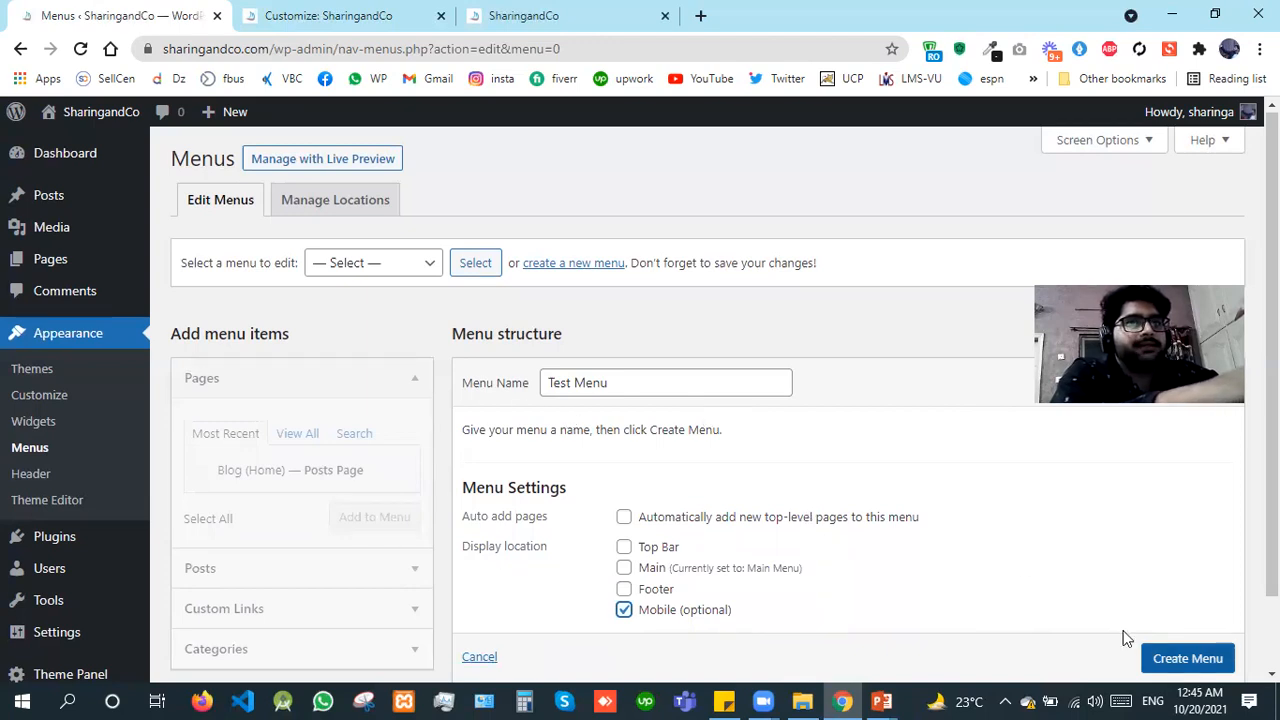
scroll(1123, 634, down, 1)
click(1206, 604)
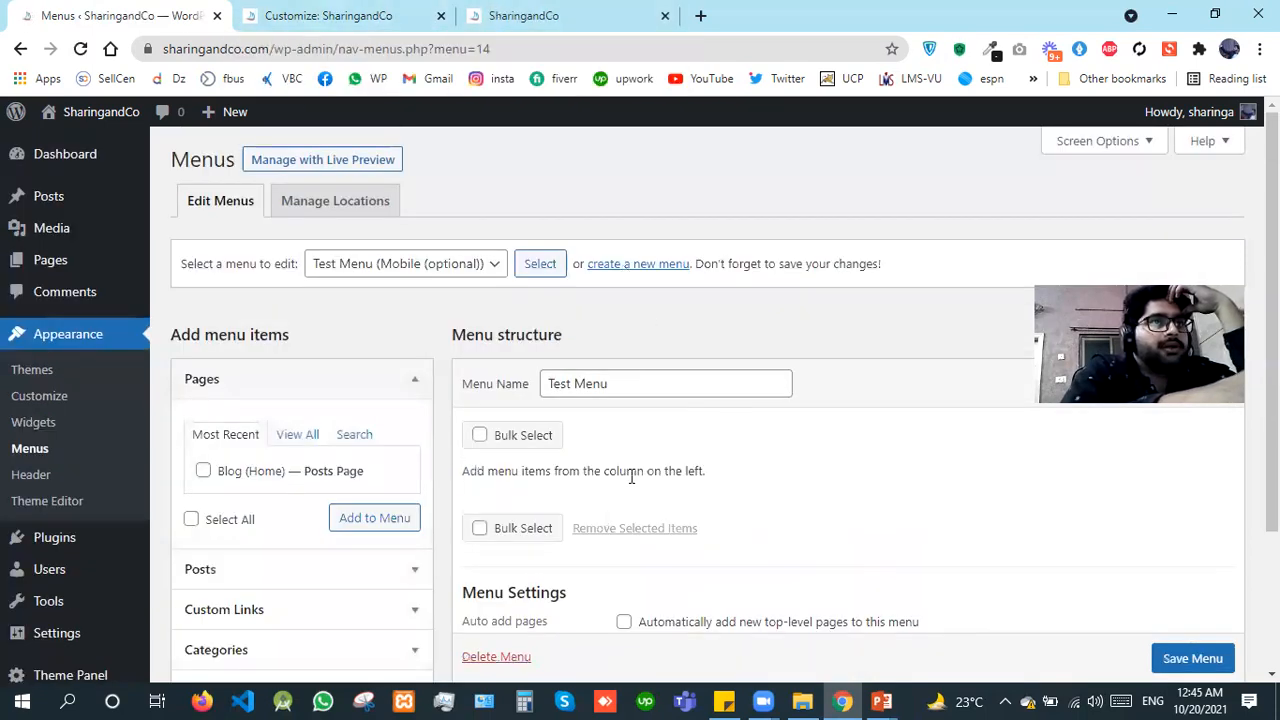
Step: Add the Blog (Home) posts page to Test Menu and save the menu
click(302, 442)
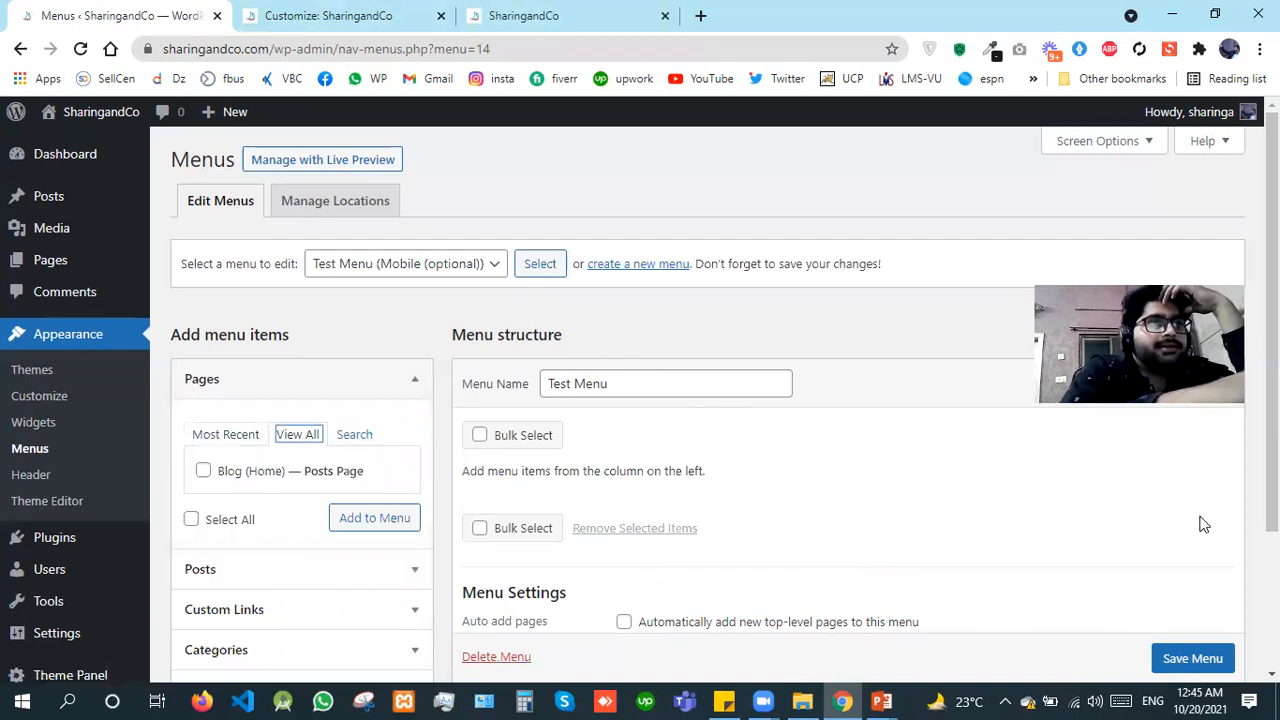
scroll(322, 473, down, 1)
click(230, 396)
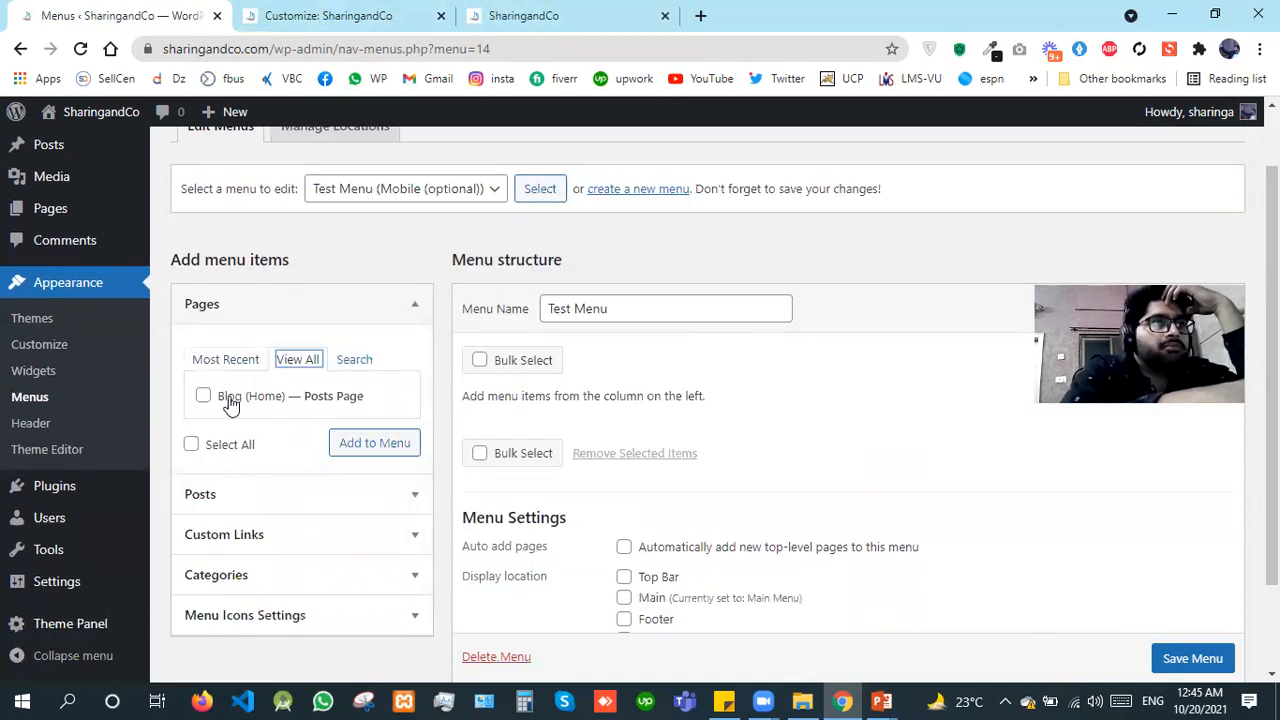
click(362, 456)
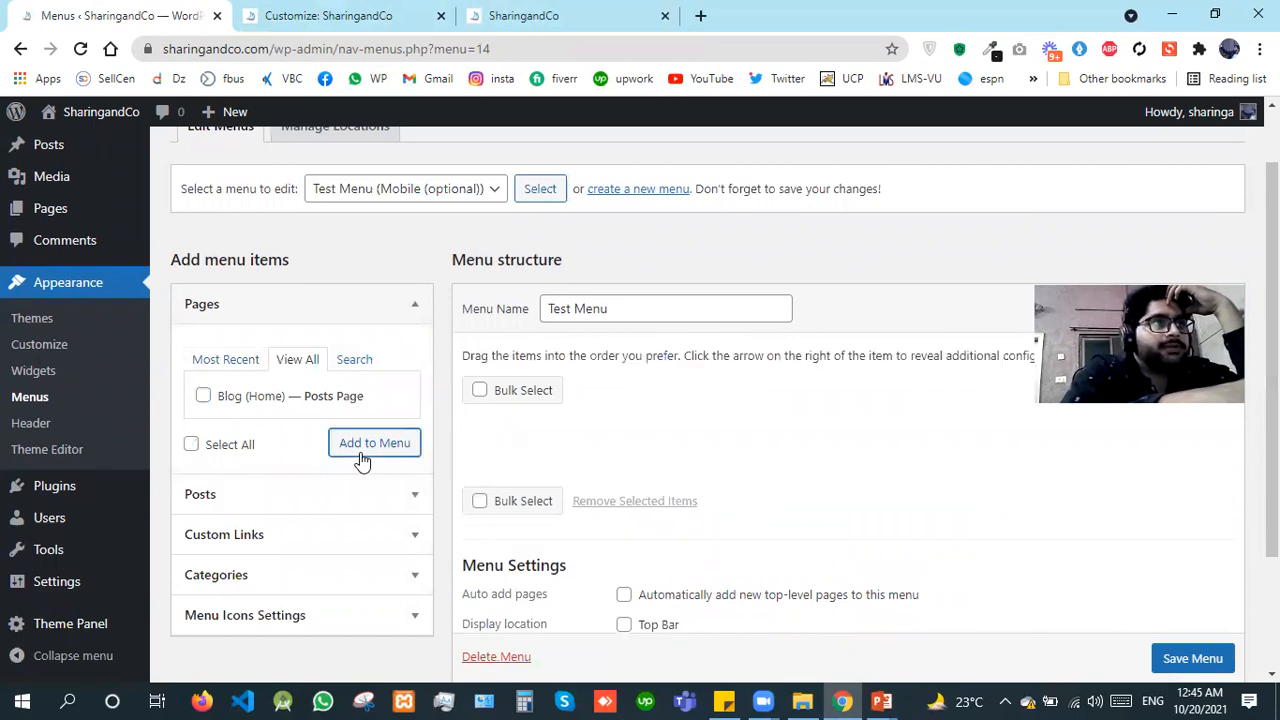
click(1192, 658)
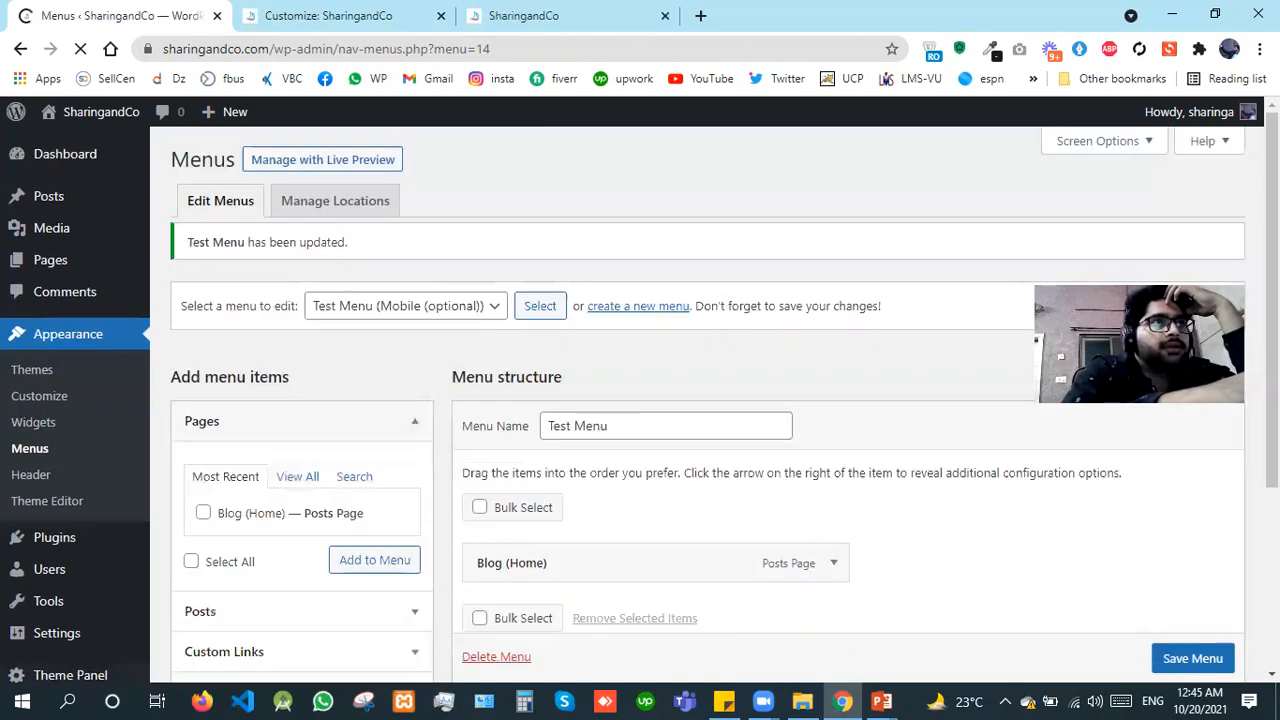
Step: Reload the Customizer and switch to the live SharingandCo home page
click(380, 12)
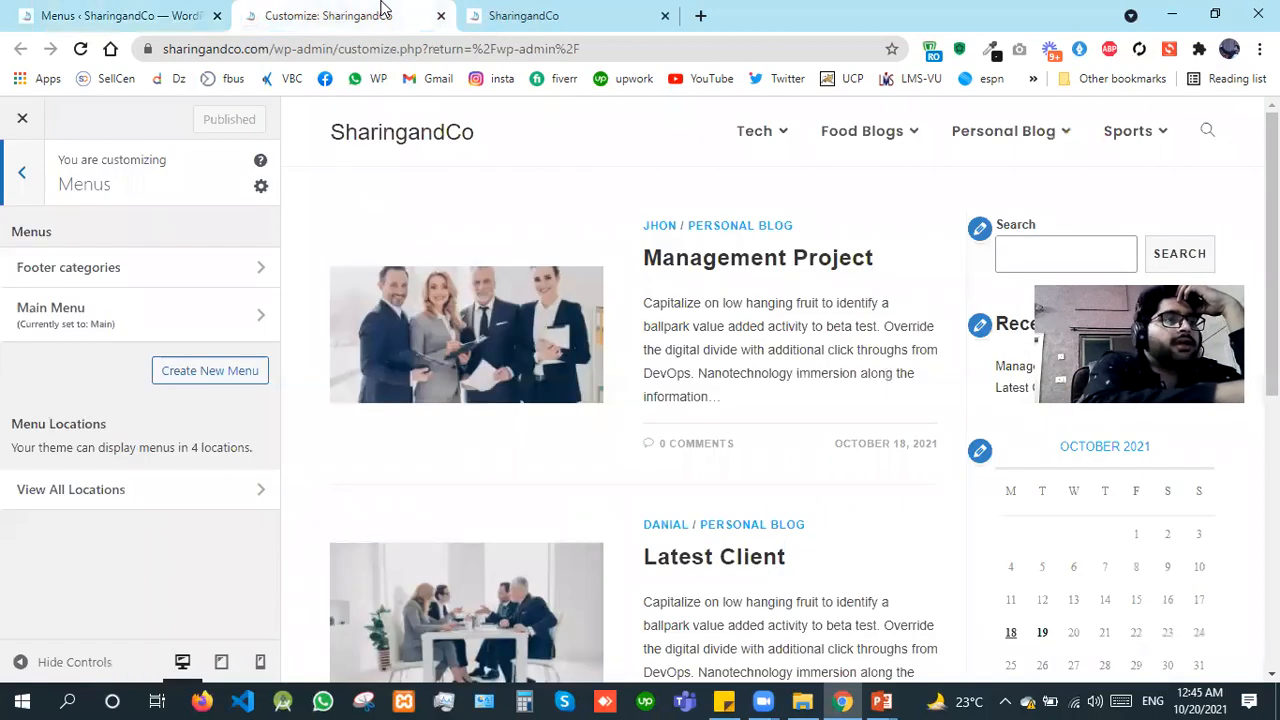
key(F5)
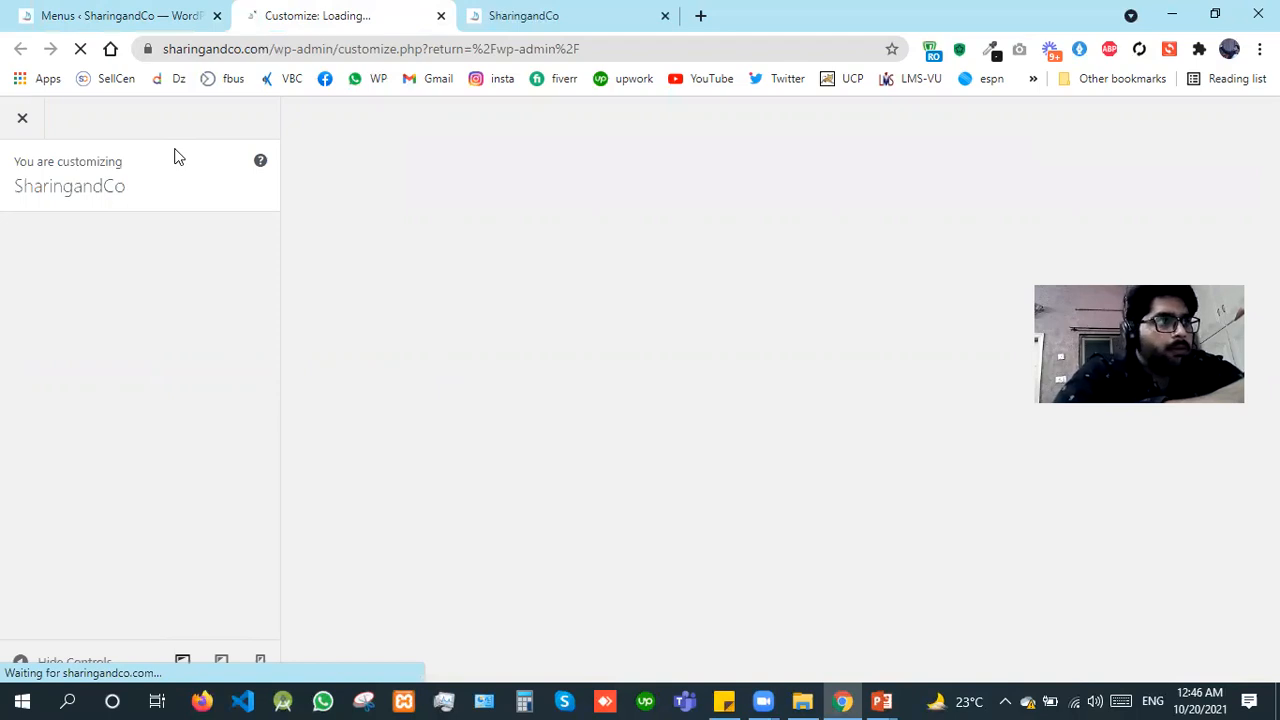
click(527, 12)
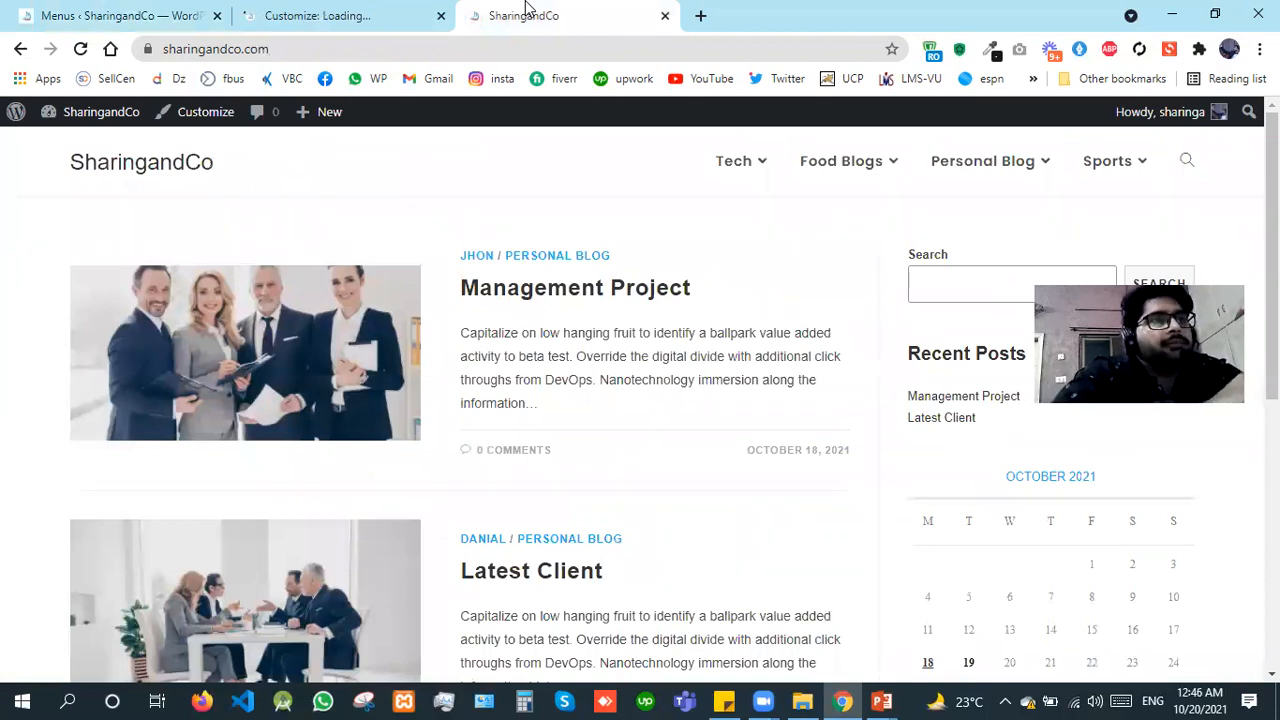
Step: Preview the SharingandCo home page in the browser's device emulation with iPhone X dimensions
key(F12)
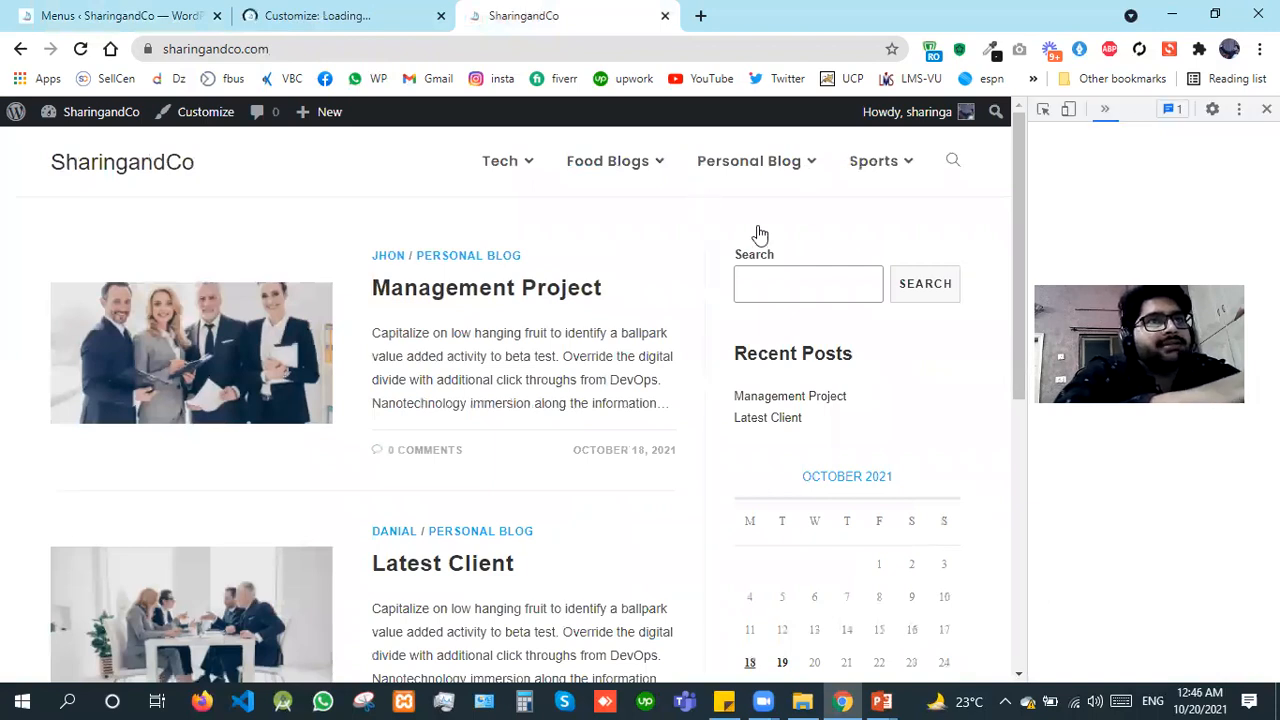
right_click(675, 238)
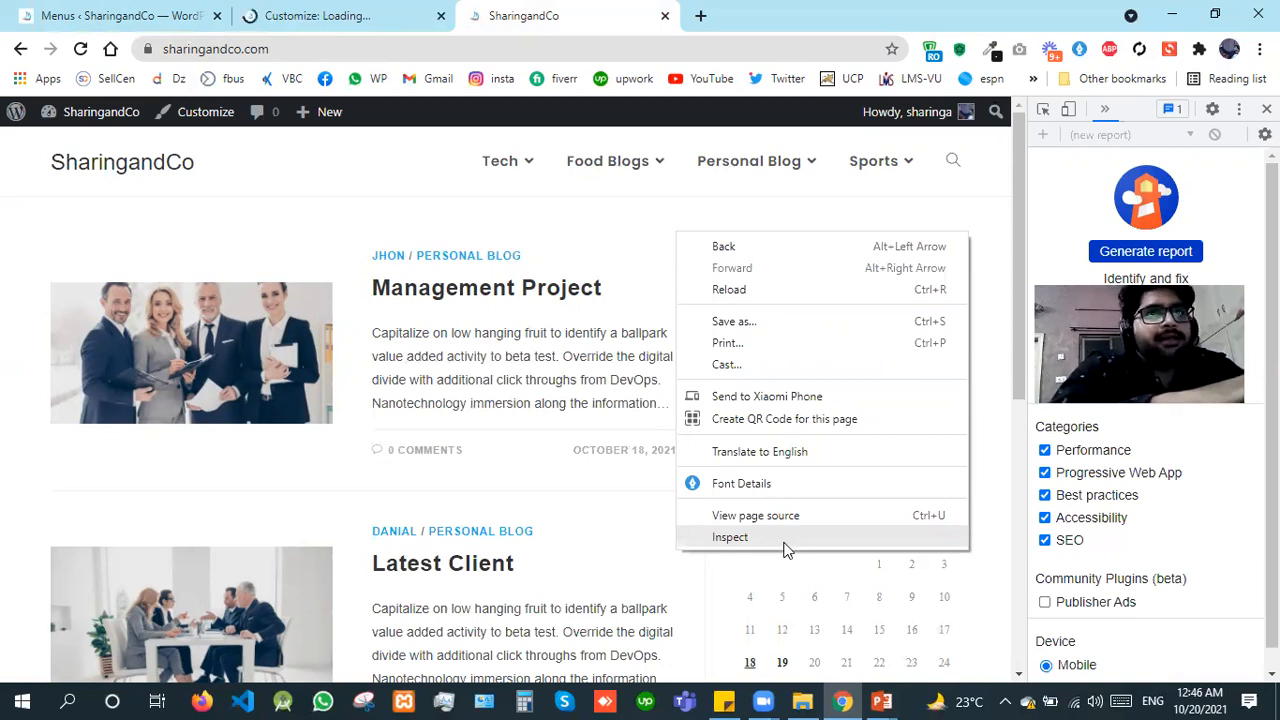
click(1069, 111)
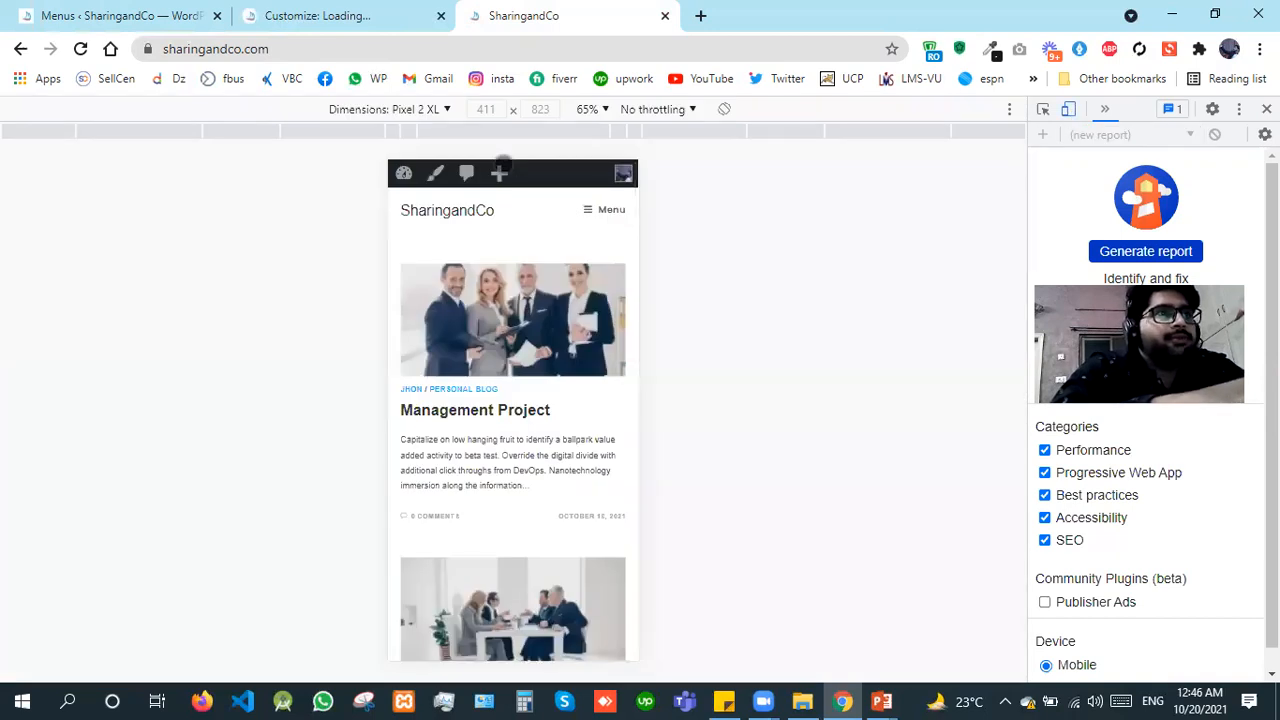
click(415, 110)
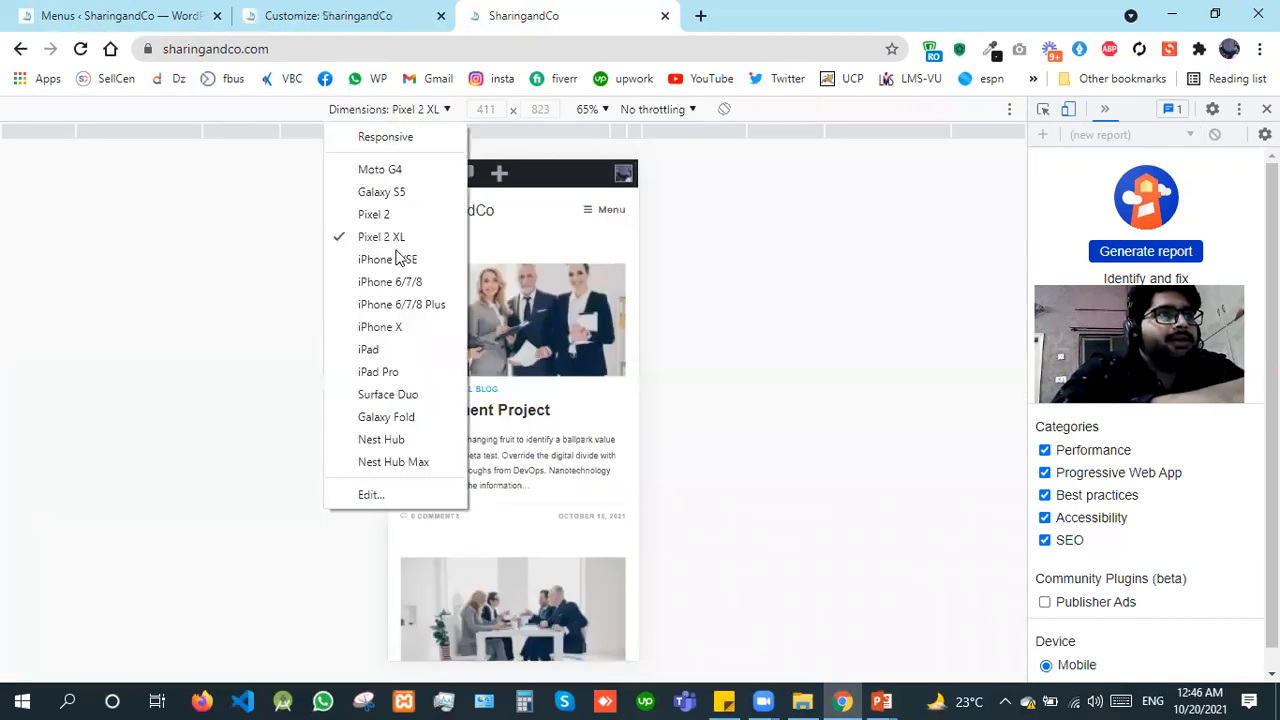
click(380, 327)
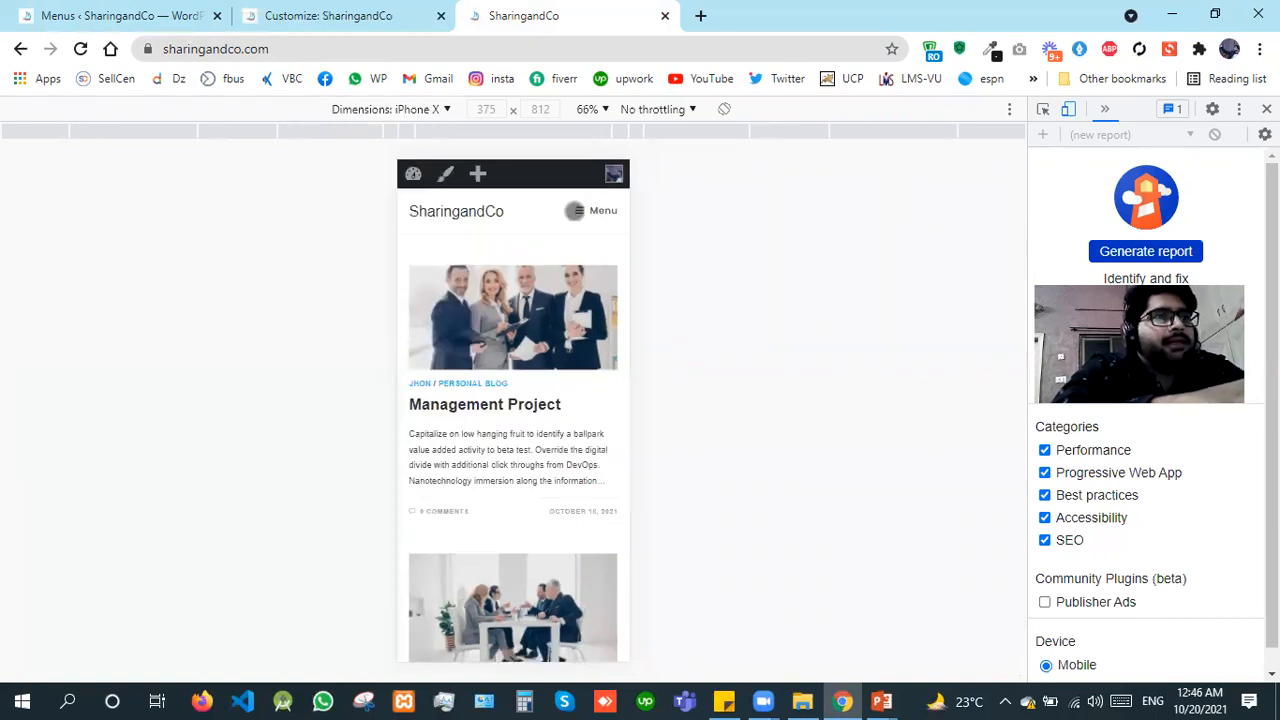
Step: Examine the SharingandCo home page and its expandable mobile menu in the iPhone X preview
click(576, 210)
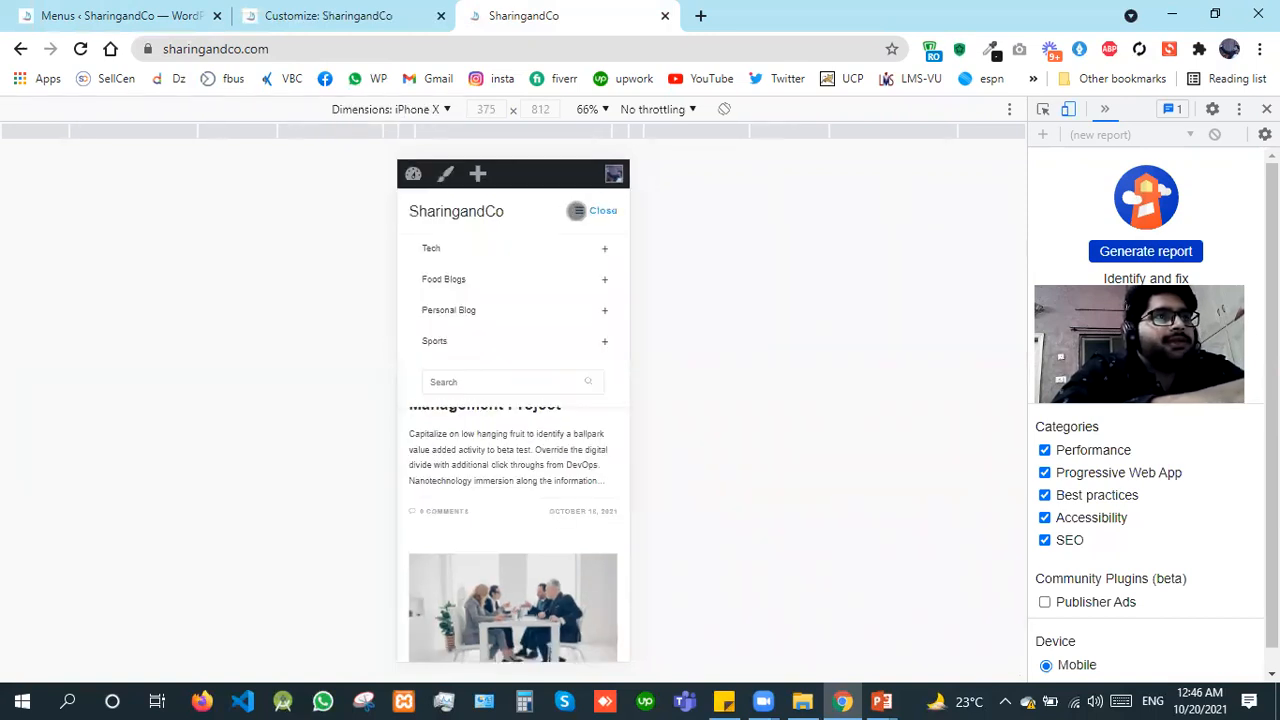
click(576, 210)
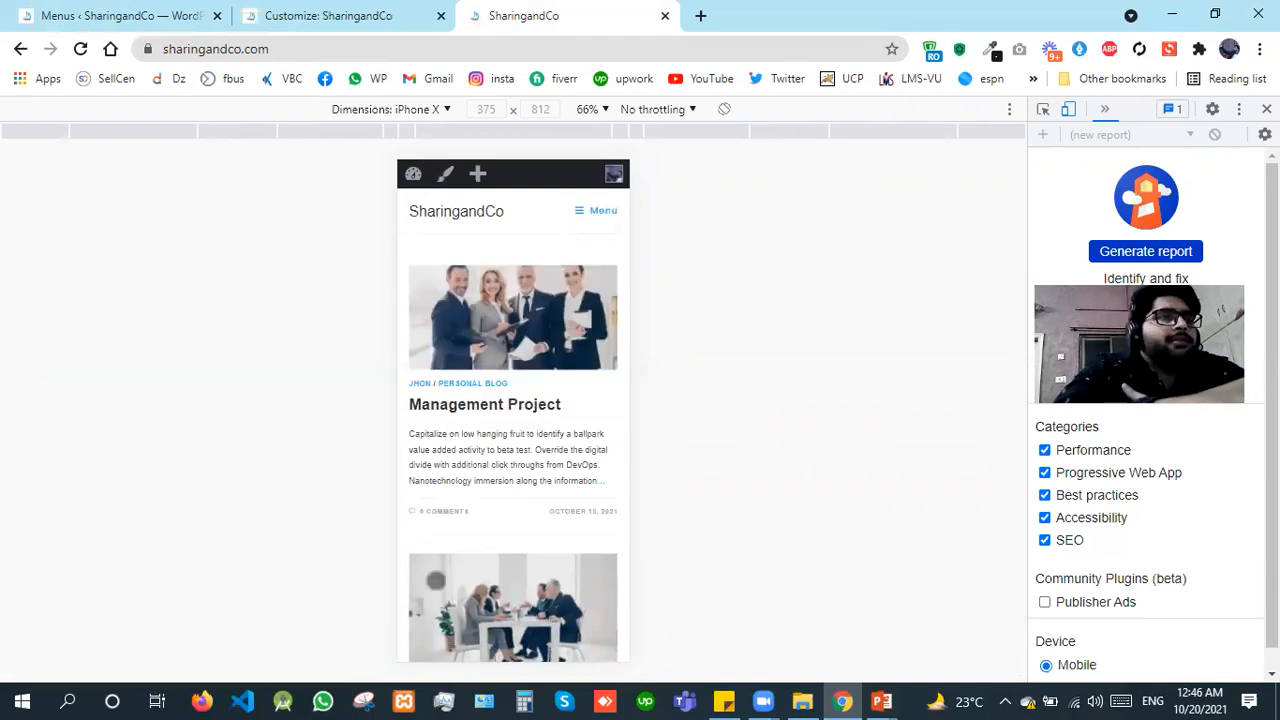
scroll(513, 420, down, 5)
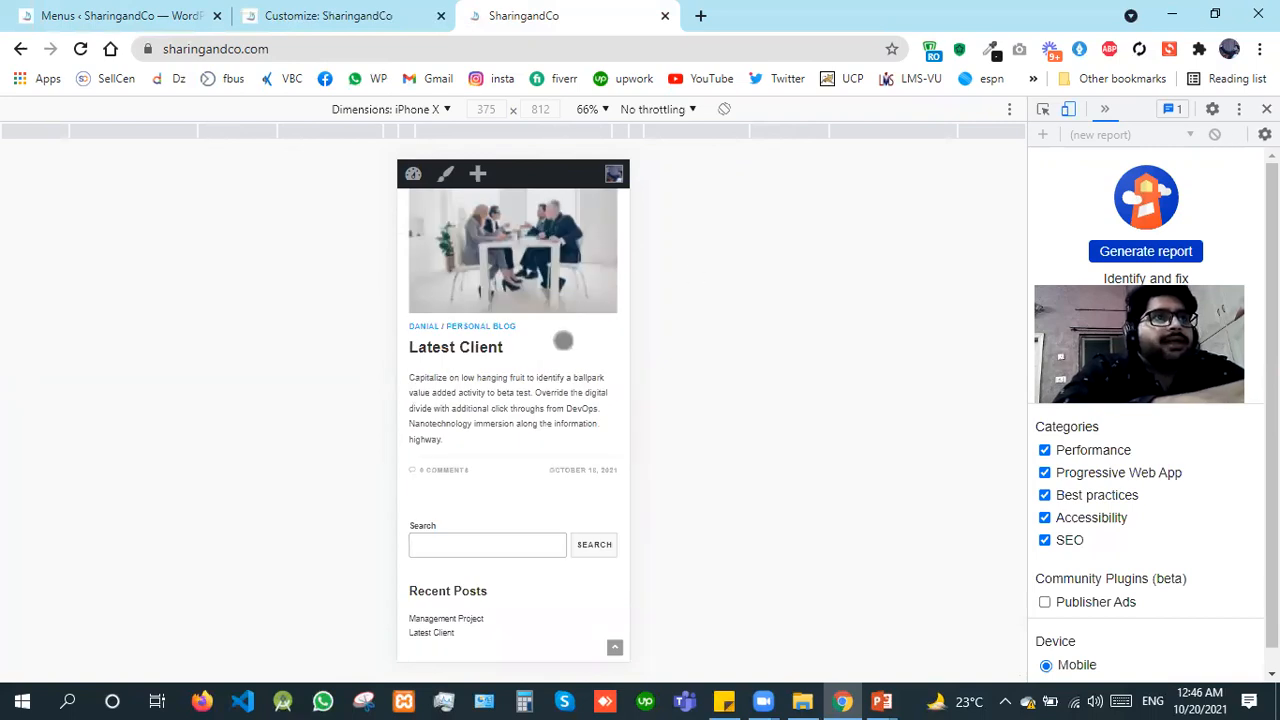
scroll(571, 397, up, 2)
scroll(597, 534, down, 2)
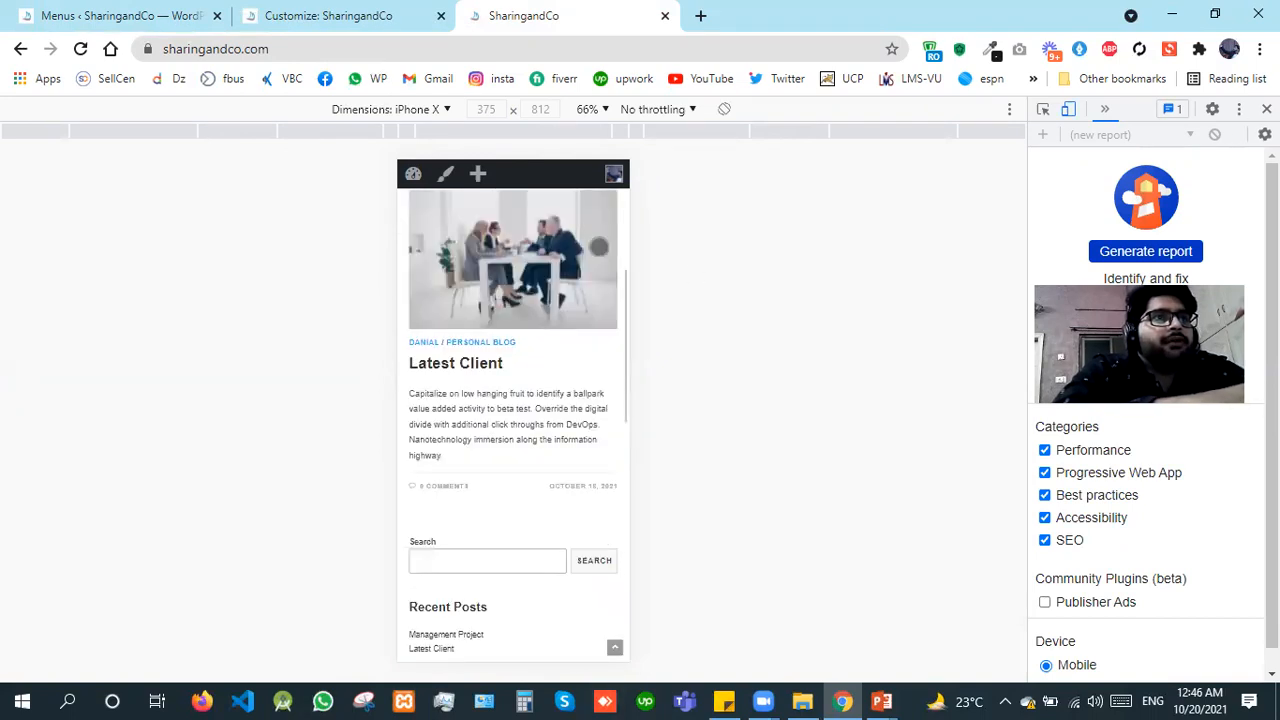
scroll(591, 221, up, 6)
click(591, 218)
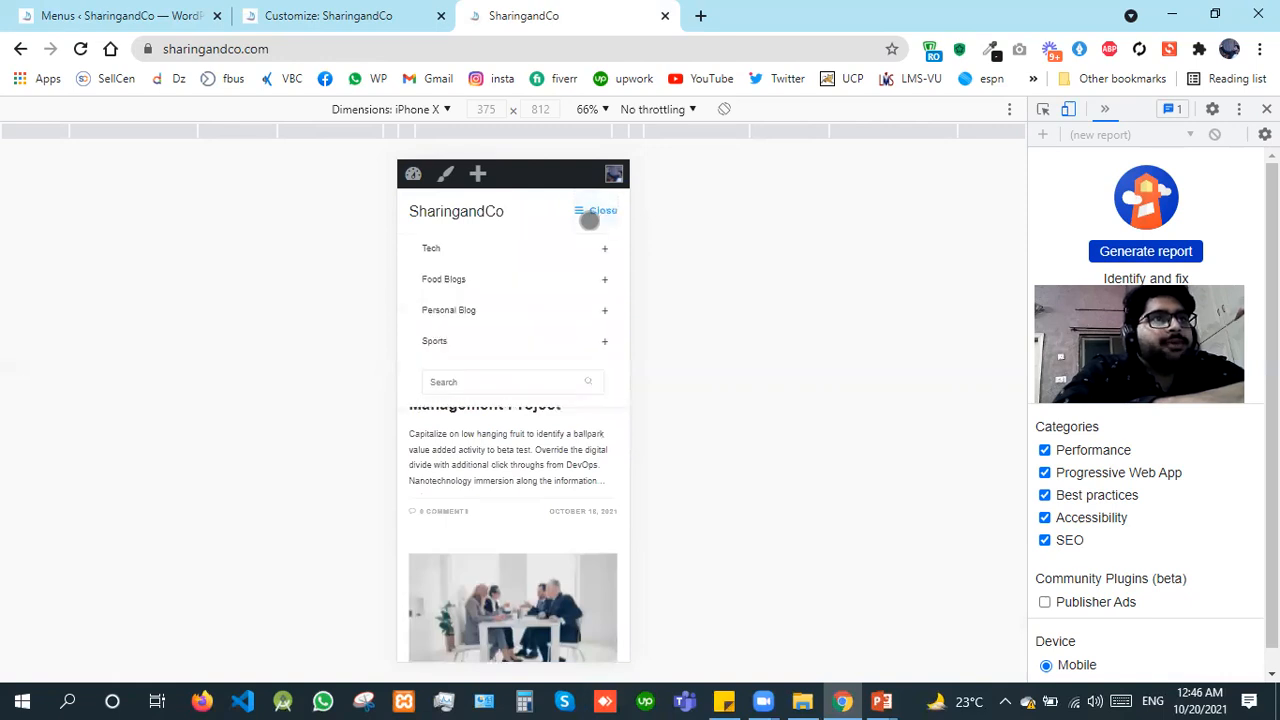
click(589, 218)
click(589, 218)
click(589, 218)
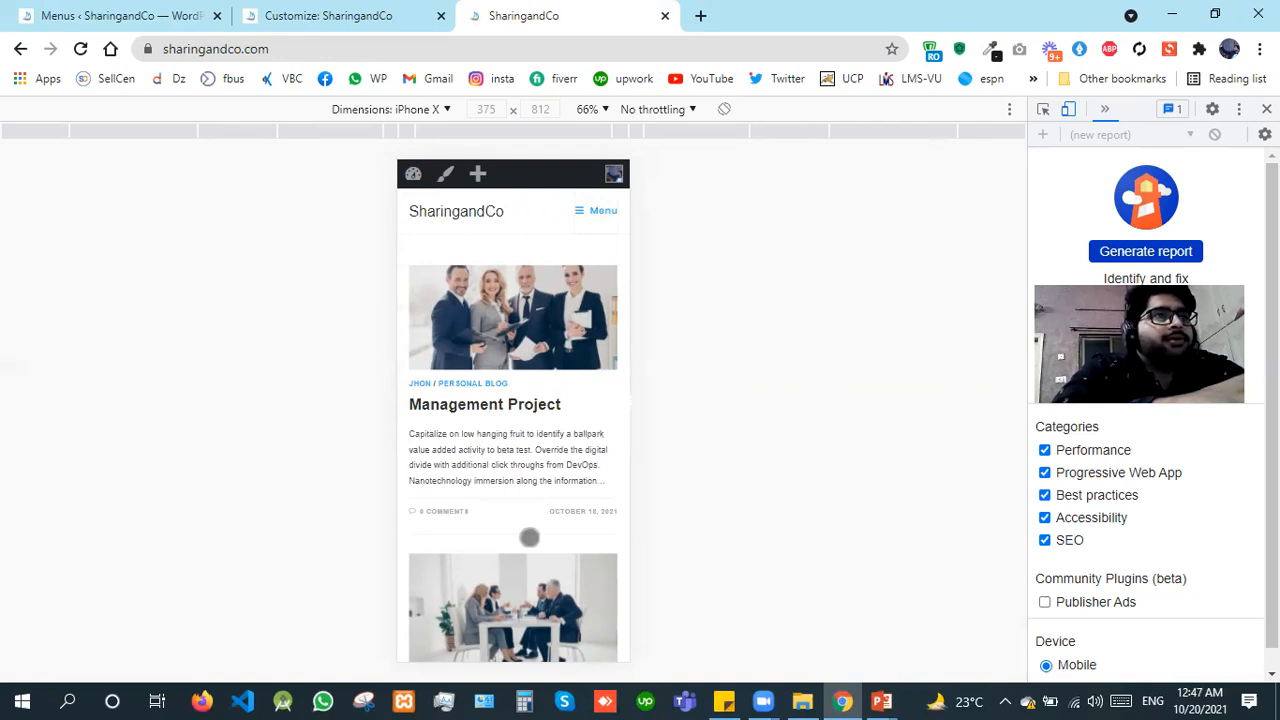
drag(529, 508, 560, 520)
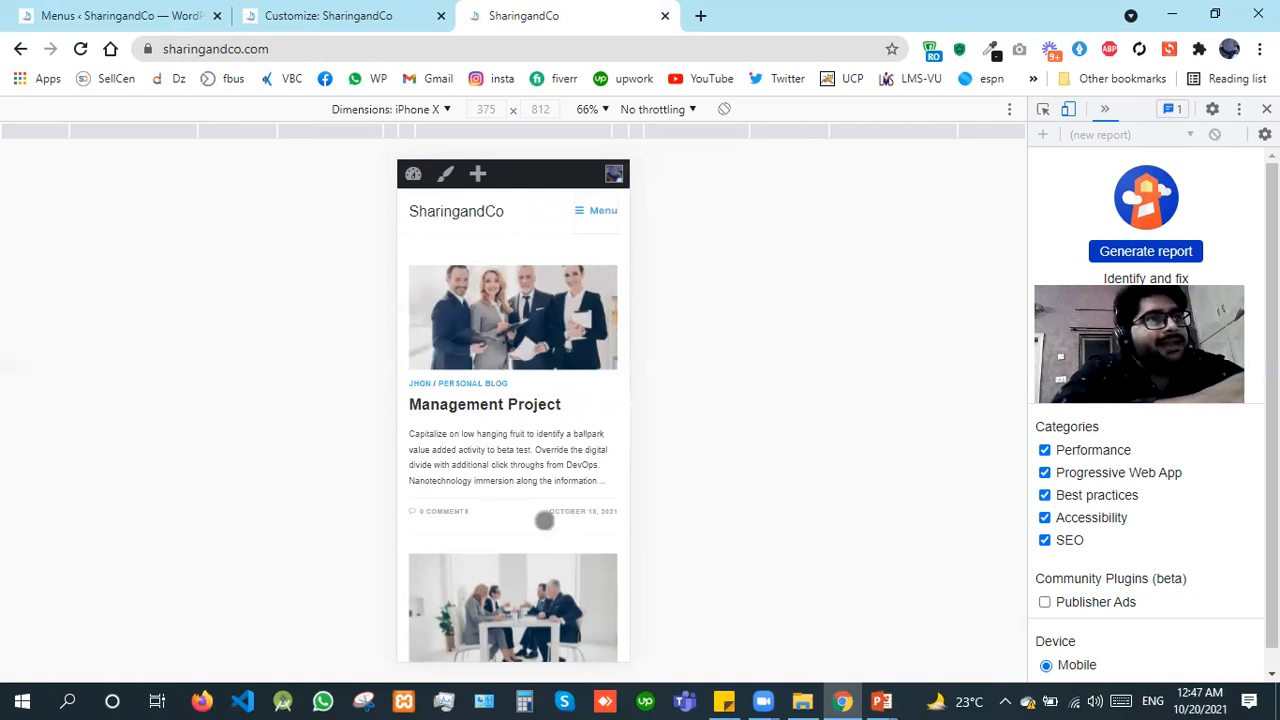
Step: Preview the home page with Pixel 2 XL dimensions and with iPad Pro dimensions
click(415, 112)
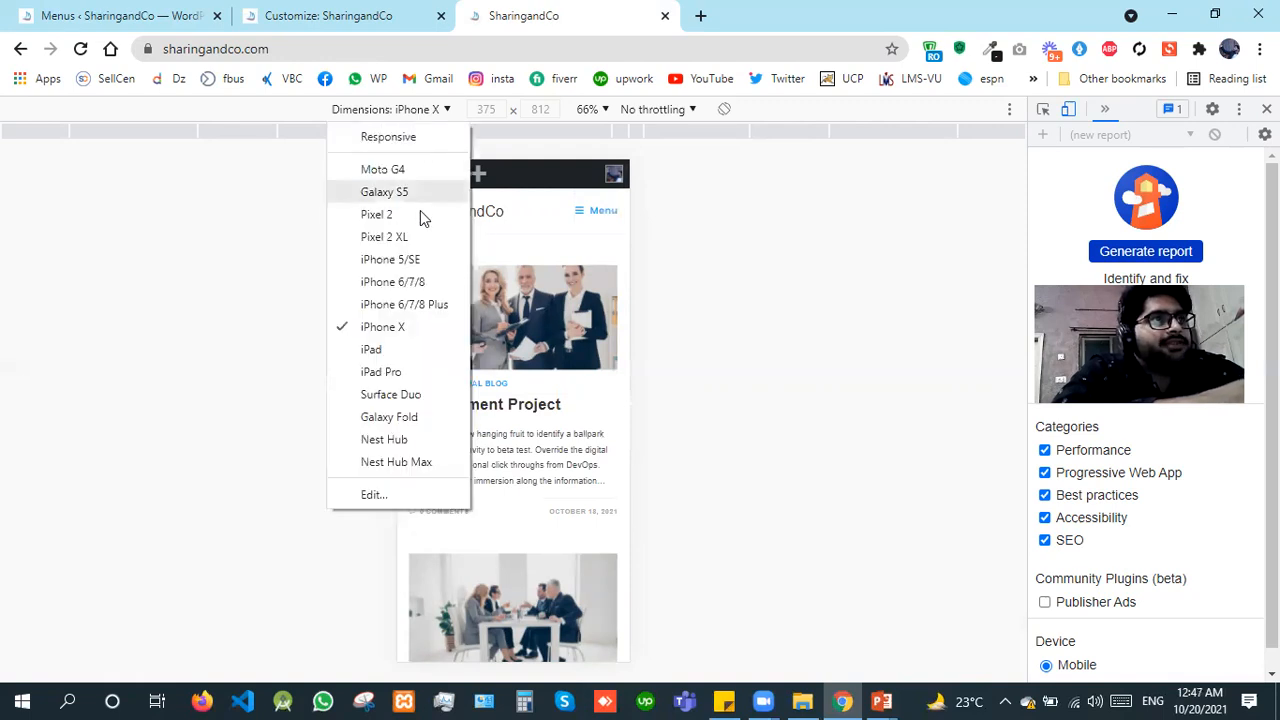
click(405, 237)
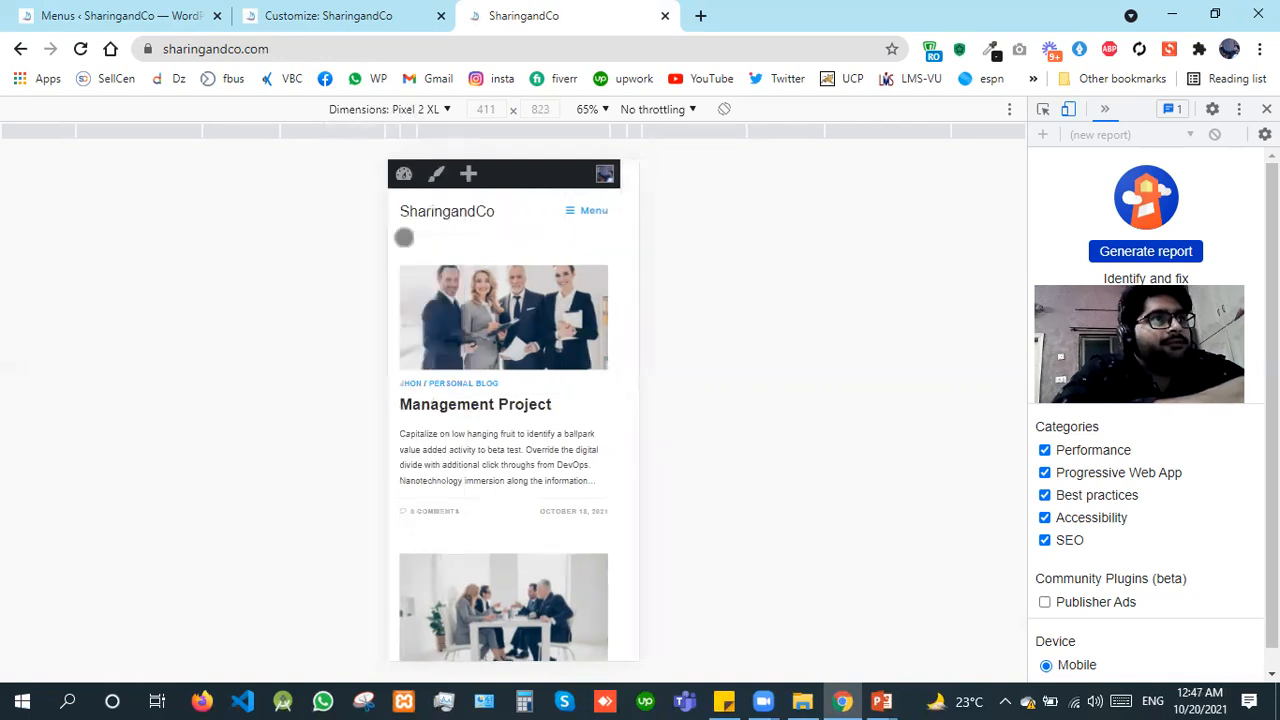
click(405, 110)
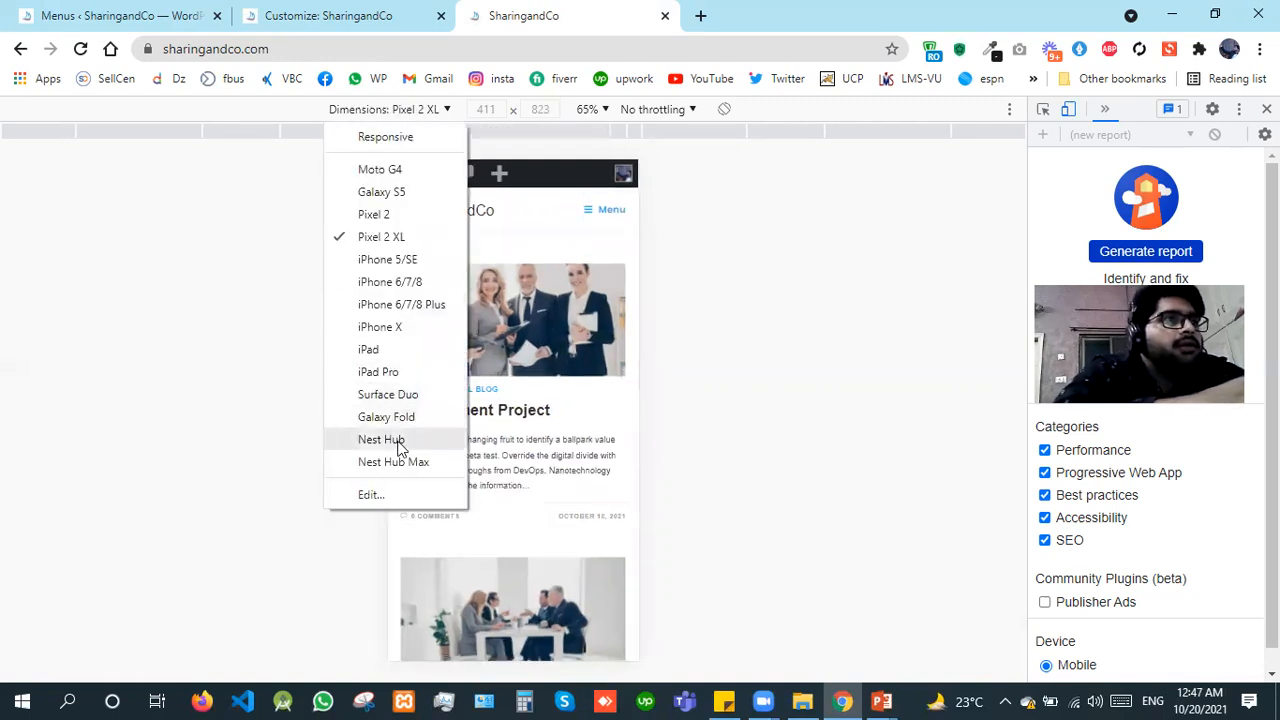
click(401, 373)
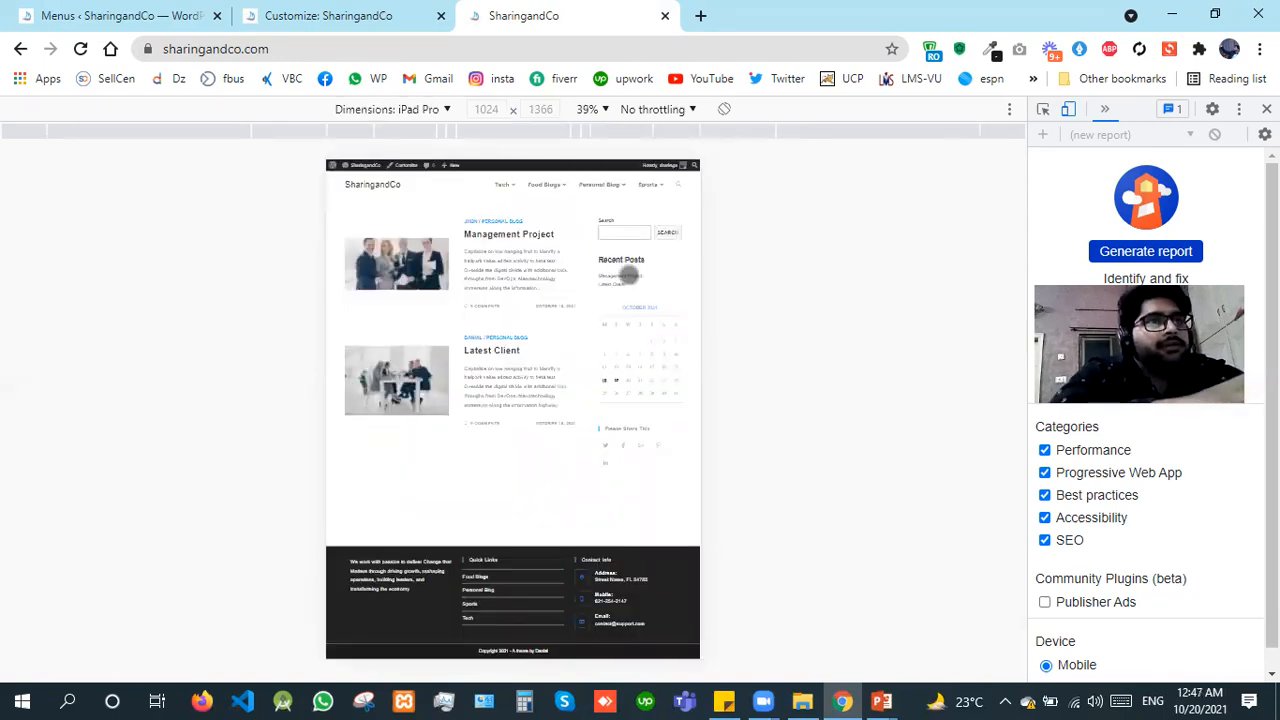
Step: Turn off device emulation, close the developer tools and return to the Customizer
click(1069, 109)
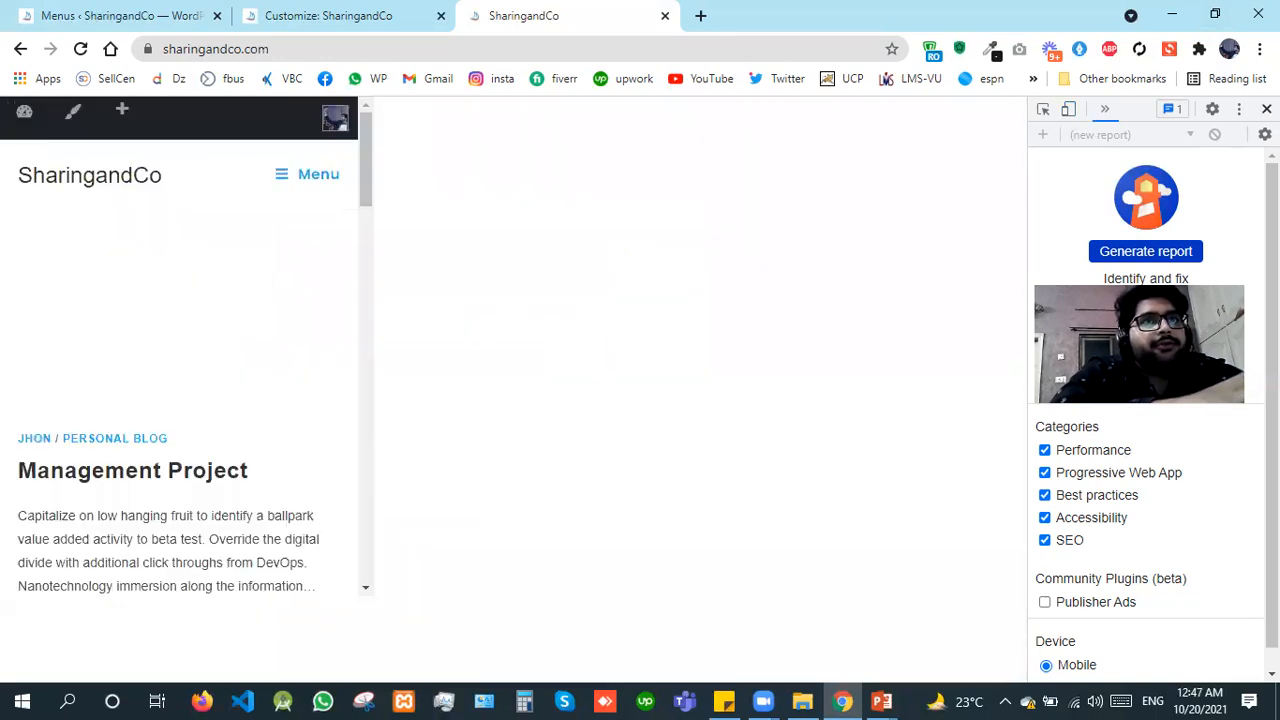
click(1266, 109)
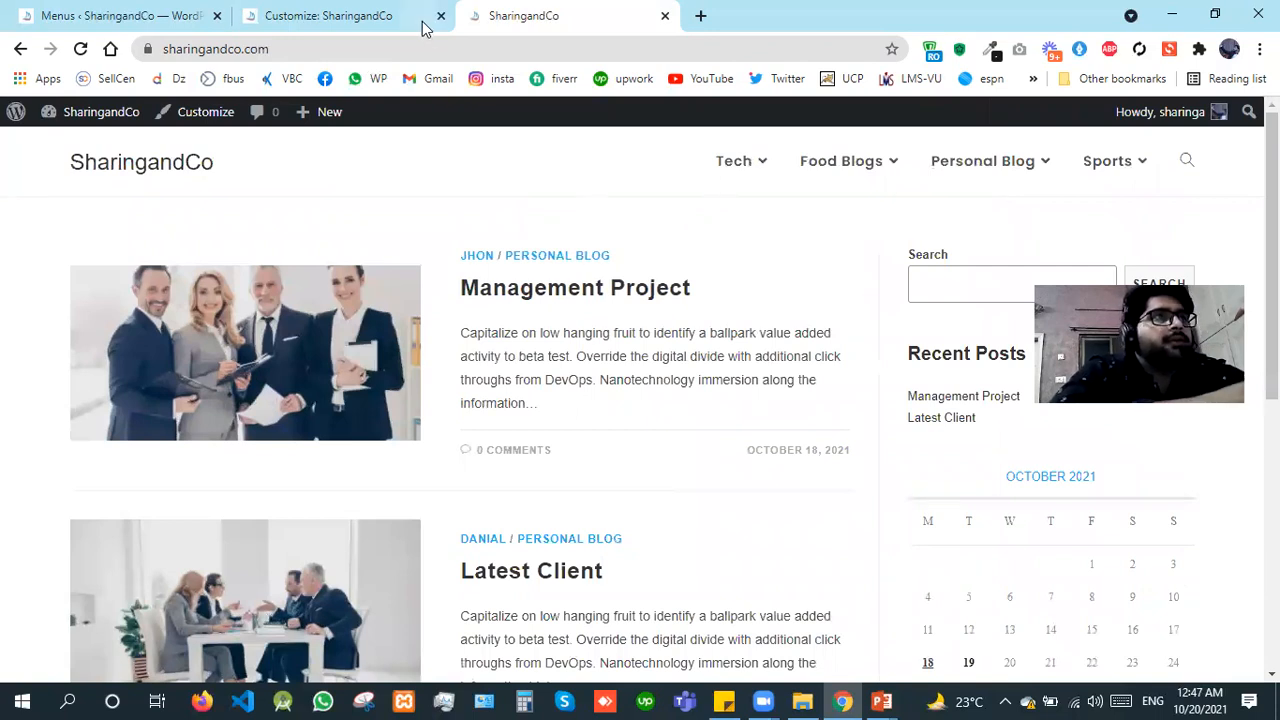
click(368, 12)
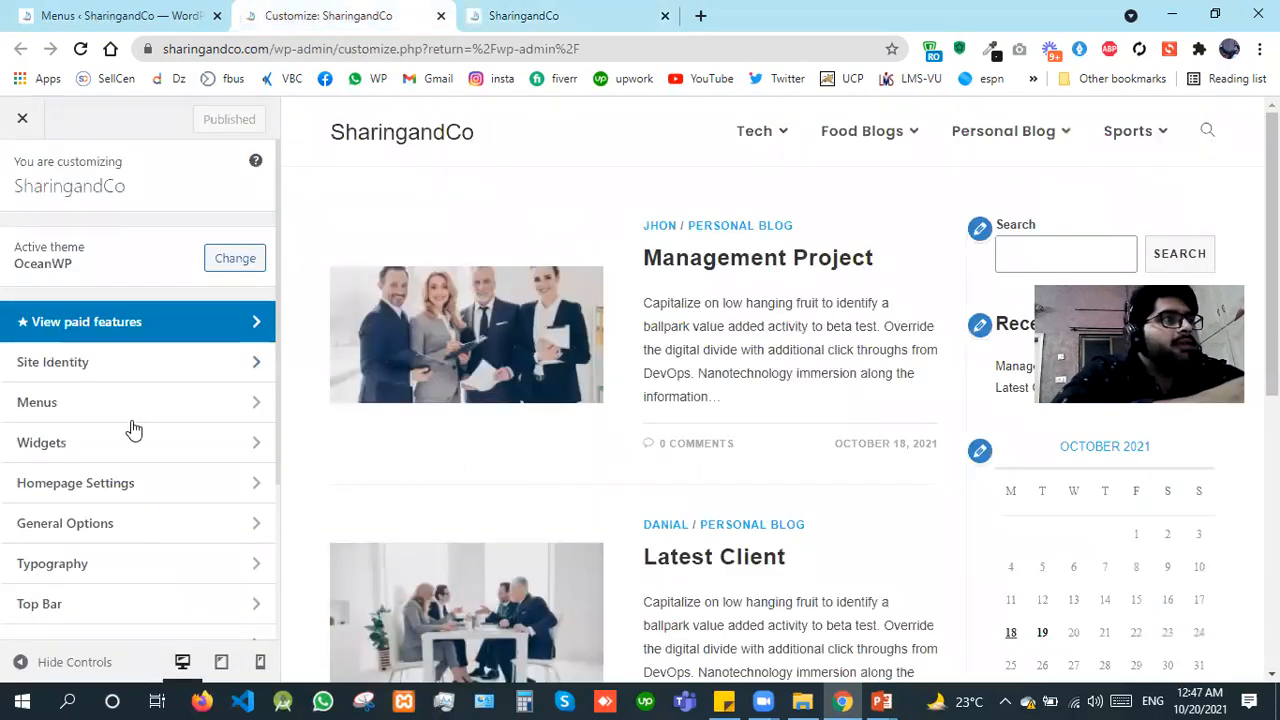
Step: Assign Main Menu to the Top Bar menu location and publish the change
click(128, 417)
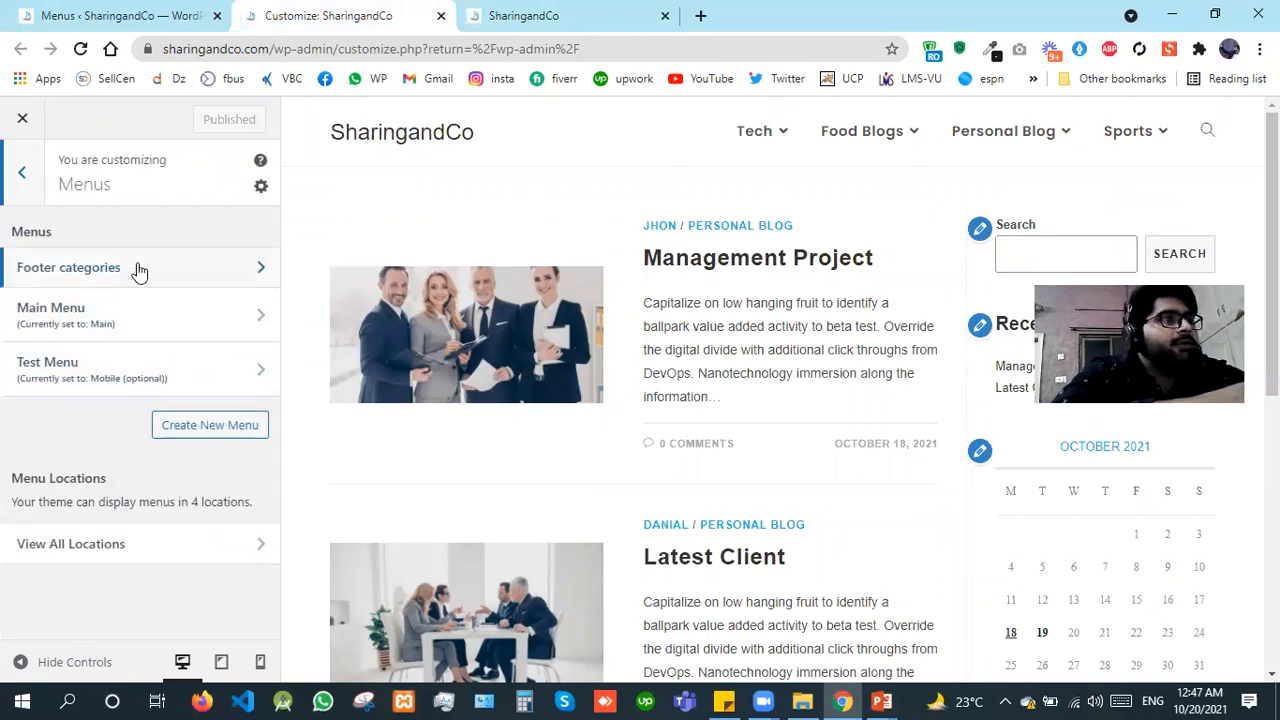
click(127, 552)
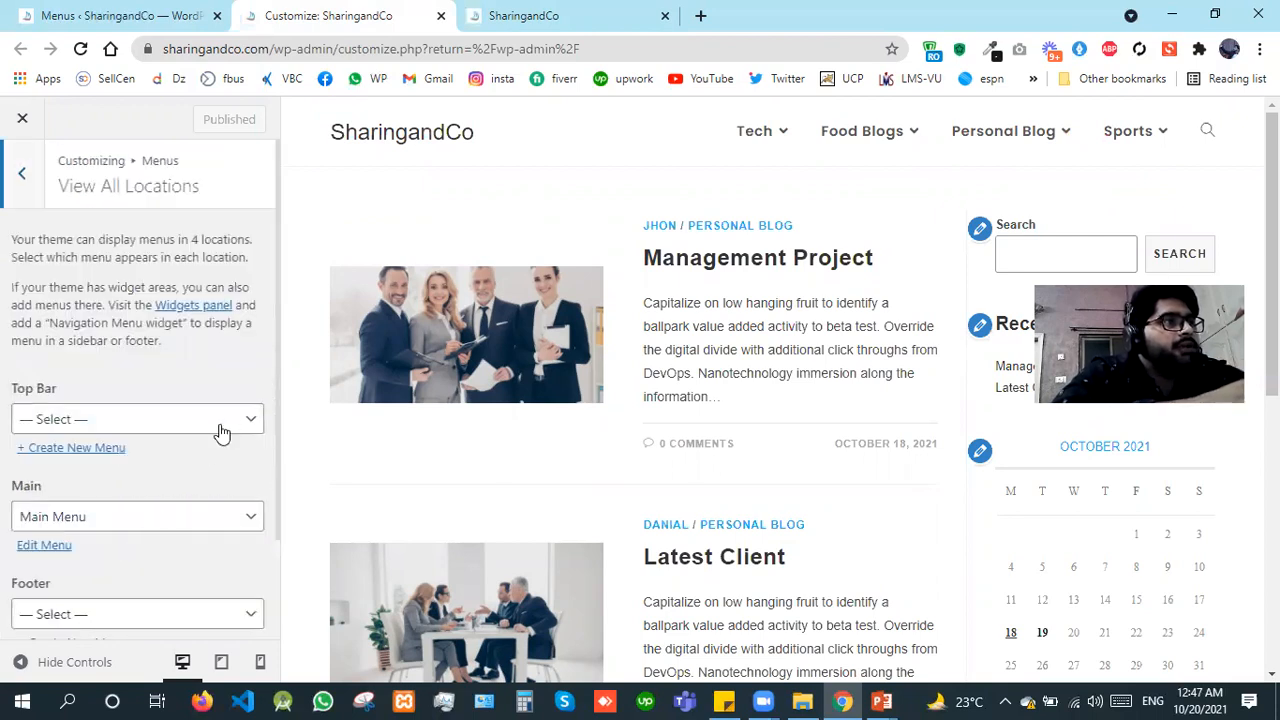
click(229, 419)
click(231, 419)
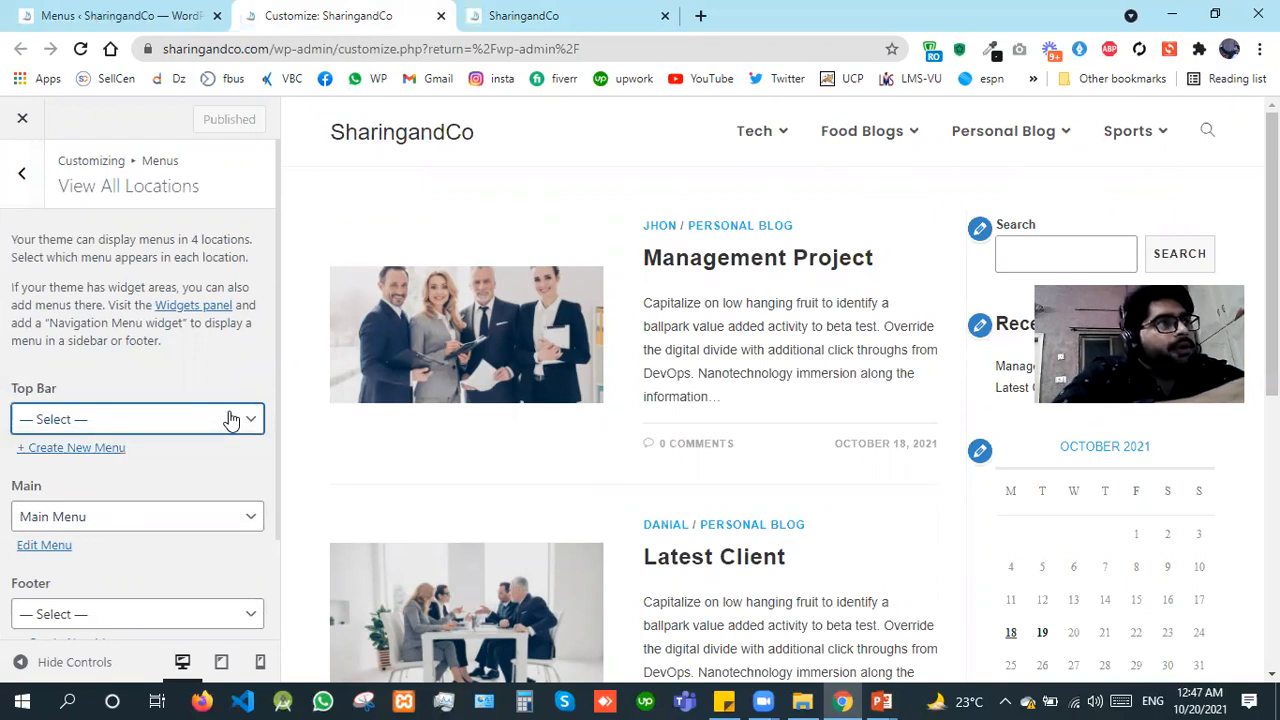
click(231, 419)
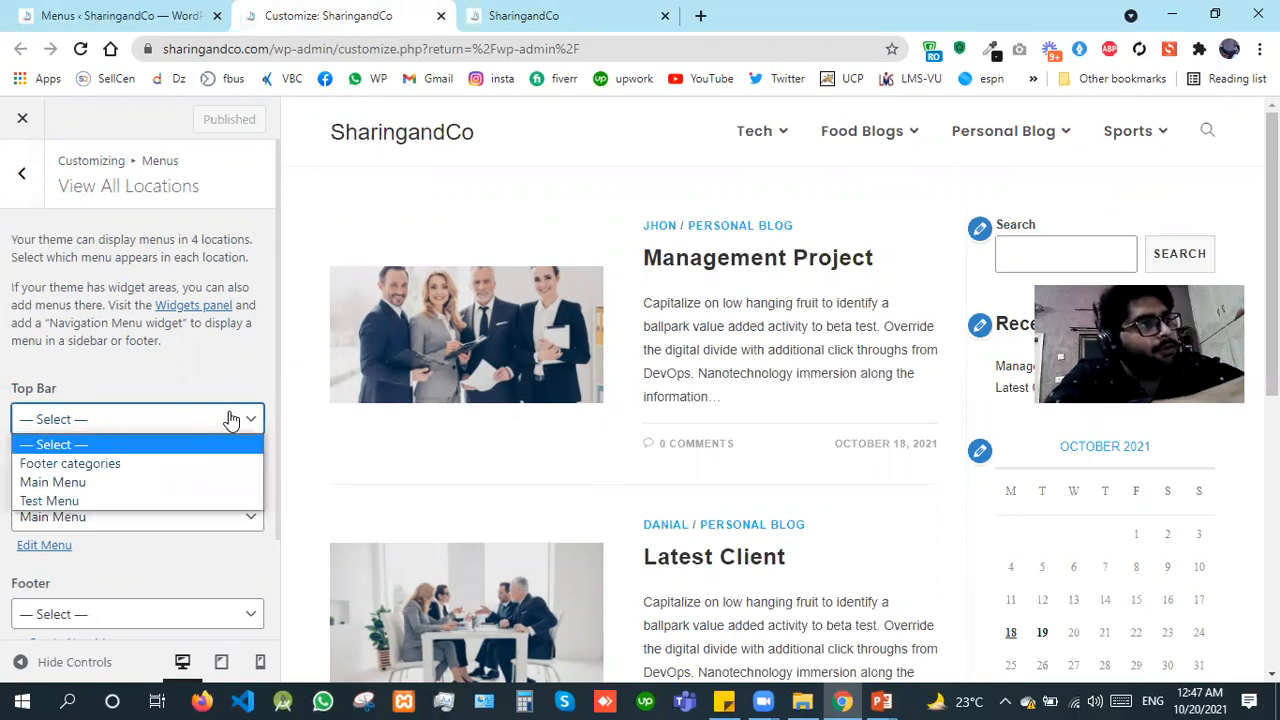
click(120, 484)
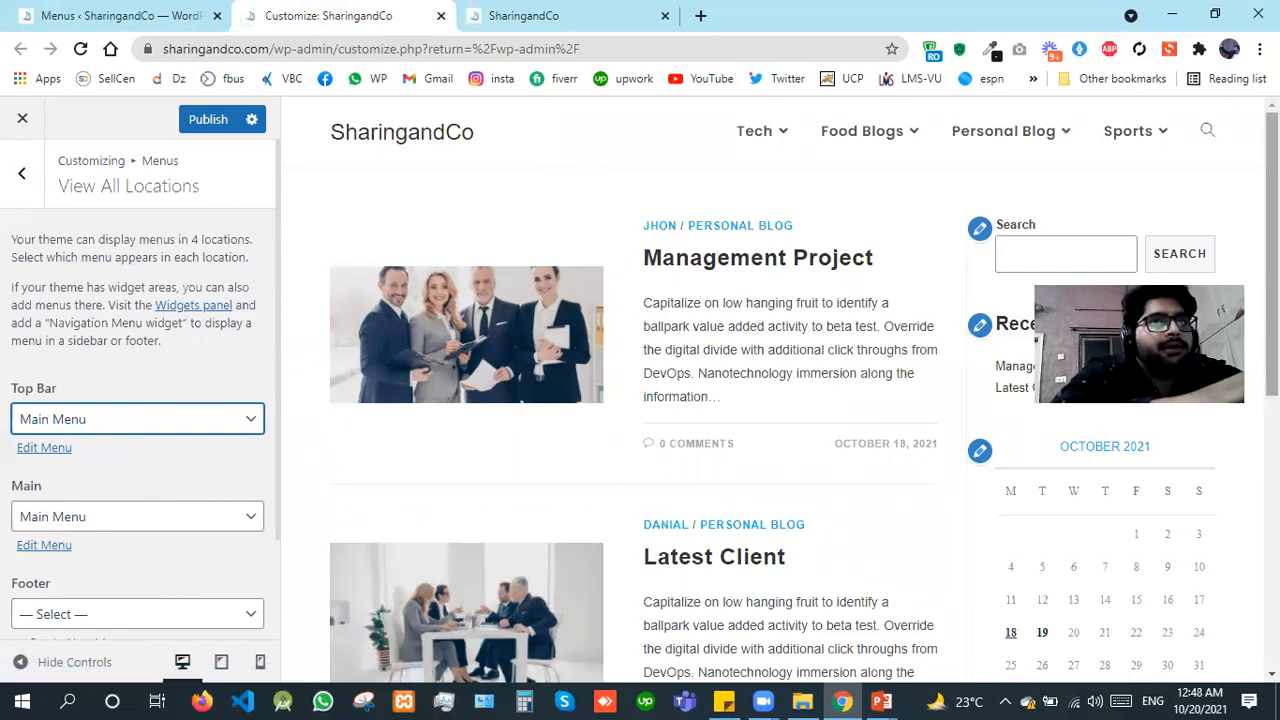
scroll(780, 400, down, 6)
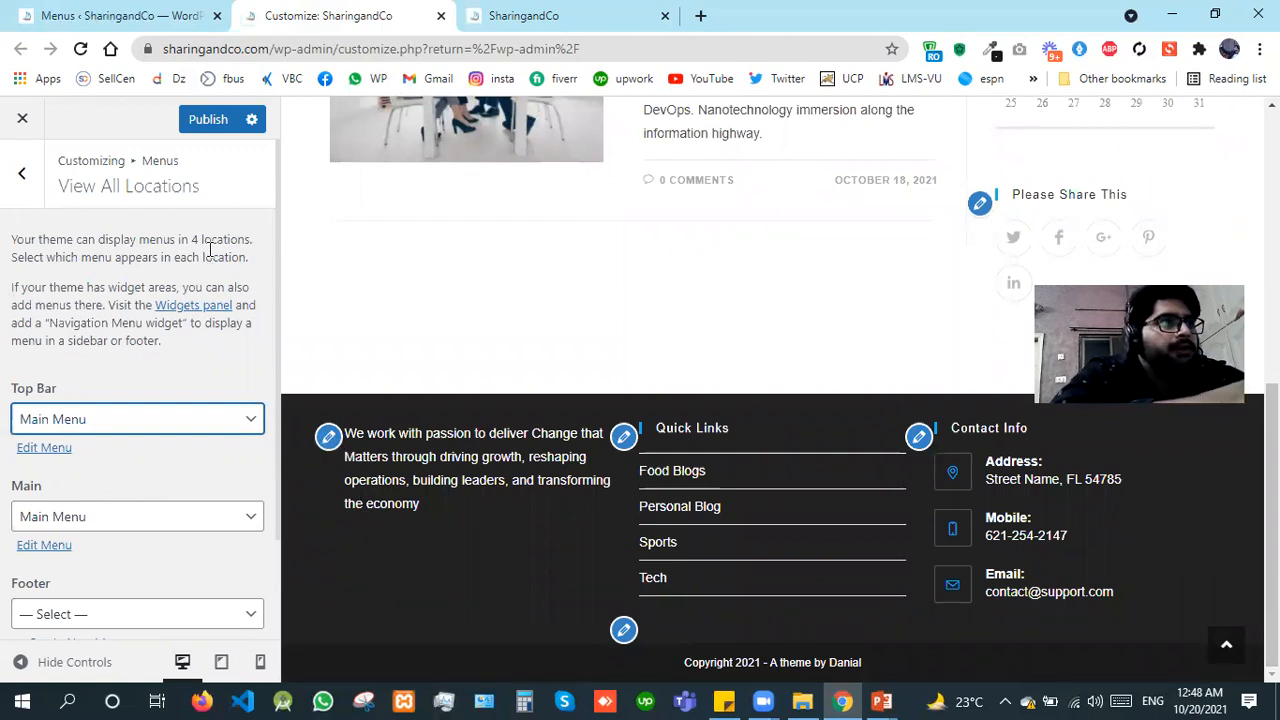
click(202, 122)
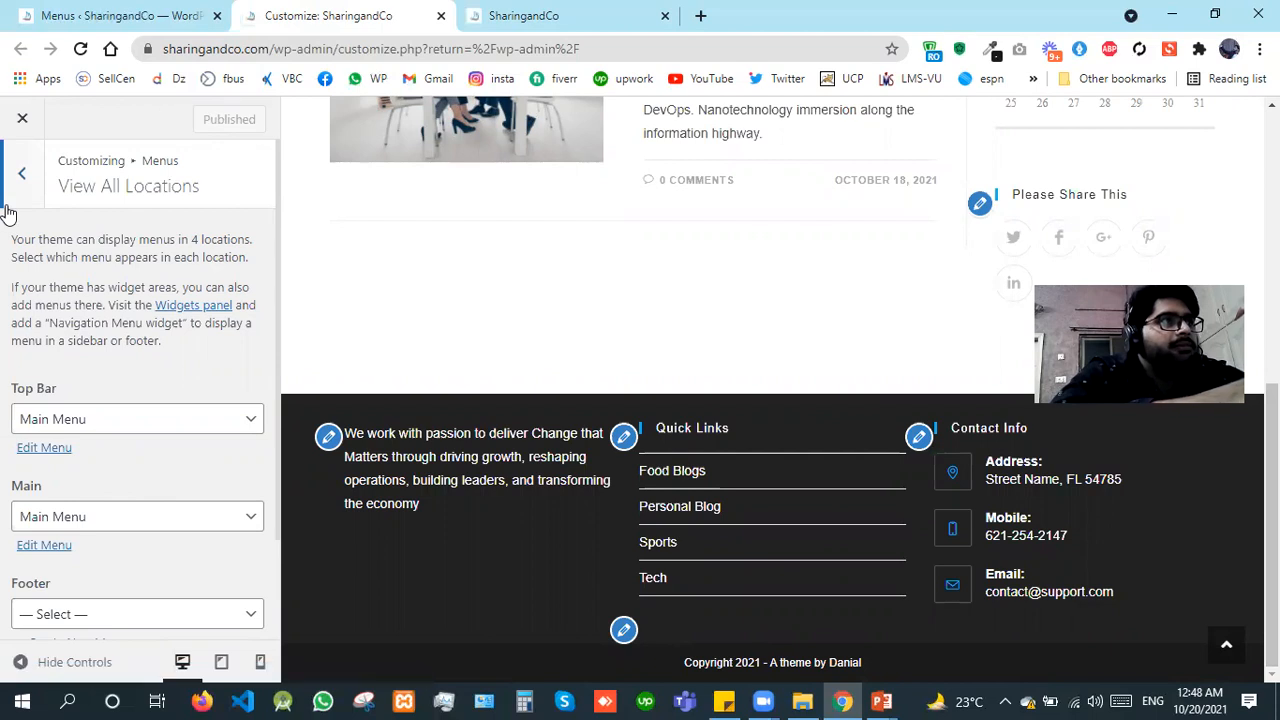
Step: Leave the menu settings, open the Default Sidebar widget area and dismiss the block widgets introduction
click(5, 208)
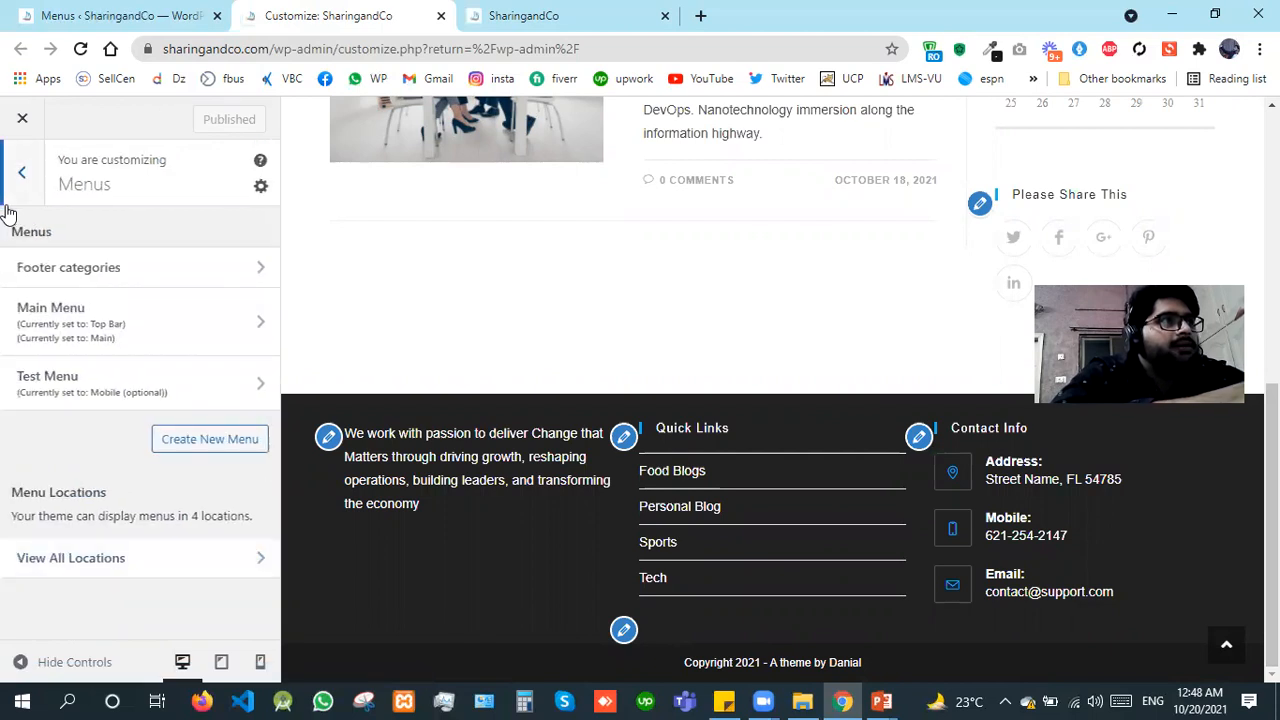
click(6, 204)
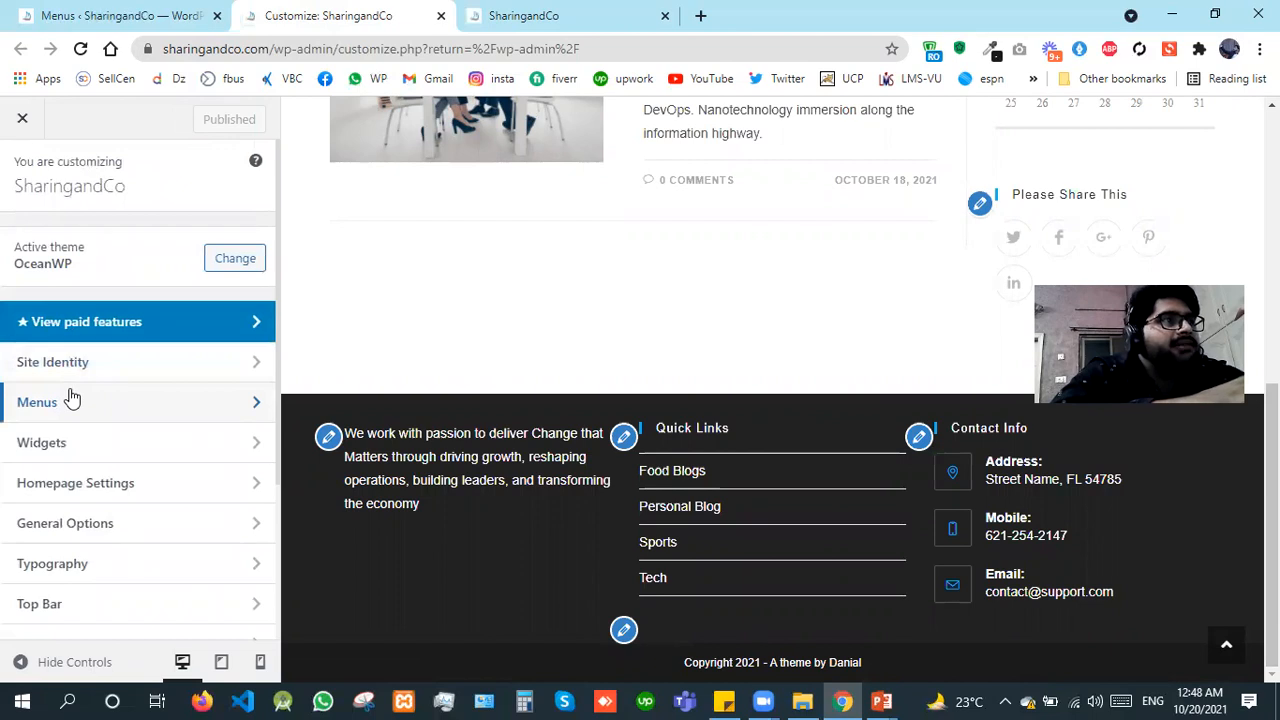
click(95, 445)
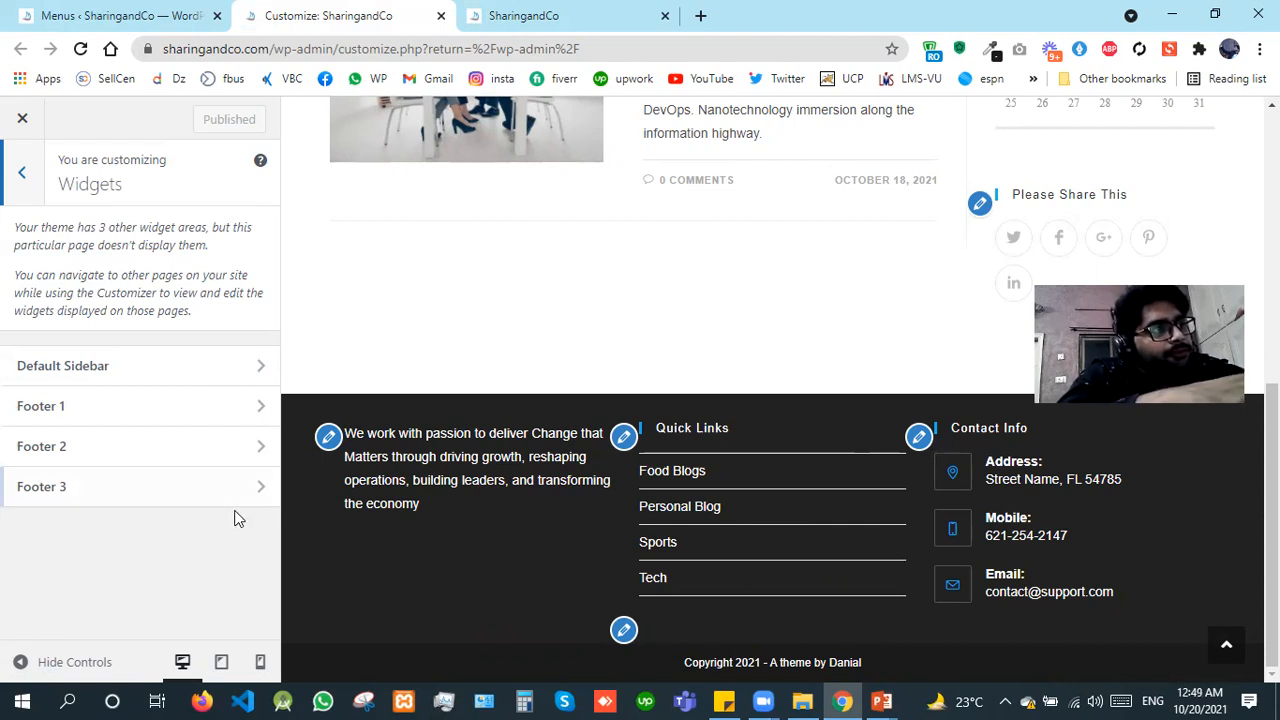
click(101, 368)
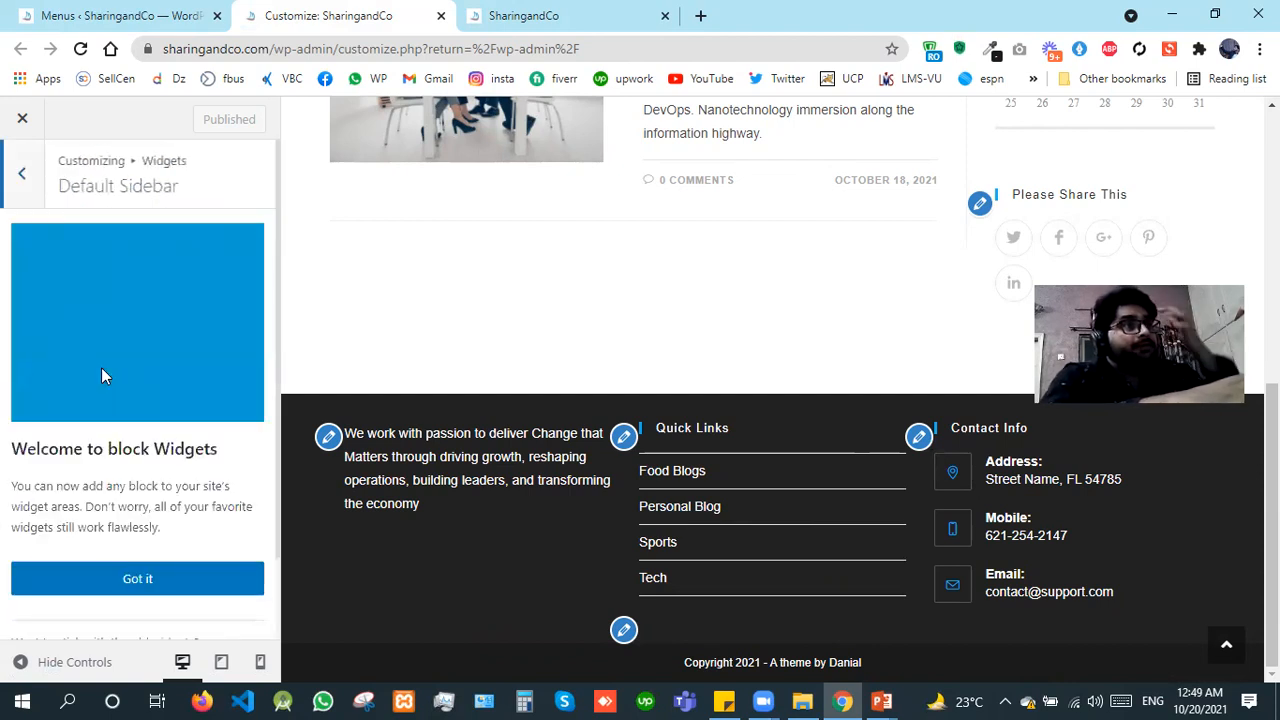
click(153, 592)
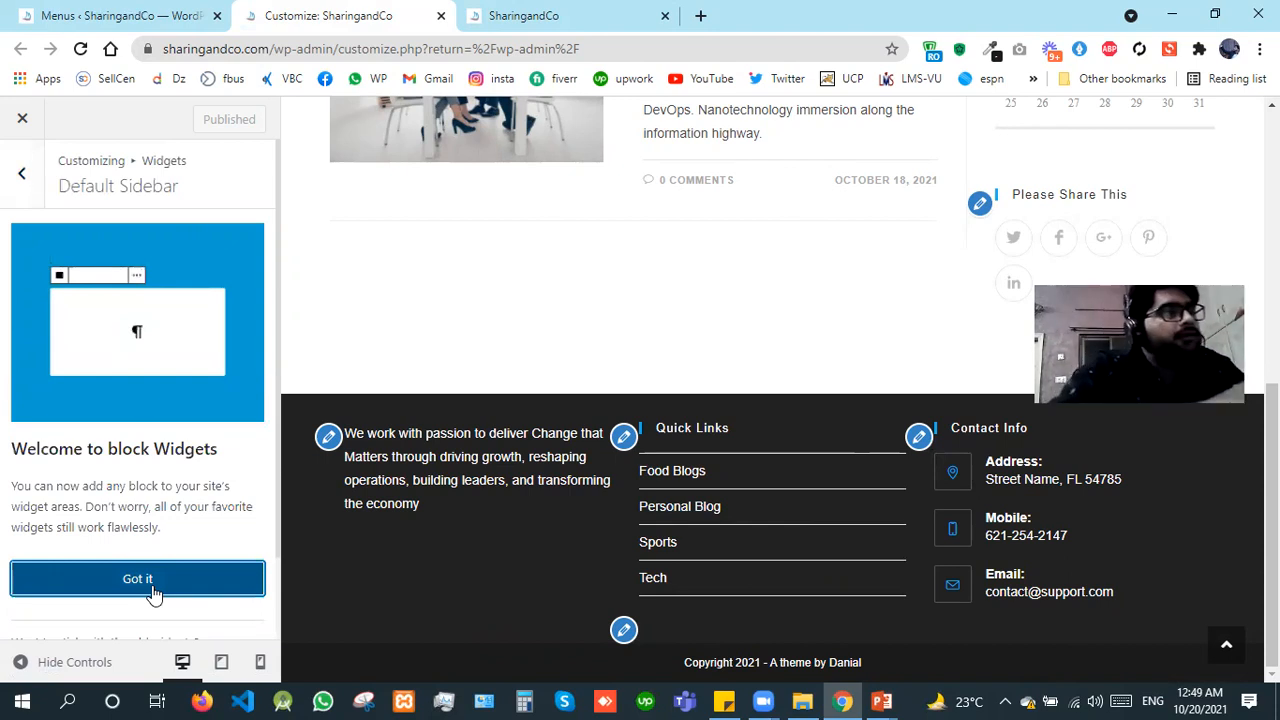
click(152, 592)
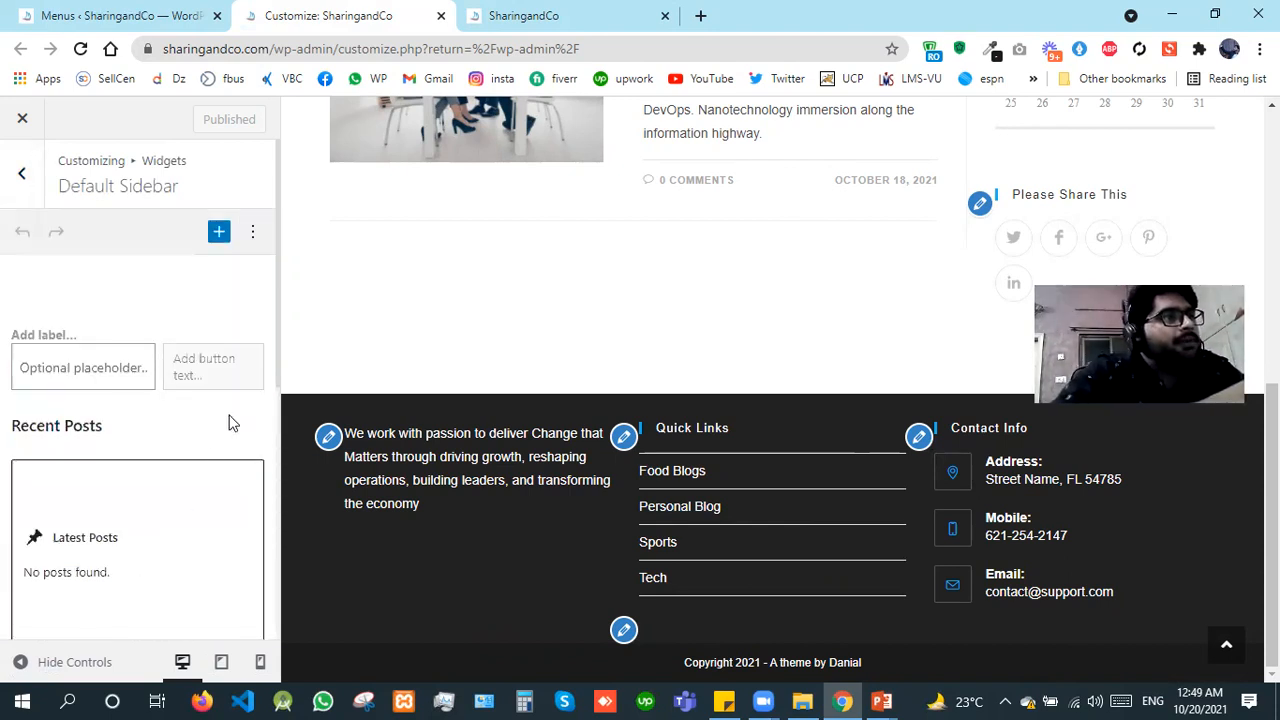
Step: Review the blocks in the Default Sidebar and compare them with the sidebar in the home page preview
scroll(276, 378, down, 1)
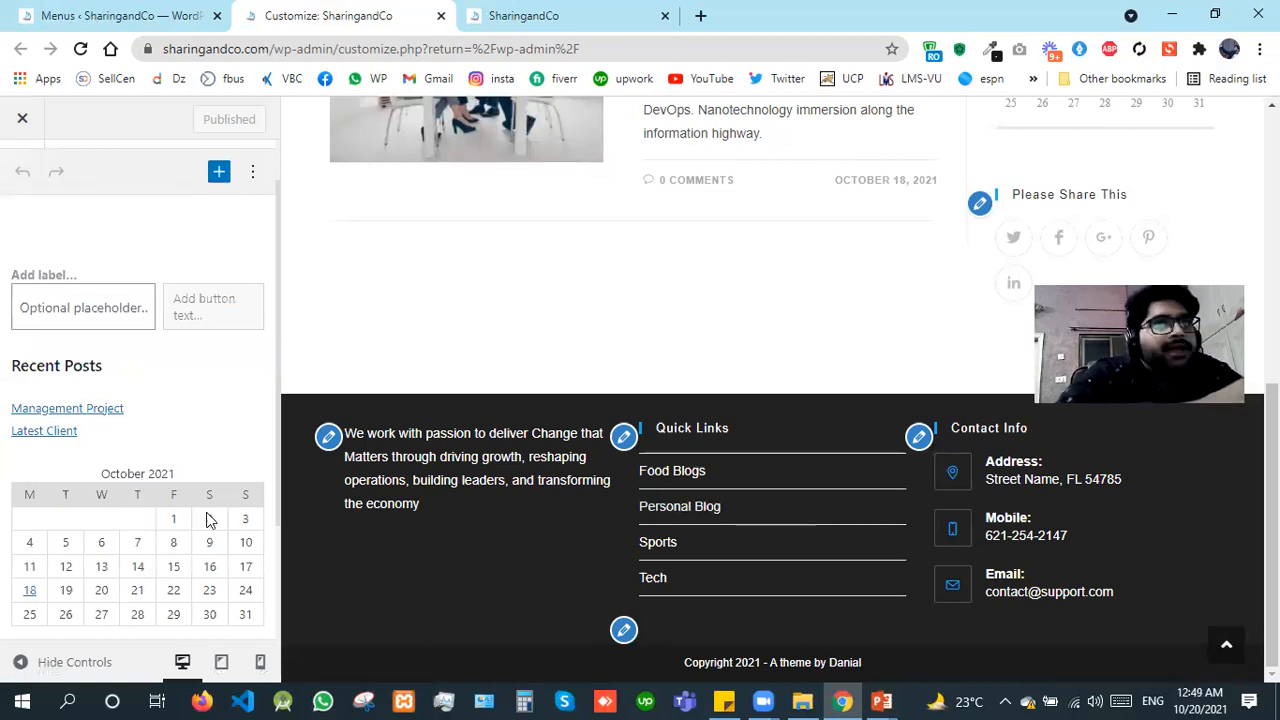
drag(268, 514, 279, 535)
scroll(275, 557, down, 2)
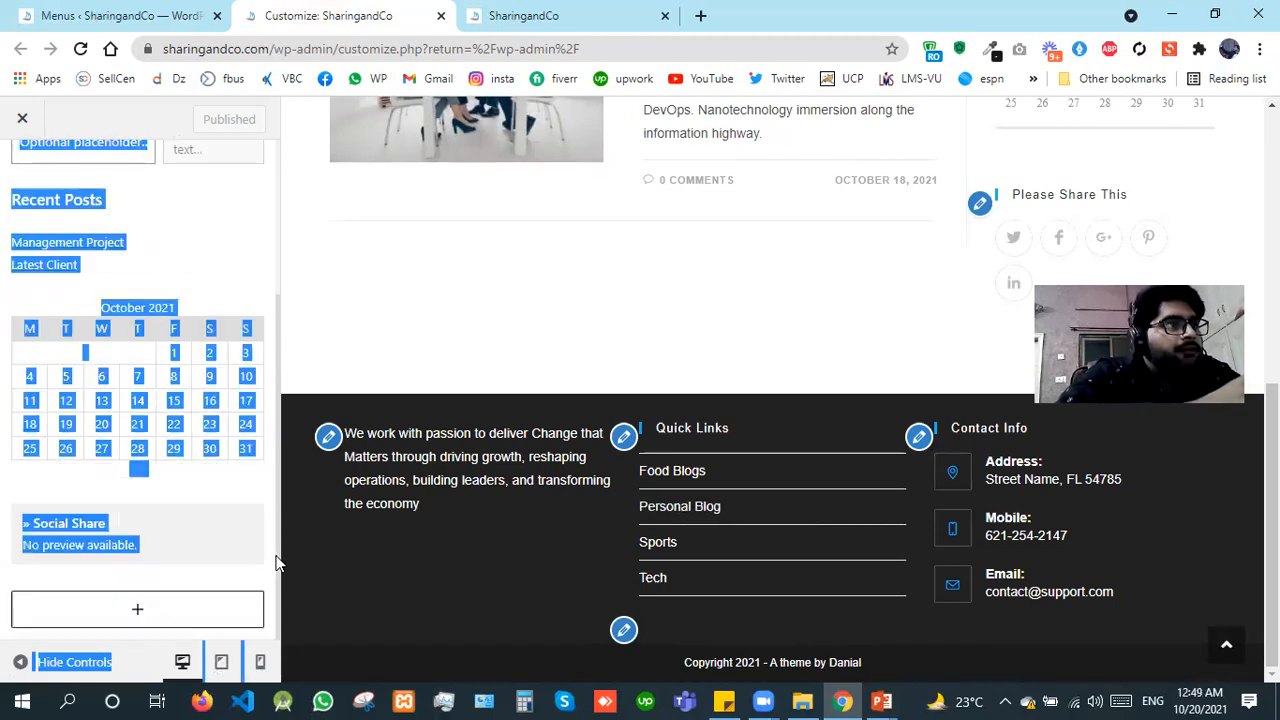
click(248, 257)
scroll(1004, 230, up, 5)
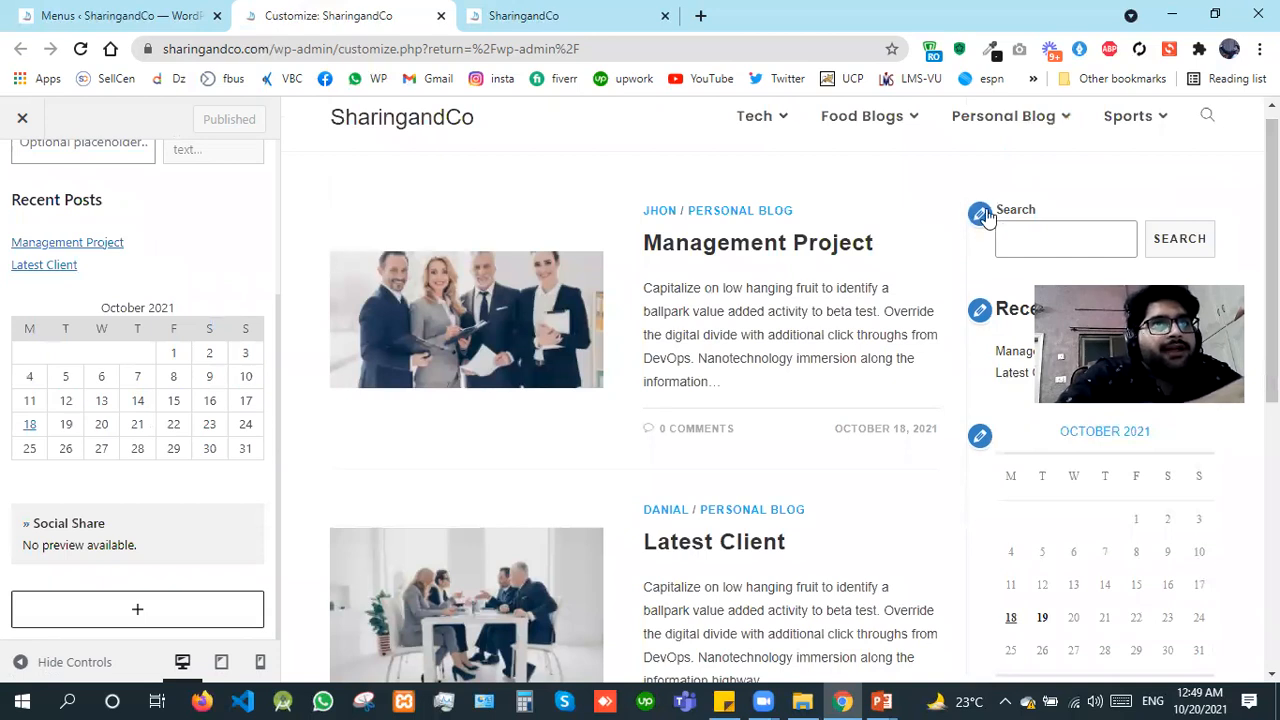
Step: Select the sidebar's Search block through its edit shortcut in the preview, including once from the Customizer's main level
click(981, 214)
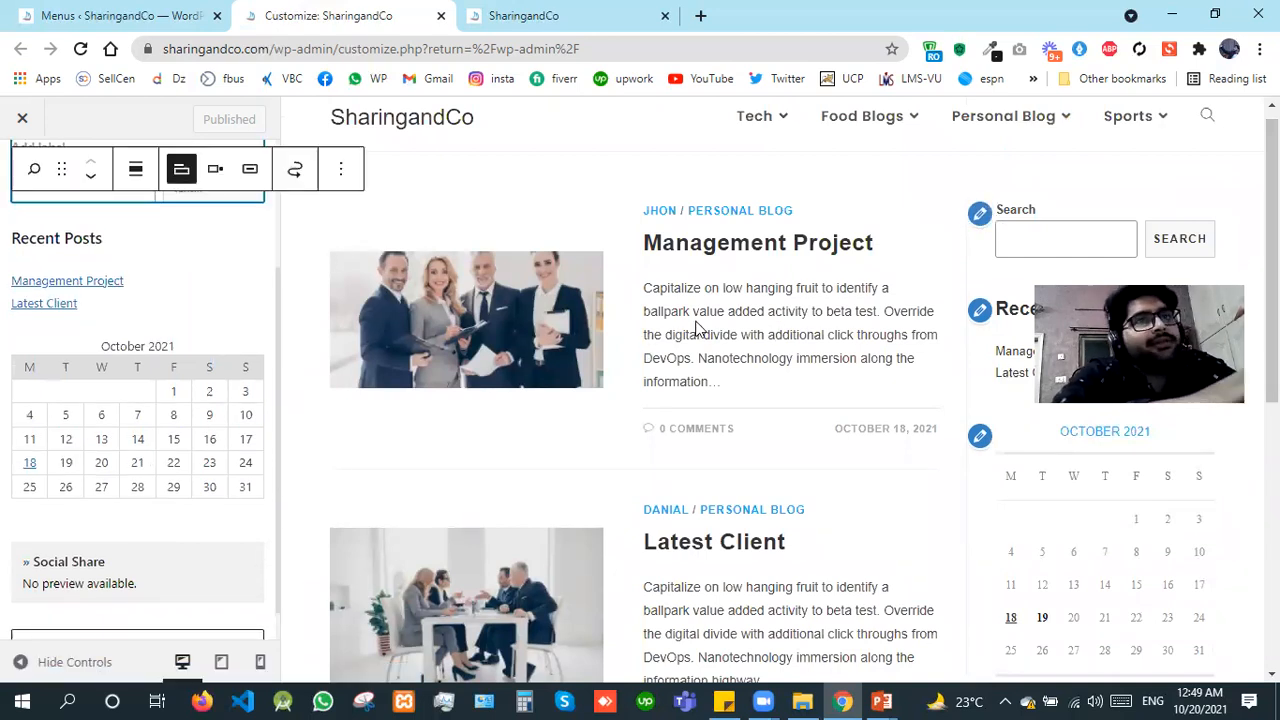
click(276, 199)
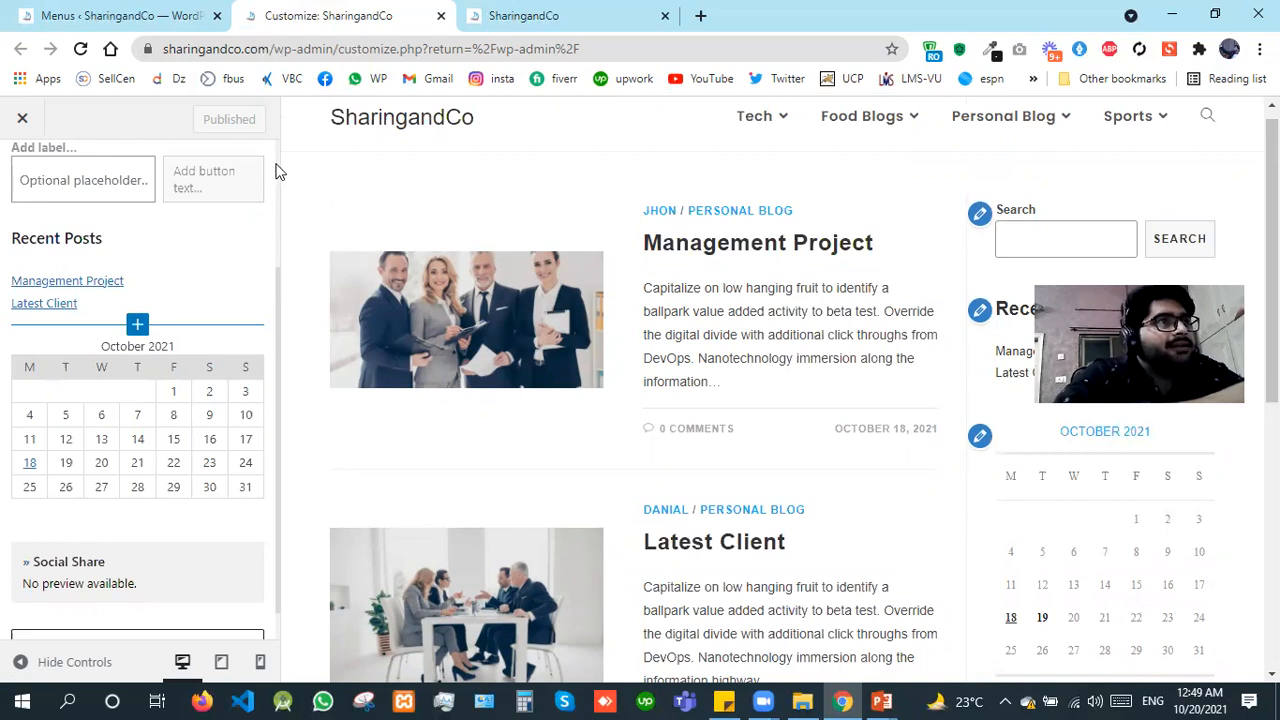
scroll(60, 190, up, 2)
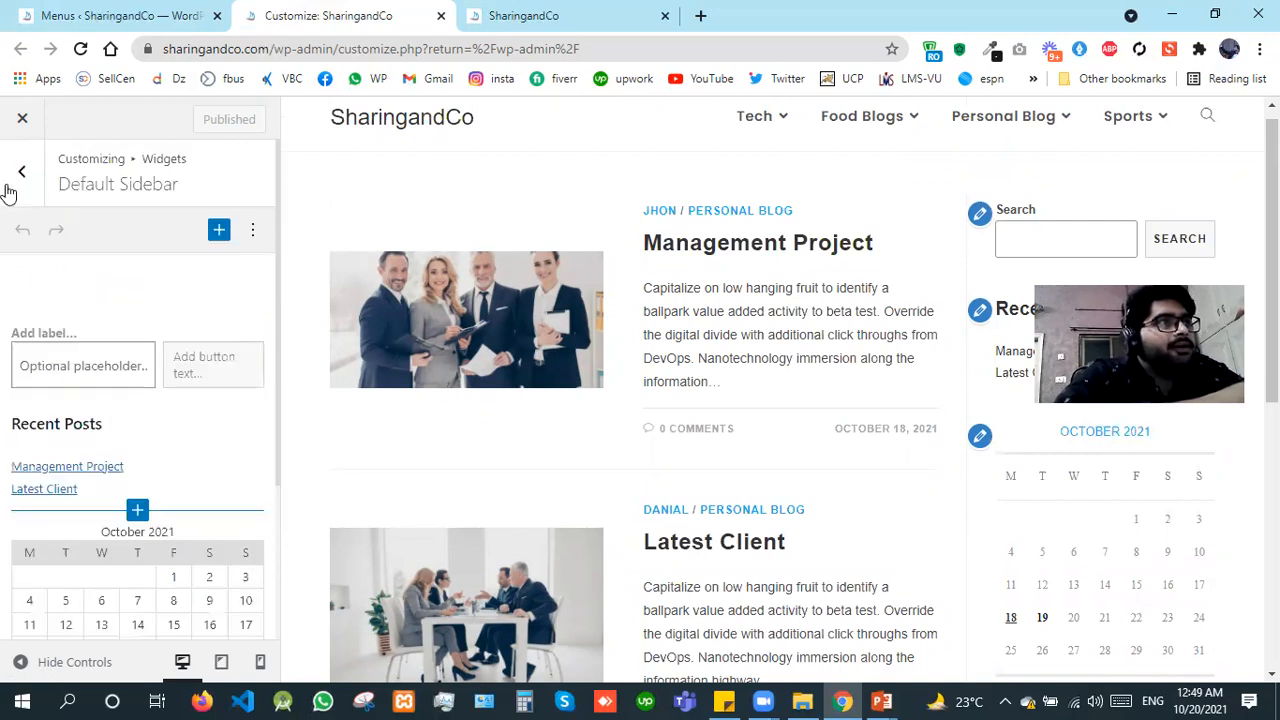
click(8, 190)
click(4, 190)
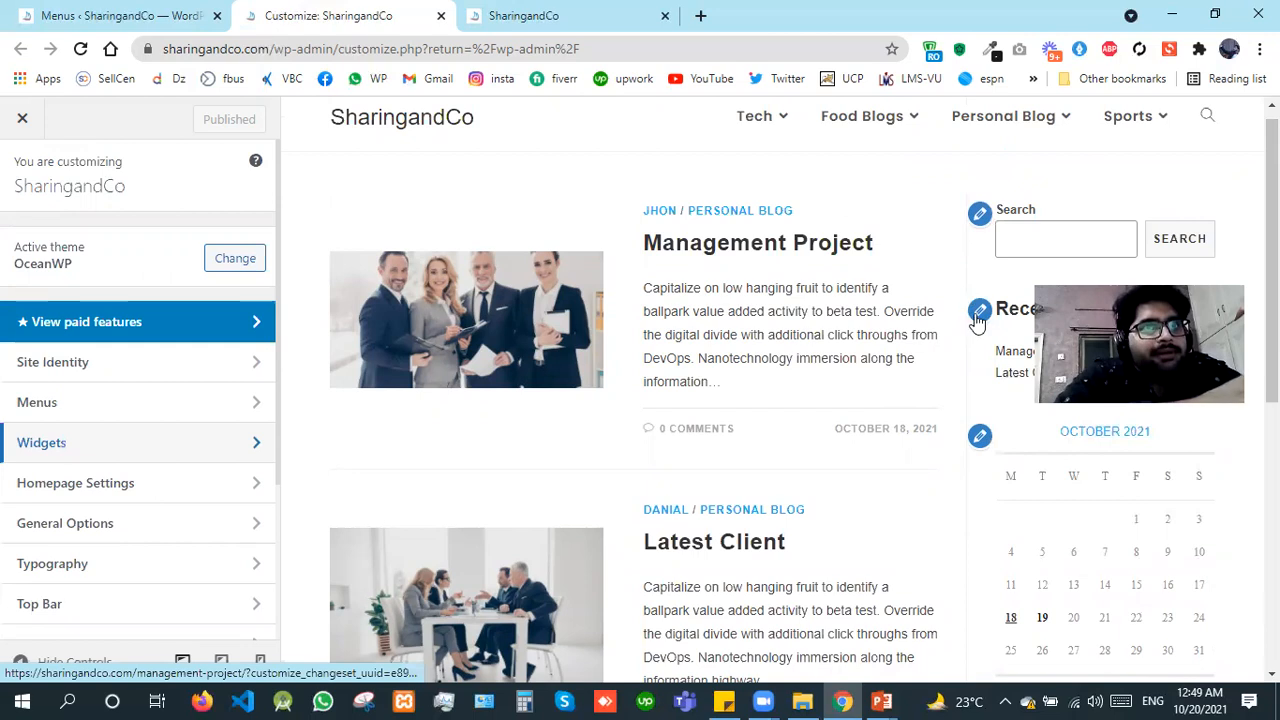
click(979, 216)
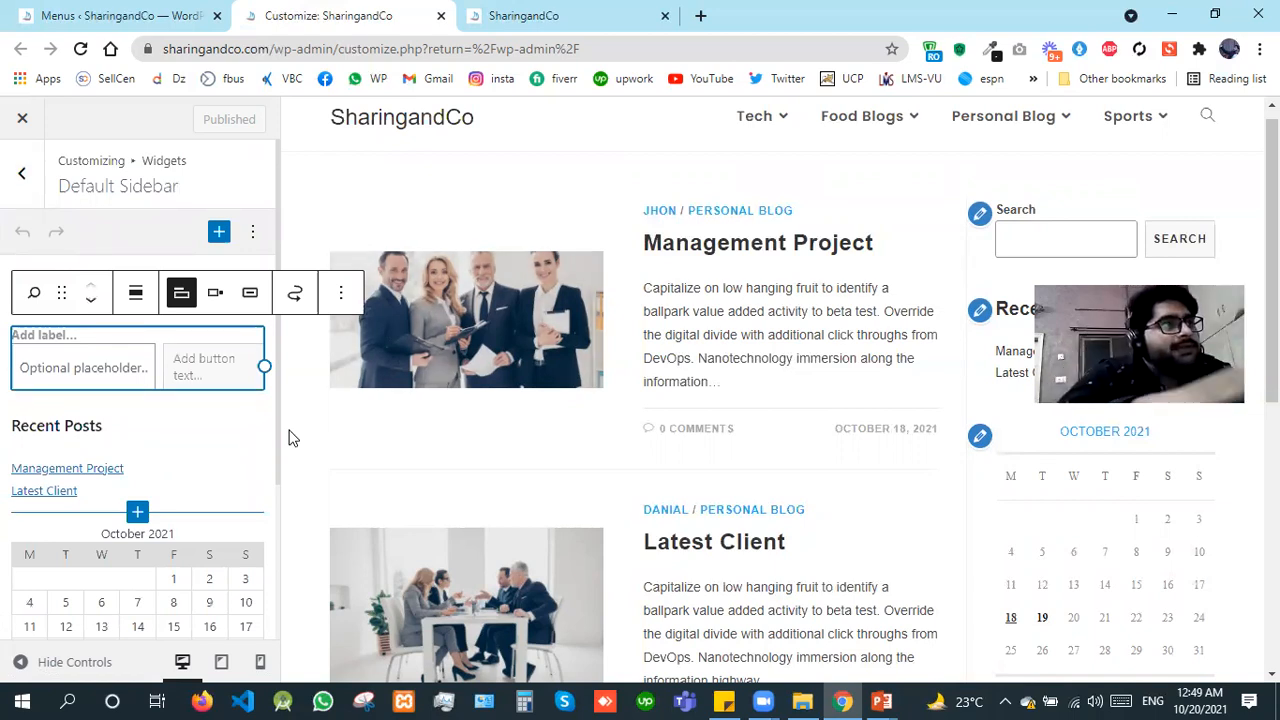
Step: Open the Footer 1 widget area in the Customizer and add a period to the end of its paragraph
click(22, 181)
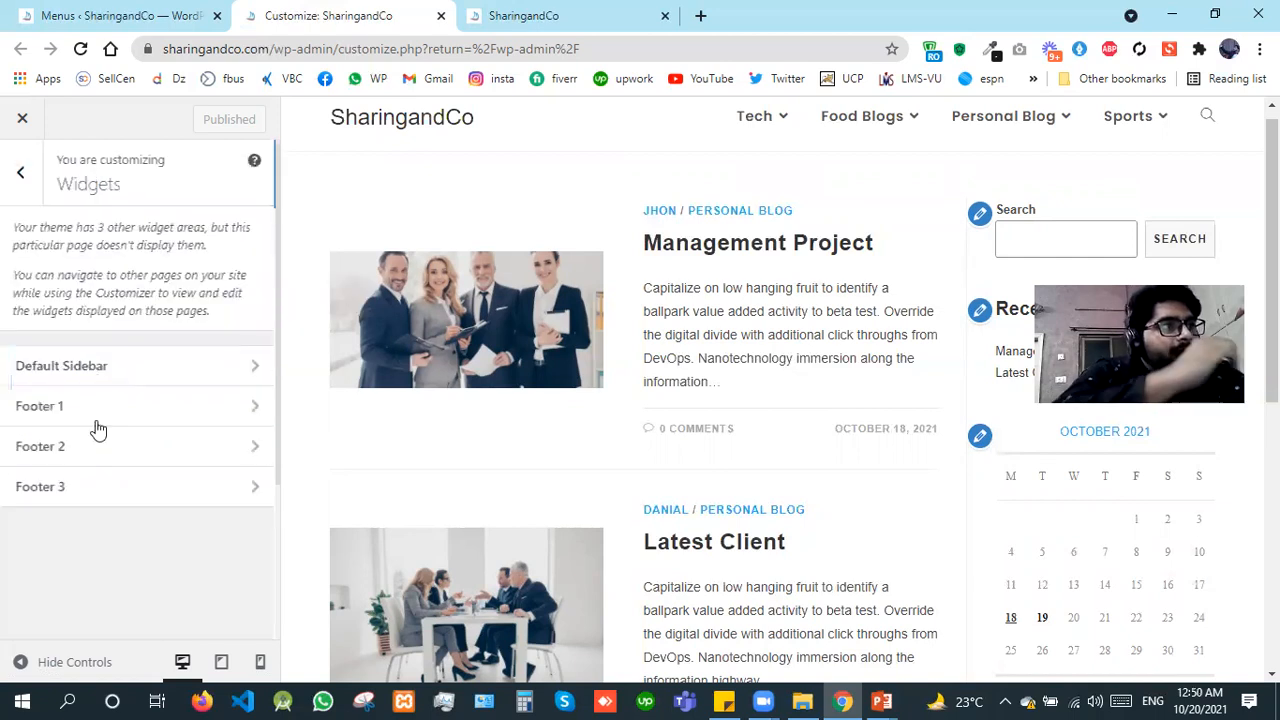
click(98, 420)
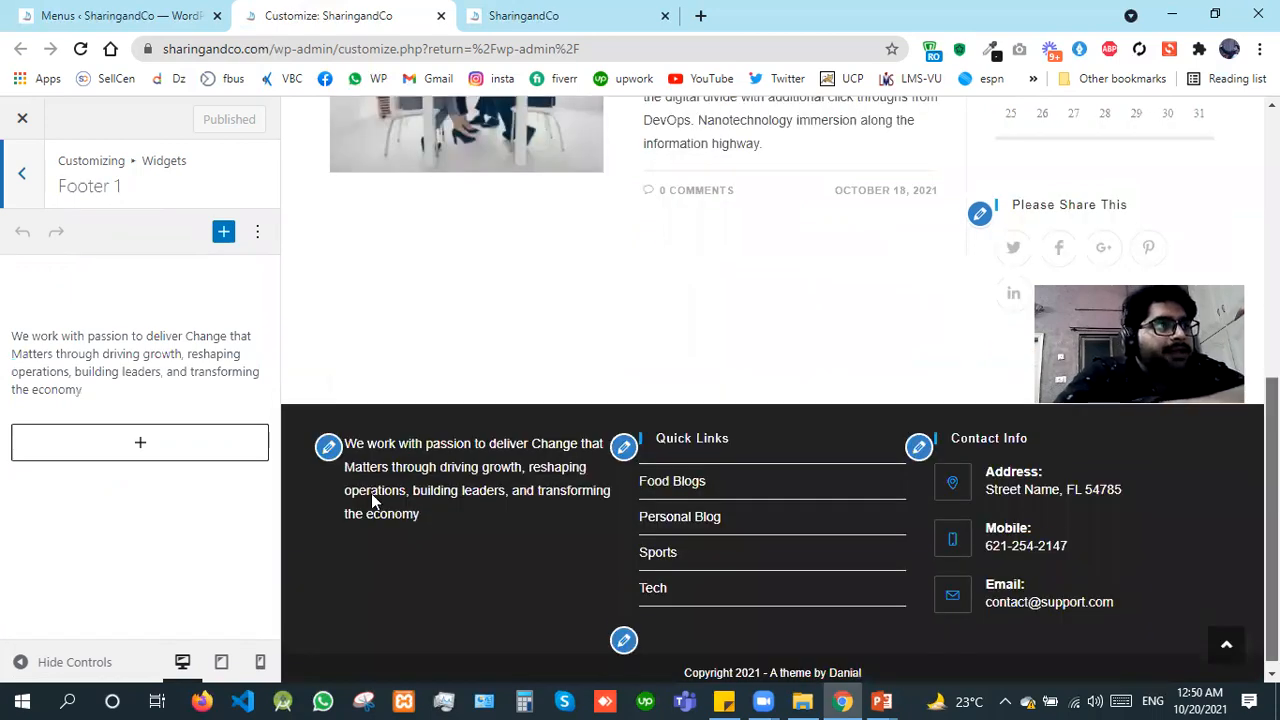
click(89, 390)
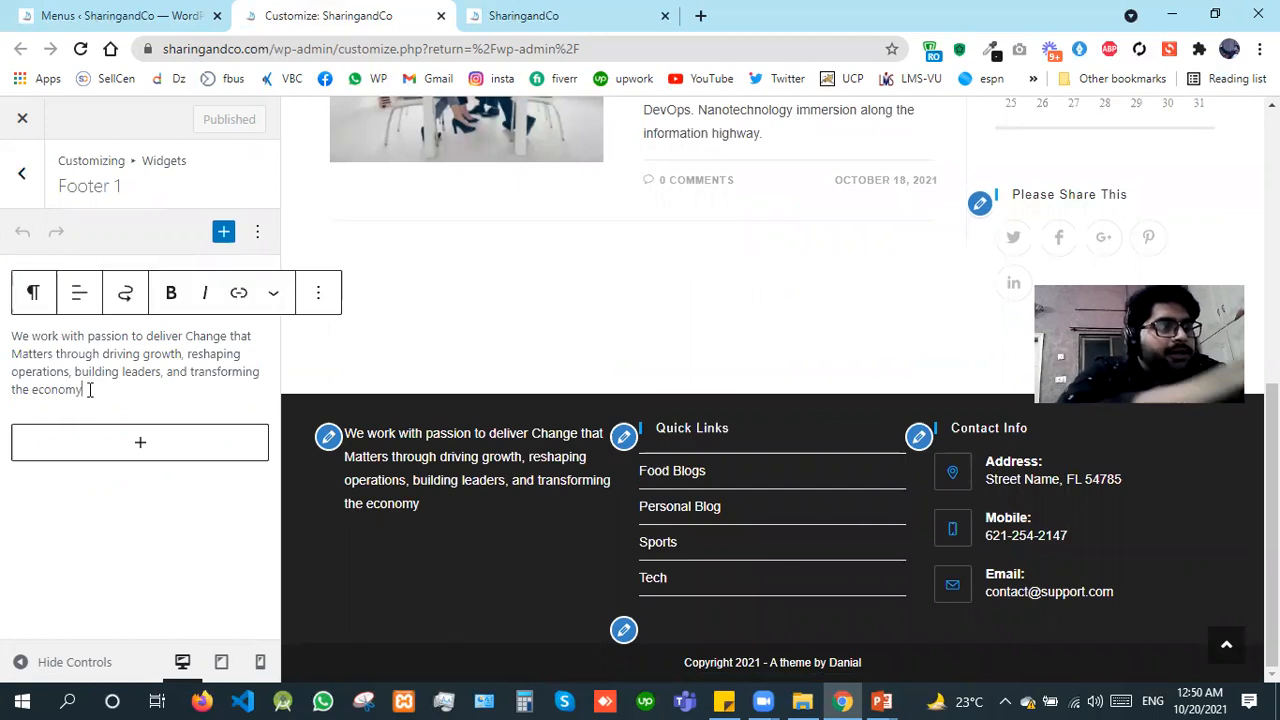
text(.)
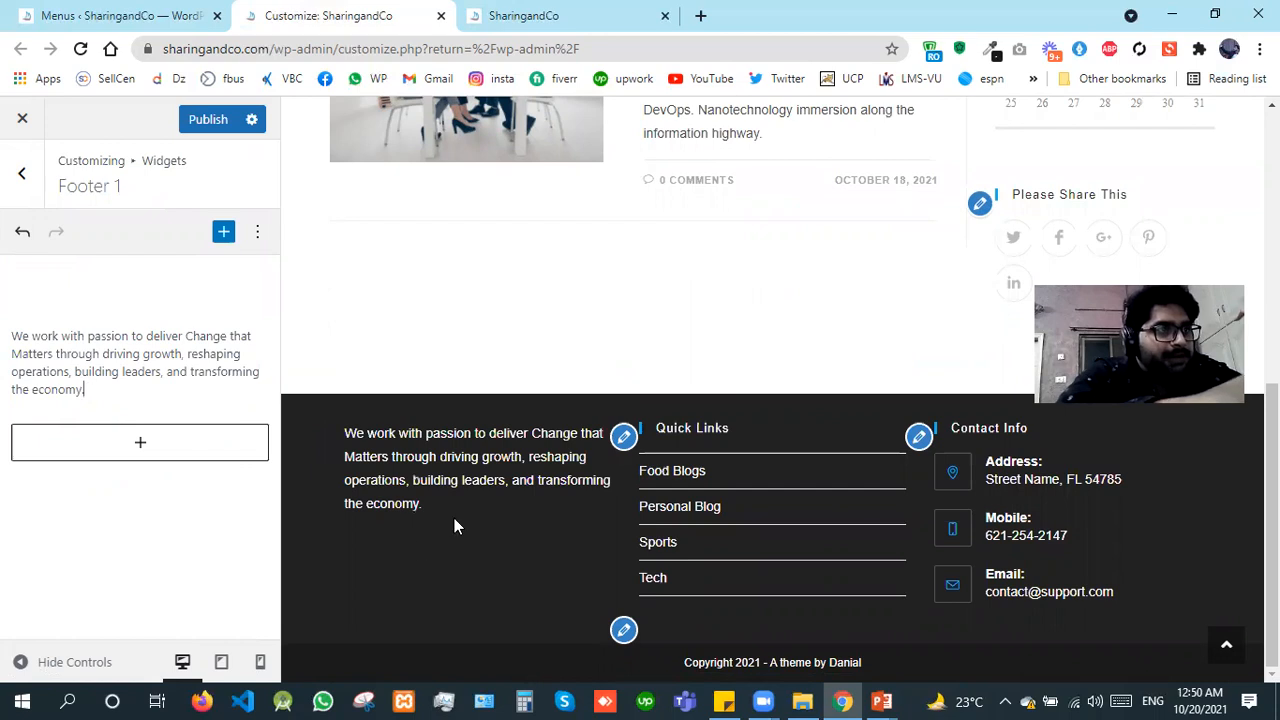
Step: Switch to the dashboard's Widgets page and expand the Footer 1 widget area
click(120, 12)
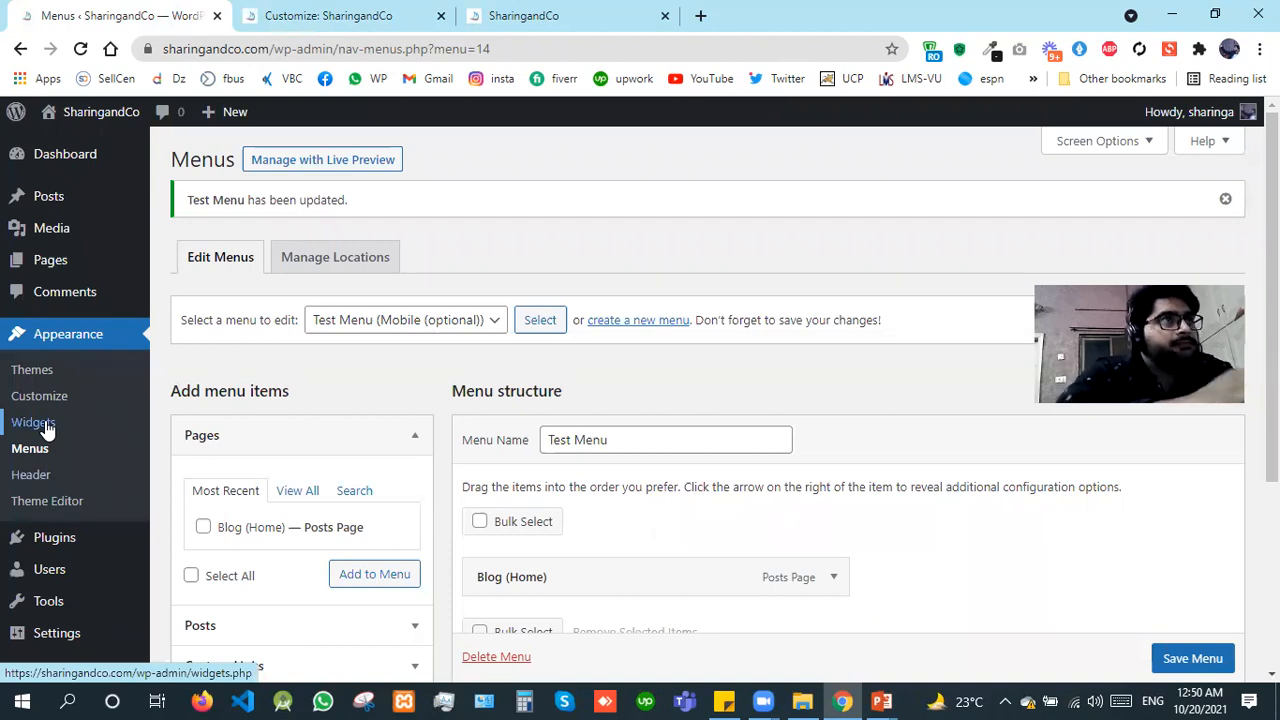
click(45, 427)
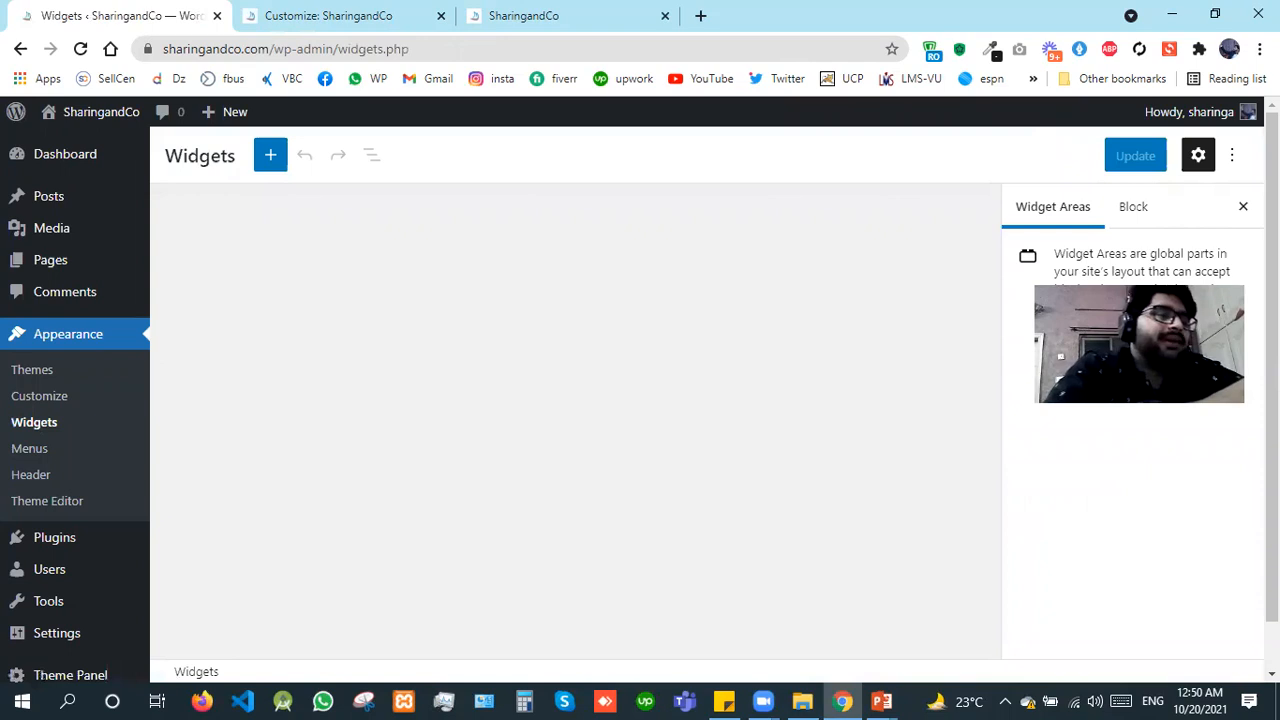
scroll(75, 400, down, 1)
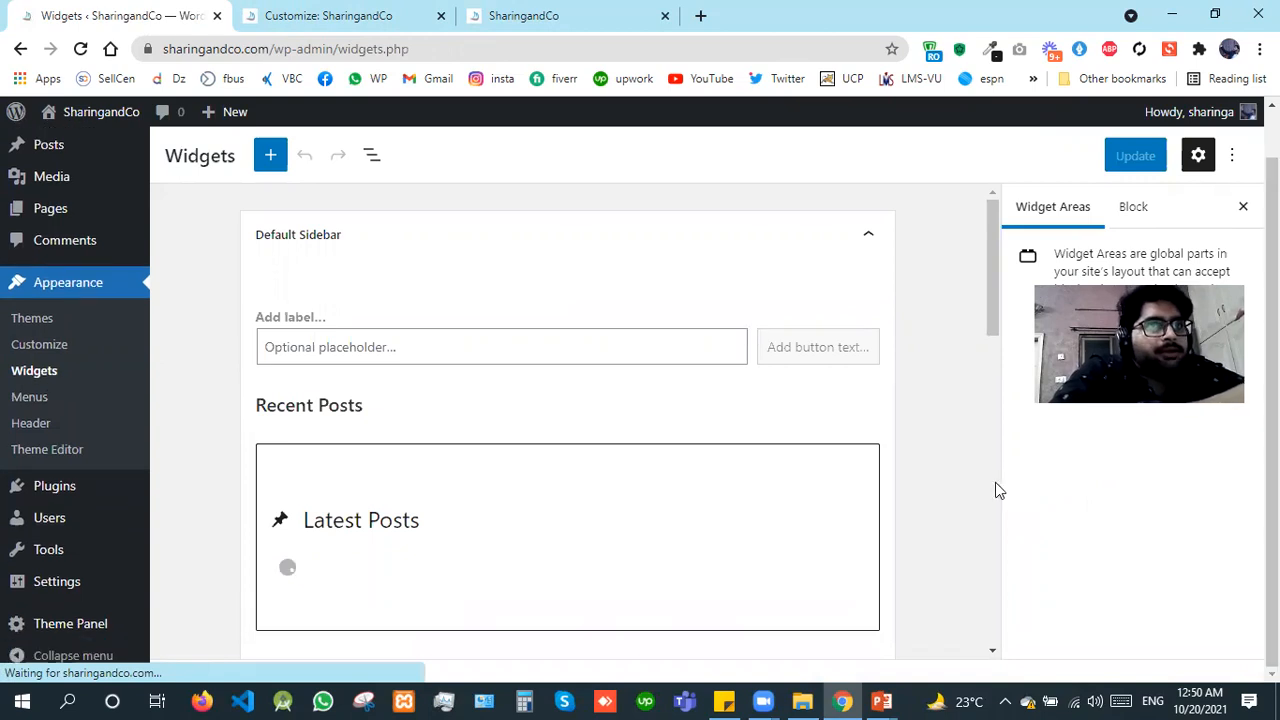
scroll(1000, 537, down, 10)
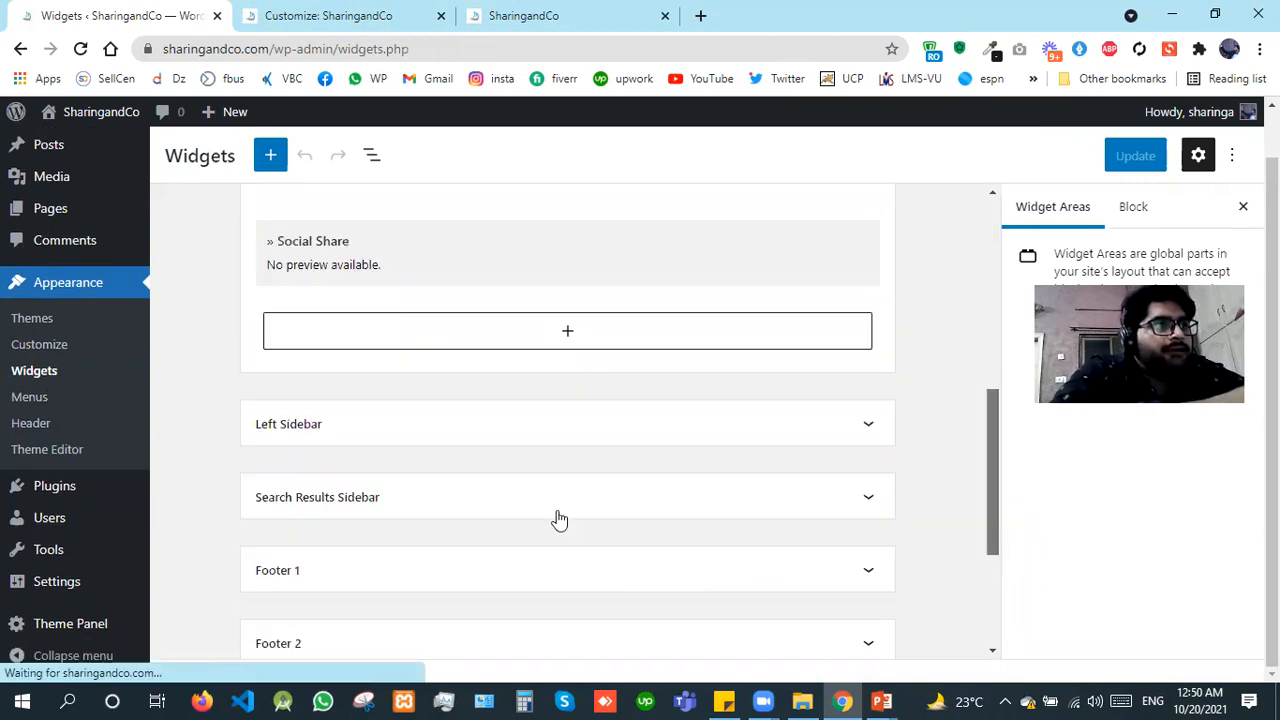
click(649, 503)
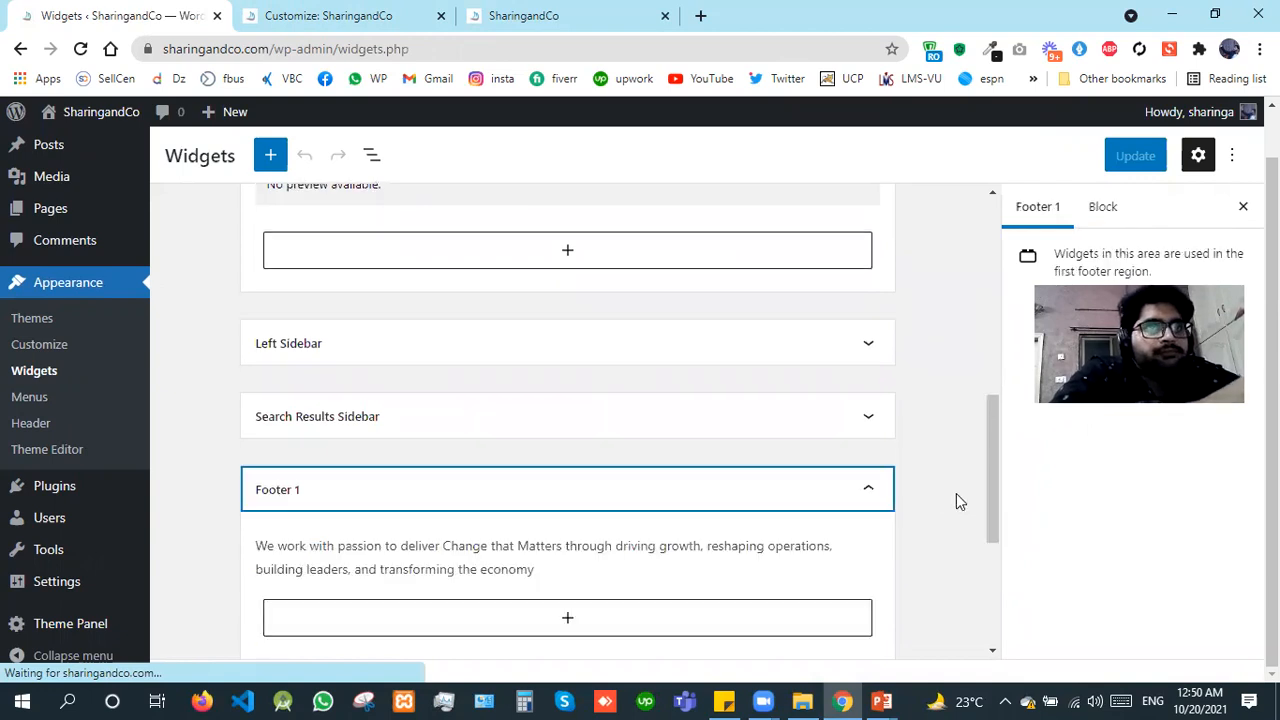
scroll(999, 512, down, 1)
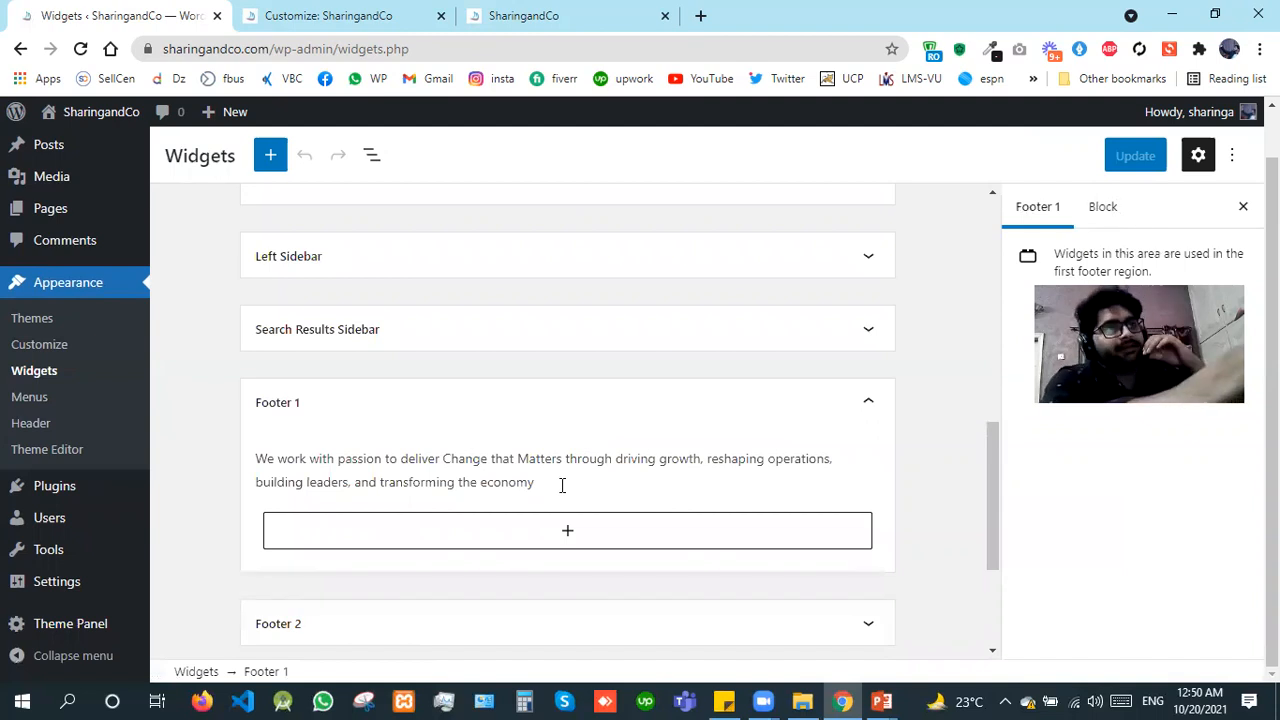
Step: Append ". My name is Test." to the Footer 1 paragraph and update the widgets
click(562, 485)
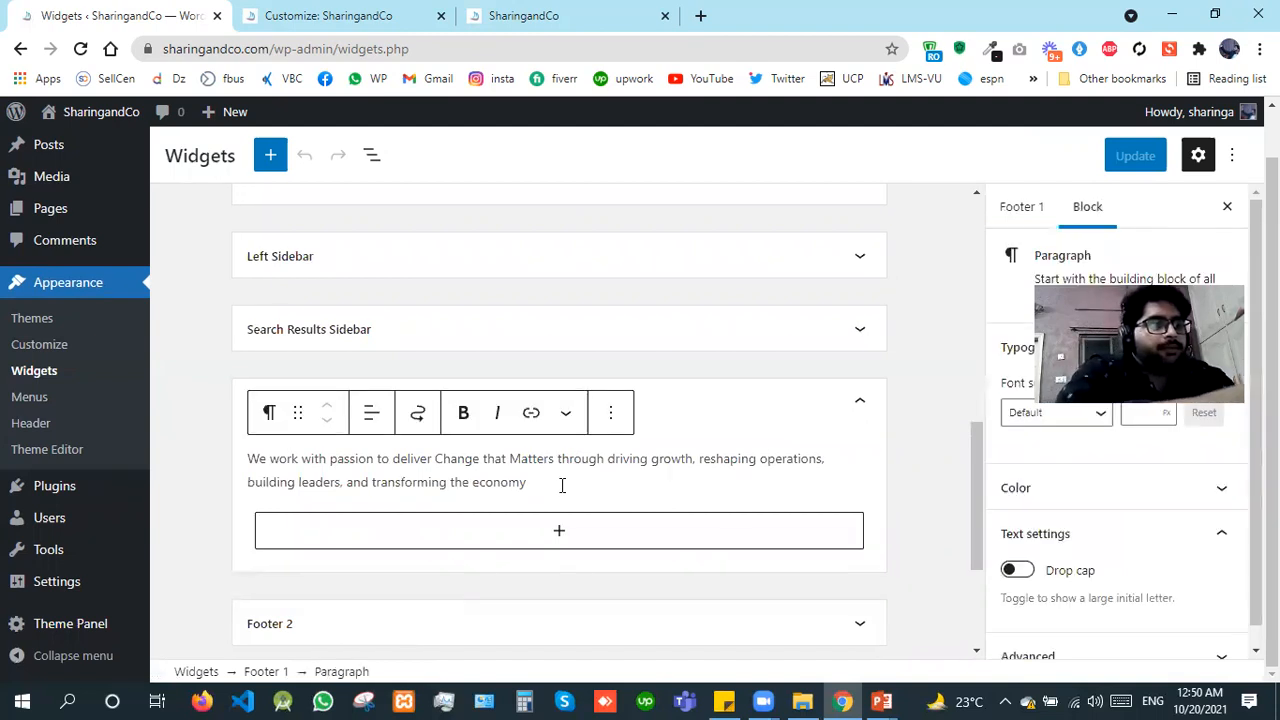
text(. M)
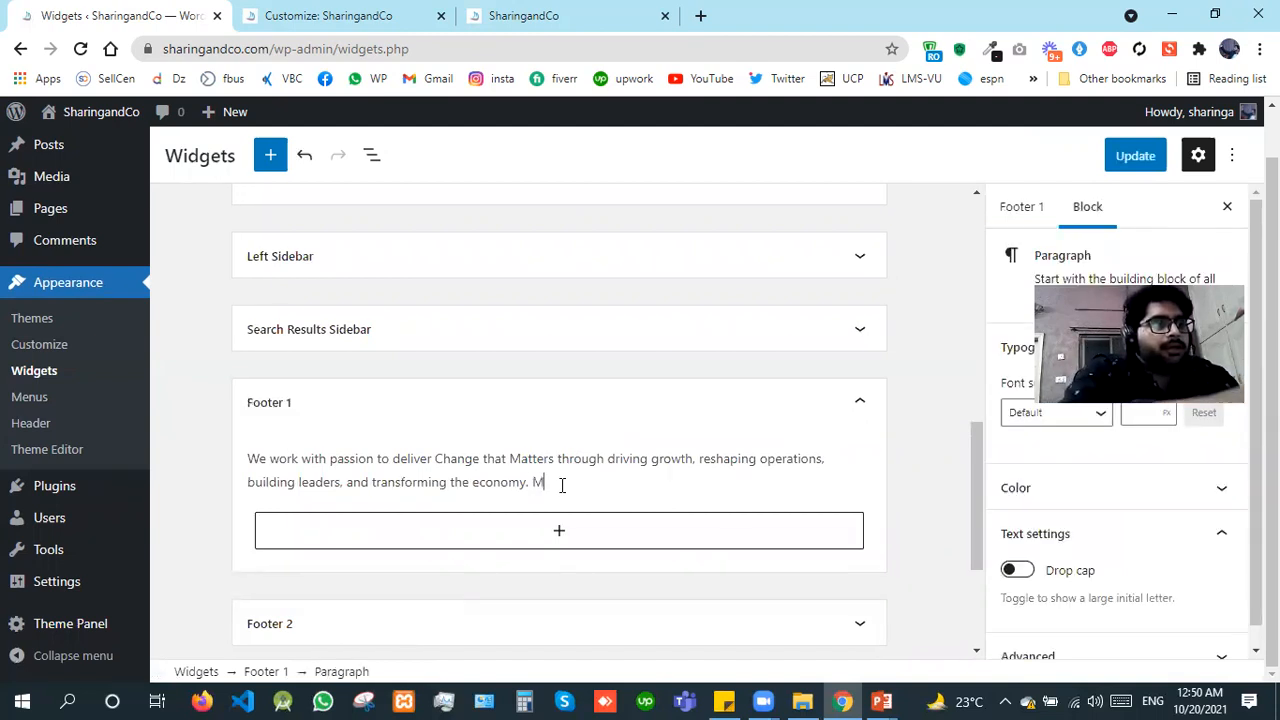
text(y name is D)
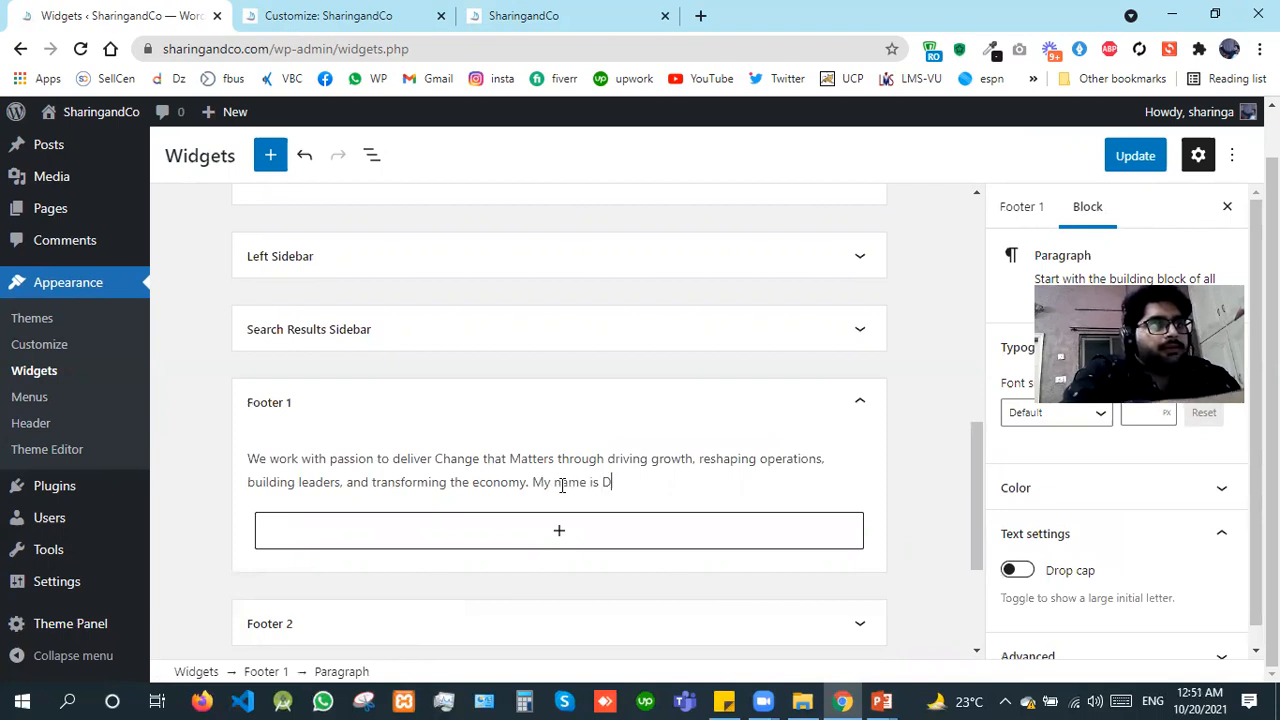
key(BackSpace)
text(Test)
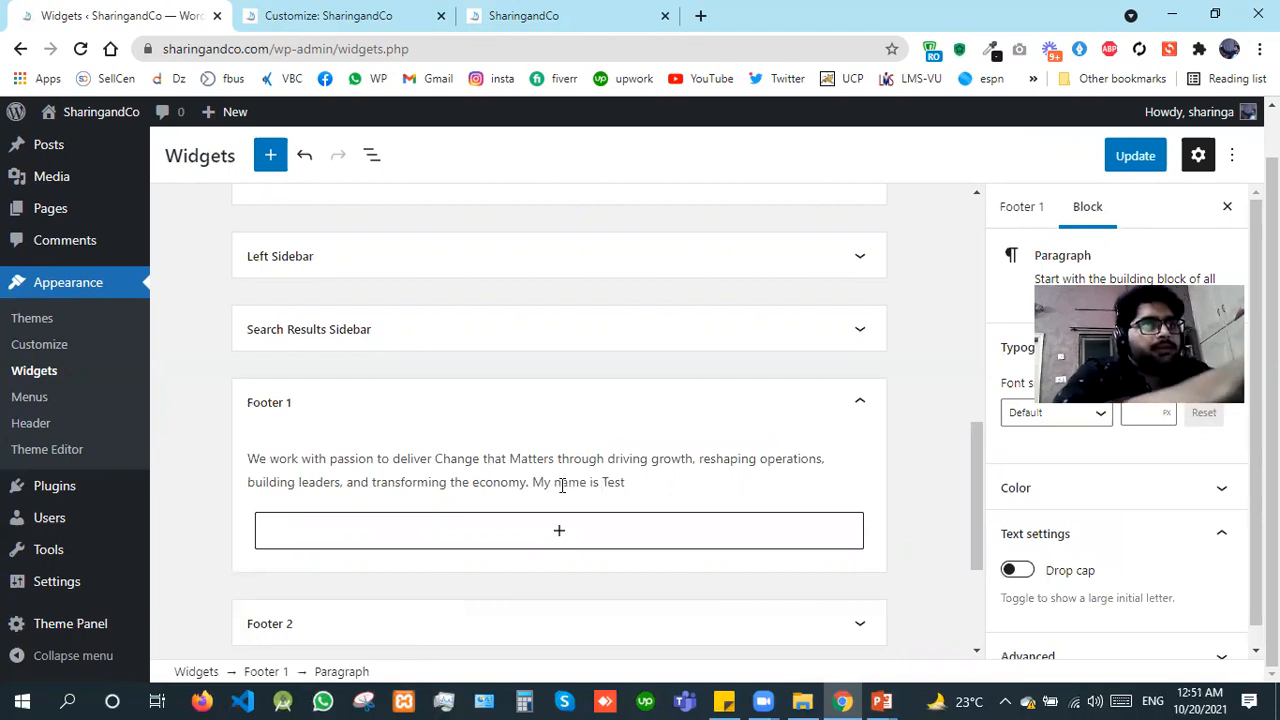
text(.)
click(1136, 168)
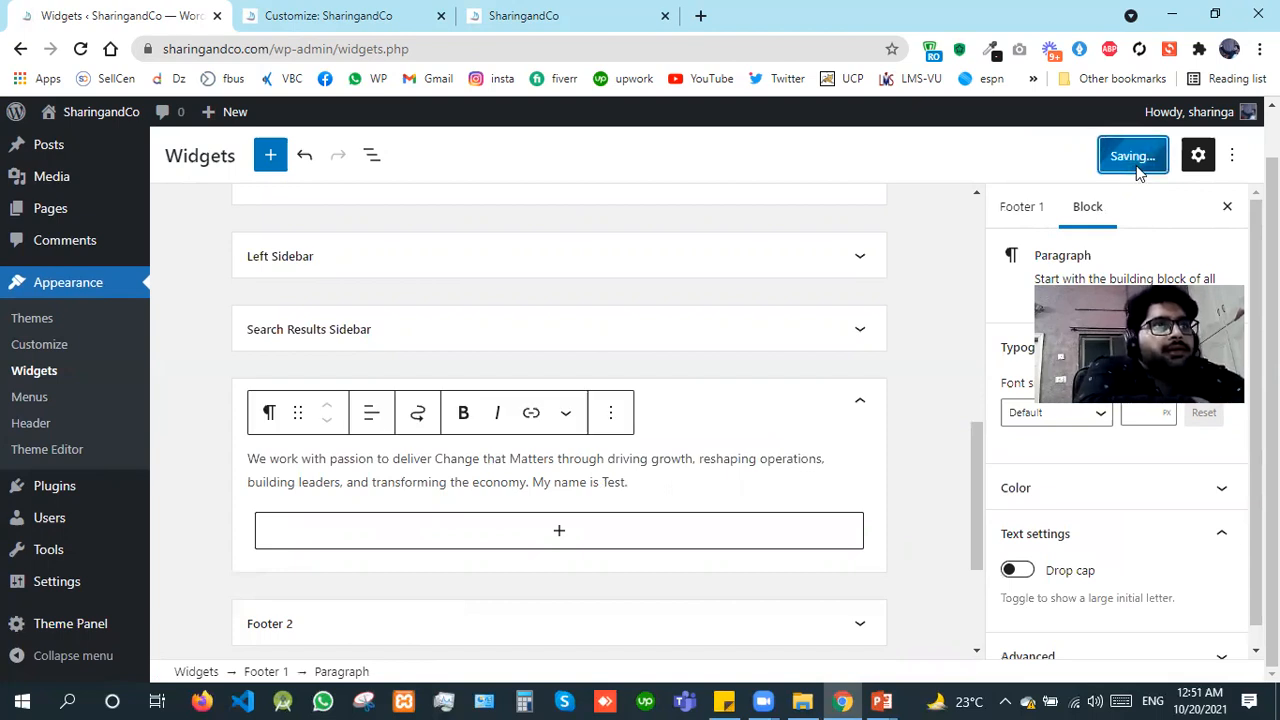
Step: Reload the live site, return to the Customizer without reloading it, and publish the pending Footer 1 edit
click(516, 8)
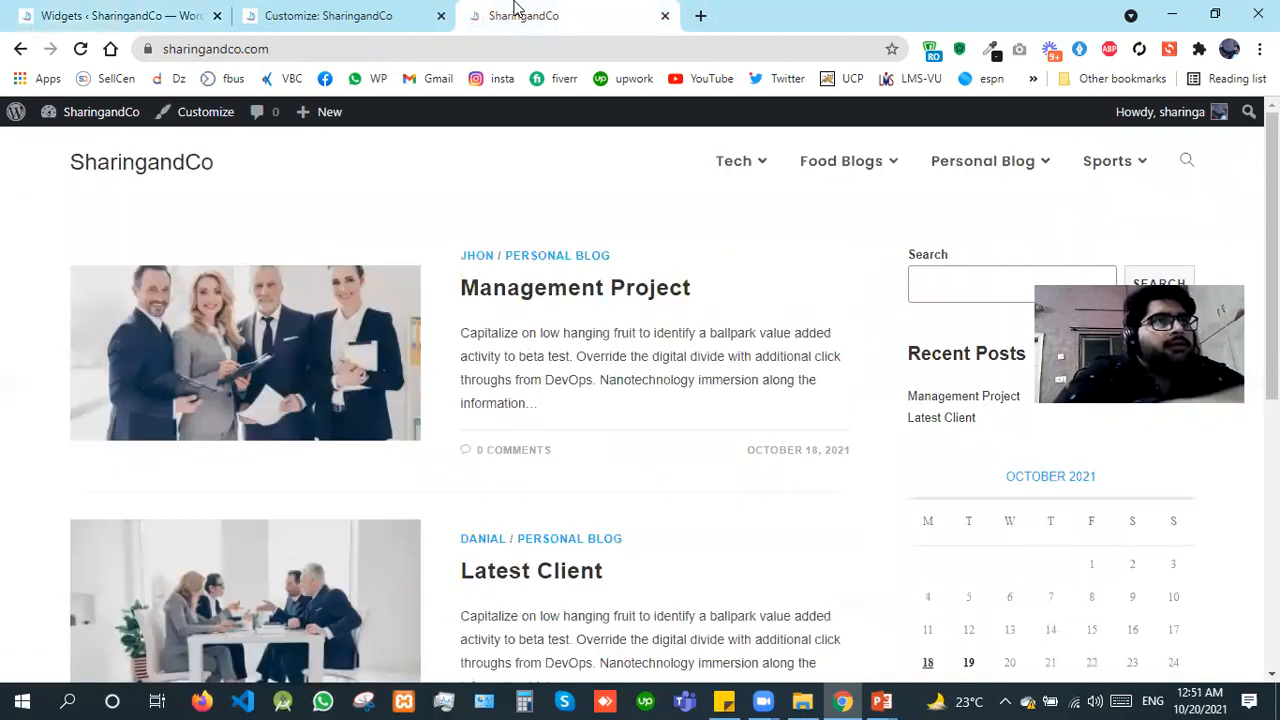
key(F5)
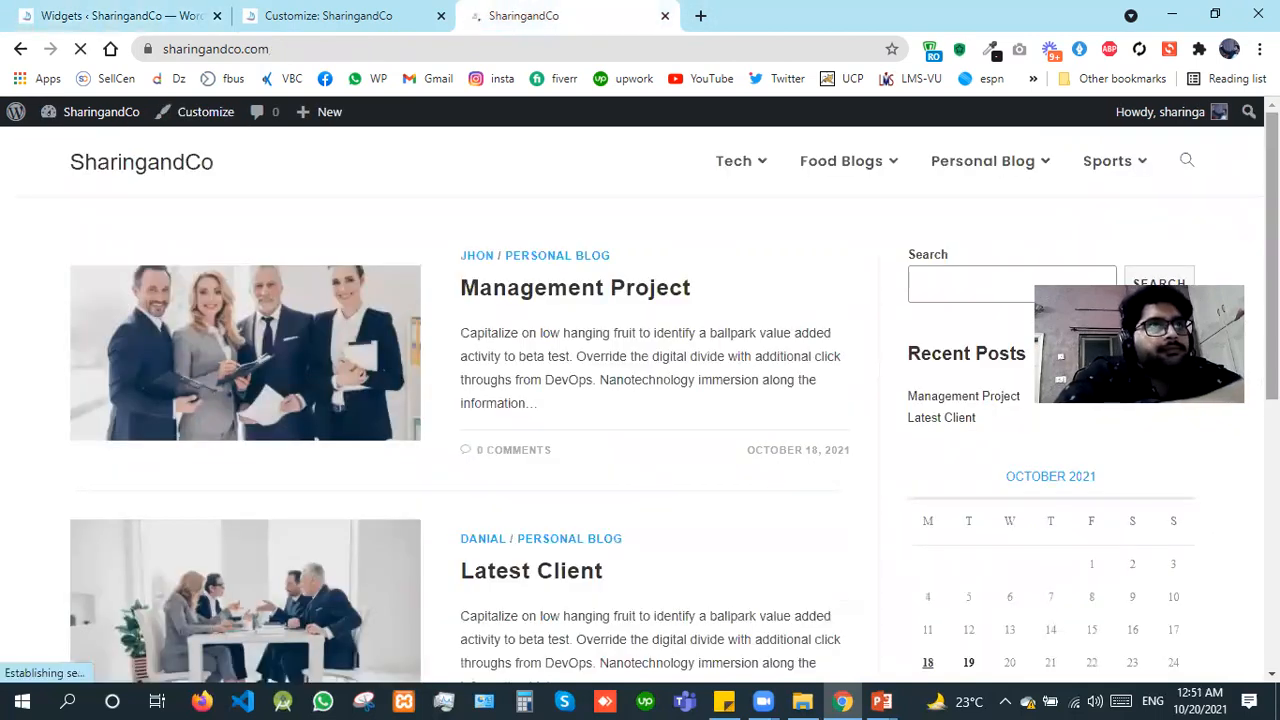
click(318, 8)
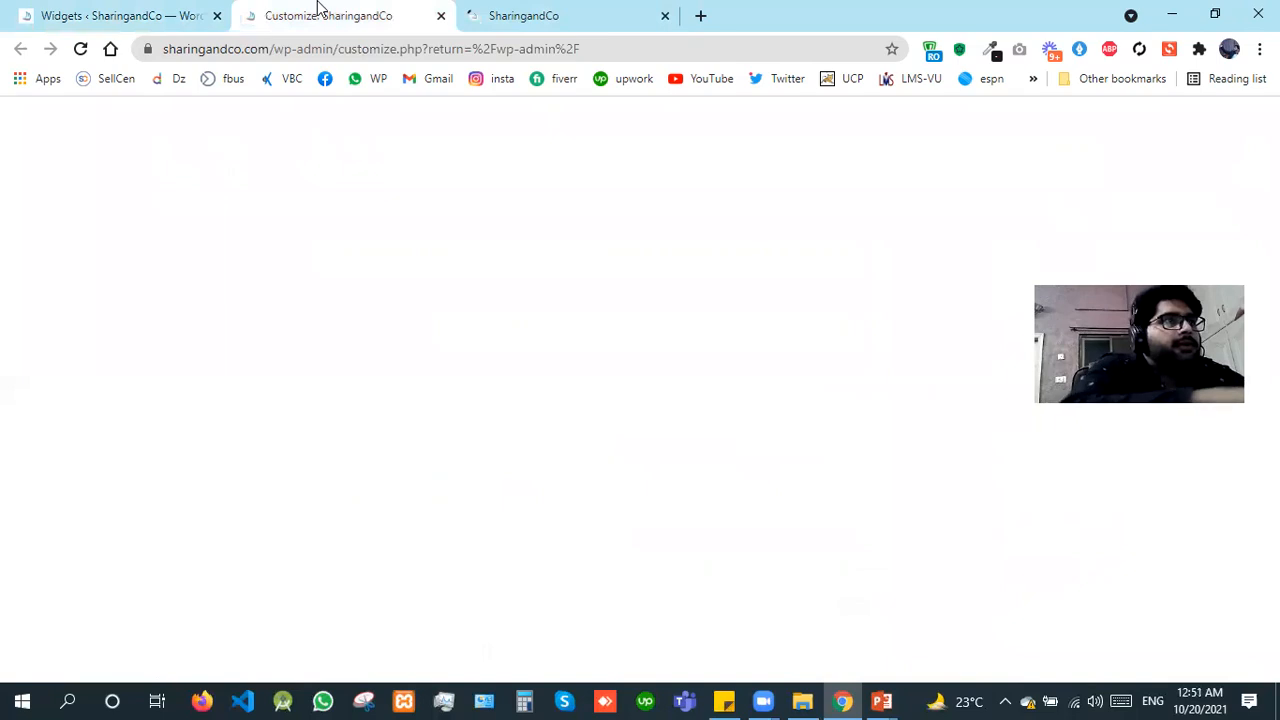
key(F5)
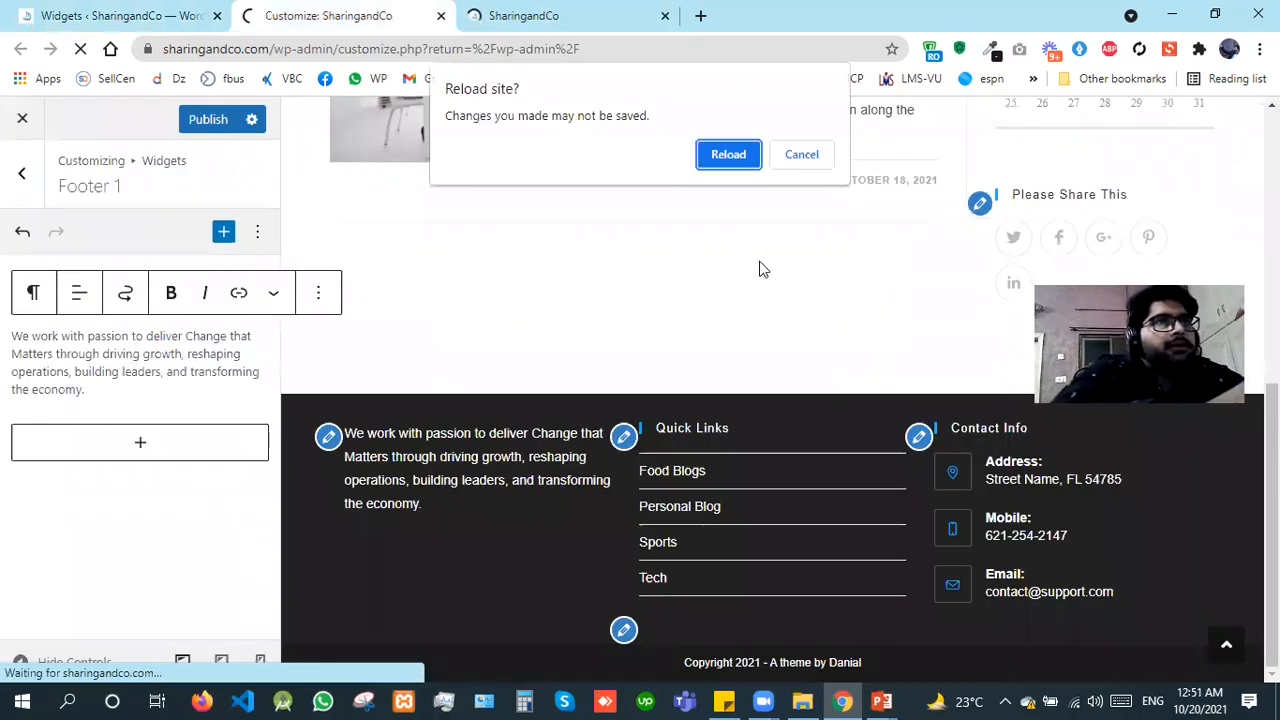
key(Escape)
click(210, 120)
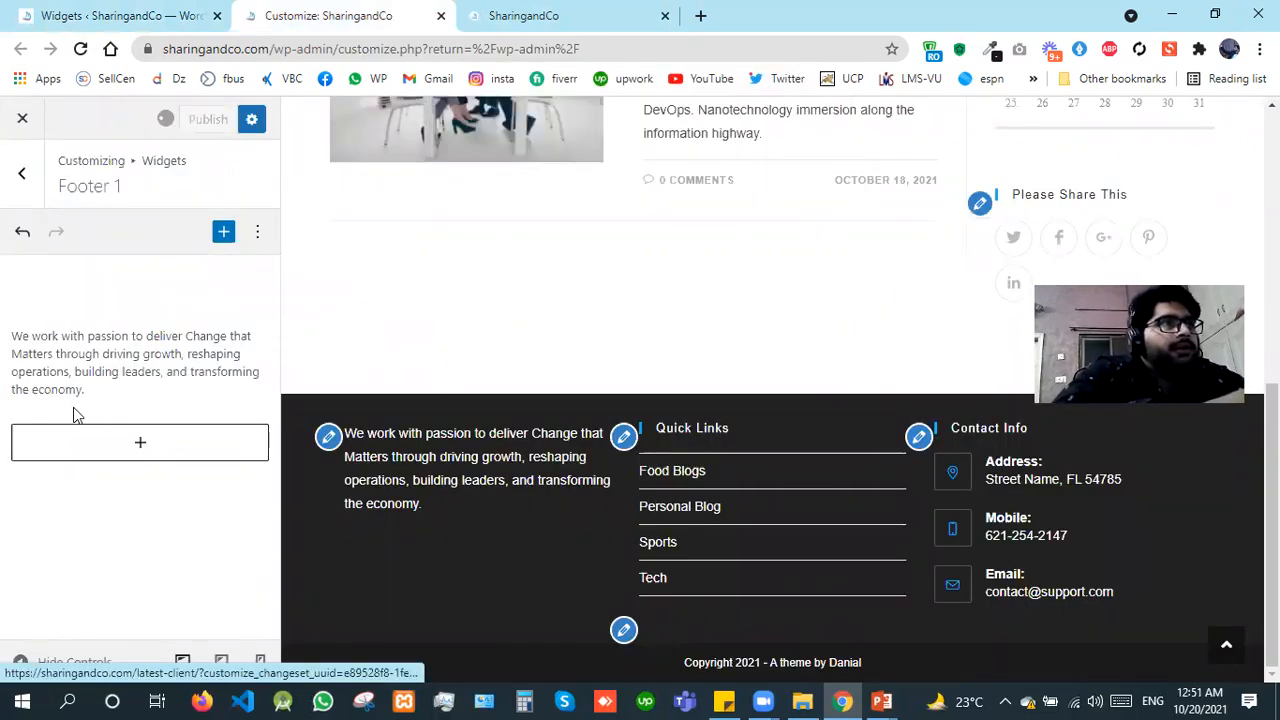
Step: Examine the first footer column on the live site against the Customizer and Widgets page versions, reloading the site
click(556, 8)
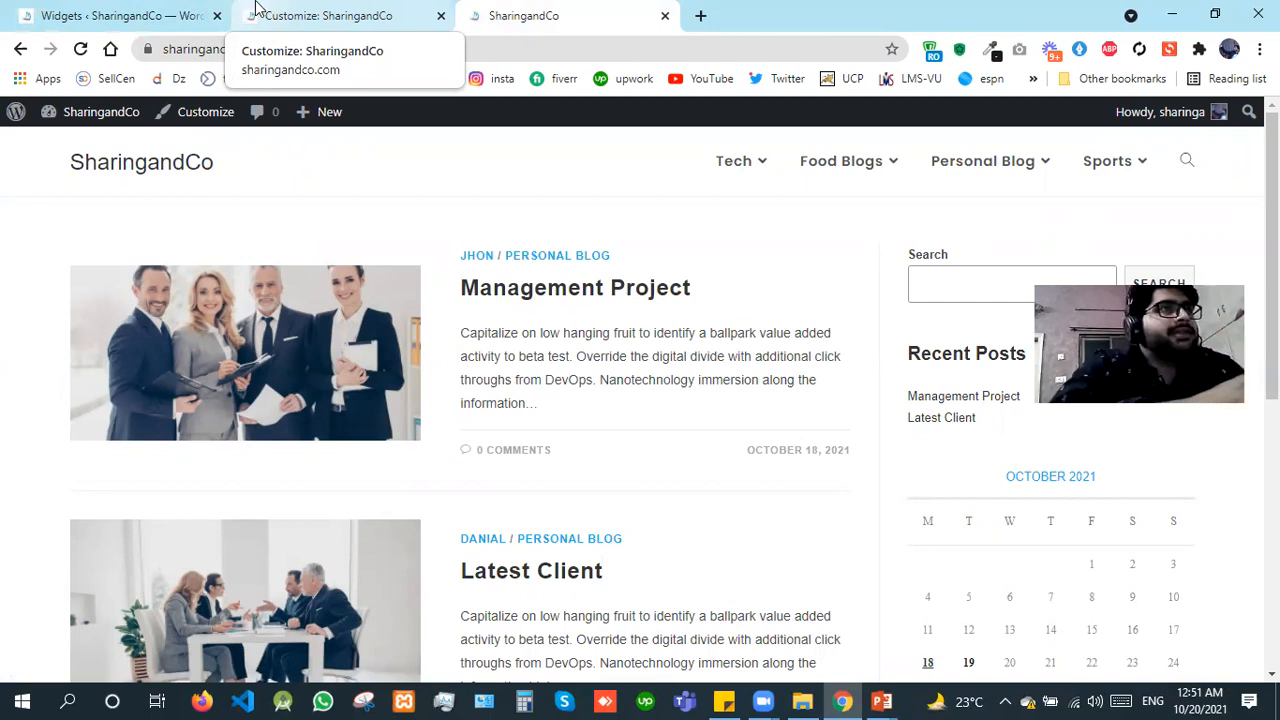
click(274, 10)
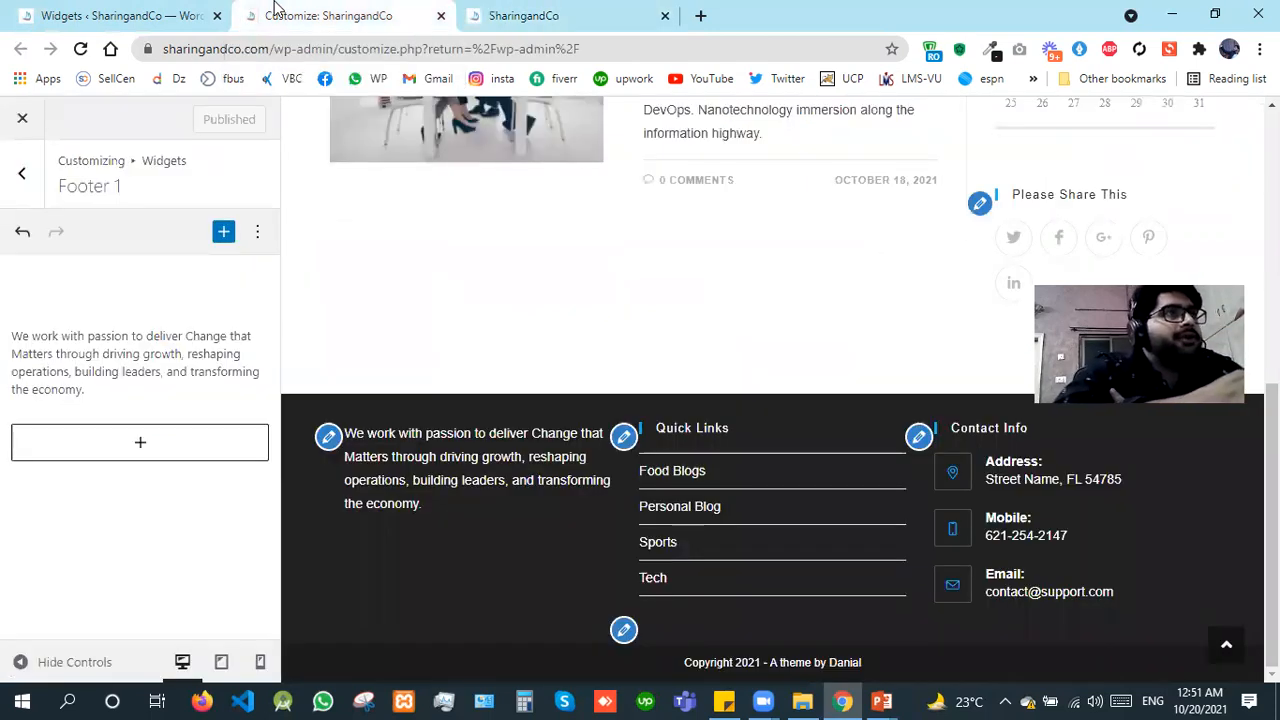
click(177, 10)
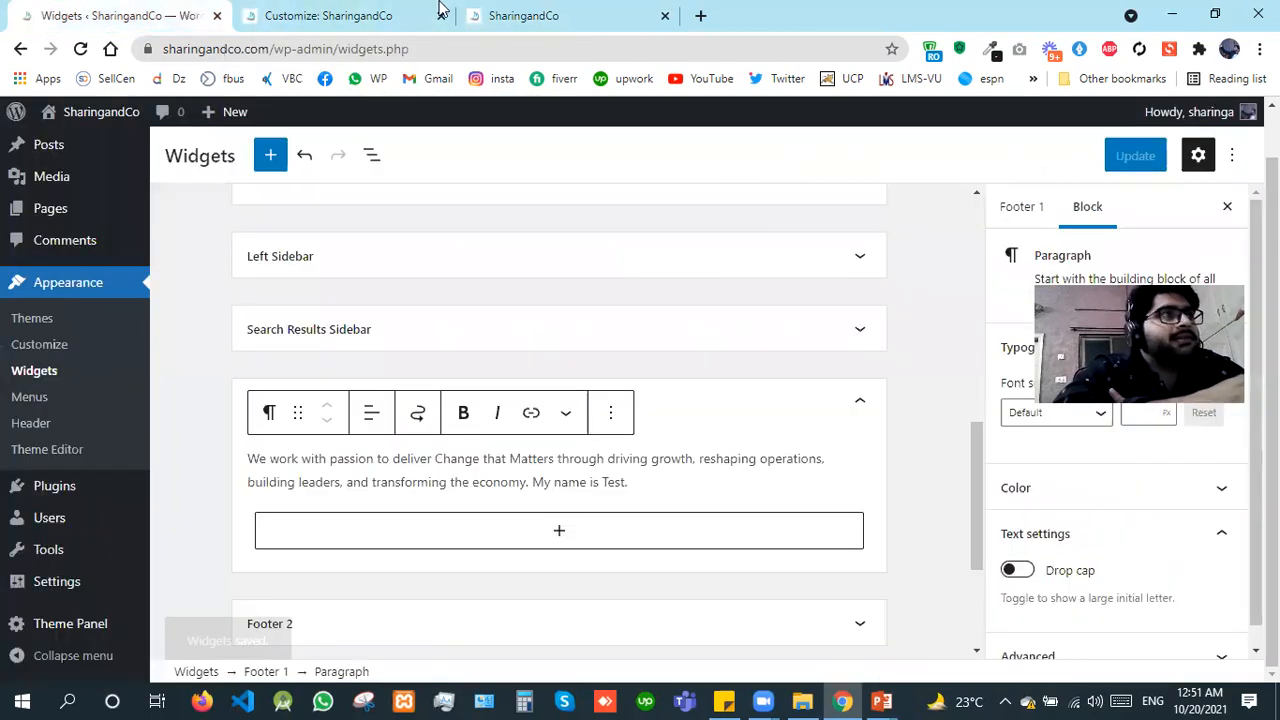
click(548, 8)
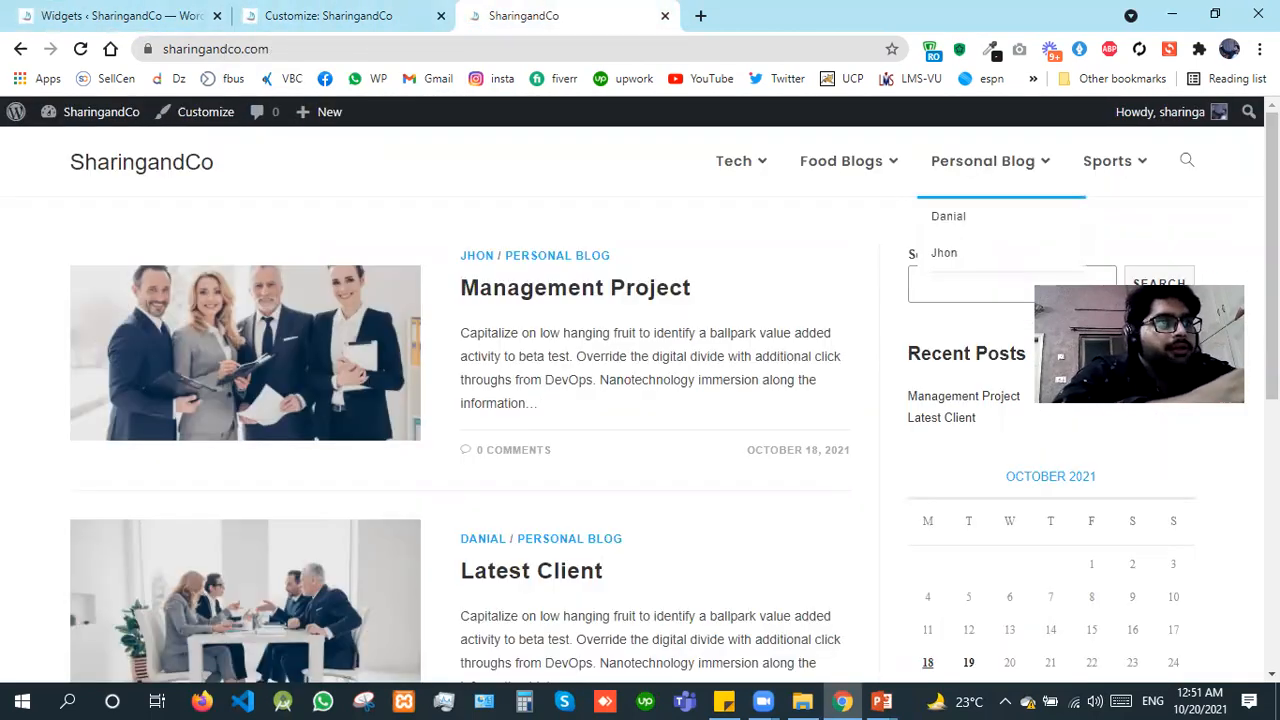
scroll(562, 564, down, 10)
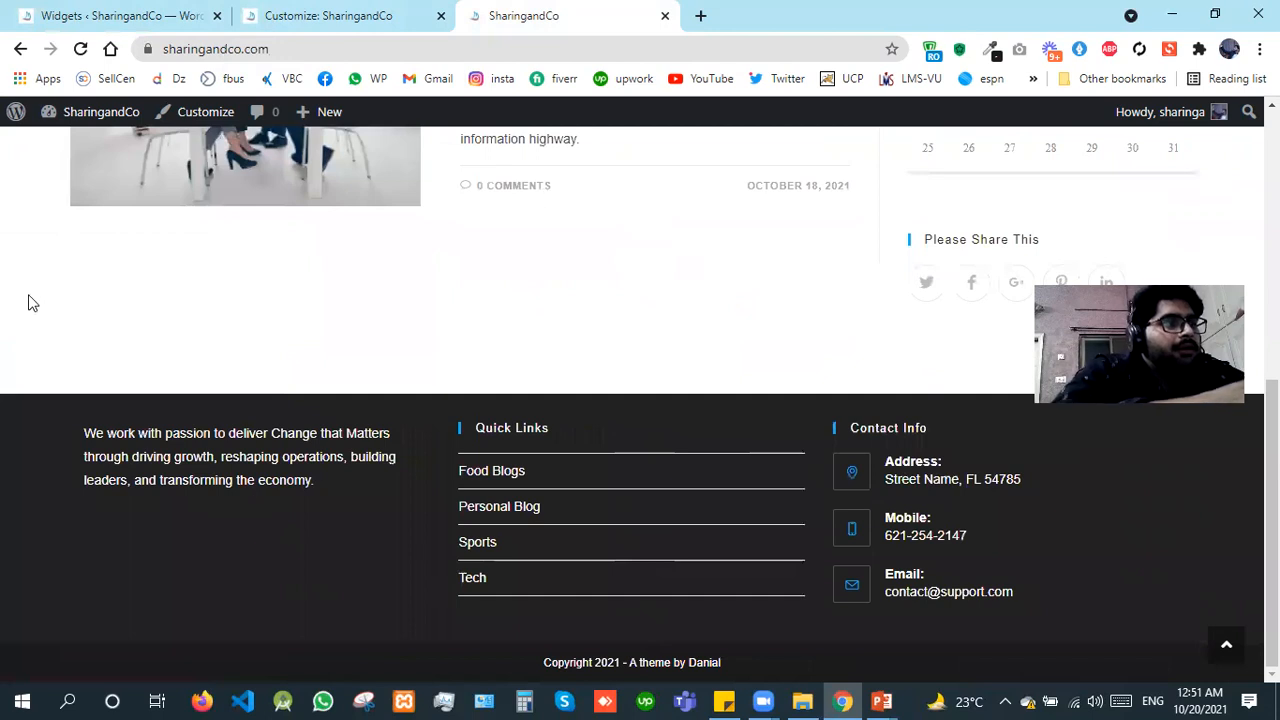
key(F5)
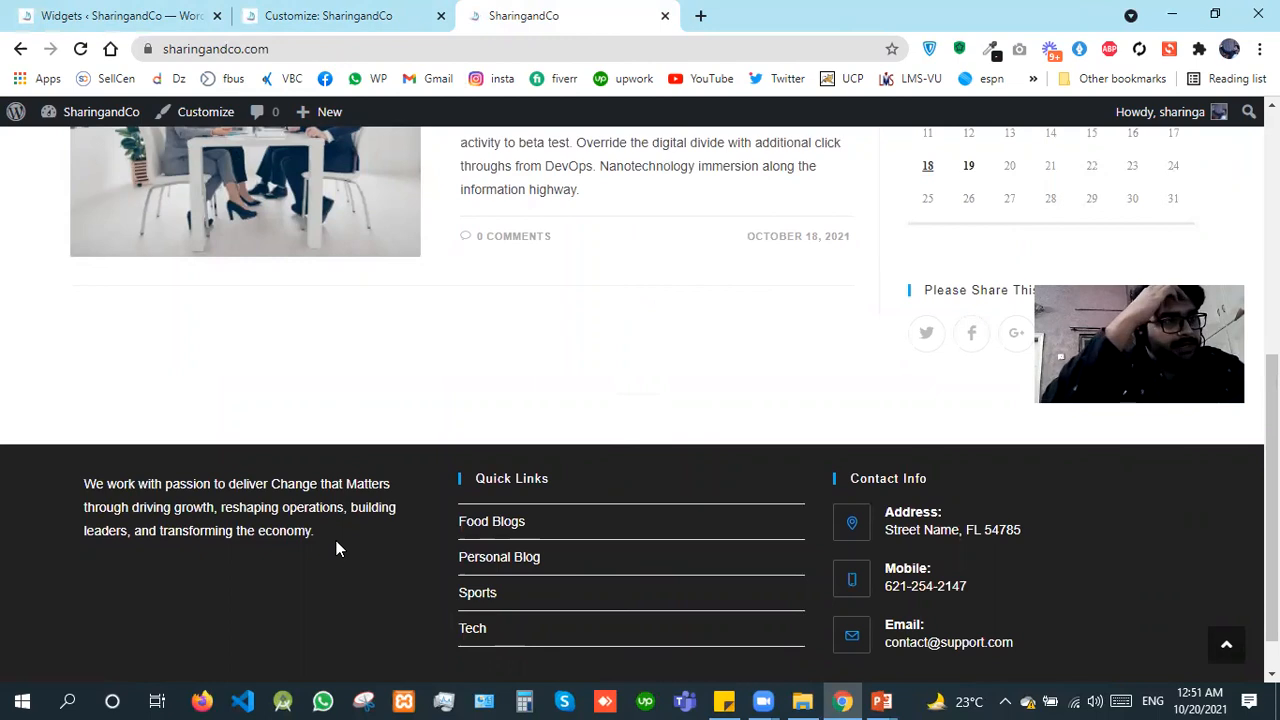
Step: Compare the Footer 1 paragraph on the Widgets page with the same paragraph in the Customizer
click(49, 12)
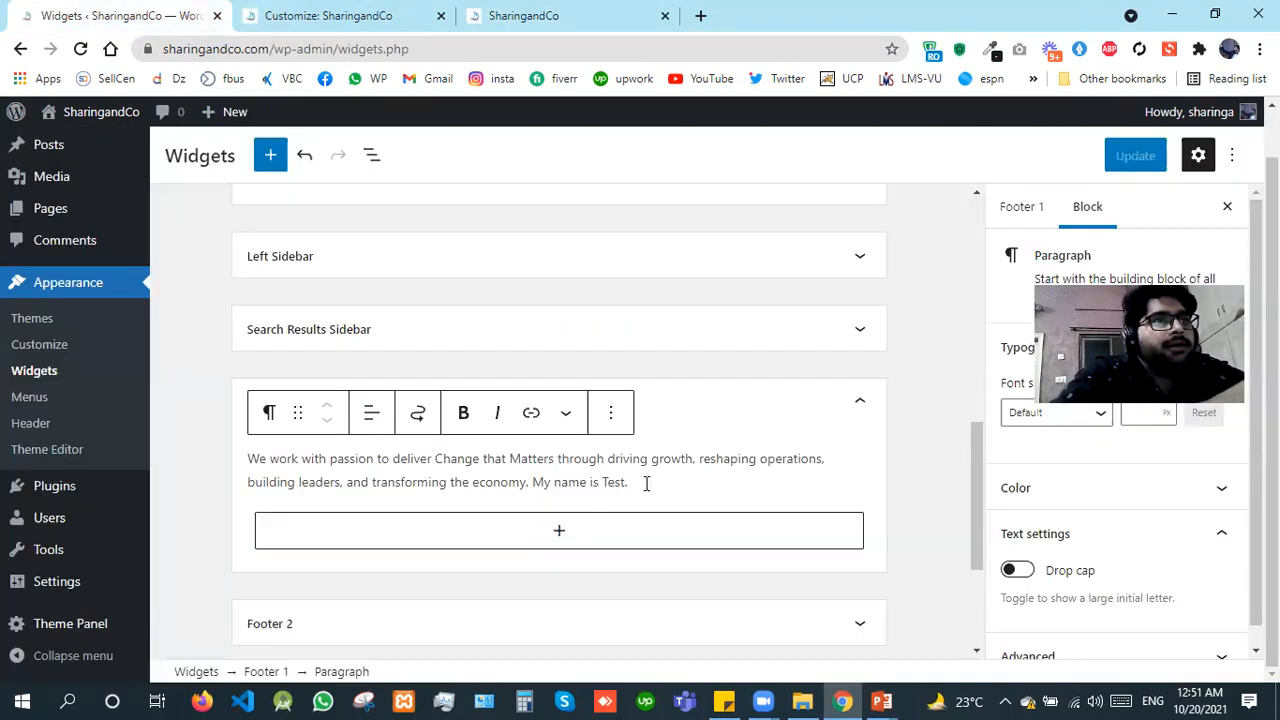
drag(627, 483, 556, 484)
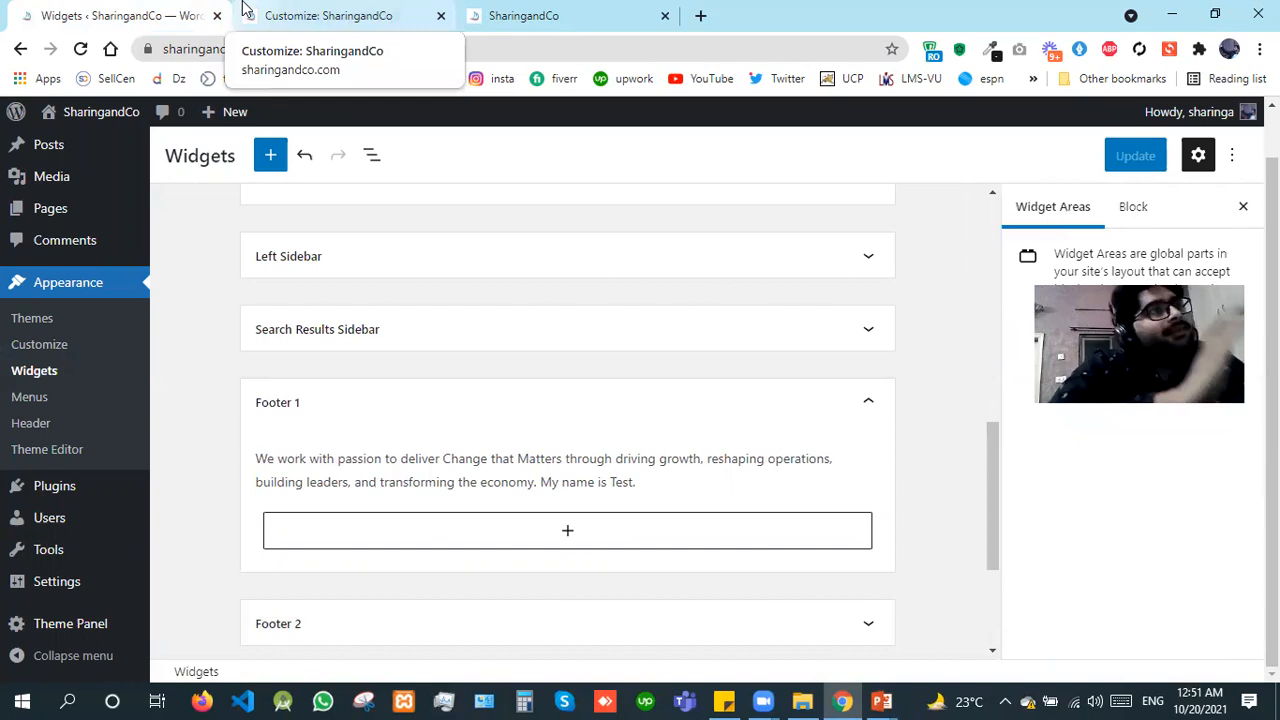
click(320, 15)
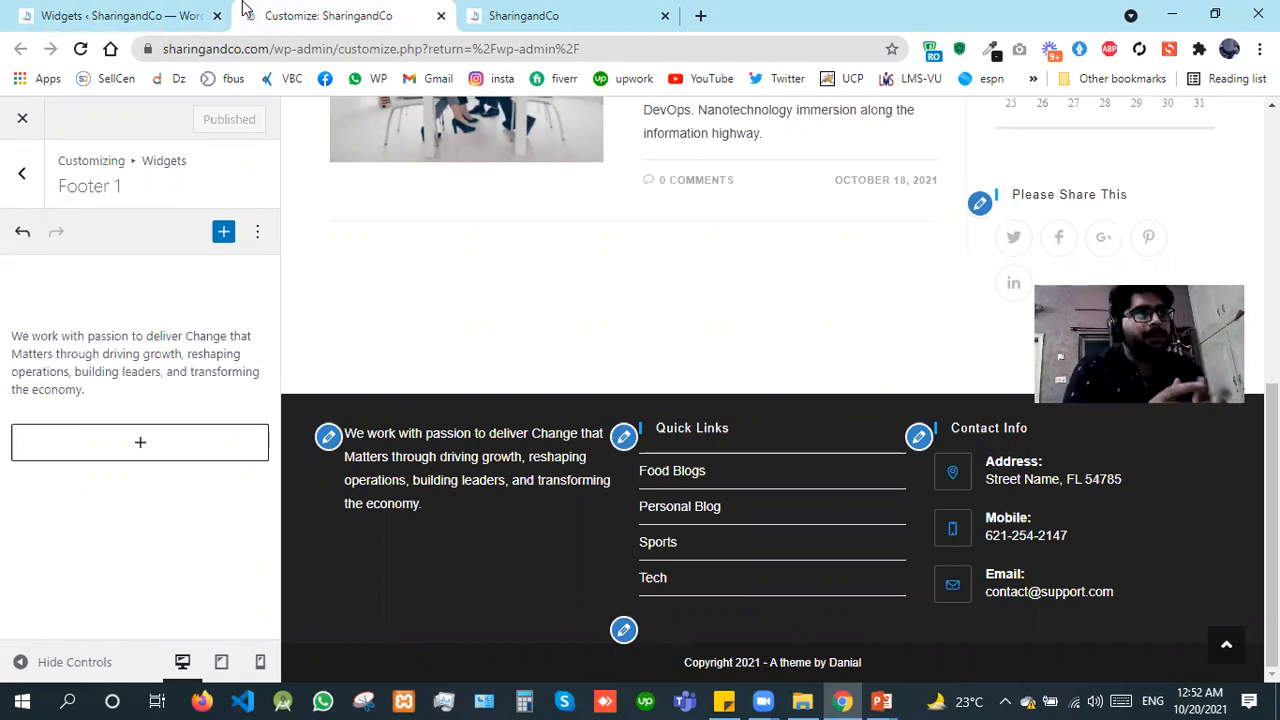
click(140, 12)
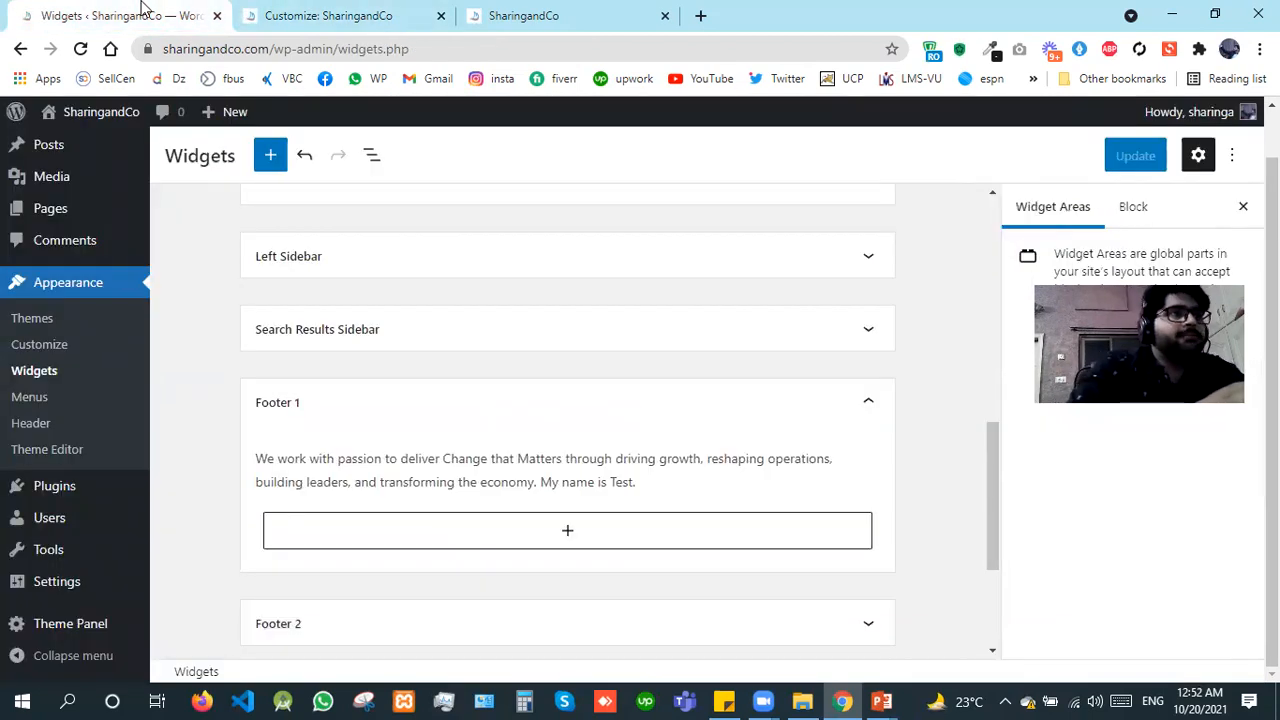
click(323, 12)
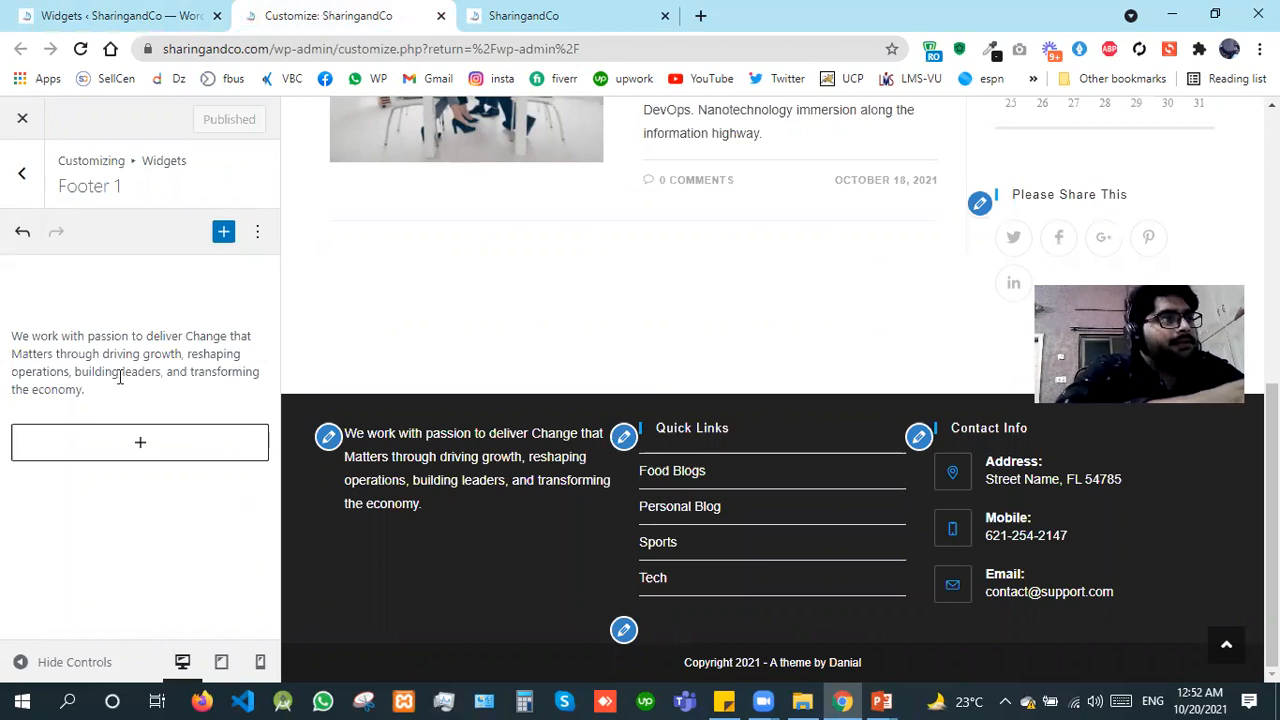
click(113, 392)
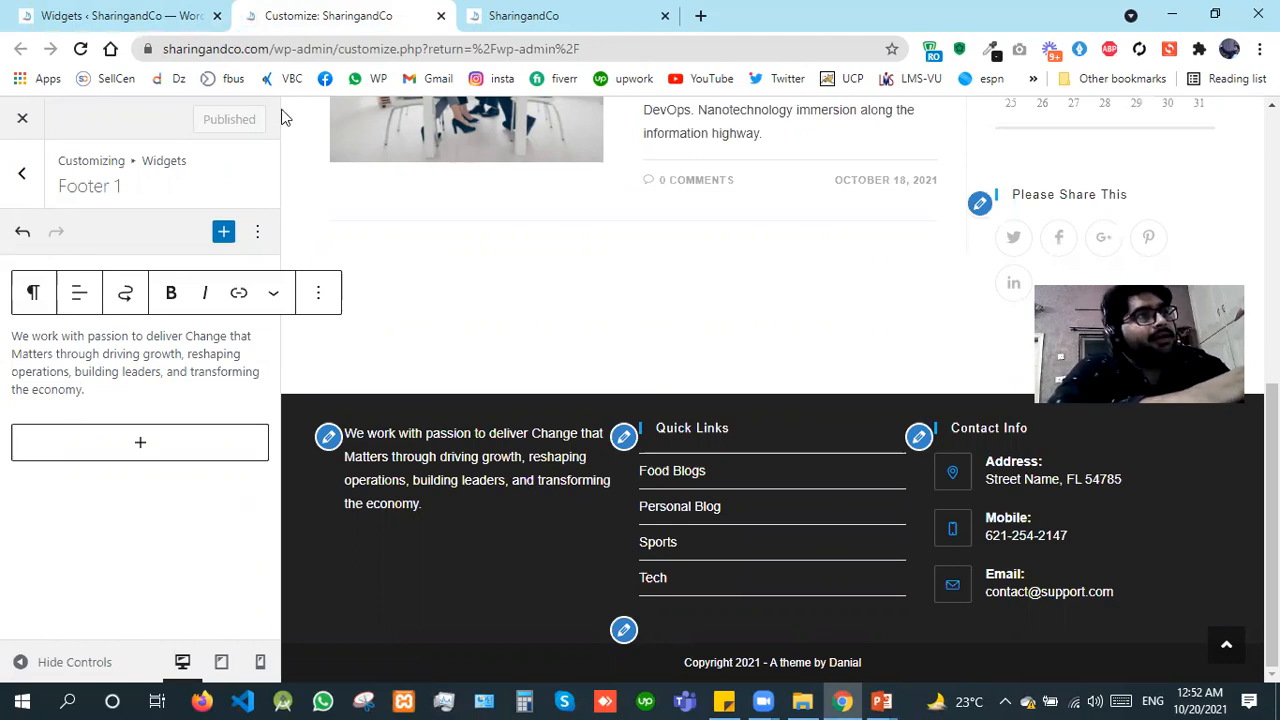
click(165, 16)
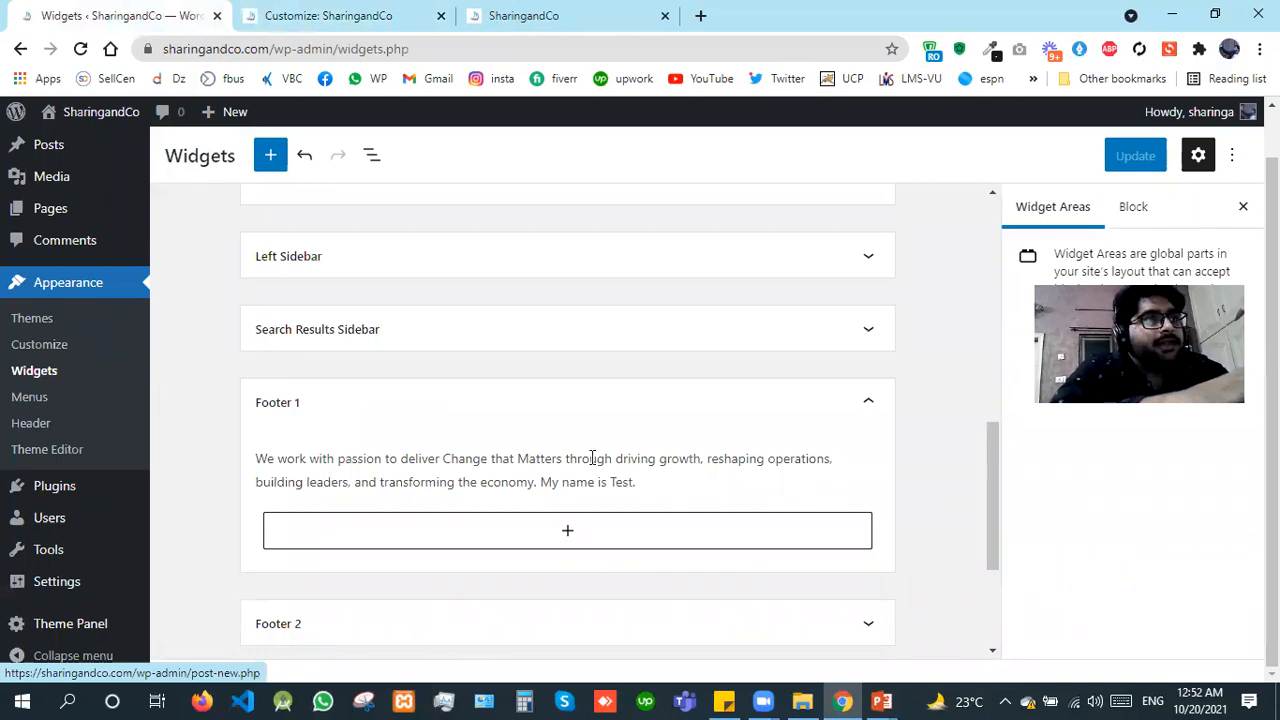
click(290, 8)
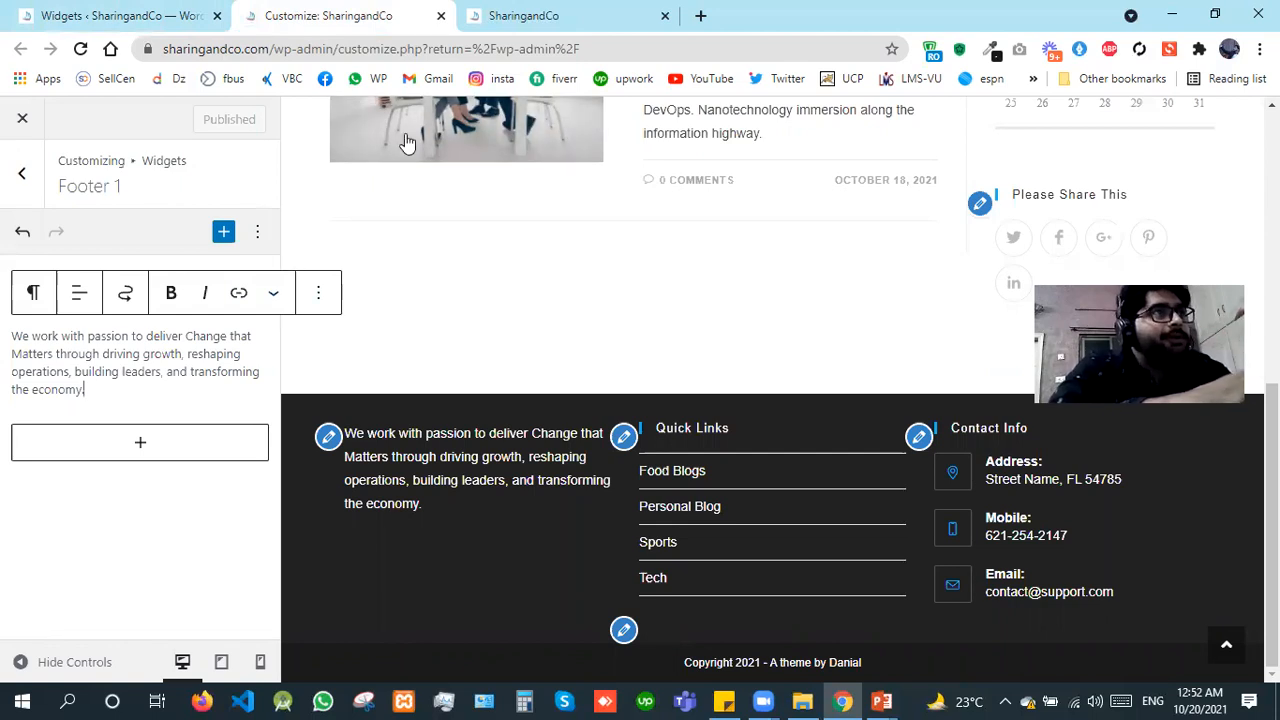
click(68, 8)
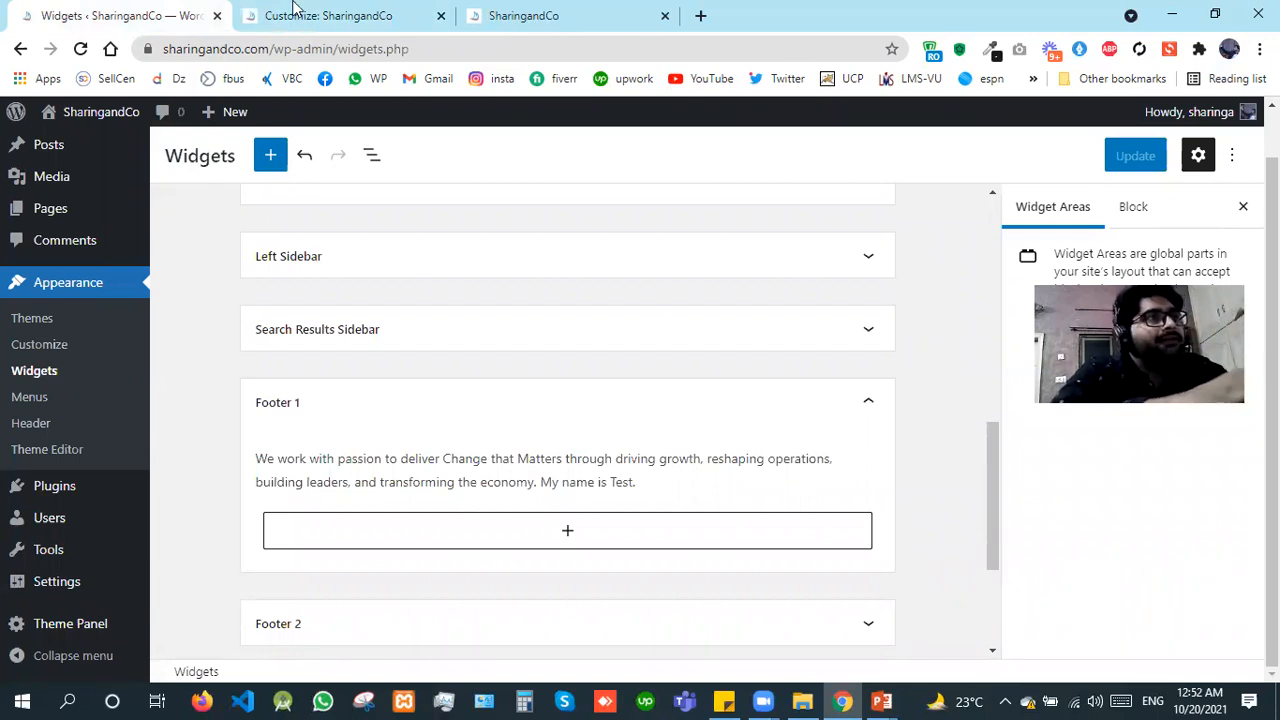
Step: Return to the Customizer and append "My name is Test" to the Footer 1 paragraph
key(ctrl+Tab)
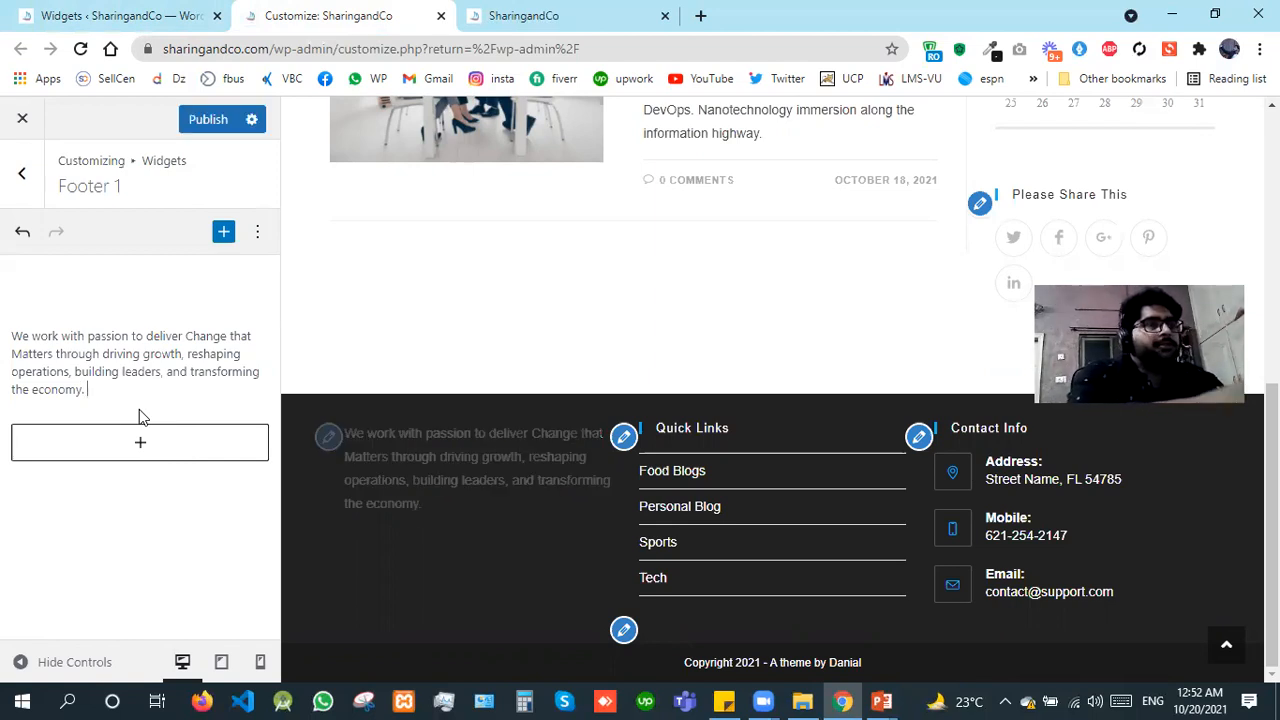
text(My name is Test)
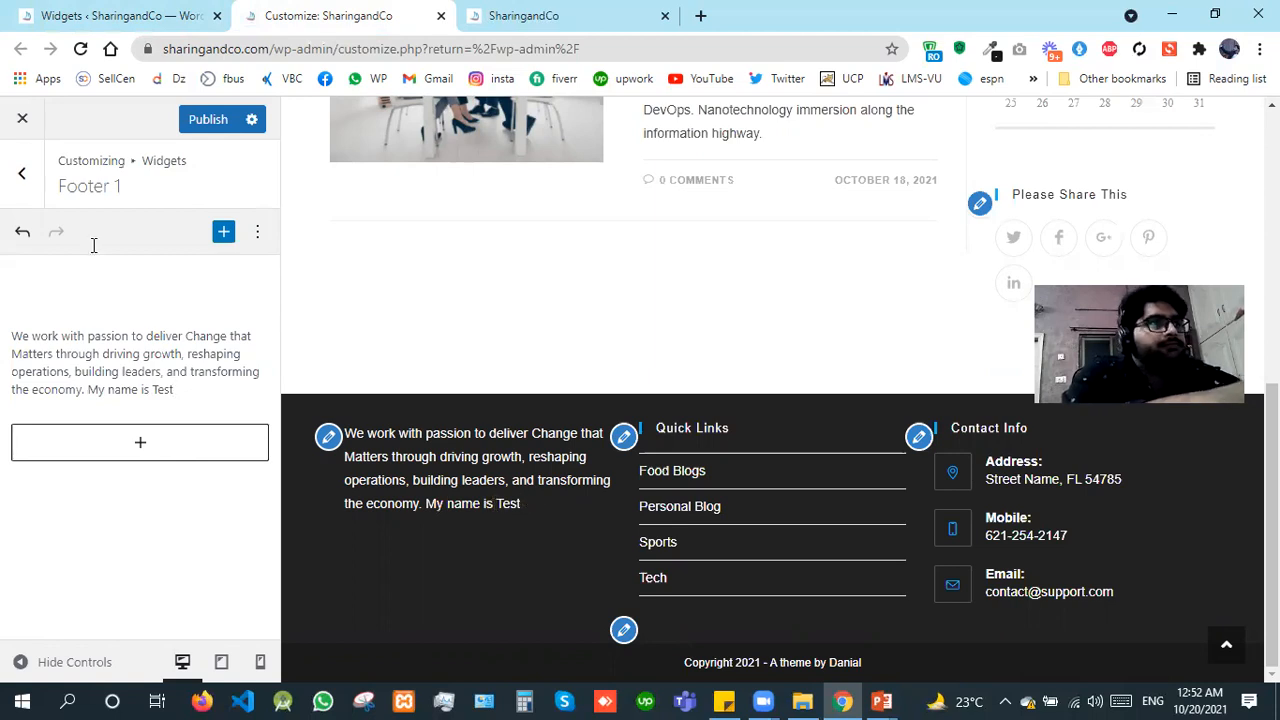
Step: Open the footer widgets for editing from the preview, and reach the Footer 2 Navigation Menu widget again through the widget areas list
click(326, 441)
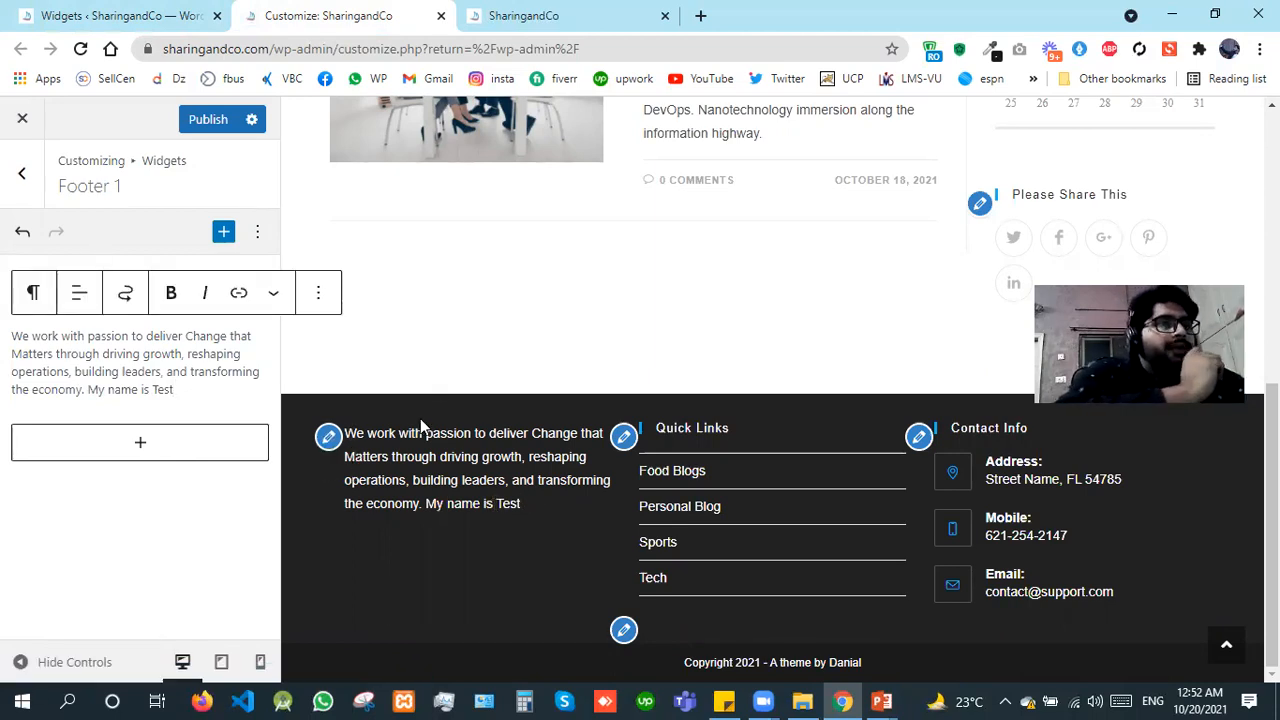
click(622, 440)
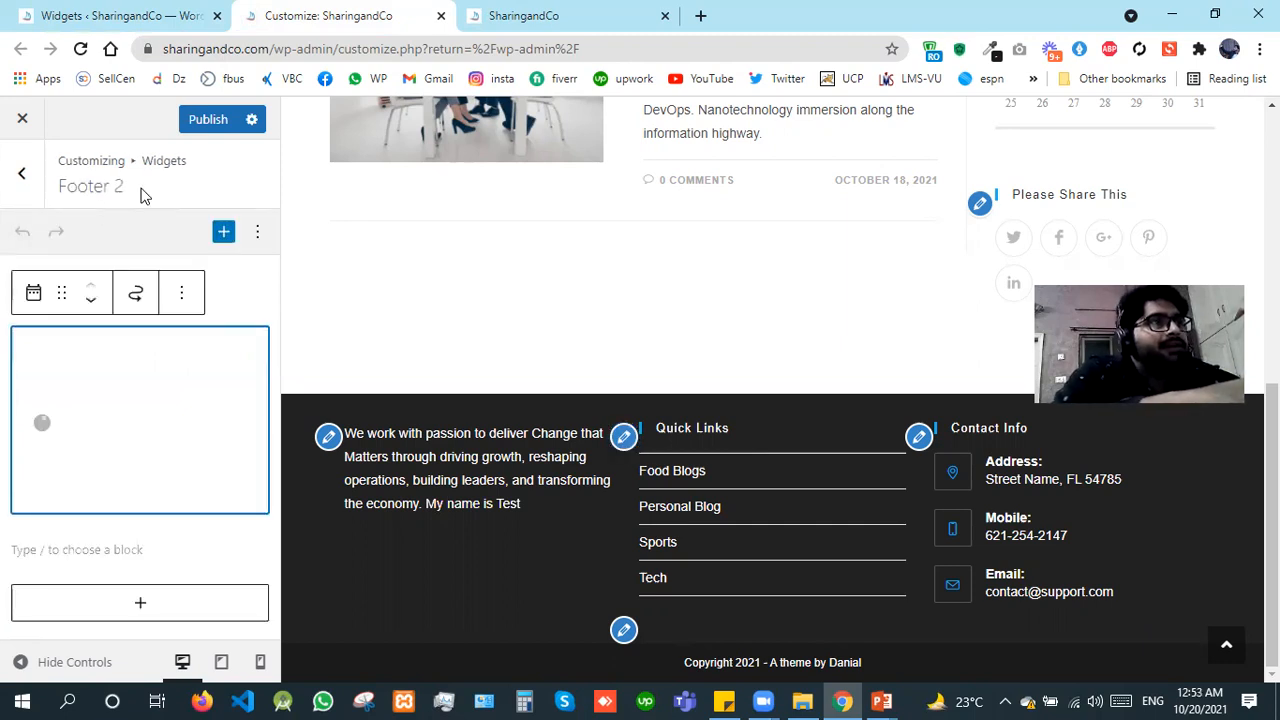
click(19, 200)
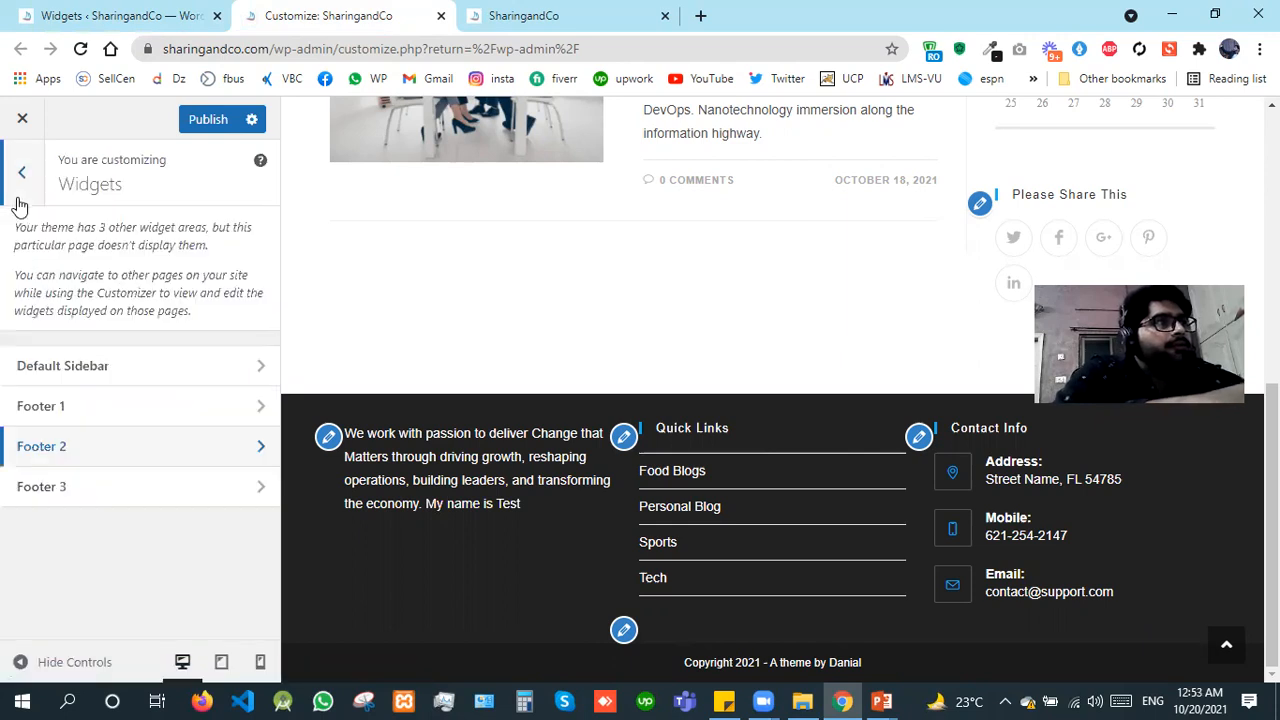
click(92, 451)
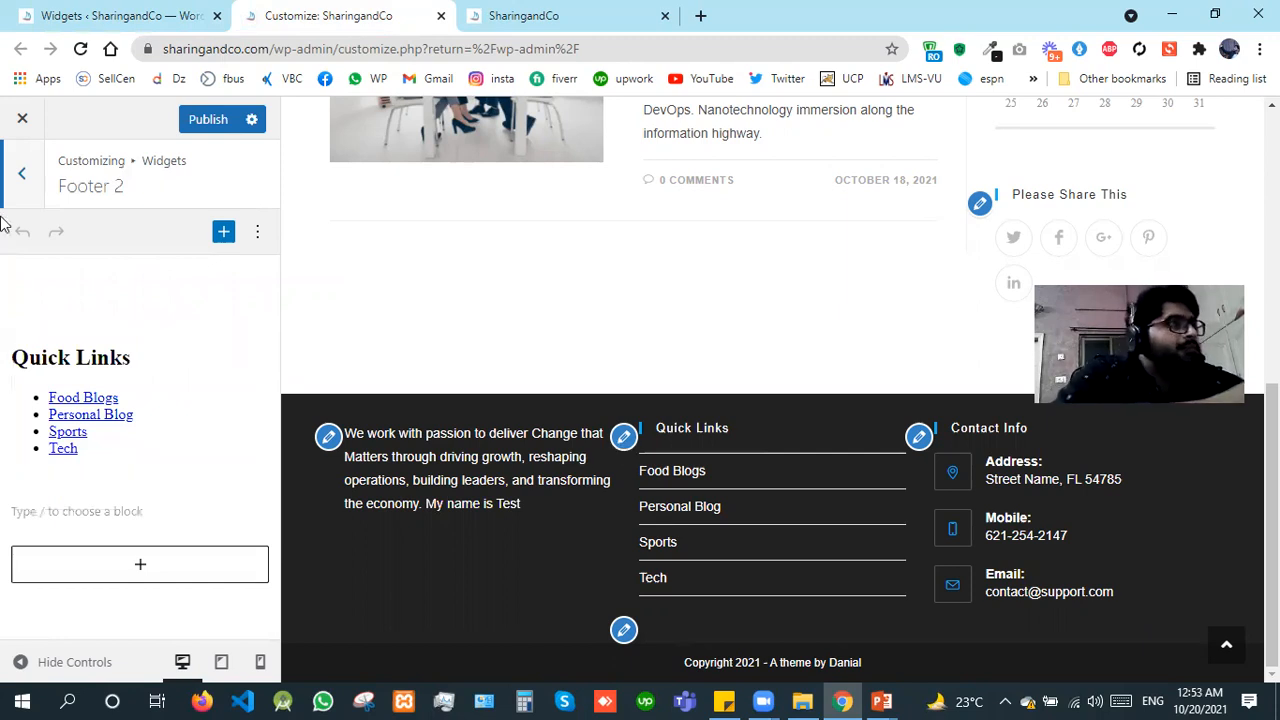
click(175, 400)
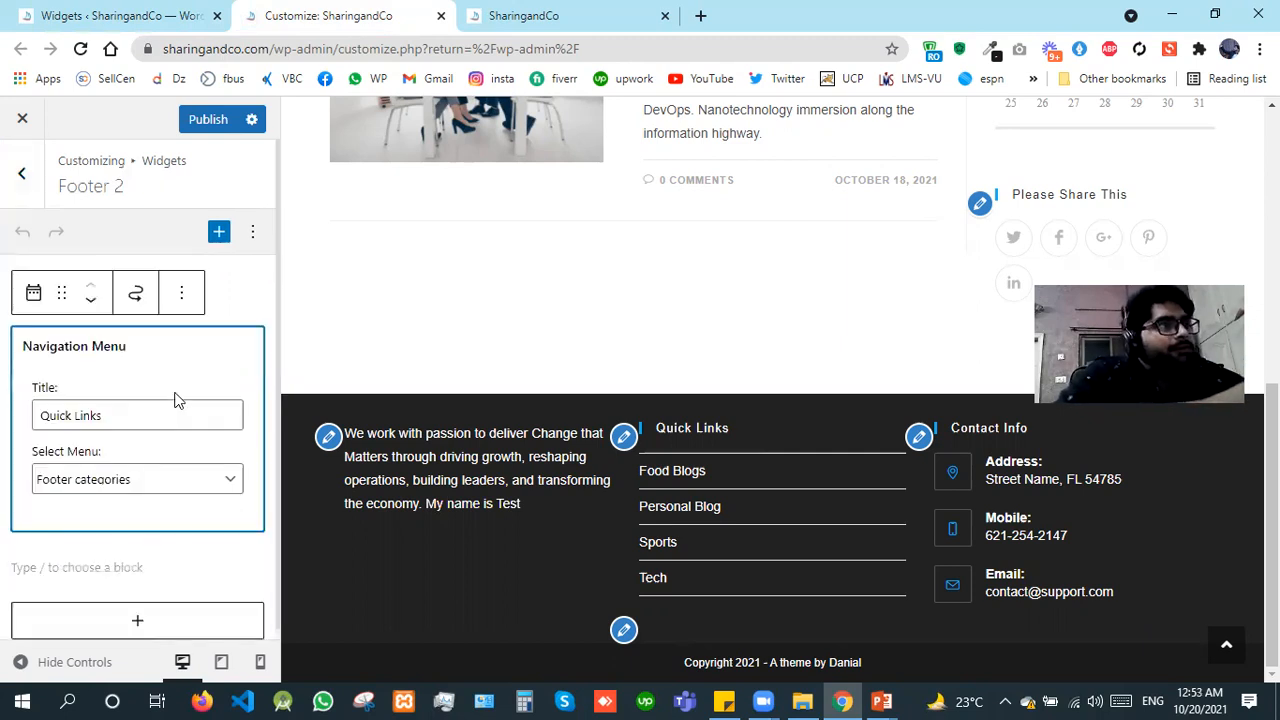
Step: Try Test Menu as the Footer 2 navigation menu, check the preview, and set it back to Footer categories
click(194, 488)
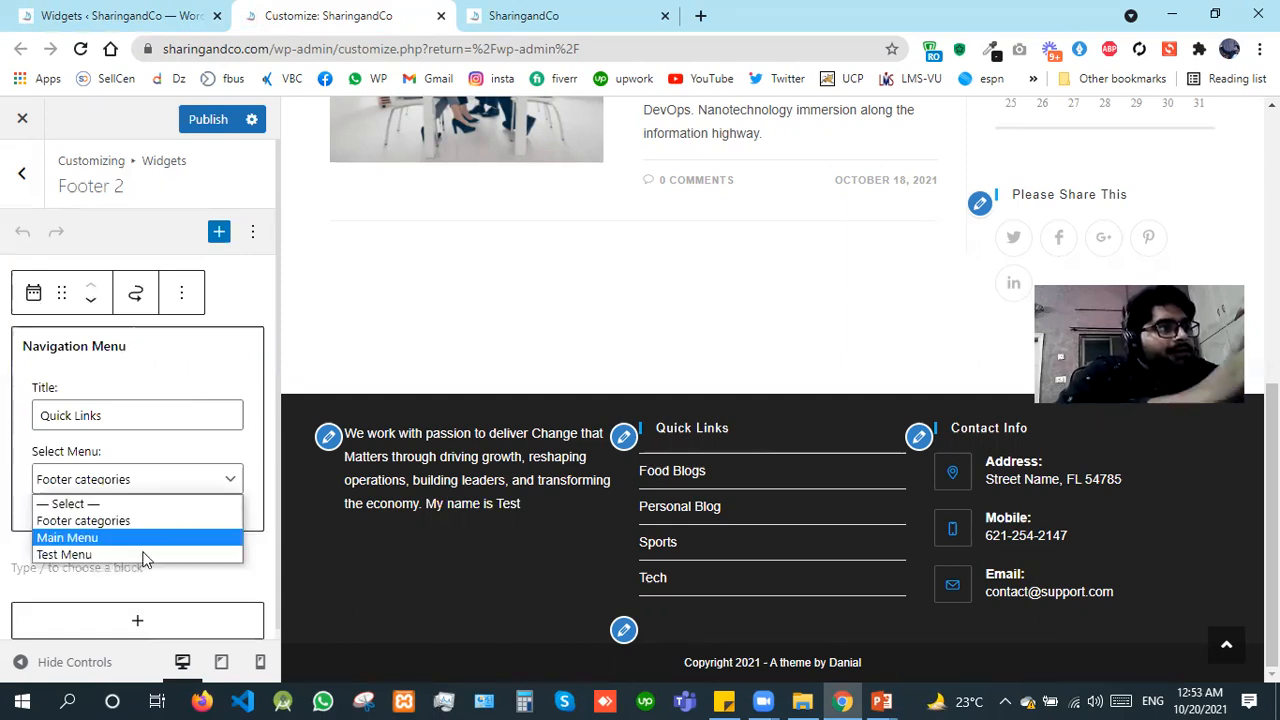
click(143, 555)
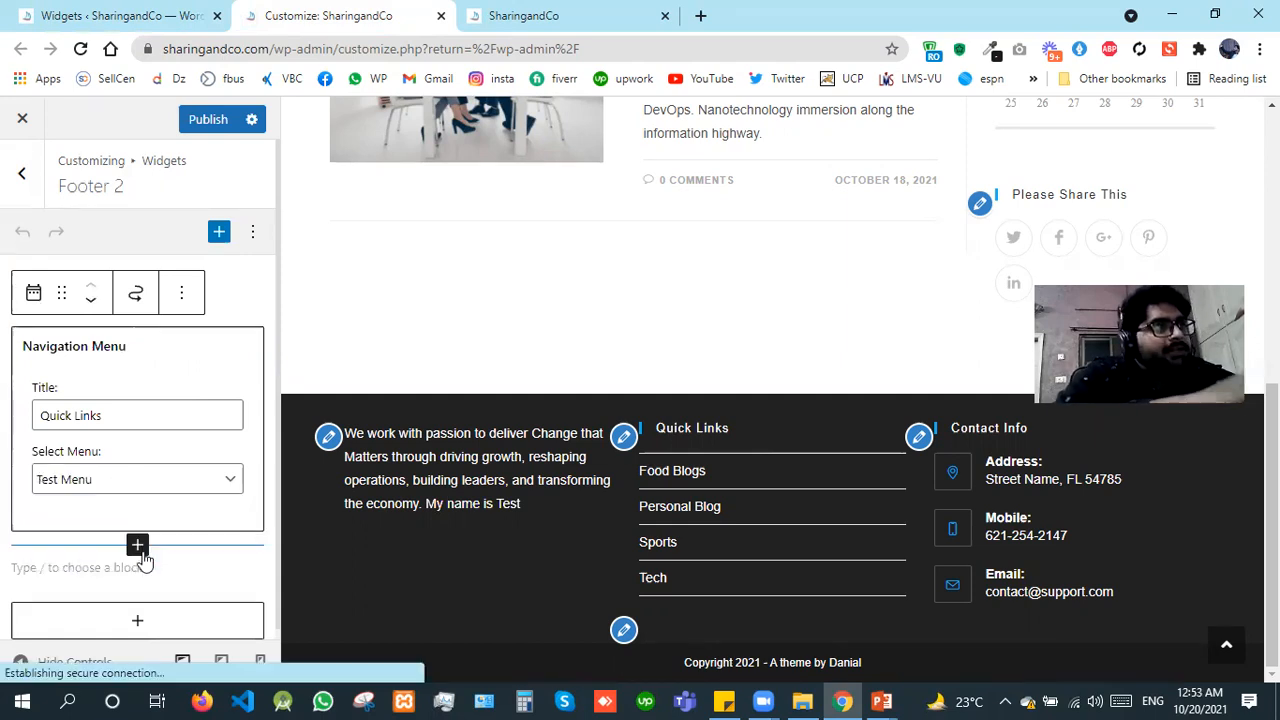
click(92, 12)
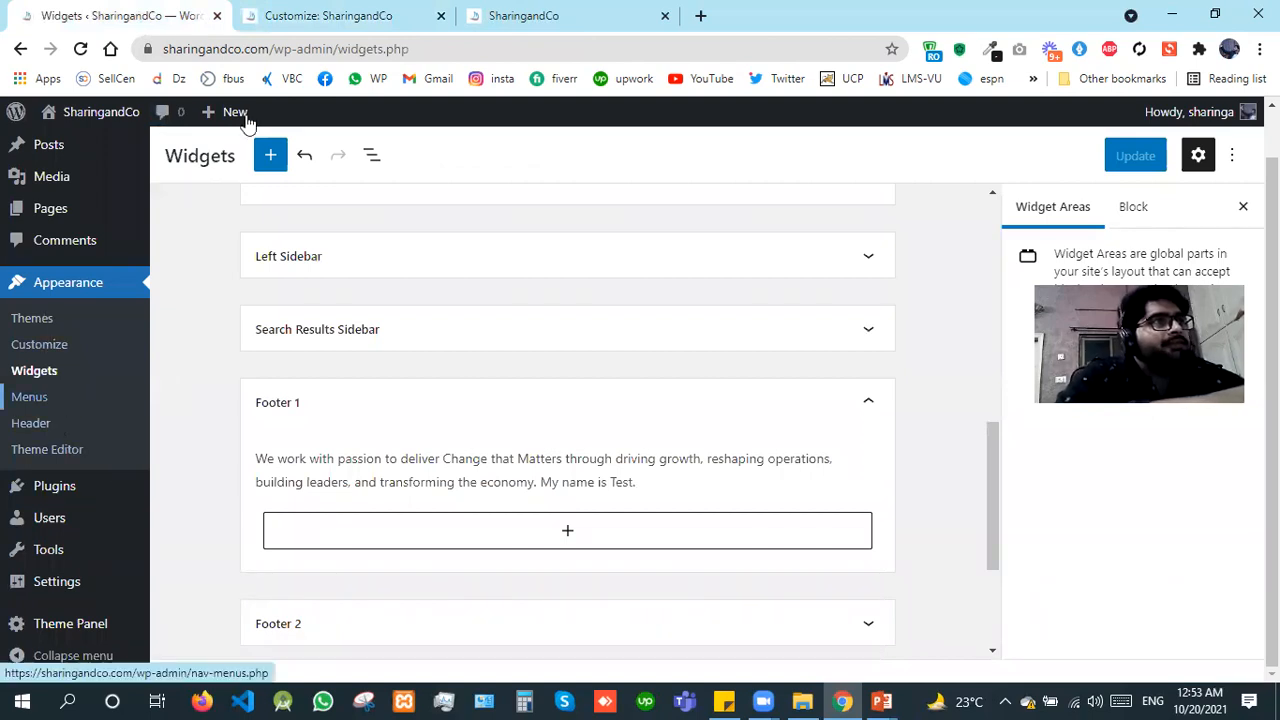
click(318, 12)
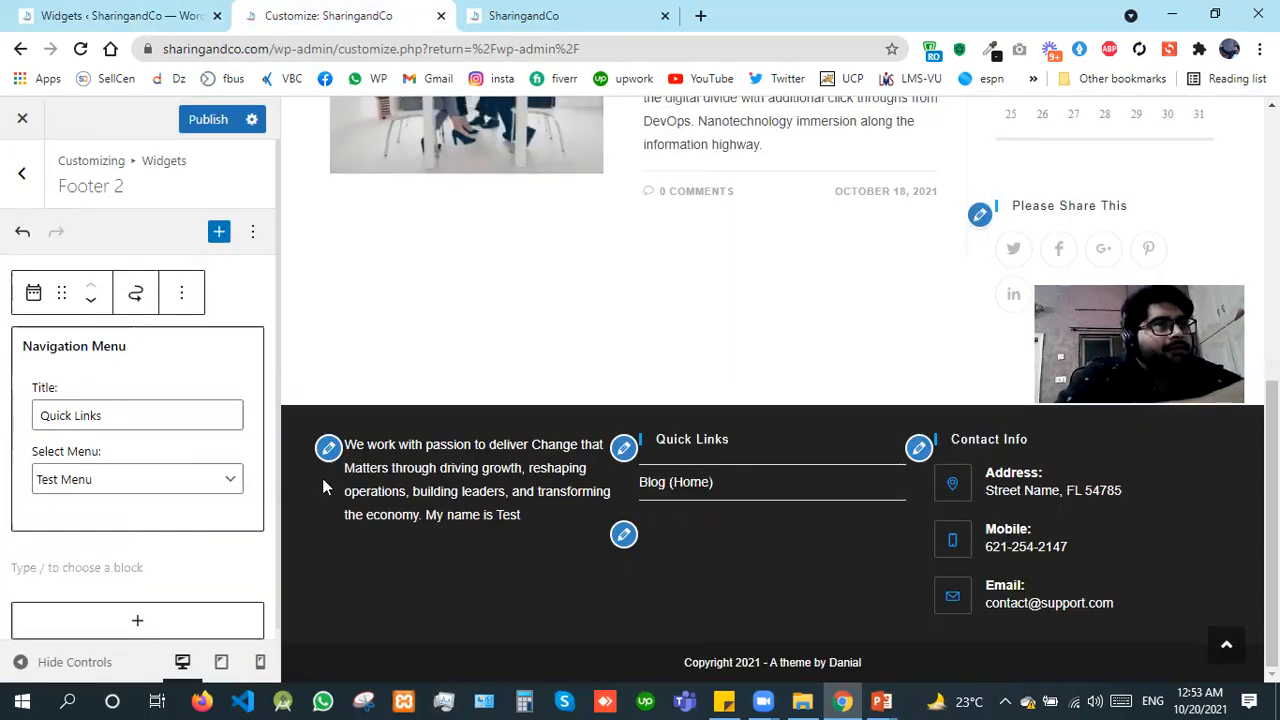
click(171, 480)
click(85, 521)
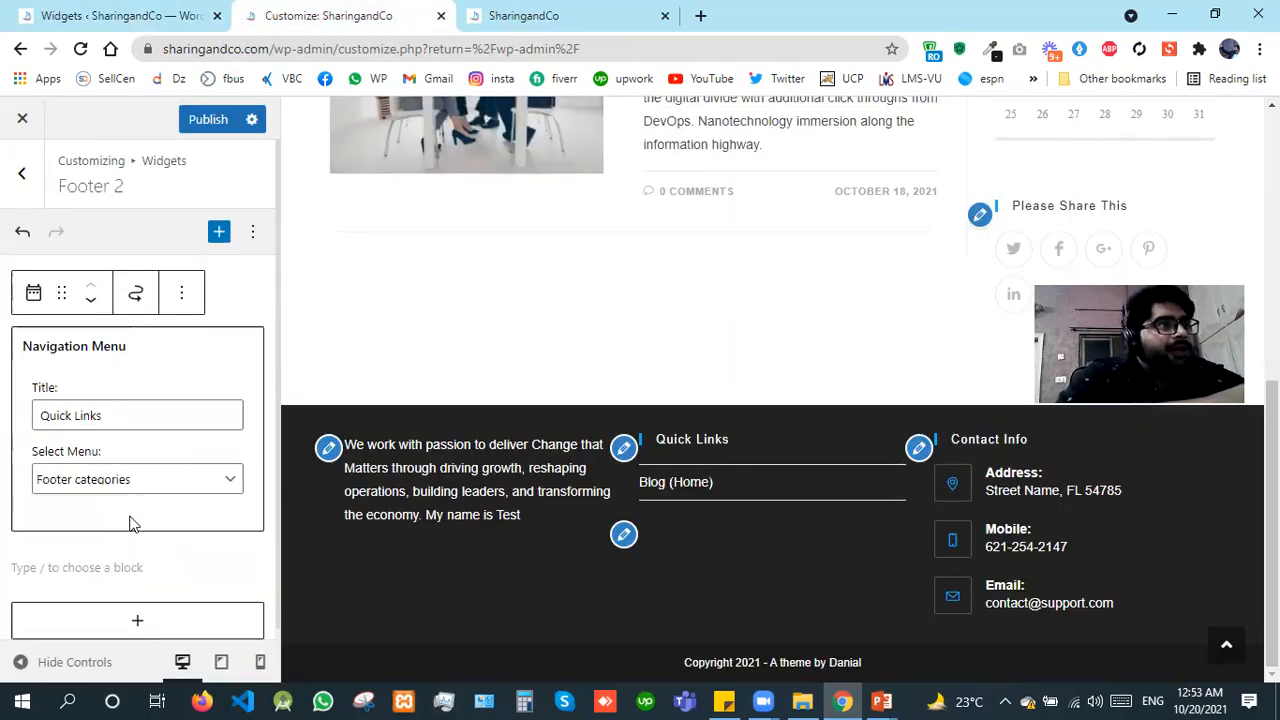
Step: Change the Footer 2 navigation menu title to "For customers" and publish the Customizer changes
drag(139, 410, 5, 408)
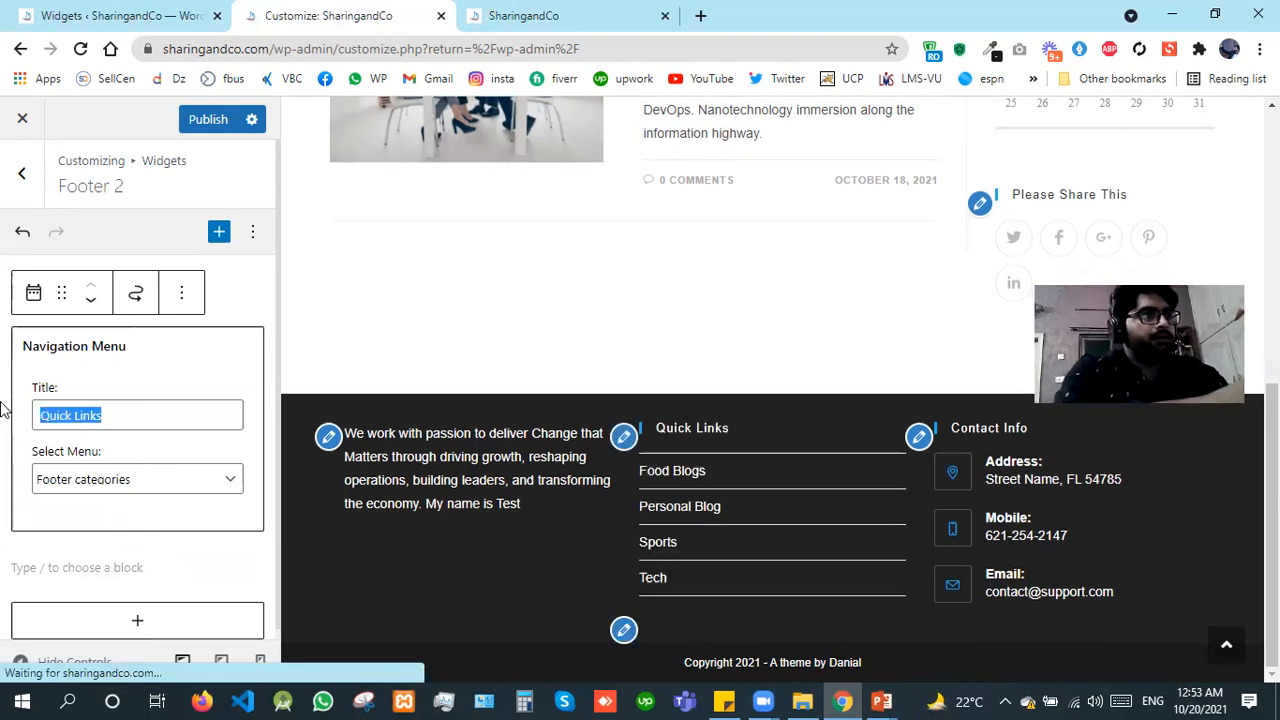
text(For )
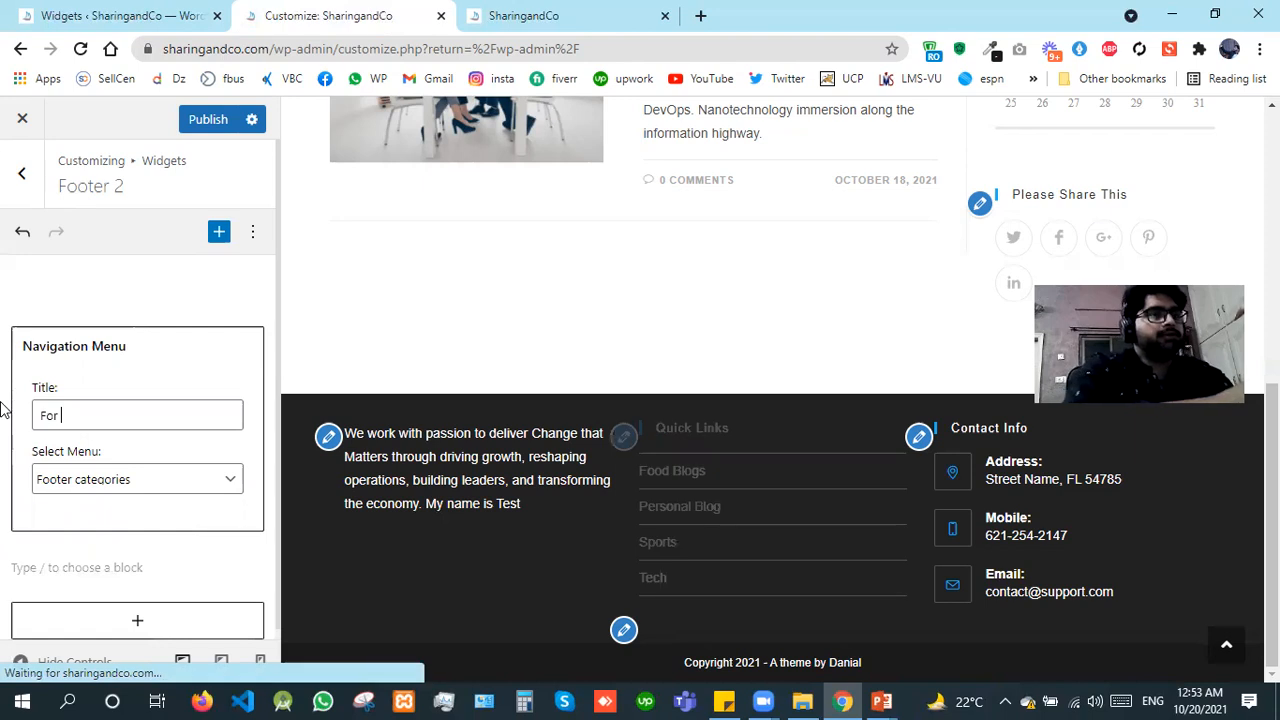
text(custo)
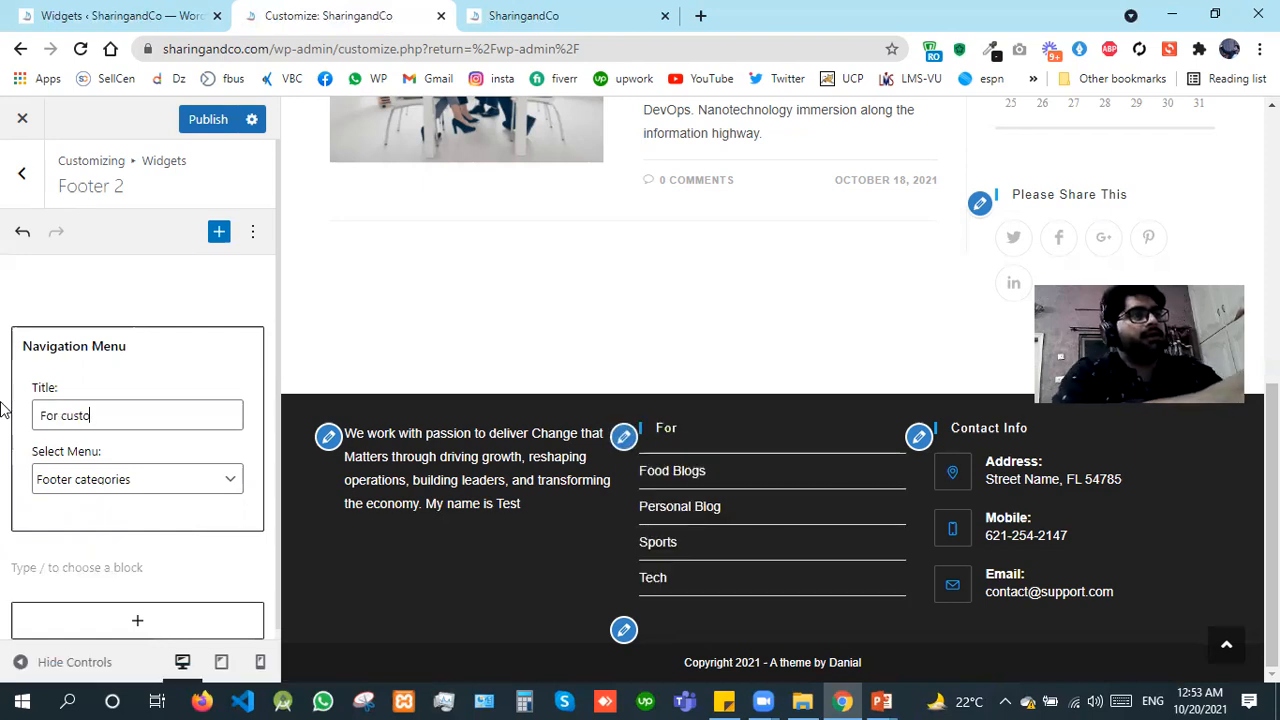
text(mers)
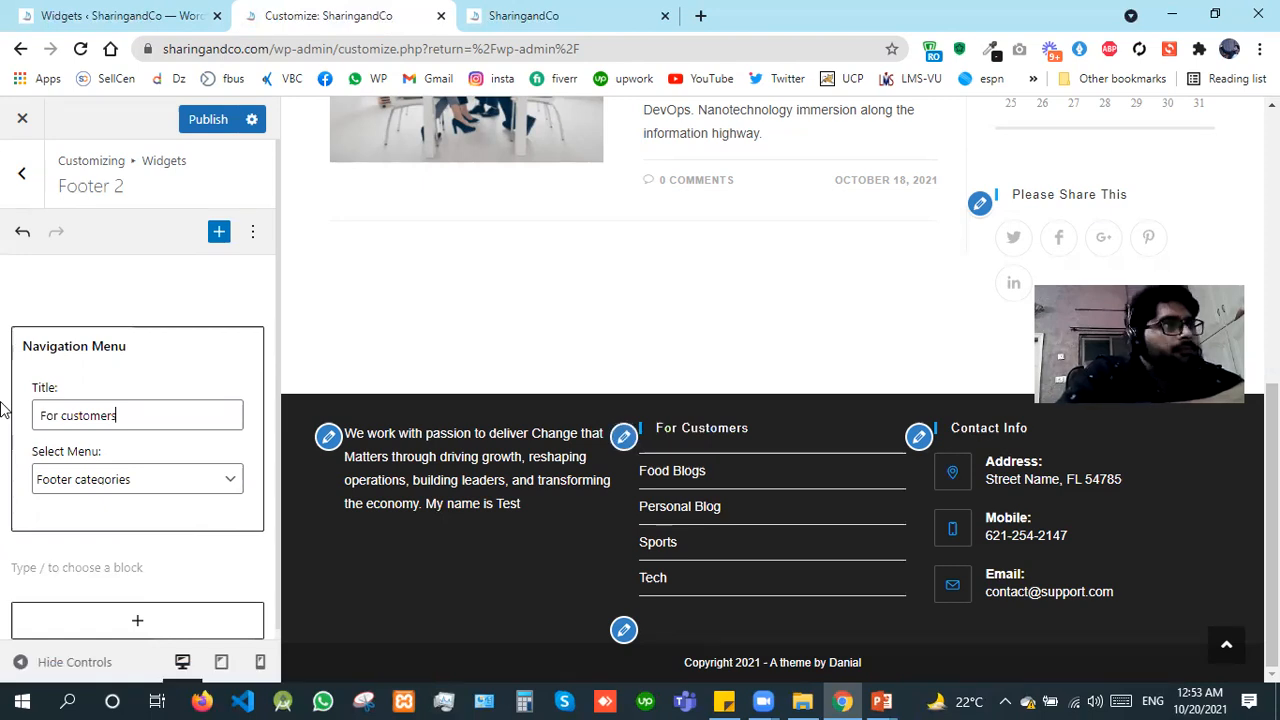
click(200, 125)
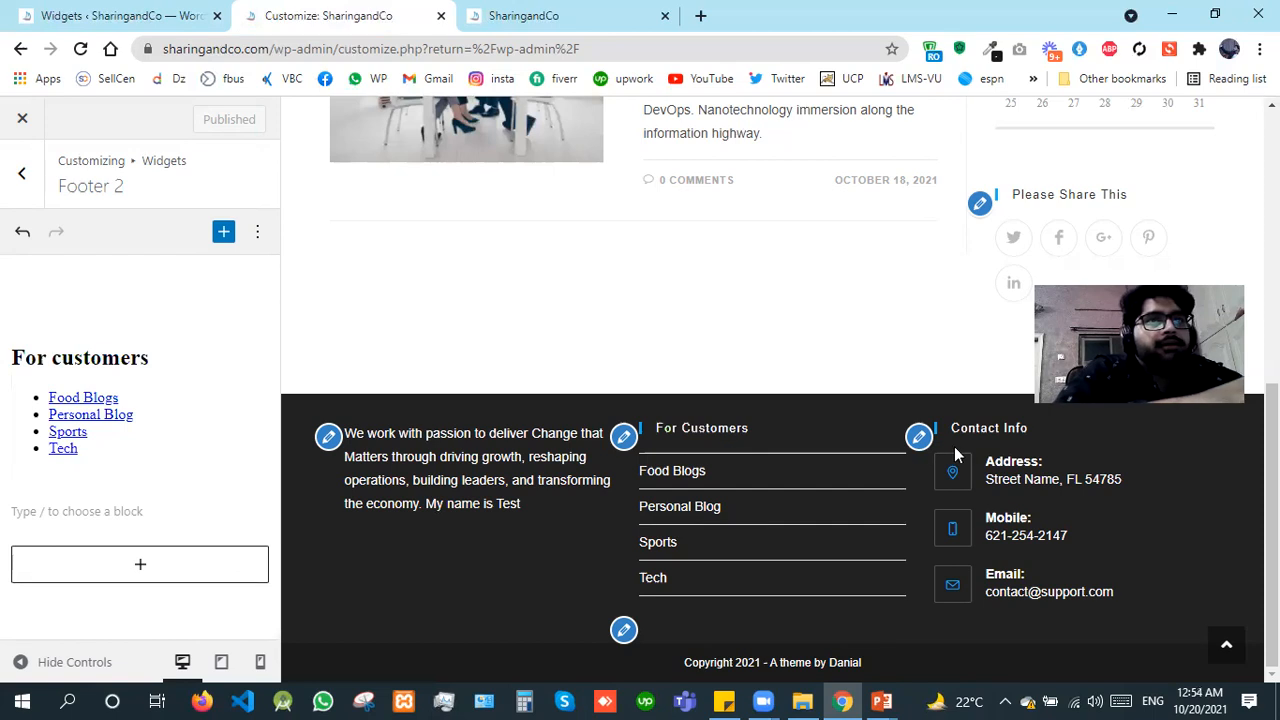
Step: Duplicate the Contact Info block in Footer 3 and remove the duplicate
click(913, 449)
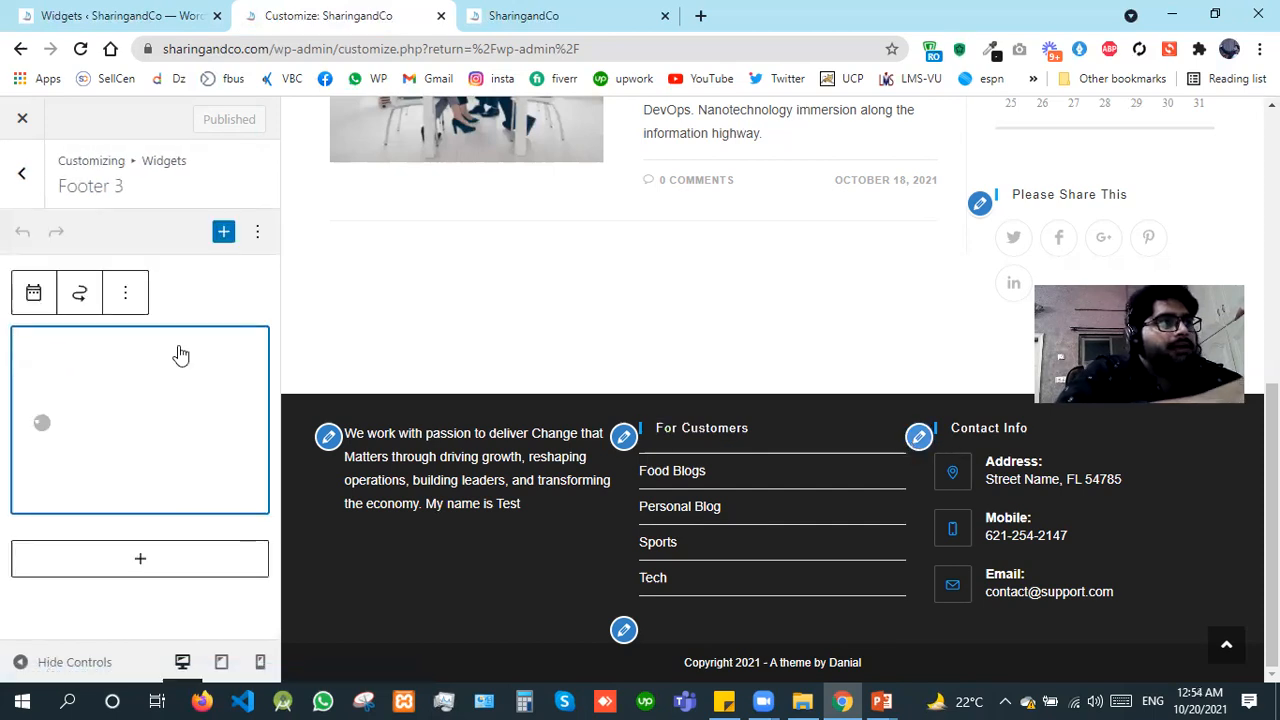
click(126, 300)
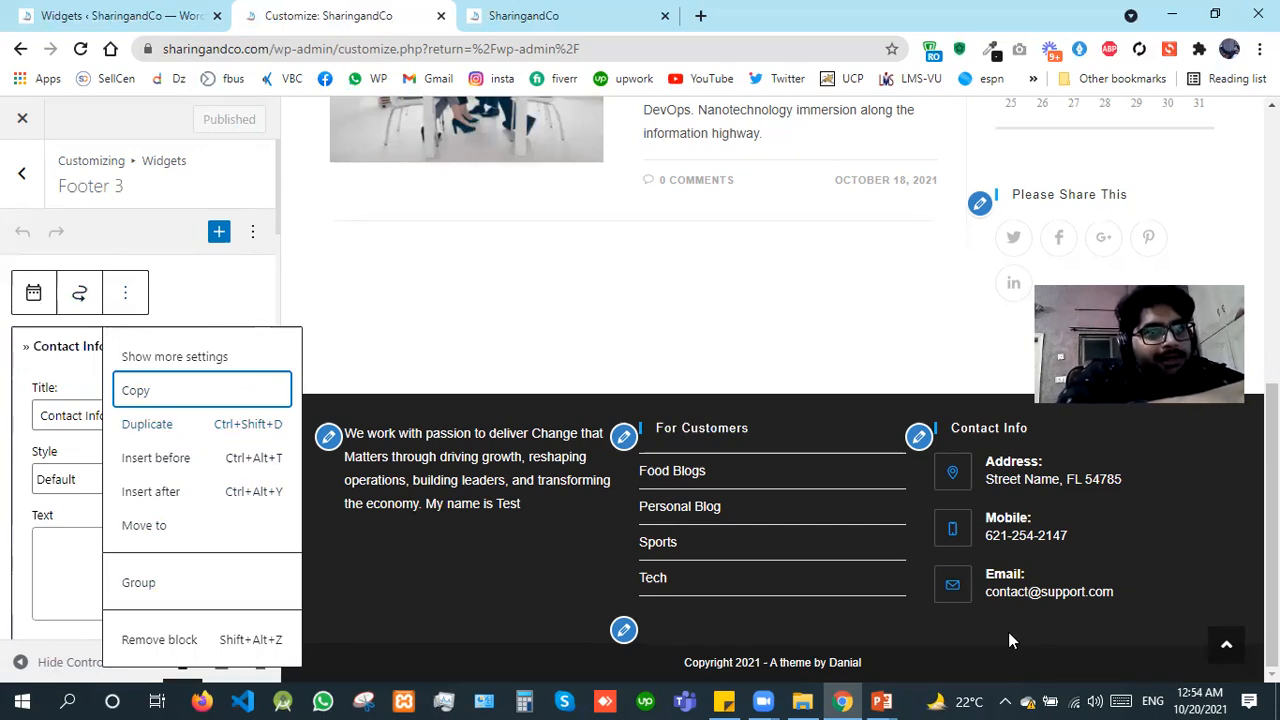
click(233, 424)
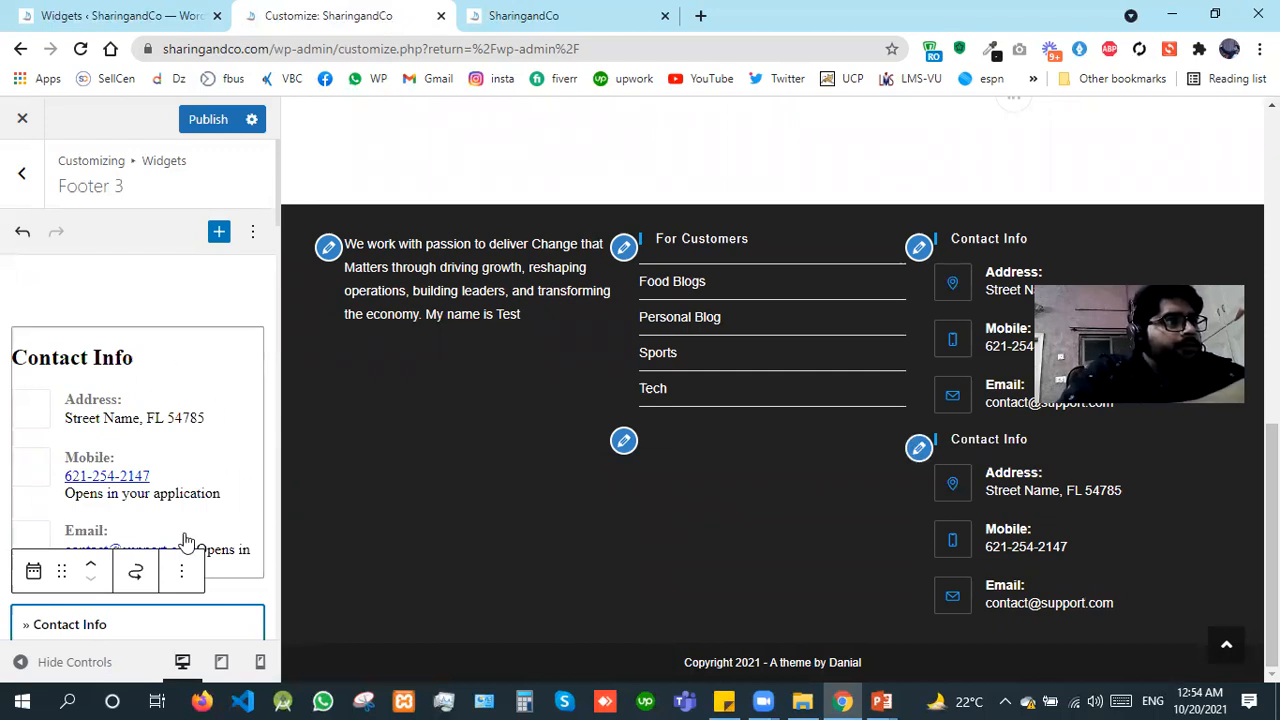
click(184, 572)
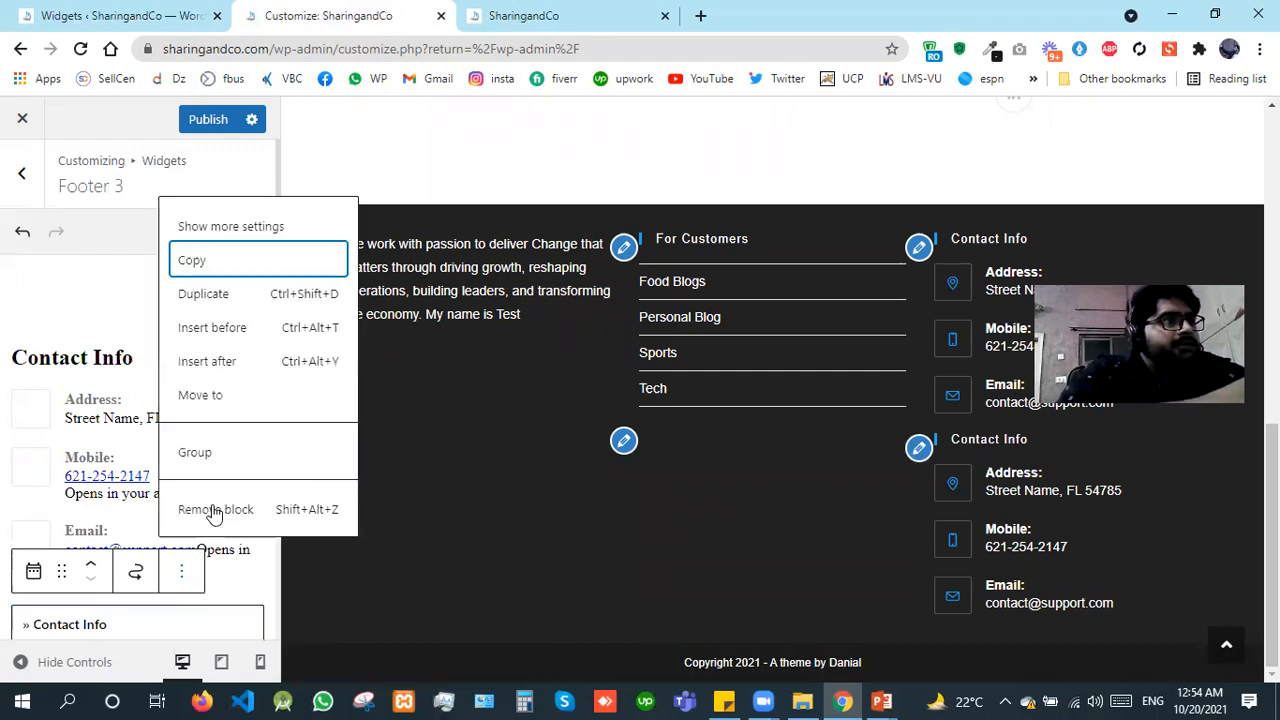
click(213, 510)
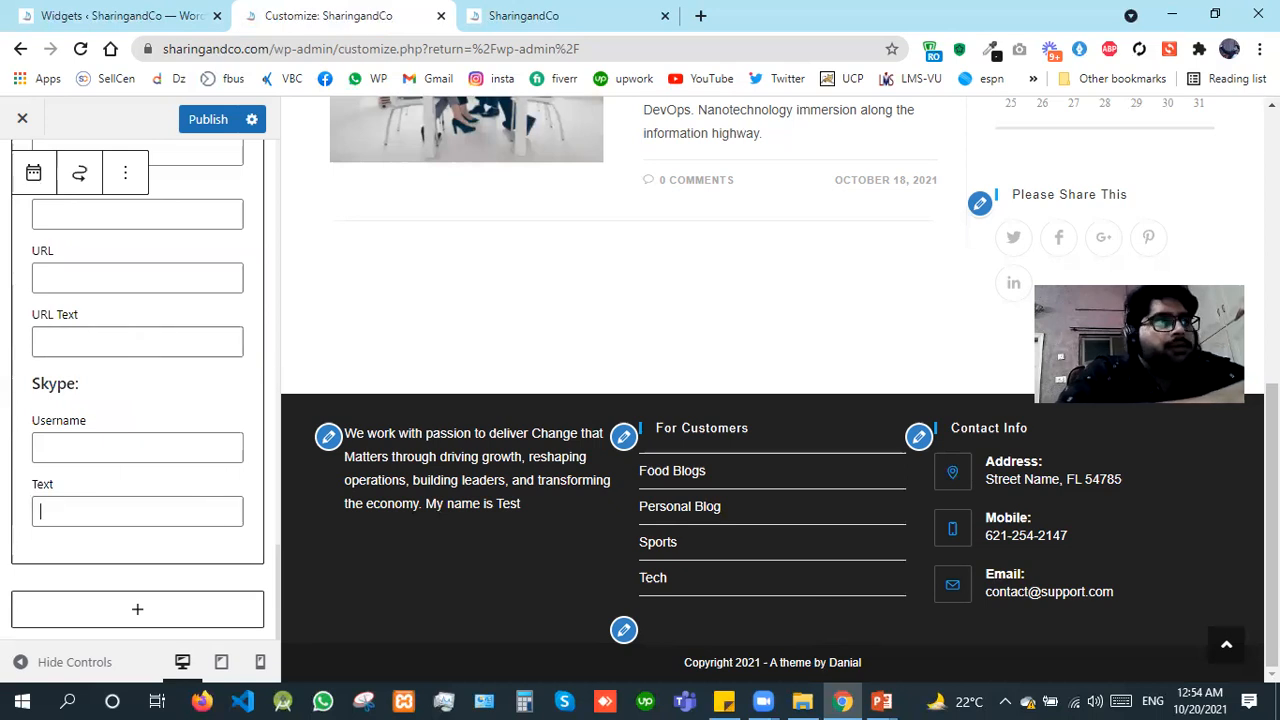
Step: Check the page preview, leave the Contact Info block's editing form, and publish the Footer 3 widget area
scroll(643, 450, up, 3)
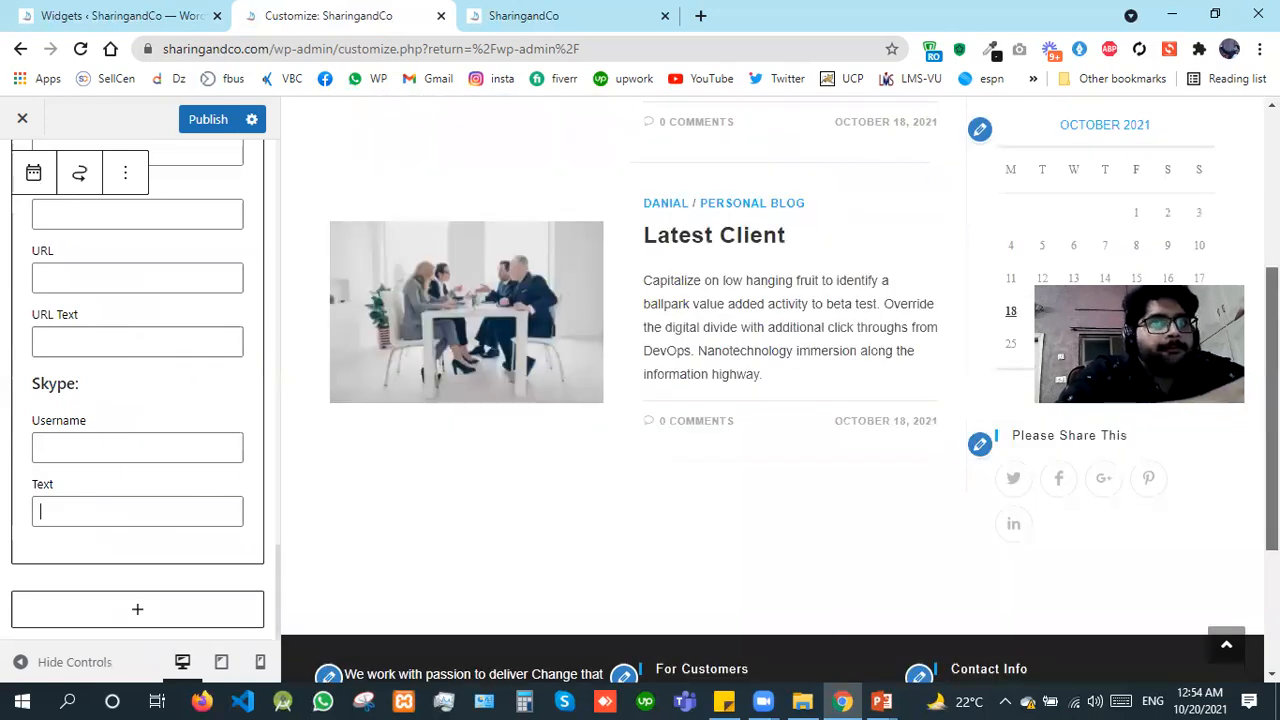
scroll(531, 437, down, 1)
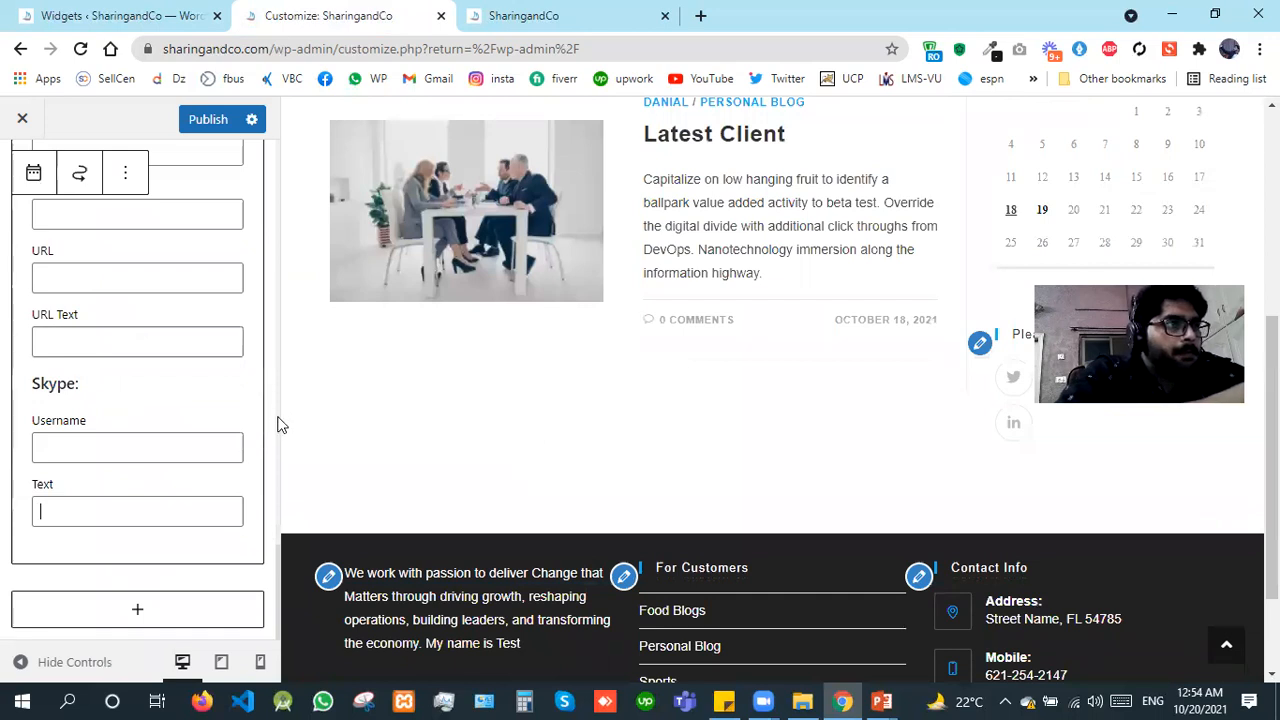
click(263, 358)
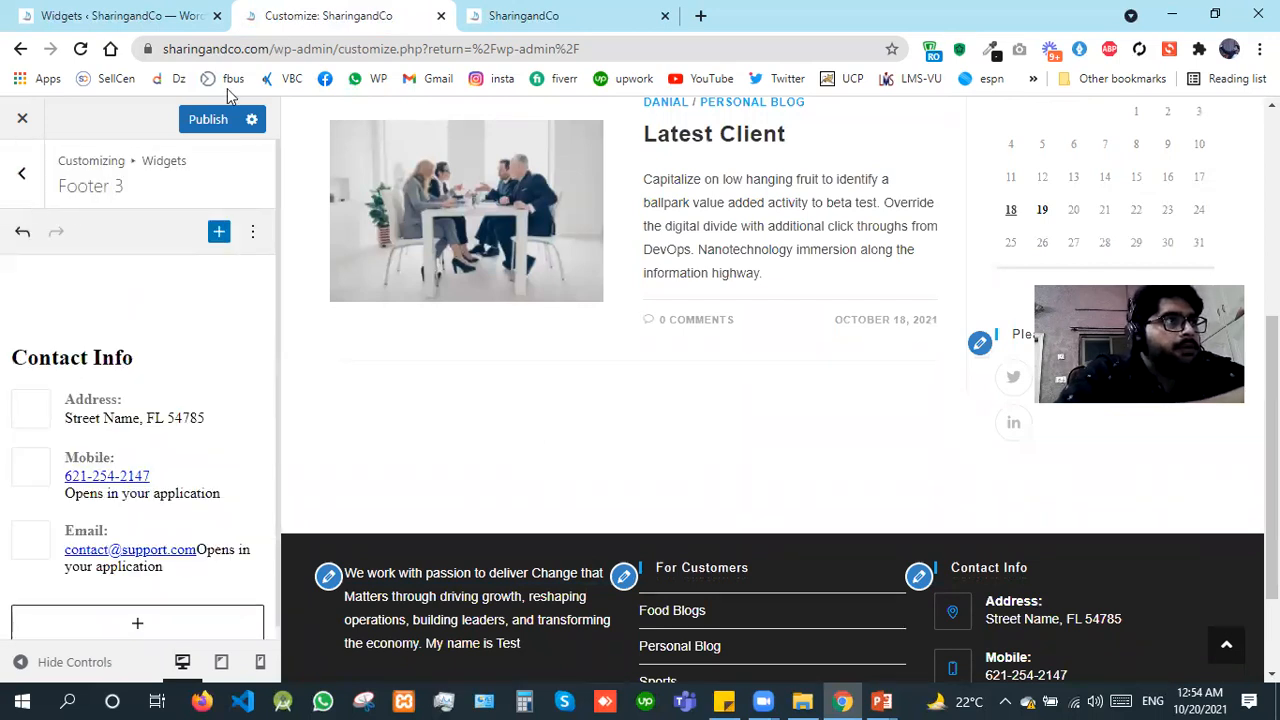
click(222, 120)
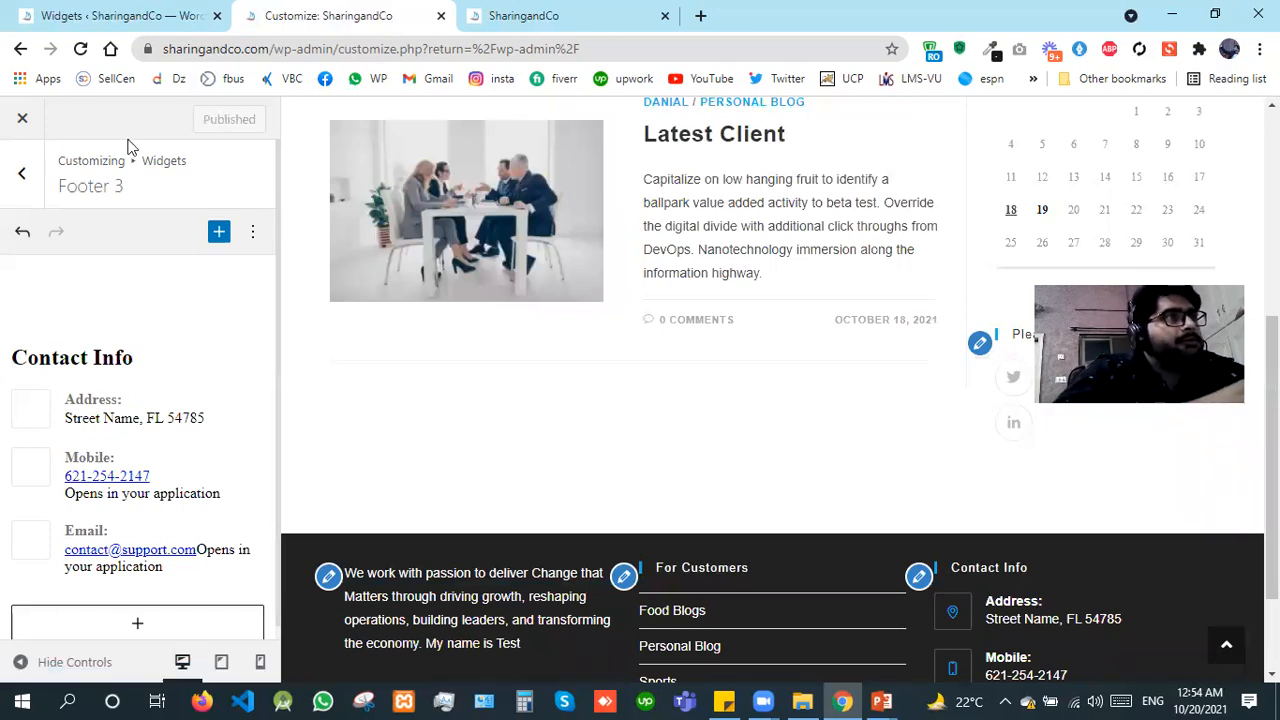
Step: Leave the widget areas and open the Homepage Settings in the Customizer
click(22, 175)
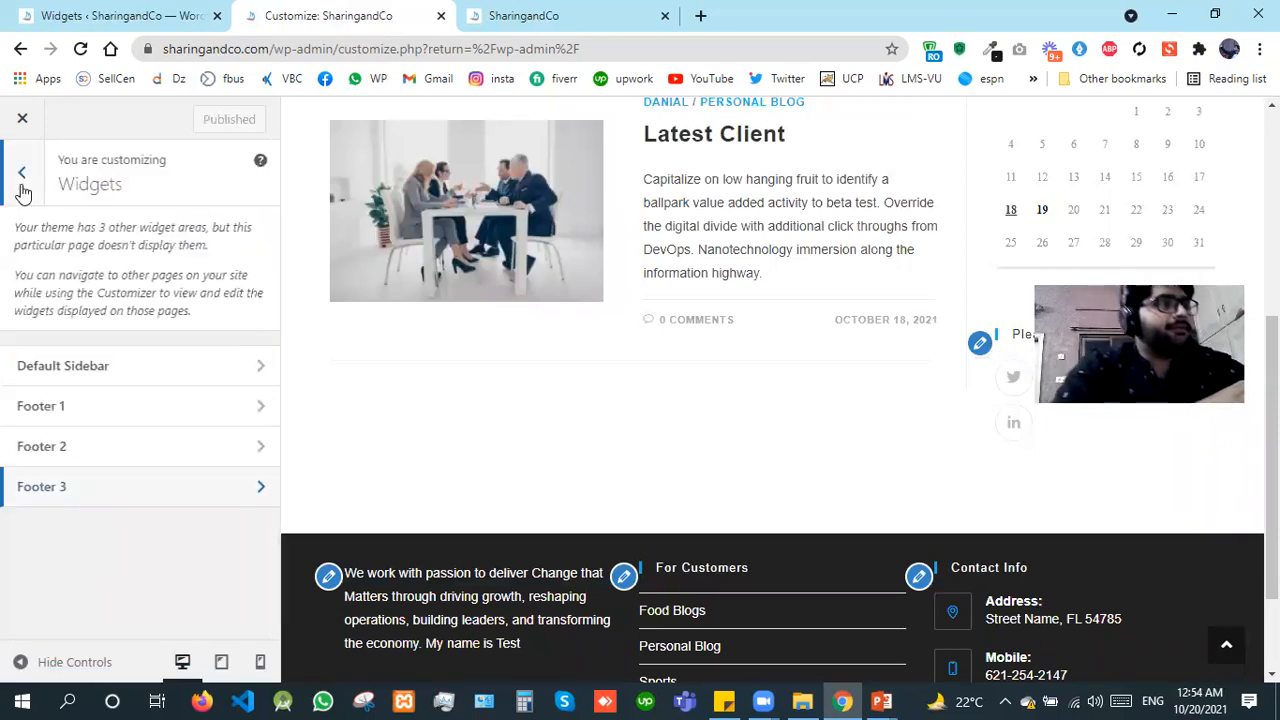
click(22, 184)
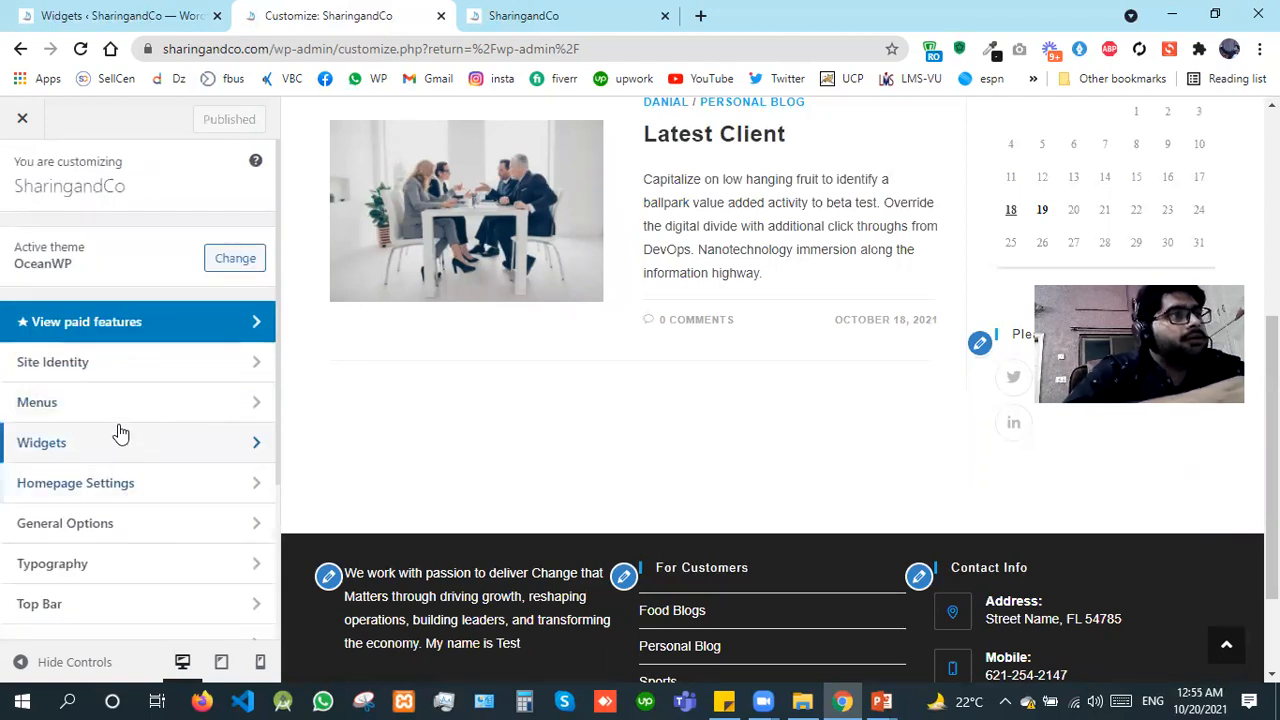
click(87, 484)
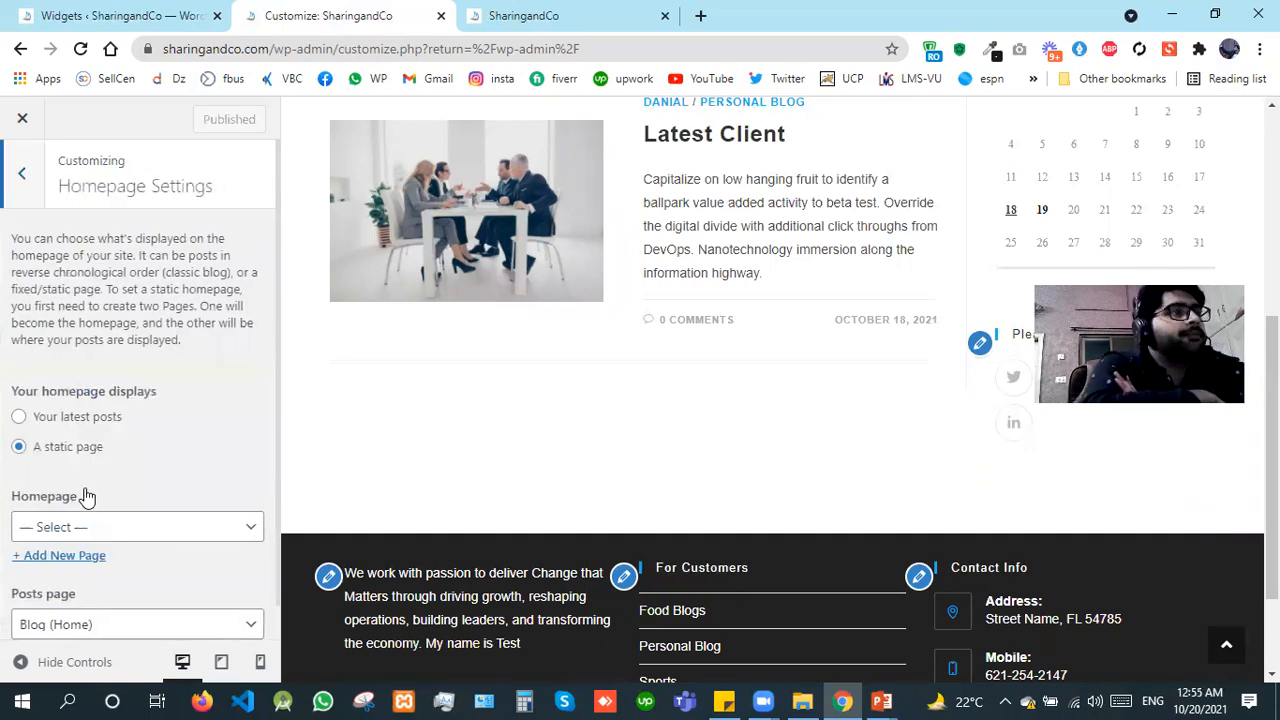
Step: Switch to the WordPress dashboard and open the Reading settings
click(100, 8)
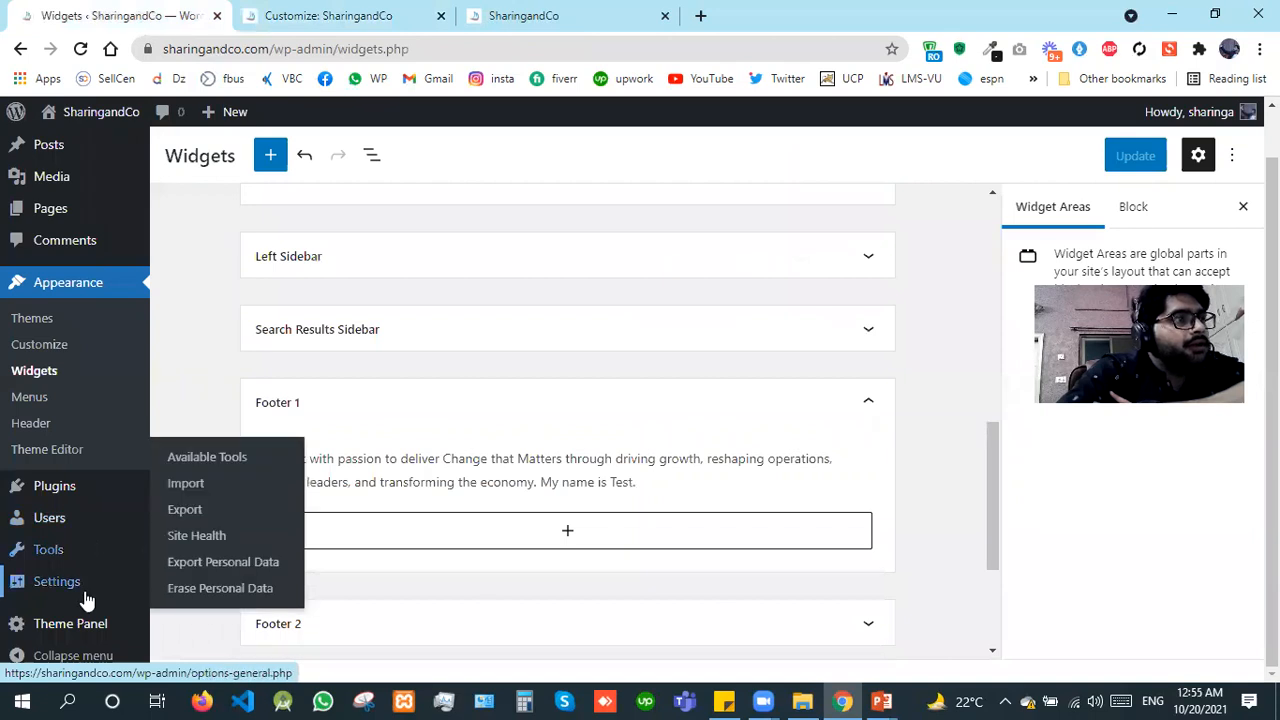
mouse_move(85, 598)
click(199, 487)
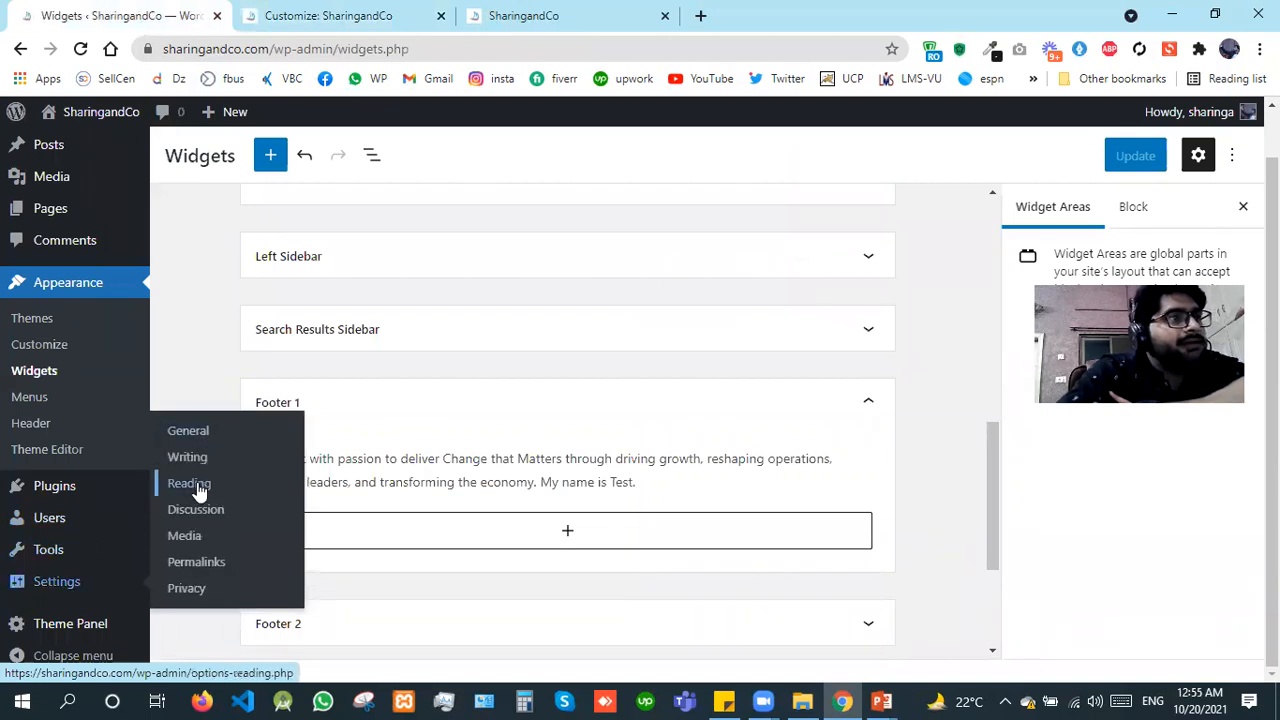
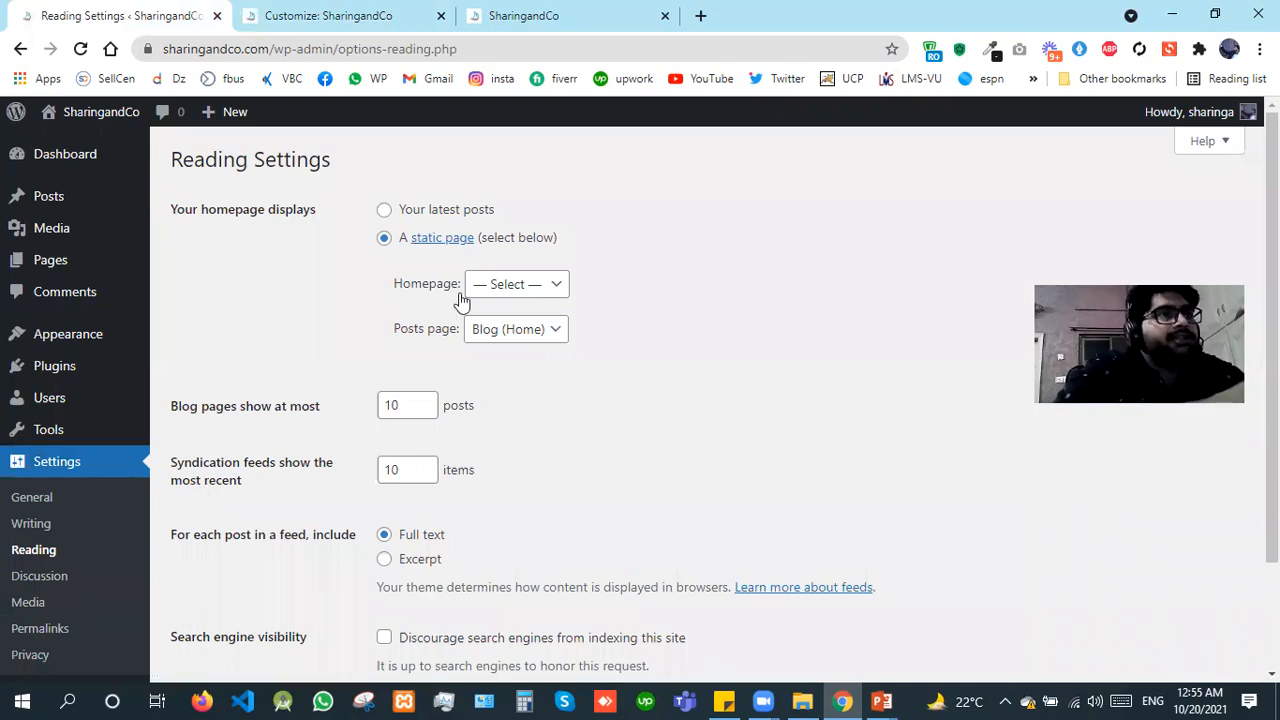
Step: Set the homepage to display your latest posts and save the Reading settings
click(407, 220)
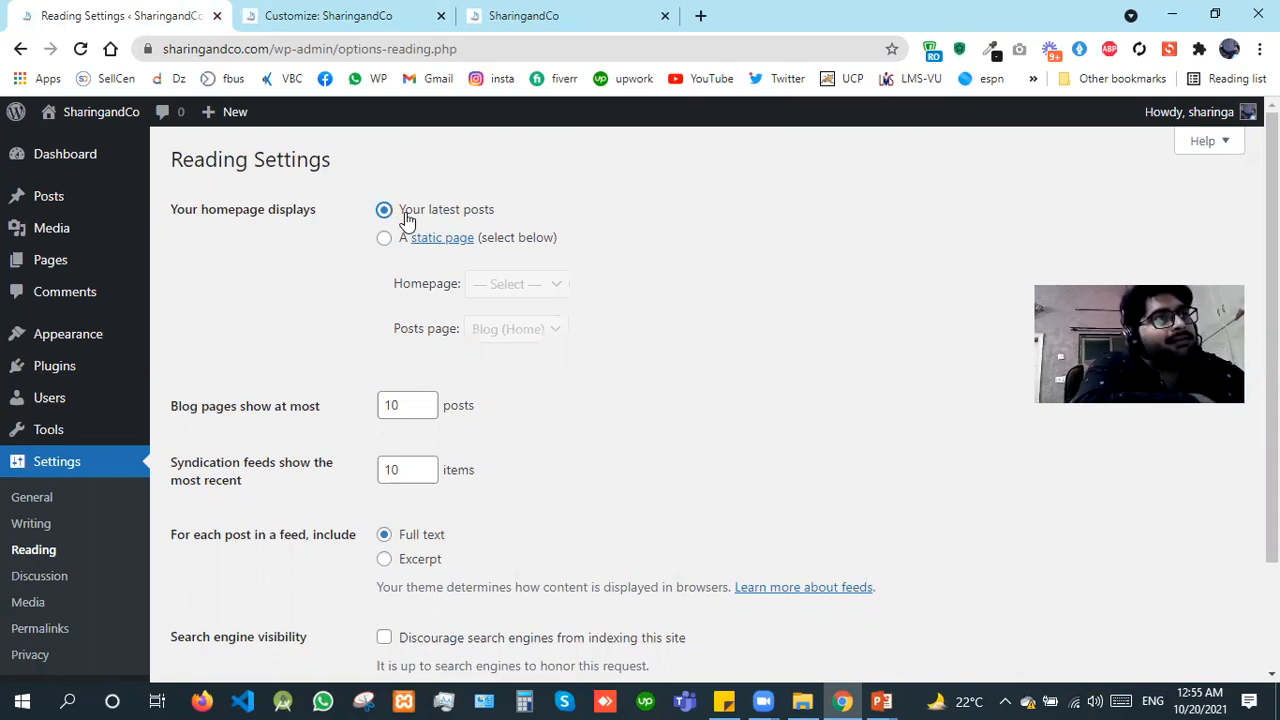
click(612, 10)
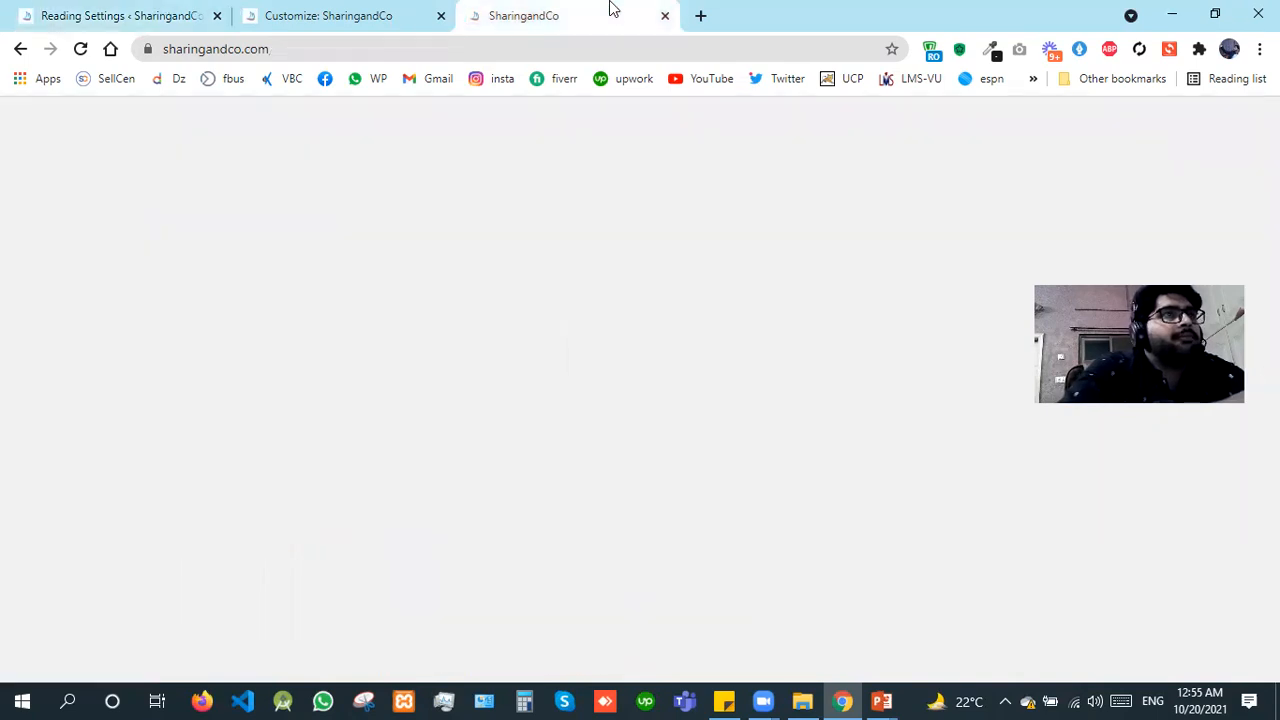
click(45, 12)
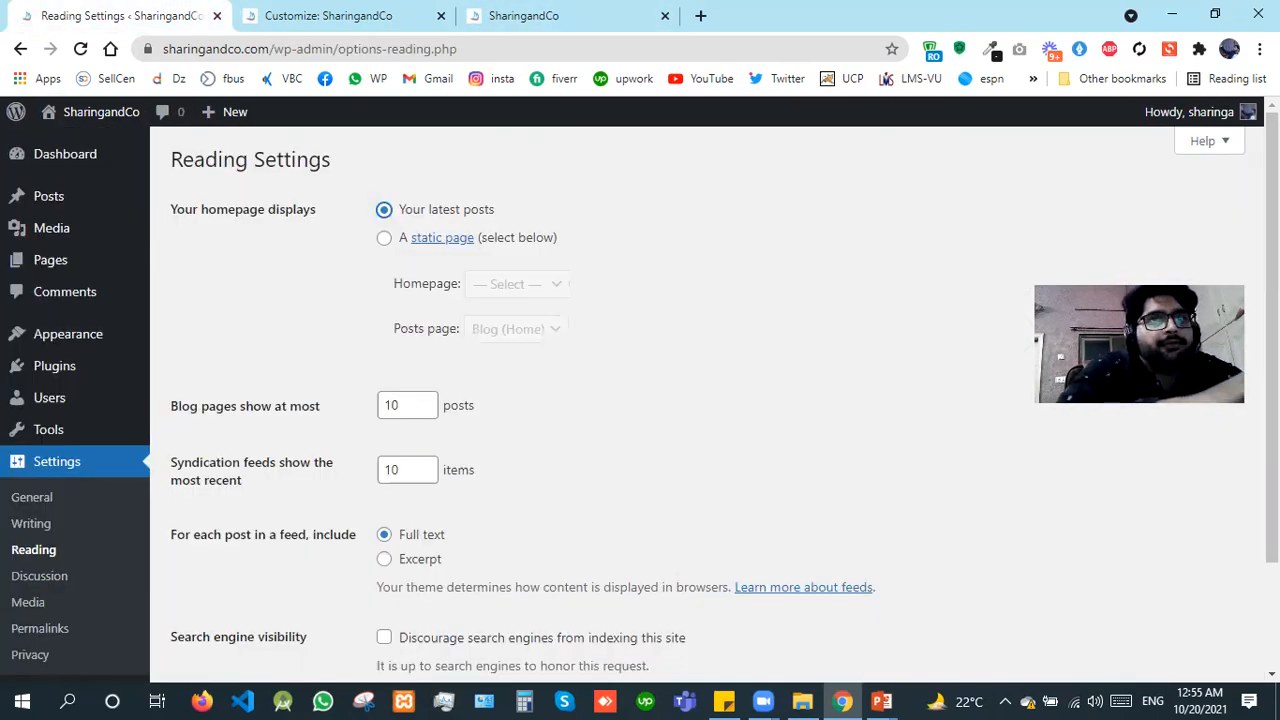
scroll(272, 612, down, 3)
click(228, 588)
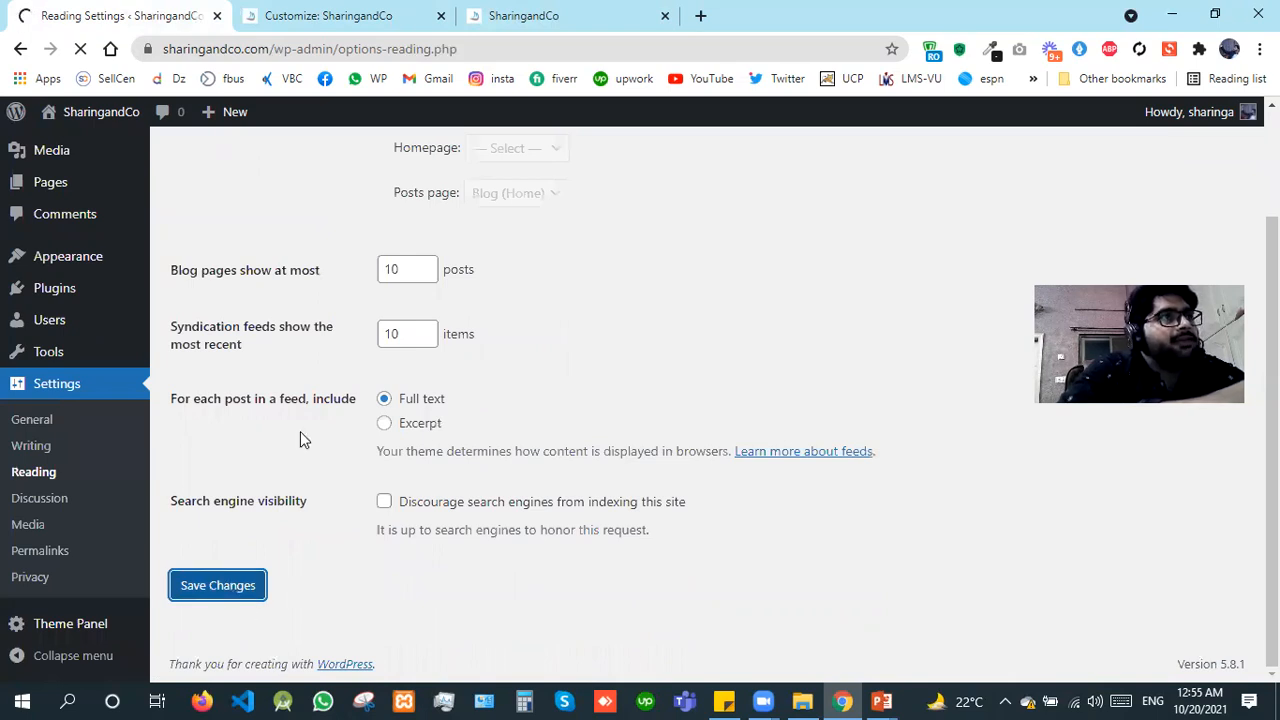
Step: Reload the live site to check its homepage, and return to the Reading settings
click(587, 8)
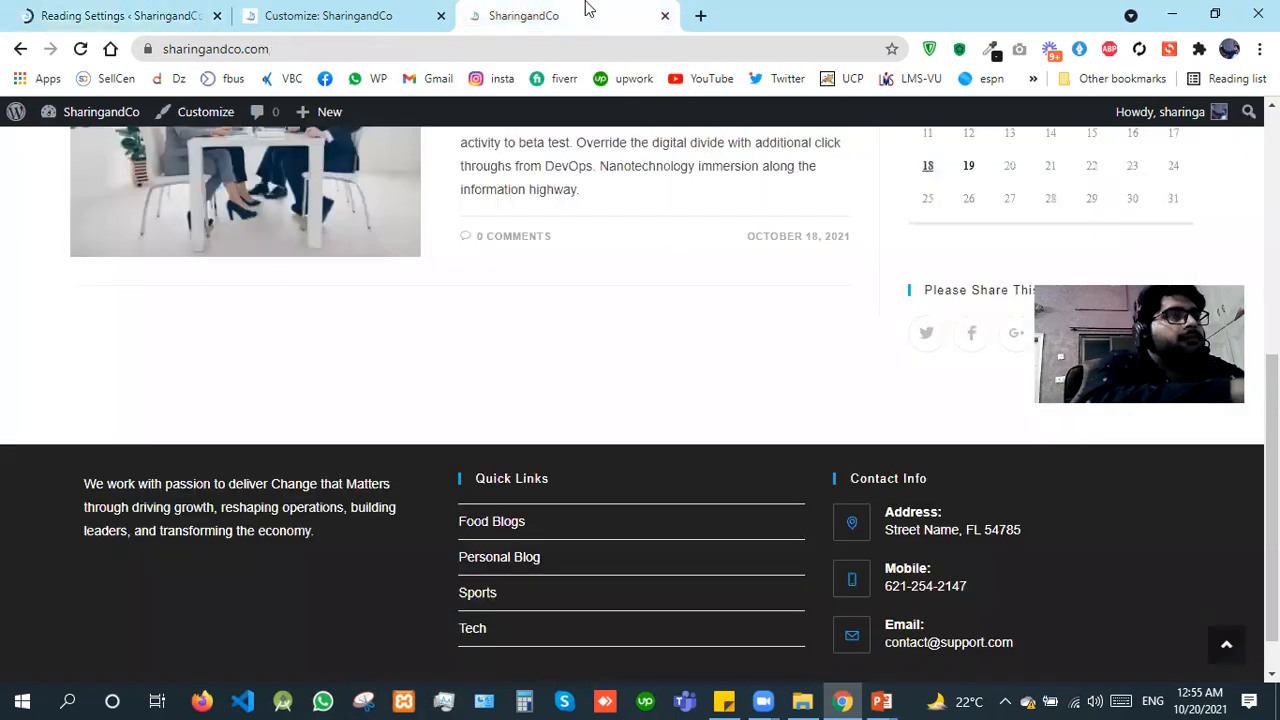
key(F5)
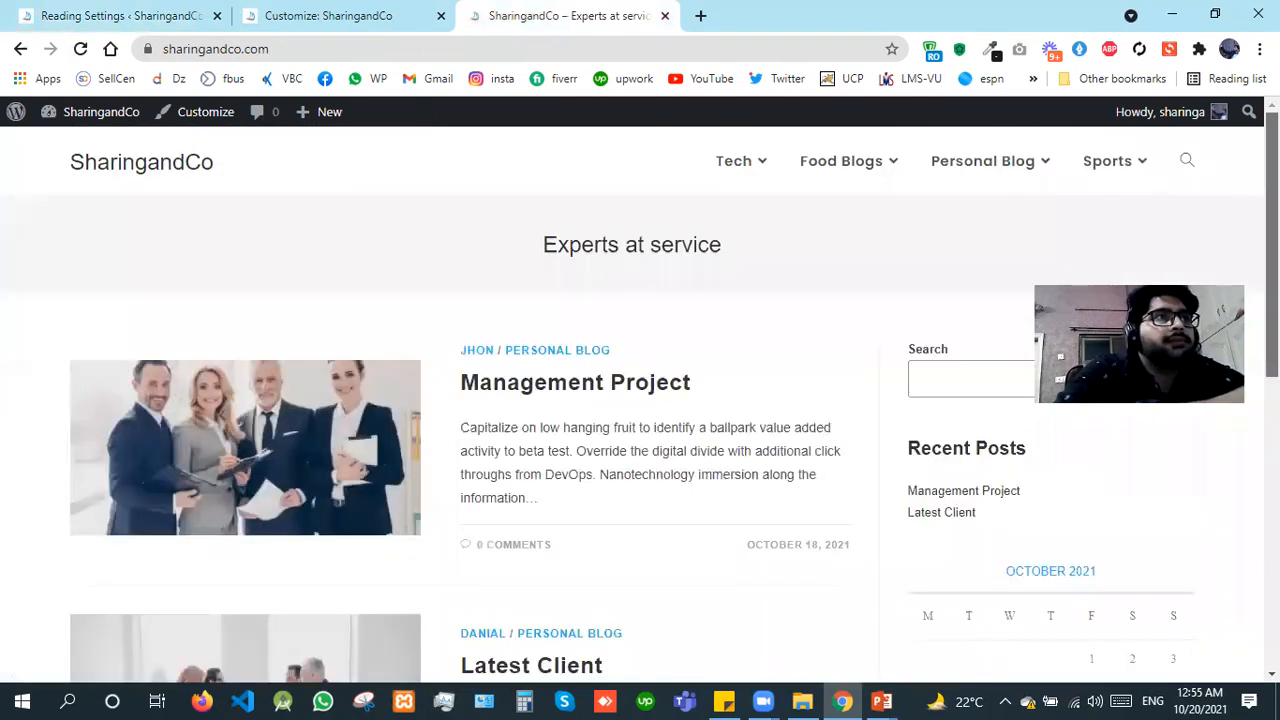
key(ctrl+1)
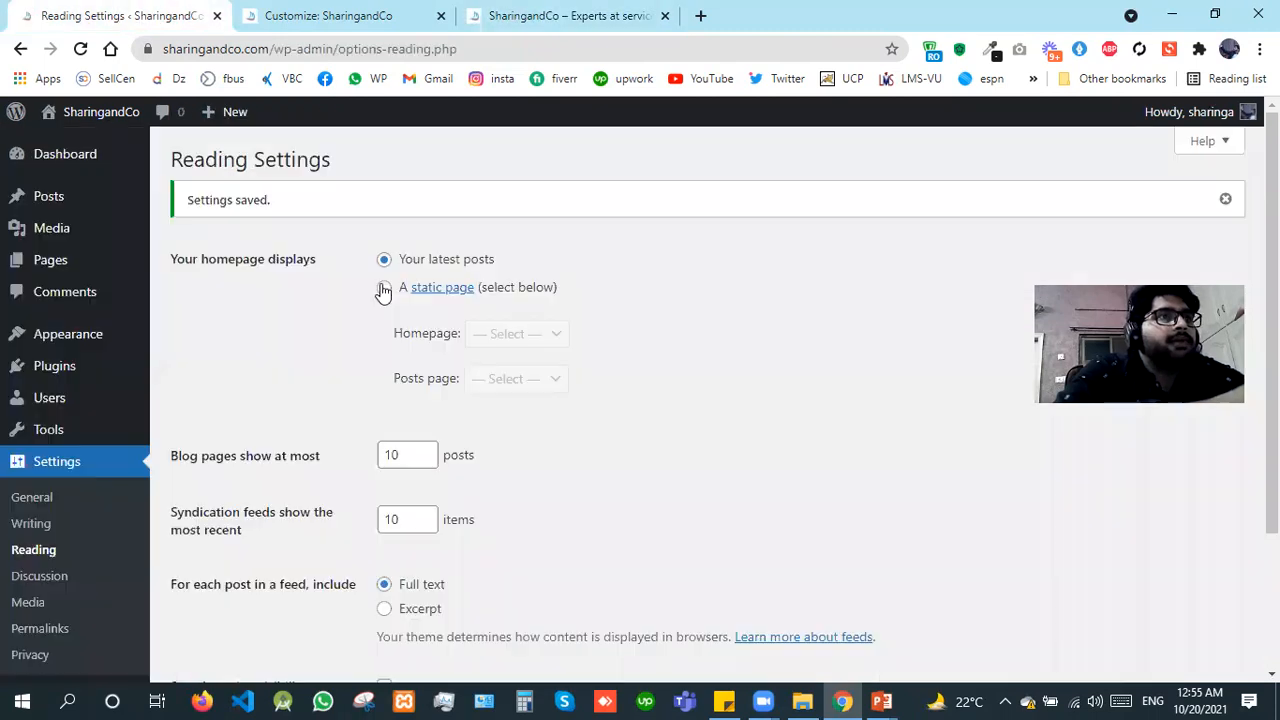
Step: Set the homepage to a static page with Blog (Home) as the posts page, and save the changes
click(384, 287)
click(533, 390)
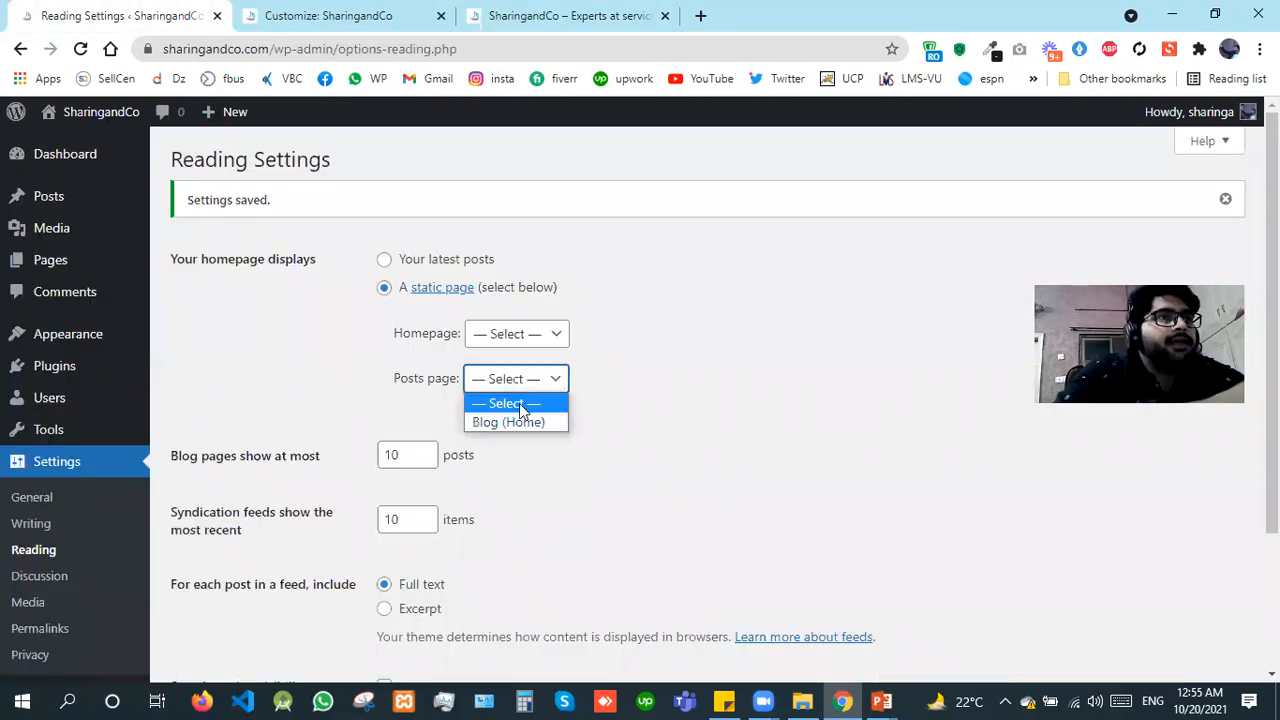
click(510, 424)
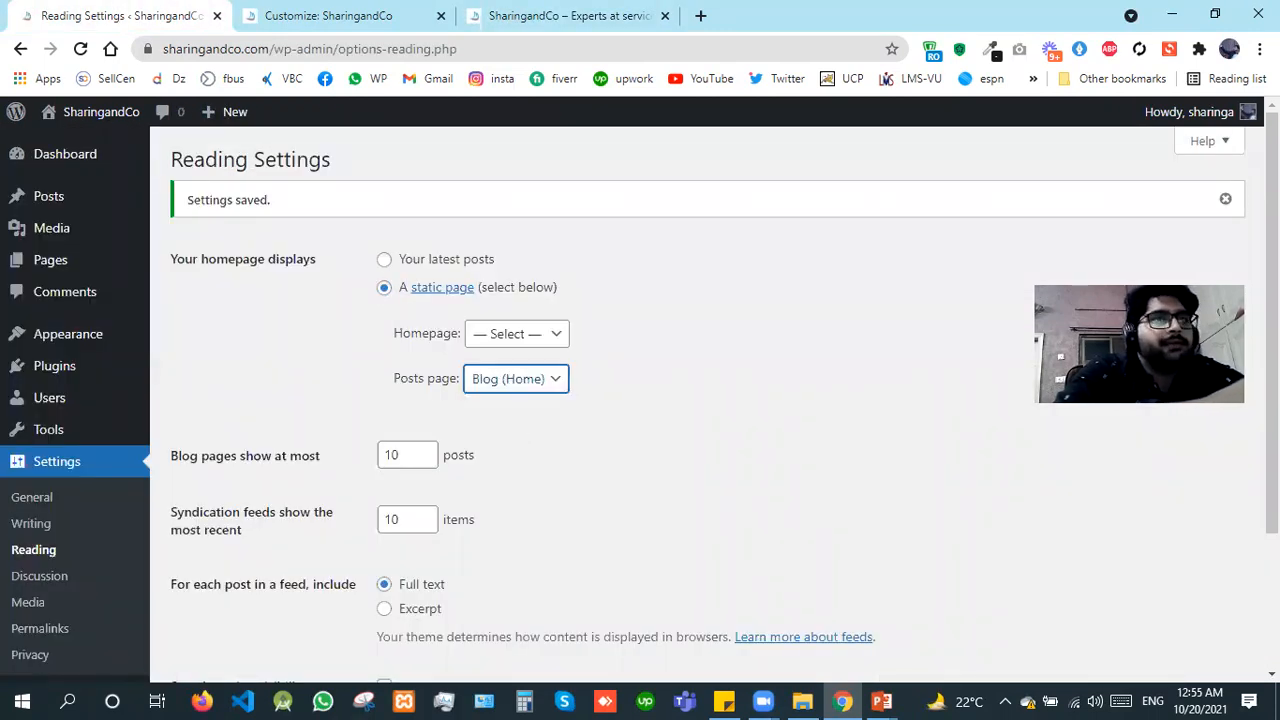
scroll(212, 601, down, 3)
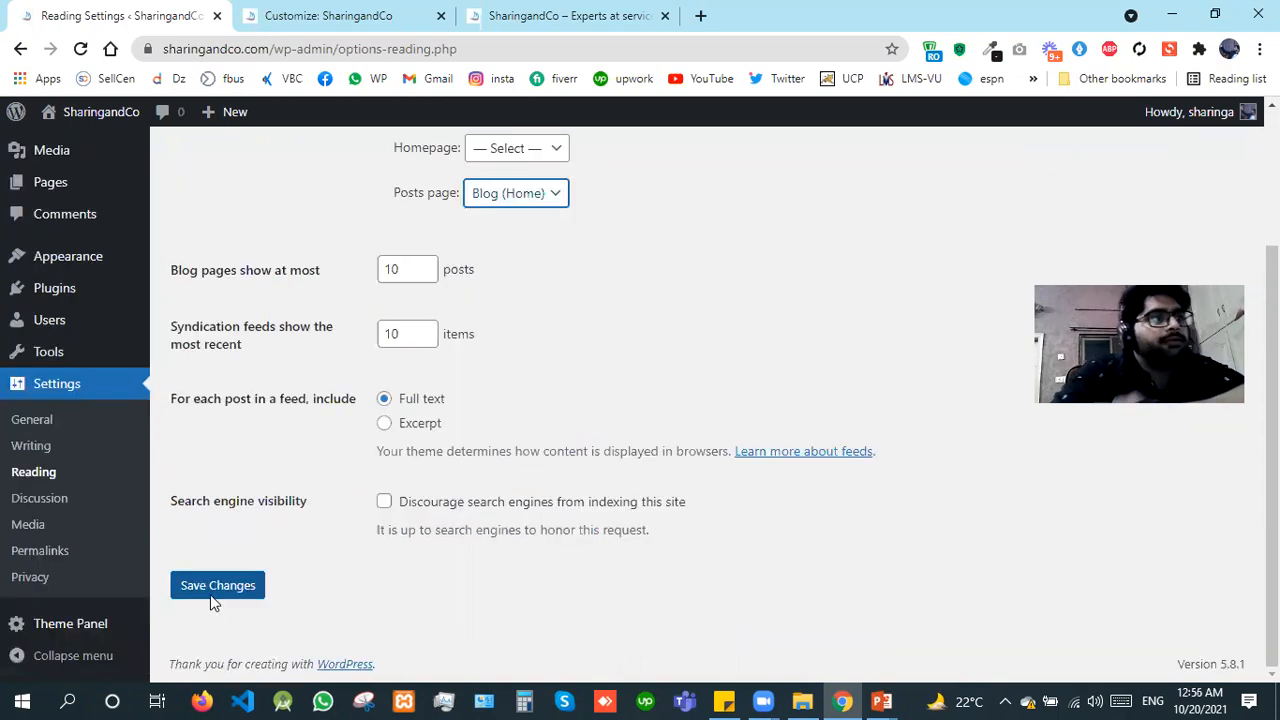
click(211, 598)
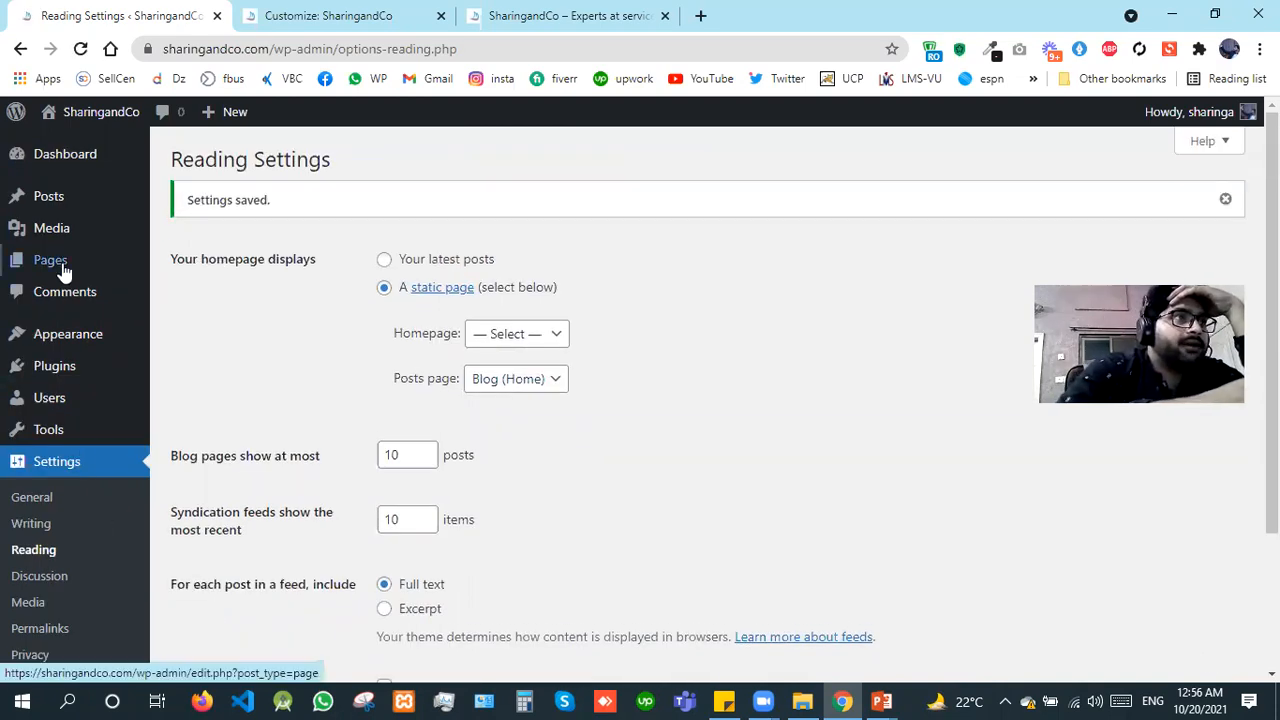
Step: Open the list of all pages in a separate tab and start a new page from it in another tab
mouse_move(148, 272)
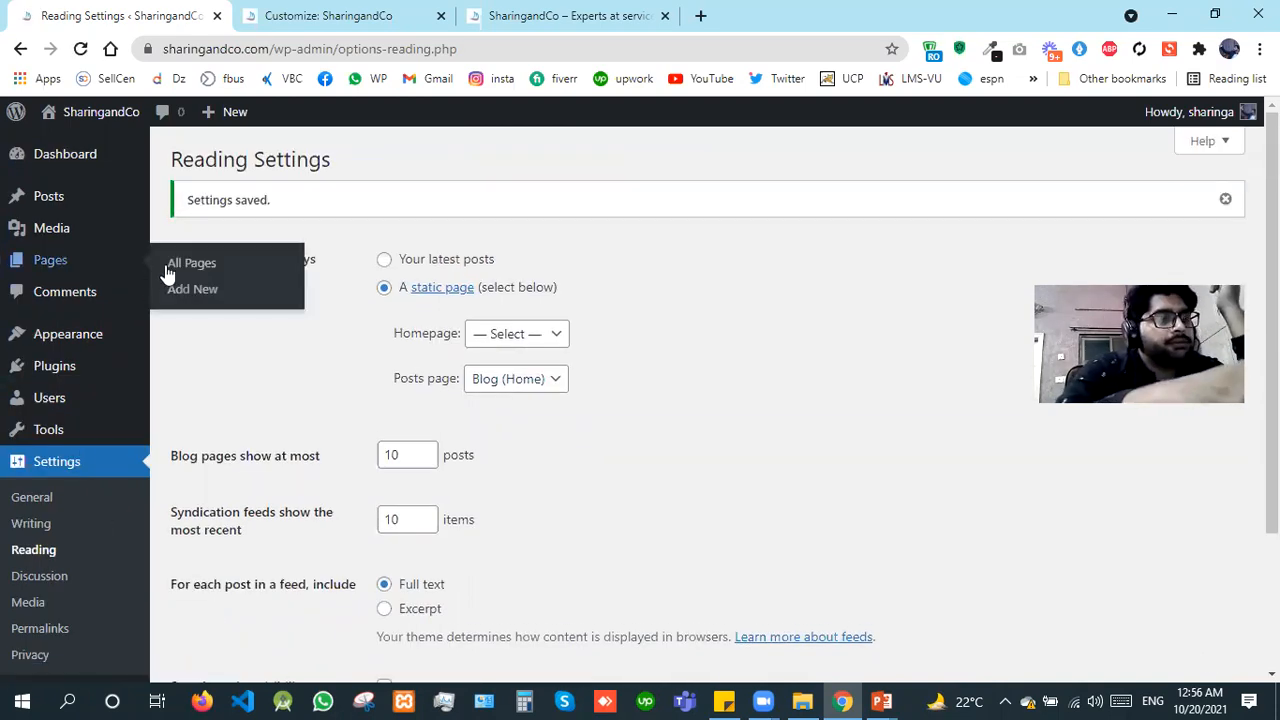
right_click(231, 288)
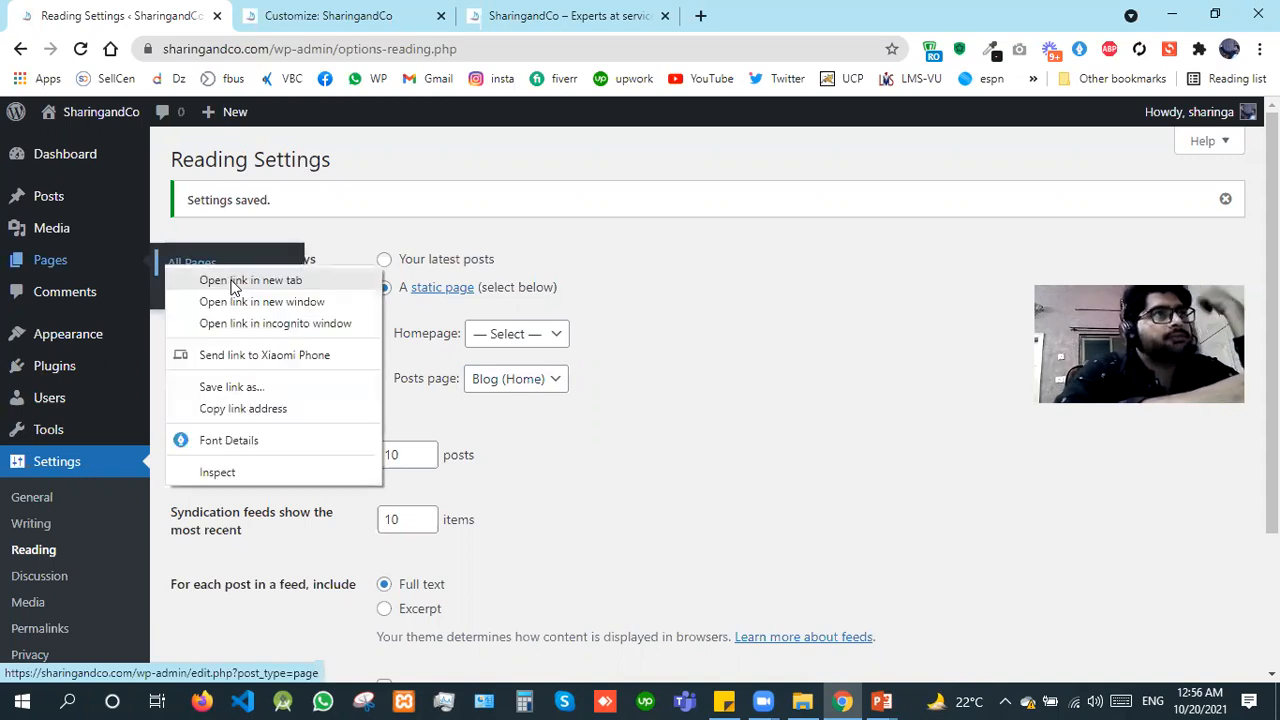
click(231, 281)
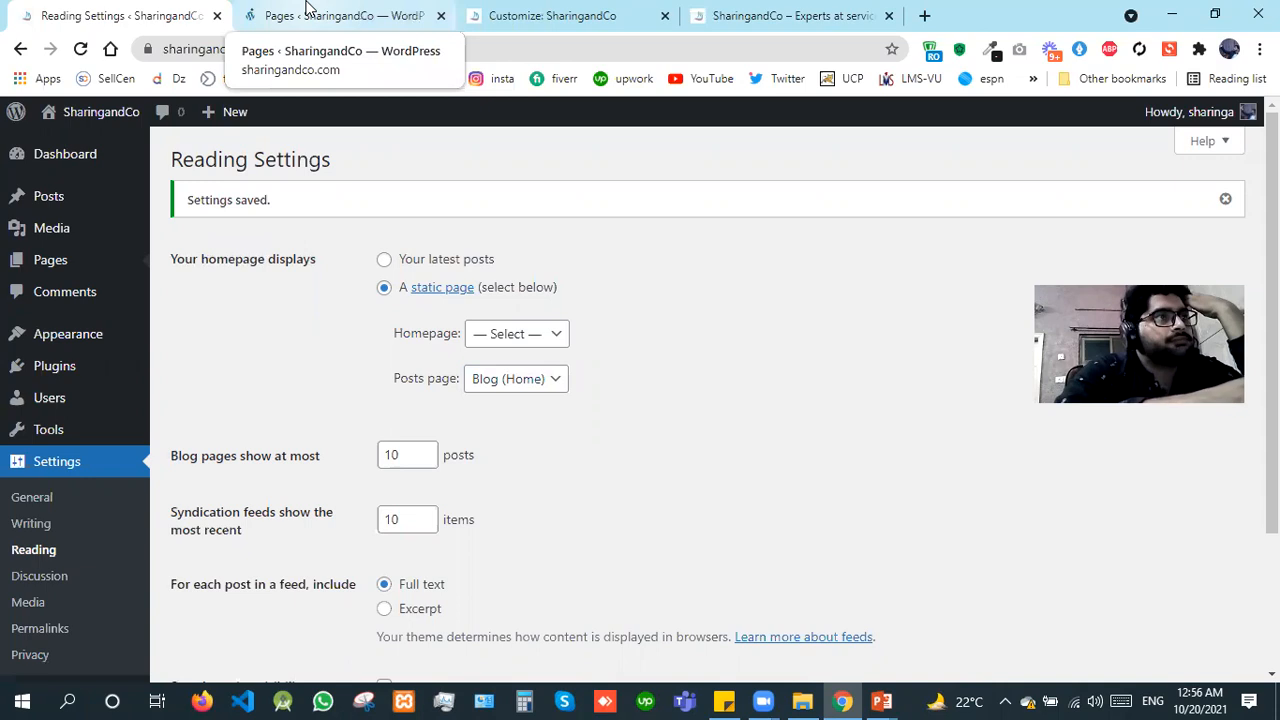
click(308, 10)
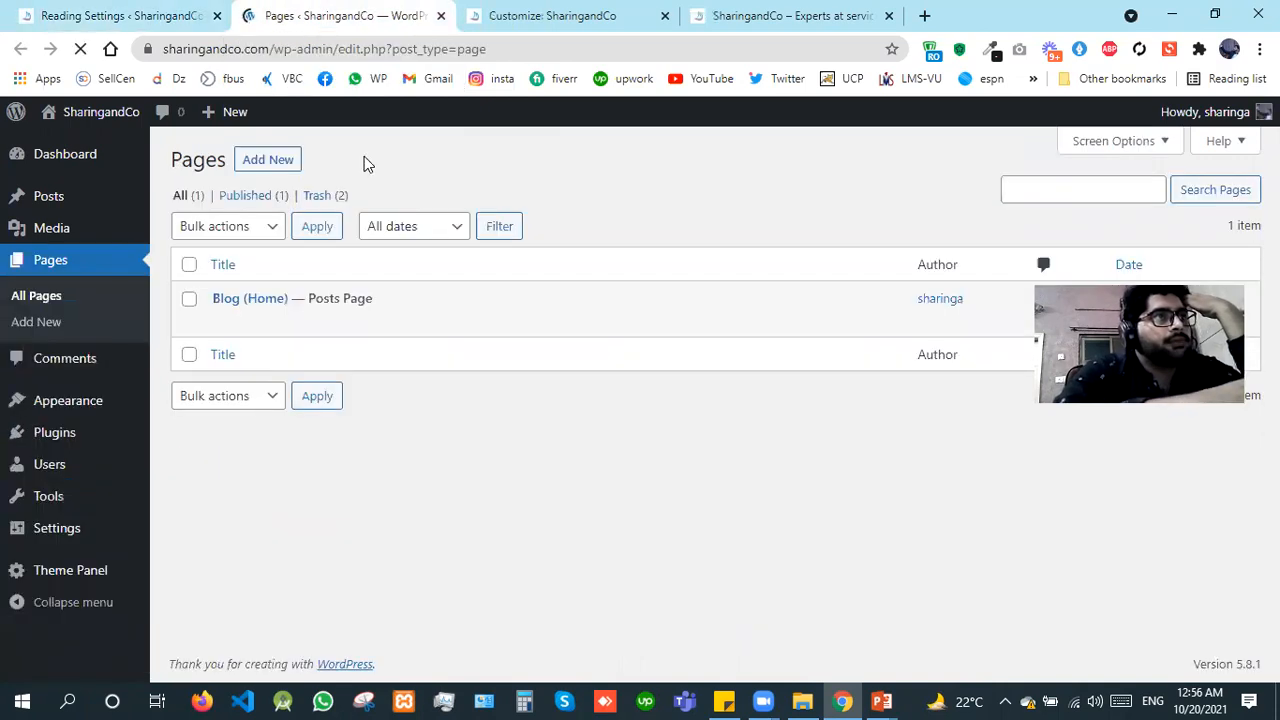
right_click(272, 160)
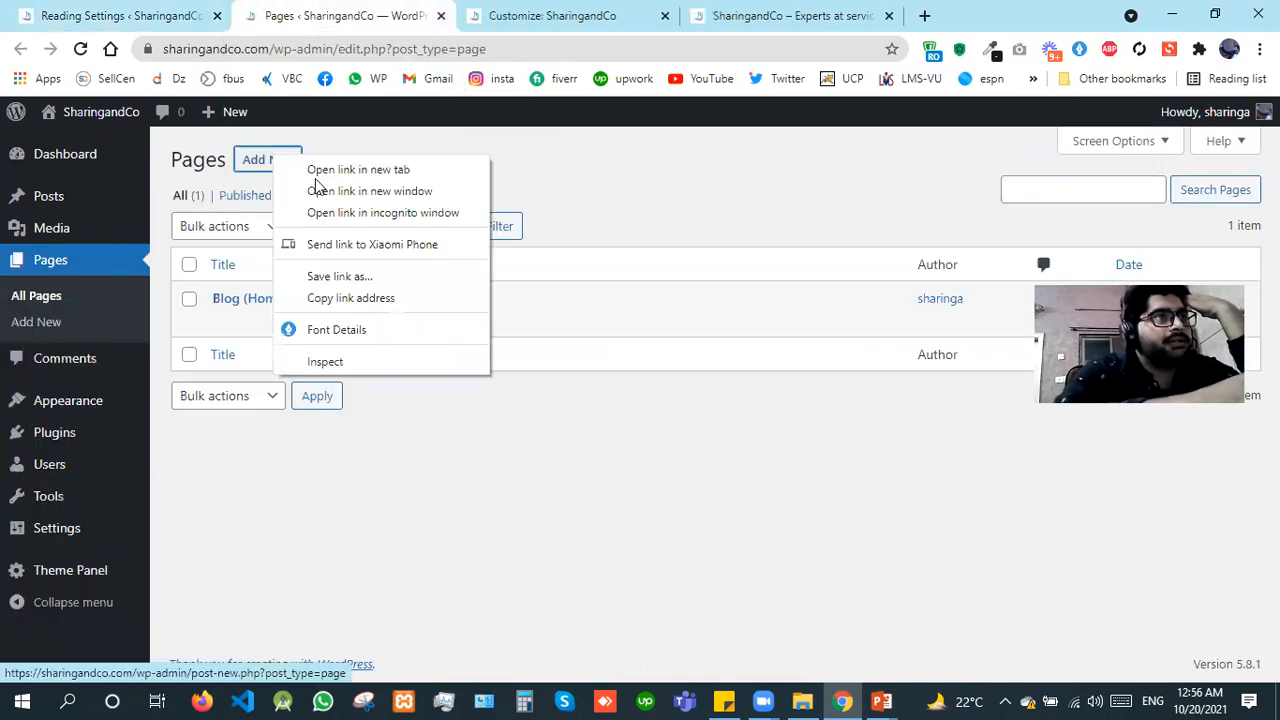
click(340, 170)
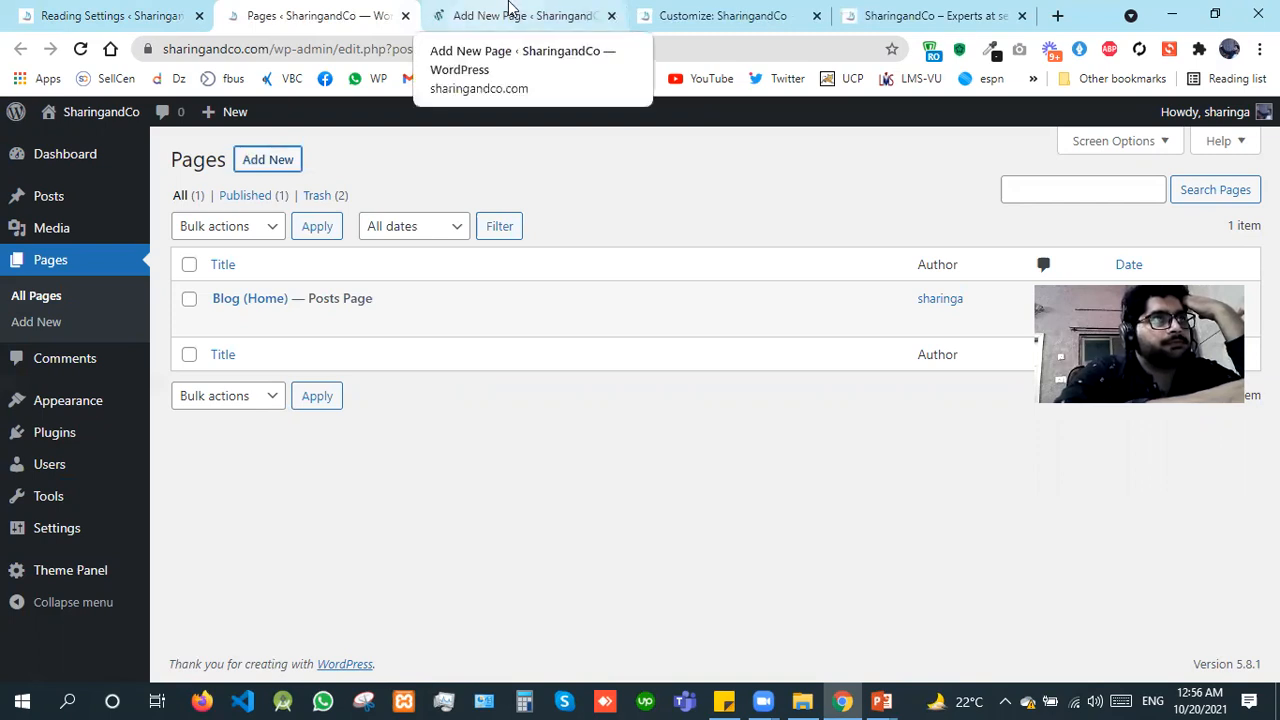
click(509, 7)
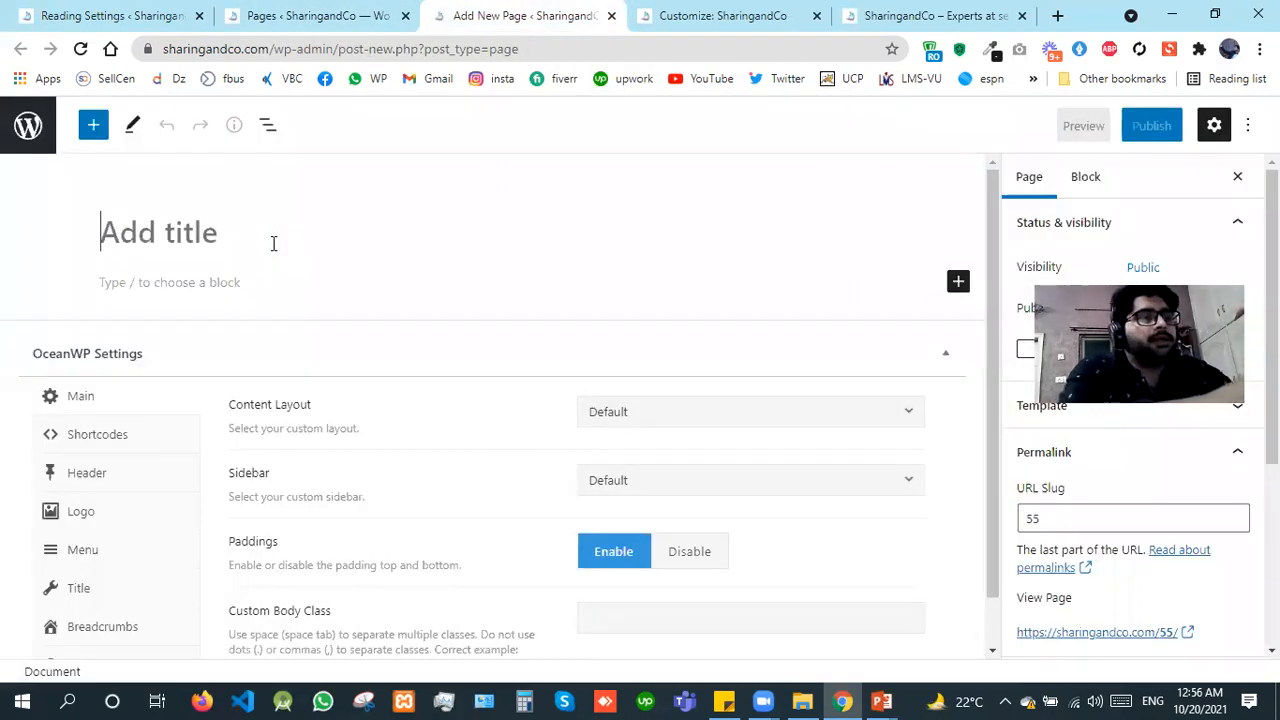
Step: Title the new page Home and set its content layout to Full Width
text(H)
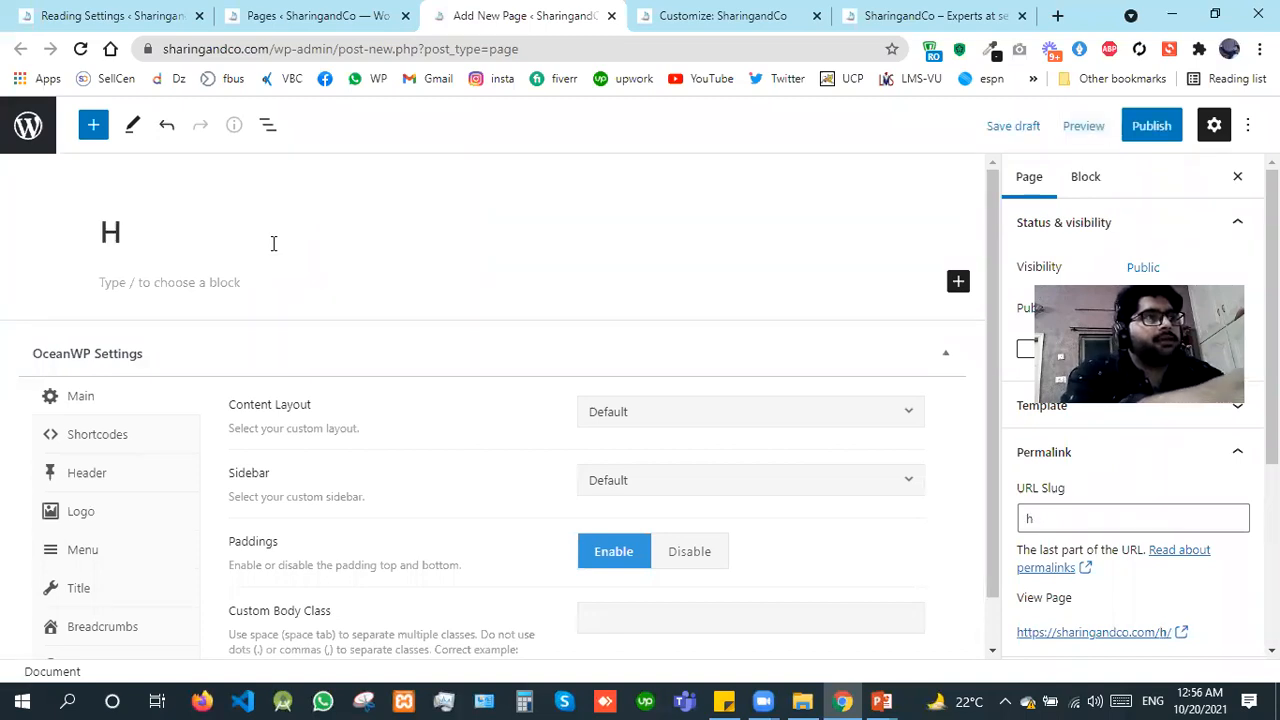
text(ome)
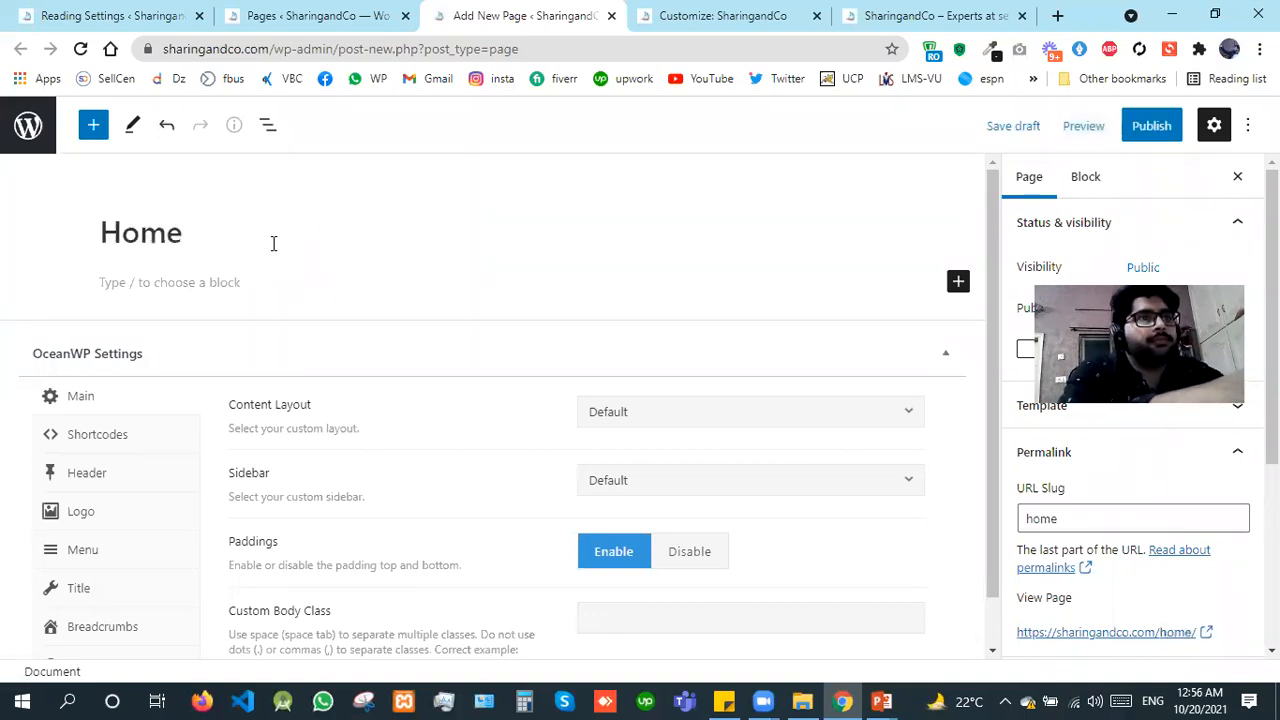
click(660, 412)
click(637, 557)
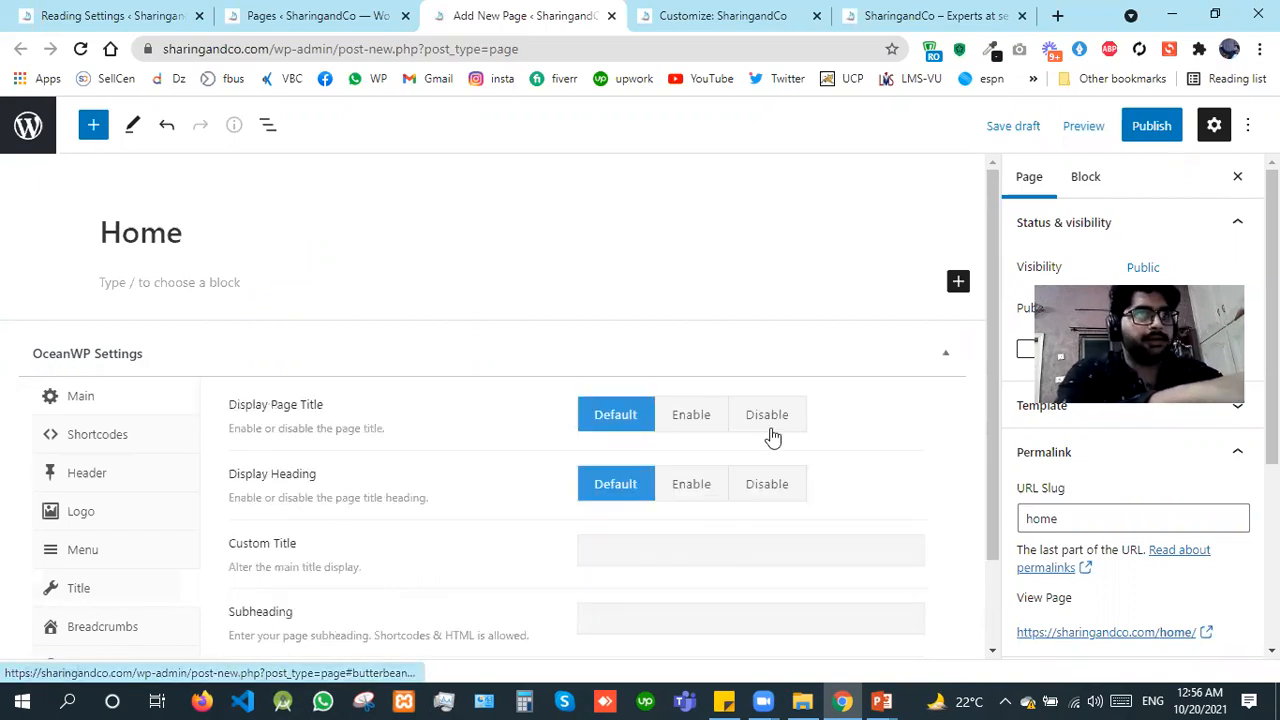
Step: Disable the page title display for the Home page and publish the page
click(767, 414)
click(1155, 128)
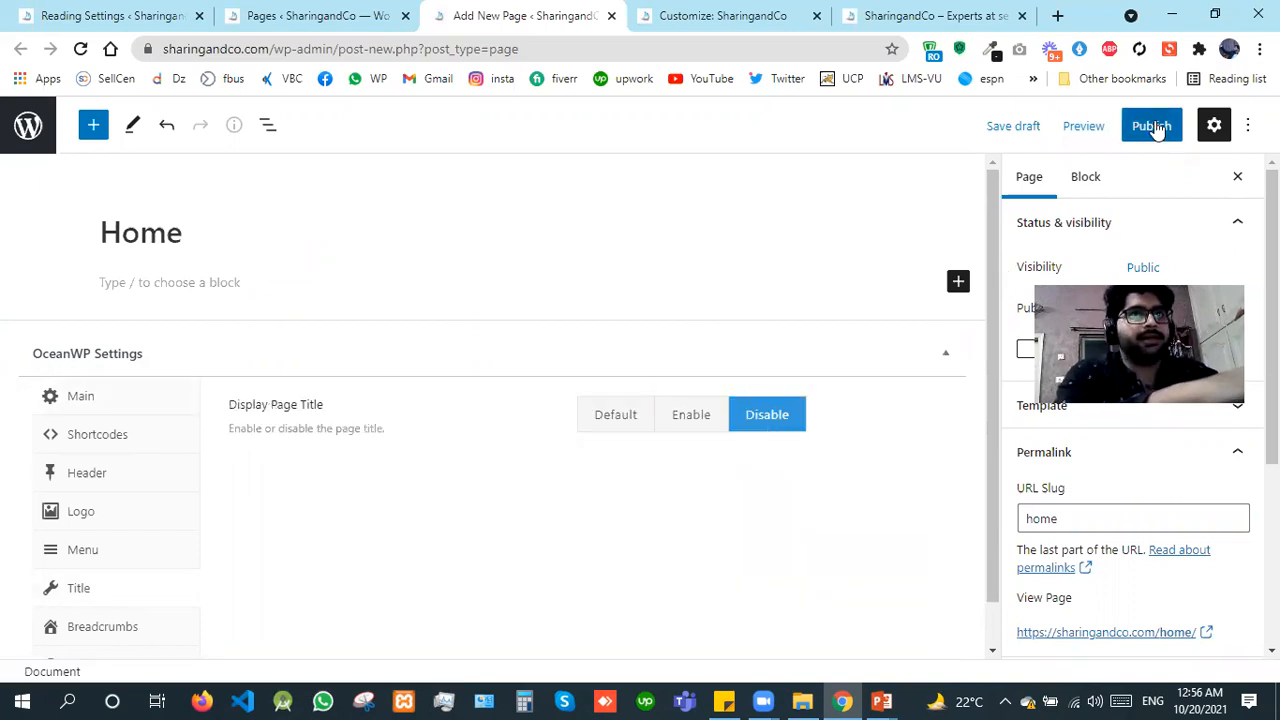
click(1090, 126)
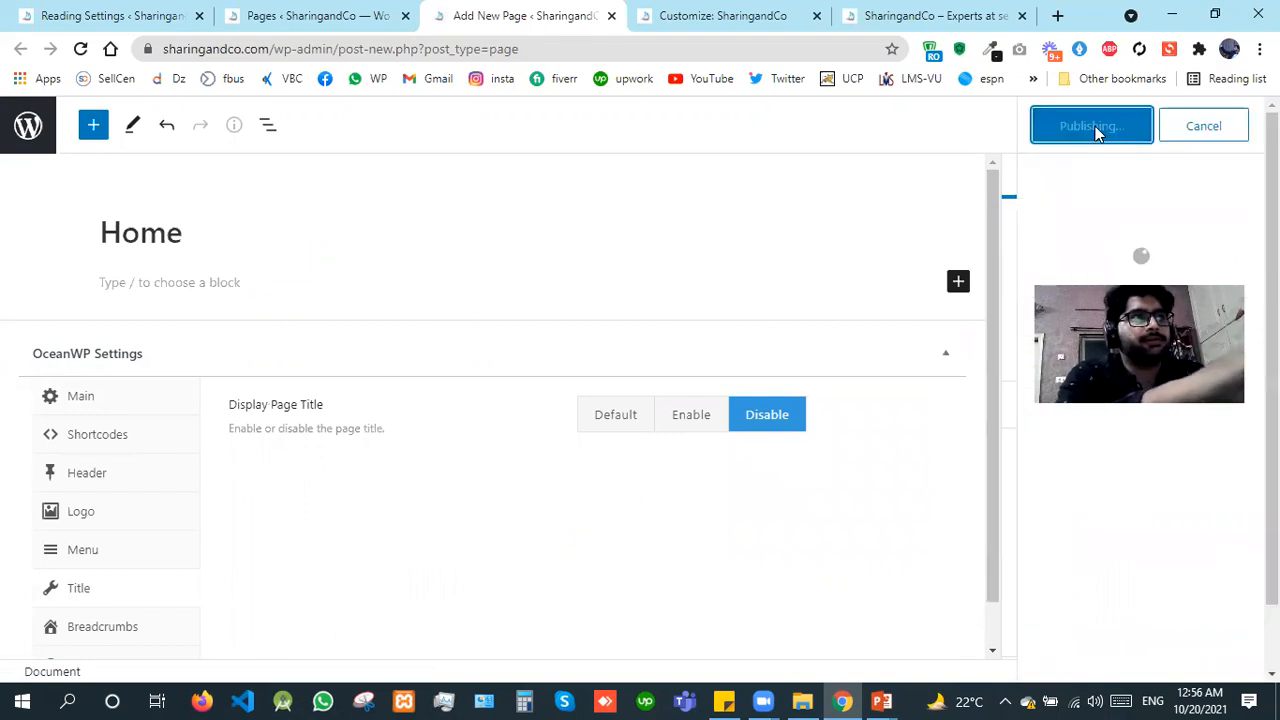
Step: Start another new page in a separate tab from the Pages list and close the Home page's editor
click(320, 15)
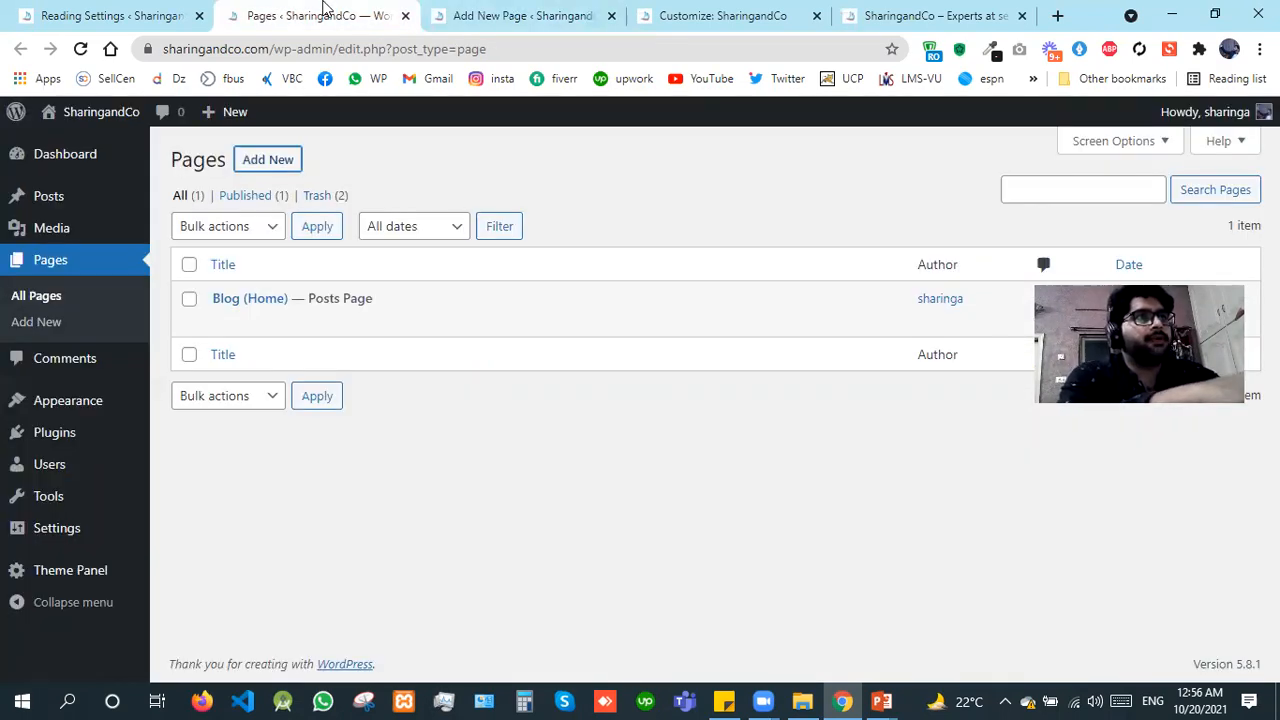
right_click(278, 166)
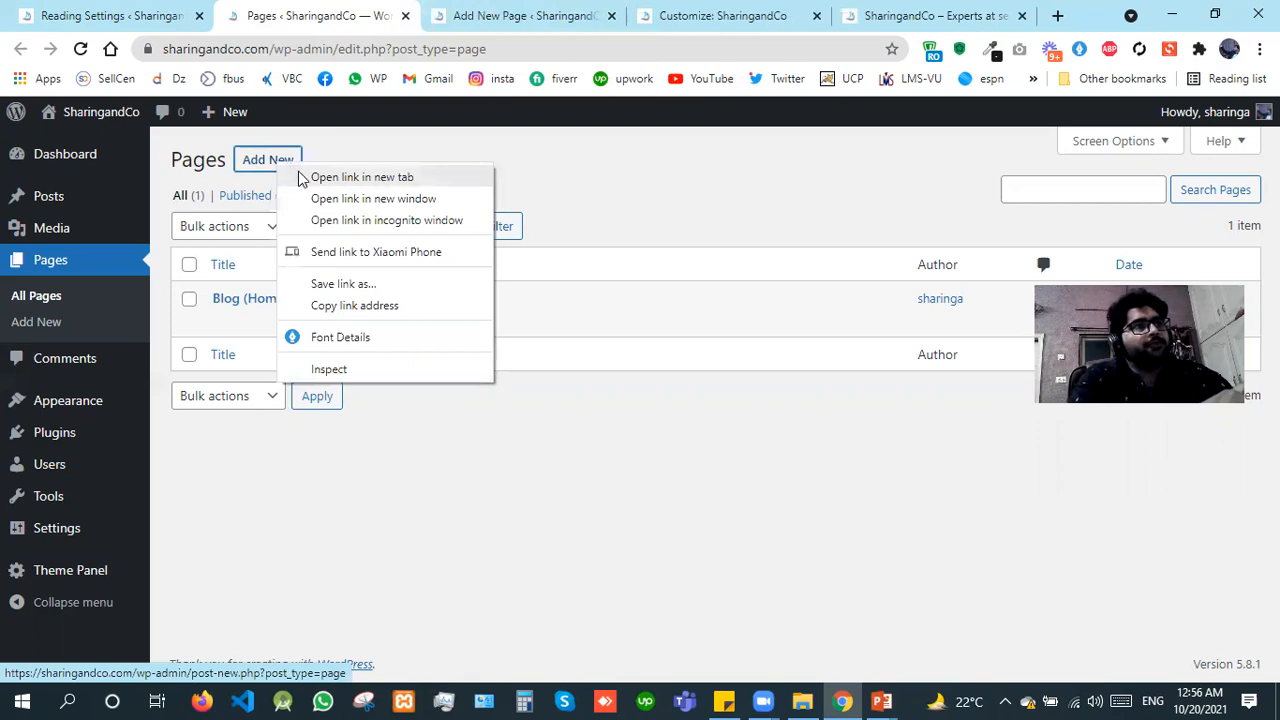
click(299, 176)
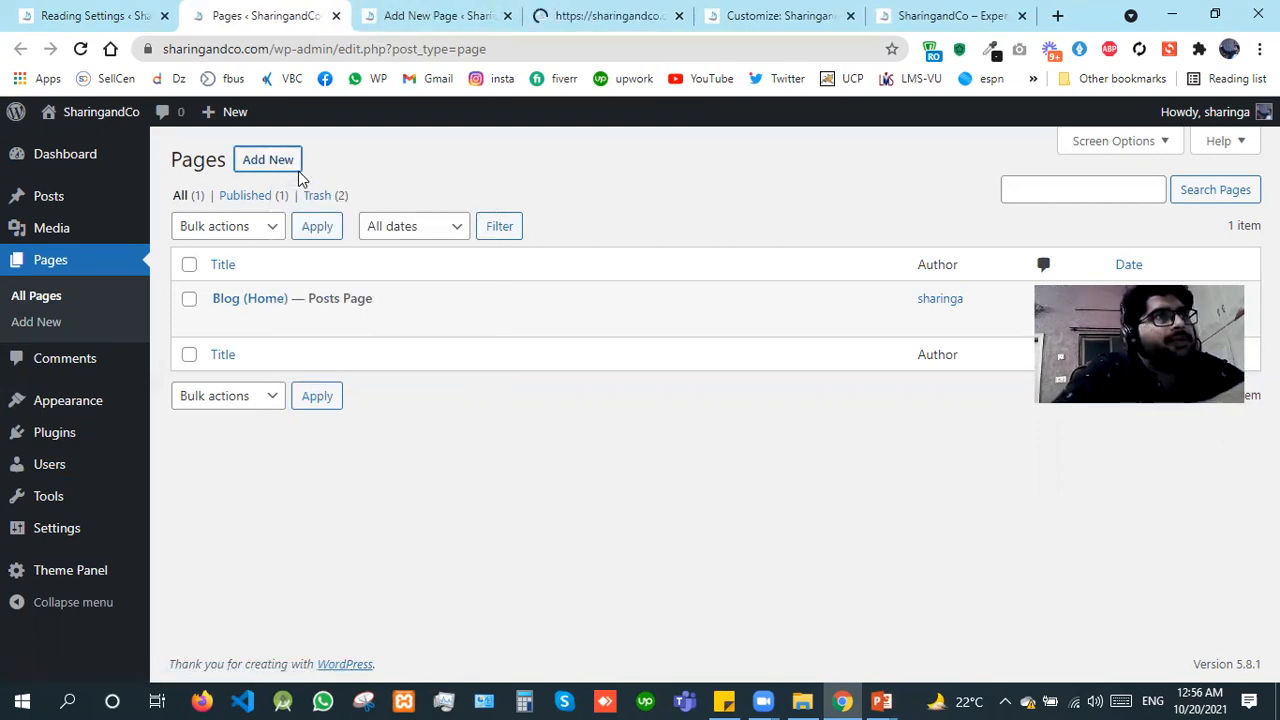
click(447, 9)
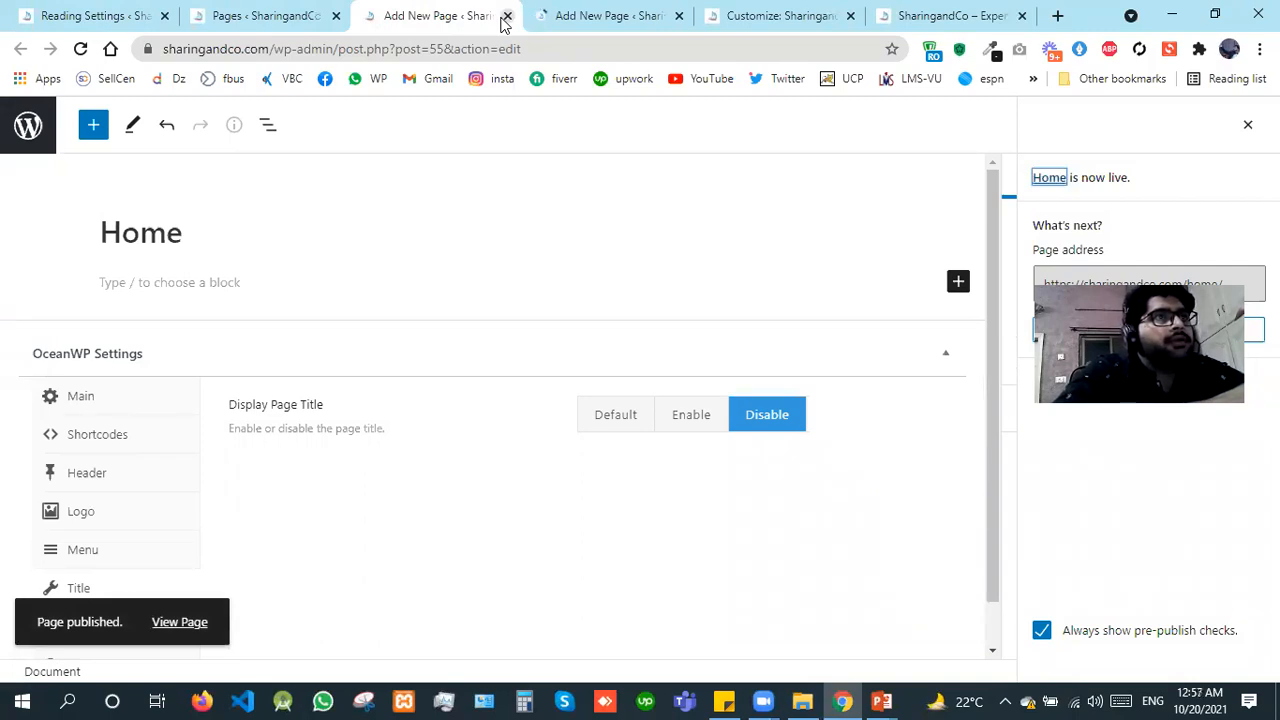
click(507, 16)
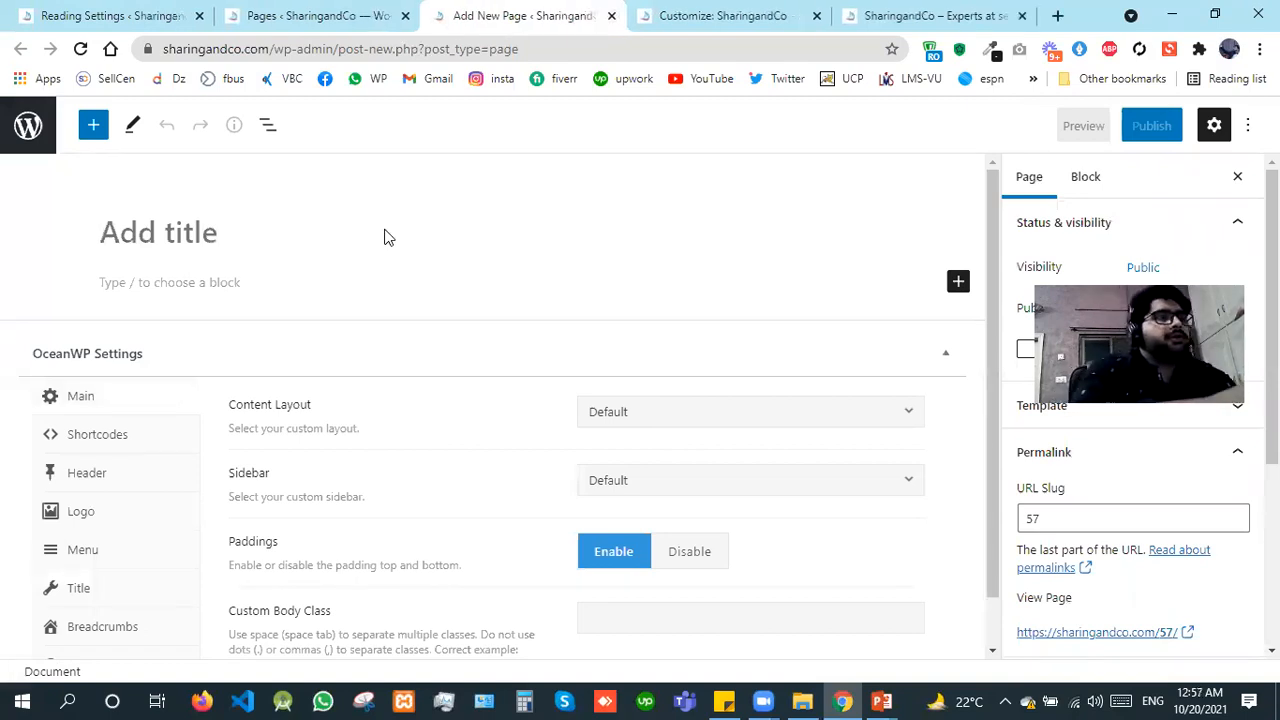
Step: Title the new page About us and set its content layout to Full Width
text(About u)
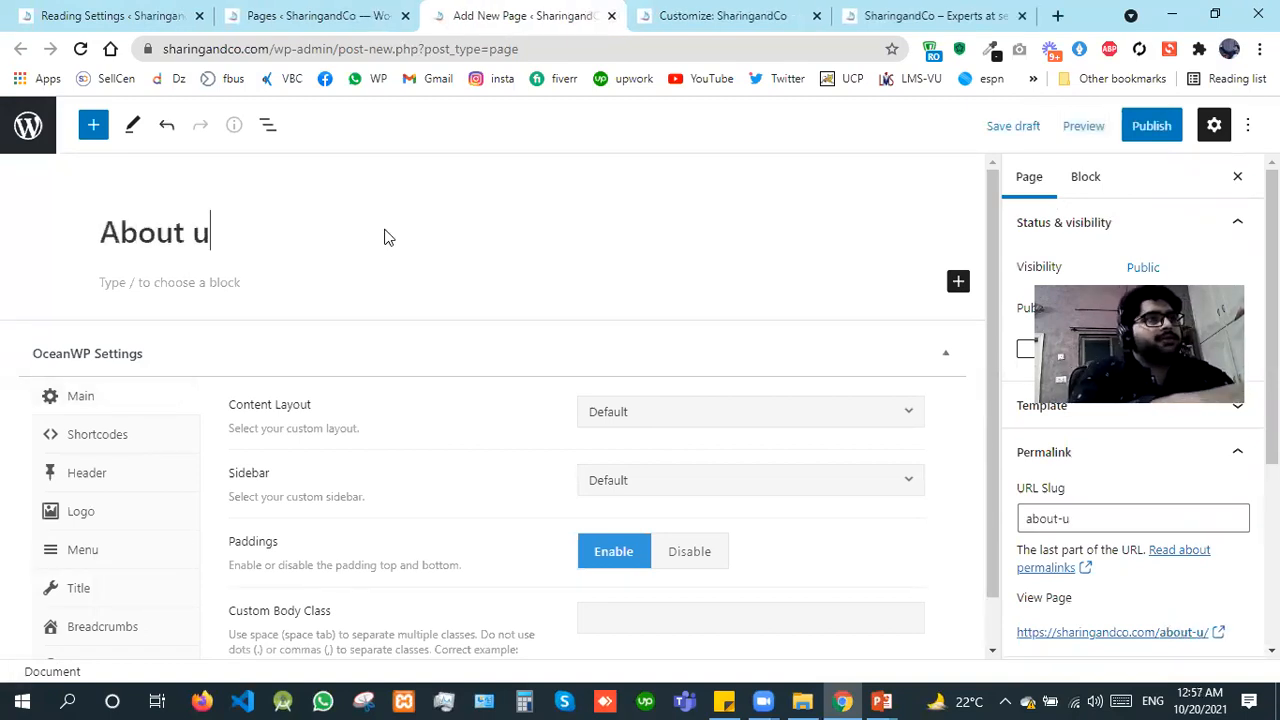
text(s page)
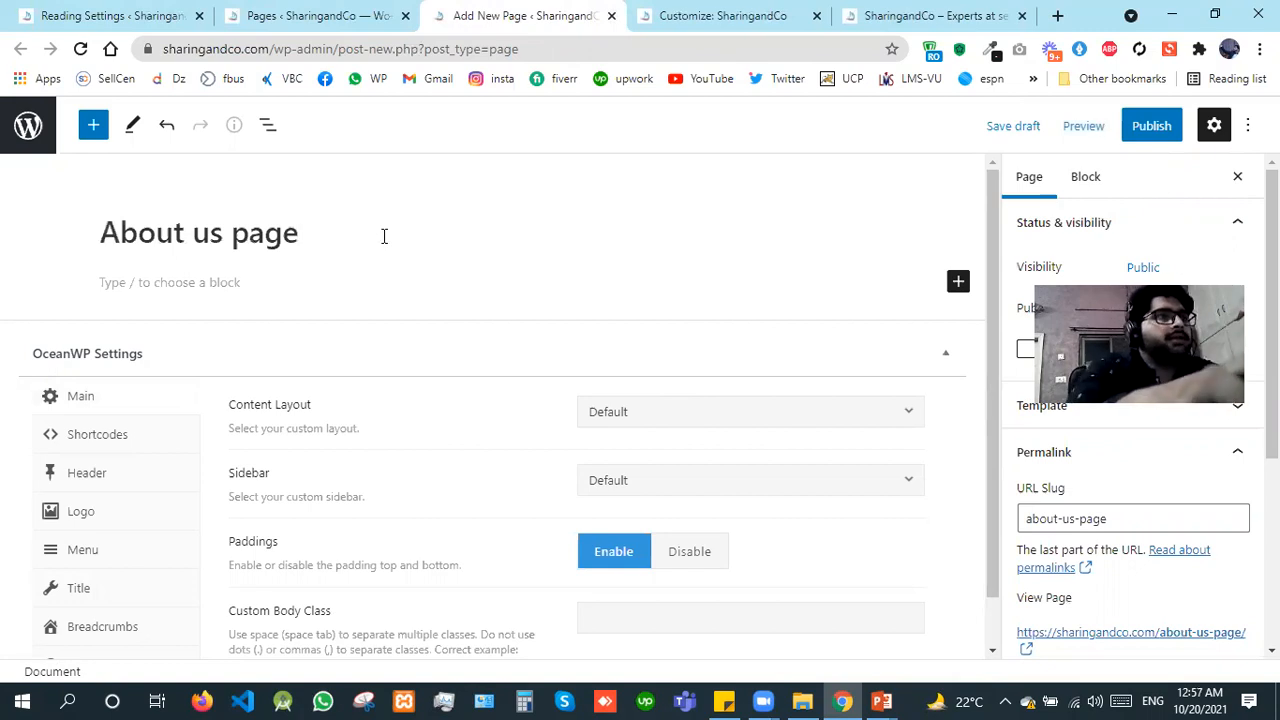
key(BackSpace)
key(BackSpace)
key(BackSpace)
key(BackSpace)
key(BackSpace)
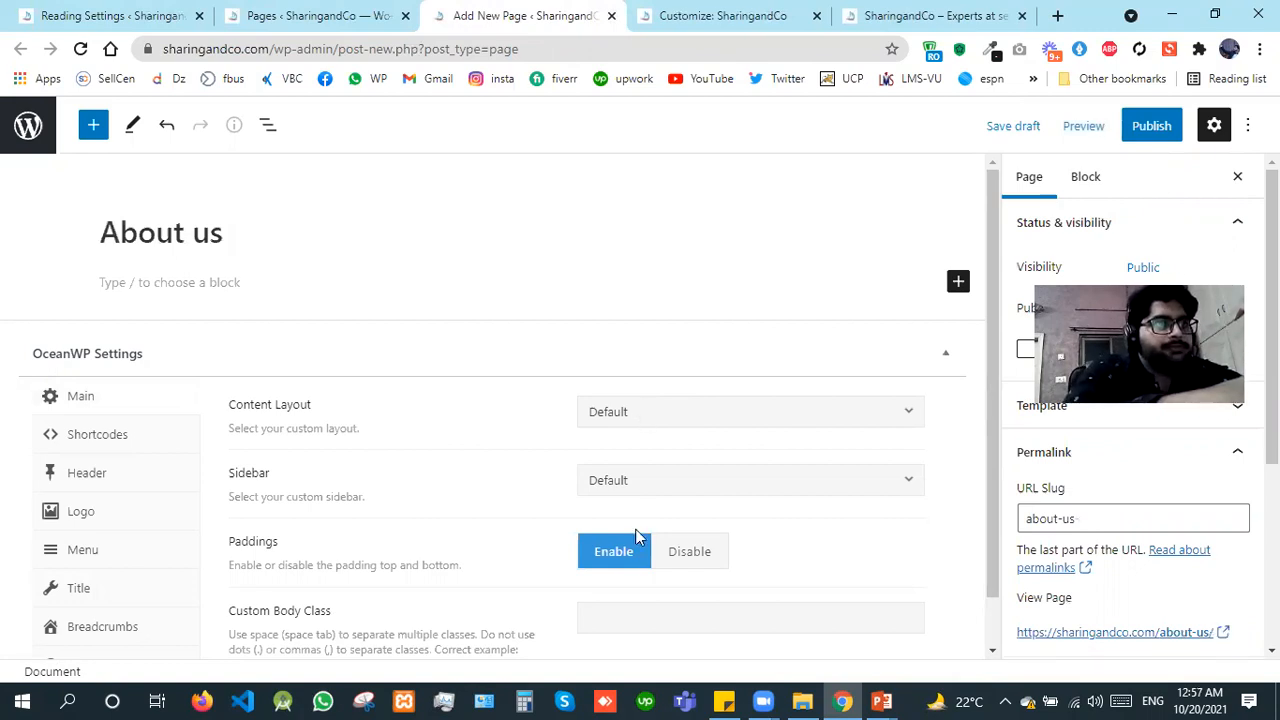
click(640, 412)
click(631, 558)
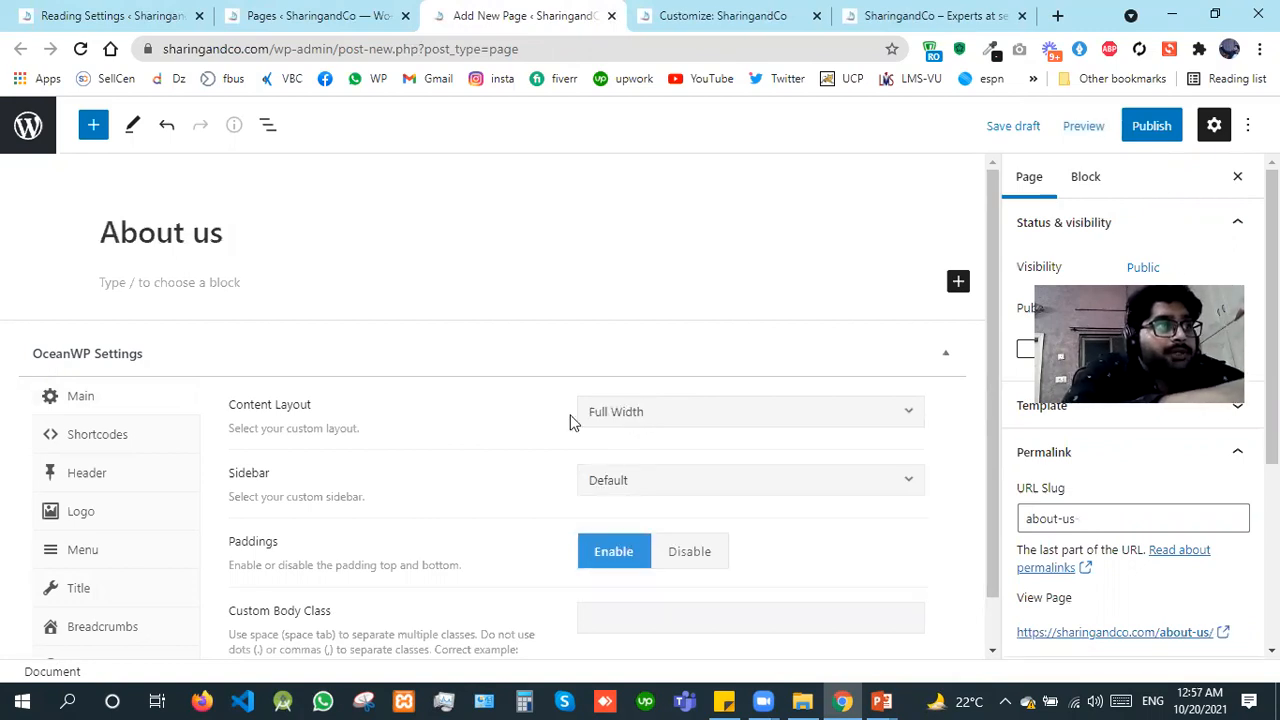
Step: Set the About us page's content layout to Default, leave its title display settings at Default, and publish the page
click(722, 412)
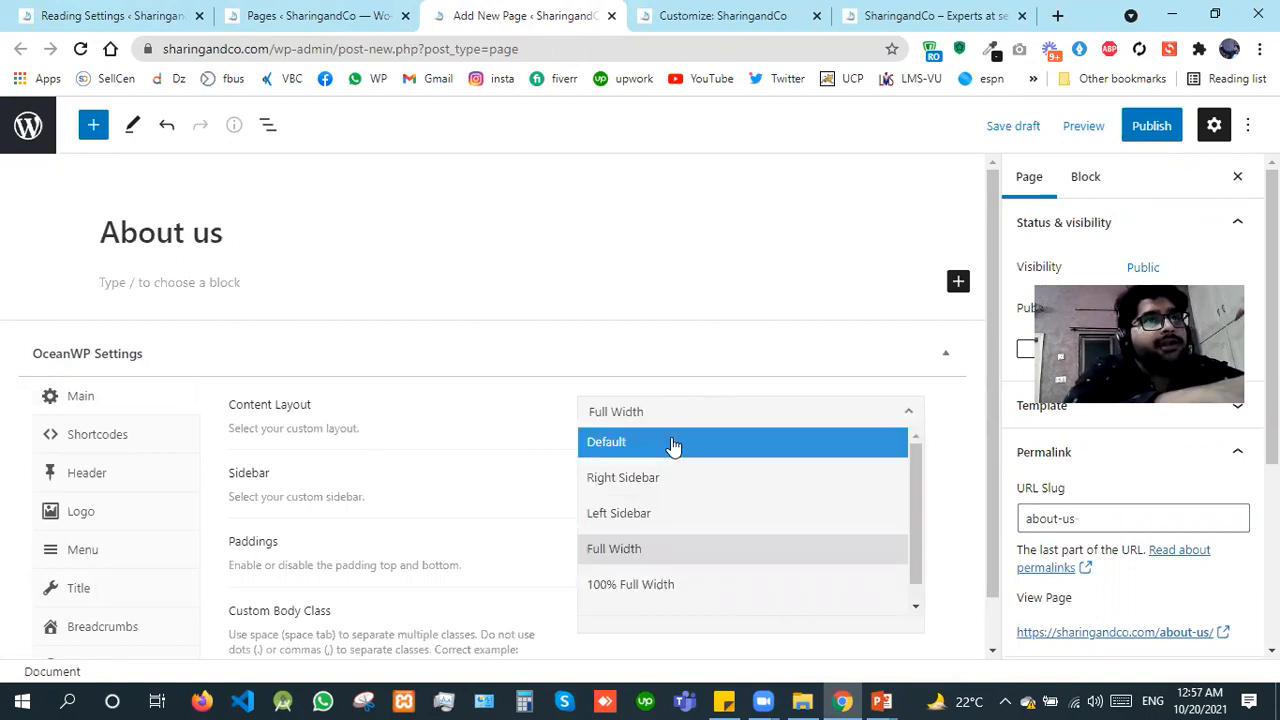
click(862, 12)
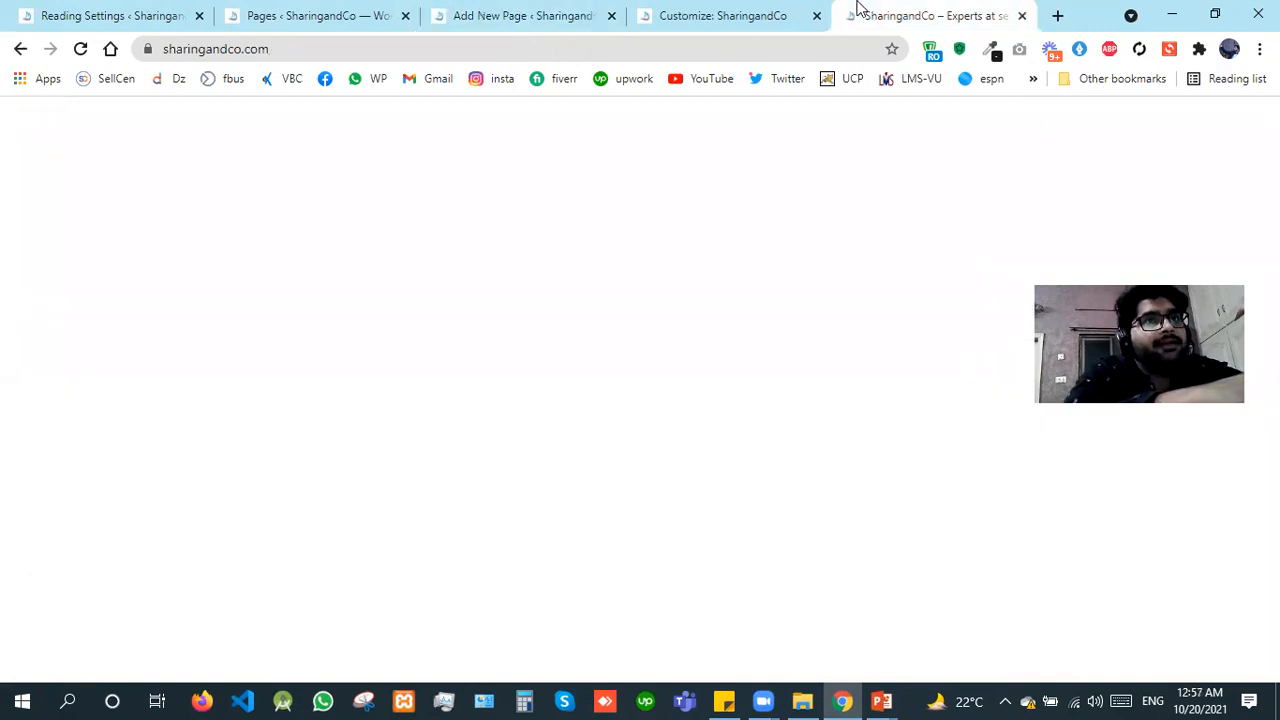
click(457, 12)
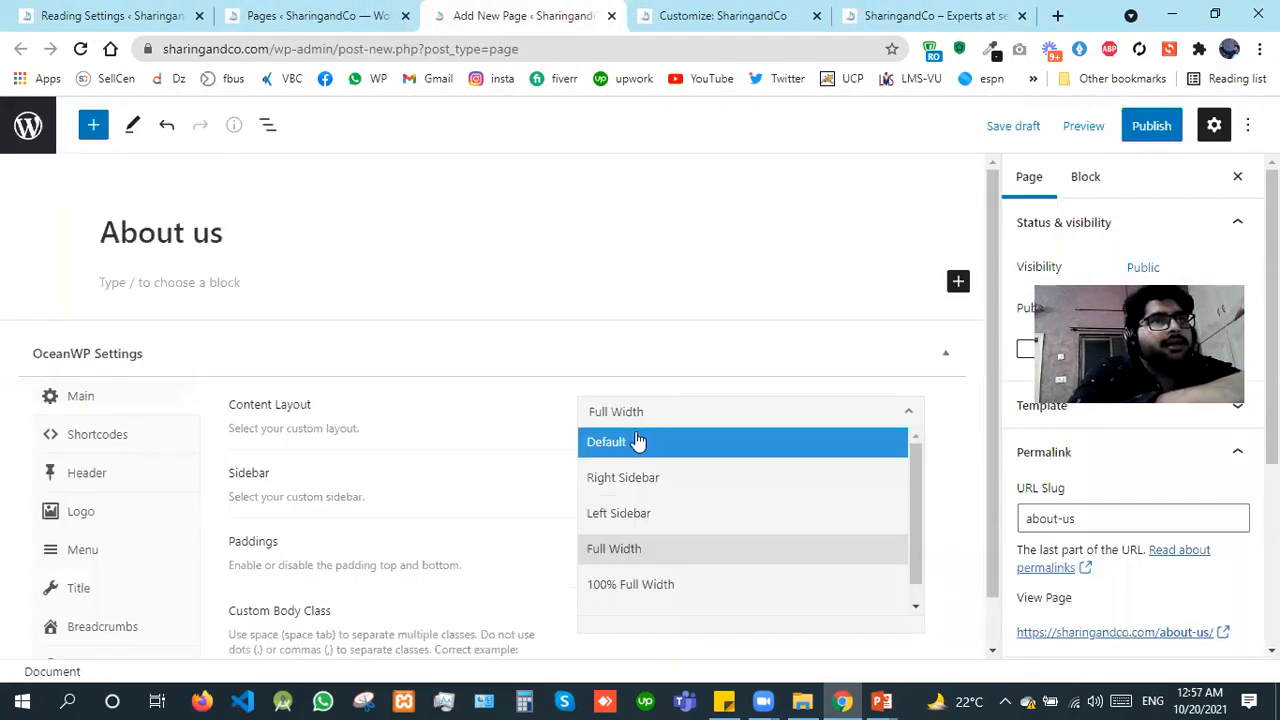
click(637, 440)
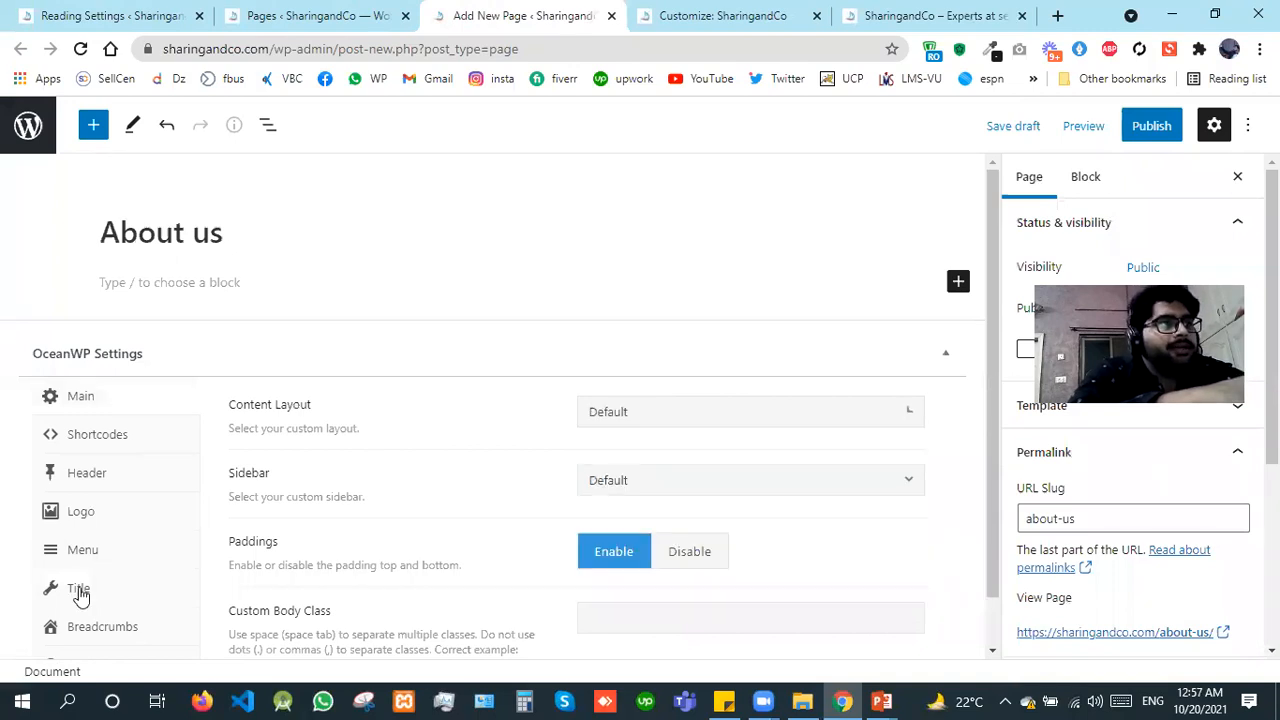
click(79, 591)
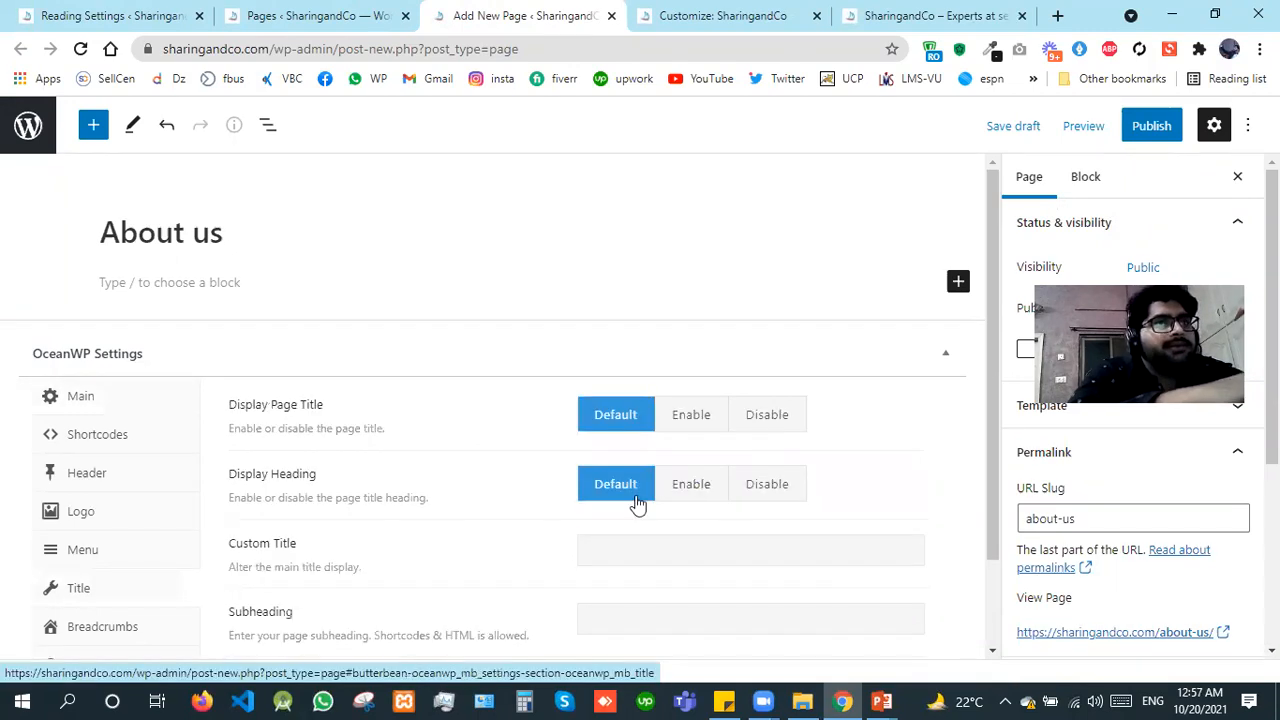
click(1126, 130)
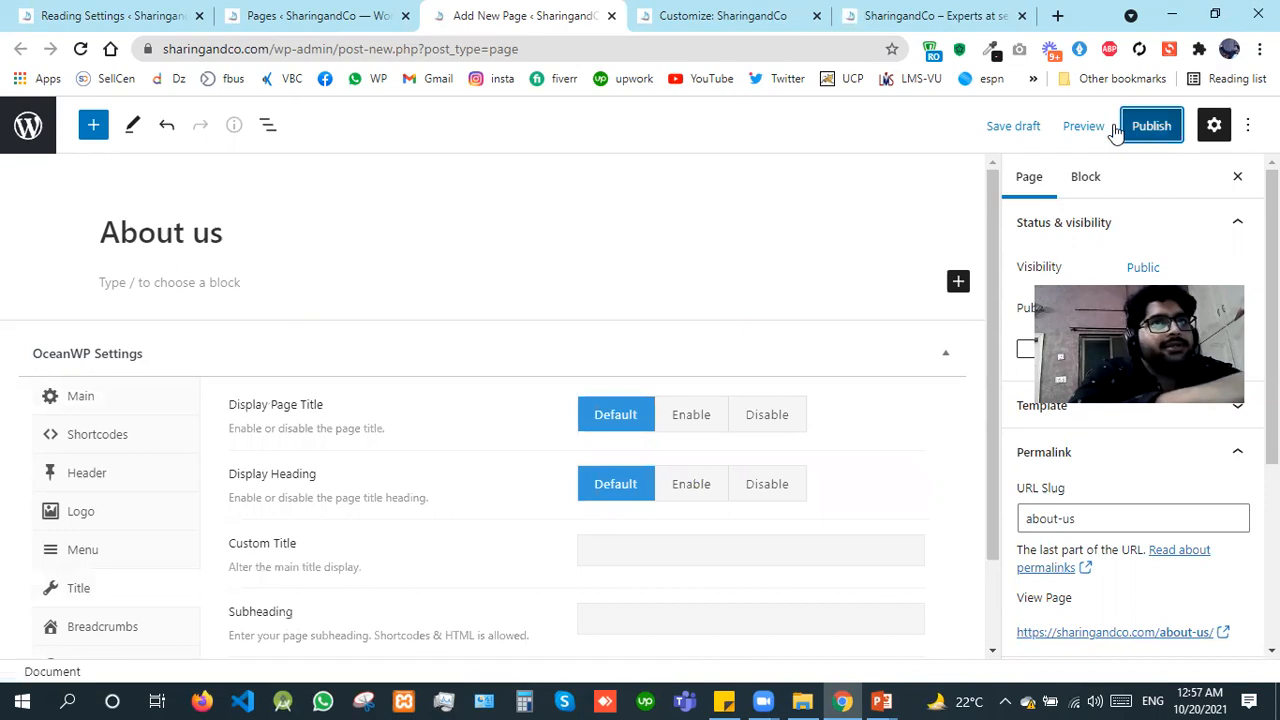
click(1114, 126)
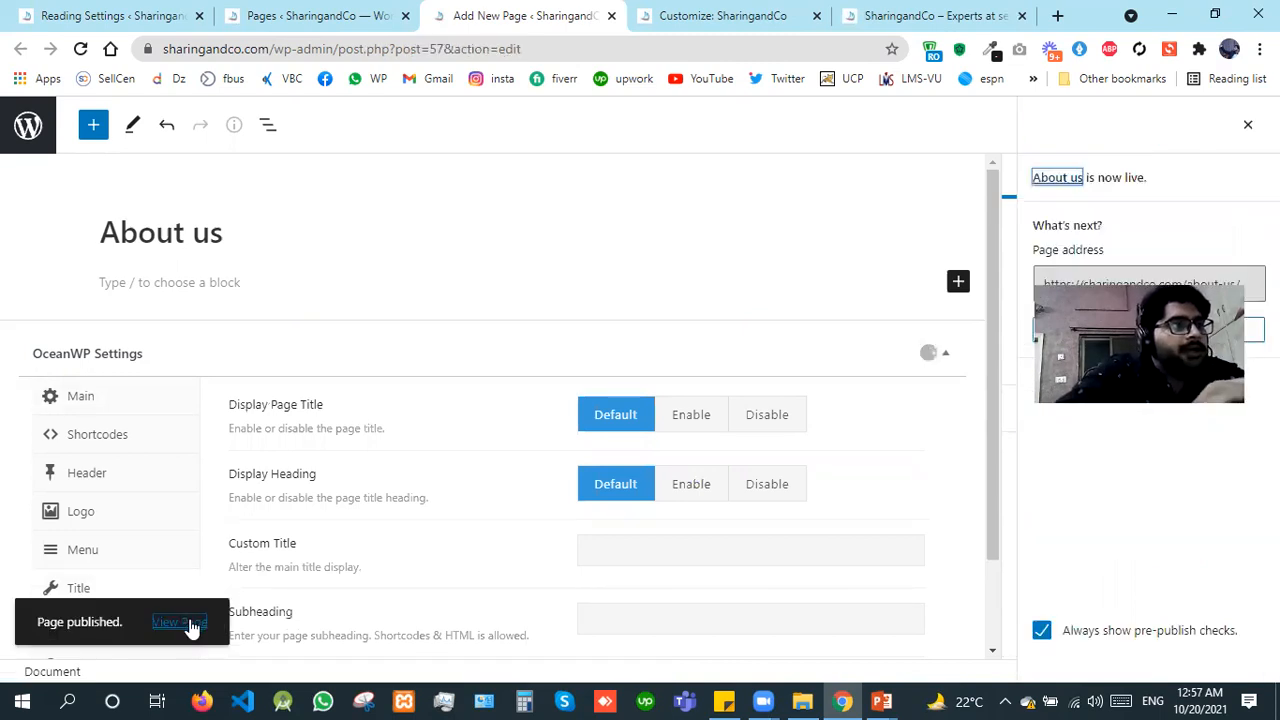
Step: Open the published About us page in a separate tab and examine its title area and sidebar
right_click(192, 620)
click(283, 415)
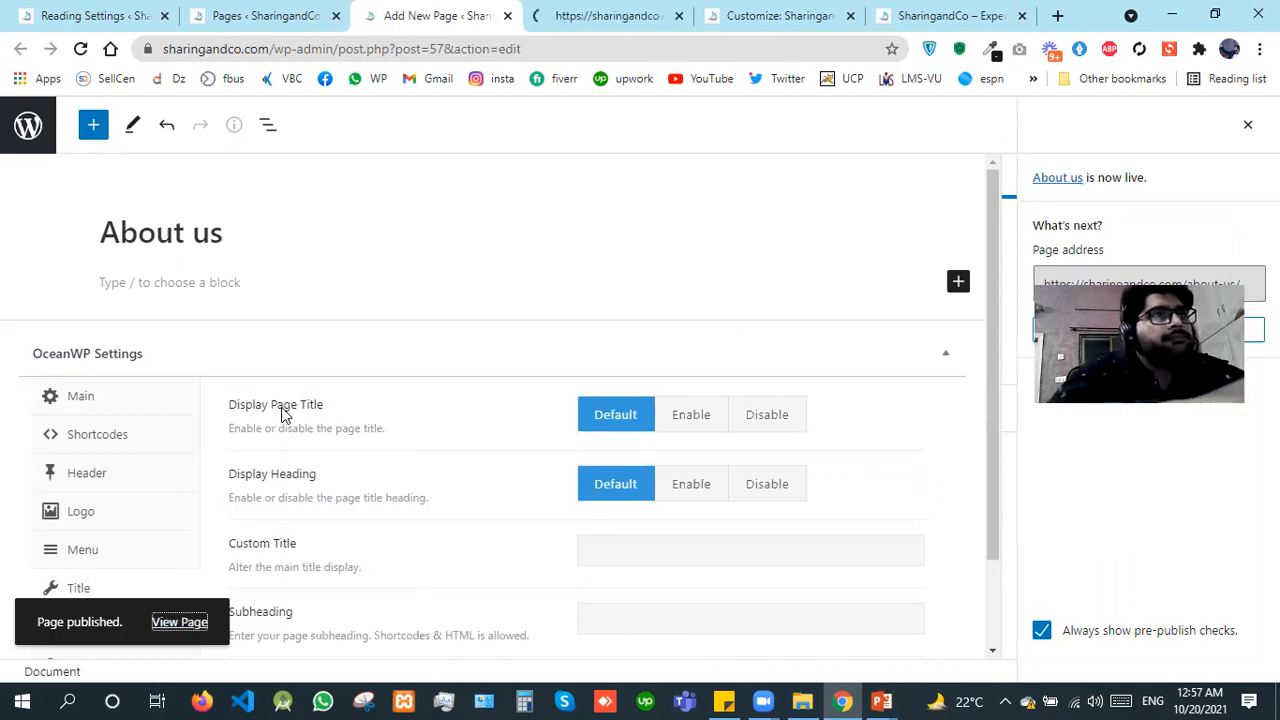
click(601, 15)
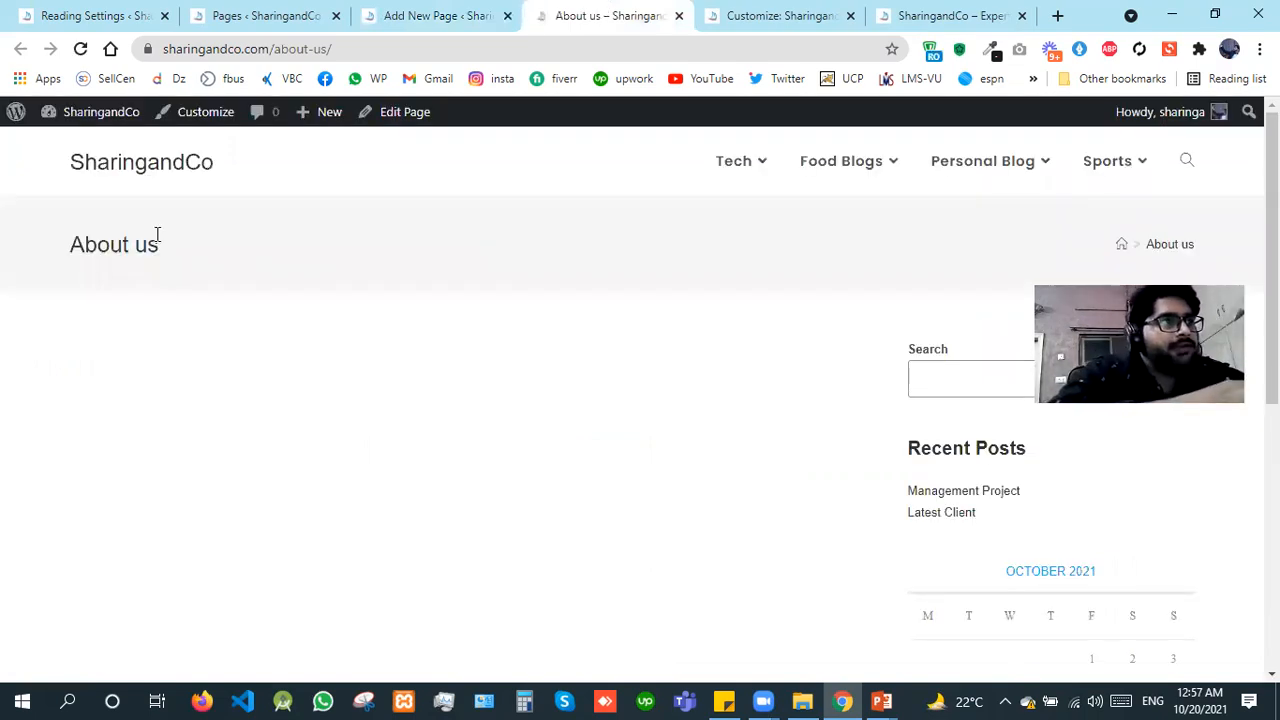
drag(44, 248, 776, 347)
drag(906, 455, 1011, 486)
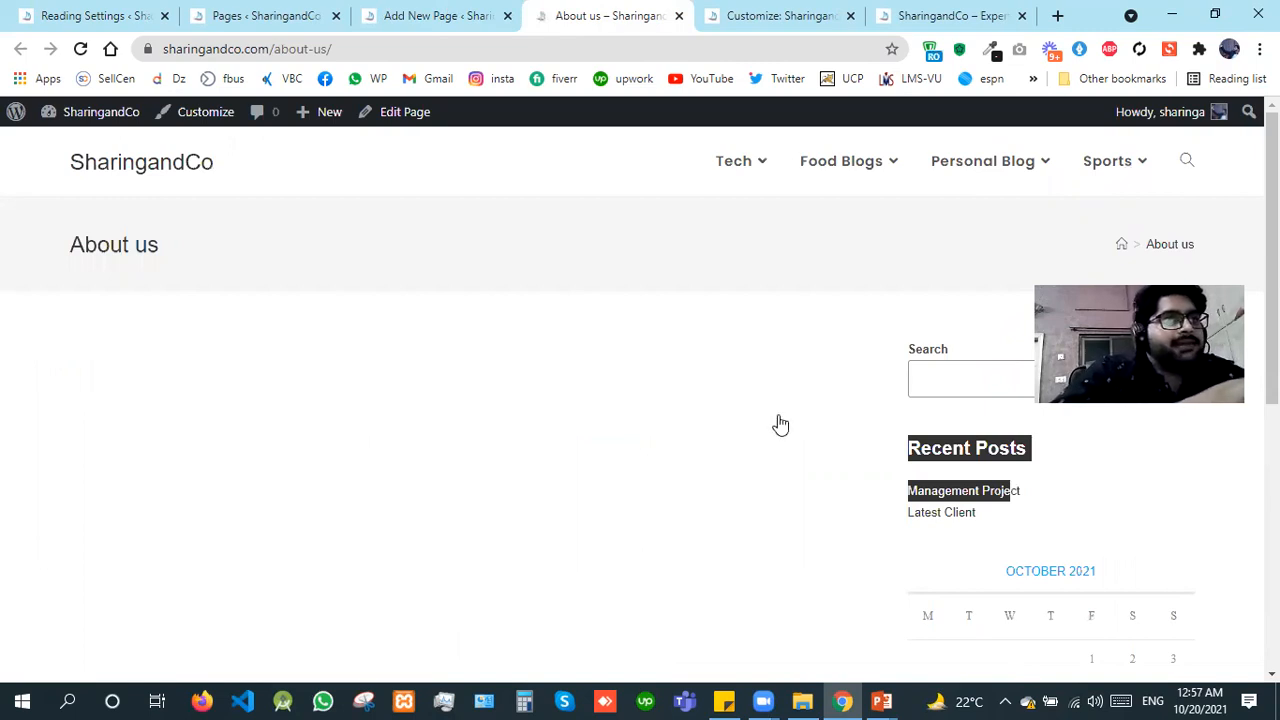
Step: Change the About us page's content layout to Full Width in the editor and reload its published view
key(ctrl+shift+Tab)
click(80, 396)
click(643, 418)
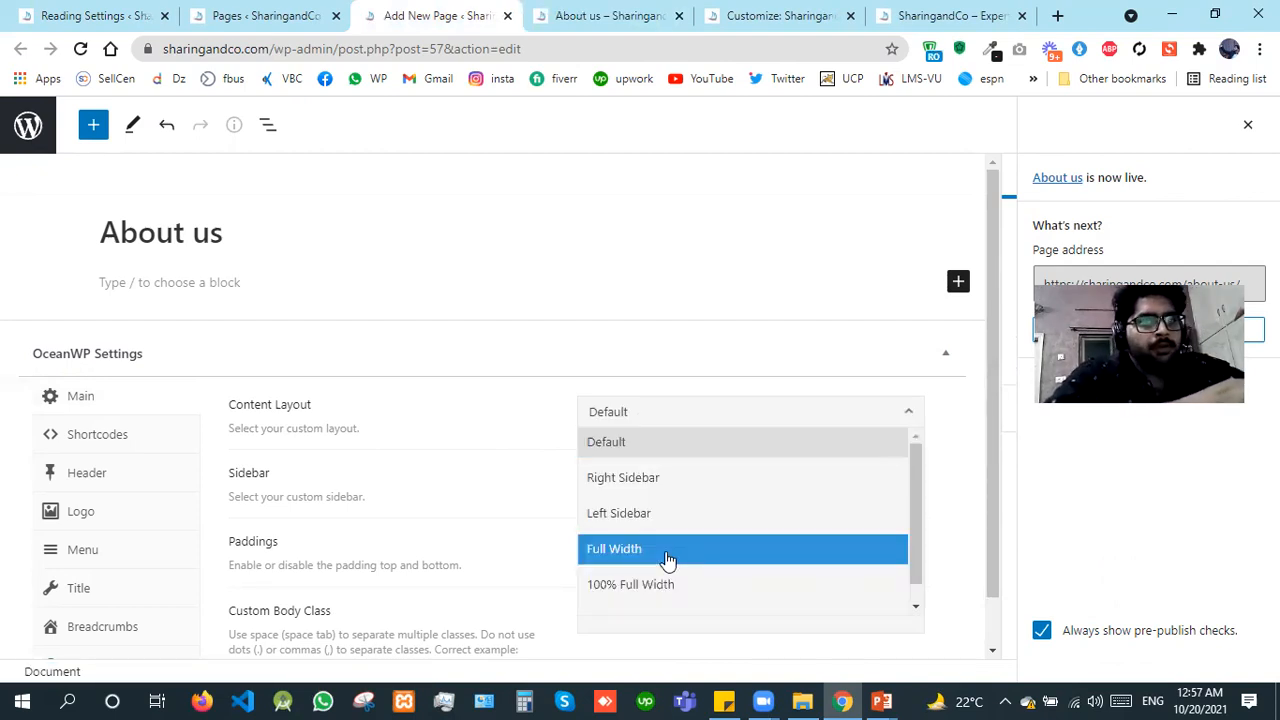
click(668, 549)
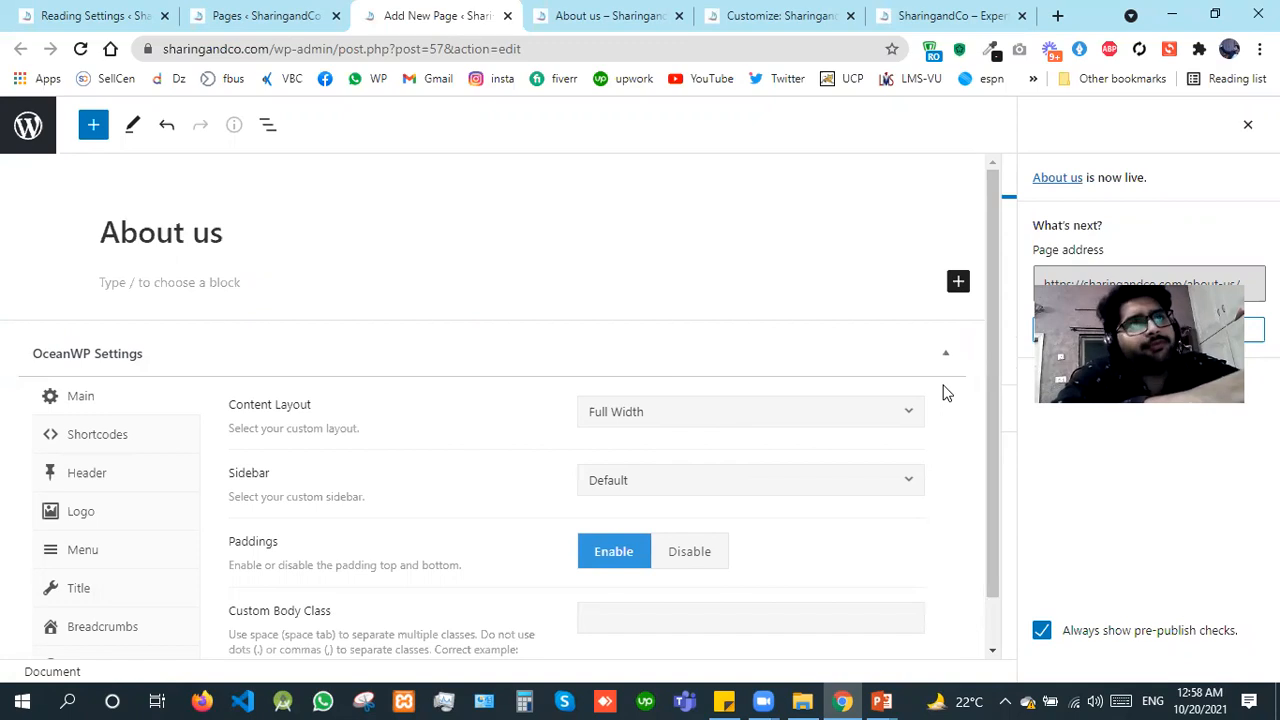
click(655, 8)
key(F5)
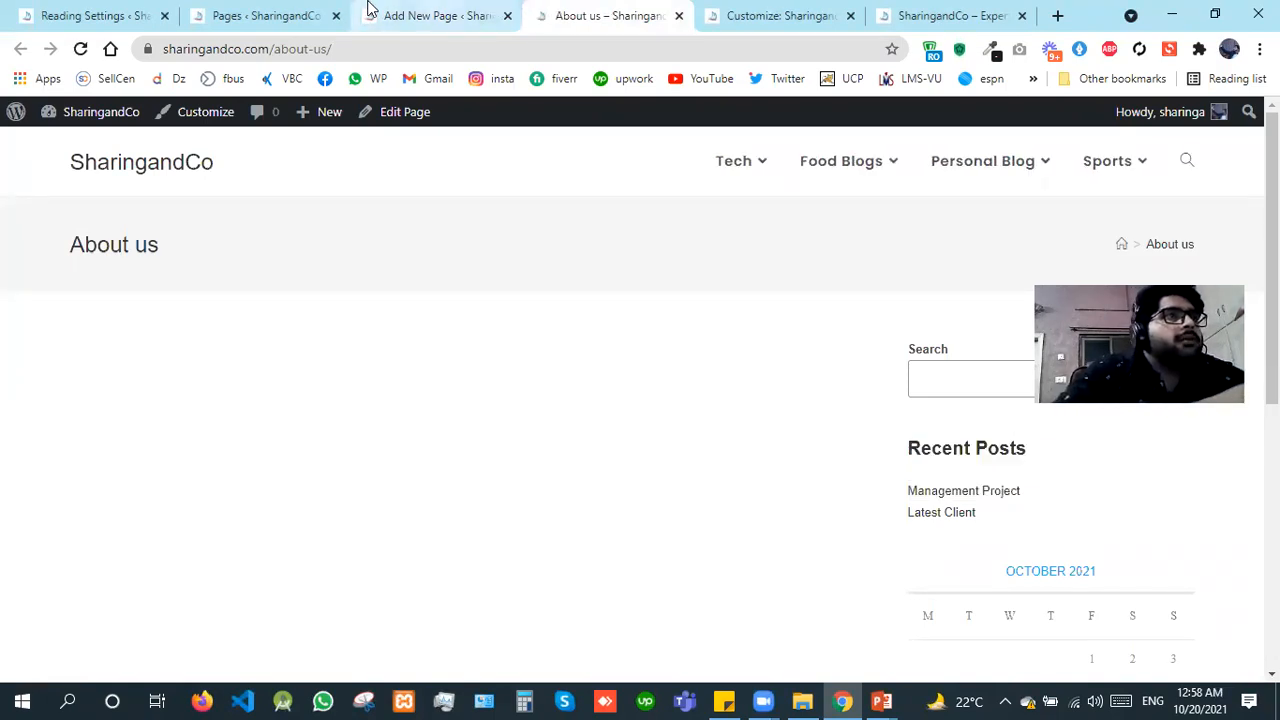
click(409, 12)
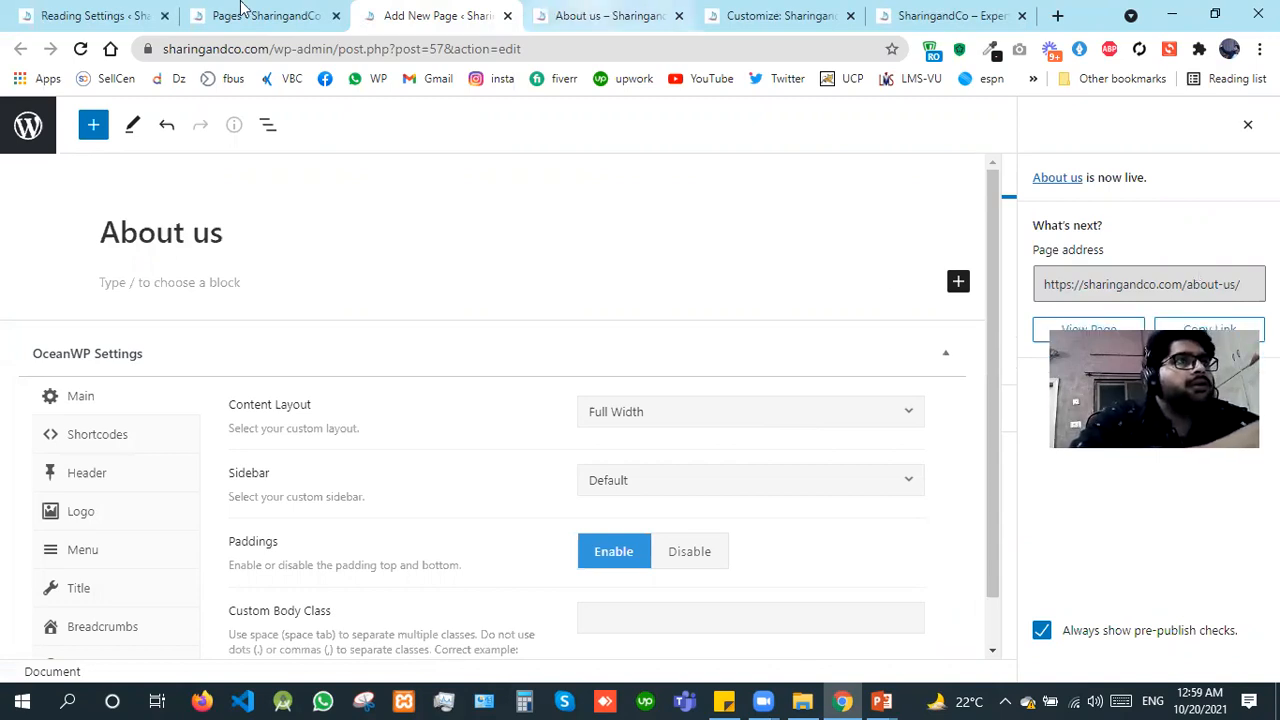
Step: Reload the Reading Settings, choose Home as the static homepage, and save the changes
click(133, 12)
key(ctrl+r)
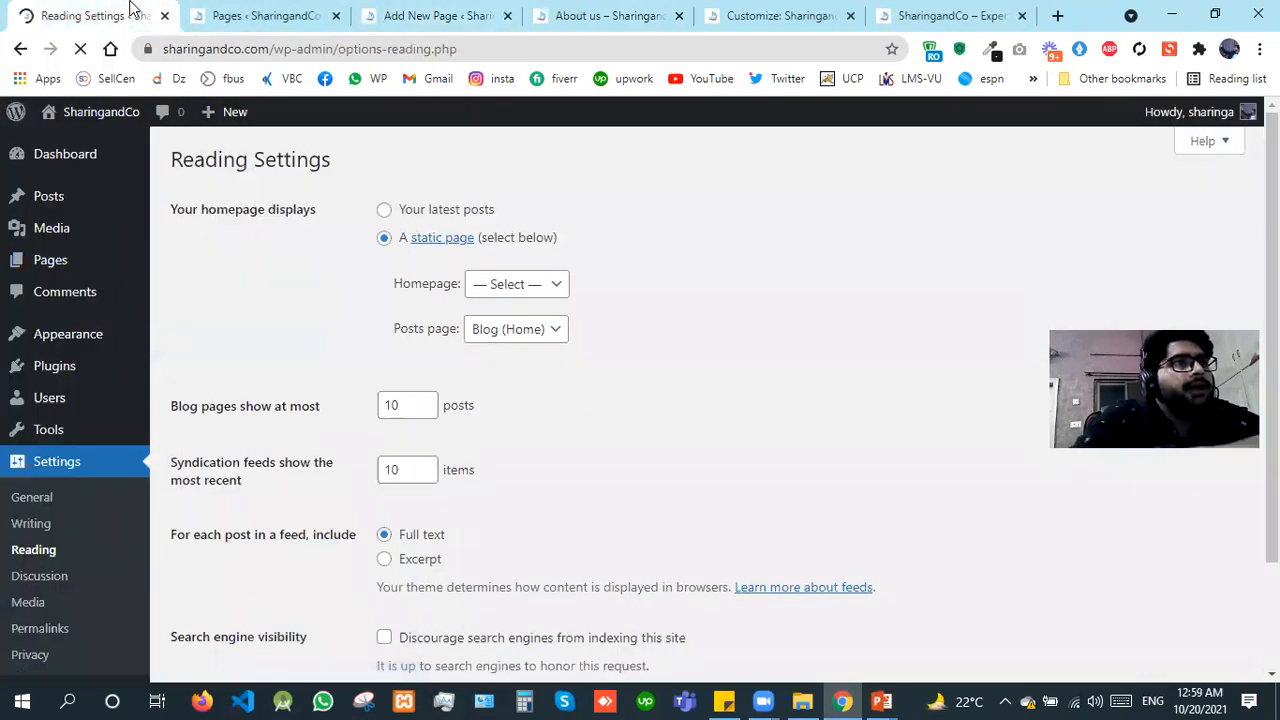
click(512, 292)
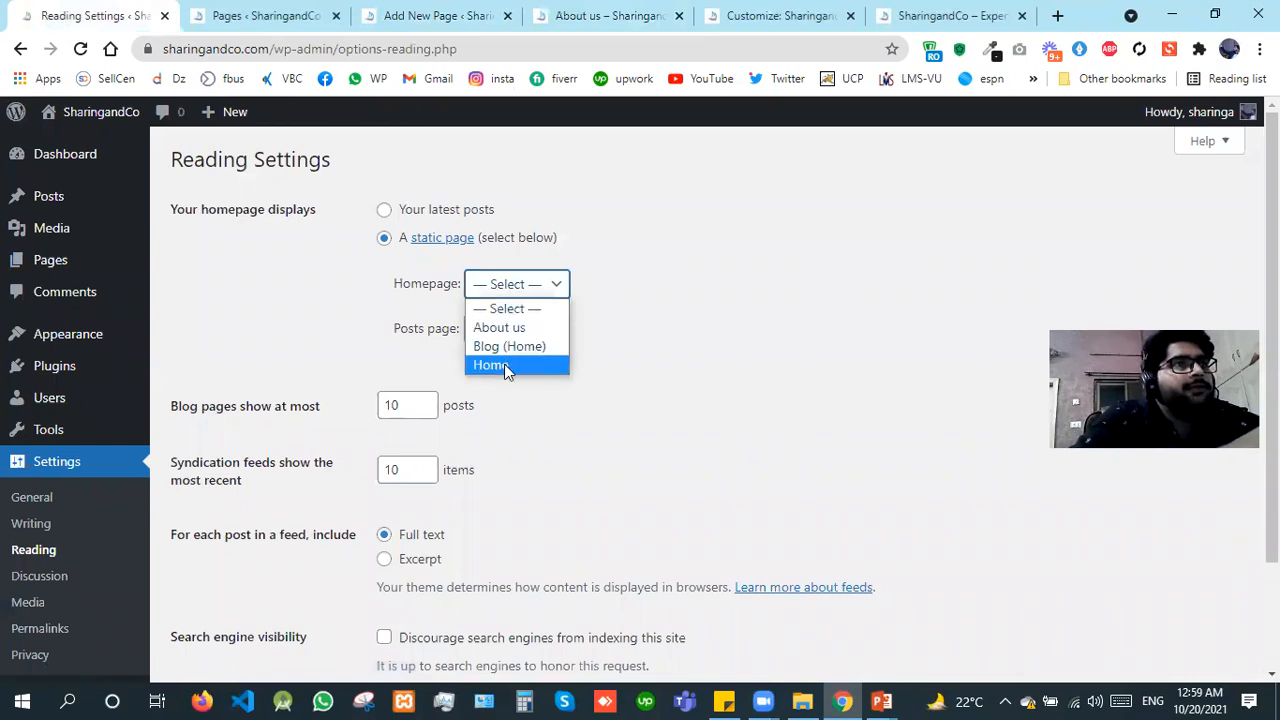
click(505, 366)
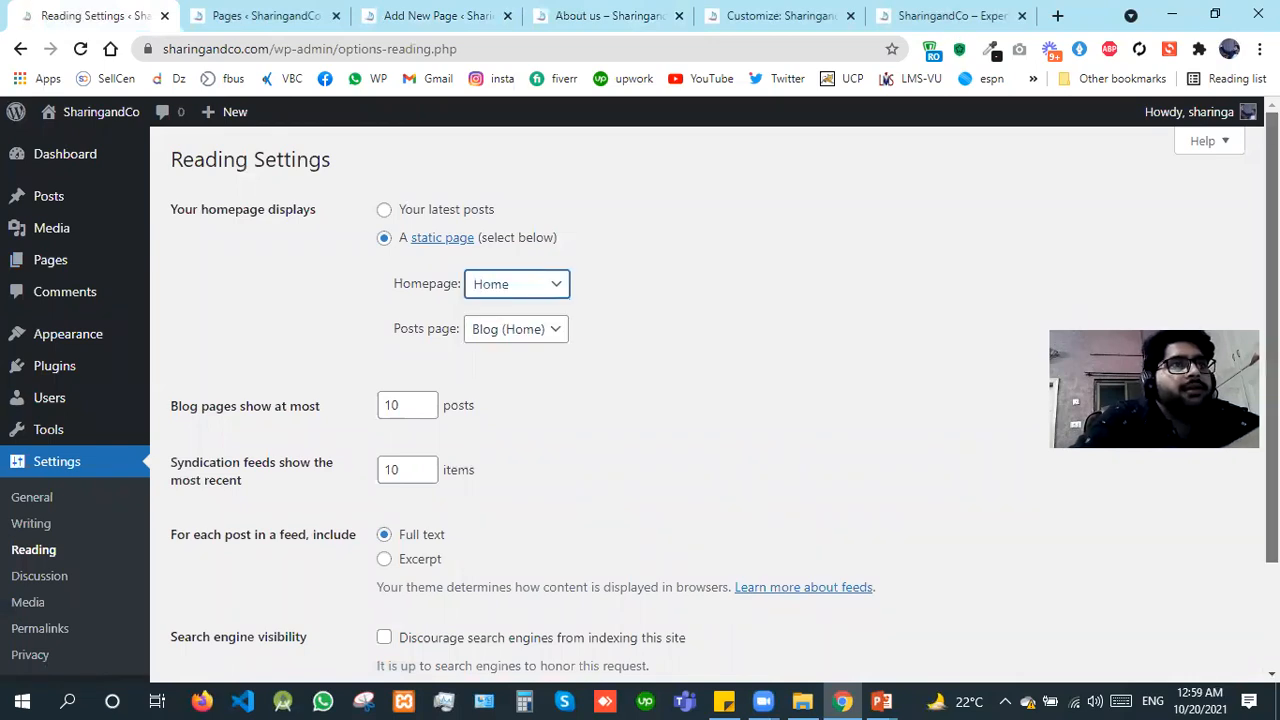
scroll(250, 589, down, 2)
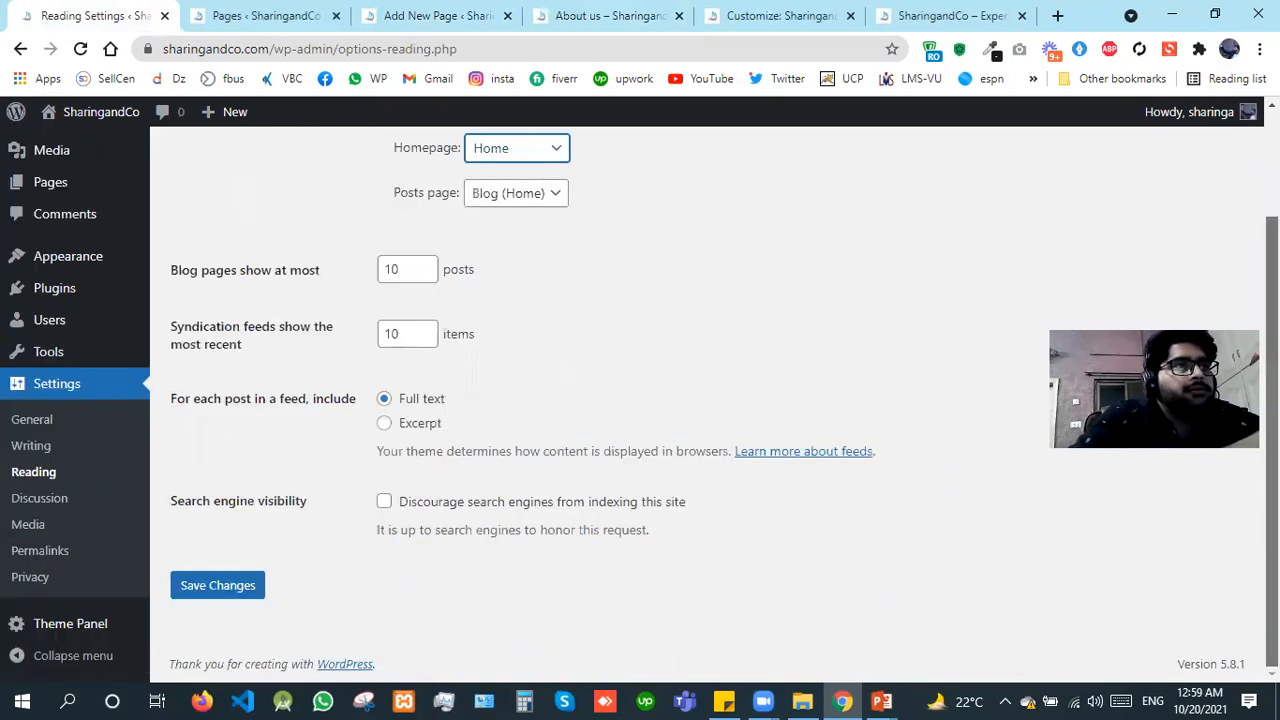
click(250, 589)
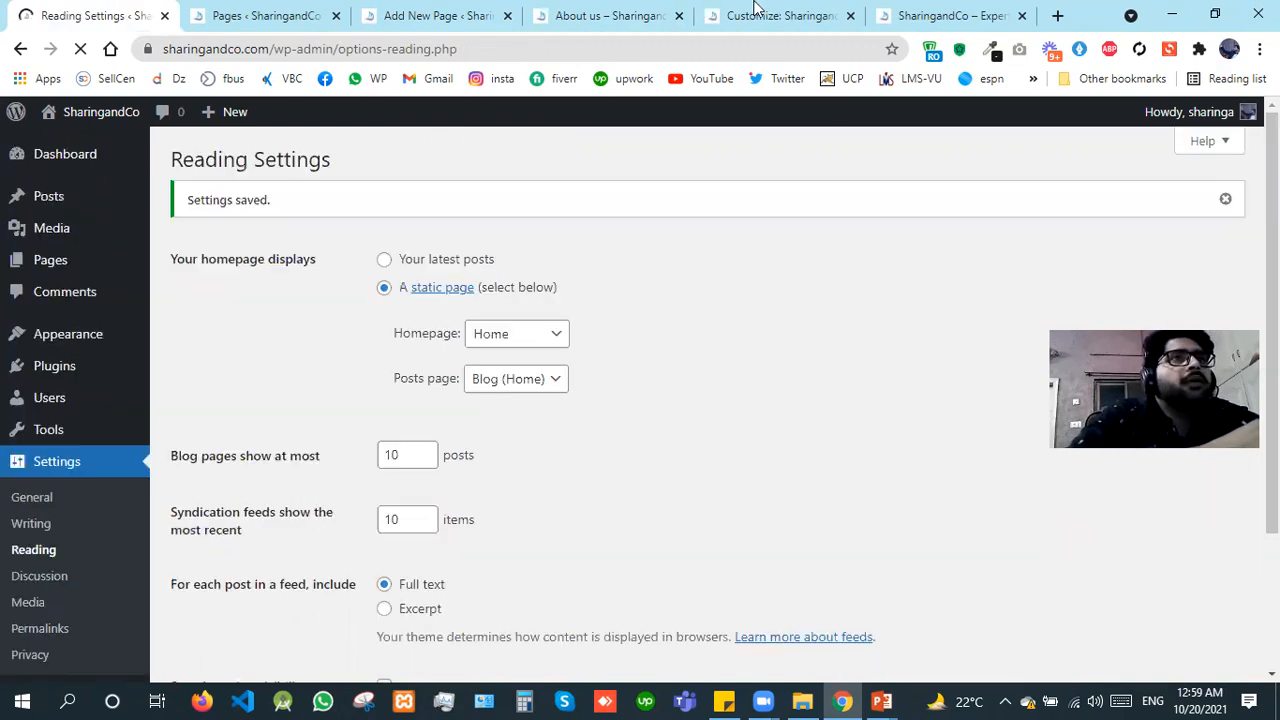
Step: Reopen the live site's homepage from its title and examine the content area and header menu categories
click(912, 15)
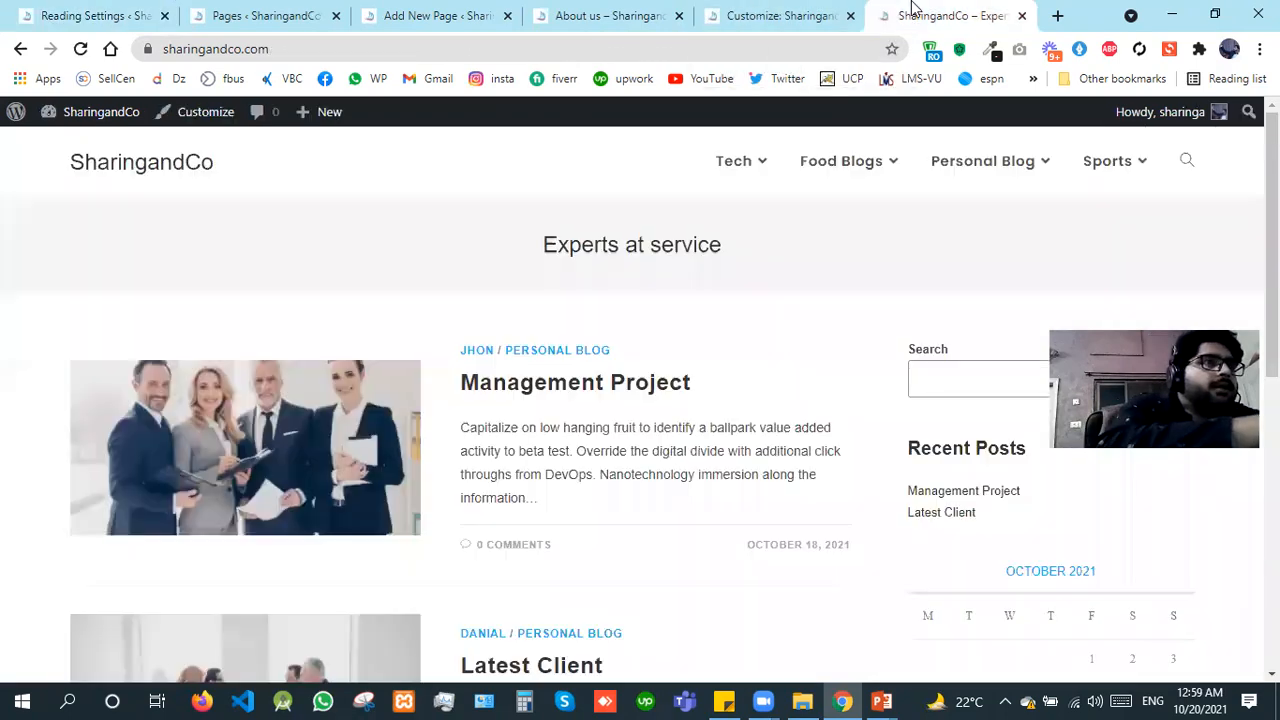
click(121, 178)
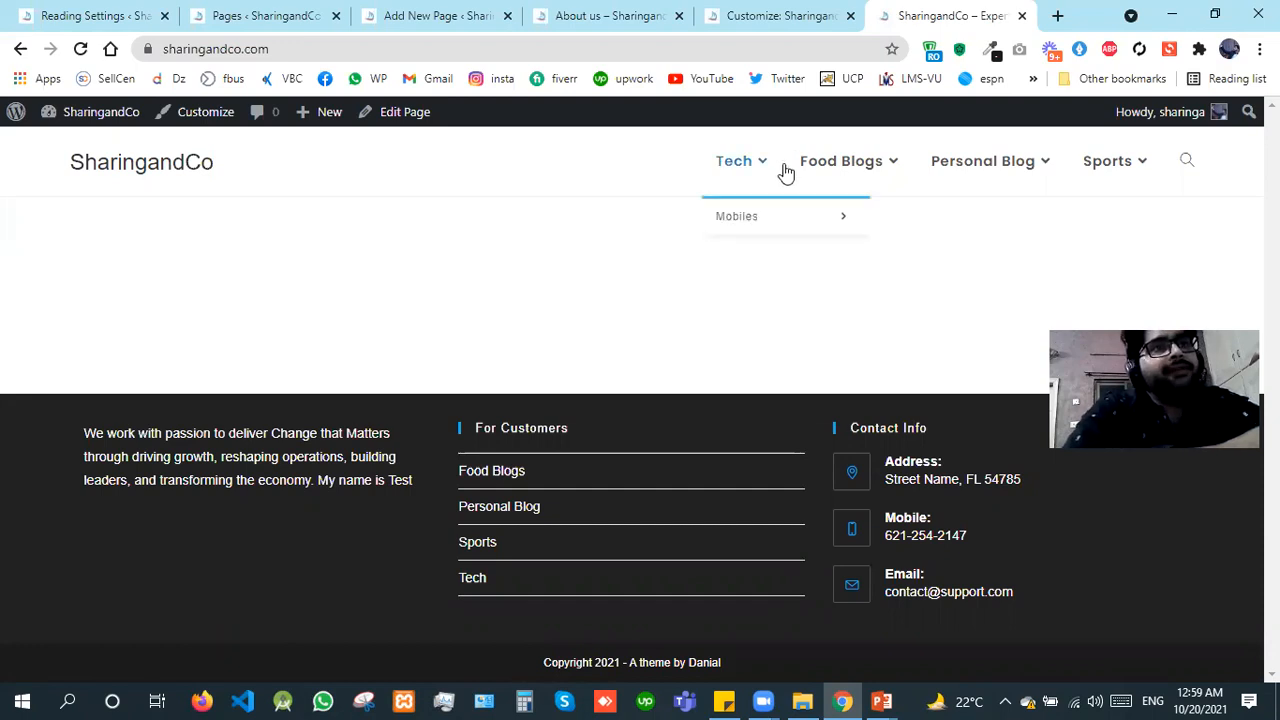
mouse_move(1031, 169)
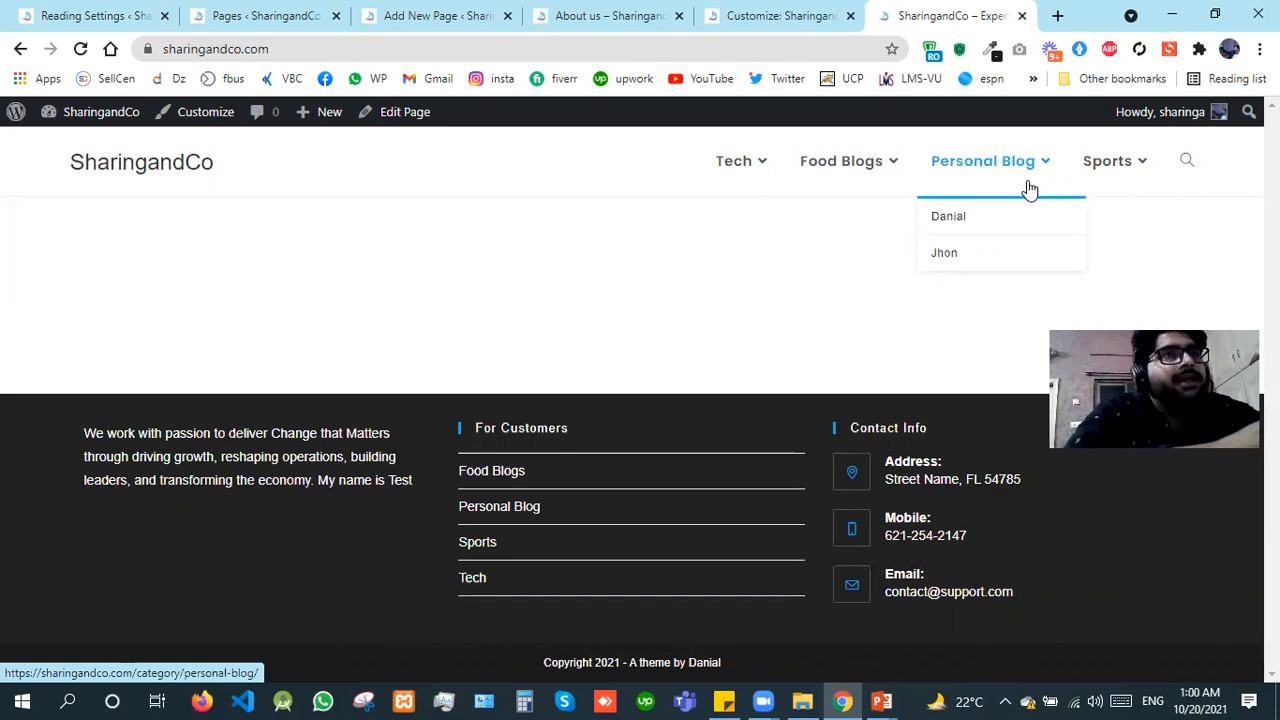
mouse_move(763, 169)
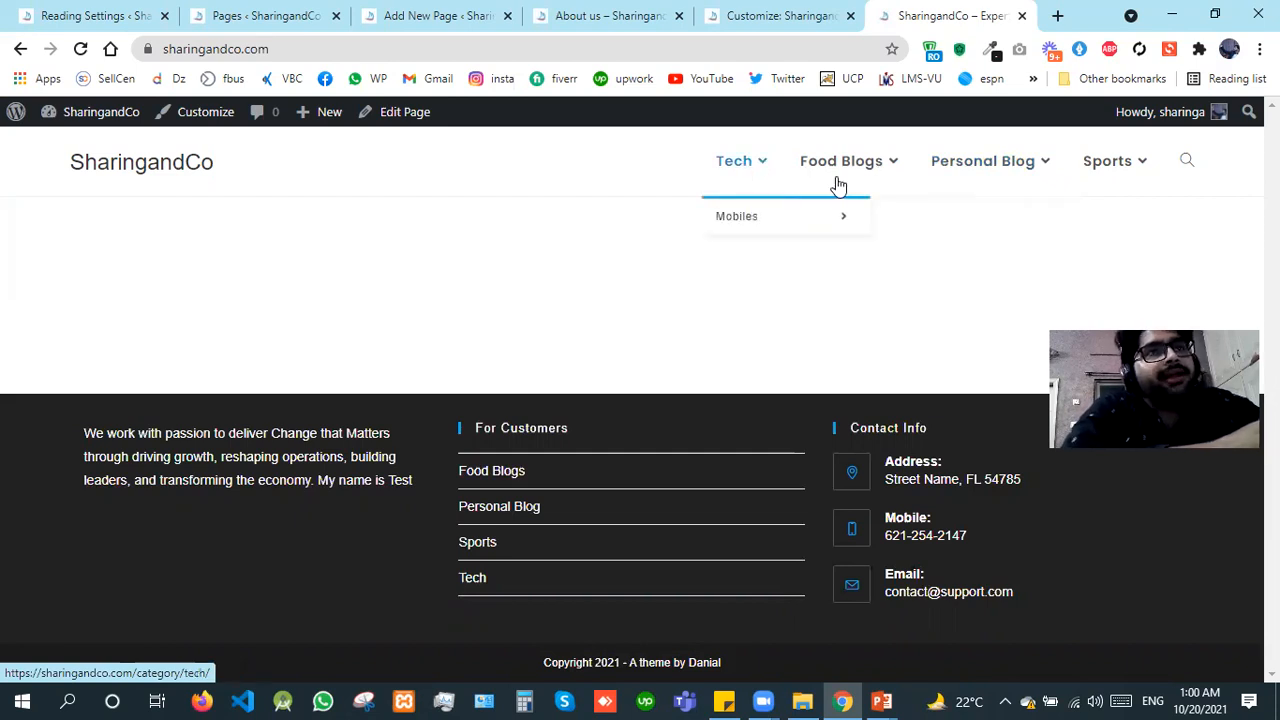
mouse_move(949, 177)
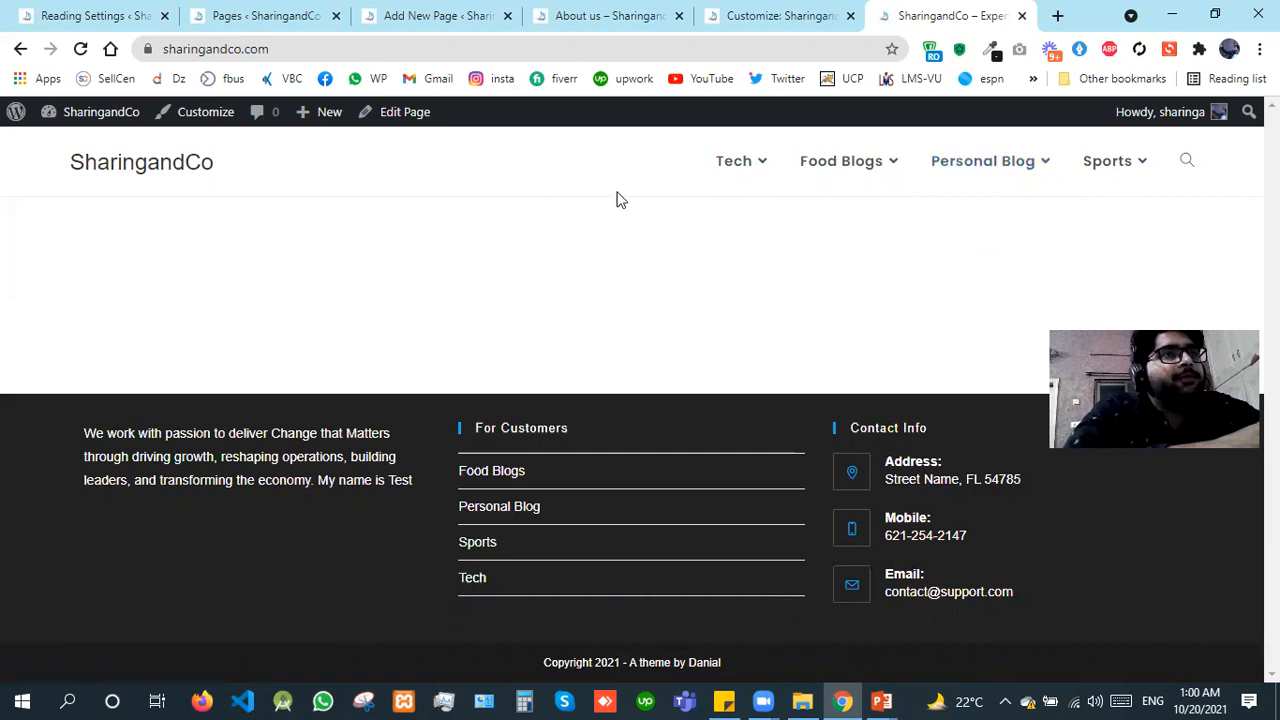
Step: Return to the Reading Settings and choose Blog (Home) as the static homepage
click(271, 10)
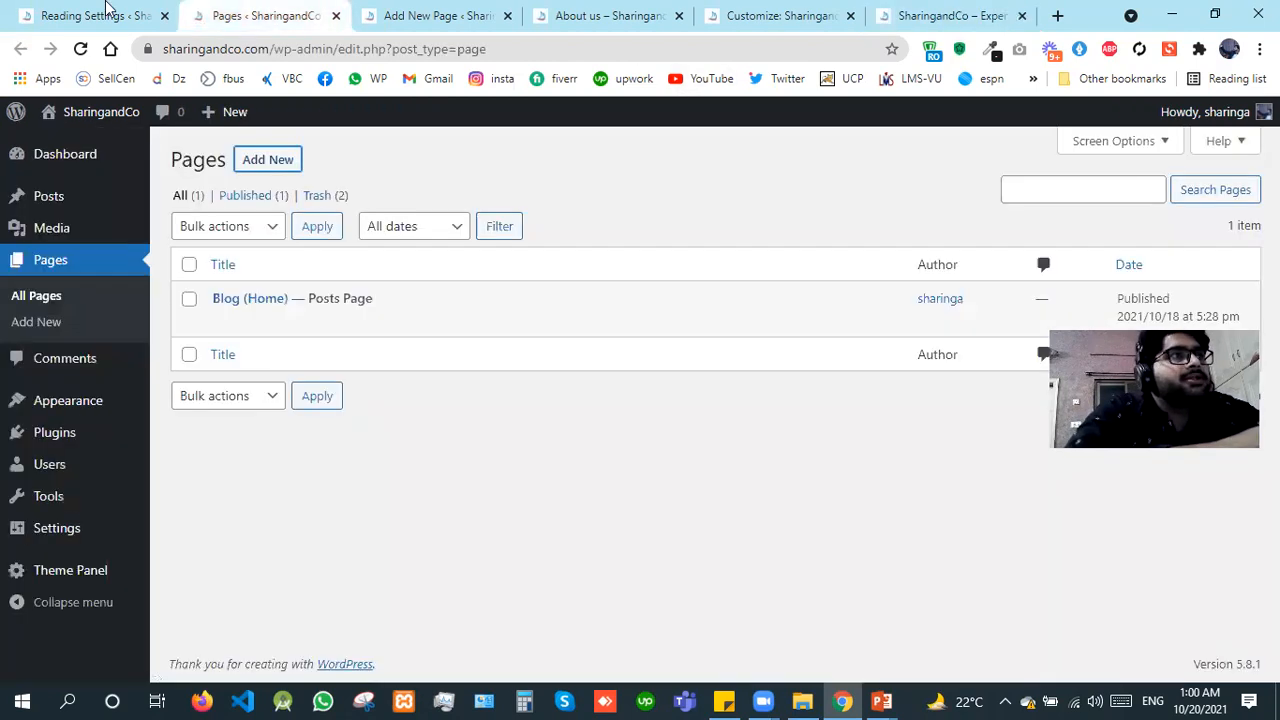
click(107, 10)
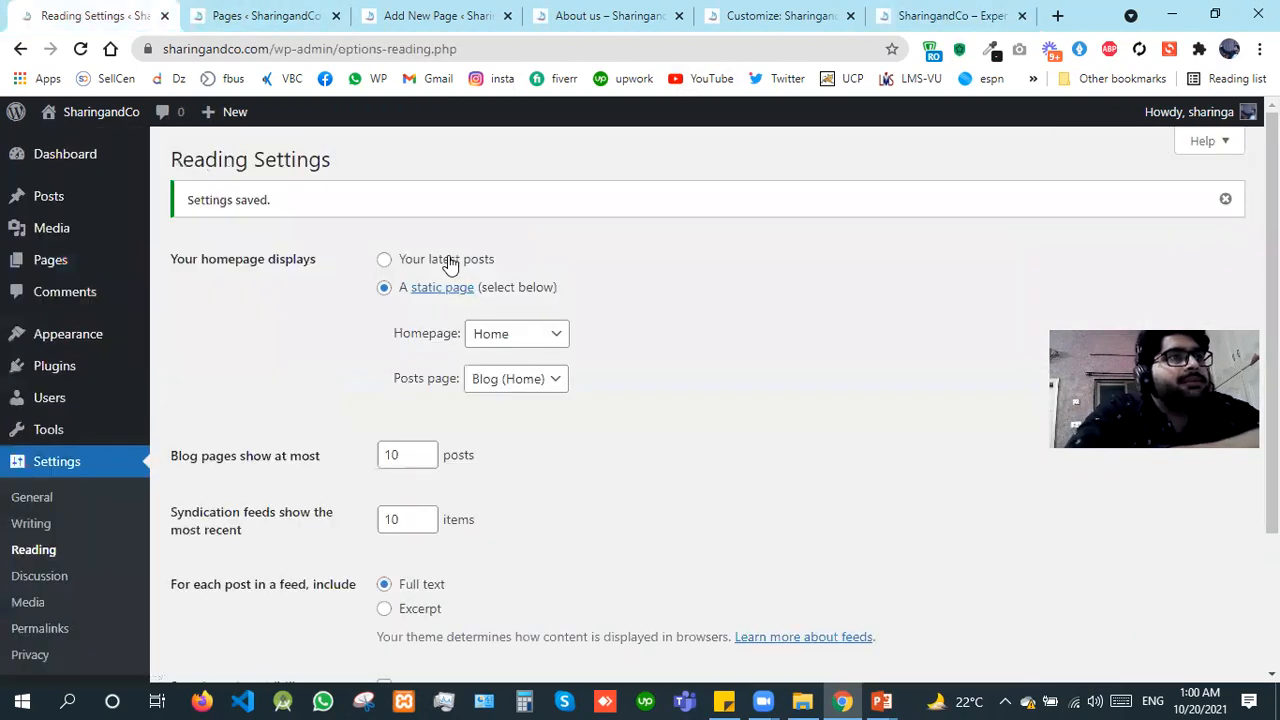
click(500, 346)
click(508, 392)
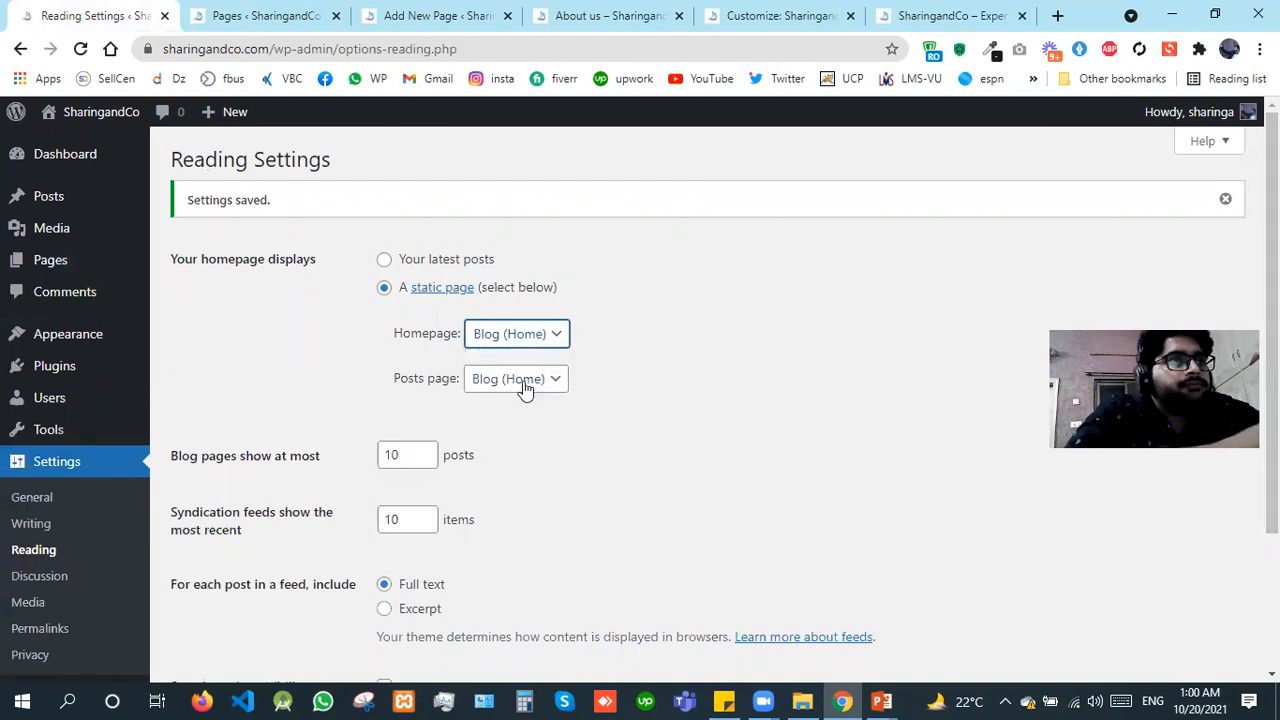
click(525, 388)
click(541, 338)
double_click(541, 336)
Step: Reset the Homepage choice to — Select — and save the reading settings
click(543, 334)
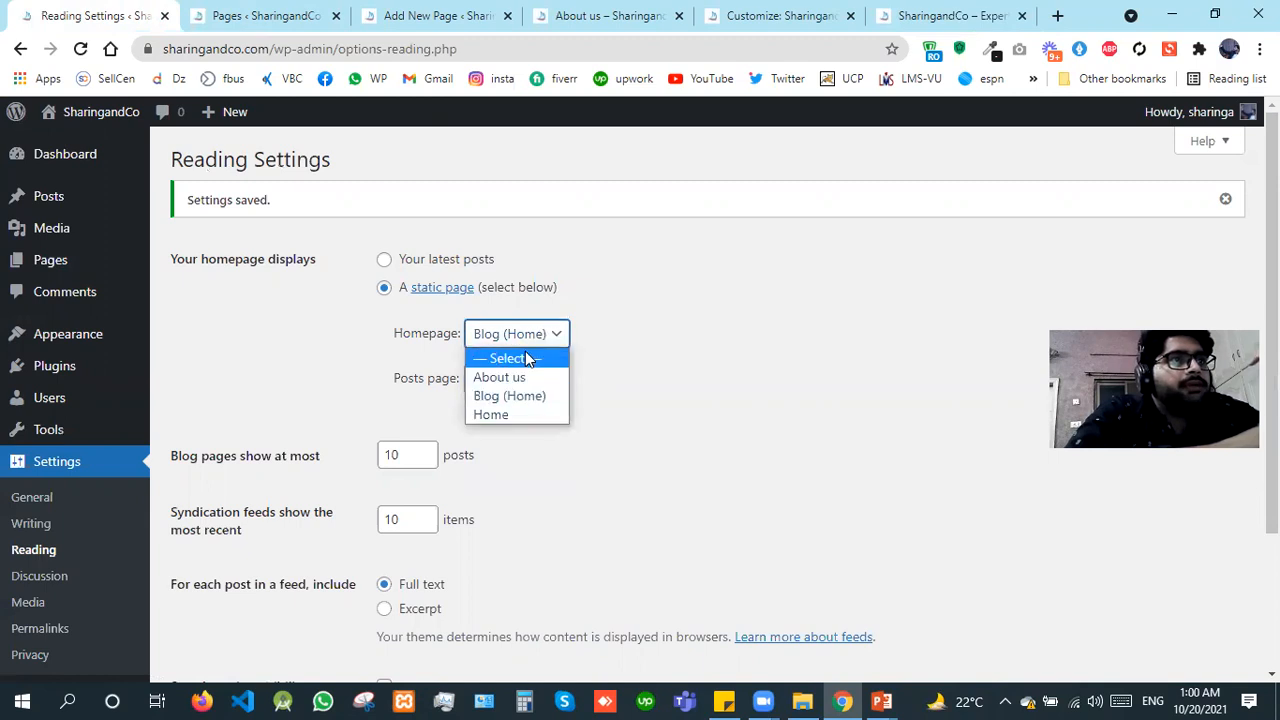
click(527, 359)
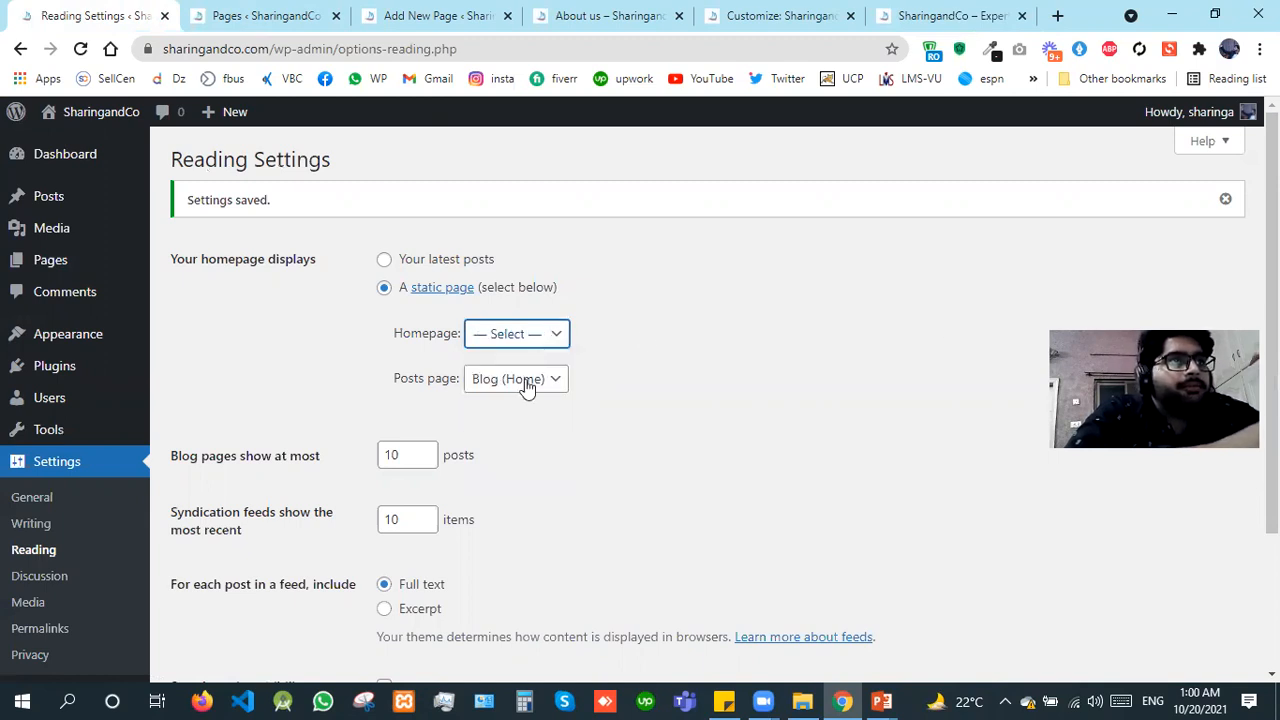
scroll(1140, 491, down, 2)
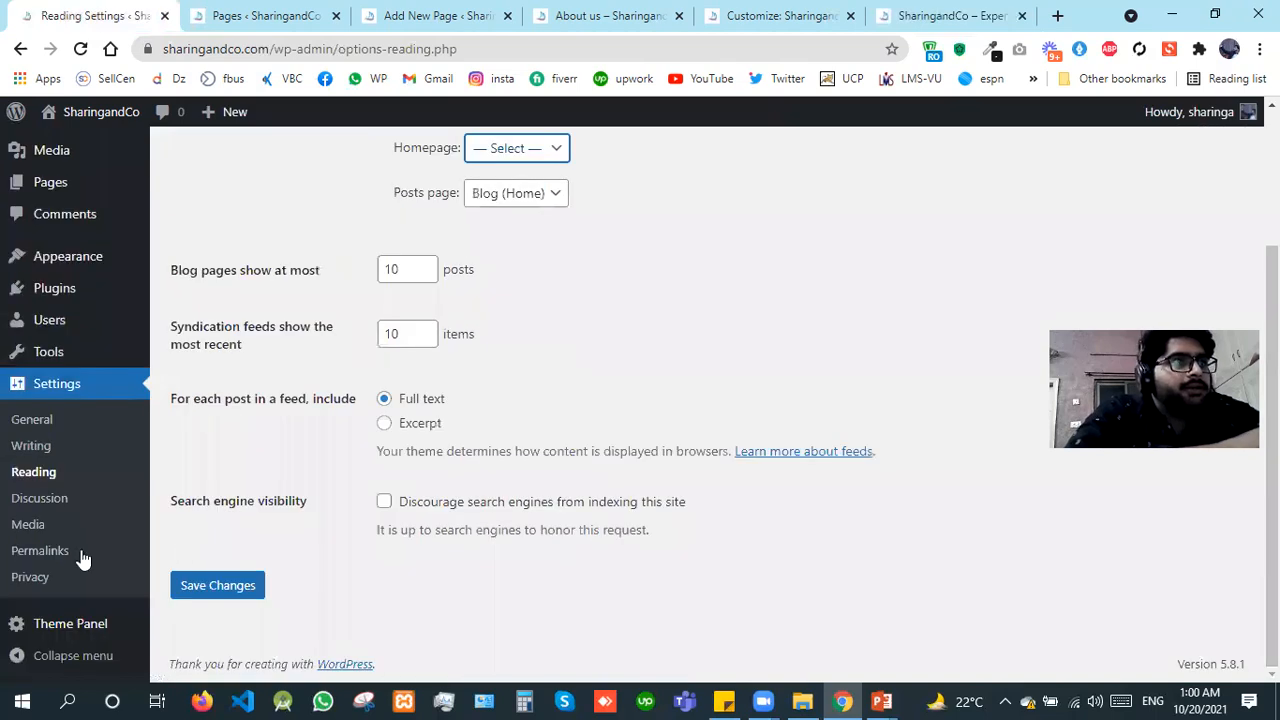
click(200, 589)
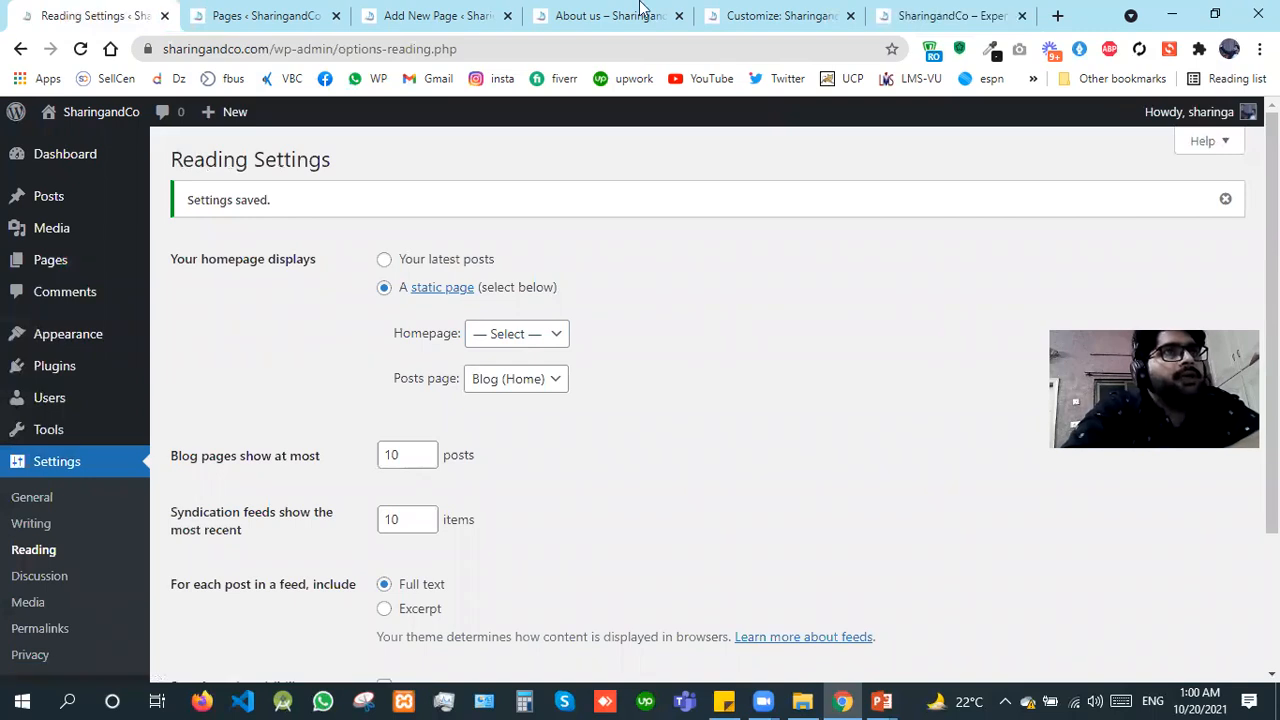
Step: Close the About us page's published view and editor, and refresh the Pages list
click(877, 8)
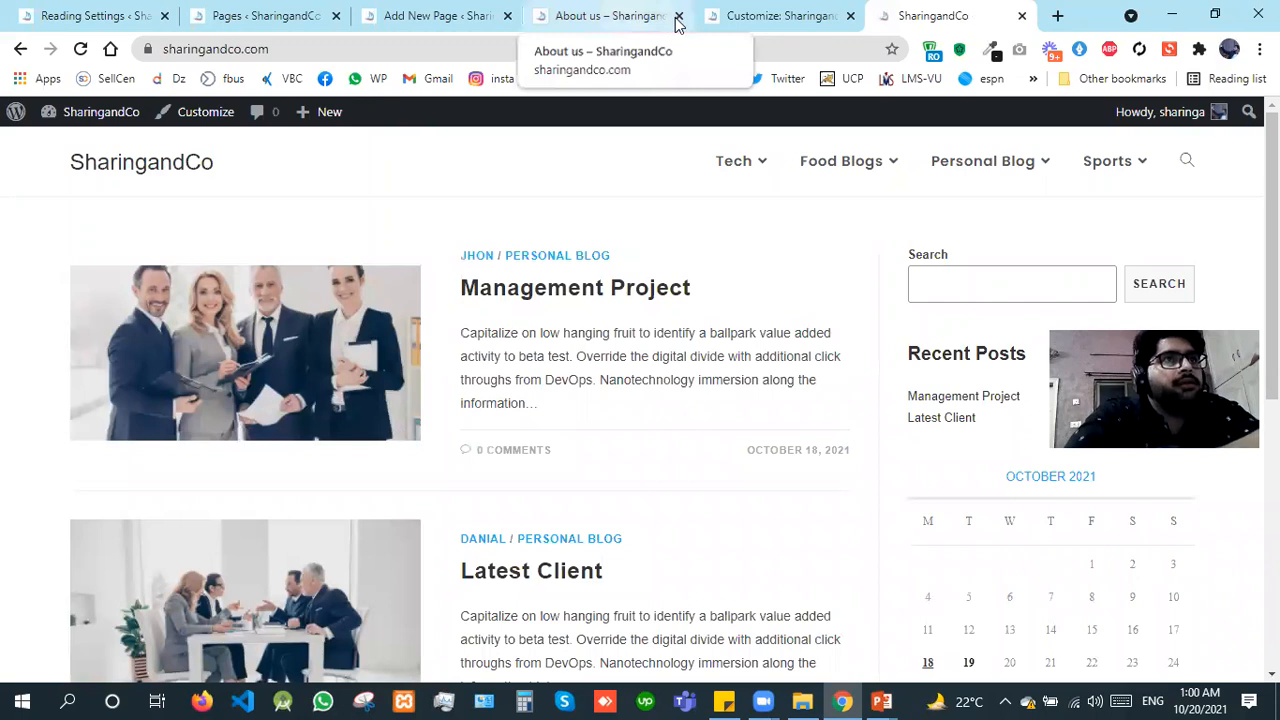
click(500, 16)
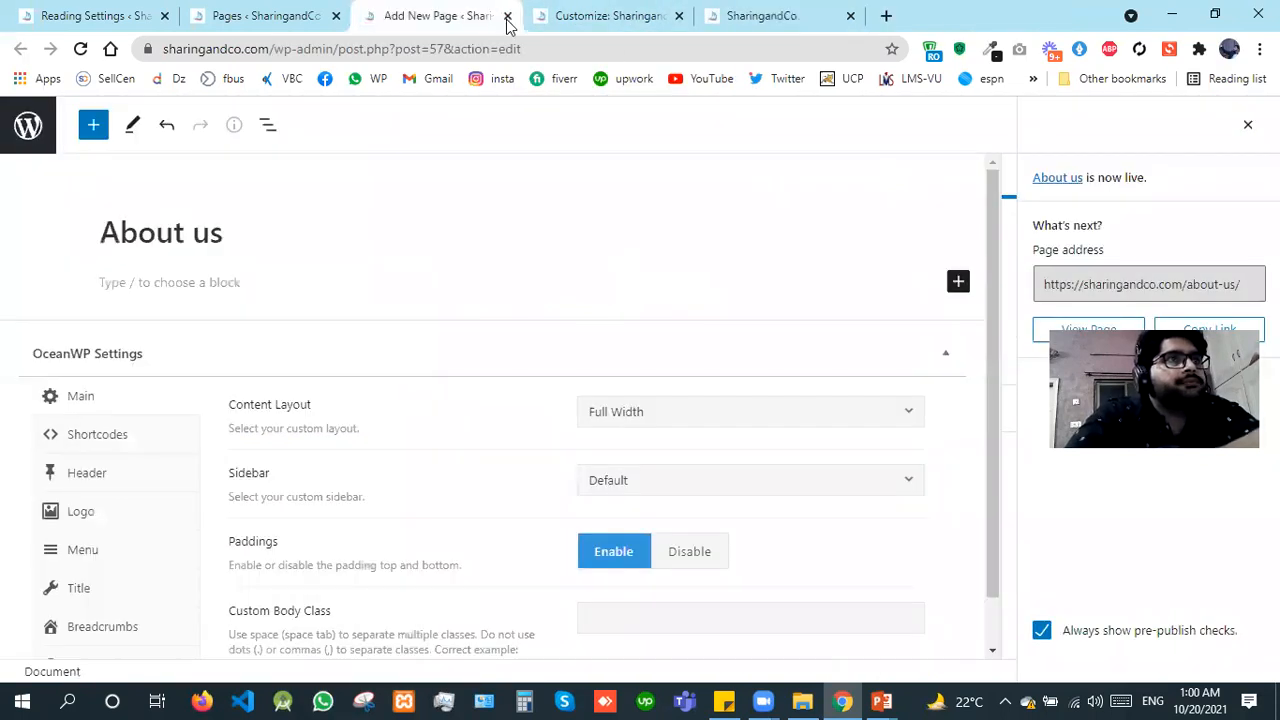
click(507, 17)
click(309, 10)
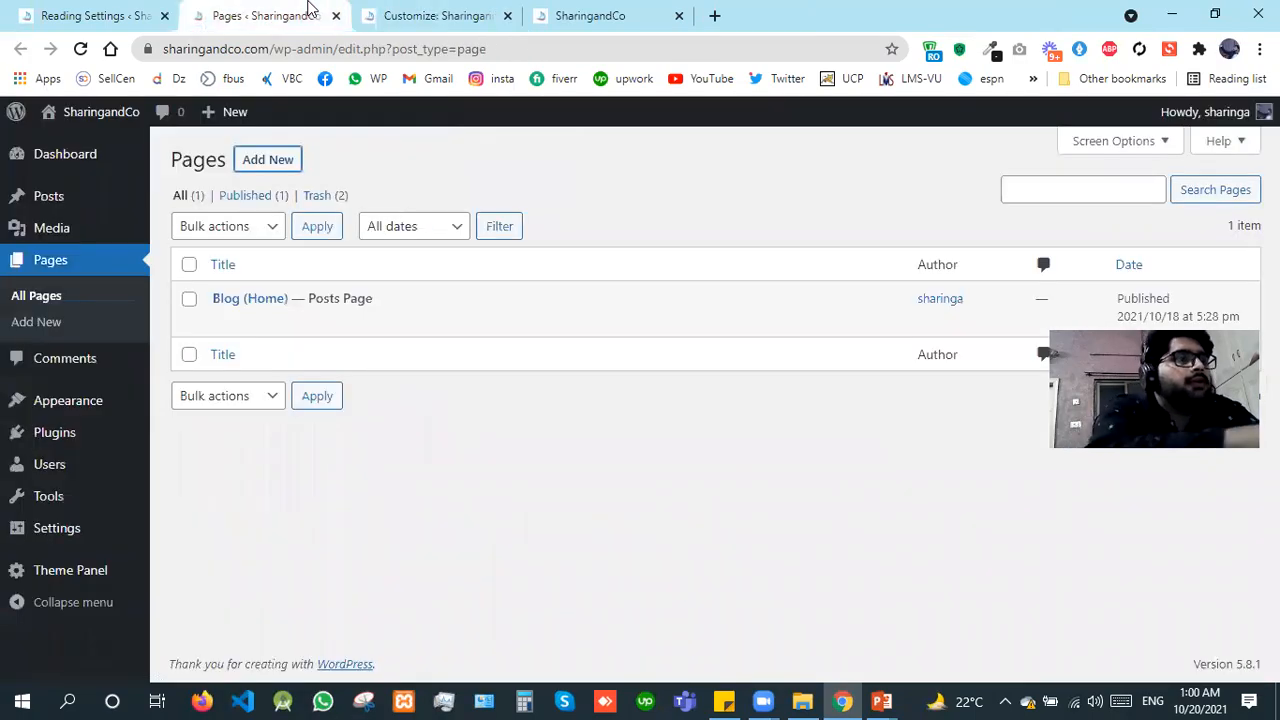
key(F5)
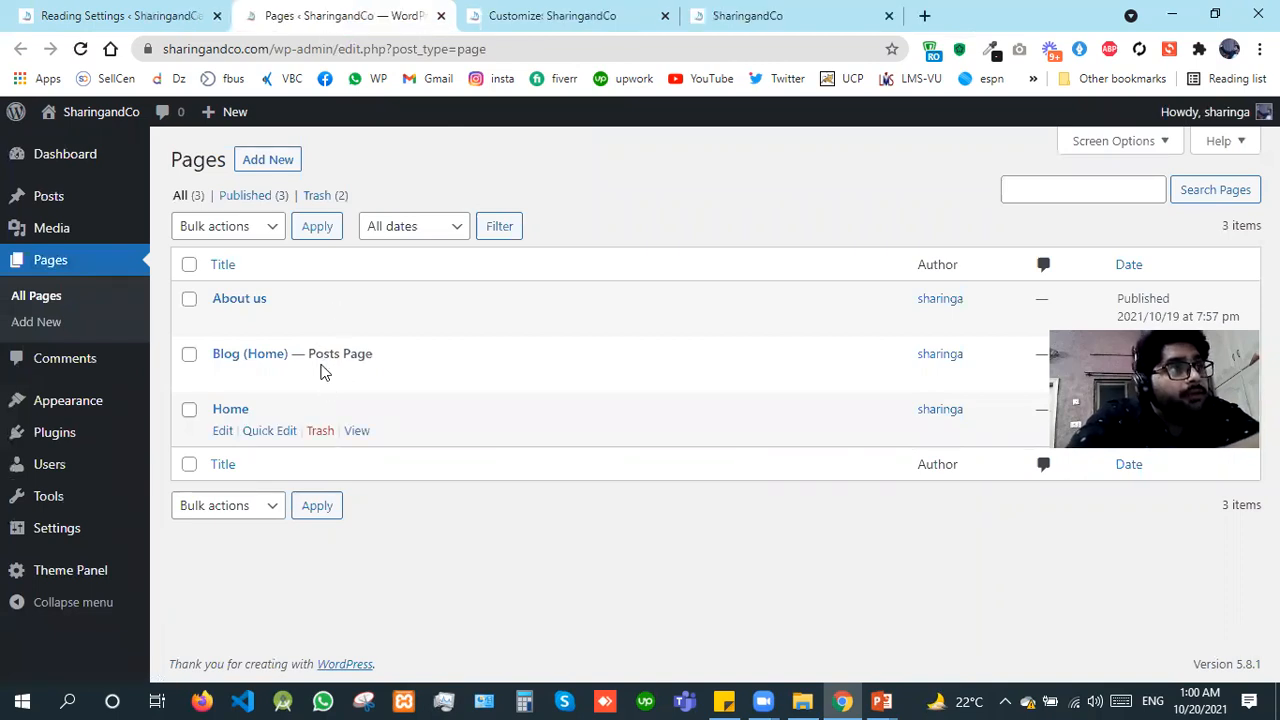
Step: Check the Posts Page label on Blog (Home), and close the Pages list
drag(310, 352, 380, 362)
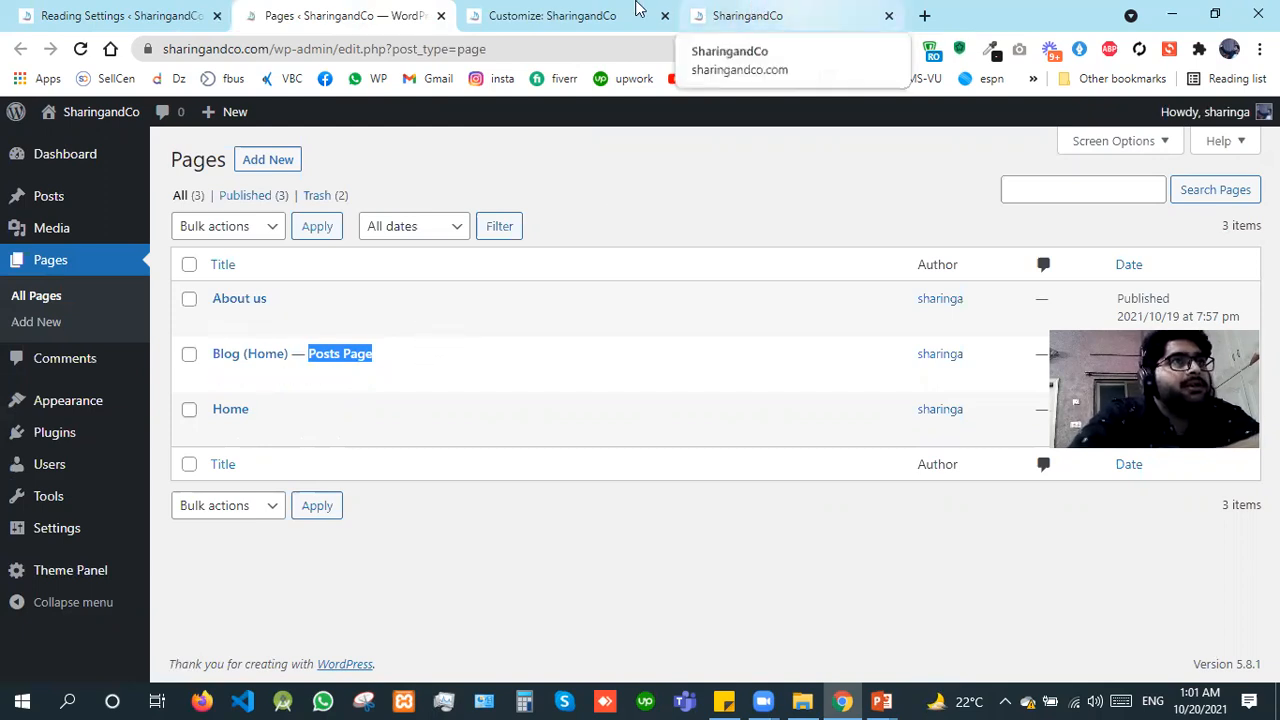
click(638, 10)
click(441, 15)
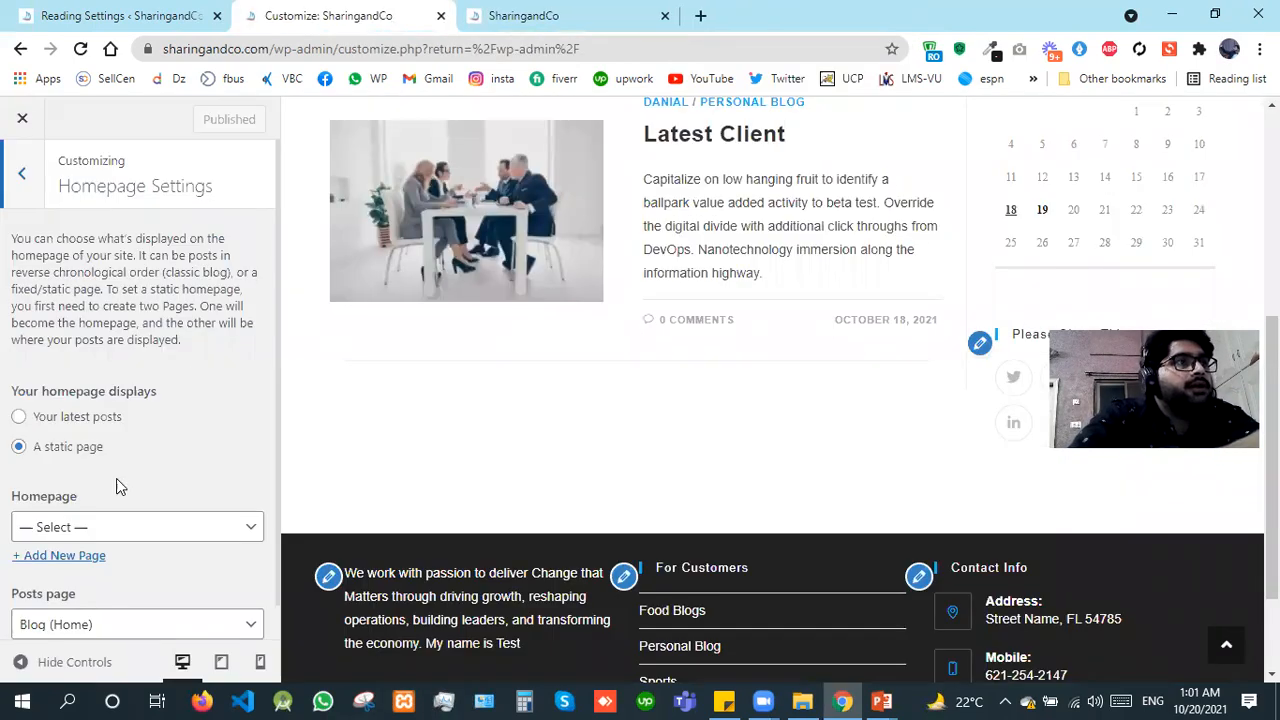
Step: Reload the site customizer and inspect the Homepage choices in the Reading Settings without changing them
click(55, 17)
click(386, 15)
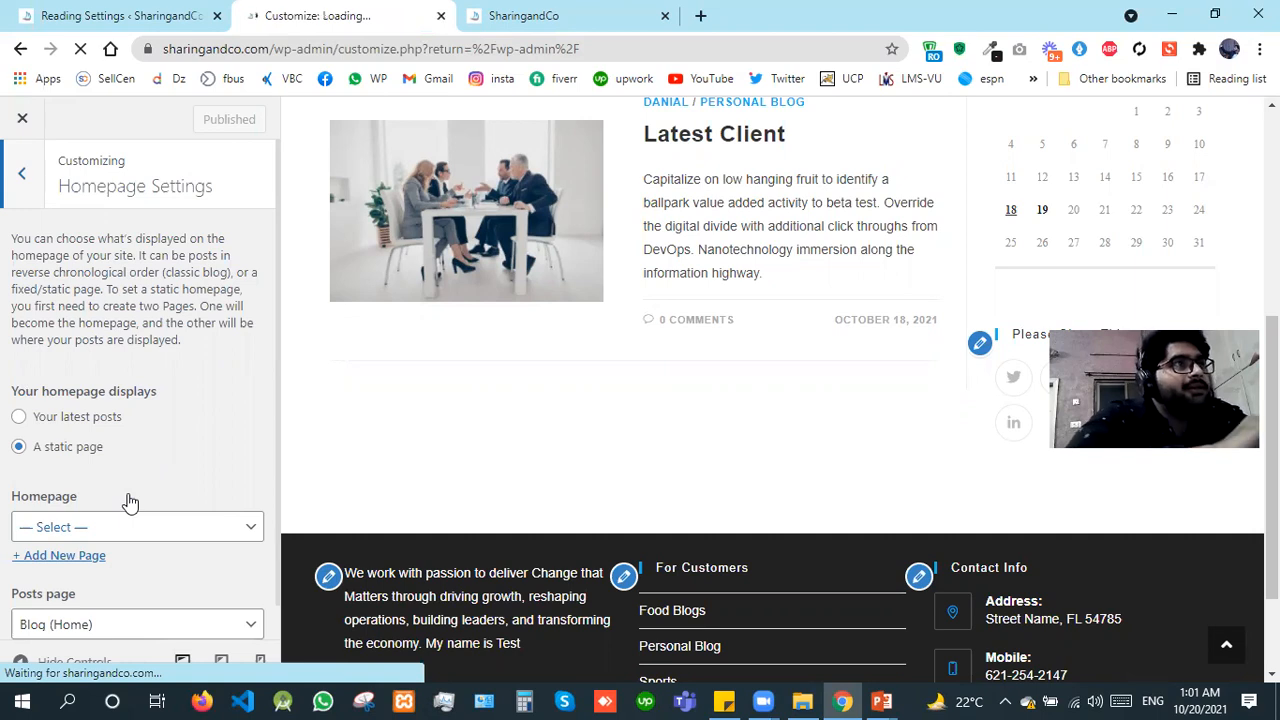
key(ctrl+shift+Tab)
click(505, 335)
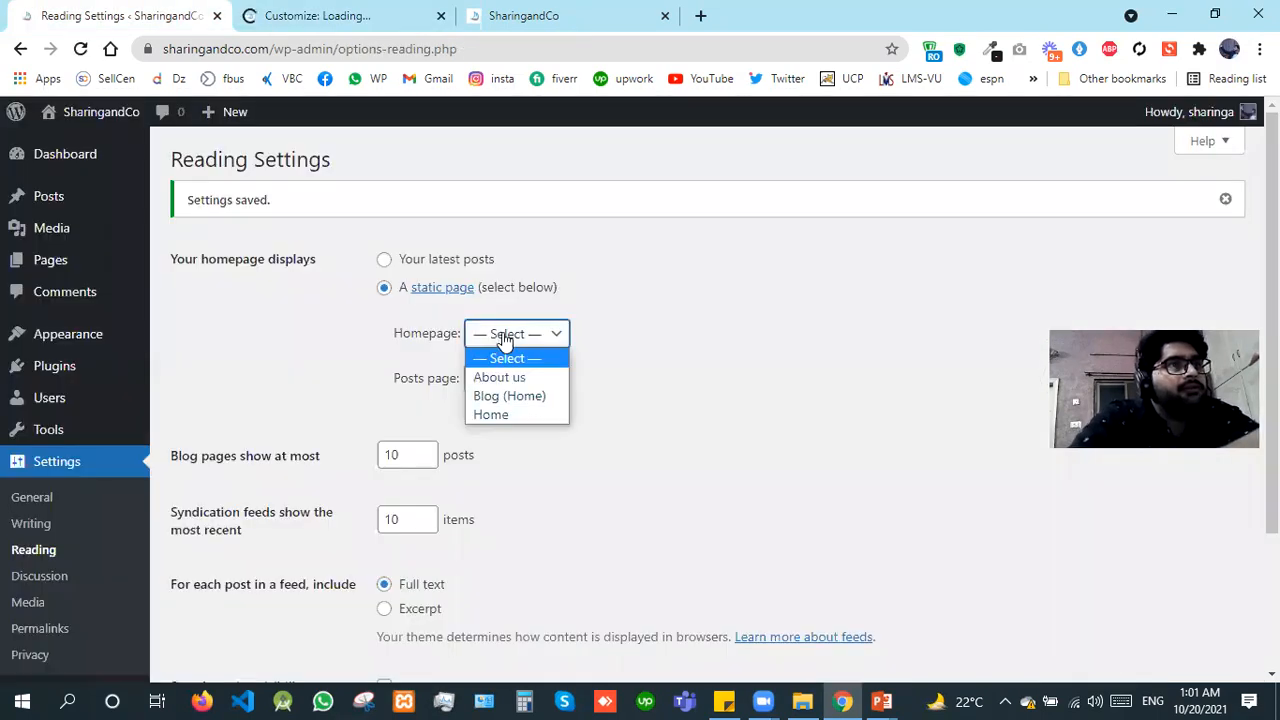
click(334, 8)
click(334, 8)
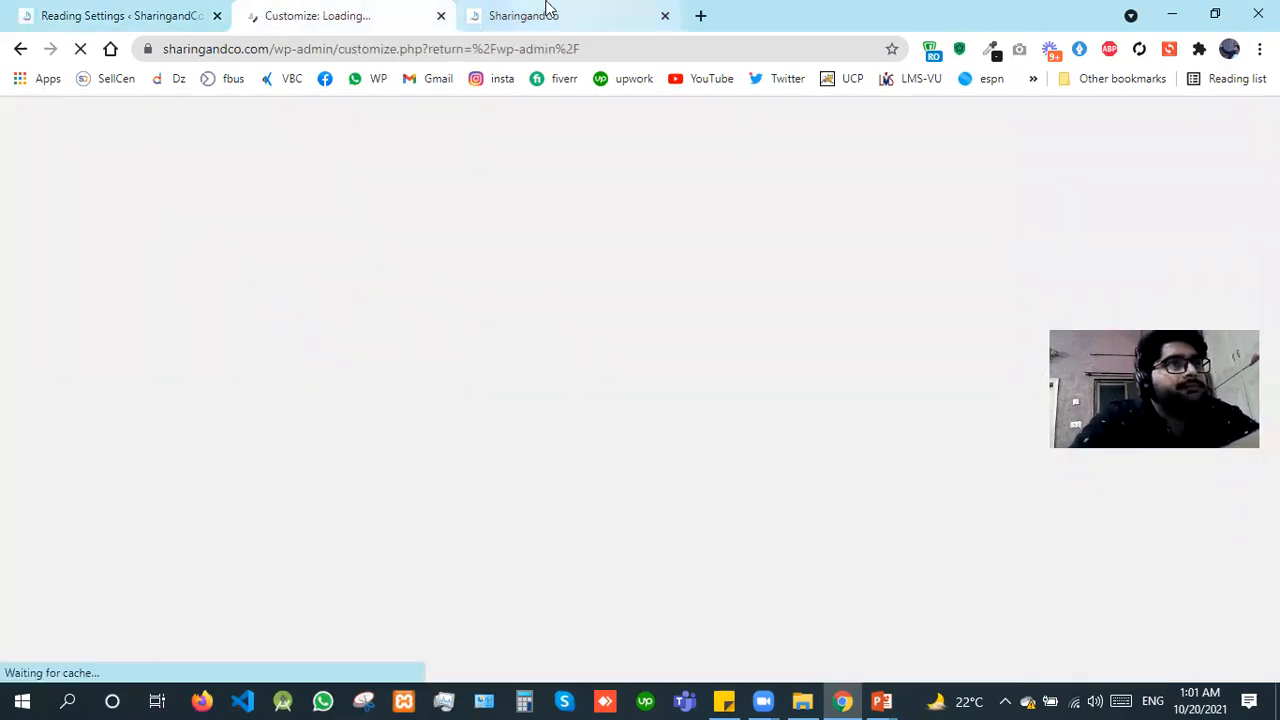
Step: Examine the live site's homepage posts and sidebar while the customizer reloads
key(ctrl+Tab)
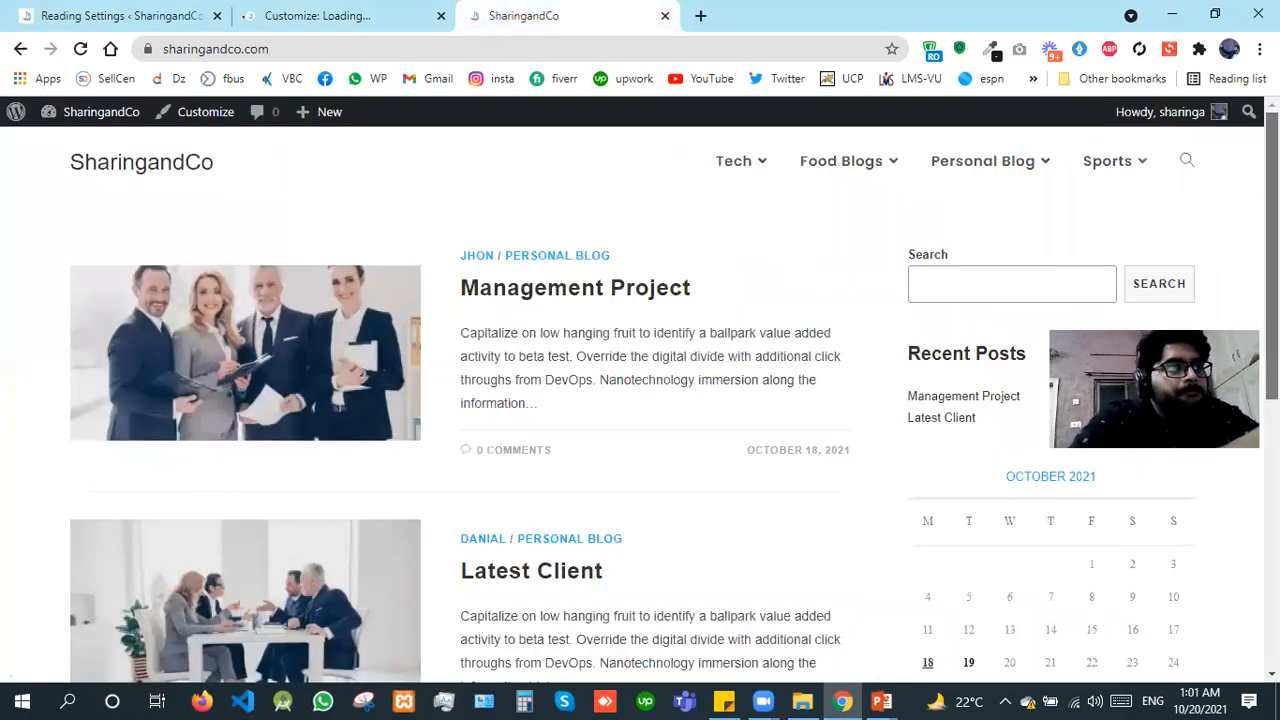
scroll(640, 404, down, 6)
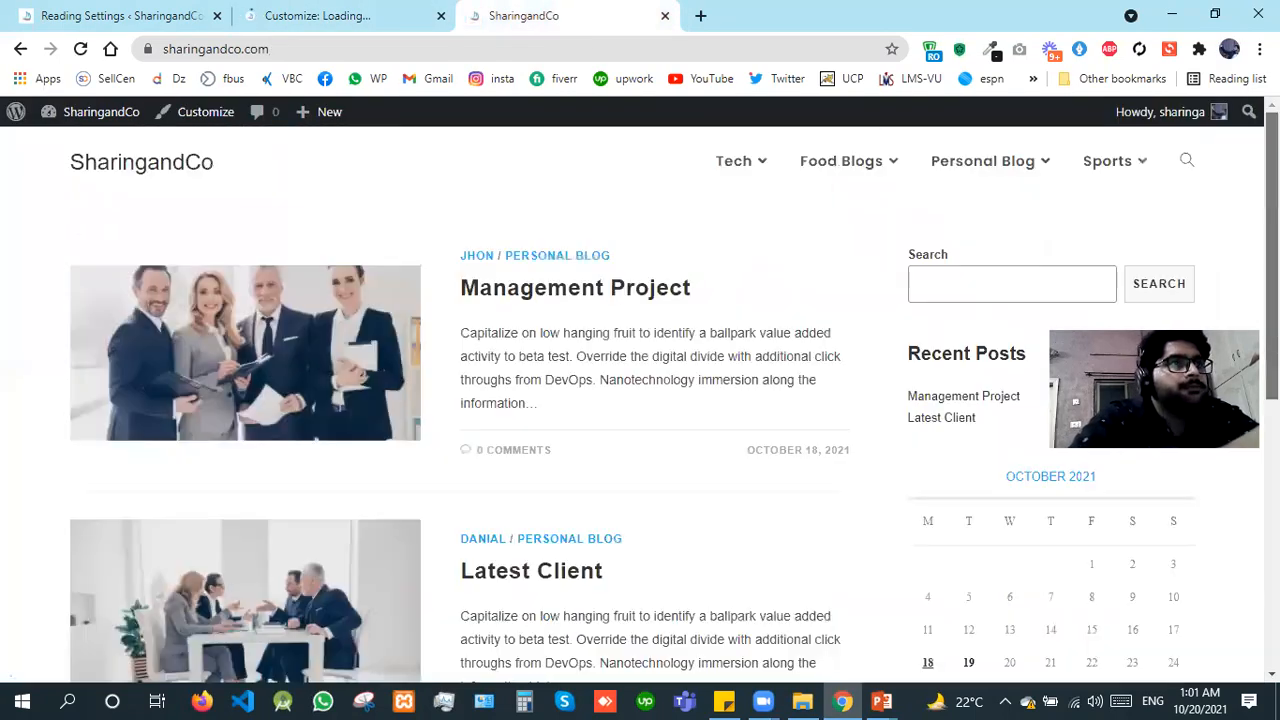
key(Home)
click(347, 12)
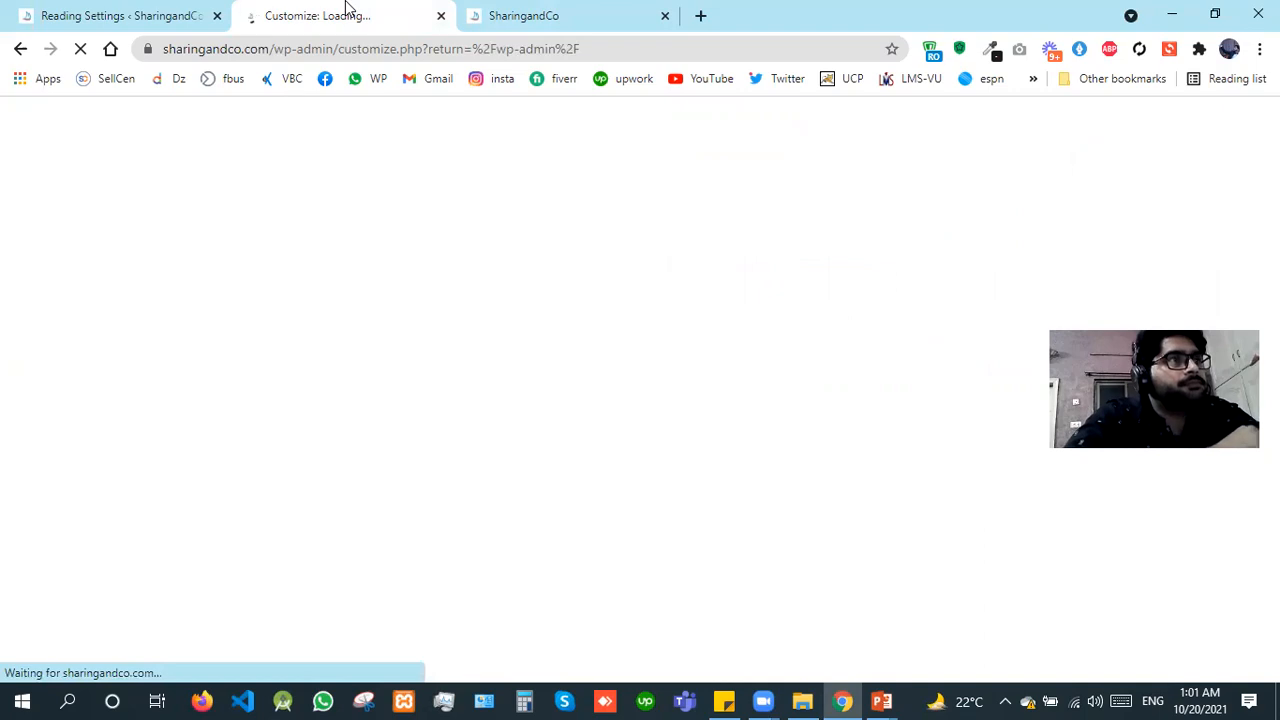
click(566, 10)
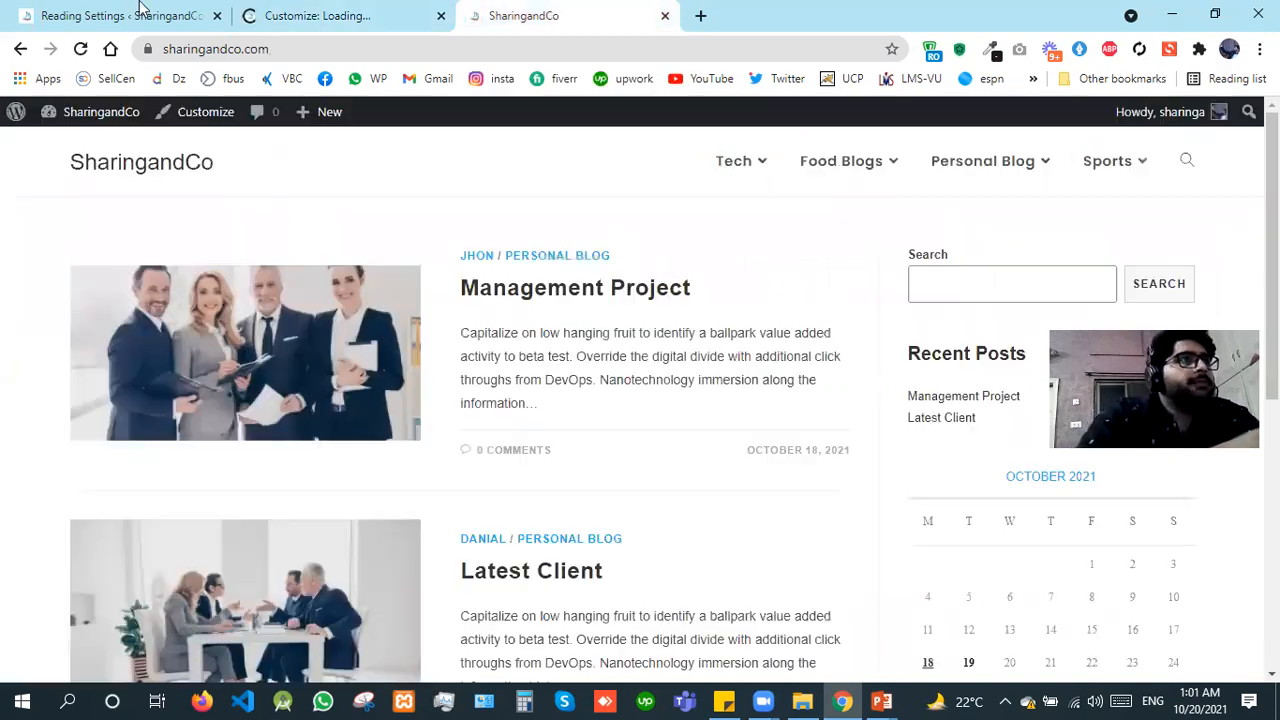
Step: Go to the installed plugins and delete the Akismet Anti-Spam plugin
click(126, 12)
mouse_move(100, 376)
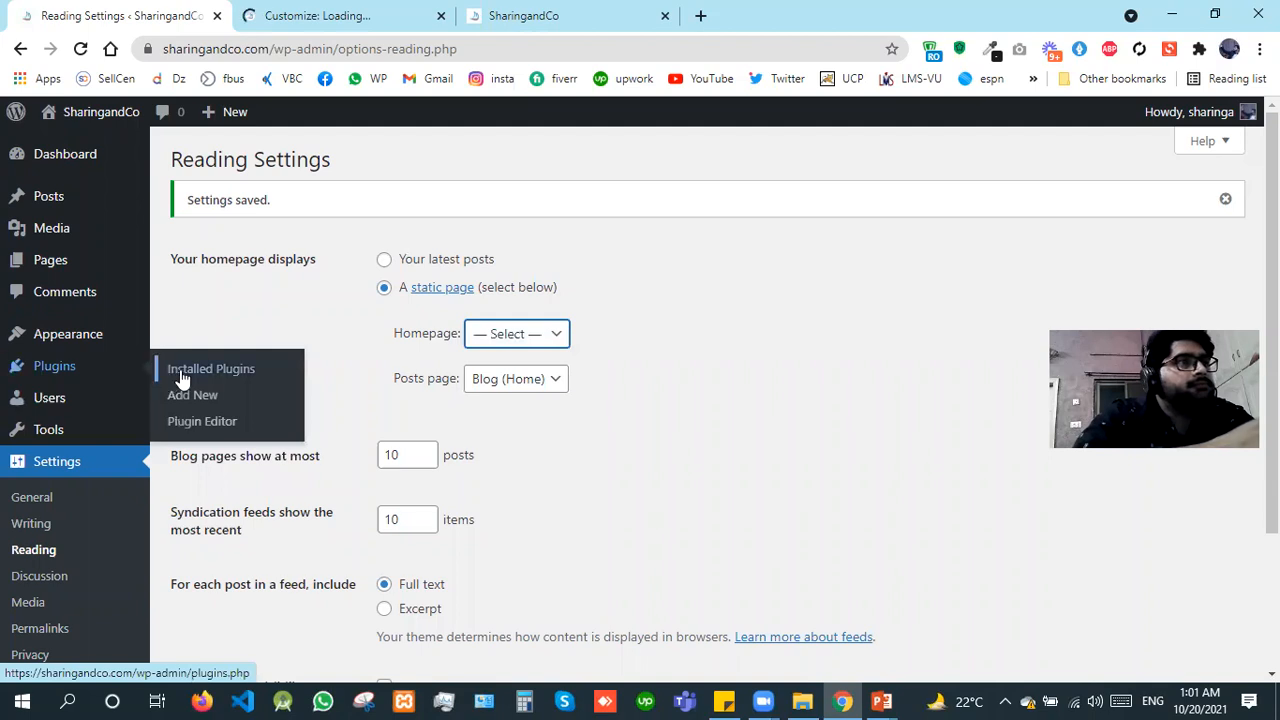
click(181, 372)
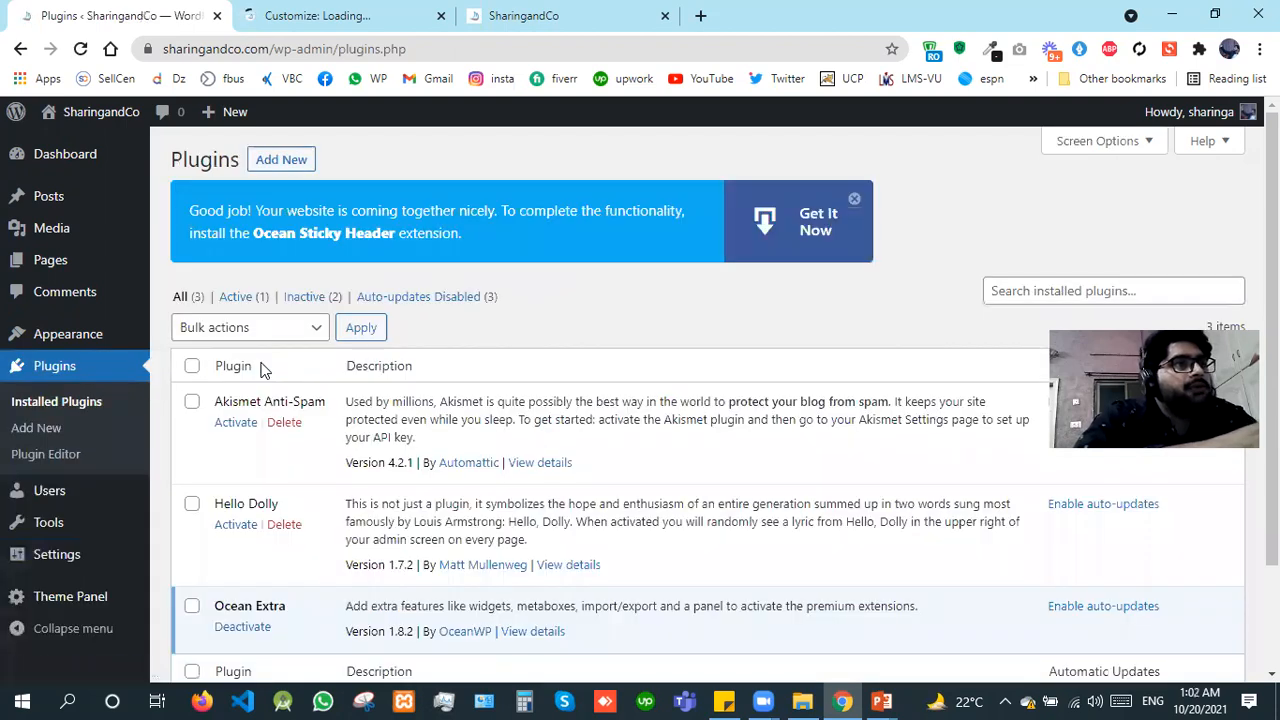
click(283, 423)
click(722, 156)
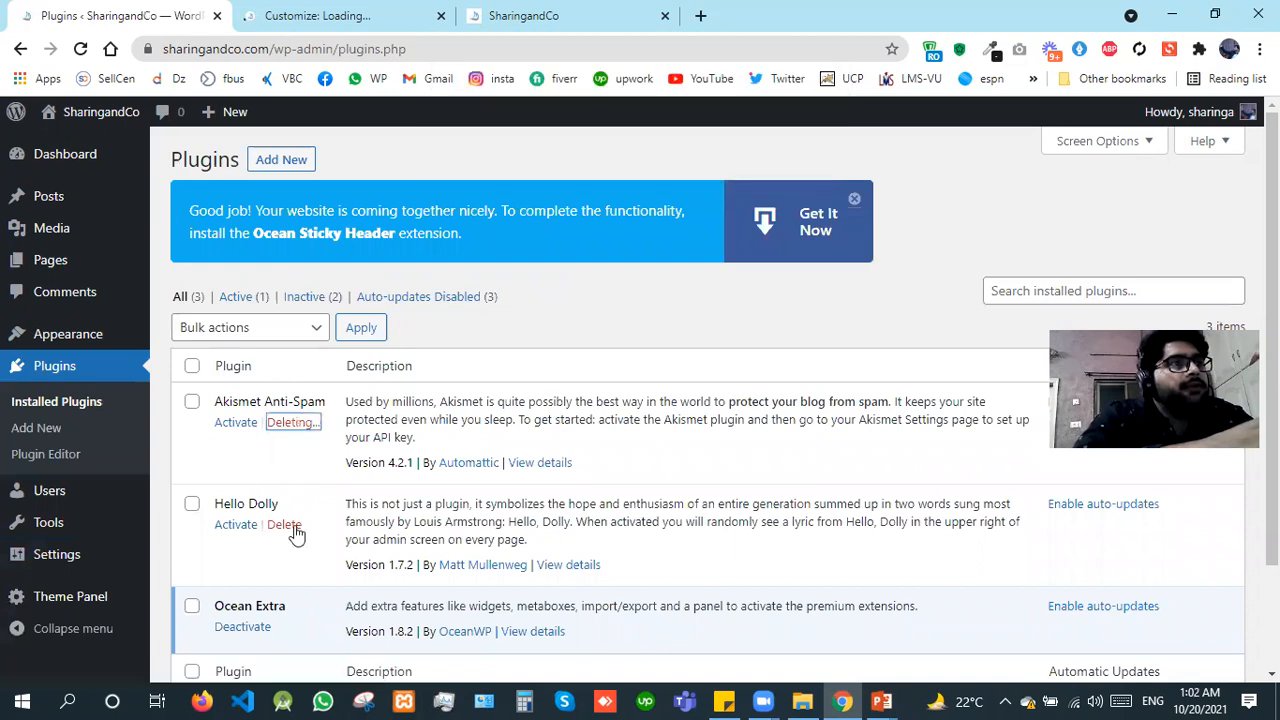
Step: Delete the Hello Dolly plugin and dismiss the Ocean Sticky Header extension notice
click(284, 459)
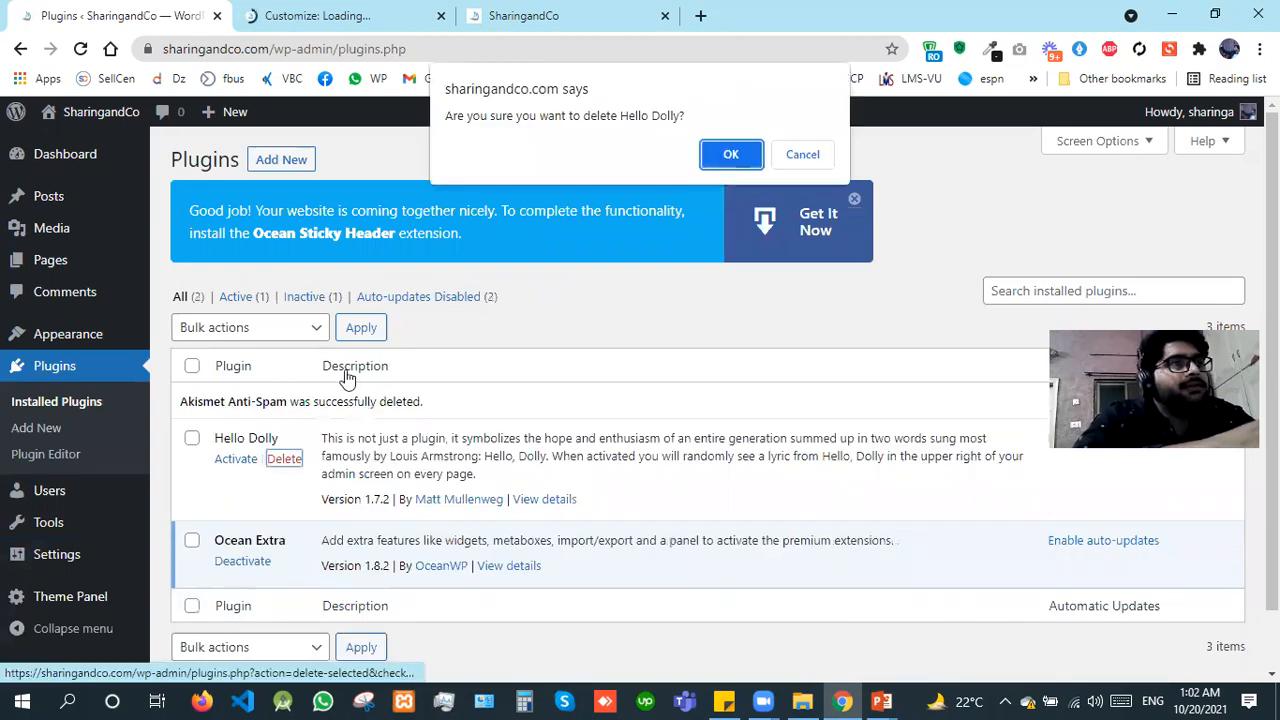
click(722, 158)
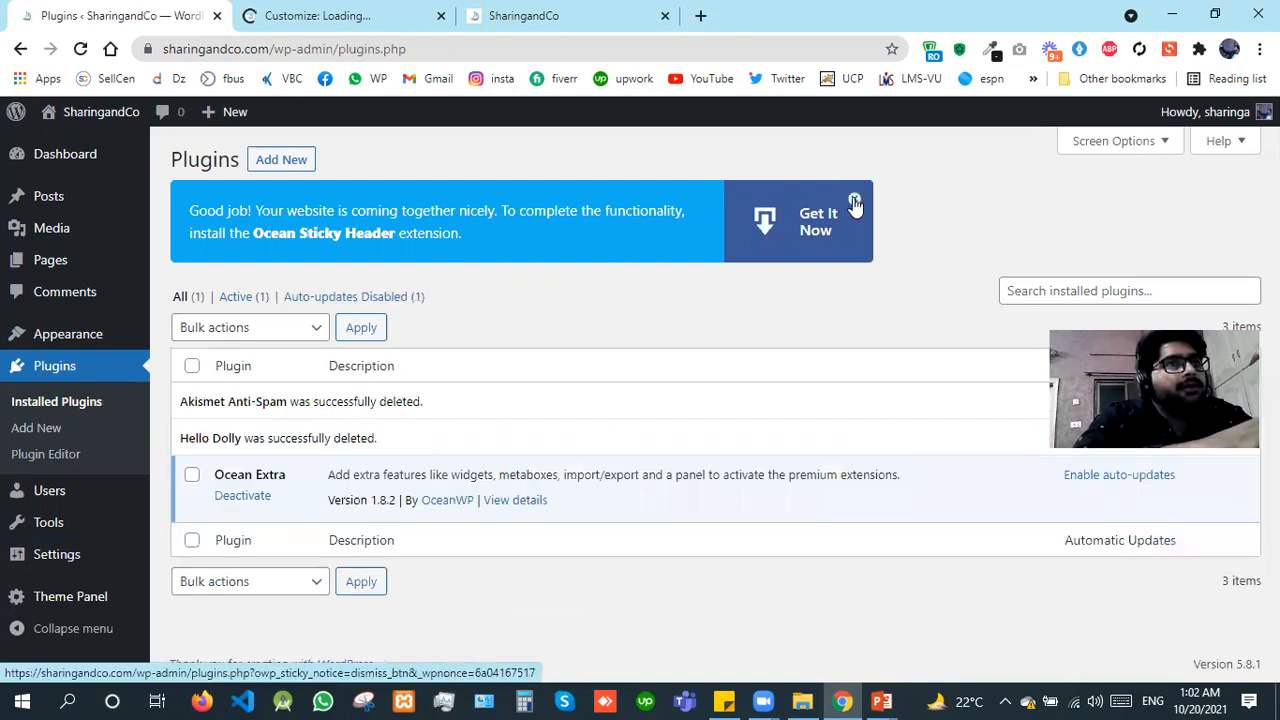
click(855, 203)
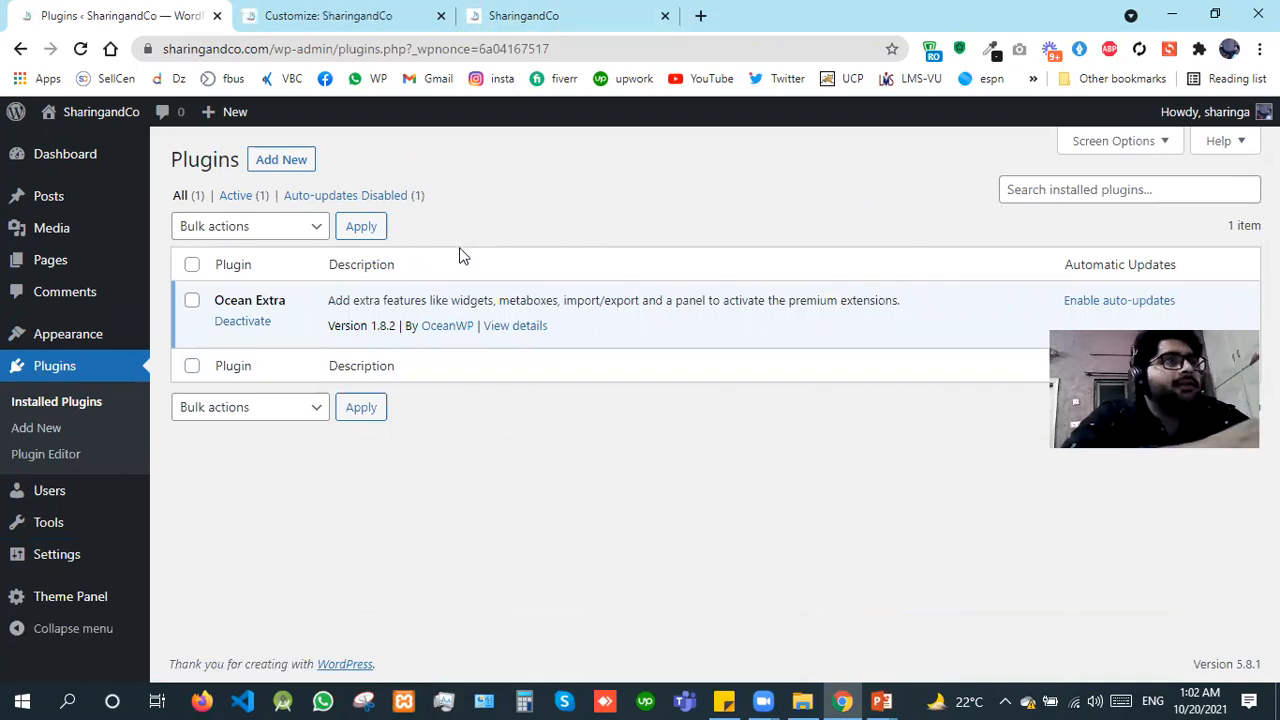
Step: Review the Homepage choices in the customizer's Homepage Settings, and leave the section without changing them
click(321, 8)
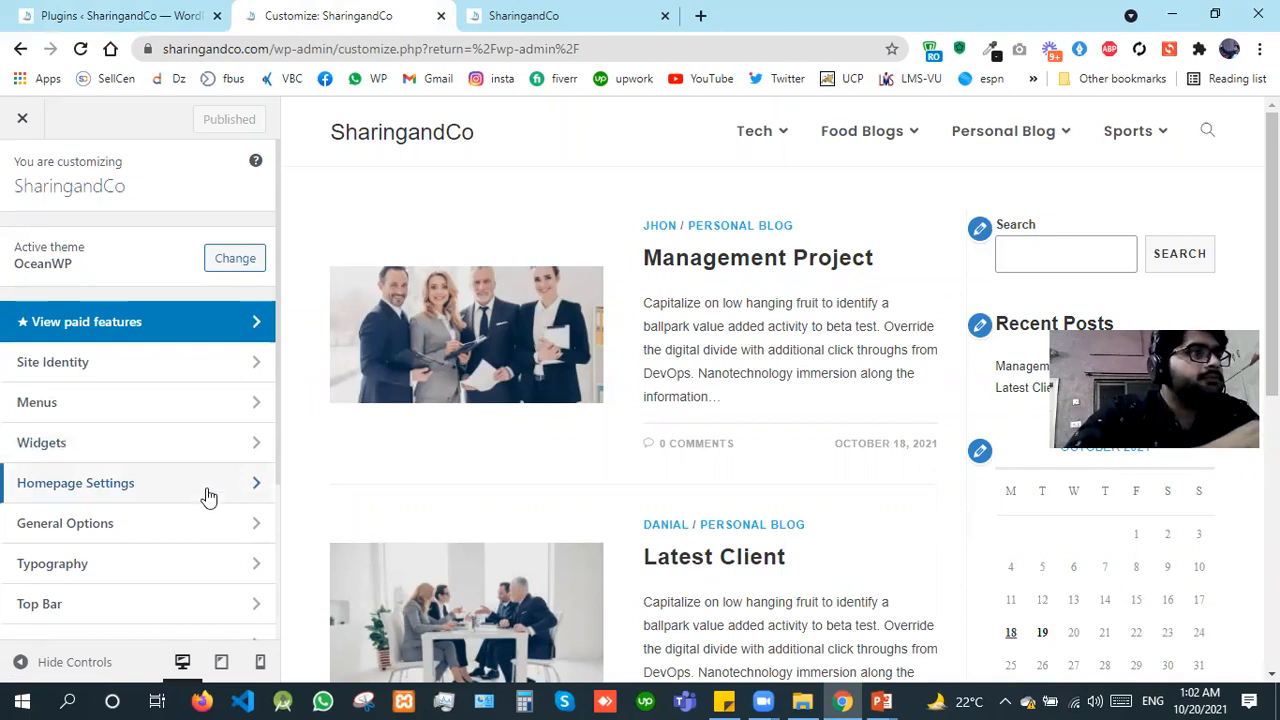
click(212, 490)
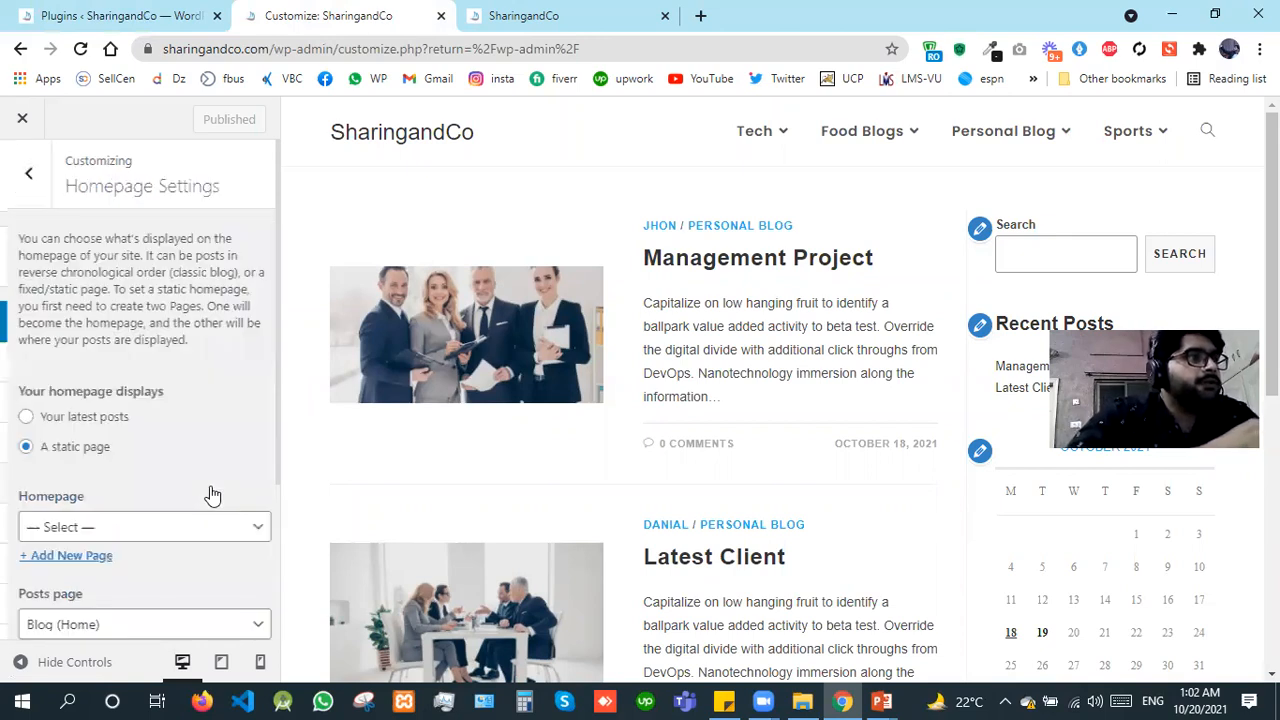
click(152, 535)
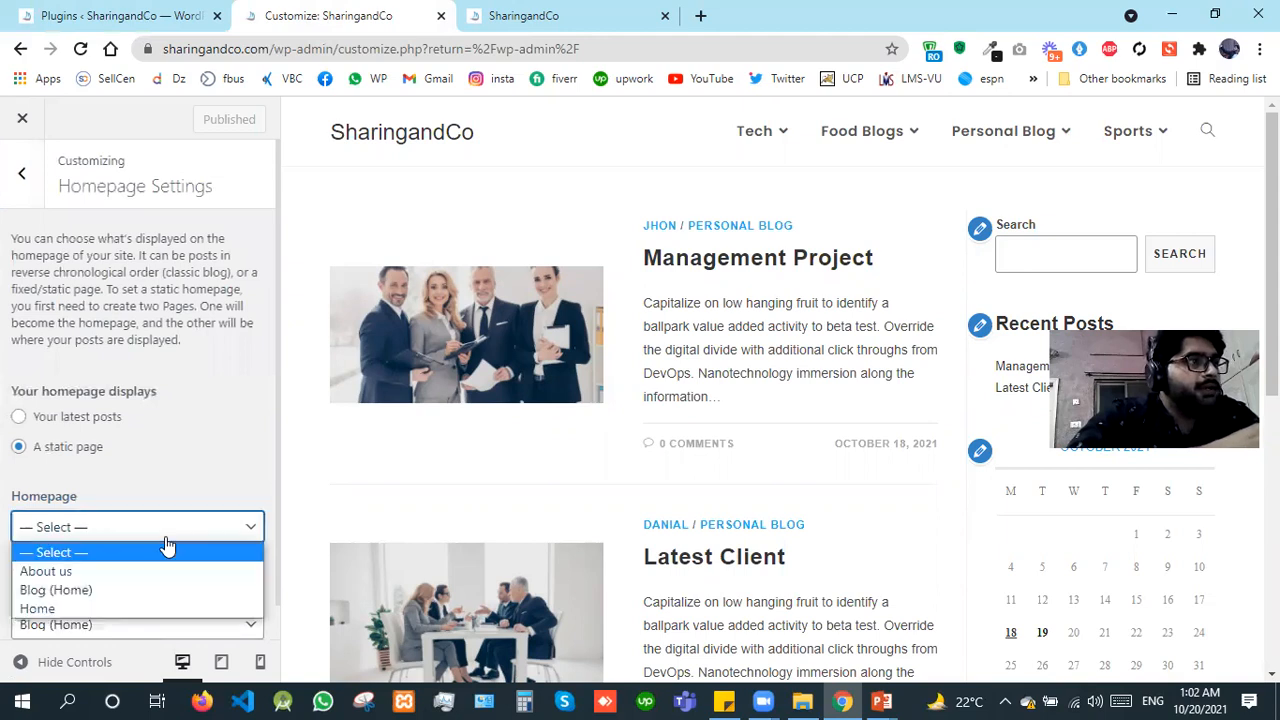
click(198, 465)
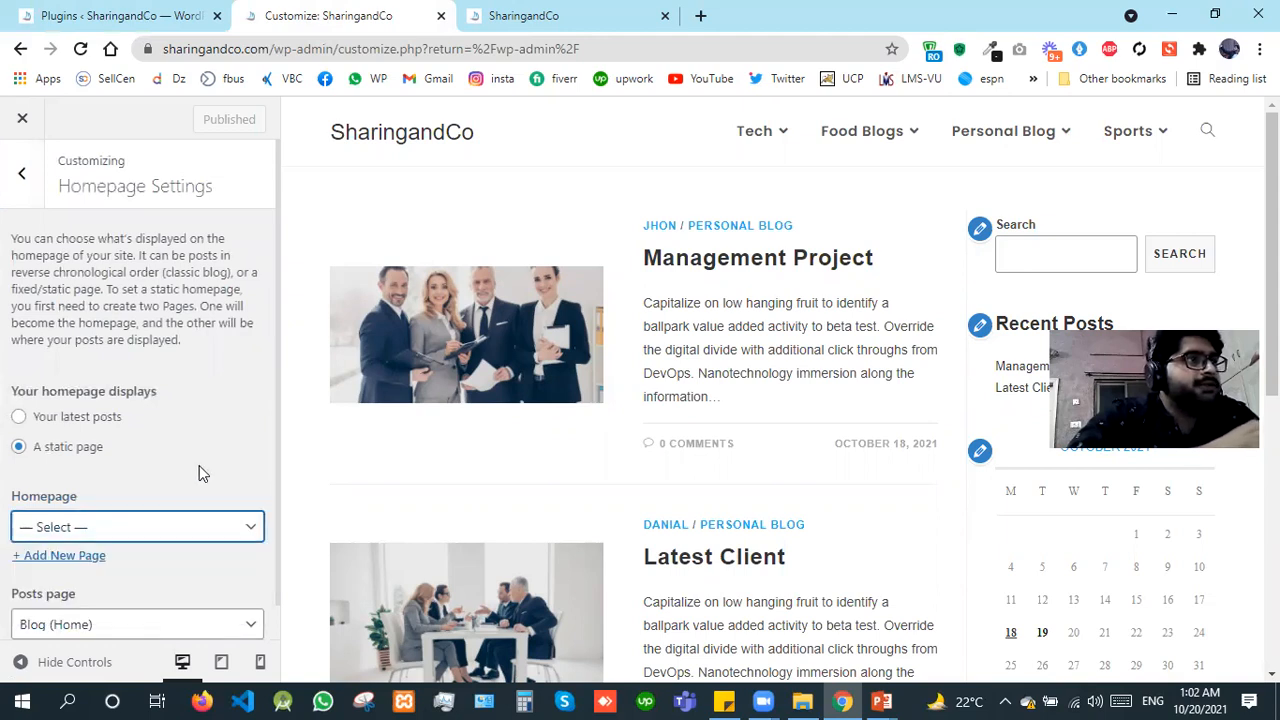
click(19, 173)
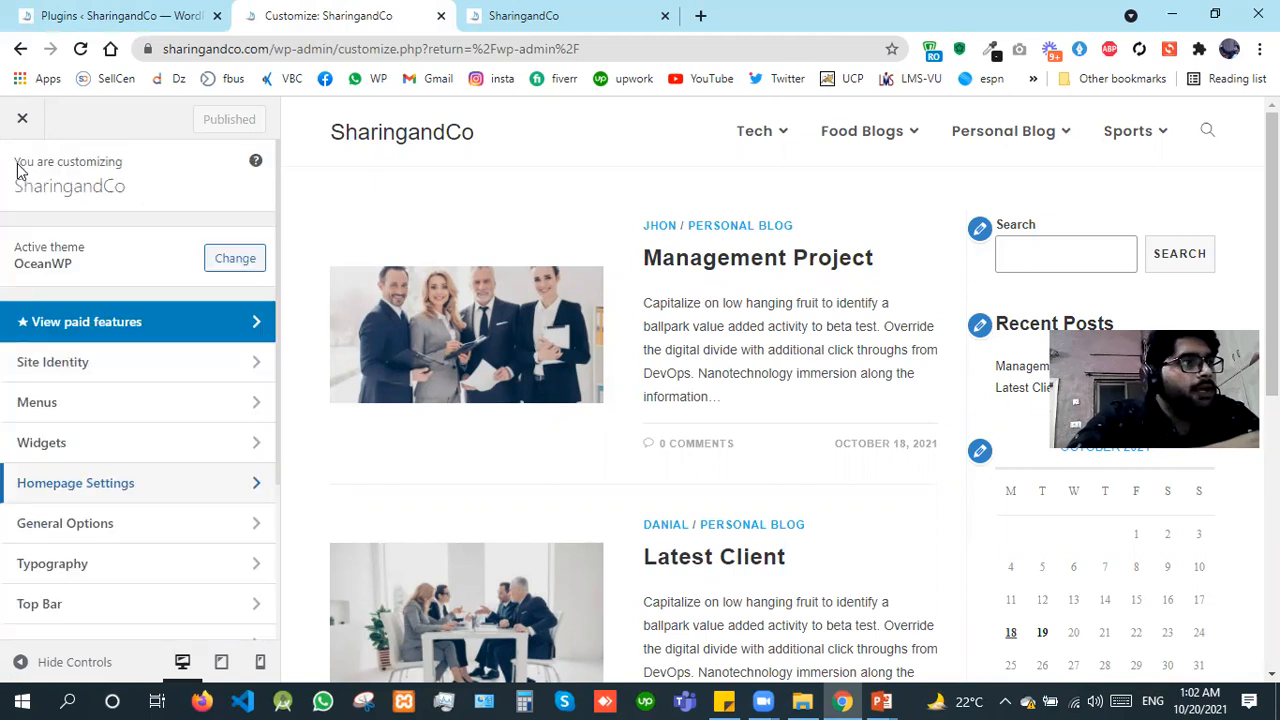
Step: Set the Primary Color to red #dd3333 in the General Styling section of the General Options
click(119, 523)
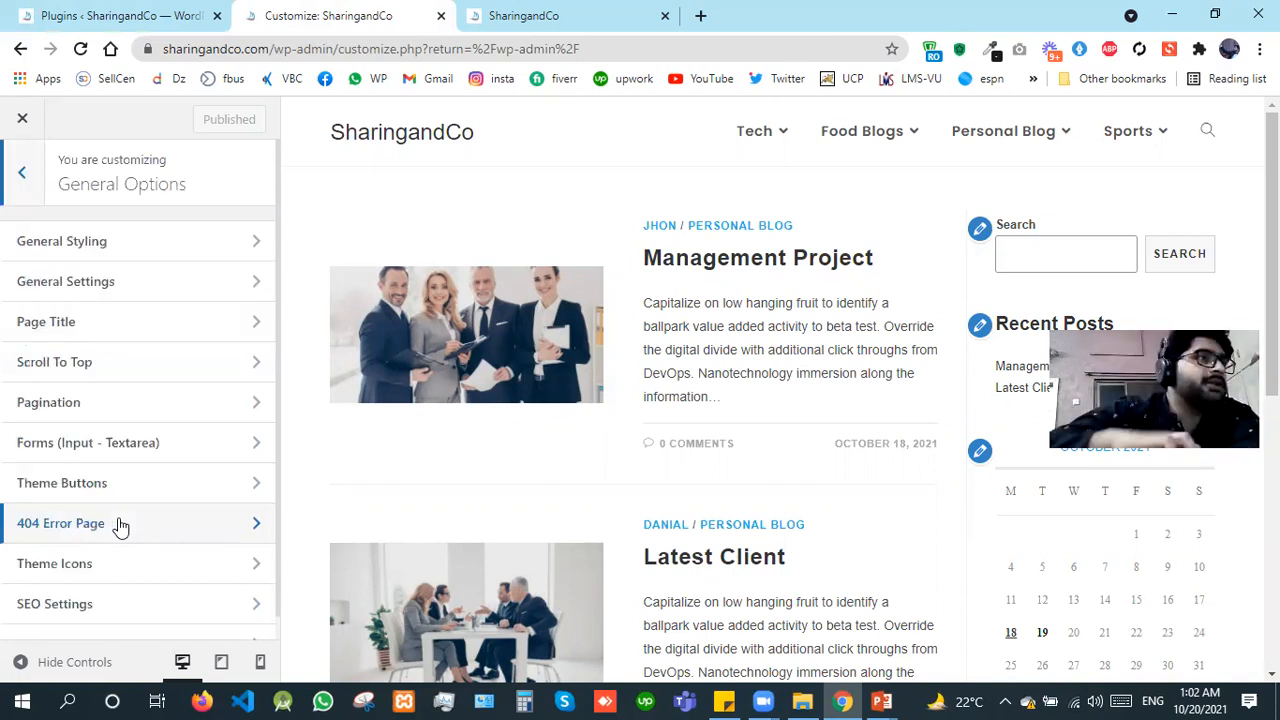
click(220, 240)
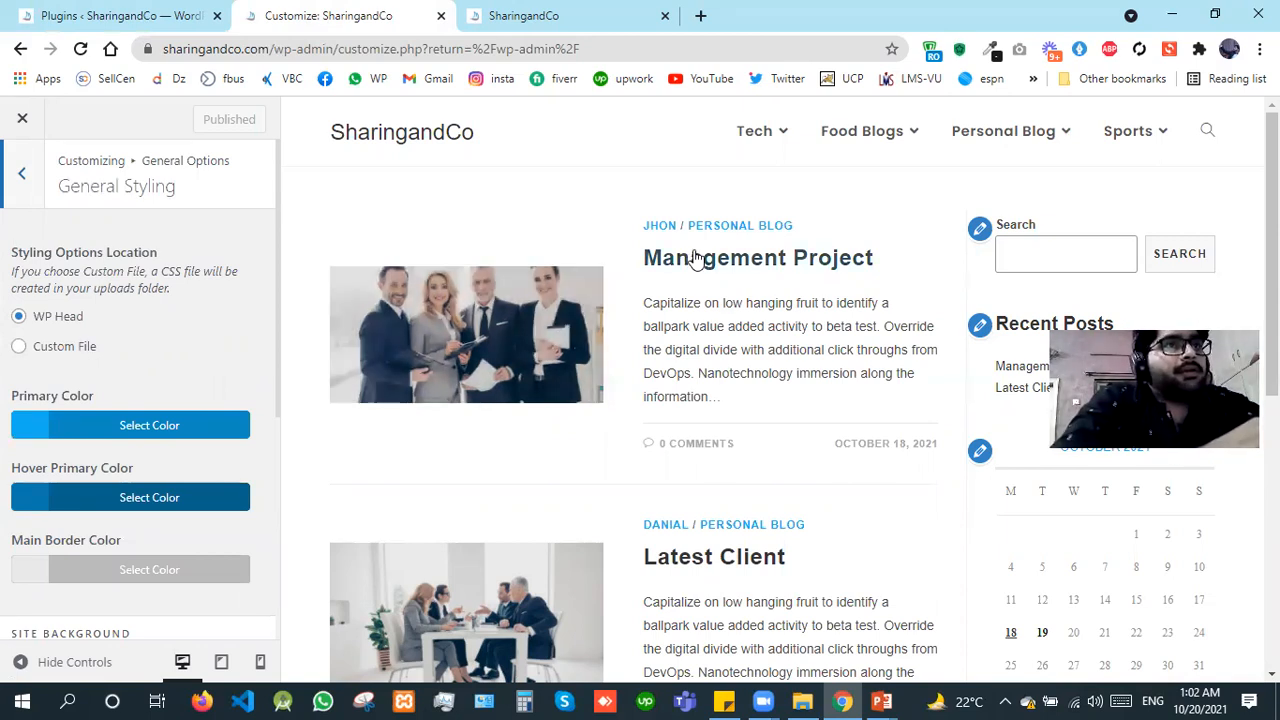
click(33, 428)
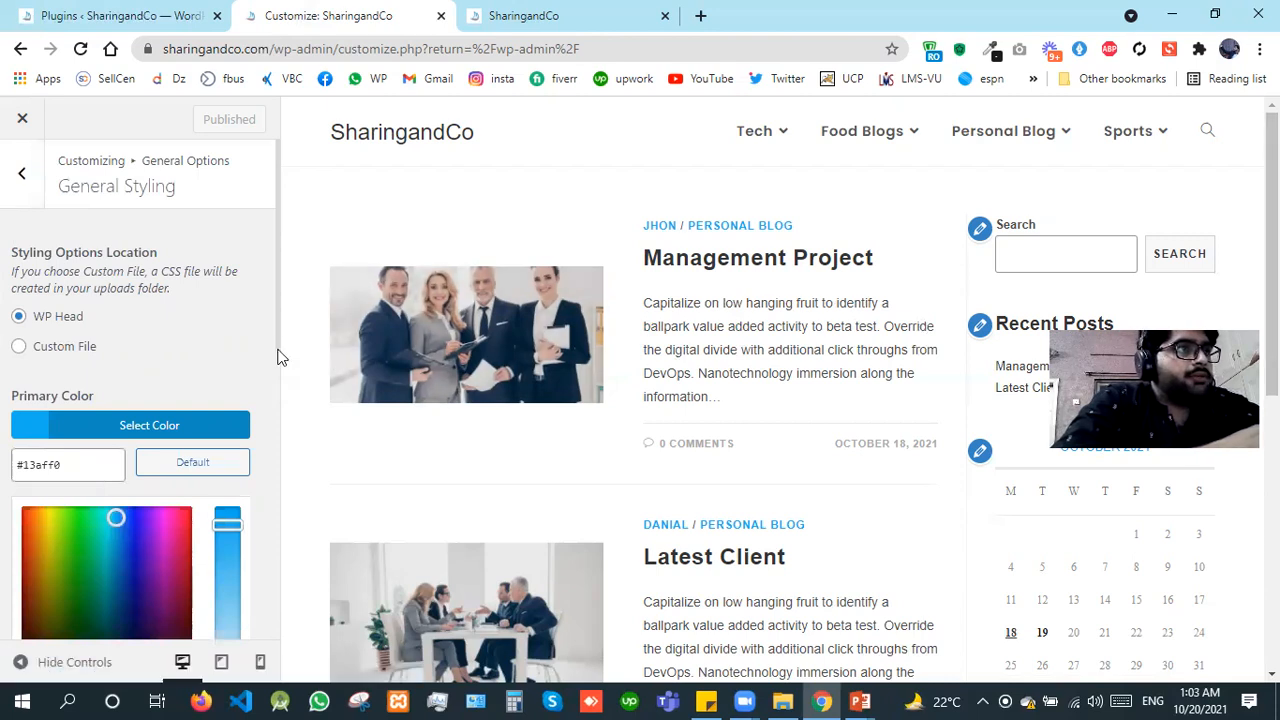
click(278, 432)
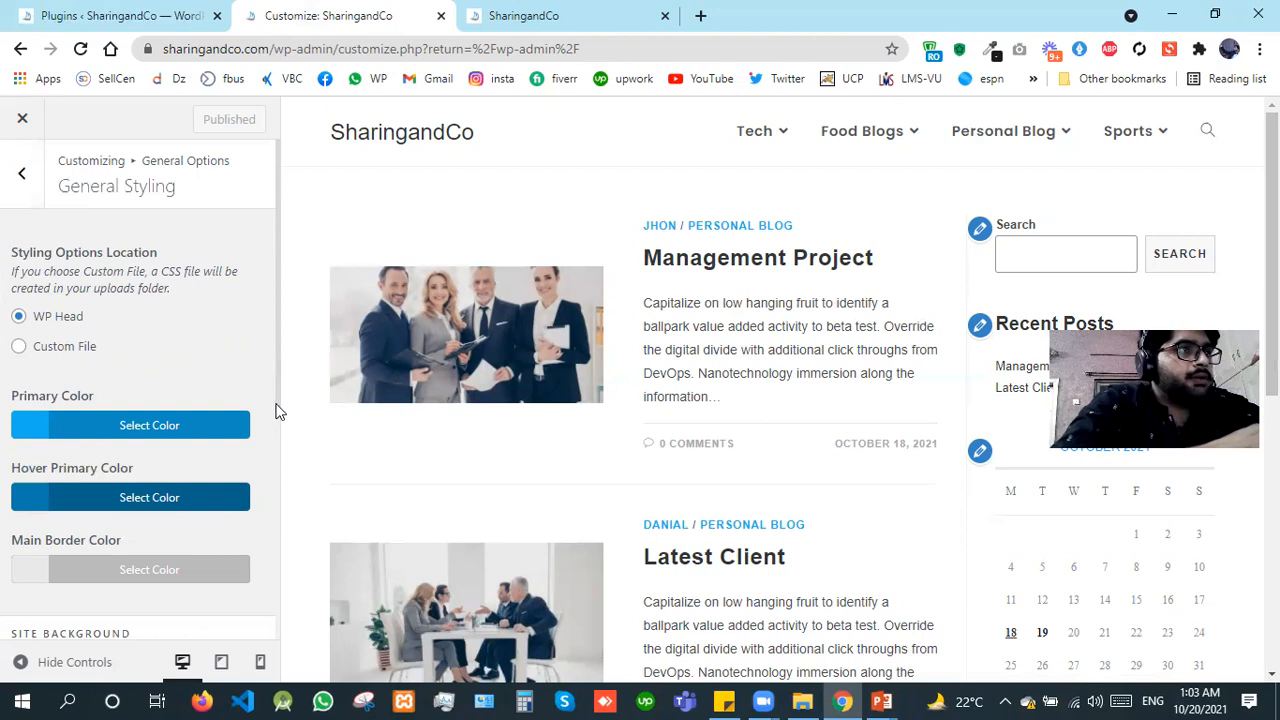
scroll(60, 400, down, 1)
click(22, 344)
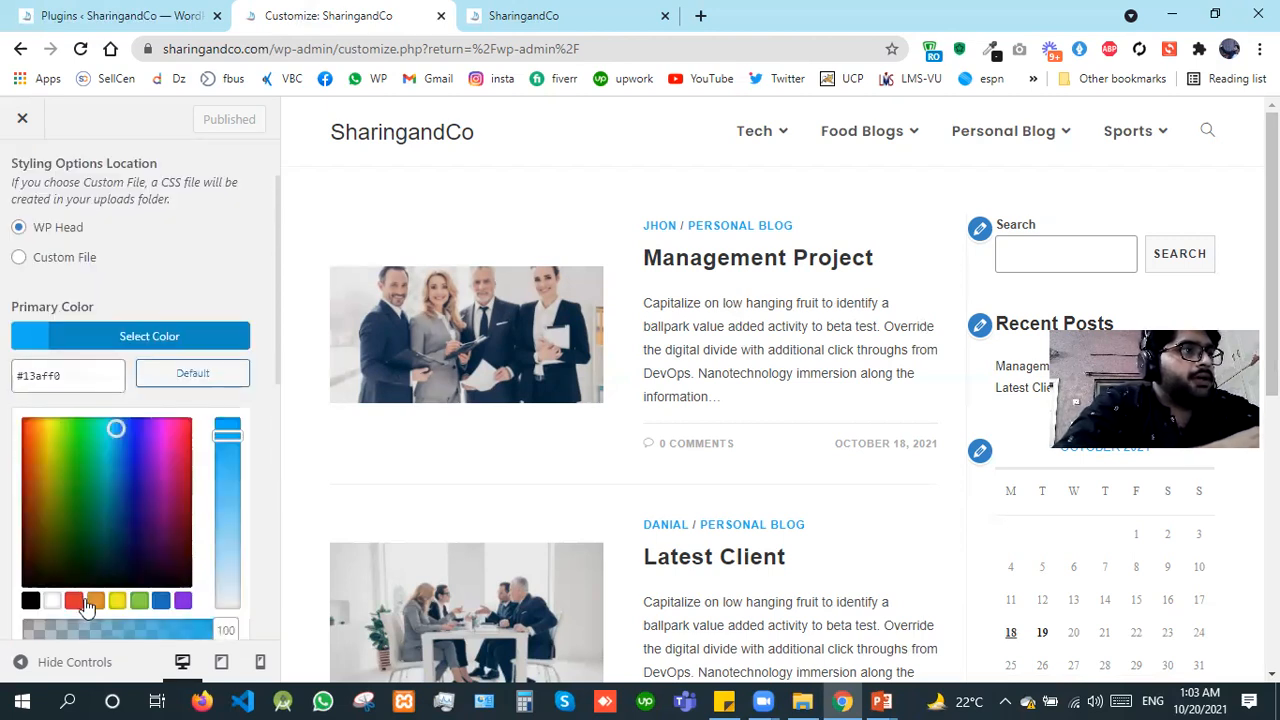
click(73, 601)
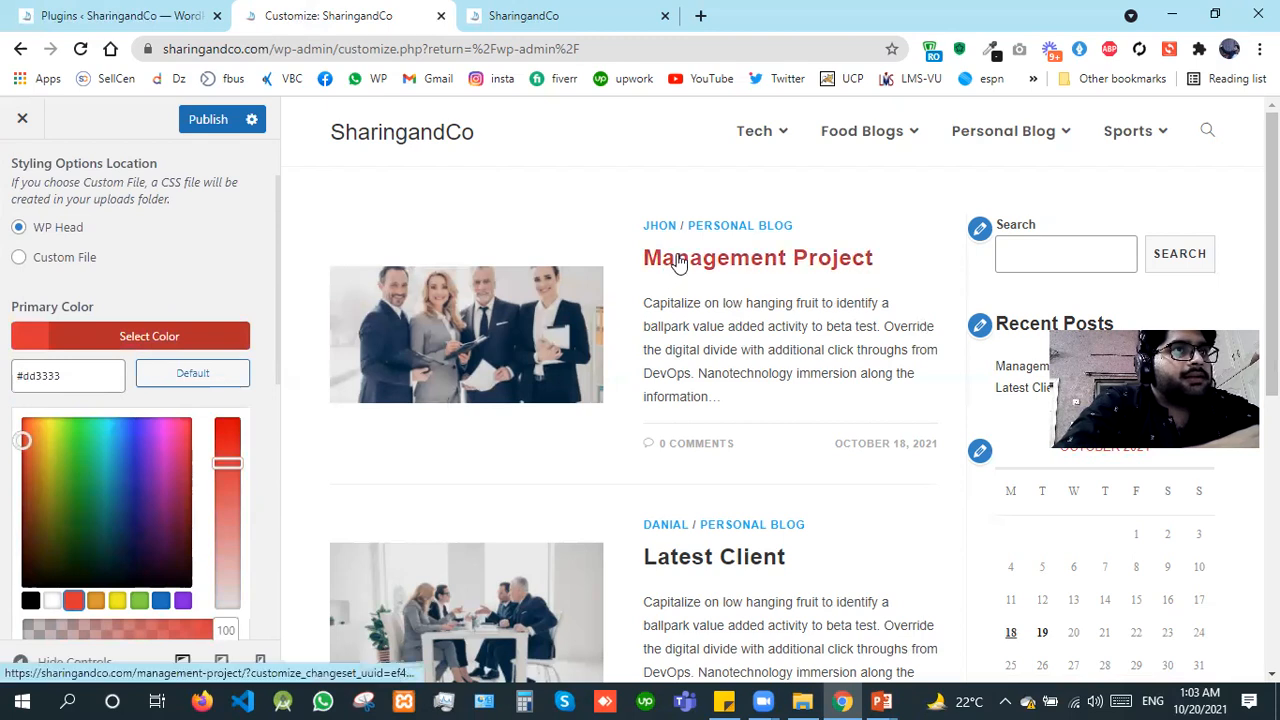
click(3, 376)
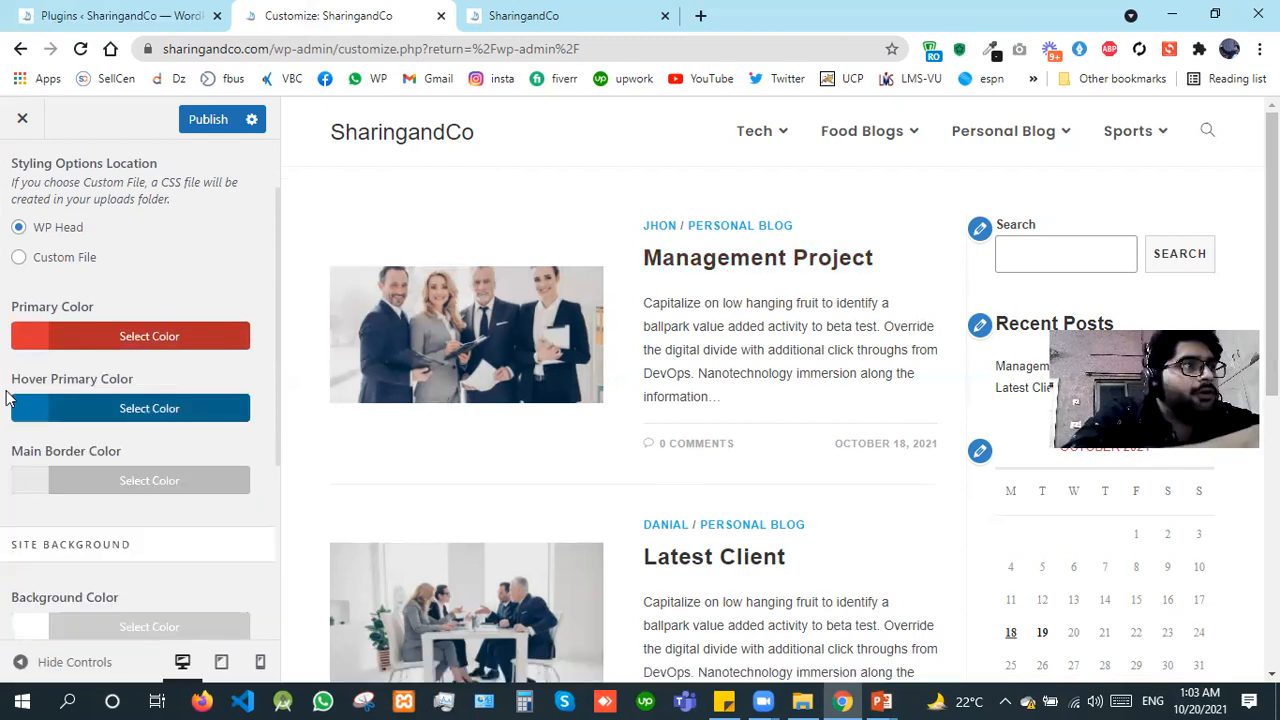
Step: Set the Hover Primary Color to red #dd3333 and publish the customizer changes
click(25, 410)
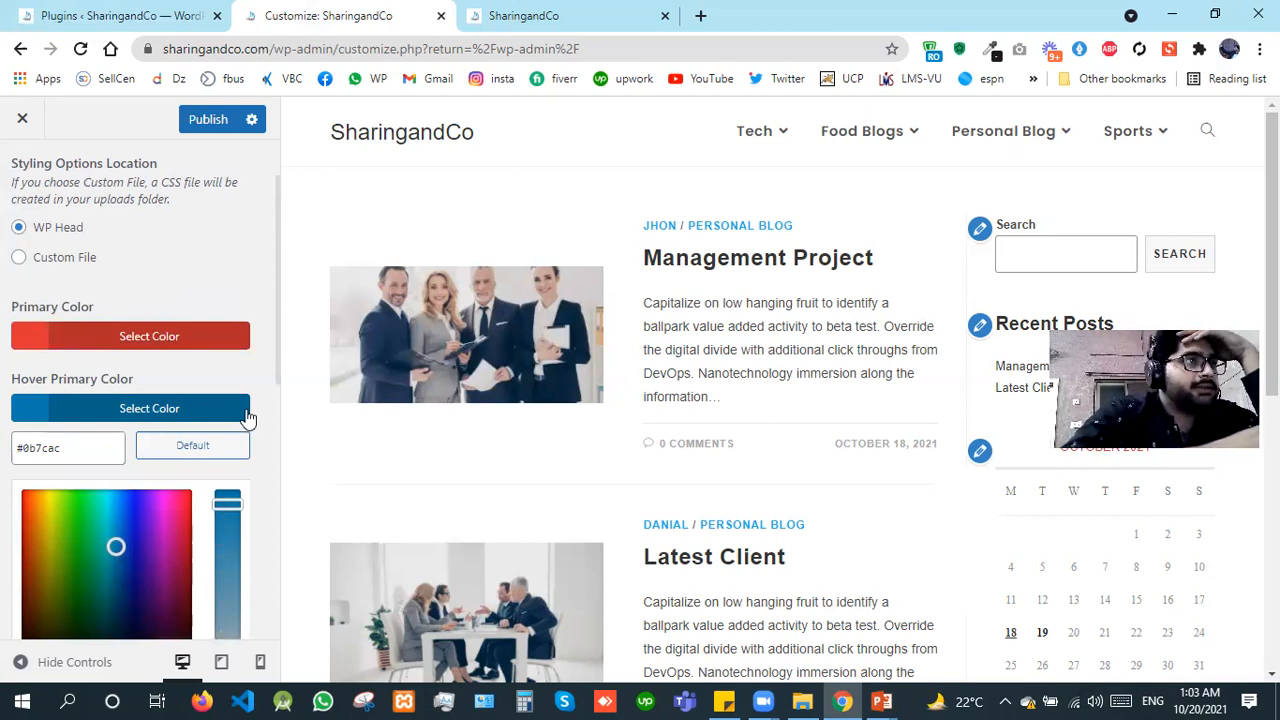
scroll(276, 420, down, 2)
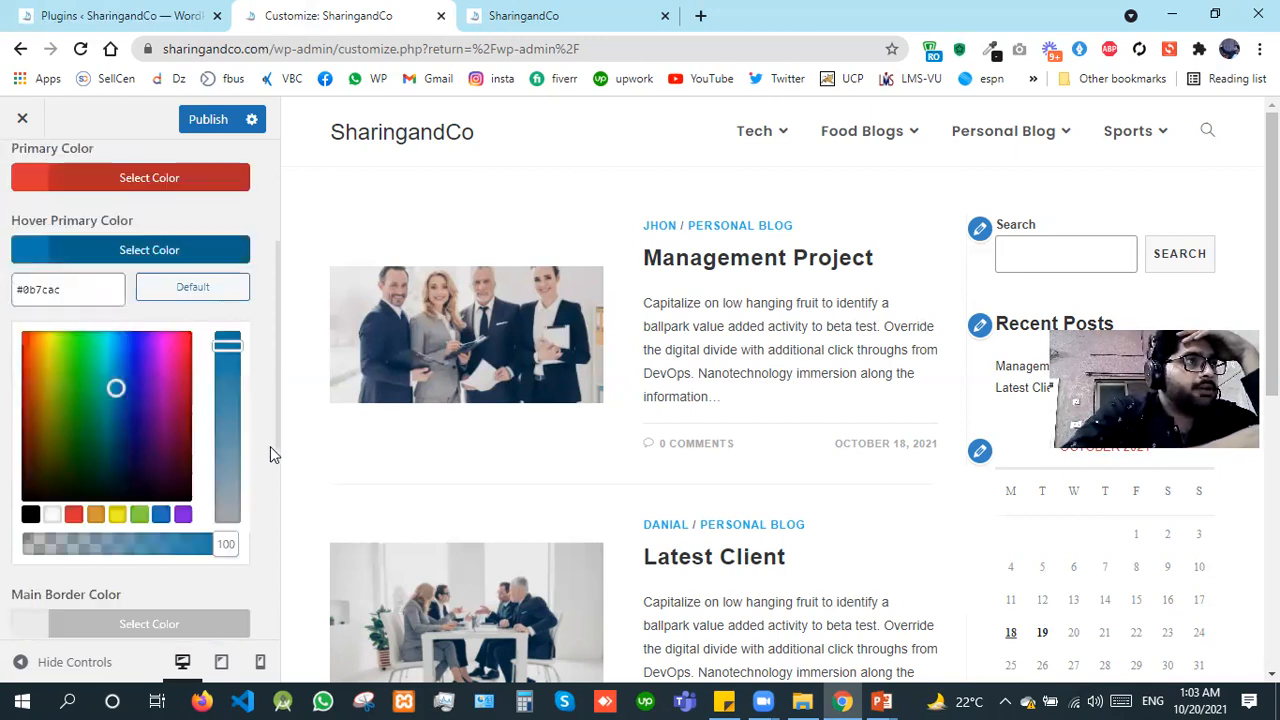
click(72, 516)
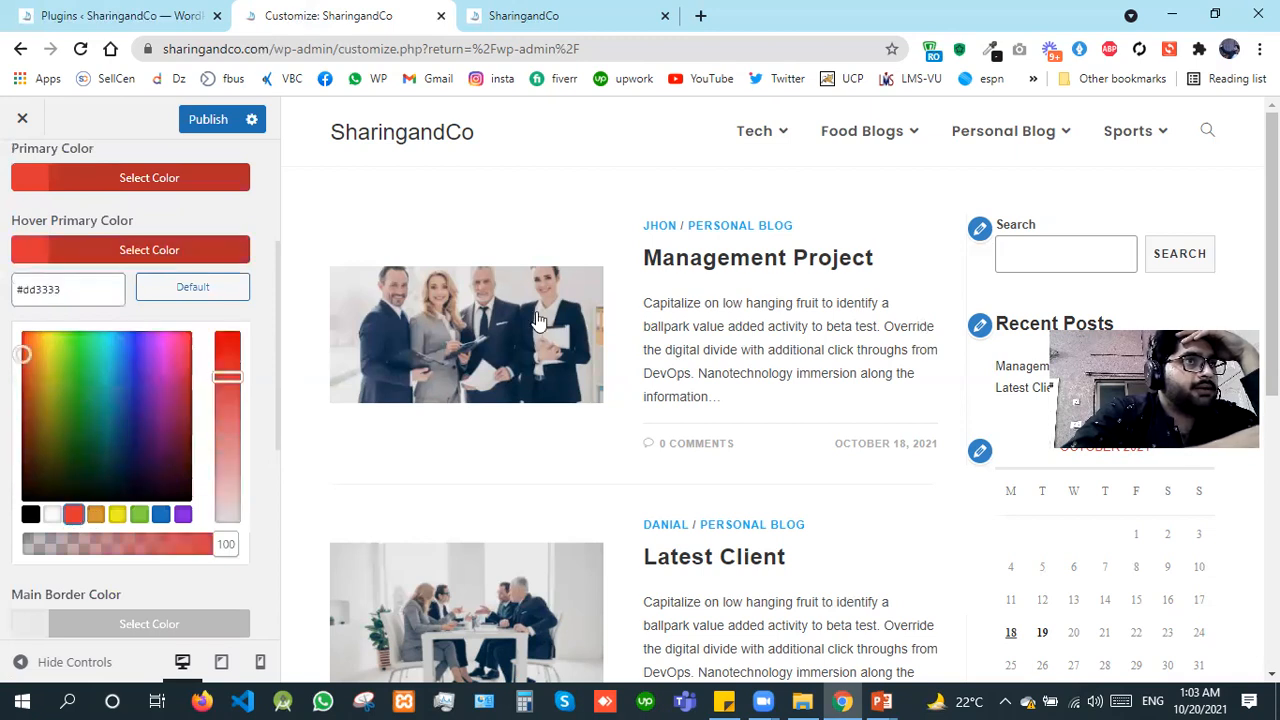
mouse_move(758, 131)
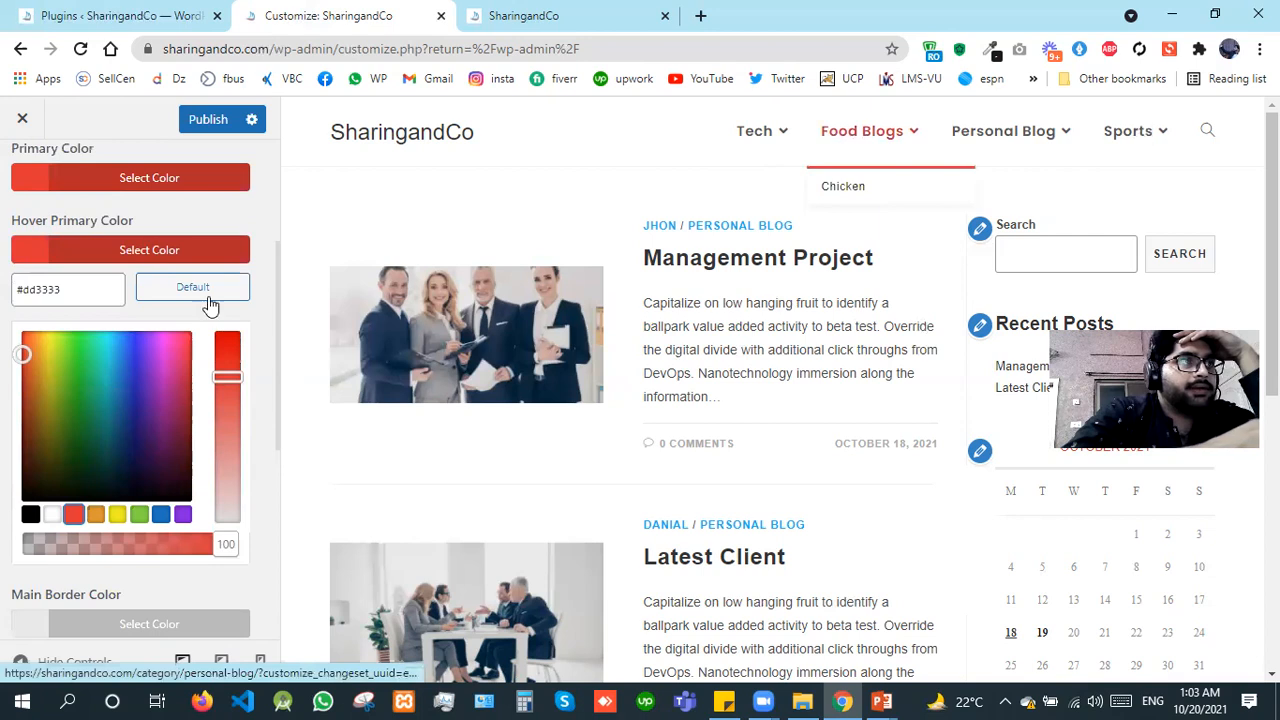
click(208, 119)
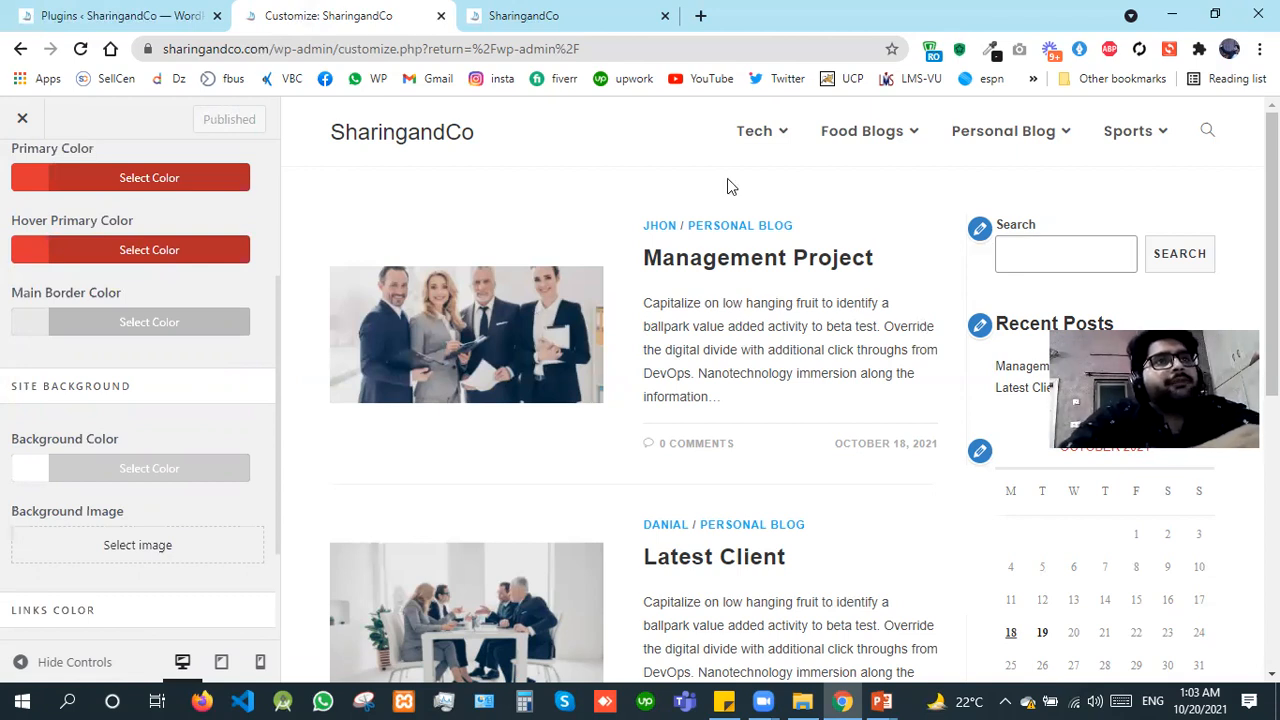
Step: Examine how the new colors apply to the menu, posts, sidebar widgets and footer in the site preview
mouse_move(757, 162)
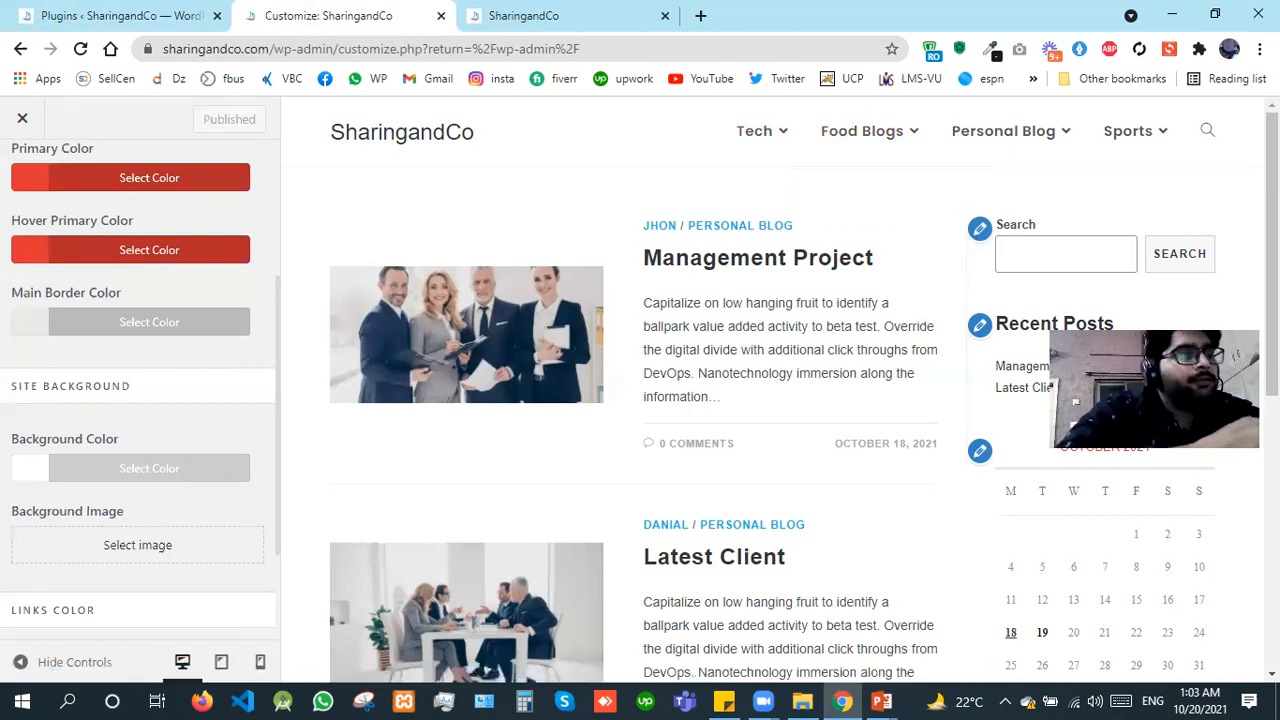
scroll(640, 400, down, 2)
scroll(640, 400, down, 1)
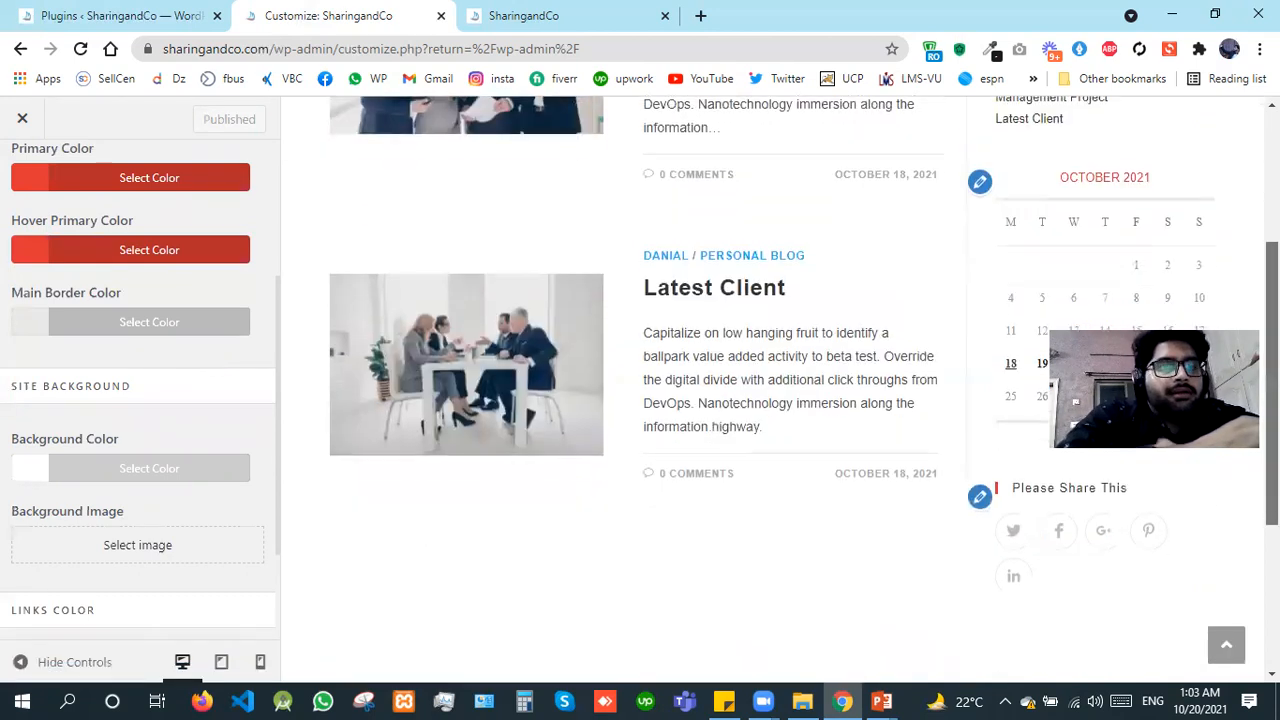
scroll(1068, 553, down, 1)
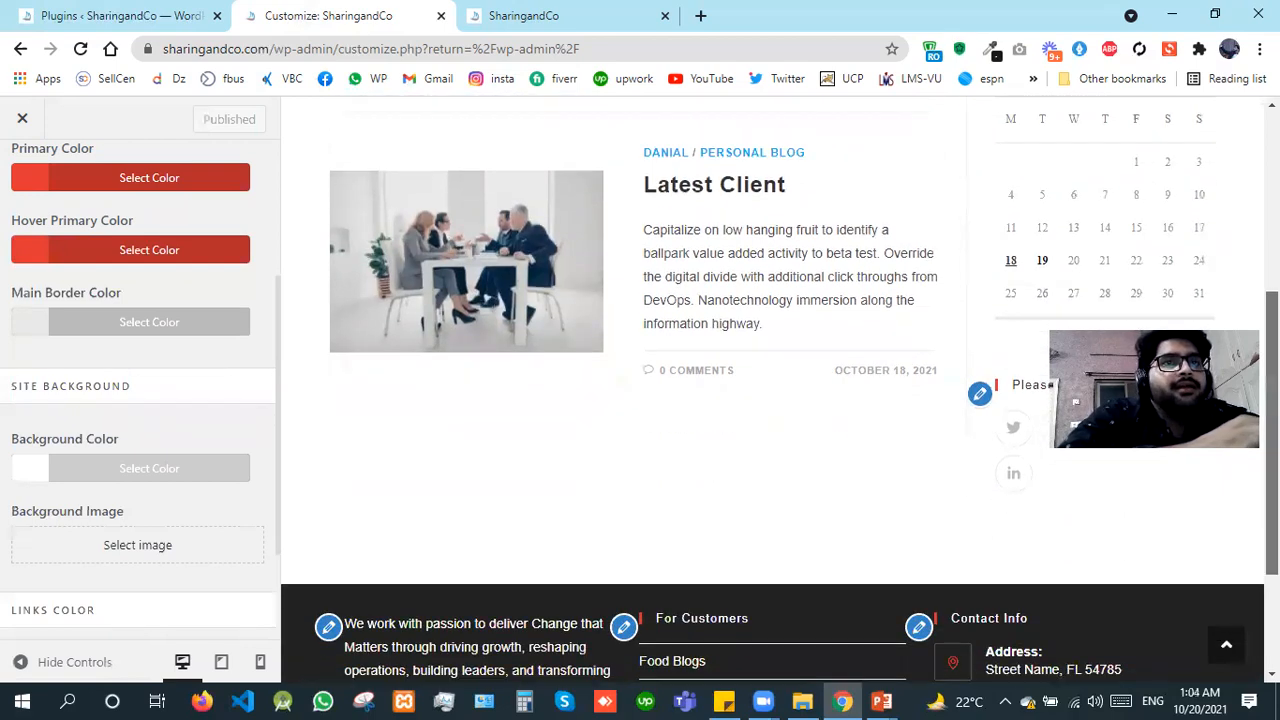
scroll(1068, 553, up, 1)
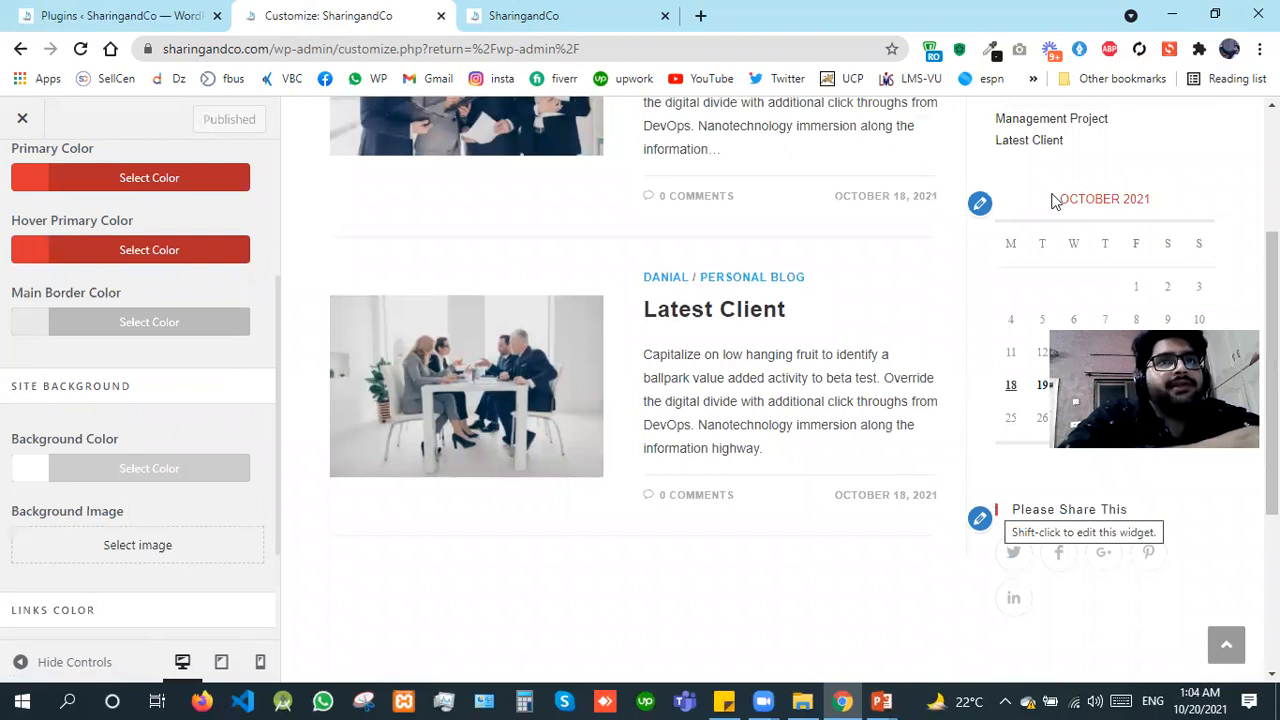
Step: Leave General Styling and review the layout style and container width options in the General Settings section
scroll(1055, 200, up, 3)
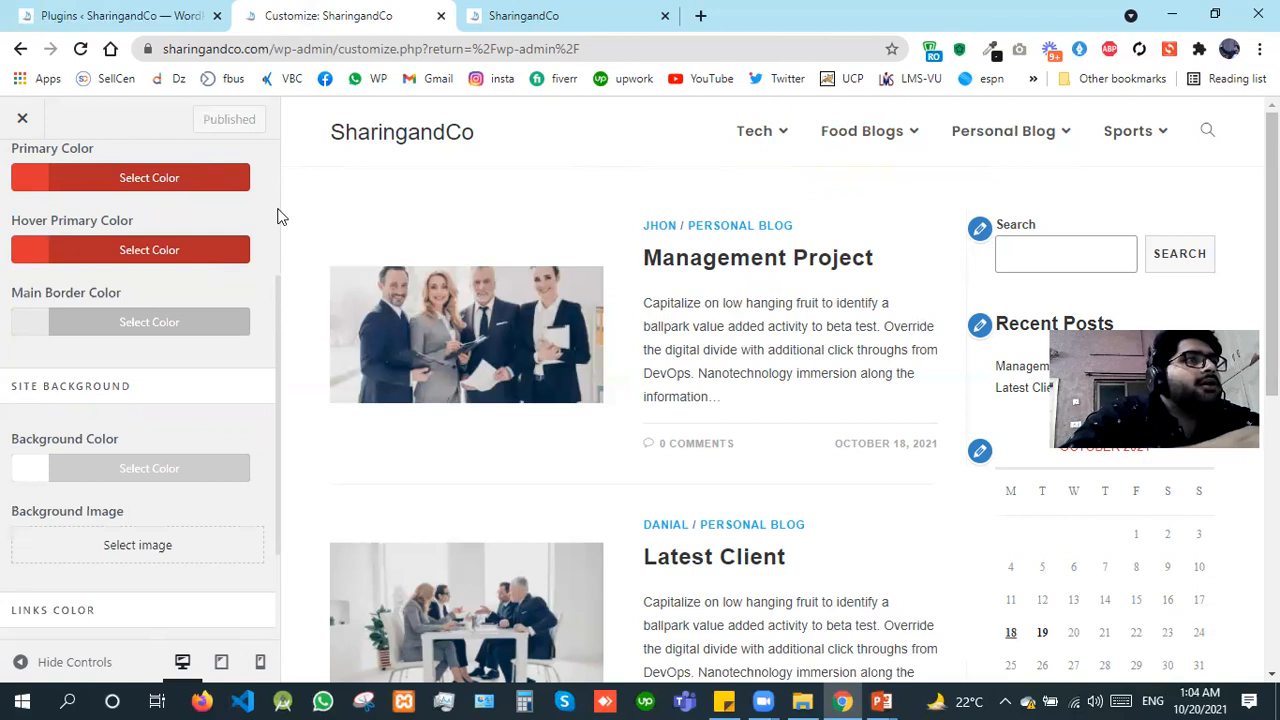
scroll(274, 186, up, 3)
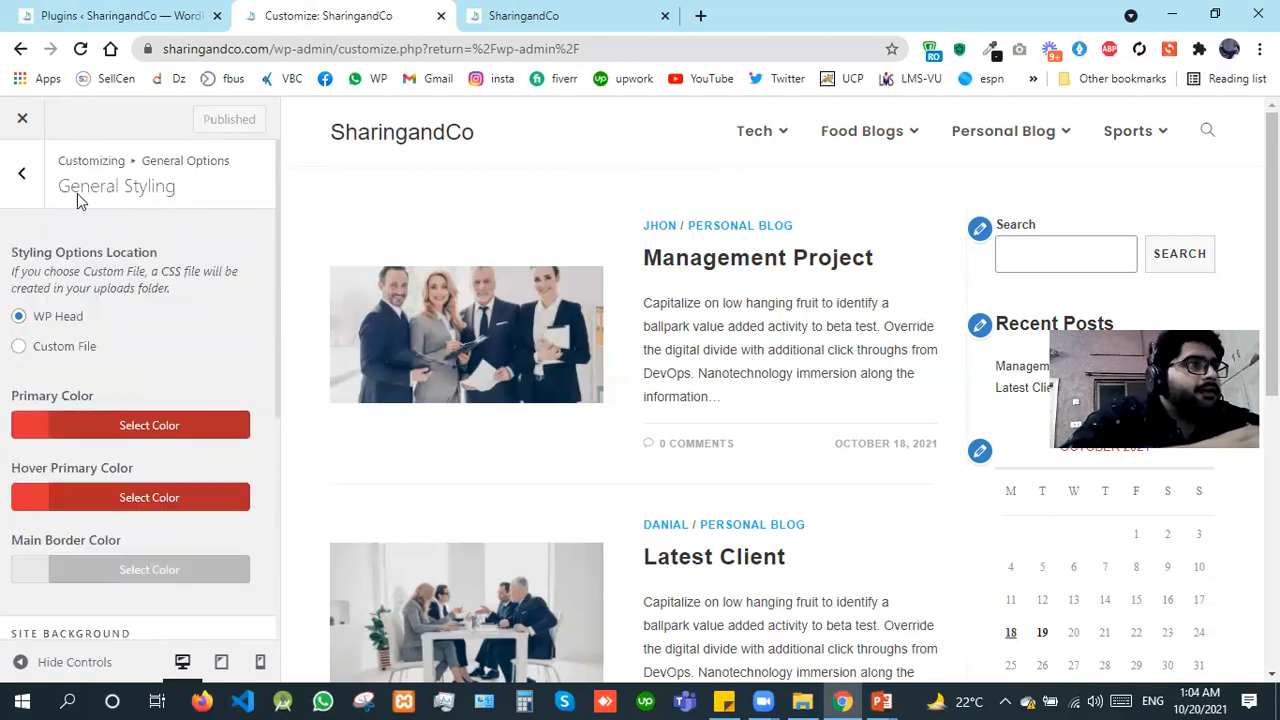
click(23, 176)
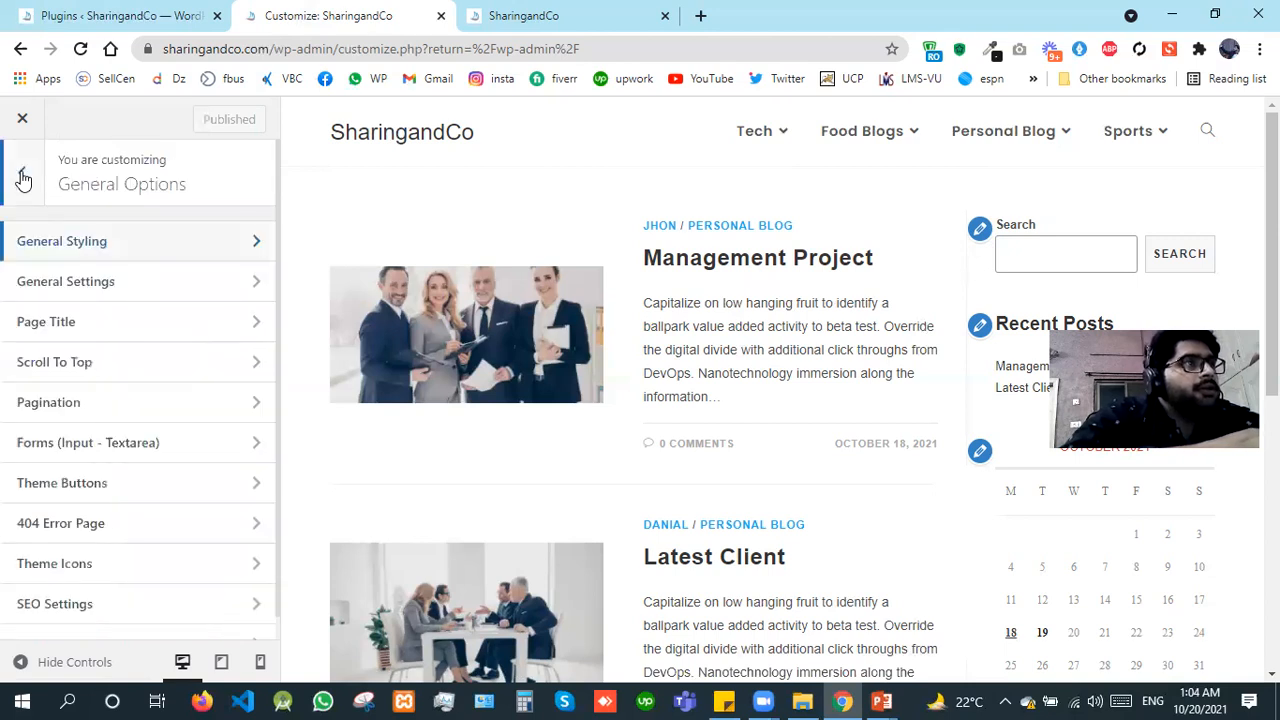
click(124, 284)
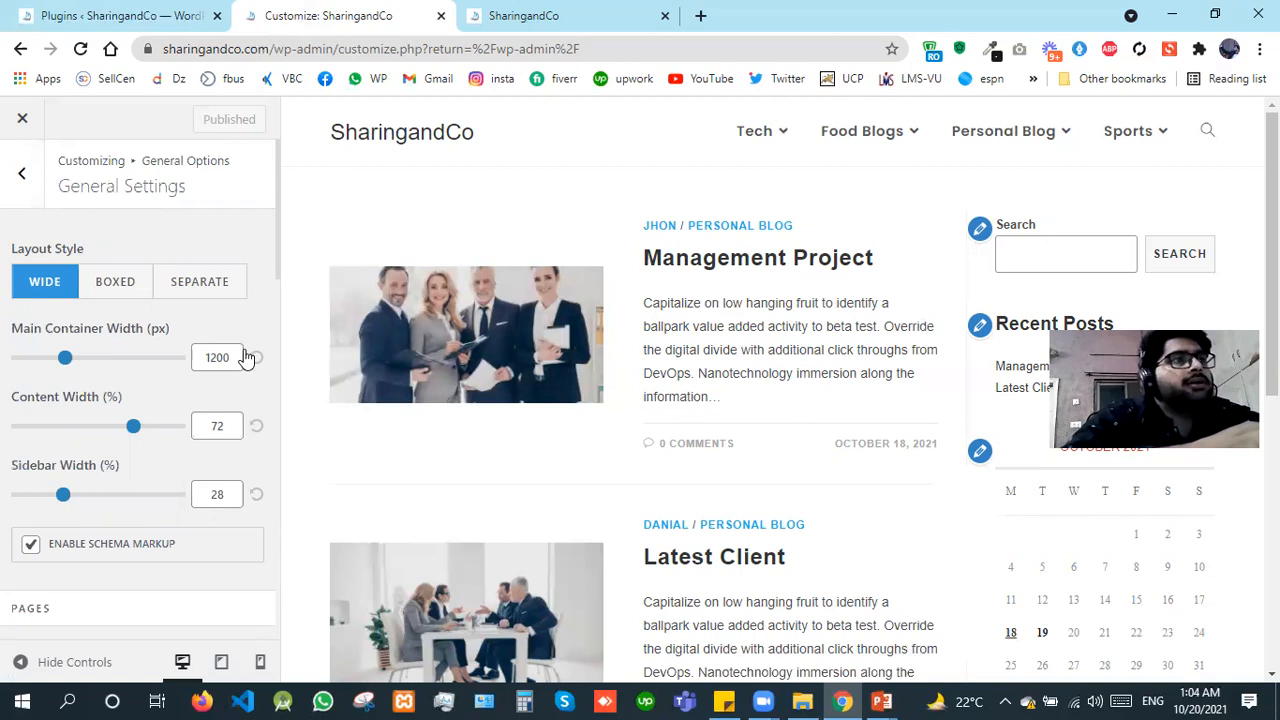
drag(234, 352, 188, 360)
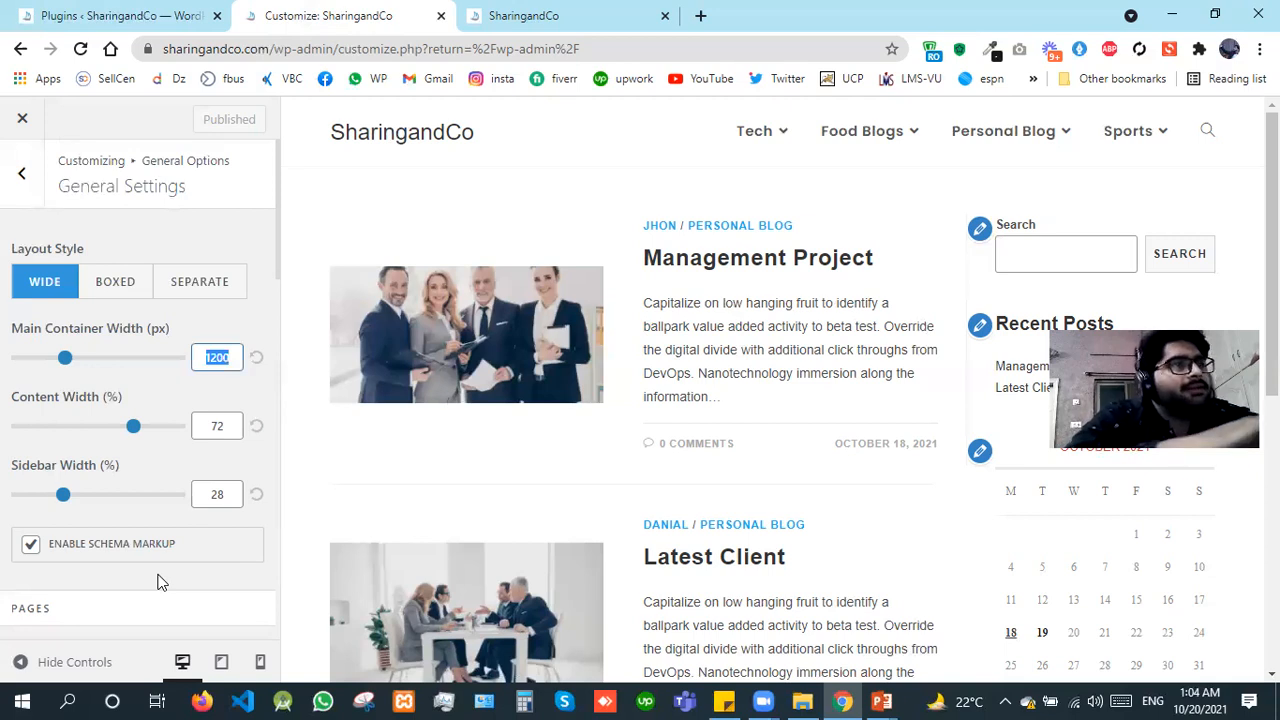
click(280, 235)
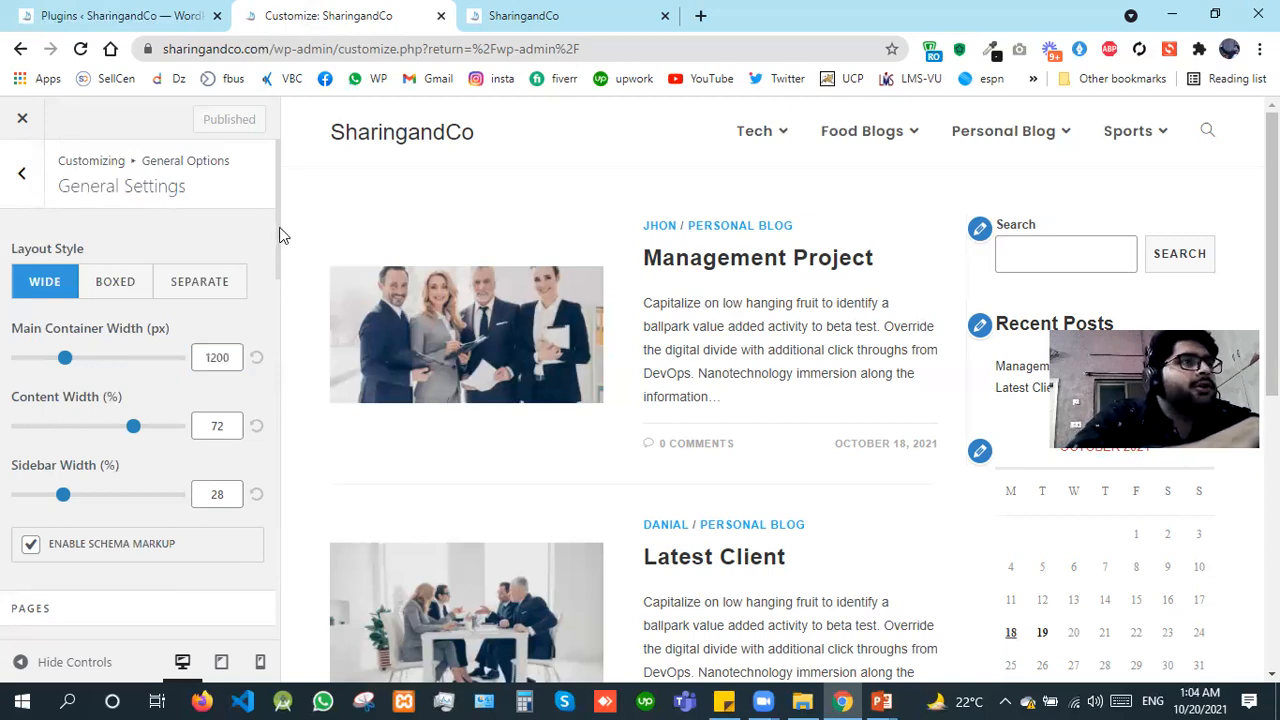
Step: Set the Pages layout to Left Sidebar, look through the remaining General Settings, and return to the General Options
drag(277, 234, 285, 333)
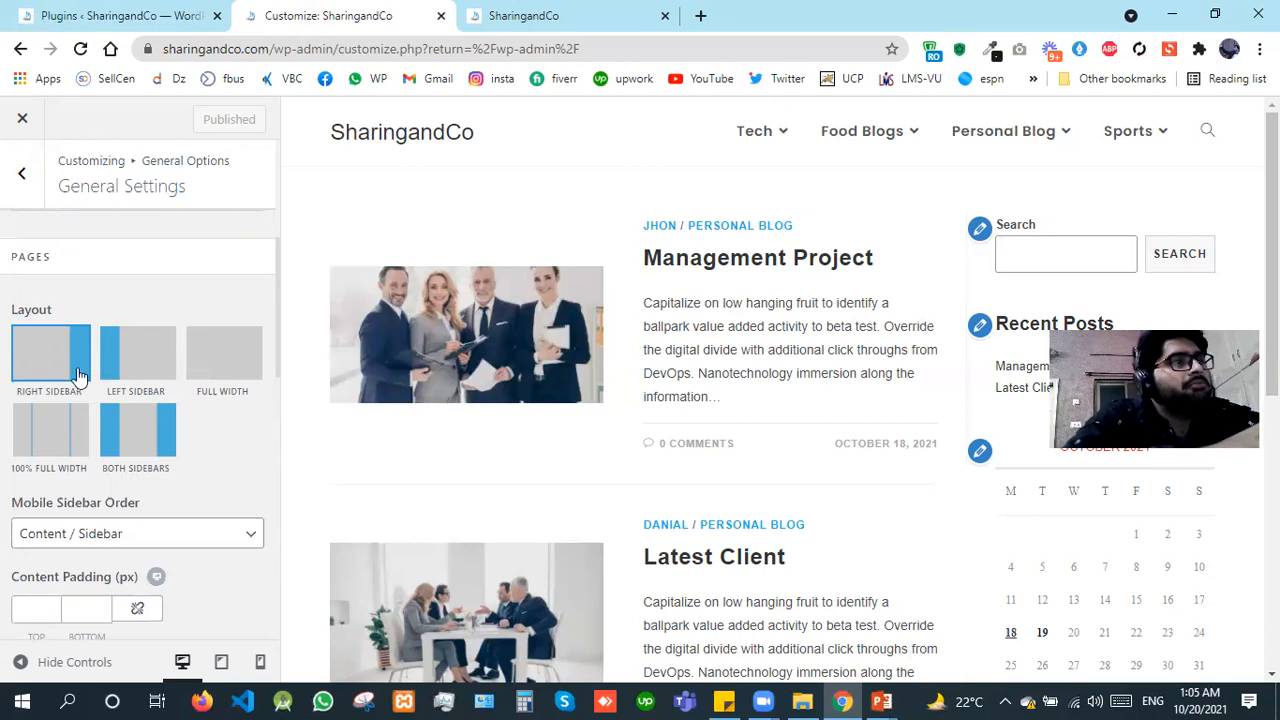
click(125, 361)
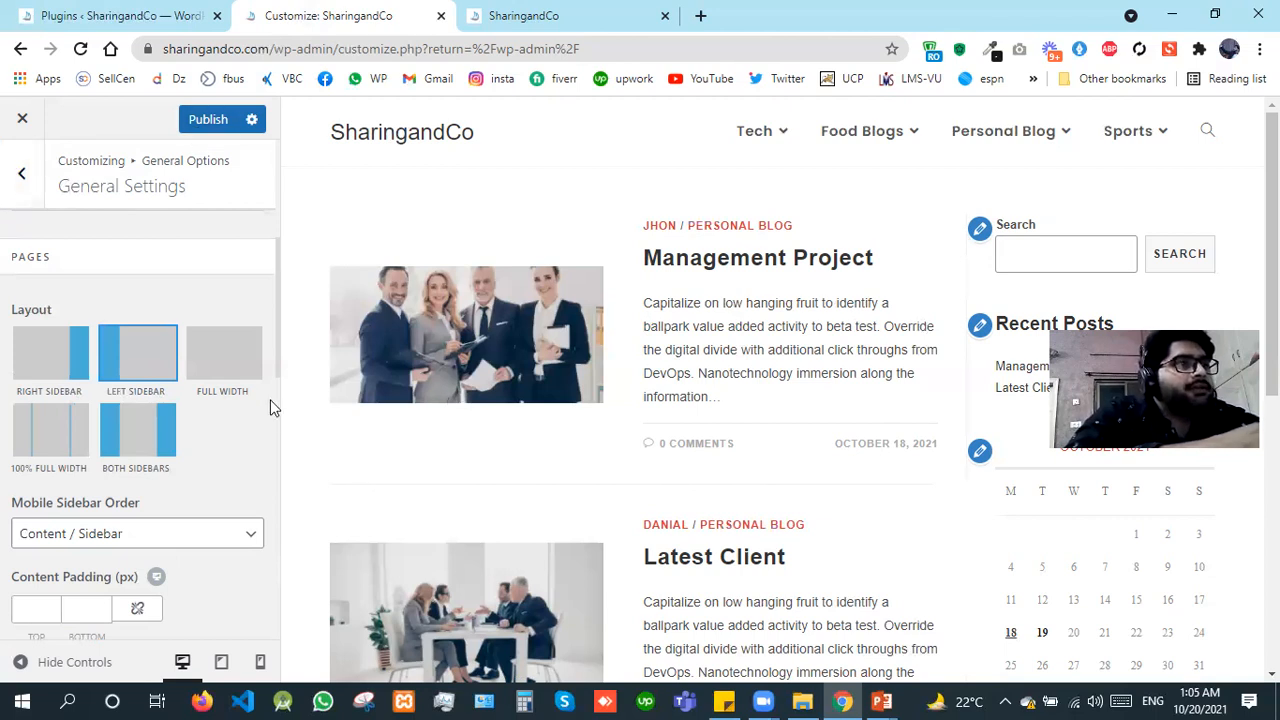
scroll(278, 390, up, 2)
scroll(277, 440, down, 3)
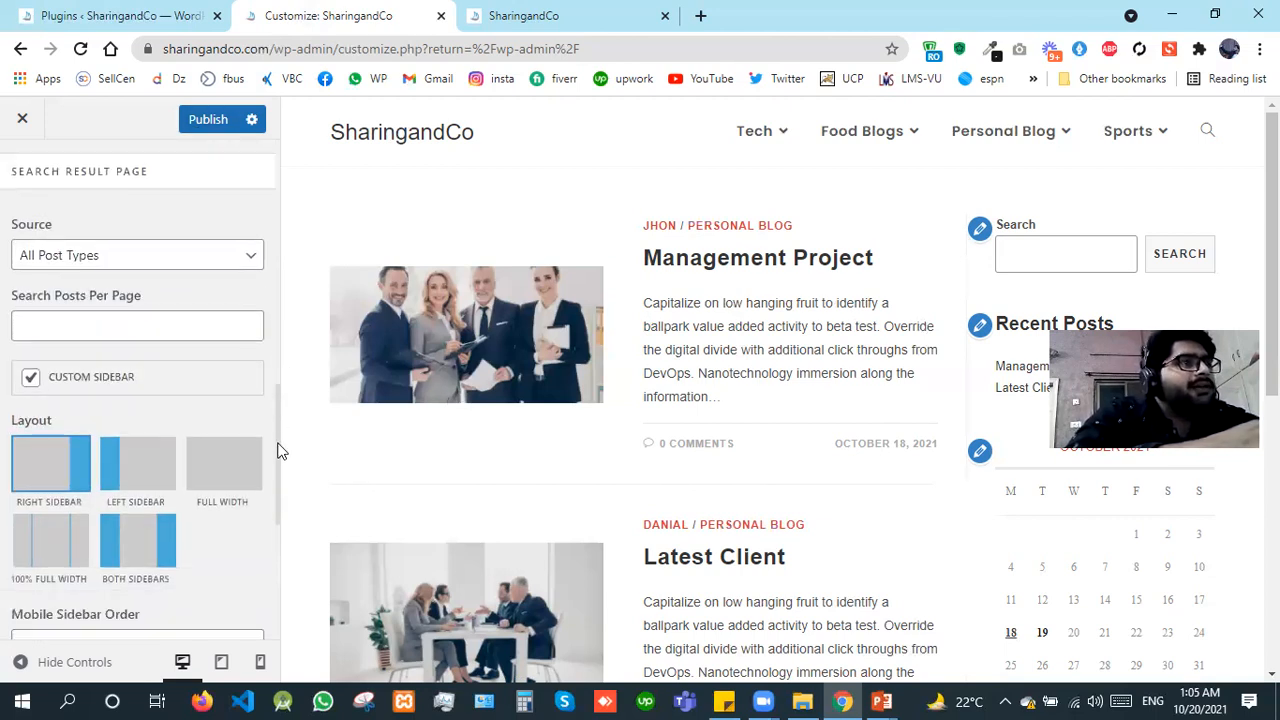
scroll(275, 280, up, 2)
scroll(140, 190, up, 3)
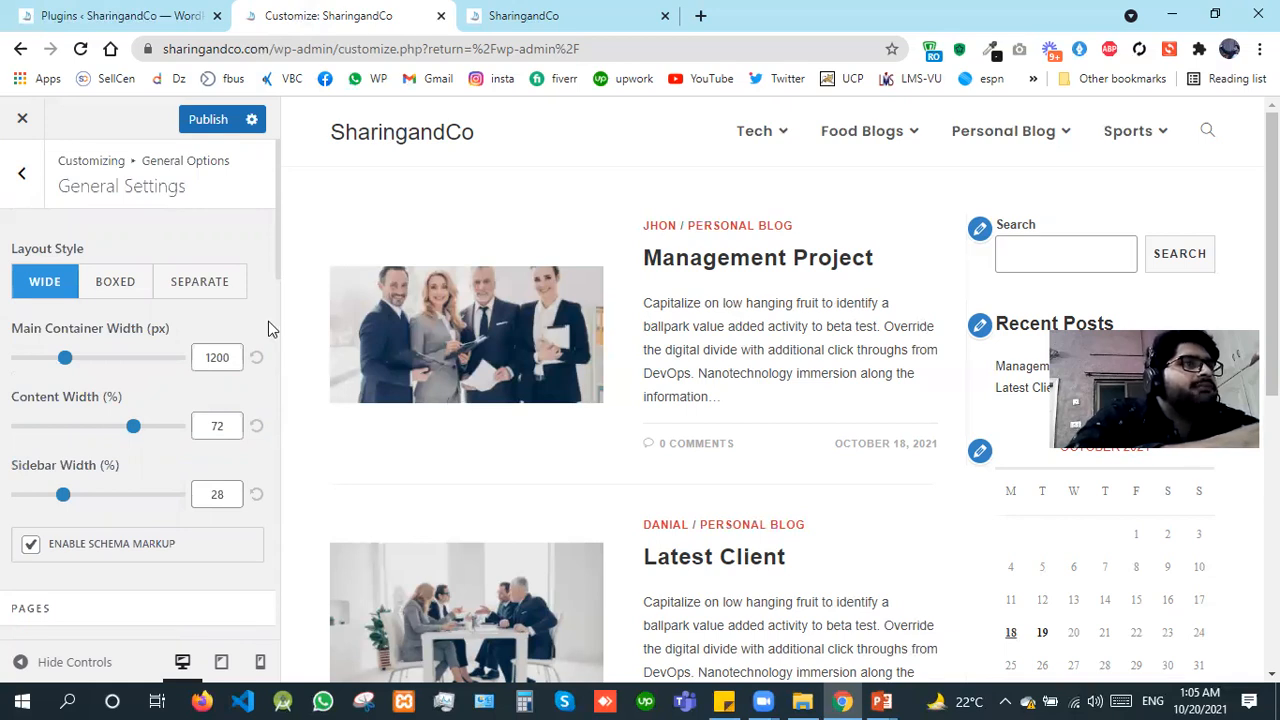
click(33, 188)
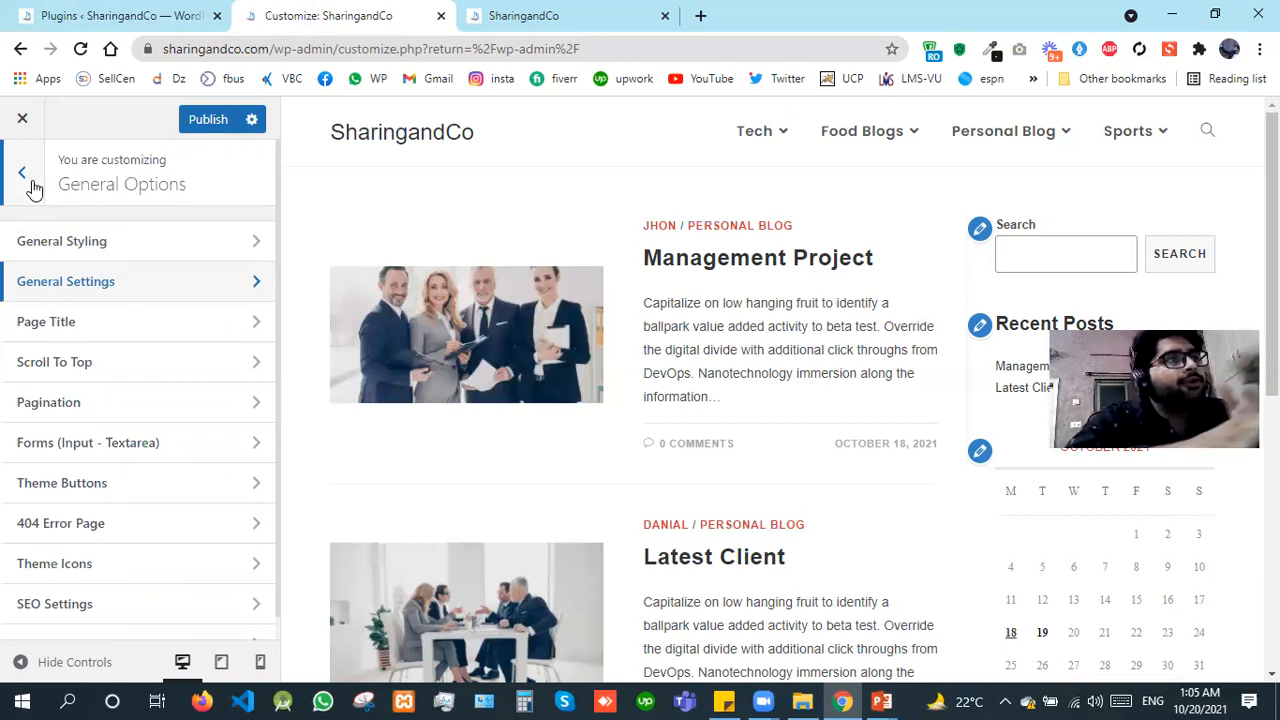
Step: Look at the WordPress dashboard, and open the Page Title section of the customizer's General Options
click(86, 8)
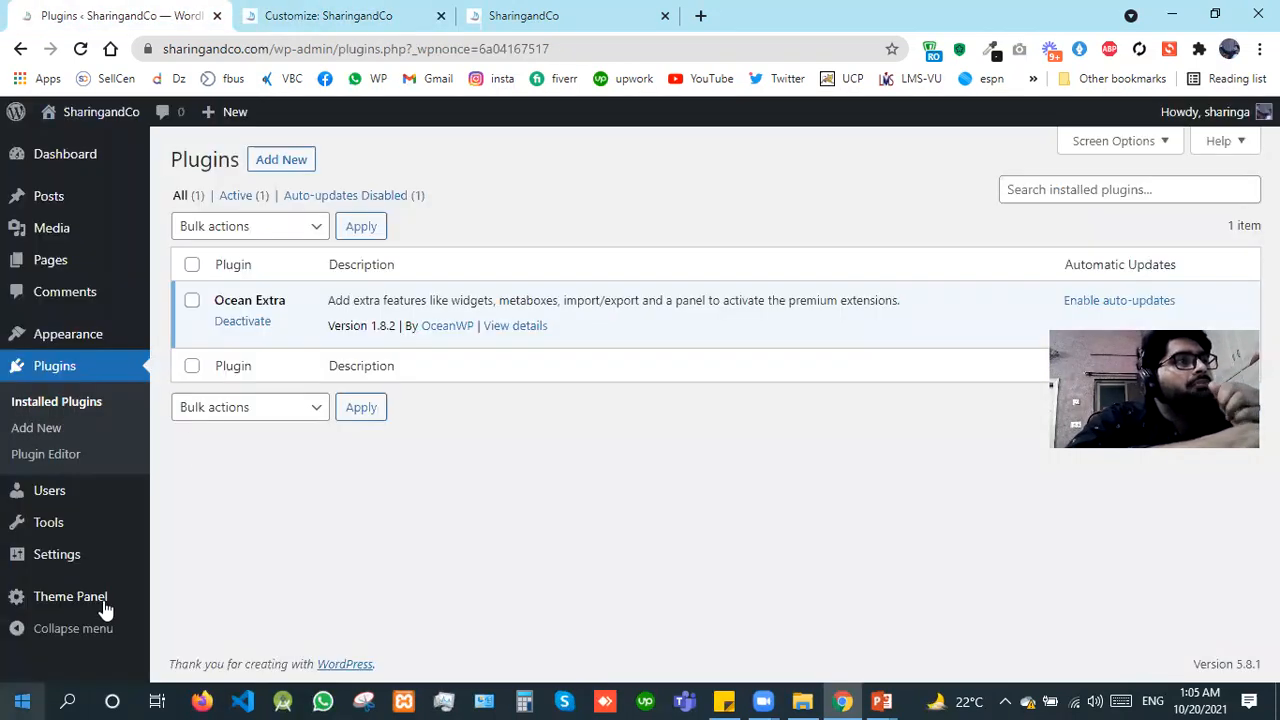
click(383, 8)
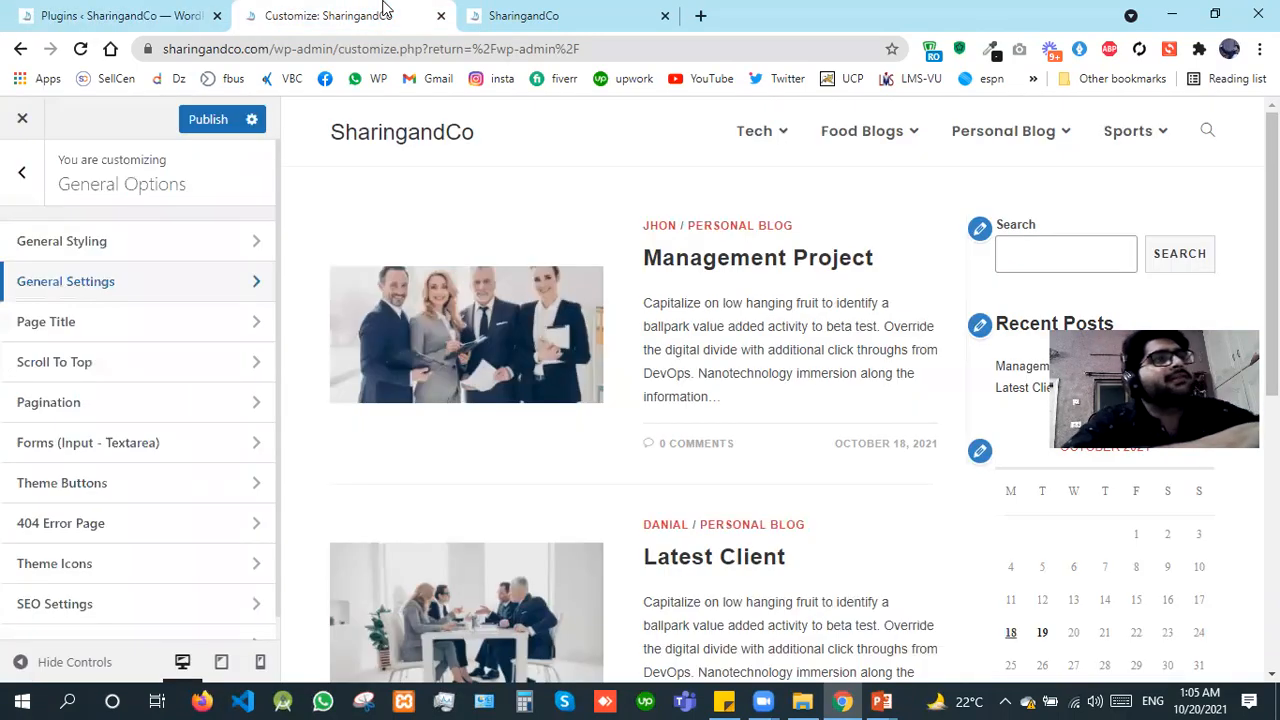
click(113, 343)
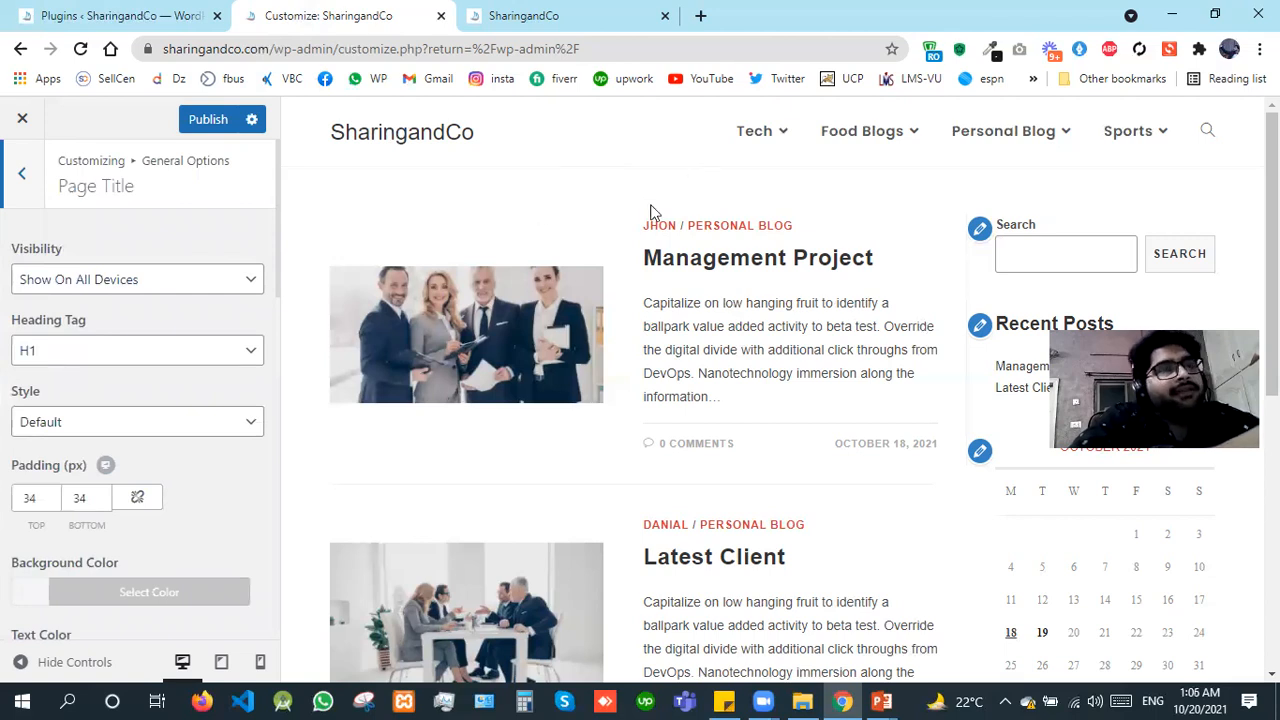
Step: Open the Home page from the dashboard's list of all pages for editing in a new browser tab
click(5, 10)
mouse_move(50, 260)
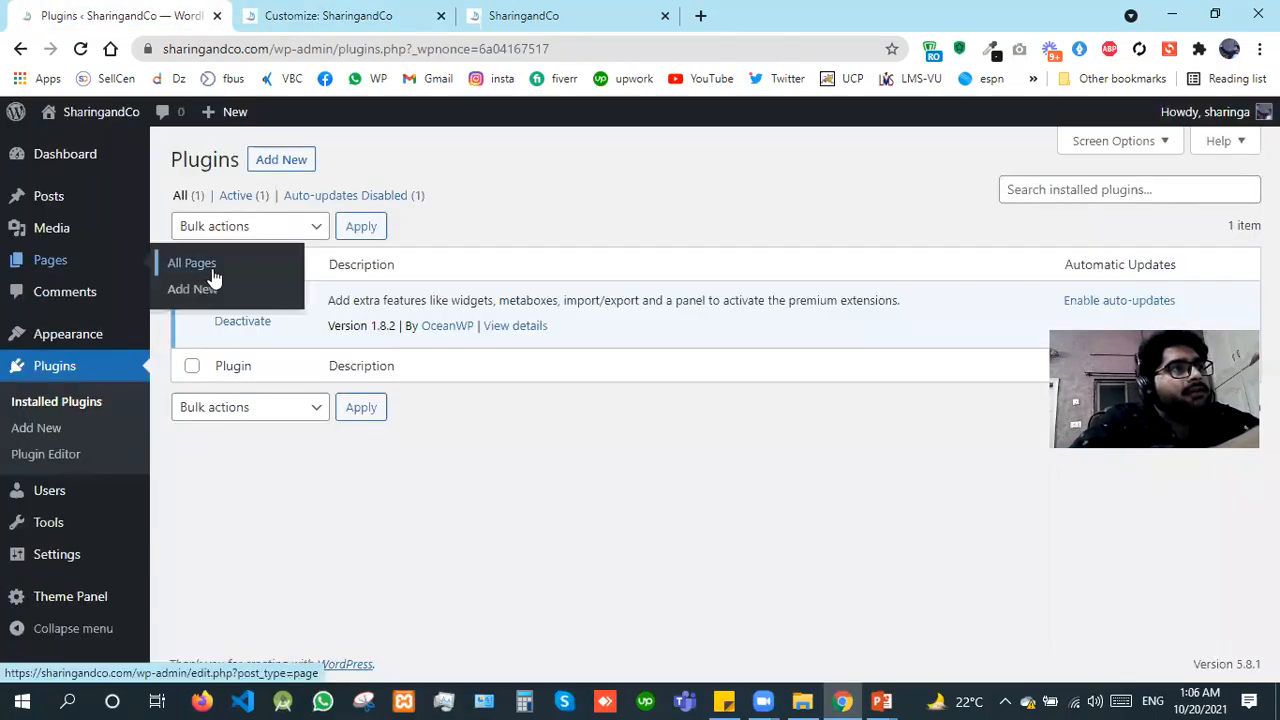
click(192, 264)
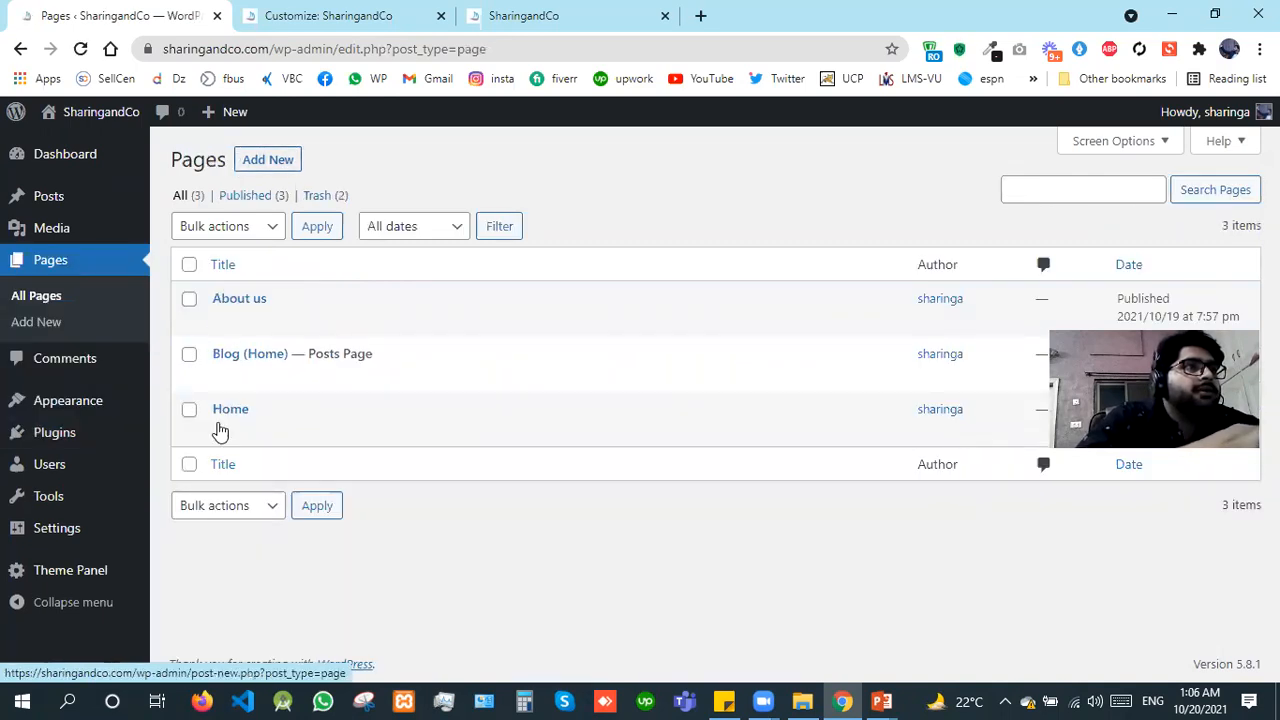
right_click(222, 430)
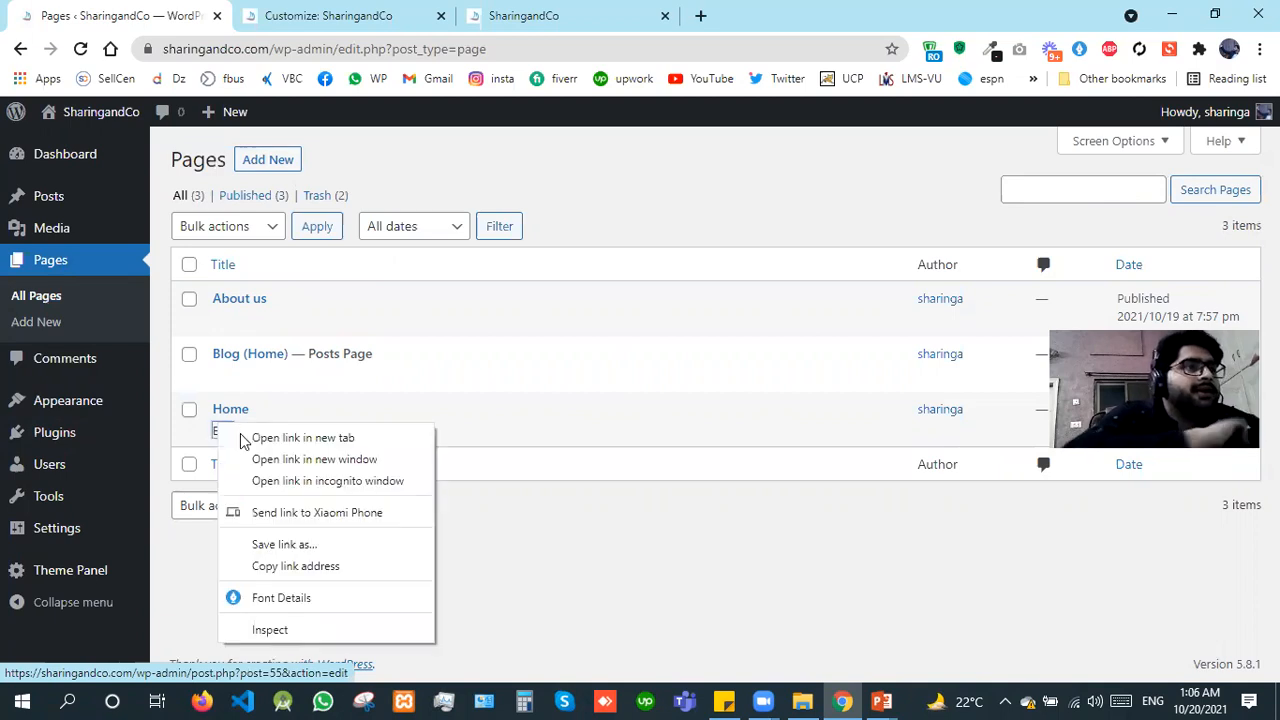
click(242, 433)
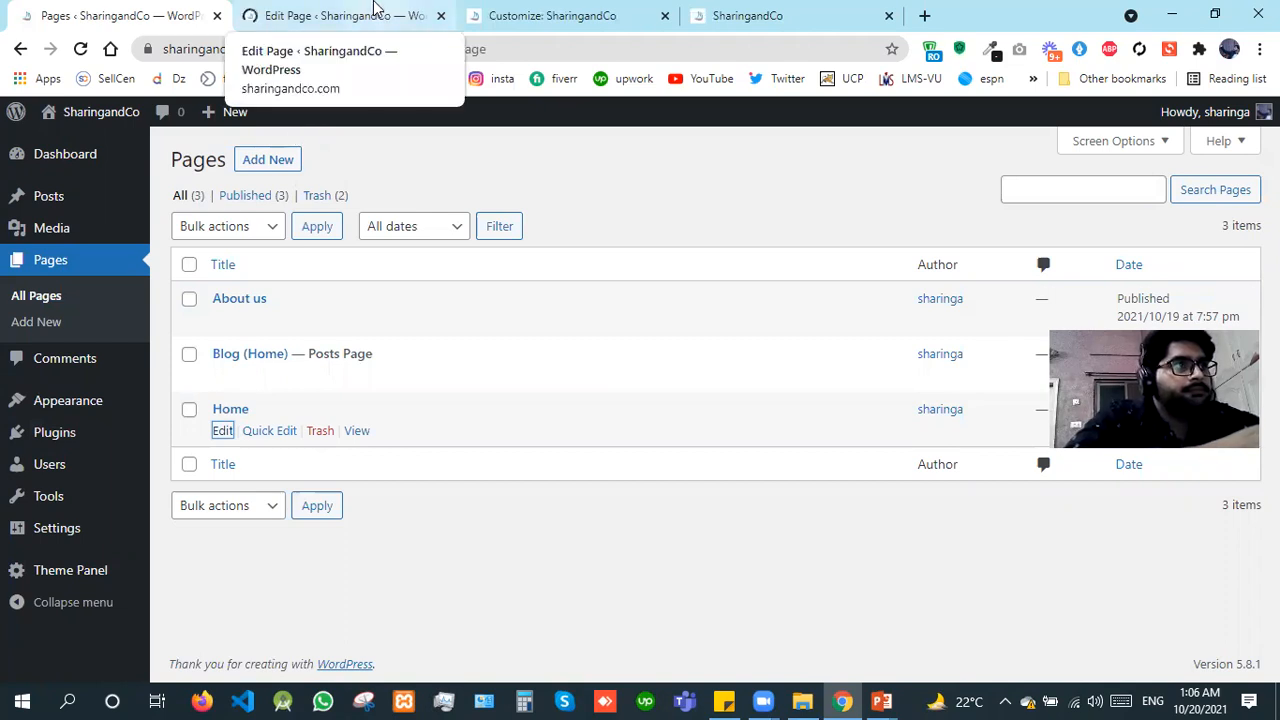
click(374, 7)
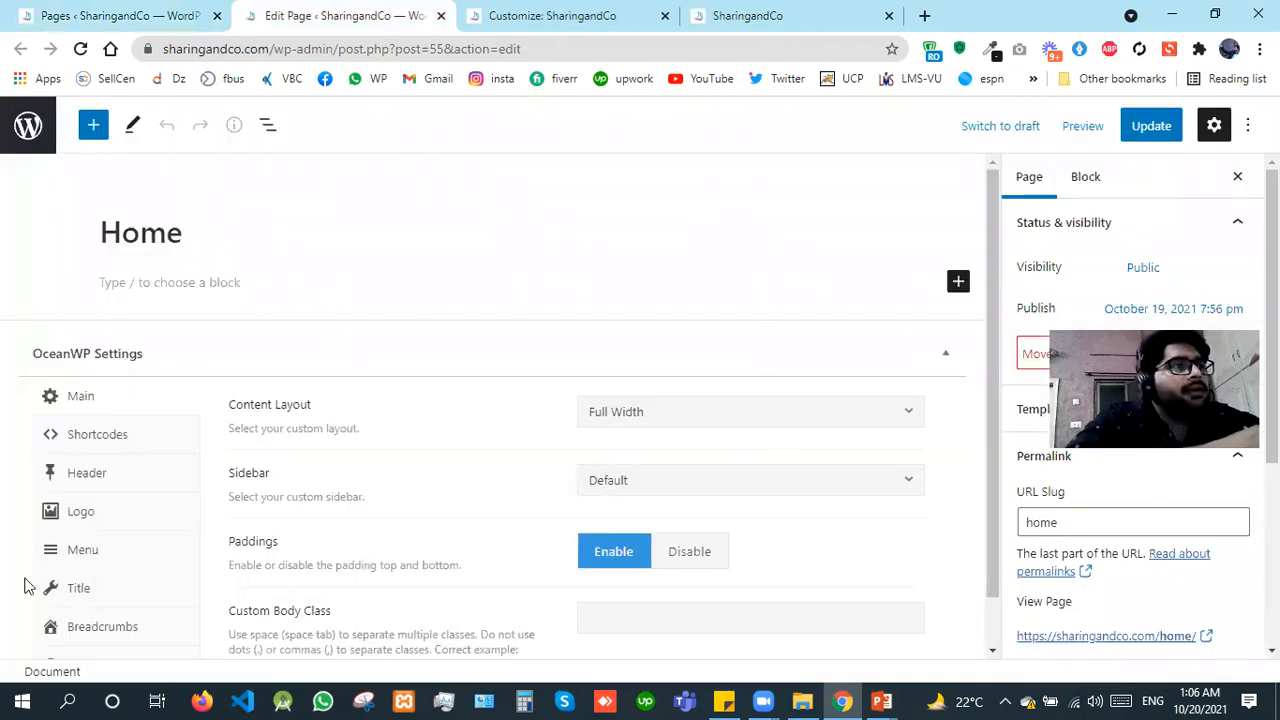
Step: Set Display Page Title to Default in the Home page's OceanWP title settings and update the page
click(57, 597)
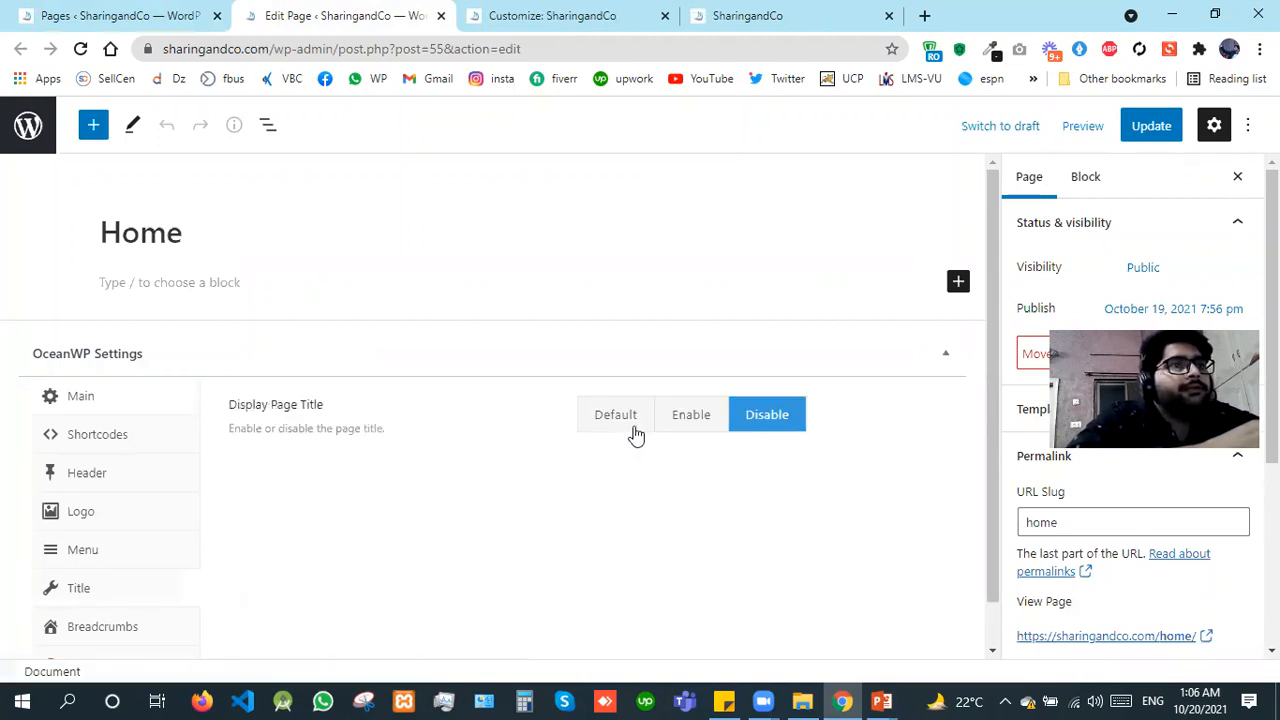
click(640, 429)
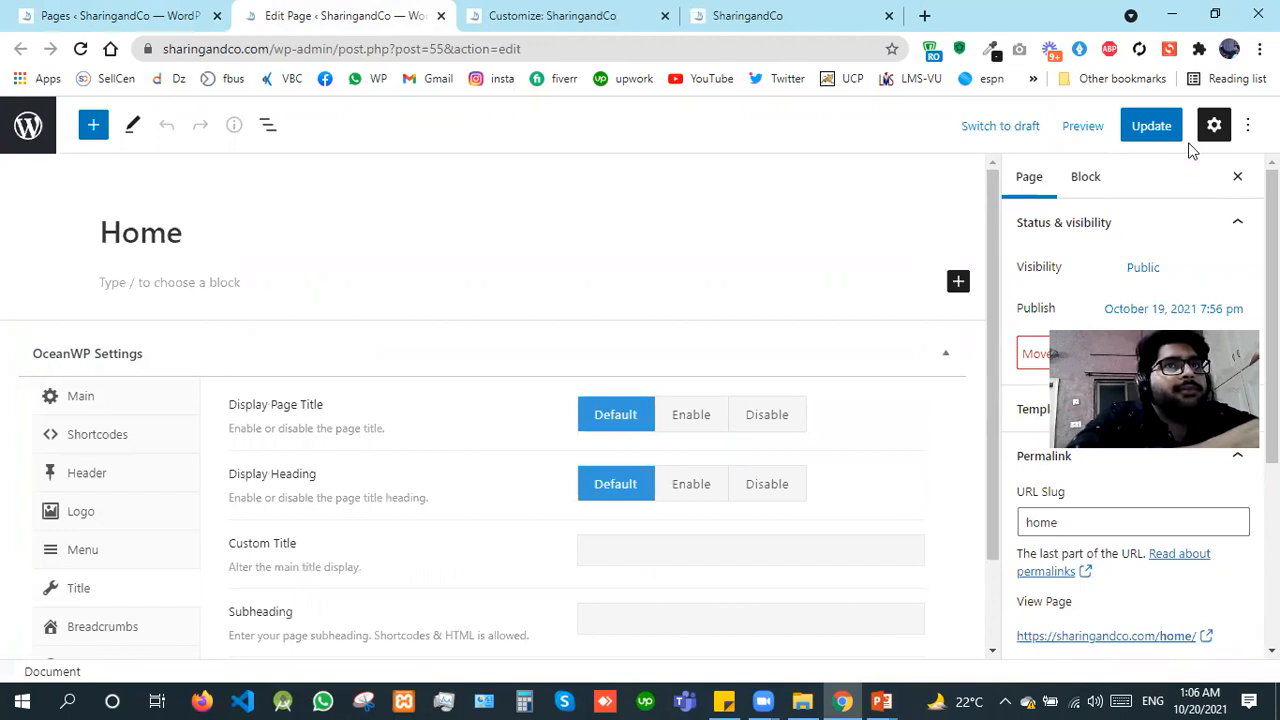
click(1145, 128)
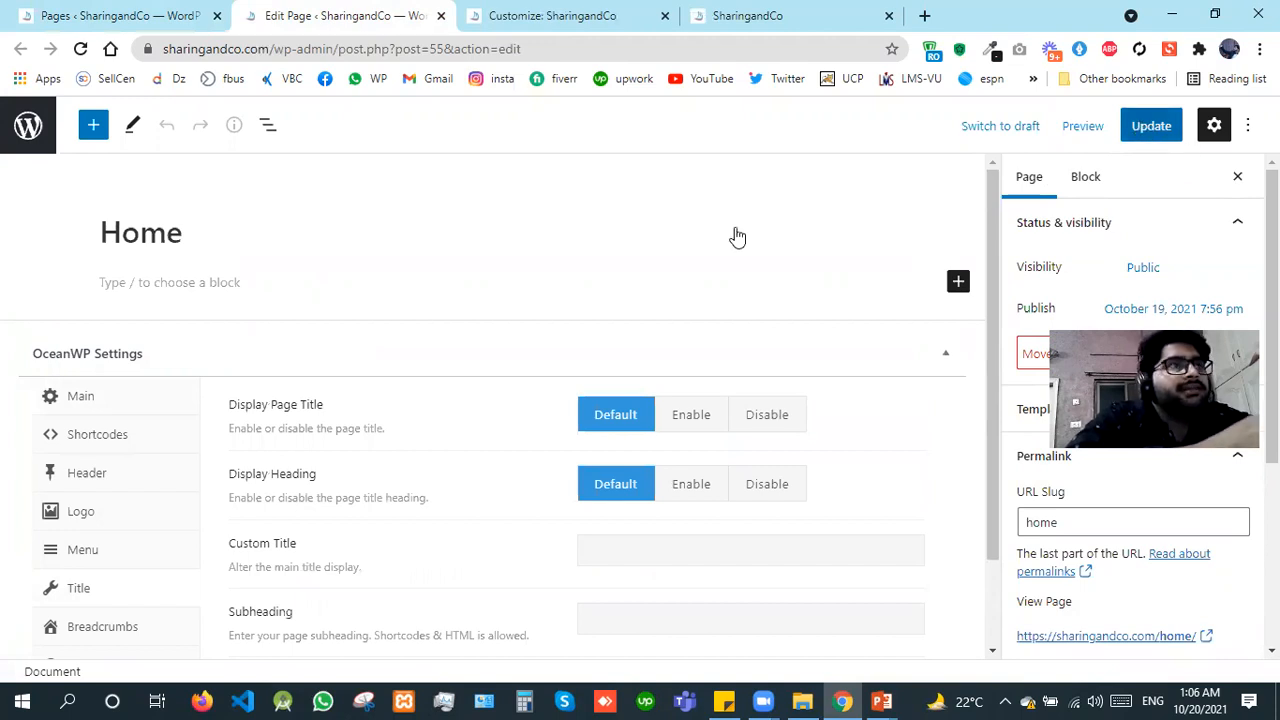
Step: View the updated Home page in a new browser tab and check its page title
double_click(99, 247)
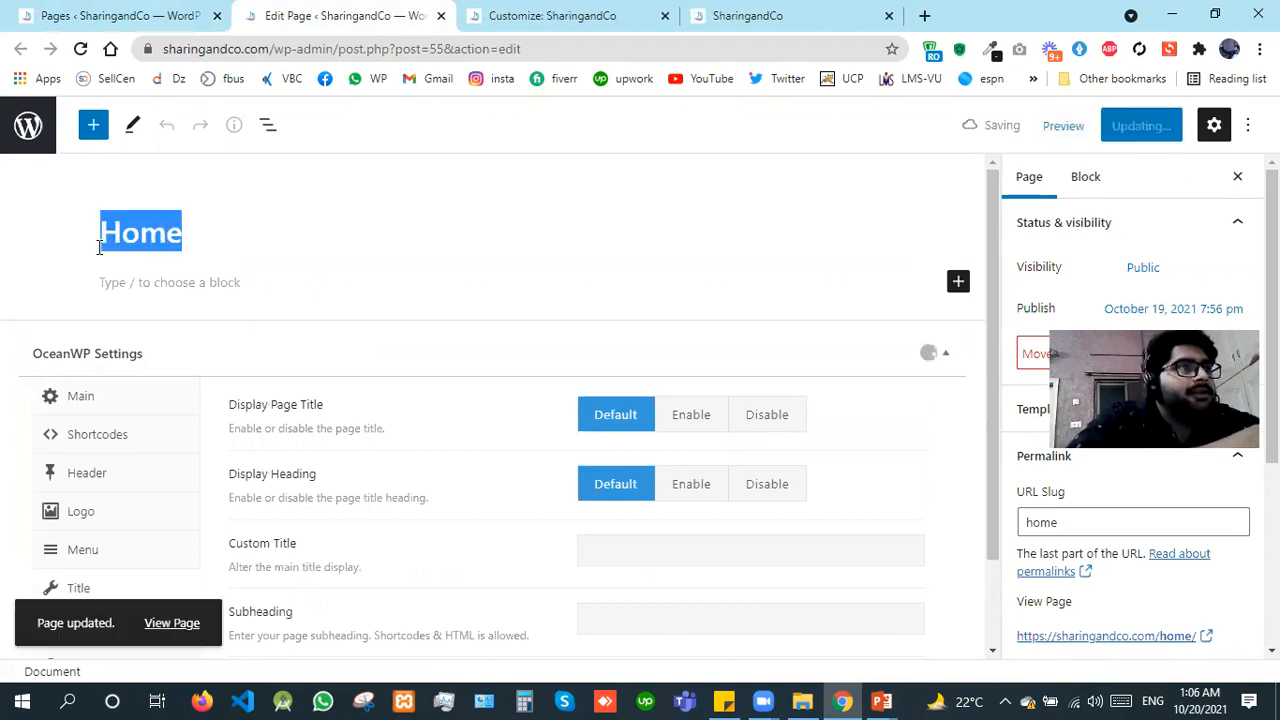
right_click(170, 636)
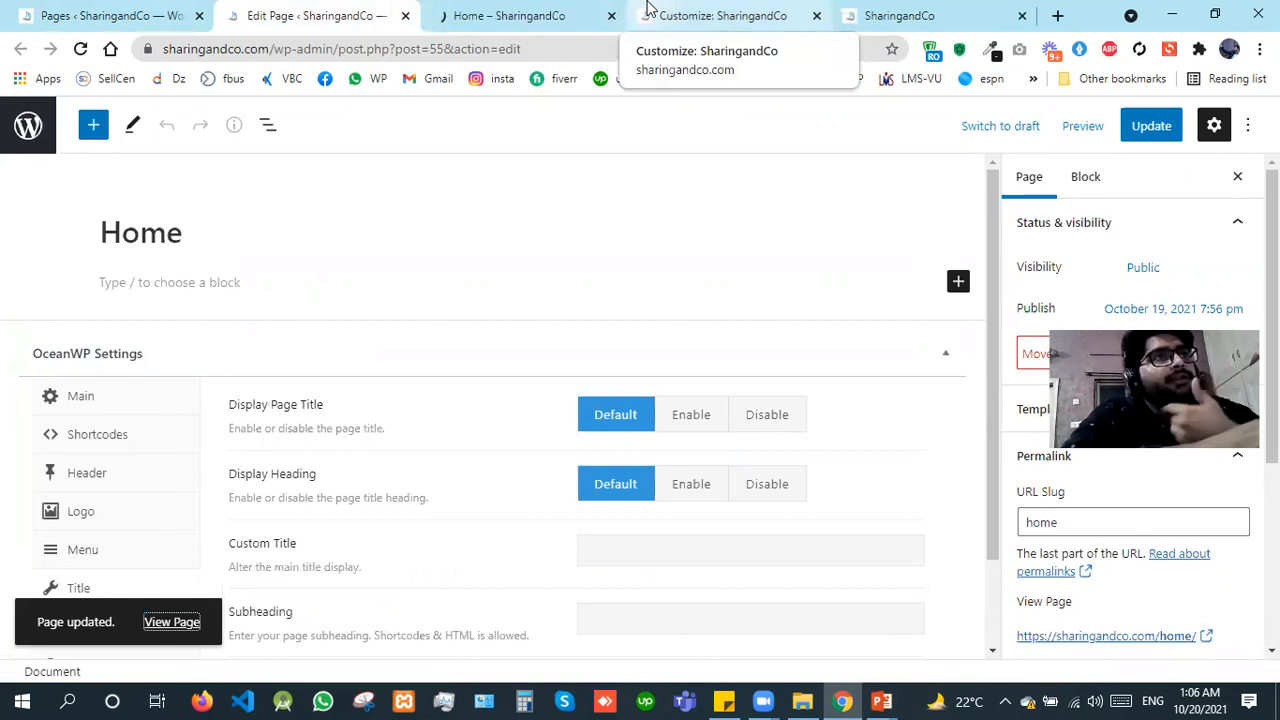
click(531, 12)
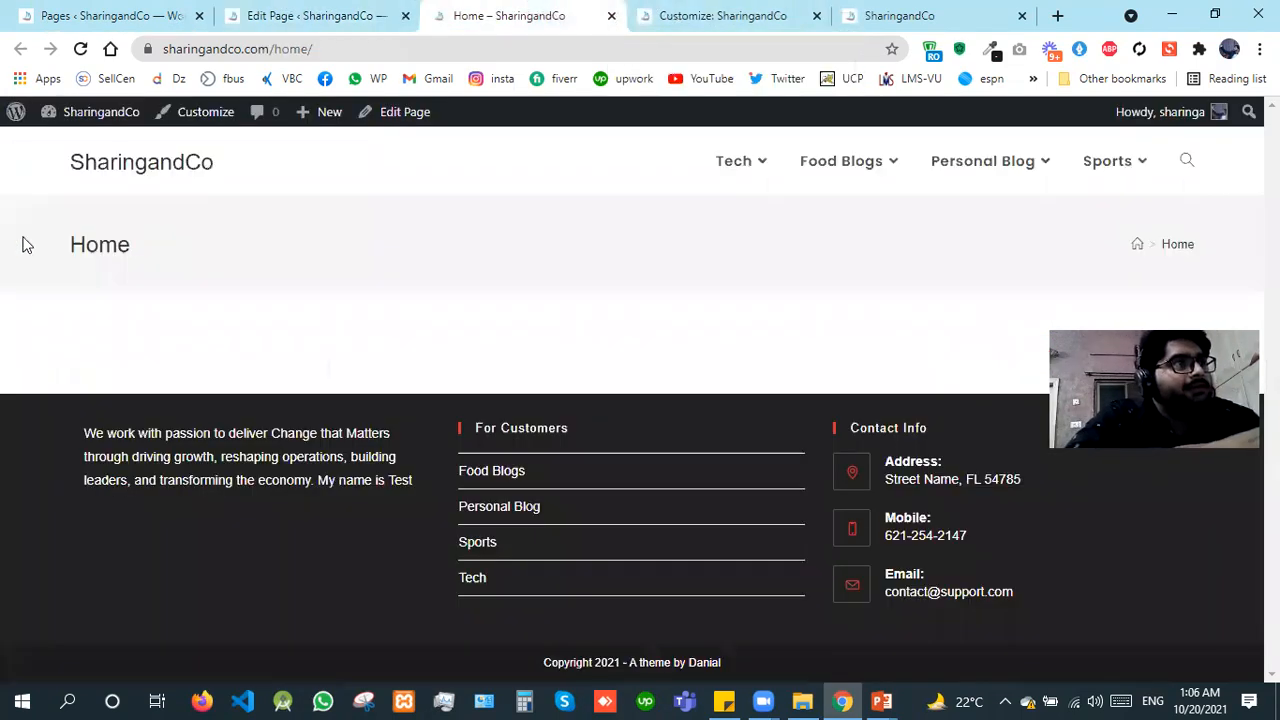
double_click(27, 245)
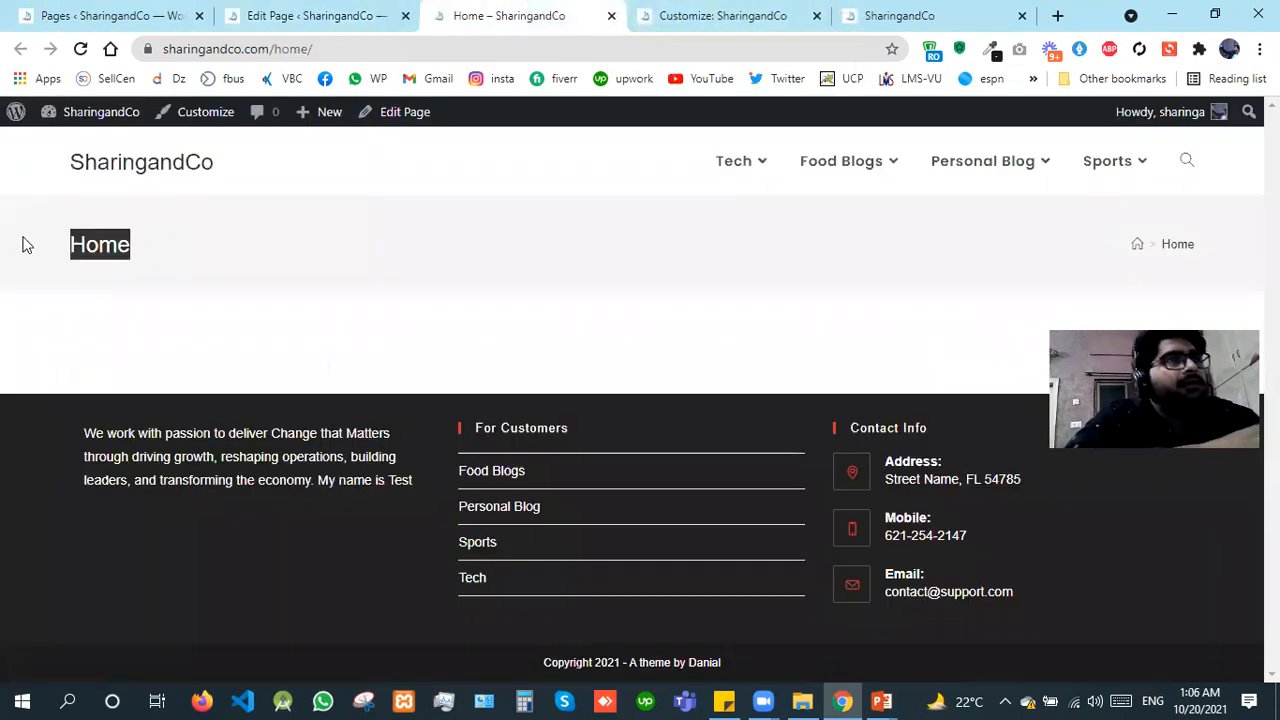
Step: Set Display Page Title to Disable in the Home page's OceanWP settings and update the page
click(318, 12)
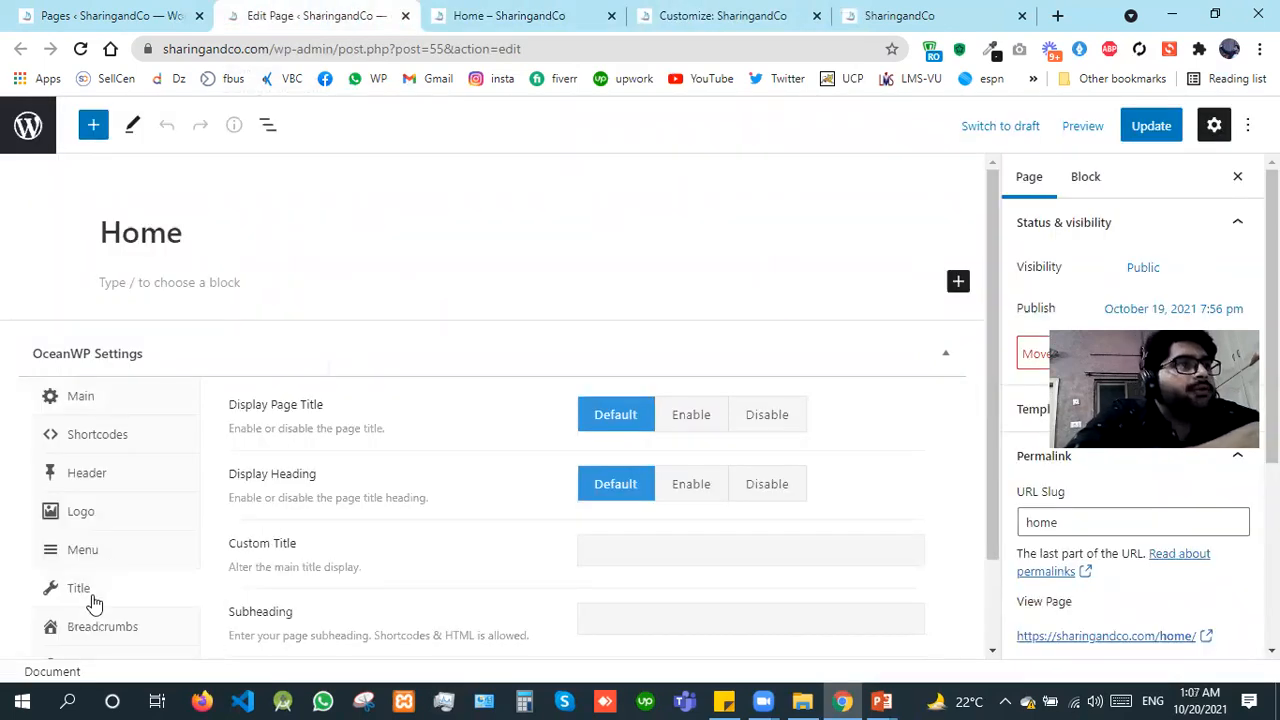
click(798, 424)
click(1153, 125)
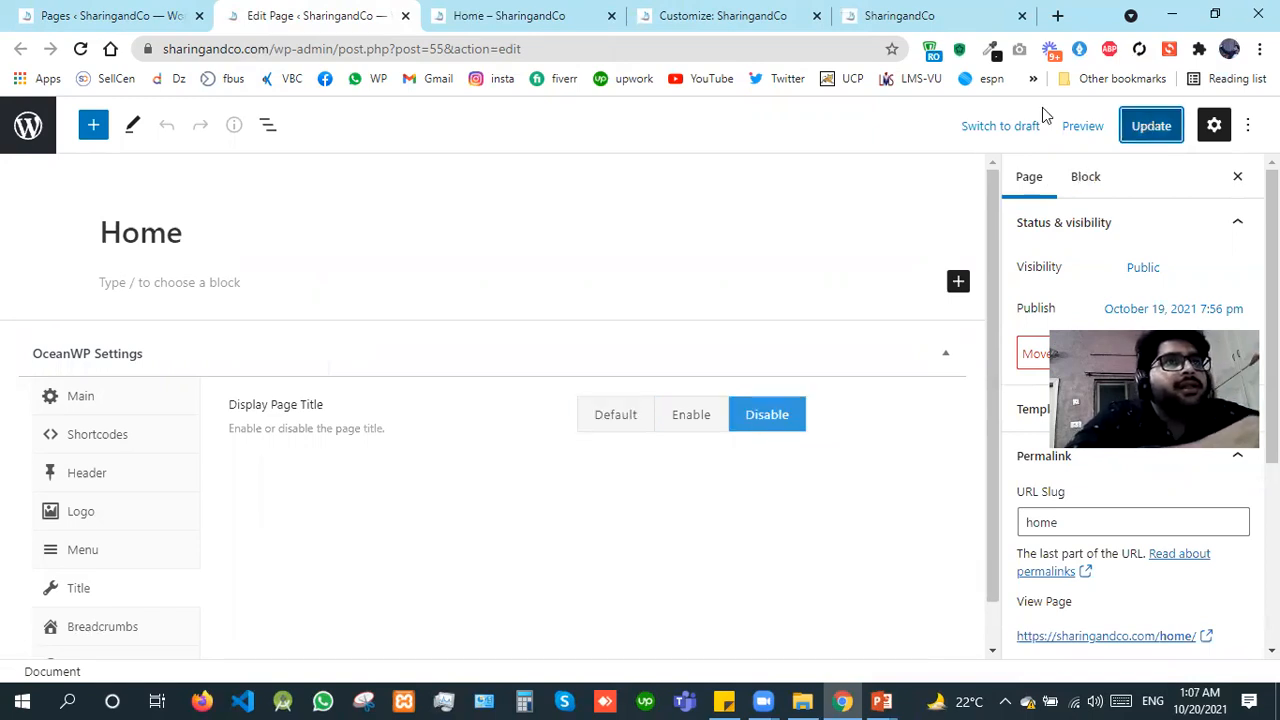
Step: Review the Visibility choices for the page title in the customizer's Page Title section
click(760, 9)
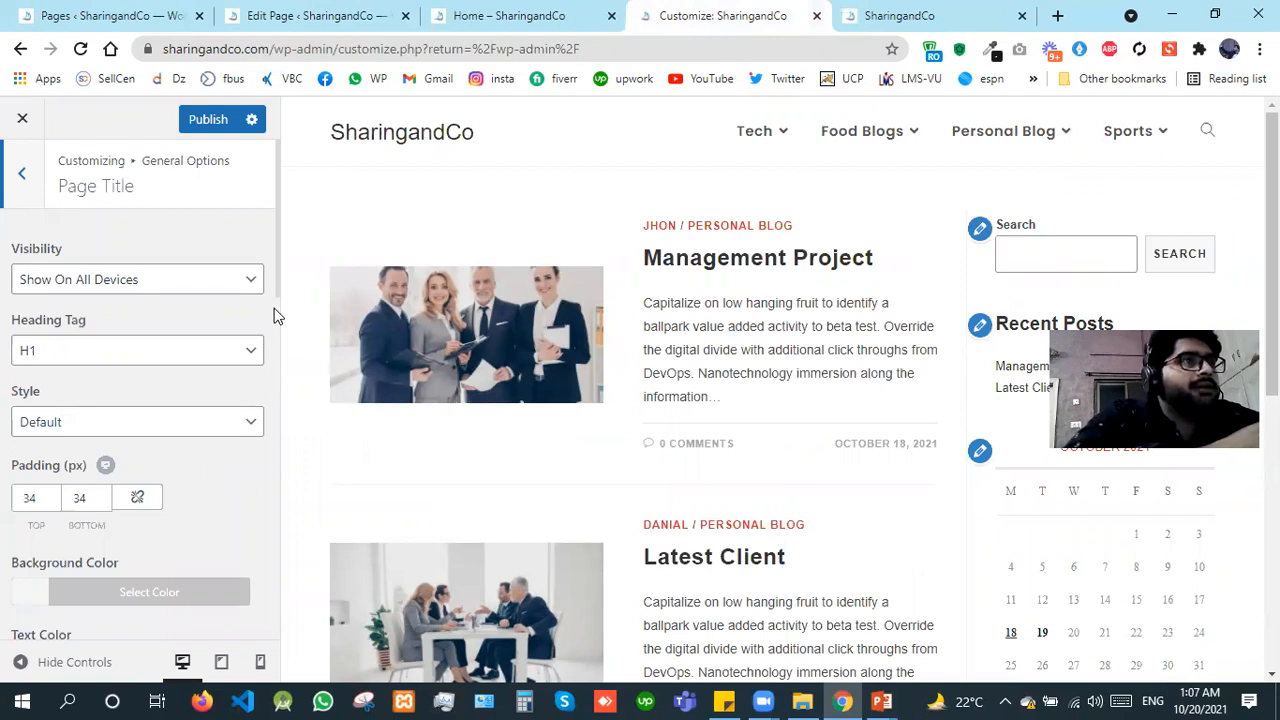
click(168, 8)
click(936, 8)
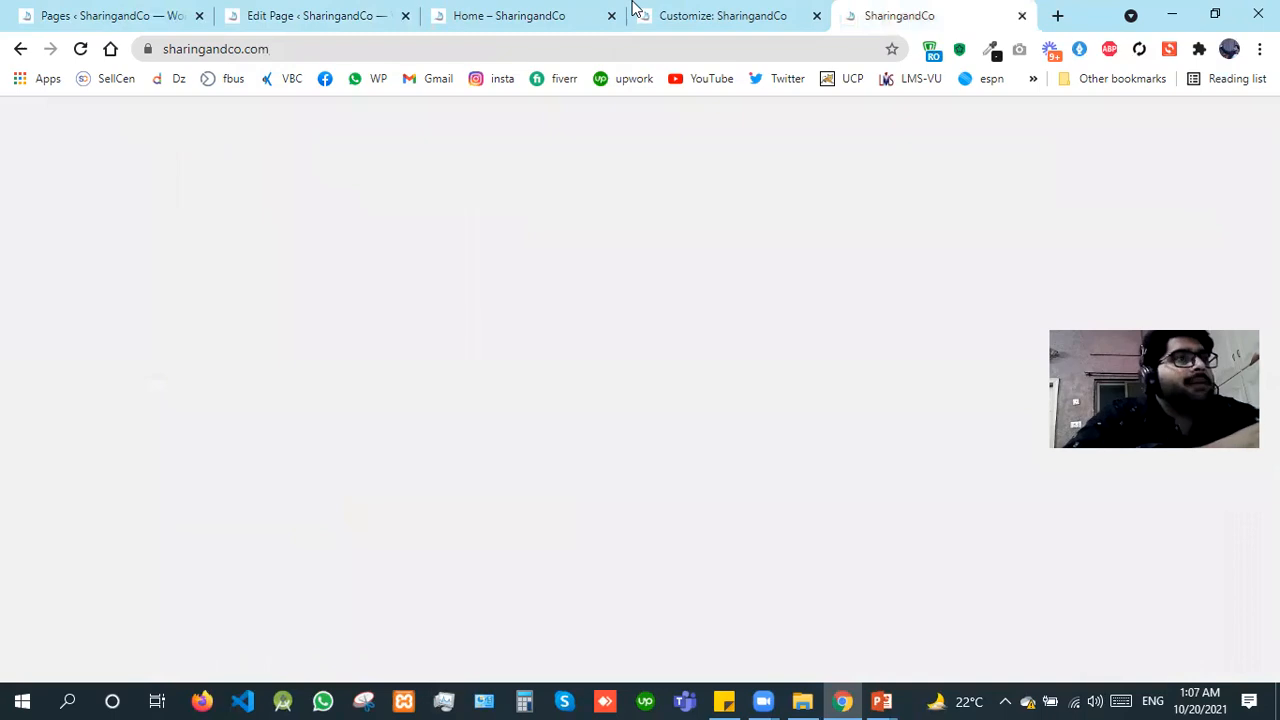
click(634, 10)
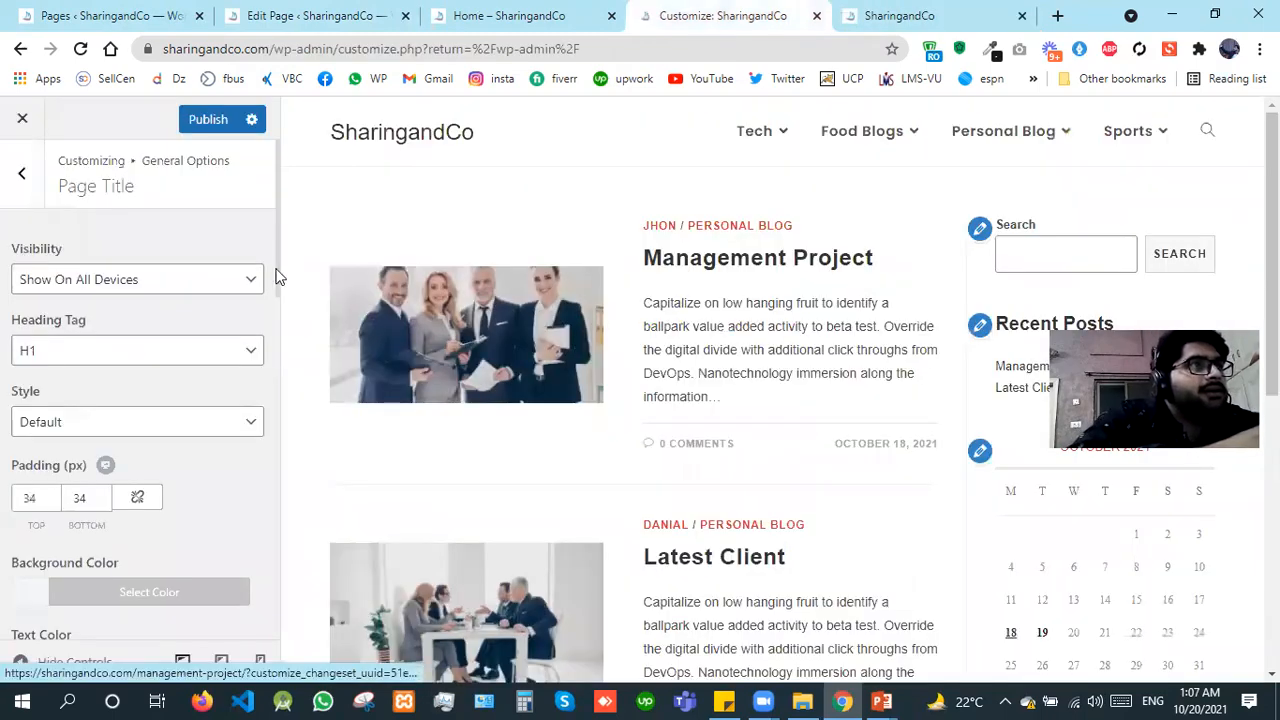
click(146, 290)
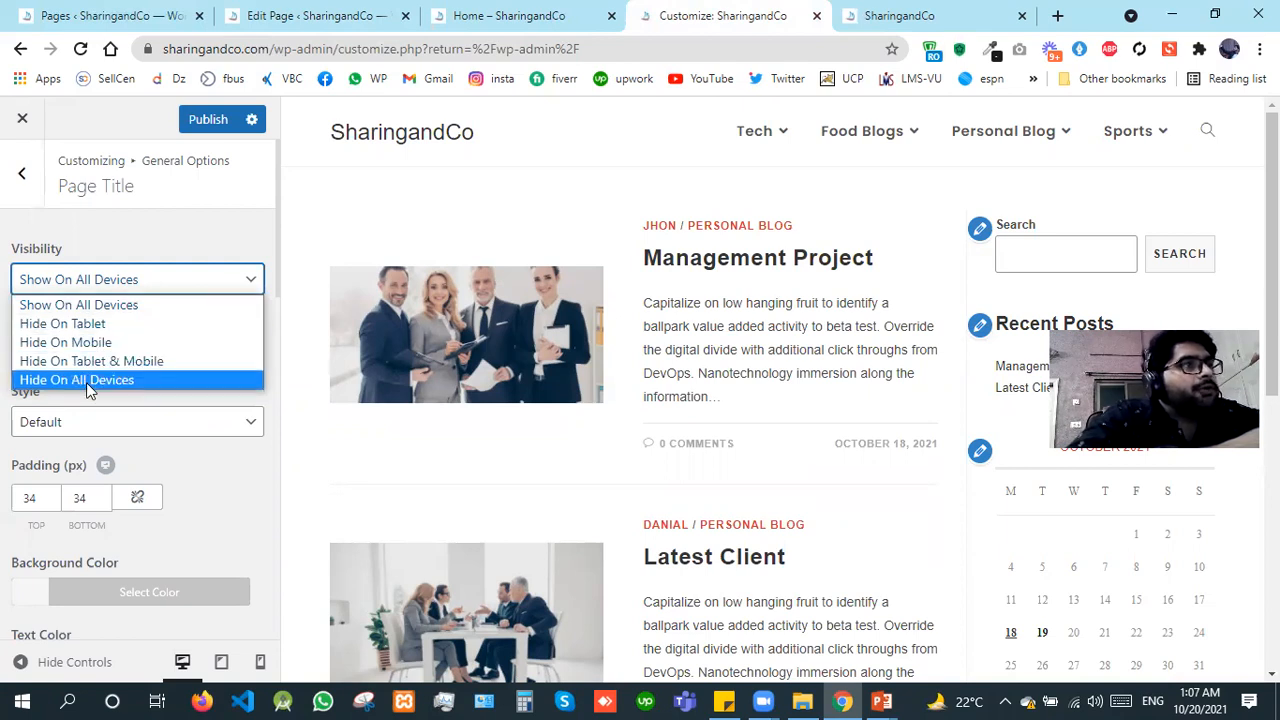
click(4, 309)
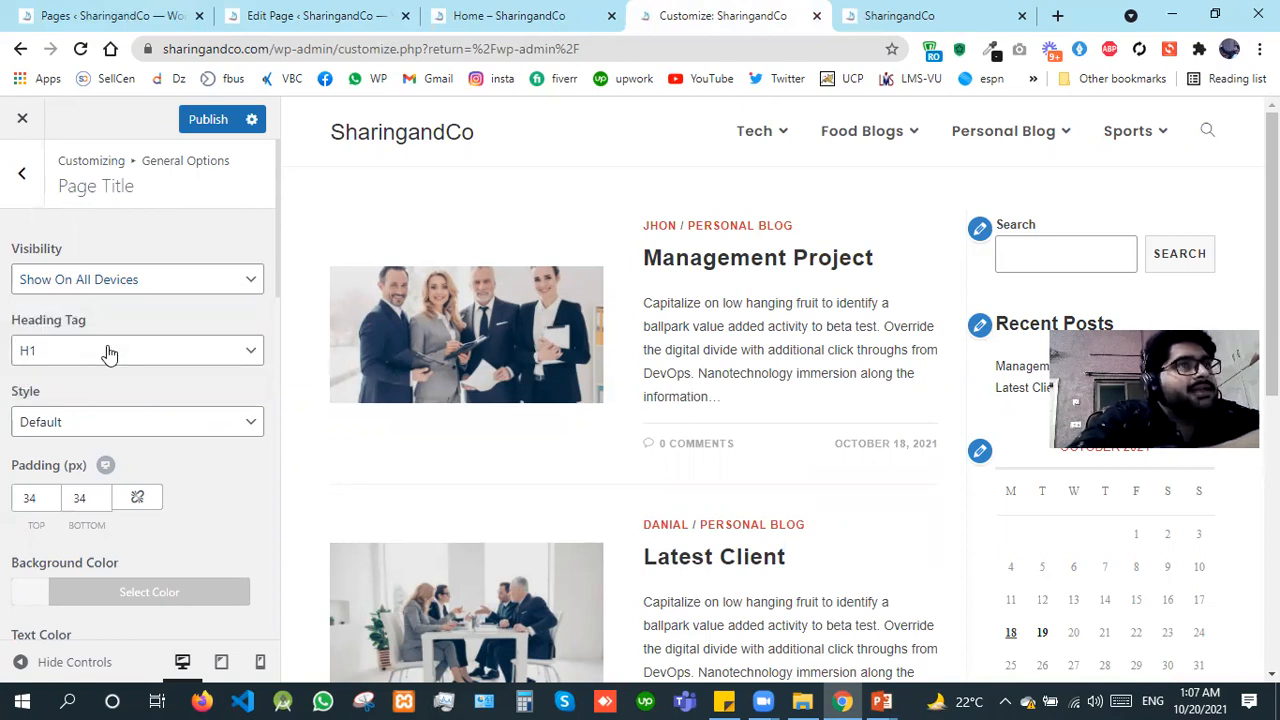
Step: Check the title bar on the open Home page view and return to the customizer's Page Title settings
click(493, 15)
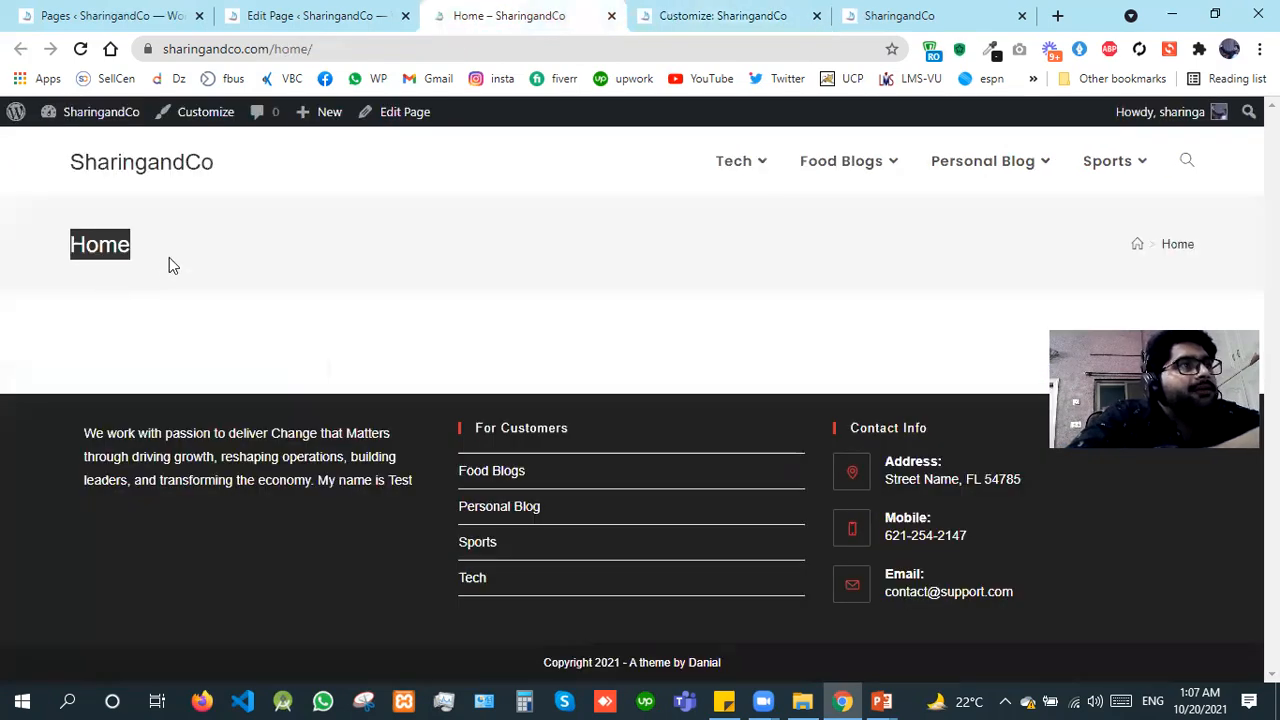
click(169, 265)
click(697, 14)
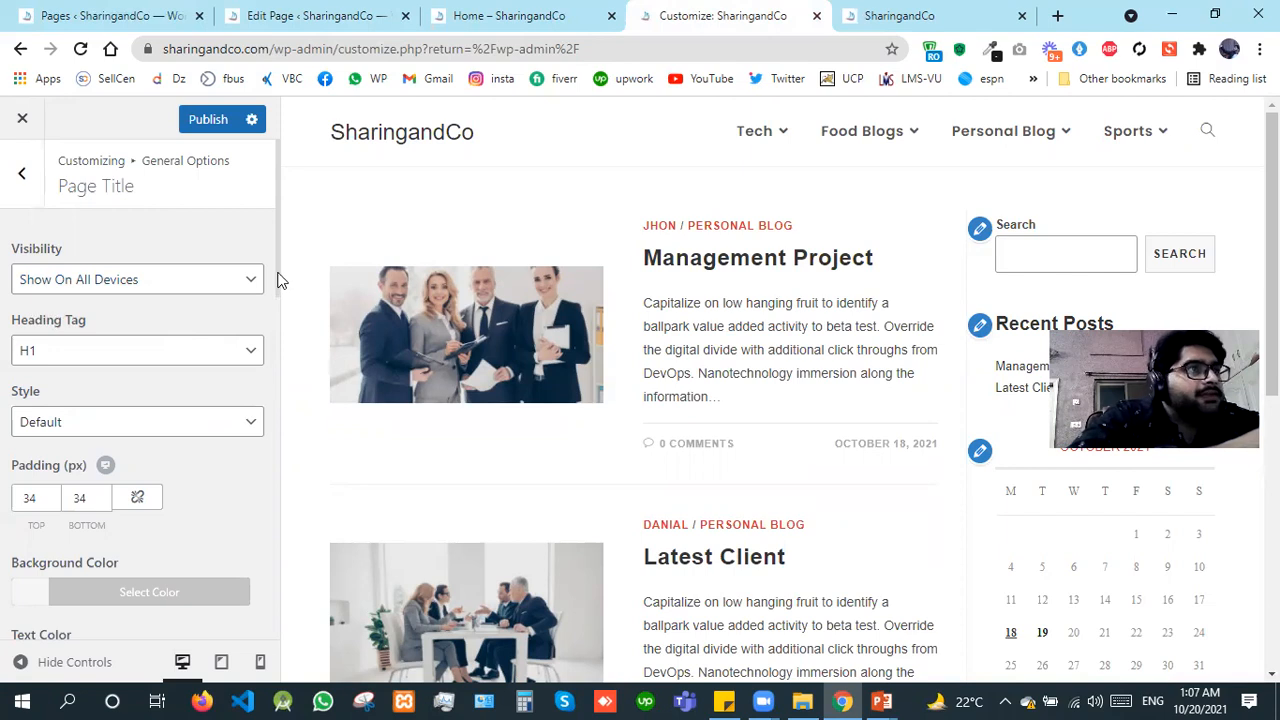
Step: Review the page title's Heading Tag choices and set its Style to Centered Minimal
click(203, 346)
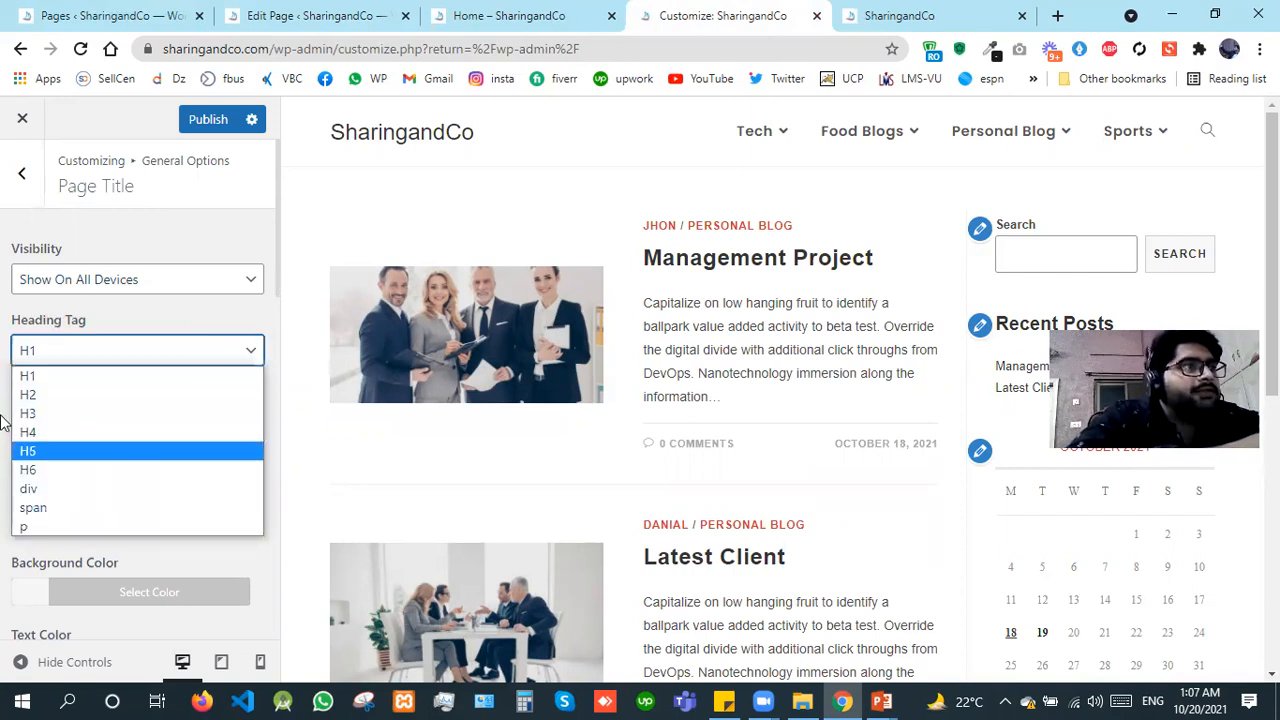
click(279, 257)
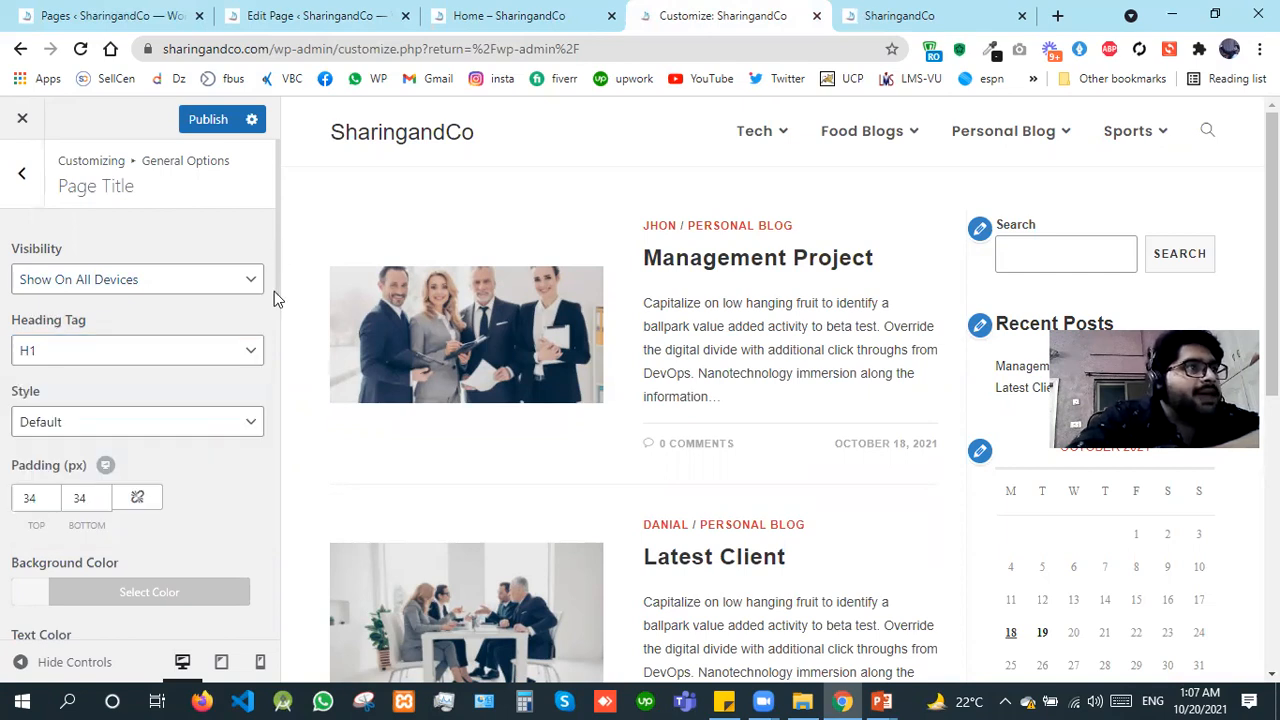
scroll(274, 293, down, 2)
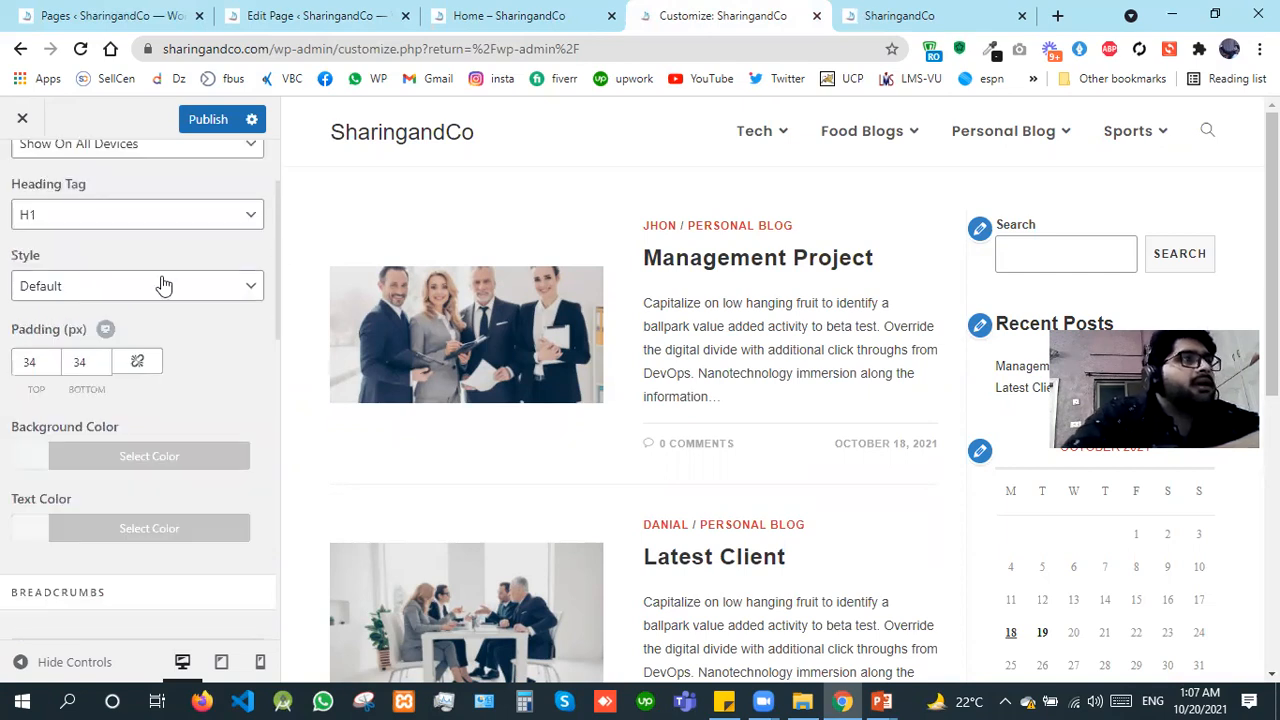
click(90, 286)
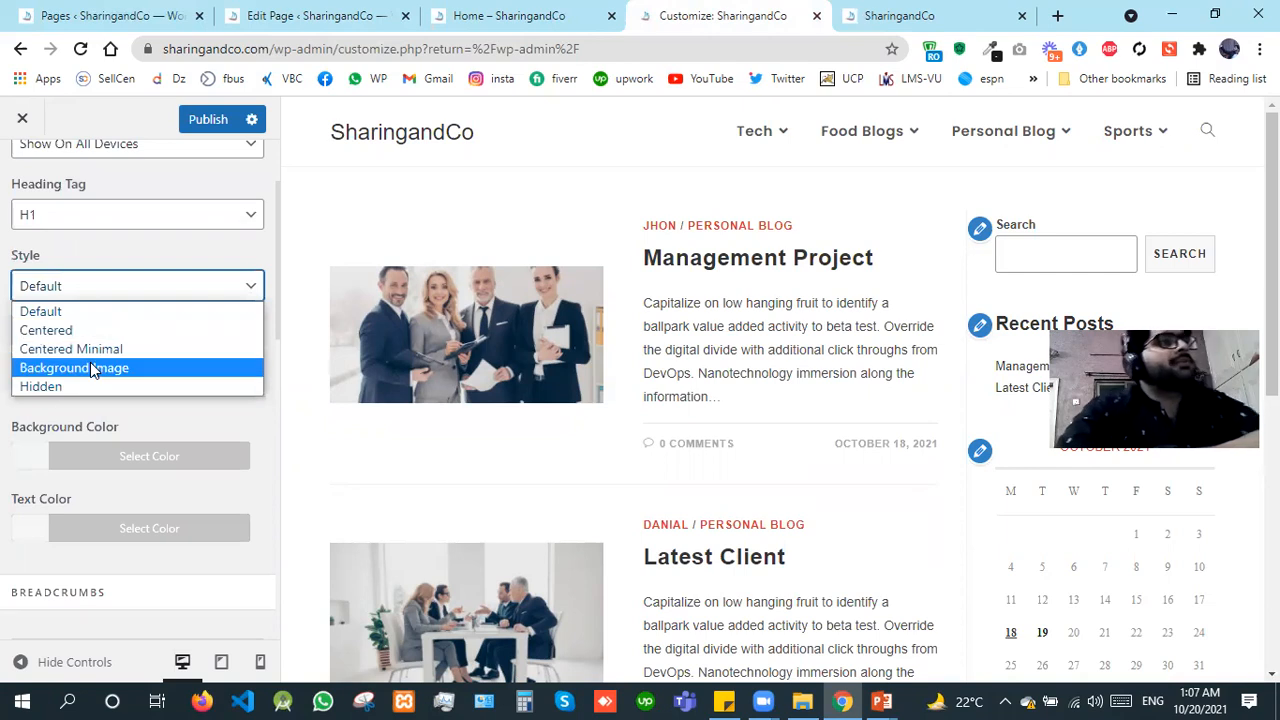
click(82, 351)
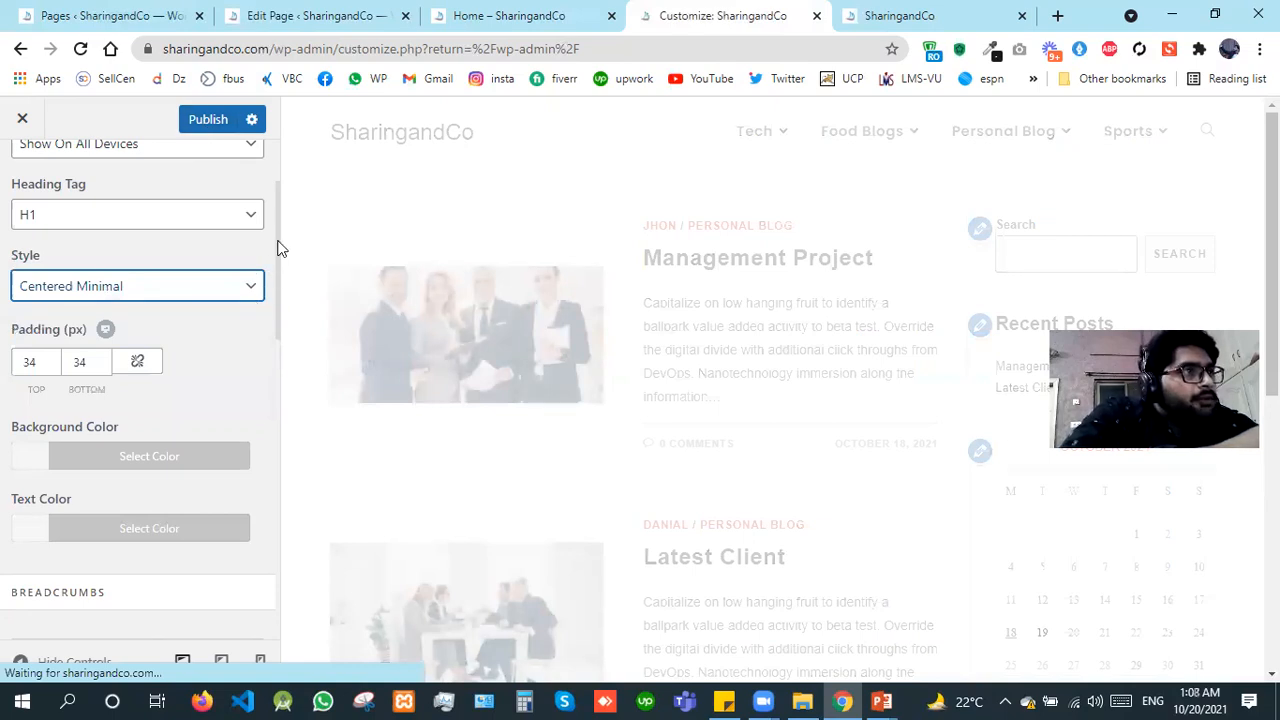
click(489, 12)
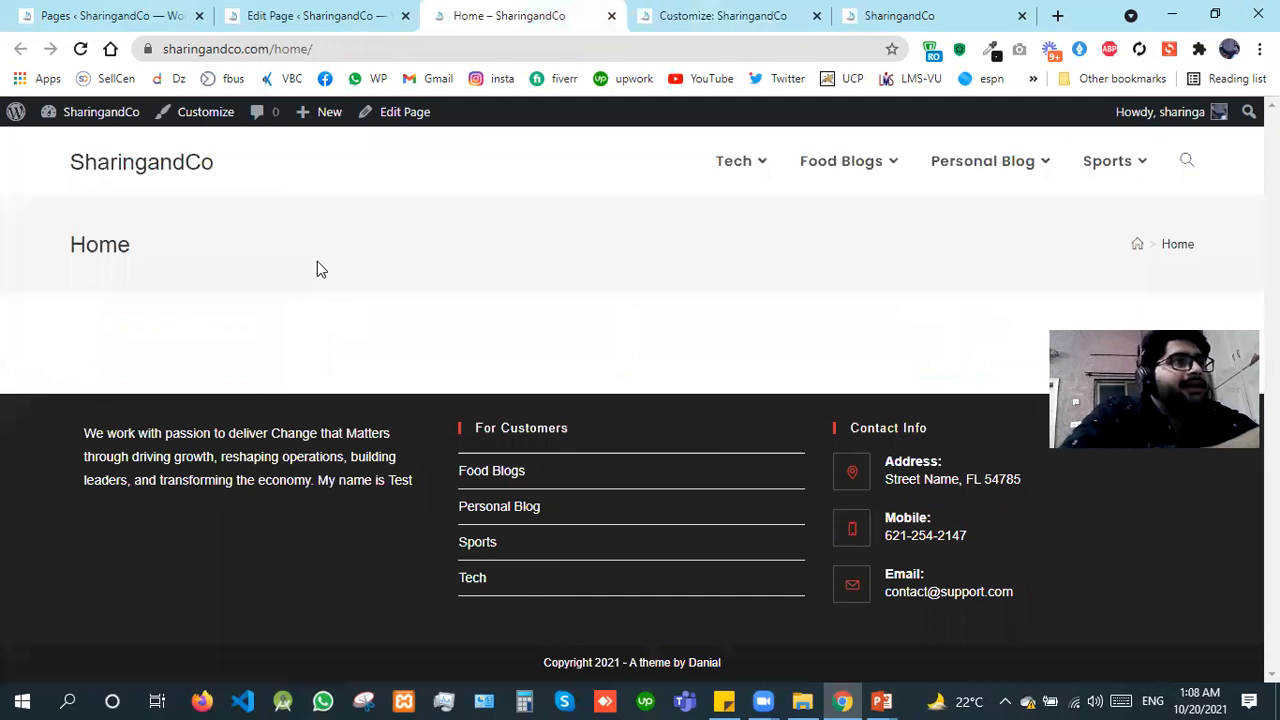
click(716, 12)
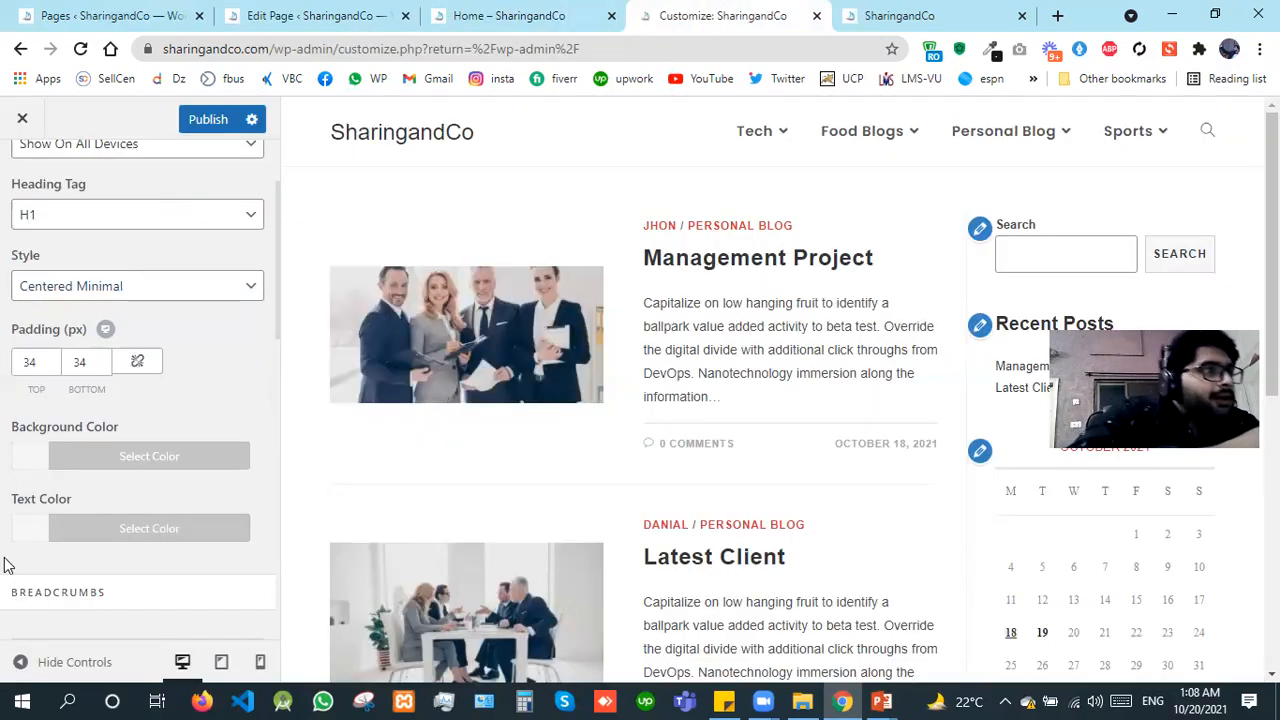
Step: Set the page title's background color to red #f43535 and publish the customizer changes
click(28, 467)
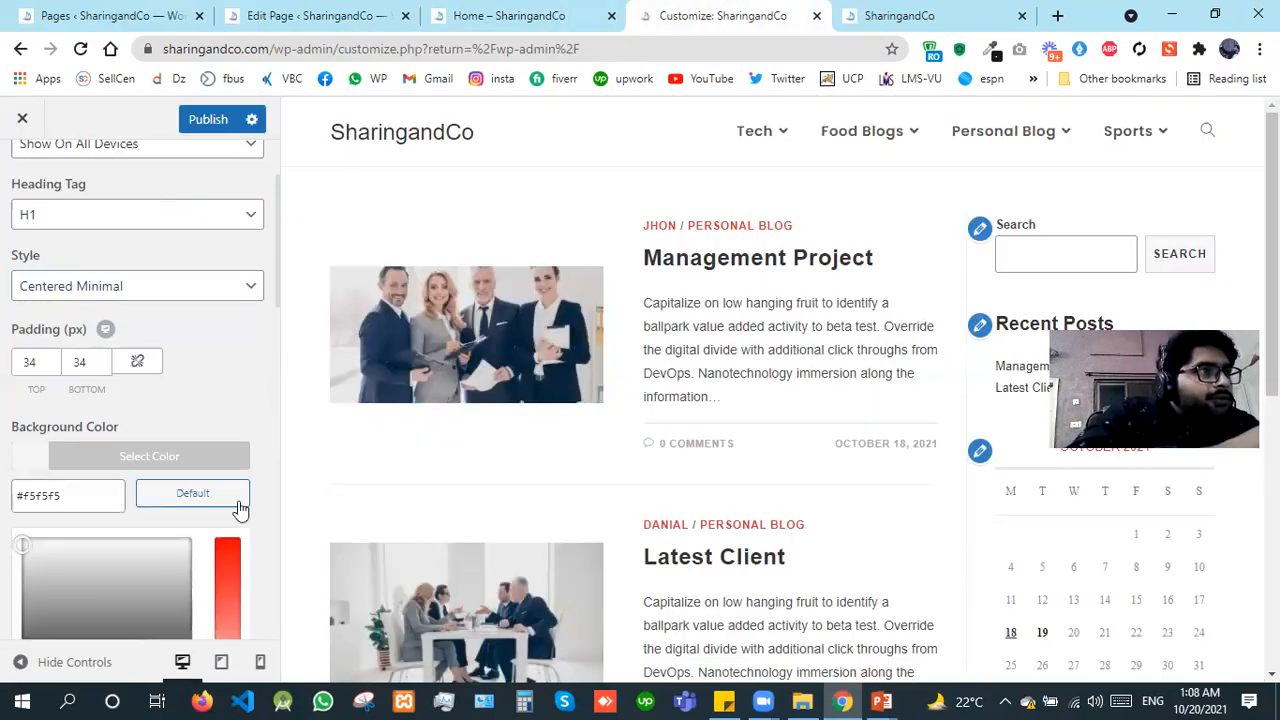
click(227, 598)
scroll(227, 595, down, 3)
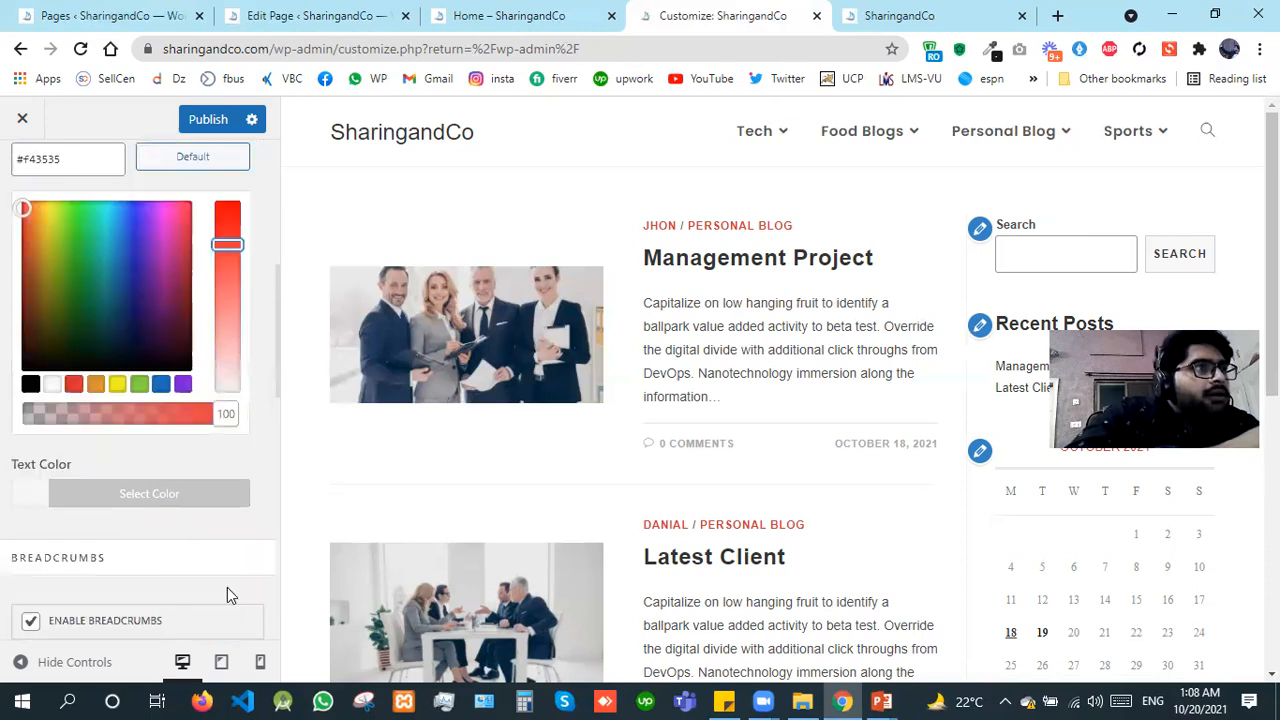
scroll(109, 280, up, 1)
click(148, 172)
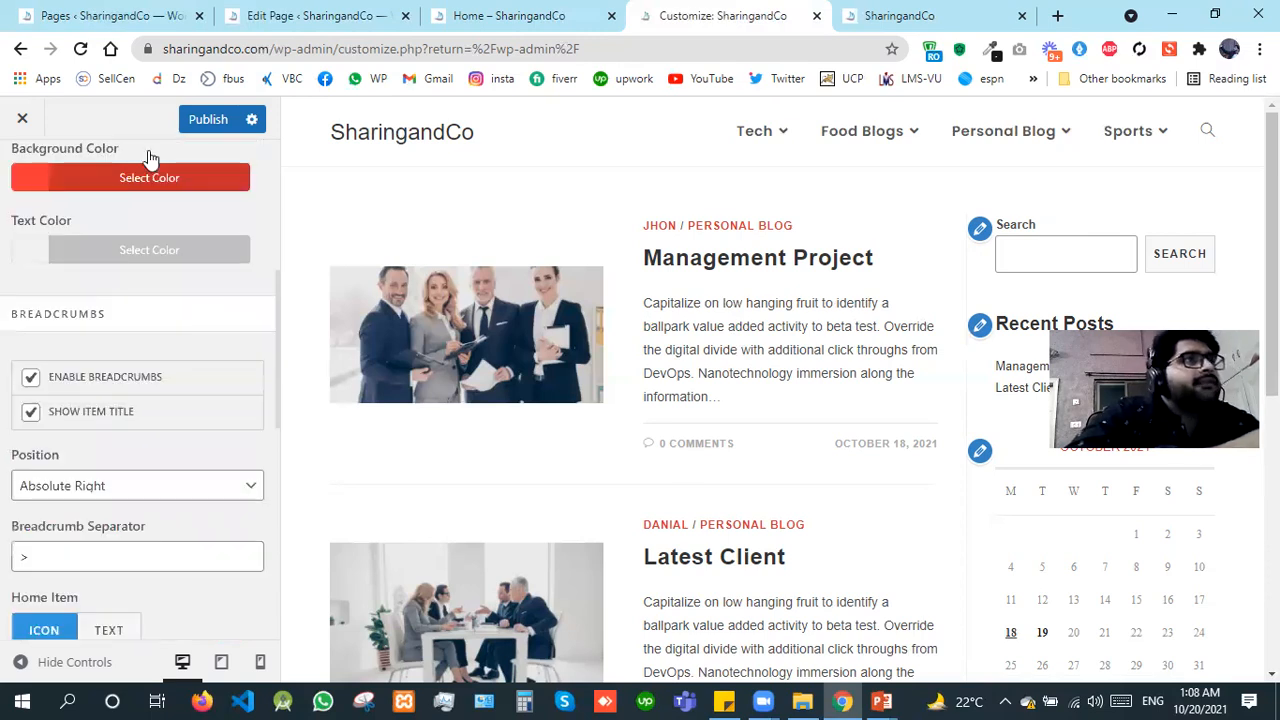
click(205, 121)
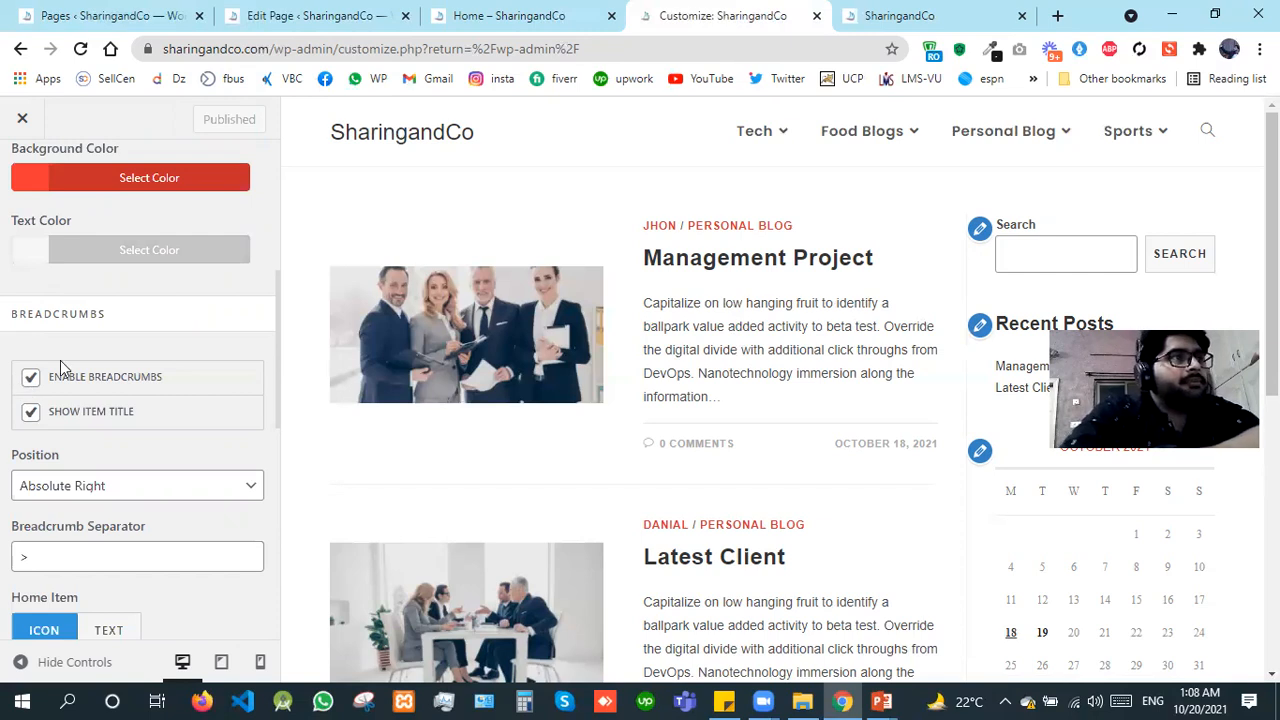
Step: Reload the open Home page view and check whether the published page title styling appears
click(503, 9)
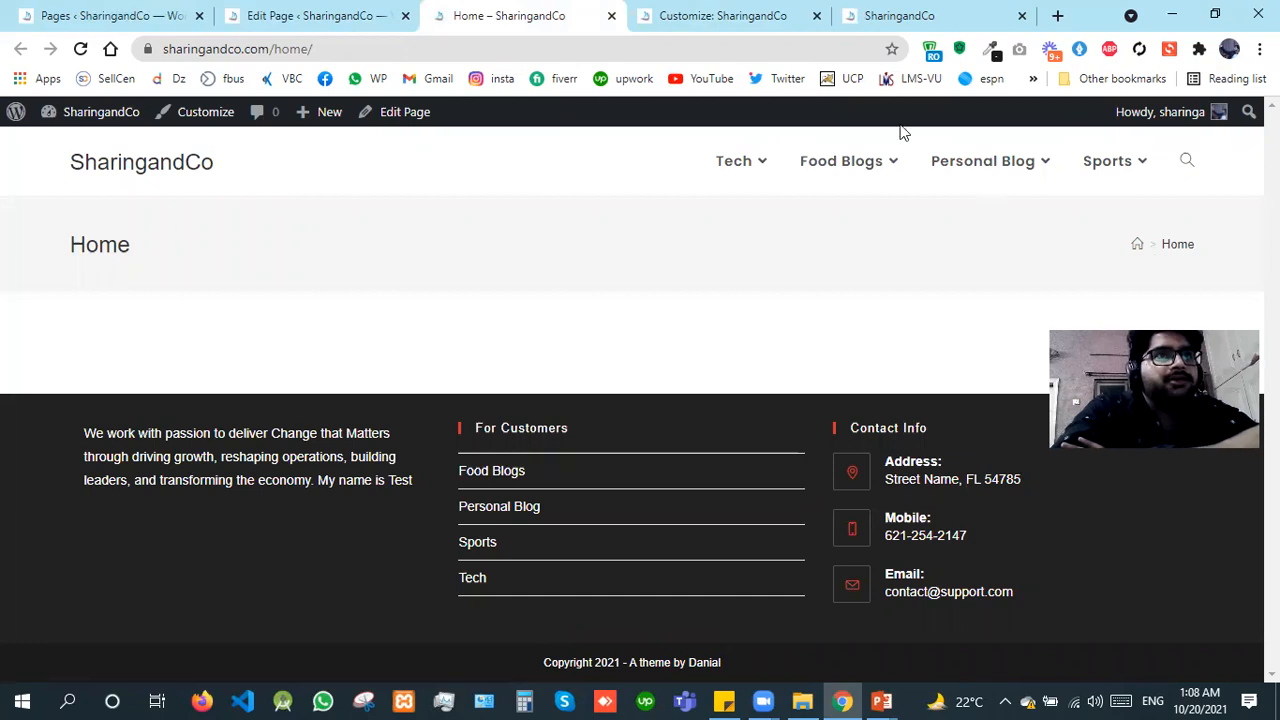
key(F5)
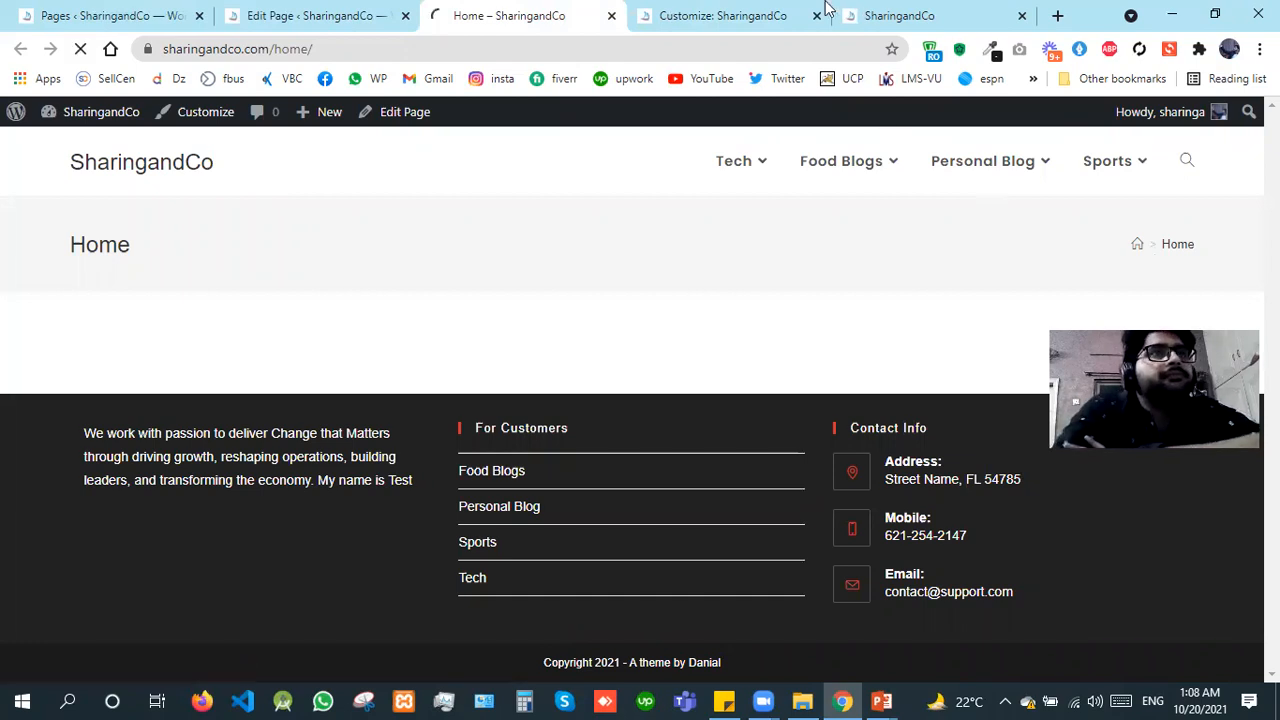
click(788, 8)
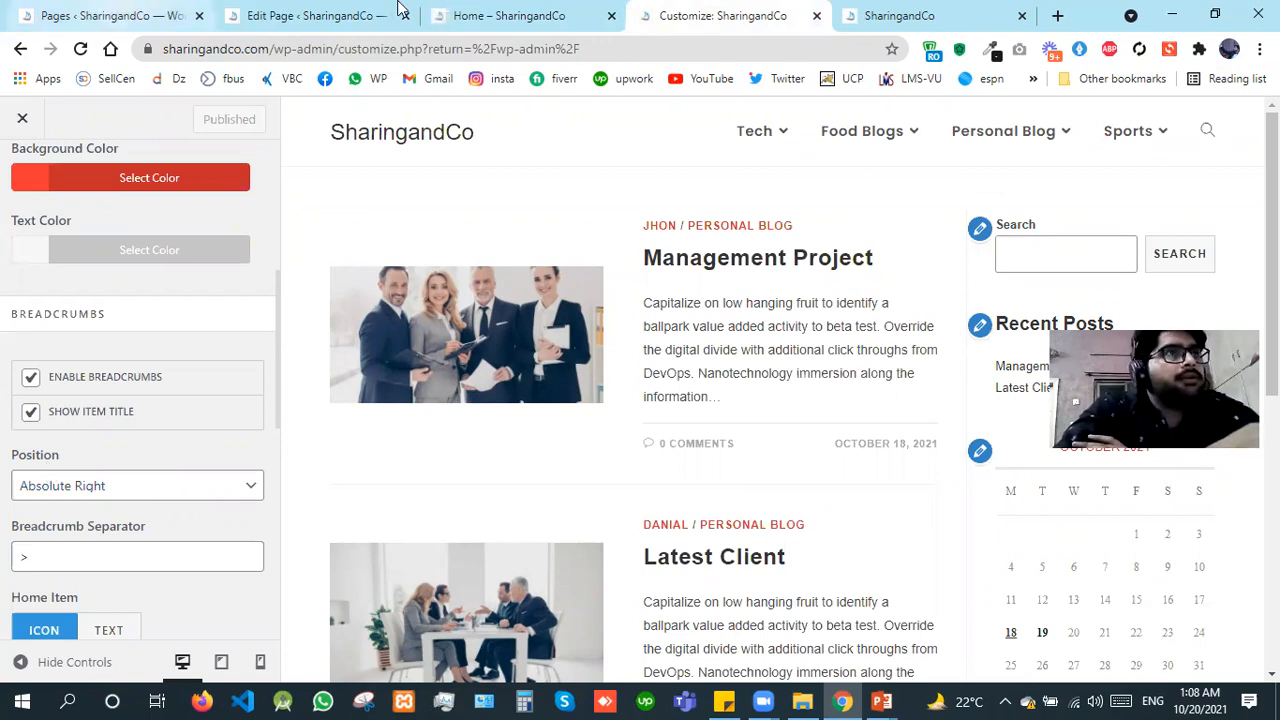
click(447, 8)
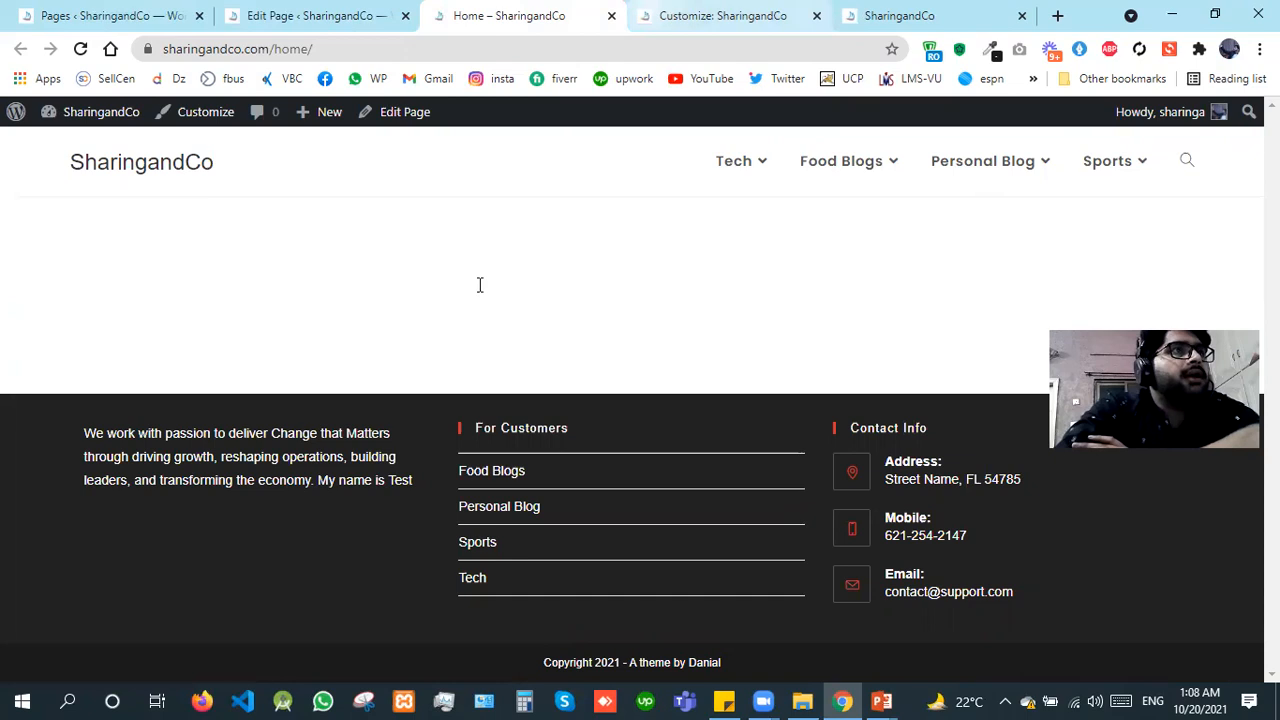
Step: Set Display Page Title to Default in the Home page's OceanWP settings and update the page
key(ctrl+shift+Tab)
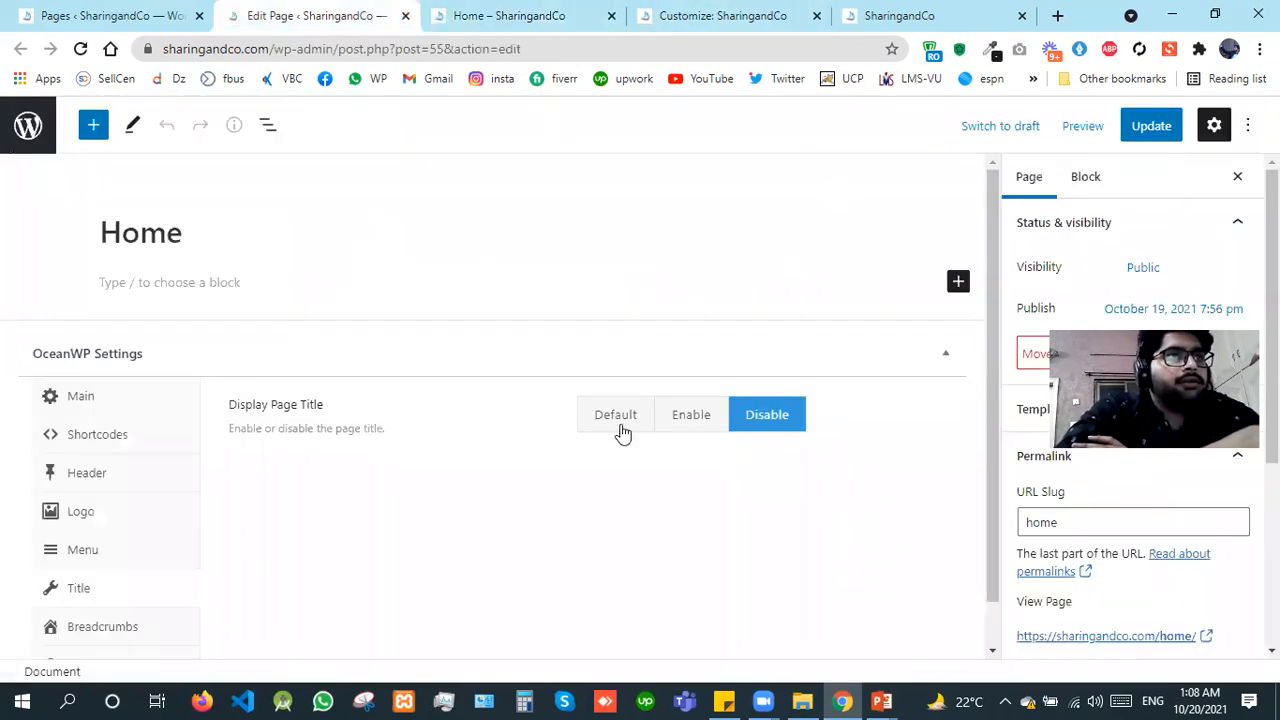
click(617, 416)
click(1150, 138)
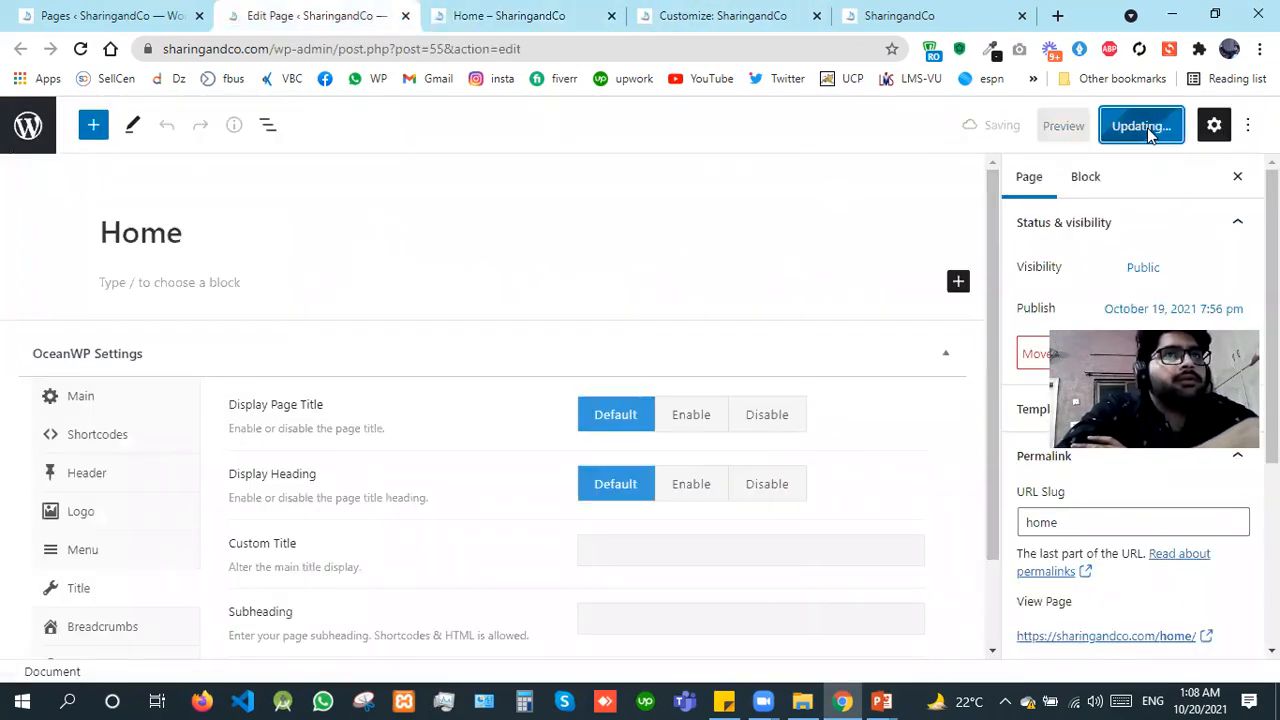
Step: Reload the Home page view, examine the heading and breadcrumb in its title bar, and return to the customizer
click(480, 8)
key(F5)
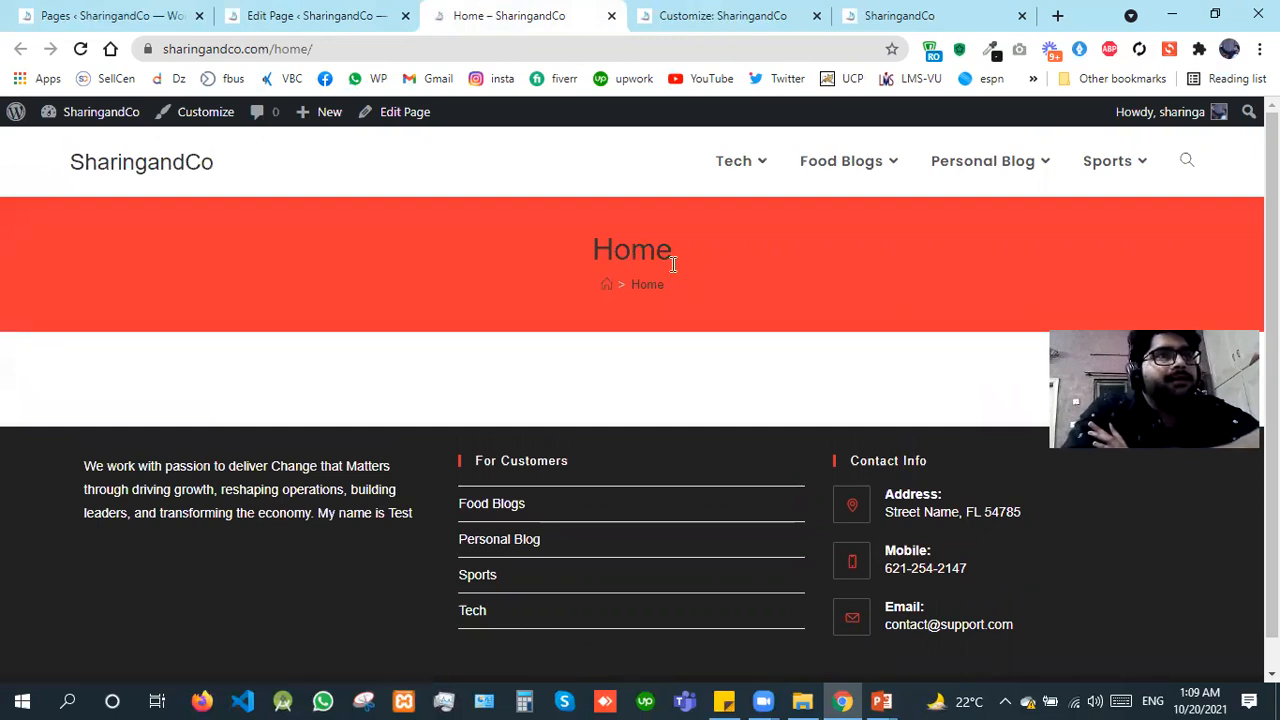
double_click(634, 256)
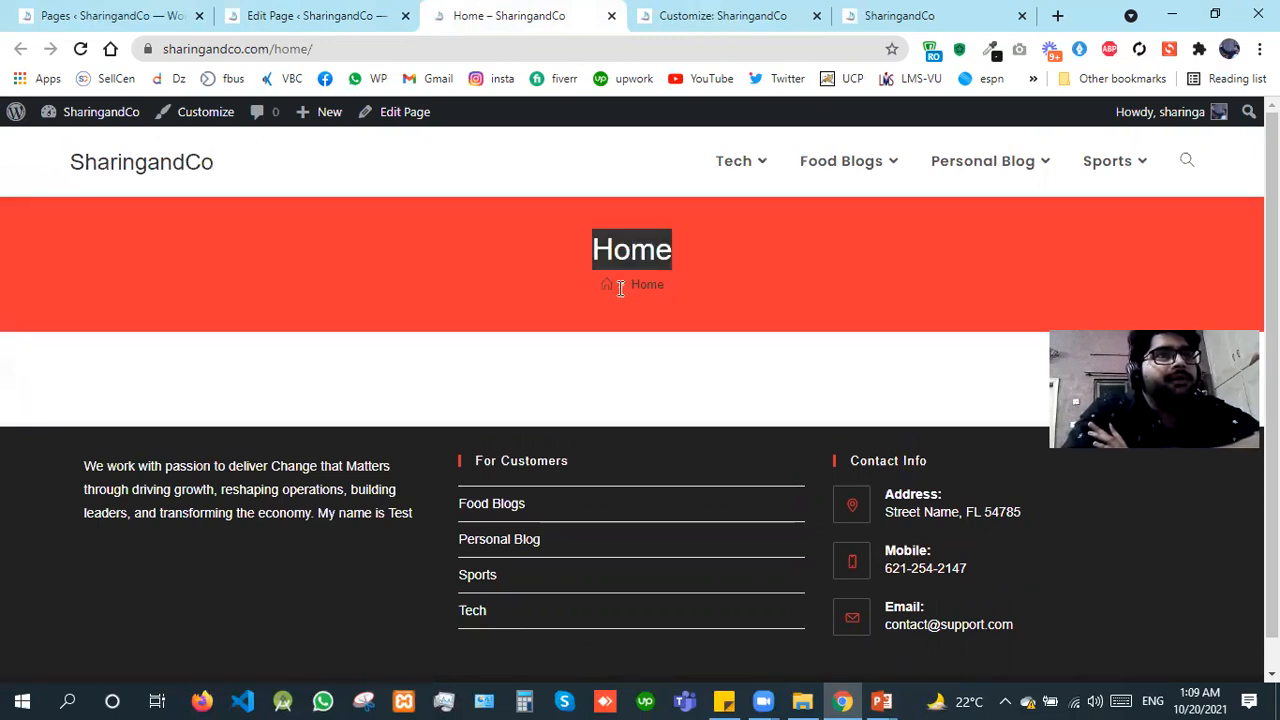
click(657, 10)
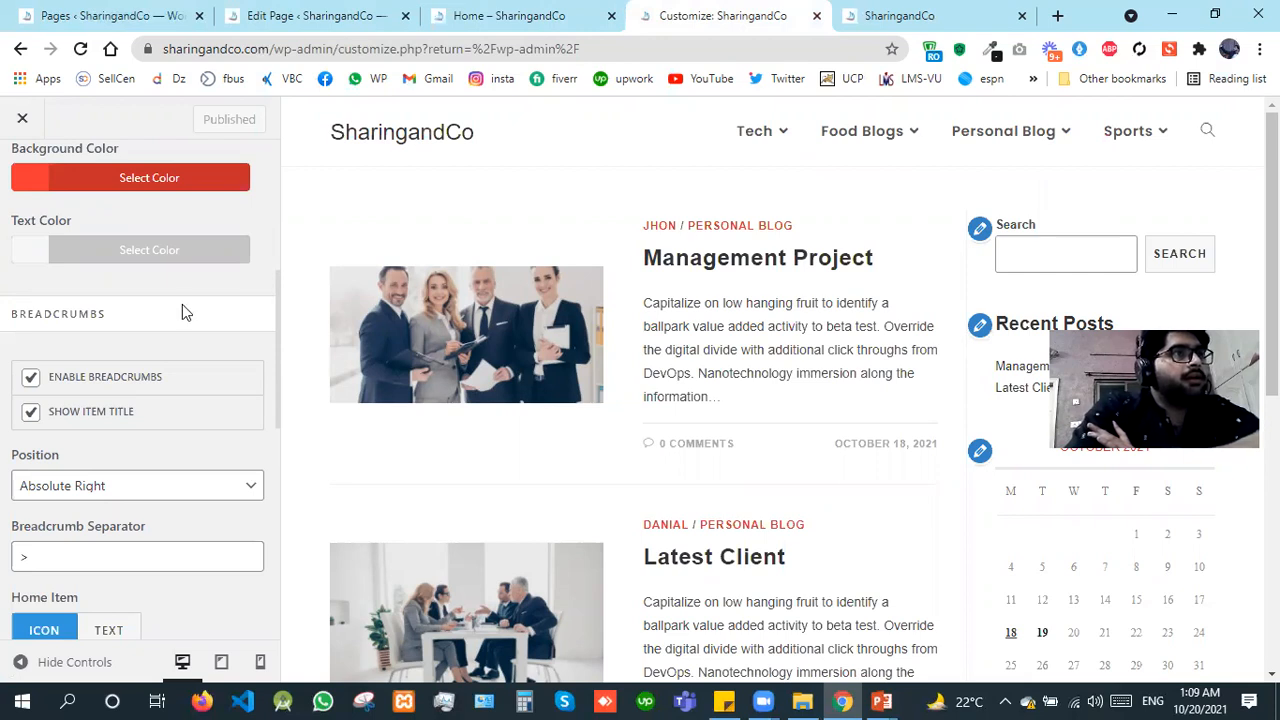
Step: Restore the page title's Style and background color to their defaults and publish the changes
scroll(185, 310, up, 2)
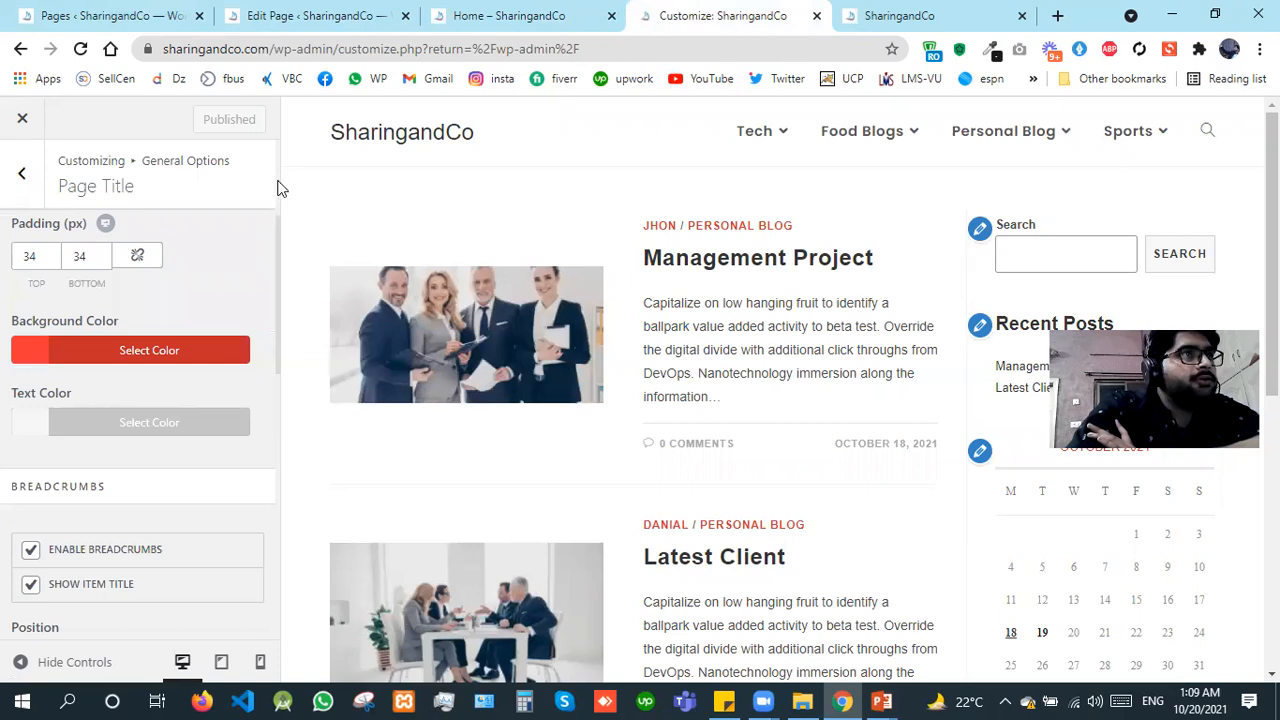
scroll(171, 257, up, 3)
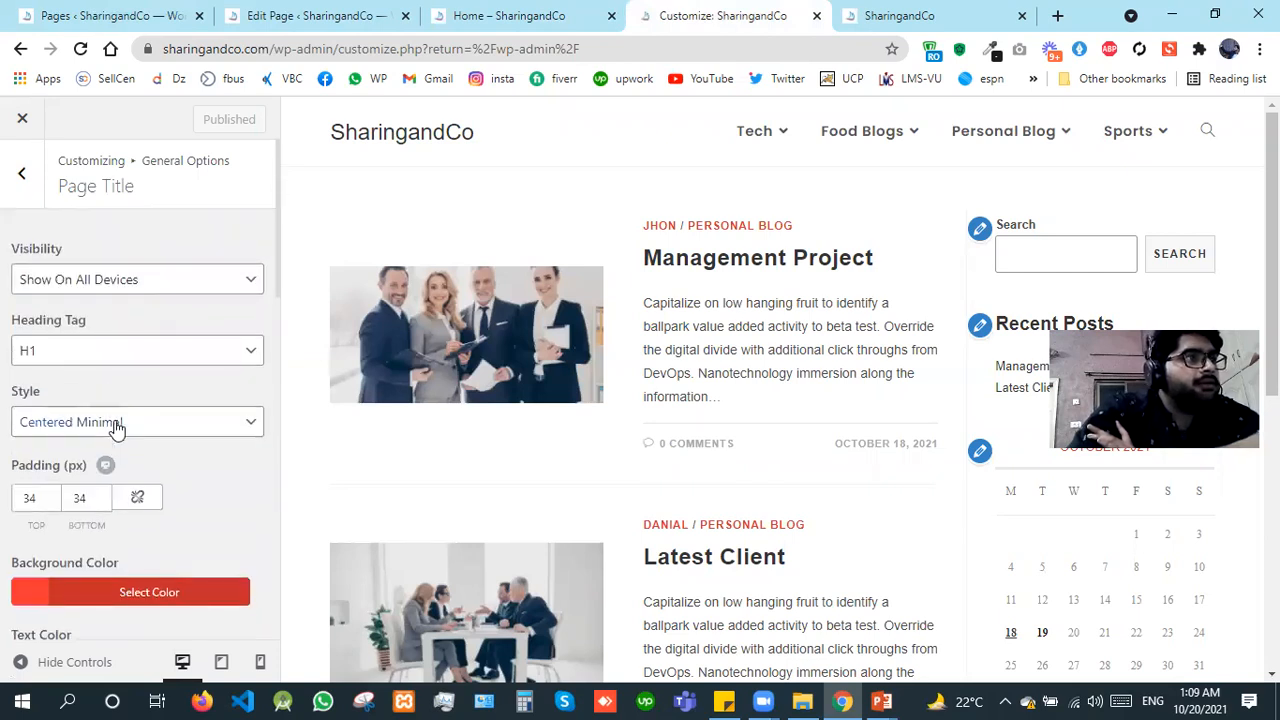
click(116, 424)
click(110, 451)
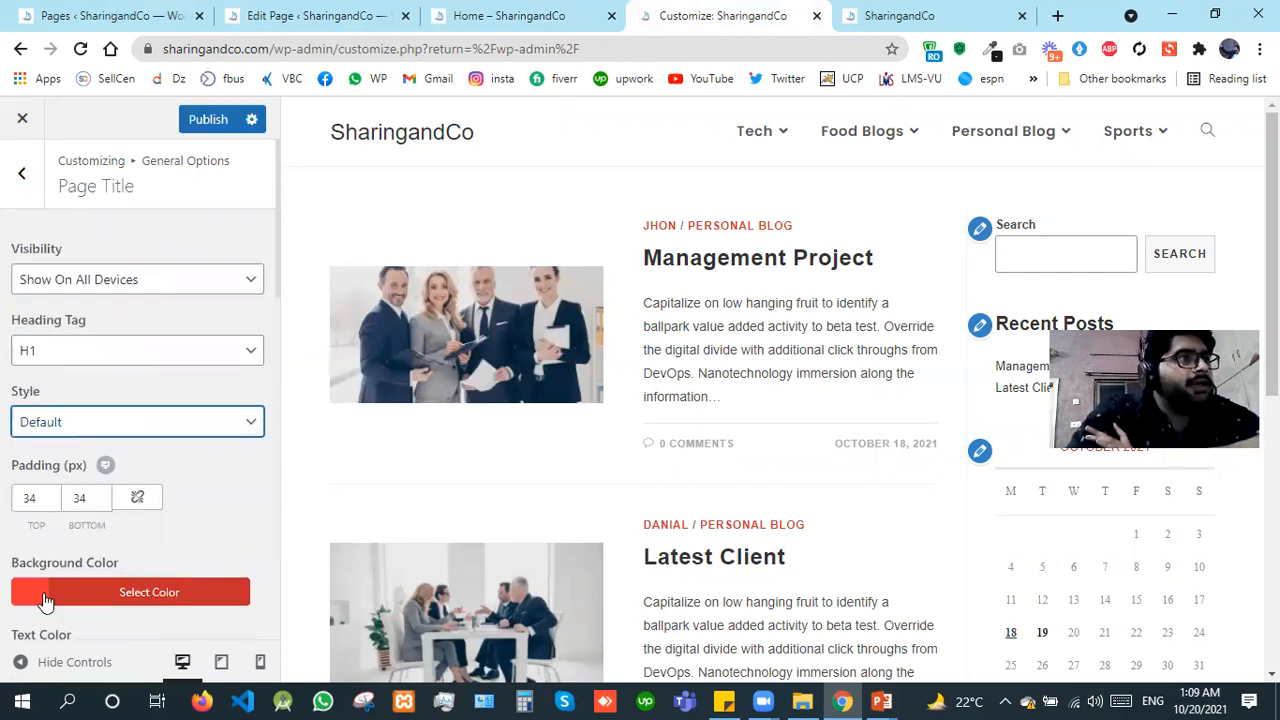
click(66, 598)
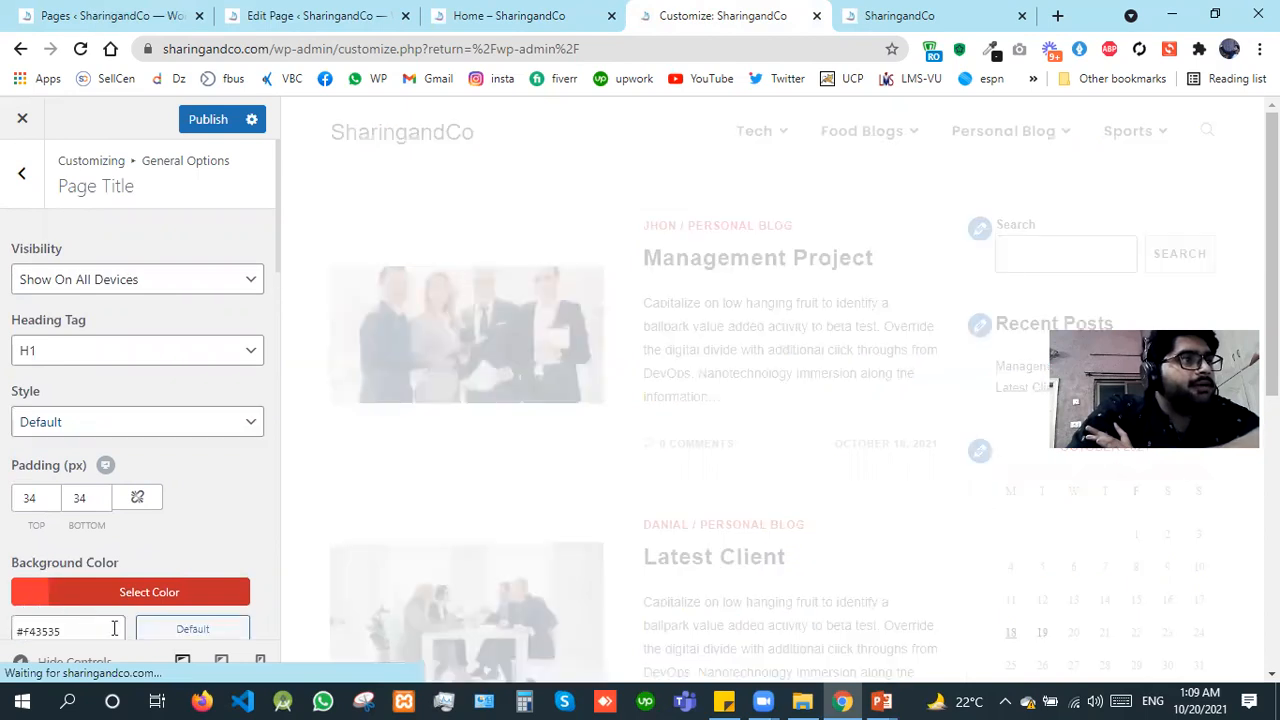
click(167, 634)
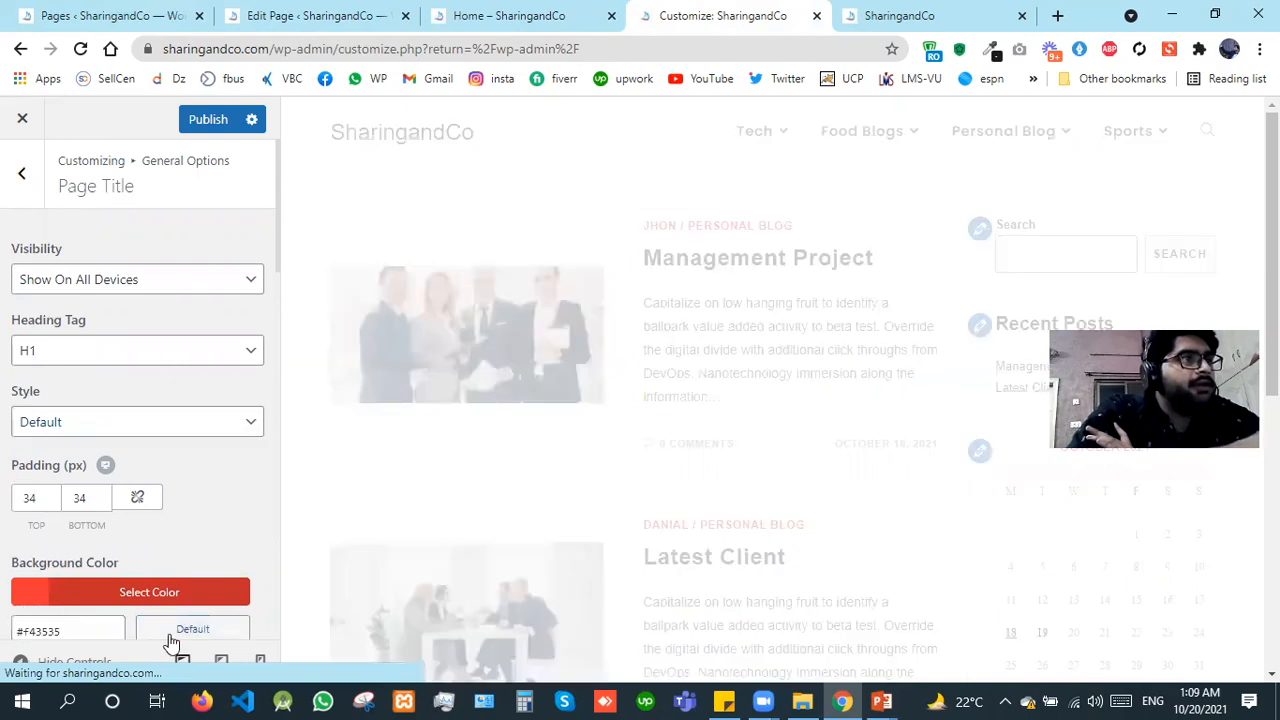
click(200, 121)
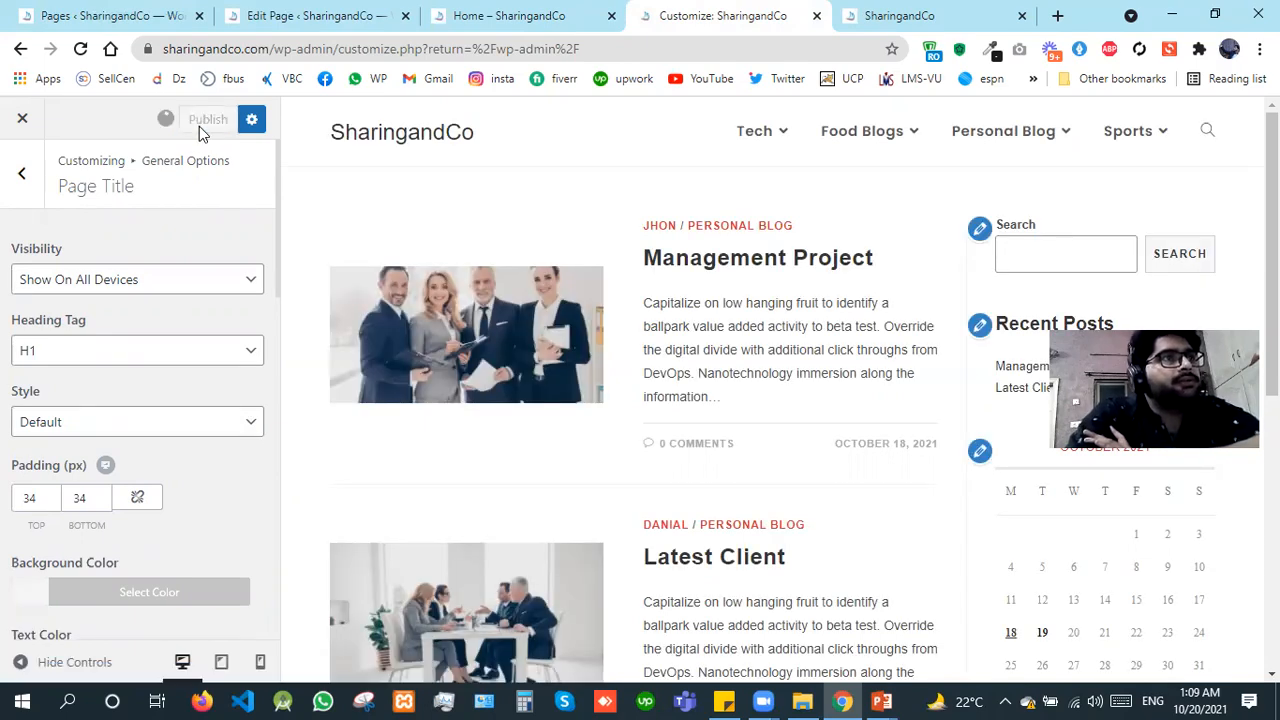
Step: Reload the Home page view to check the restored title bar and return to the Page Title settings
click(548, 7)
key(F5)
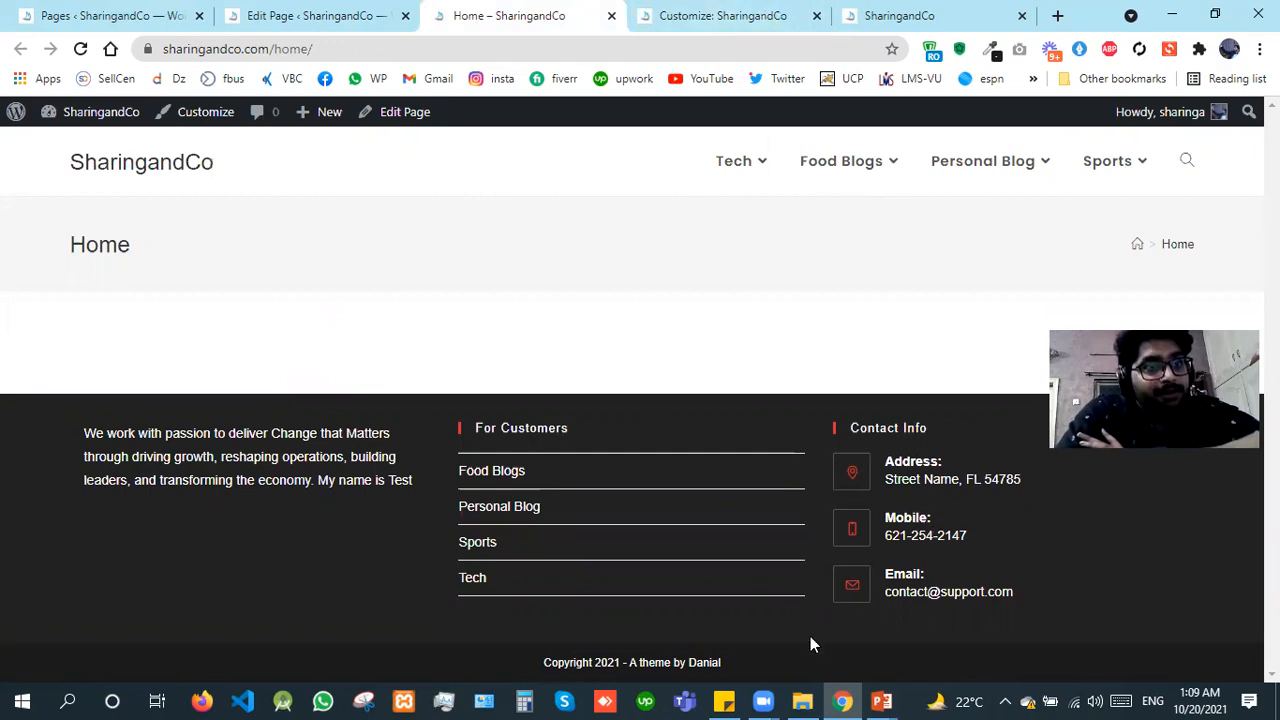
click(643, 12)
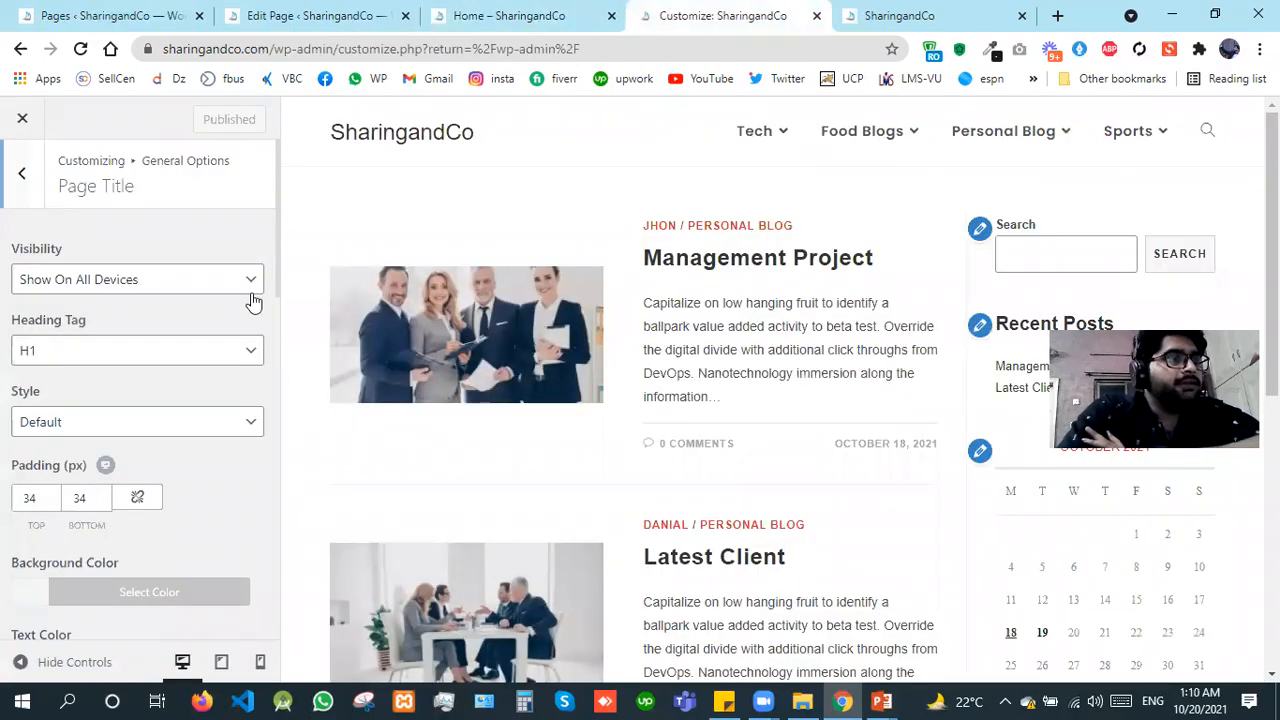
Step: Open the Scroll To Top settings under General Options and locate the scroll-up button on the live blog homepage
click(38, 182)
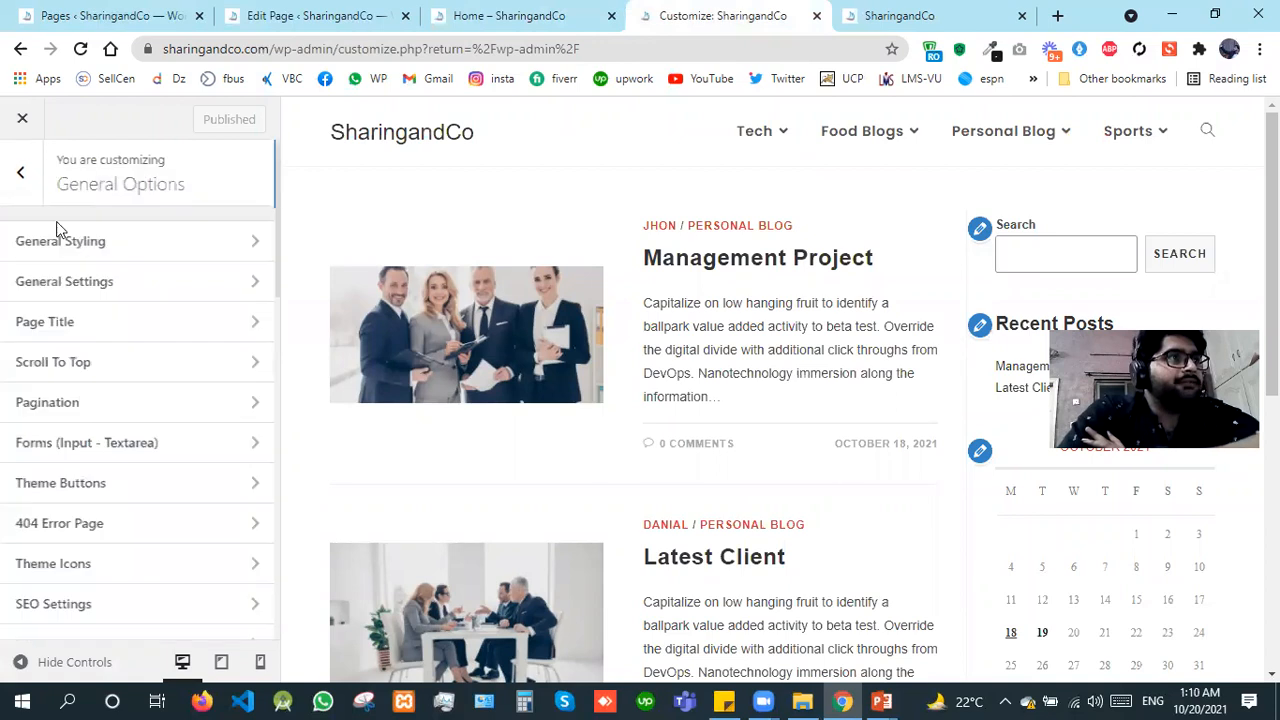
click(58, 364)
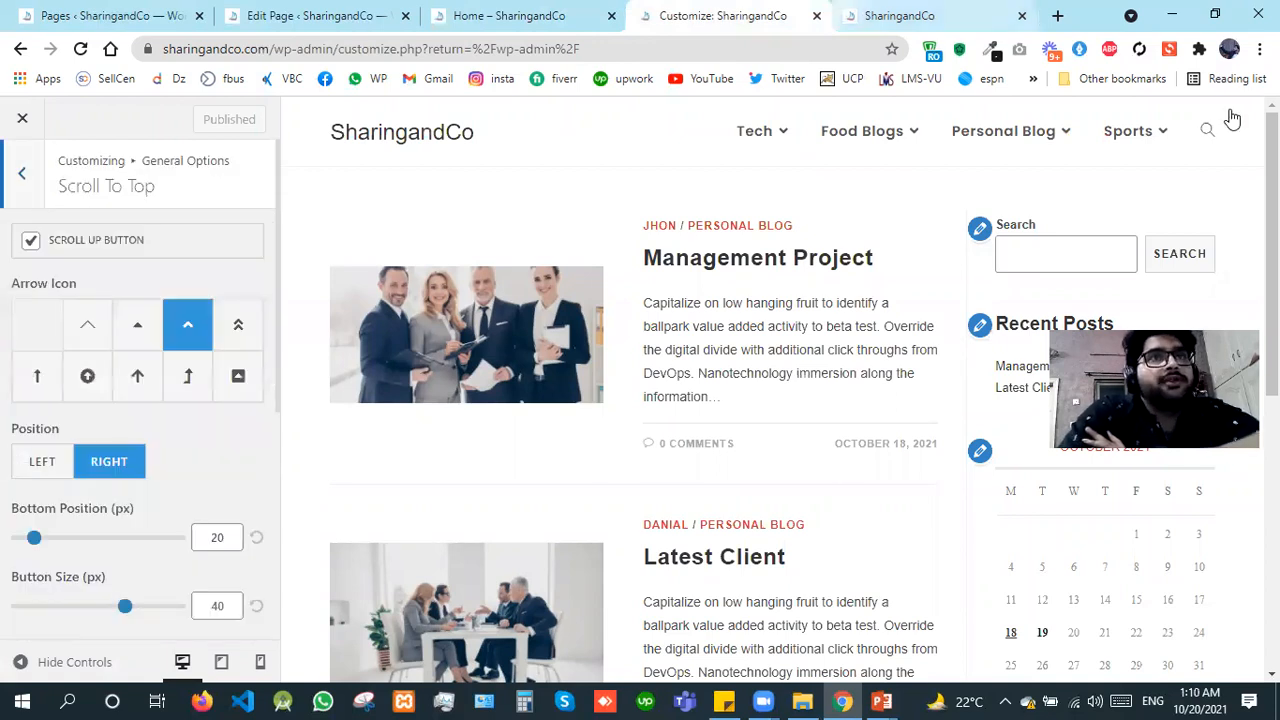
key(ctrl+Tab)
scroll(1234, 648, down, 2)
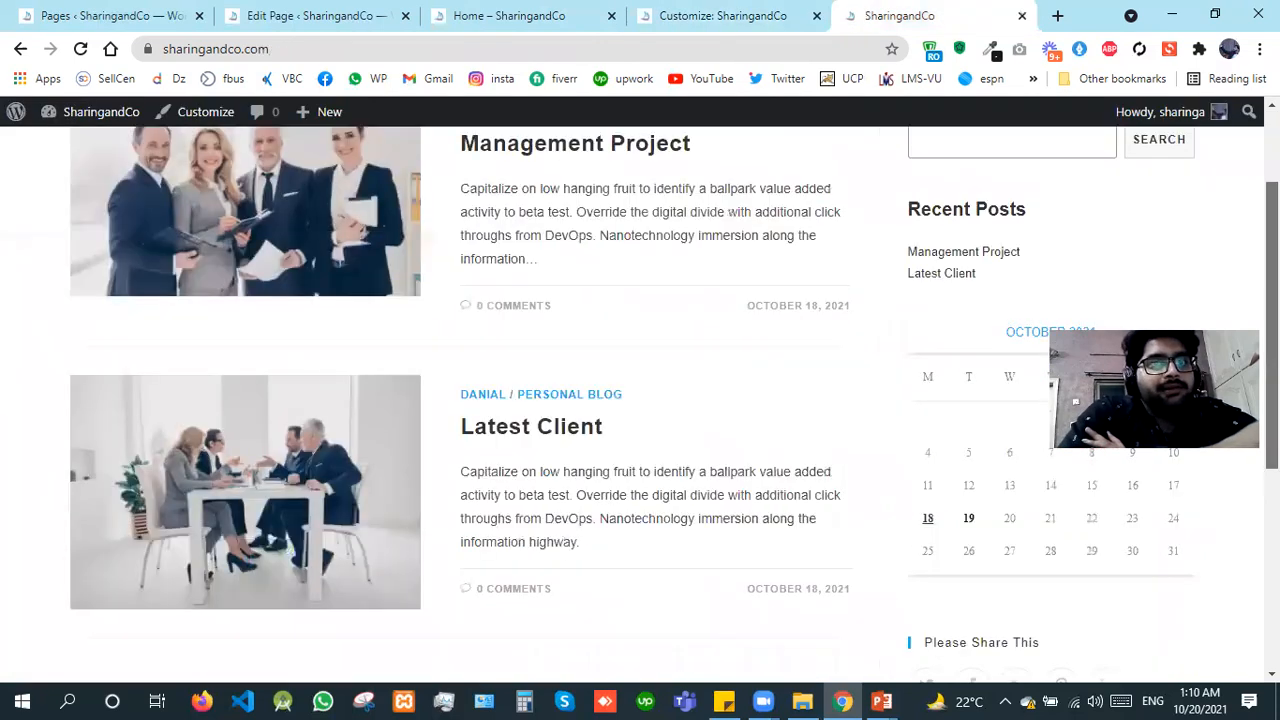
scroll(510, 532, down, 2)
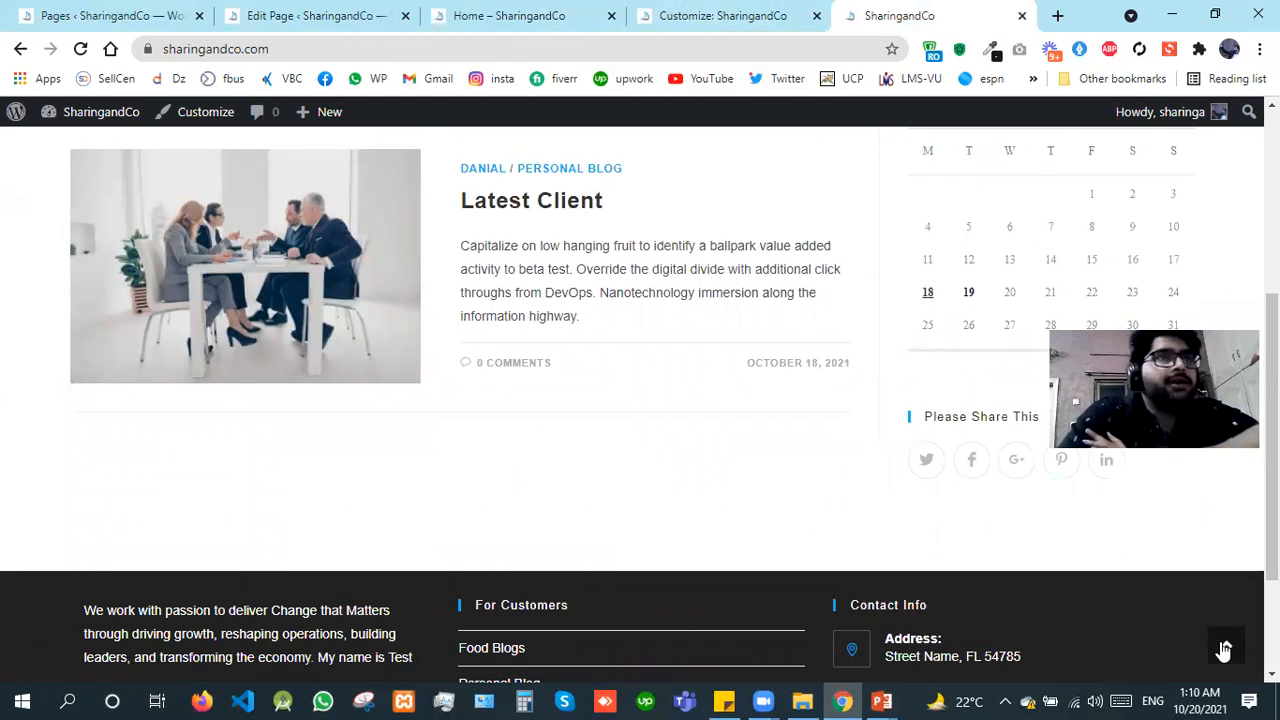
Step: Change the scroll-up button's arrow icon to the bent upward arrow and set its position to Left
click(742, 6)
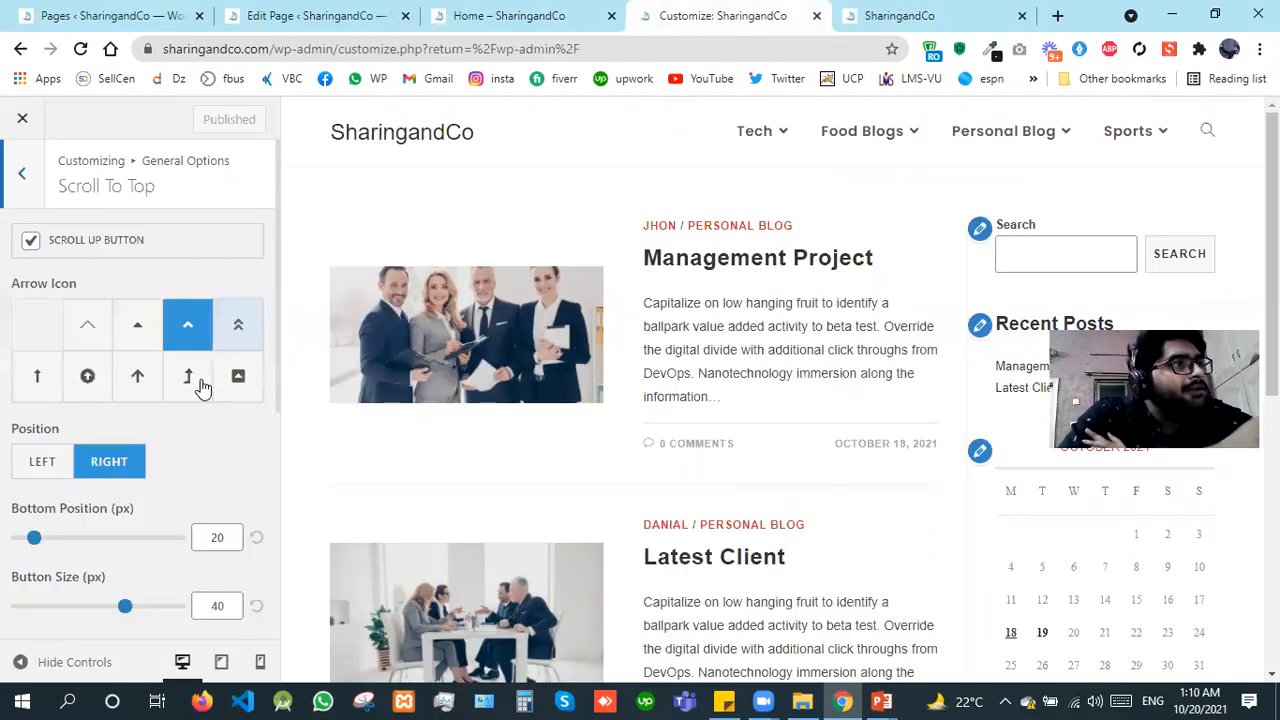
click(190, 379)
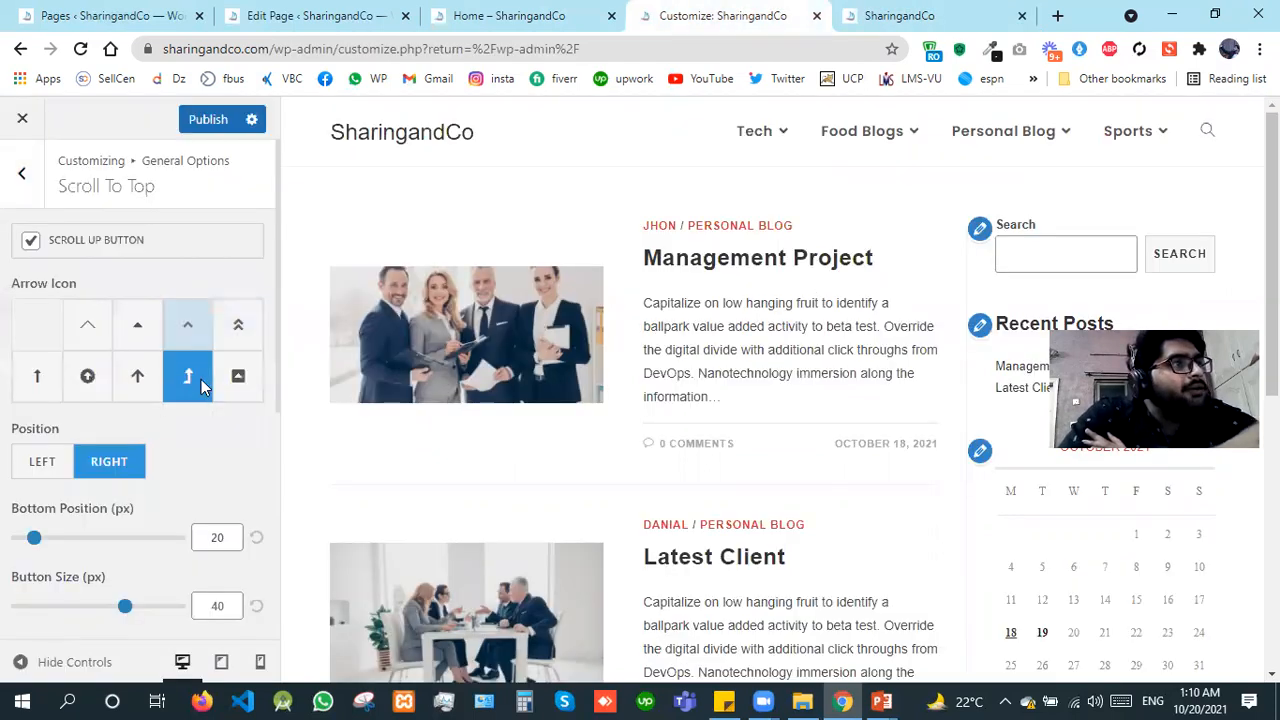
click(44, 478)
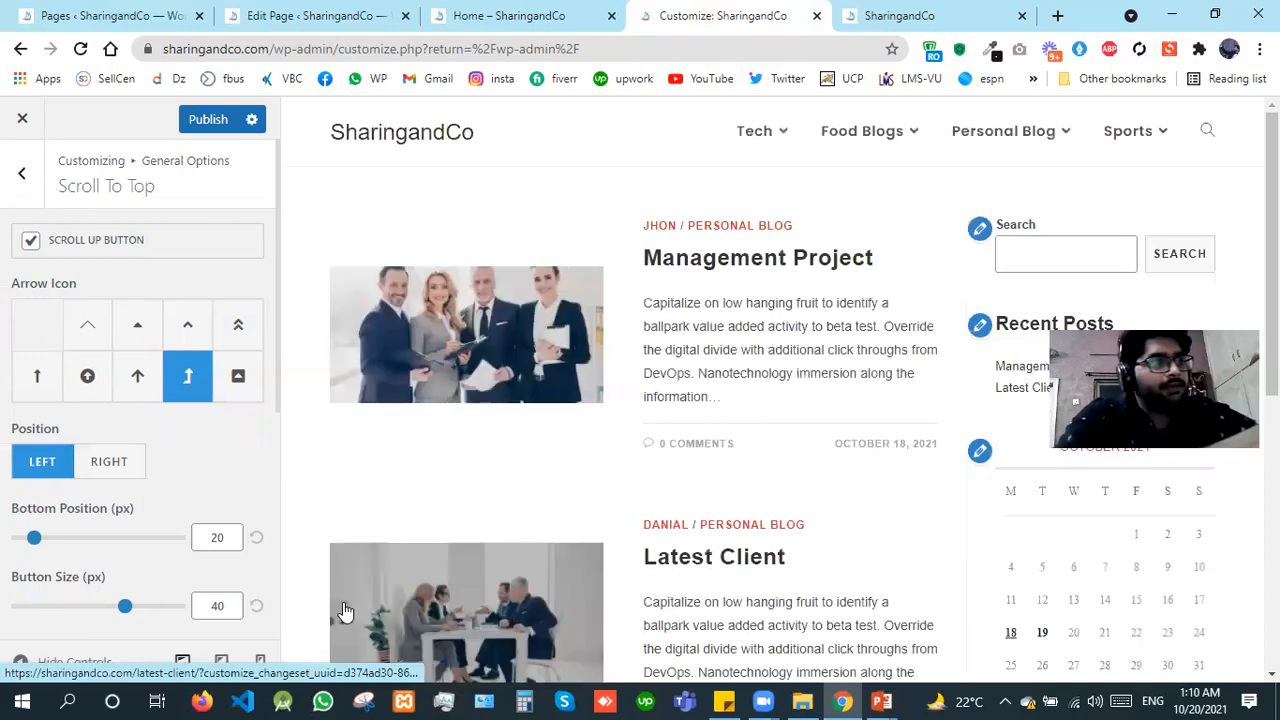
Step: Set the scroll-up button's size to 20 px, publish the change, and reload the live blog to check it
drag(218, 607, 193, 610)
text(2)
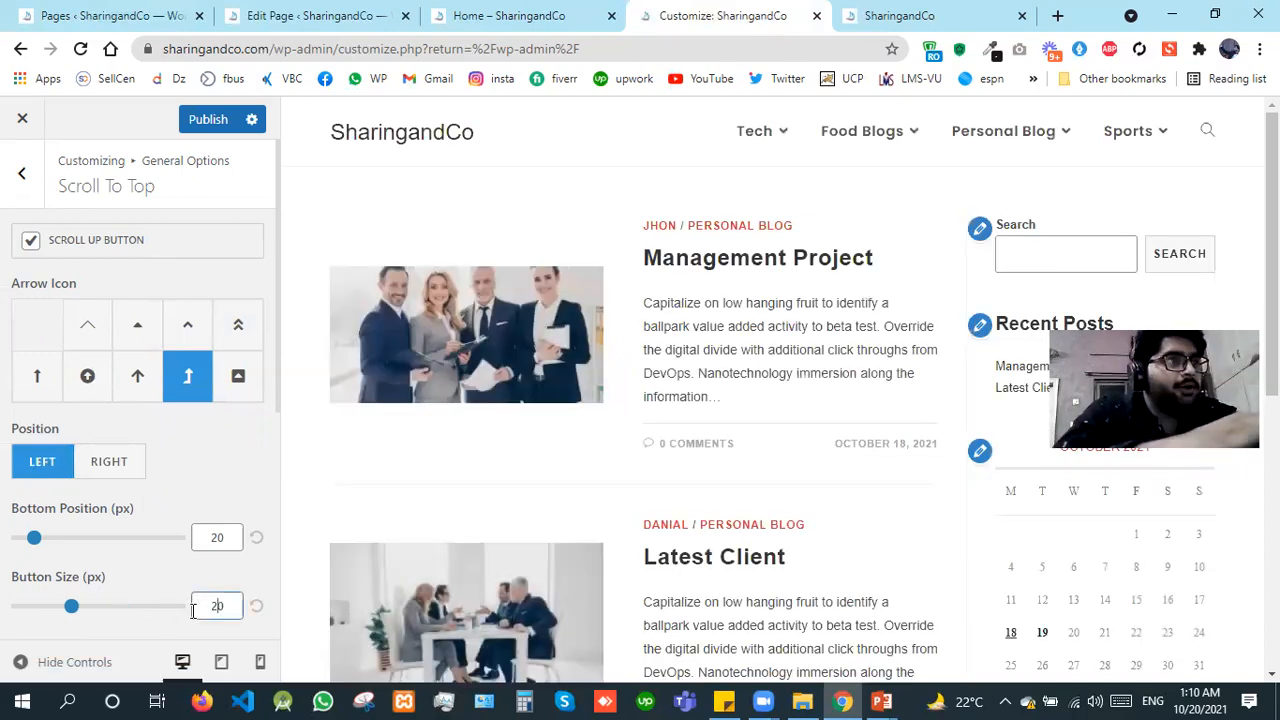
click(207, 126)
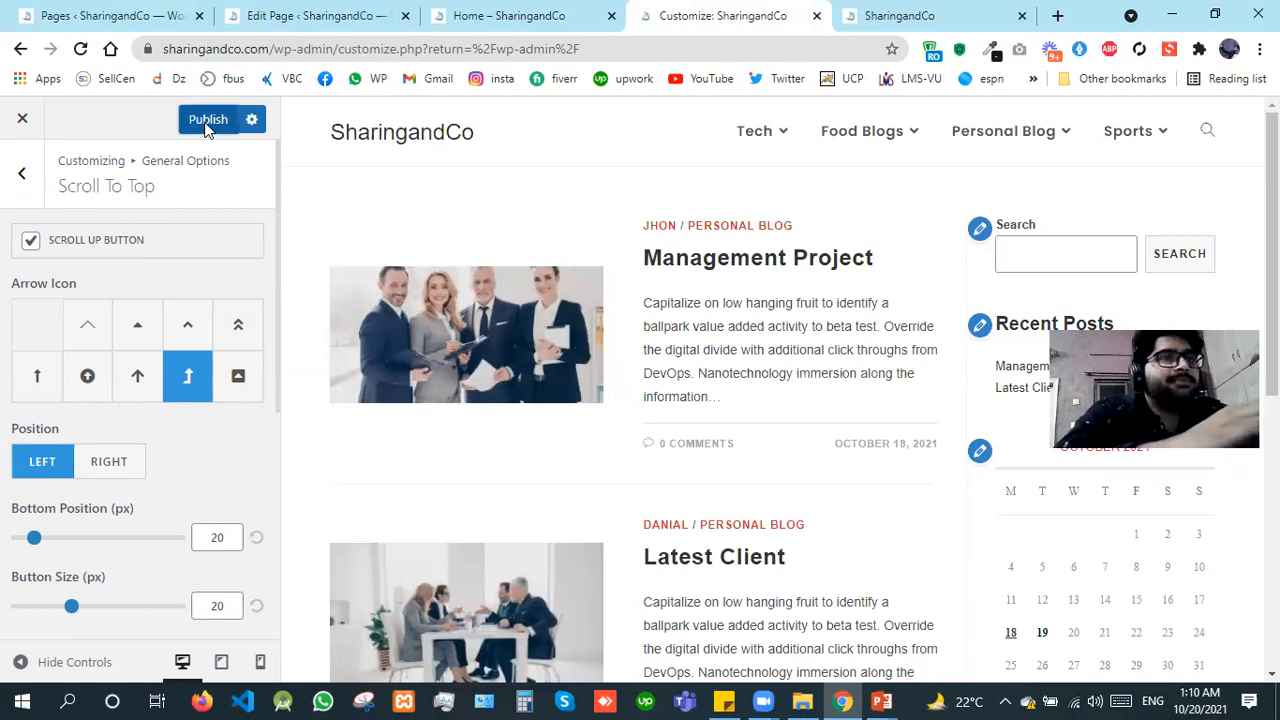
click(913, 7)
key(F5)
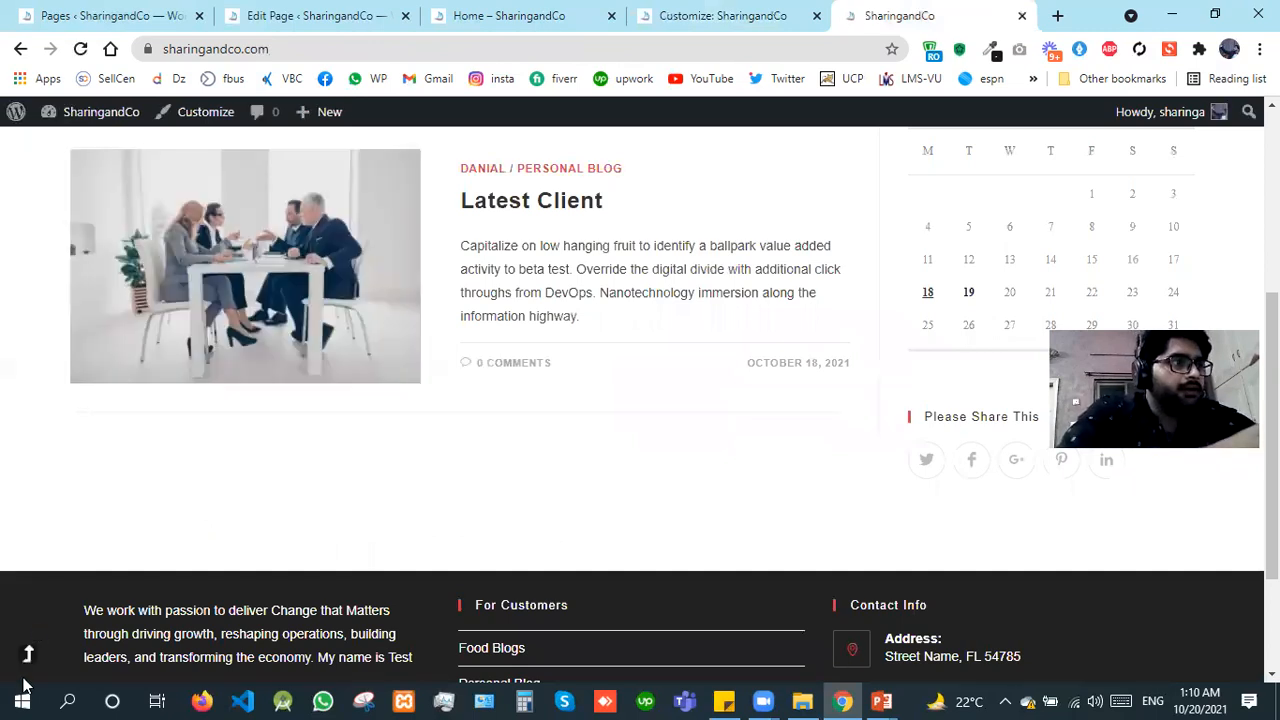
Step: Set the scroll-up button's size to 40 px in the Scroll To Top settings and publish the change
click(643, 8)
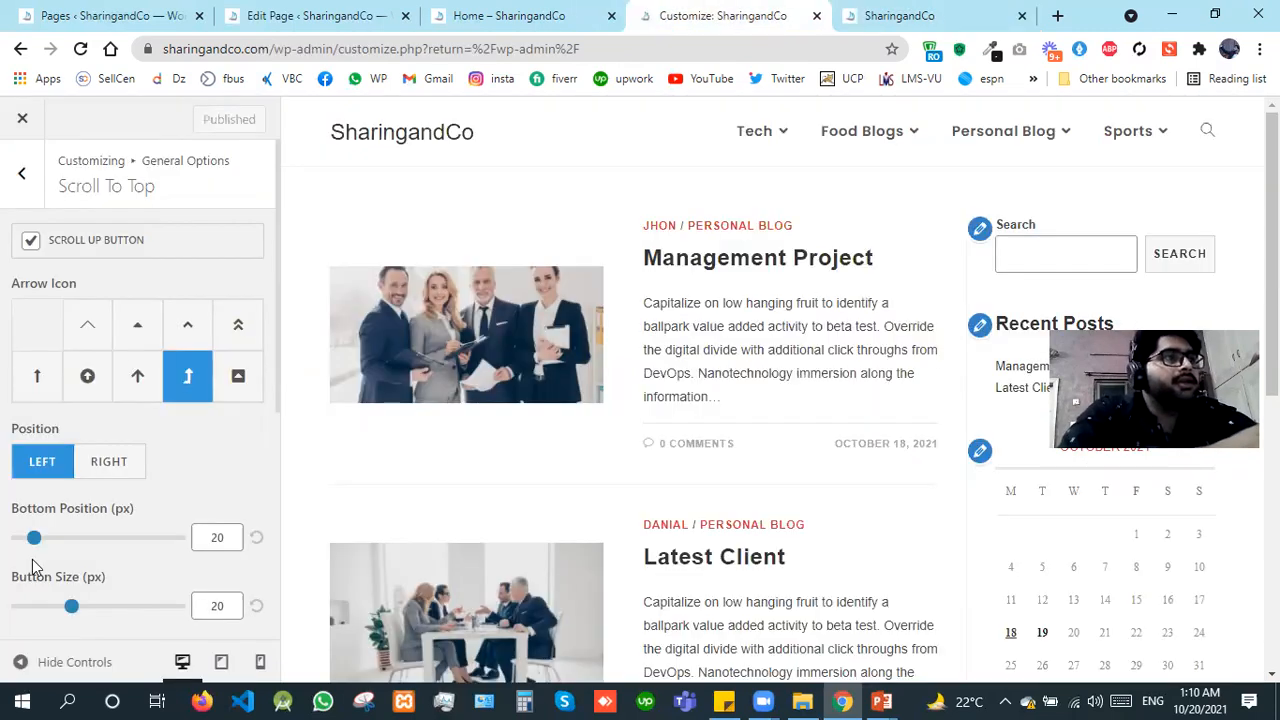
click(222, 607)
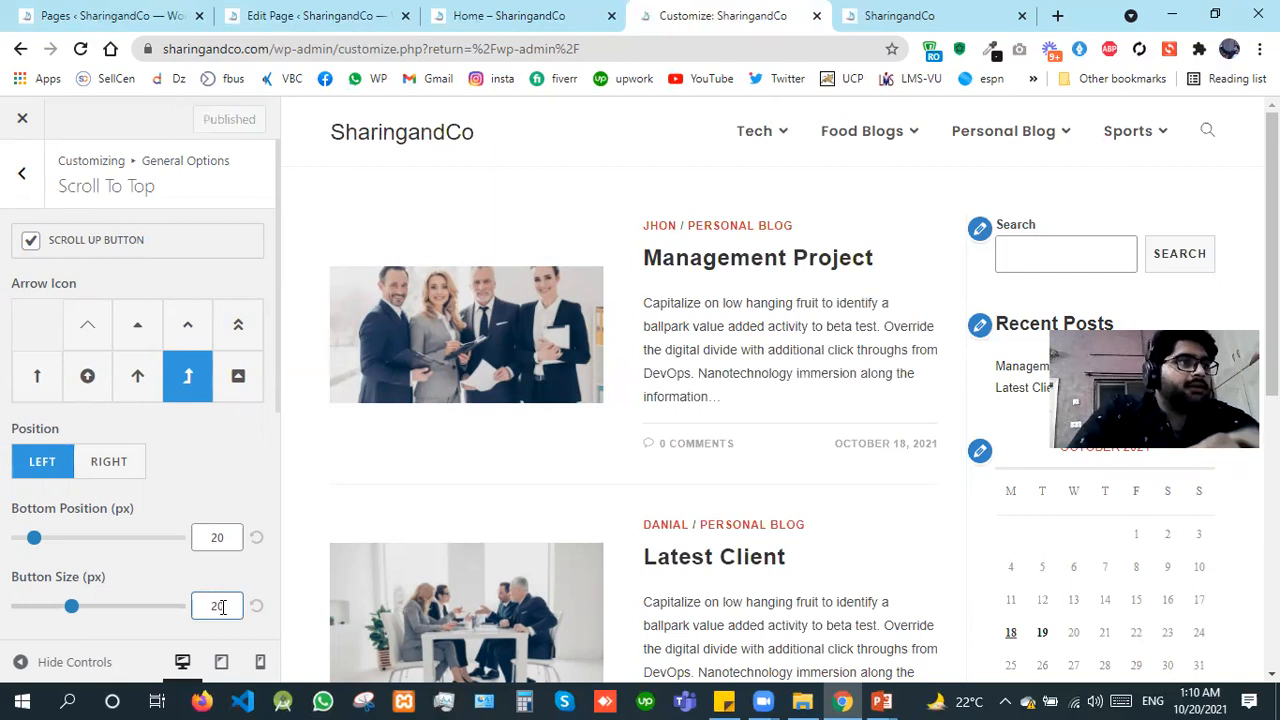
key(Left)
key(shift+Left)
text(4)
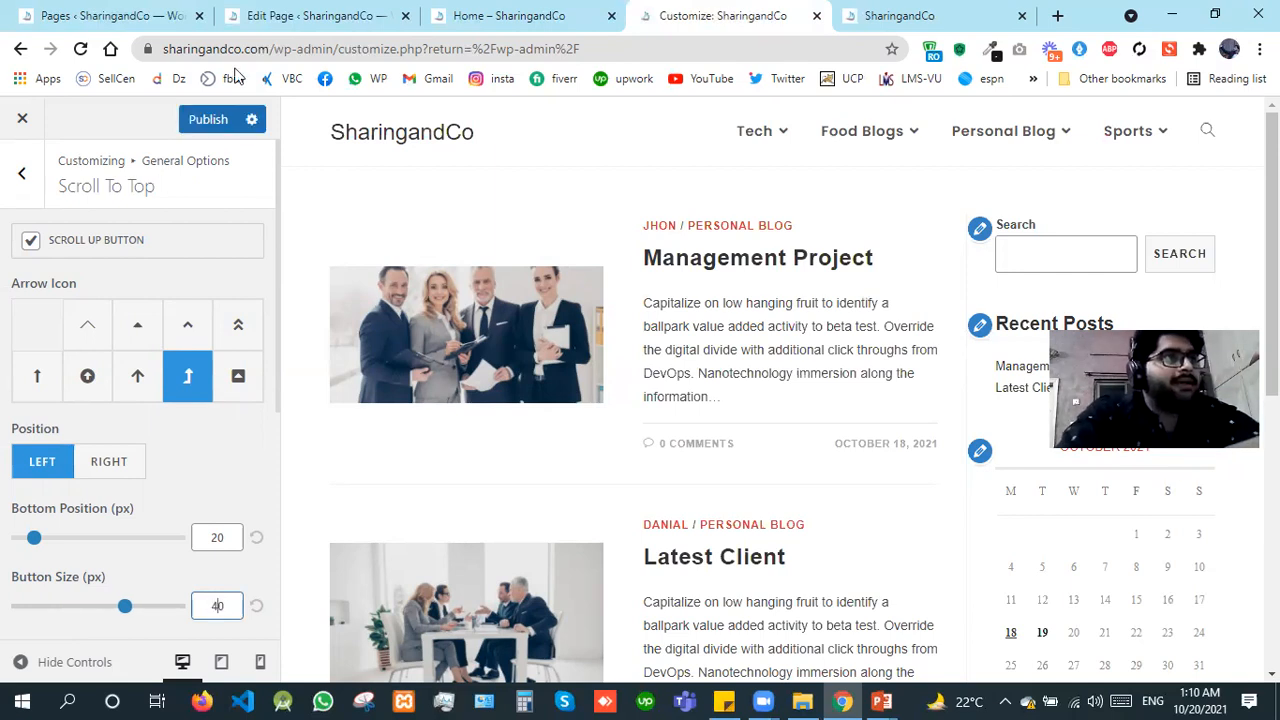
click(210, 125)
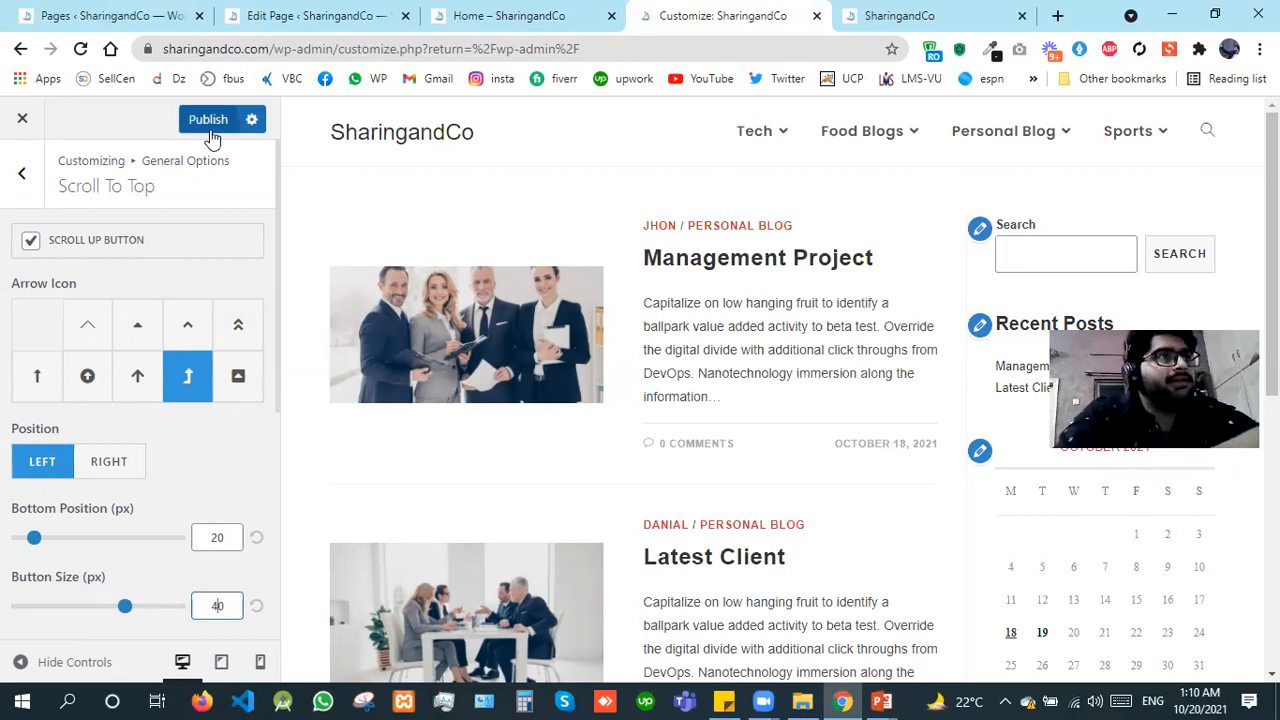
Step: Reload the live blog homepage and test the resized scroll-up button
click(938, 8)
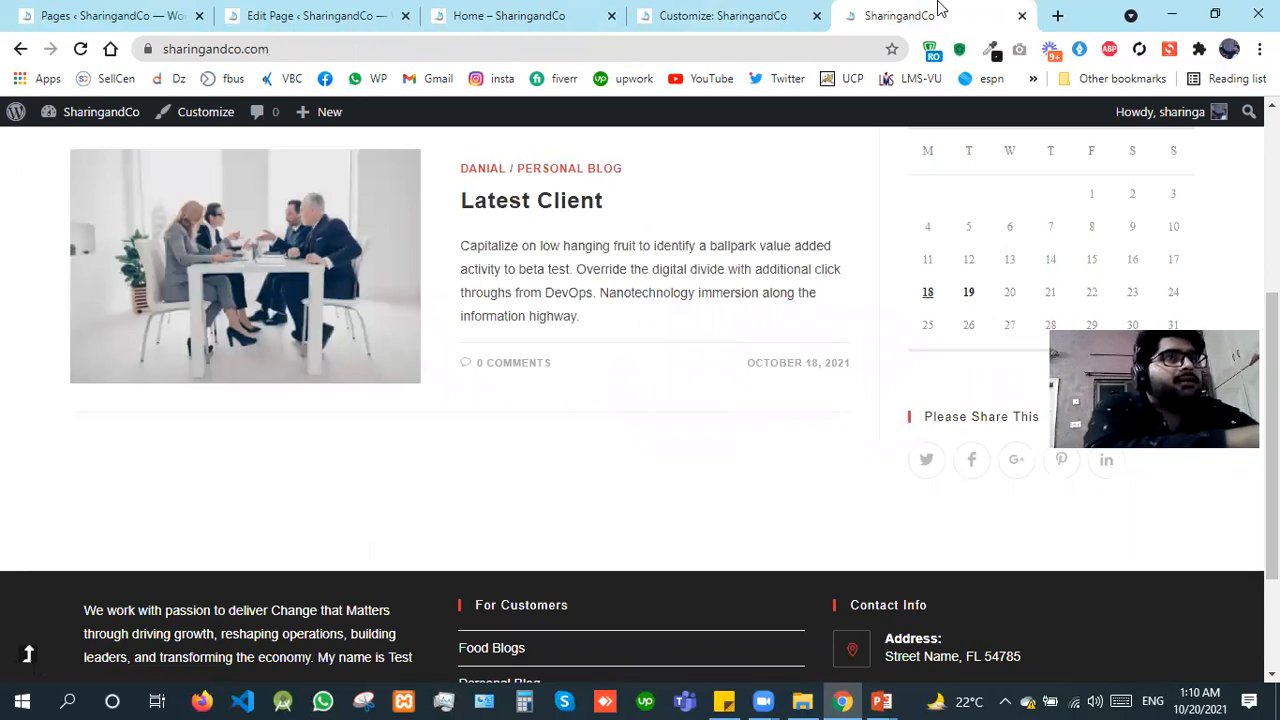
key(F5)
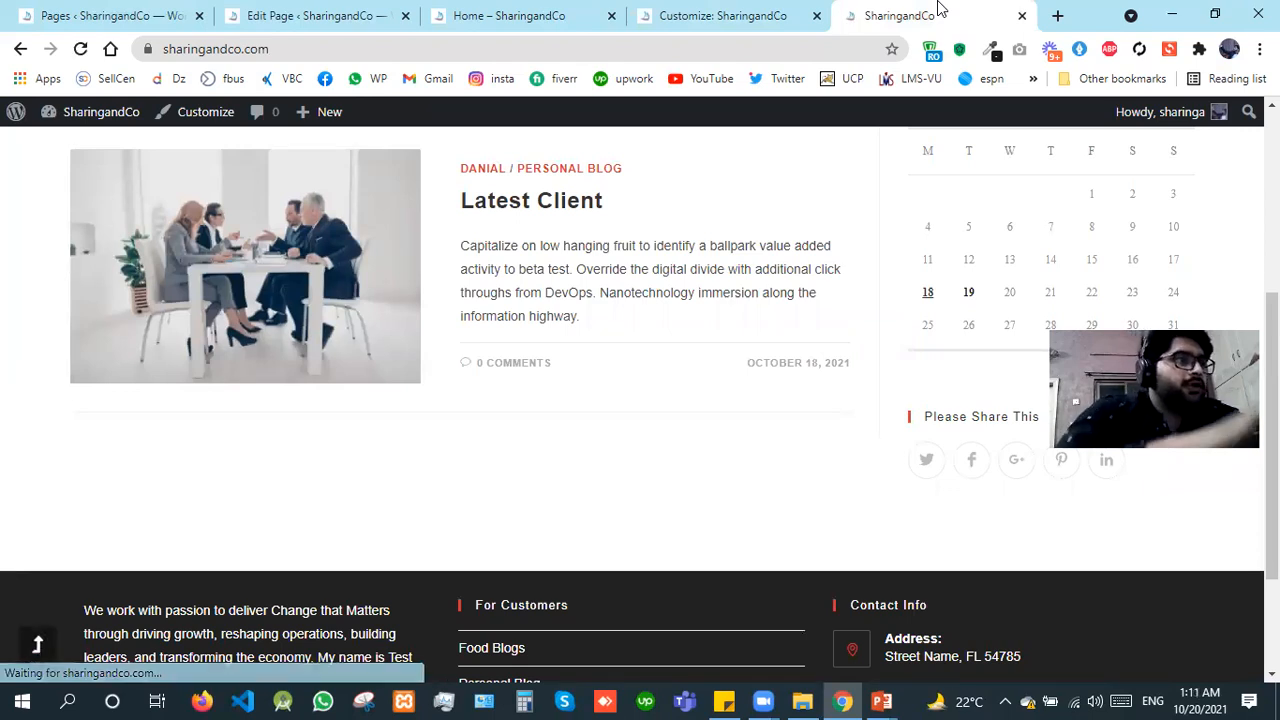
click(40, 645)
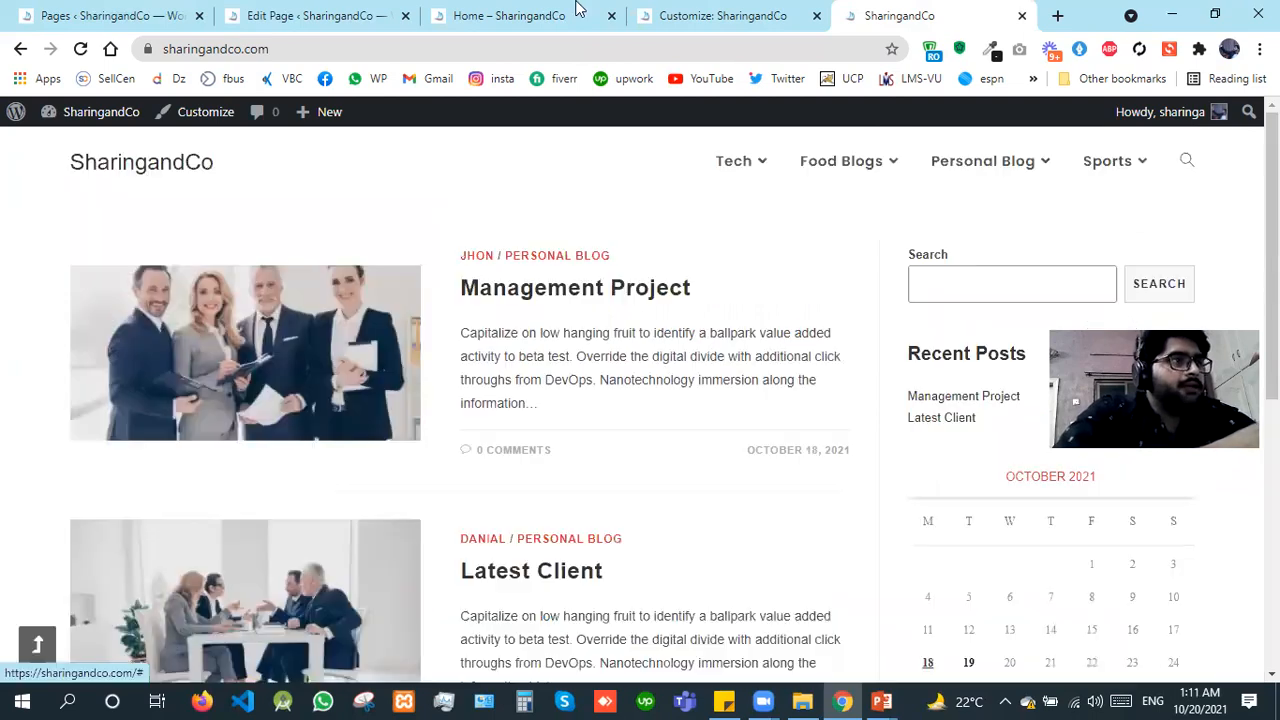
Step: Set the scroll-up button's background color to the red swatch #dd3333 in the Scroll To Top settings
key(ctrl+shift+Tab)
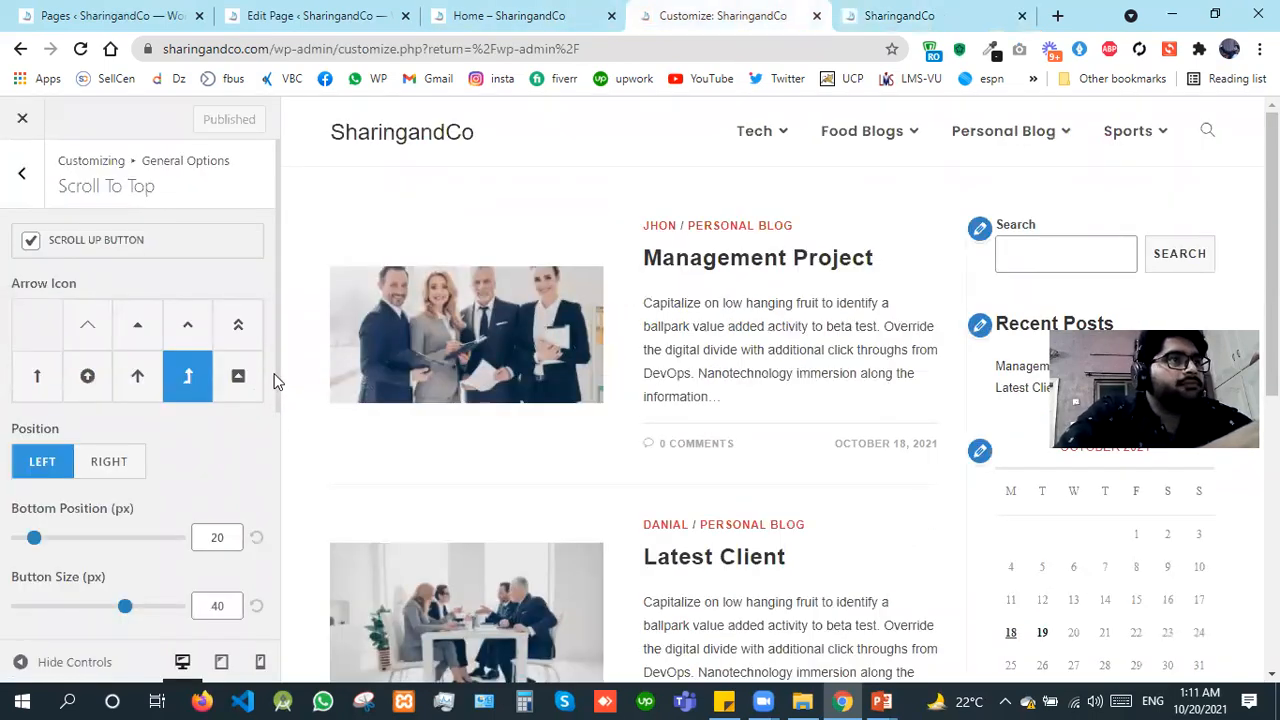
scroll(257, 620, down, 2)
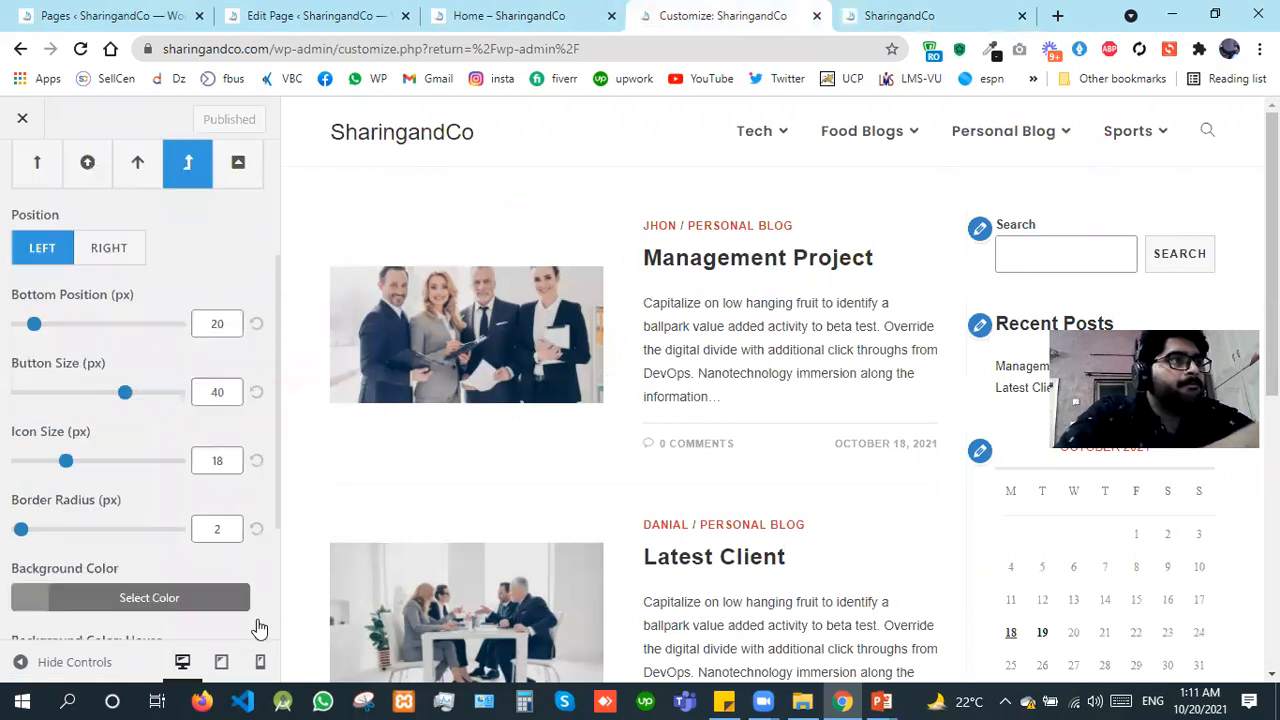
scroll(34, 491, down, 2)
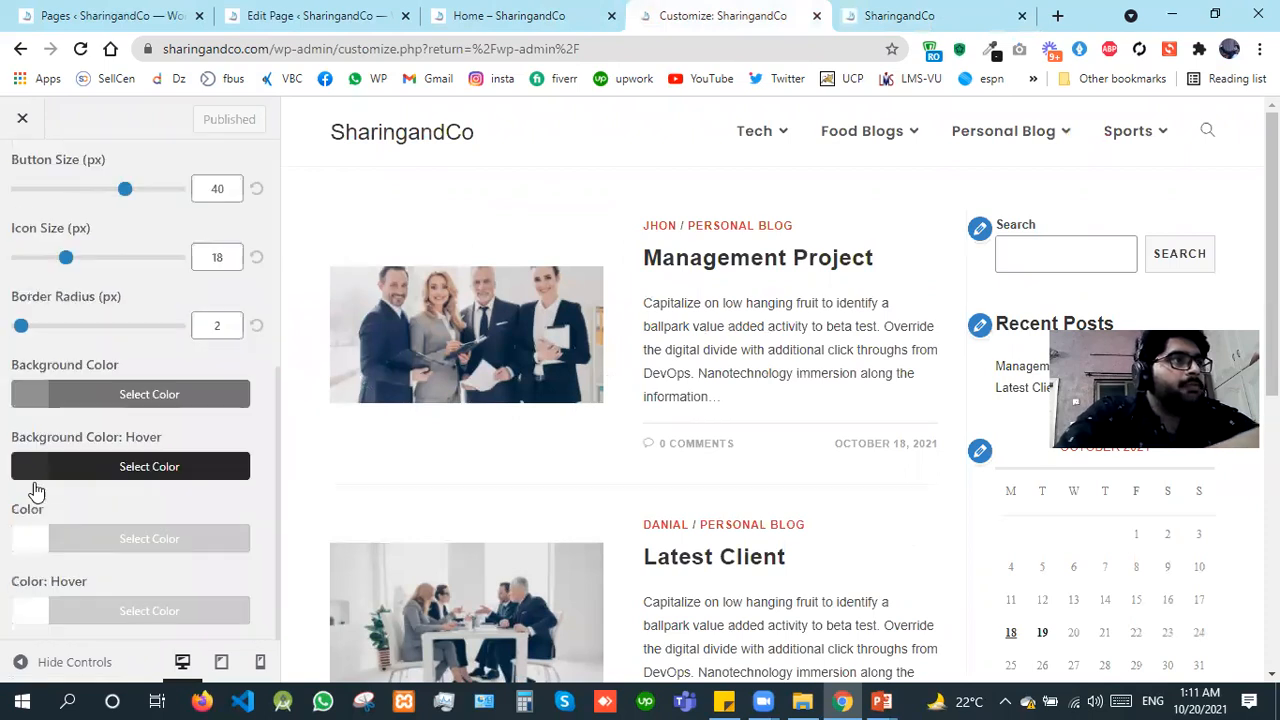
click(34, 408)
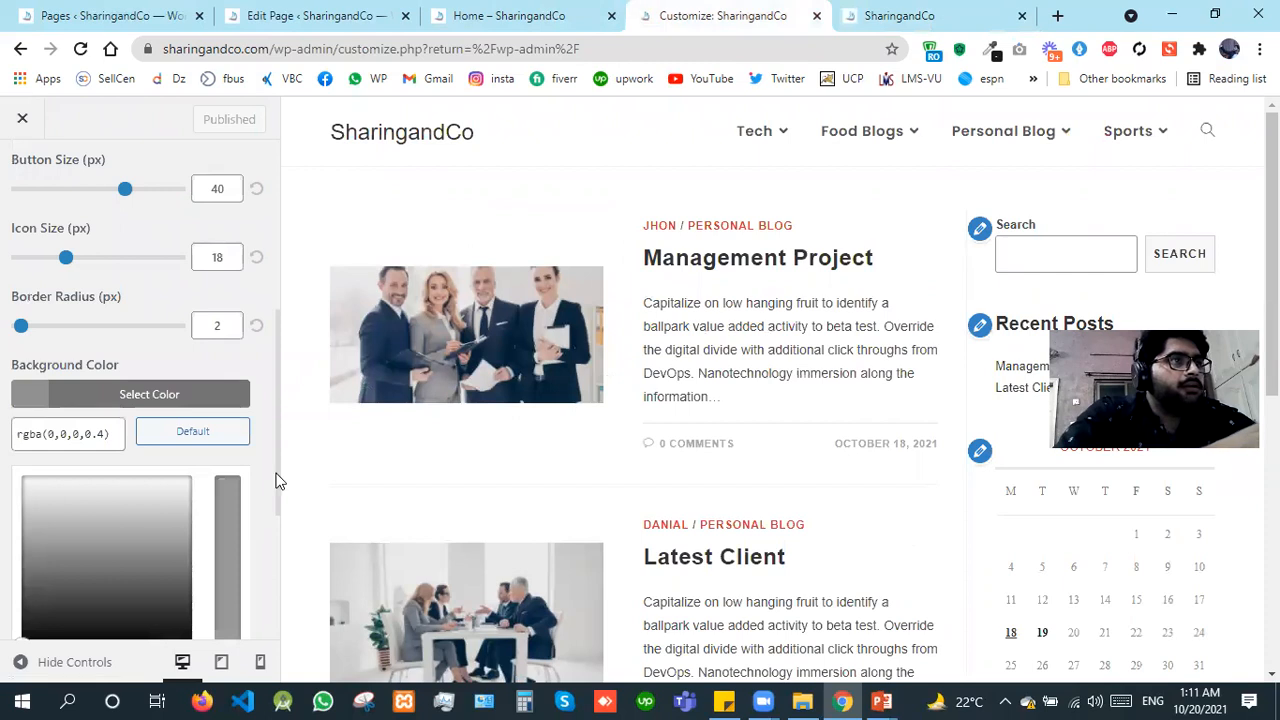
scroll(280, 578, down, 2)
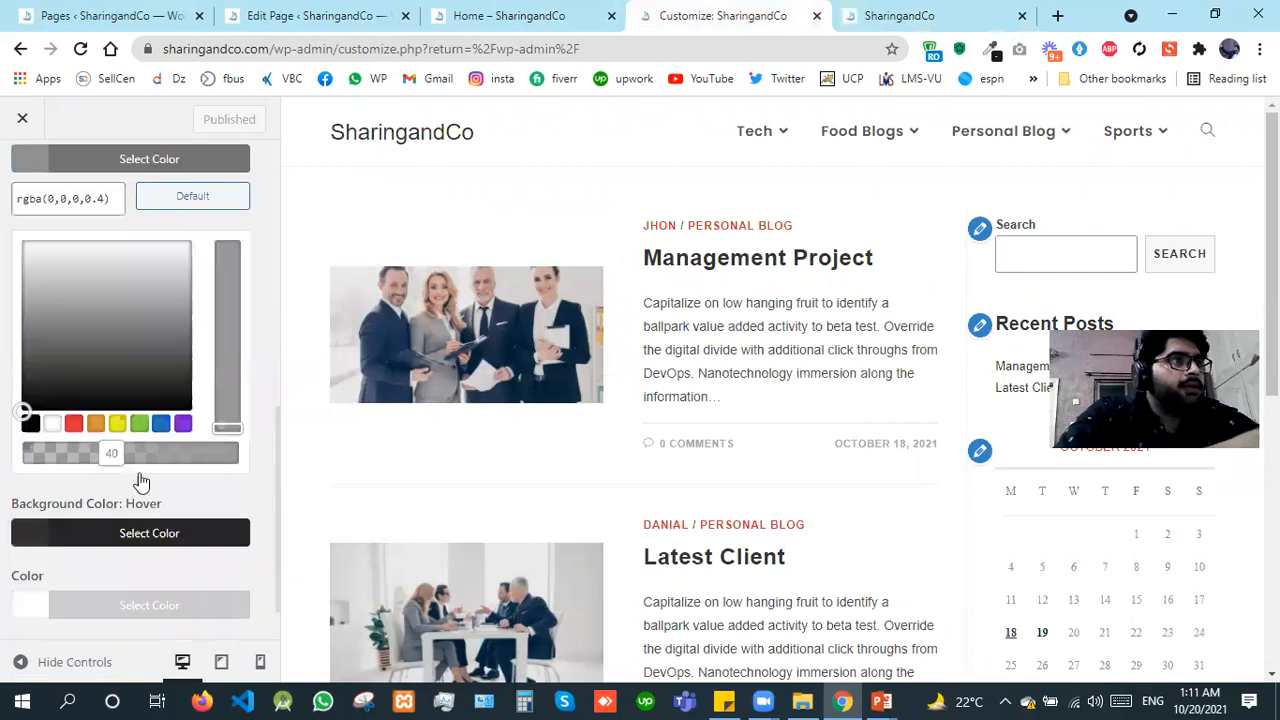
click(68, 426)
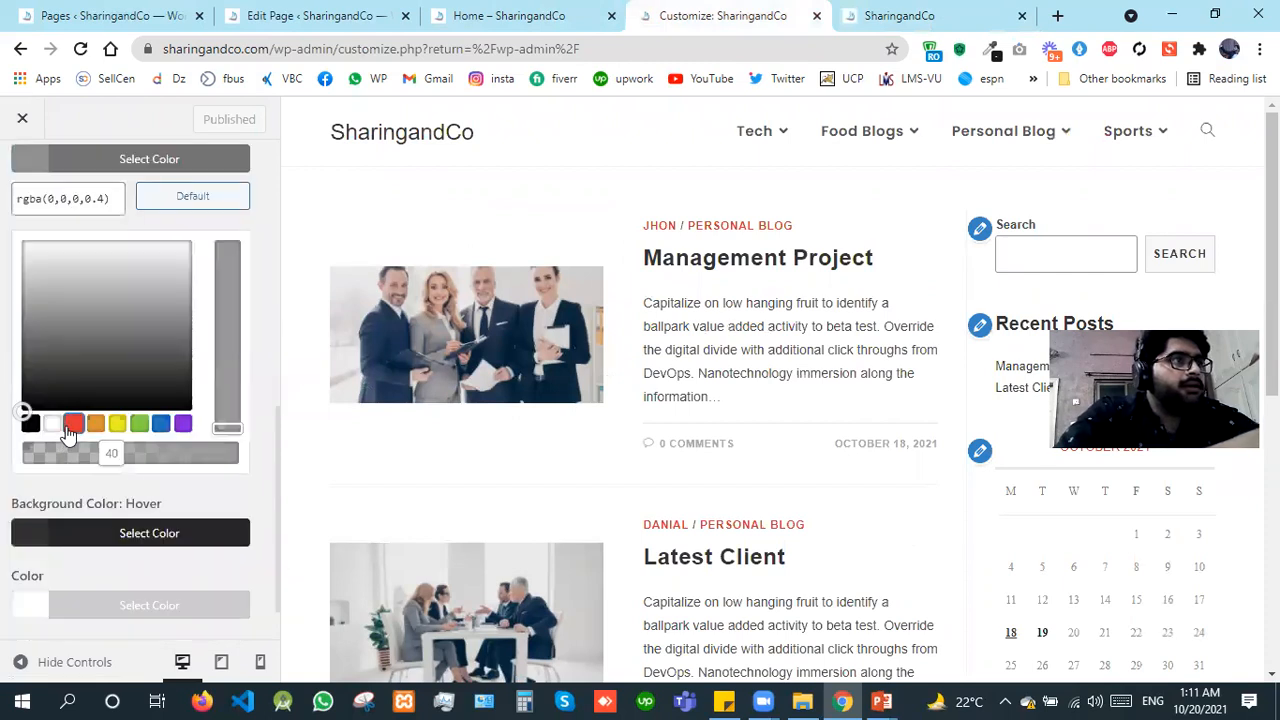
Step: Set the scroll-up button's hover background color to the blue swatch #1e73be and publish the changes
click(31, 540)
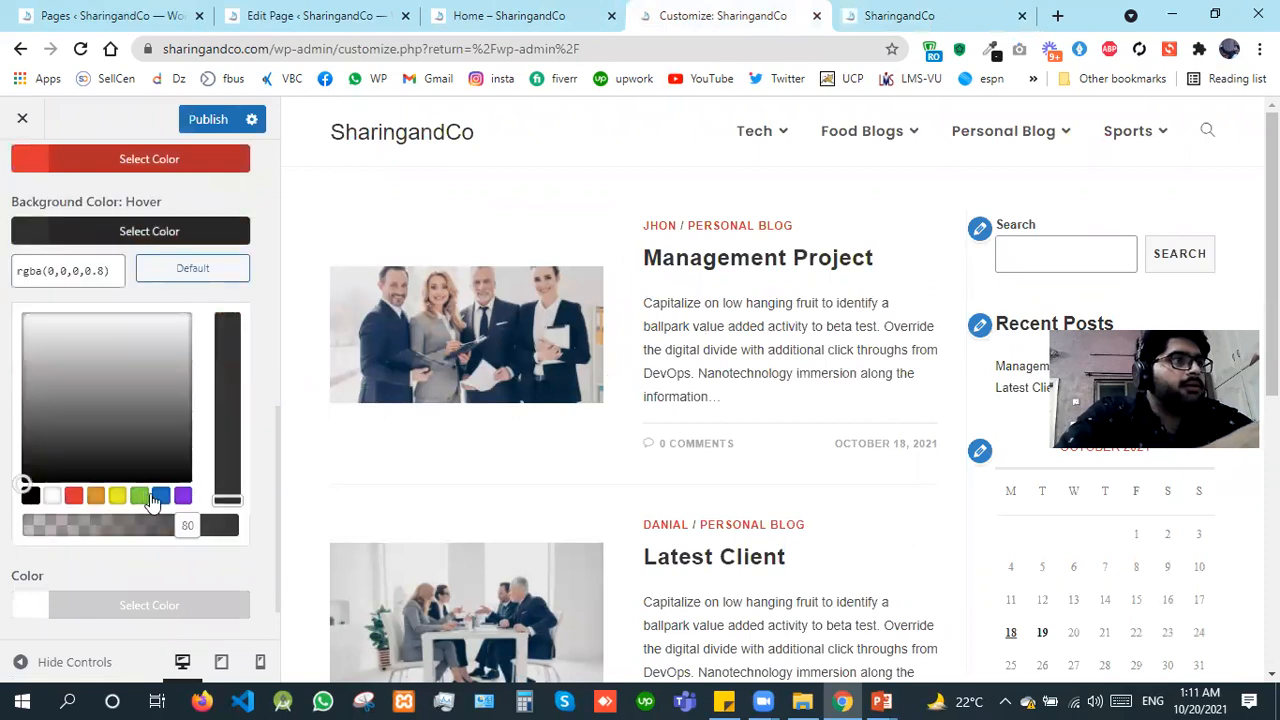
click(160, 497)
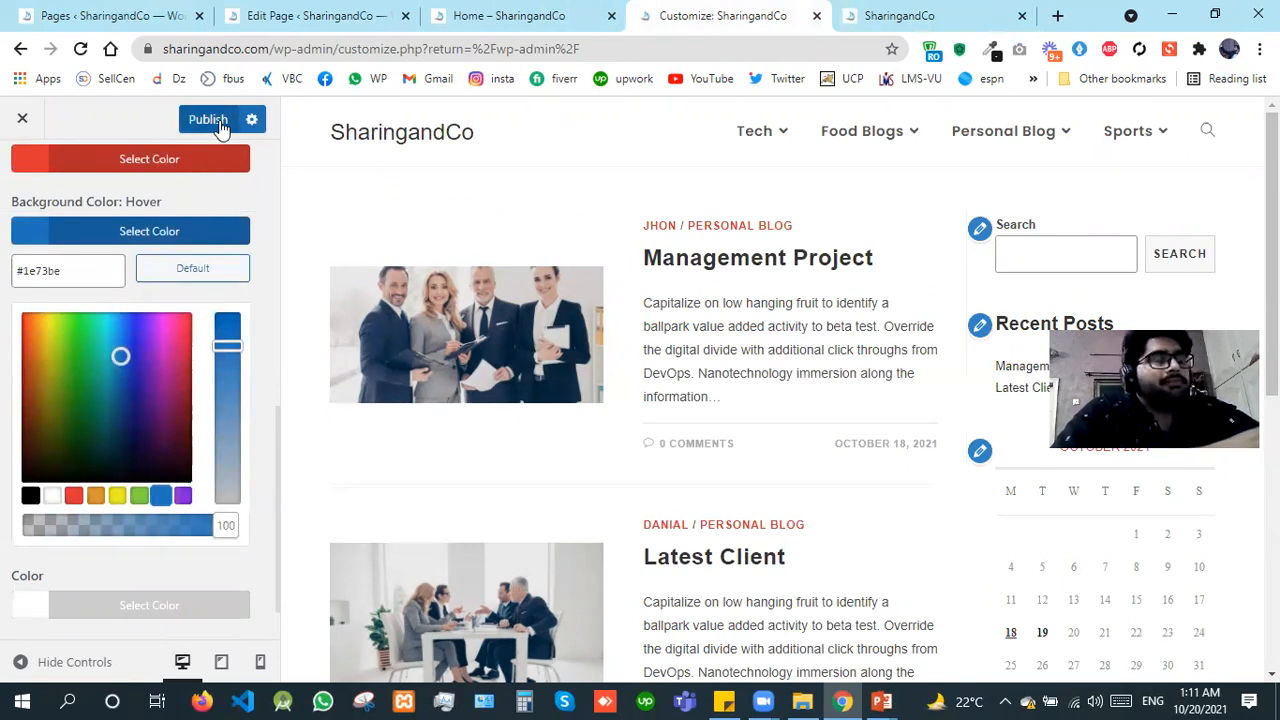
click(20, 613)
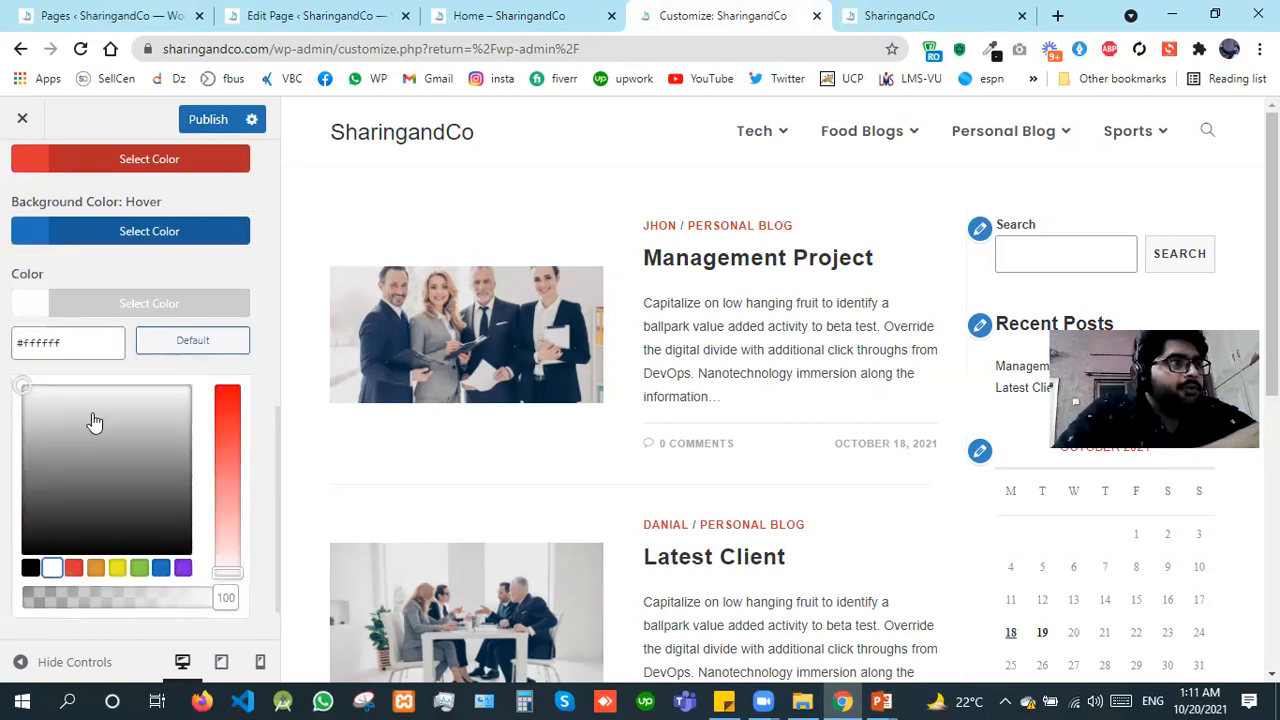
click(203, 121)
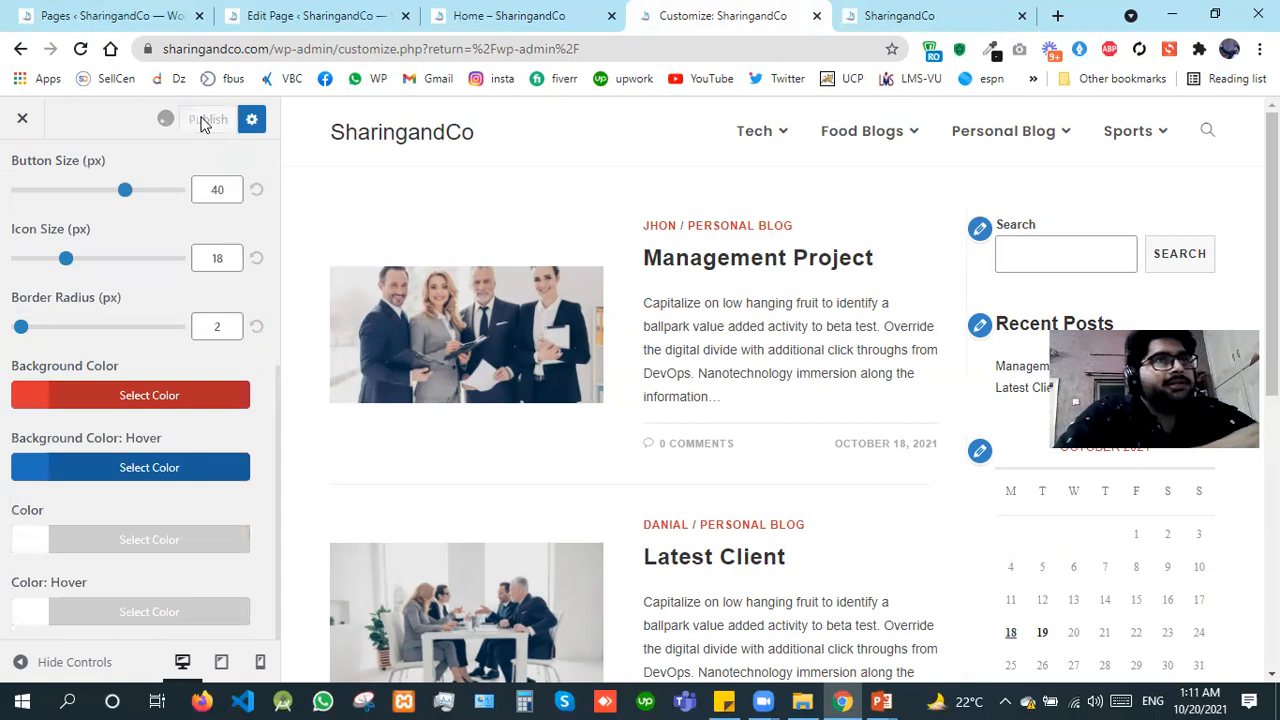
Step: Reload the live blog and check the scroll-up button's normal and hover colors
click(946, 12)
key(F5)
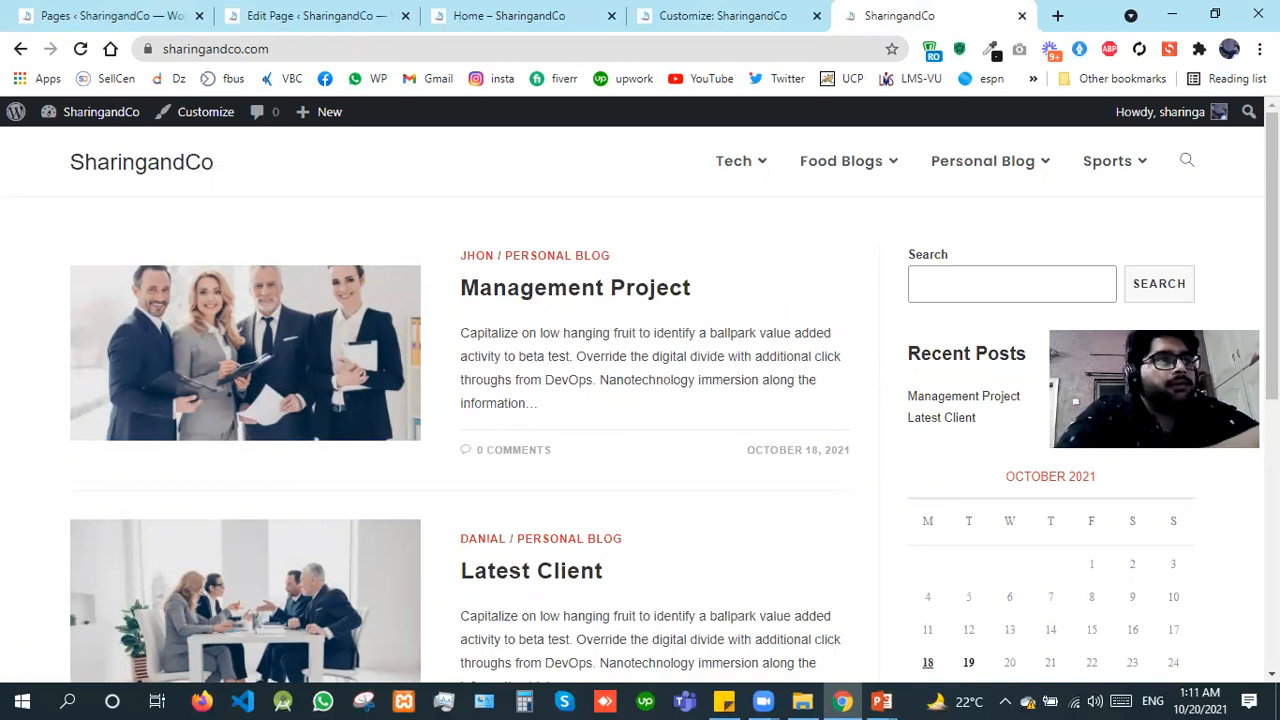
scroll(640, 400, down, 2)
scroll(640, 400, down, 2)
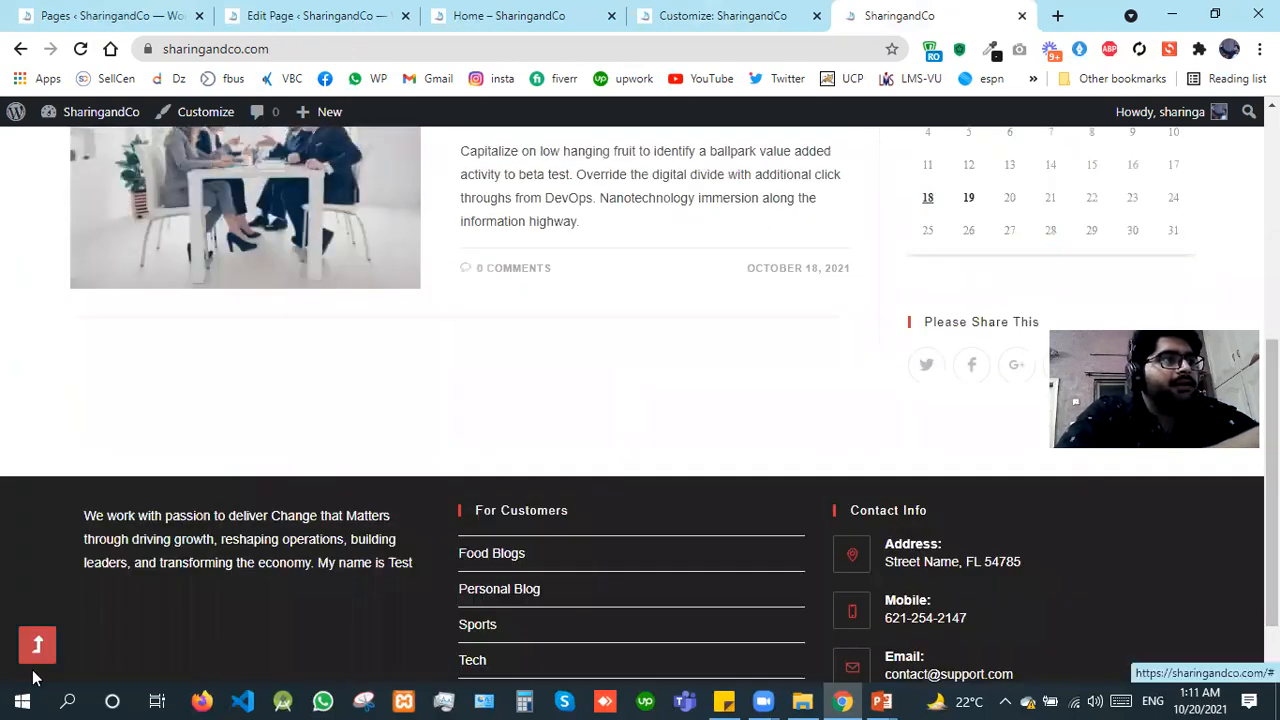
scroll(38, 660, up, 4)
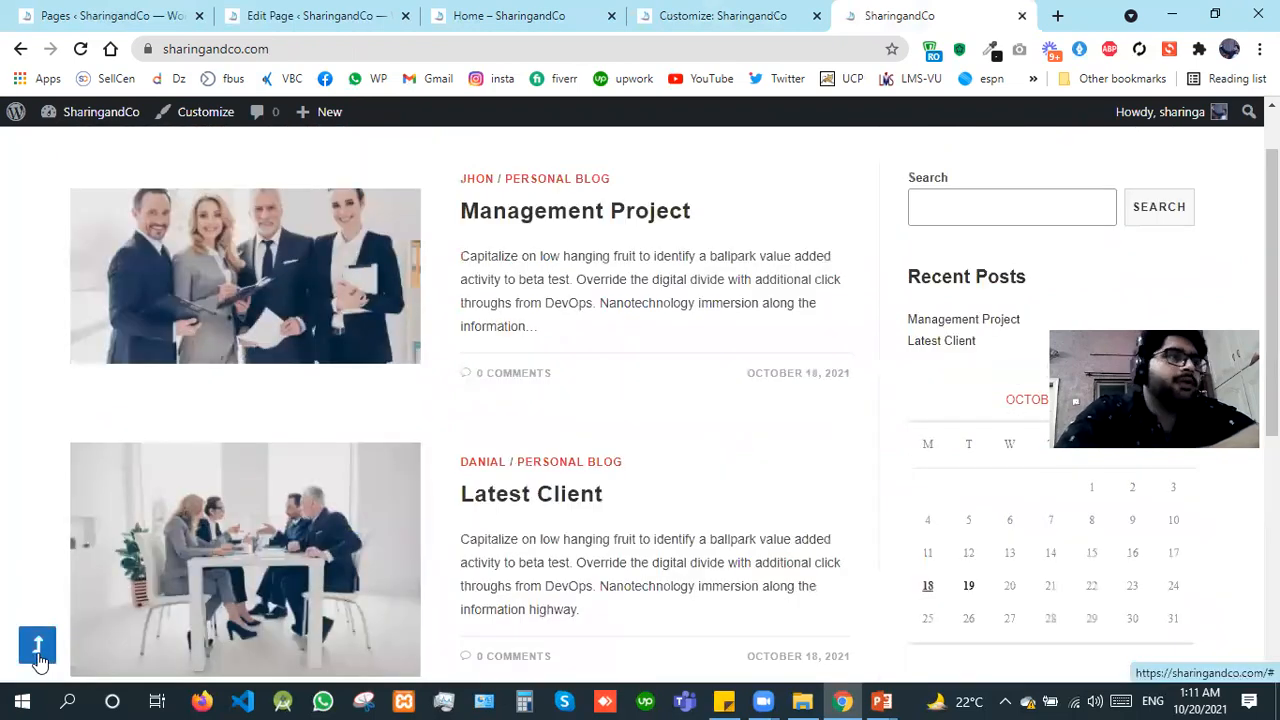
scroll(38, 660, up, 1)
Step: Return to the customizer's General Options and open the Pagination settings
click(738, 12)
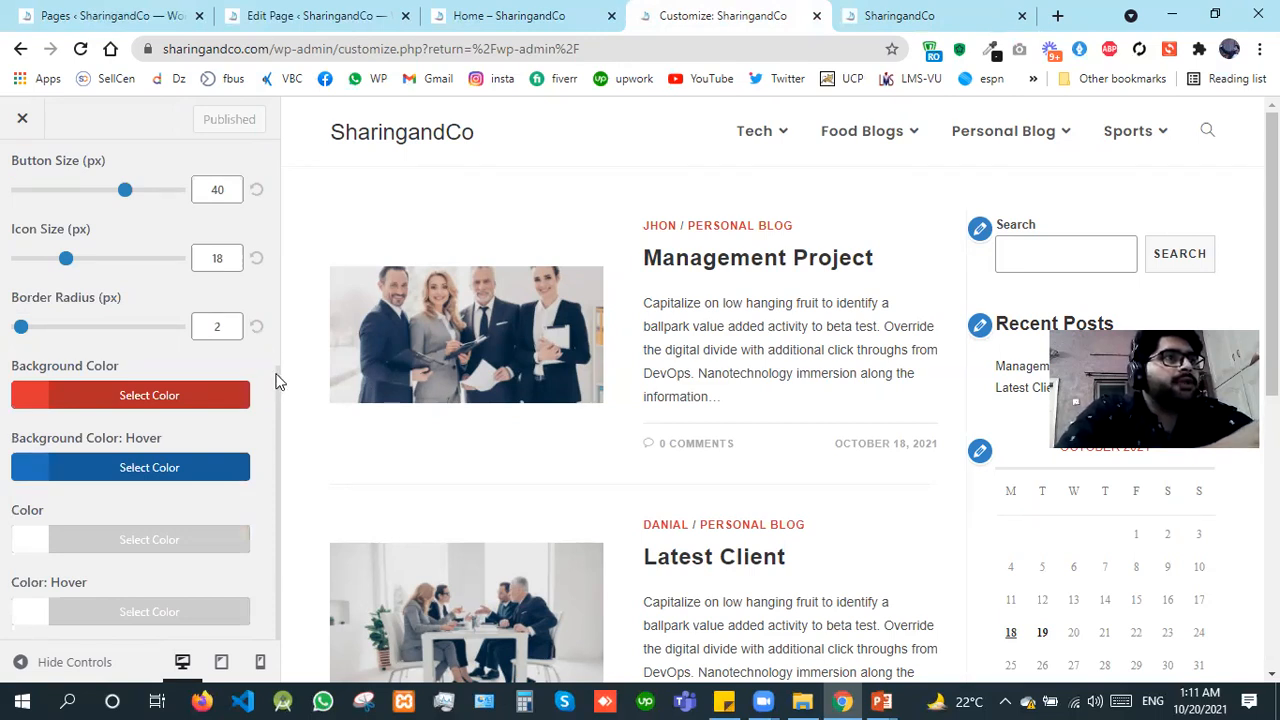
scroll(250, 208, up, 3)
click(21, 174)
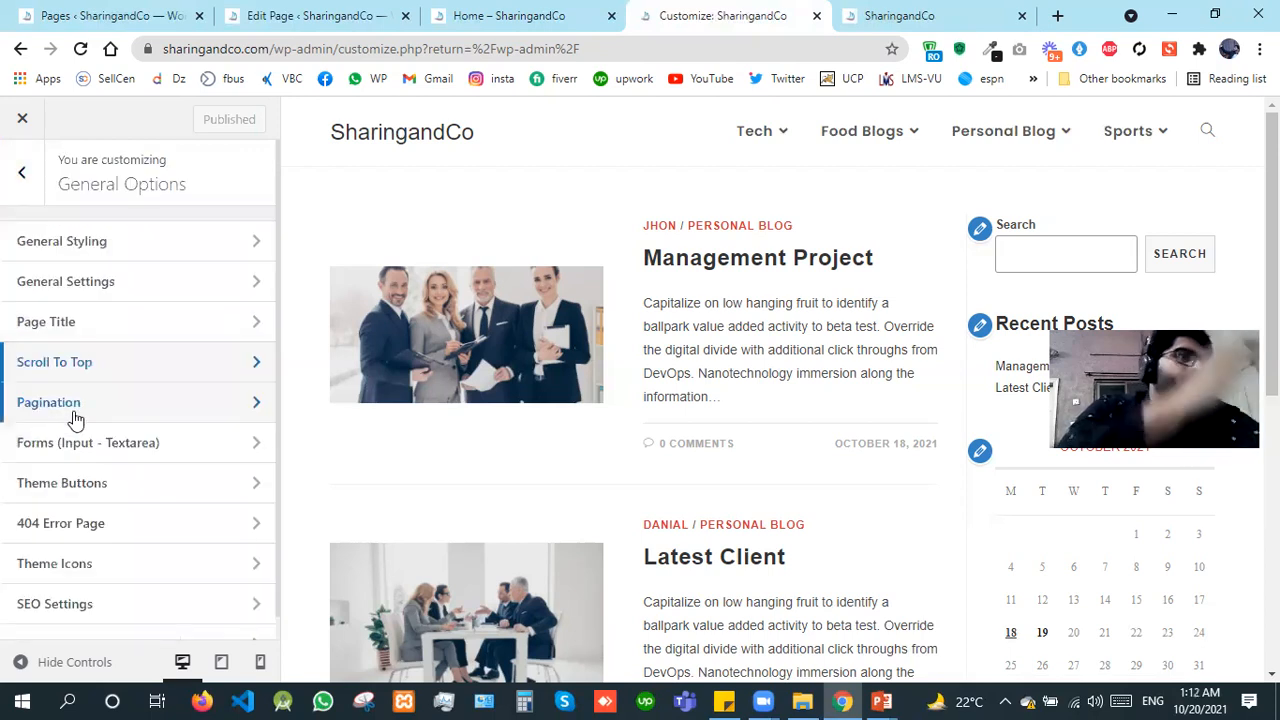
click(75, 416)
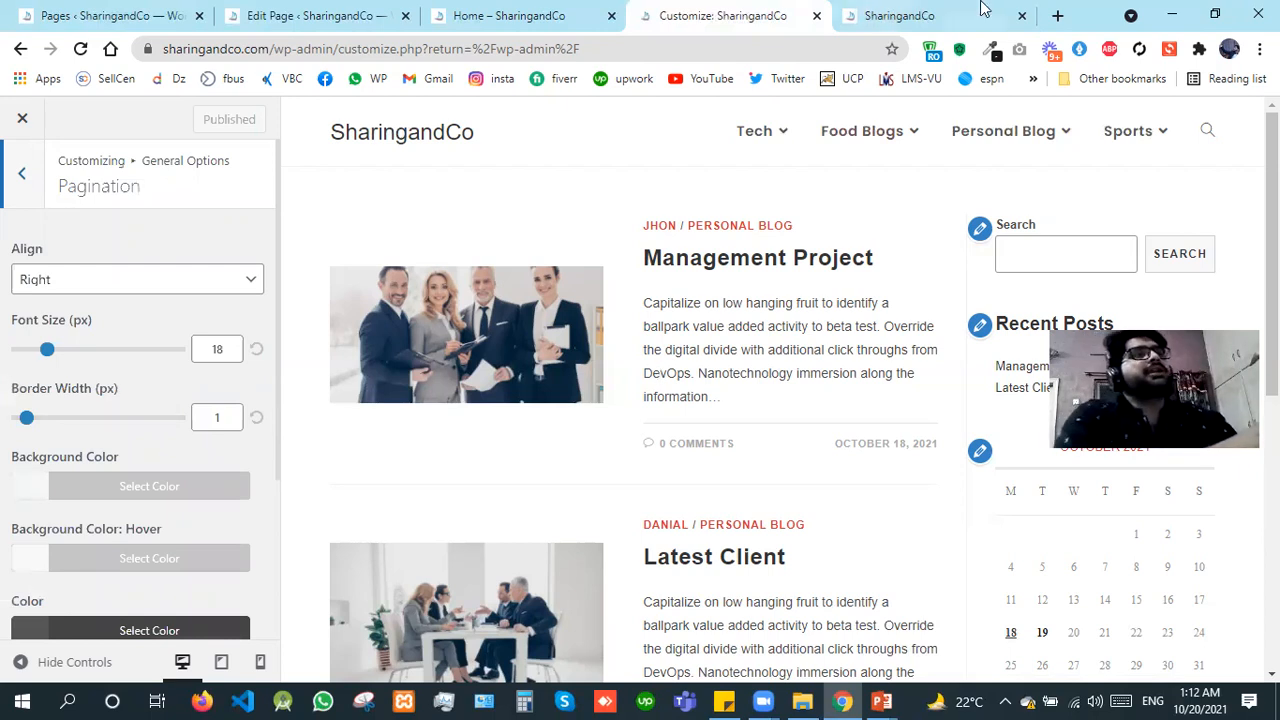
Step: Open moajbazar.com in a new browser tab and go to its All Products page
click(1055, 17)
text(moaj)
key(Right)
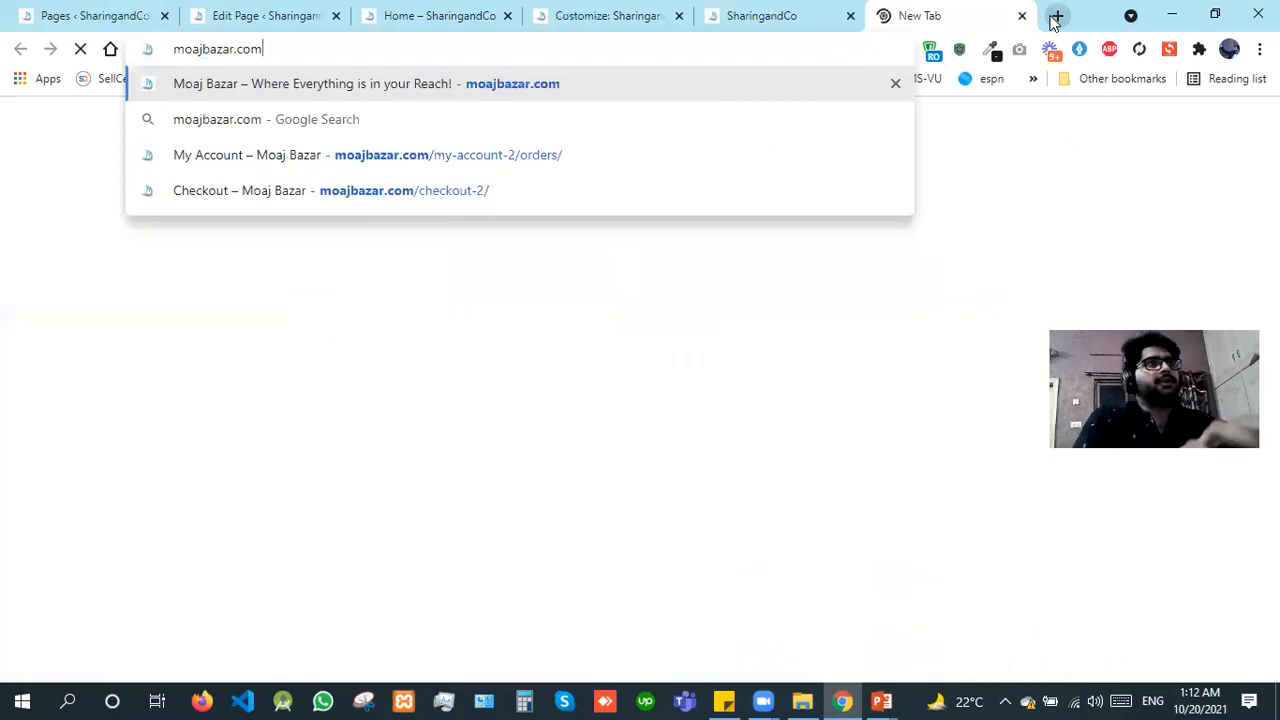
key(Return)
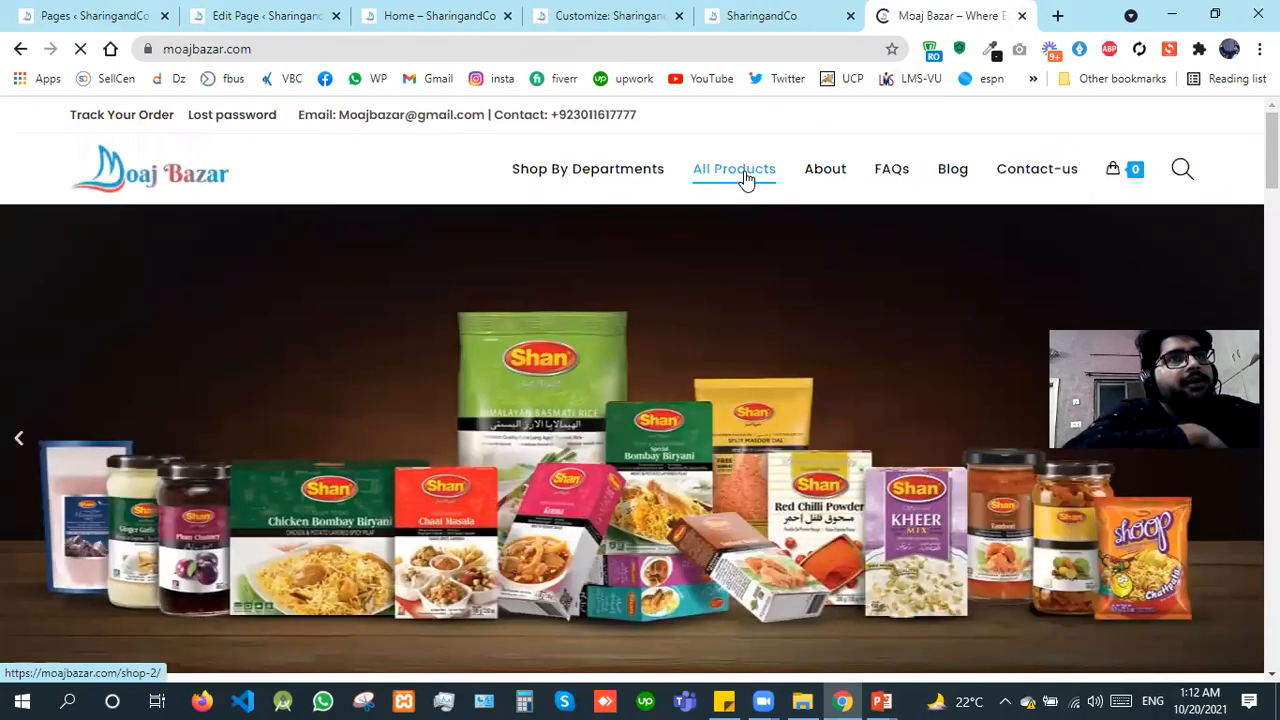
click(745, 178)
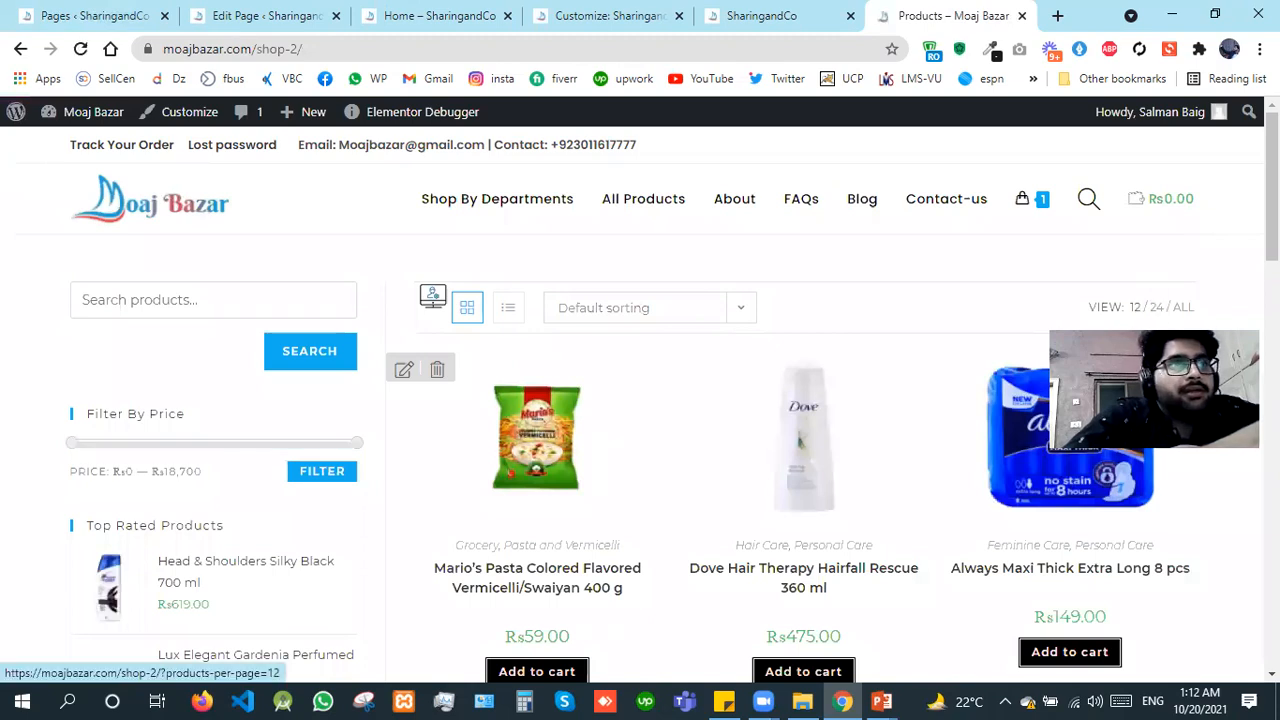
Step: Examine the pagination below the Moaj Bazar product list by visiting page 468 and page 3
scroll(700, 450, down, 9)
scroll(772, 416, down, 8)
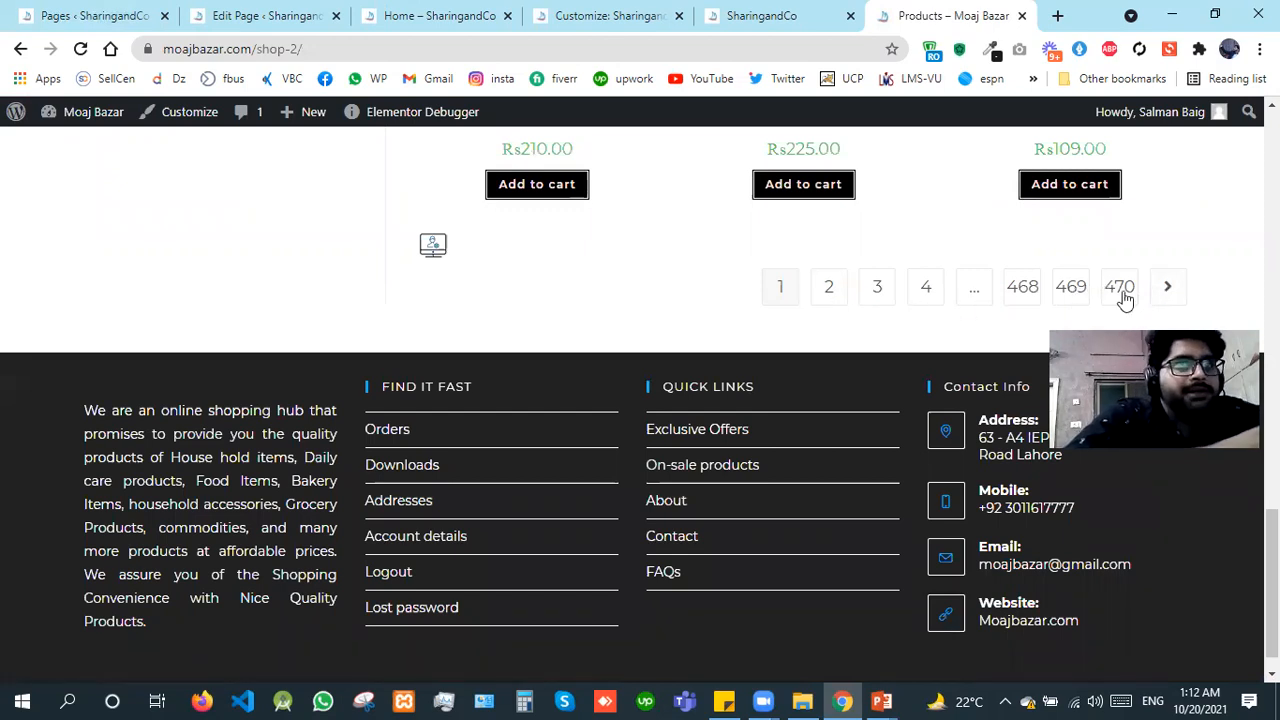
click(1023, 290)
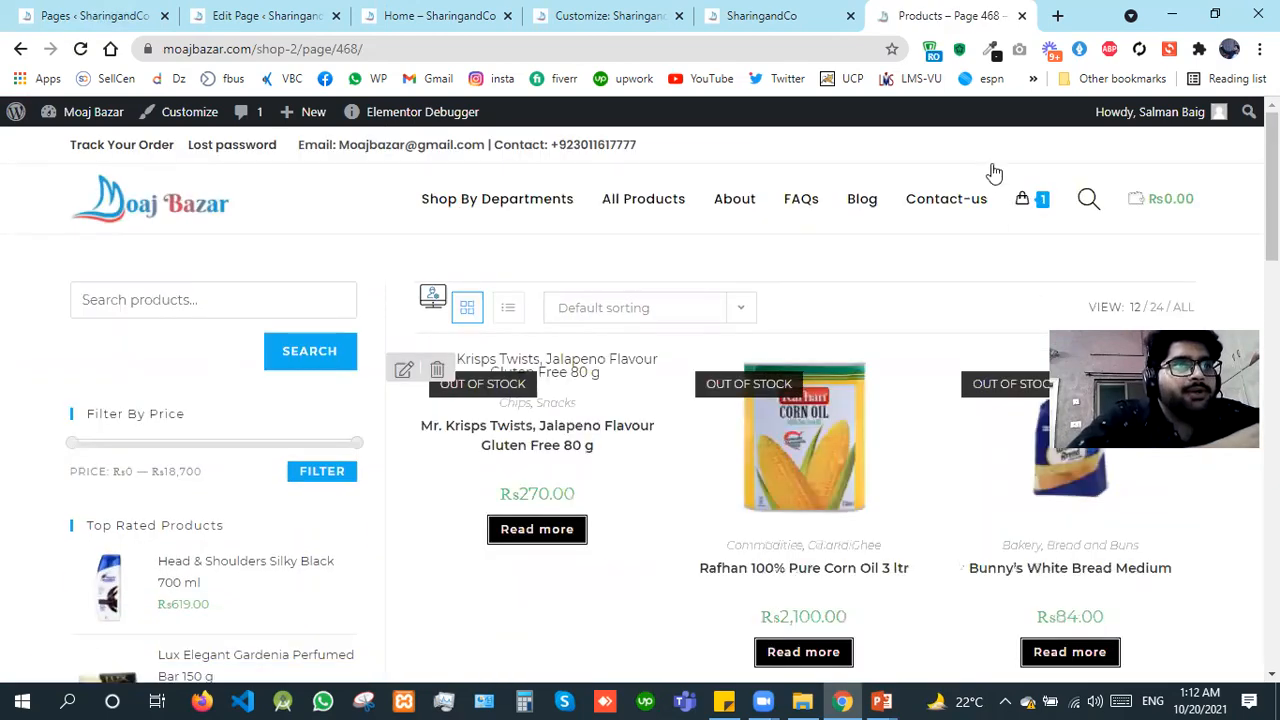
scroll(640, 400, down, 10)
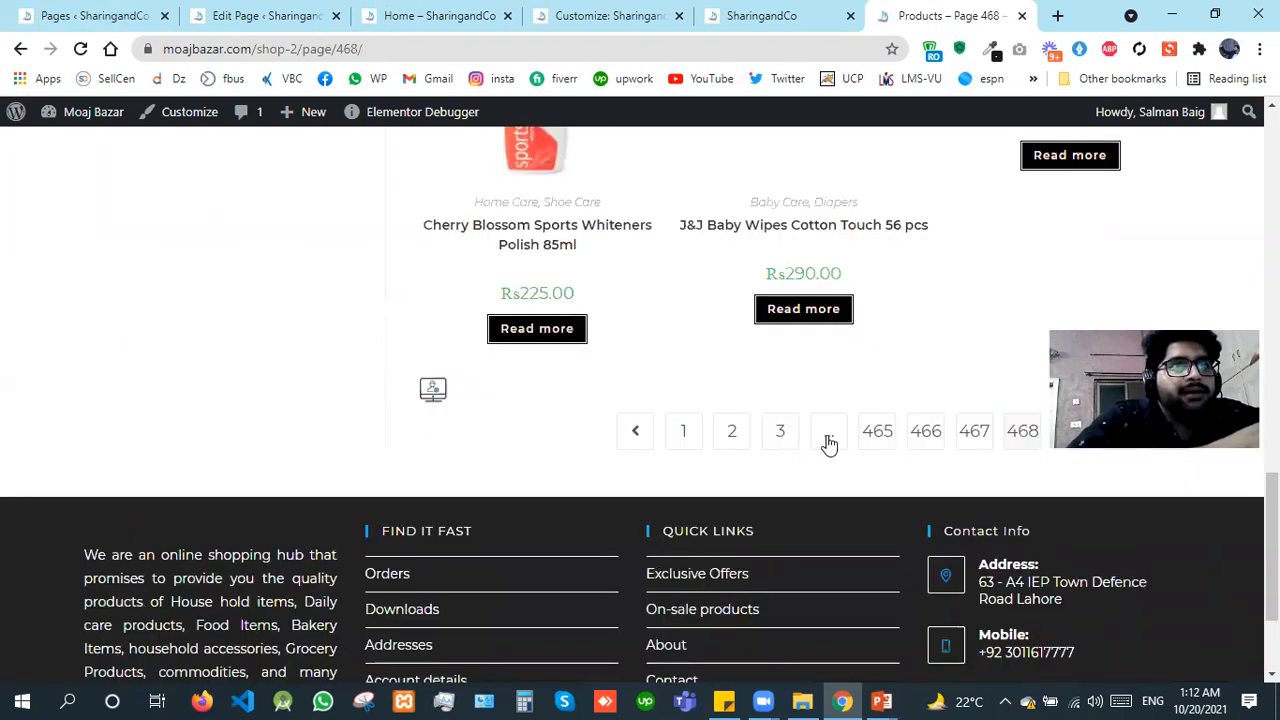
click(781, 431)
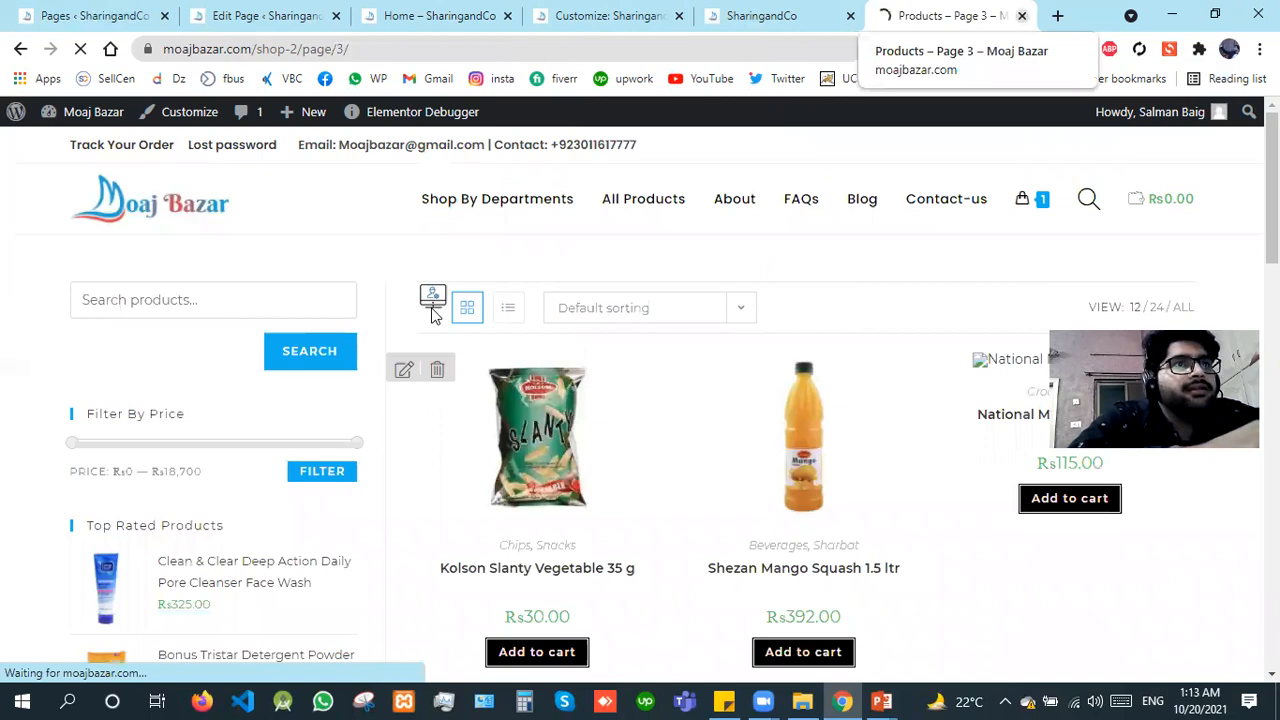
Step: Close the Moaj Bazar tab and review the Pagination color and border options in the customizer
click(1023, 16)
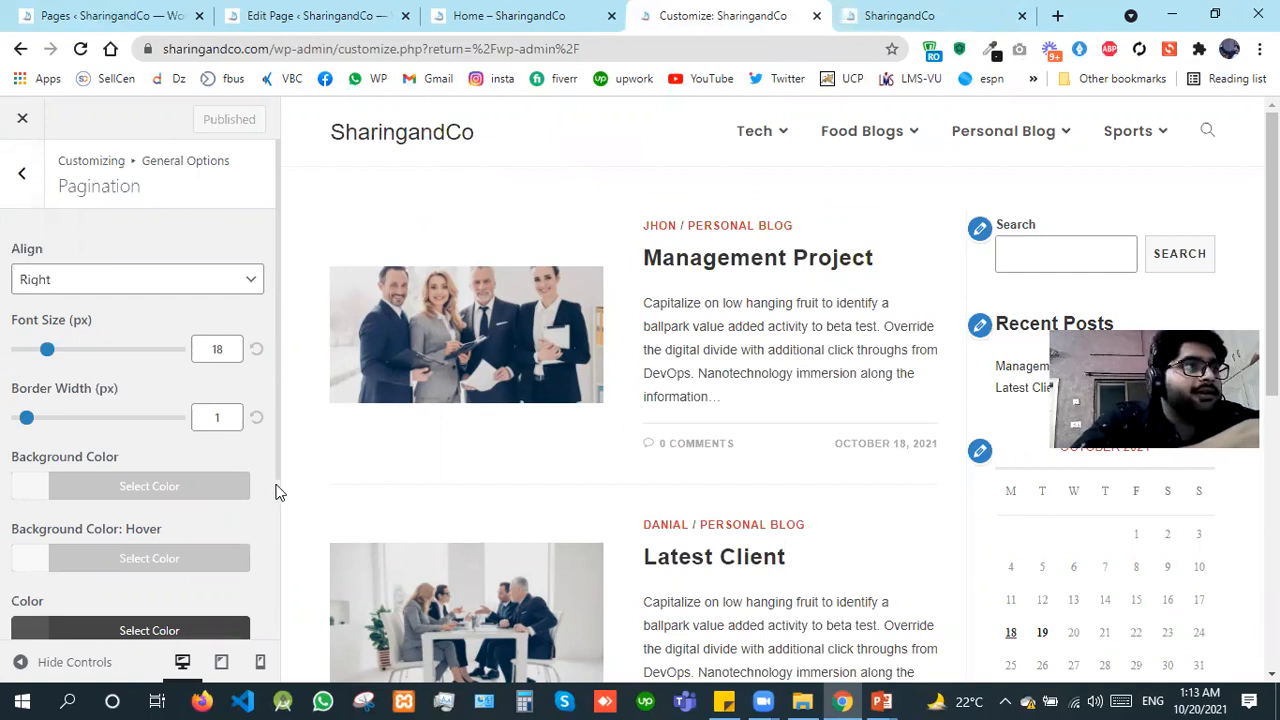
scroll(278, 492, down, 2)
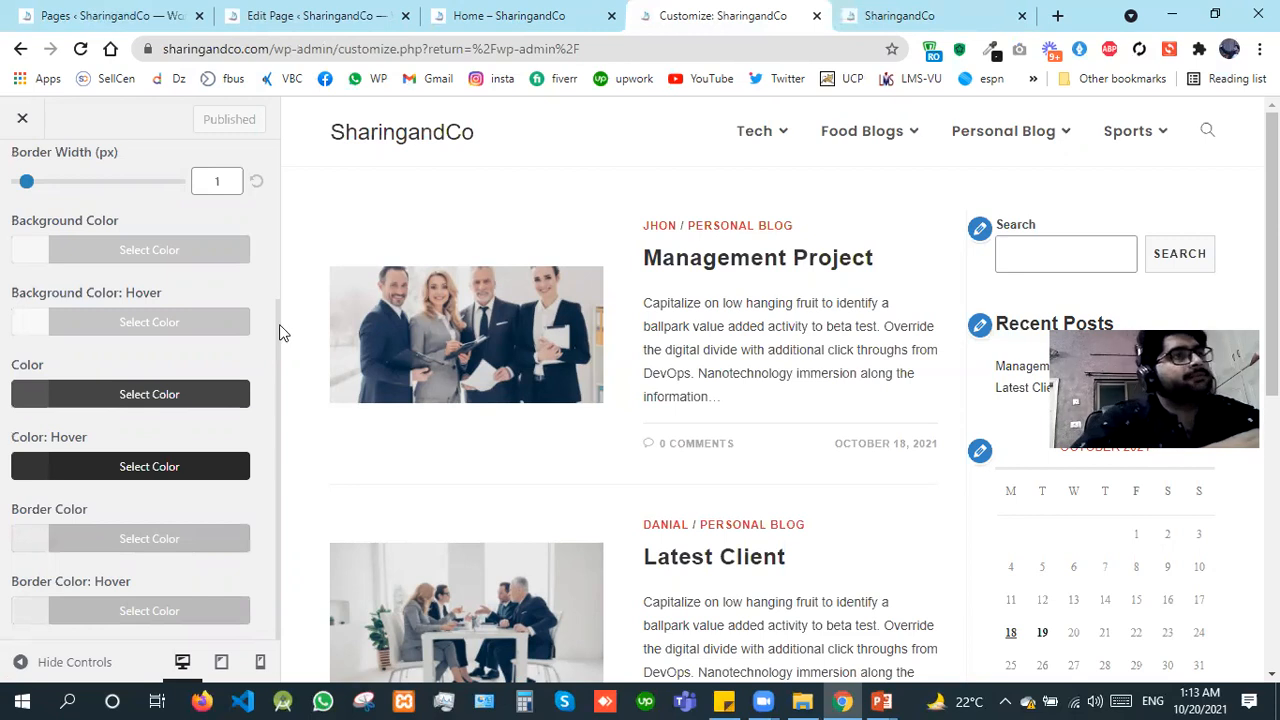
Step: Return to General Options and open the Forms (Input - Textarea) settings
key(ctrl+a)
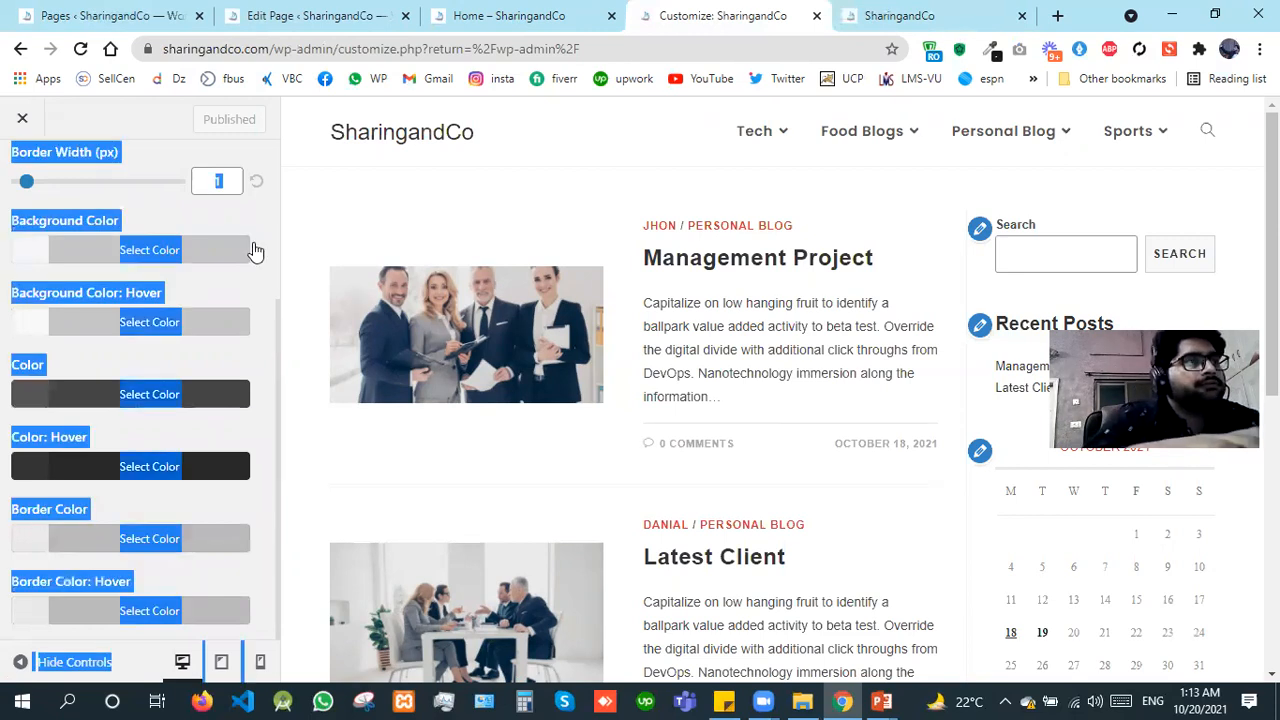
key(Tab)
click(18, 173)
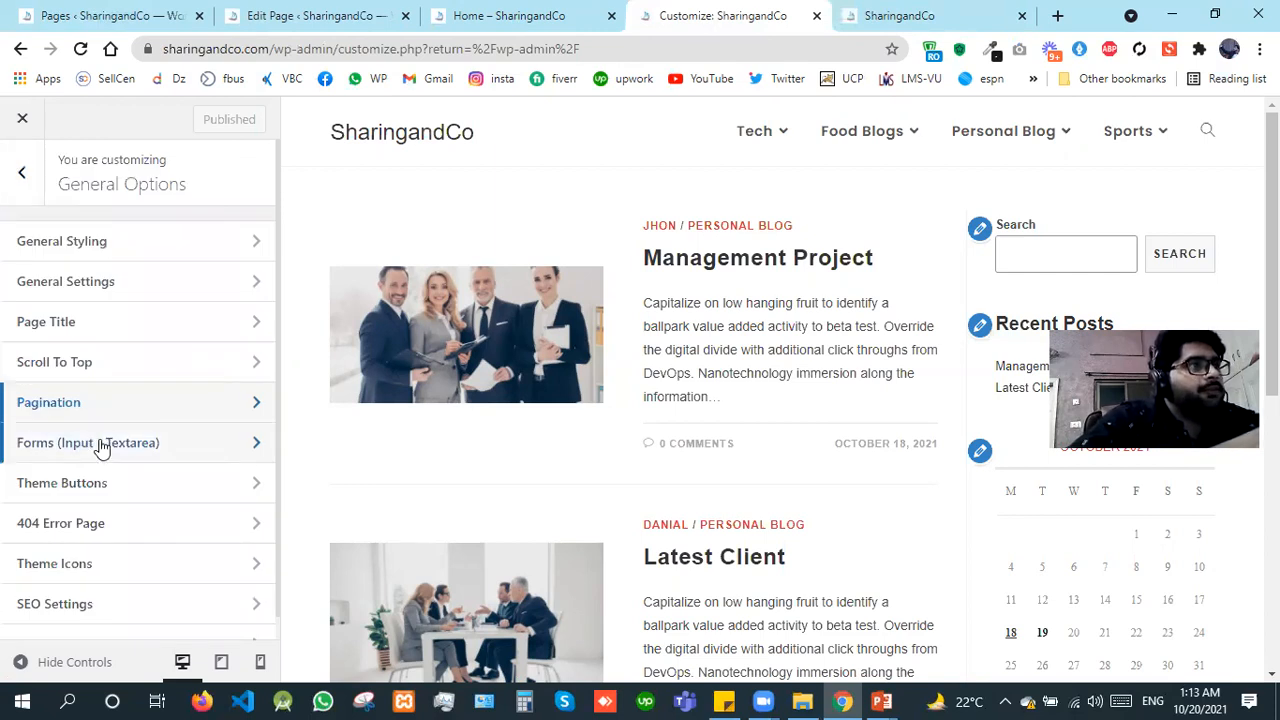
click(101, 443)
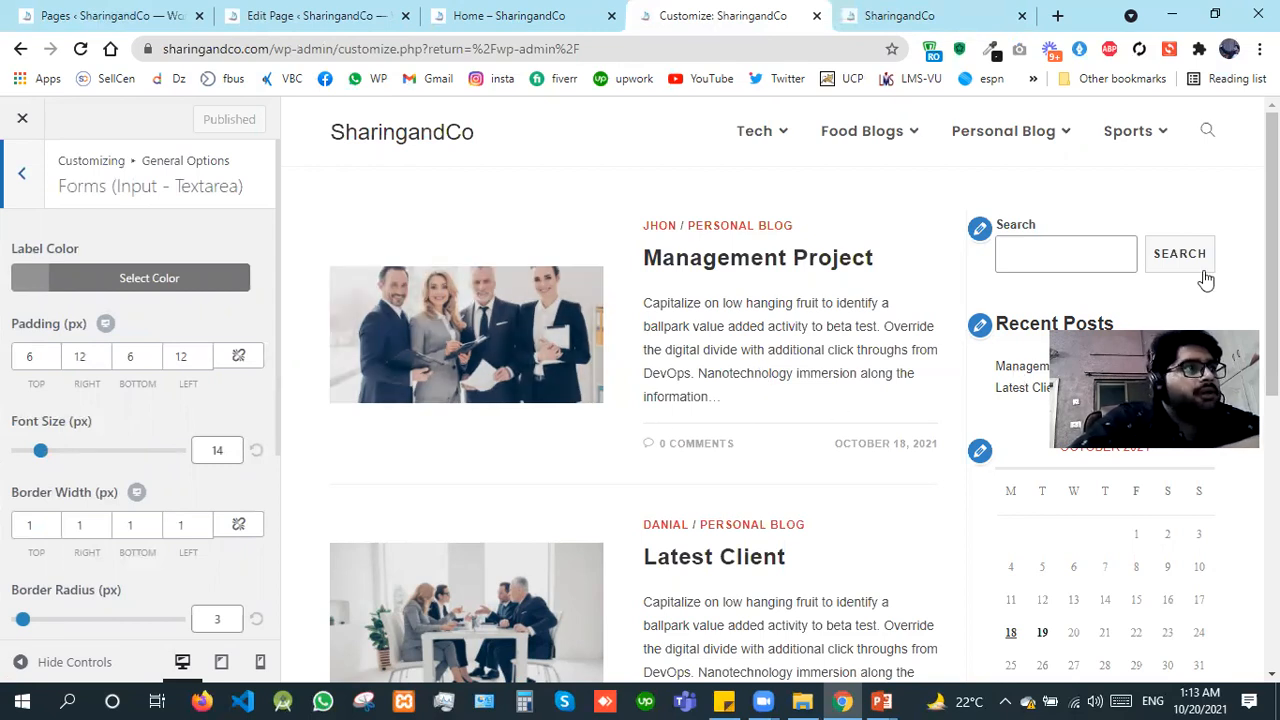
Step: Set the forms' Label Color to red #dd3333, try the sidebar Search field in the preview and return to General Options
click(41, 281)
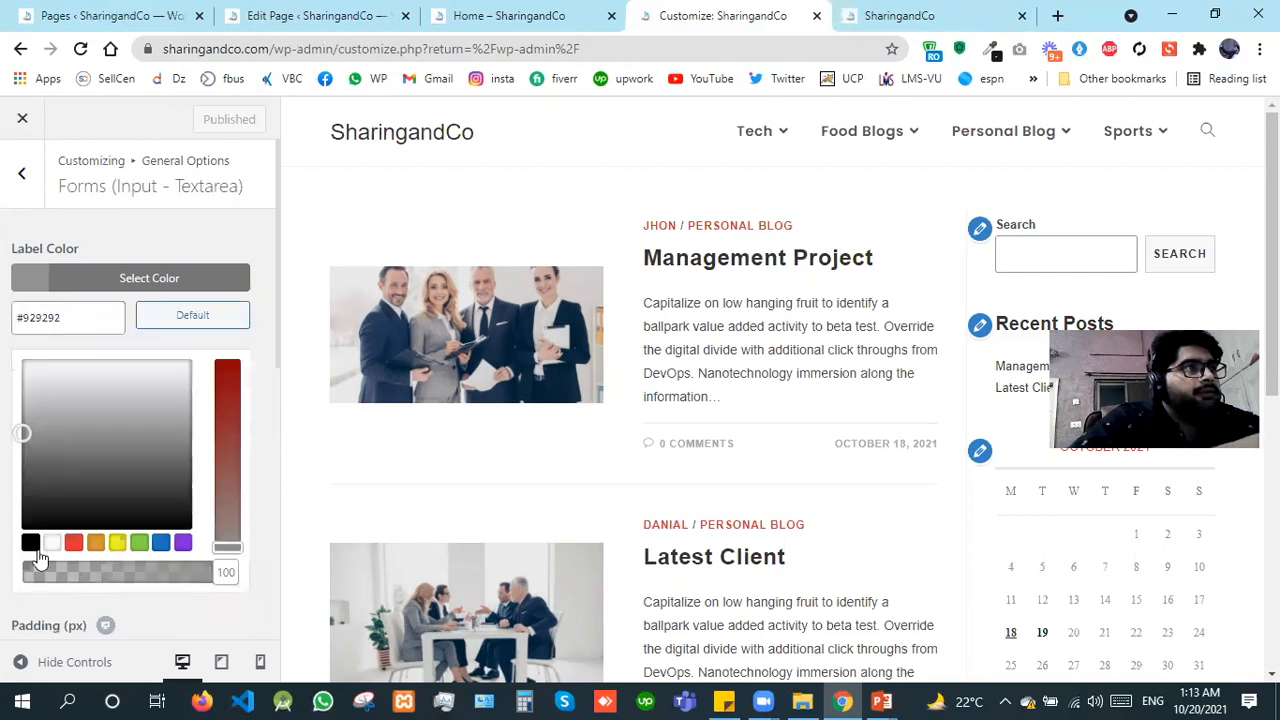
click(31, 545)
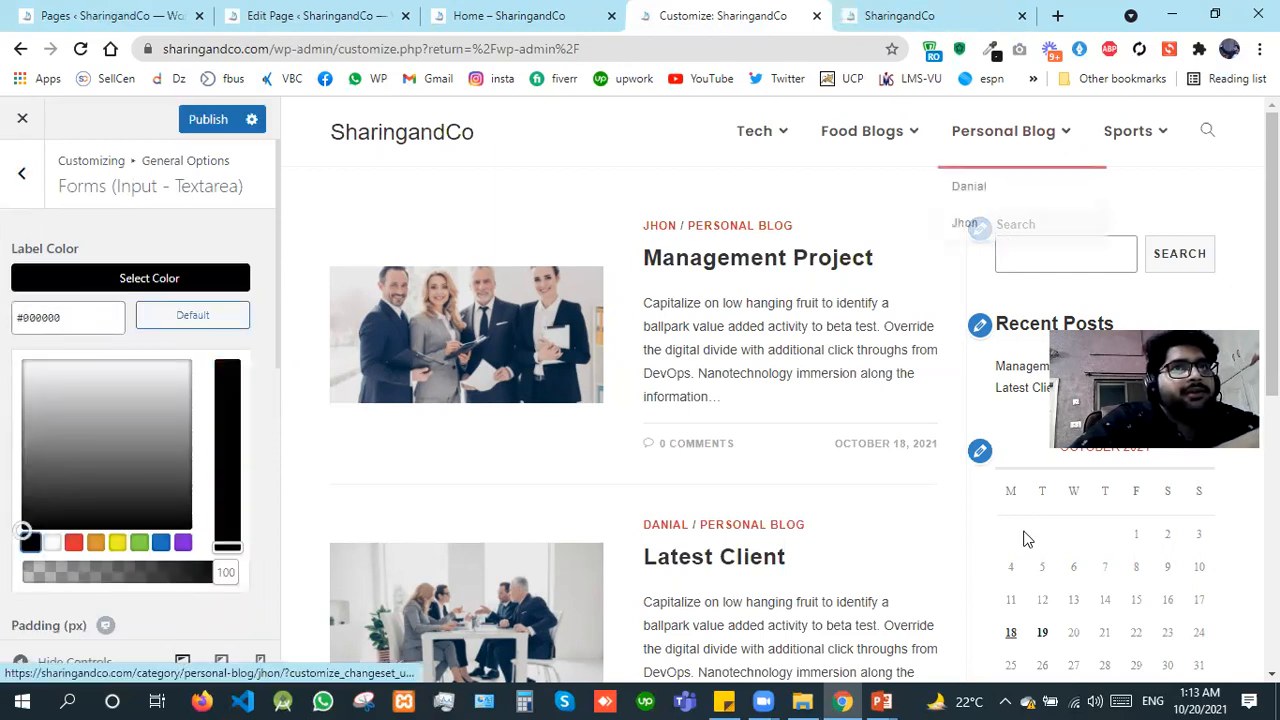
click(74, 545)
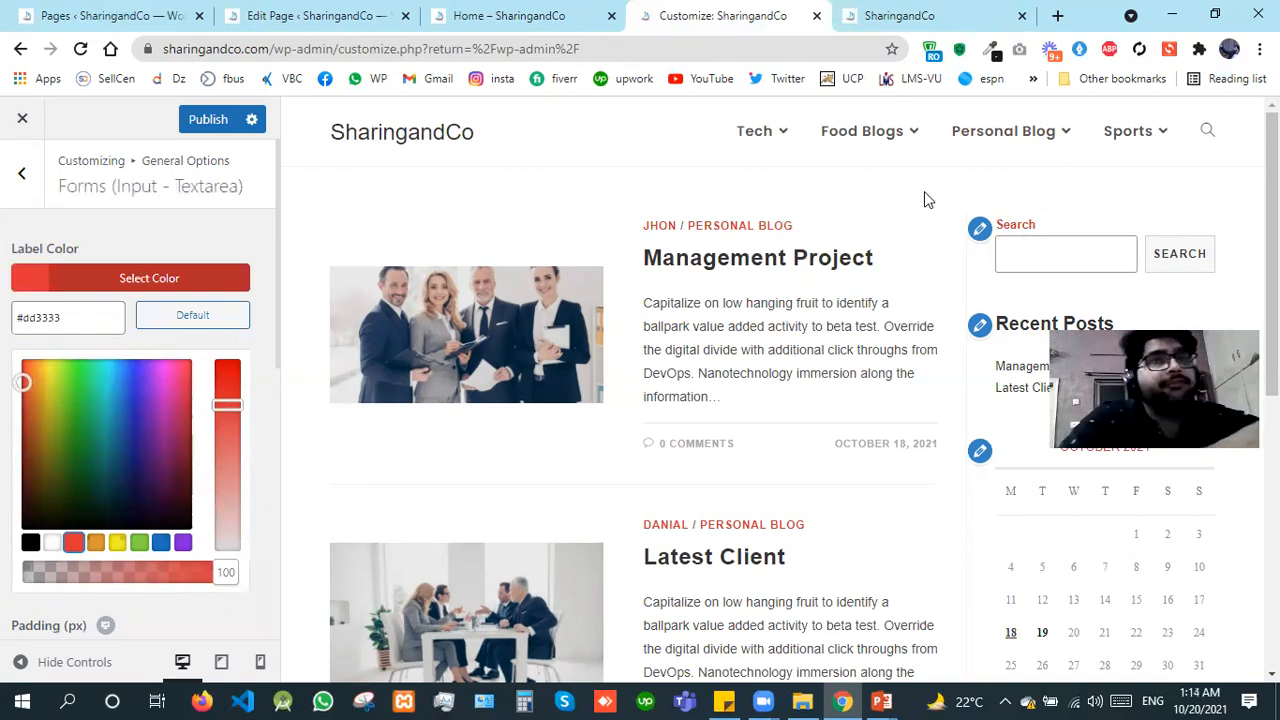
click(1033, 258)
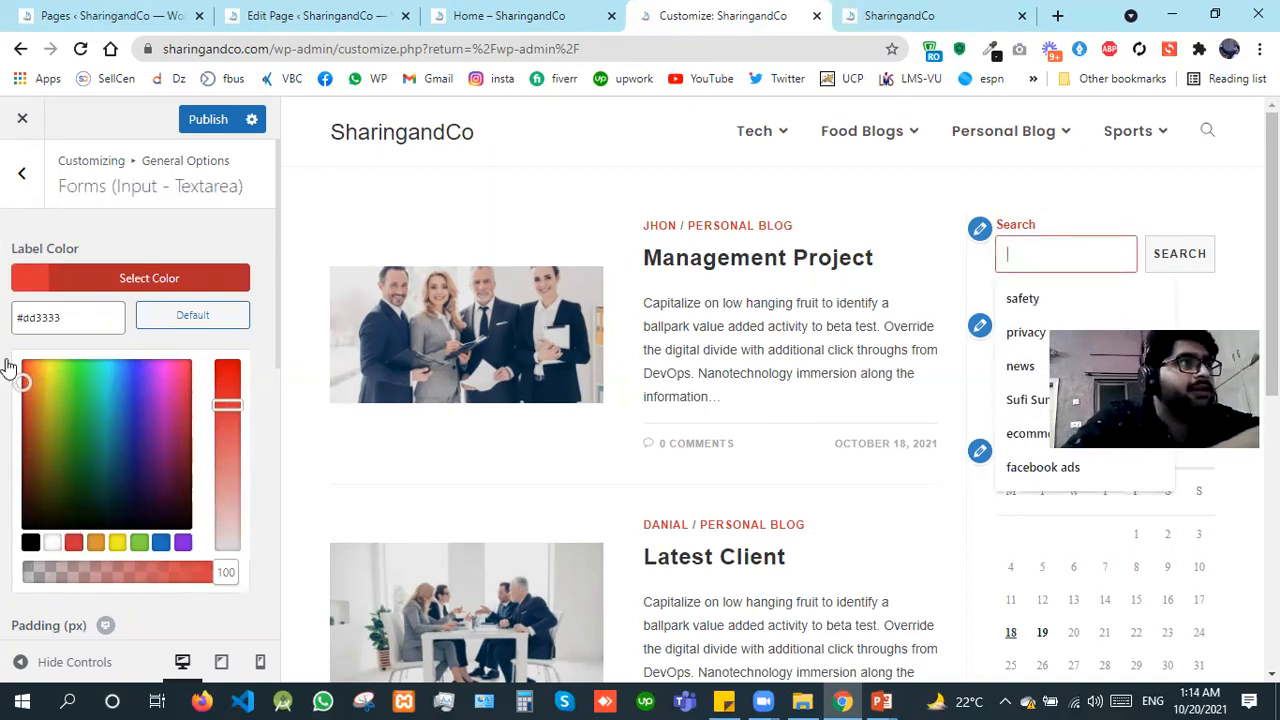
click(20, 204)
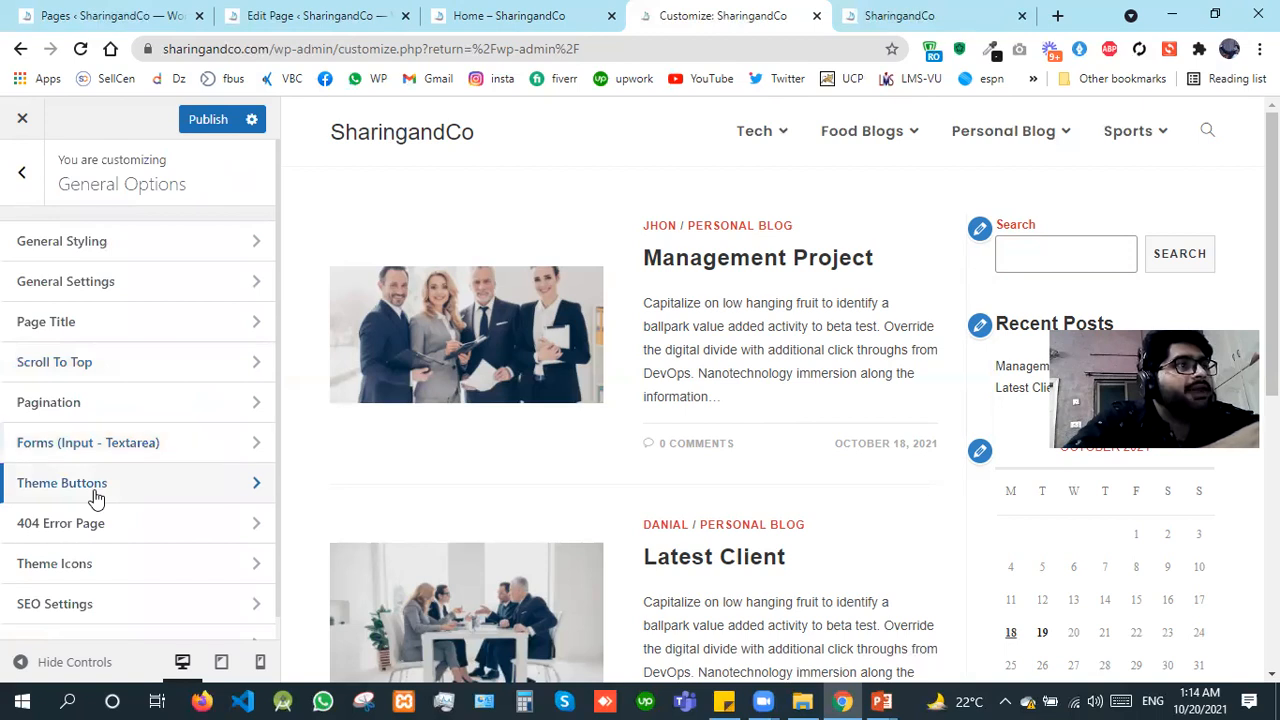
Step: Open the Theme Buttons settings, look for buttons throughout the previewed homepage and return to General Options
click(92, 488)
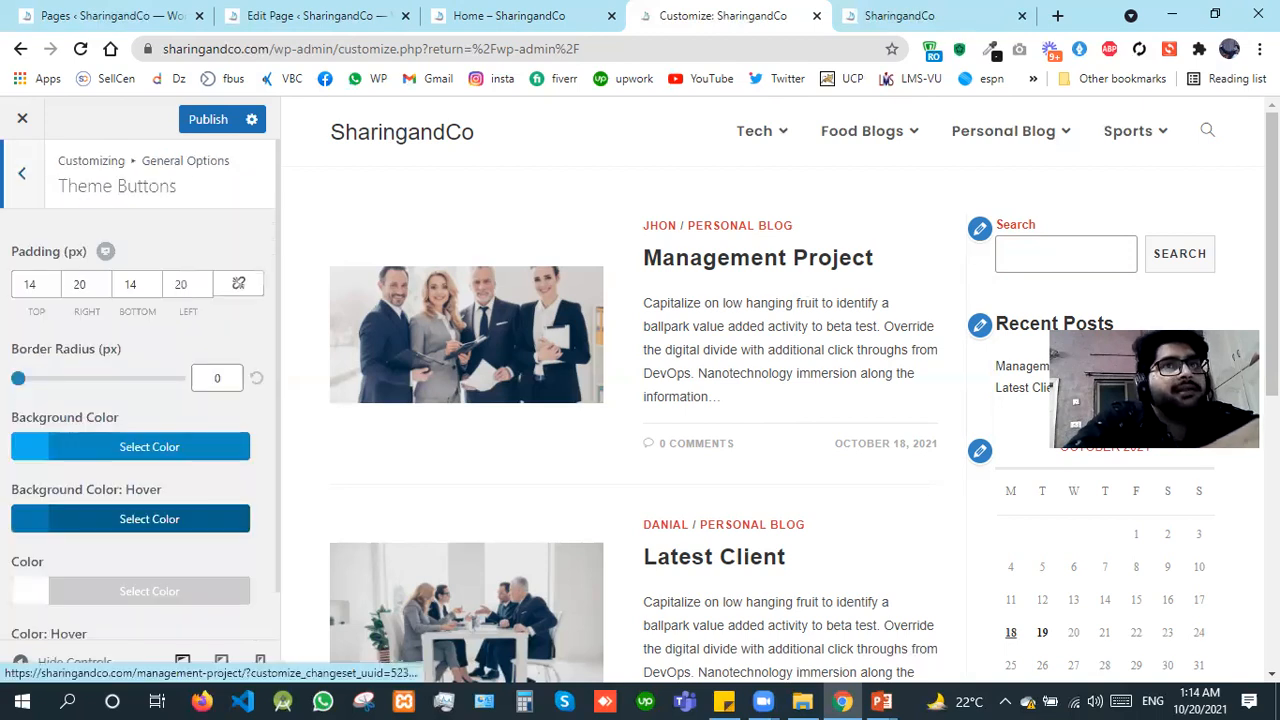
scroll(780, 400, down, 4)
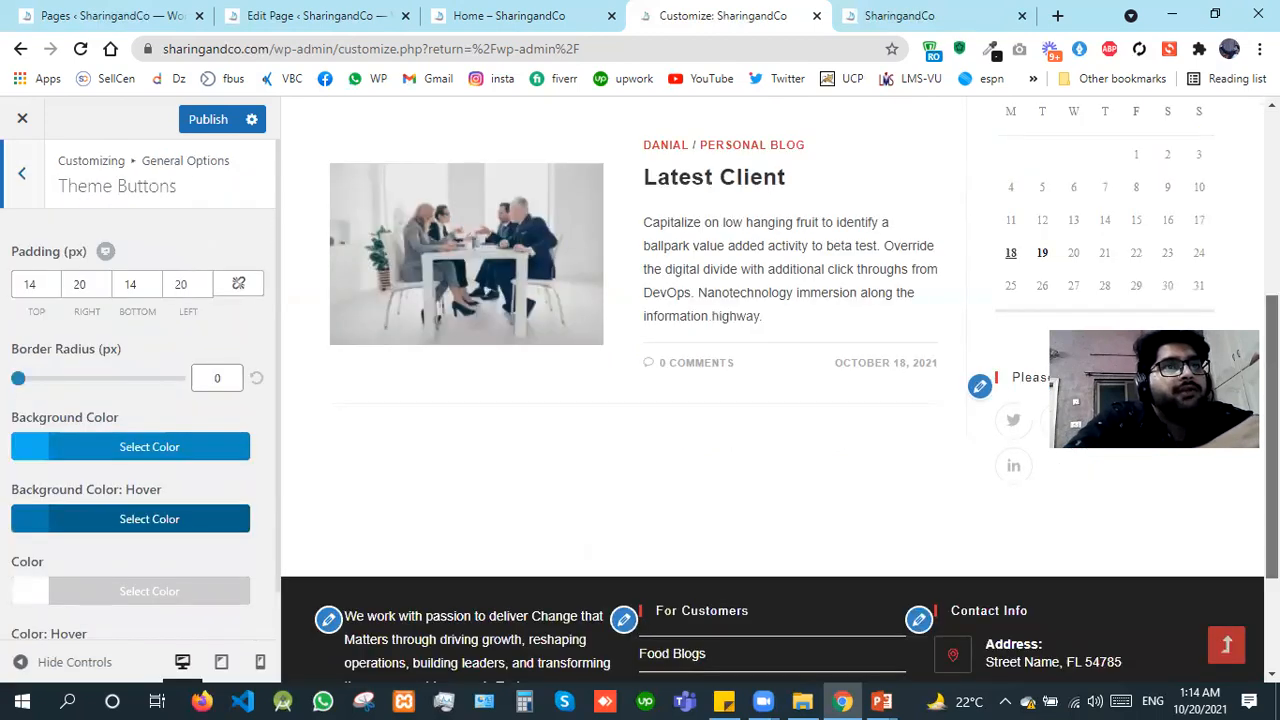
scroll(780, 400, down, 1)
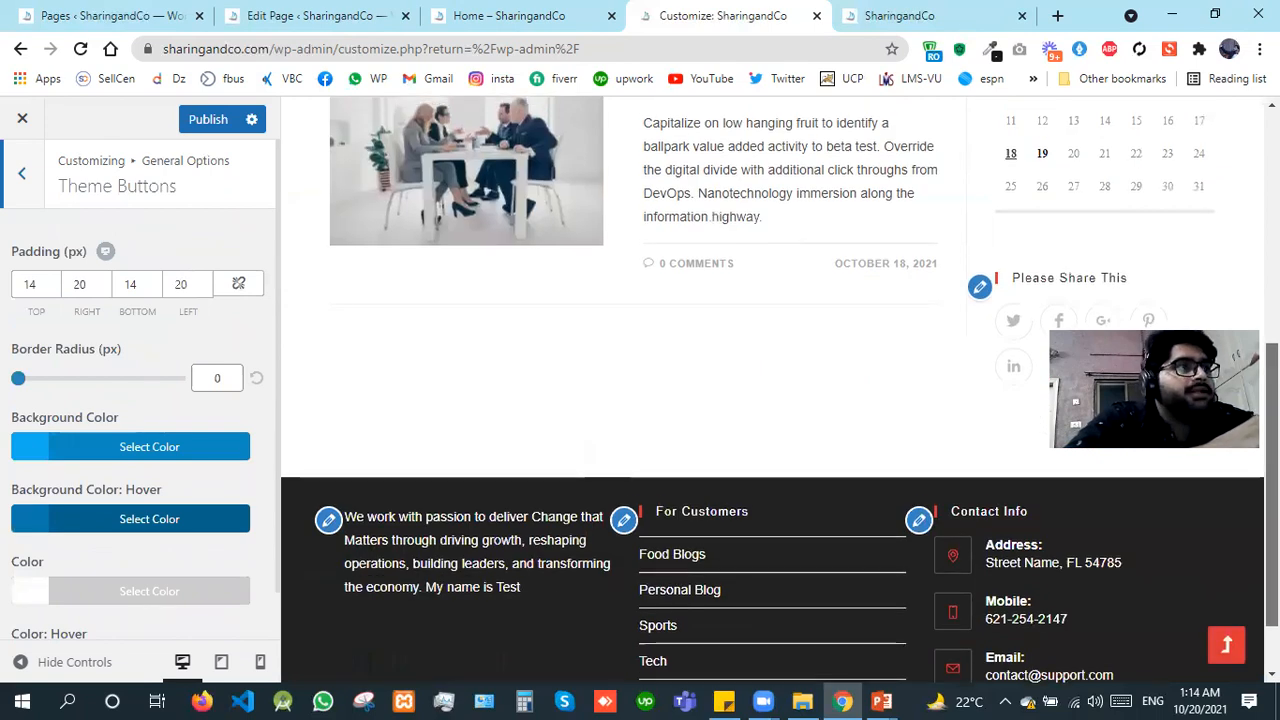
scroll(723, 400, up, 3)
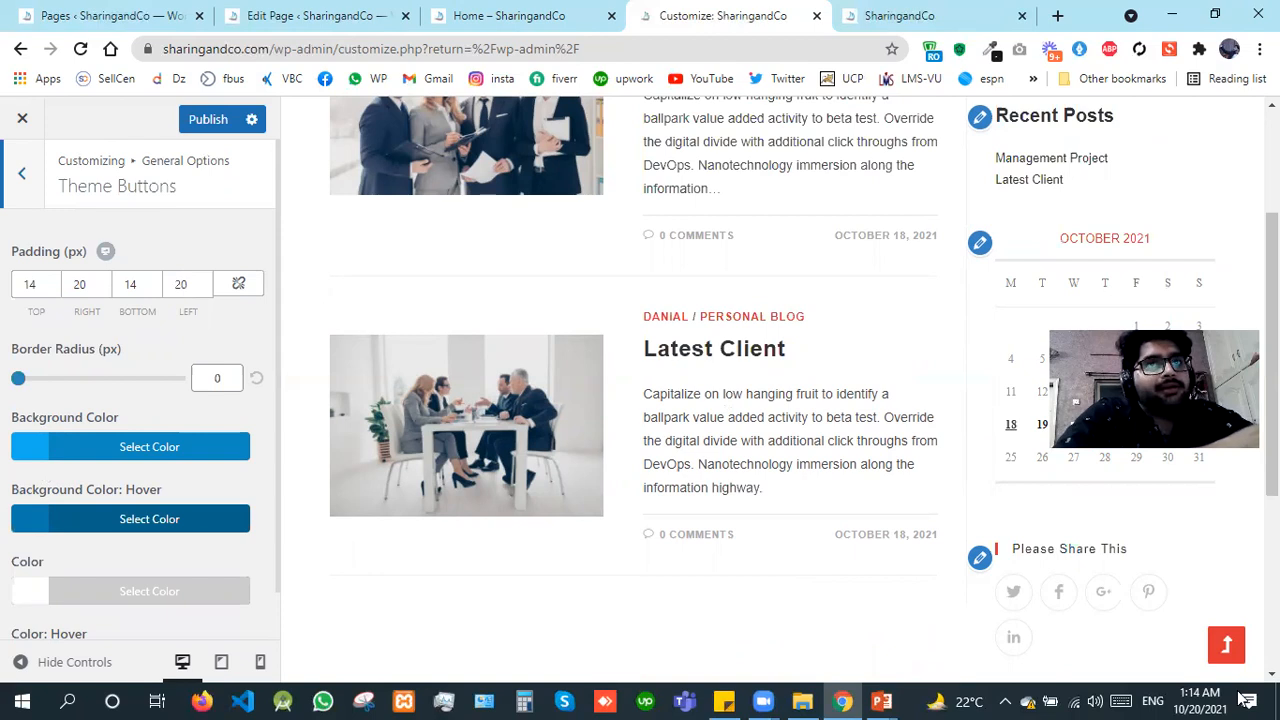
scroll(773, 390, up, 3)
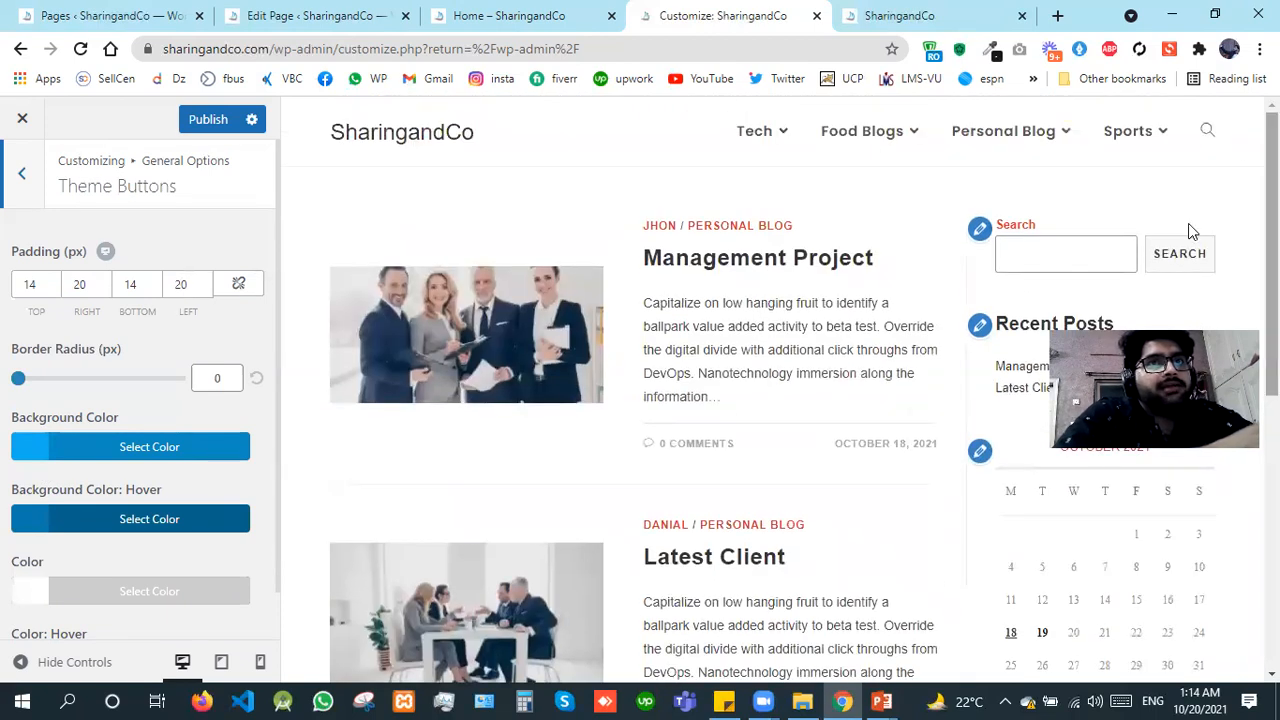
click(22, 173)
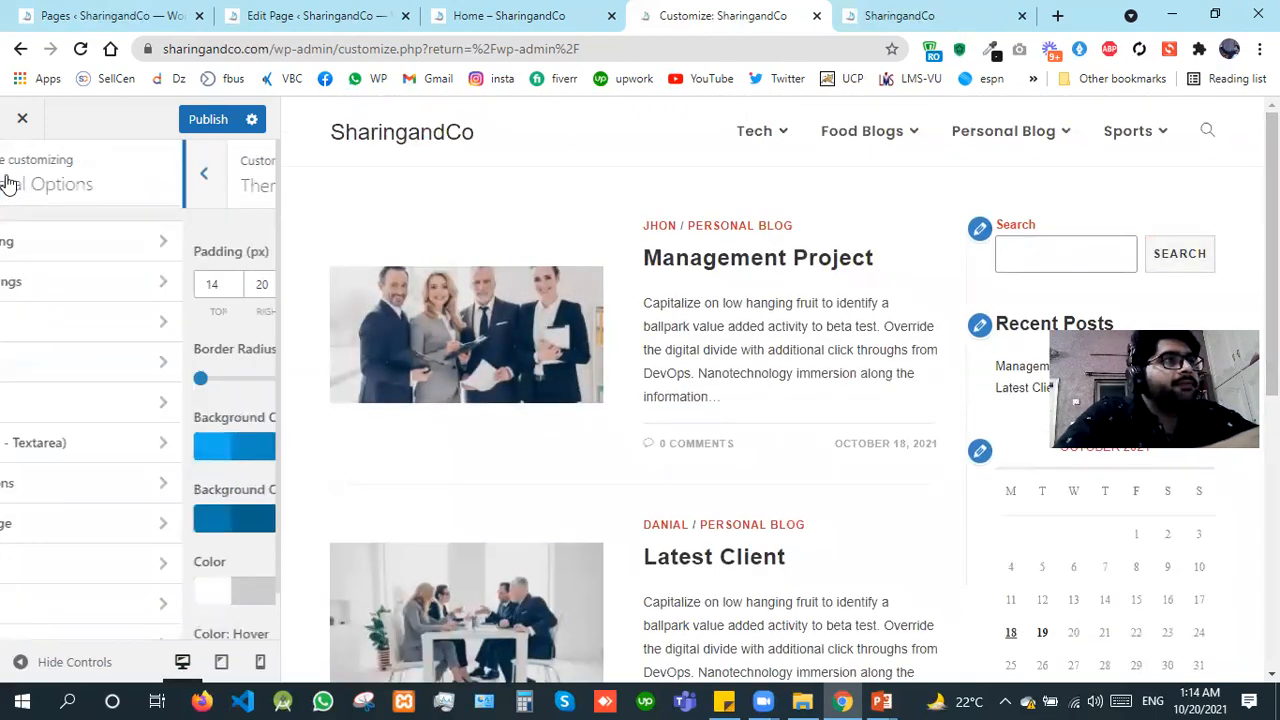
Step: Open the 404 Error Page settings and load the nonexistent address sharingandco.com/contact in the site's own browser tab
click(110, 535)
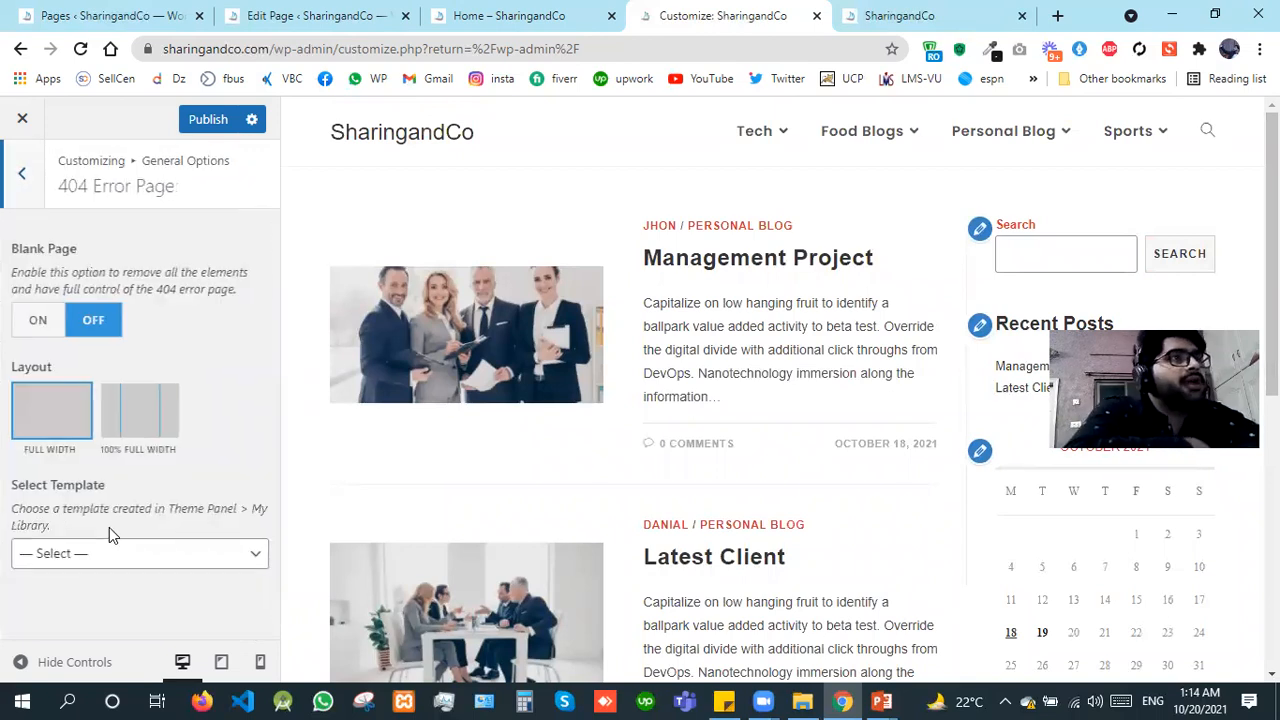
click(890, 15)
click(289, 48)
click(291, 49)
text(/co)
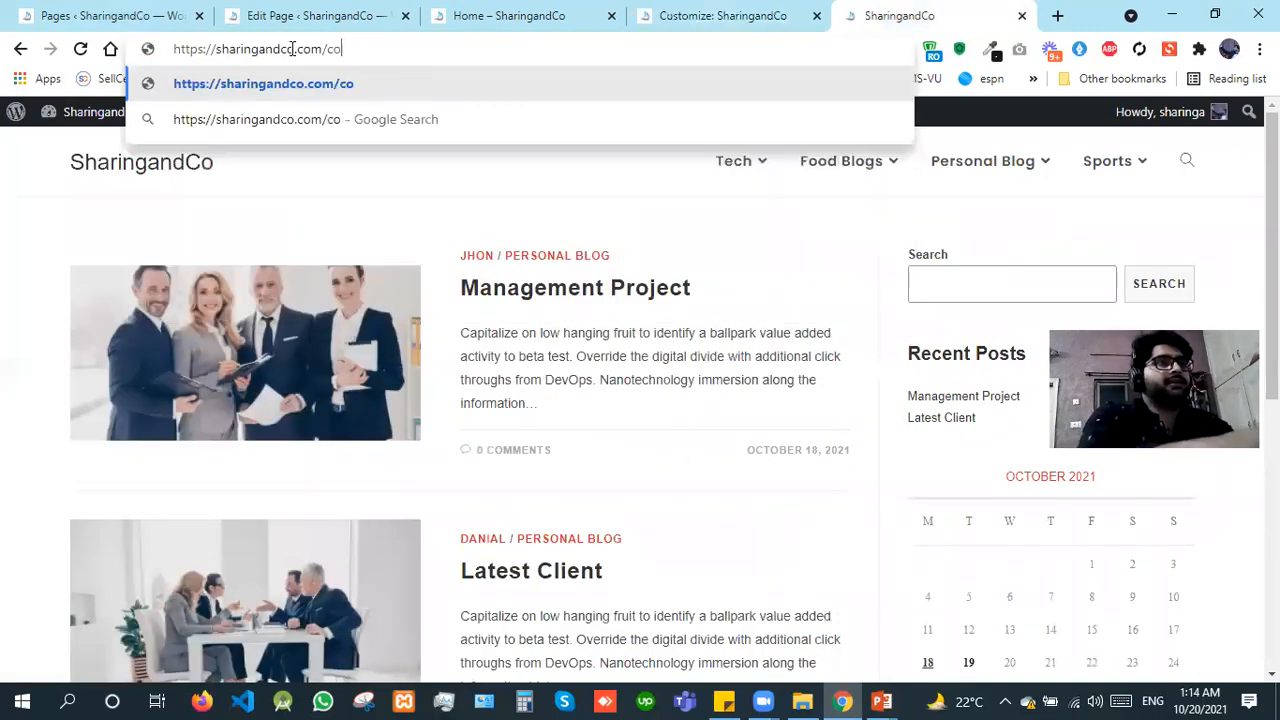
text(ntact)
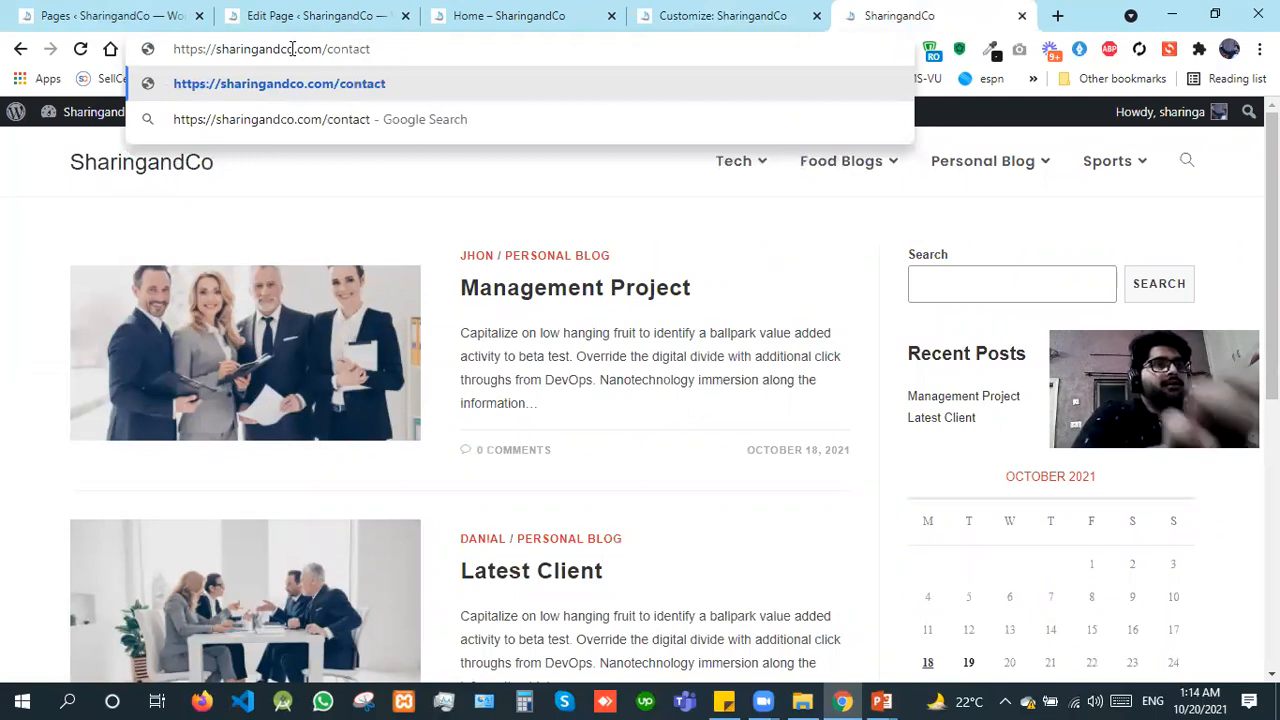
key(Return)
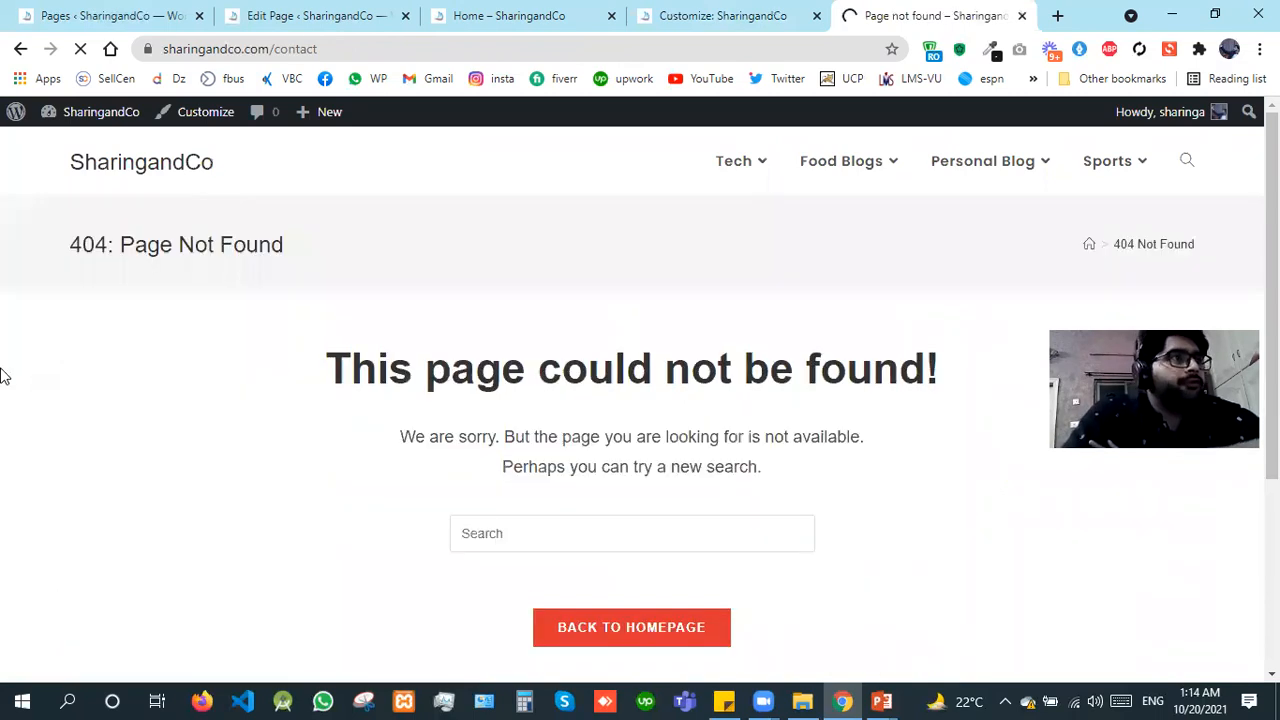
Step: Check which templates can be selected for the 404 page in the customizer, looking at the site's current error page in between
click(765, 12)
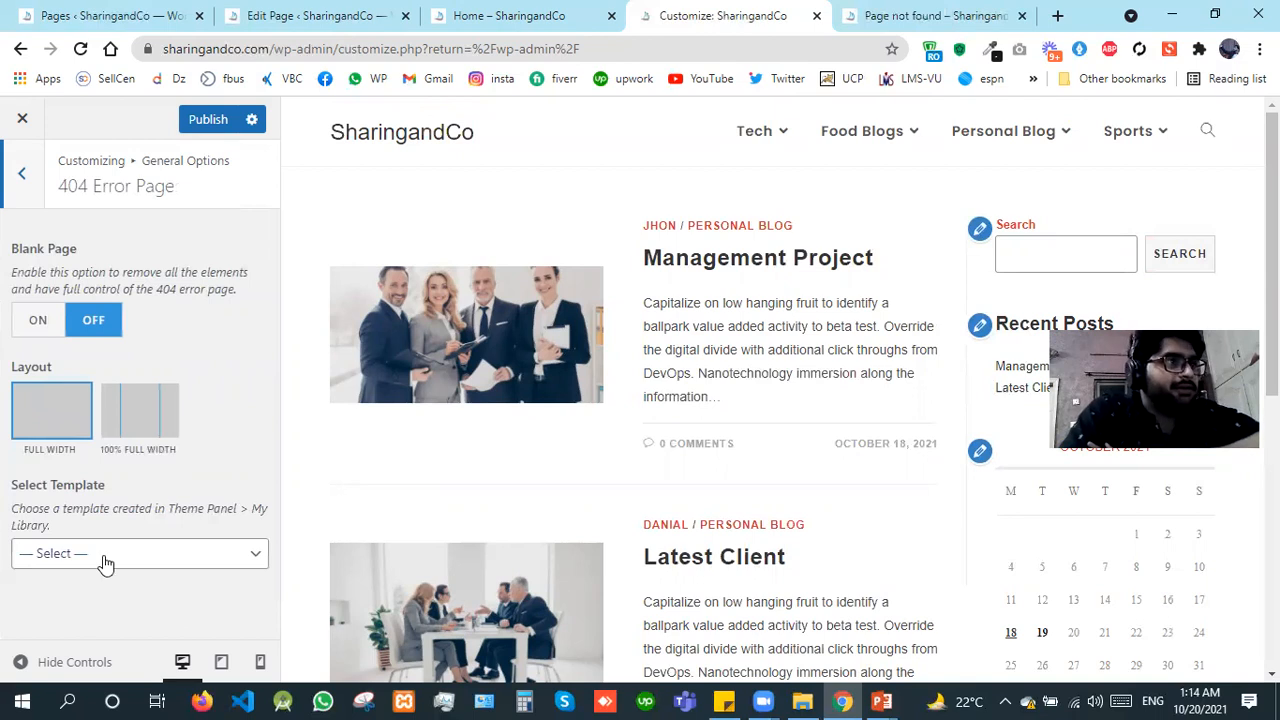
click(106, 555)
click(106, 579)
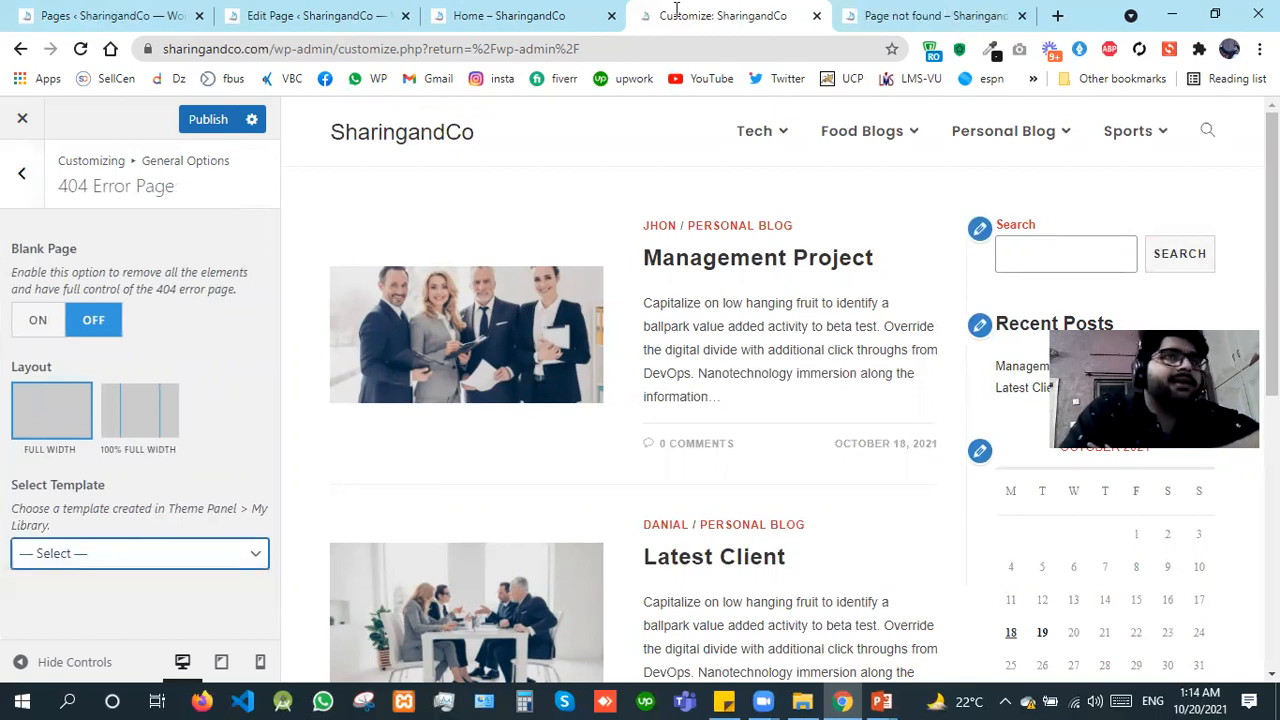
click(920, 12)
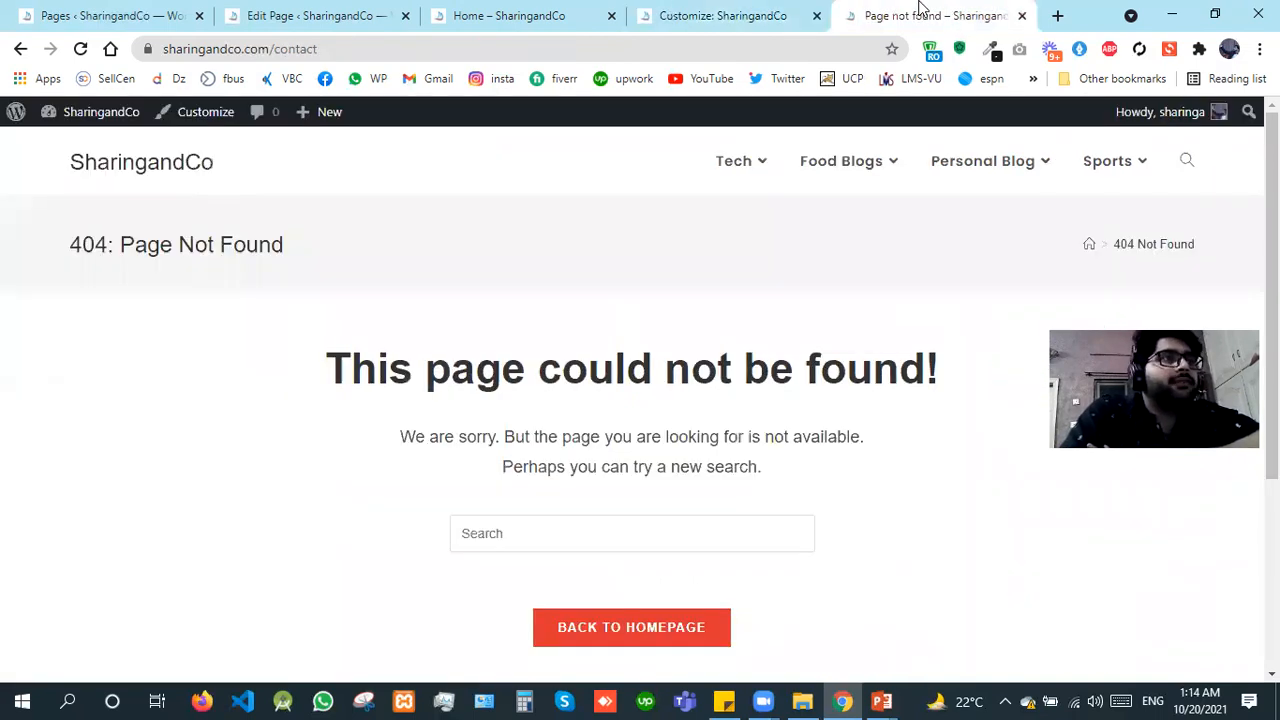
click(798, 12)
click(145, 556)
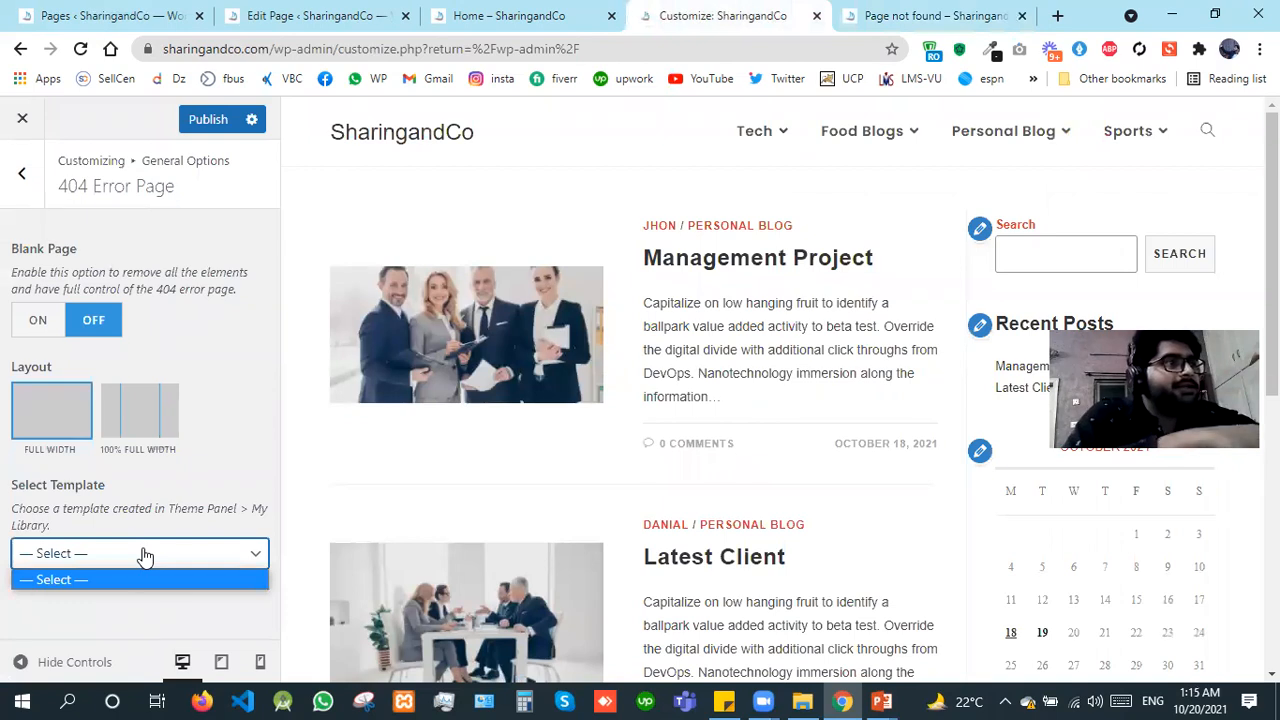
click(145, 262)
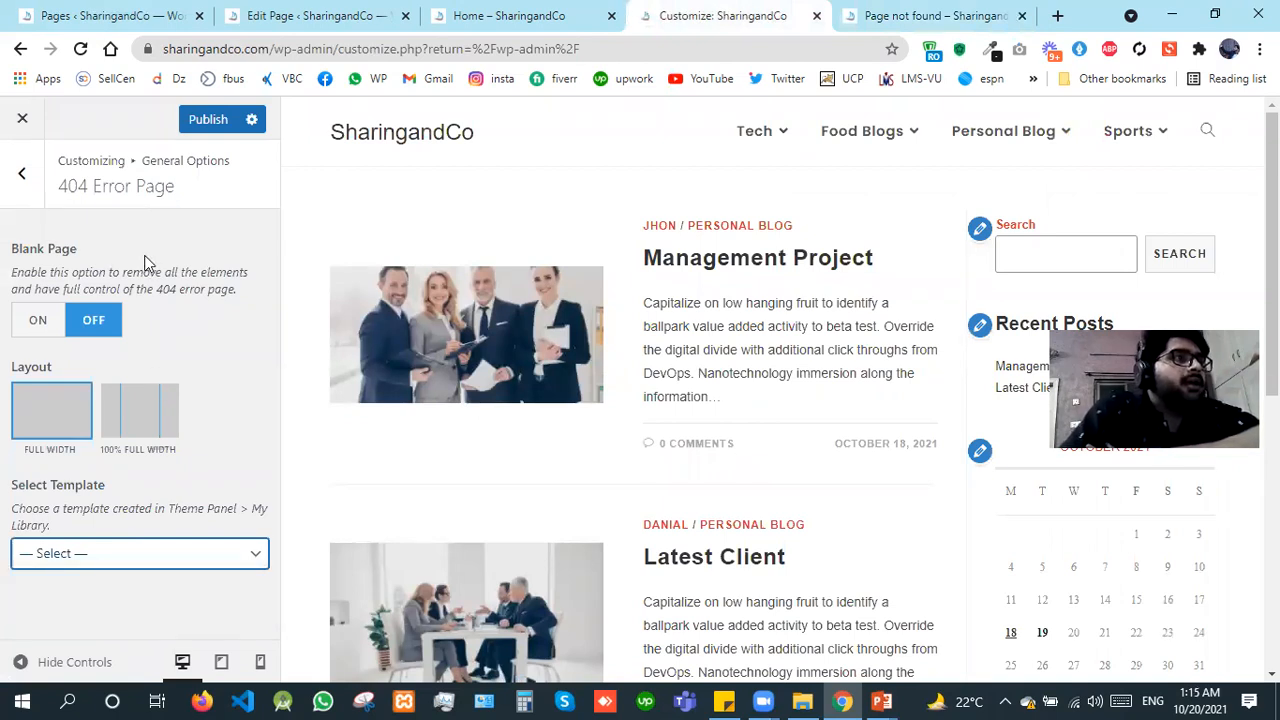
Step: Turn the 404 page's Blank Page option on and back off, publish the customizer changes and return to General Options
click(38, 320)
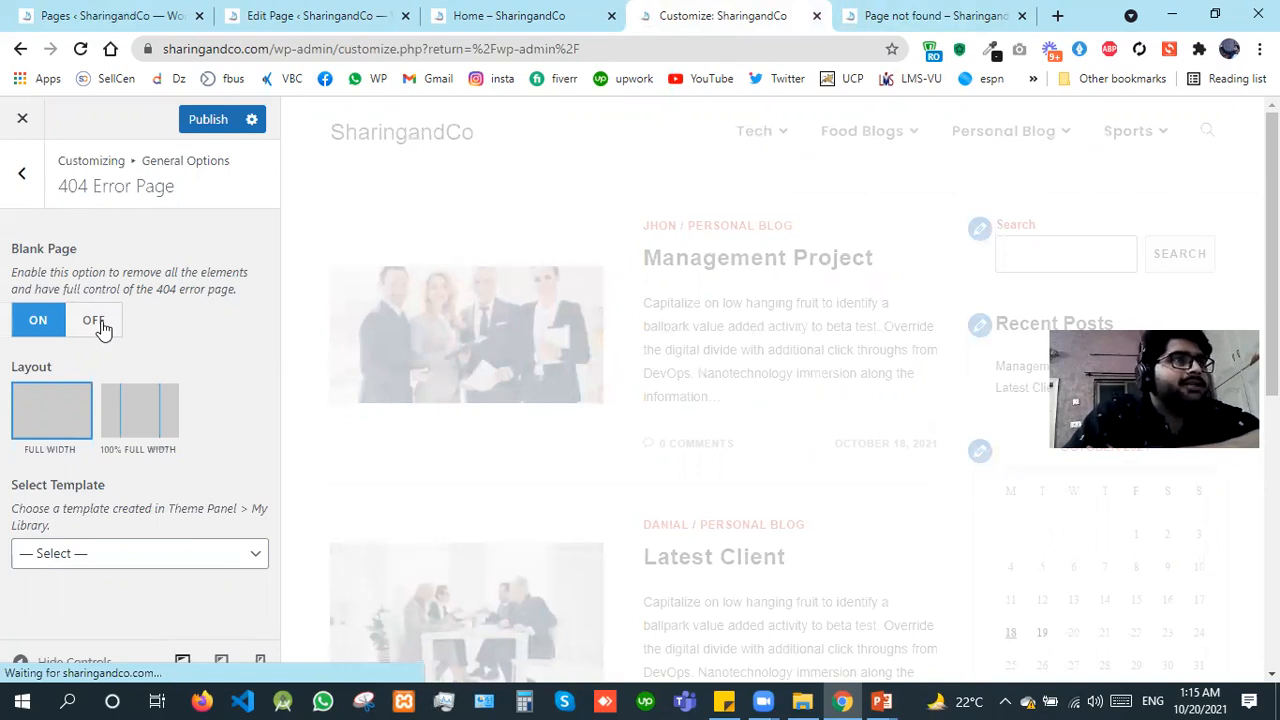
click(984, 12)
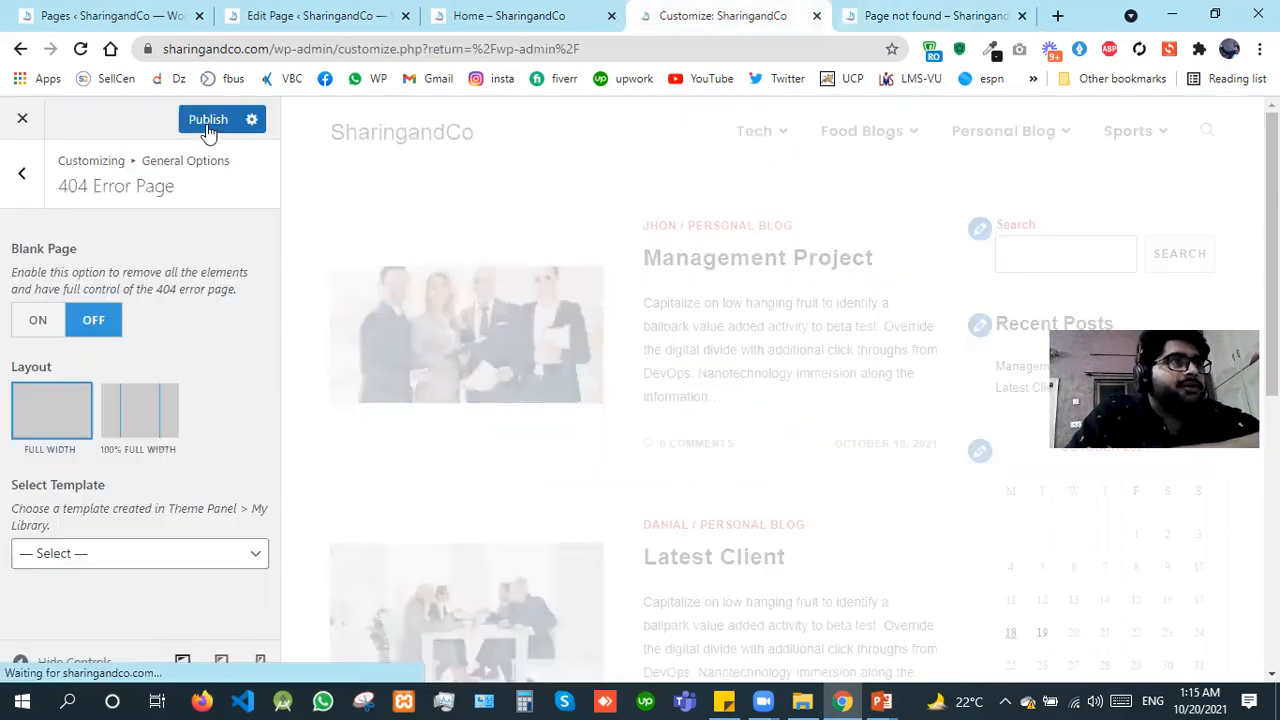
click(27, 207)
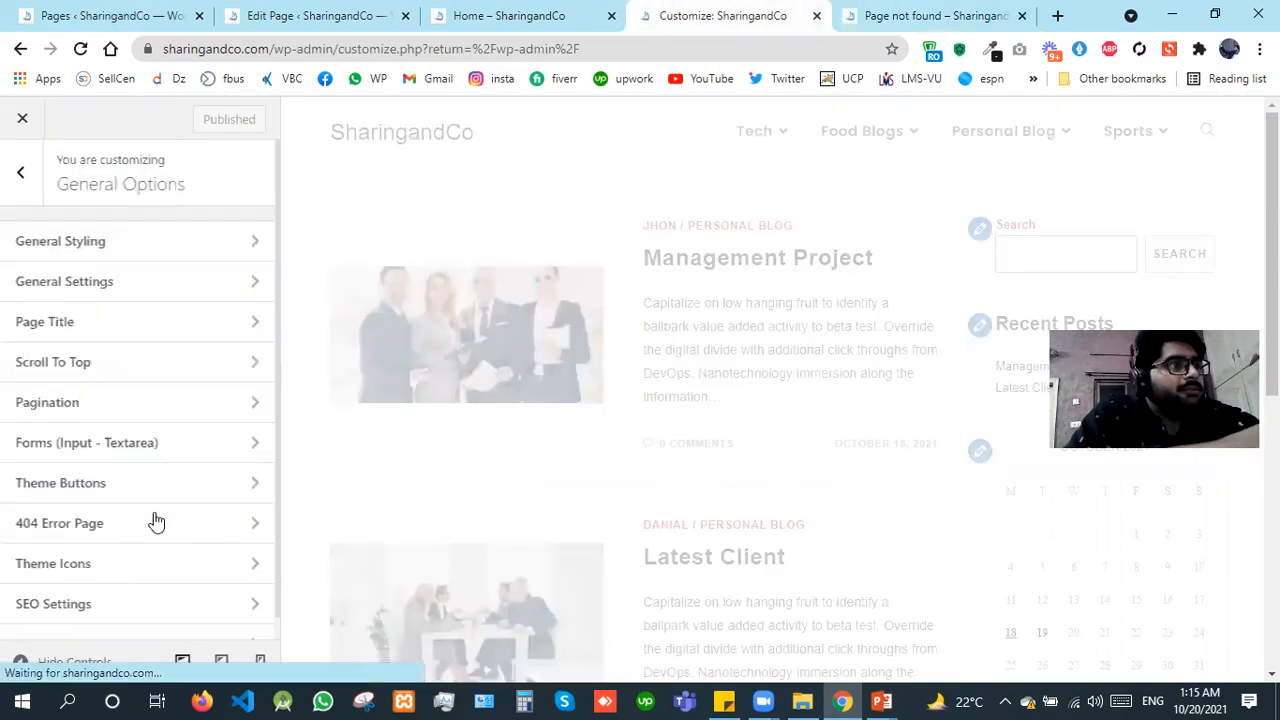
Step: Open the Theme Icons settings and review the selectable icon sets, keeping Simple Line Icons
click(164, 581)
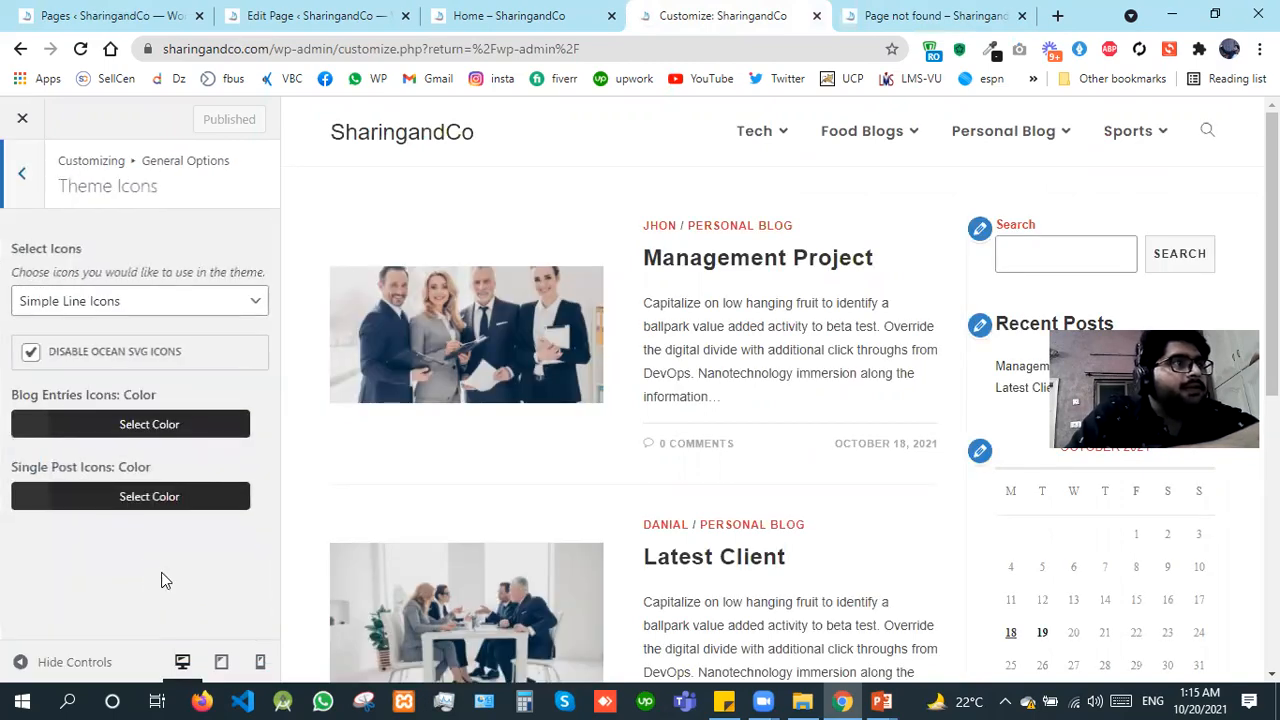
click(145, 311)
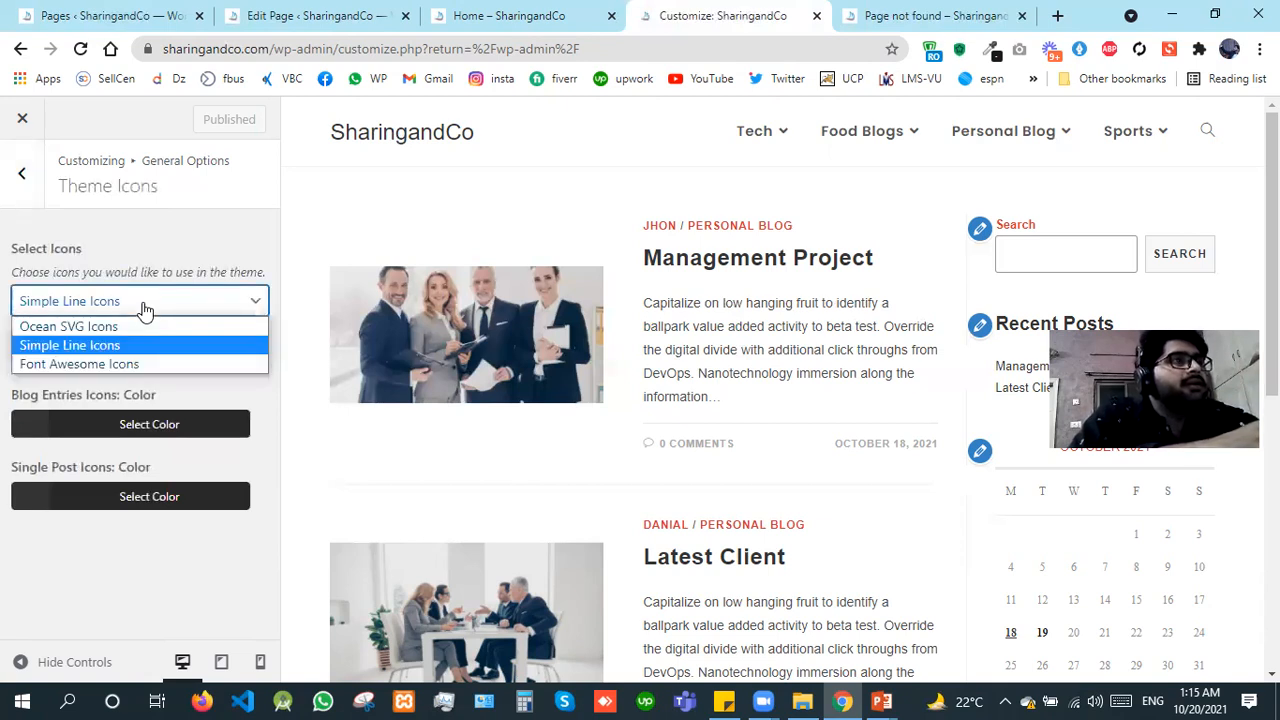
click(144, 310)
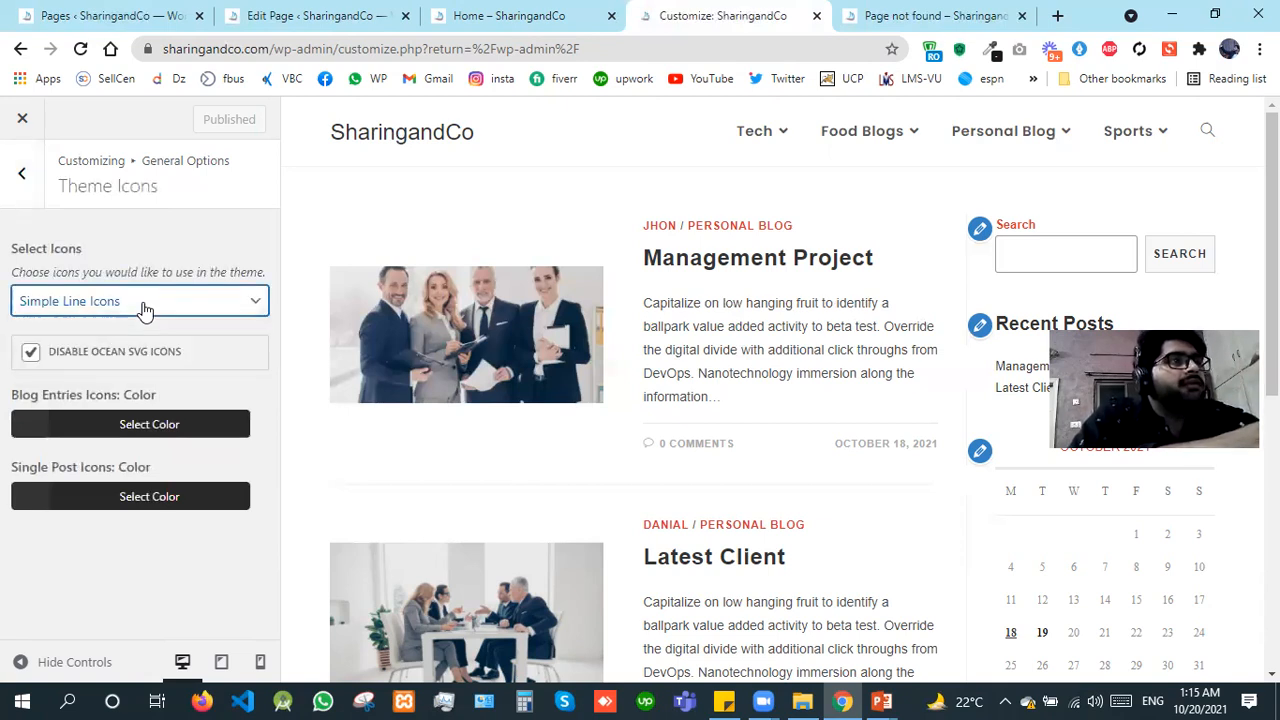
click(144, 310)
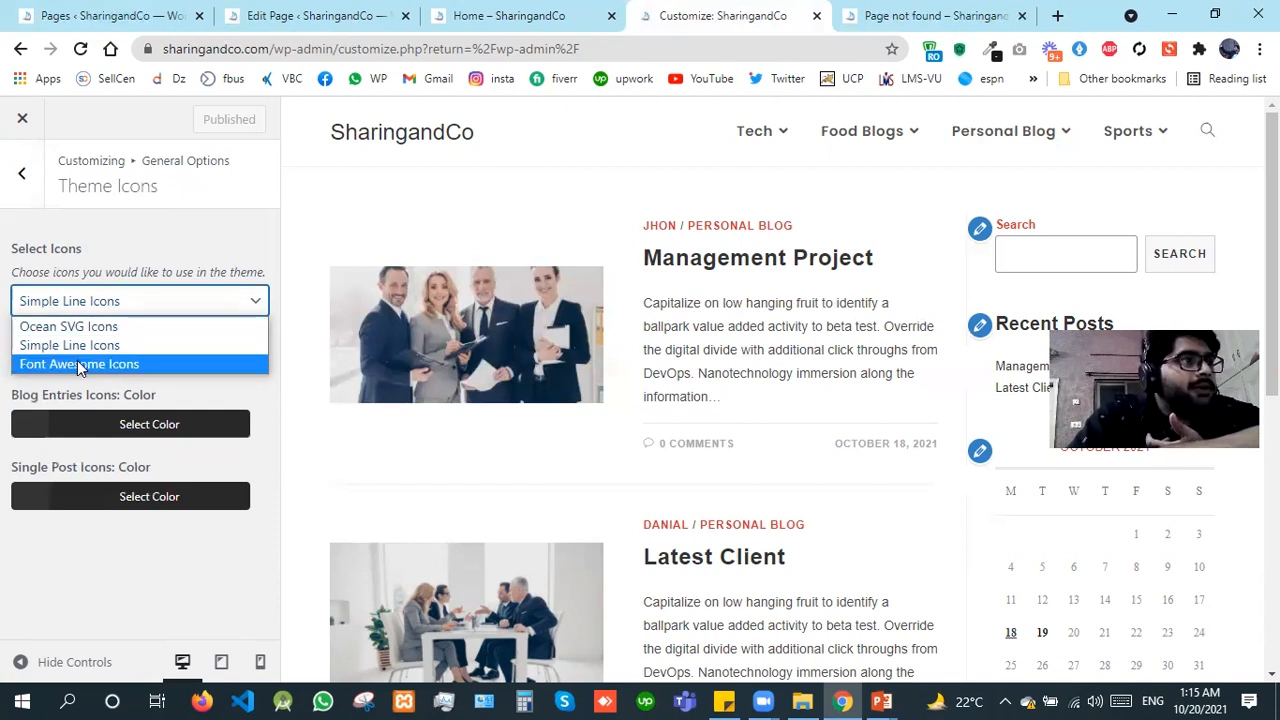
click(90, 347)
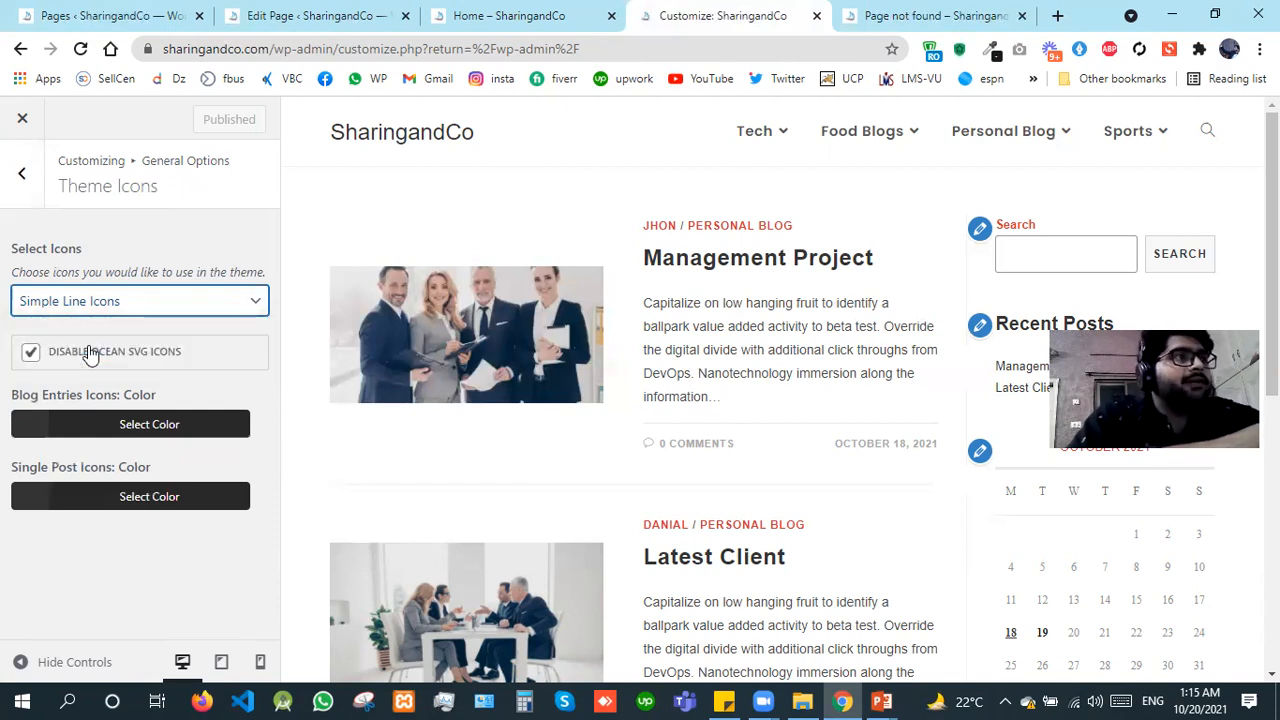
Step: Search Google for "font awesome" in a new tab, open fontawesome.com and switch back to the site's 404 page tab
click(1059, 16)
text(font awesome)
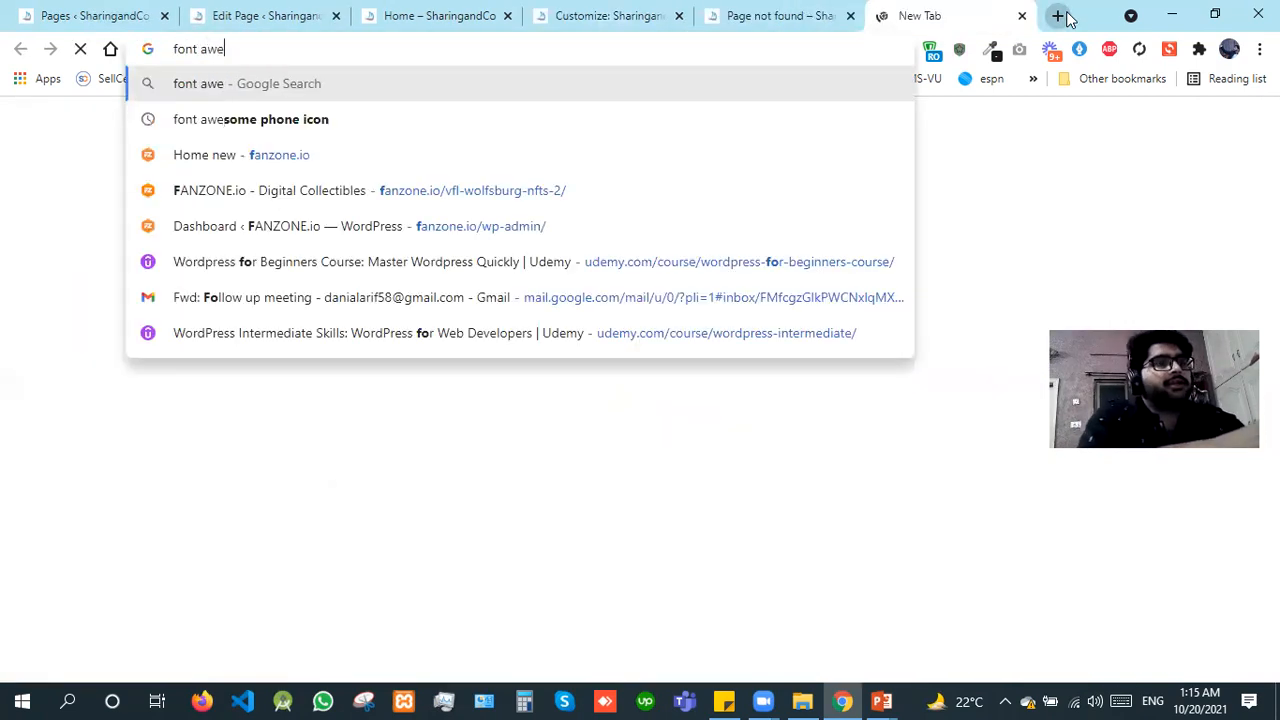
key(Return)
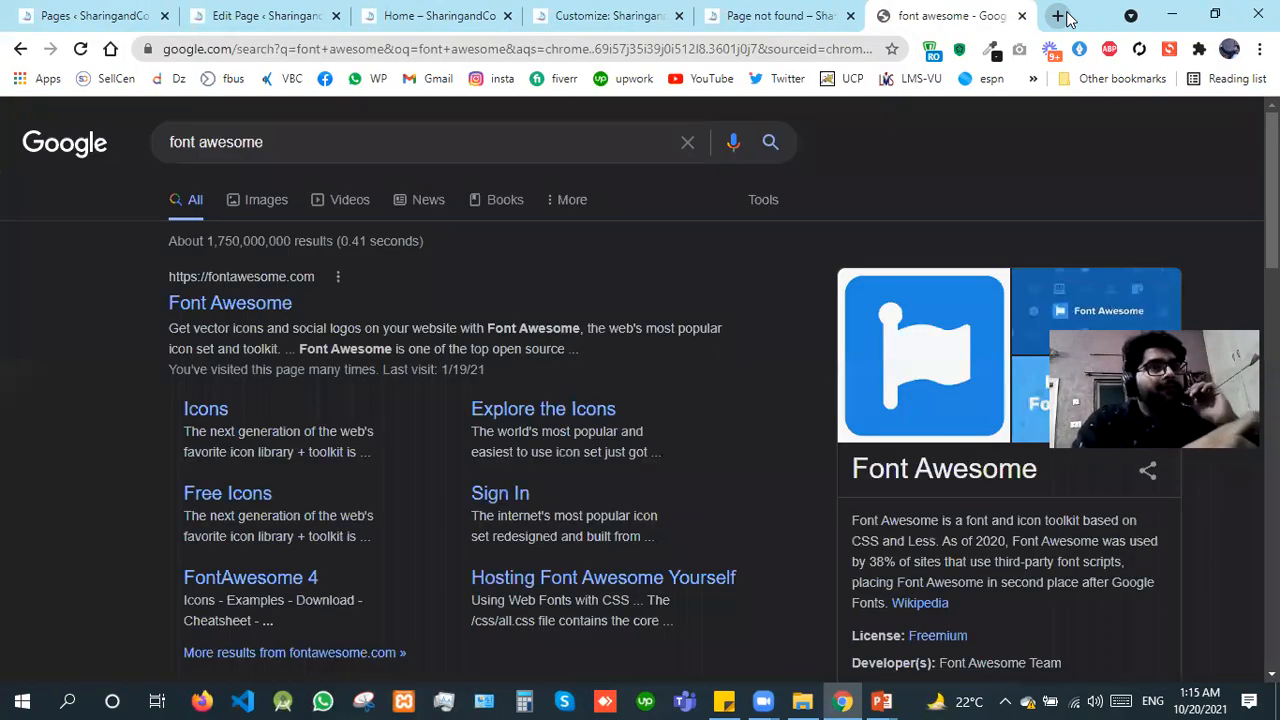
click(253, 296)
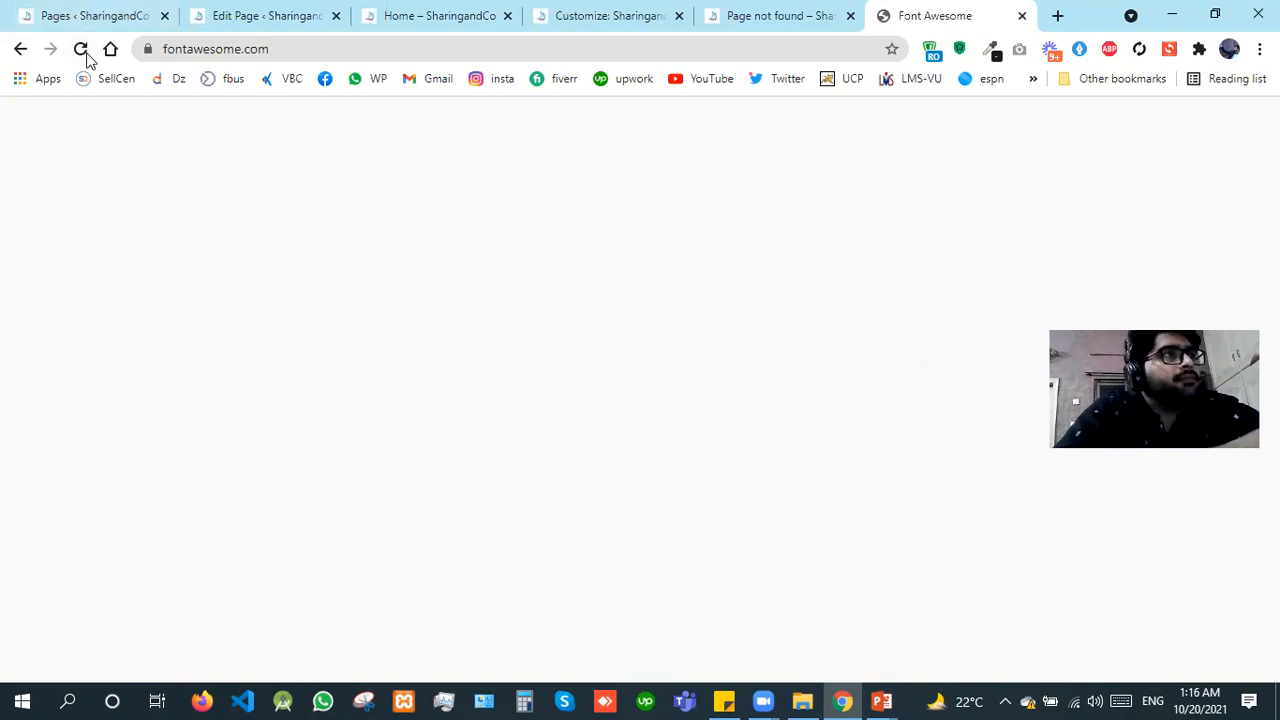
click(722, 8)
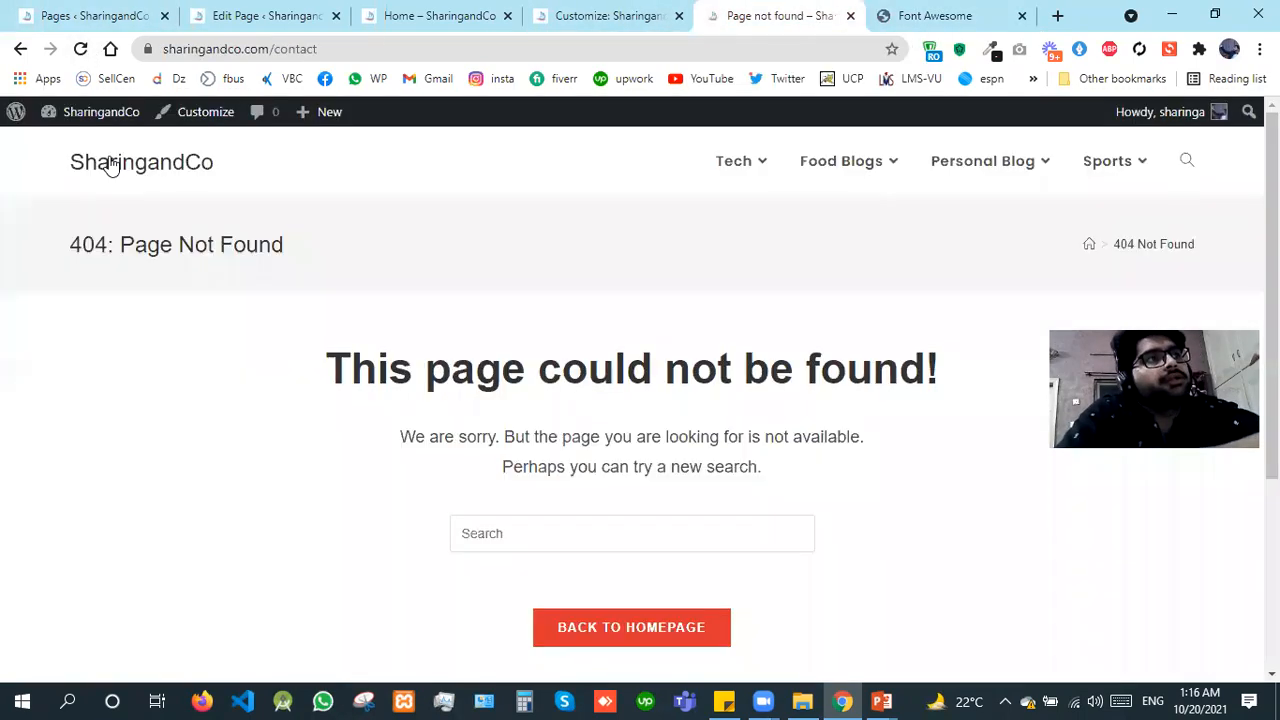
Step: Open the site's homepage and check the loading Font Awesome page in its own tab
click(111, 166)
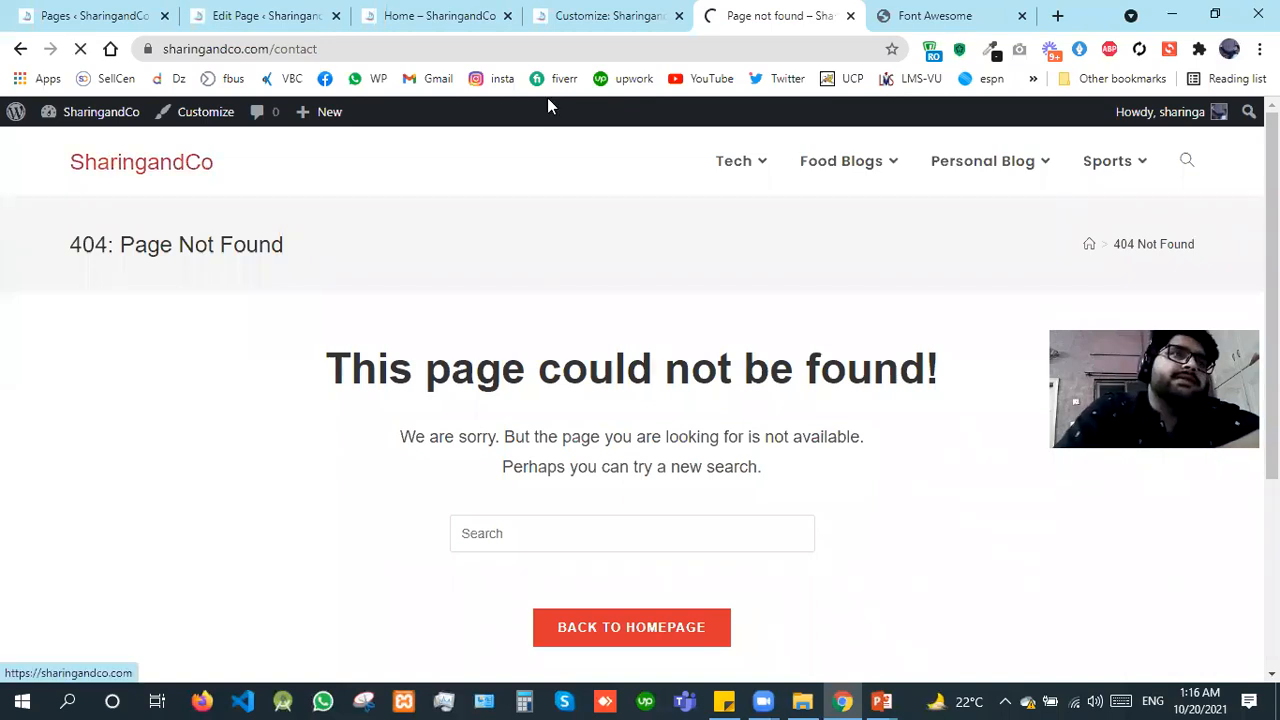
click(957, 5)
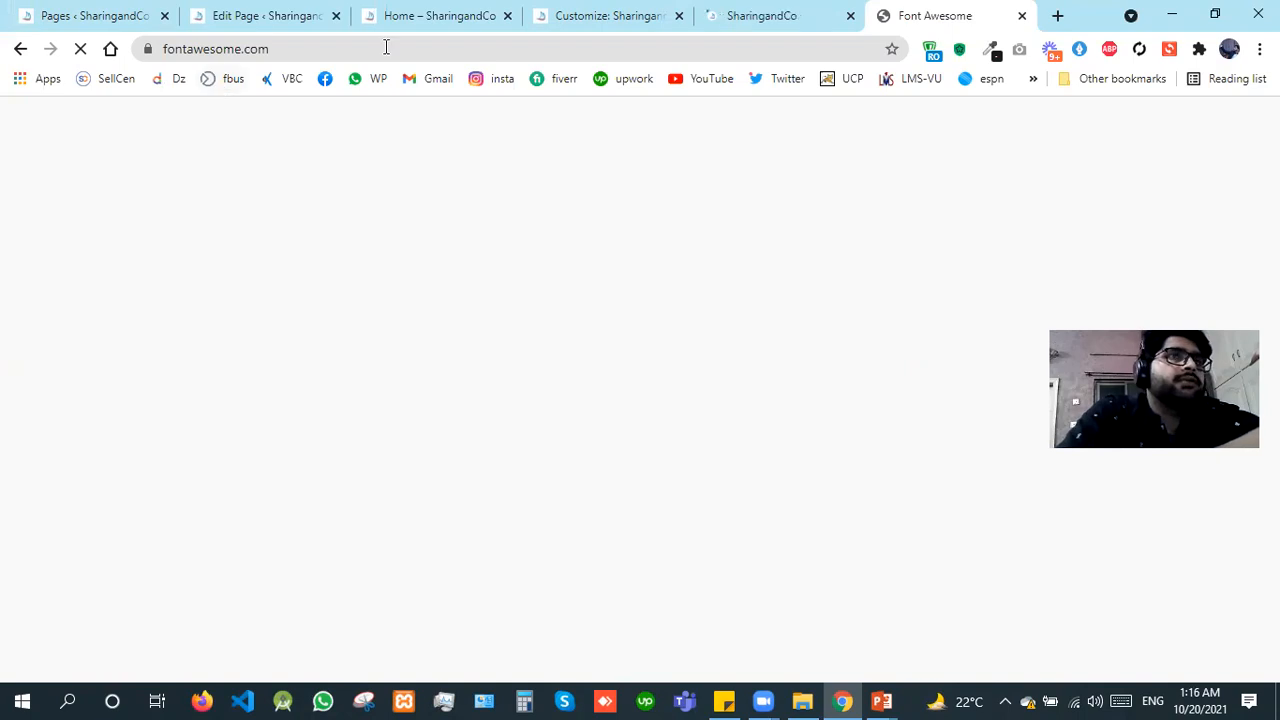
click(757, 8)
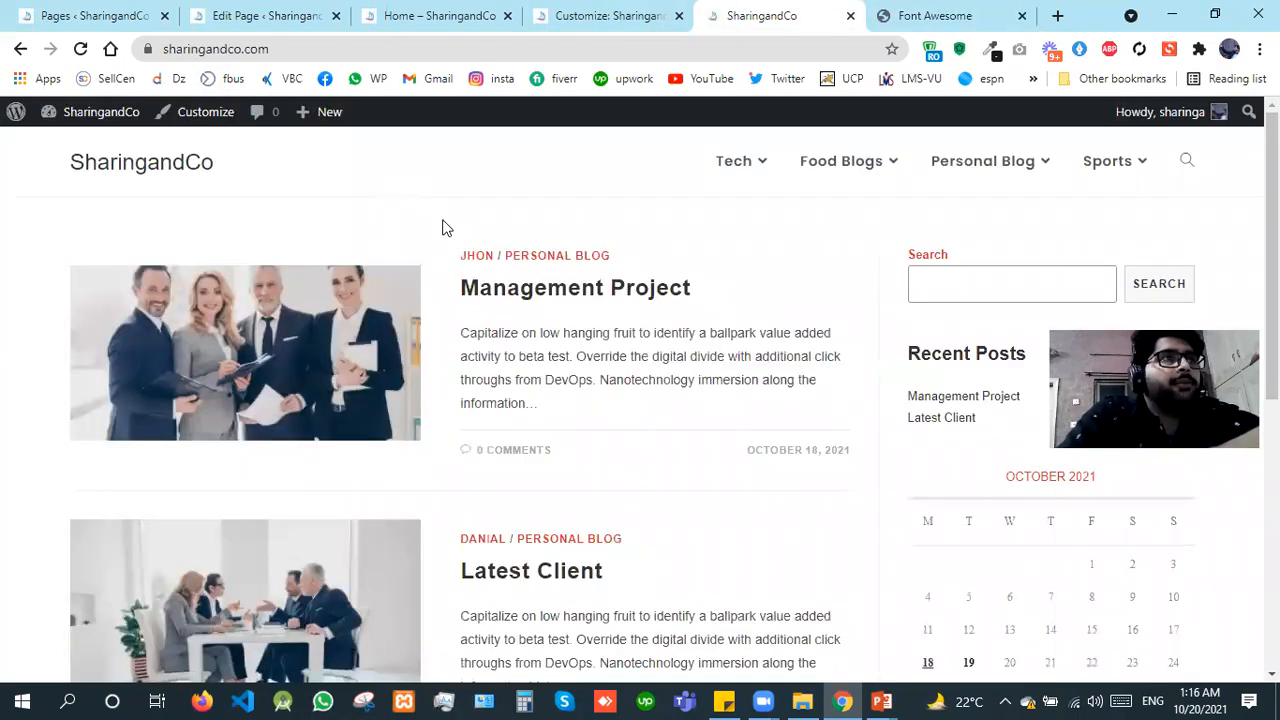
click(993, 8)
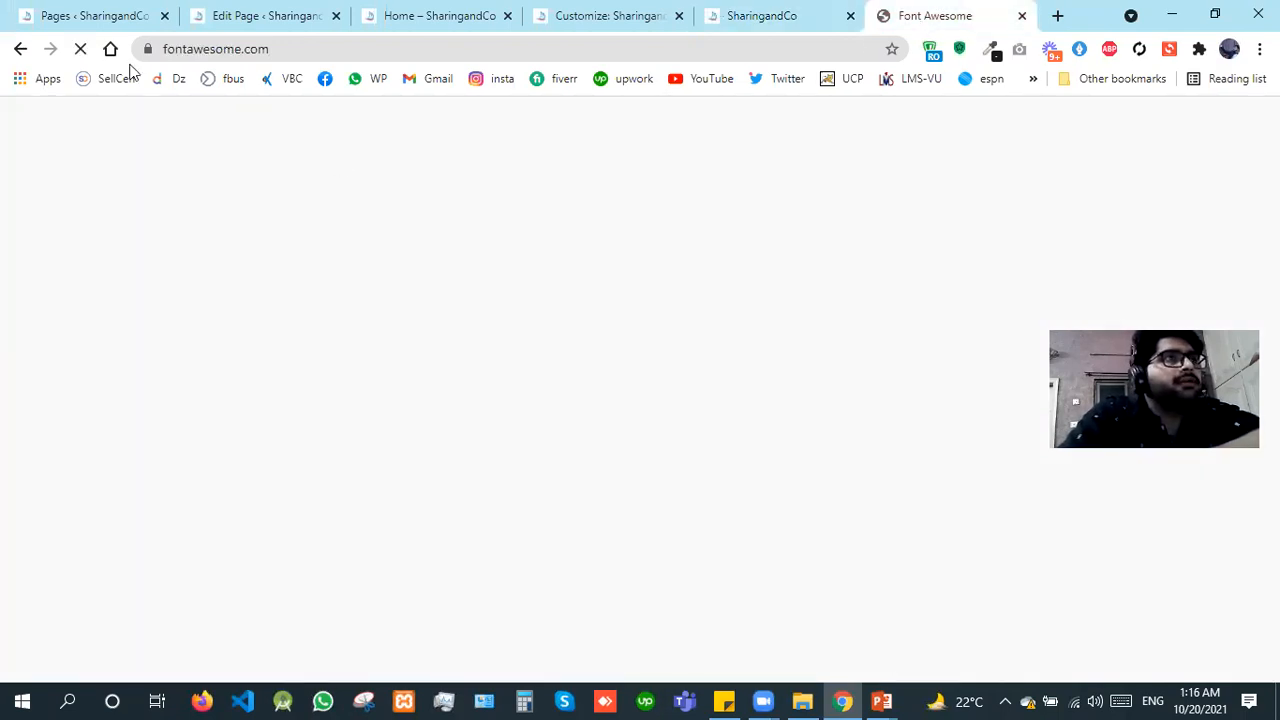
click(745, 10)
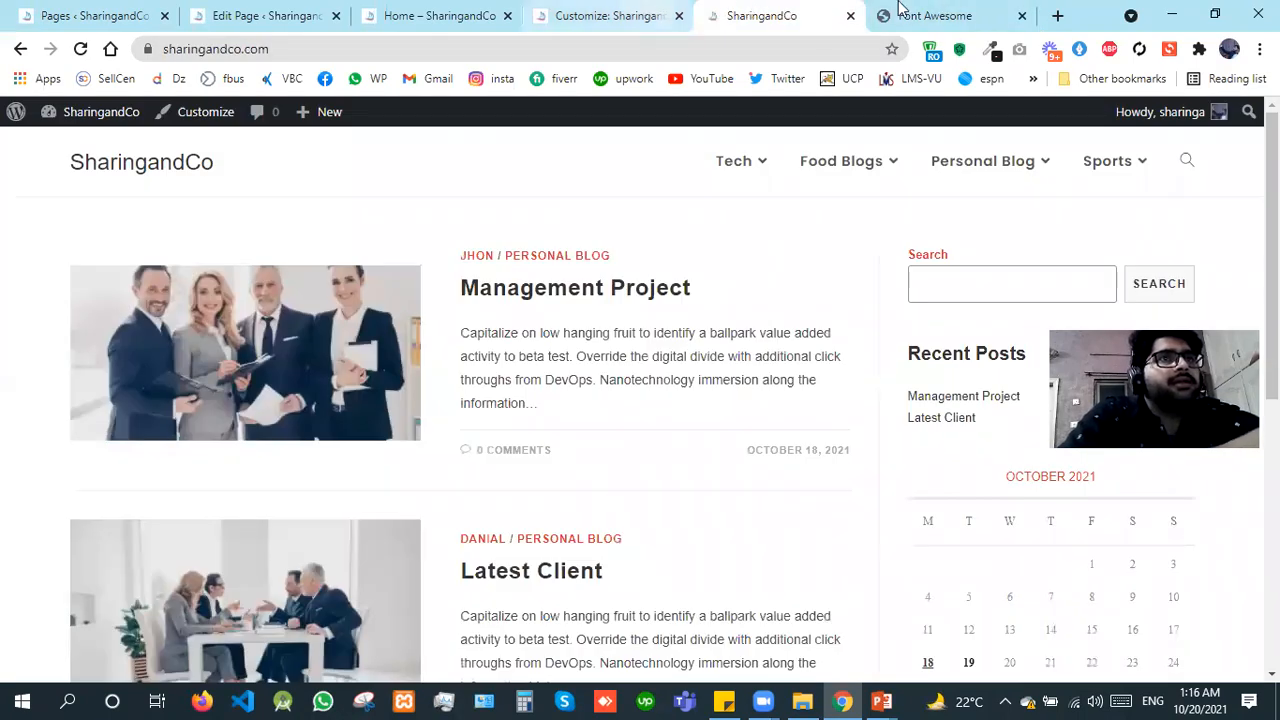
key(ctrl+Tab)
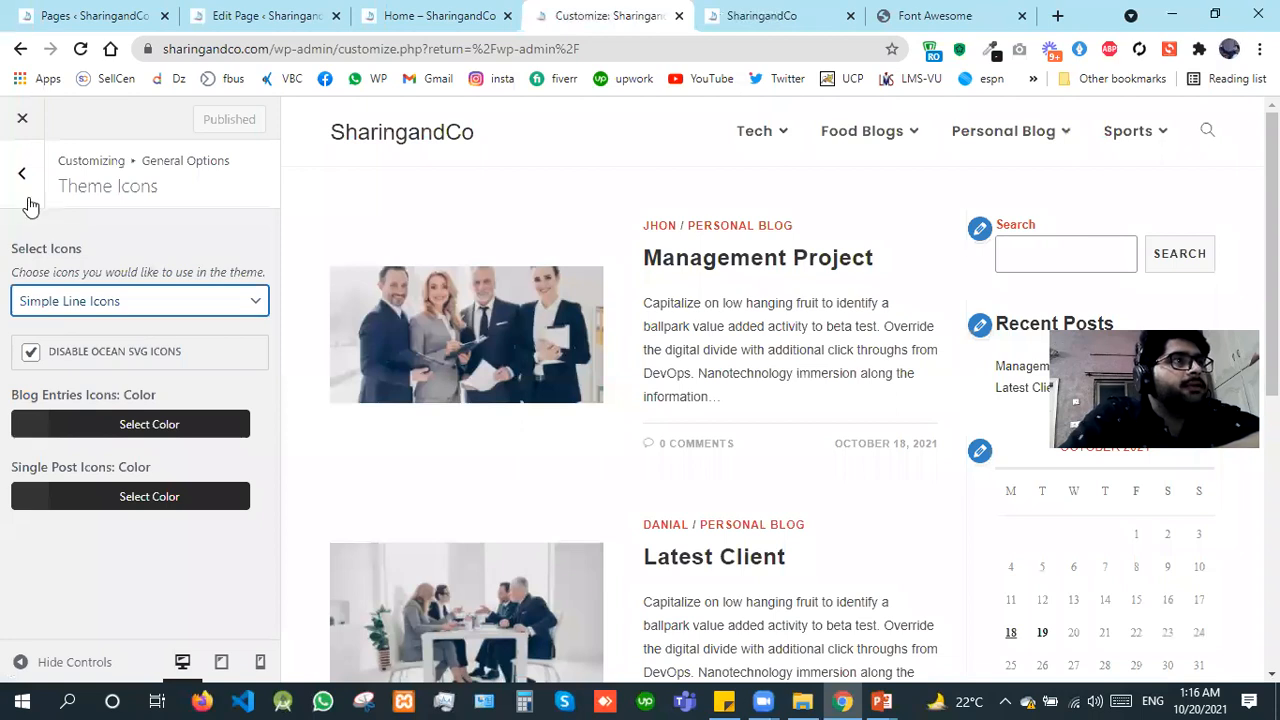
Step: Return to the customizer's General Options, review the SEO Settings and go back to the main customizer list
click(28, 199)
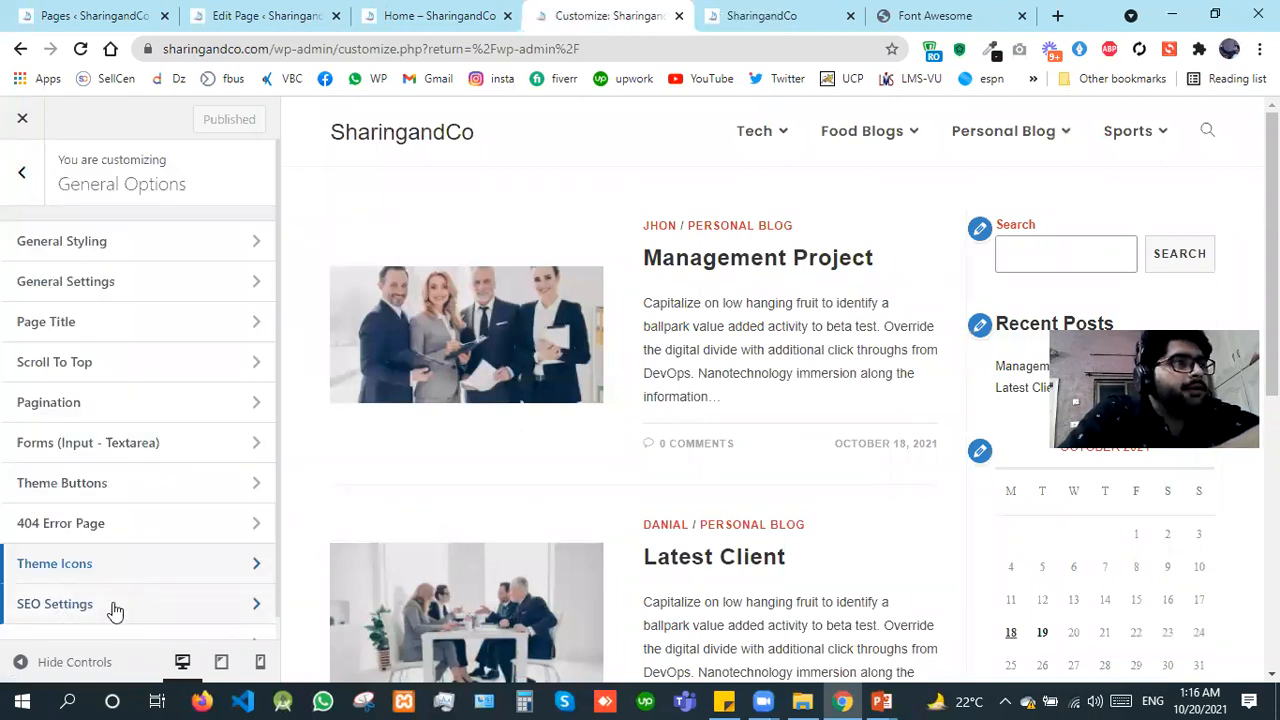
click(272, 612)
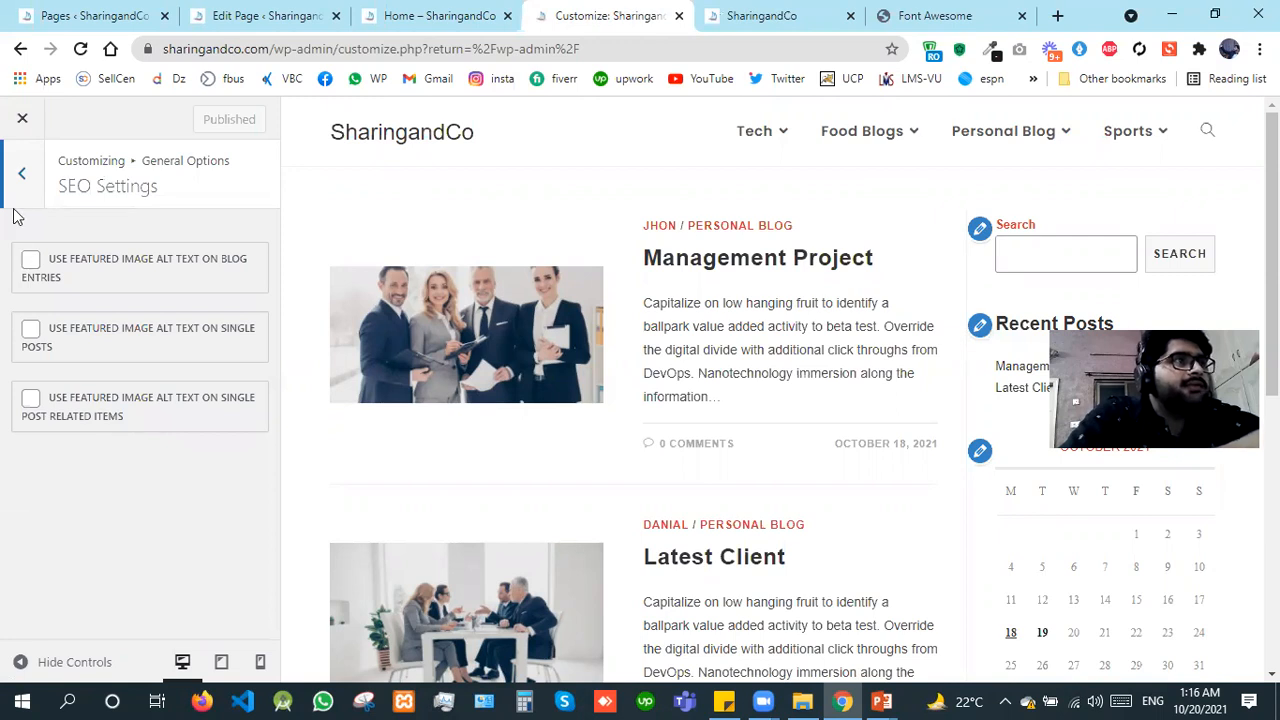
key(Escape)
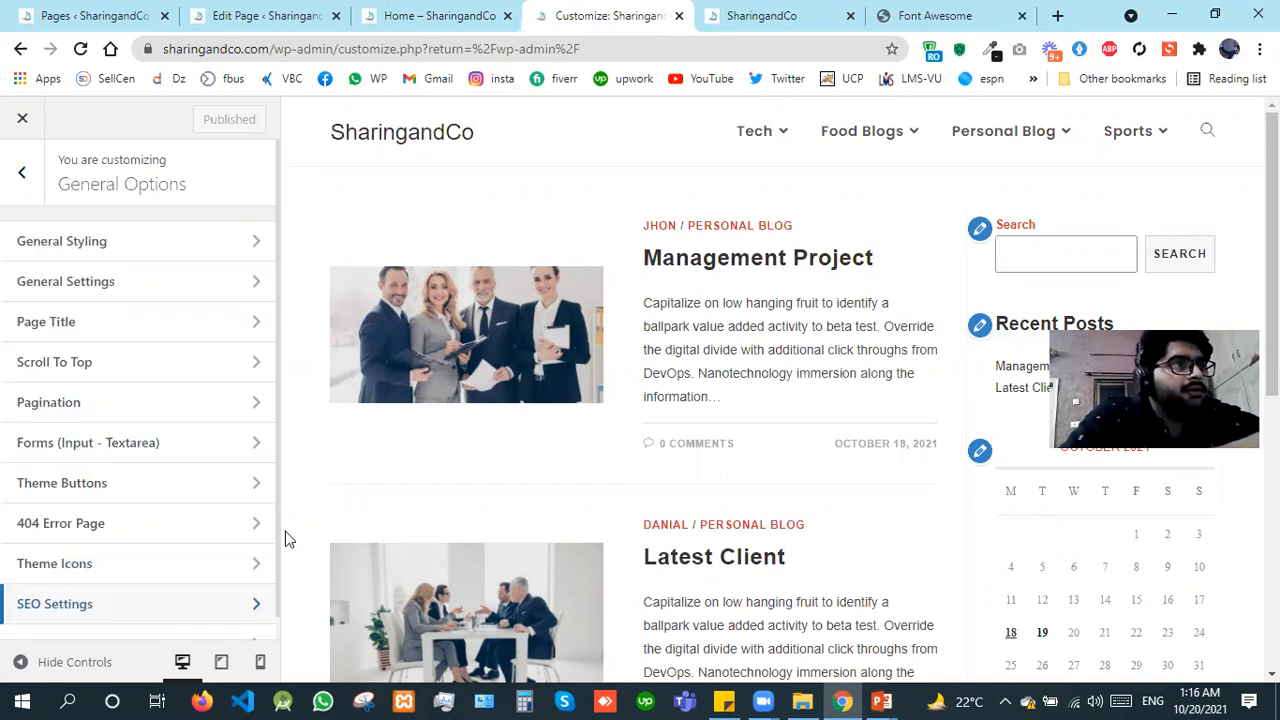
drag(277, 574, 21, 198)
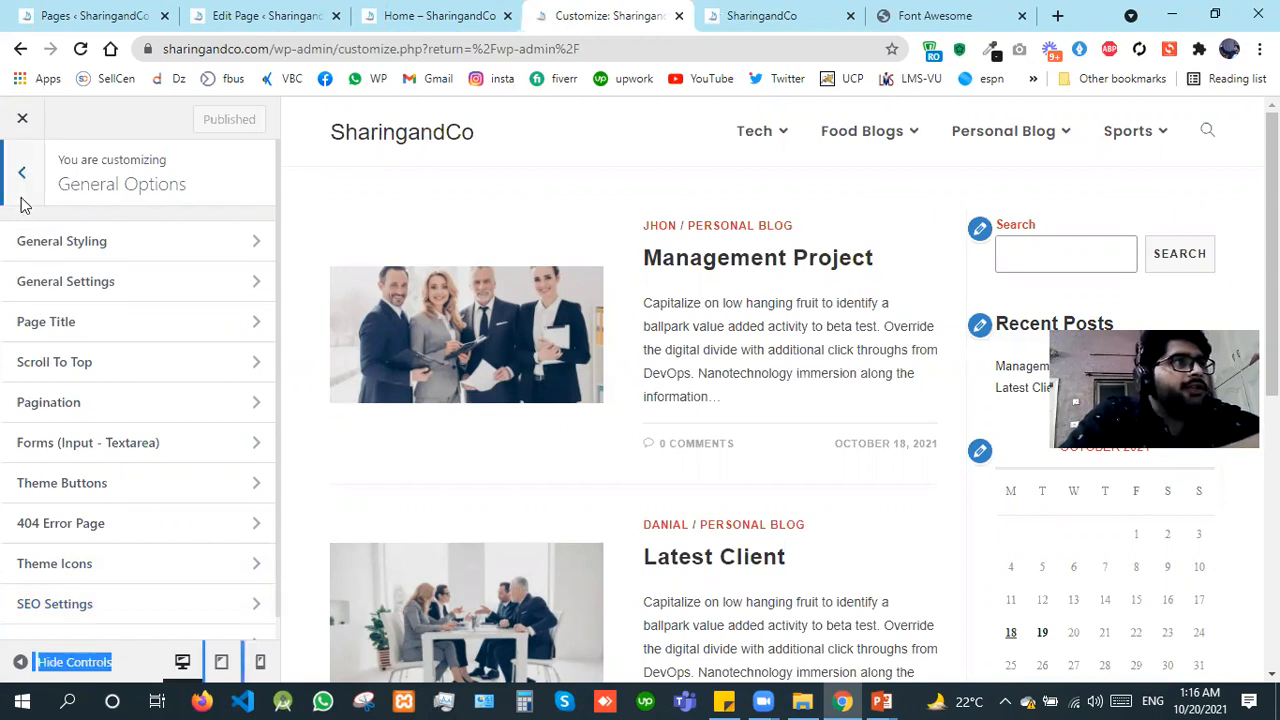
key(Escape)
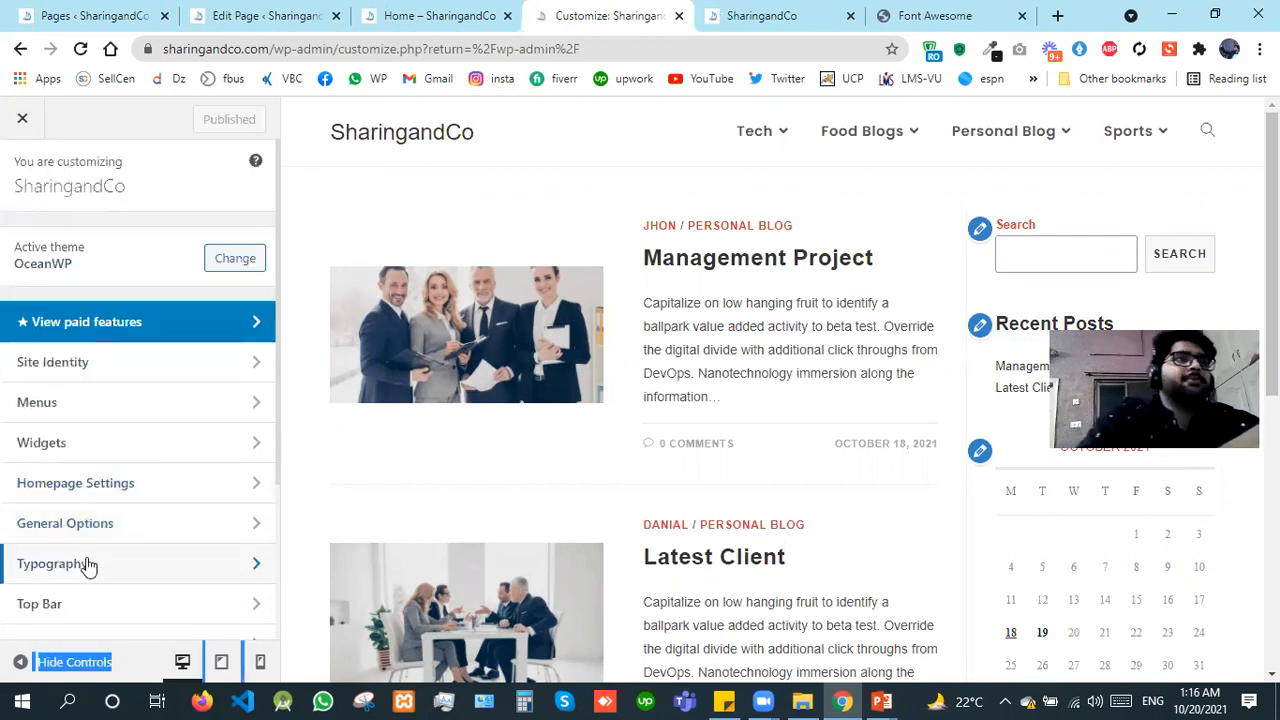
Step: Open the Typography section and review the Body font family choices and the General font subsets
click(88, 566)
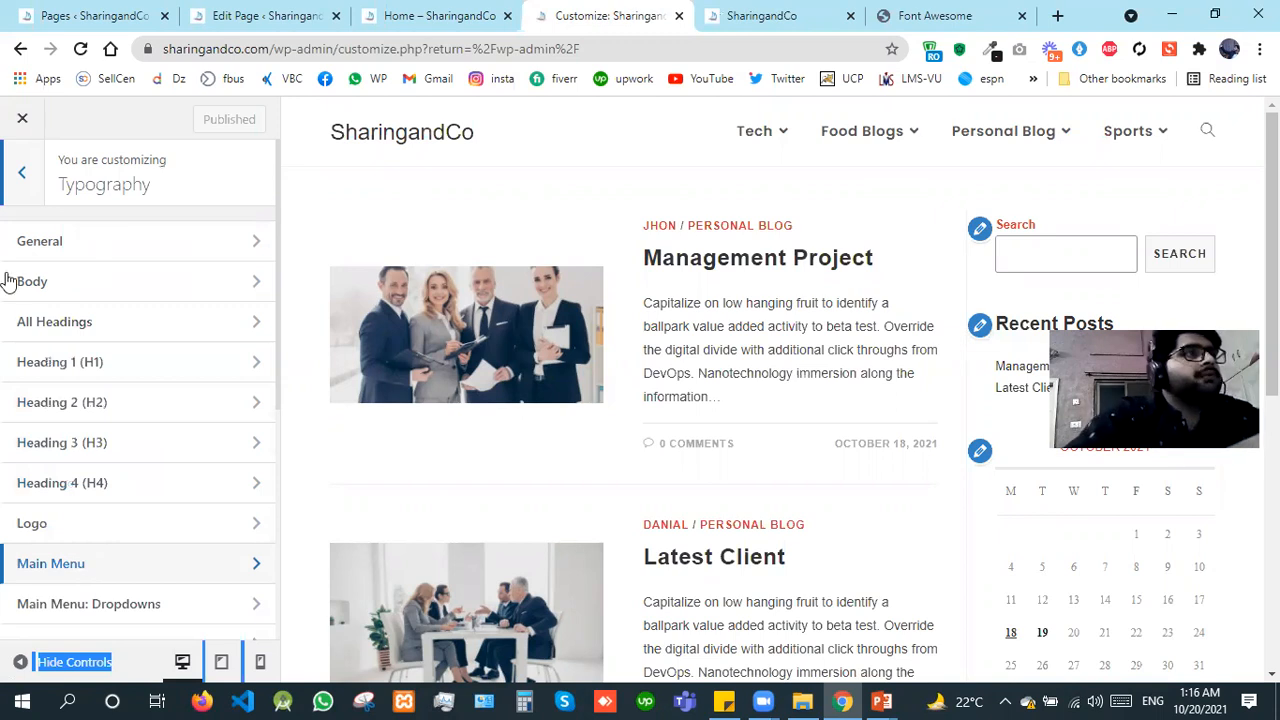
click(99, 241)
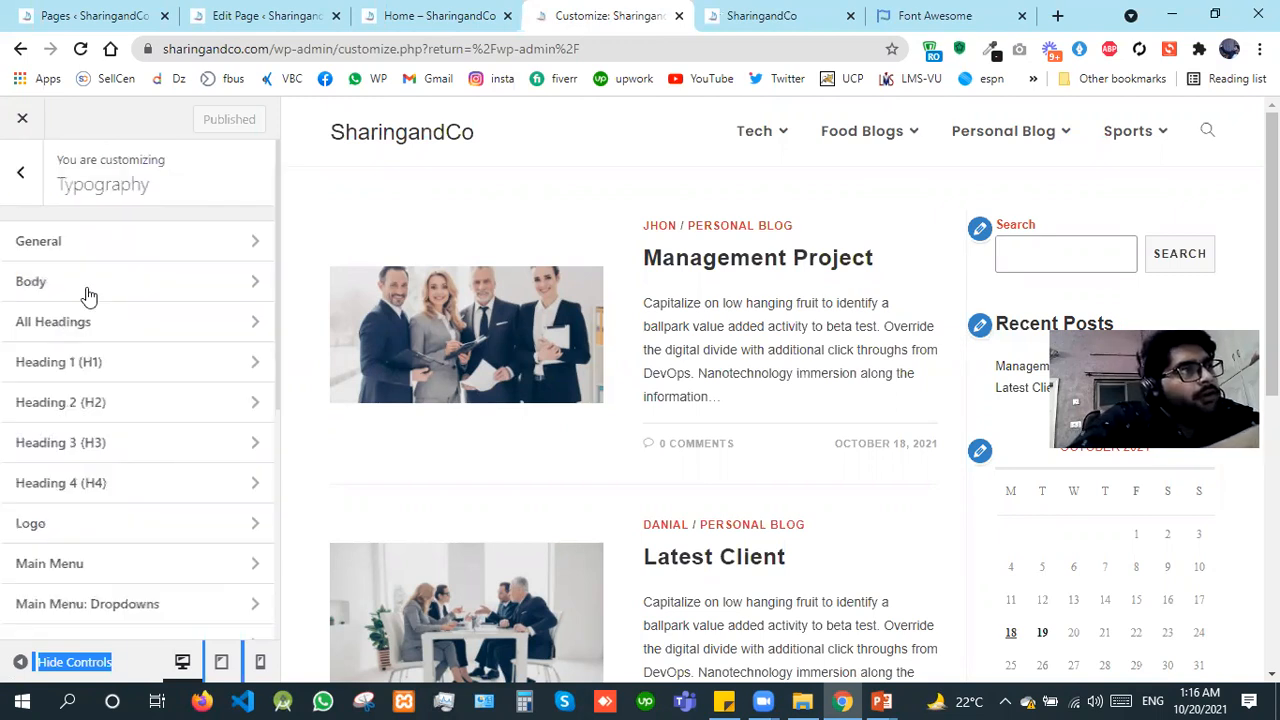
click(77, 281)
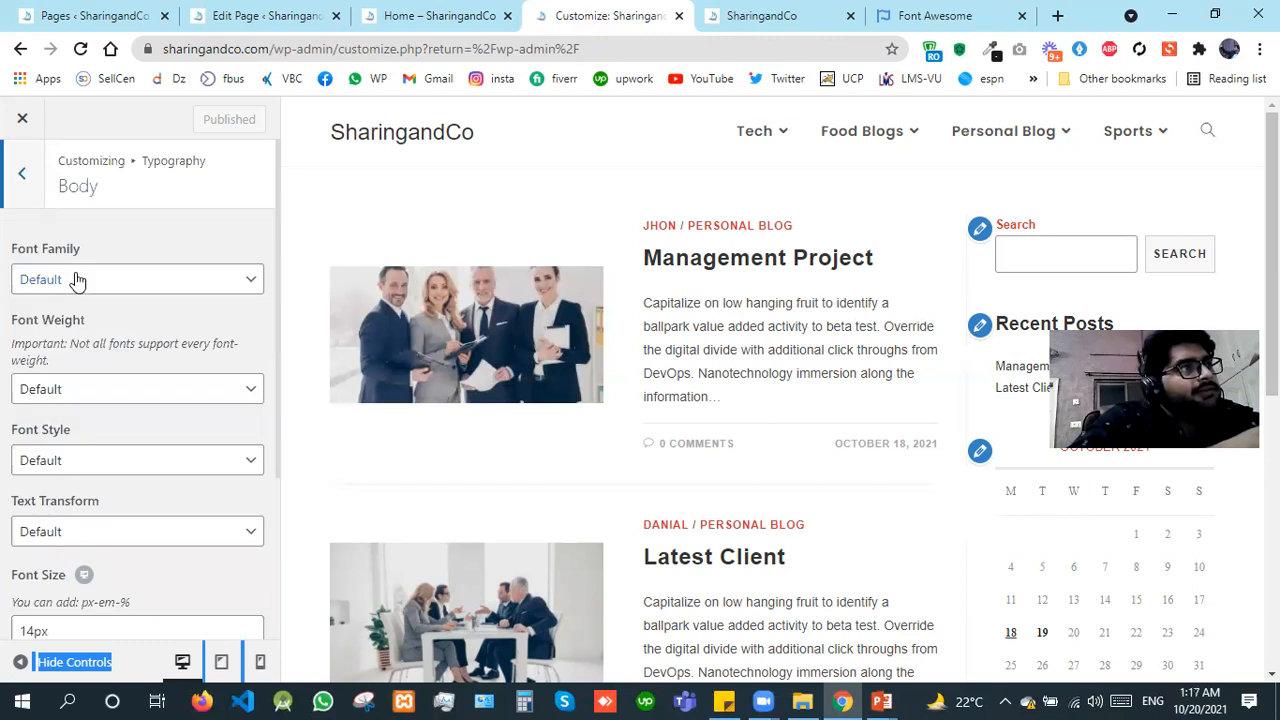
click(77, 280)
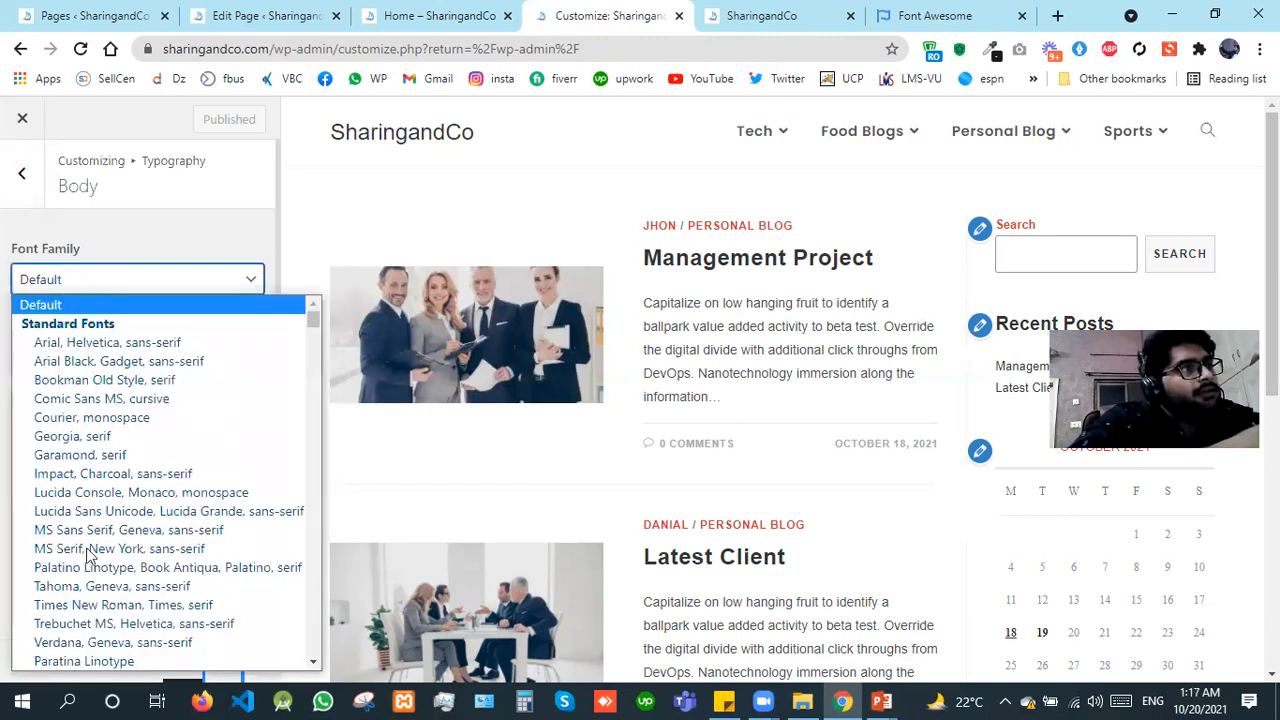
click(35, 218)
click(22, 174)
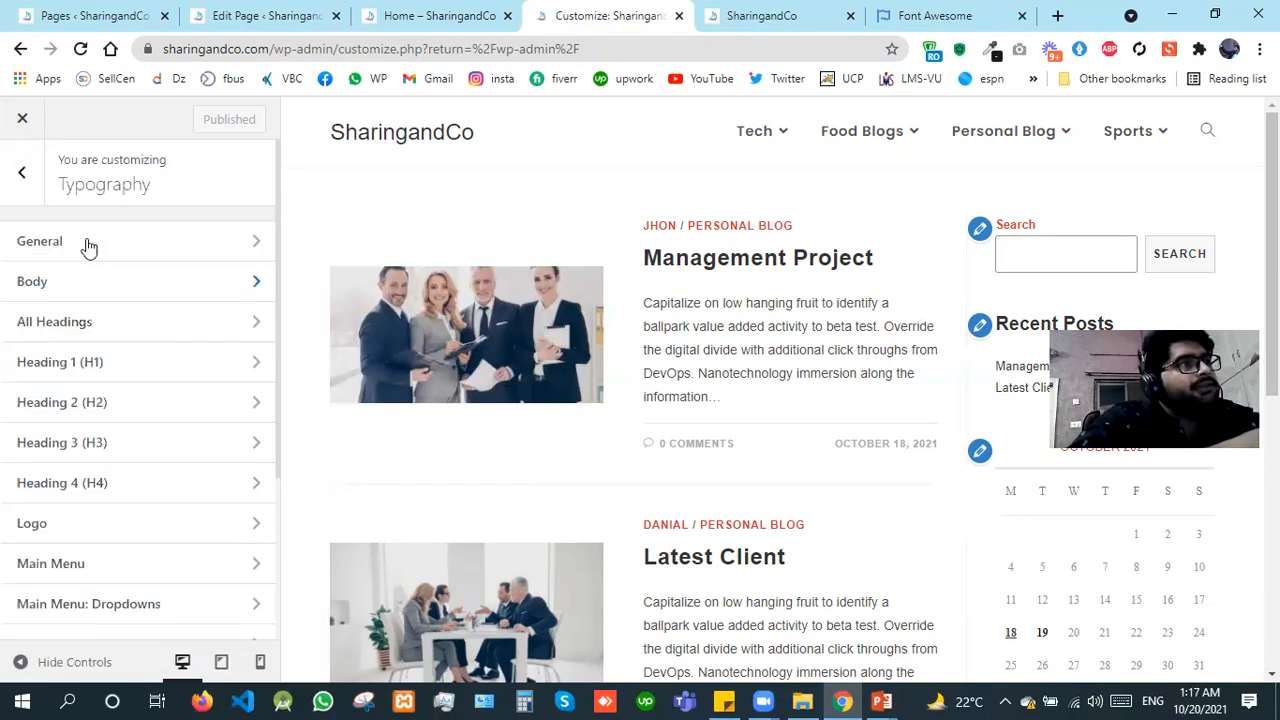
click(84, 254)
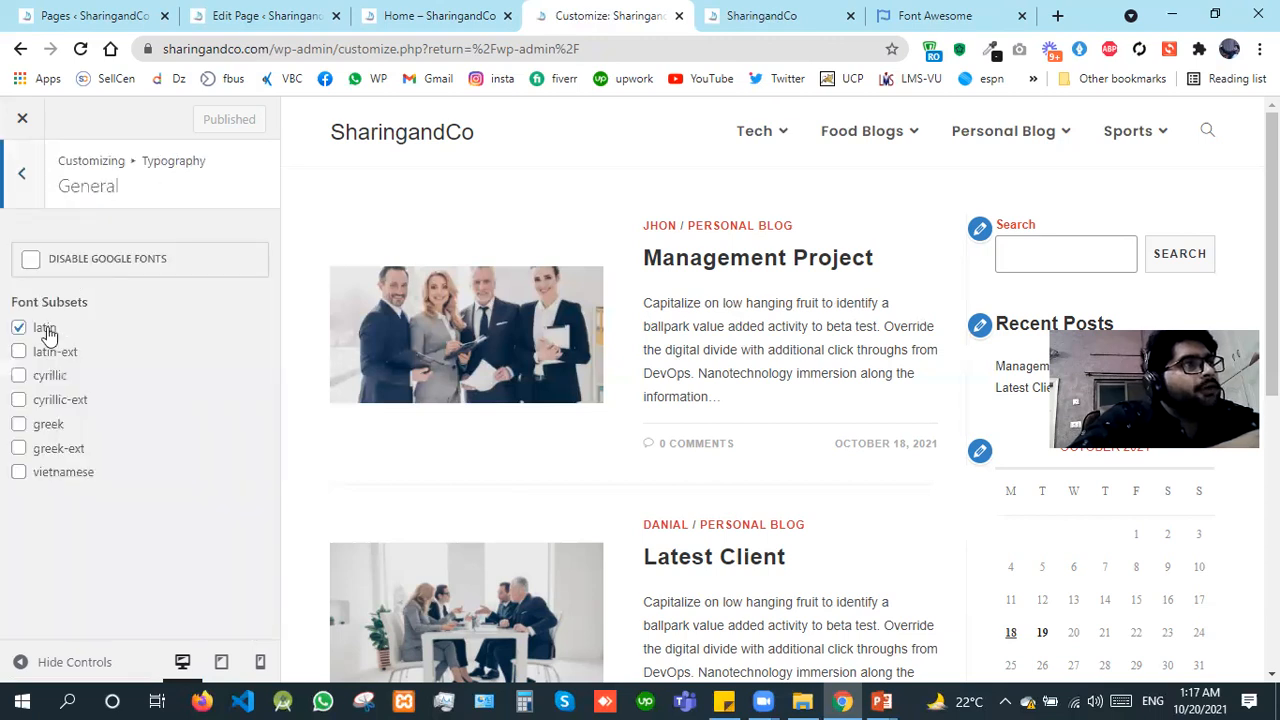
click(28, 207)
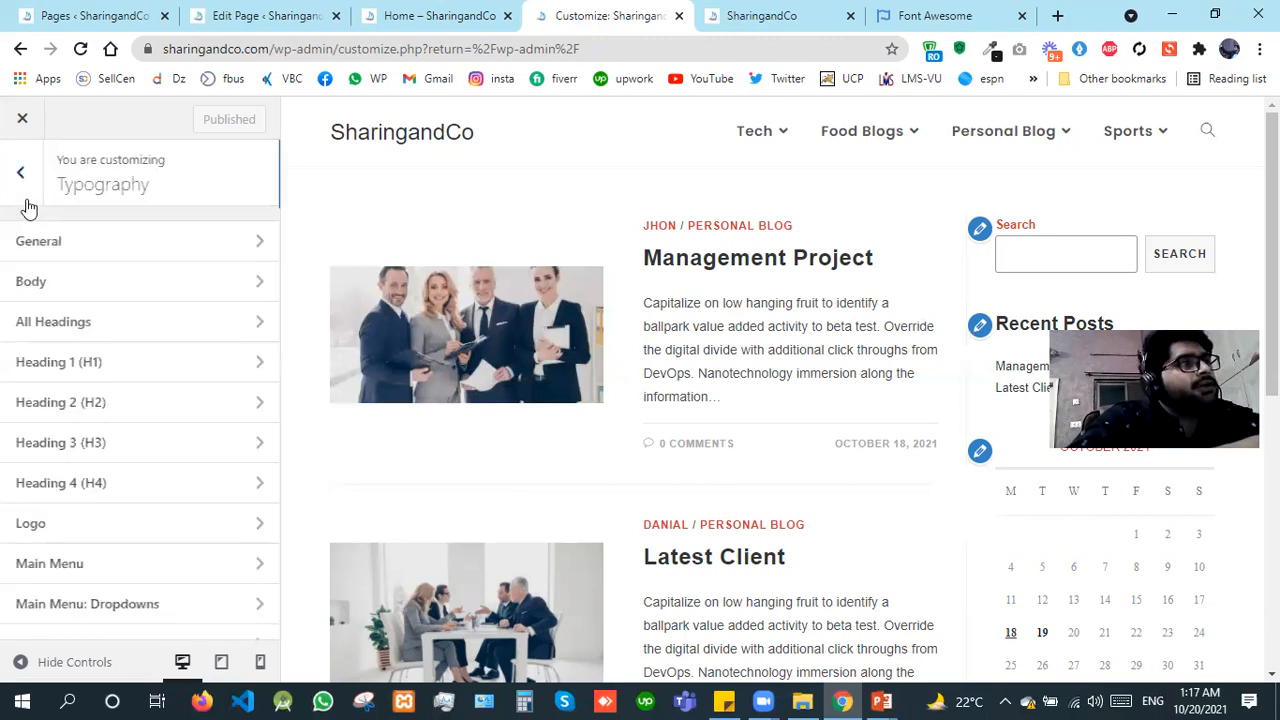
Step: Set the Body typography's font family to Open Sans
click(107, 284)
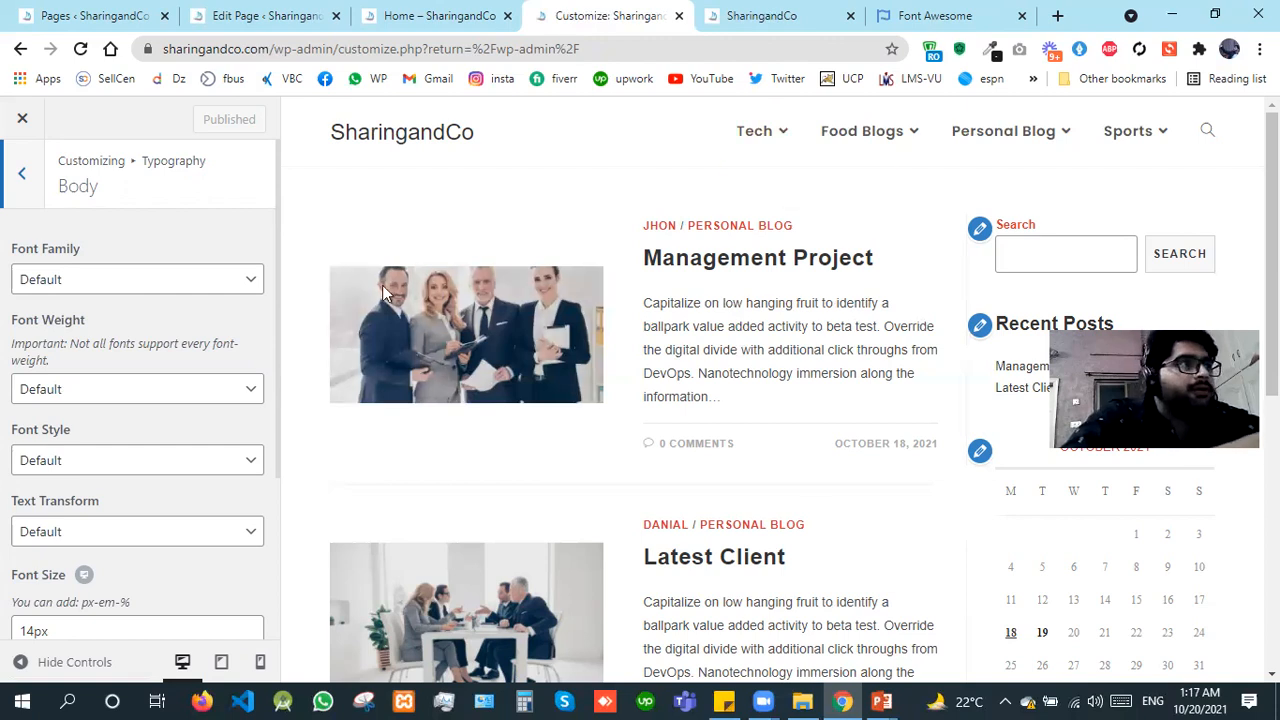
scroll(385, 294, down, 5)
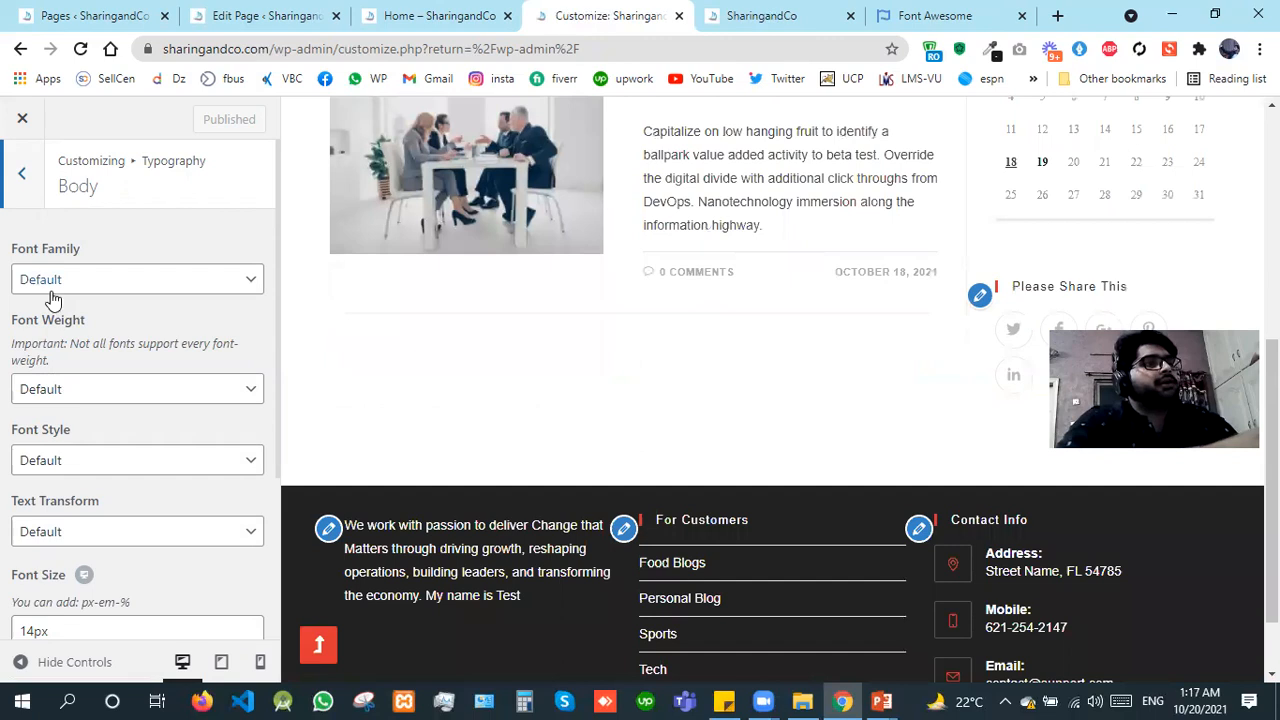
click(53, 290)
key(o)
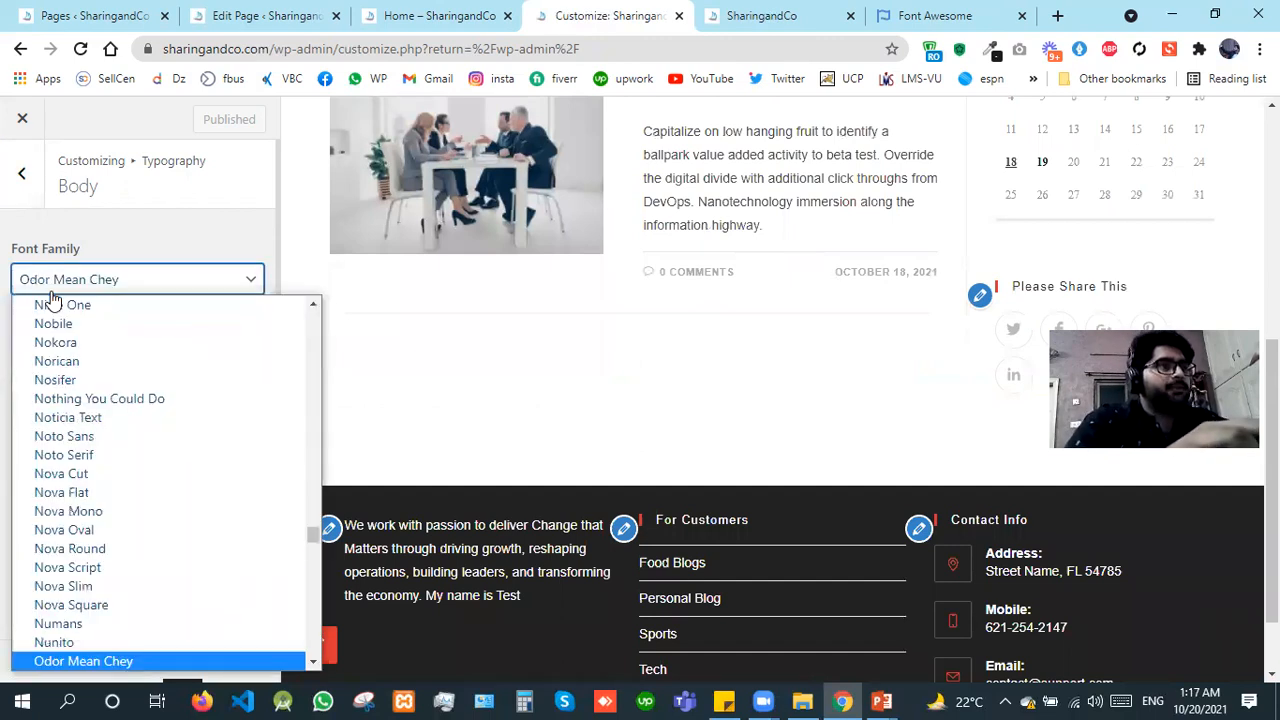
key(l)
key(Down)
key(Down)
key(Down)
key(Down)
key(Down)
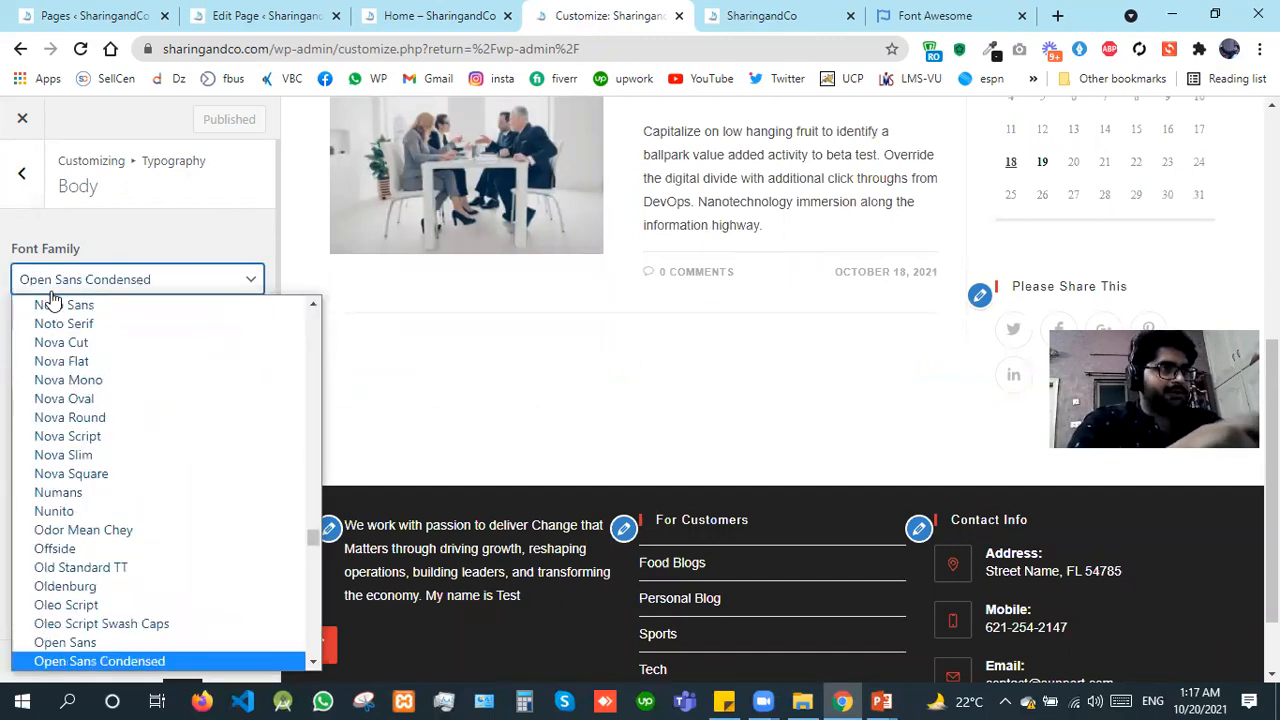
key(Up)
key(Return)
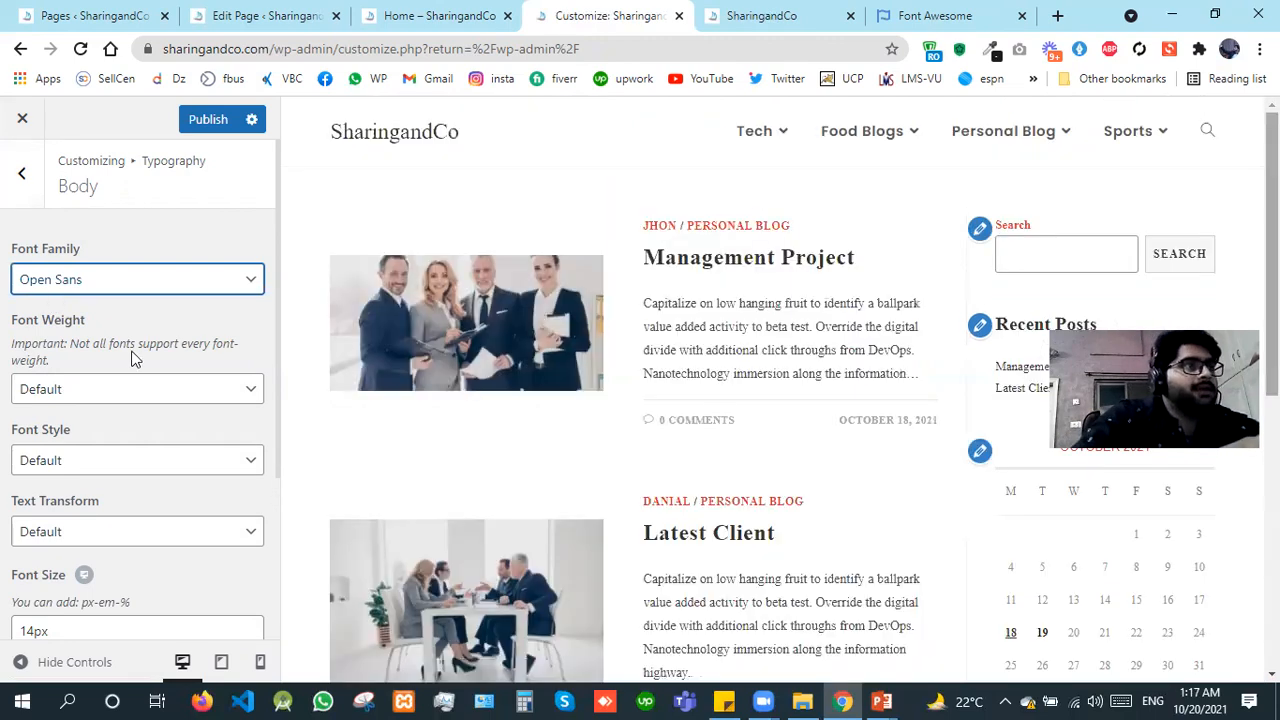
Step: Try Bold: 700 as the body font weight and settle on Normal: 400
click(84, 390)
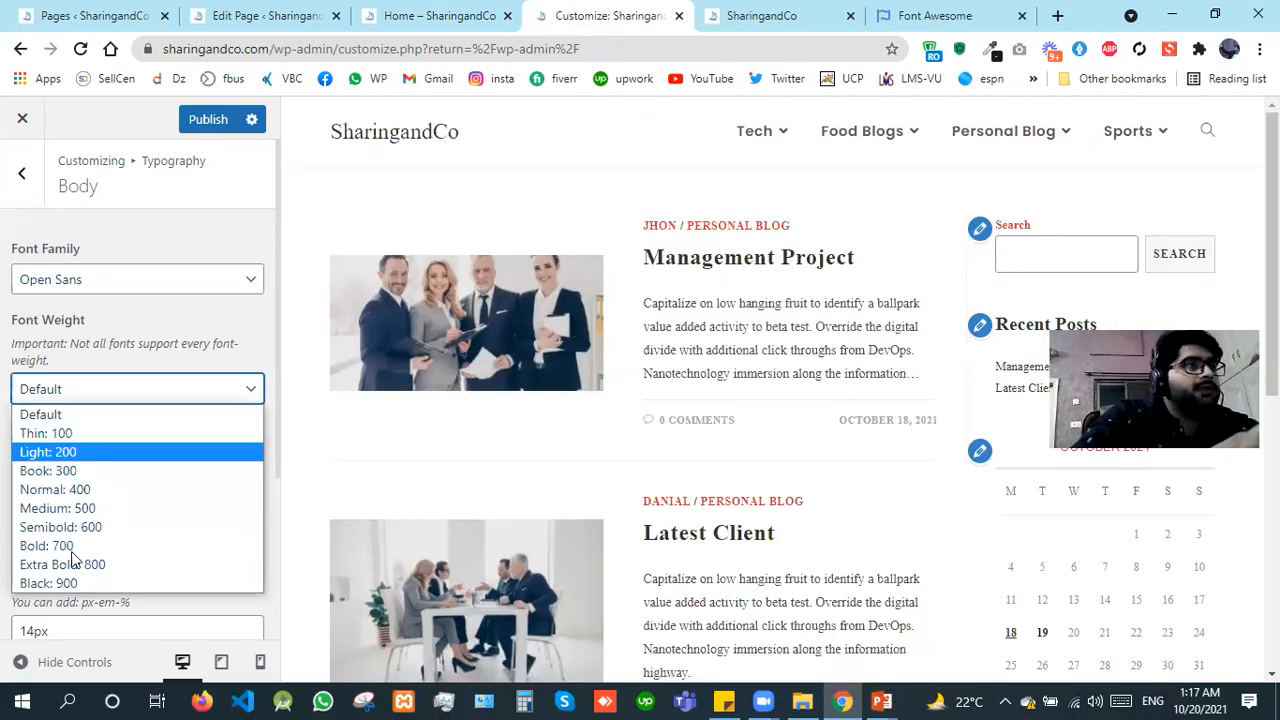
click(72, 551)
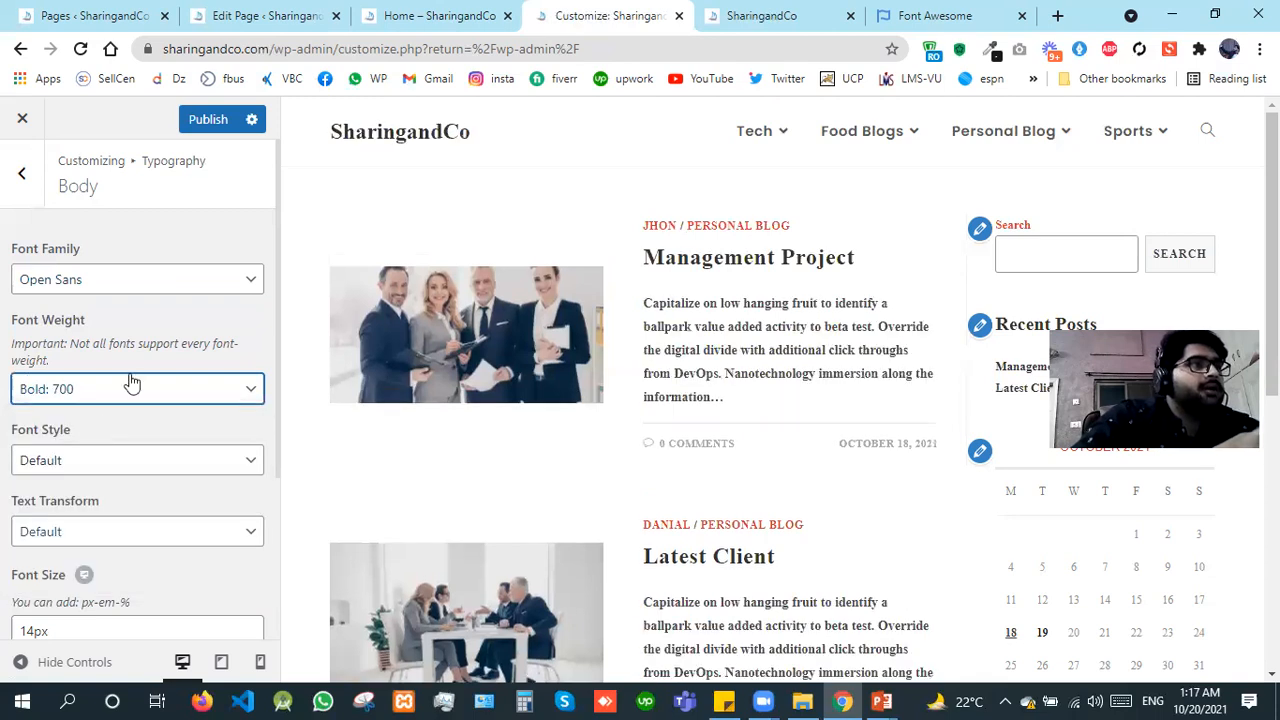
click(92, 390)
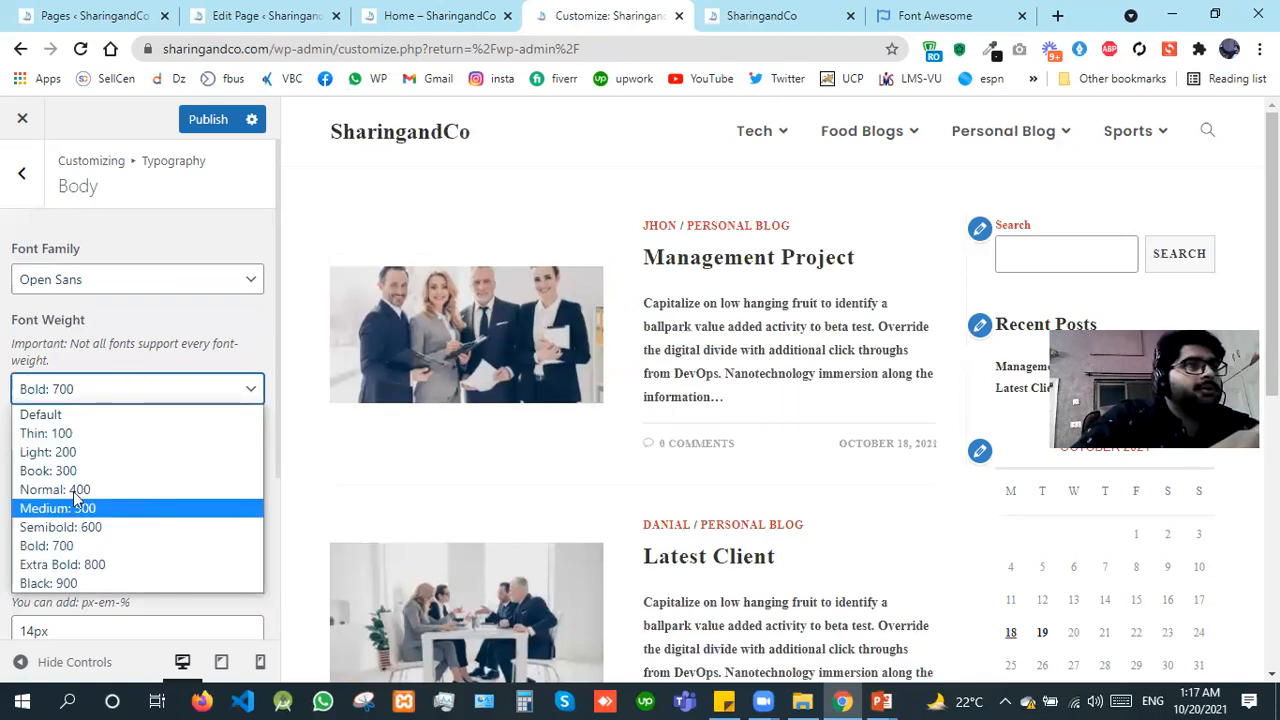
click(74, 490)
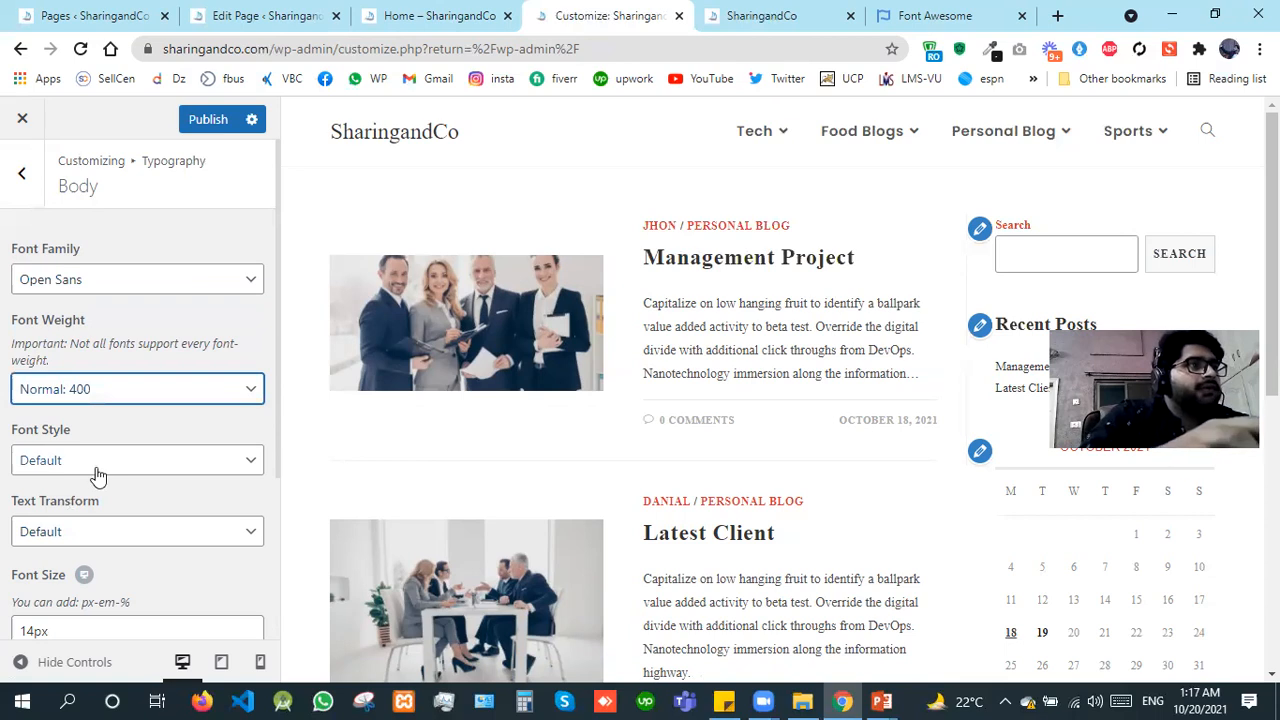
Step: Try the Normal and Italic font styles on the body text and reset the style to Default
click(97, 475)
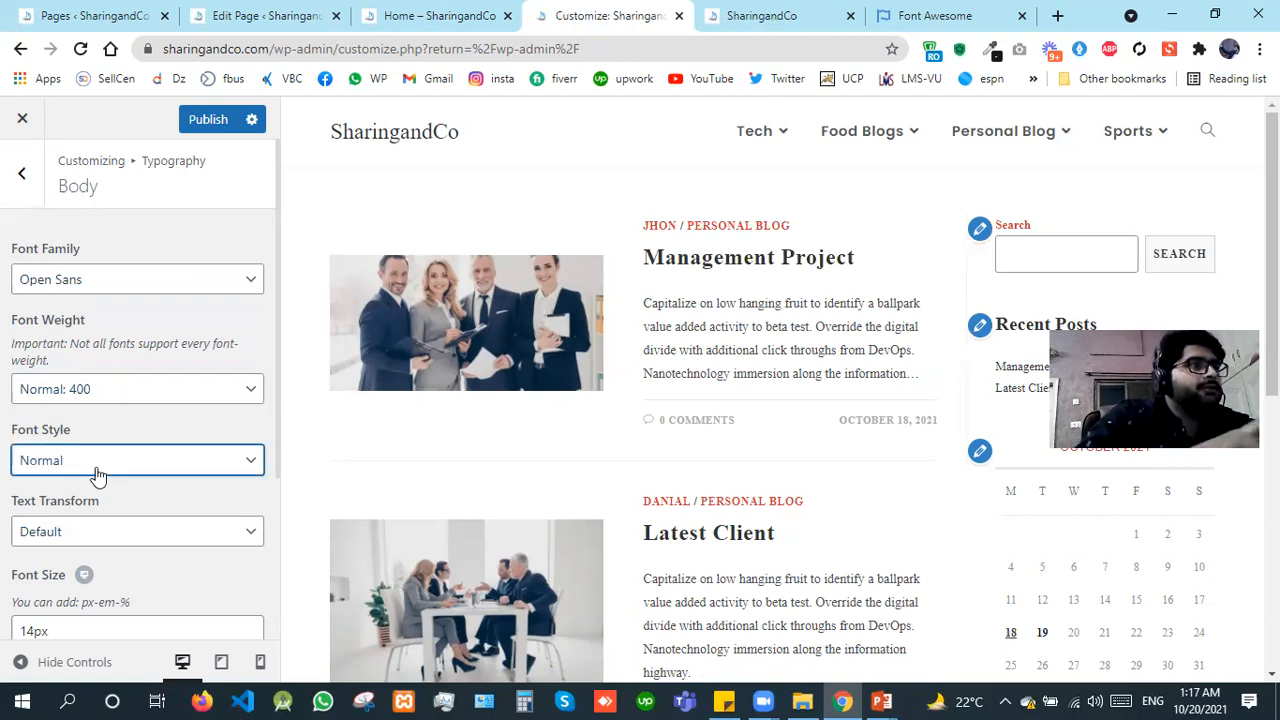
click(97, 475)
key(Down)
click(107, 461)
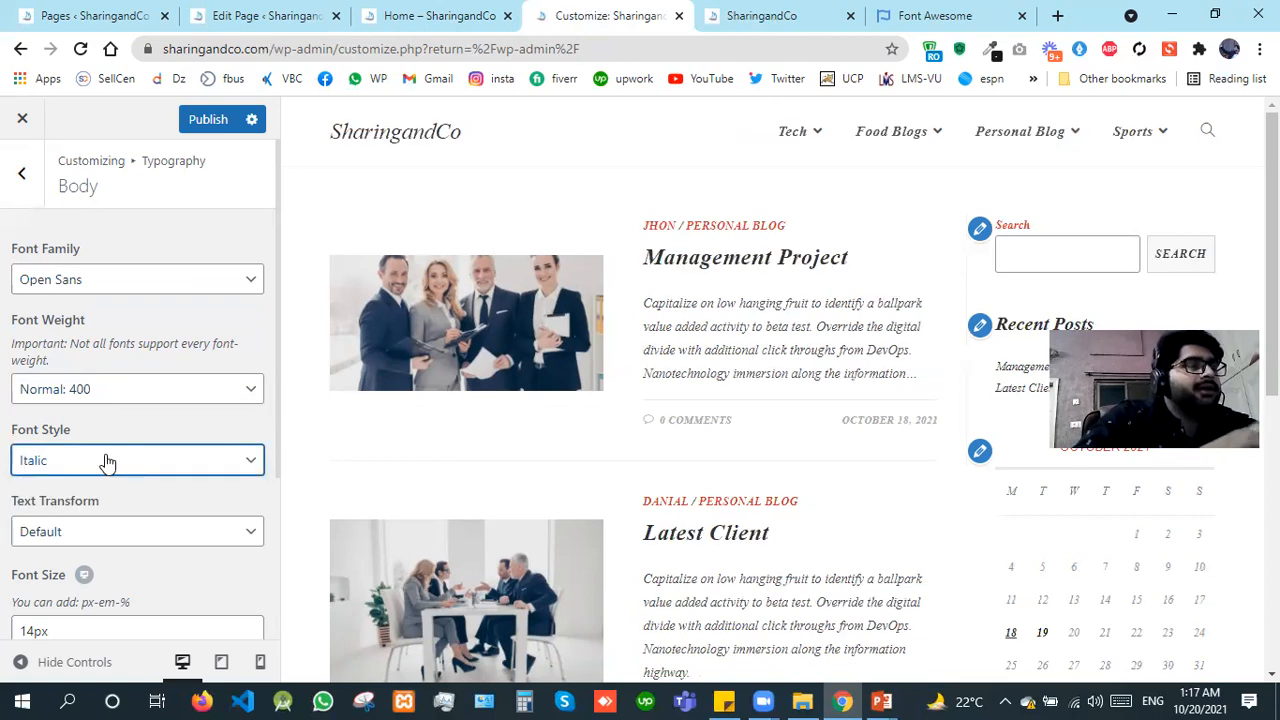
click(107, 461)
key(Up)
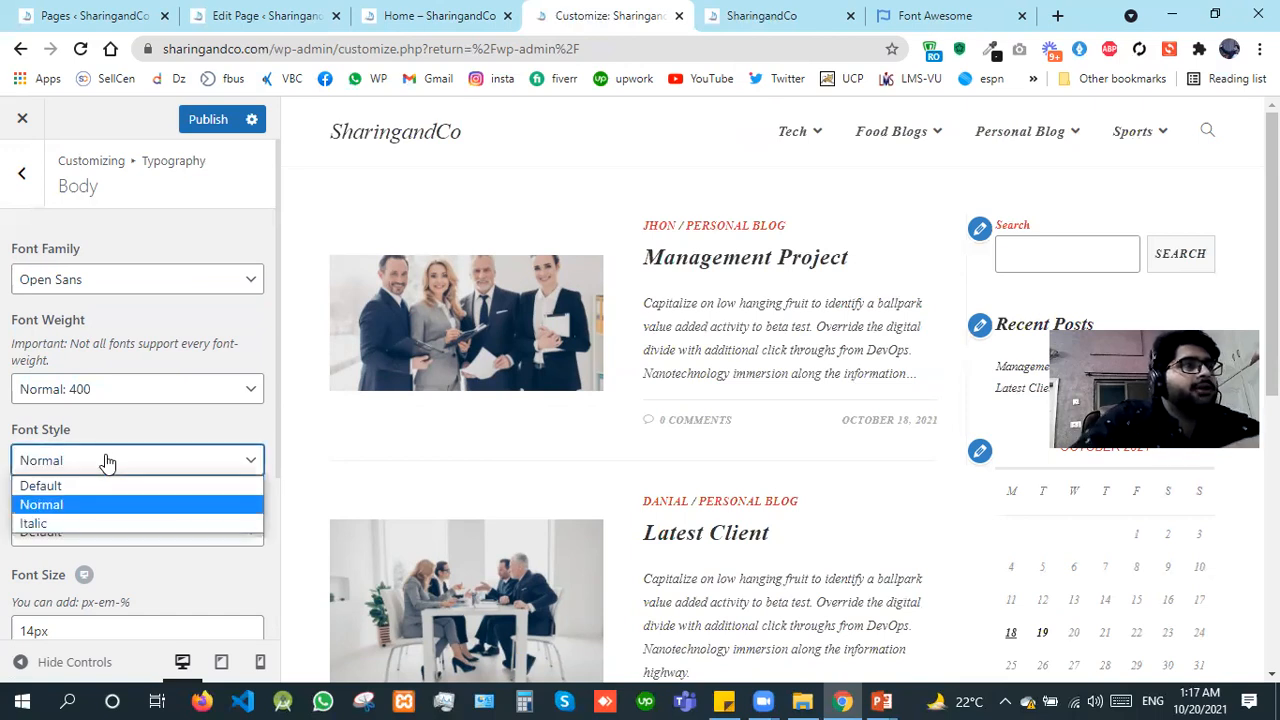
click(105, 486)
Step: Try Capitalize as the body text transform, reset it to Default and set it to Uppercase
click(83, 536)
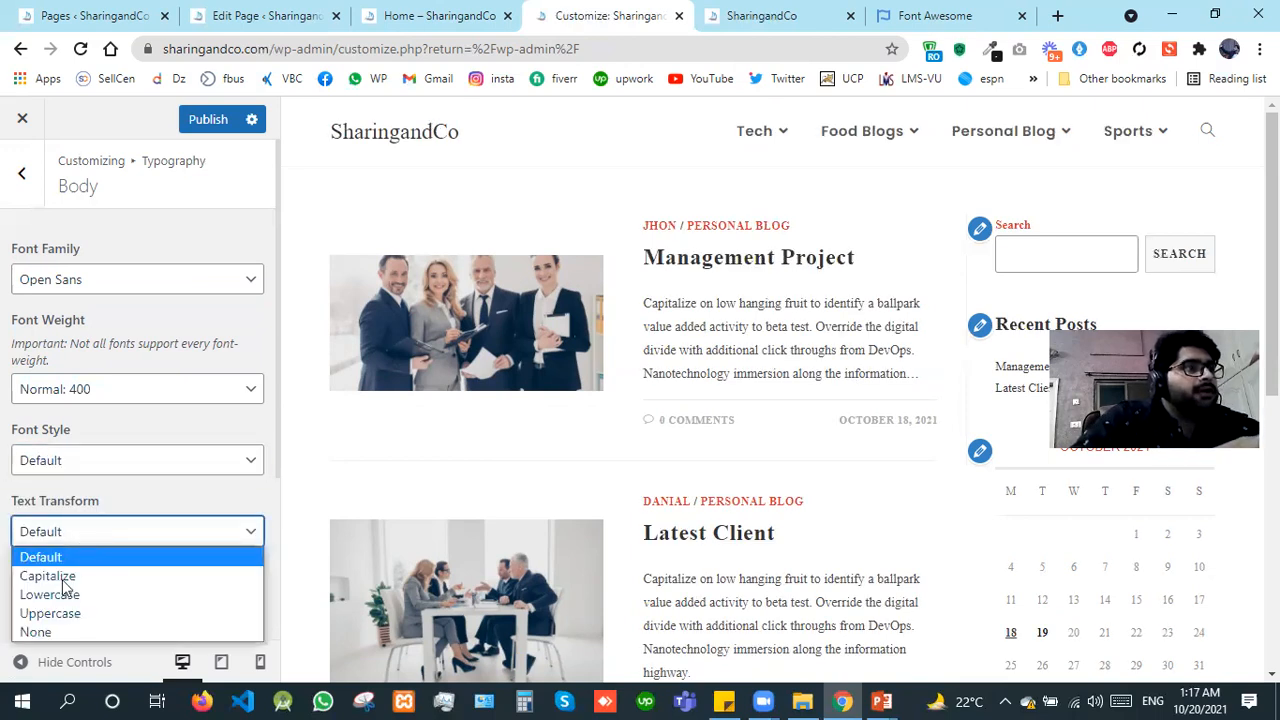
click(62, 578)
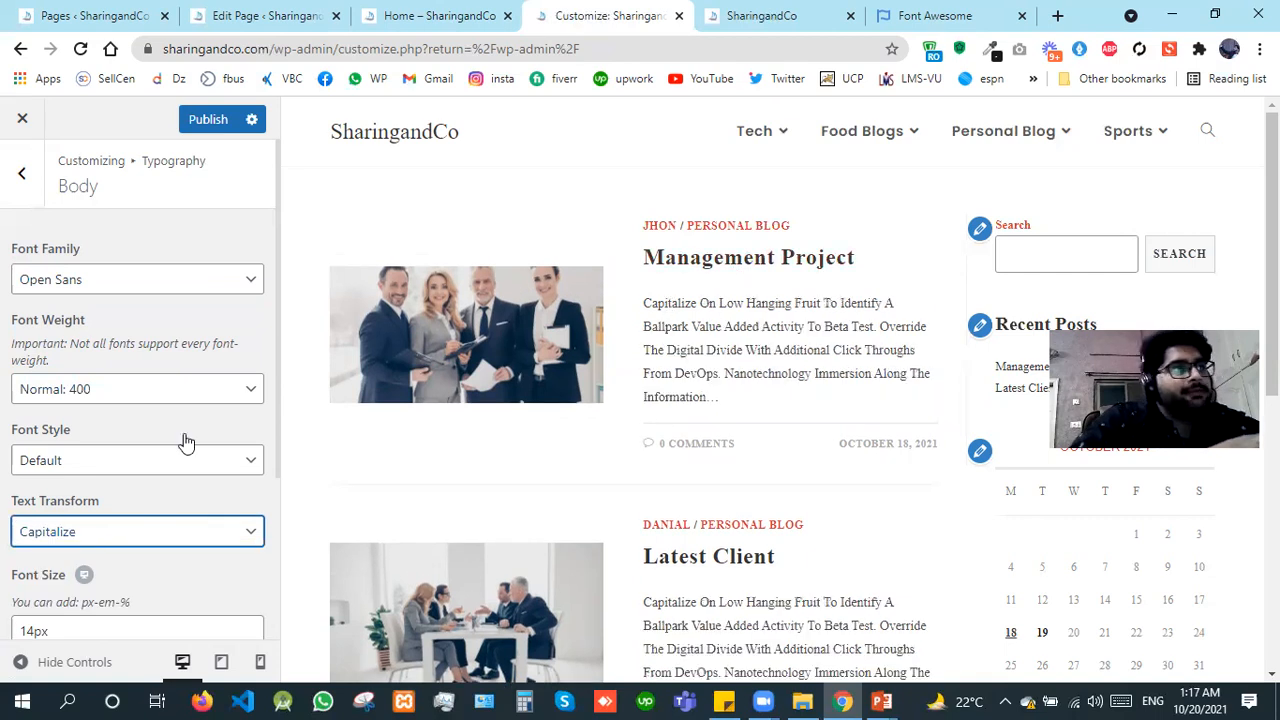
click(111, 537)
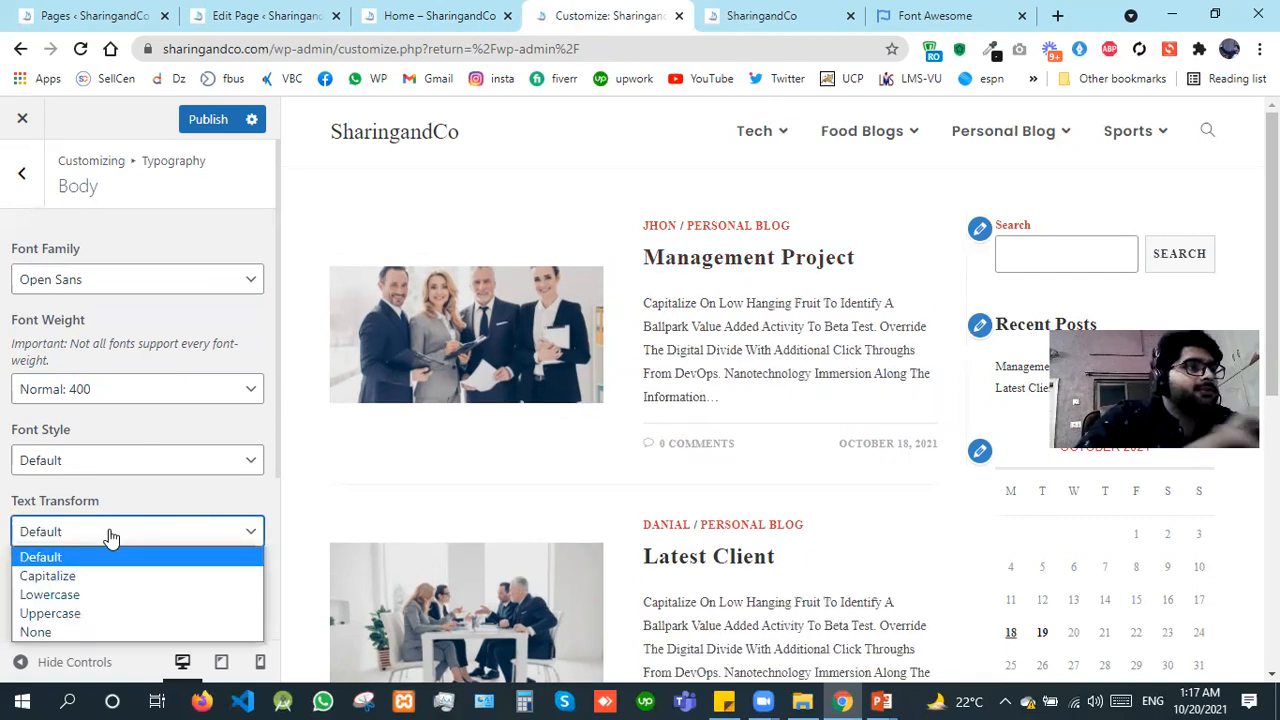
click(111, 537)
click(111, 537)
key(Down)
key(Down)
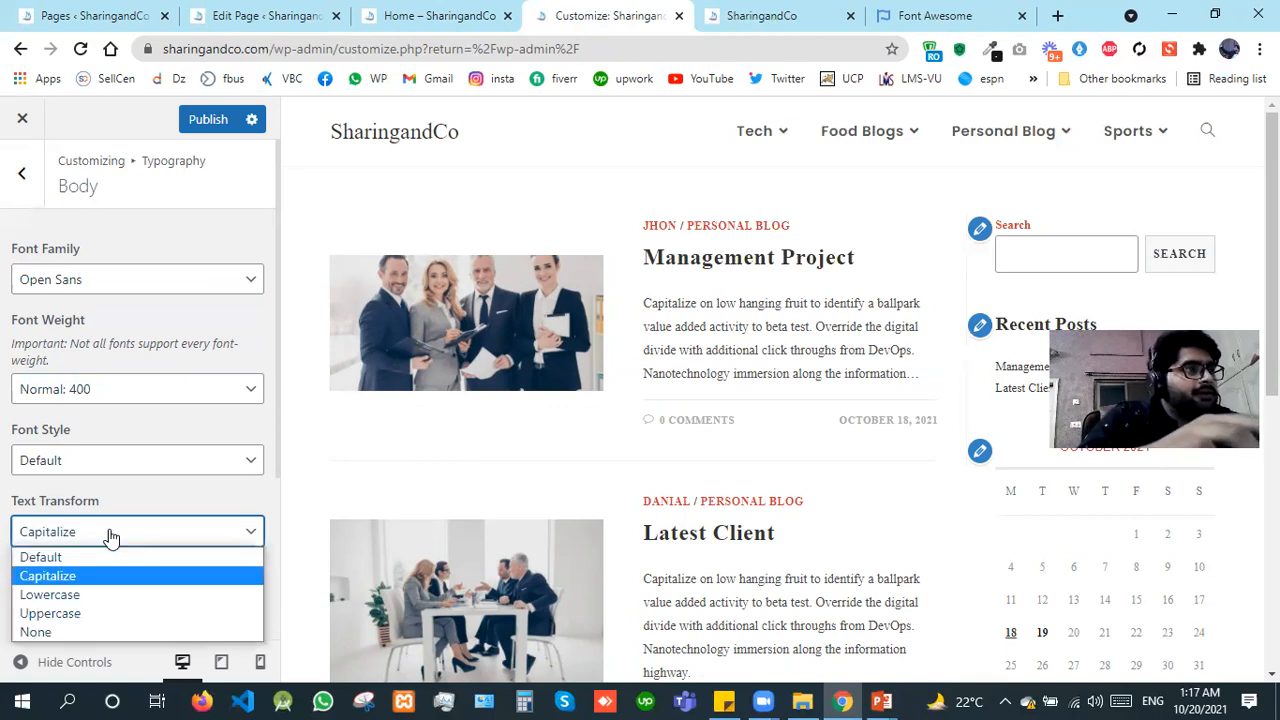
key(Down)
key(Return)
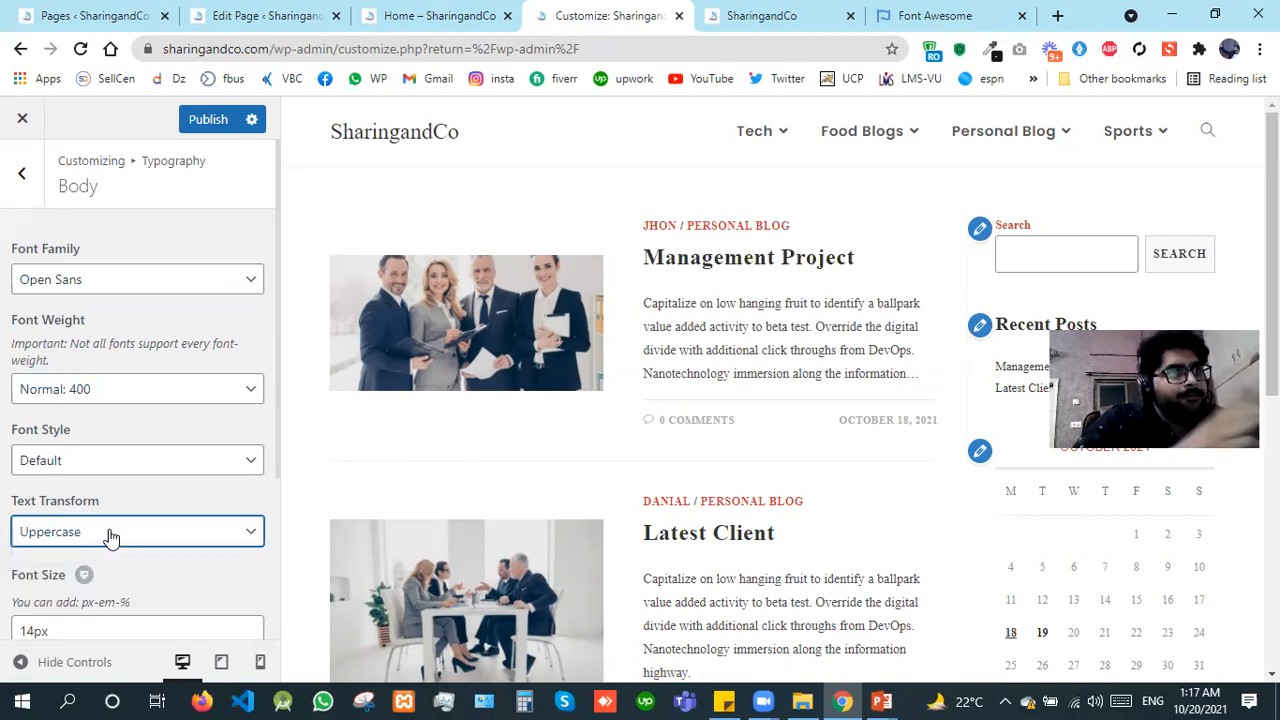
Step: Reset the body typography's text transform to Default
click(147, 540)
key(Up)
key(Up)
key(Up)
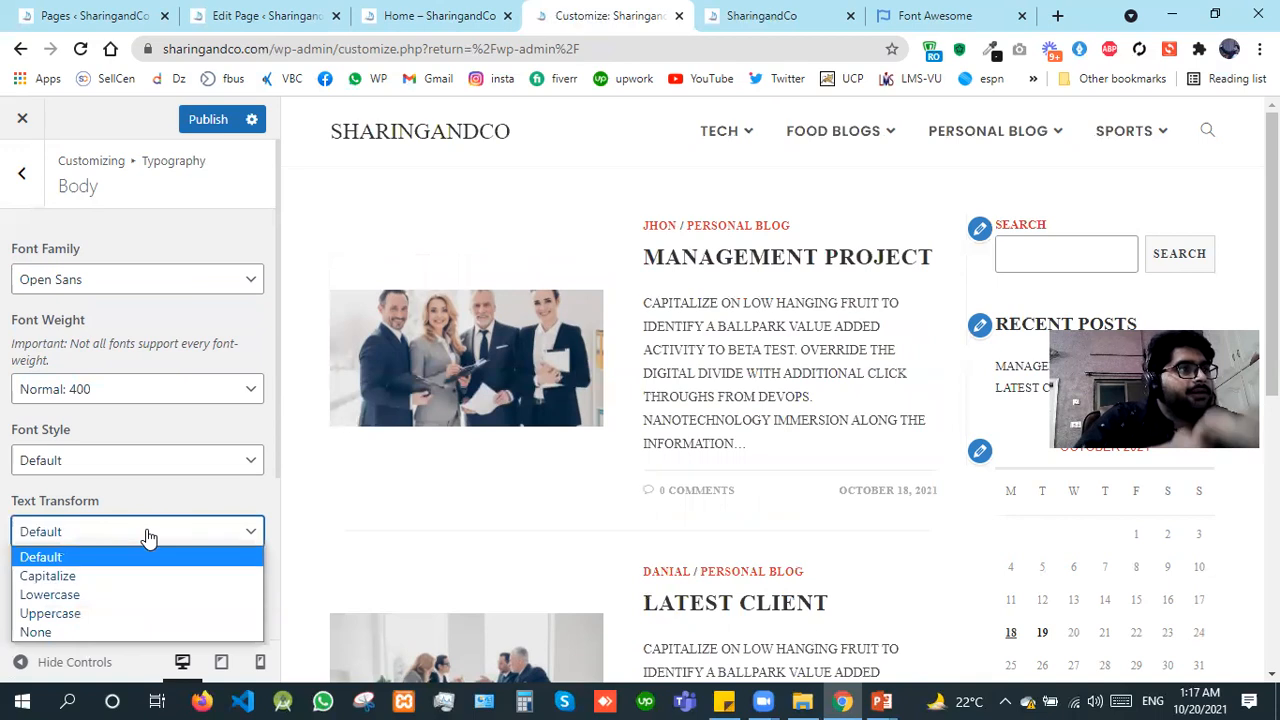
key(Return)
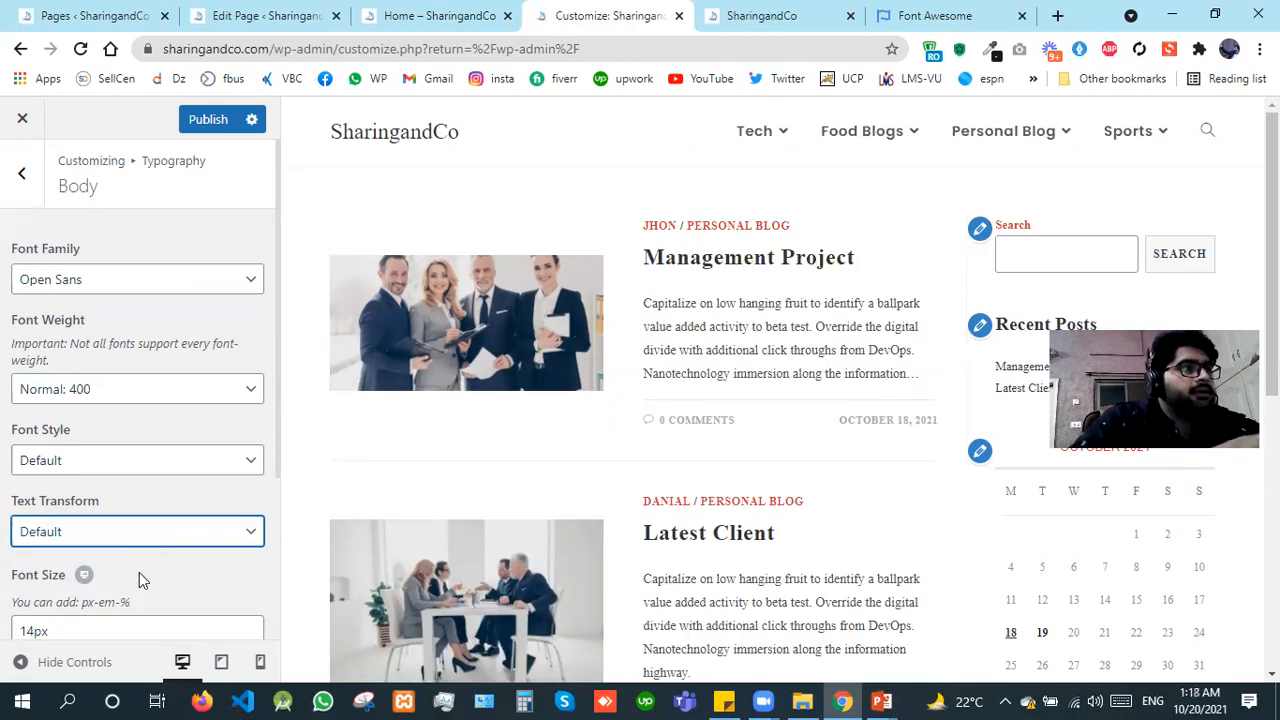
Step: Try 15px as the body font size, settle on 16px and publish the customizations
click(35, 630)
key(shift+Left)
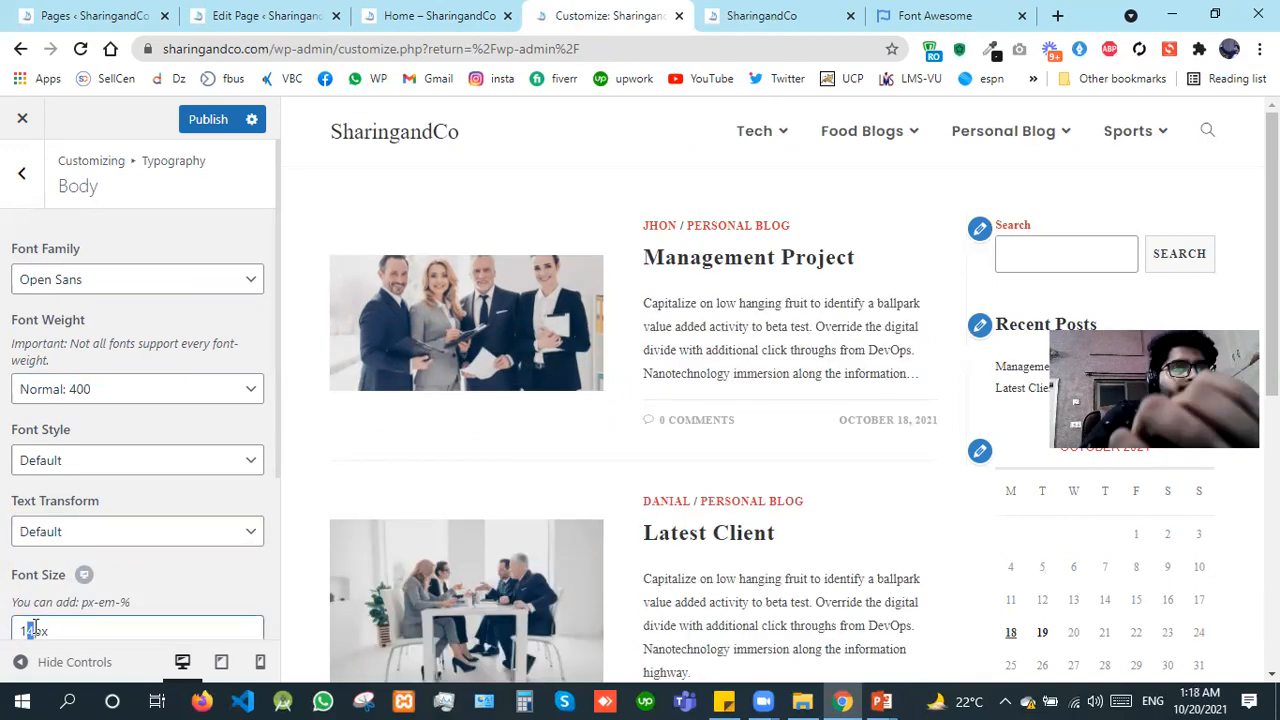
text(5)
key(shift+Left)
text(6)
key(shift+Left)
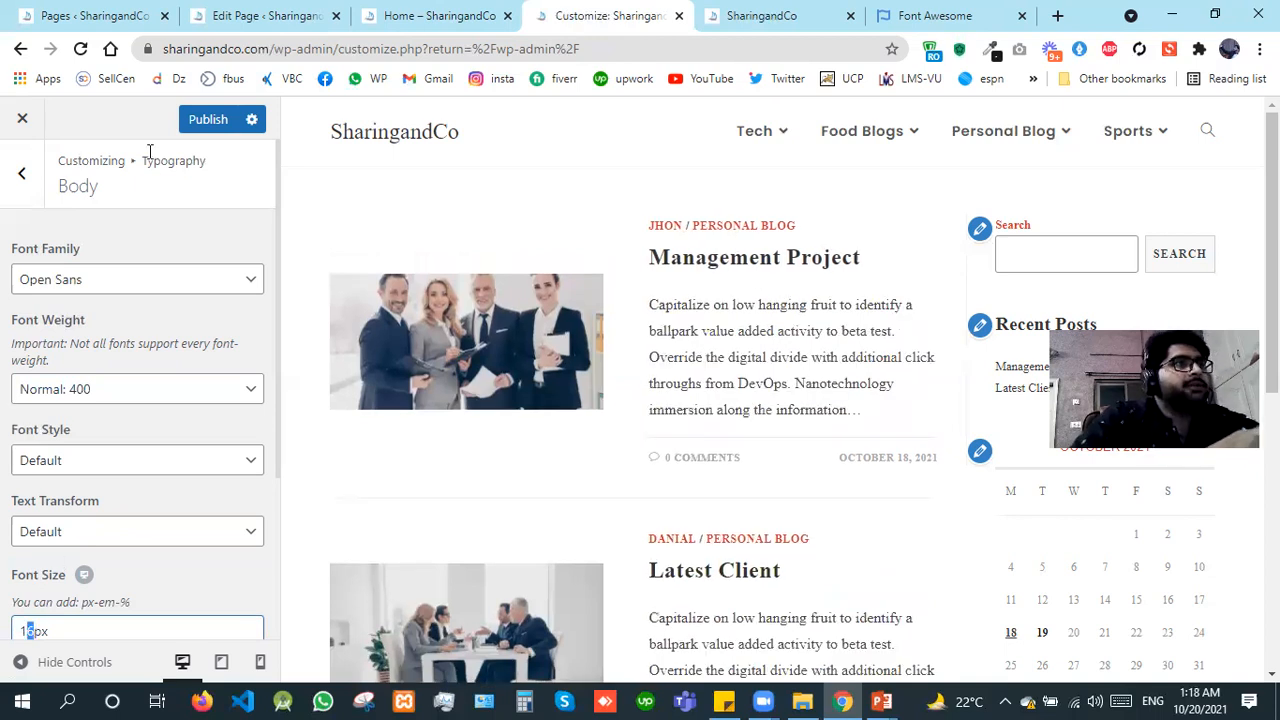
click(204, 122)
Step: Switch to the Font Awesome site, collapse the version 6 beta banner and look through the homepage to the icon categories
click(930, 14)
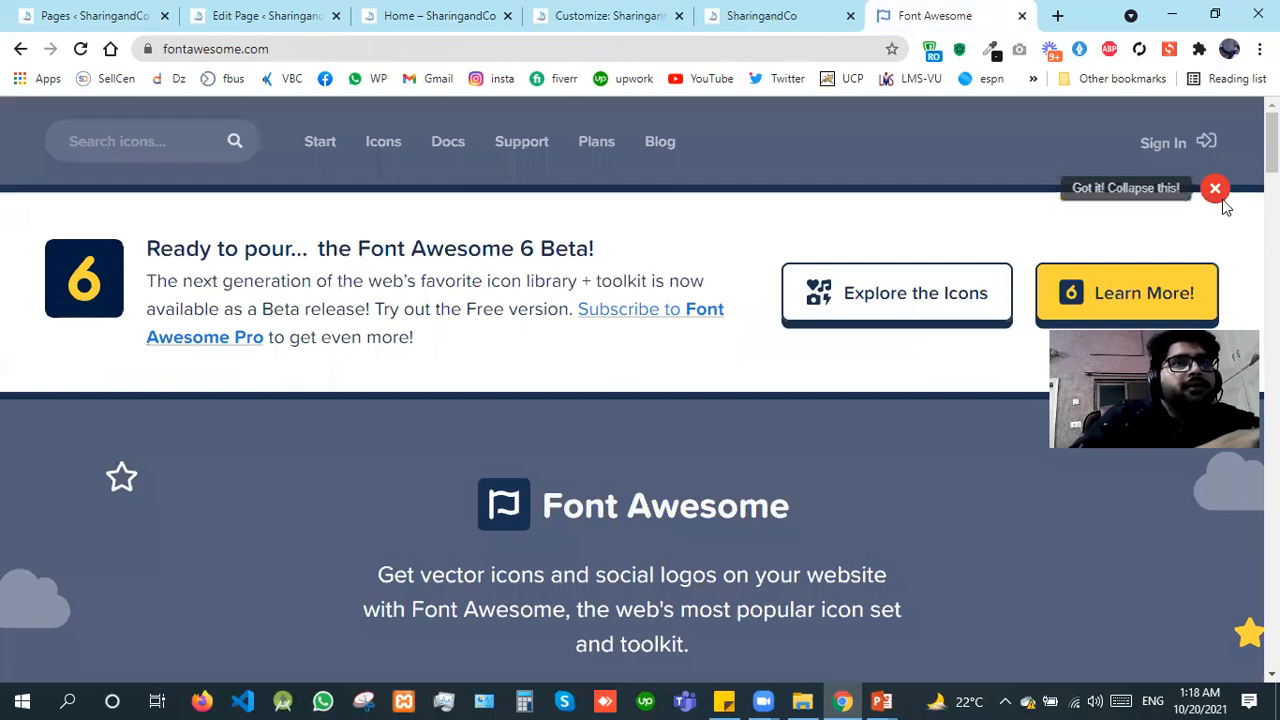
click(1215, 190)
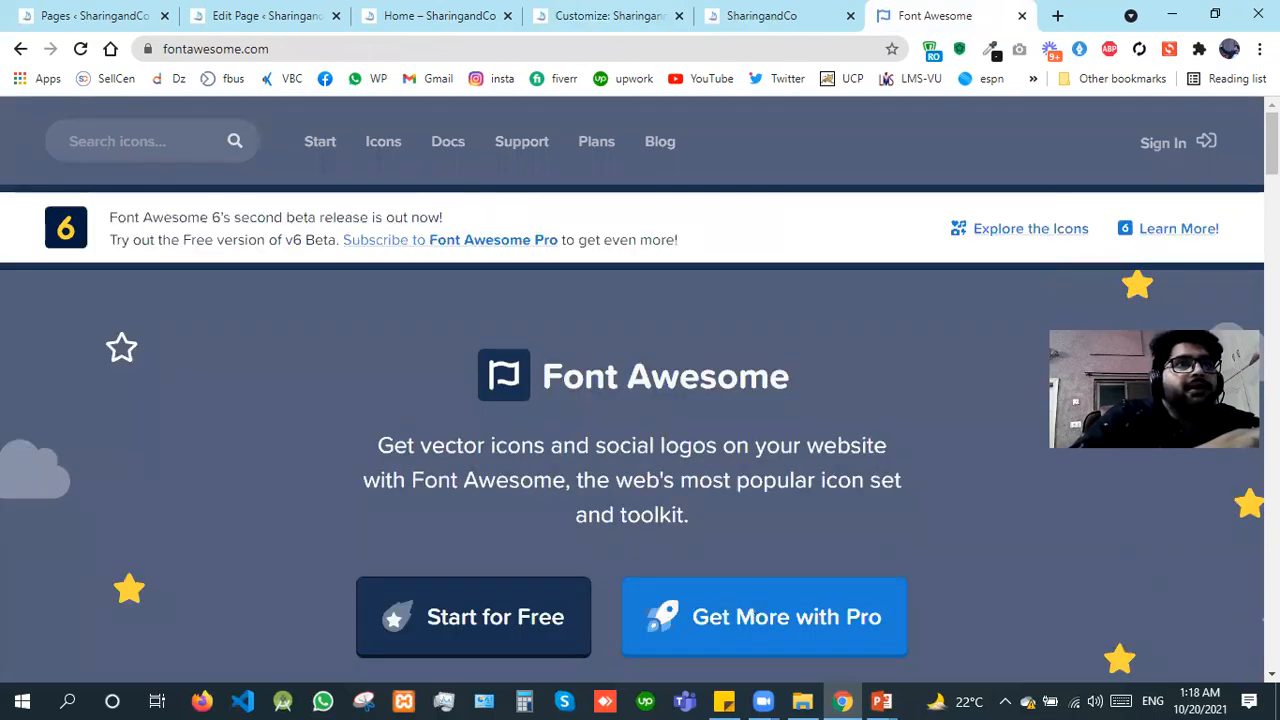
scroll(640, 450, down, 10)
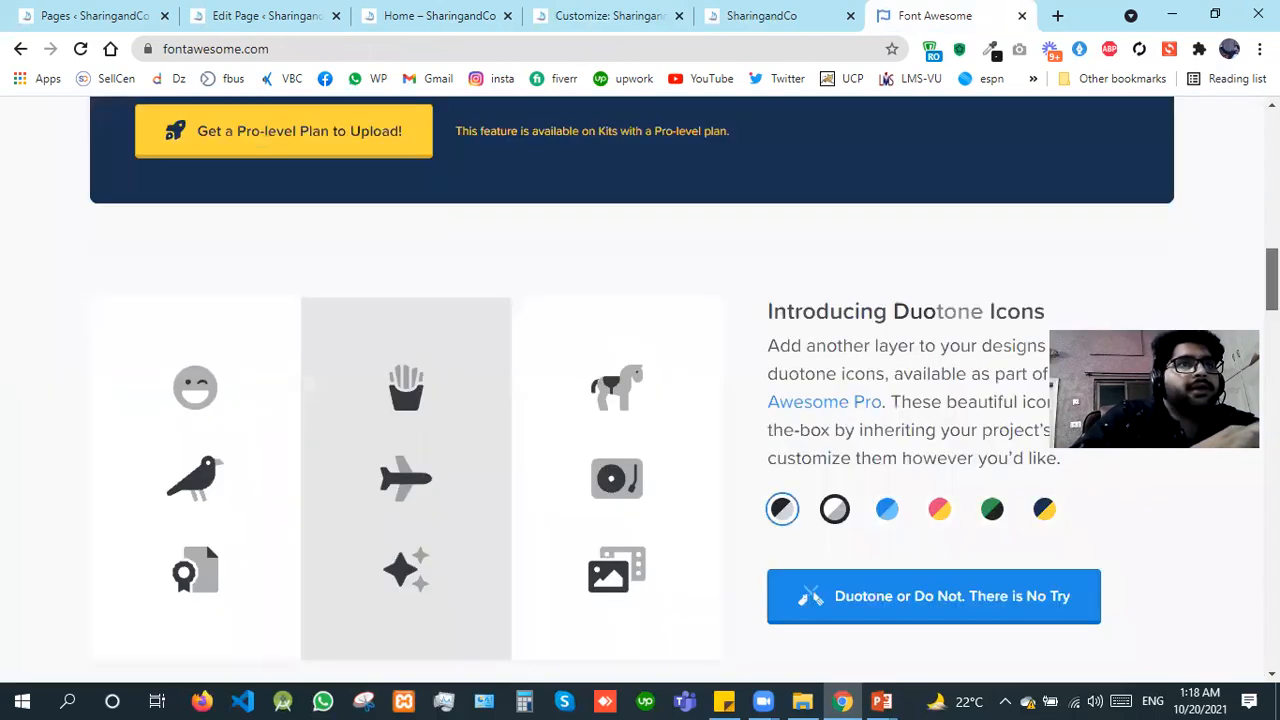
scroll(640, 390, down, 5)
scroll(640, 390, down, 1)
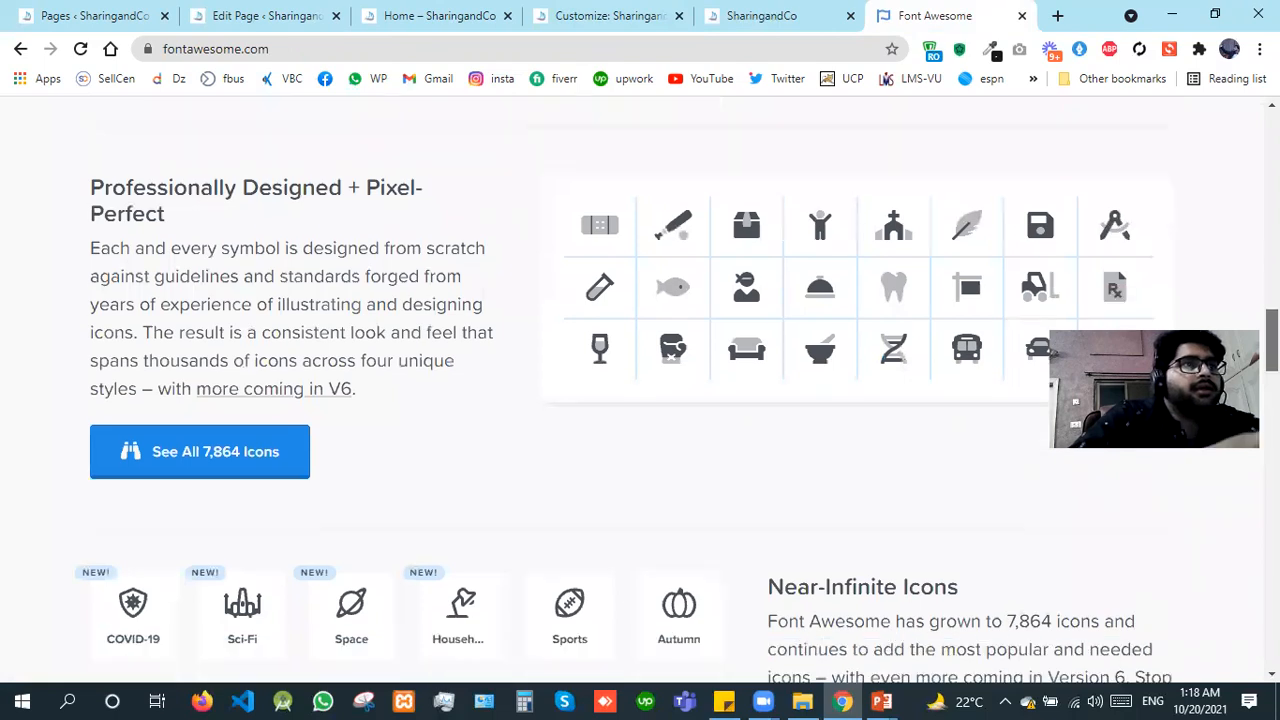
scroll(470, 312, down, 4)
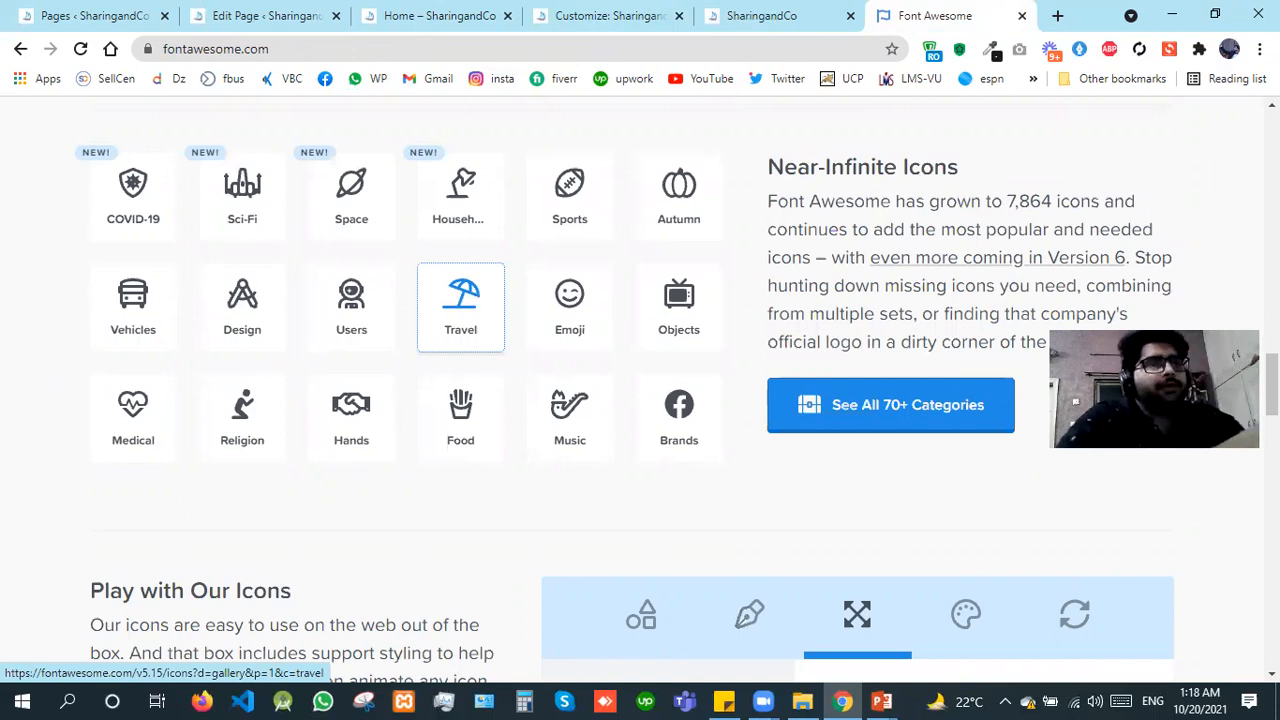
Step: Open the Travel icon category and look through its gallery of icons
click(461, 308)
scroll(911, 612, down, 5)
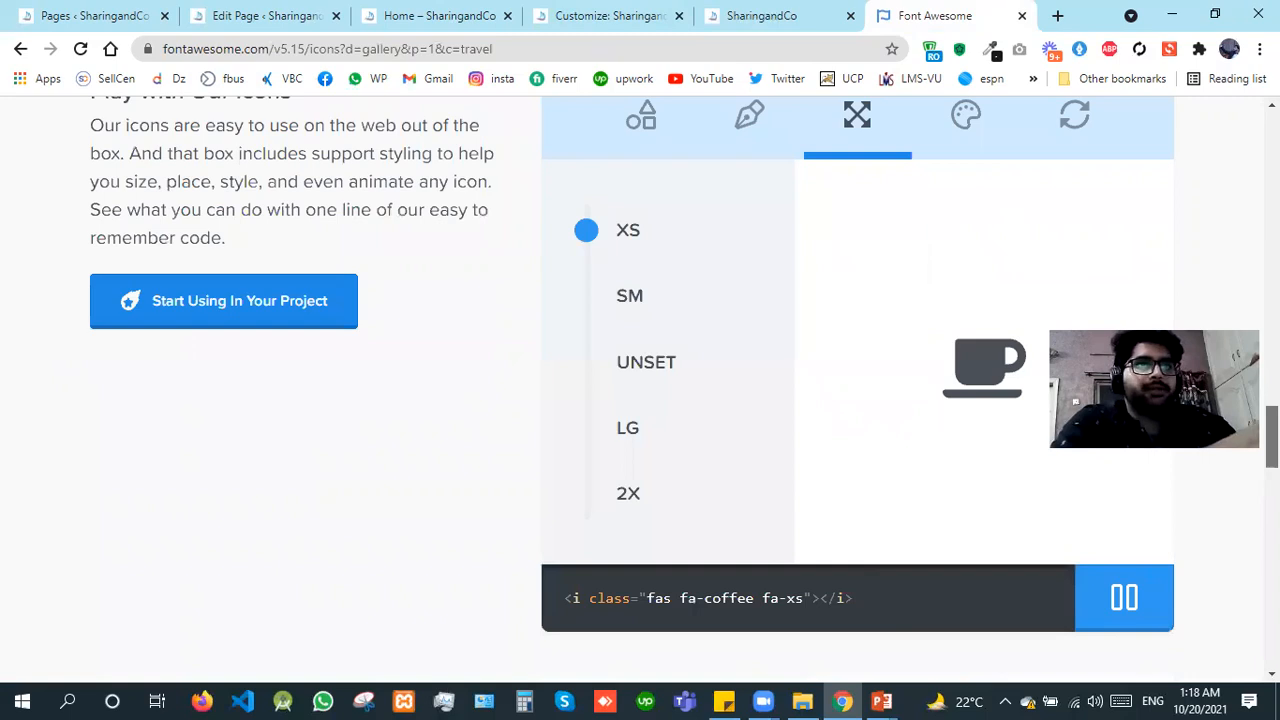
scroll(843, 590, down, 5)
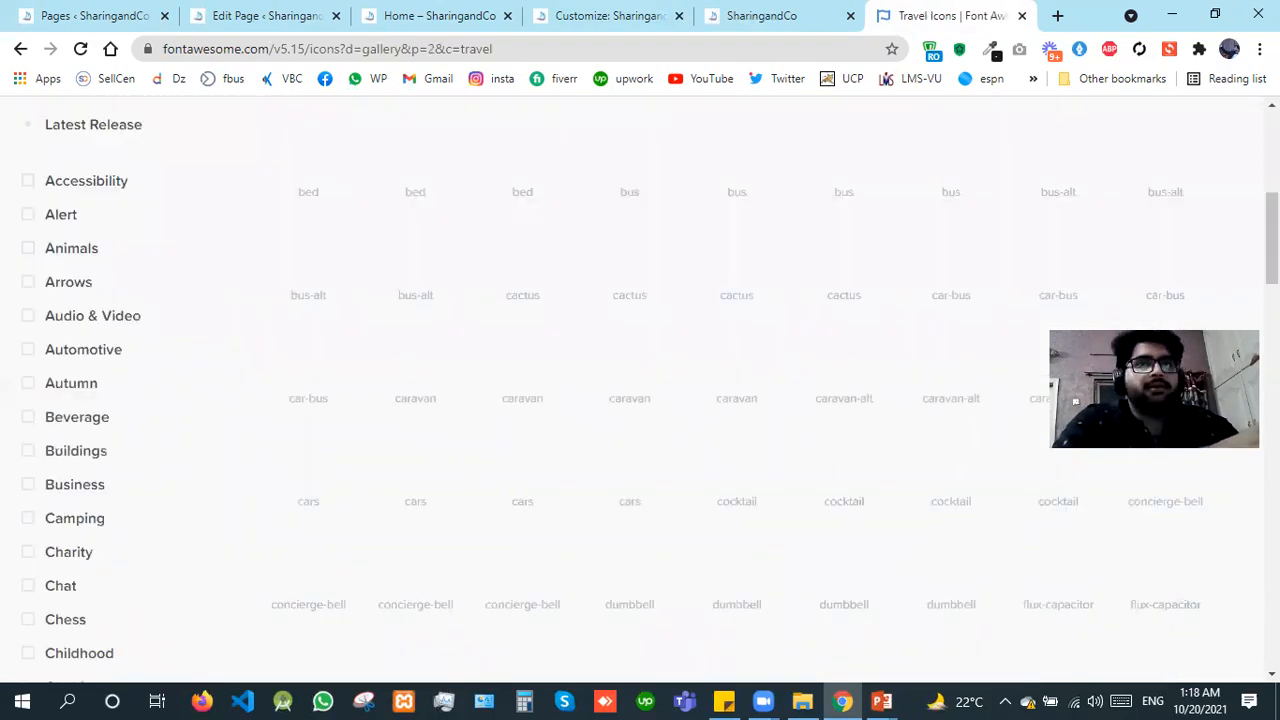
scroll(736, 400, down, 2)
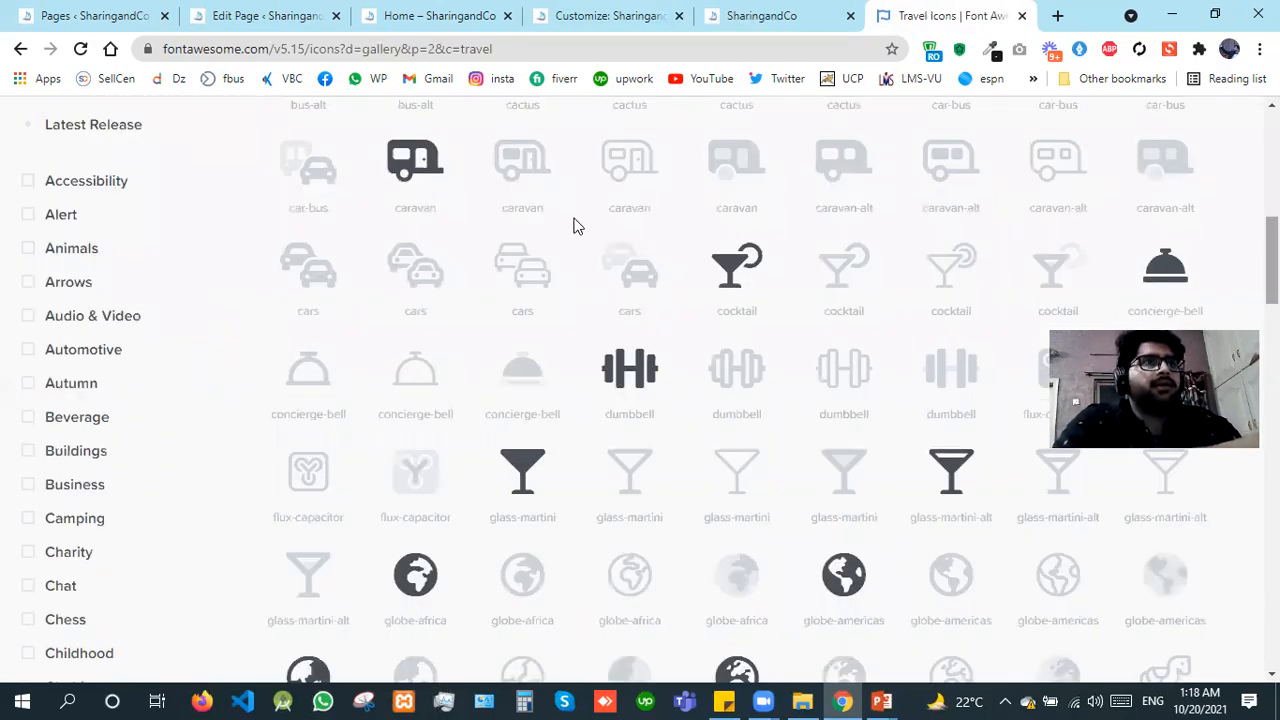
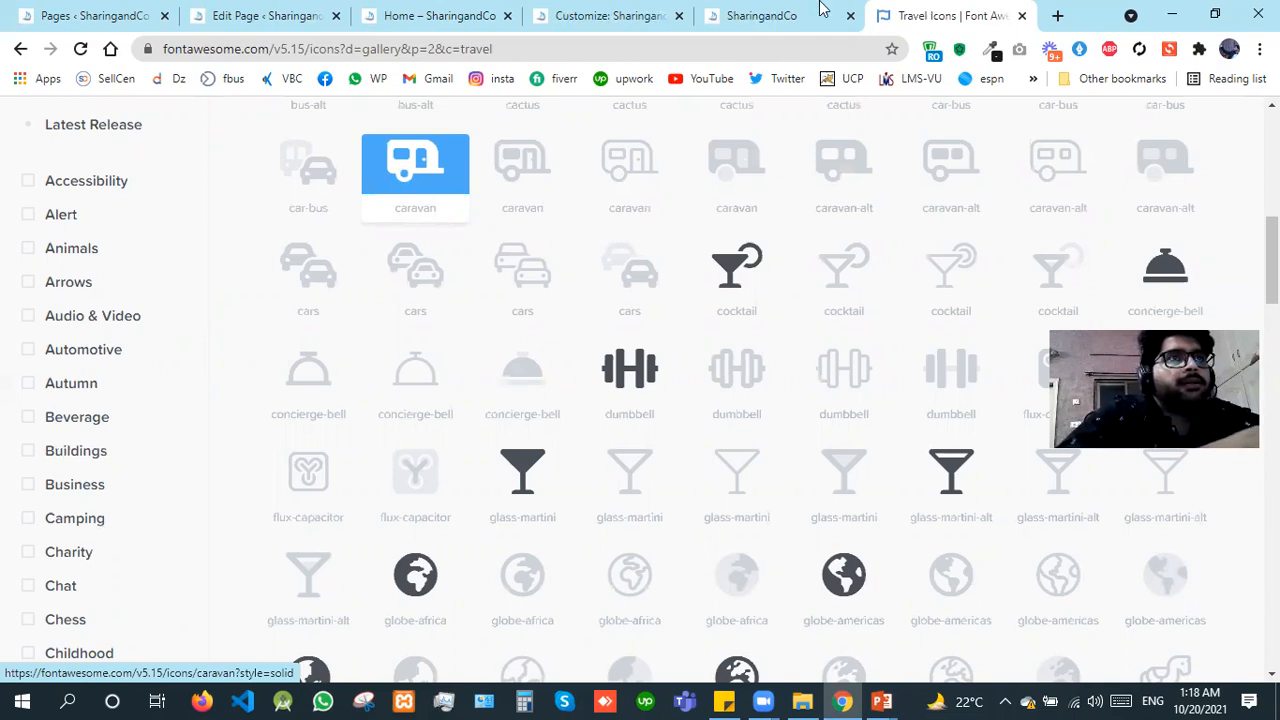
Step: Switch back to the site customizer, try a body line height of 4 and restore it to 1.8
click(660, 10)
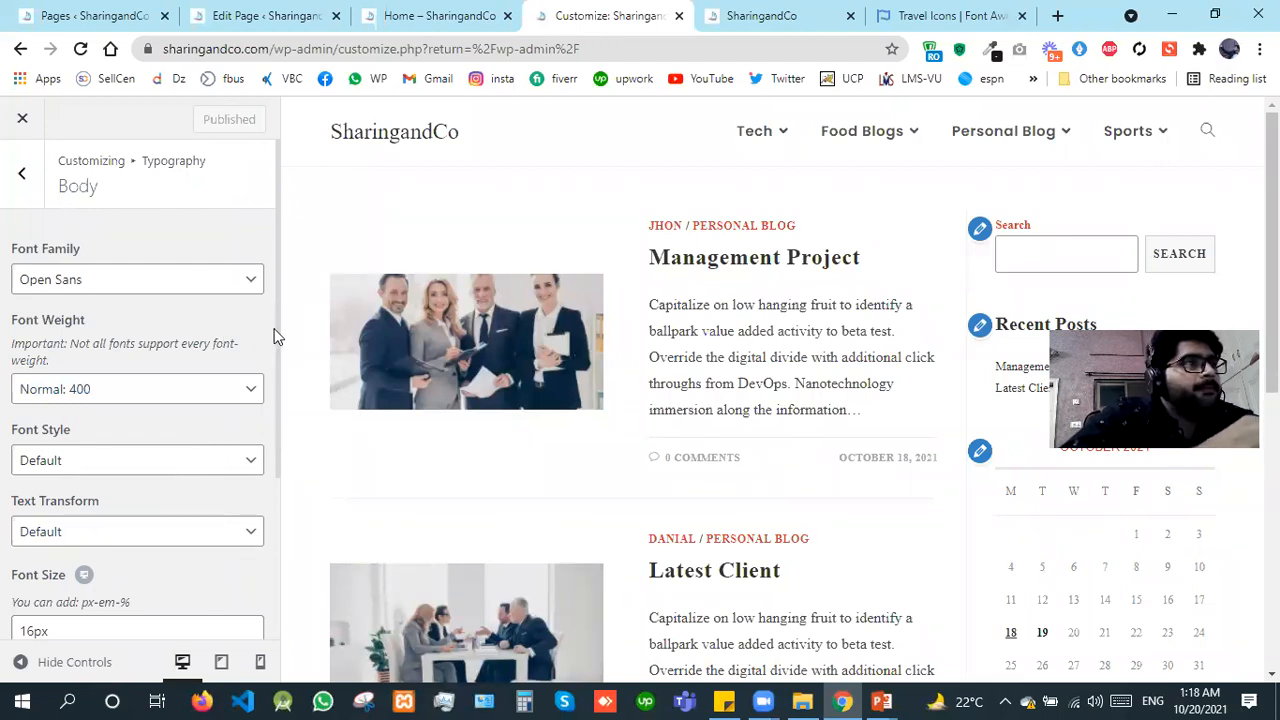
scroll(286, 468, down, 1)
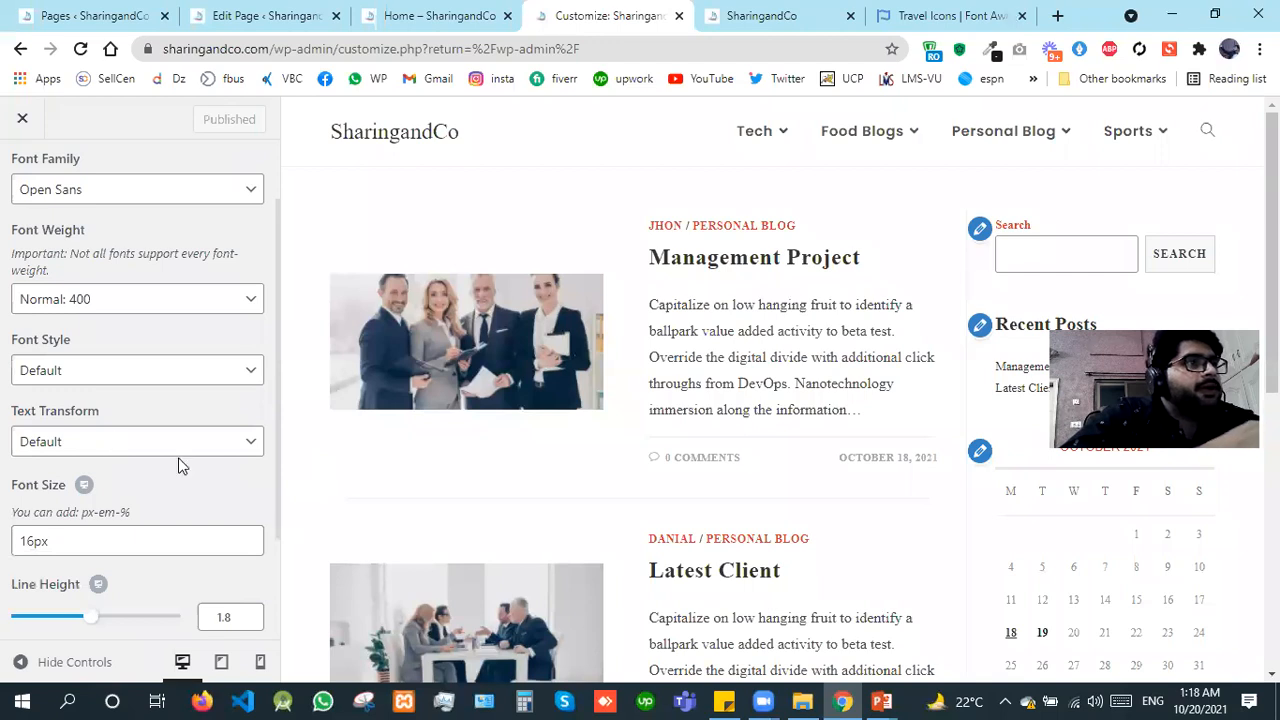
scroll(180, 466, down, 2)
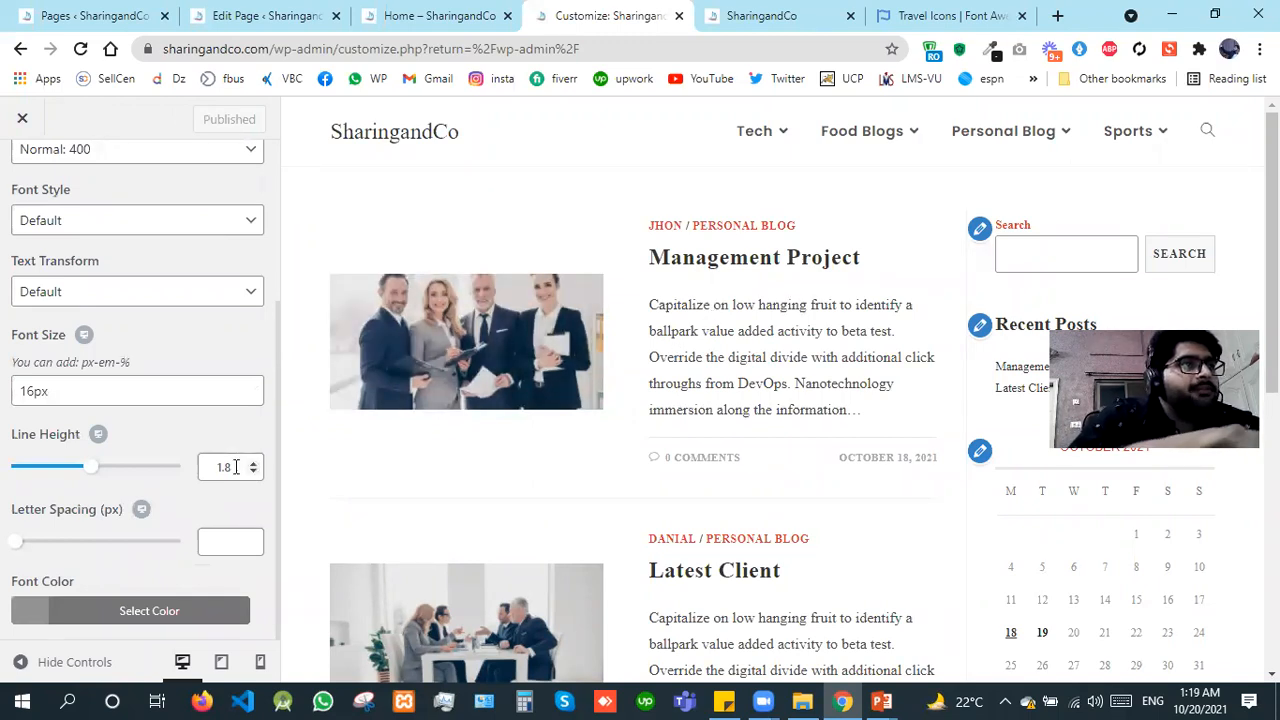
double_click(236, 467)
text(4)
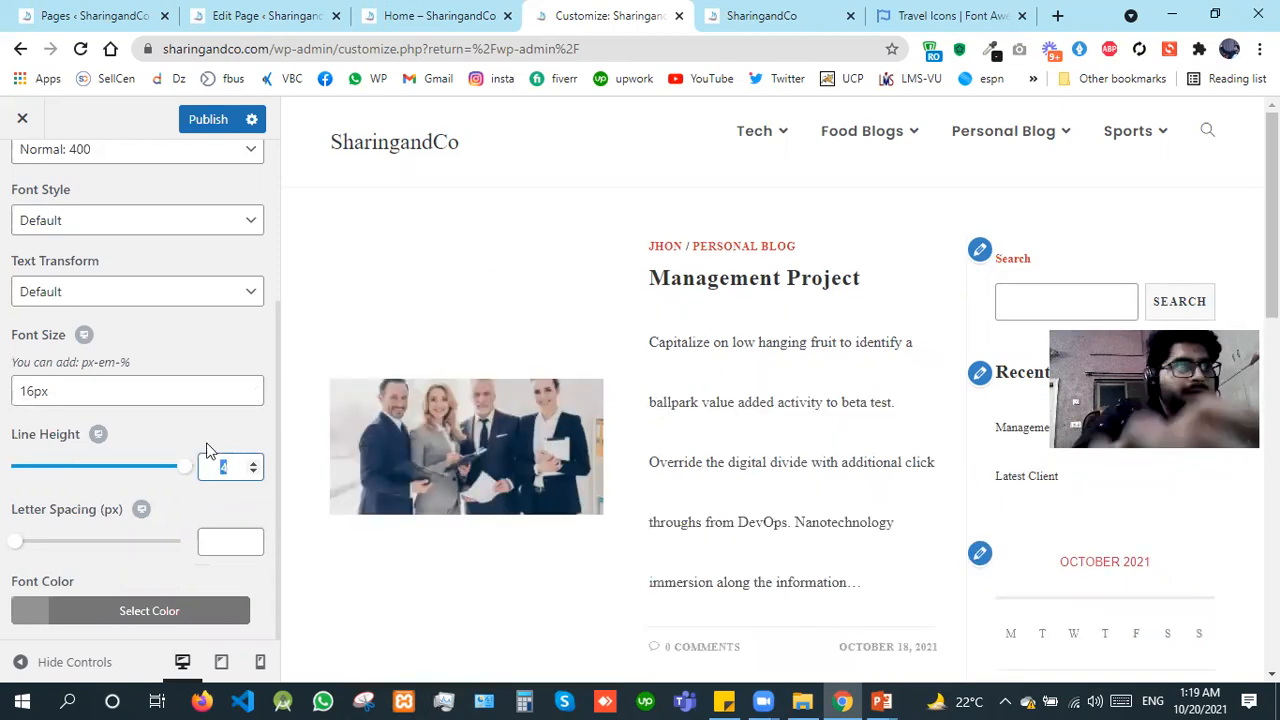
text(1.8)
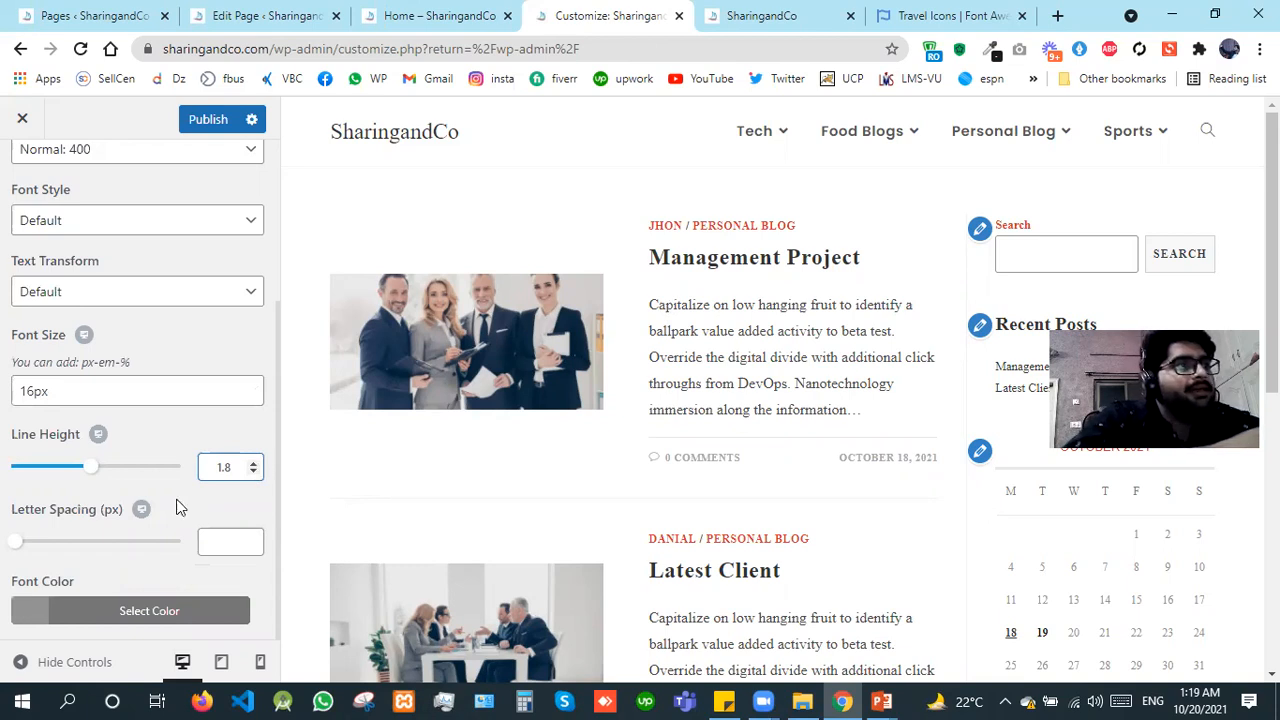
Step: Try a body letter spacing of 4 px, and settle on 0
click(203, 530)
text(4)
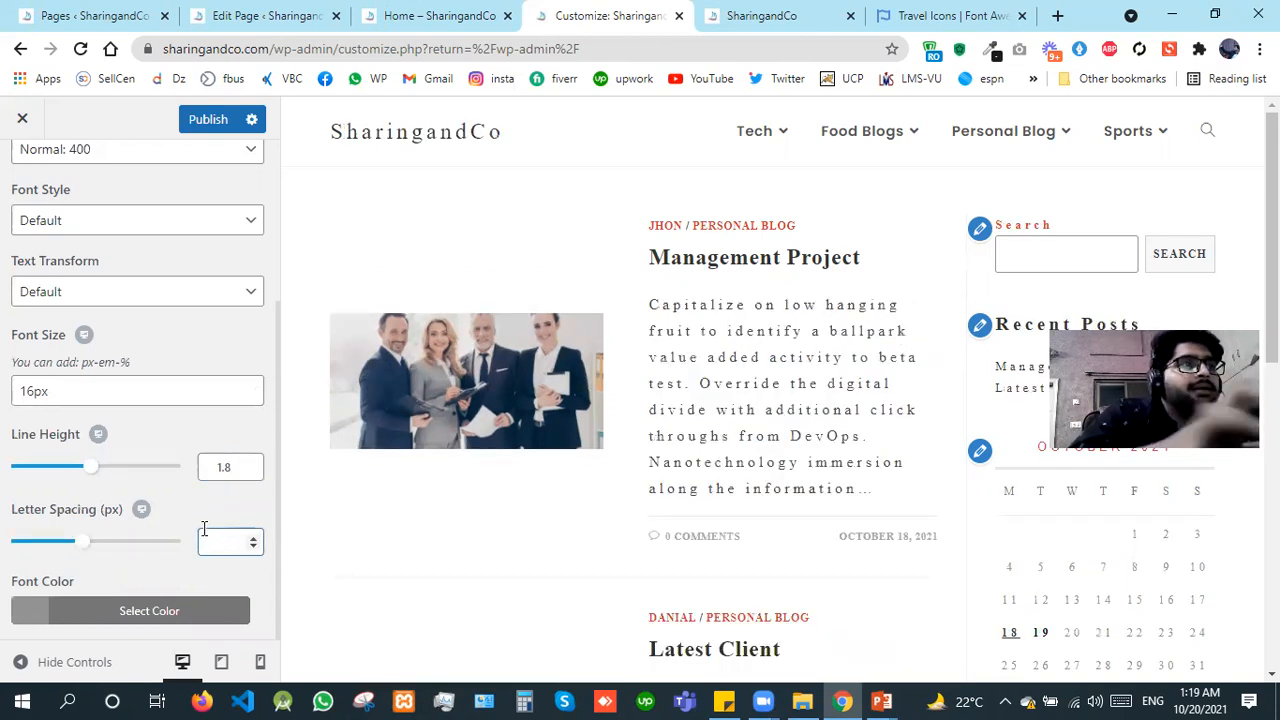
text(0)
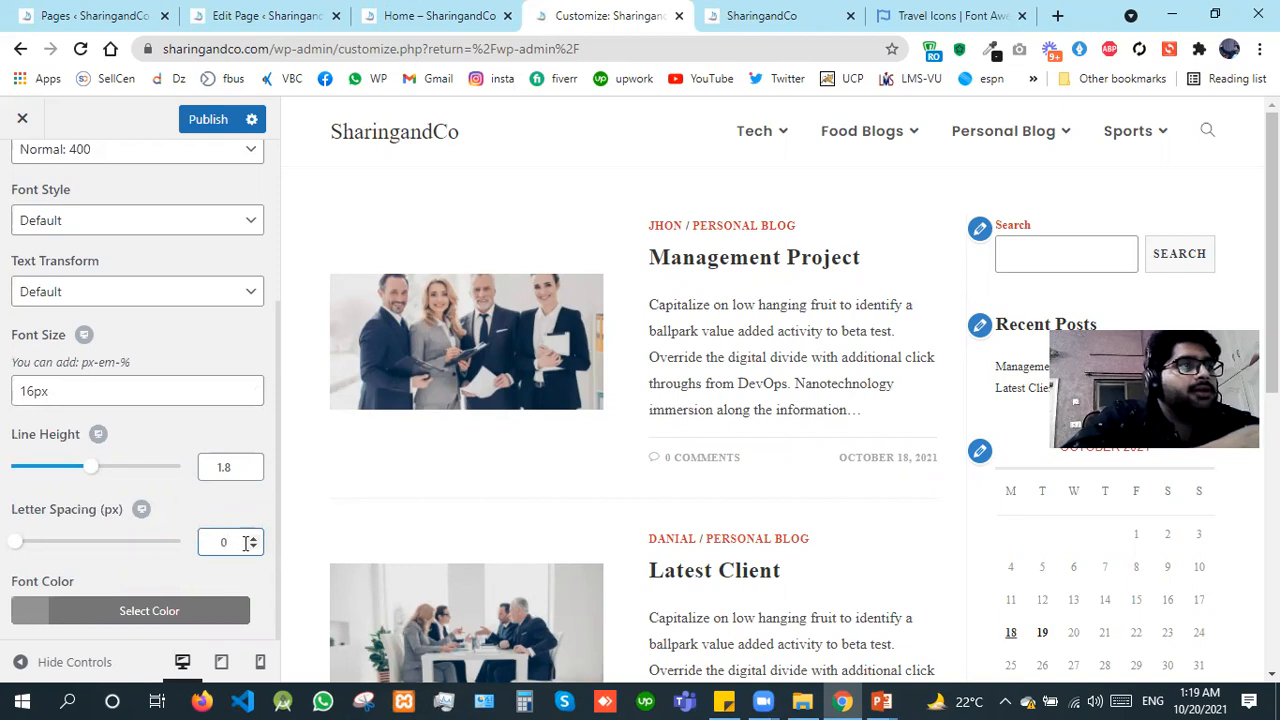
Step: Set the body font color to black (#000000), publish the changes and return to the Typography sections
click(18, 610)
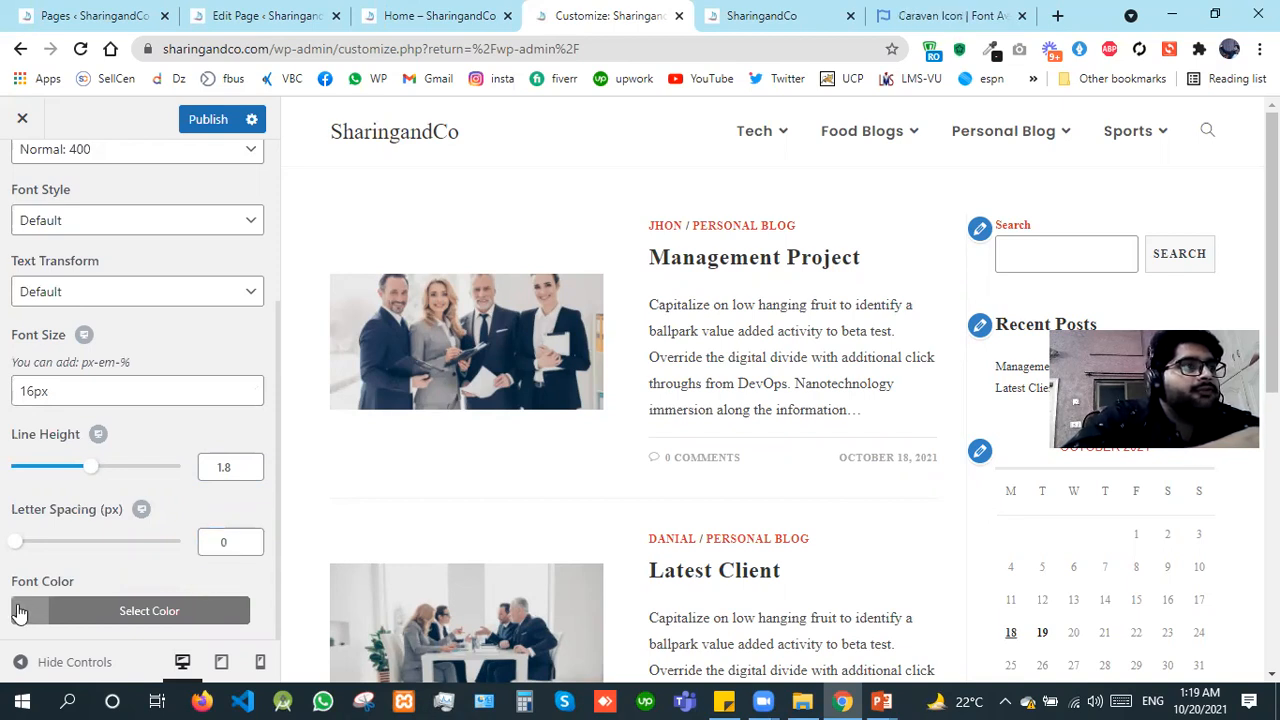
scroll(18, 610, down, 3)
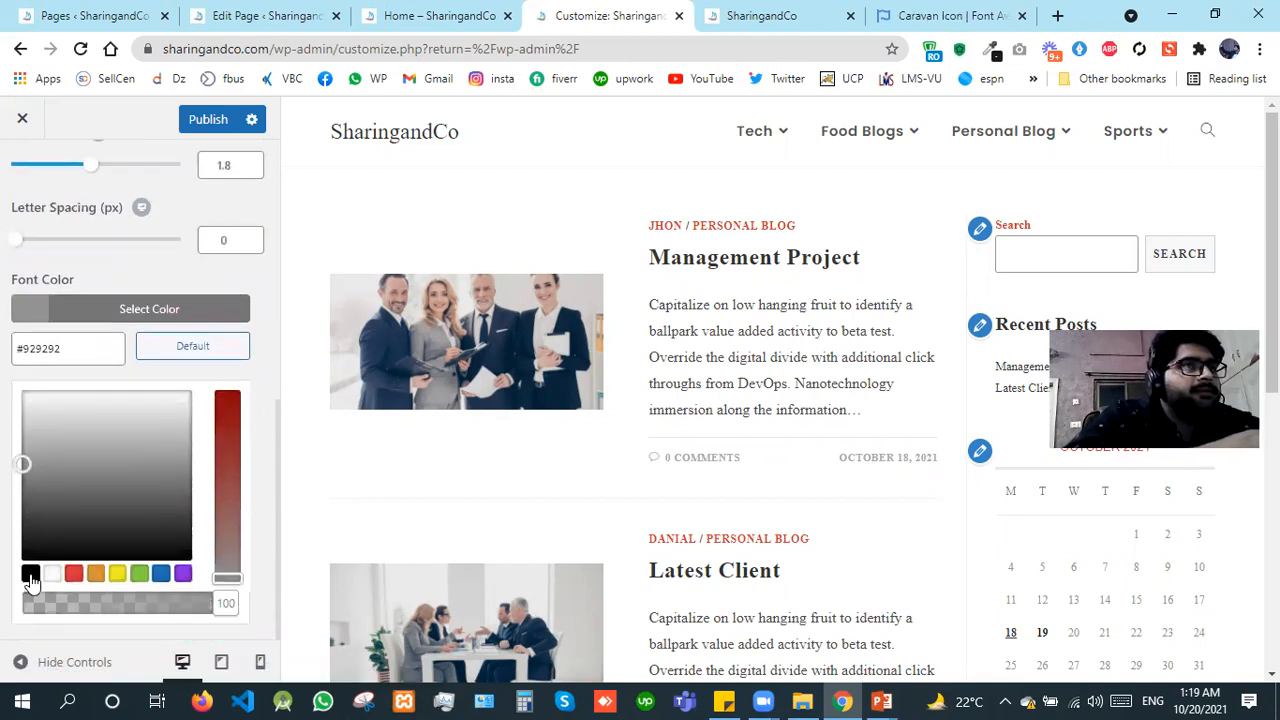
click(30, 573)
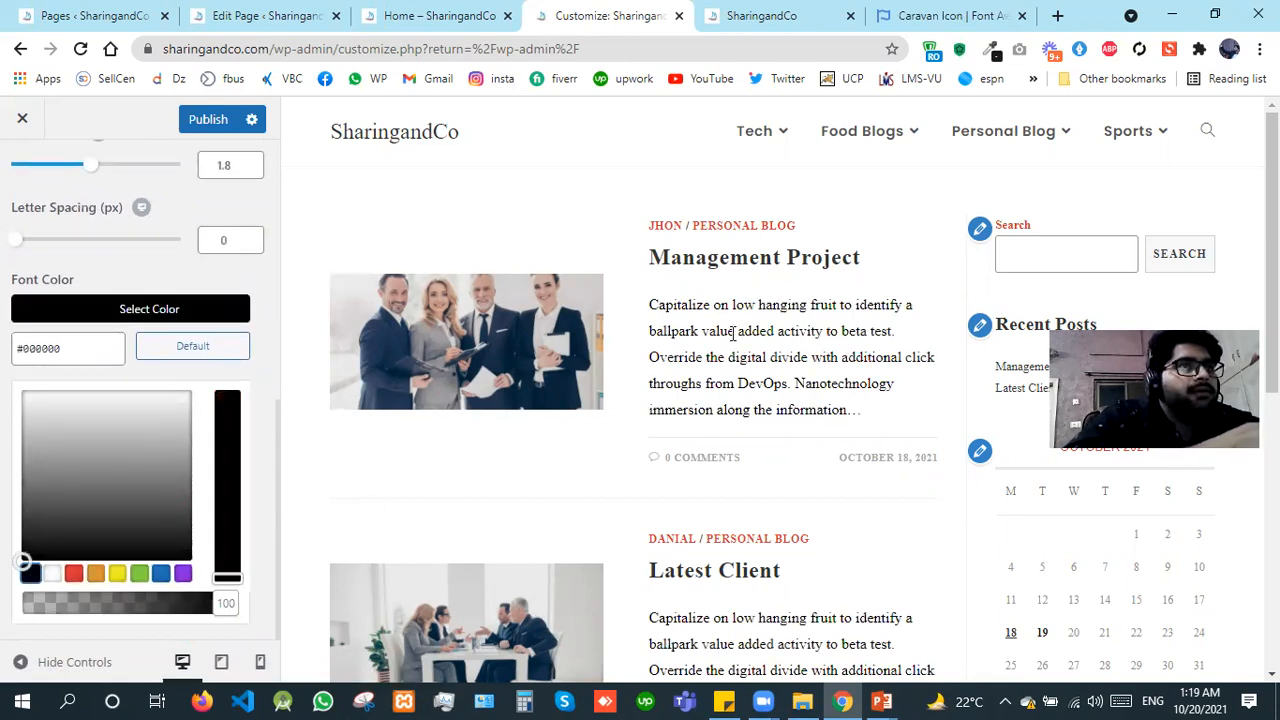
click(141, 302)
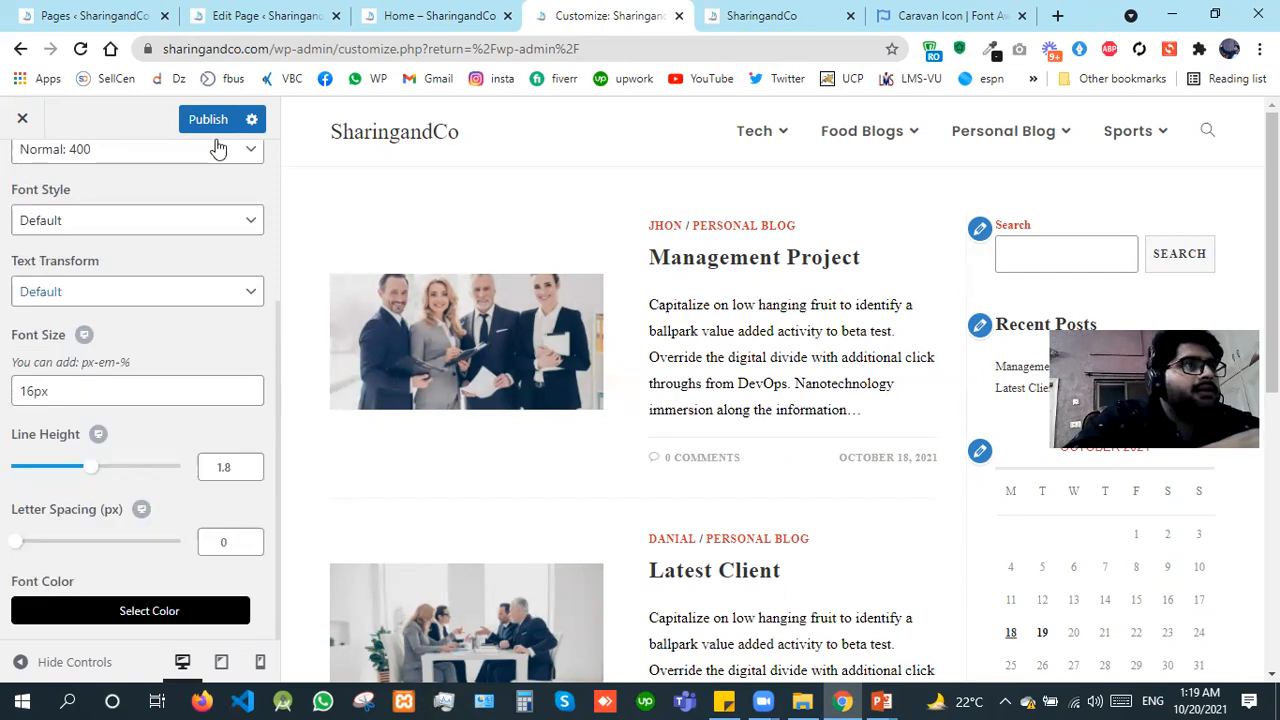
click(211, 125)
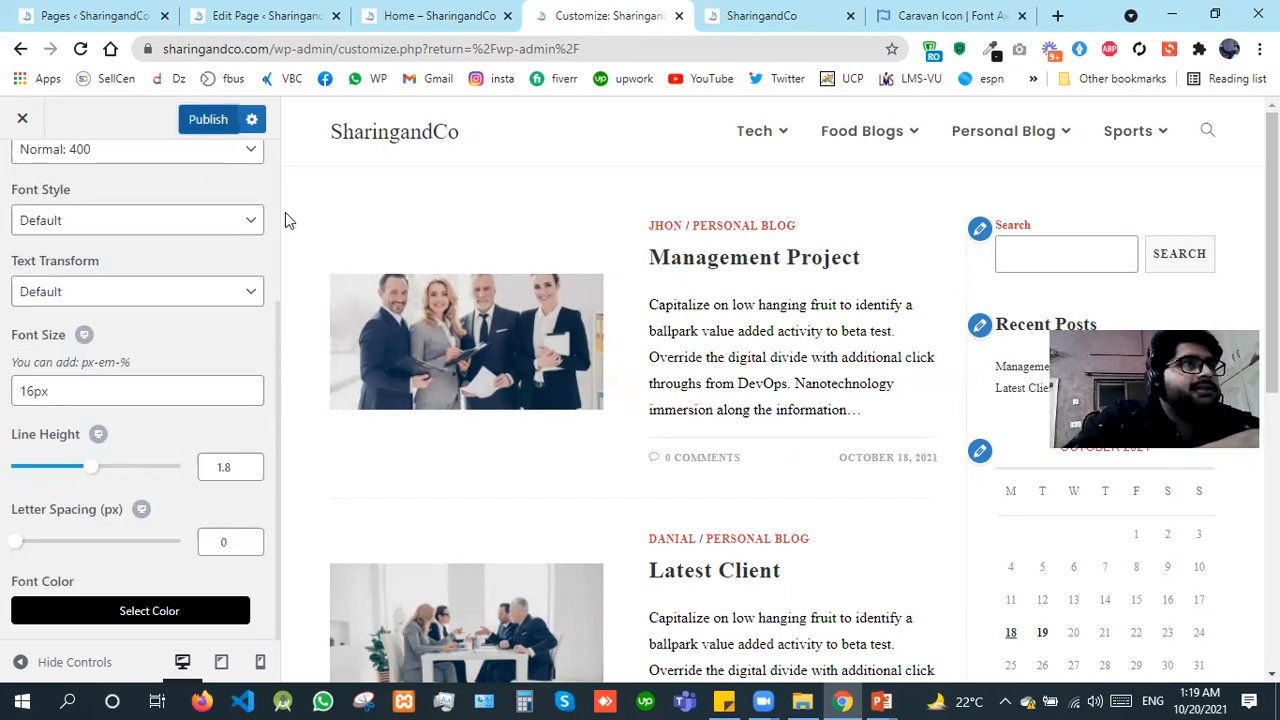
scroll(276, 200, up, 3)
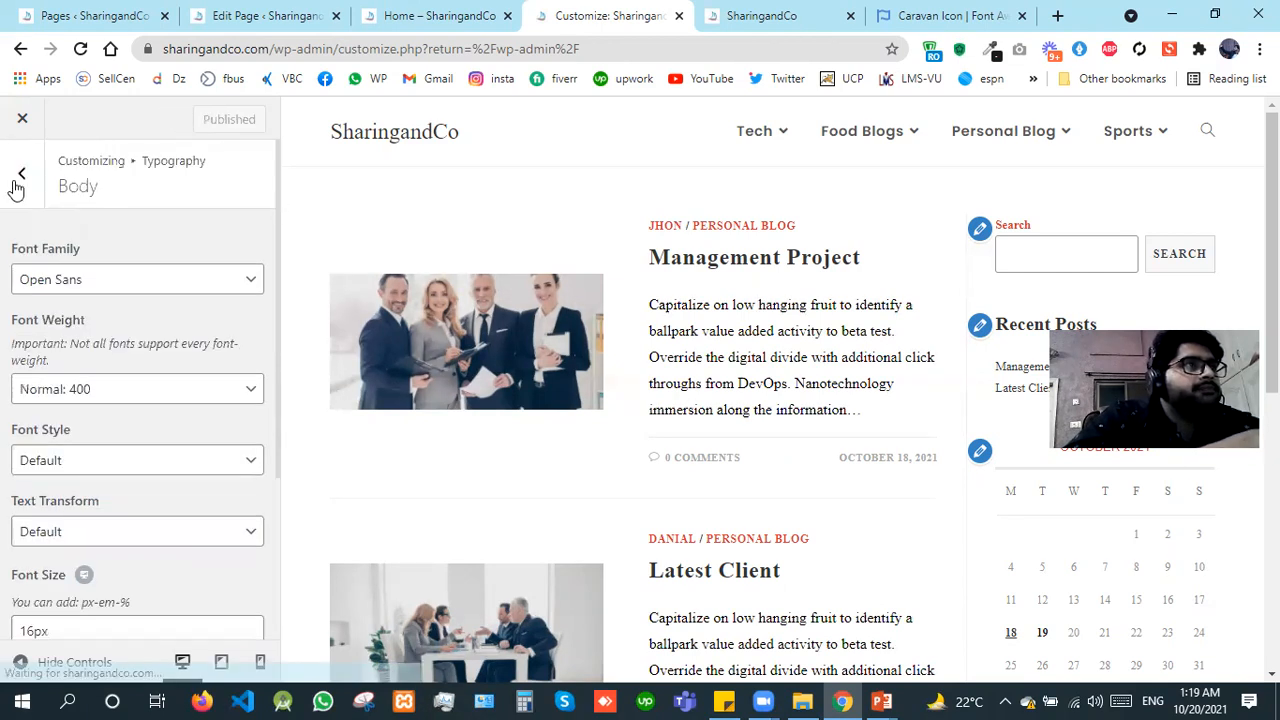
key(Escape)
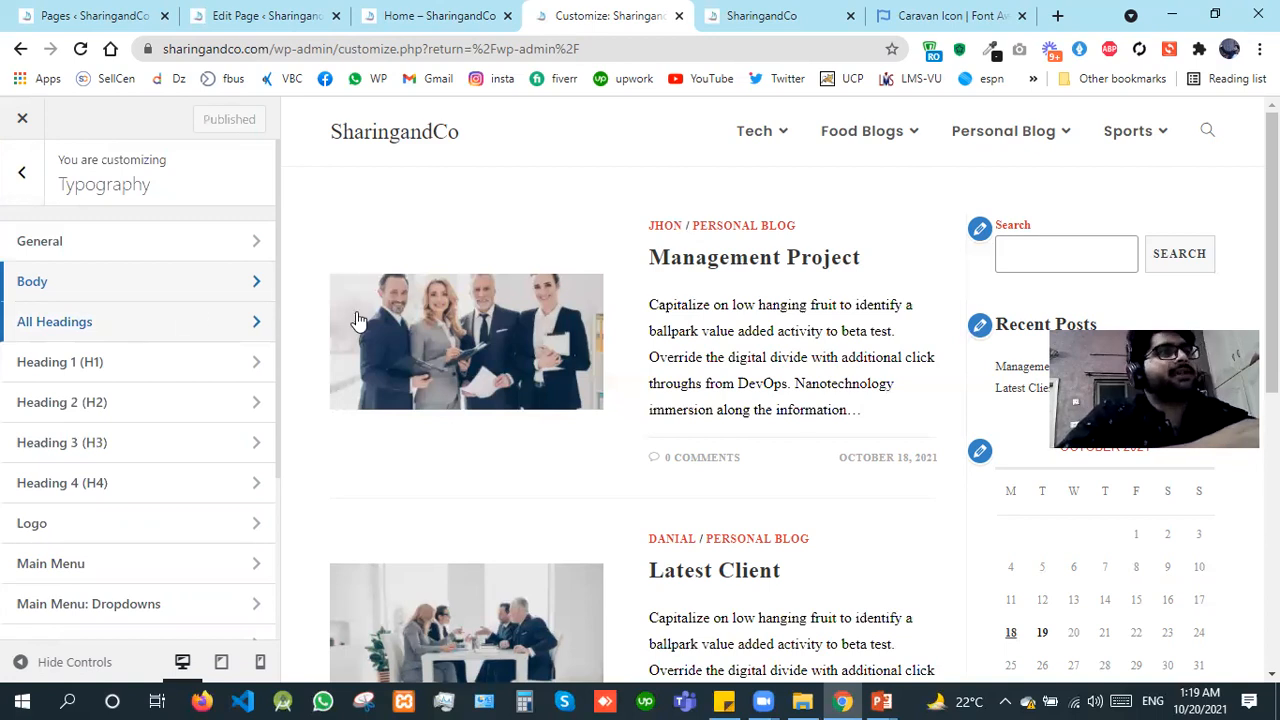
Step: Set the font family of all headings to Poppins
click(155, 332)
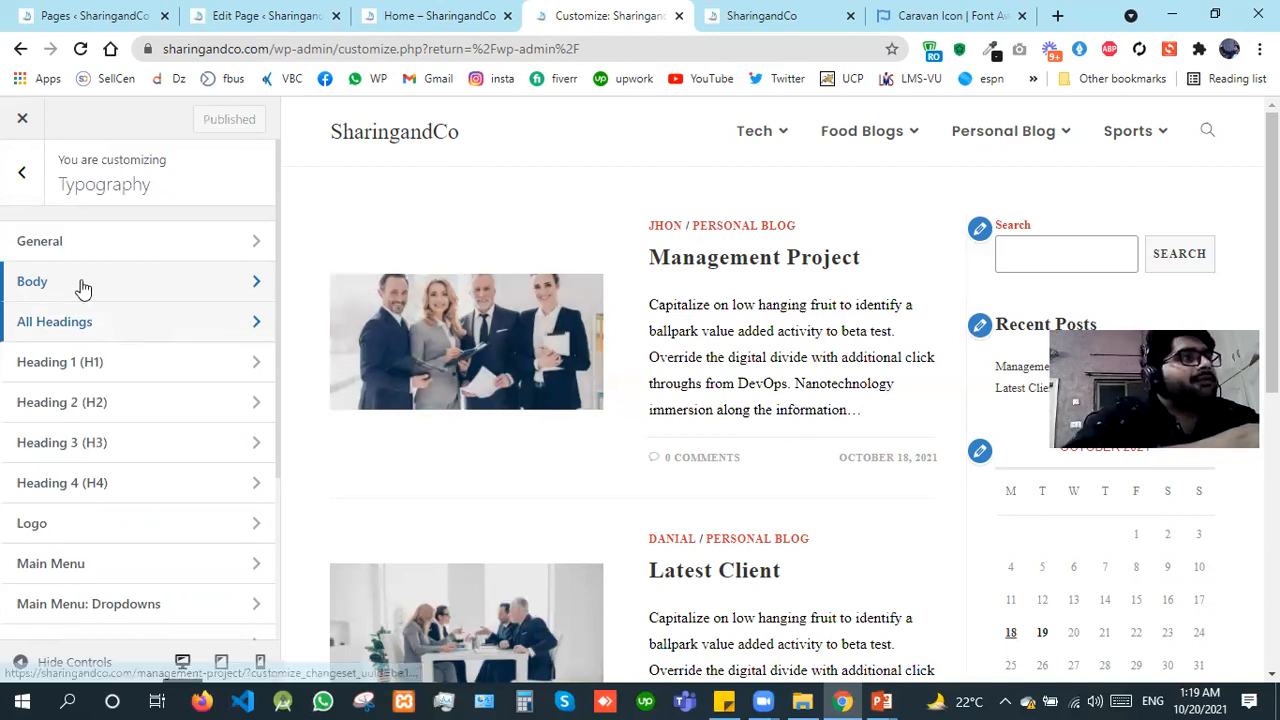
click(83, 287)
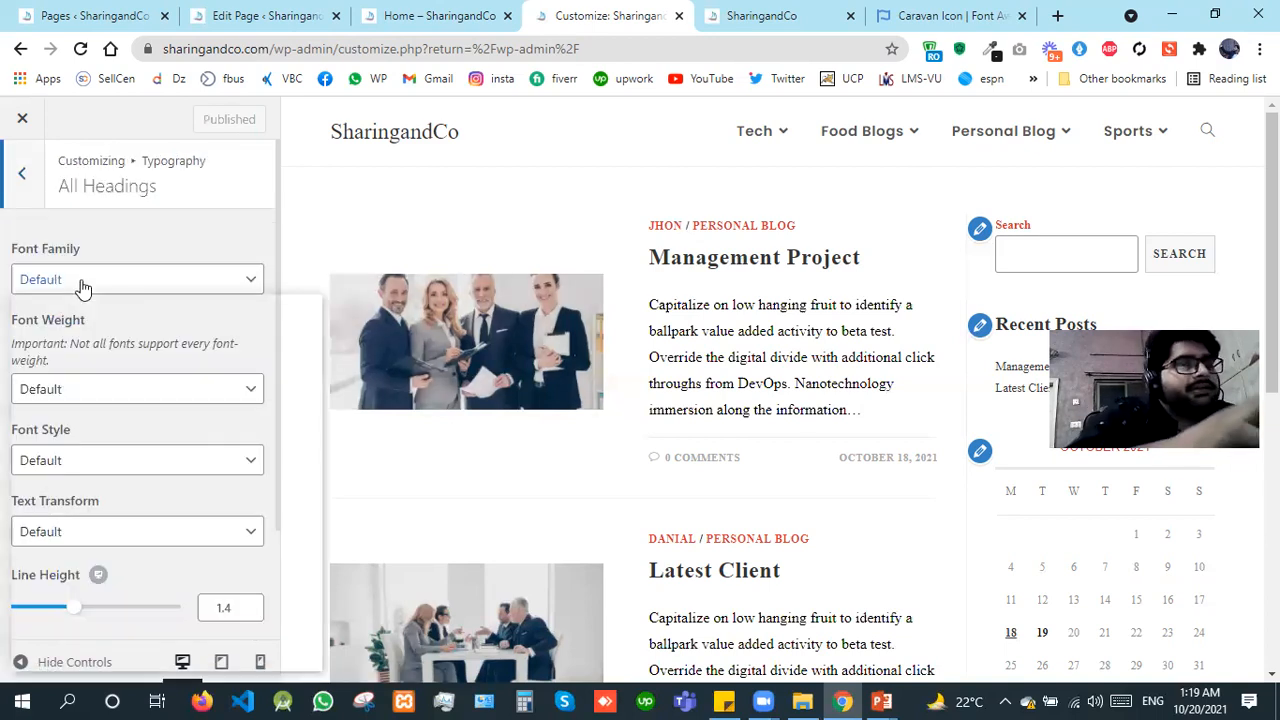
key(Page_Down)
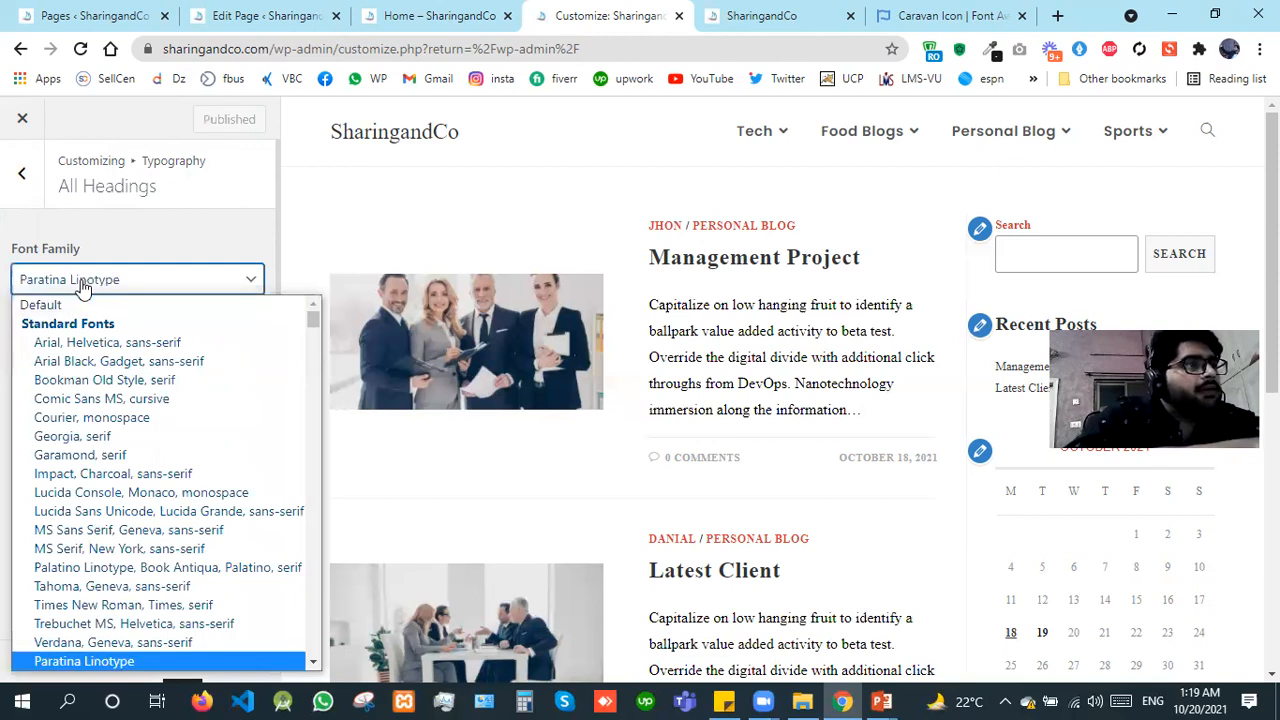
key(p)
key(p)
key(p)
key(p)
key(p)
key(p)
key(p)
key(p)
key(p)
key(p)
key(p)
key(p)
key(p)
key(p)
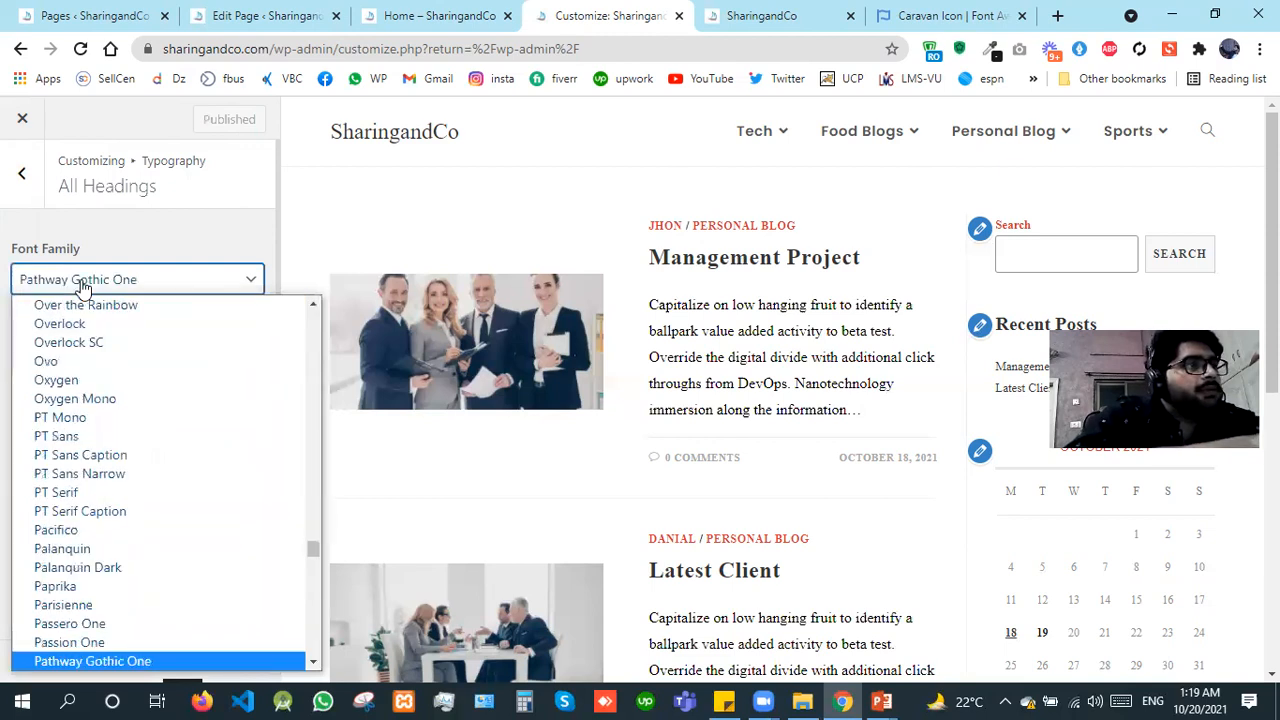
key(p)
key(p)
key(p)
key(p)
key(p)
key(p)
key(p)
key(p)
key(p)
key(p)
key(p)
key(p)
key(p)
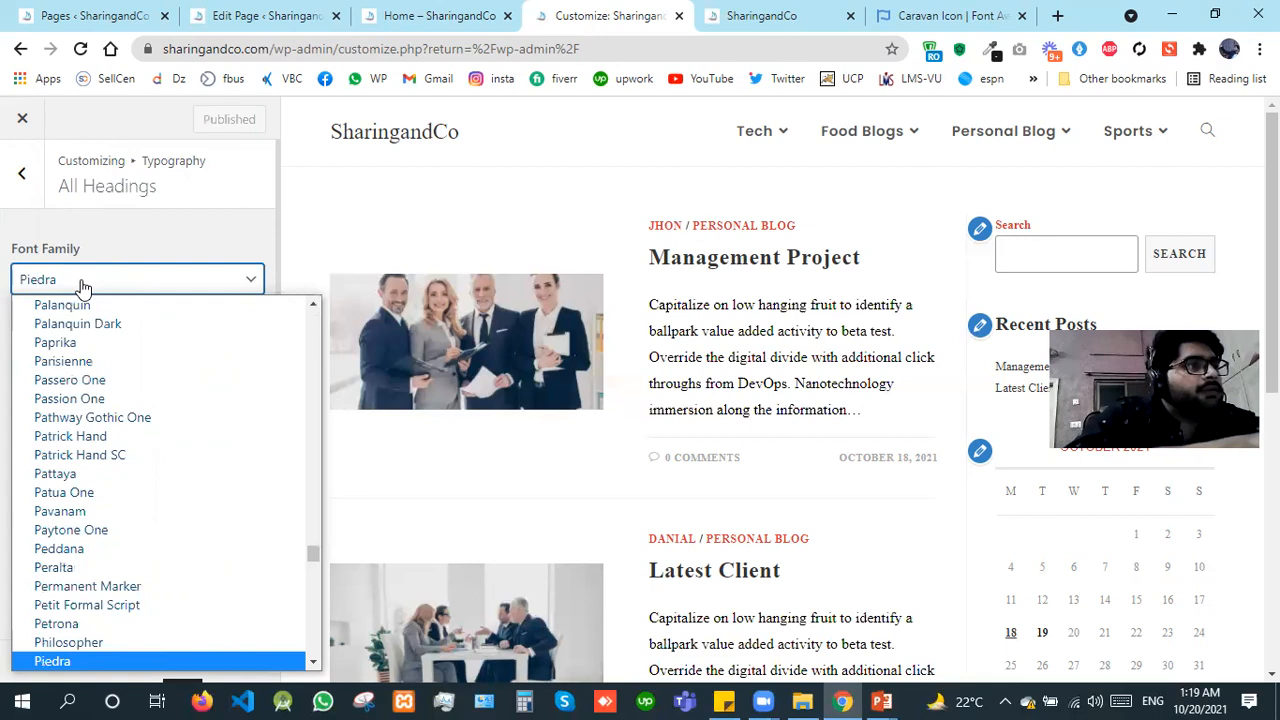
key(p)
key(p)
key(p)
key(p)
key(p)
key(p)
key(p)
key(p)
key(p)
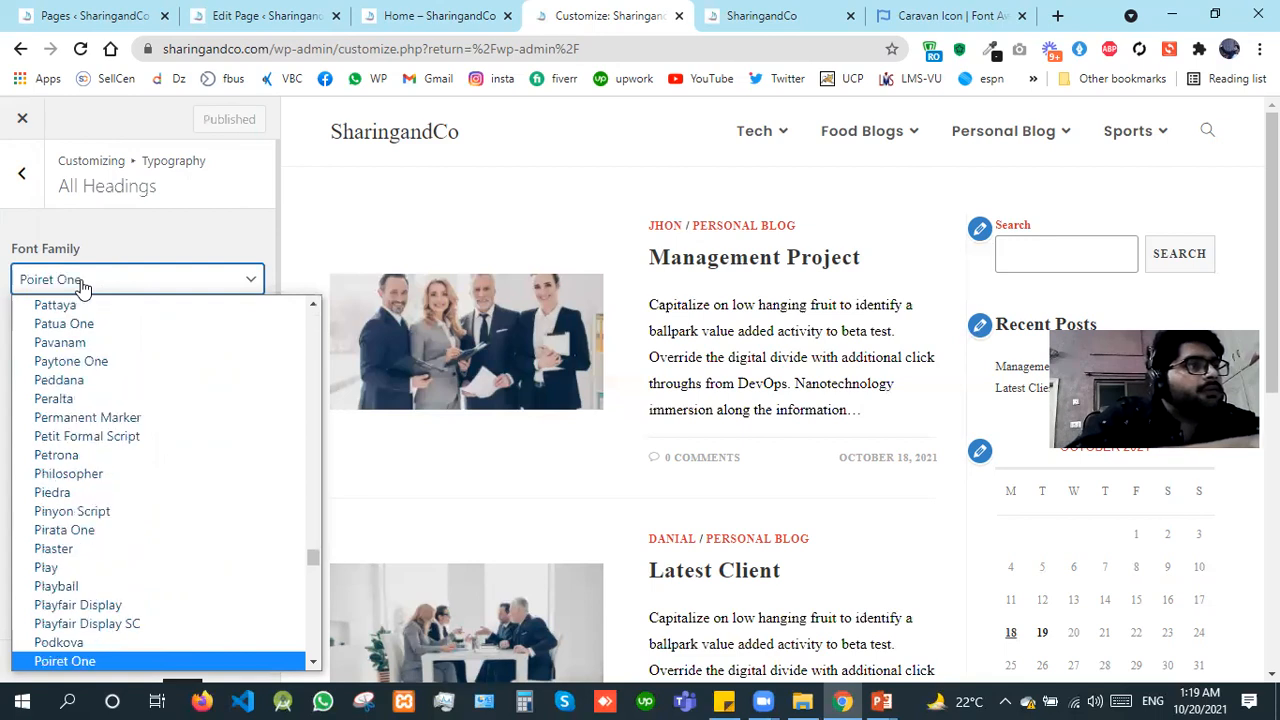
key(p)
key(p)
key(p)
key(p)
key(p)
key(Return)
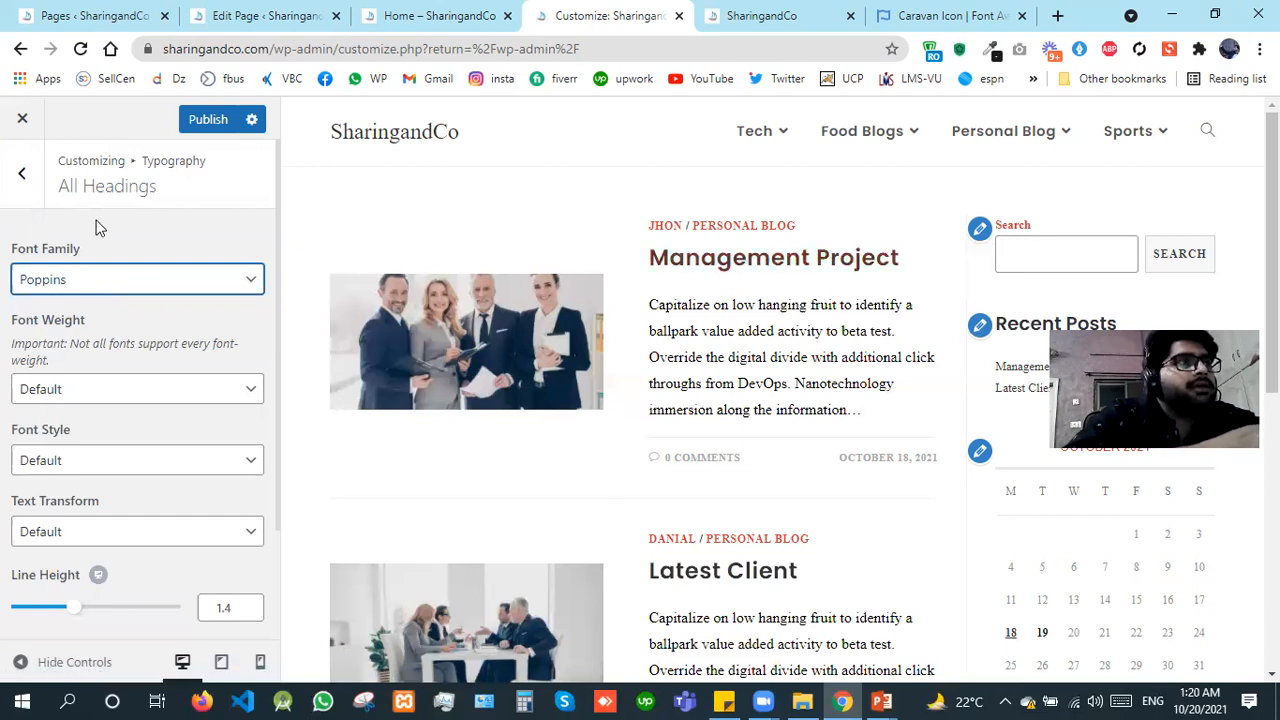
click(28, 190)
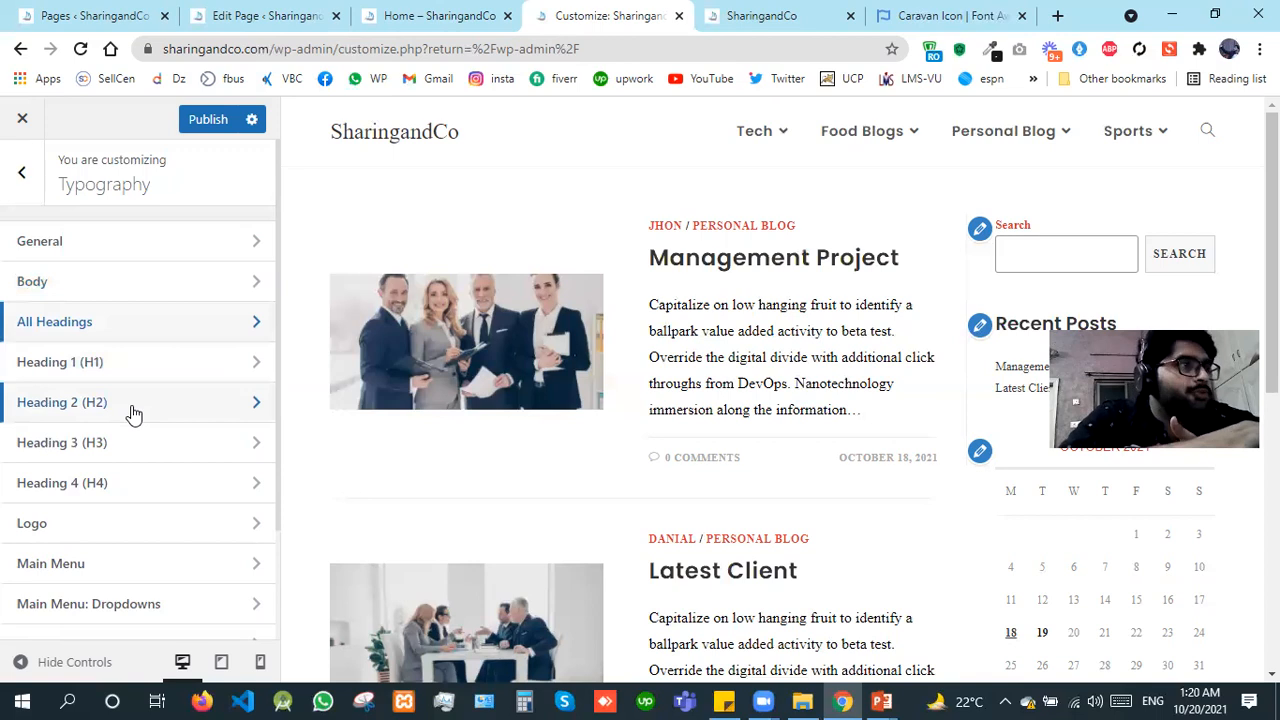
Step: Look through the Heading 1 (H1) typography settings, from font family down to font color
click(136, 370)
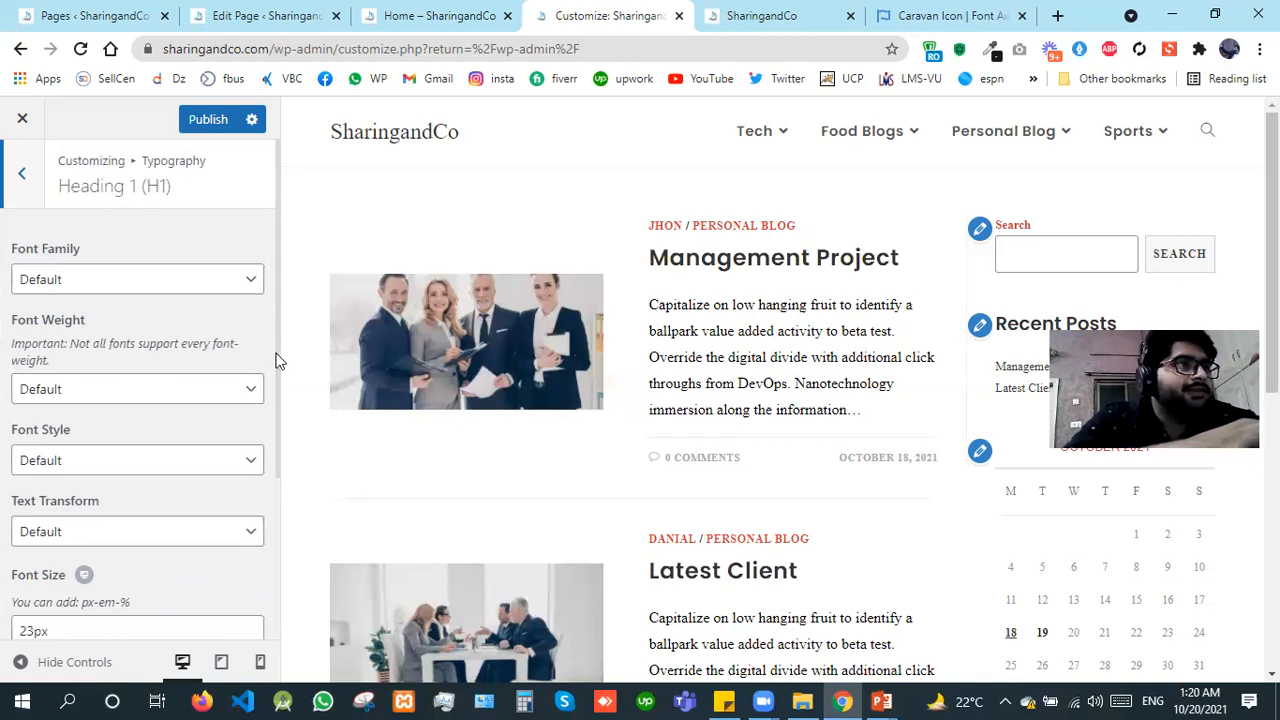
scroll(281, 415, down, 1)
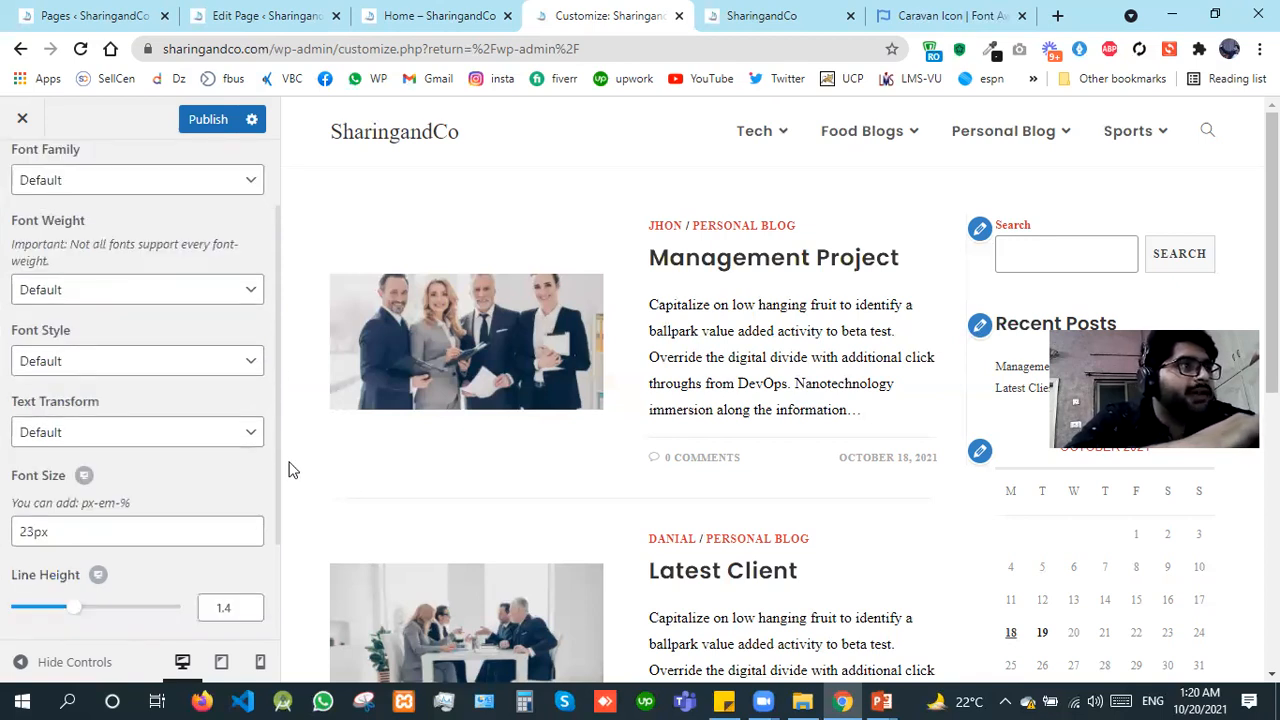
scroll(290, 470, down, 2)
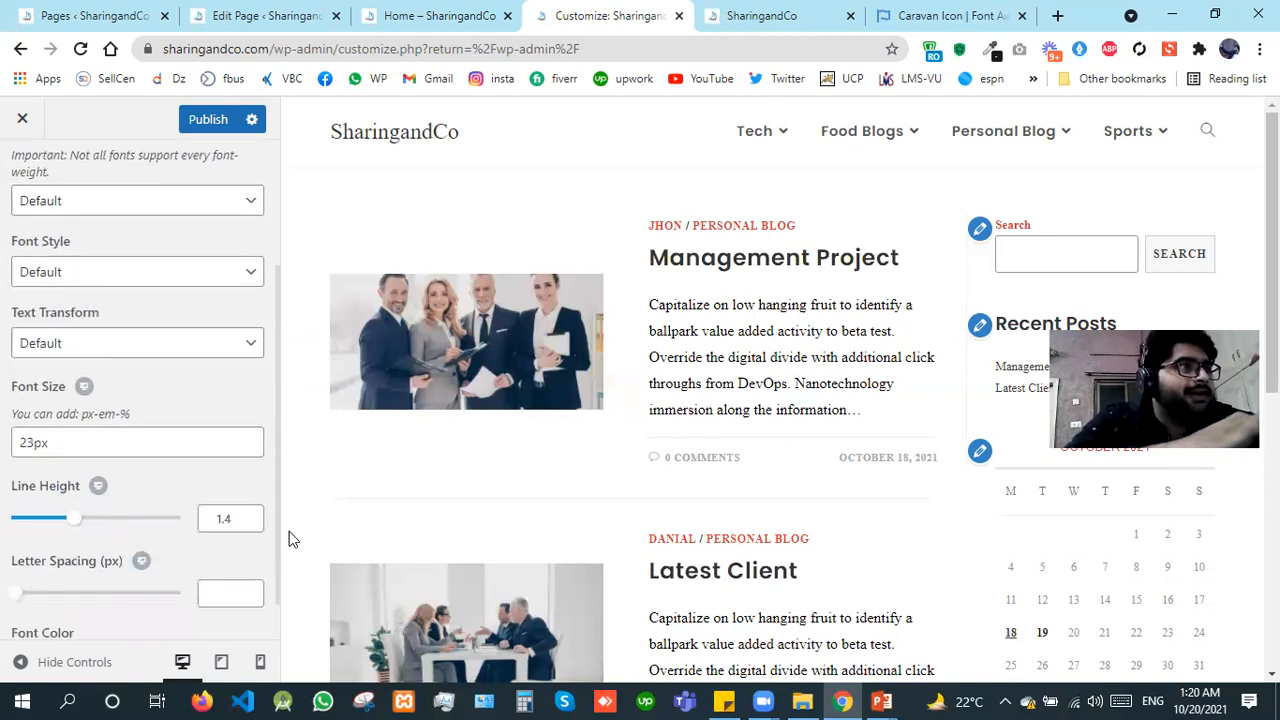
scroll(266, 300, down, 1)
scroll(43, 204, up, 3)
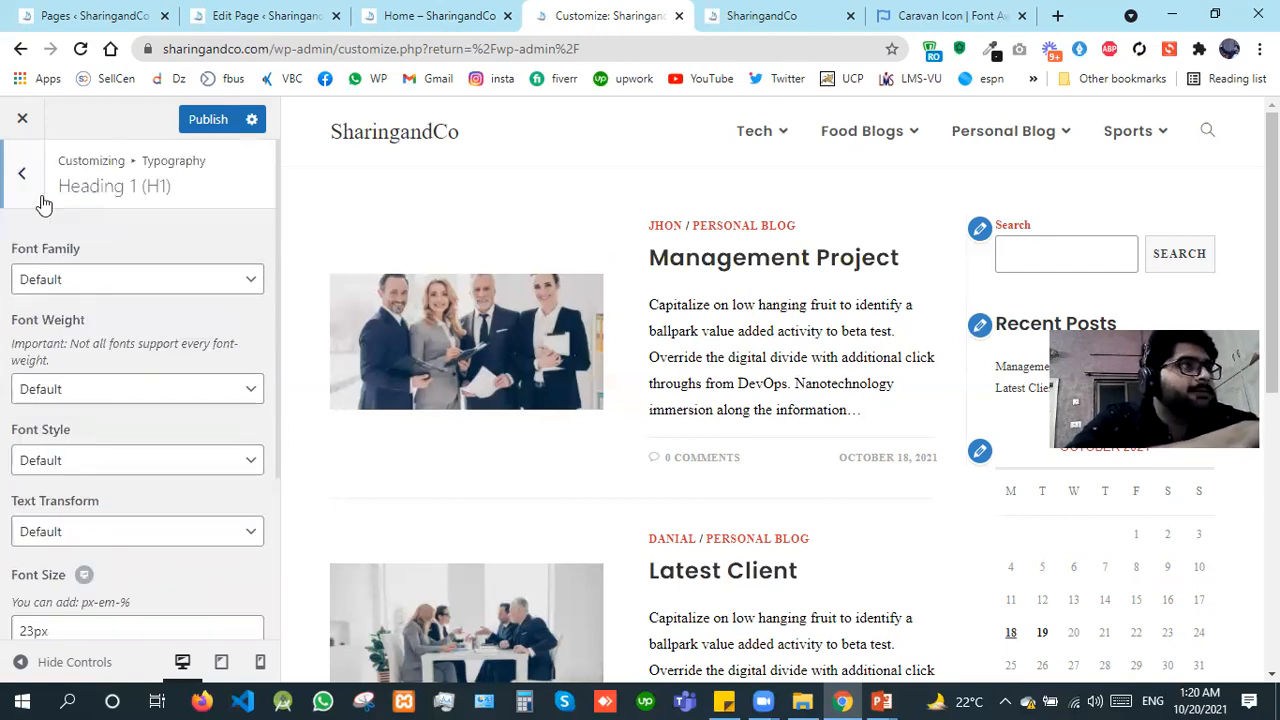
click(43, 204)
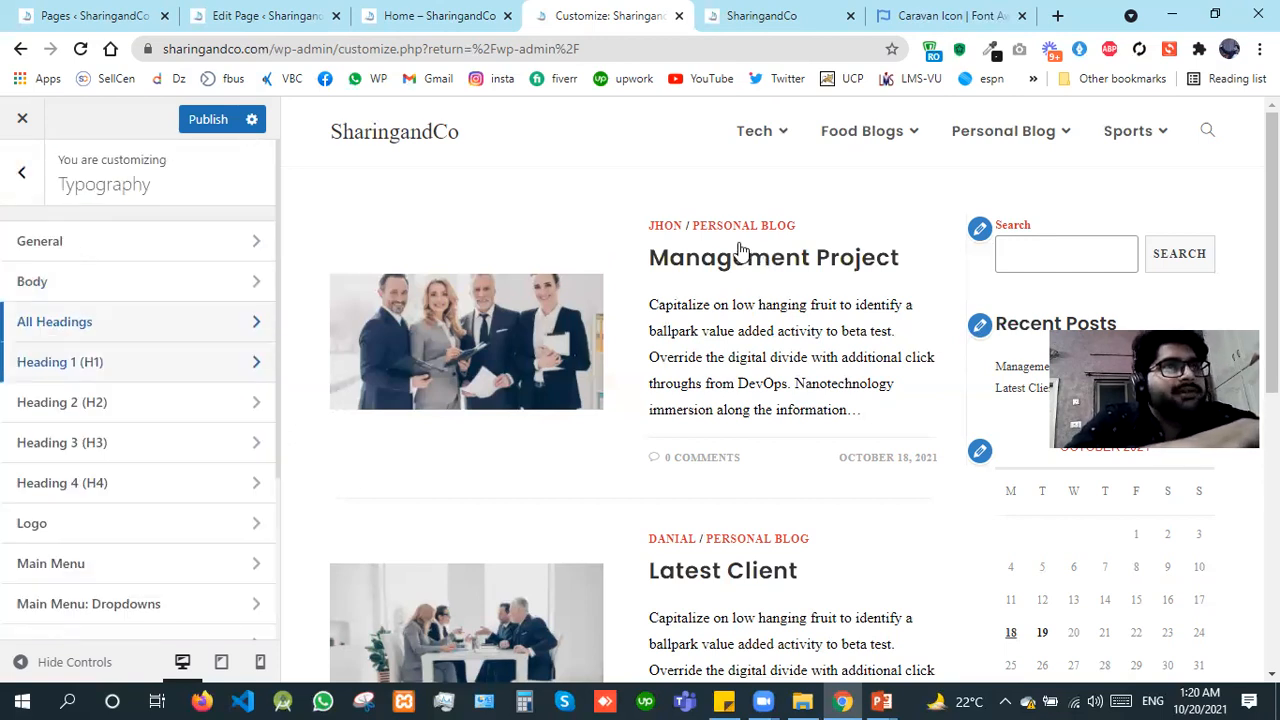
Step: Set the font color of all headings to the green preset #81d742
click(146, 324)
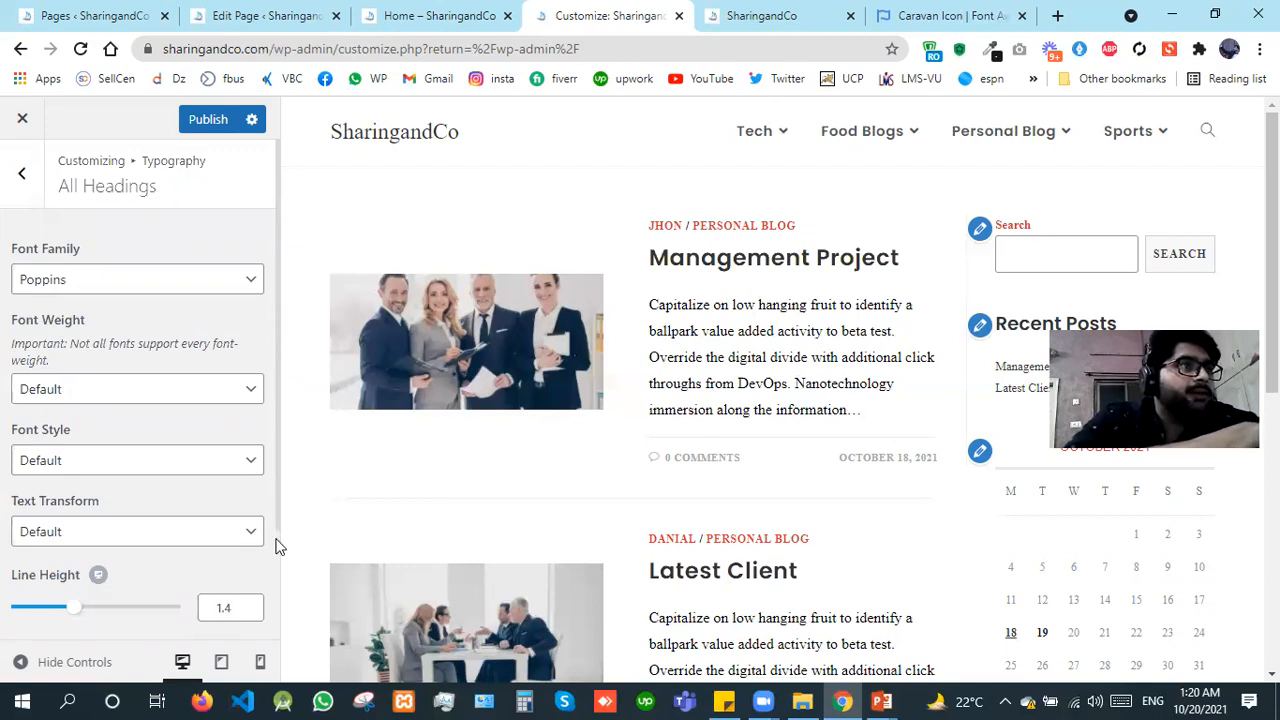
key(ctrl+a)
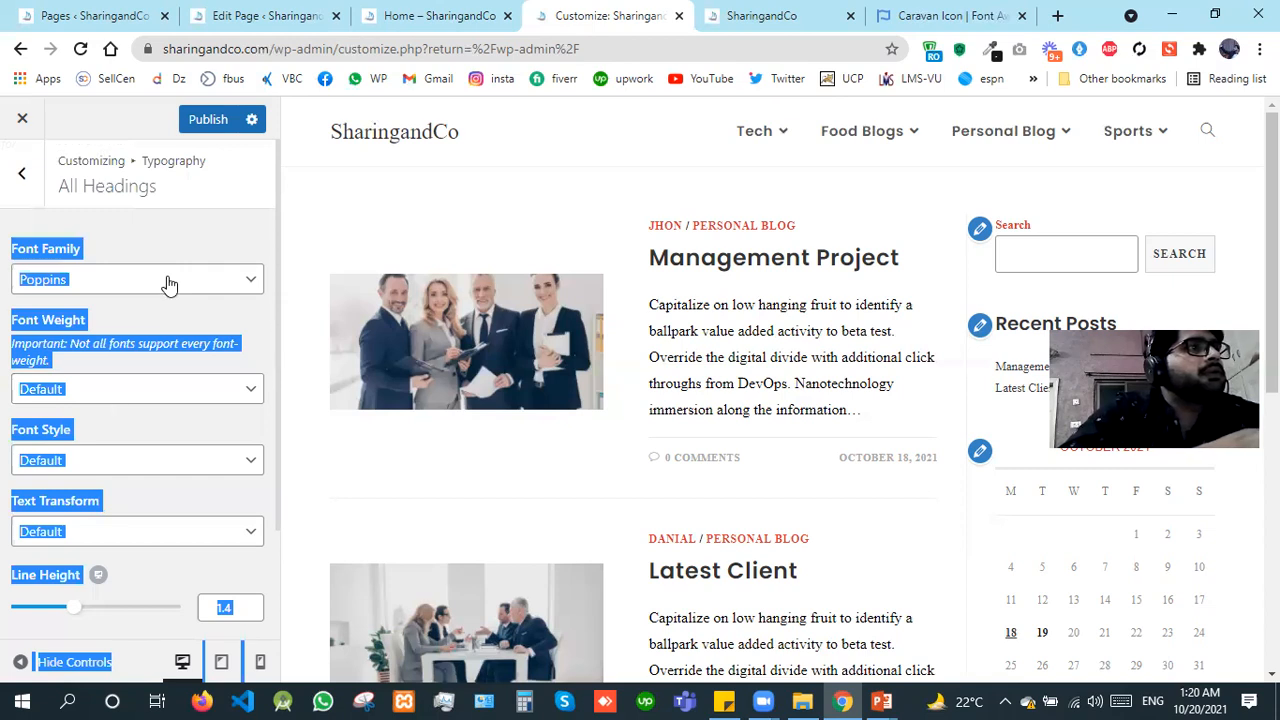
click(222, 240)
scroll(224, 244, down, 1)
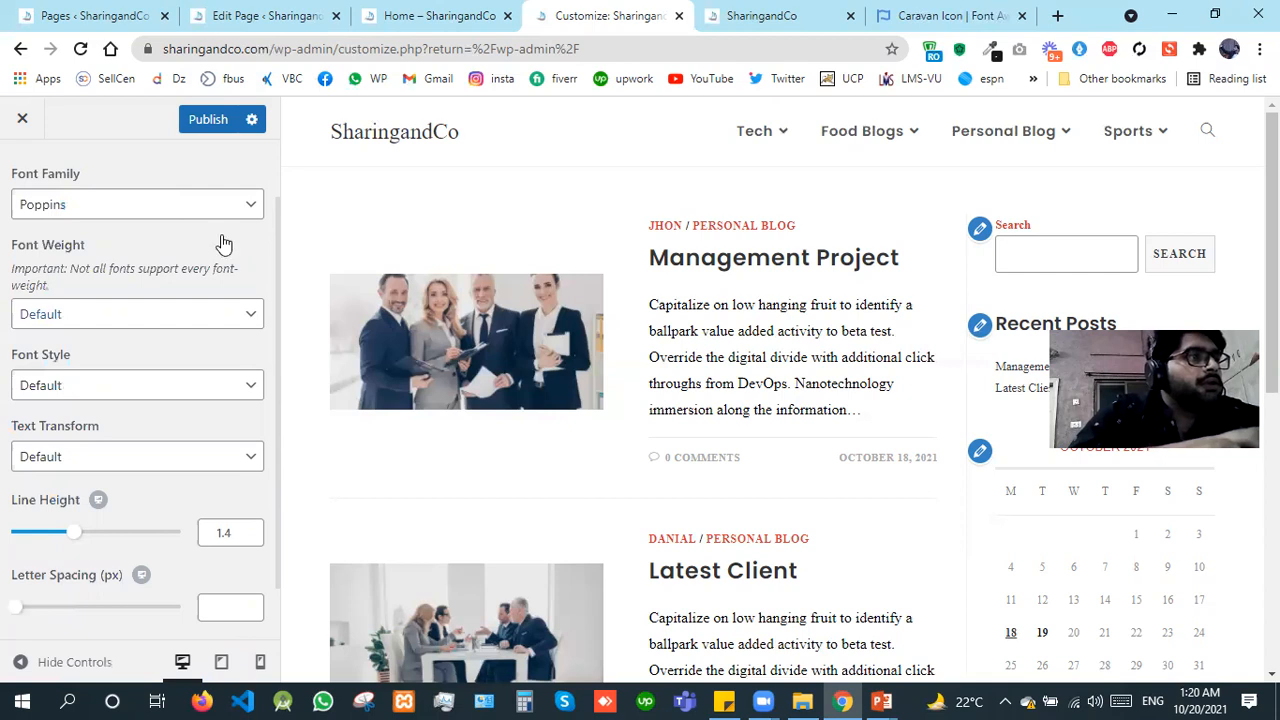
scroll(220, 243, down, 1)
click(36, 606)
scroll(36, 606, down, 3)
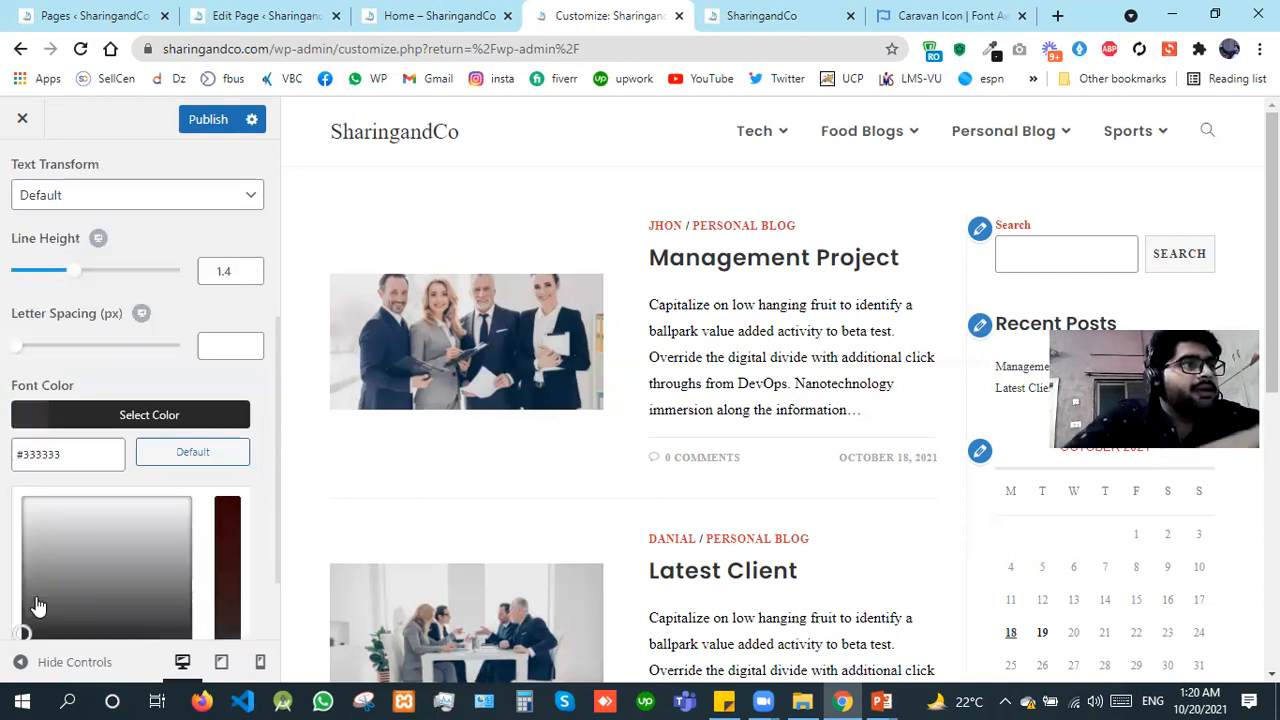
scroll(36, 606, down, 2)
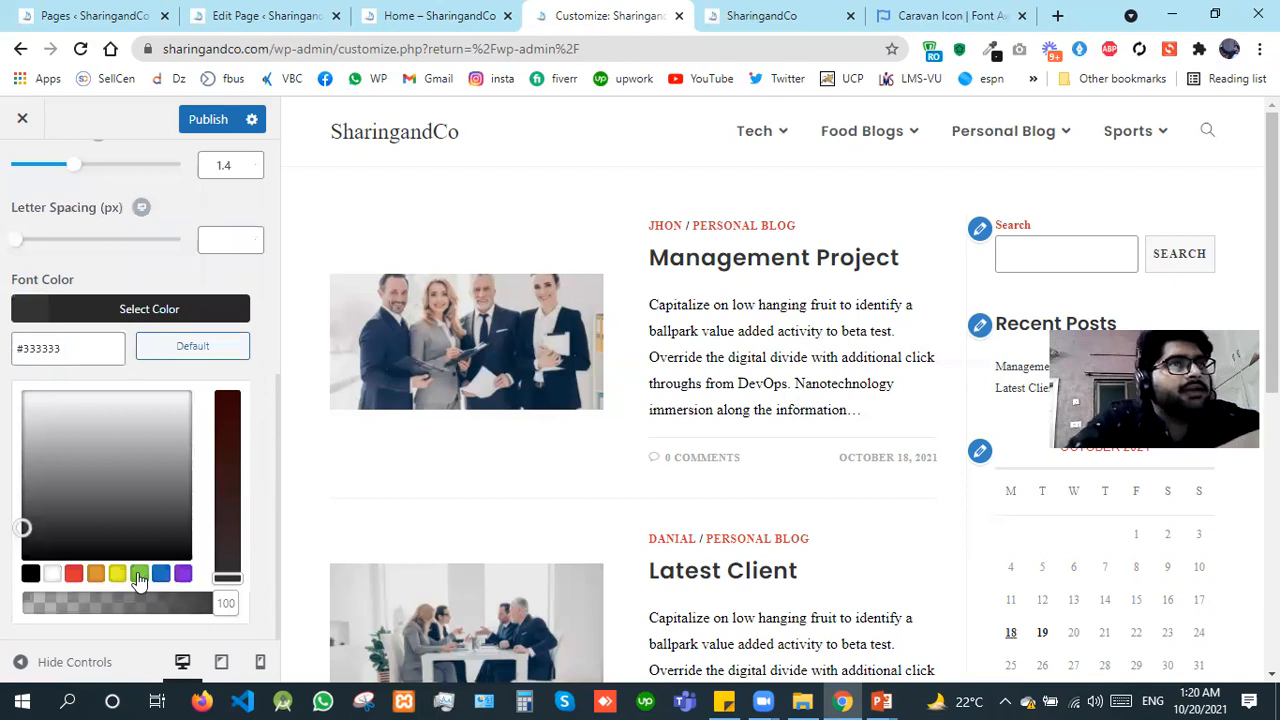
click(139, 574)
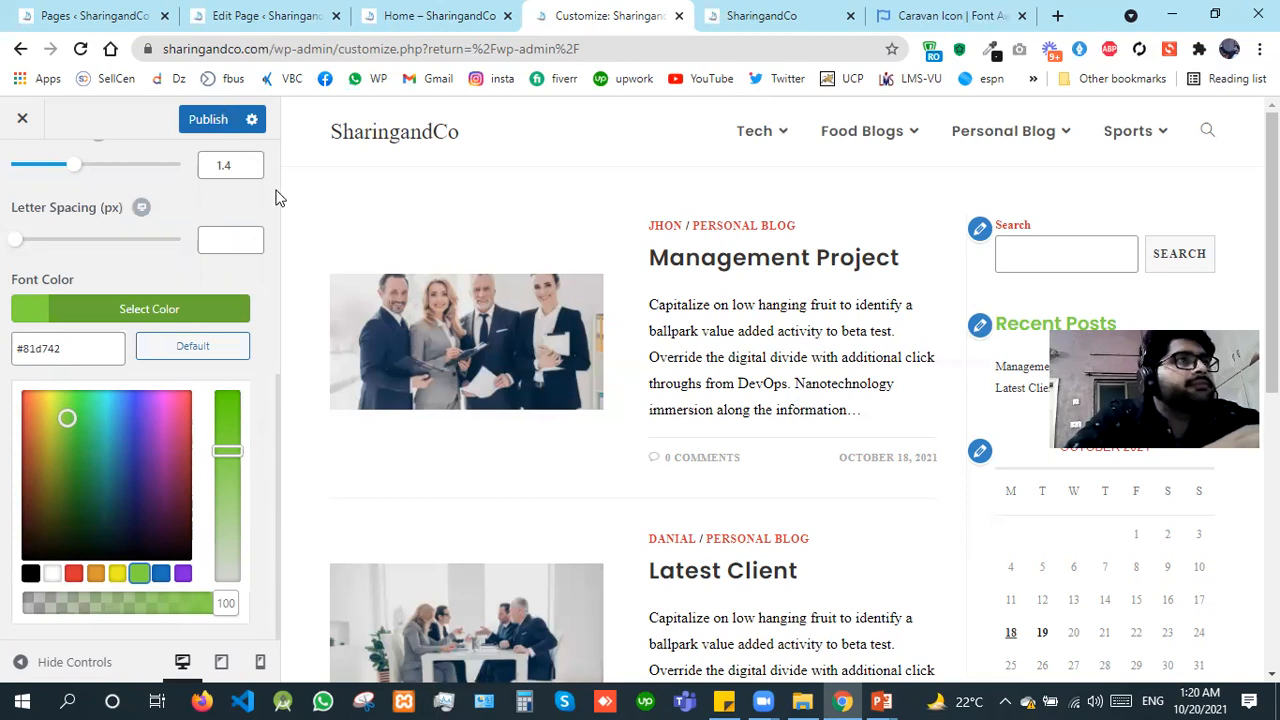
scroll(8, 196, up, 5)
click(18, 176)
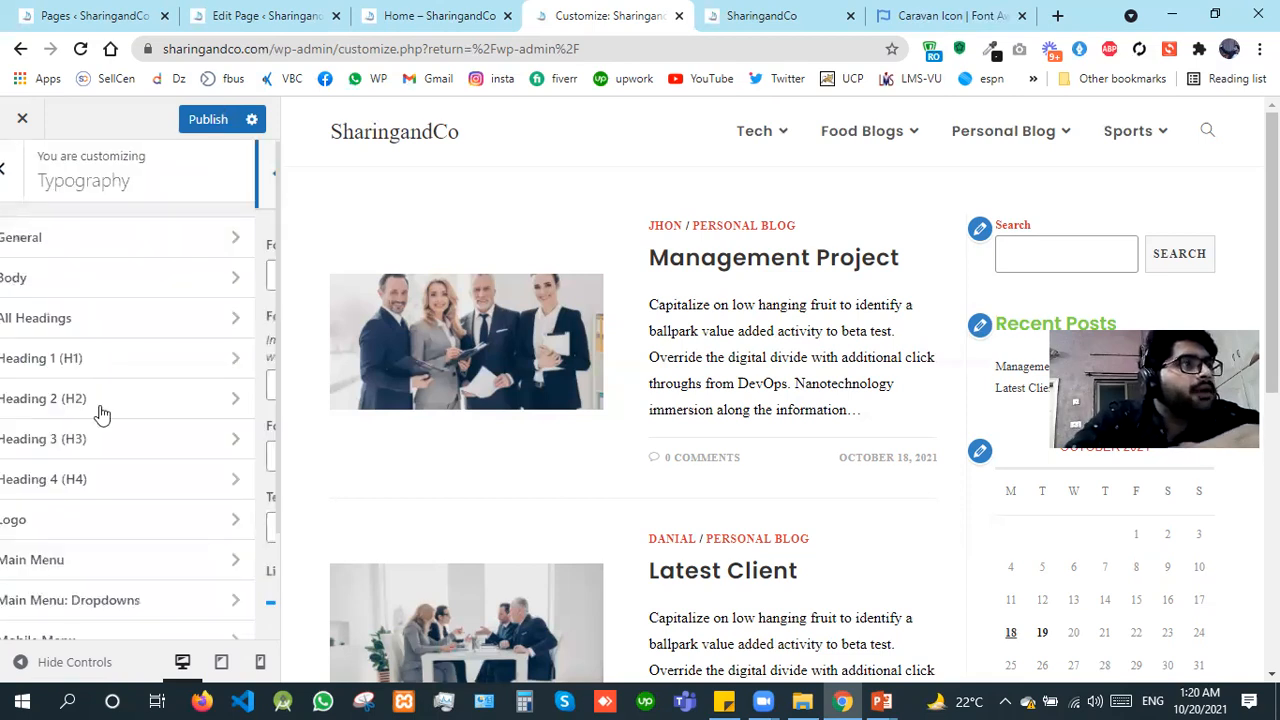
Step: Set the logo's font family to Poppins in the Typography settings and publish the changes
click(93, 524)
click(122, 281)
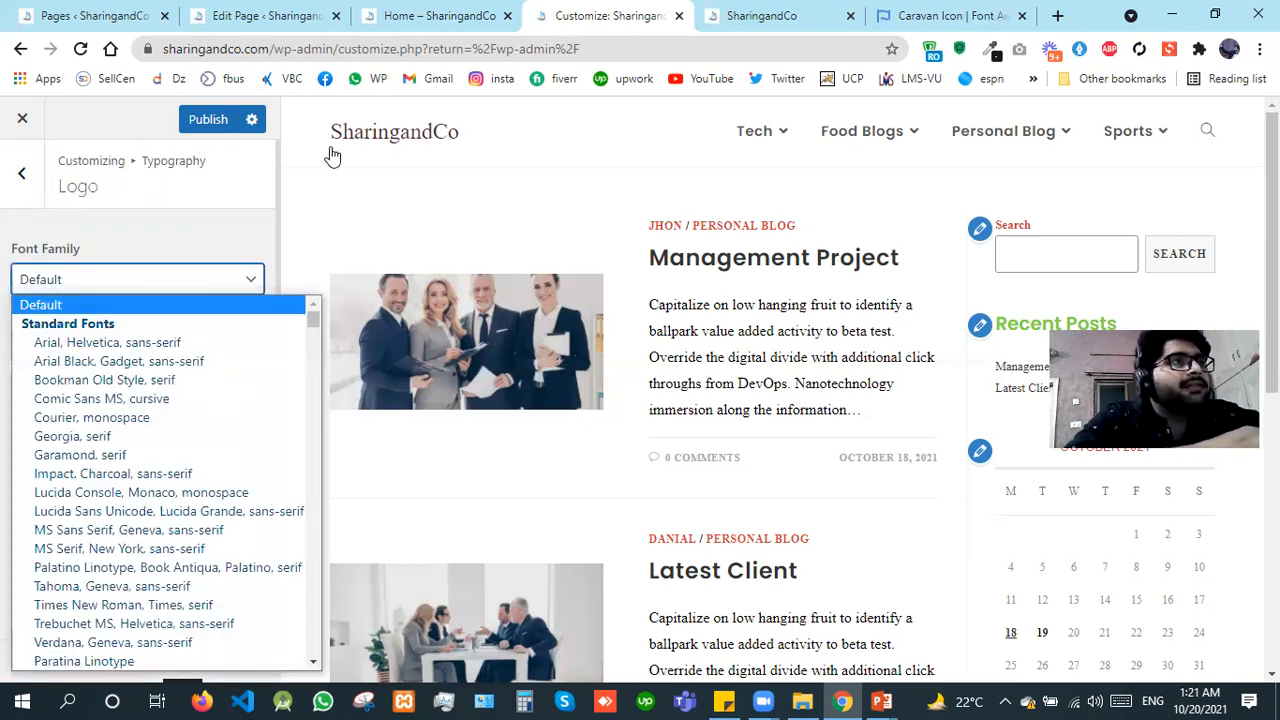
key(p)
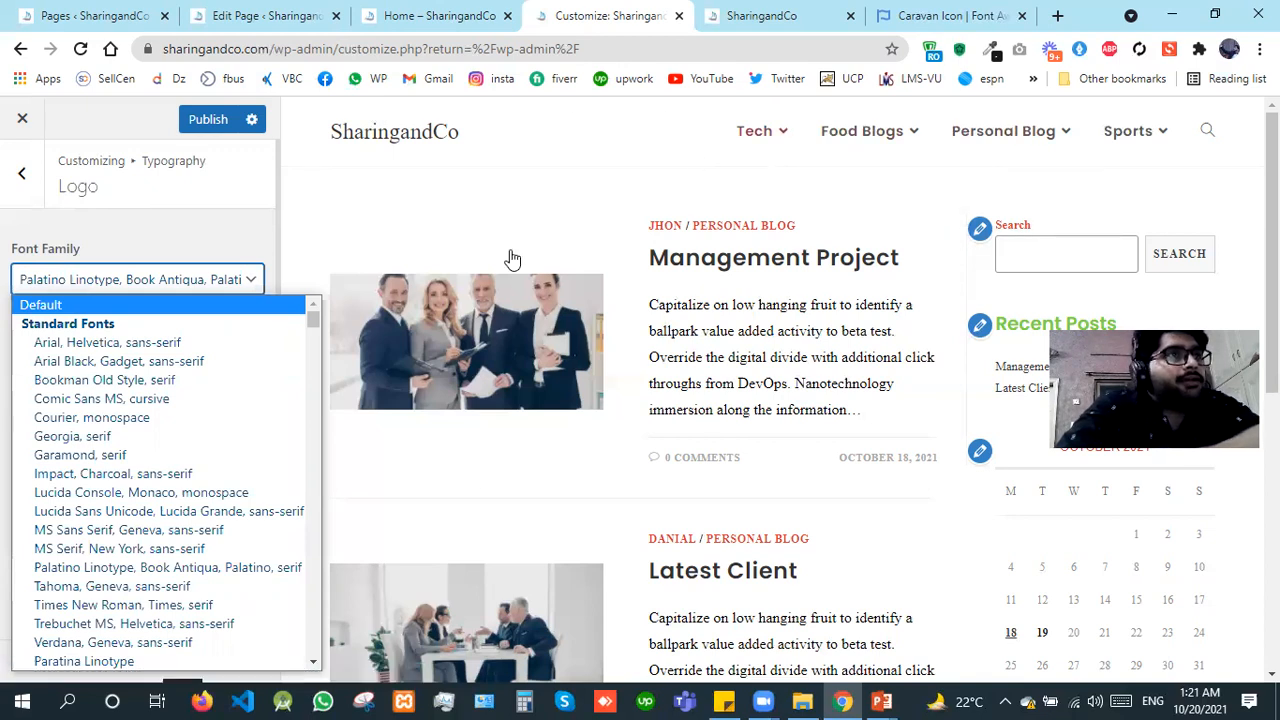
key(p)
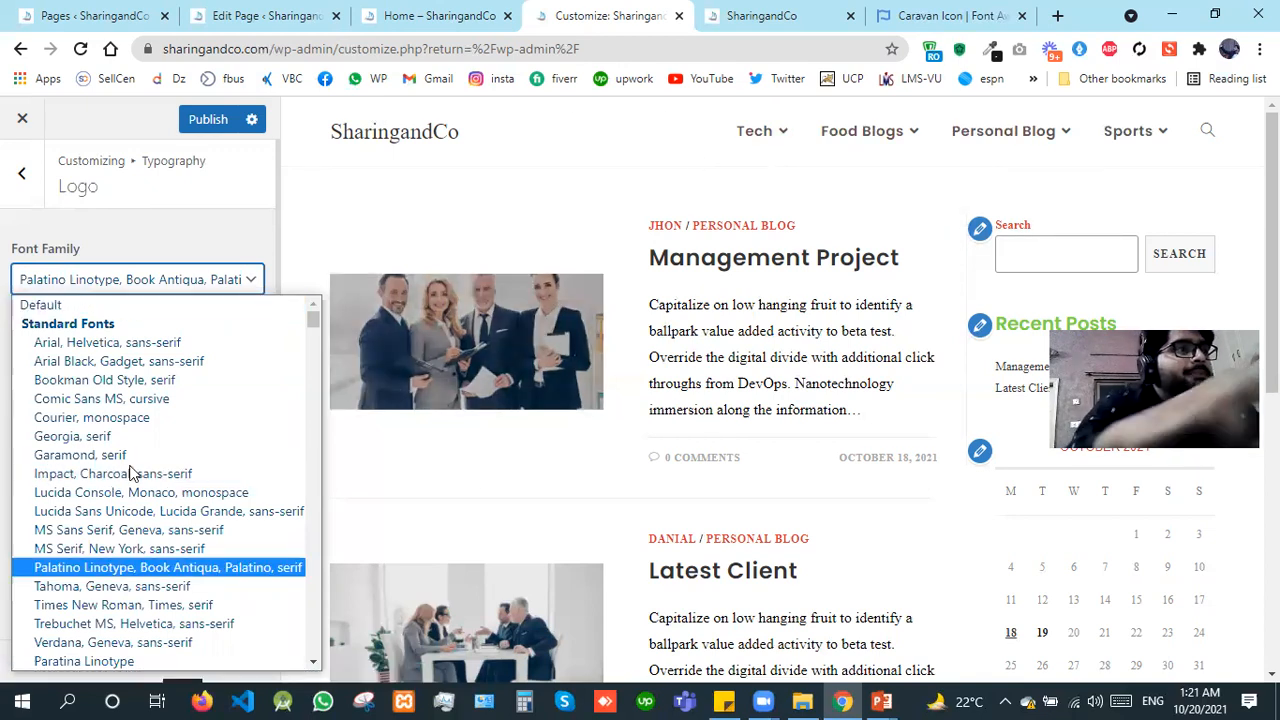
key(p)
key(p)
key(p)
key(p)
key(p)
key(p)
key(p)
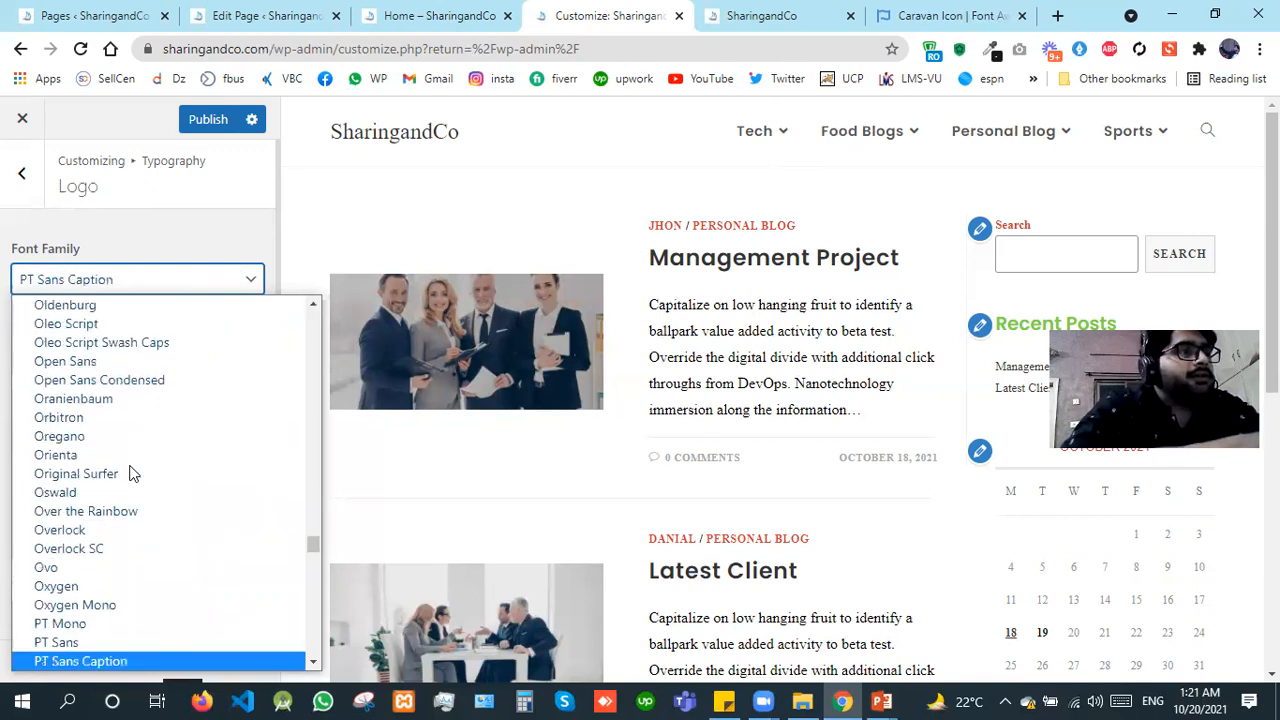
key(p)
key(p)
key(p)
key(p)
key(p)
key(p)
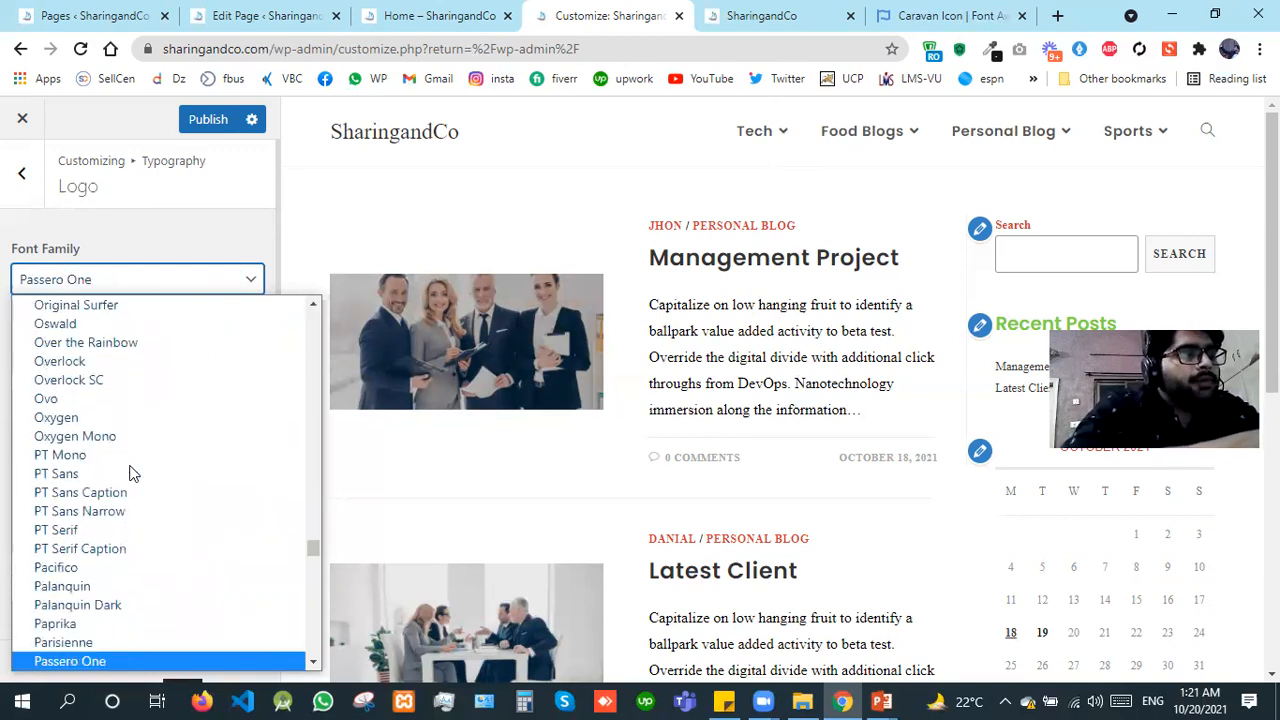
key(p)
key(p)
key(p)
key(p)
key(p)
key(p)
key(p)
key(p)
key(p)
key(p)
key(p)
key(p)
key(p)
key(p)
key(p)
key(p)
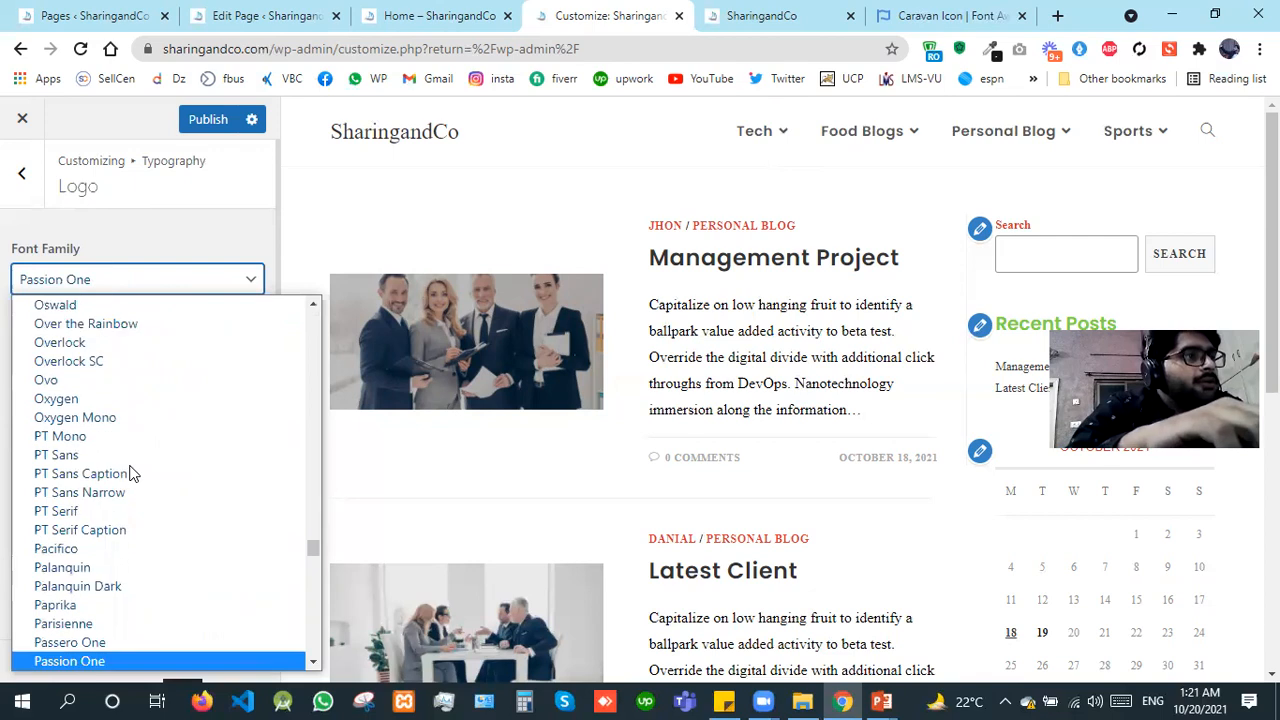
key(p)
key(p)
key(p)
key(p)
key(p)
key(p)
key(p)
key(p)
key(p)
key(p)
key(p)
key(p)
key(p)
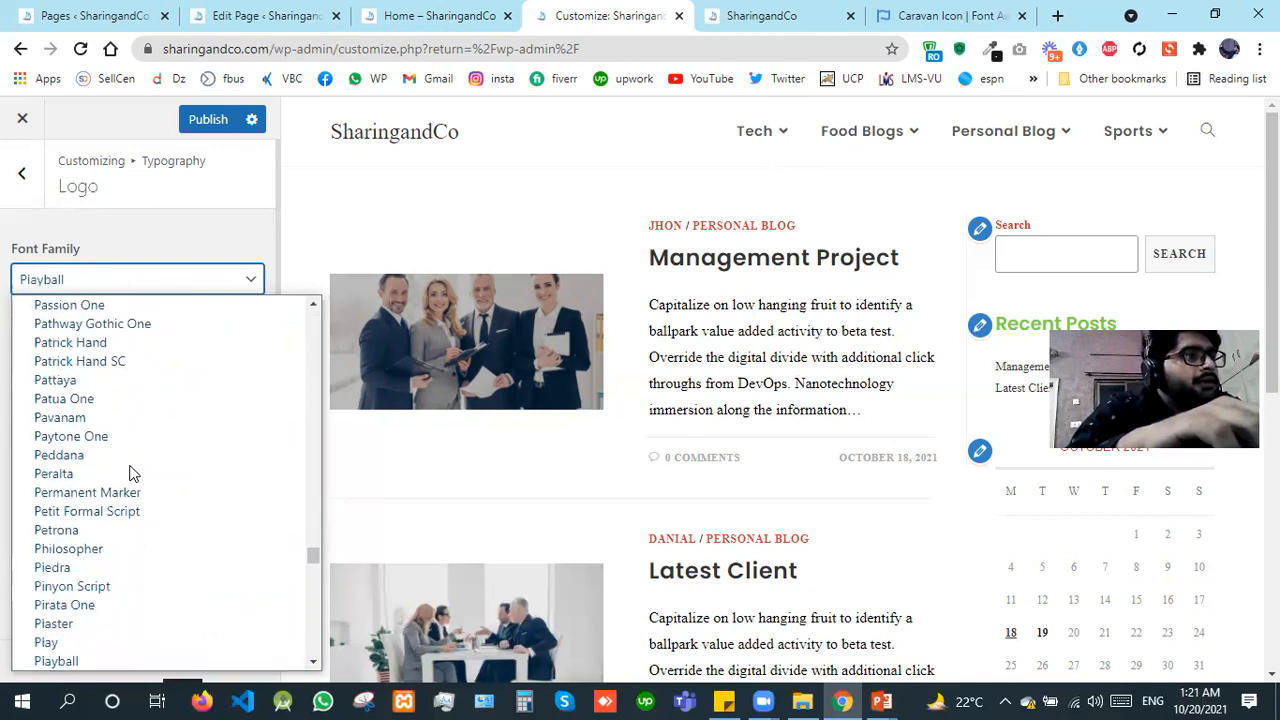
key(Return)
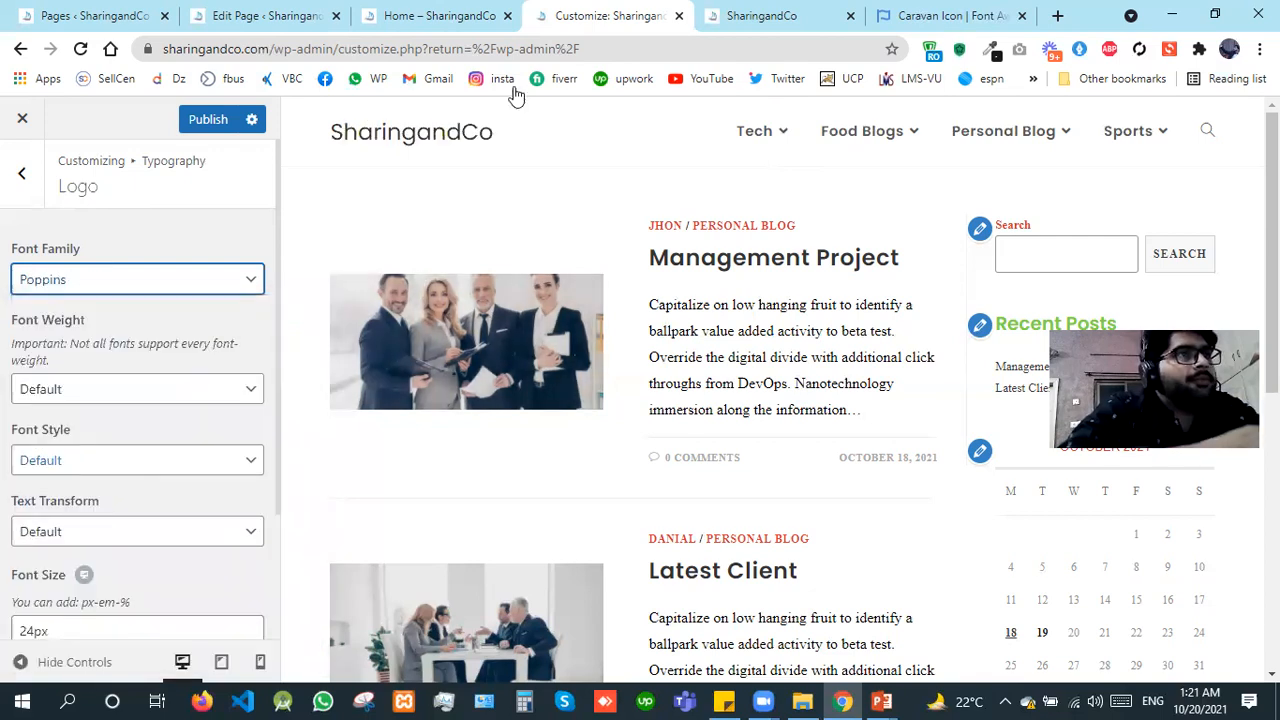
click(223, 128)
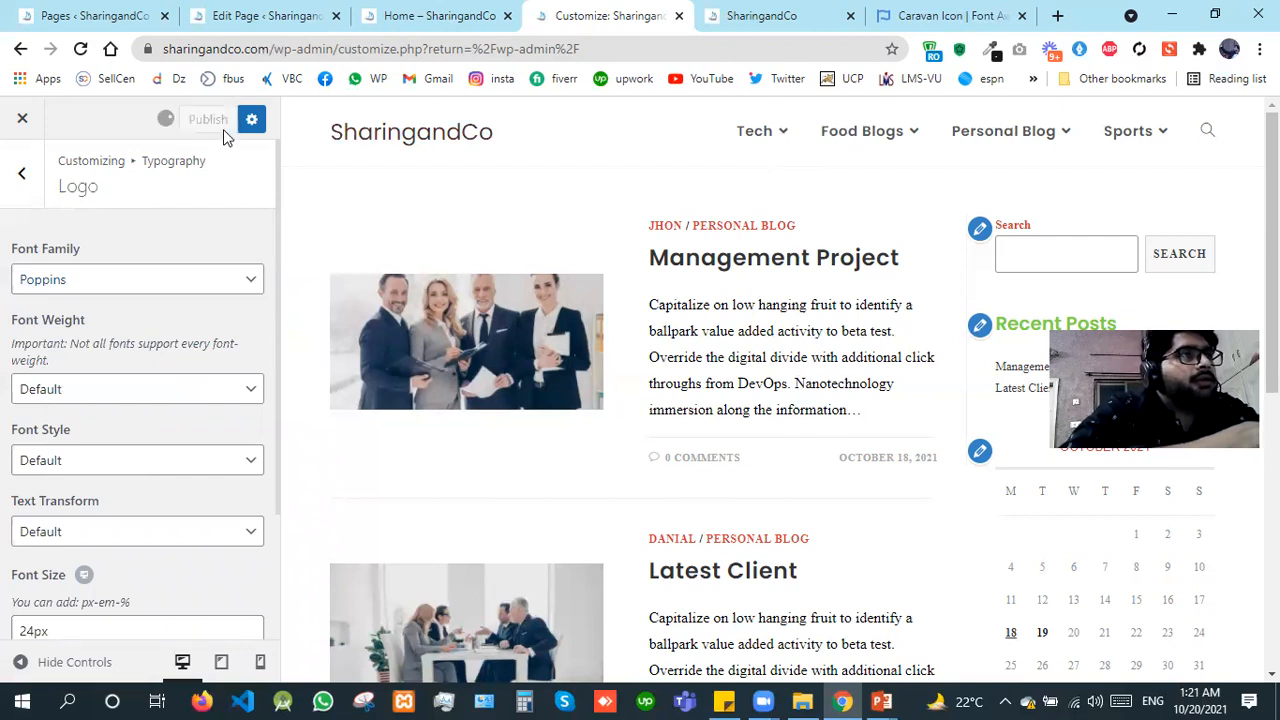
key(Escape)
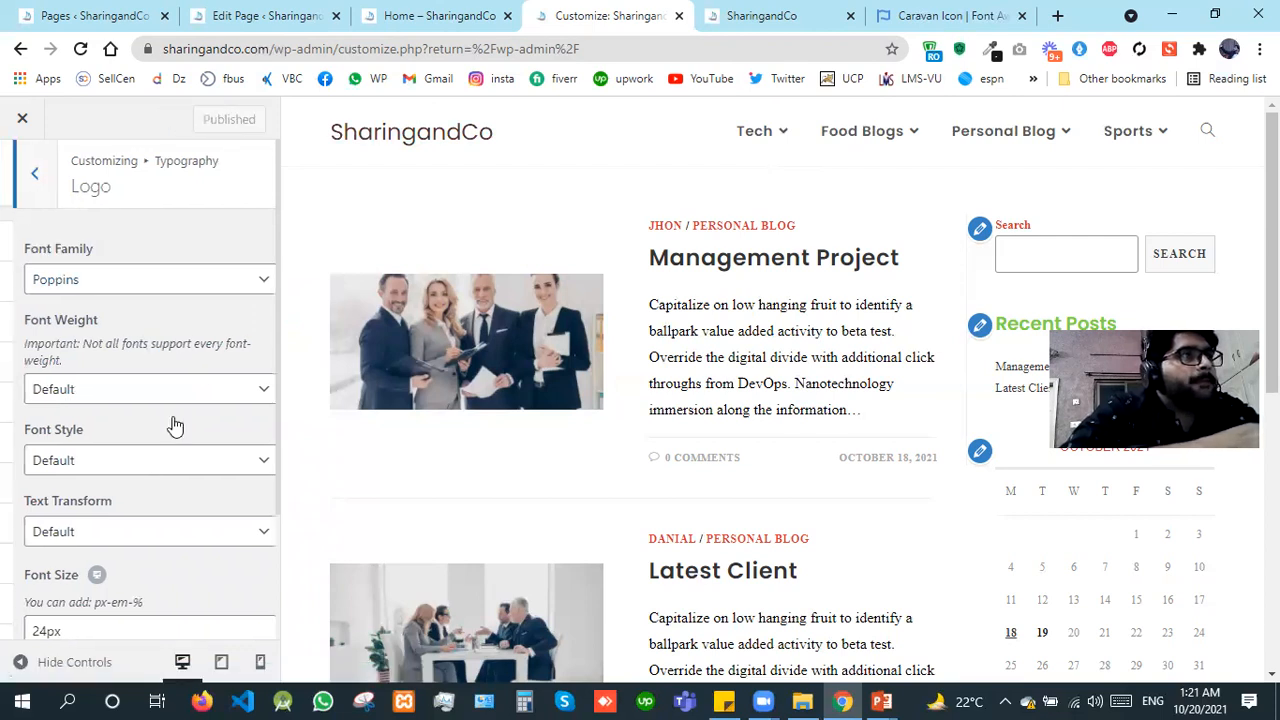
Step: Set the main menu's font weight to Bold: 700 and its font size to 16px
click(205, 580)
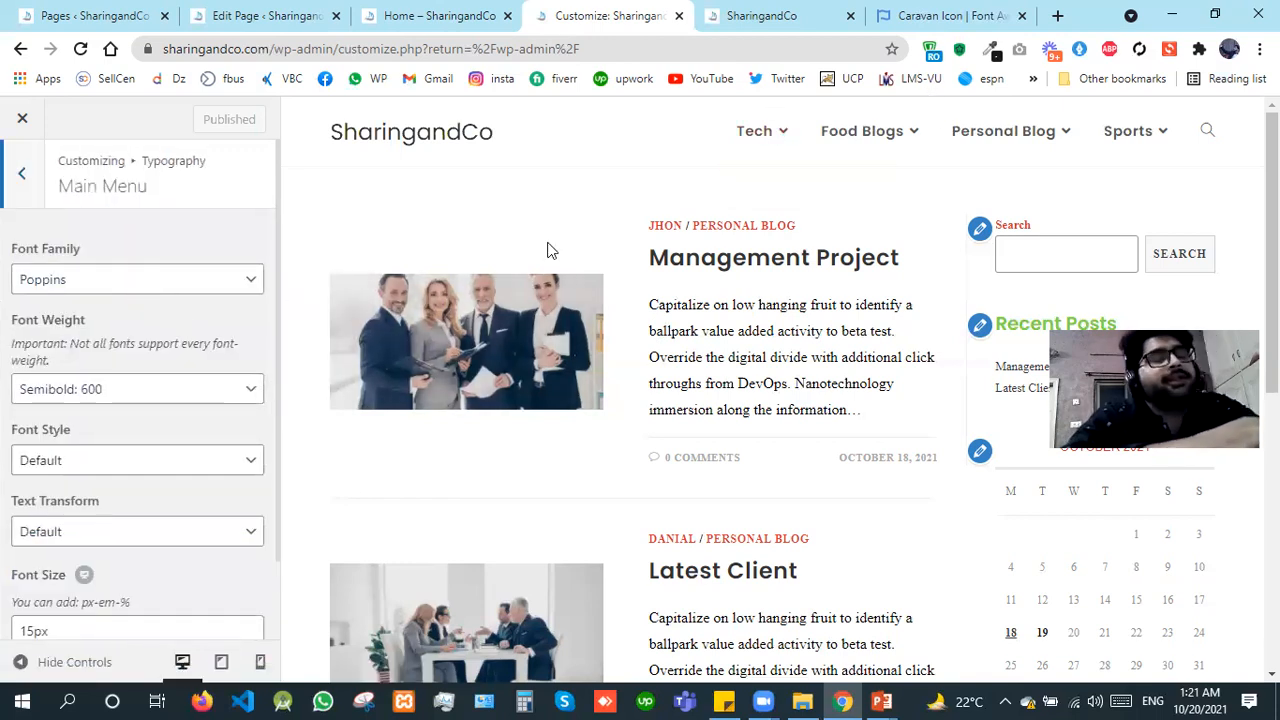
click(80, 389)
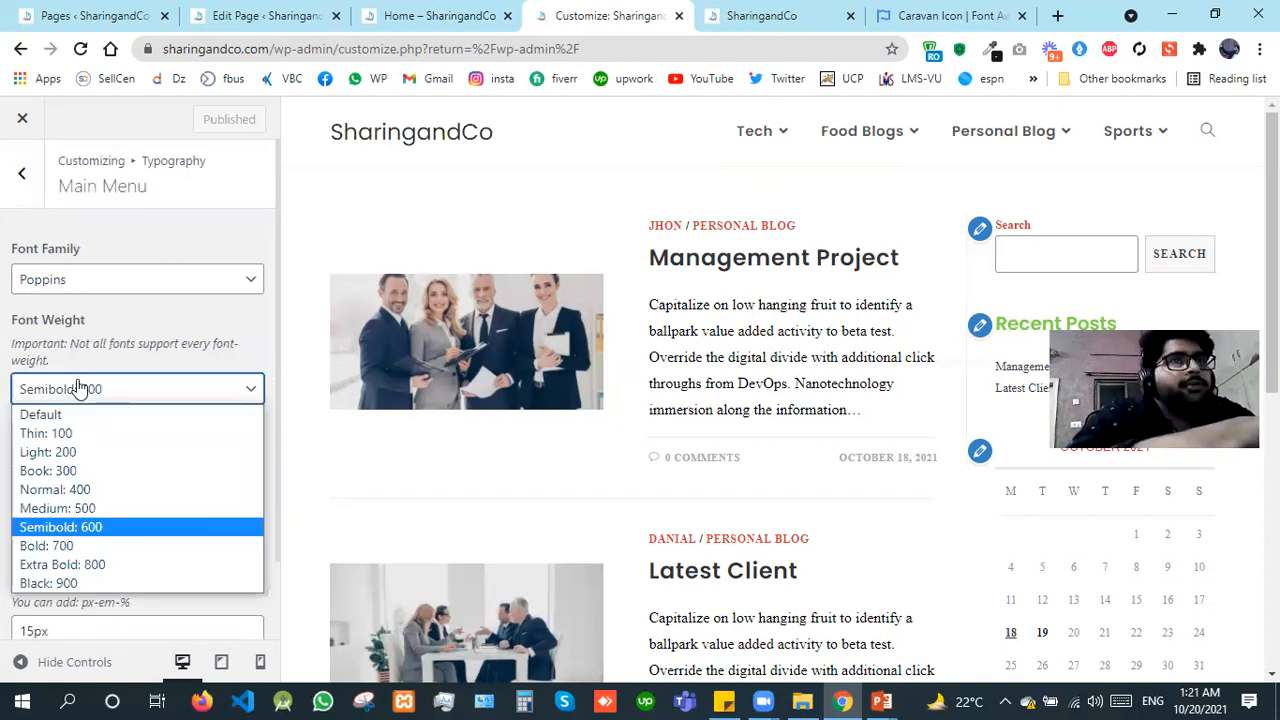
key(Down)
key(Return)
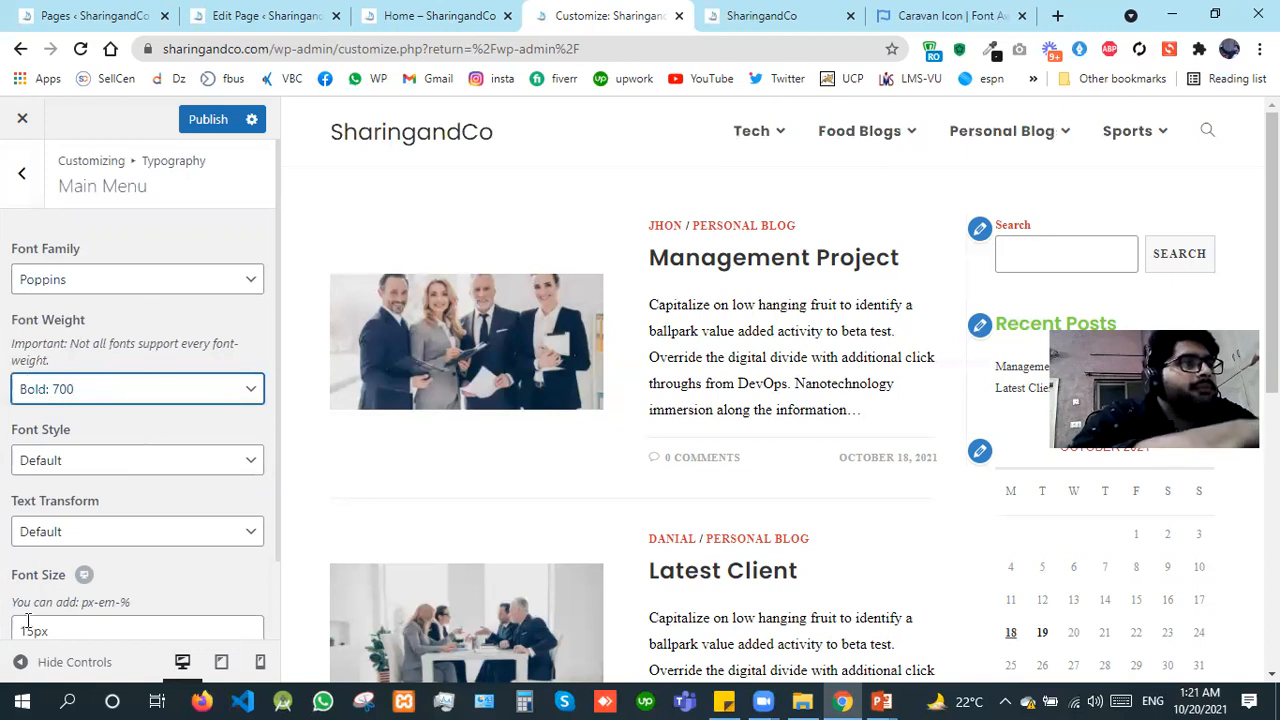
click(28, 620)
key(shift+Right)
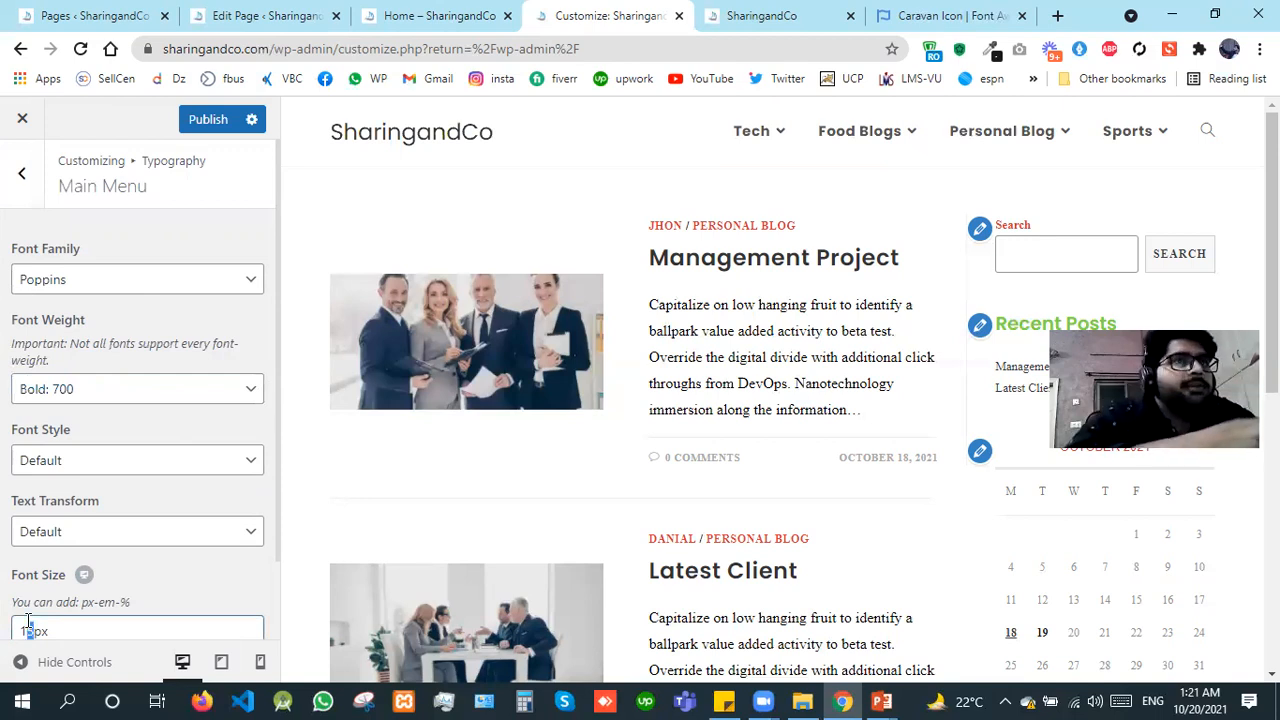
text(6)
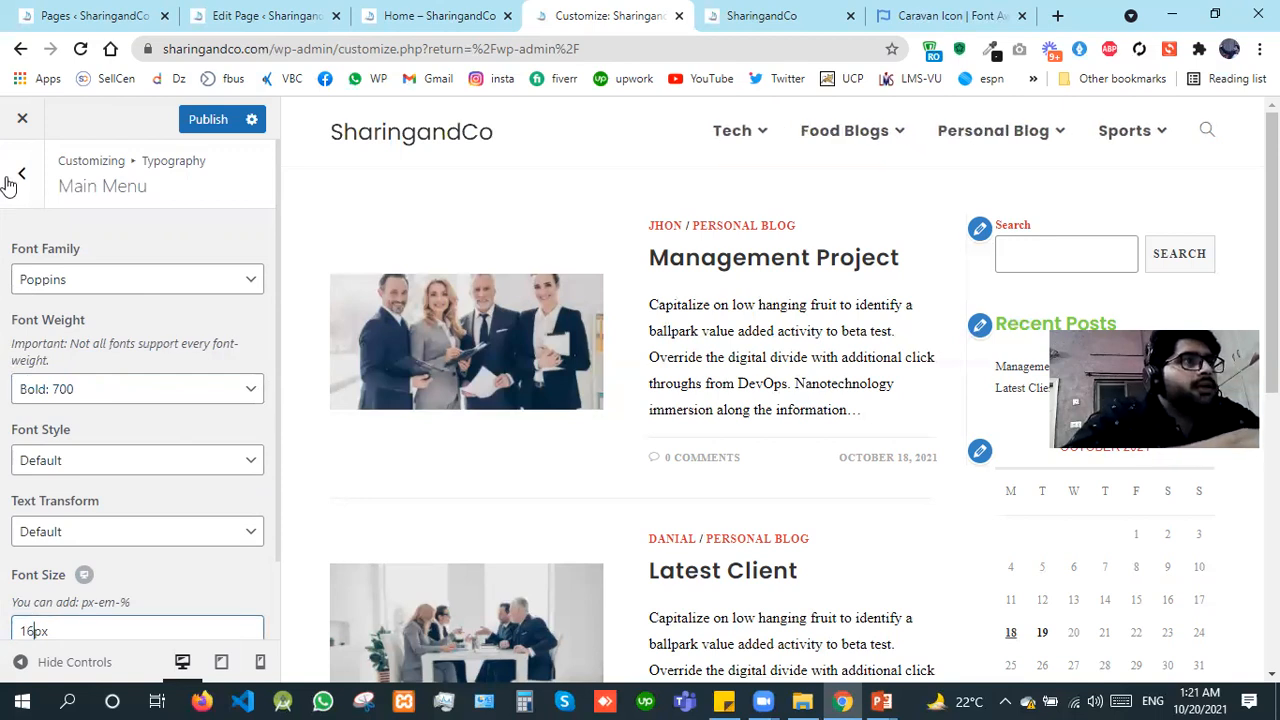
click(8, 185)
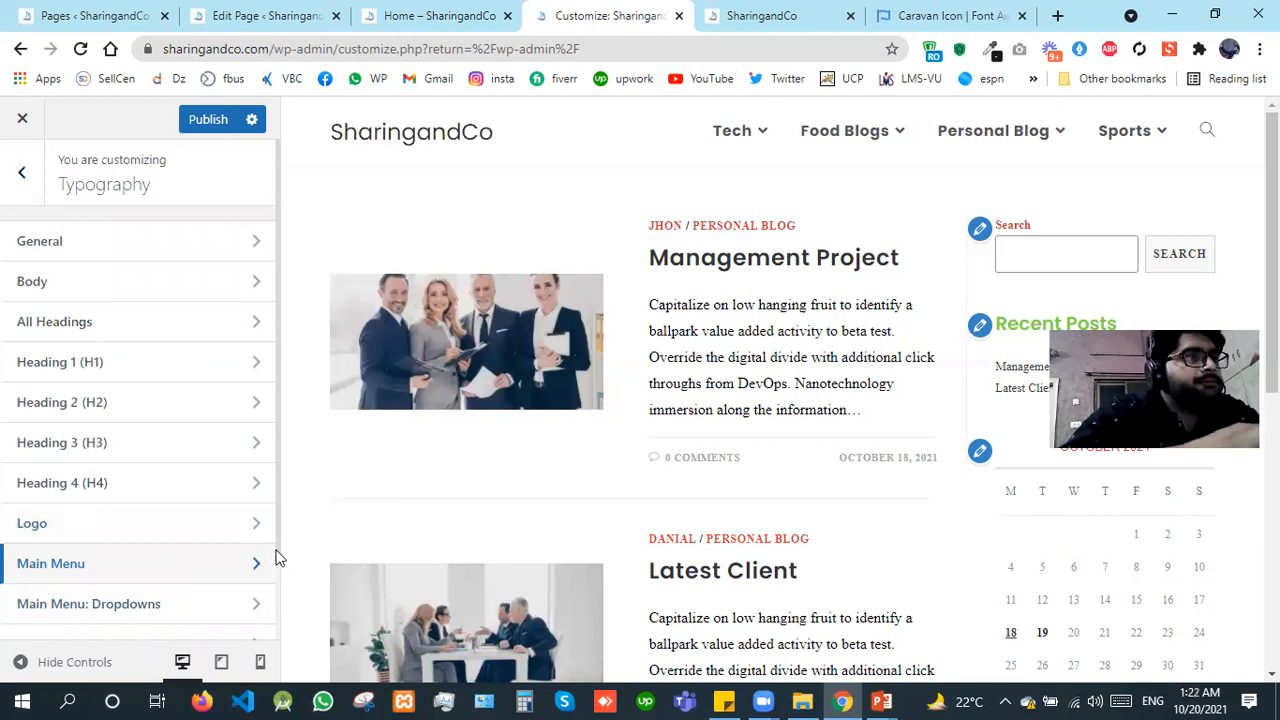
Step: Set the font family of the main menu dropdowns to Poppins
scroll(65, 376, down, 4)
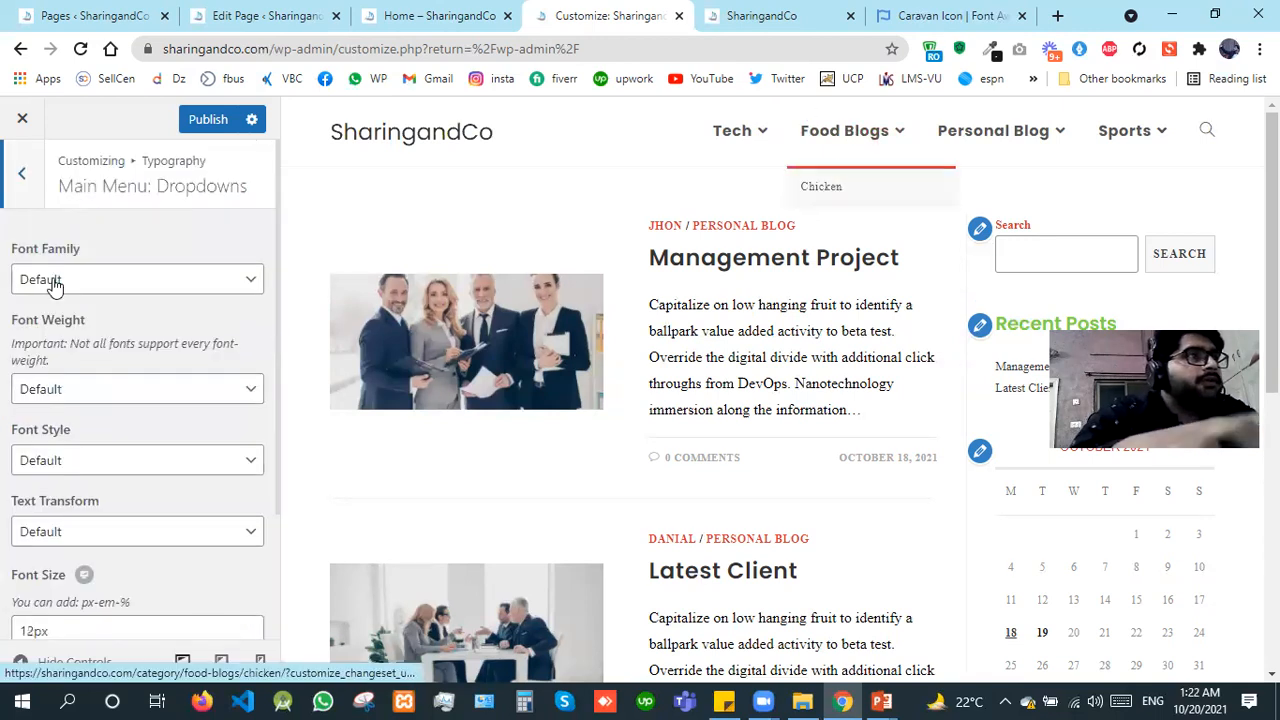
click(55, 284)
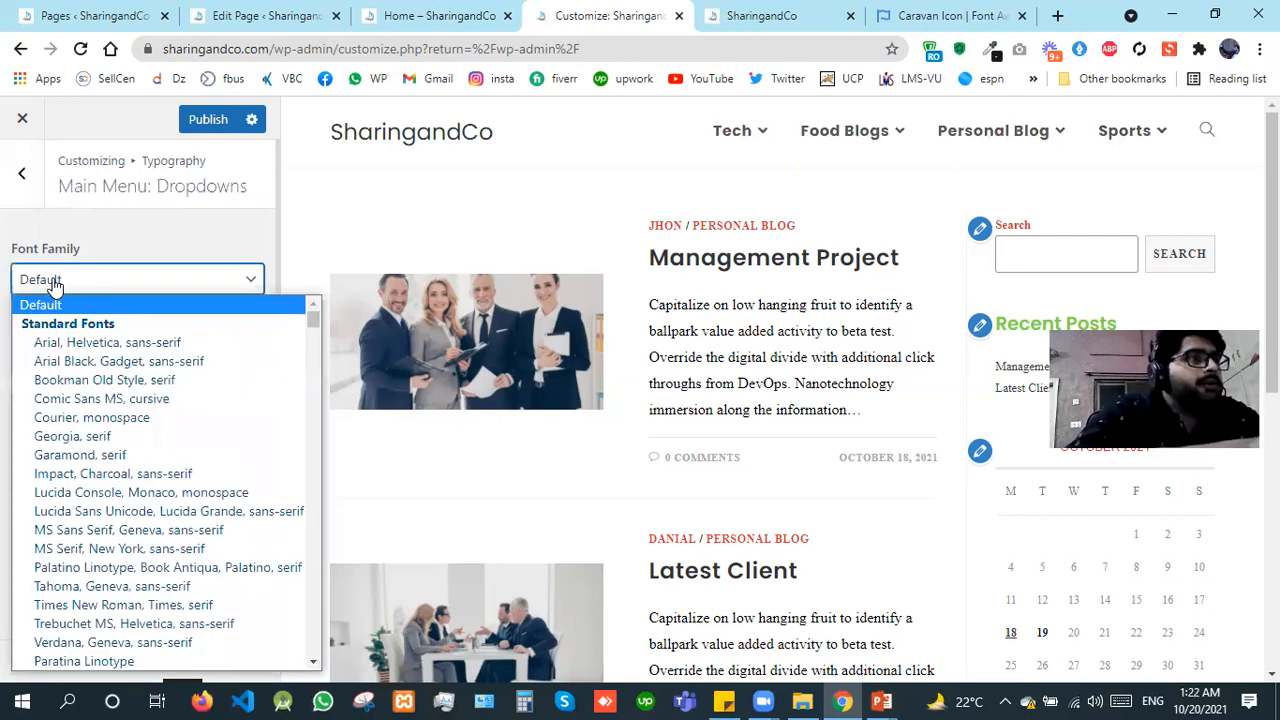
key(Page_Down)
key(p)
key(p)
key(p)
key(p)
key(p)
key(p)
key(p)
key(p)
key(p)
key(p)
key(p)
key(p)
key(p)
key(p)
key(p)
key(p)
key(p)
key(p)
key(p)
key(p)
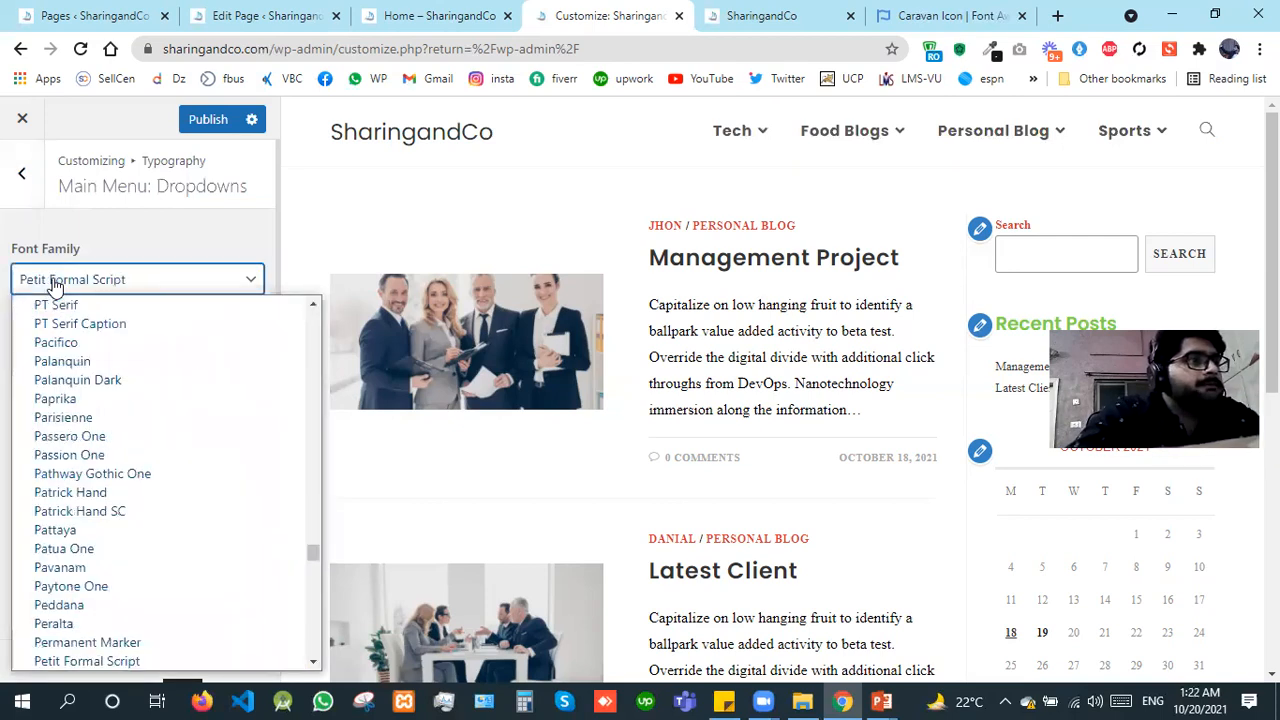
key(p)
key(p)
key(p)
key(p)
key(p)
key(p)
key(p)
key(p)
key(p)
key(p)
key(p)
key(p)
key(p)
key(p)
key(p)
key(p)
key(p)
key(p)
key(p)
key(p)
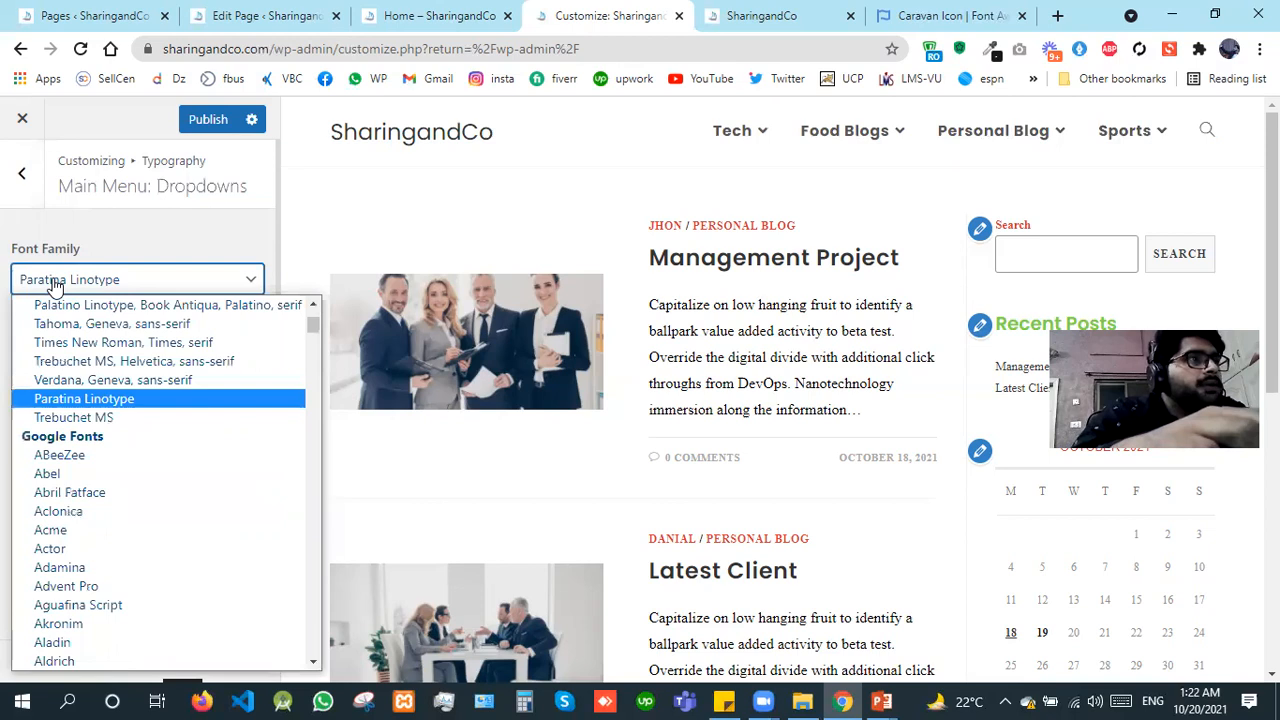
key(Up)
key(Up)
key(Up)
key(Up)
key(Up)
key(Up)
key(Up)
key(Home)
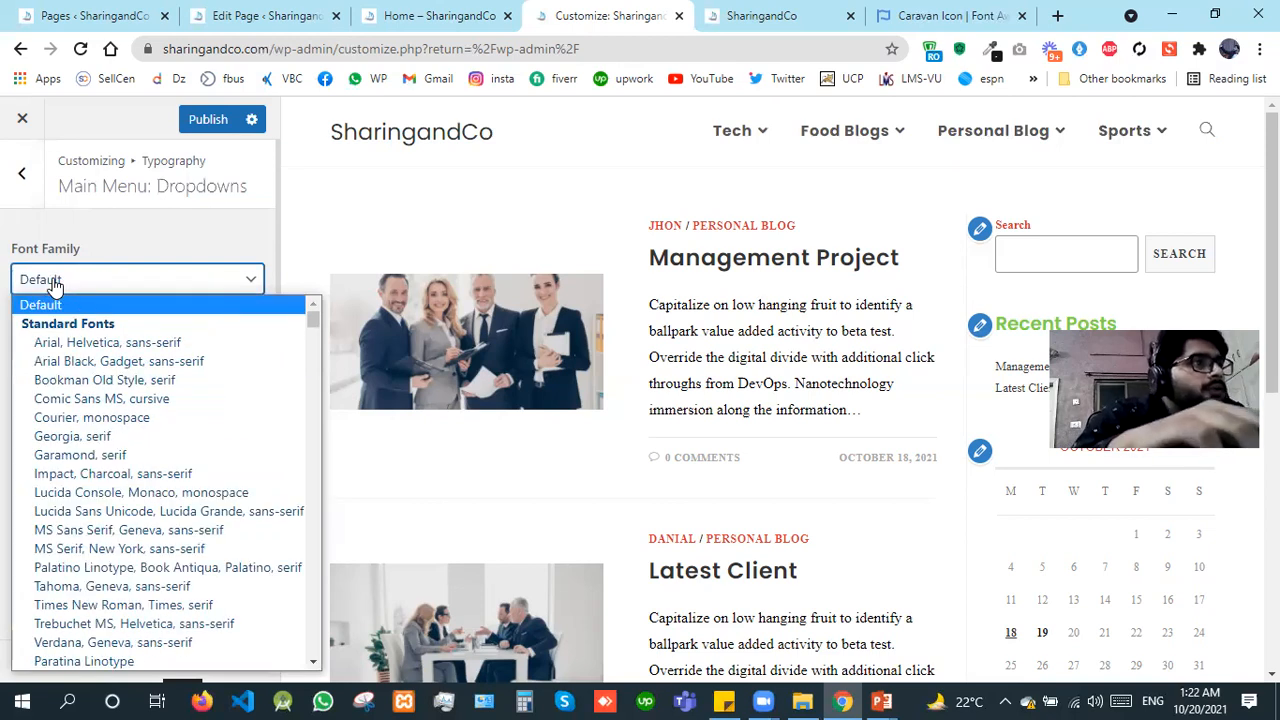
key(t)
key(Down)
key(Down)
key(Down)
key(Down)
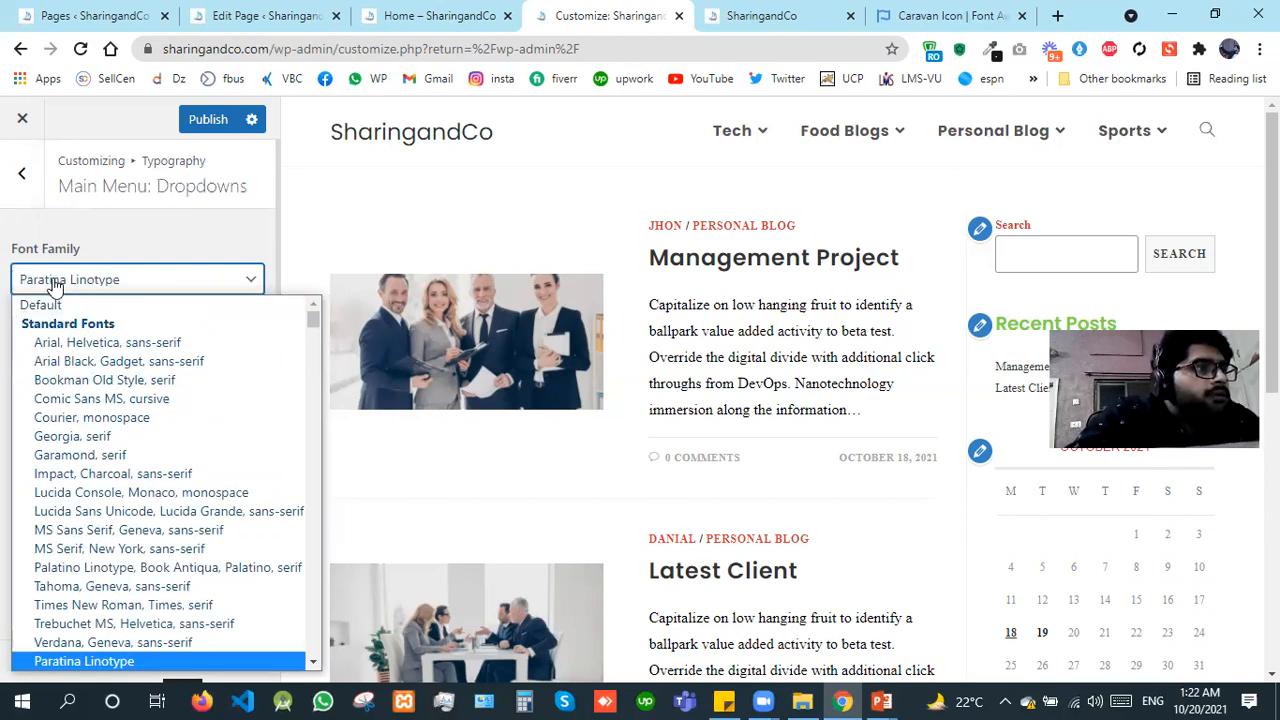
key(p)
key(p)
key(p)
key(p)
key(p)
key(p)
key(p)
key(p)
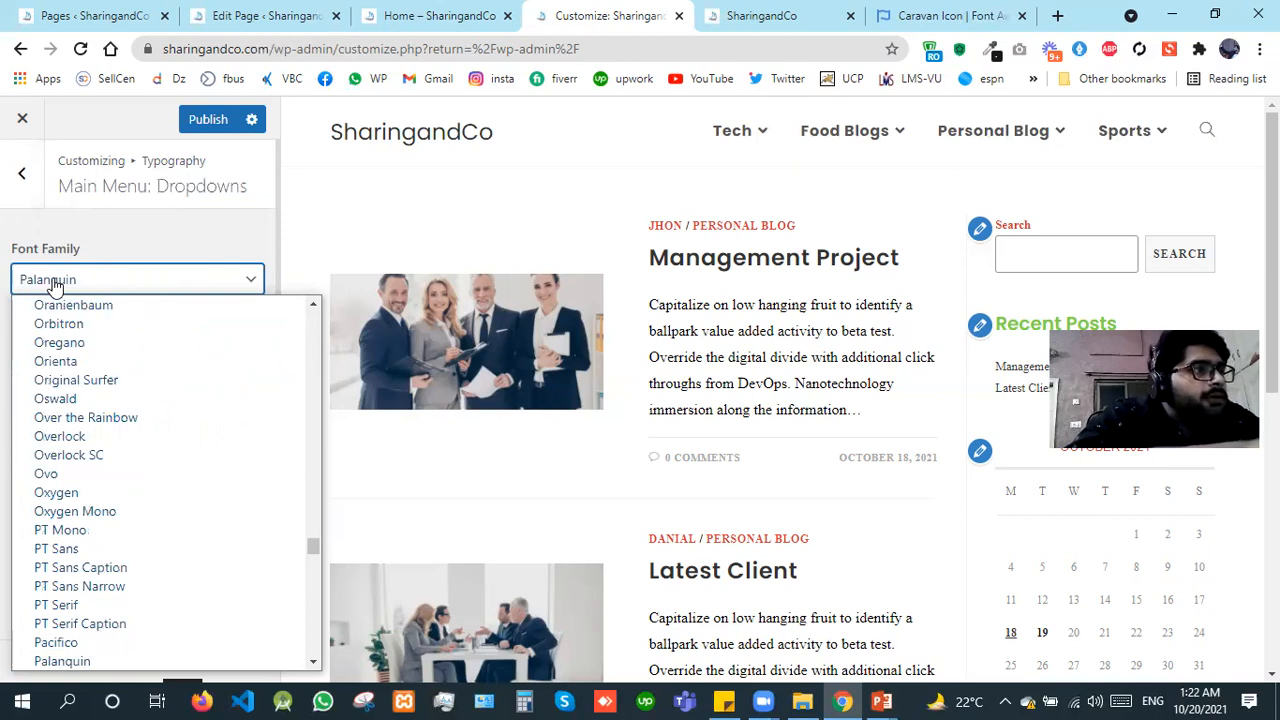
key(p)
key(p)
key(p)
key(p)
key(p)
key(p)
key(p)
key(p)
key(p)
key(p)
key(p)
key(p)
key(p)
key(p)
key(p)
key(p)
key(p)
key(p)
key(p)
key(p)
key(p)
key(p)
key(p)
key(p)
key(p)
key(p)
key(p)
key(p)
key(p)
key(p)
key(p)
key(p)
key(p)
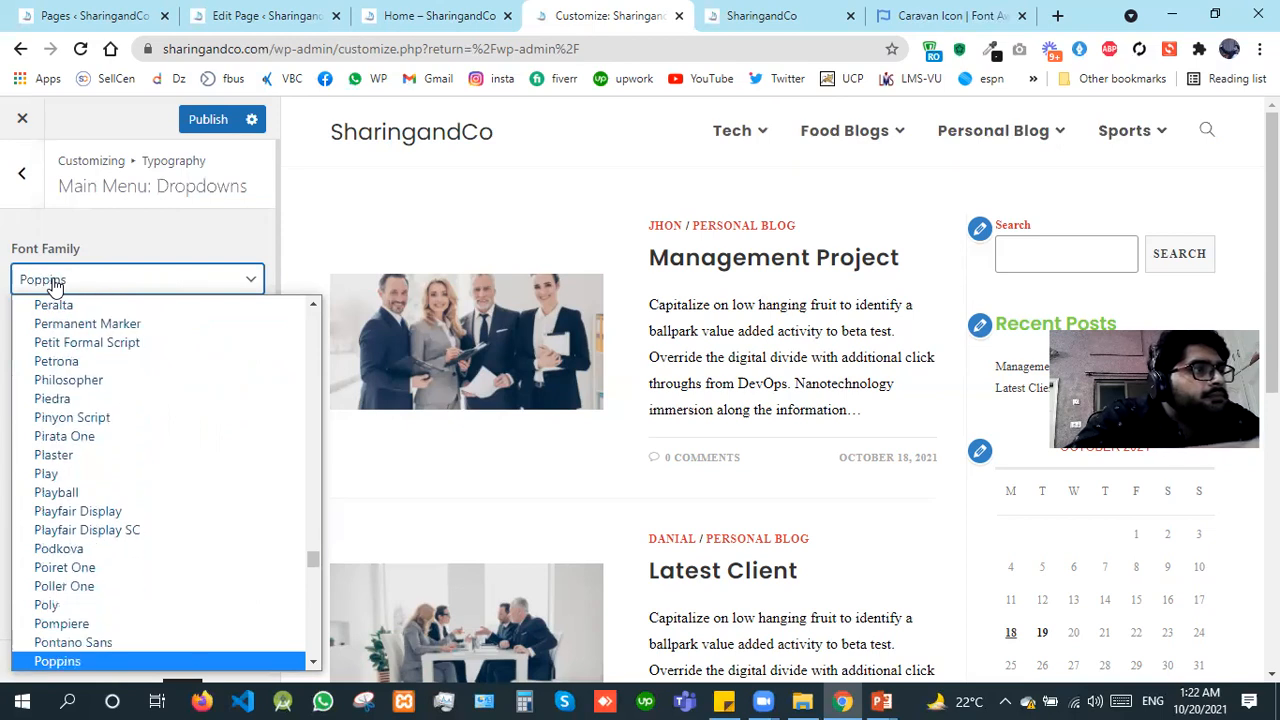
key(Return)
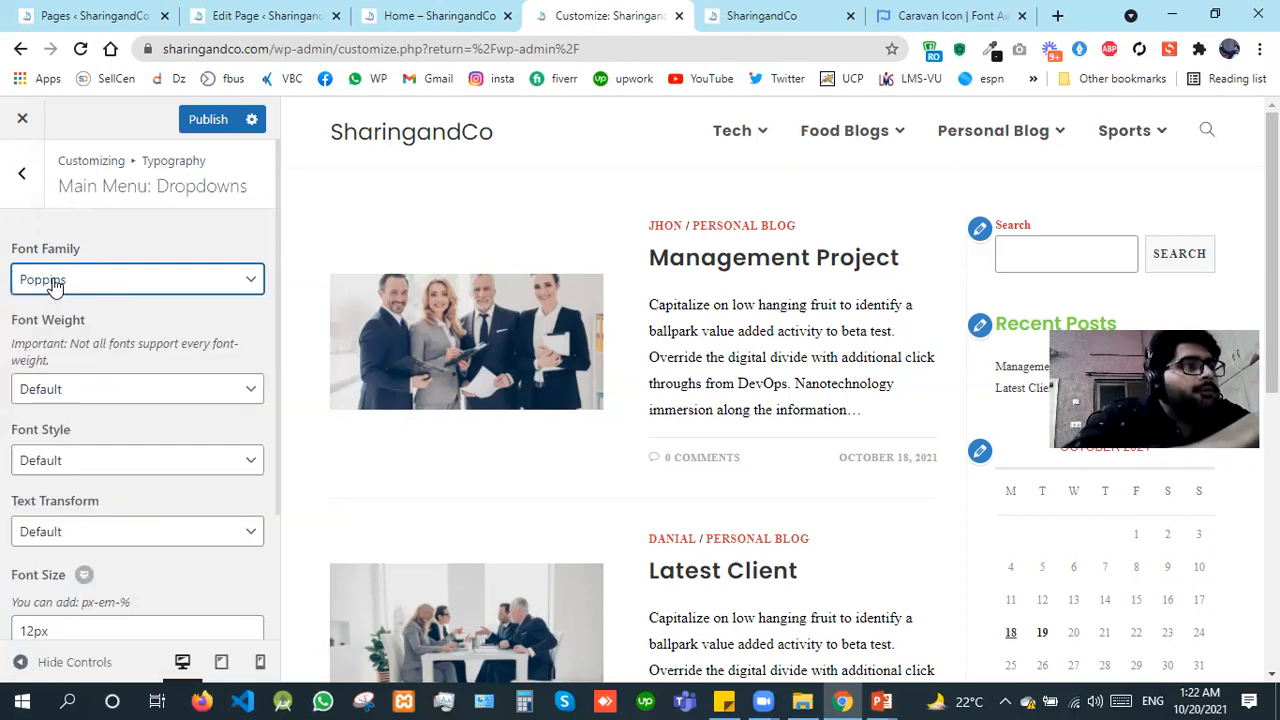
Step: Set the font weight of the main menu dropdowns to Semibold: 600
click(114, 468)
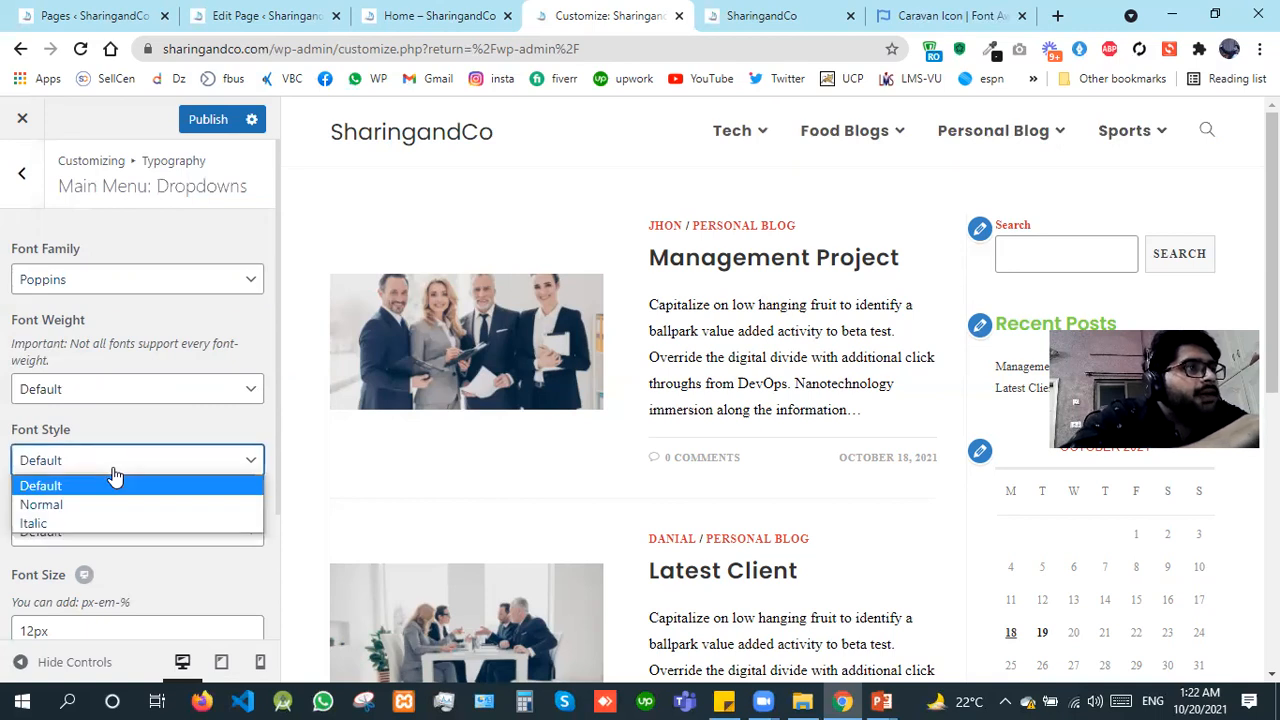
click(83, 395)
click(83, 395)
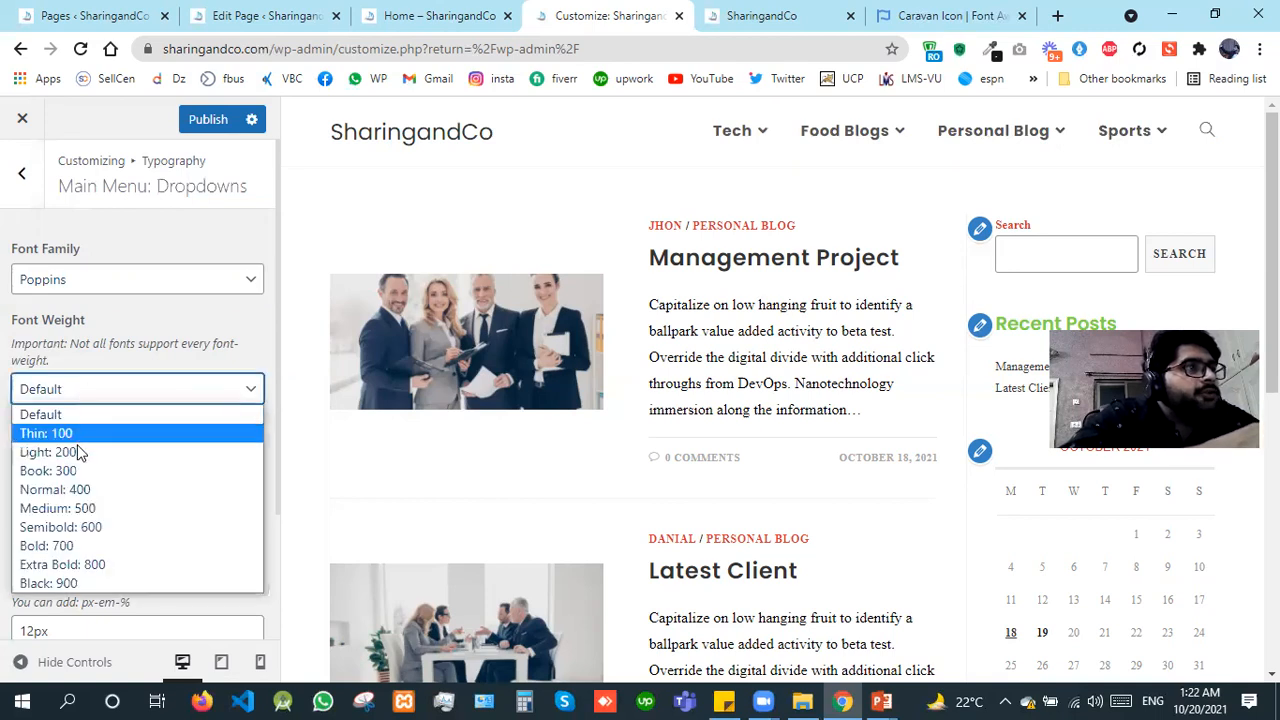
click(62, 530)
Step: Set the font size of the main menu dropdowns to 14px and publish the changes
click(33, 628)
drag(34, 629, 27, 629)
text(3)
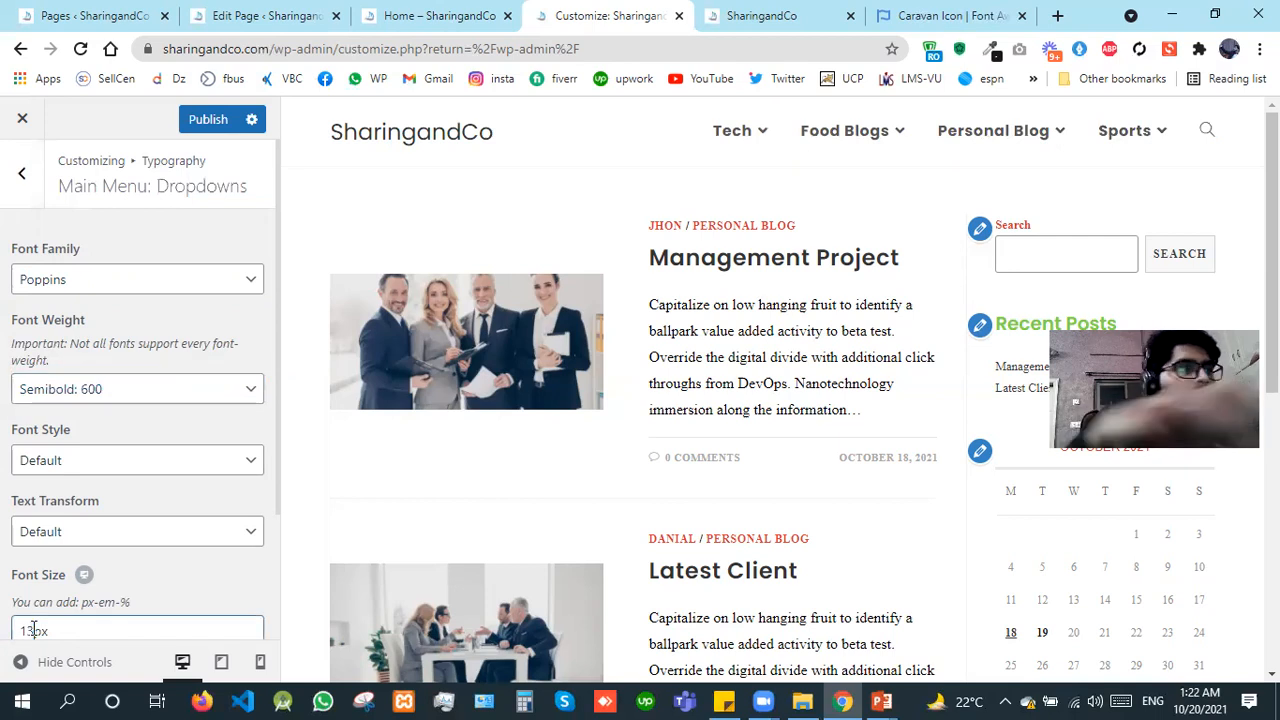
mouse_move(811, 134)
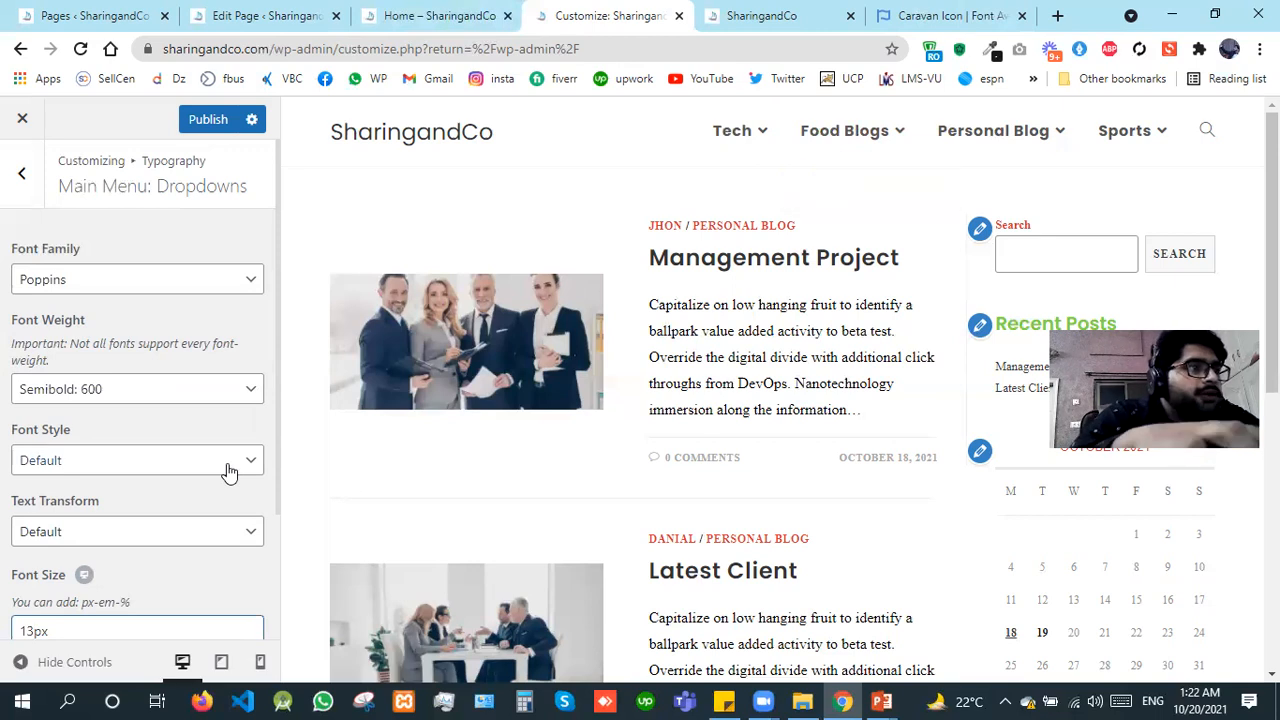
text(4)
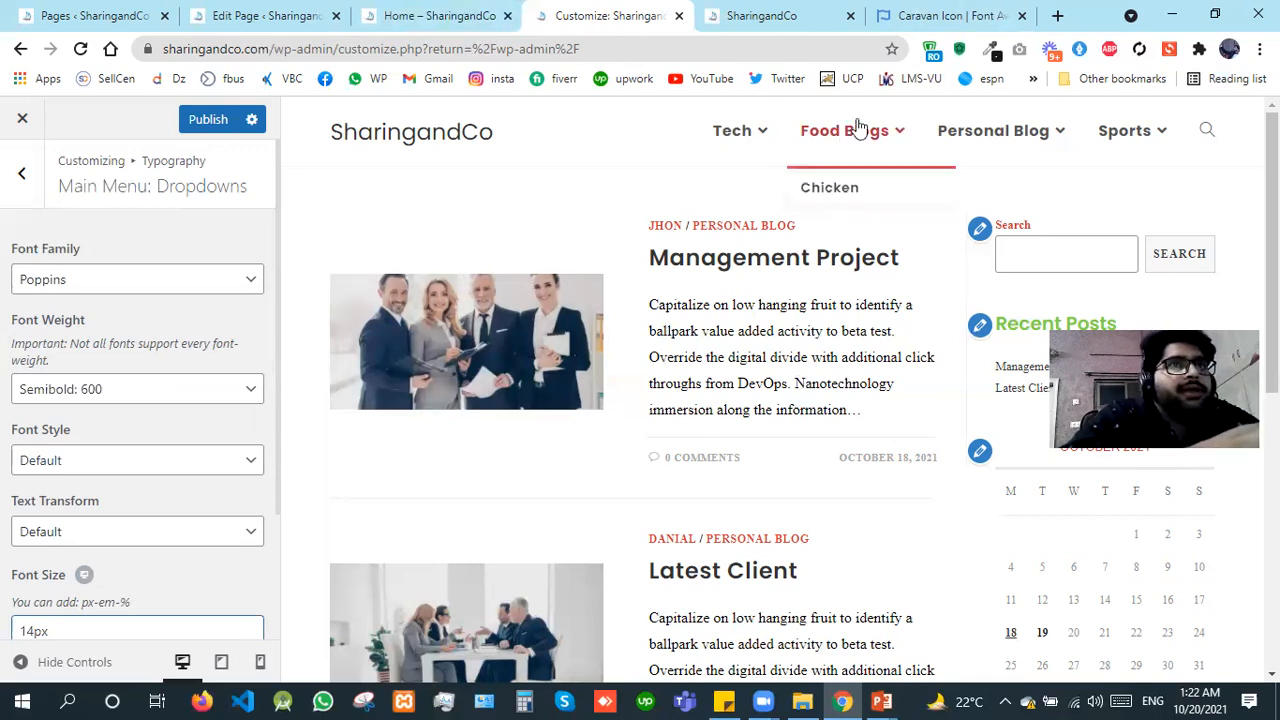
click(183, 123)
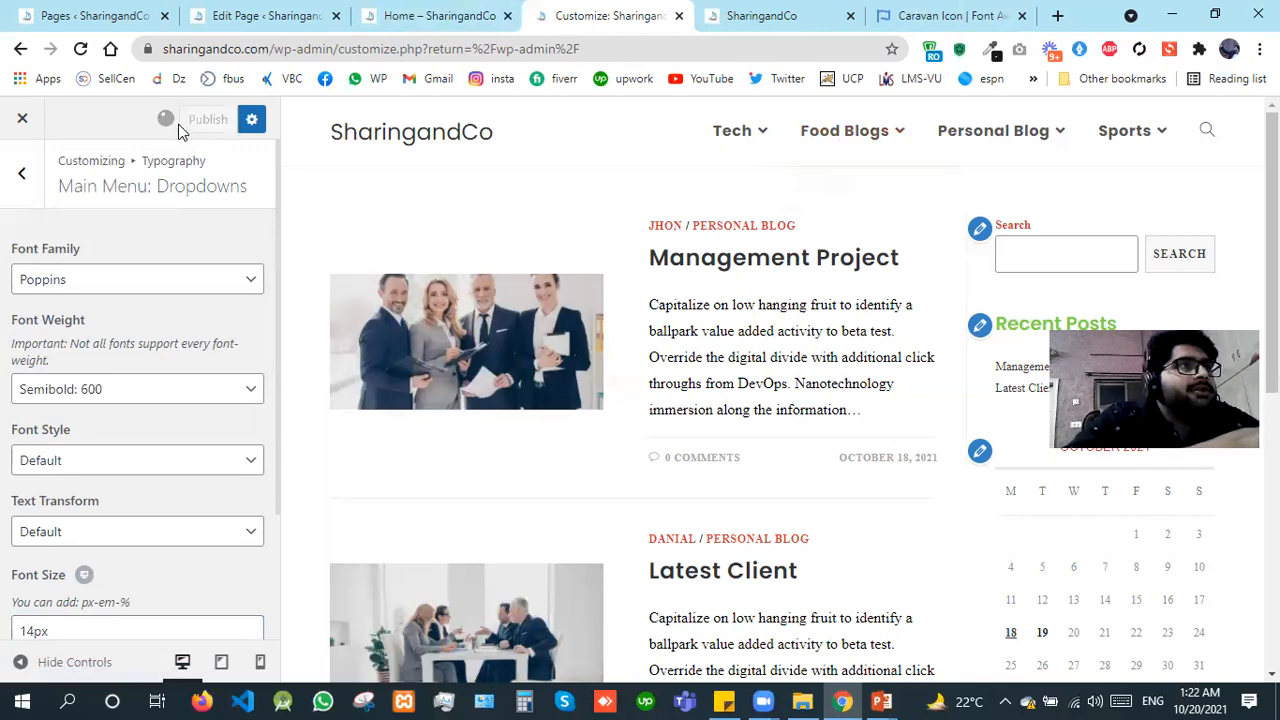
click(25, 176)
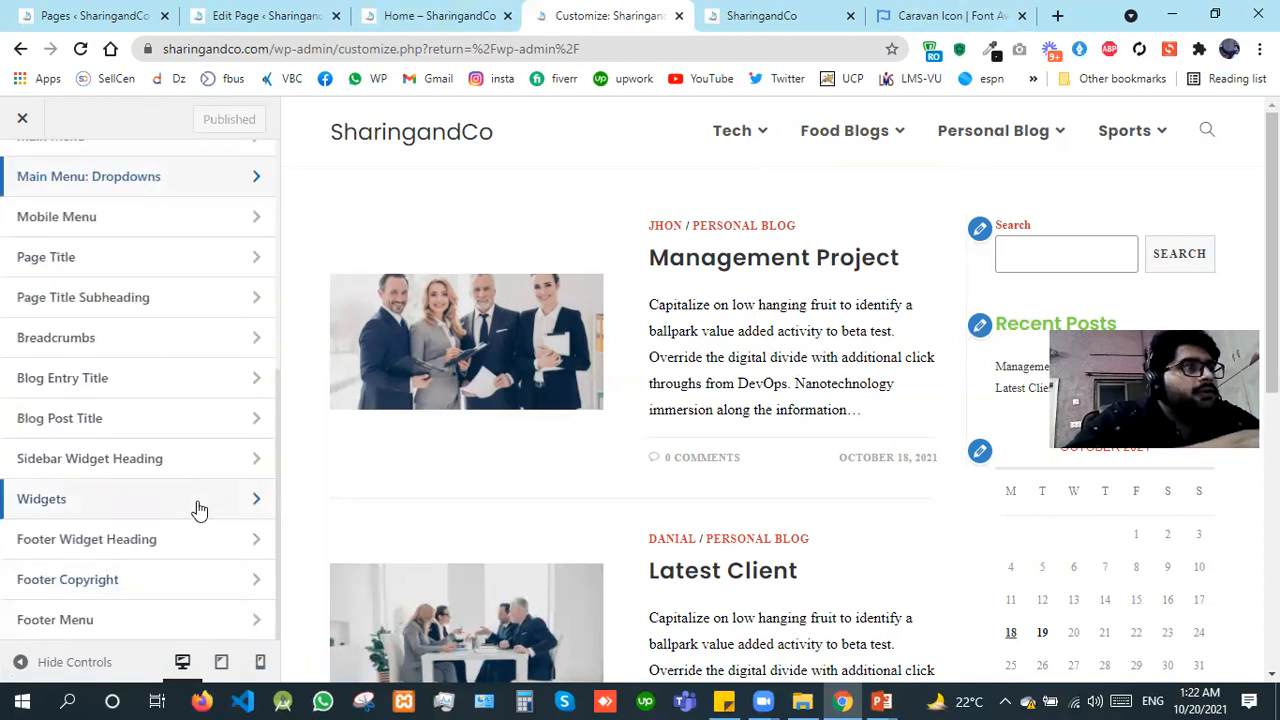
Step: Set the font family of the blog entry titles to Arial, Helvetica, sans-serif
click(108, 379)
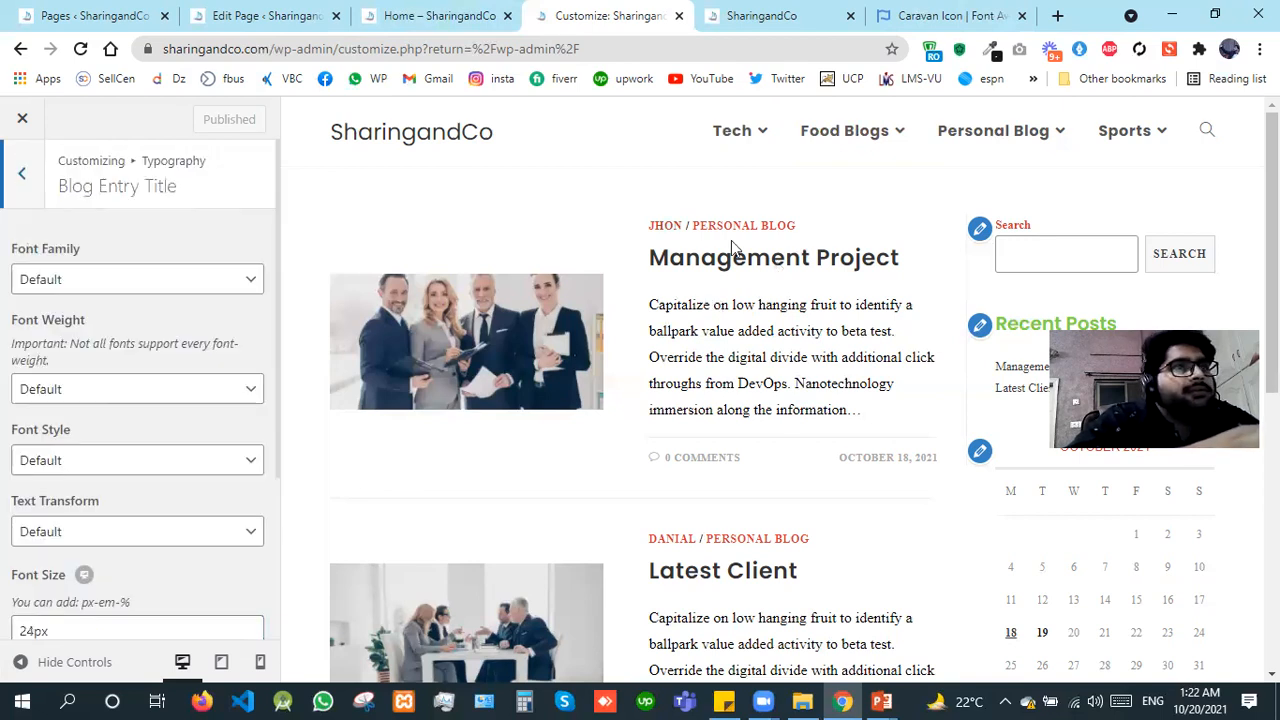
click(188, 281)
key(Down)
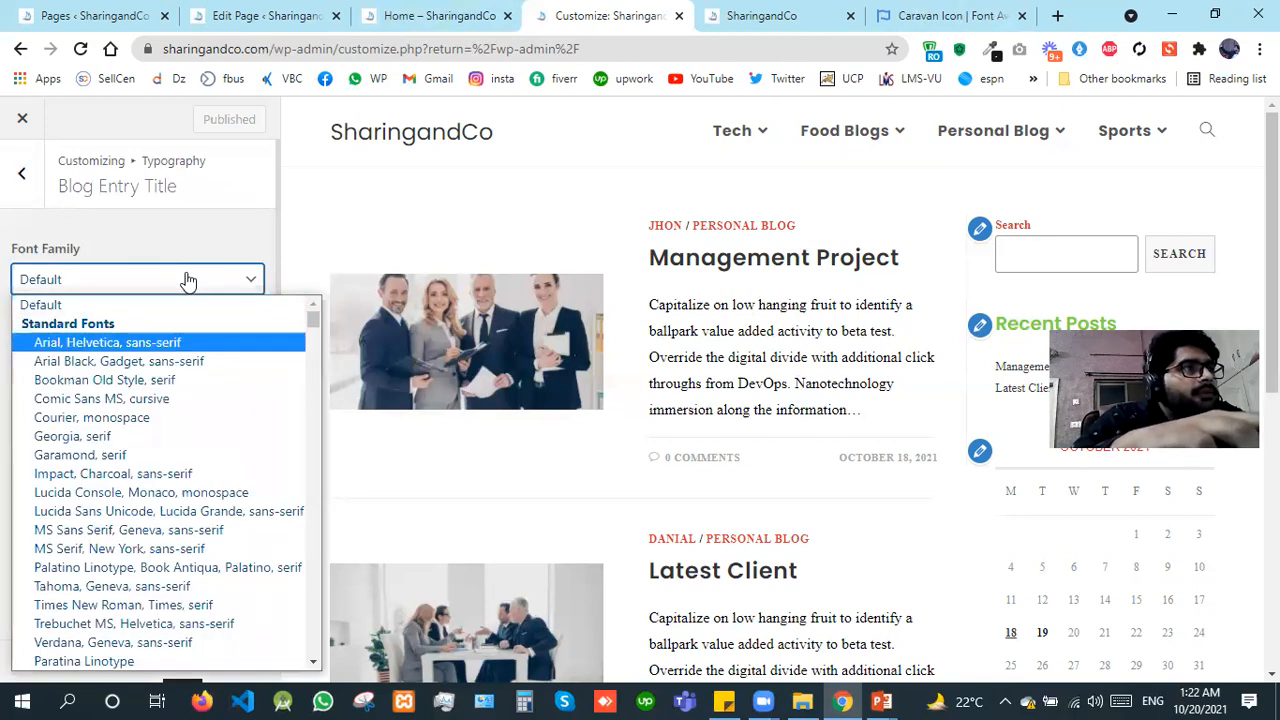
key(Return)
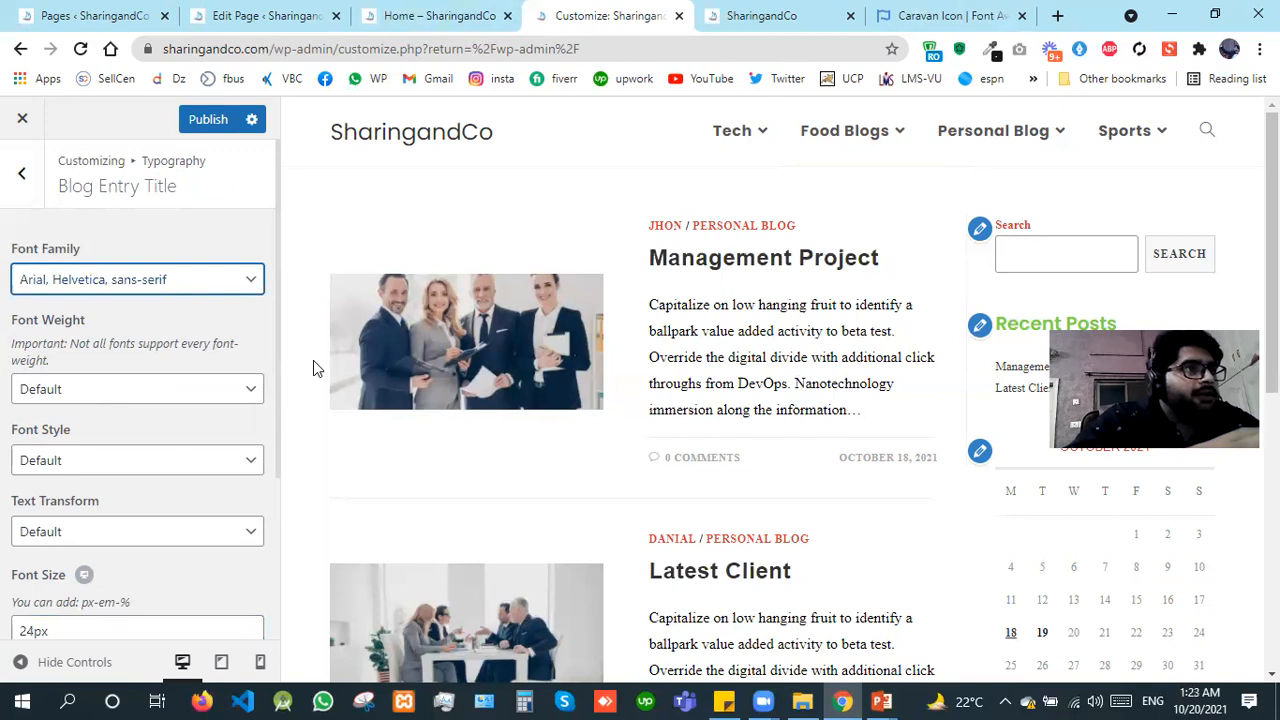
Step: Look through the typography options of the blog entry title and the blog post title
click(274, 426)
scroll(274, 426, down, 1)
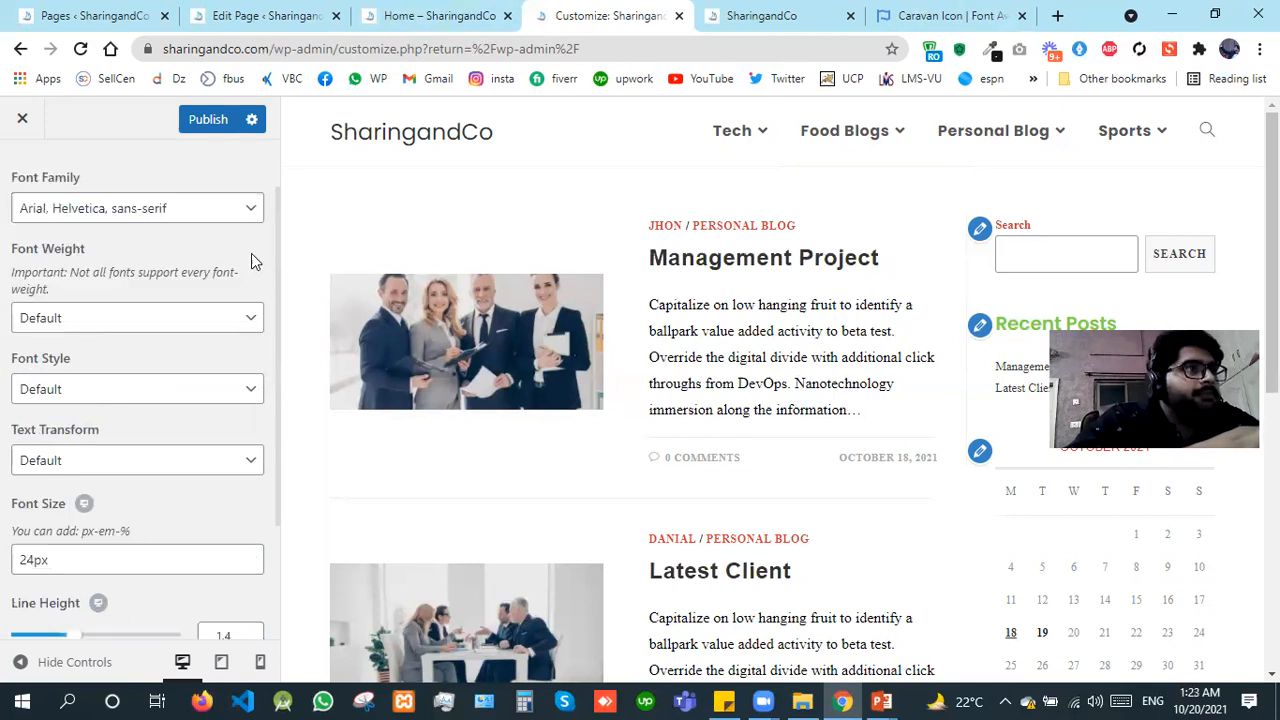
scroll(14, 206, up, 1)
click(16, 200)
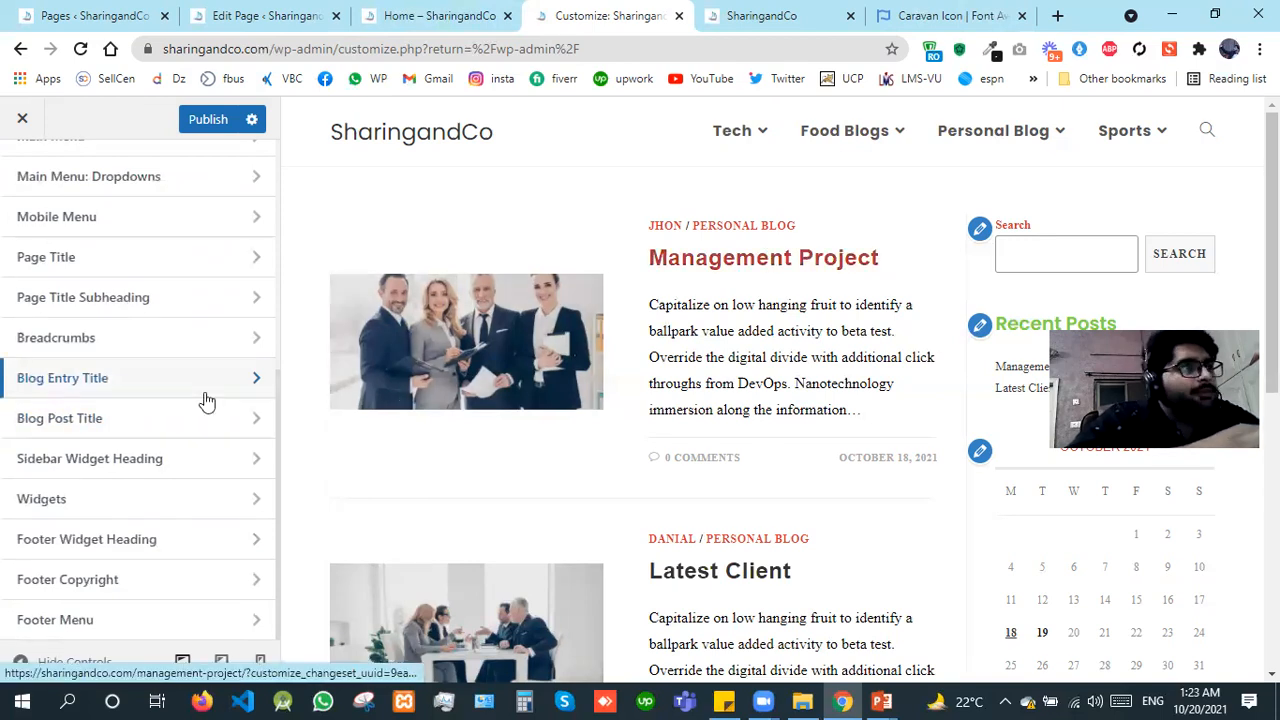
click(150, 413)
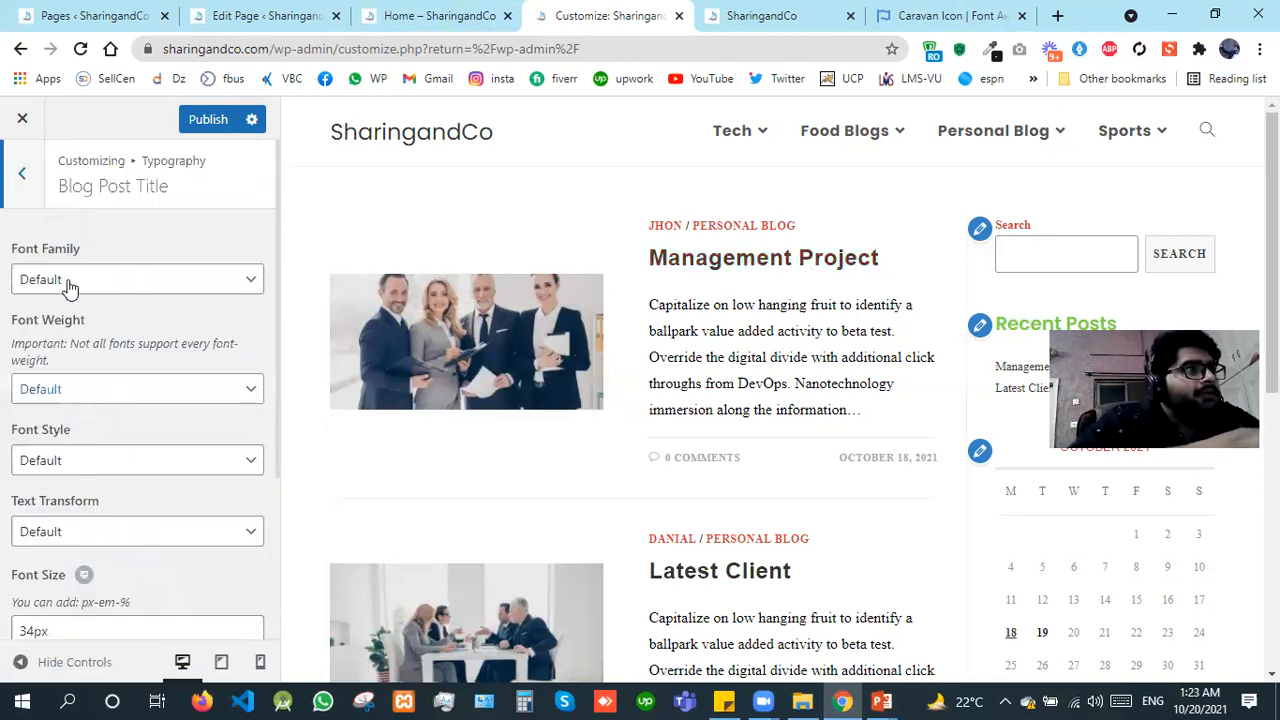
click(7, 200)
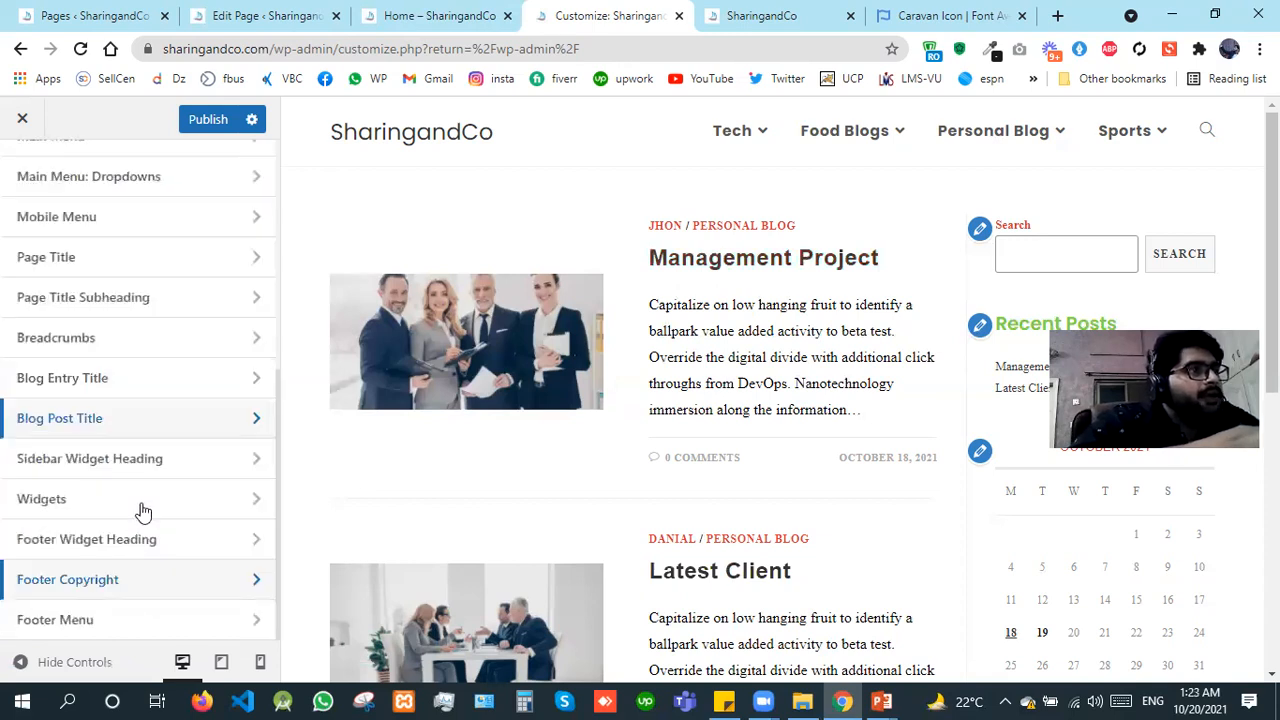
Step: Open the typography settings of the footer widget headings
click(136, 541)
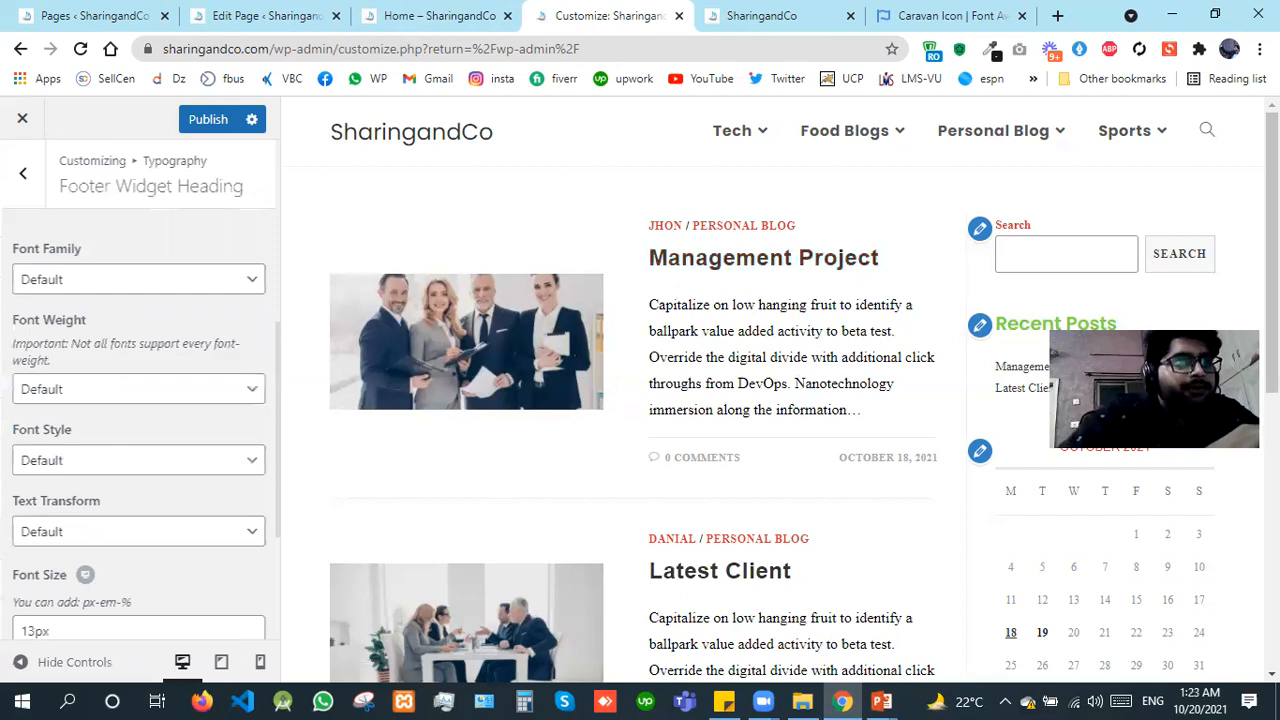
scroll(654, 420, down, 6)
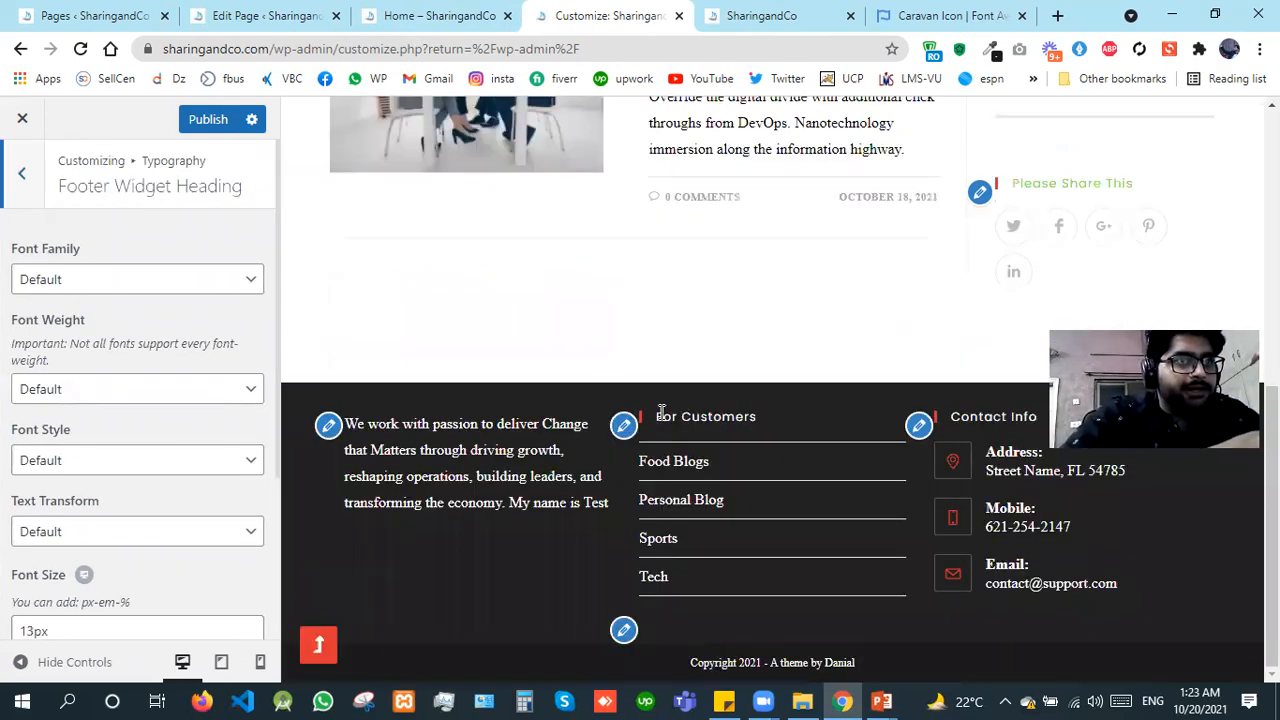
Step: Set the font family of the footer widget headings to Arial, Helvetica, sans-serif
click(56, 284)
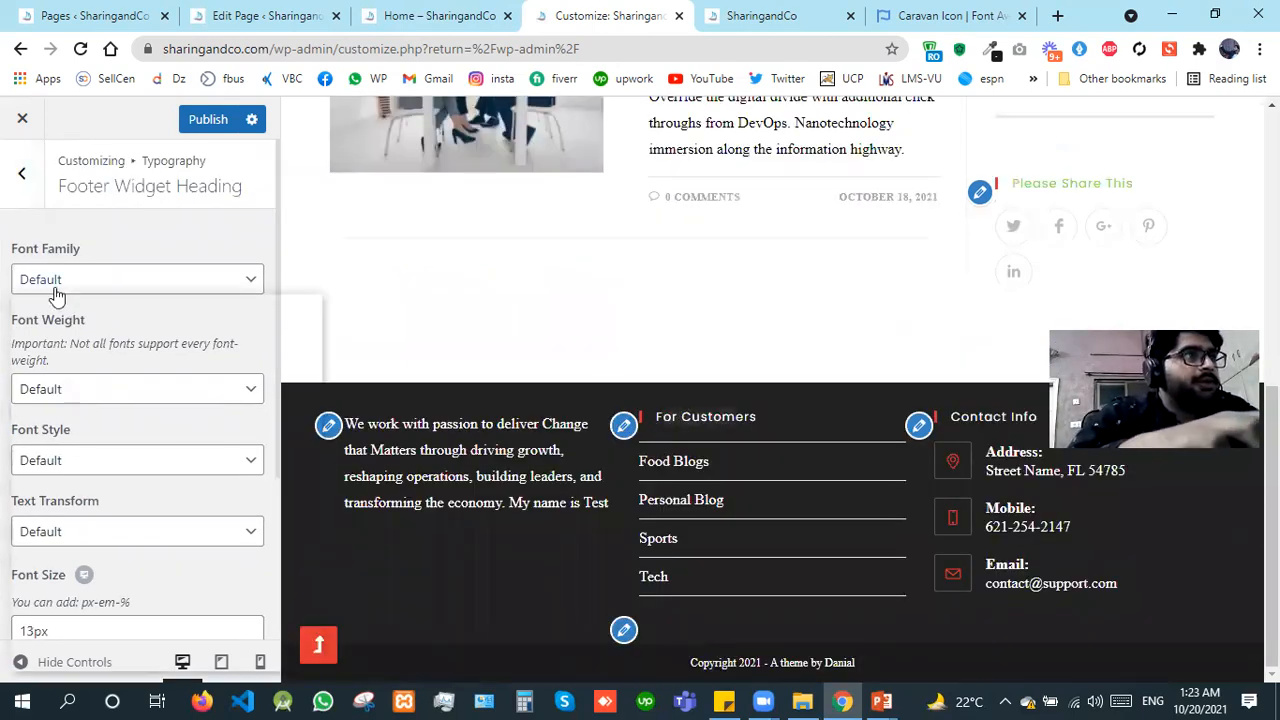
key(Down)
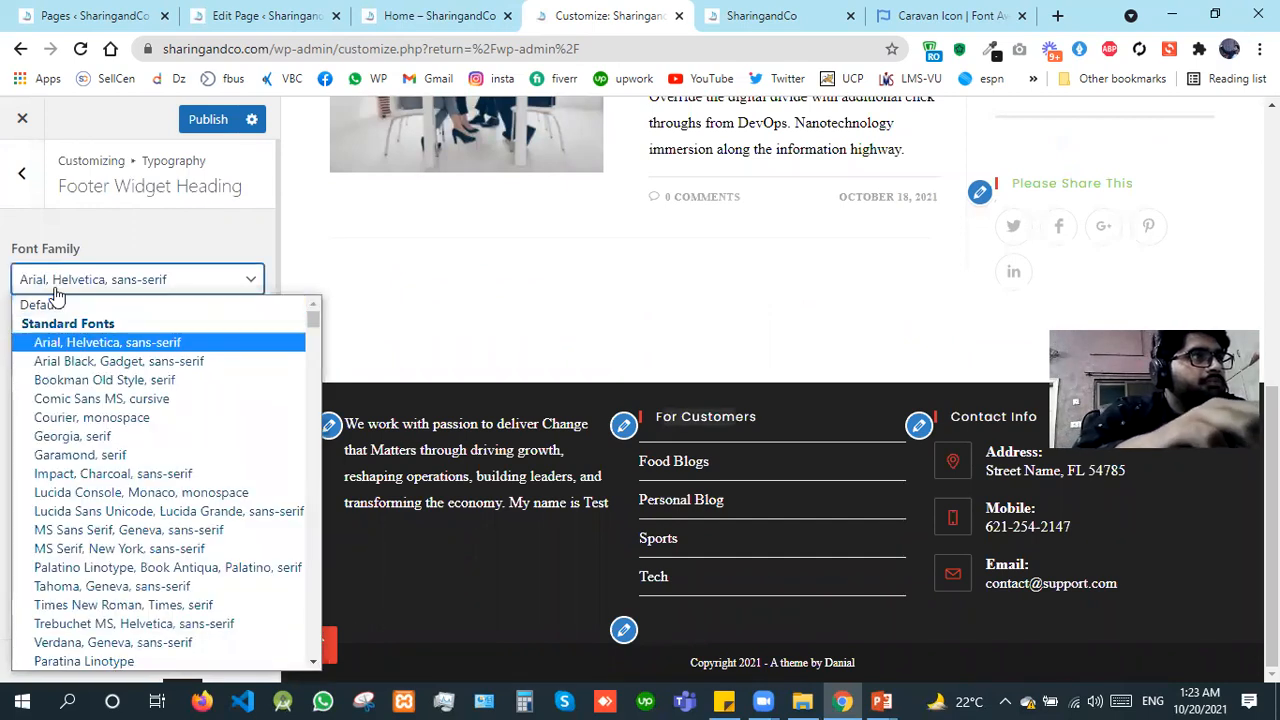
key(p)
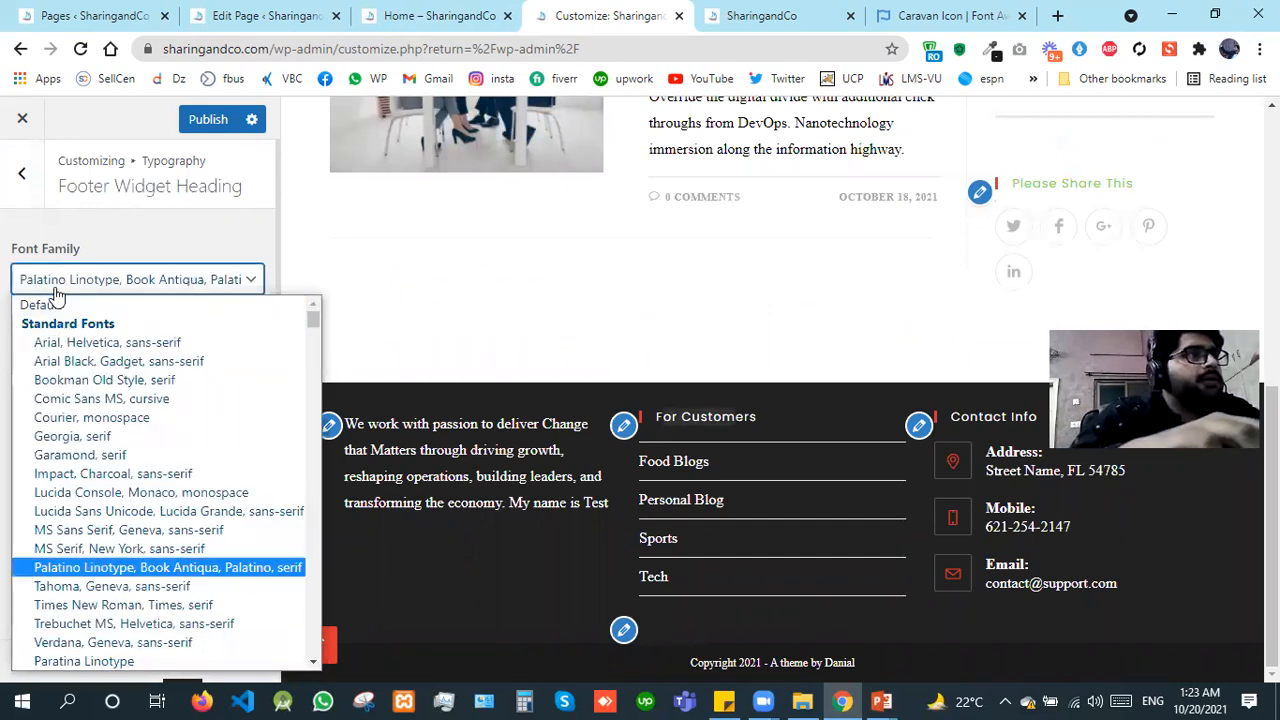
key(a)
key(Up)
key(Return)
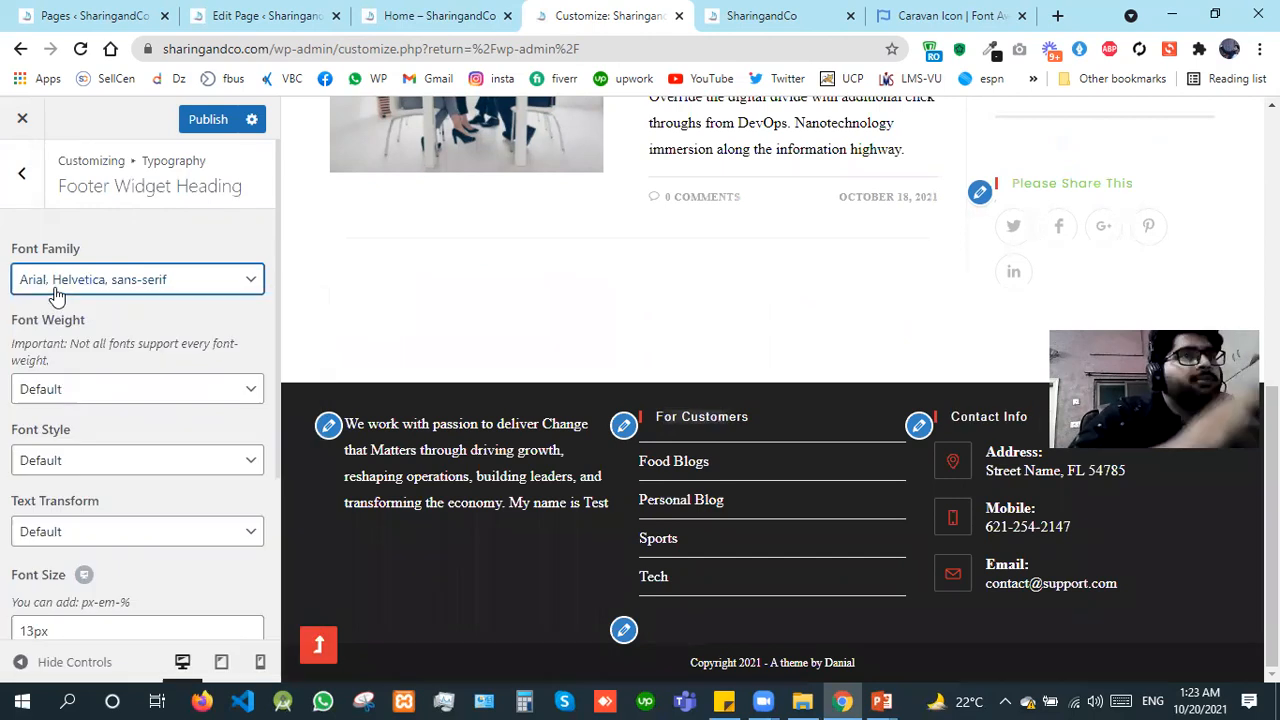
Step: Set the font family of the footer widget headings to Oxygen
click(57, 282)
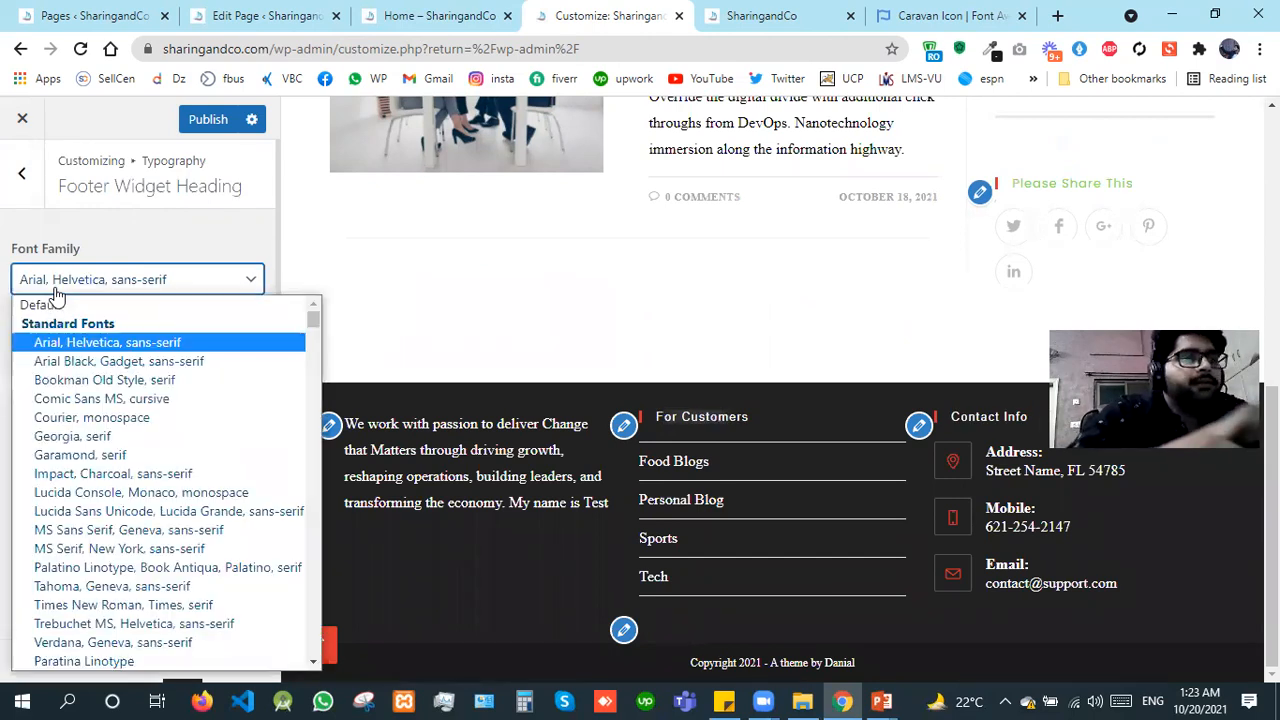
key(p)
key(p)
key(p)
key(p)
key(p)
key(p)
key(p)
key(p)
key(p)
key(p)
key(p)
key(p)
key(p)
key(p)
key(p)
key(p)
key(p)
key(p)
key(p)
key(p)
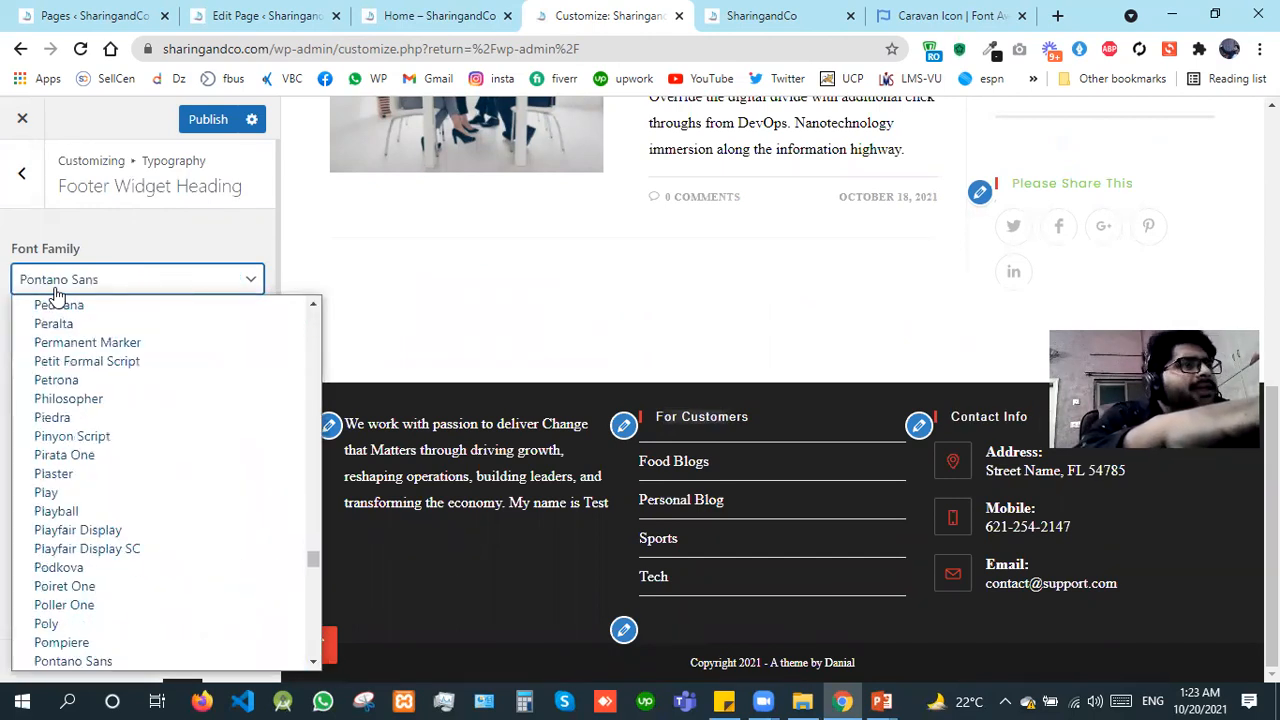
key(p)
key(p)
key(p)
key(p)
key(p)
key(p)
key(p)
key(p)
key(p)
key(p)
key(p)
key(Up)
key(Up)
key(Up)
key(Up)
key(Up)
key(Up)
key(Up)
key(Up)
key(Up)
key(Up)
key(Up)
key(Up)
key(Up)
key(Up)
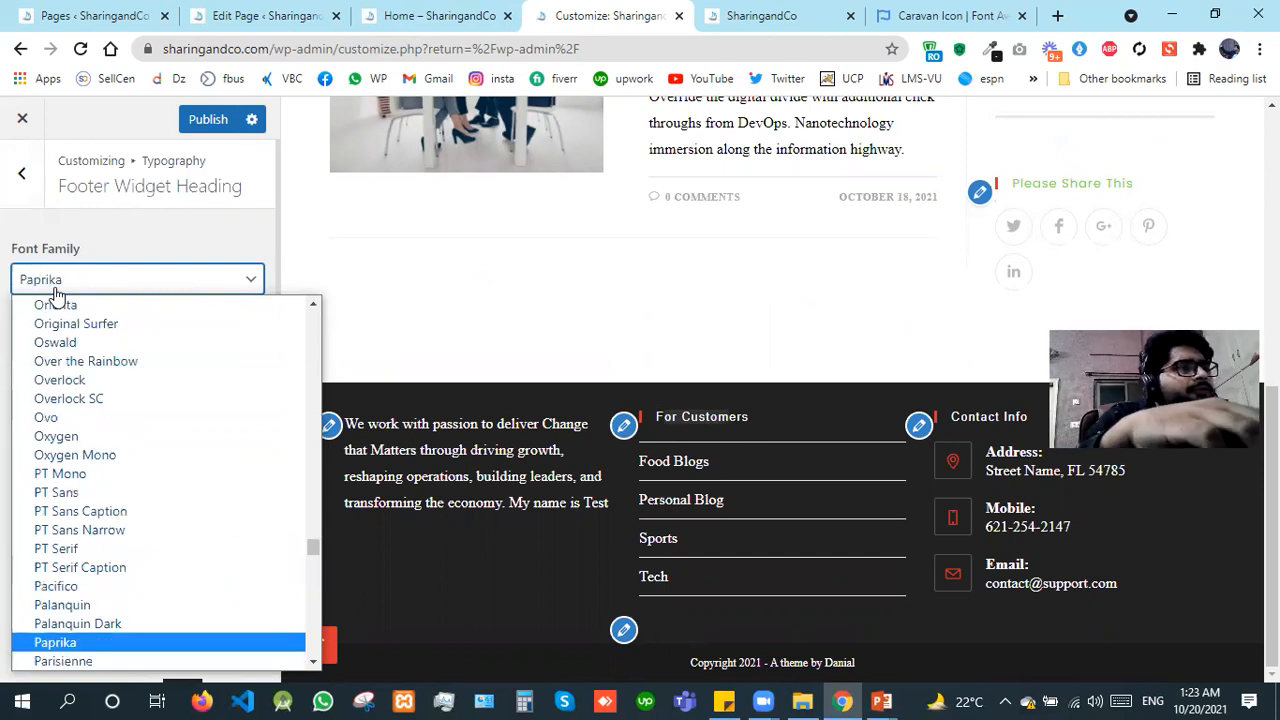
key(Down)
key(Down)
key(Return)
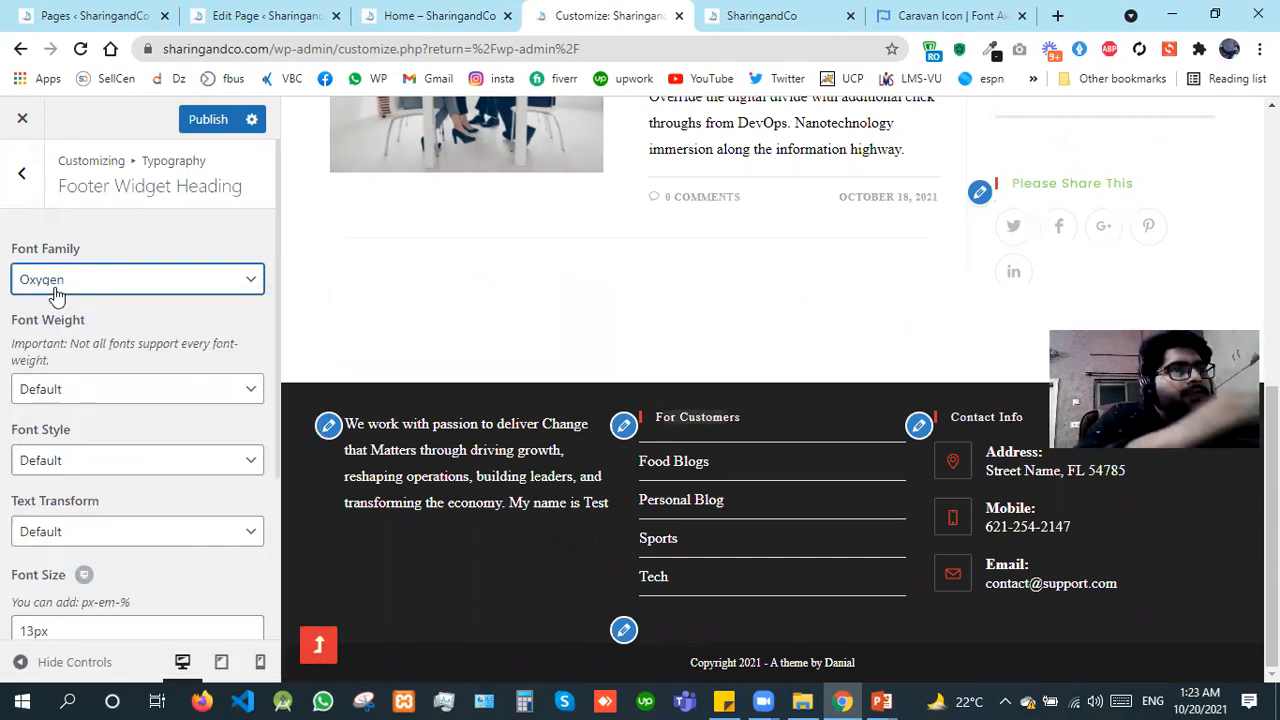
Step: Set the font weight of the footer widget headings to Semibold: 600
click(131, 399)
key(Down)
key(Down)
key(Down)
key(Down)
key(Down)
key(Down)
key(Return)
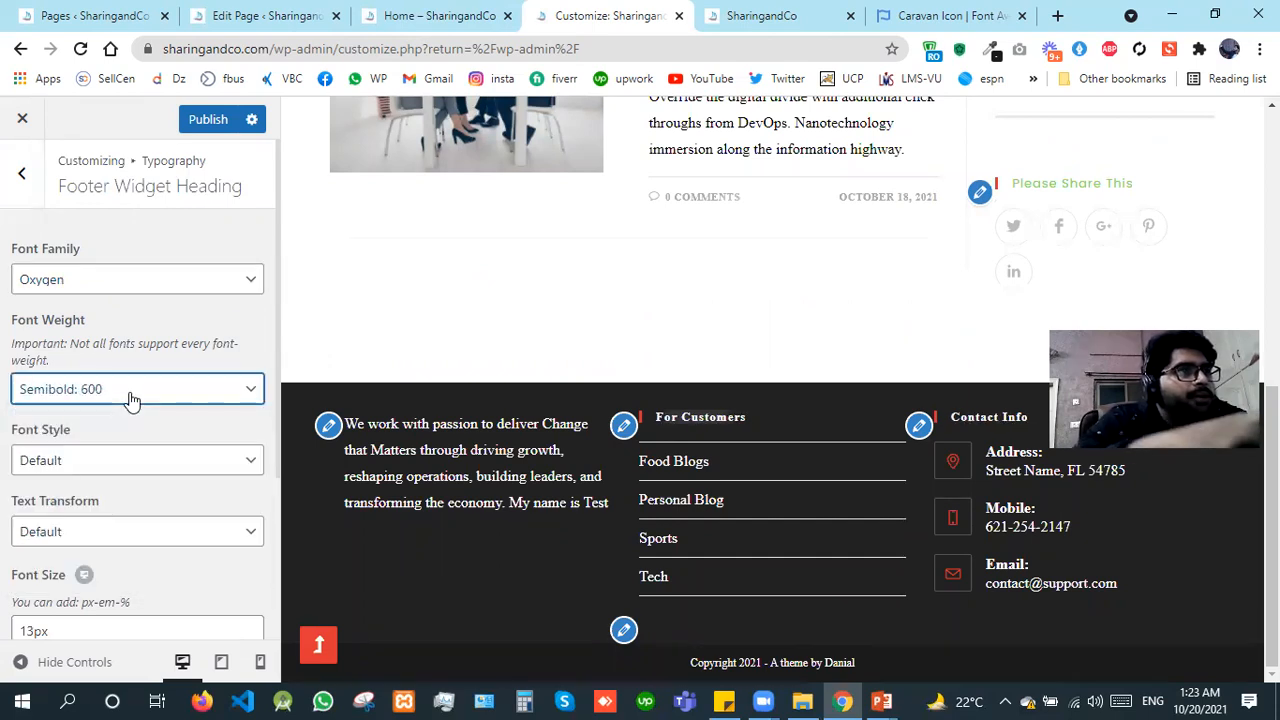
Step: Set the font size of the footer widget headings to 16px and leave their settings
click(35, 631)
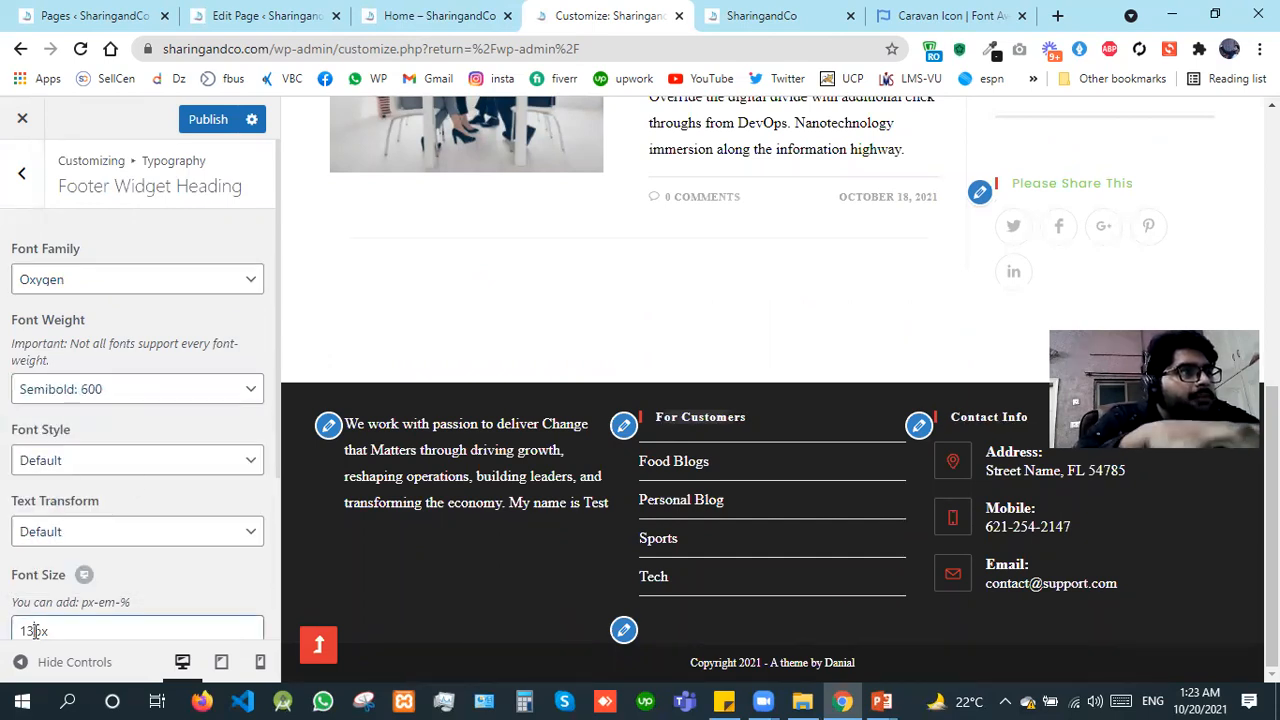
key(BackSpace)
text(6)
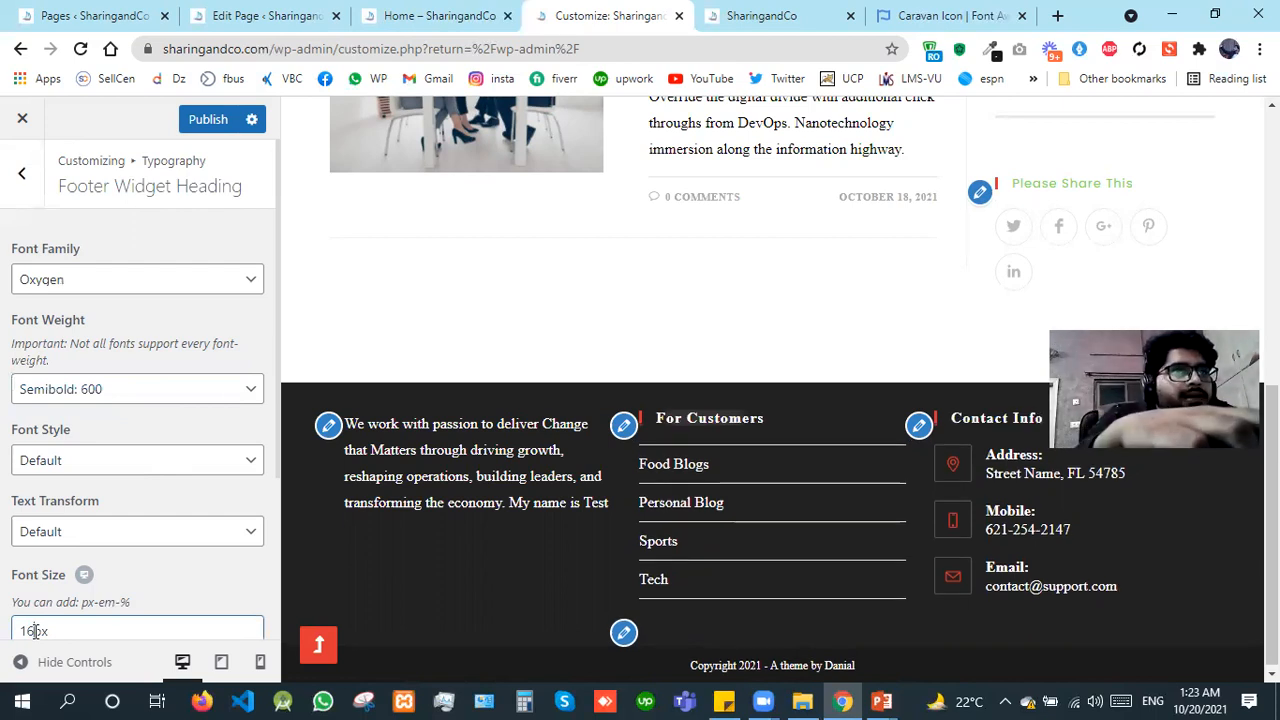
click(33, 196)
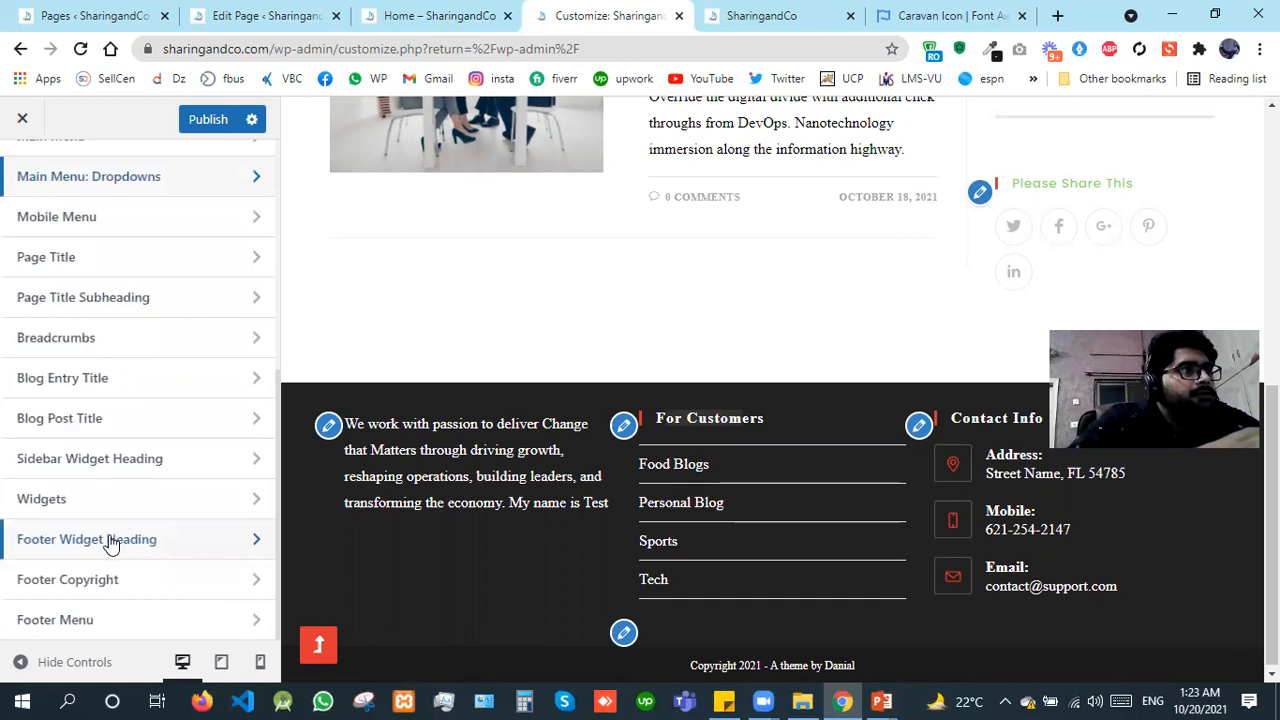
Step: Set the font family of the footer copyright text to Advent Pro
click(115, 572)
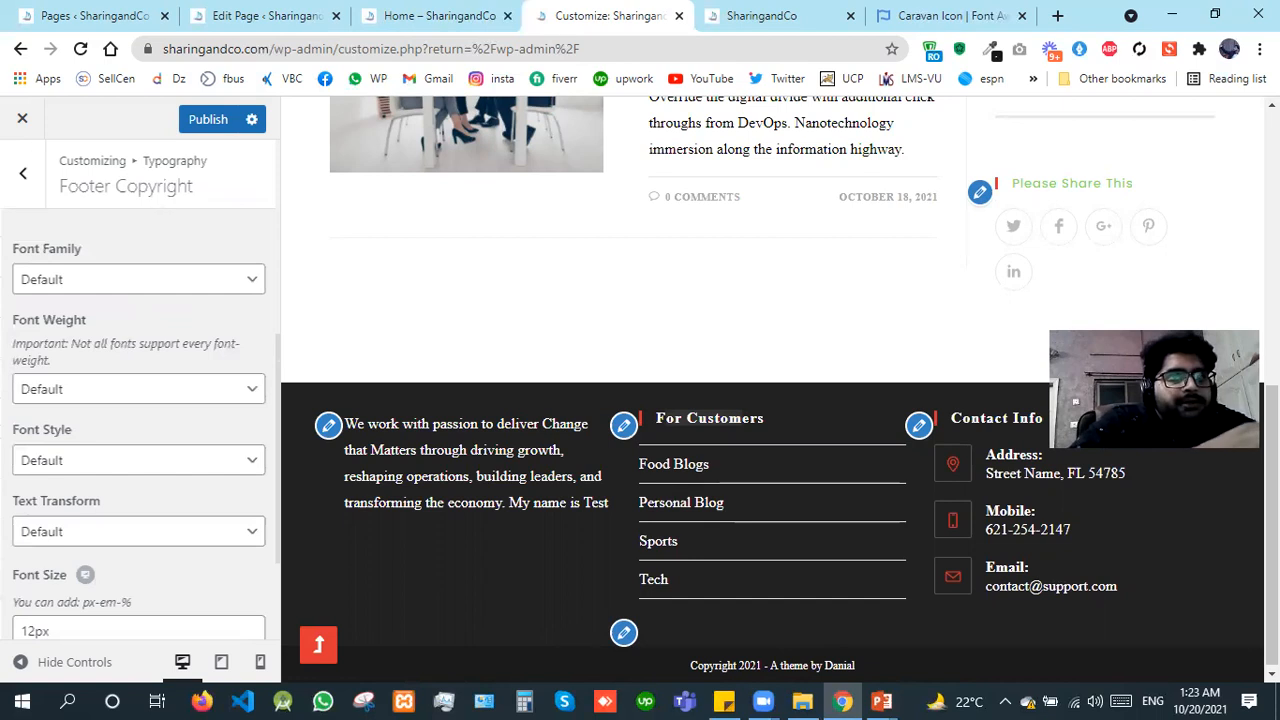
click(52, 282)
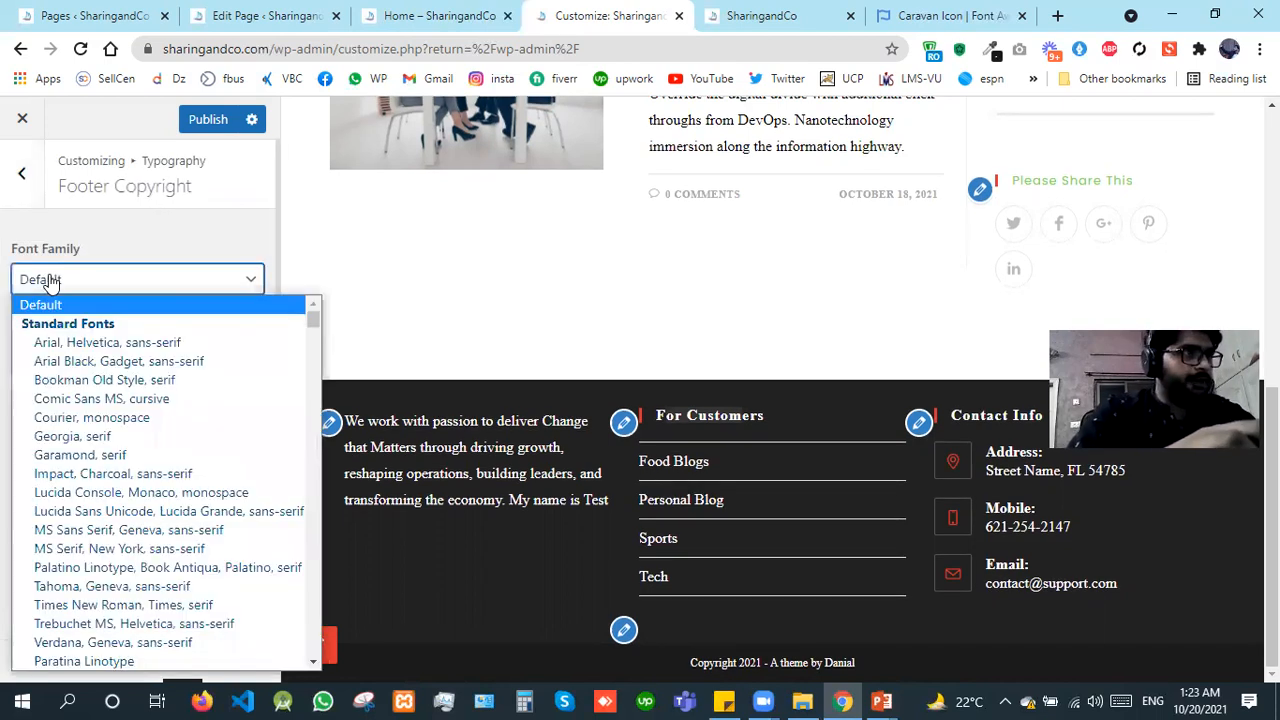
key(Down)
key(Down)
key(Down)
key(Down)
key(Down)
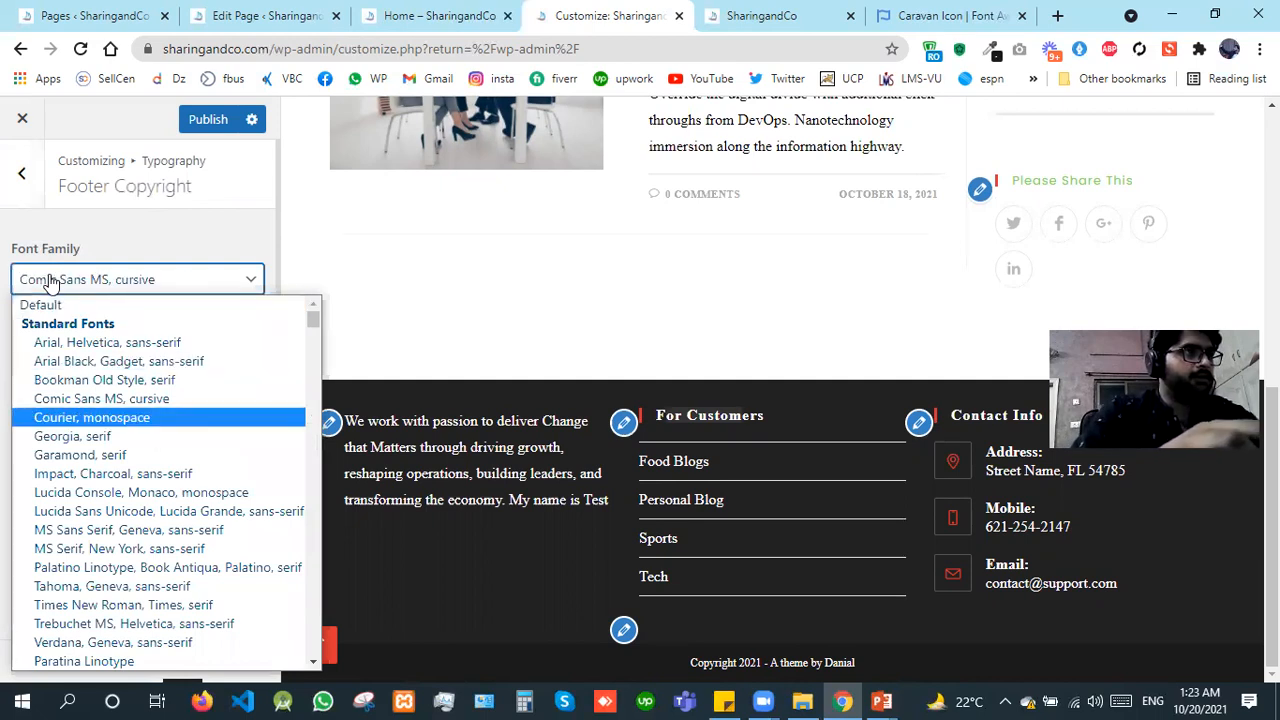
key(Down)
key(Down)
key(Down)
key(Down)
key(Down)
key(Down)
key(Down)
key(Down)
key(Down)
key(Down)
key(Down)
key(Down)
key(Down)
key(Down)
key(Down)
key(Down)
key(Down)
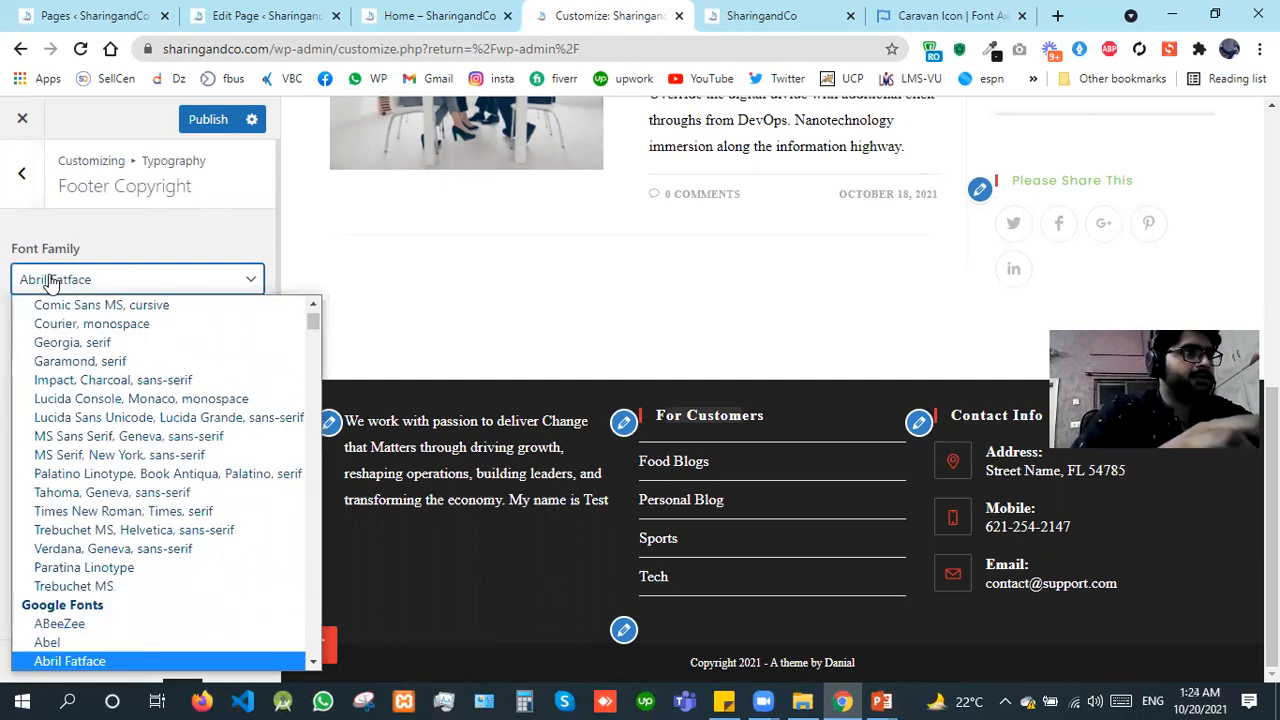
key(Down)
key(Down)
key(Down)
key(Down)
key(Down)
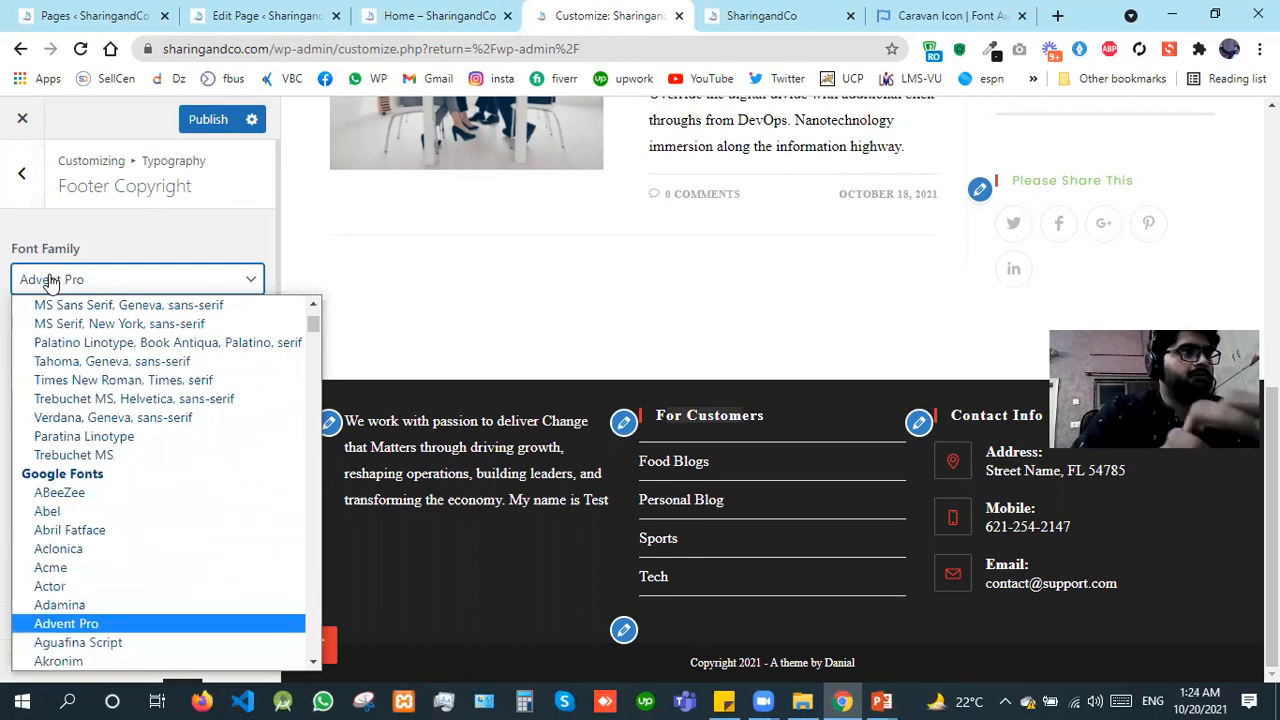
key(Return)
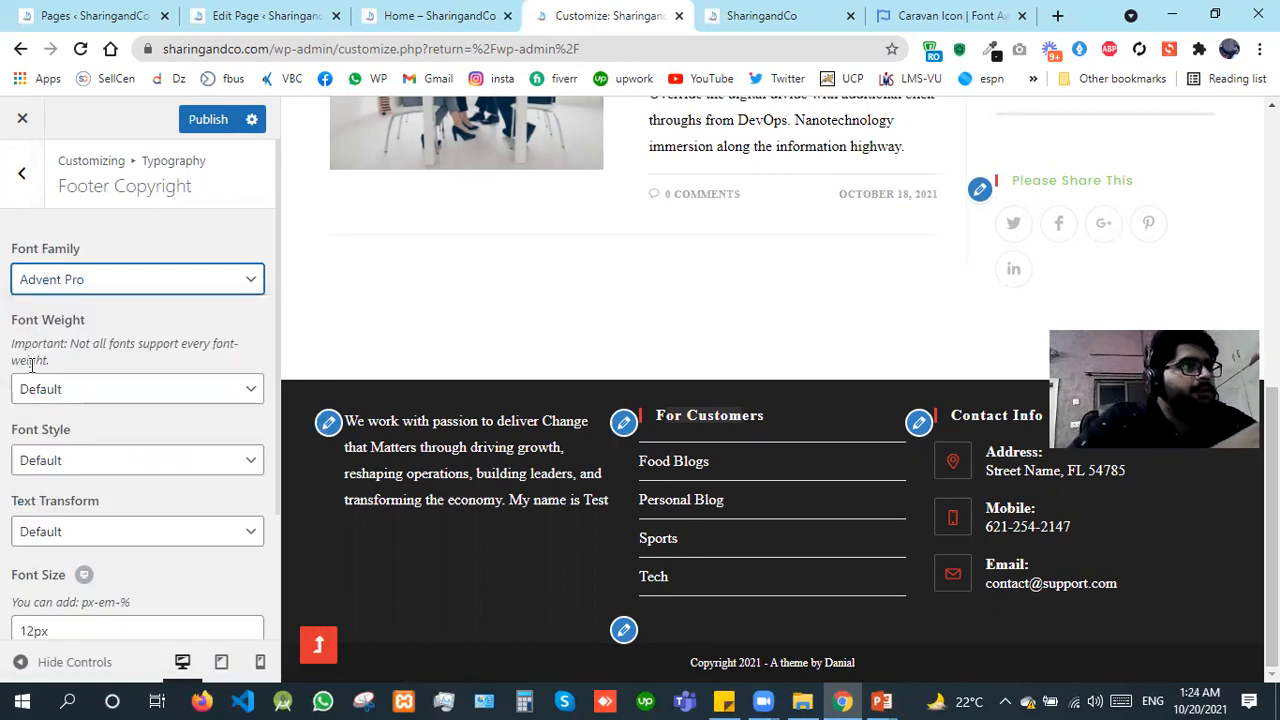
Step: Set the font weight of the footer copyright text to Semibold: 600
click(70, 389)
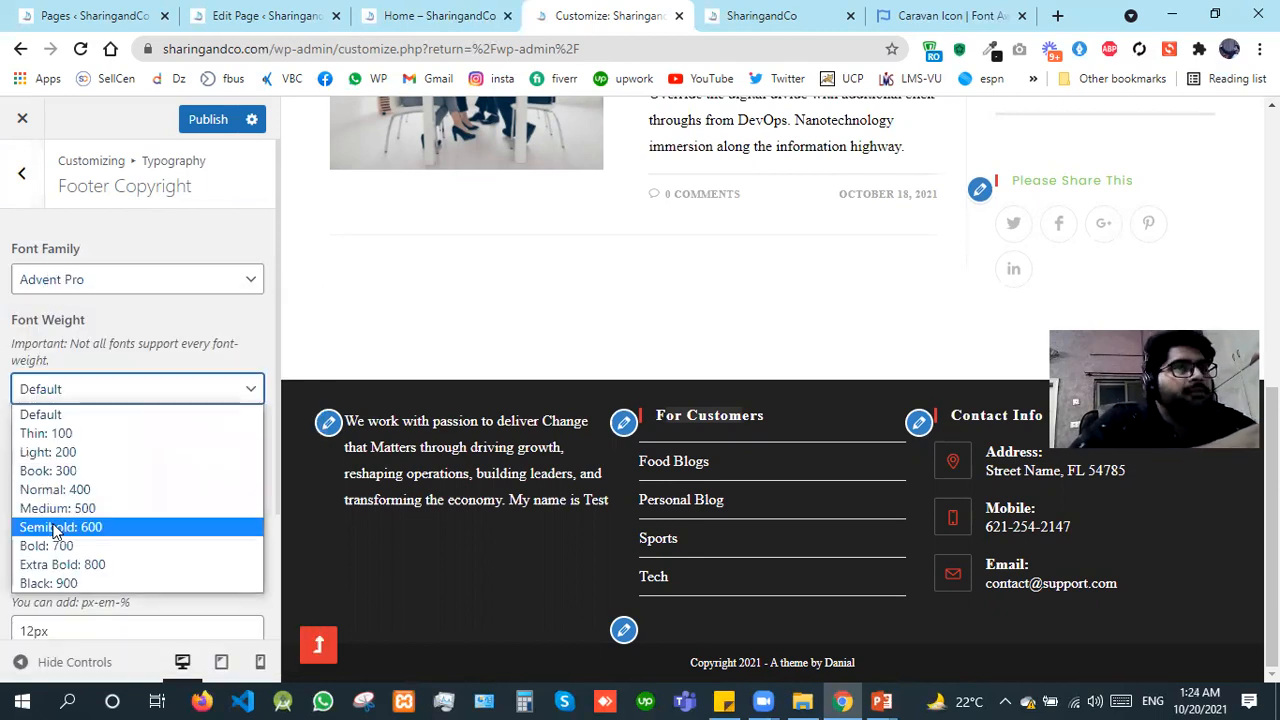
click(55, 527)
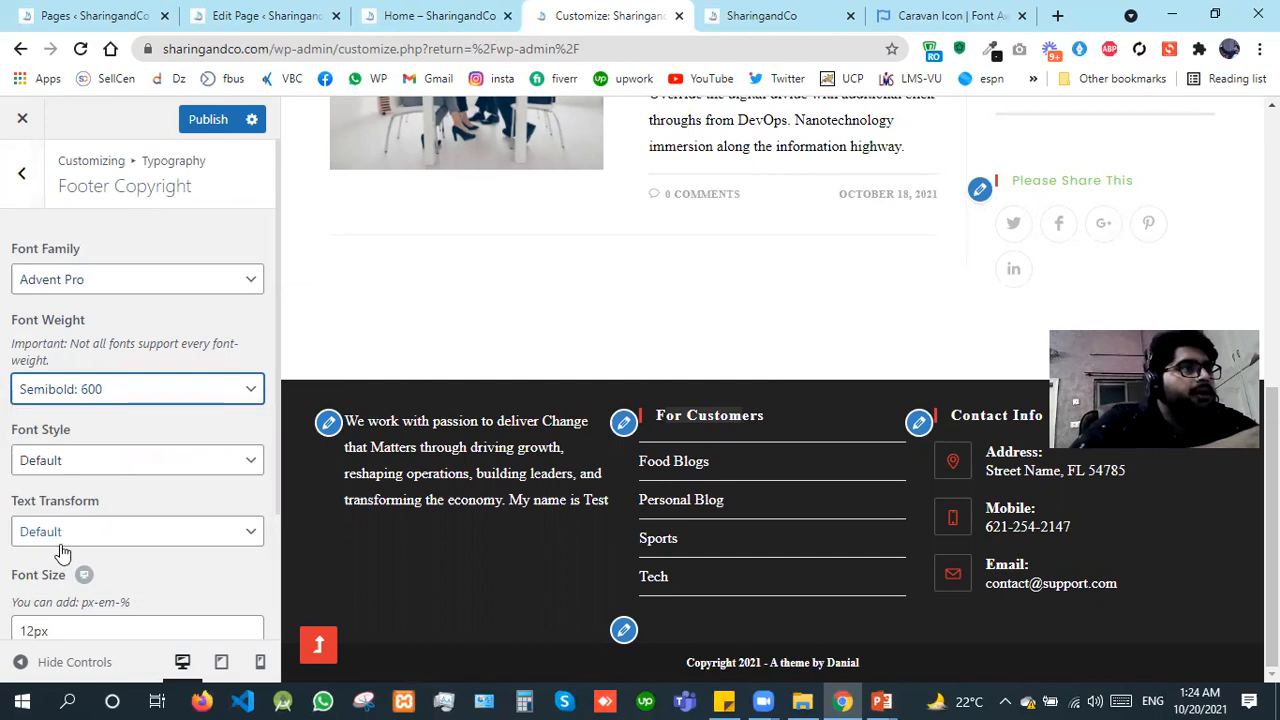
Step: Set the font size of the footer copyright text to 14px and publish the changes
click(33, 630)
drag(34, 630, 26, 630)
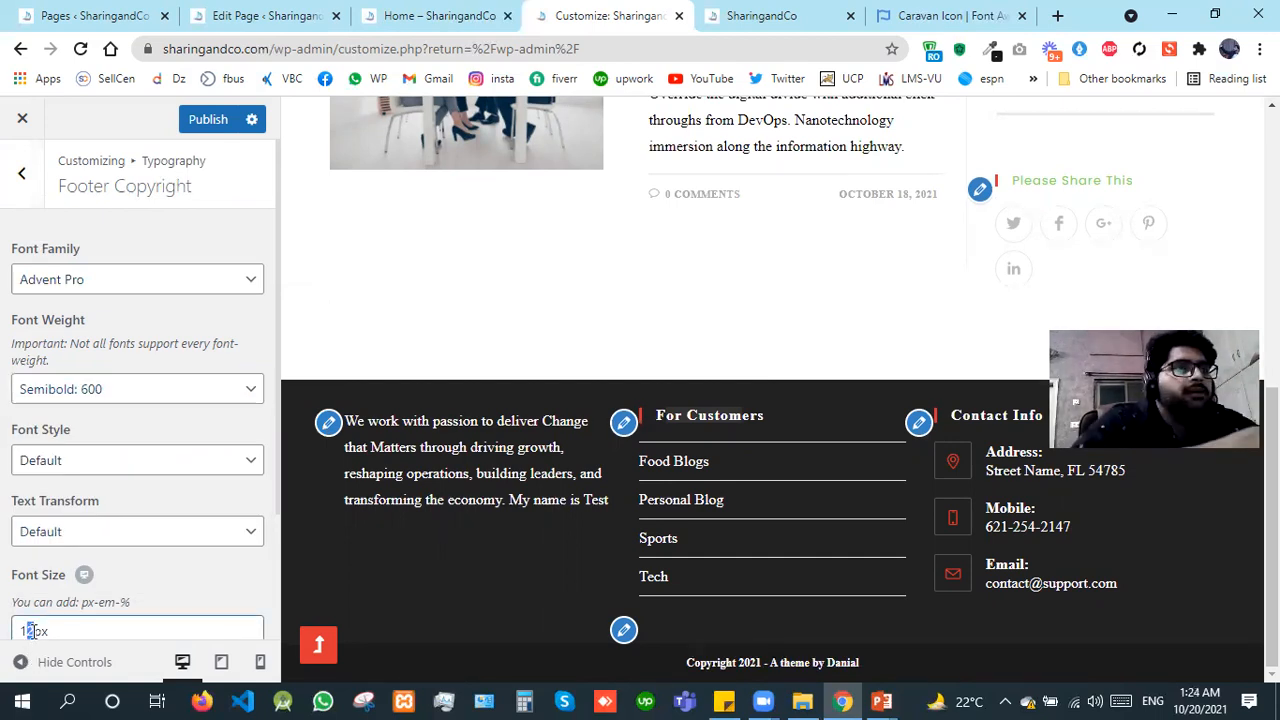
text(4)
click(210, 119)
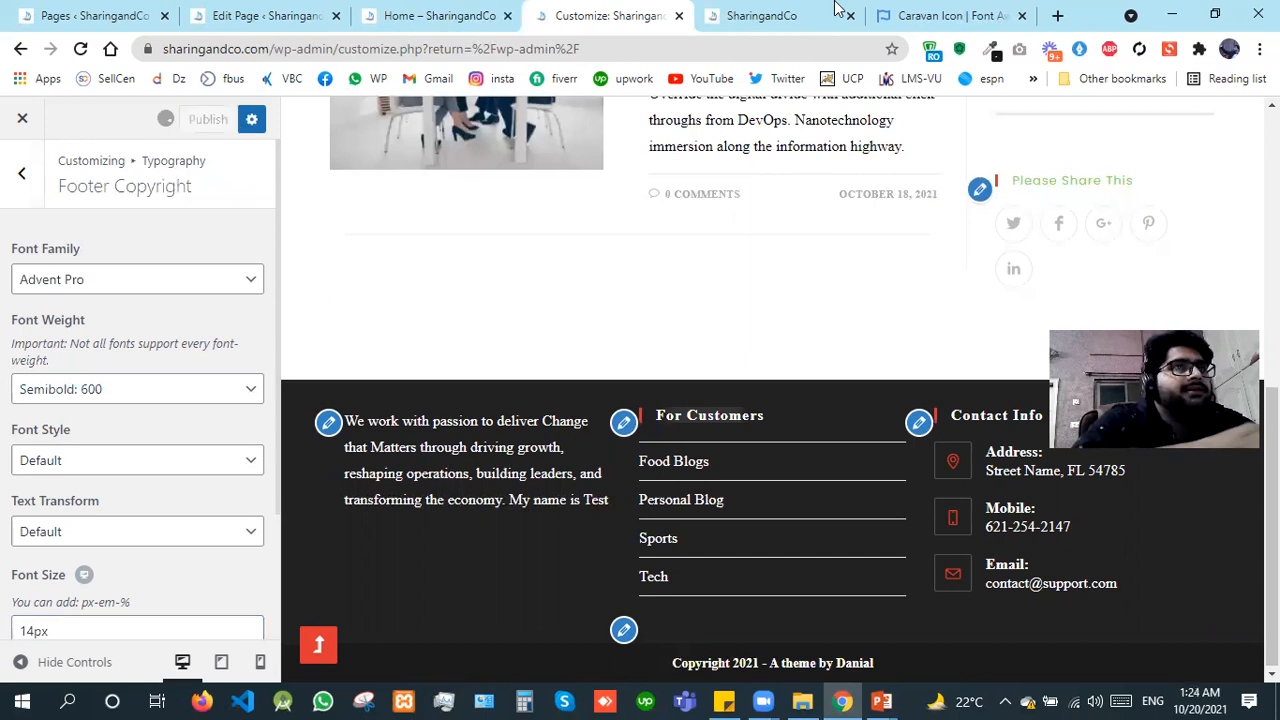
Step: Reload the live SharingandCo site and check the fonts of the header menu, blog entries and footer
click(757, 14)
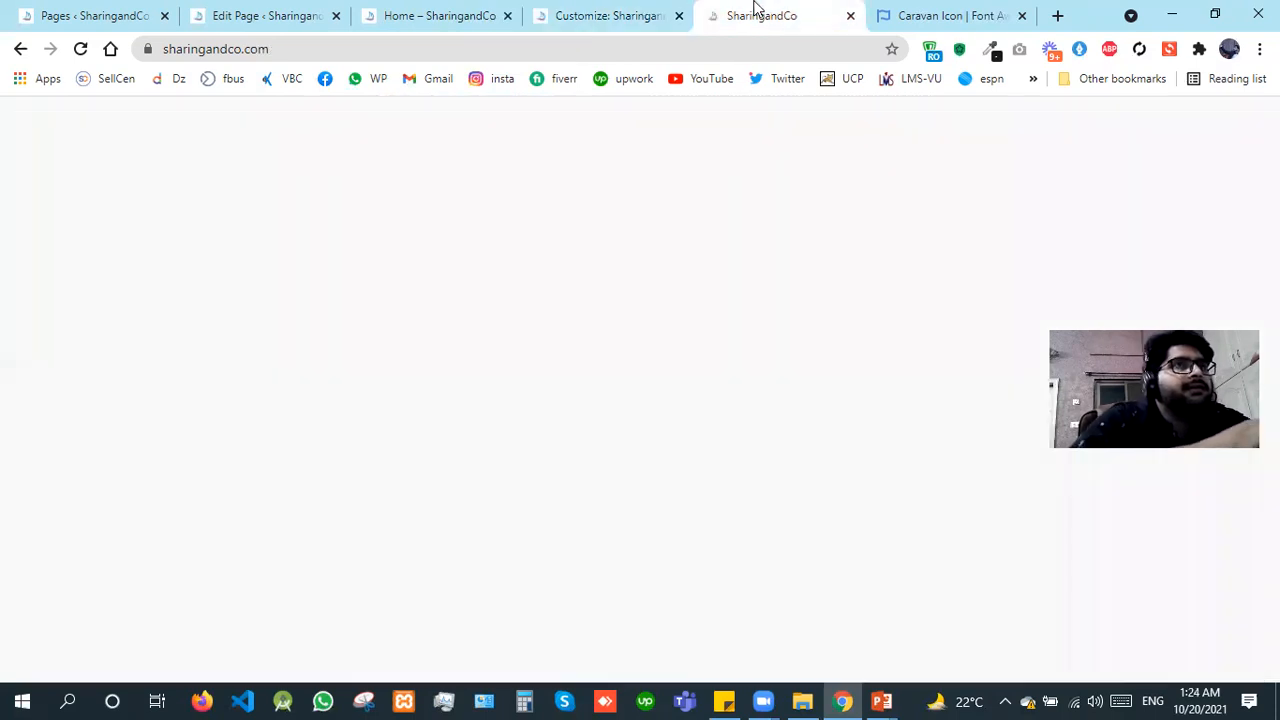
key(ctrl+r)
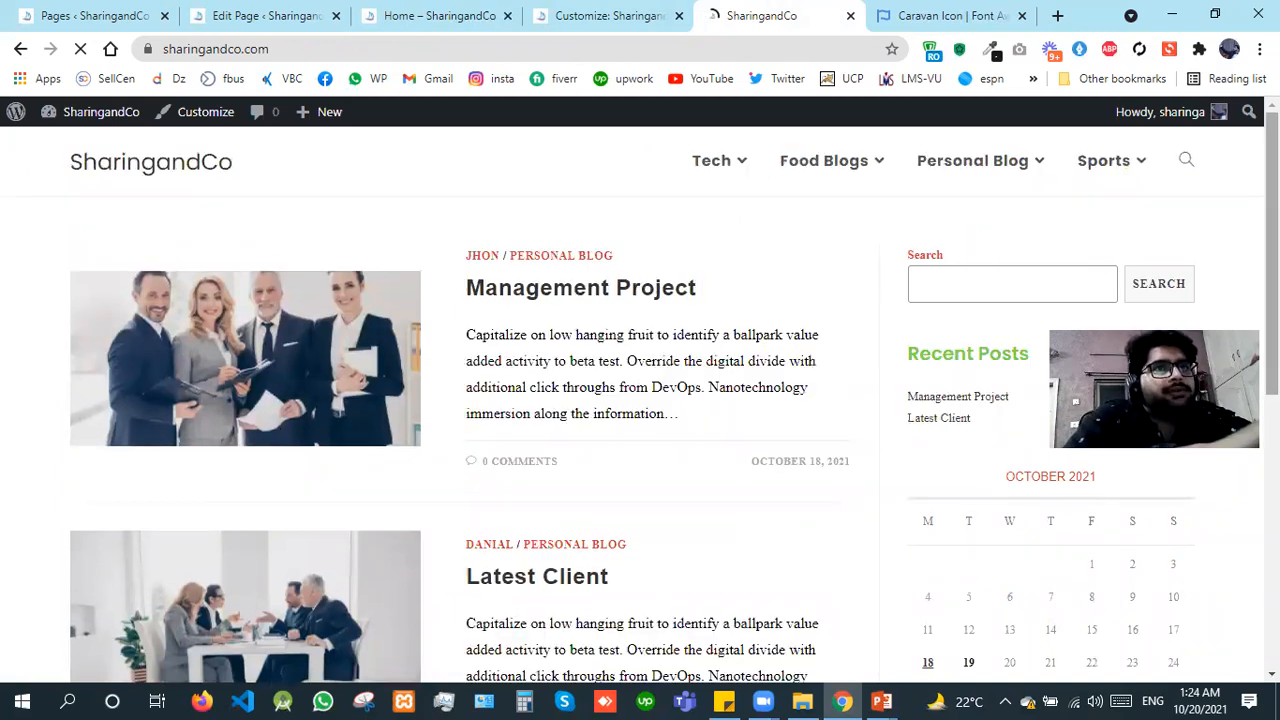
scroll(640, 400, down, 1)
scroll(977, 294, down, 1)
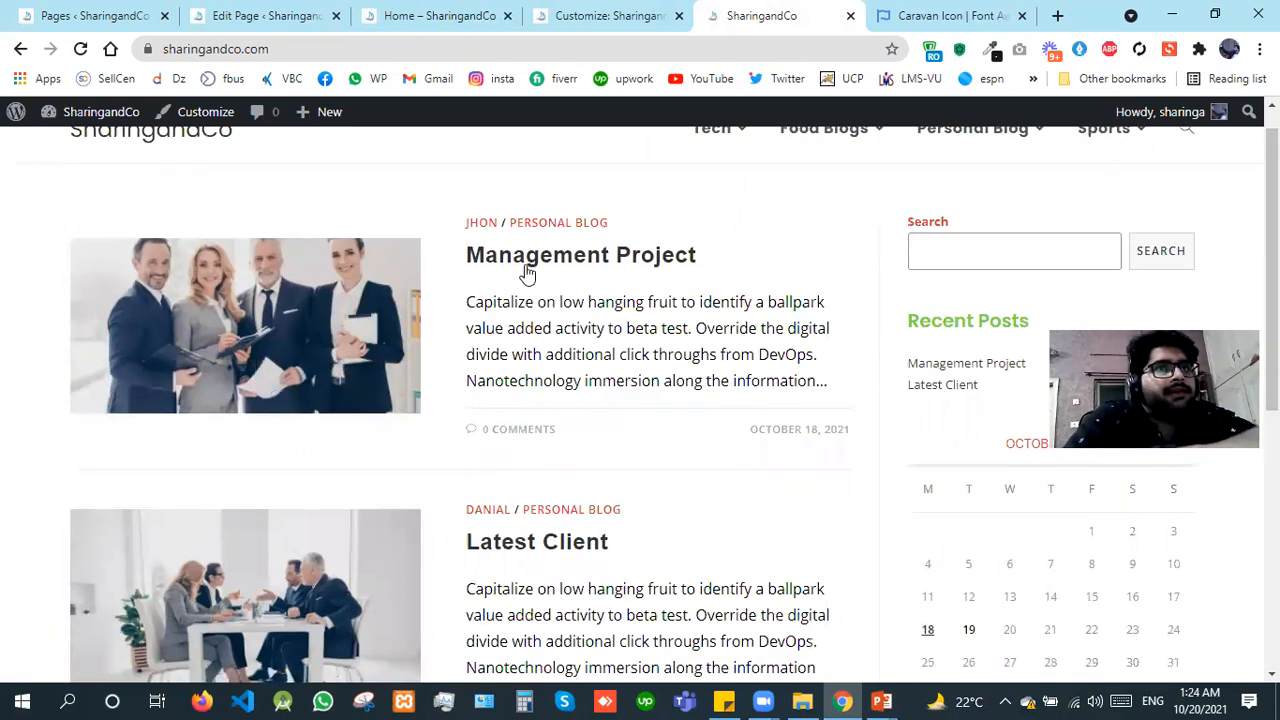
scroll(874, 240, up, 1)
mouse_move(843, 162)
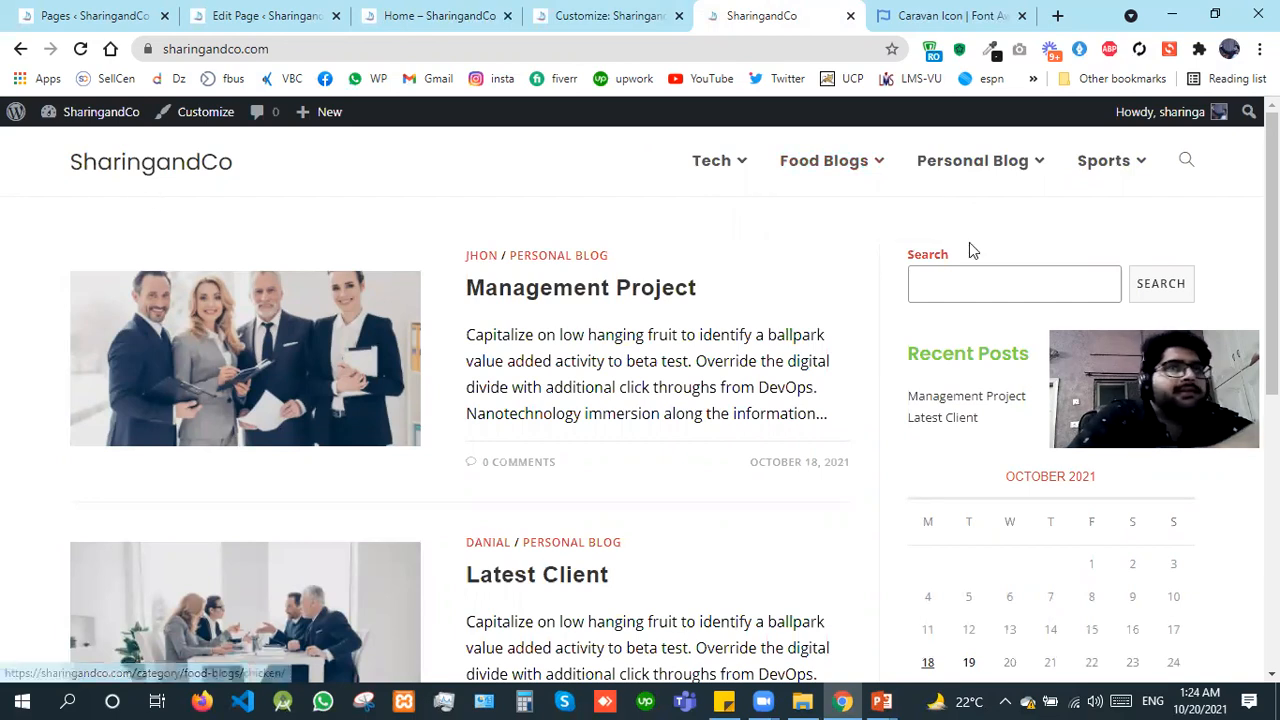
scroll(607, 598, down, 5)
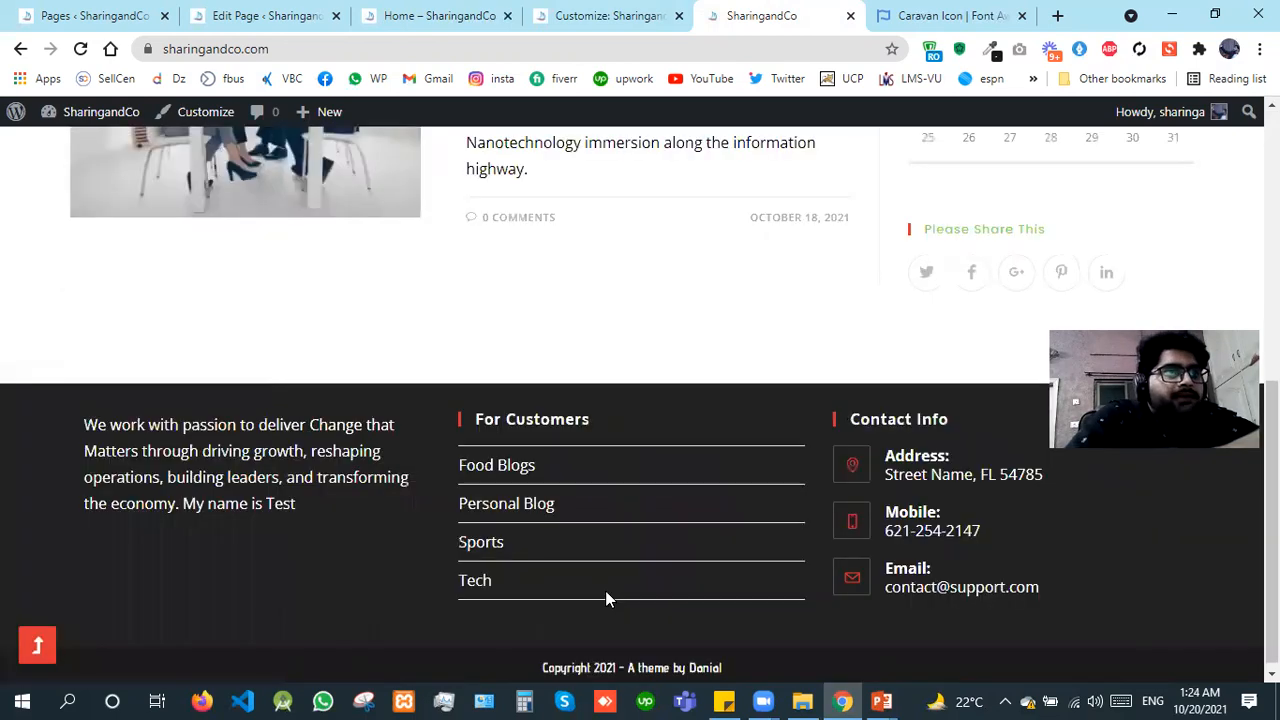
scroll(607, 599, down, 1)
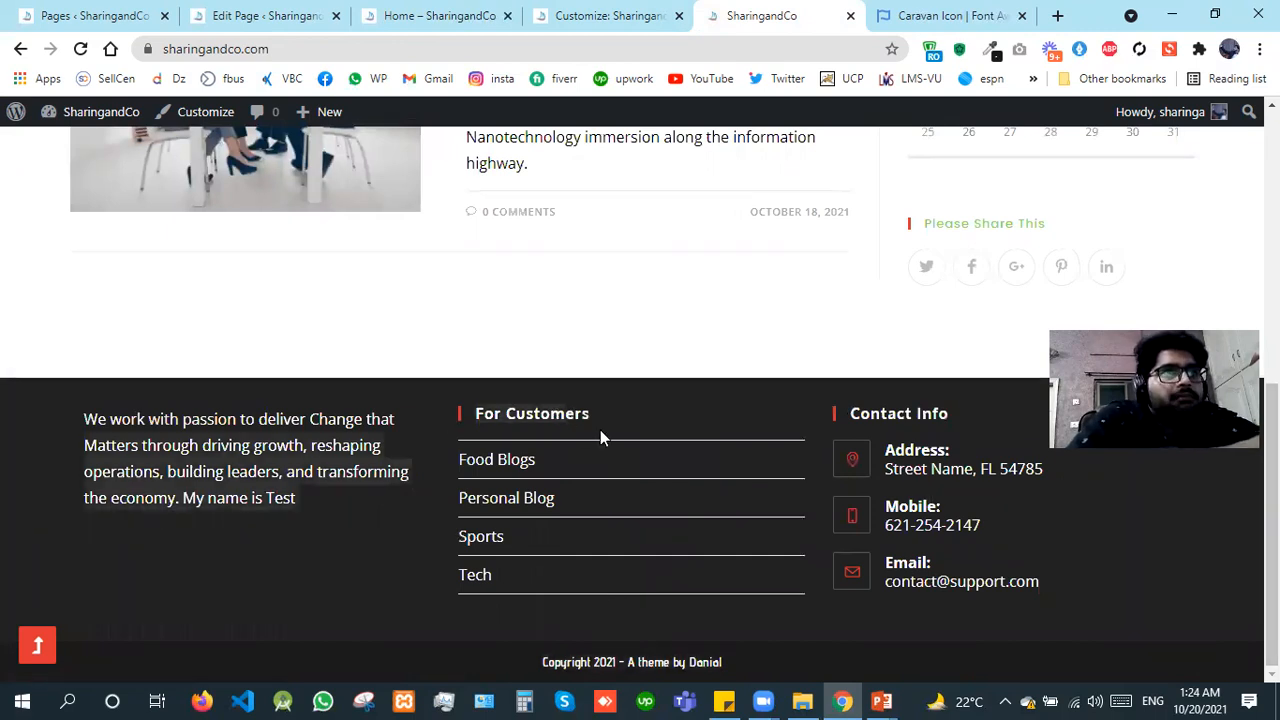
Step: Return to the site customizer and go back to the list of Typography sections
click(605, 8)
click(40, 203)
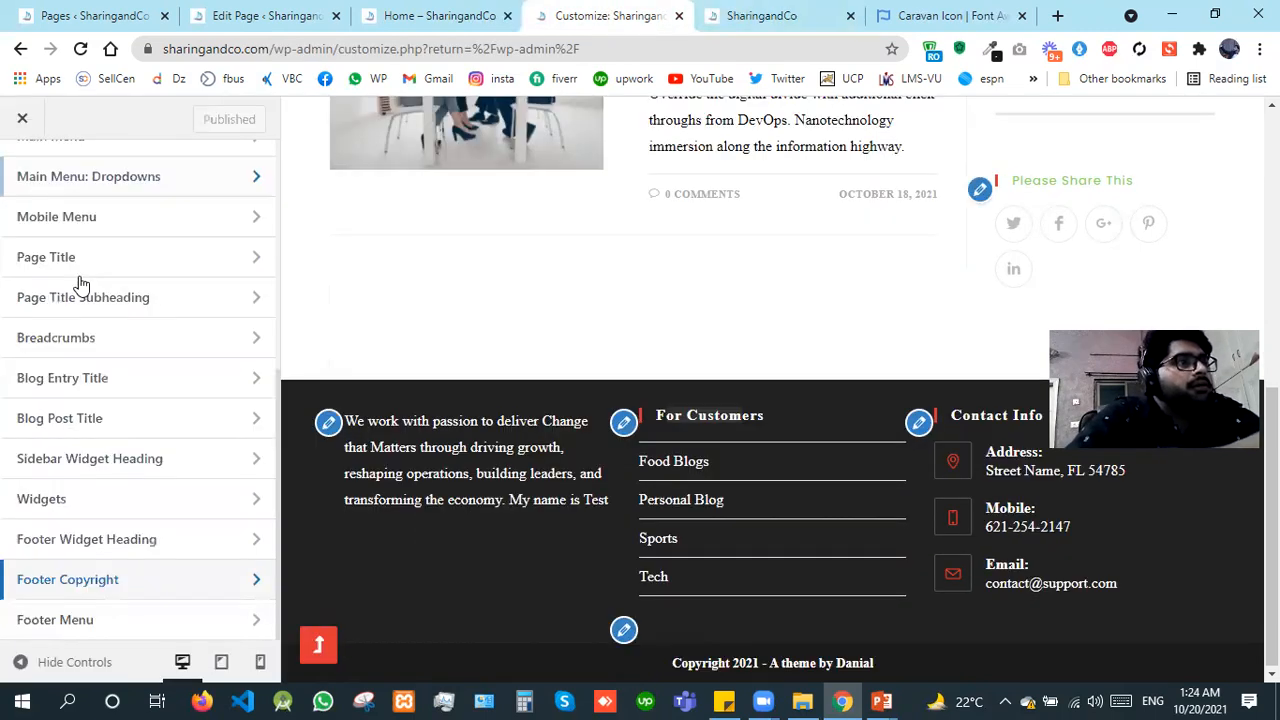
Step: View the Footer Menu typography settings and return to the main customizer section list
click(93, 622)
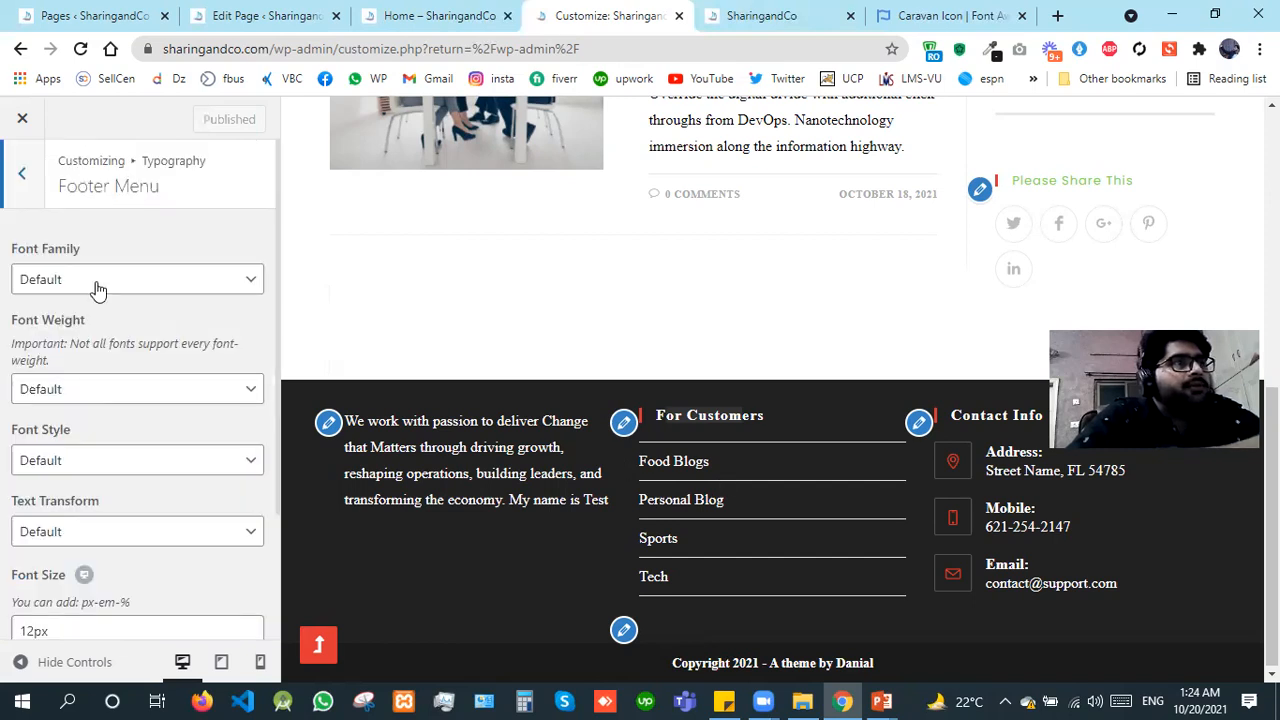
click(19, 180)
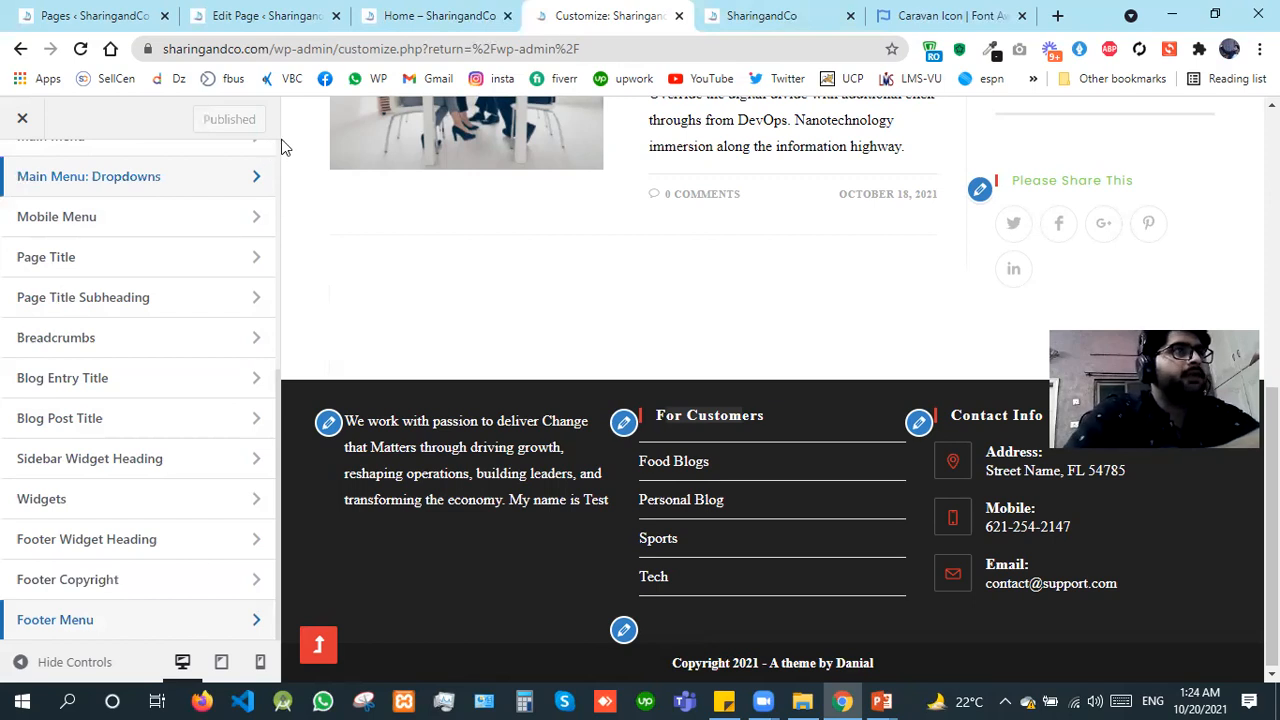
scroll(100, 170, up, 5)
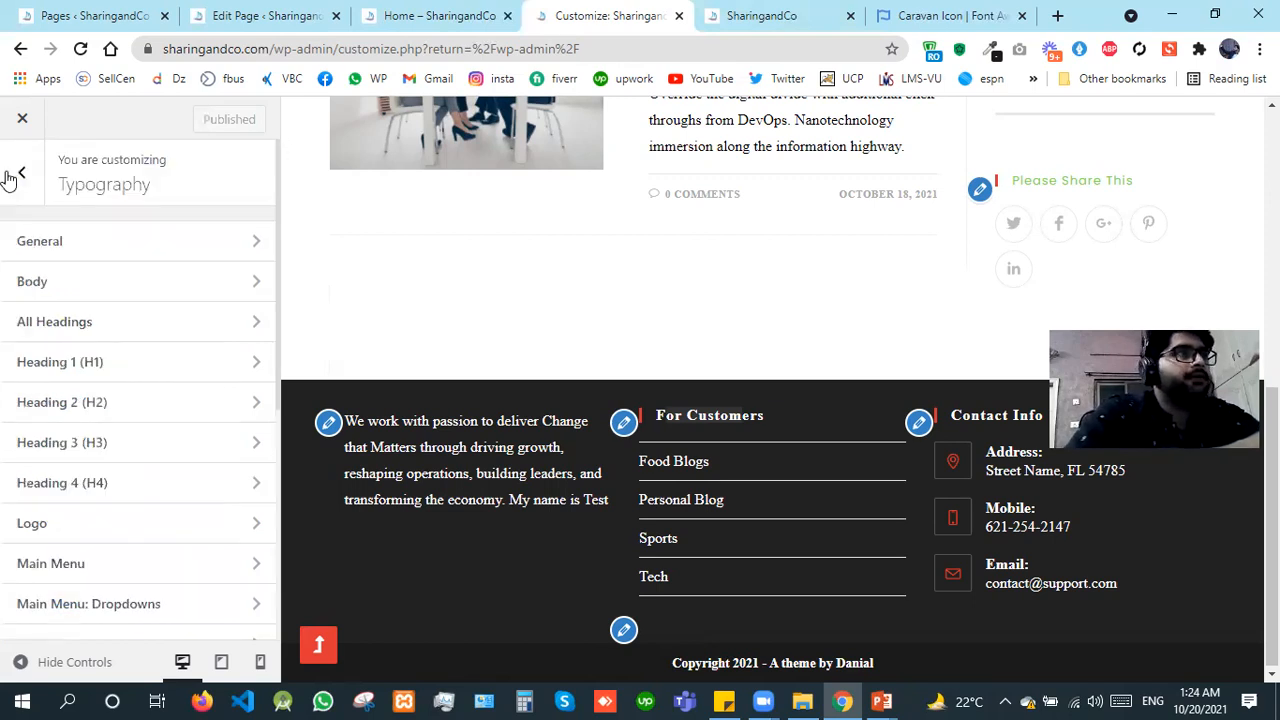
click(18, 176)
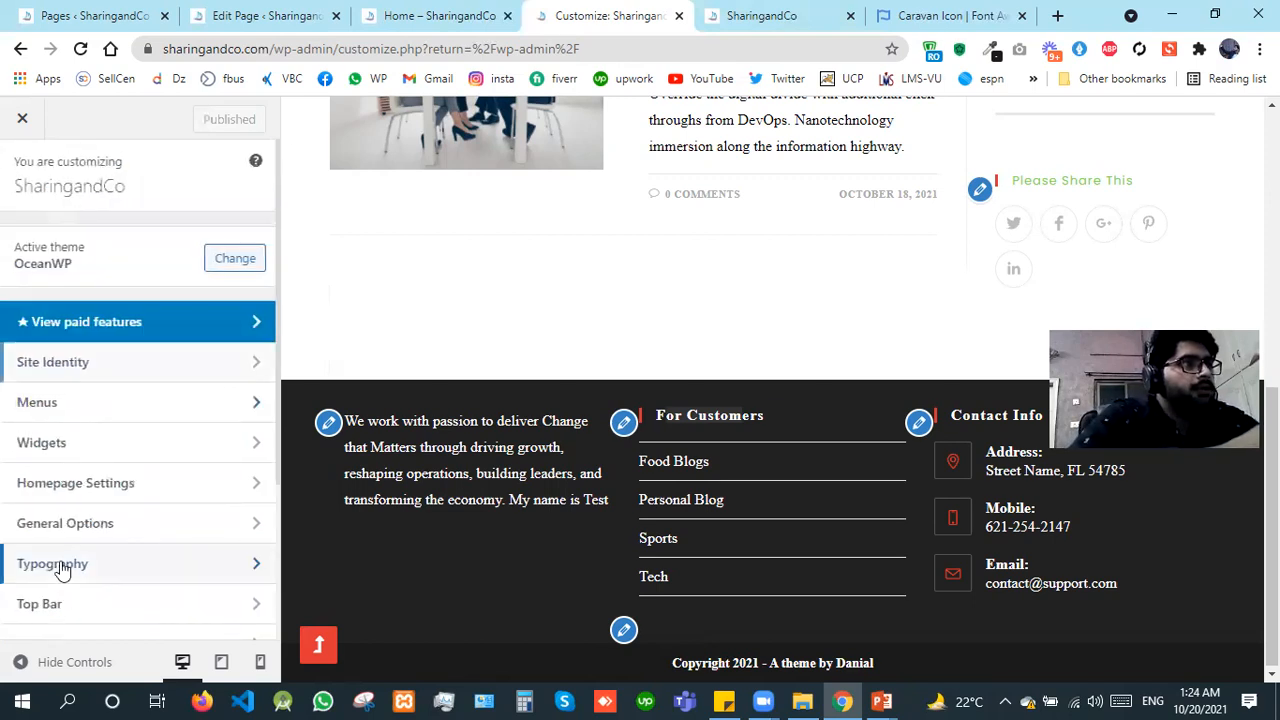
Step: Enable the top bar in the Top Bar General settings
click(52, 606)
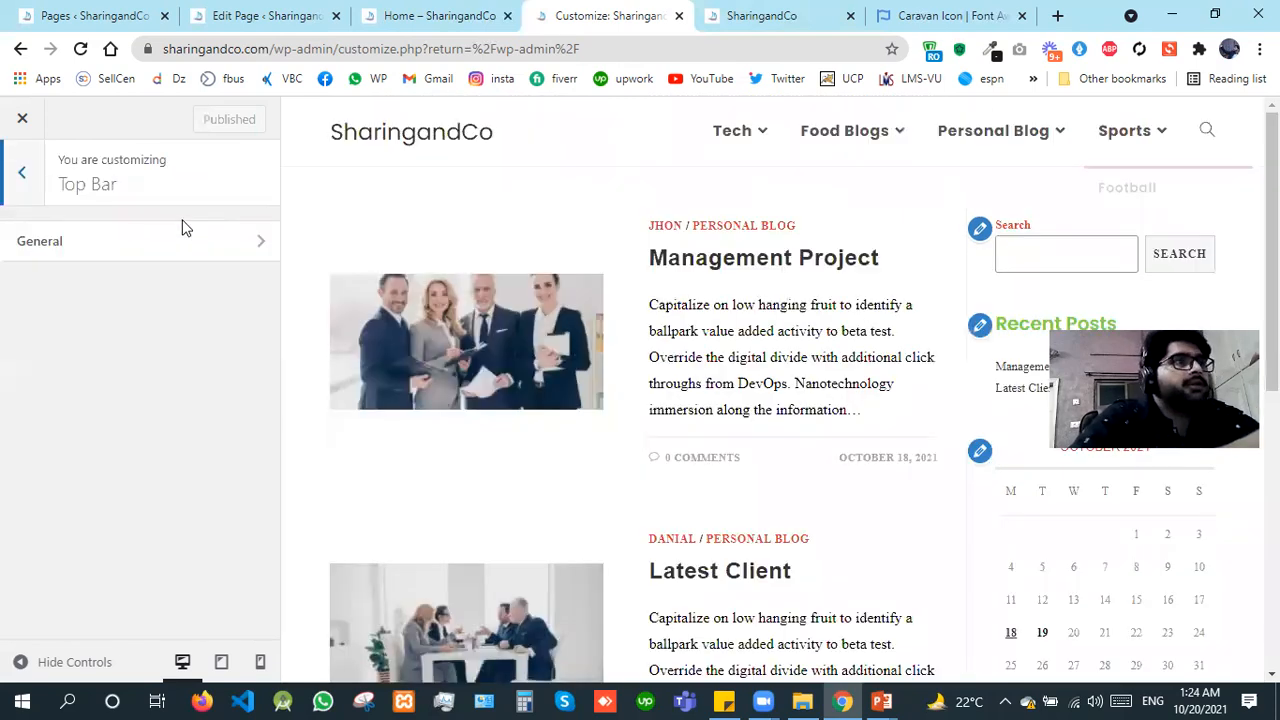
click(55, 253)
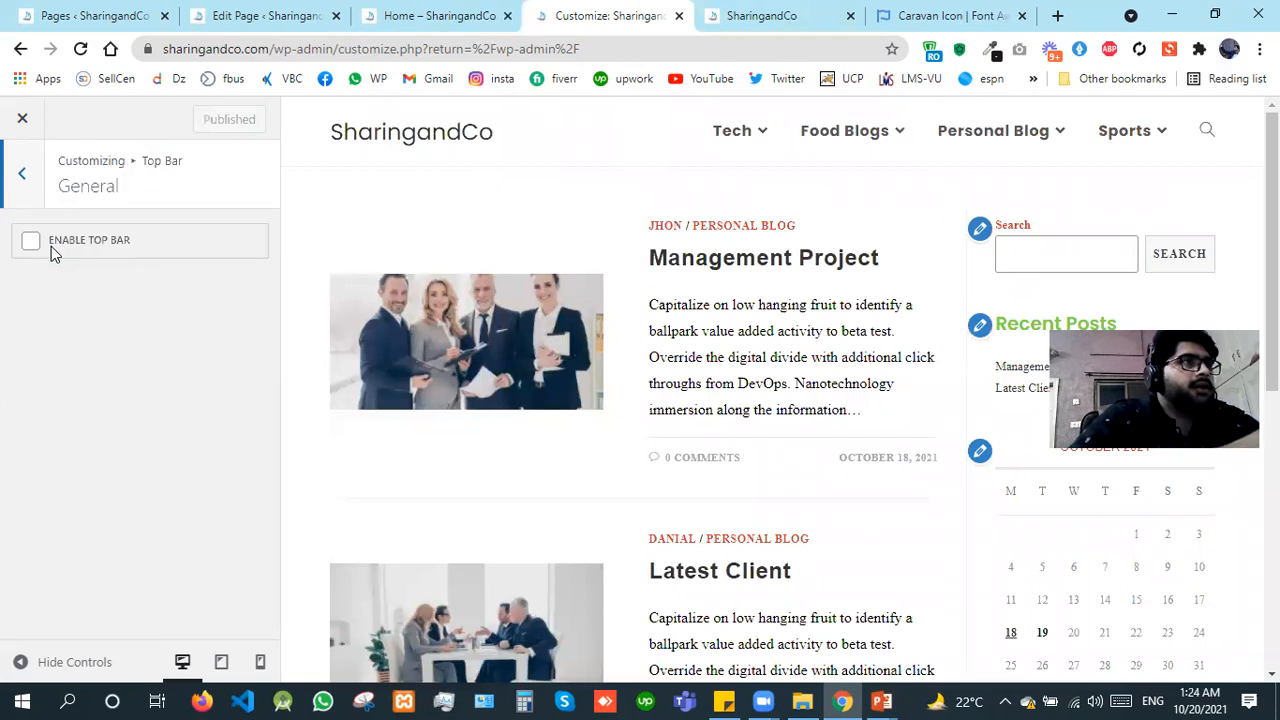
click(30, 246)
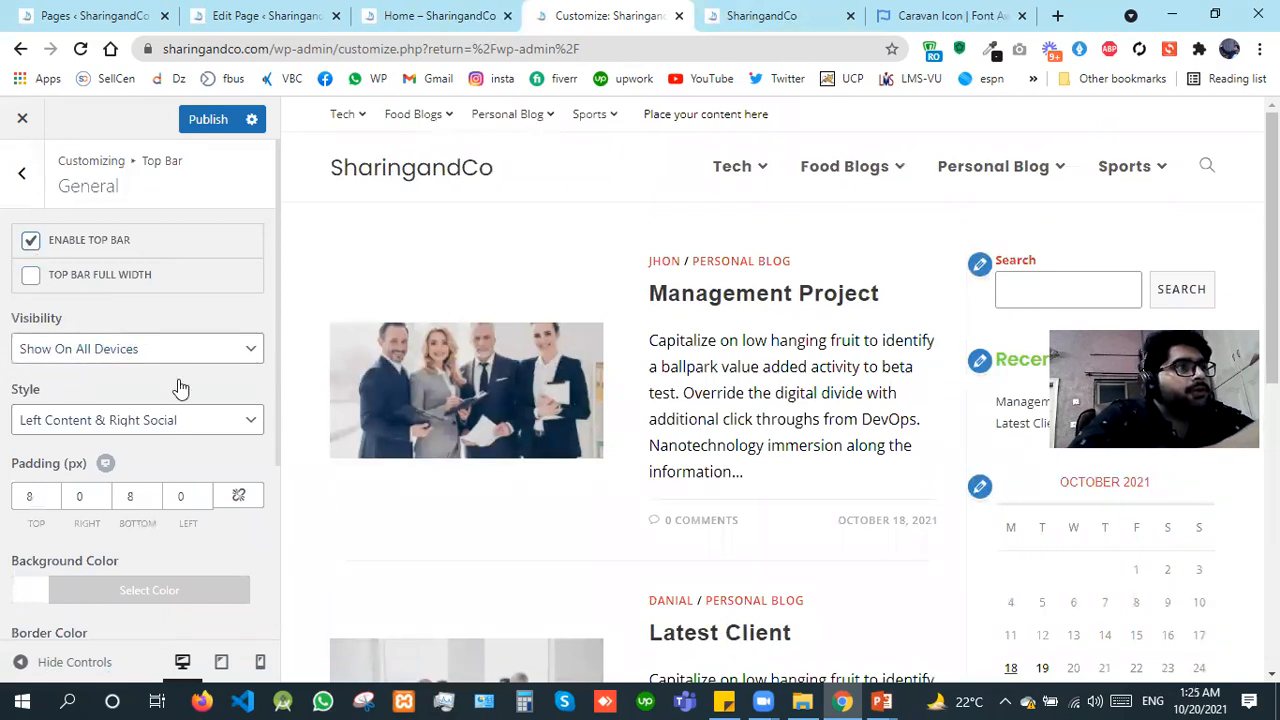
Step: Set the top bar's visibility to Hide On Mobile and publish the change
click(152, 350)
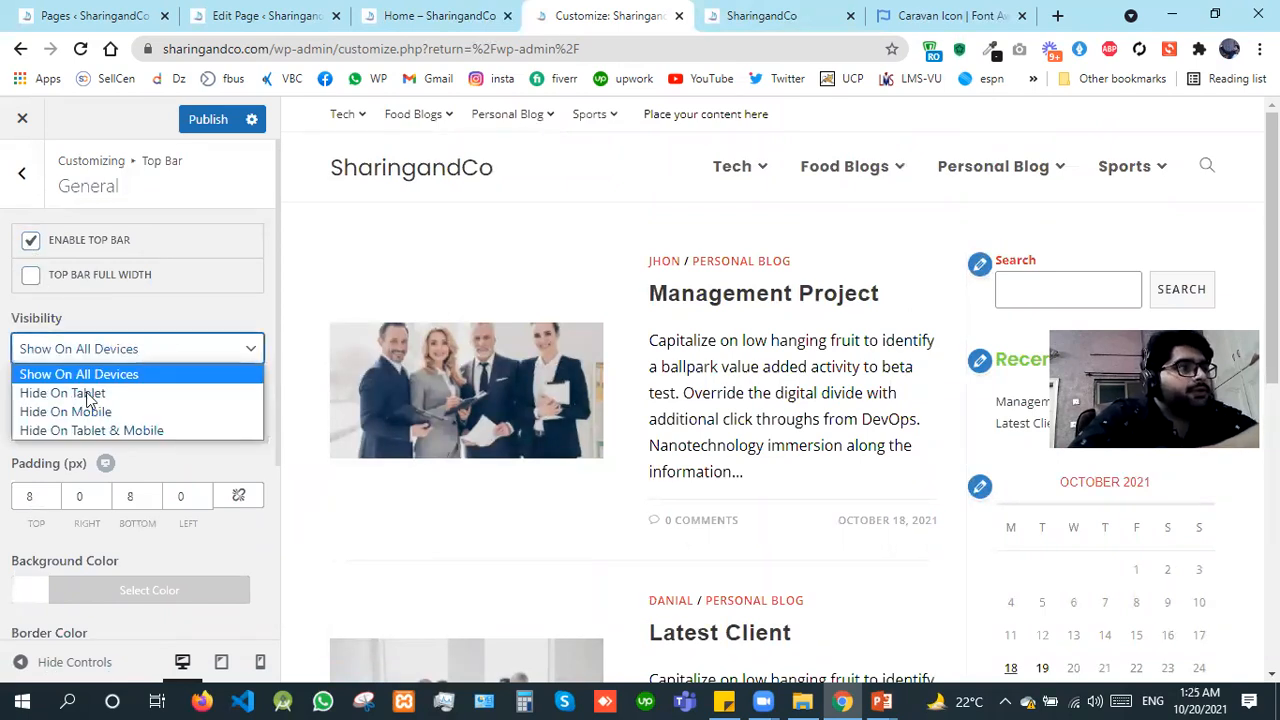
key(Escape)
key(Down)
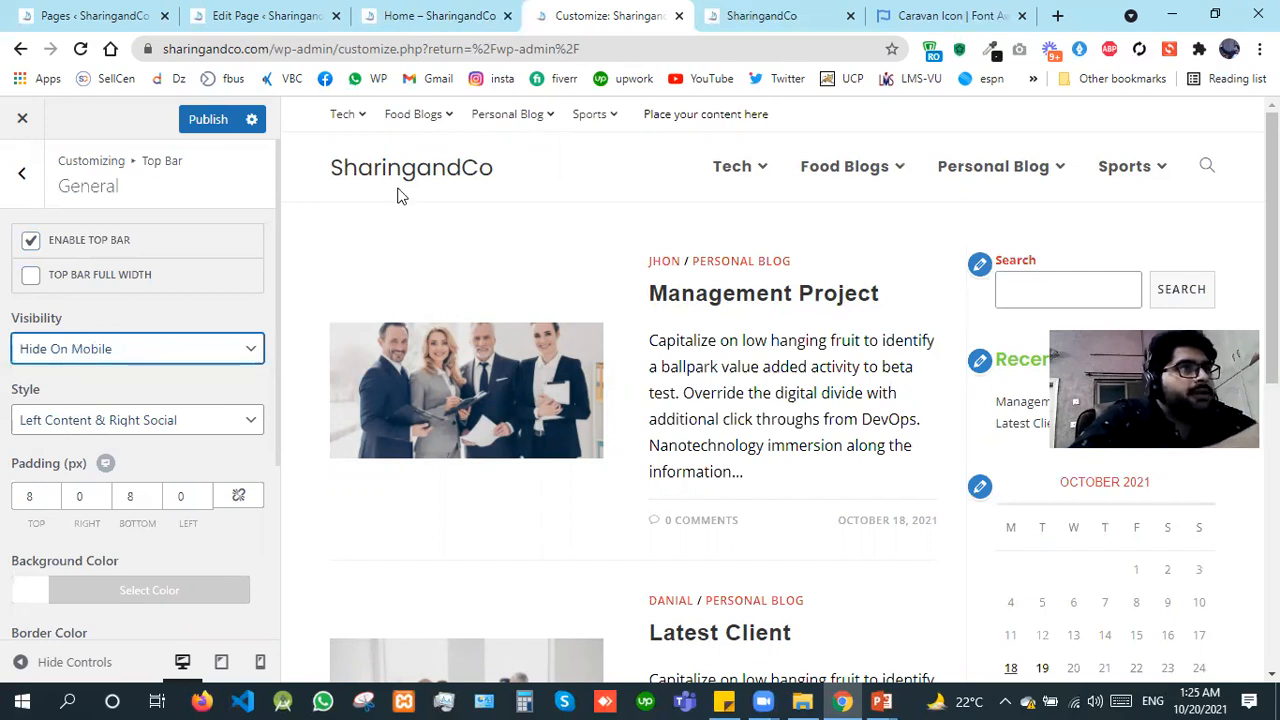
mouse_move(400, 130)
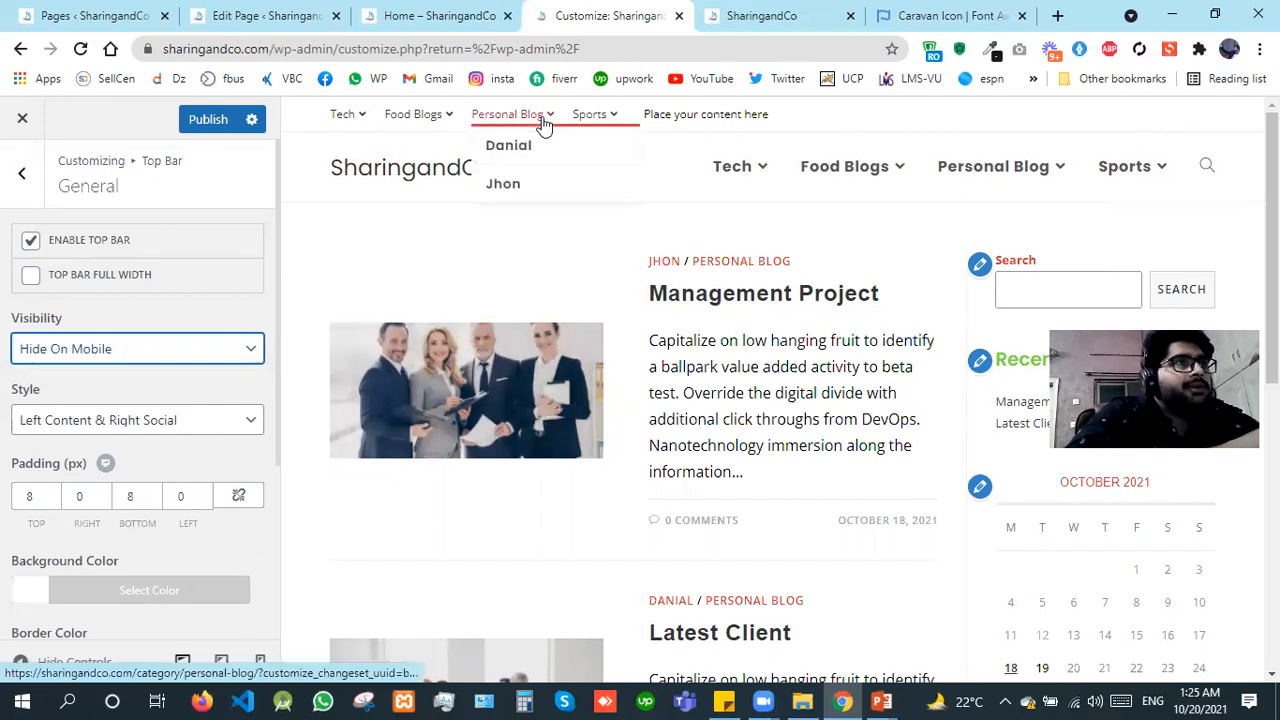
click(213, 122)
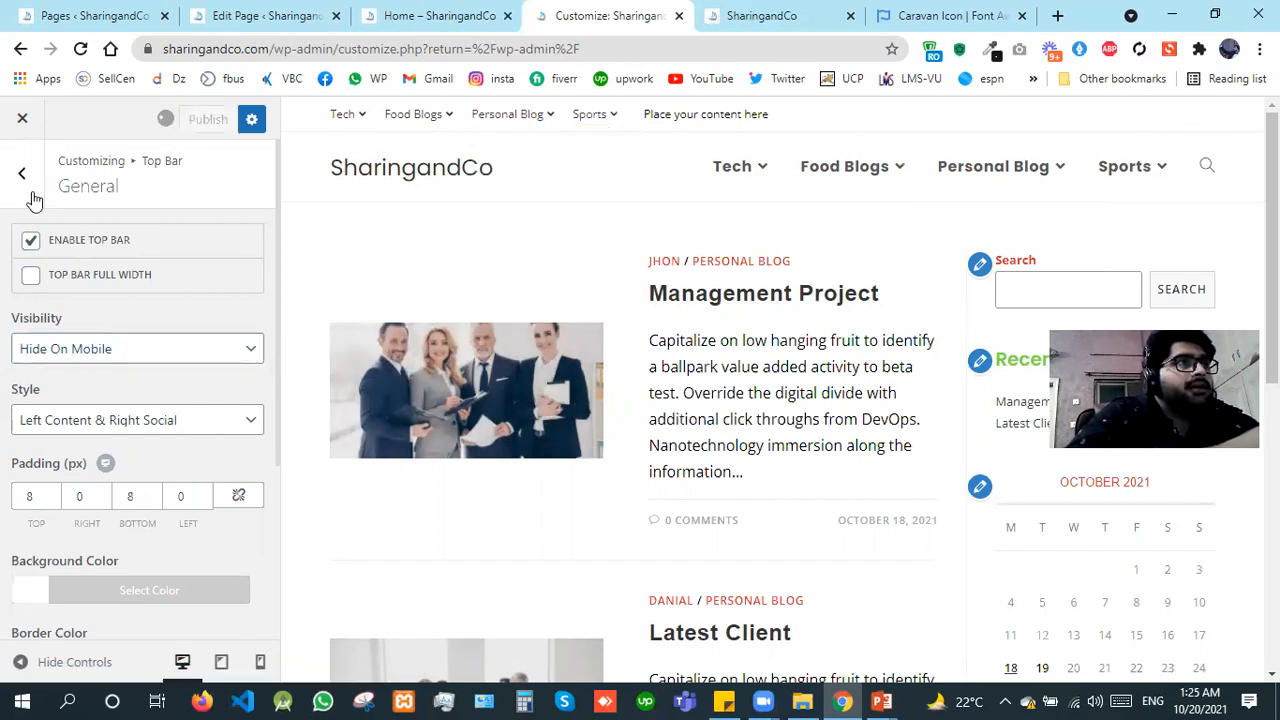
Step: Remove the Main Menu from the Top Bar menu location, leaving it unassigned, and publish the change
click(25, 205)
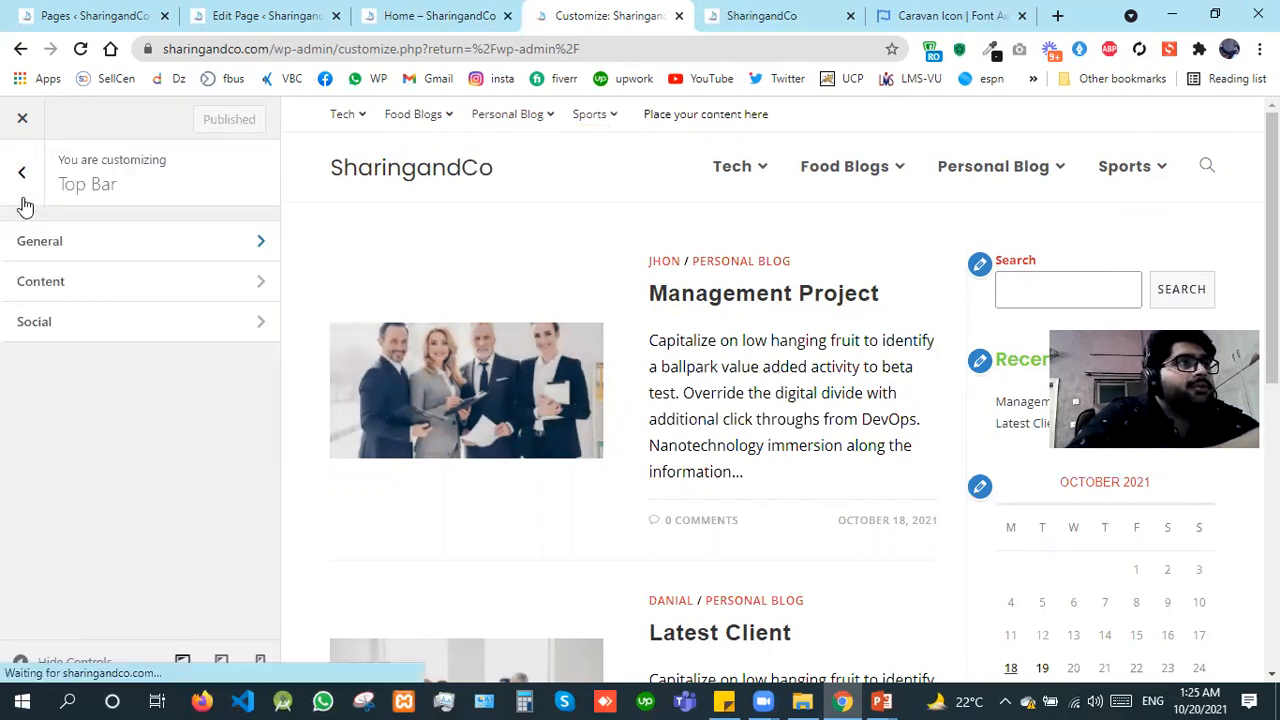
click(25, 210)
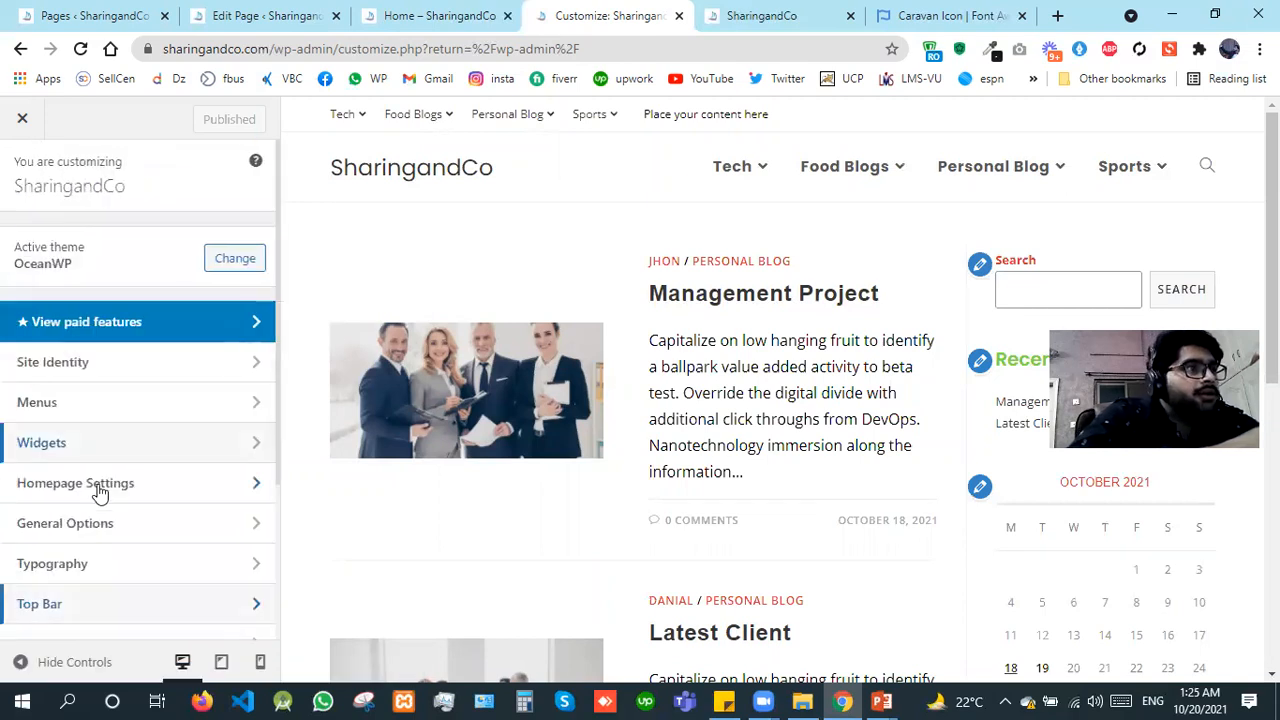
click(118, 410)
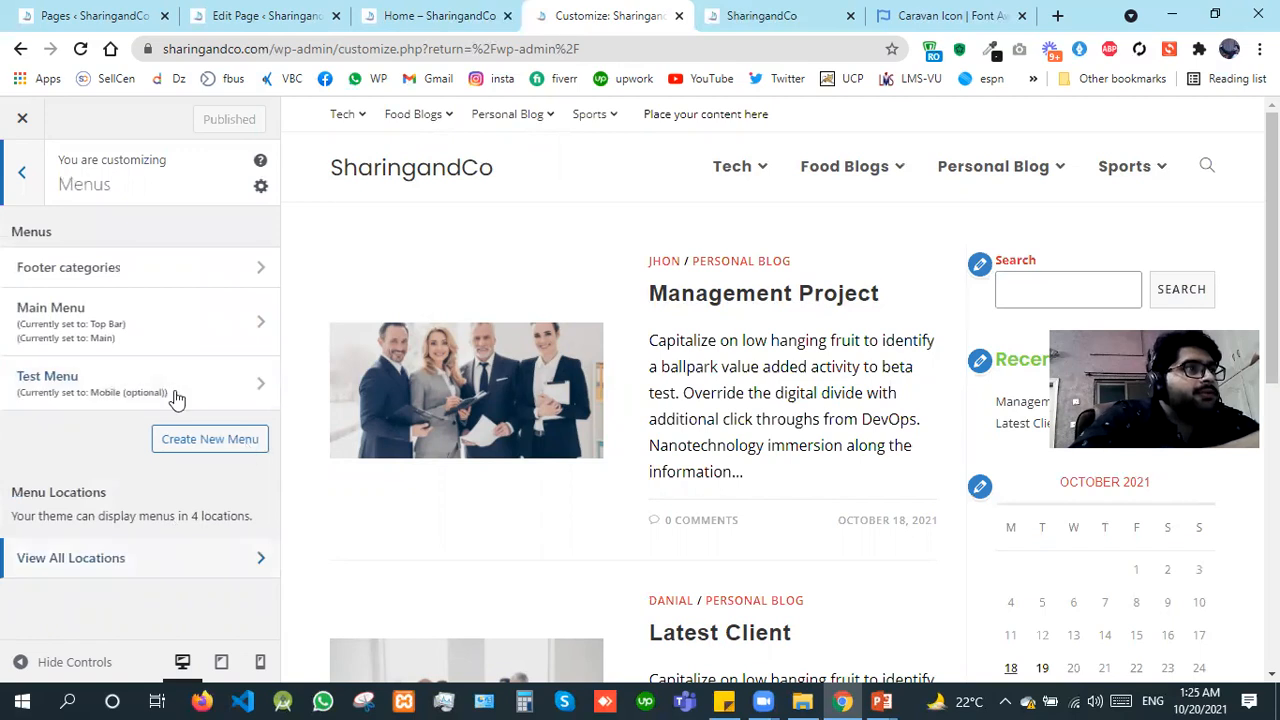
click(189, 336)
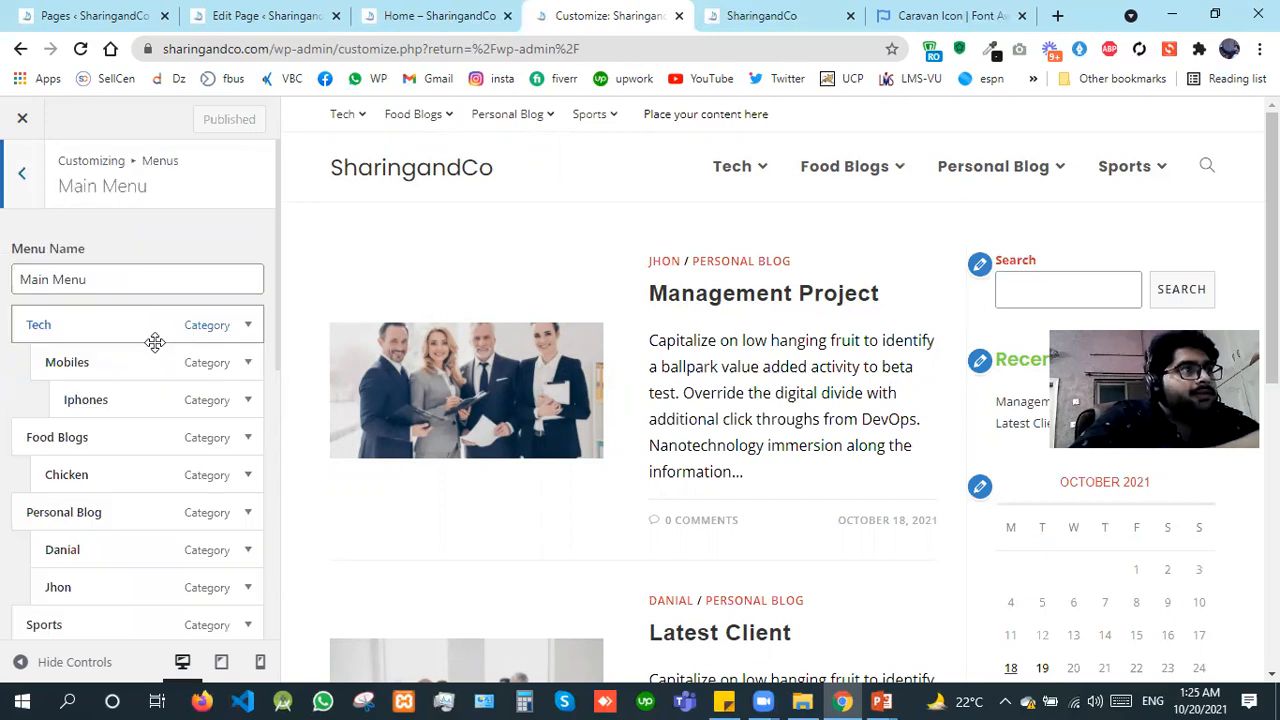
click(28, 205)
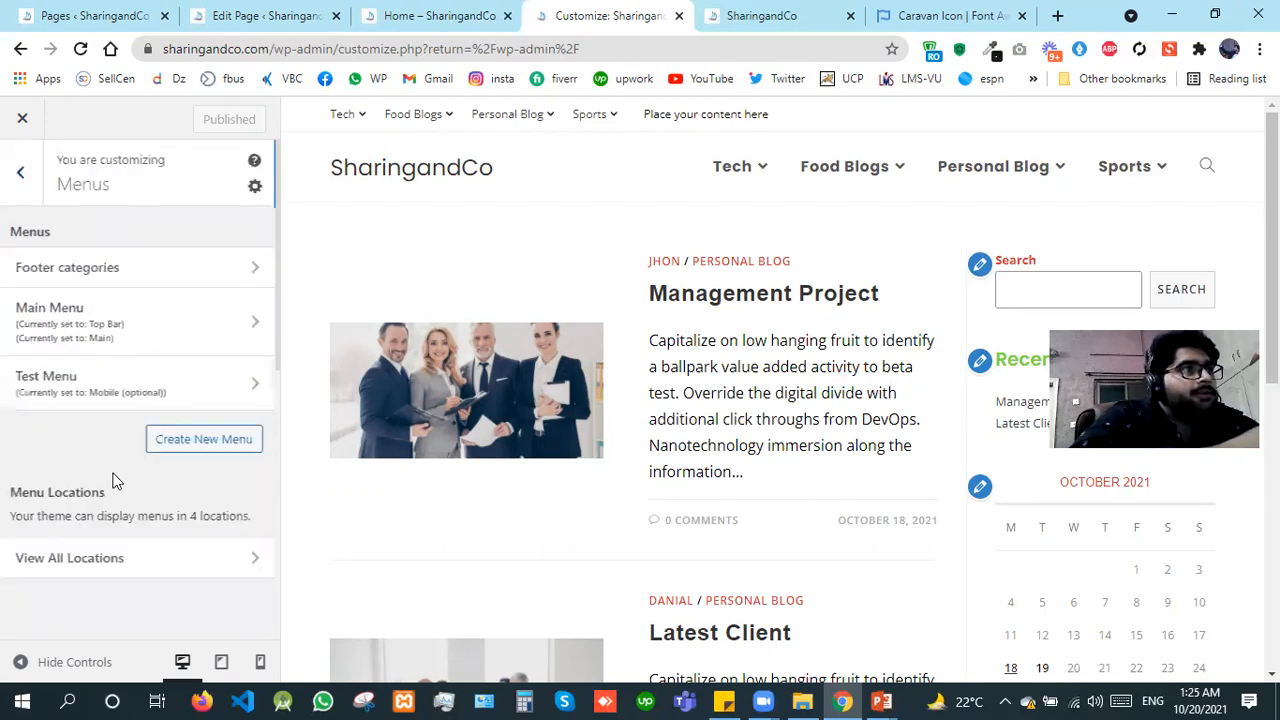
click(163, 563)
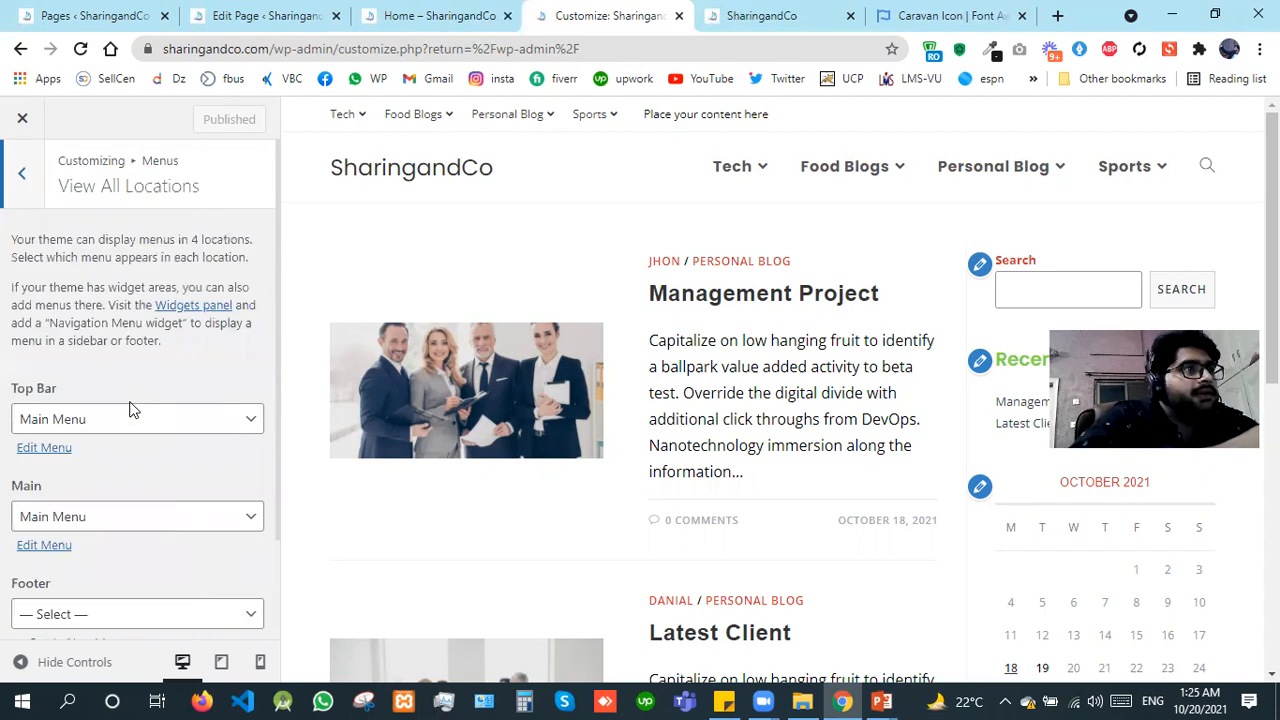
click(90, 420)
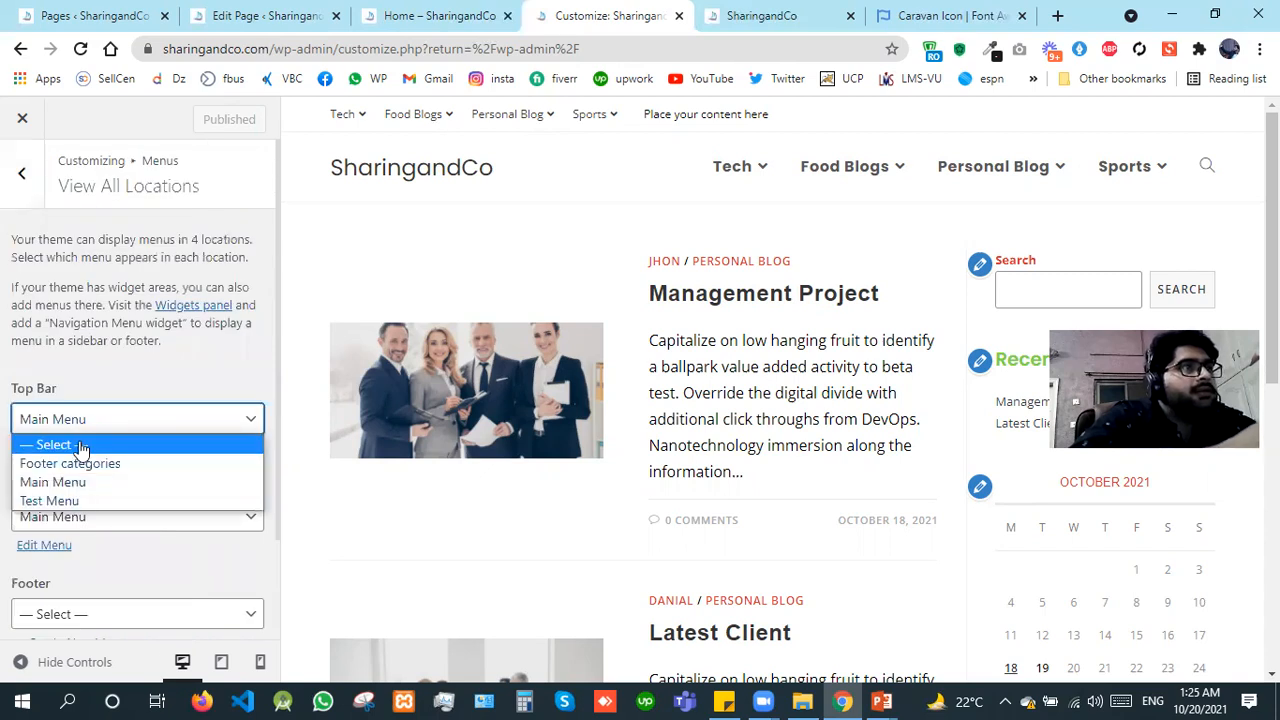
key(Return)
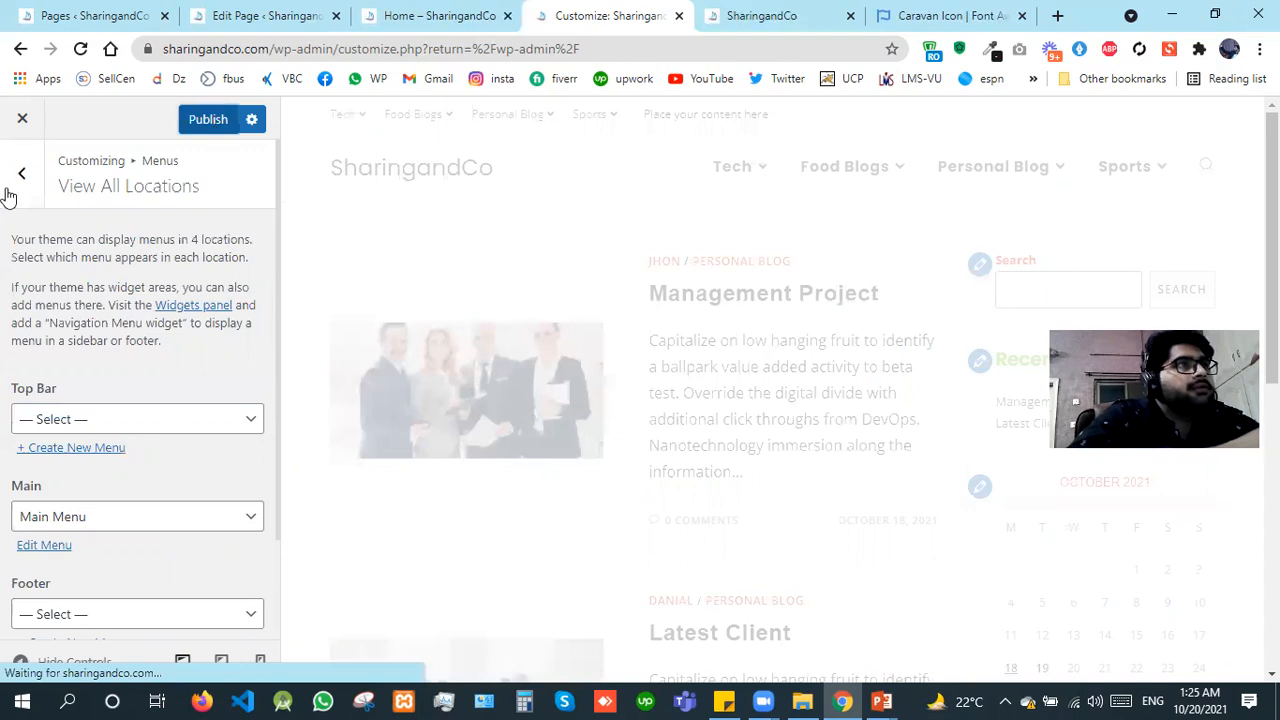
click(8, 196)
click(8, 196)
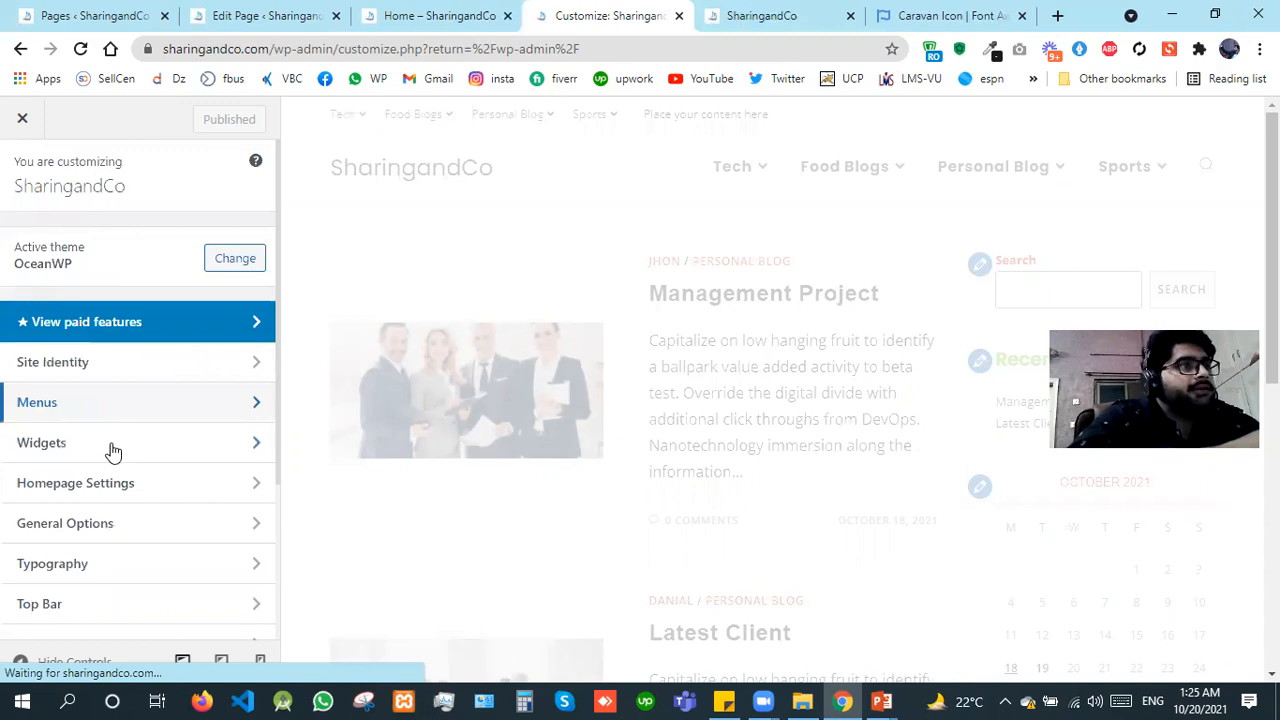
Step: Set the top bar's background color to near-black #0a0a0a in its General settings
click(90, 608)
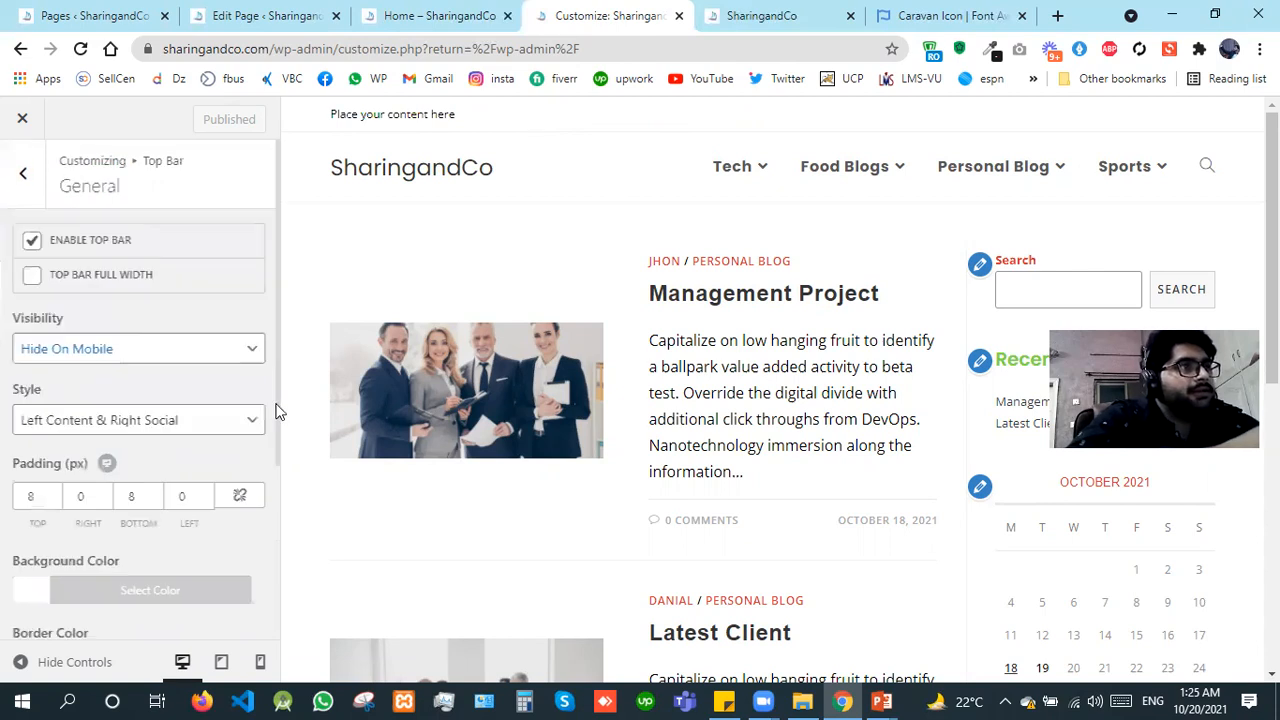
scroll(20, 398, down, 2)
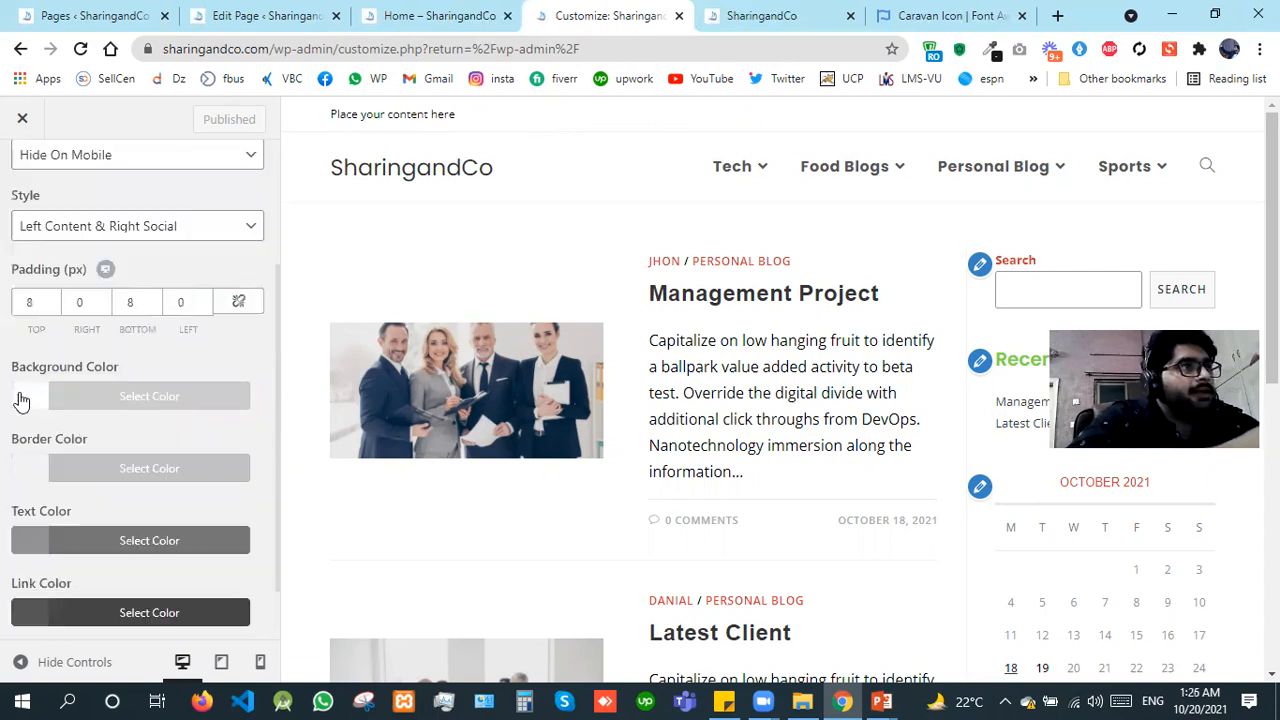
click(23, 398)
click(38, 620)
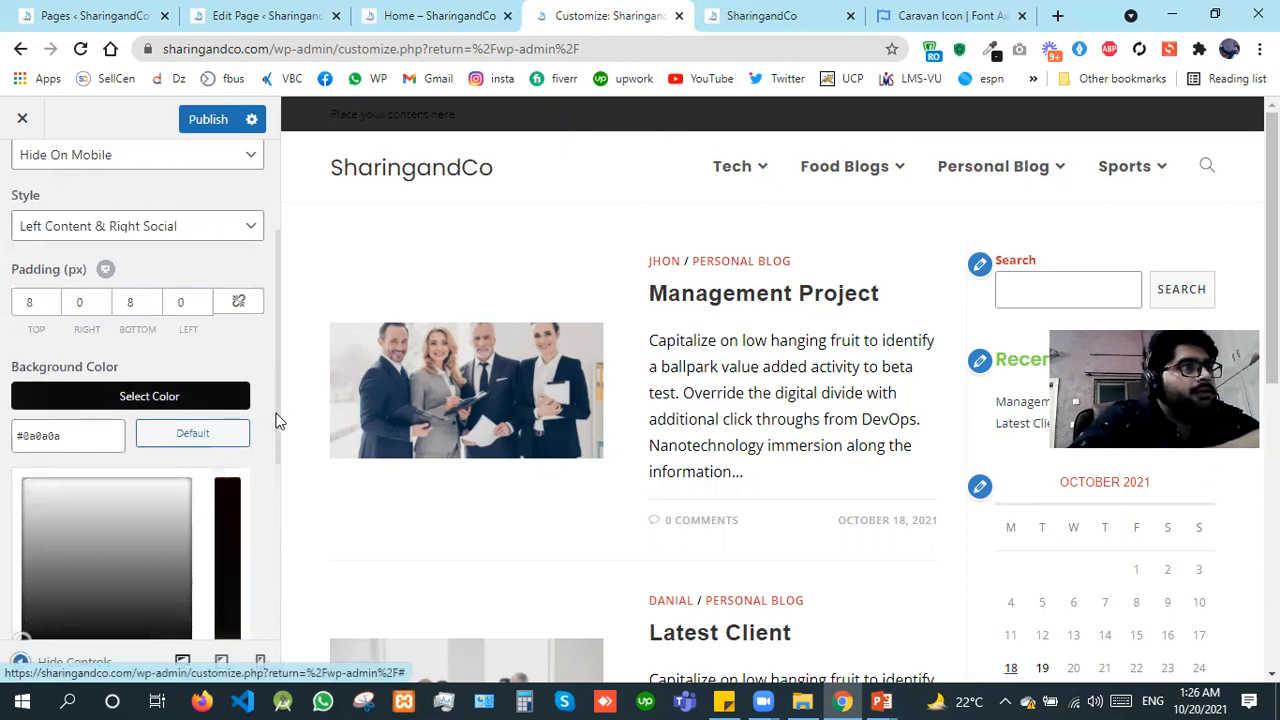
click(270, 506)
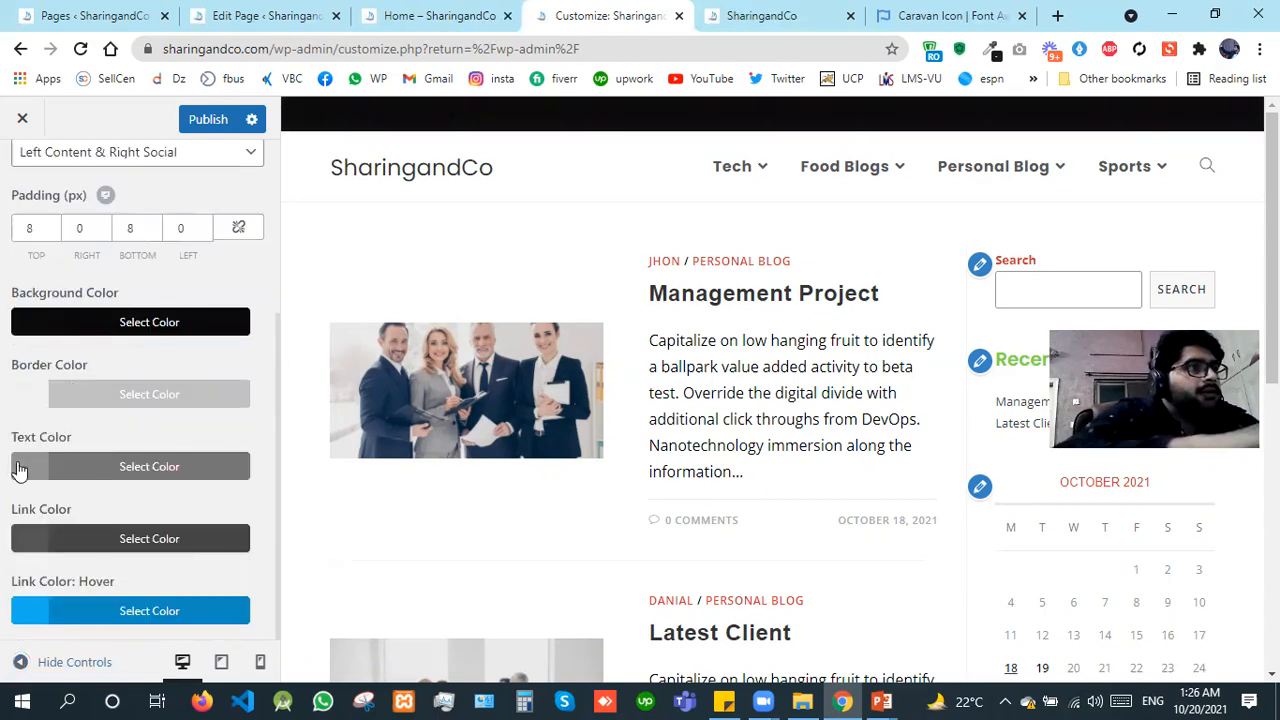
Step: Set the top bar's text color to near-white, about #f7f7f7, and publish the color changes
click(48, 582)
click(33, 554)
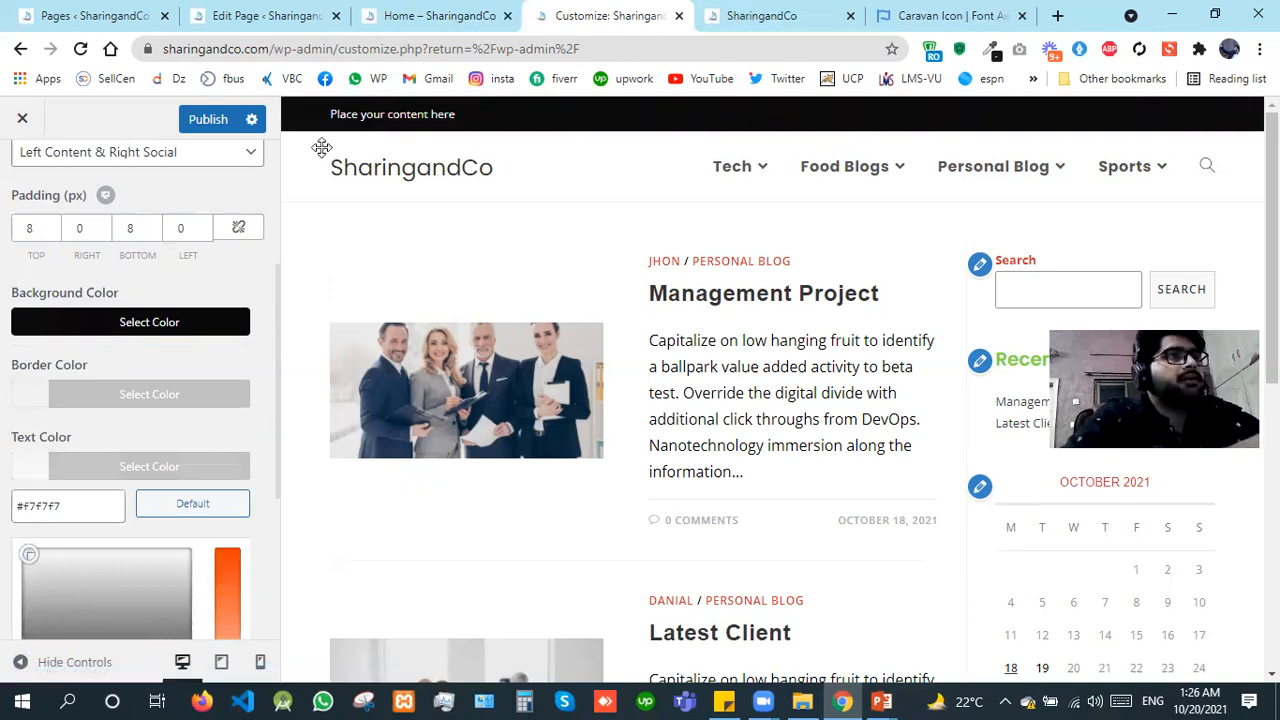
click(35, 411)
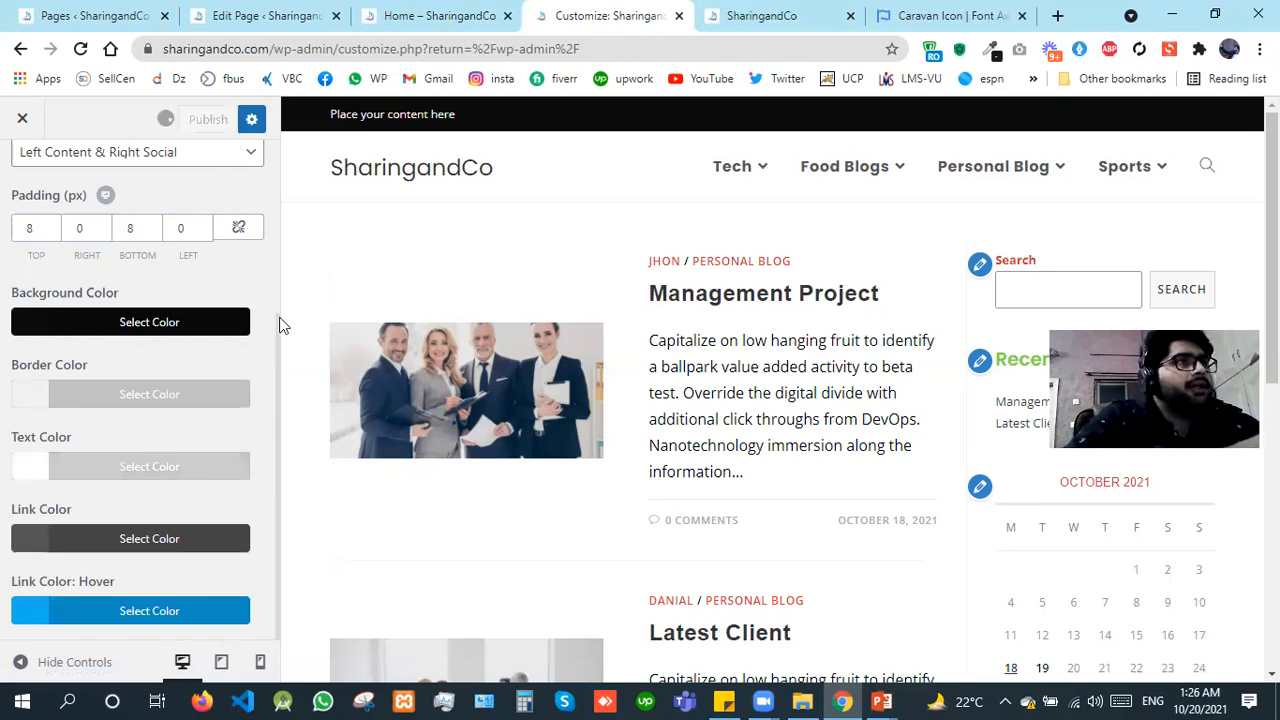
drag(278, 228, 99, 204)
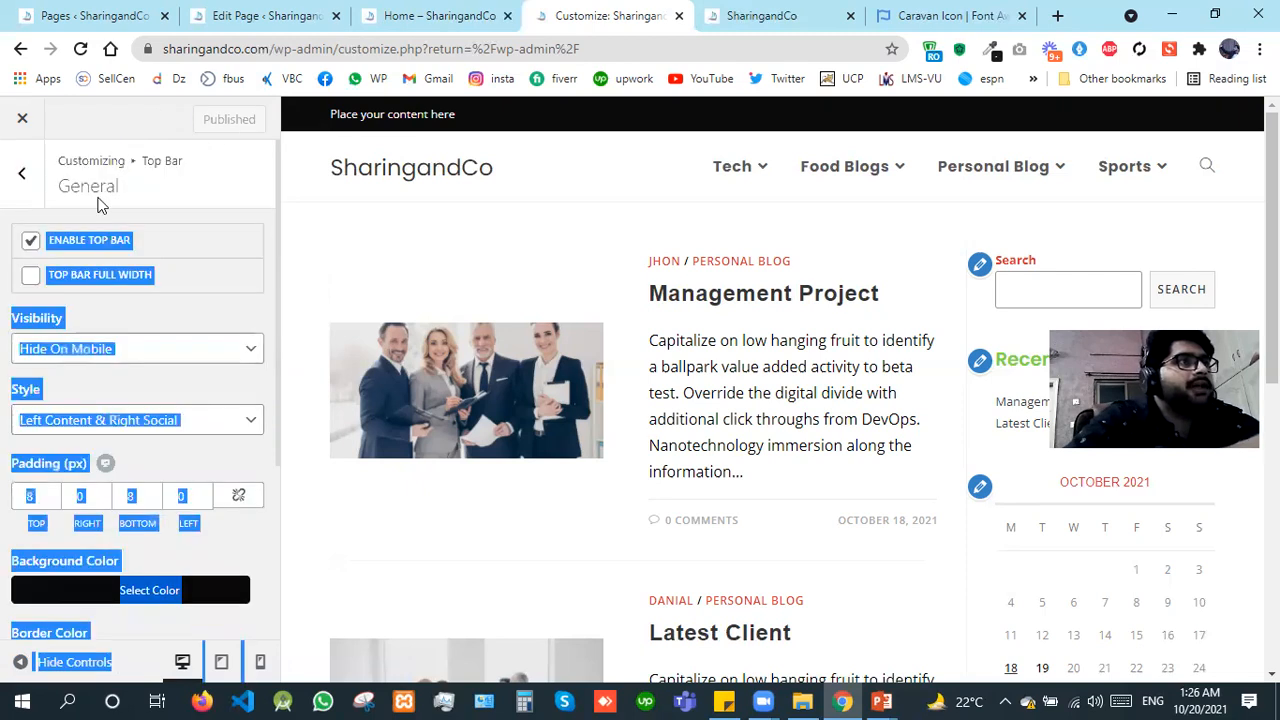
Step: Replace the top bar's placeholder content with "We are open 24/7 for your service."
click(12, 190)
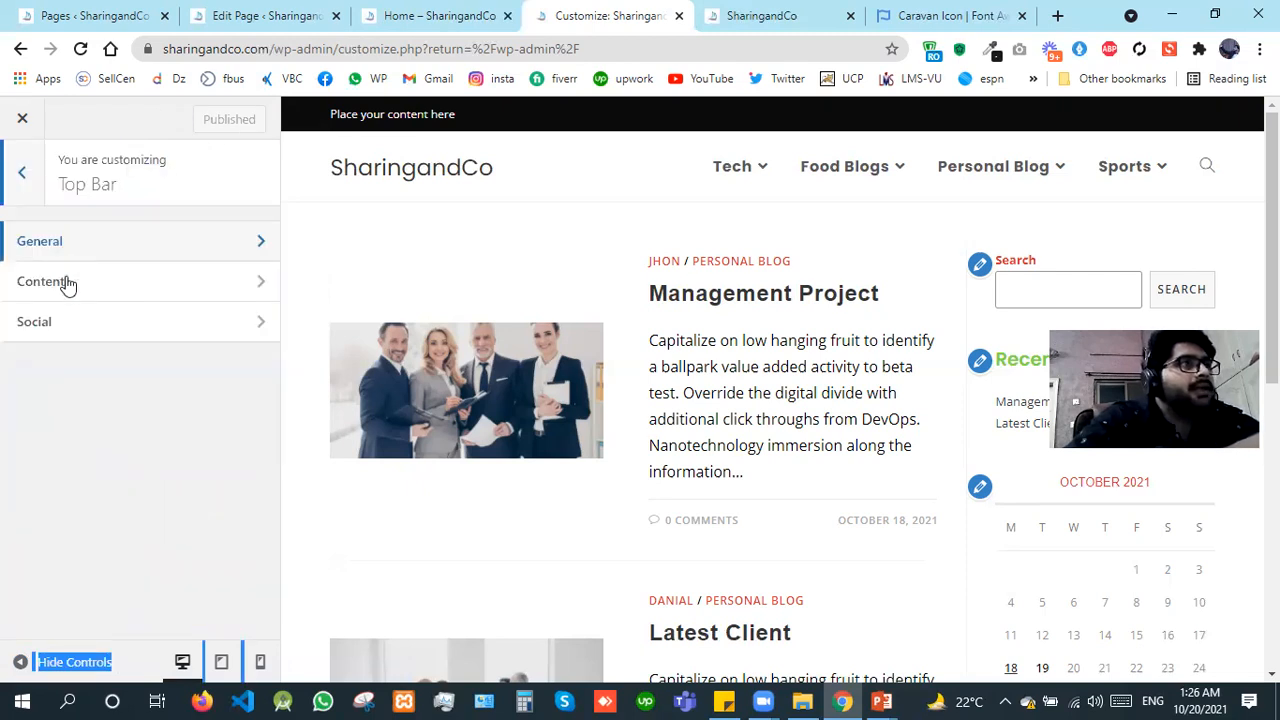
click(65, 289)
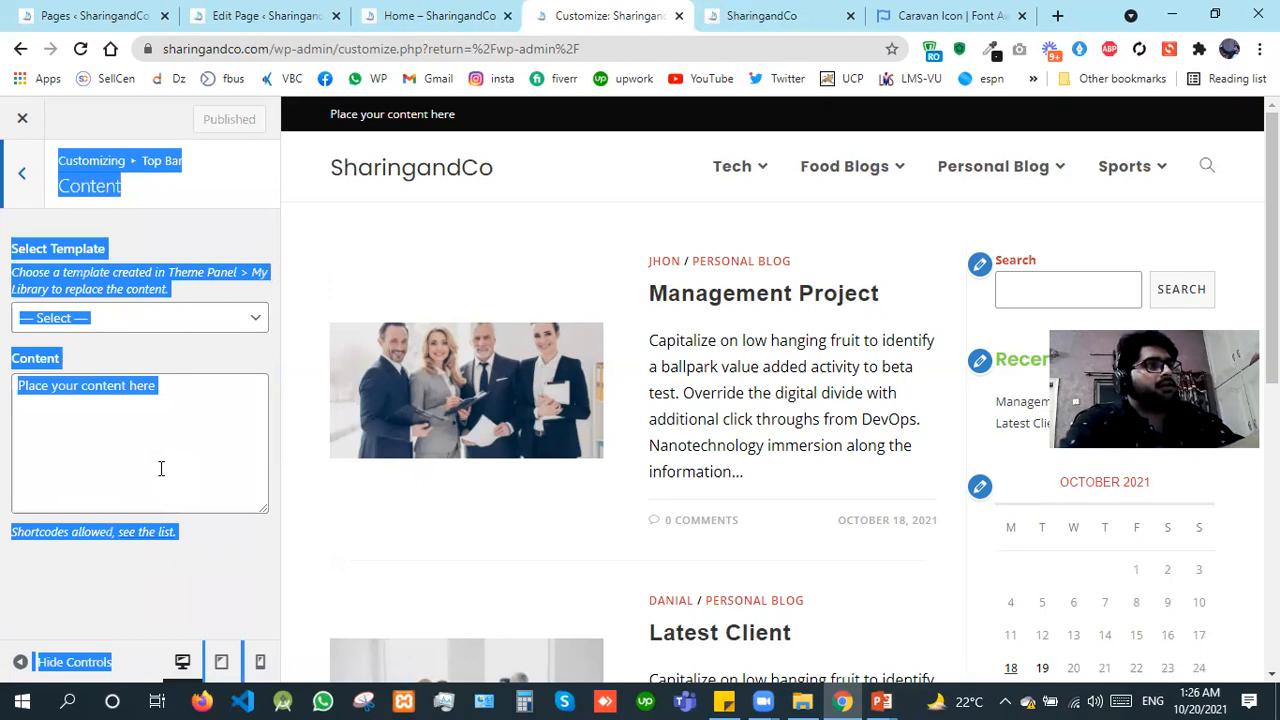
click(161, 468)
key(ctrl+a)
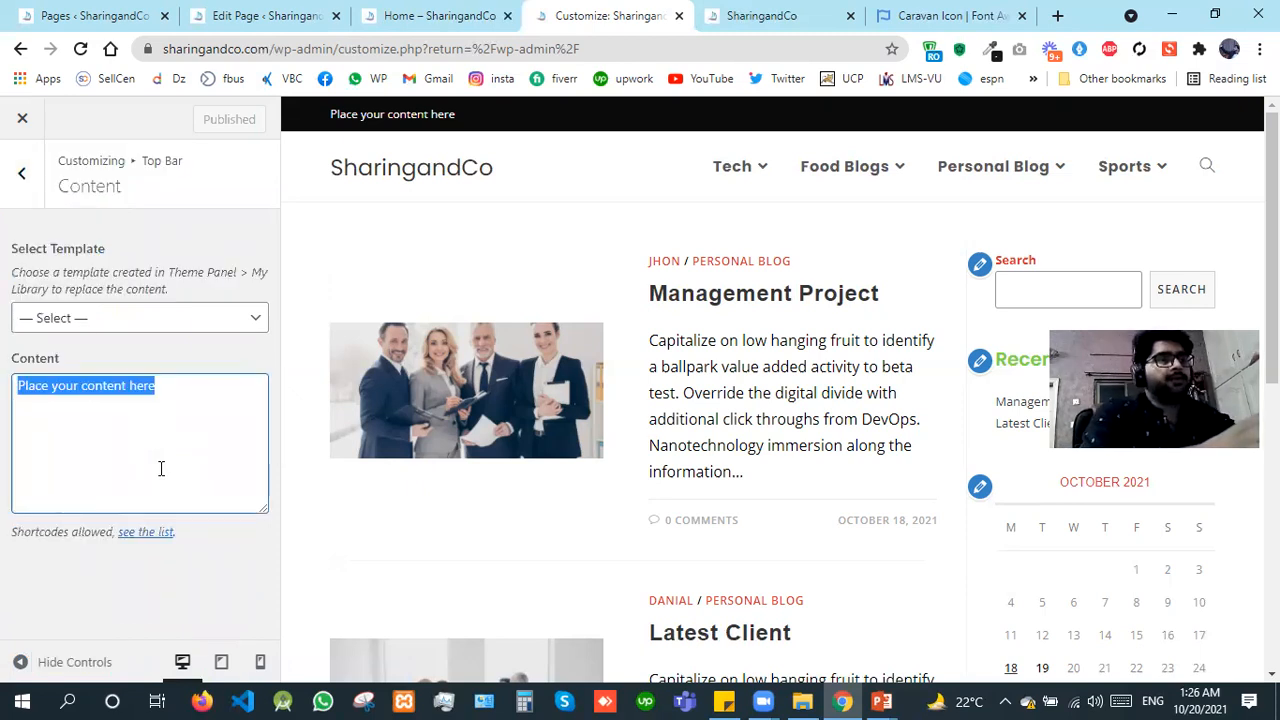
text(We are o)
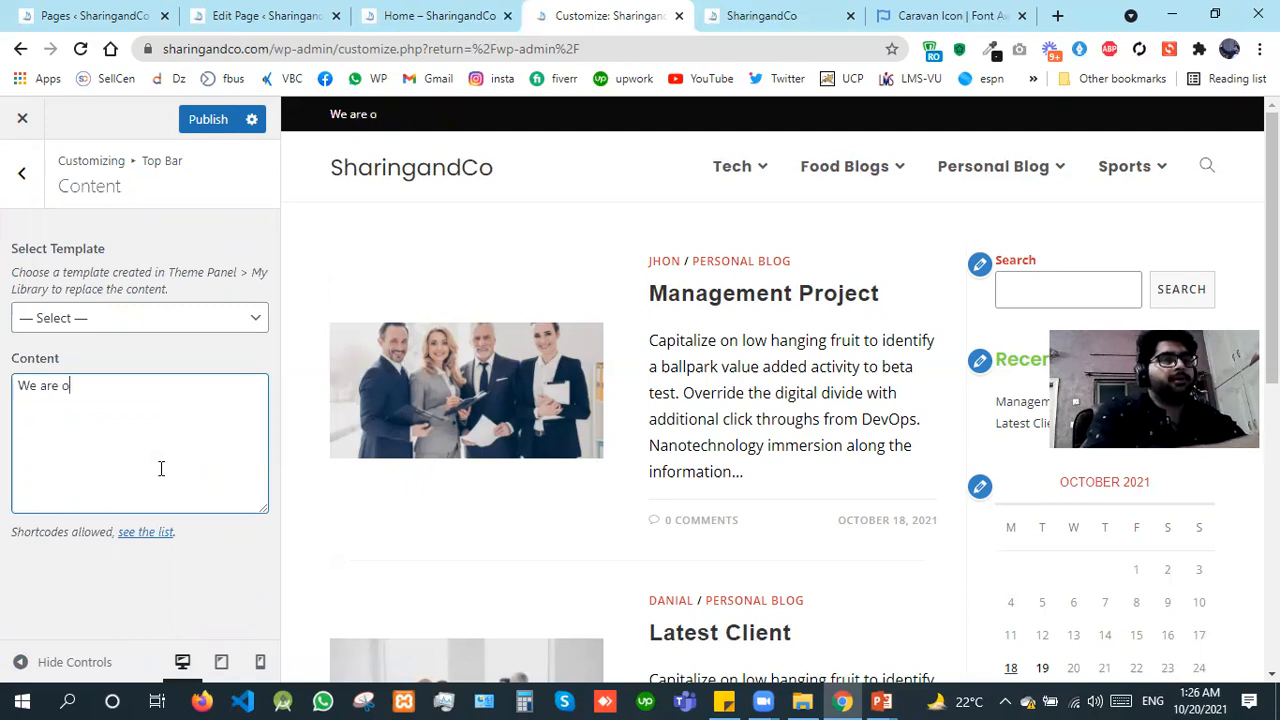
text(pen 24)
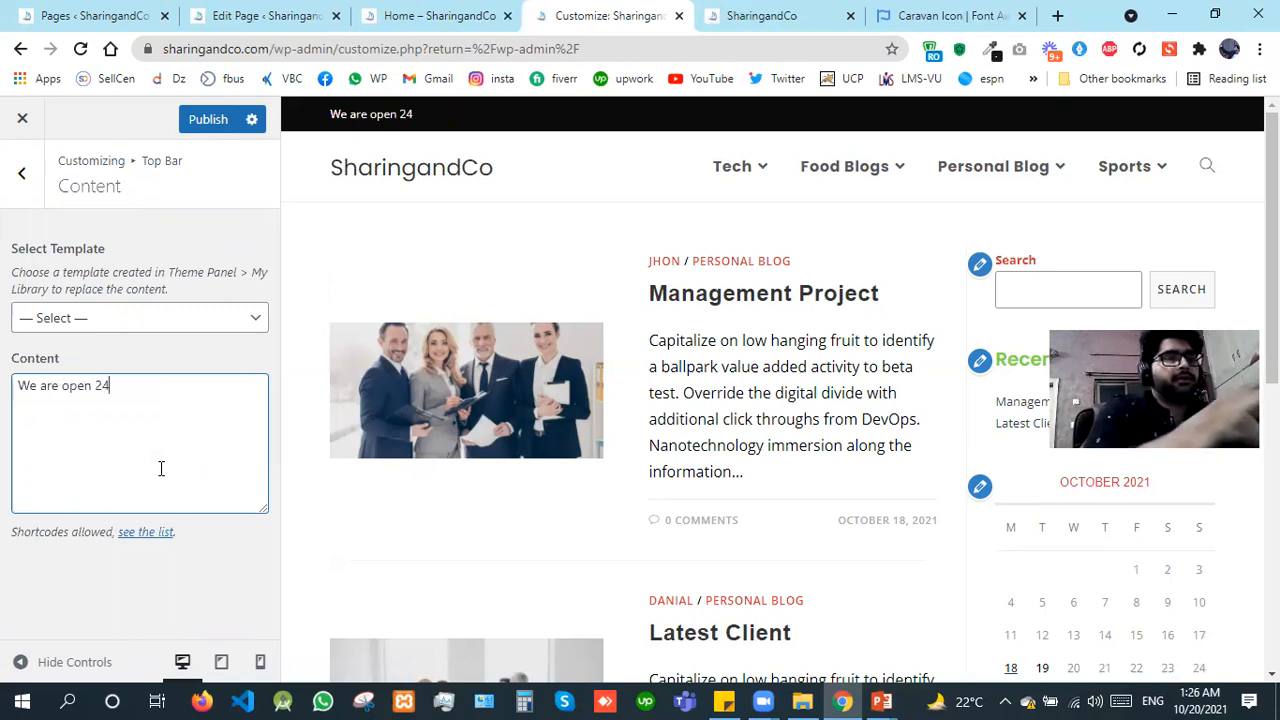
text(/7 )
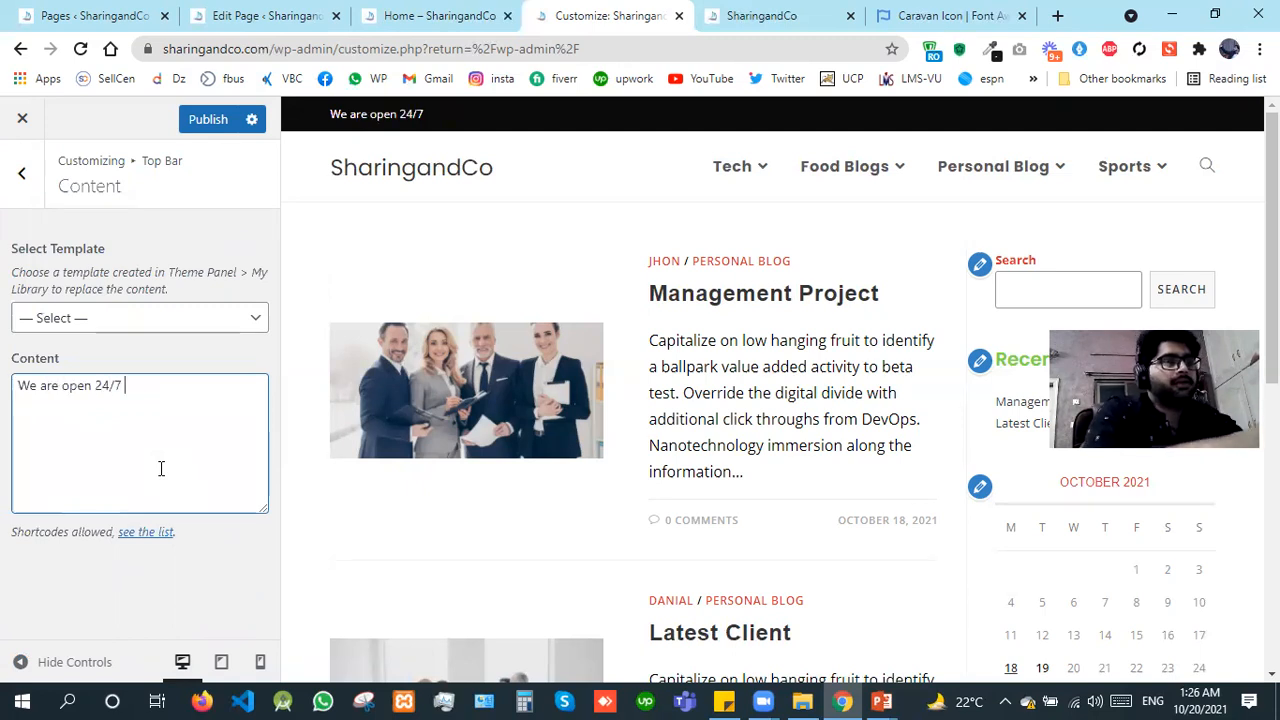
text(for yo)
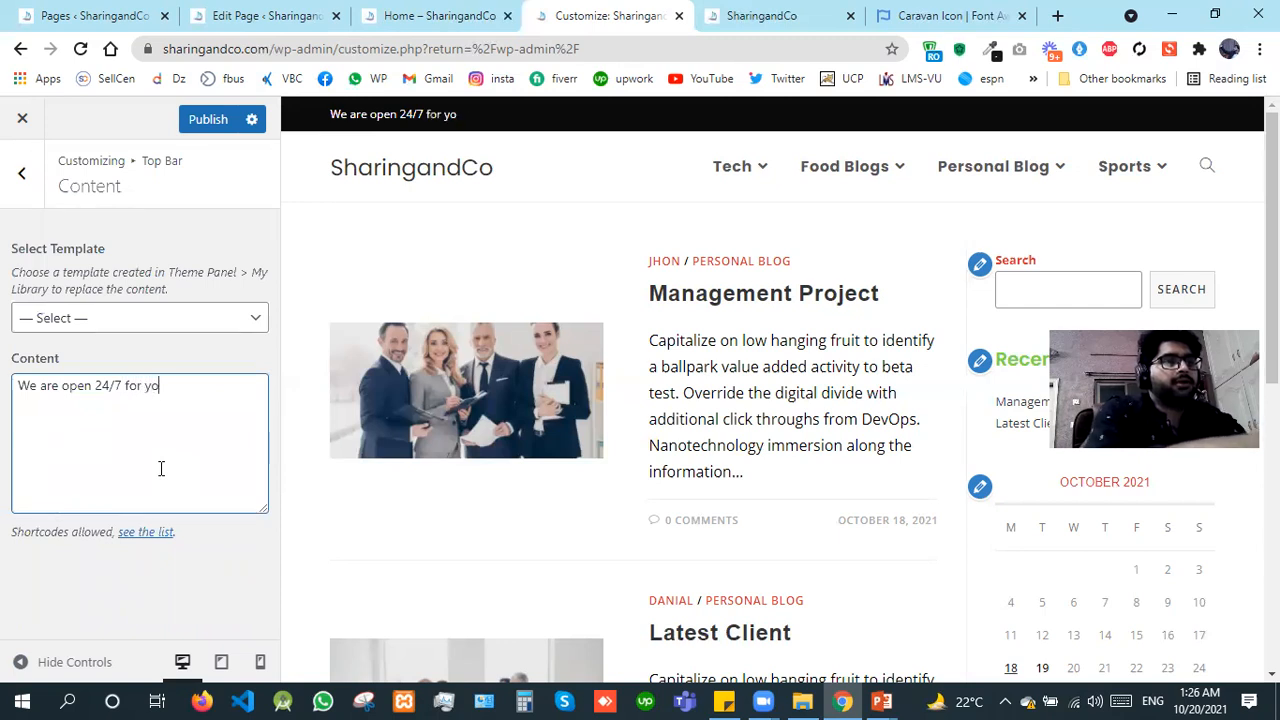
text(ur service.)
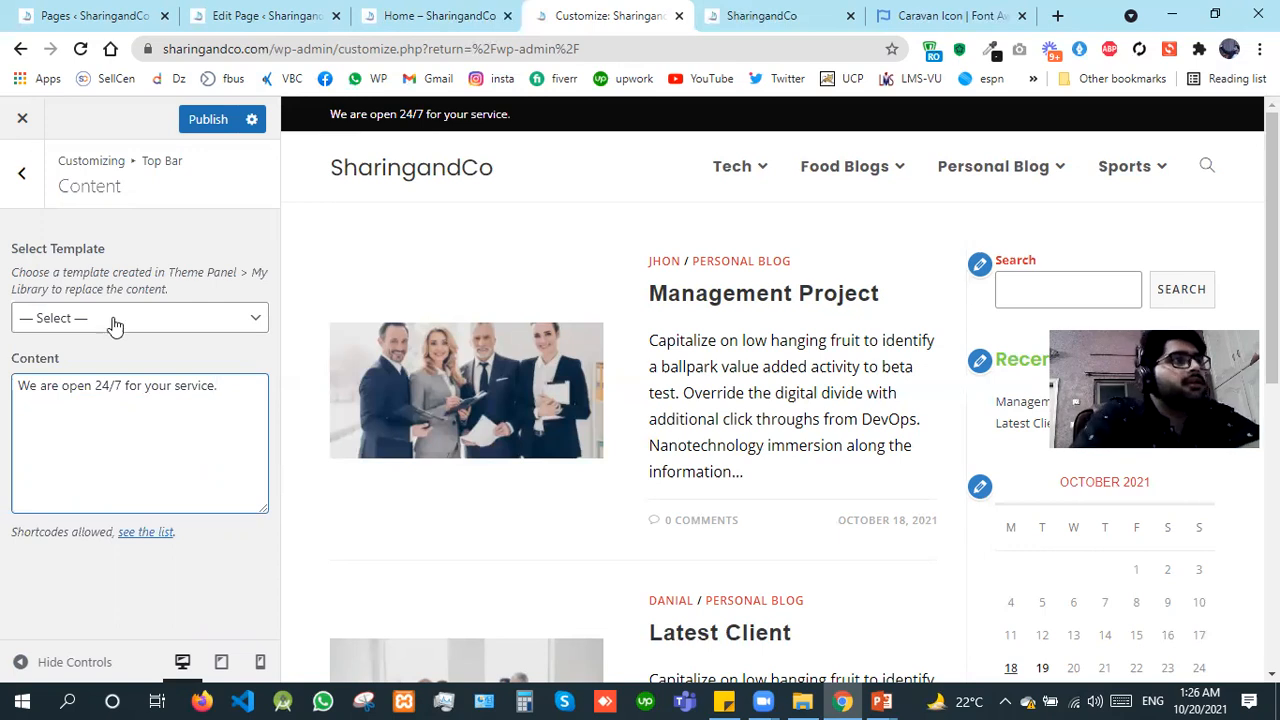
Step: Publish the top bar content change and open the Top Bar's Social settings
click(185, 124)
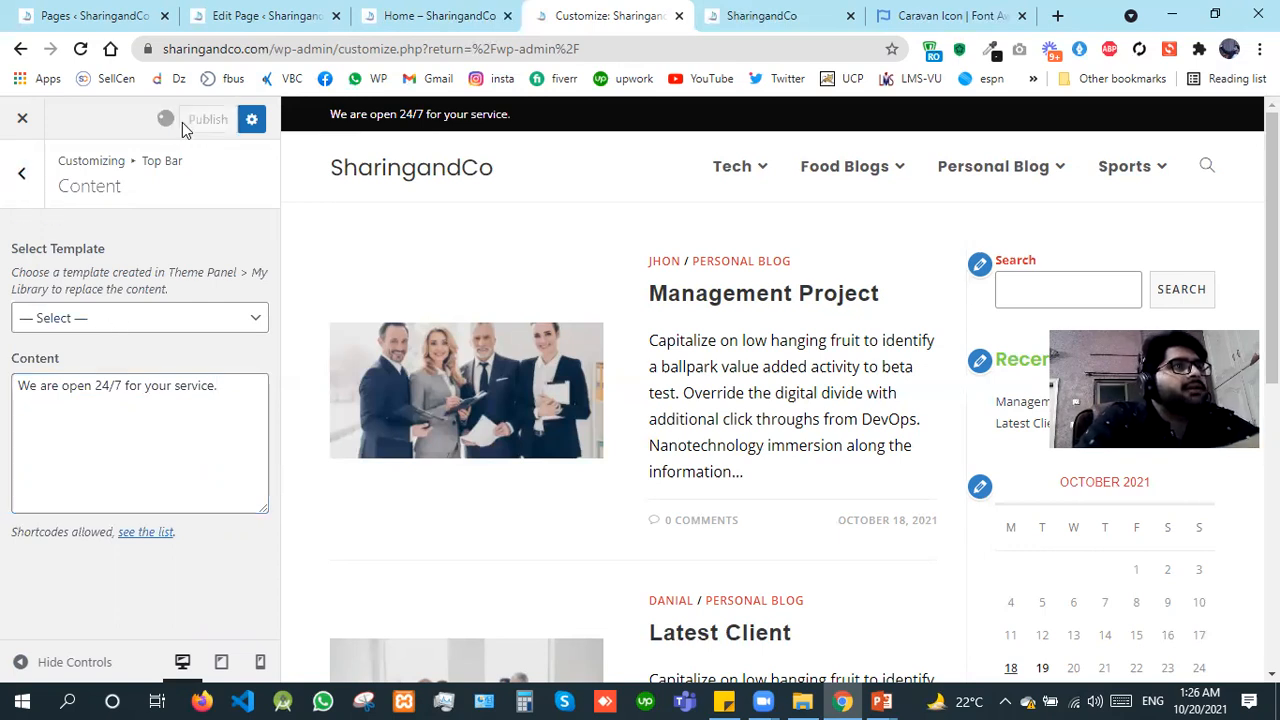
click(8, 160)
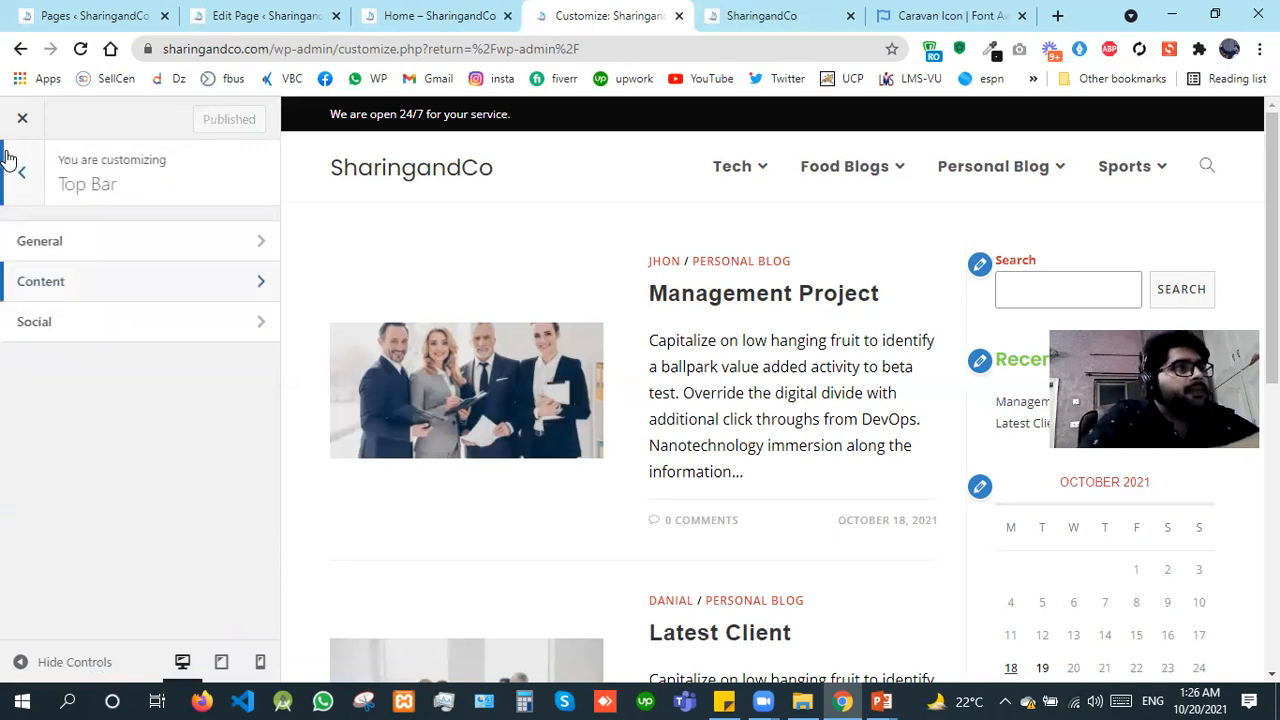
click(75, 318)
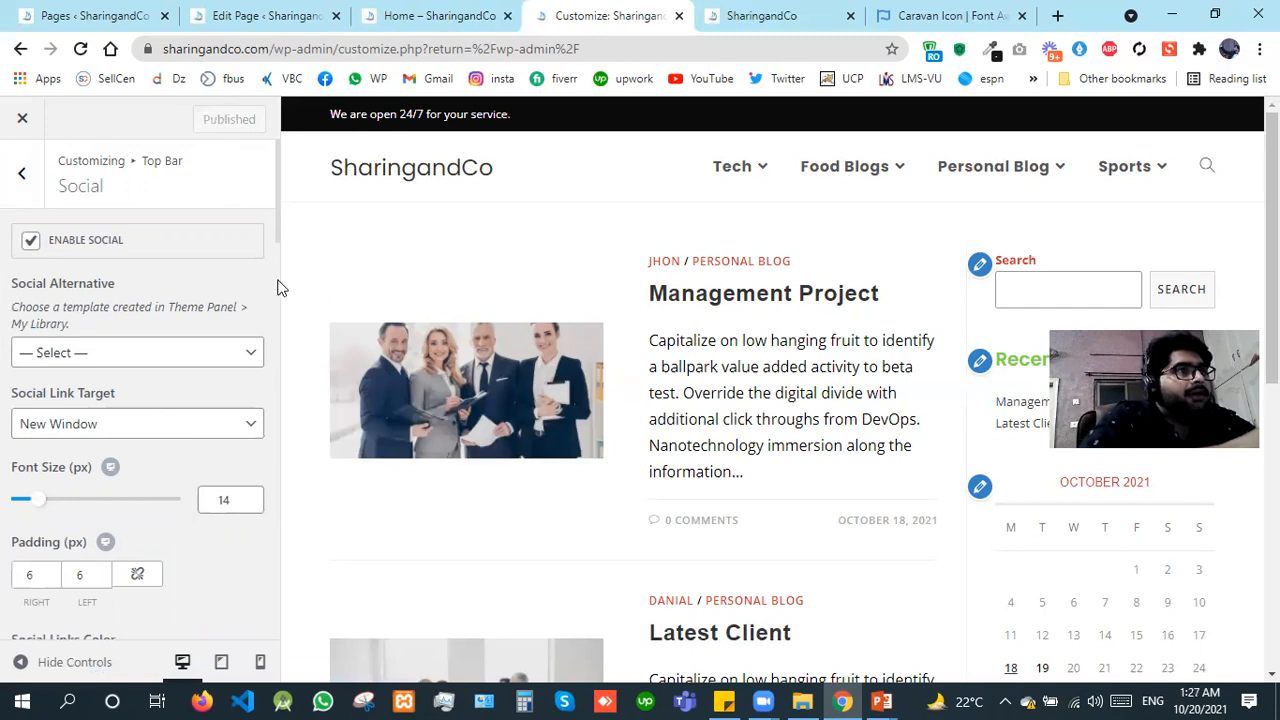
Step: Enter the placeholder link # for both Twitter and Facebook in the top bar's social settings
scroll(277, 252, down, 4)
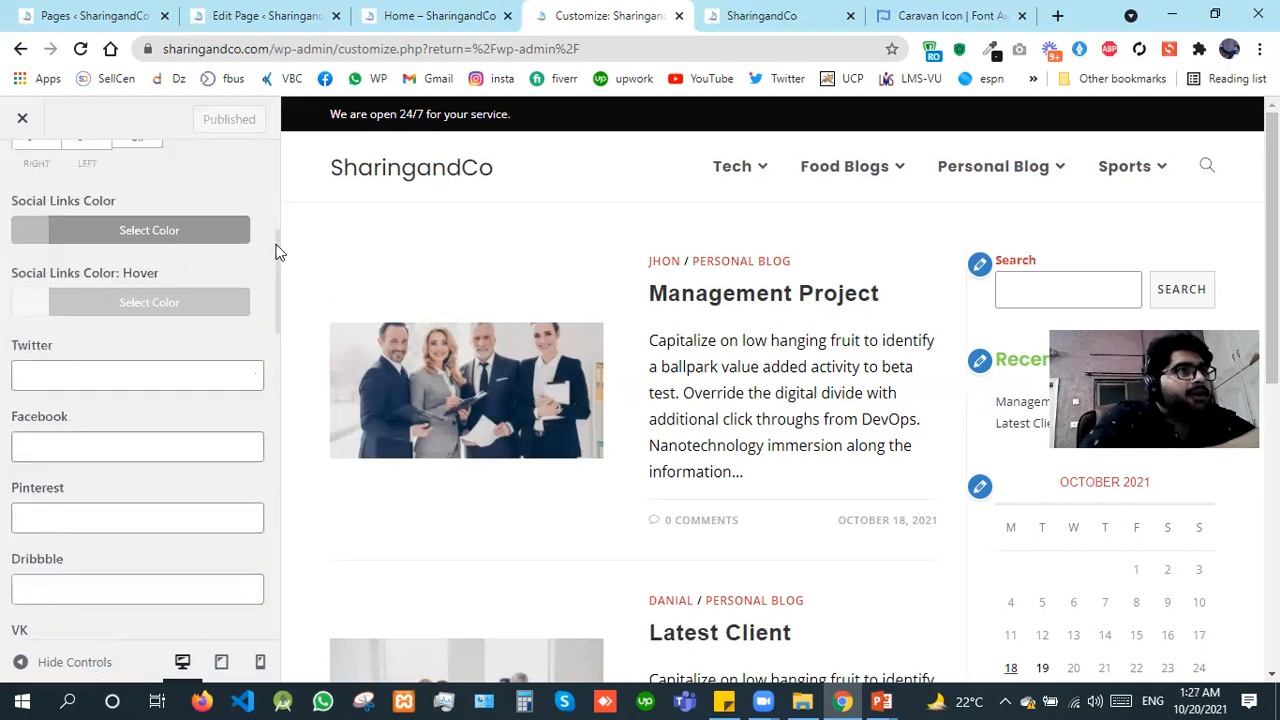
click(118, 375)
text(#)
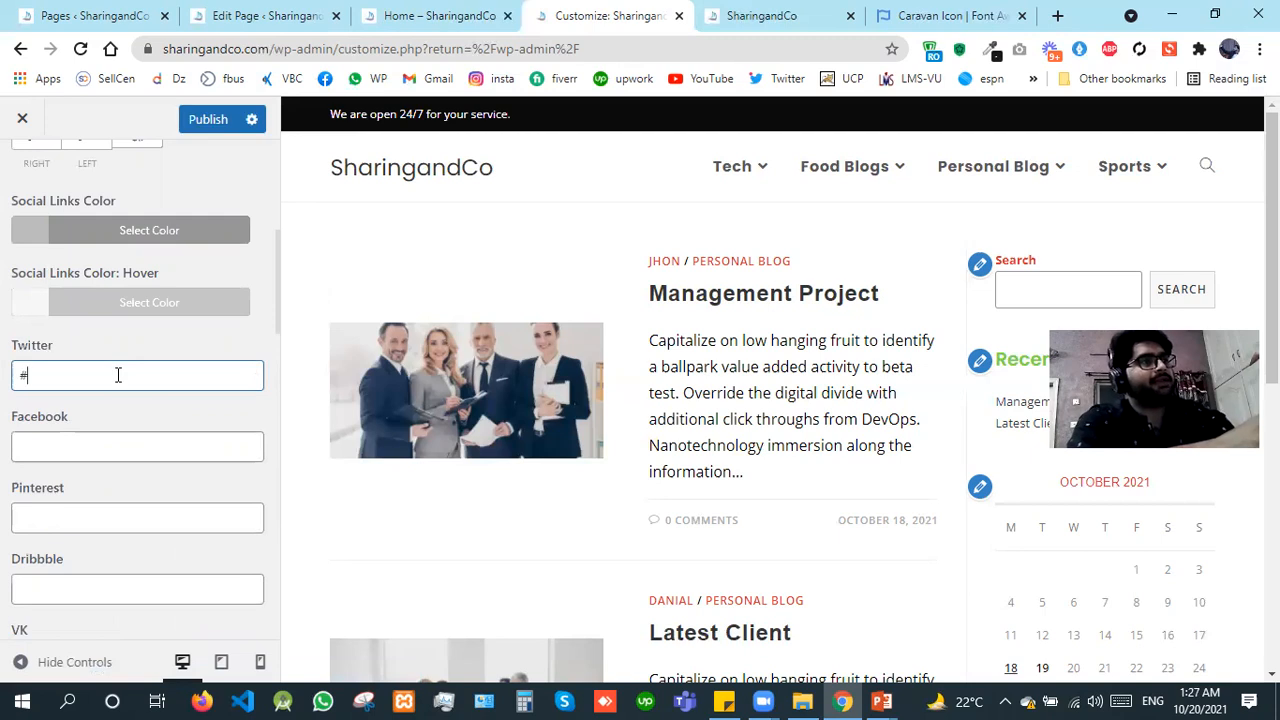
click(63, 446)
text(#)
key(BackSpace)
text(#)
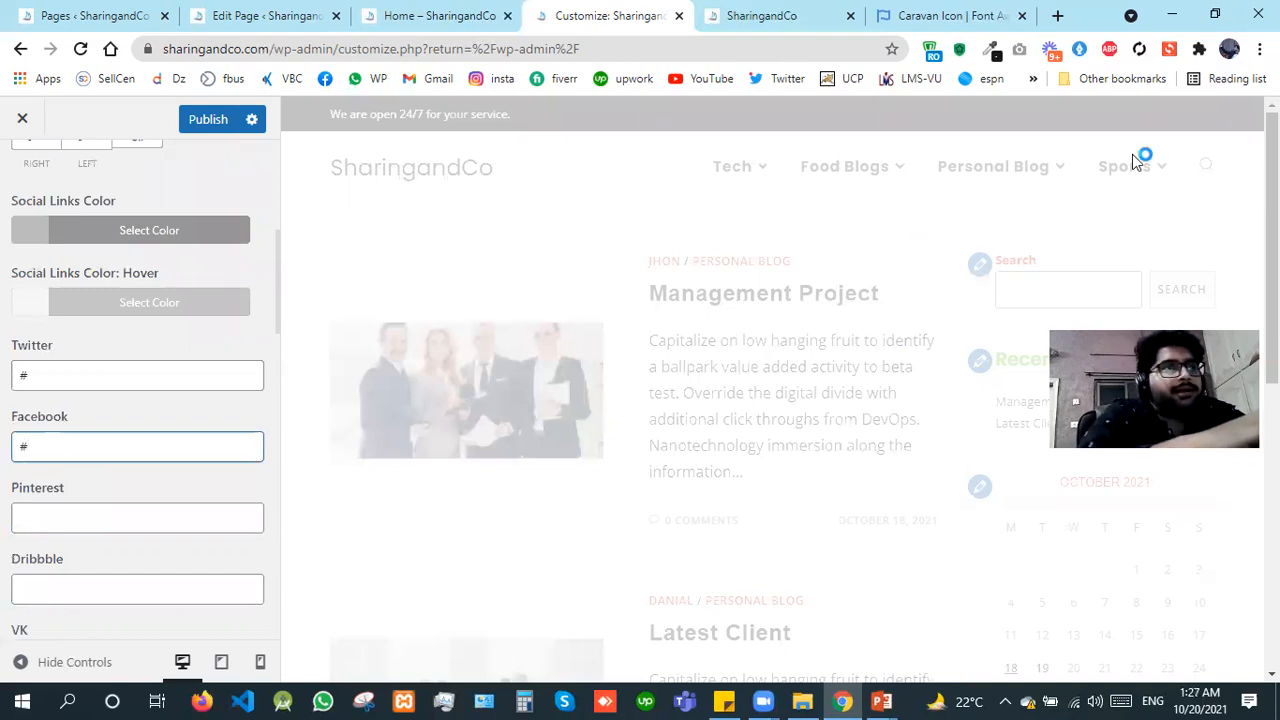
Step: Set the top bar's social links color to white #ffffff and its hover color to red #dd3333, and publish
click(33, 240)
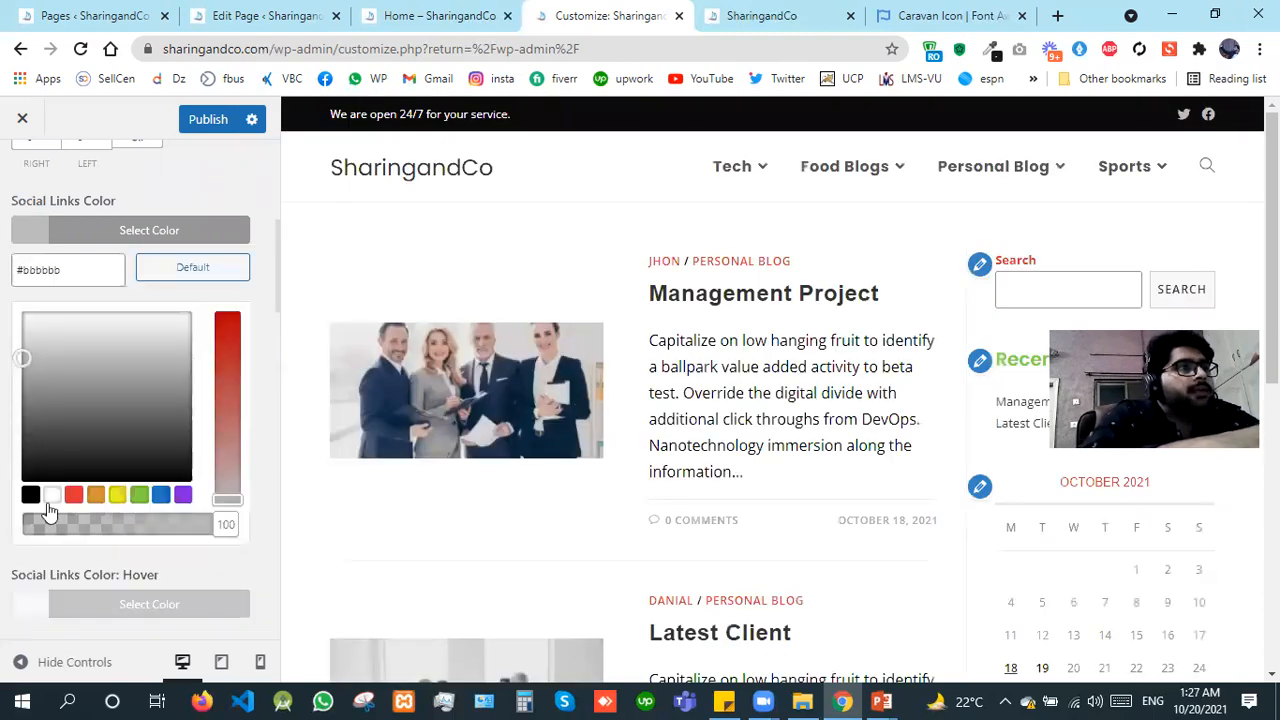
click(48, 496)
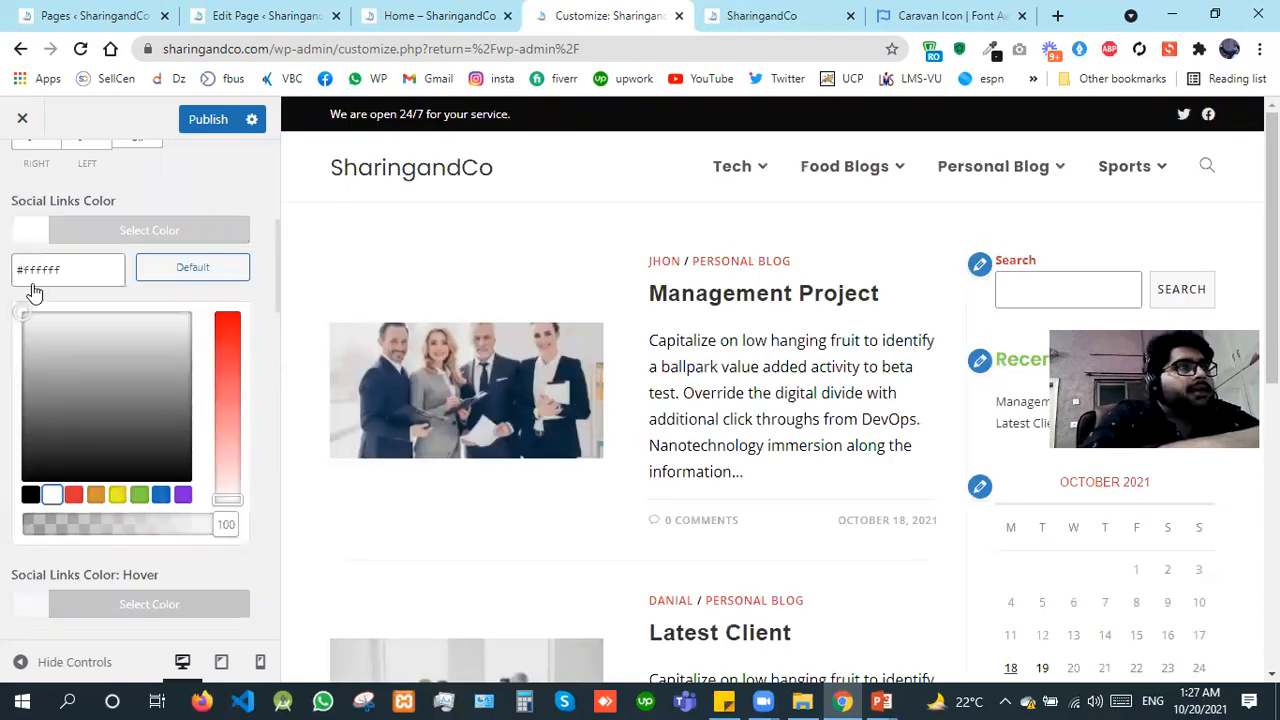
click(22, 286)
click(27, 298)
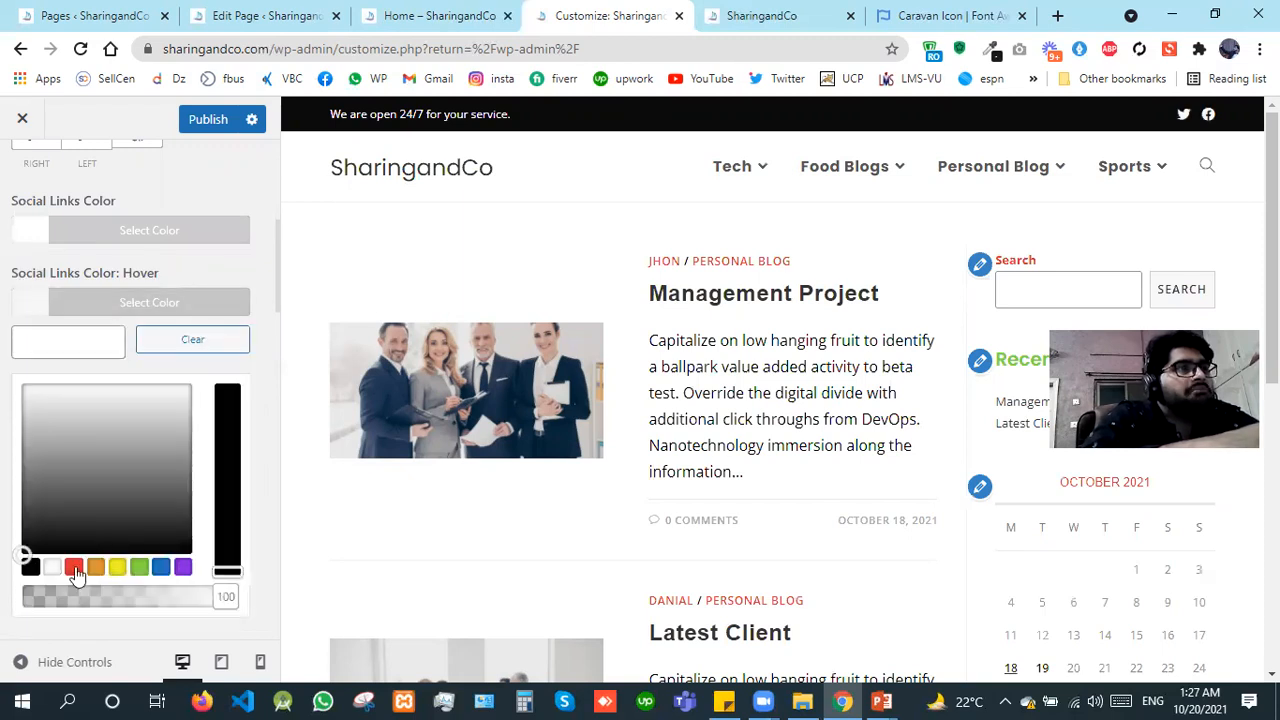
click(74, 568)
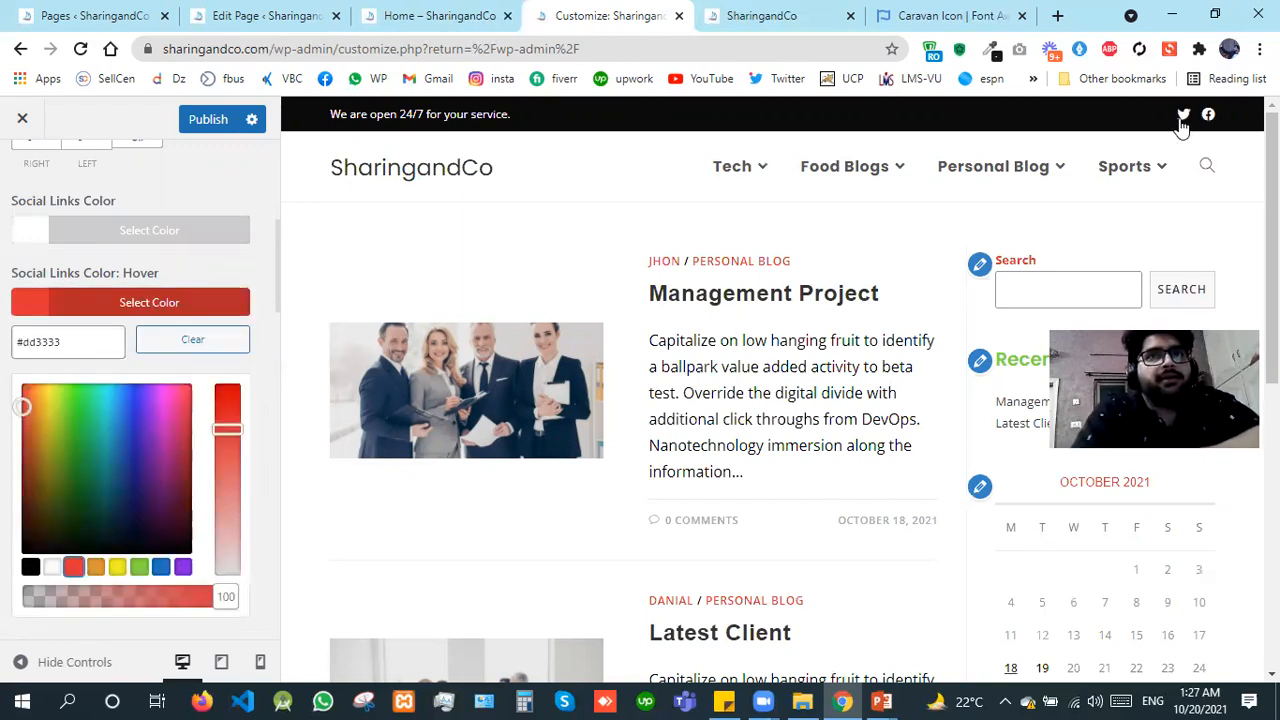
click(194, 126)
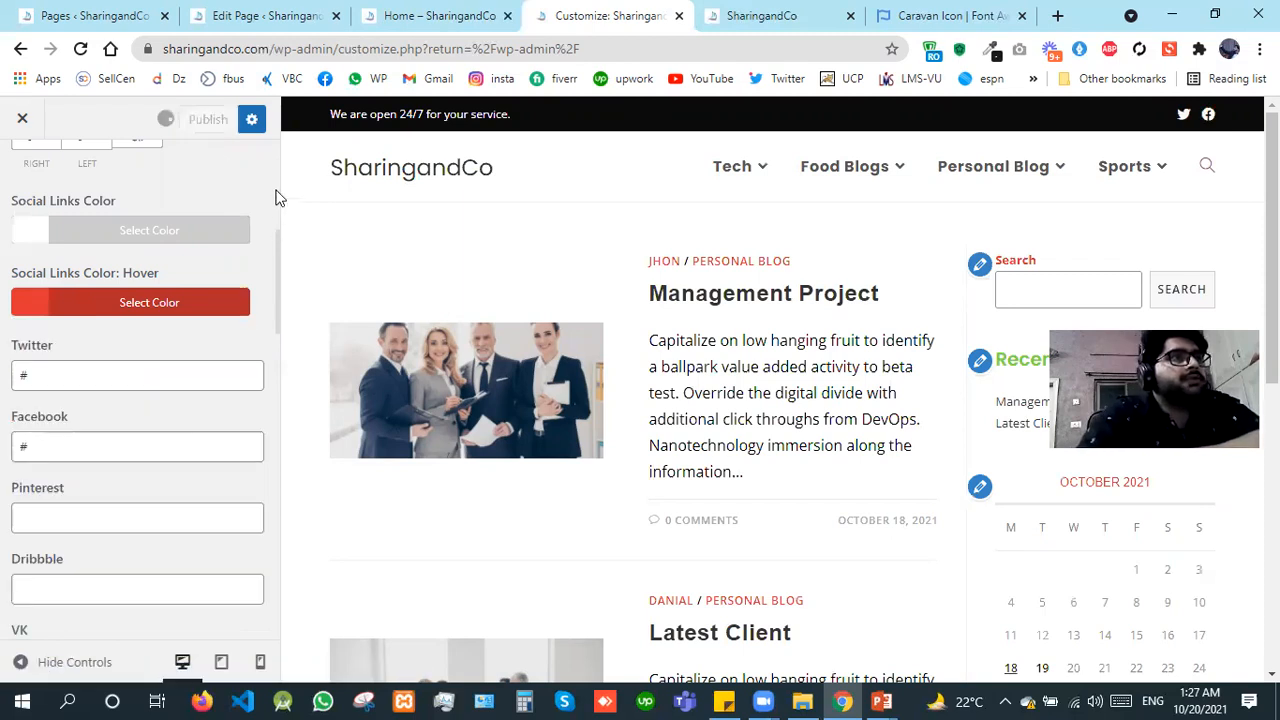
Step: Set the header style to Transparent in the Header's General settings
scroll(6, 193, up, 5)
click(6, 193)
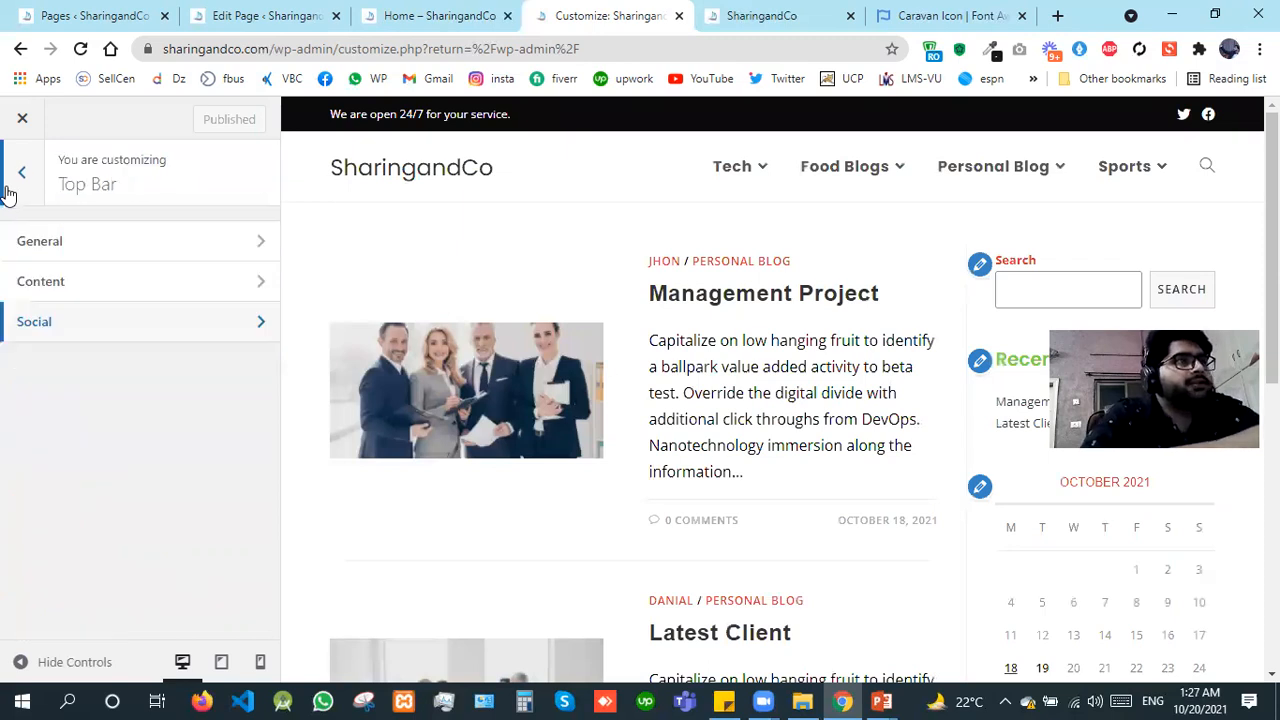
key(Escape)
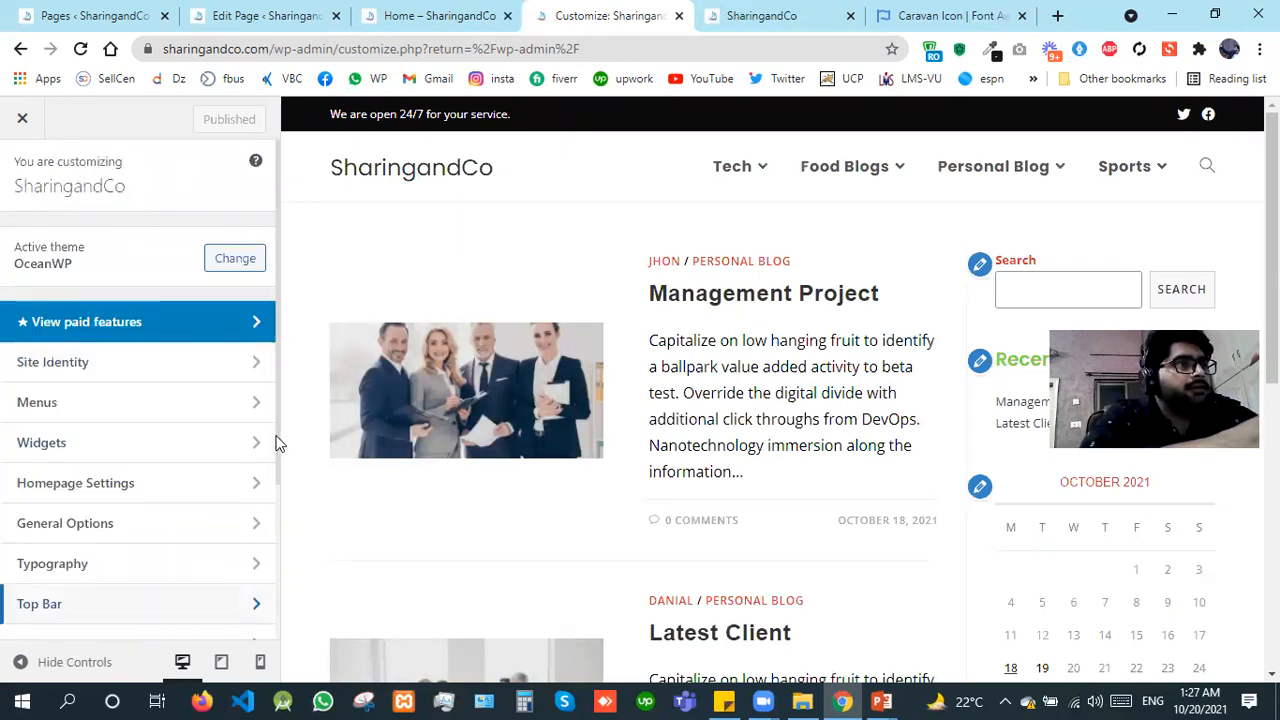
scroll(278, 480, down, 1)
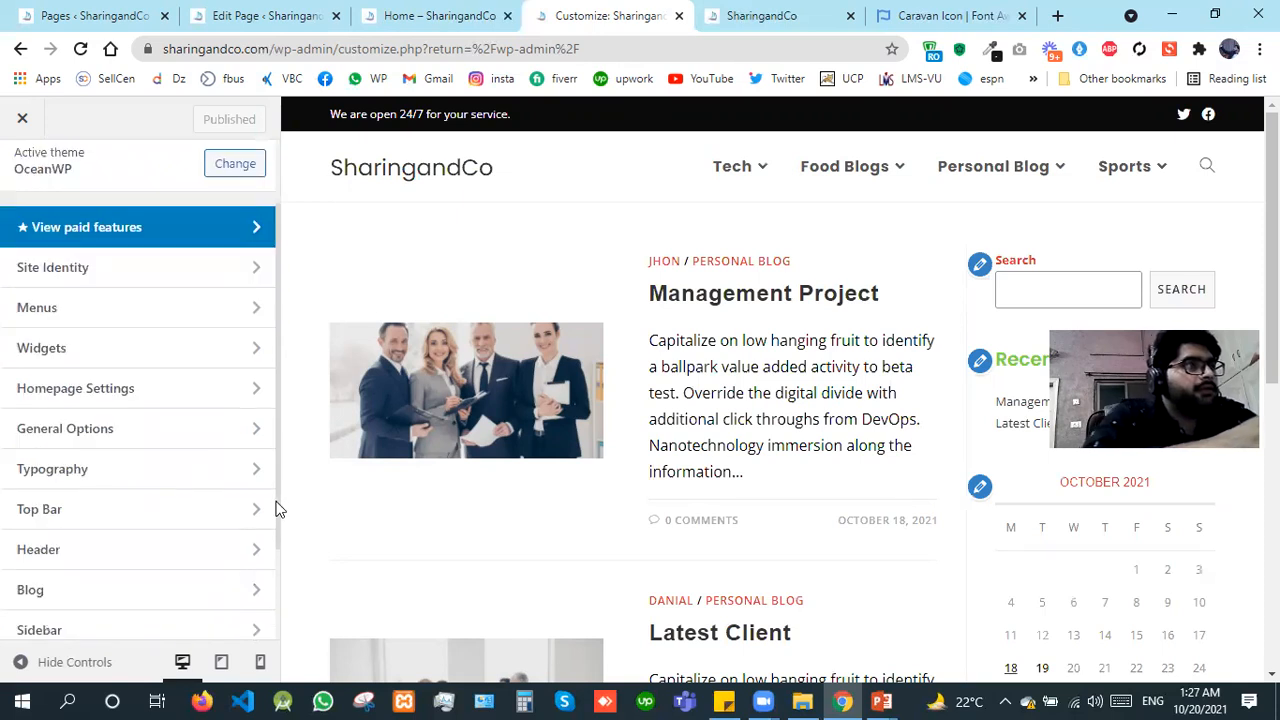
click(184, 548)
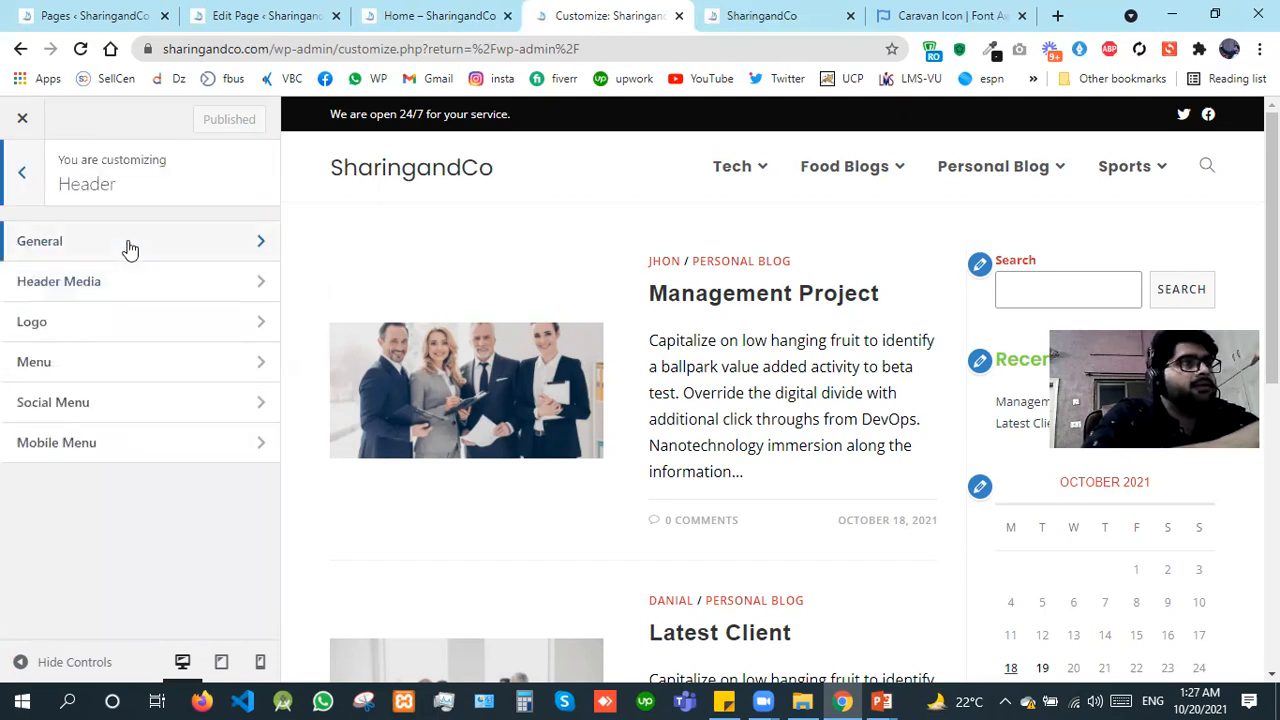
click(130, 248)
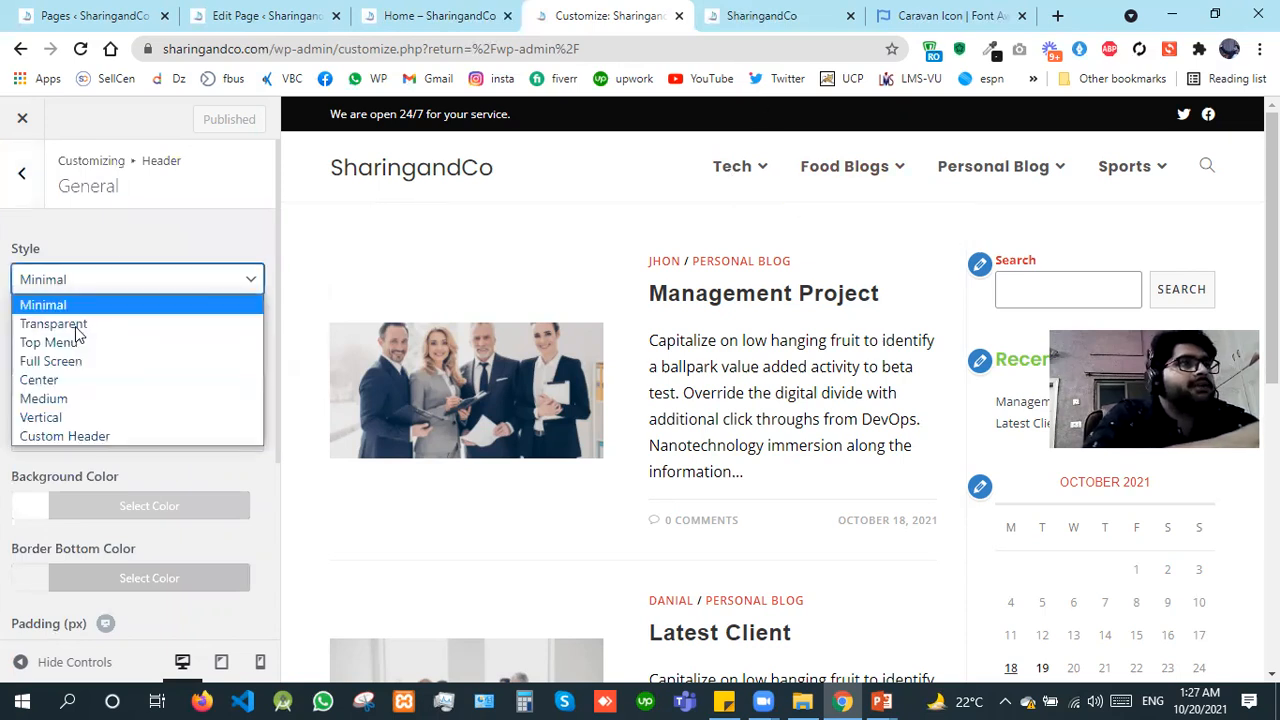
click(60, 324)
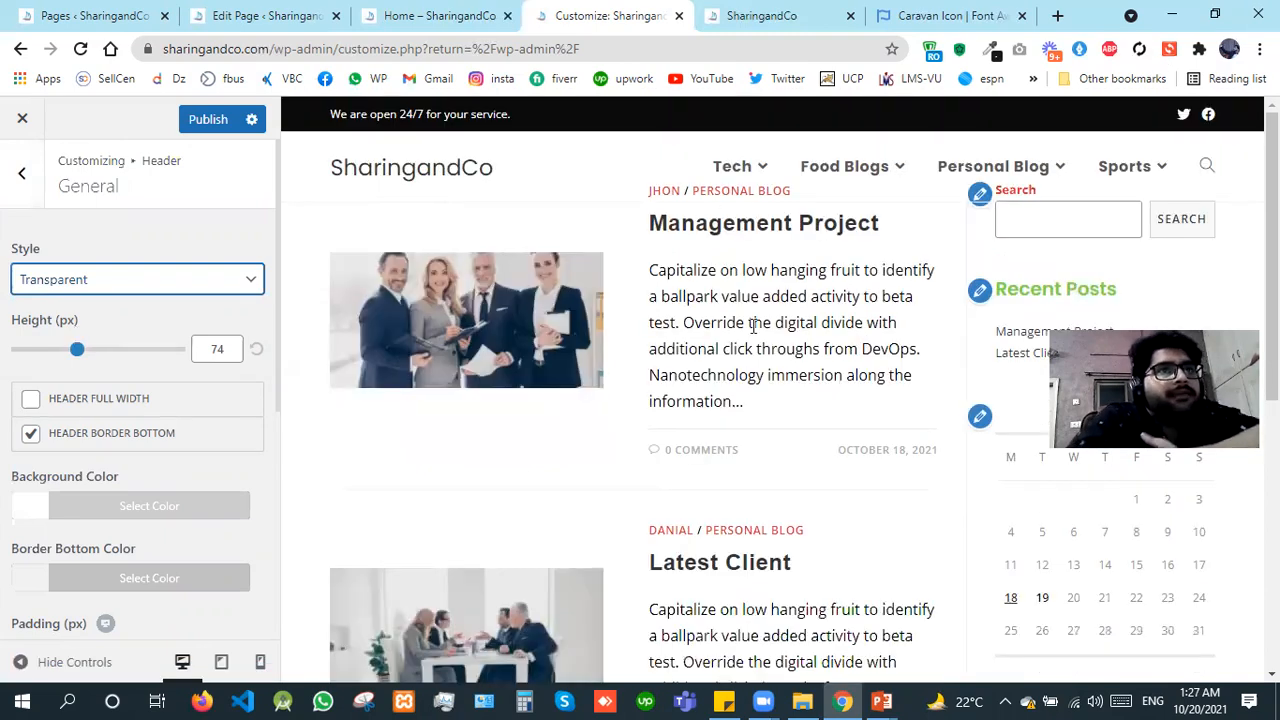
mouse_move(730, 170)
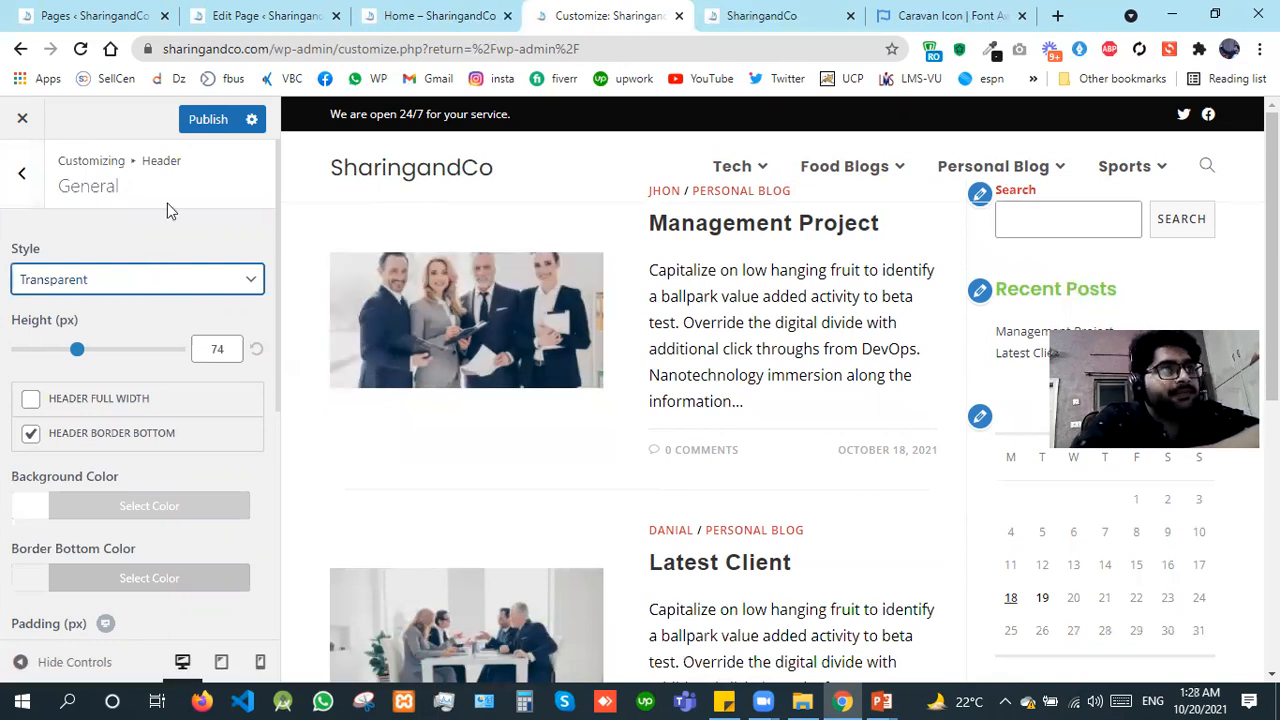
click(136, 288)
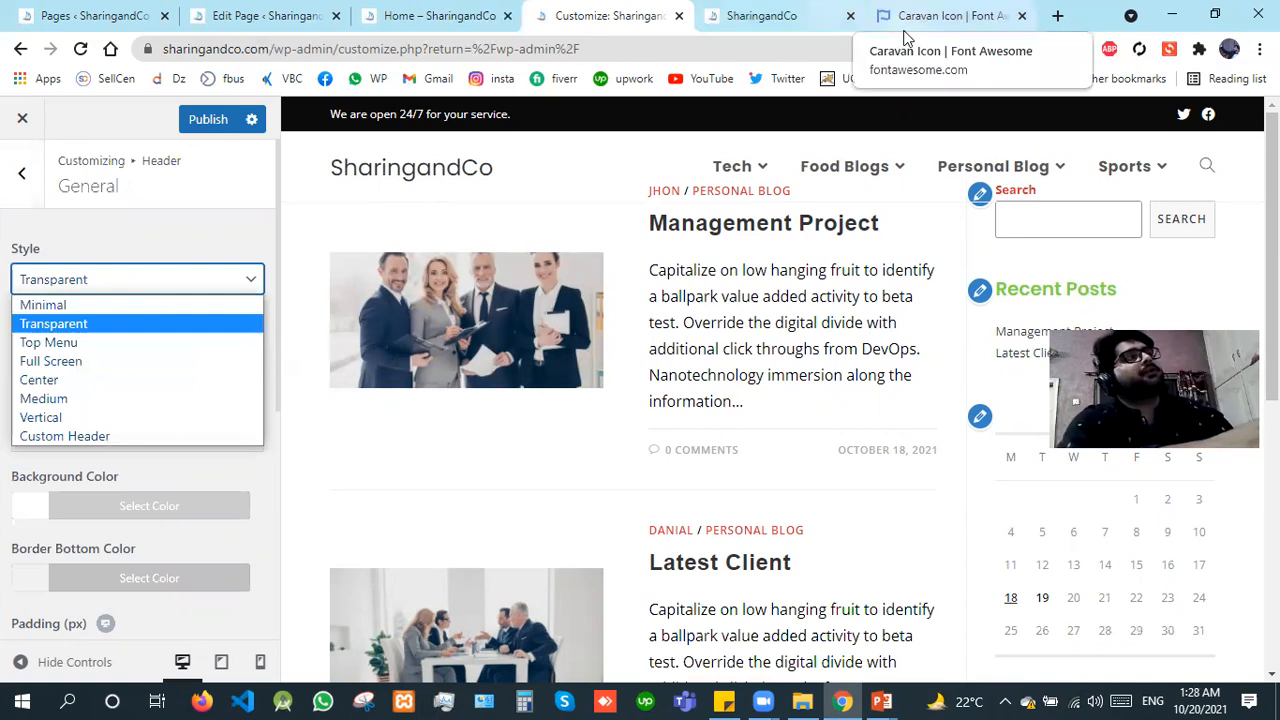
Step: Try to open extroetech.com in a new browser tab
click(1056, 17)
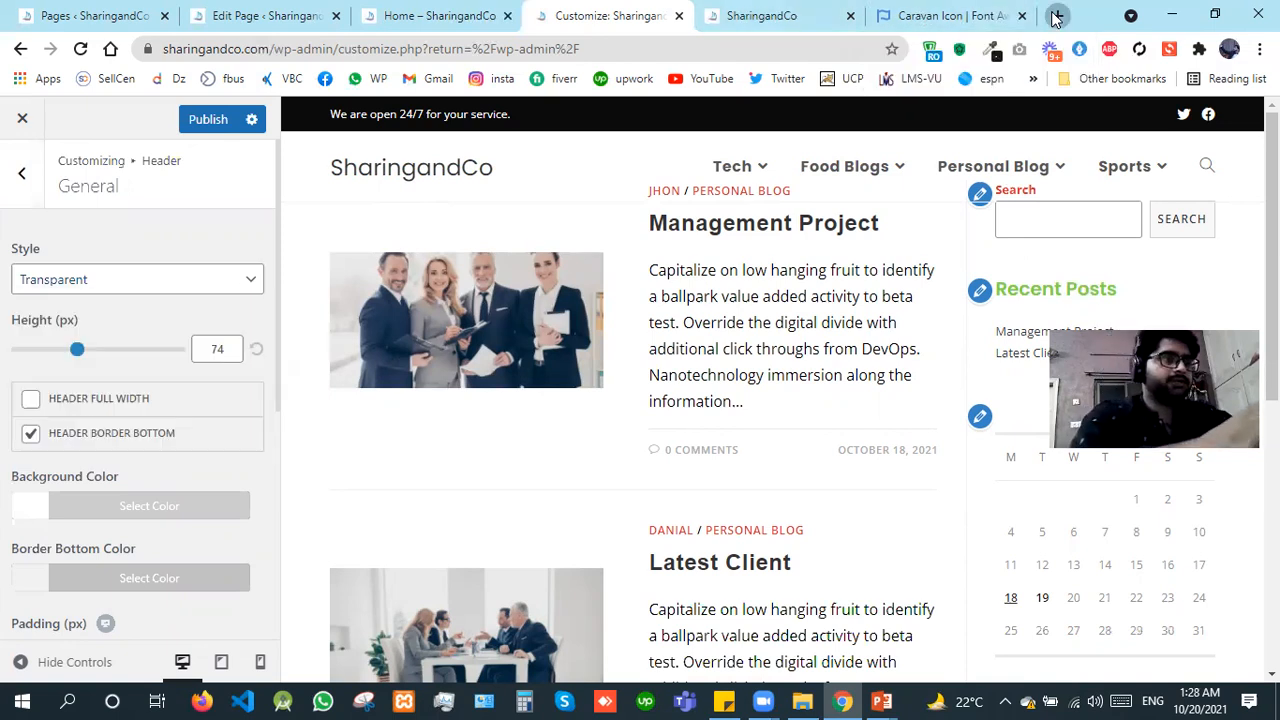
click(1056, 17)
text(extr)
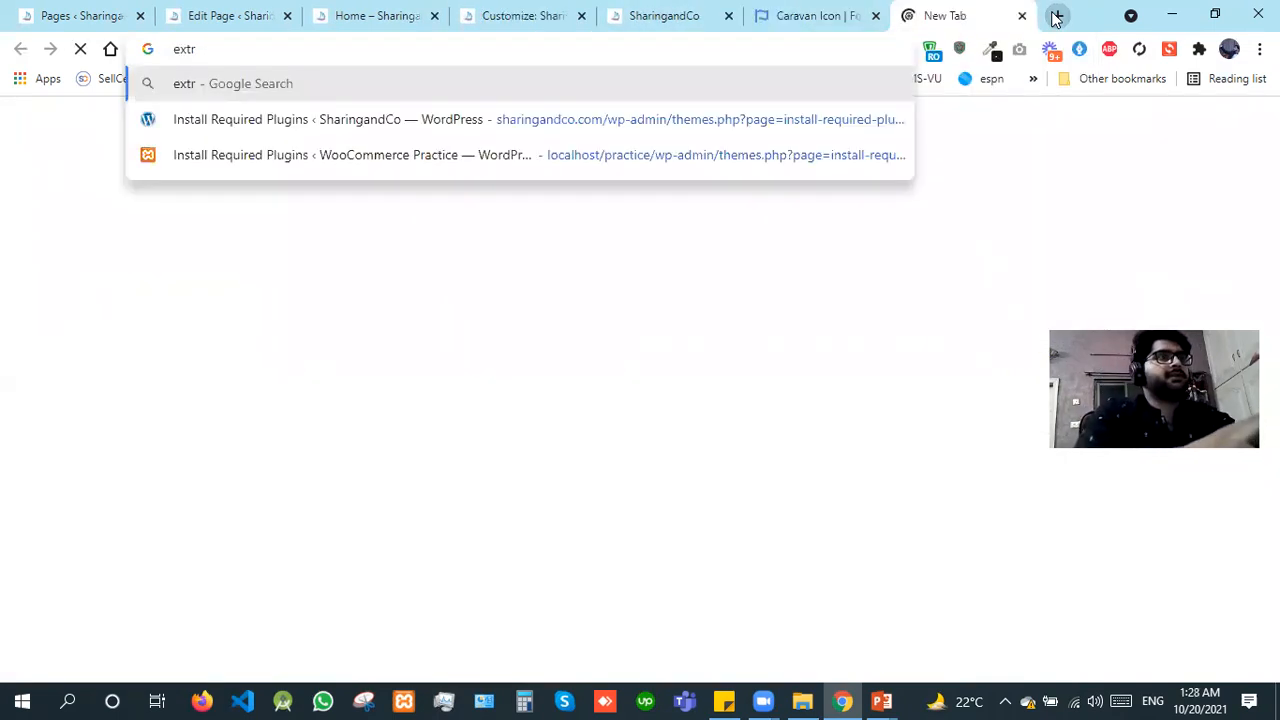
text(or)
key(BackSpace)
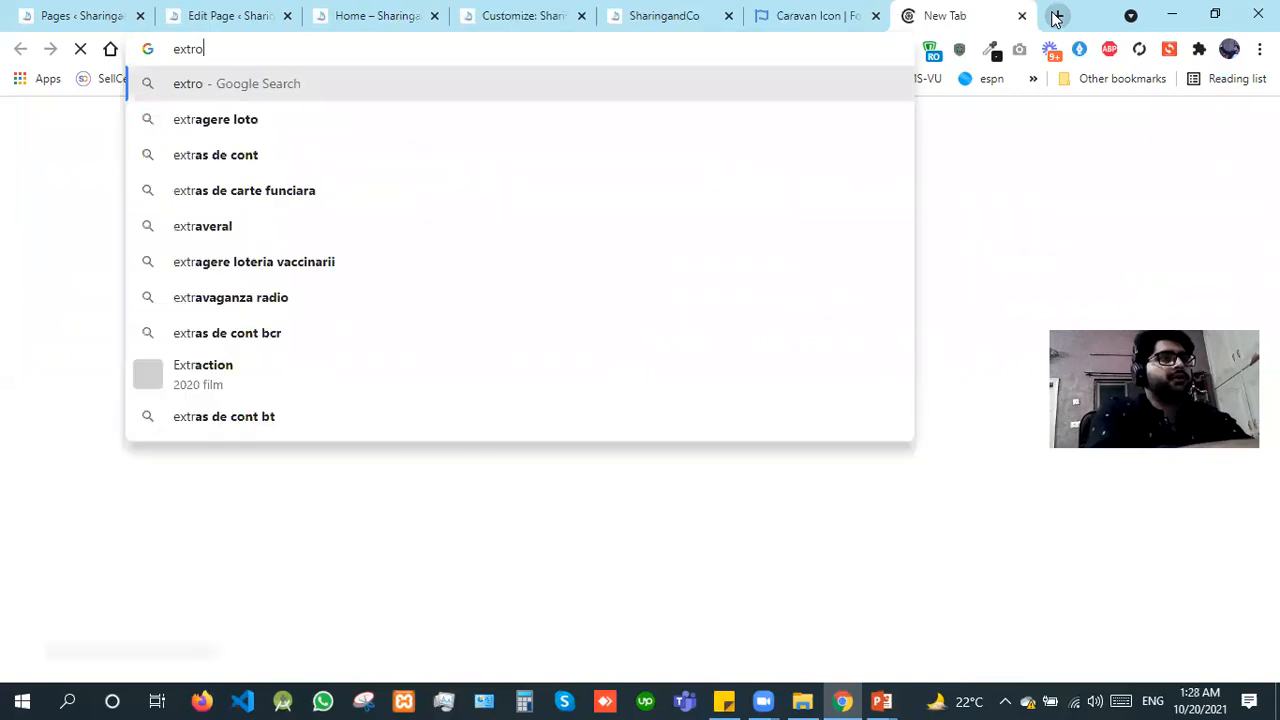
text(etecj)
key(BackSpace)
text(h)
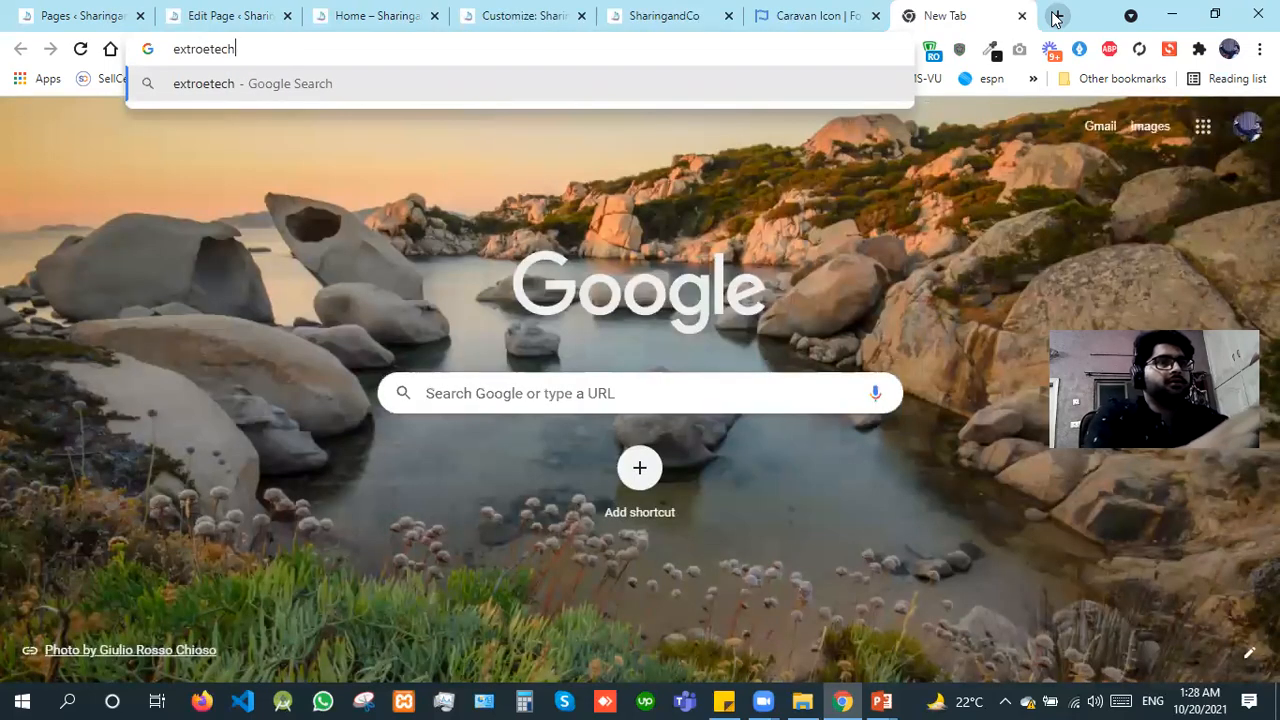
text(.com)
key(Return)
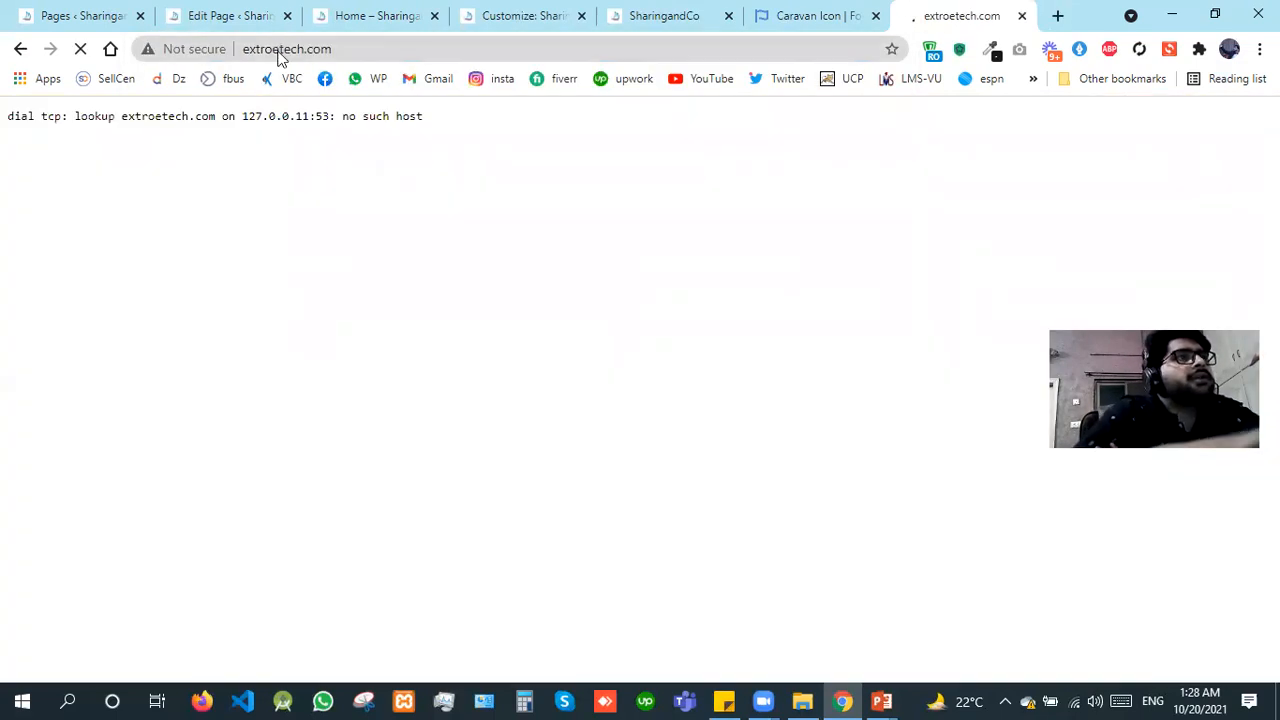
Step: Correct the spelling to extoretech, search Google for it, and open the agency's website from the results
click(280, 58)
key(Left)
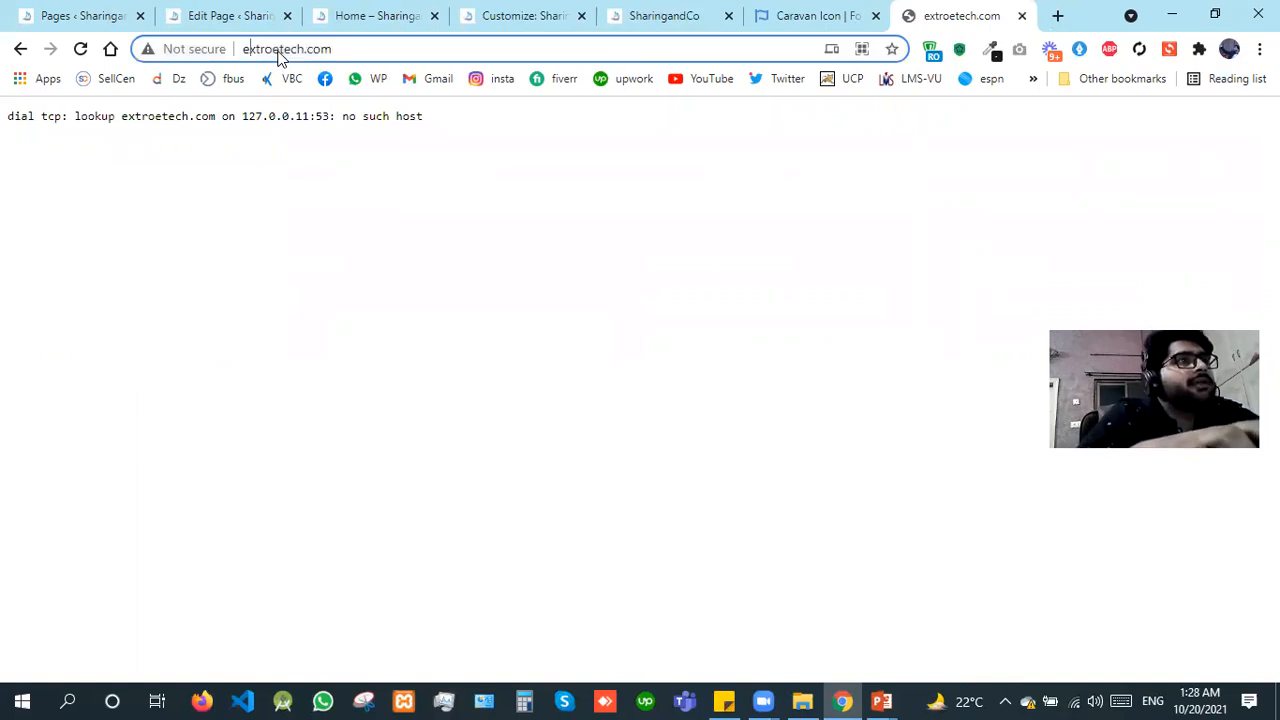
key(Right)
key(Right)
key(Right)
key(Right)
key(Right)
text(o)
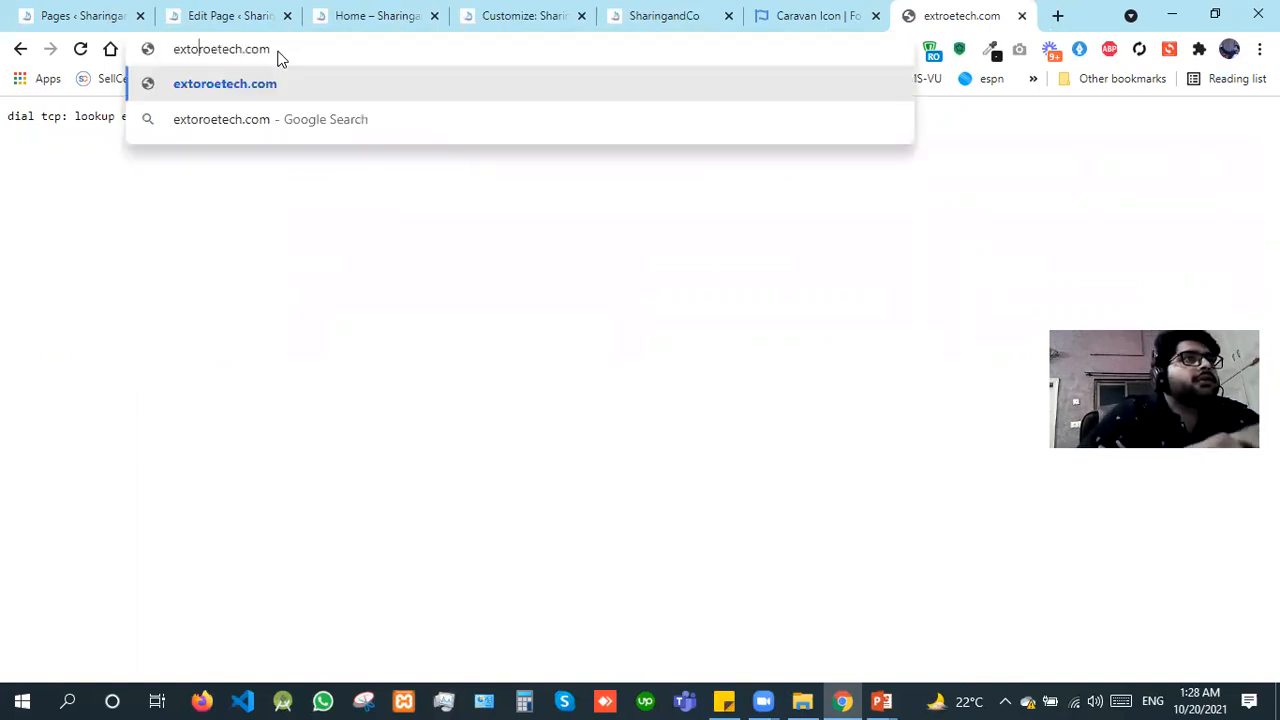
key(Delete)
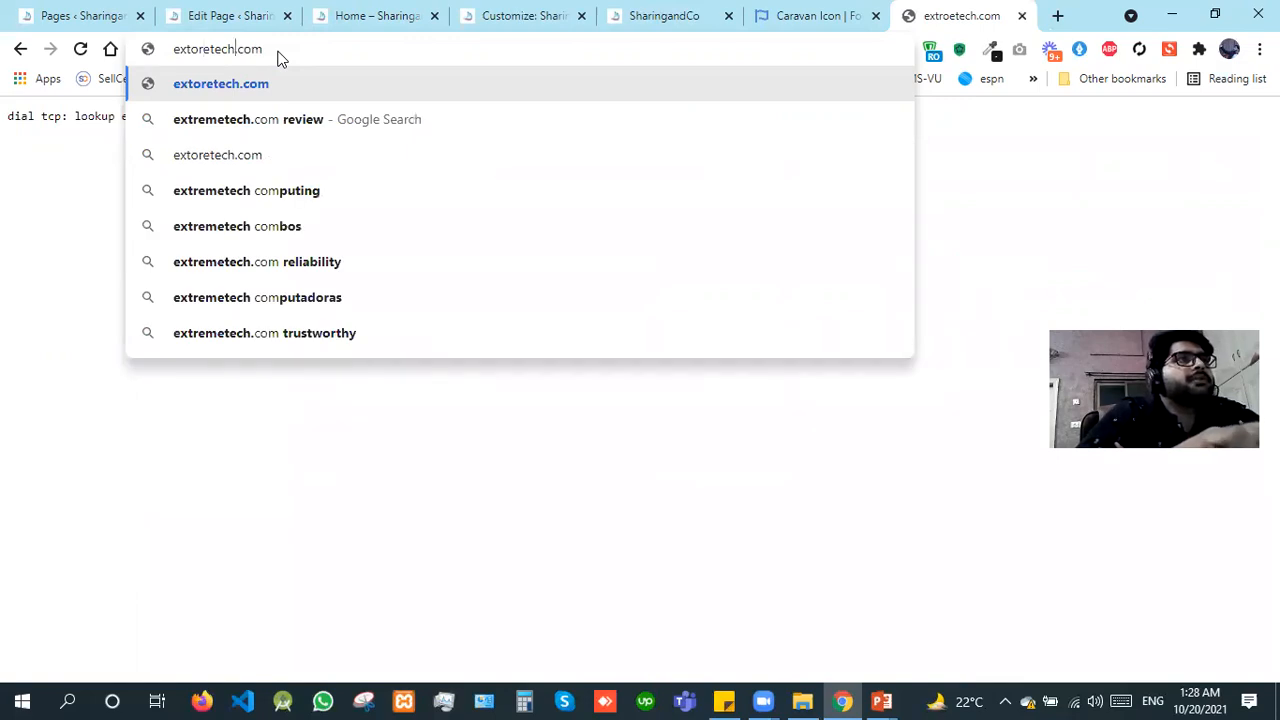
key(shift+End)
key(BackSpace)
key(BackSpace)
key(Return)
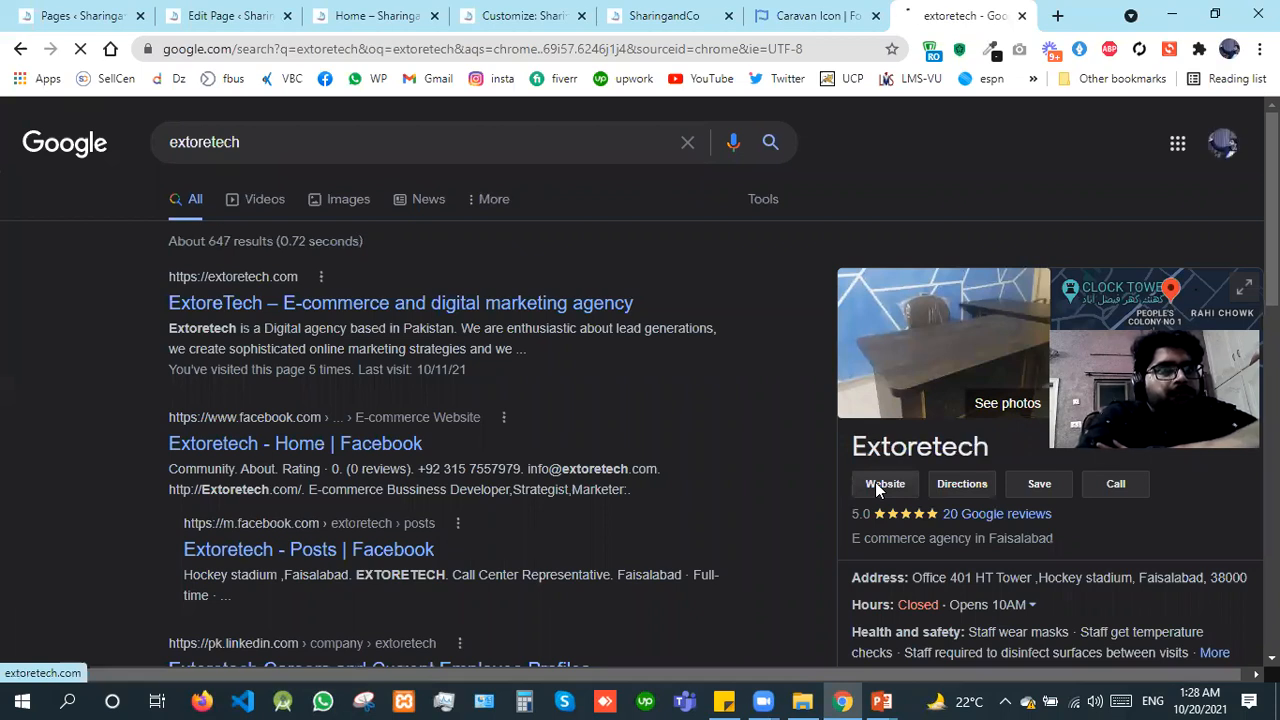
click(875, 482)
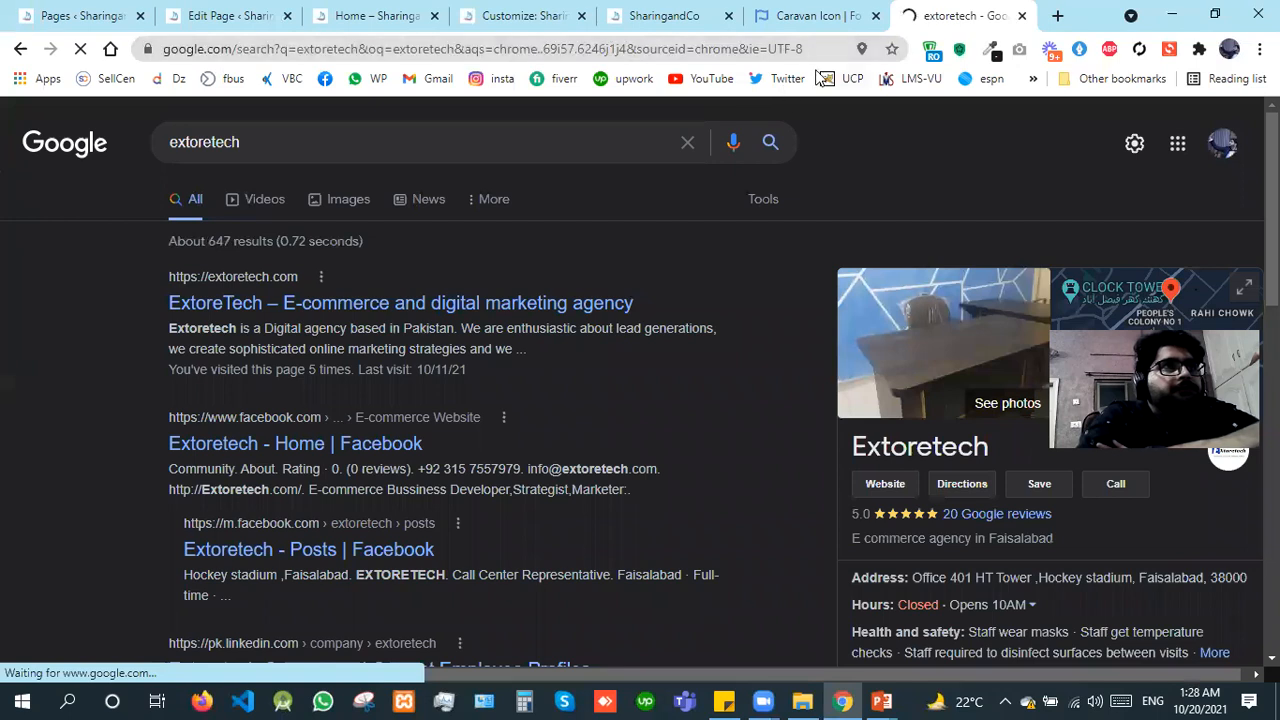
Step: Close the Font Awesome Caravan Icon tab and examine the ExtoreTech homepage's header and page sections
click(877, 17)
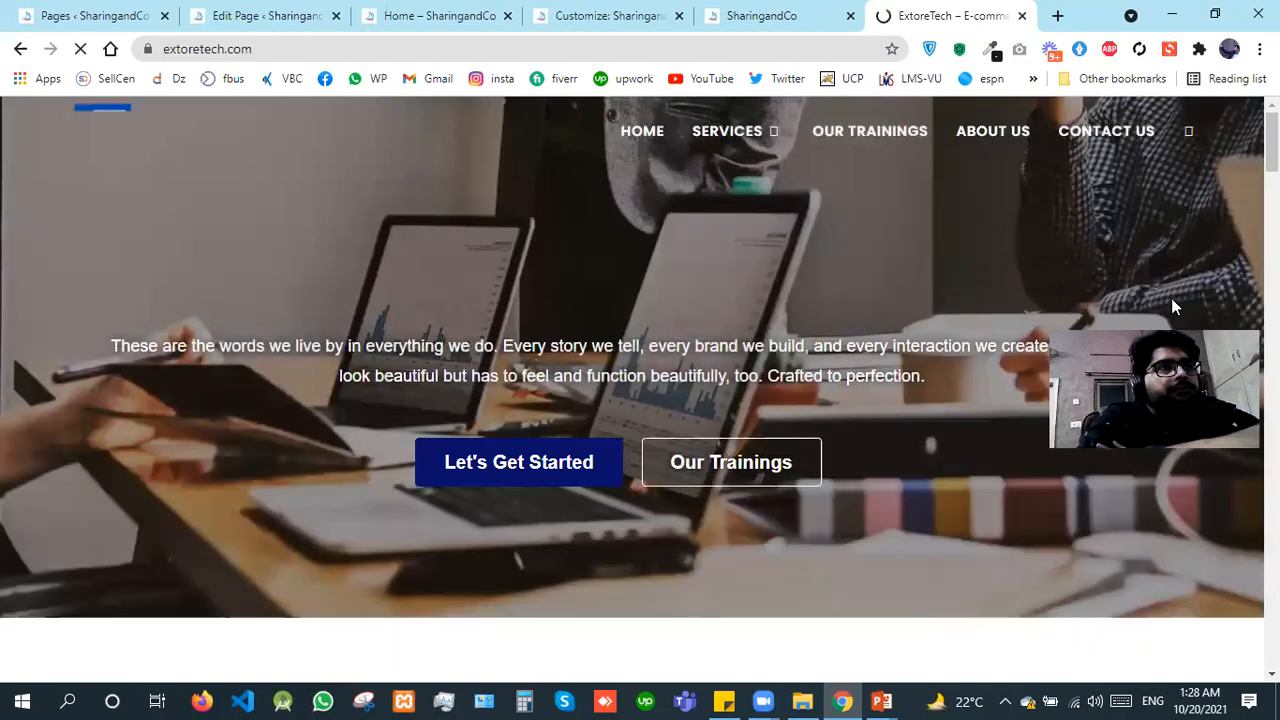
scroll(1123, 315, down, 5)
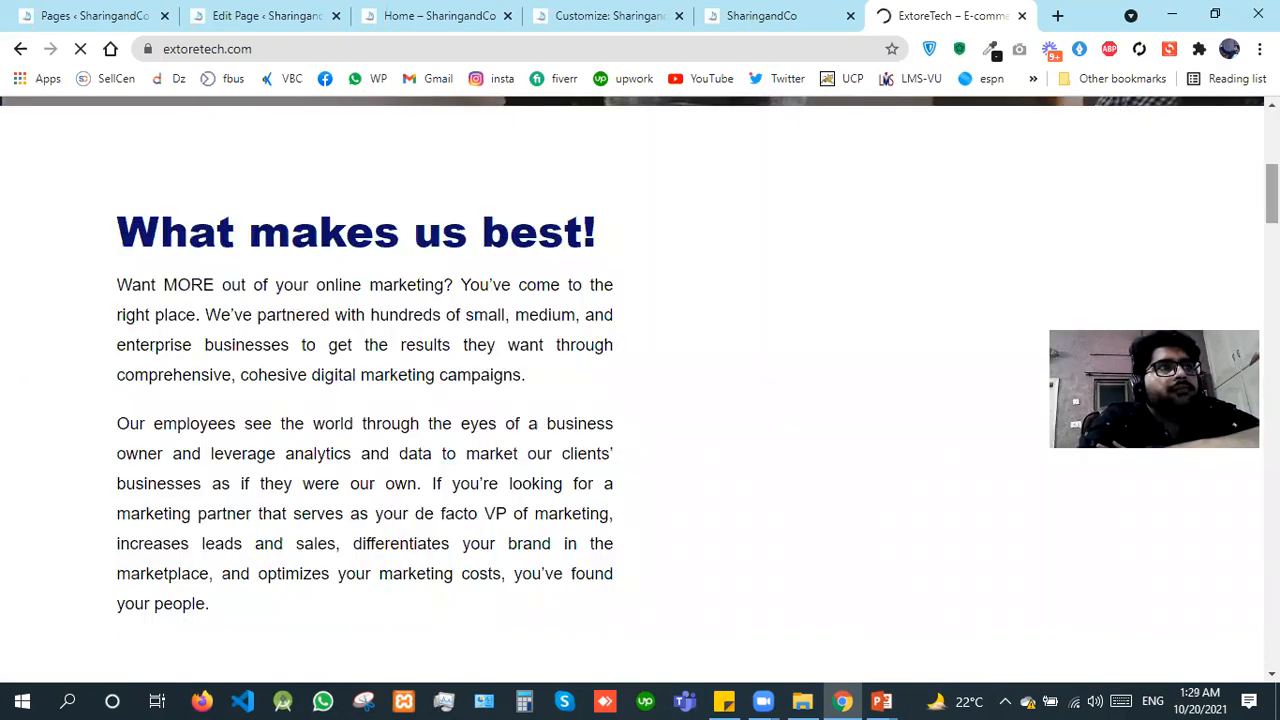
scroll(640, 390, down, 5)
scroll(640, 390, up, 3)
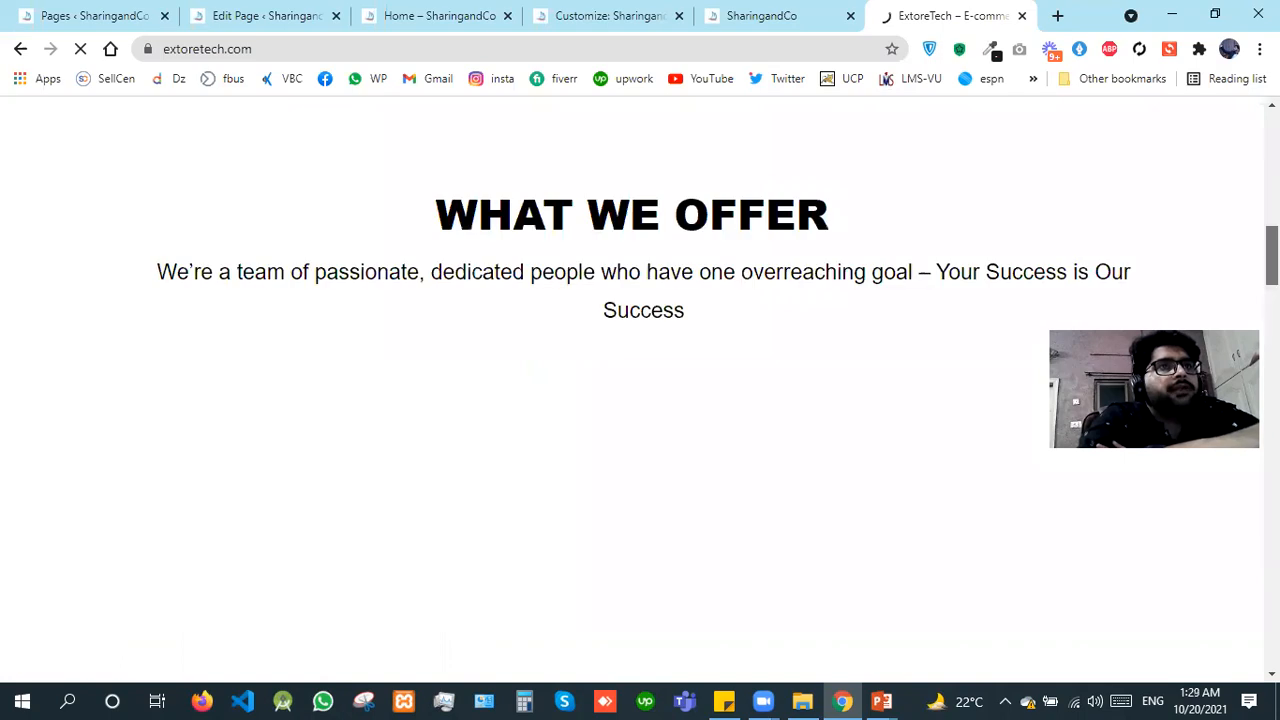
scroll(640, 390, down, 4)
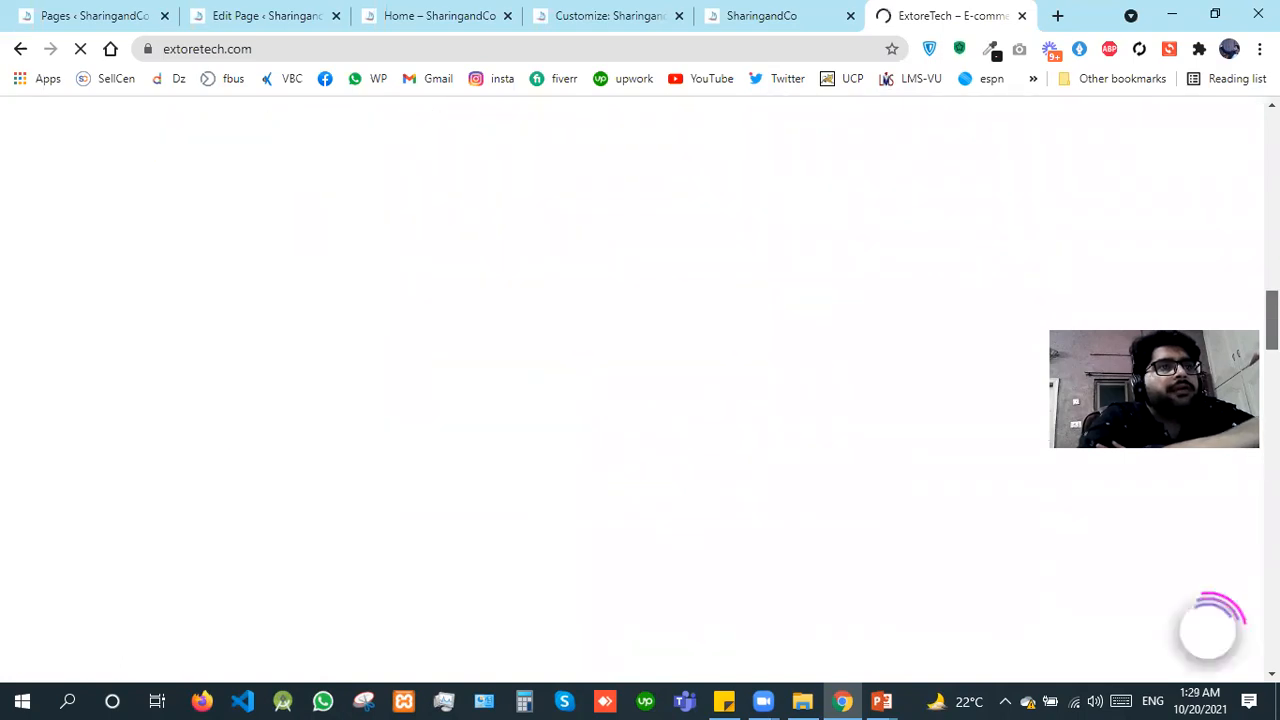
scroll(640, 390, down, 3)
scroll(640, 390, down, 7)
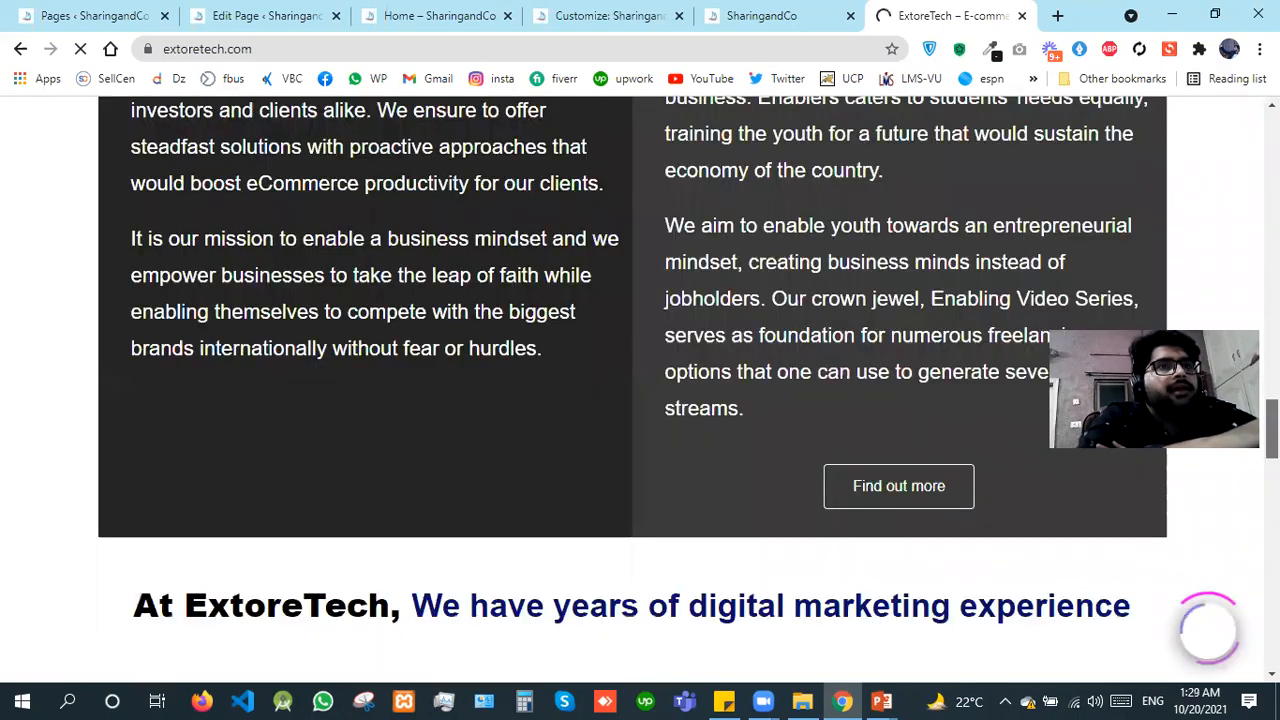
scroll(640, 390, up, 8)
scroll(1164, 524, up, 5)
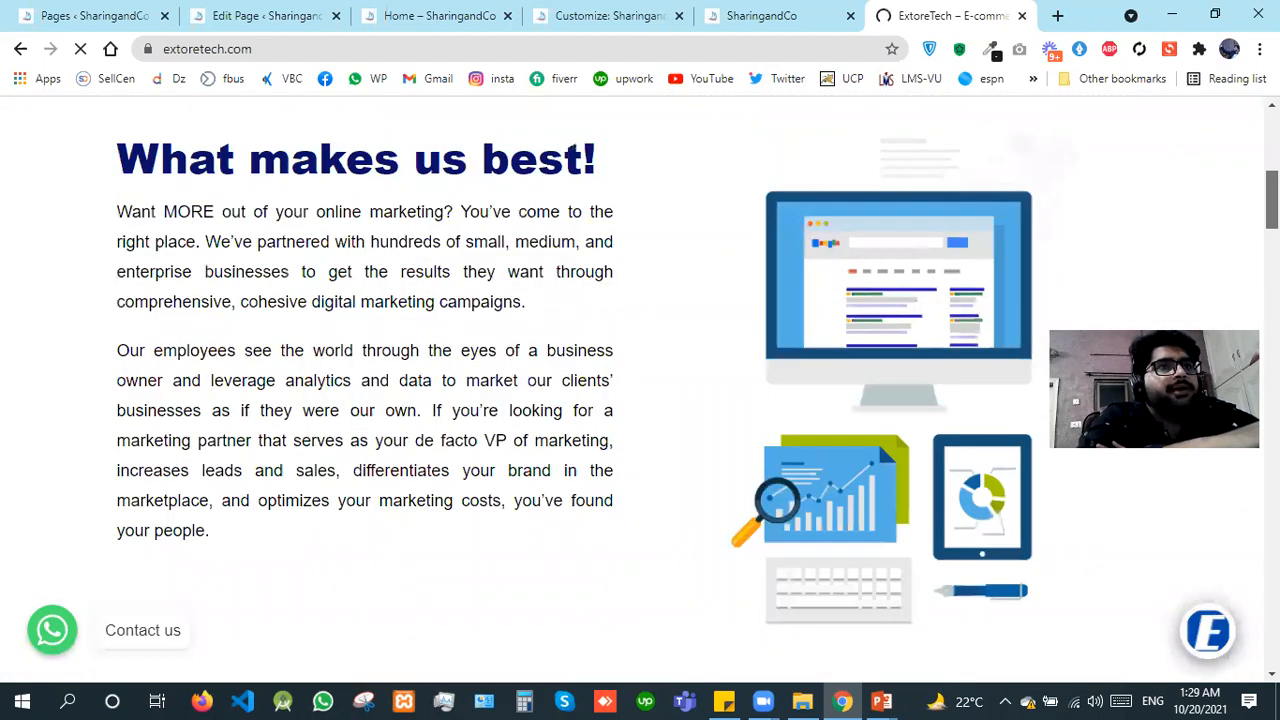
Step: Examine the ExtoreTech homepage's service icons, training section and header, close the site, and return to the SharingandCo customizer
scroll(1164, 524, up, 2)
scroll(1164, 524, down, 5)
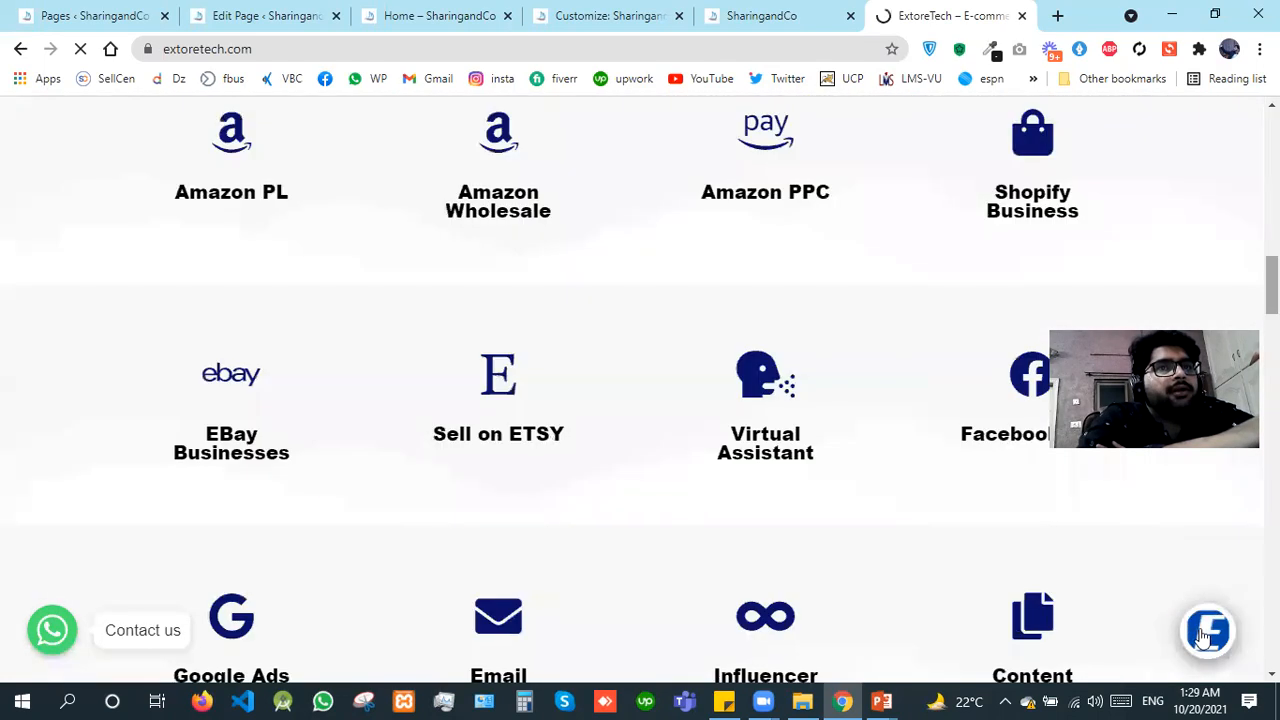
scroll(640, 390, down, 7)
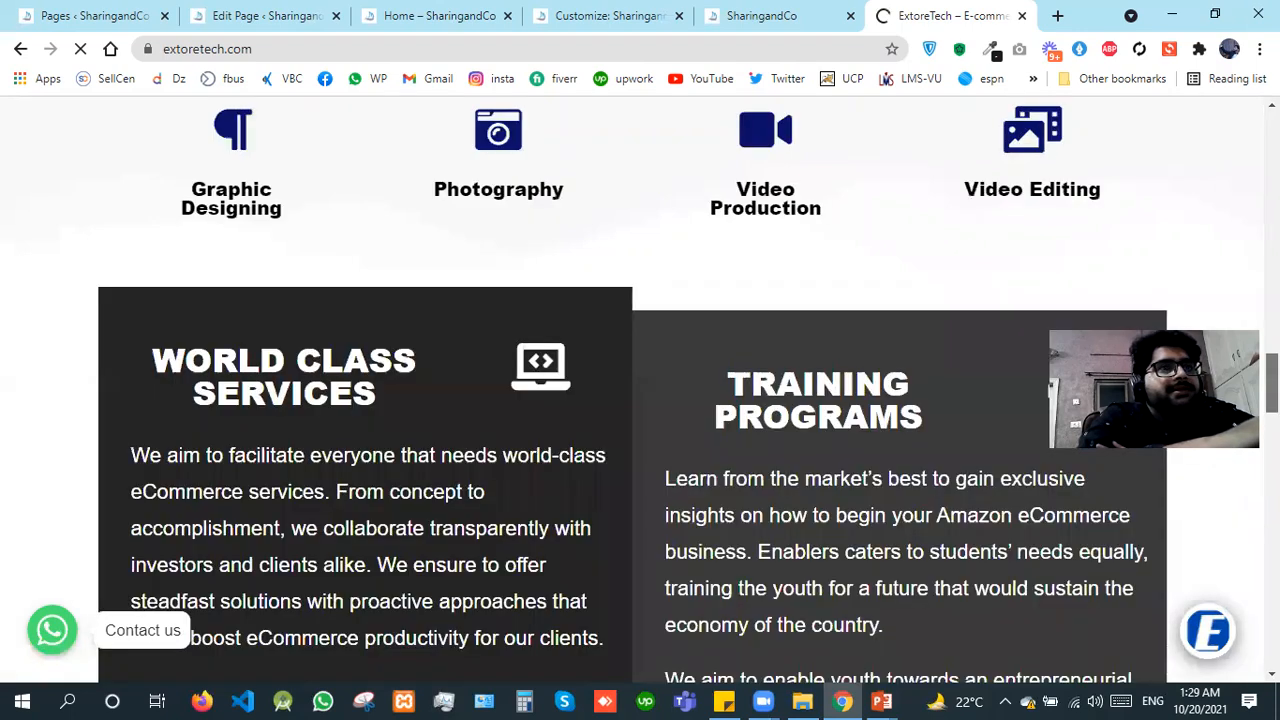
scroll(640, 390, down, 5)
drag(1272, 510, 1272, 200)
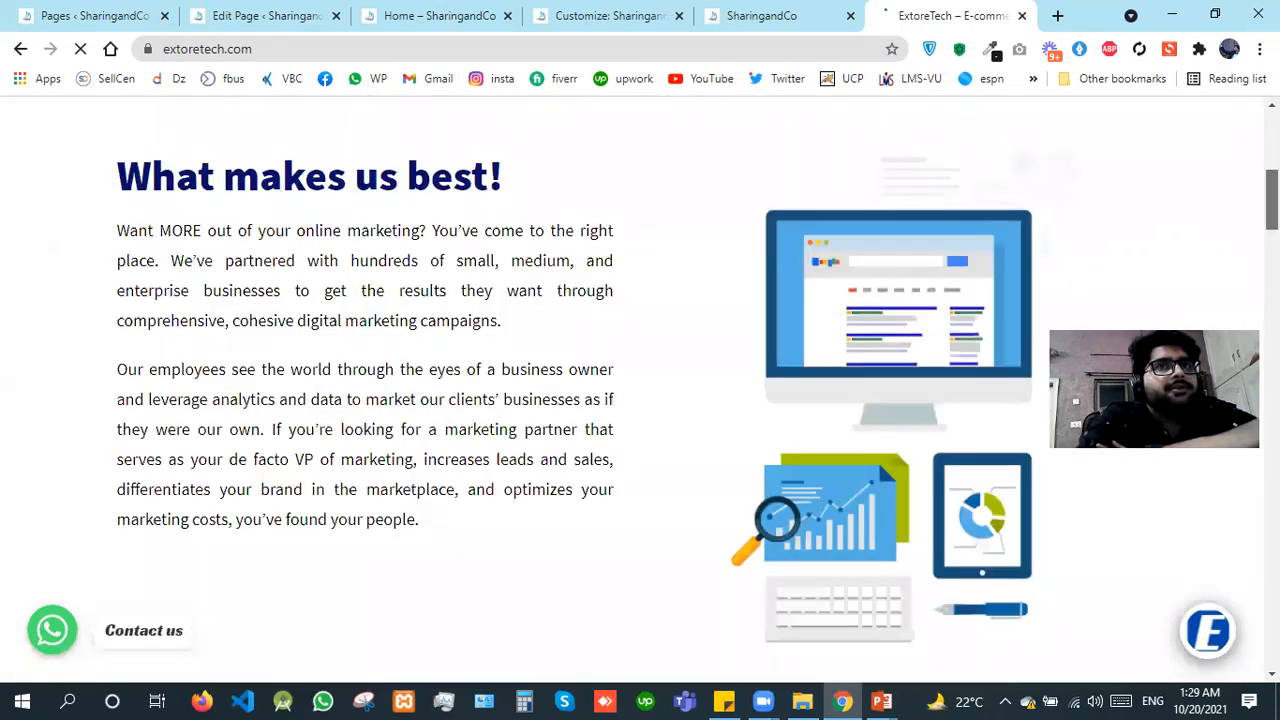
scroll(640, 390, up, 4)
scroll(640, 390, up, 2)
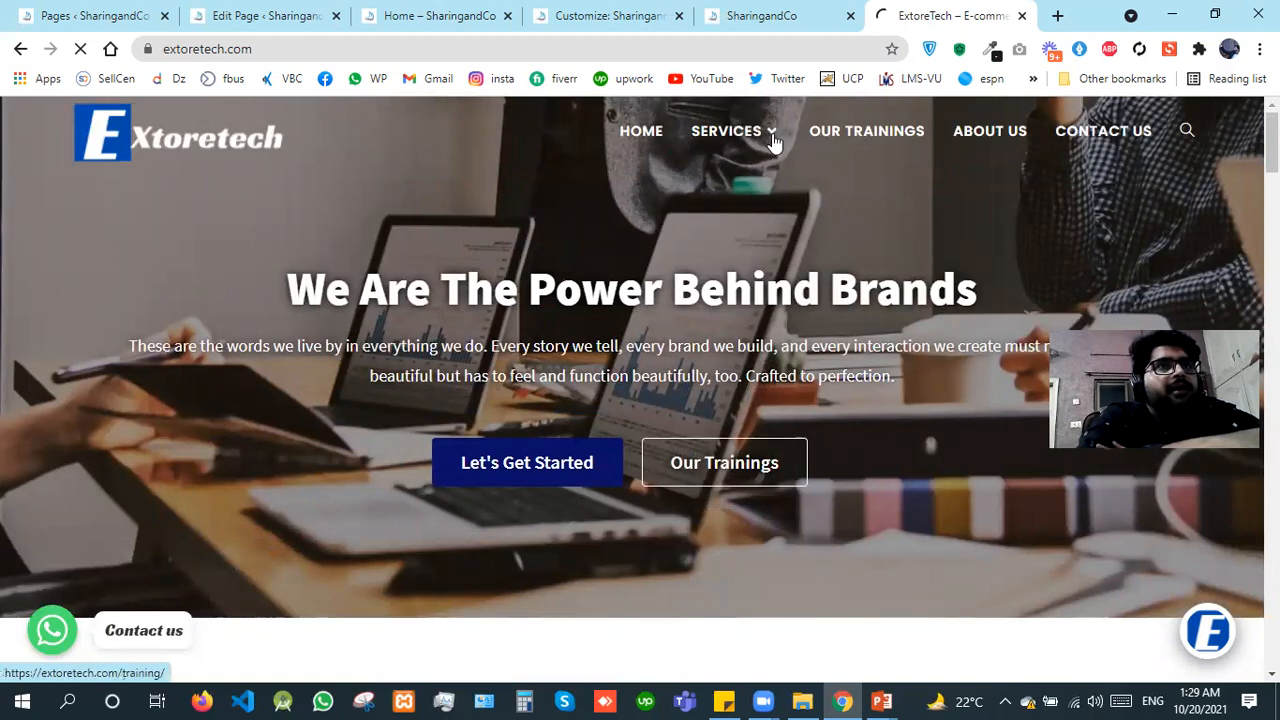
click(1022, 17)
click(643, 6)
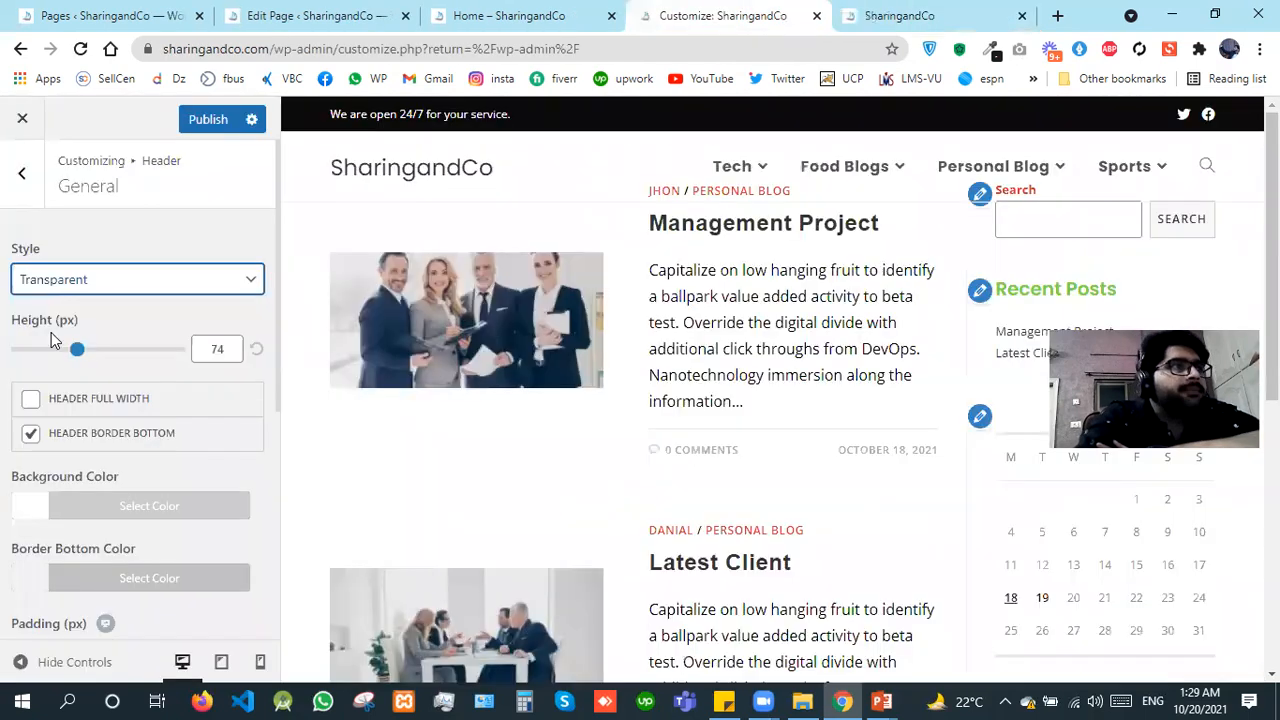
Step: Try the Center and Medium header styles in the Header's General settings
click(104, 296)
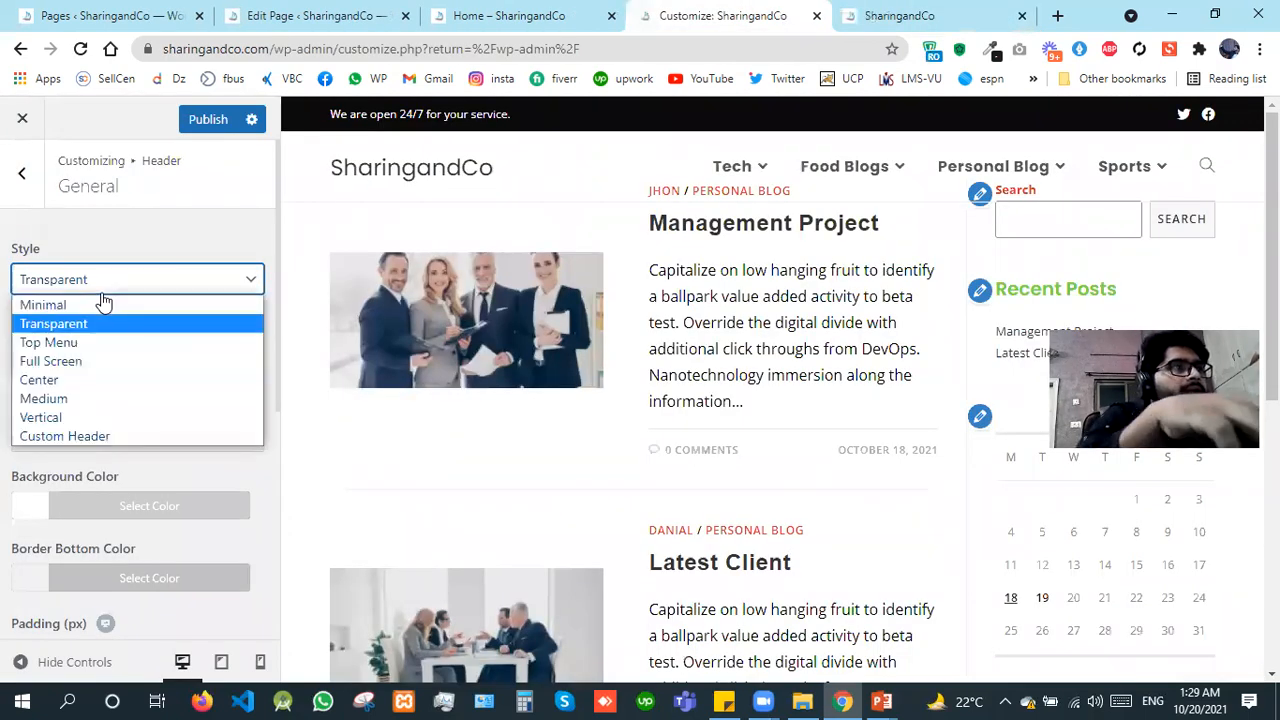
key(Down)
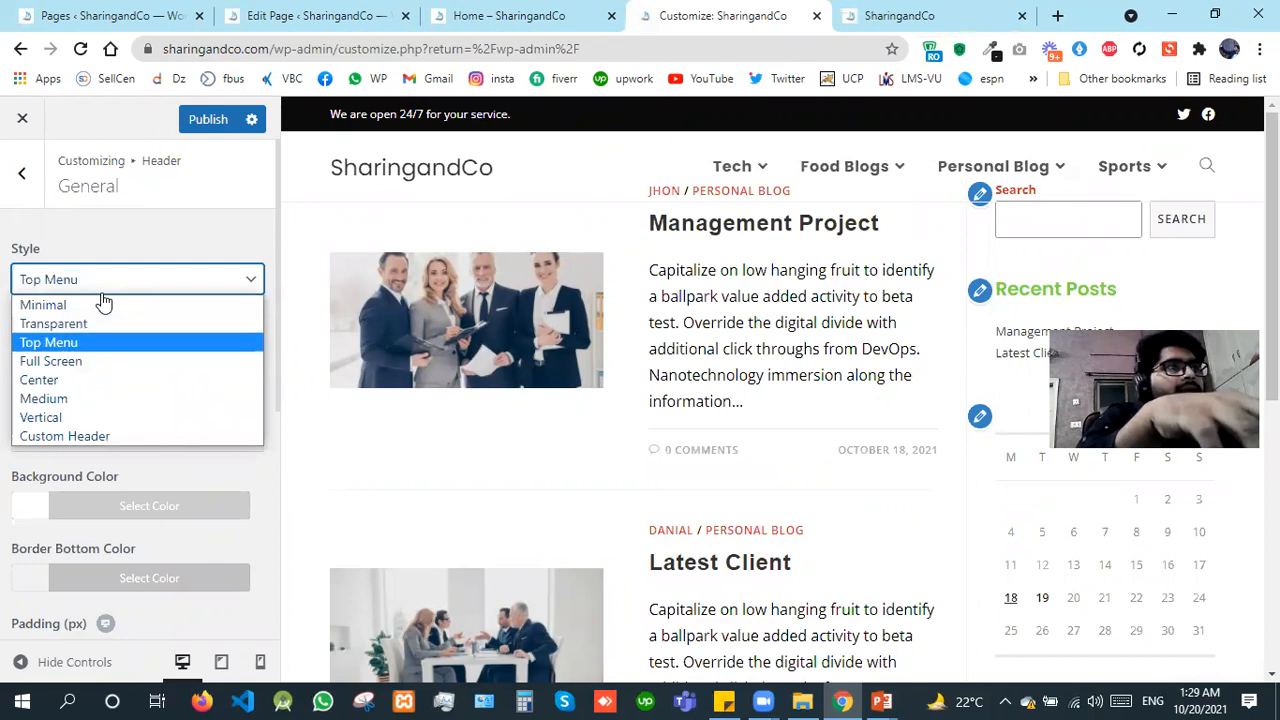
key(Down)
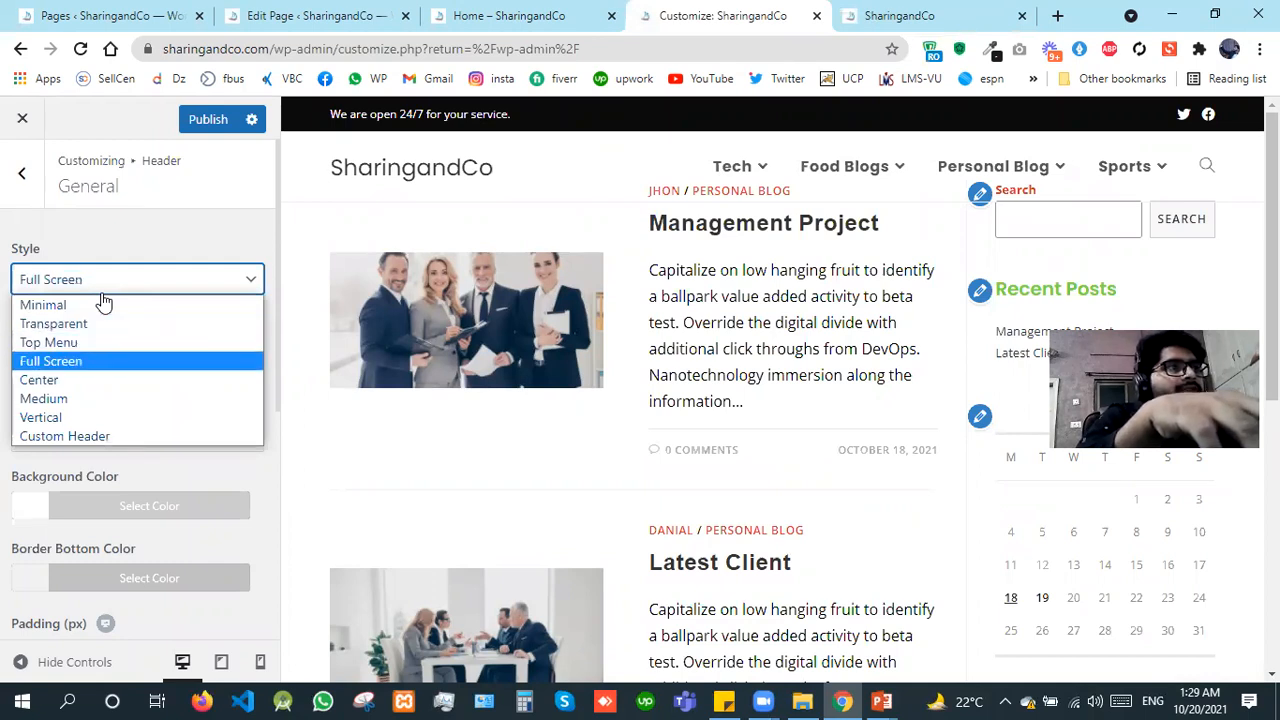
key(Down)
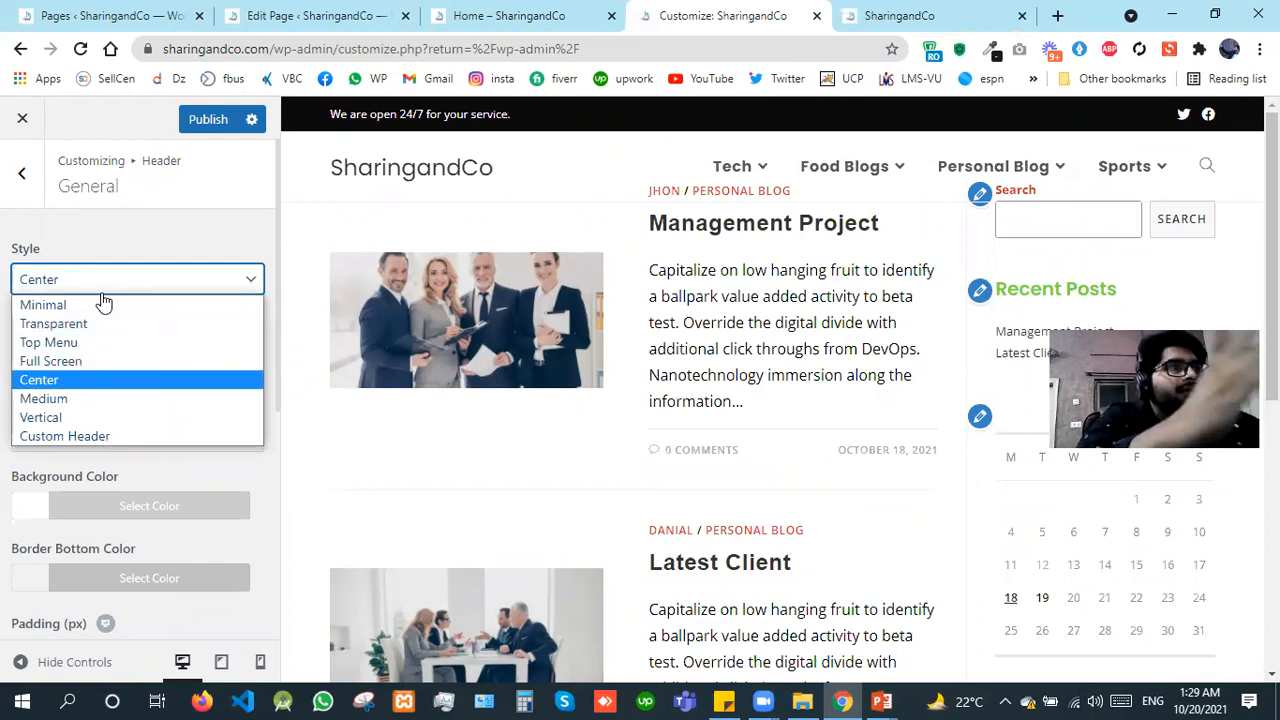
key(Return)
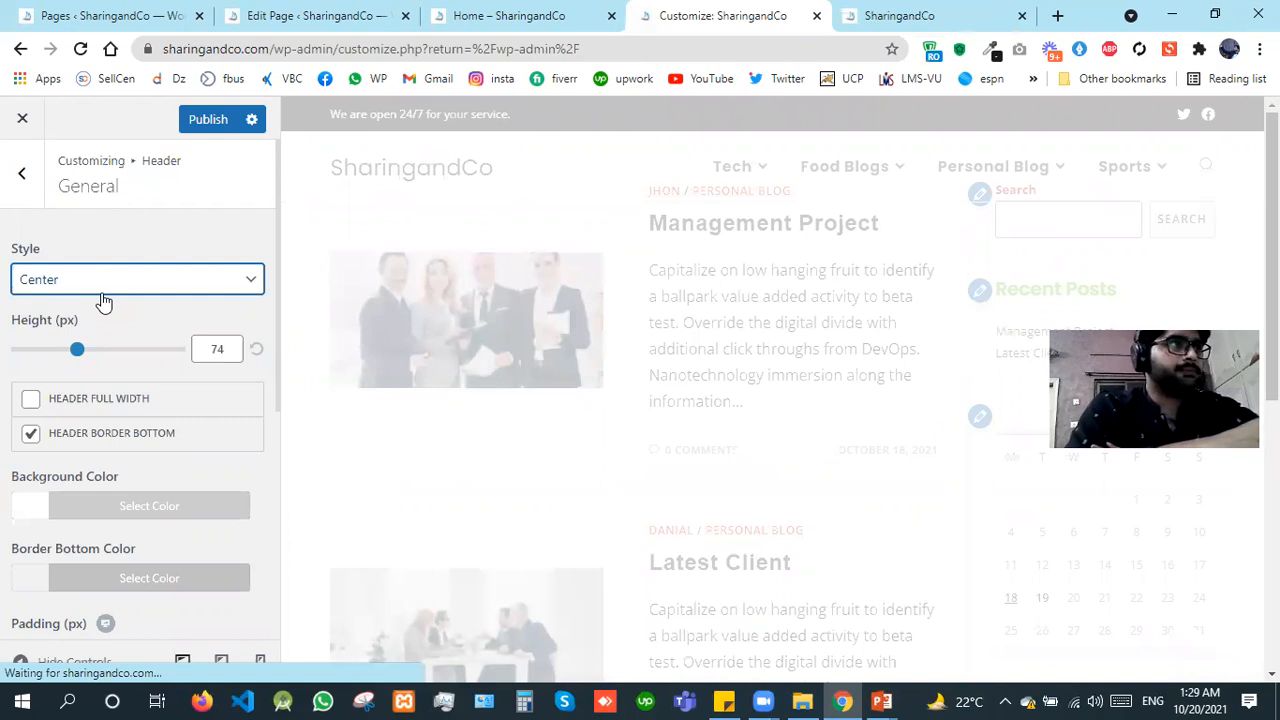
click(126, 279)
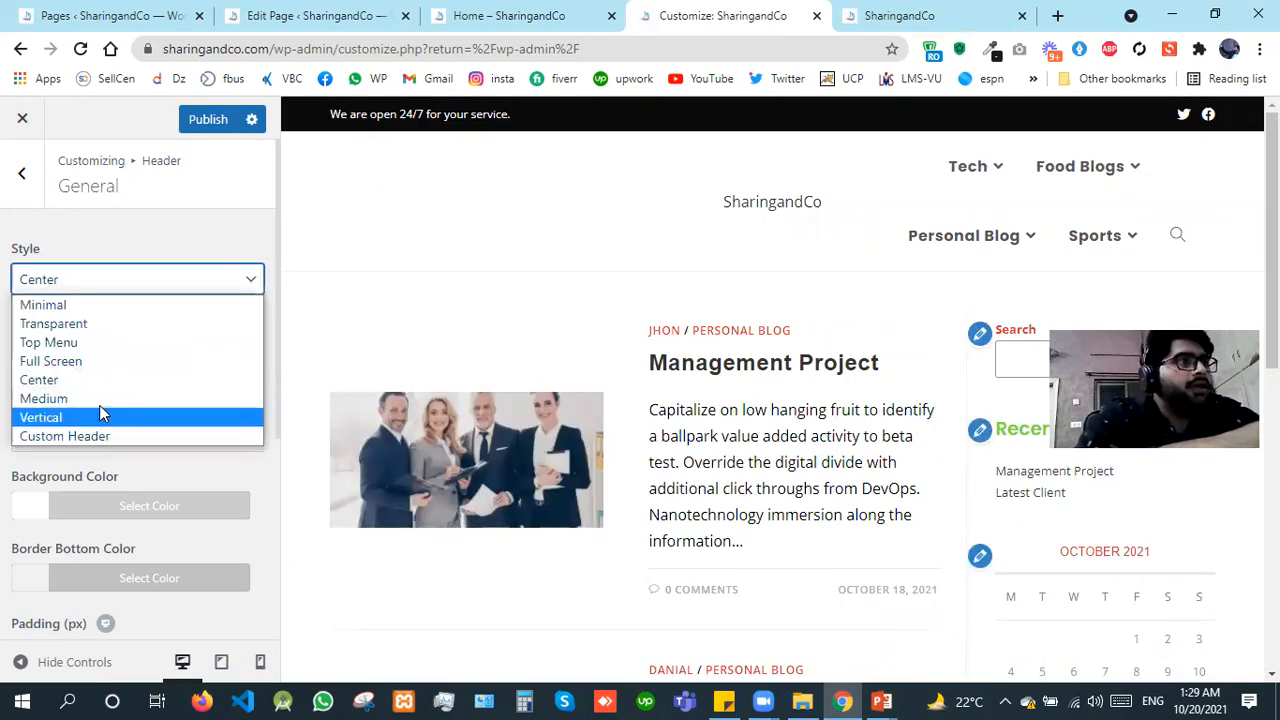
click(104, 400)
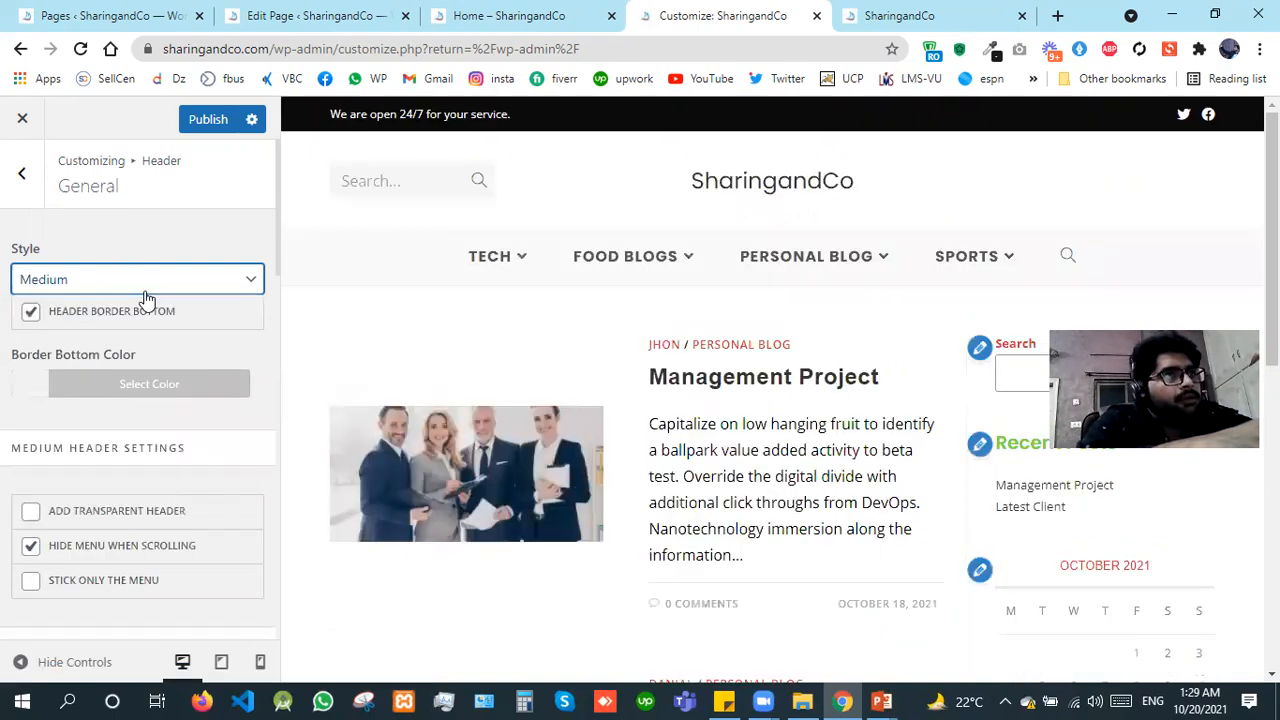
Step: Set the header style to Minimal and return to the list of Header sections
click(152, 284)
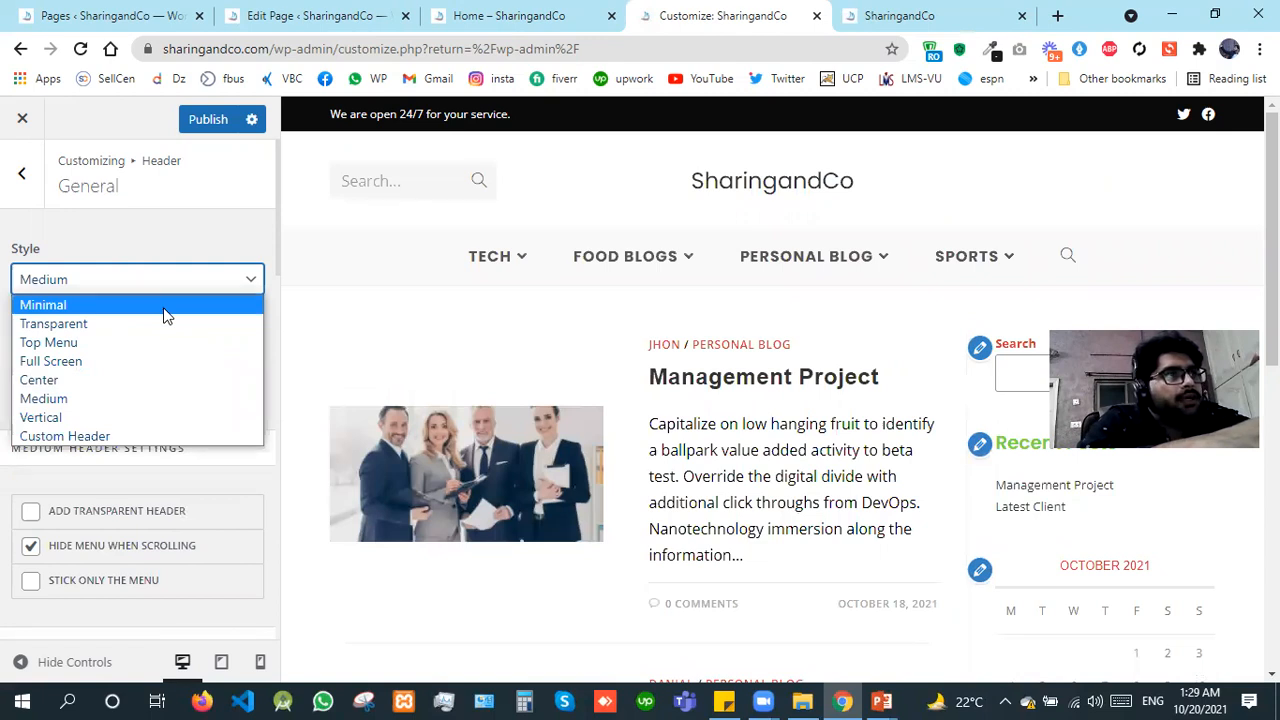
click(166, 315)
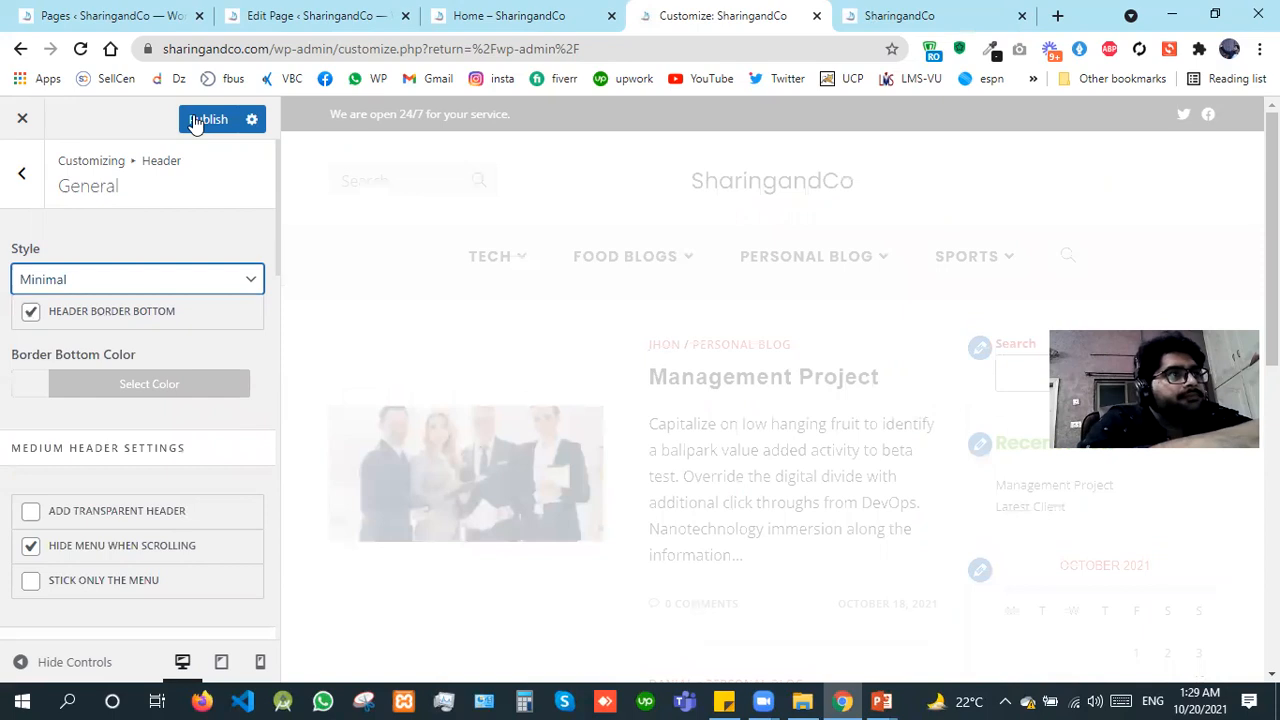
click(8, 196)
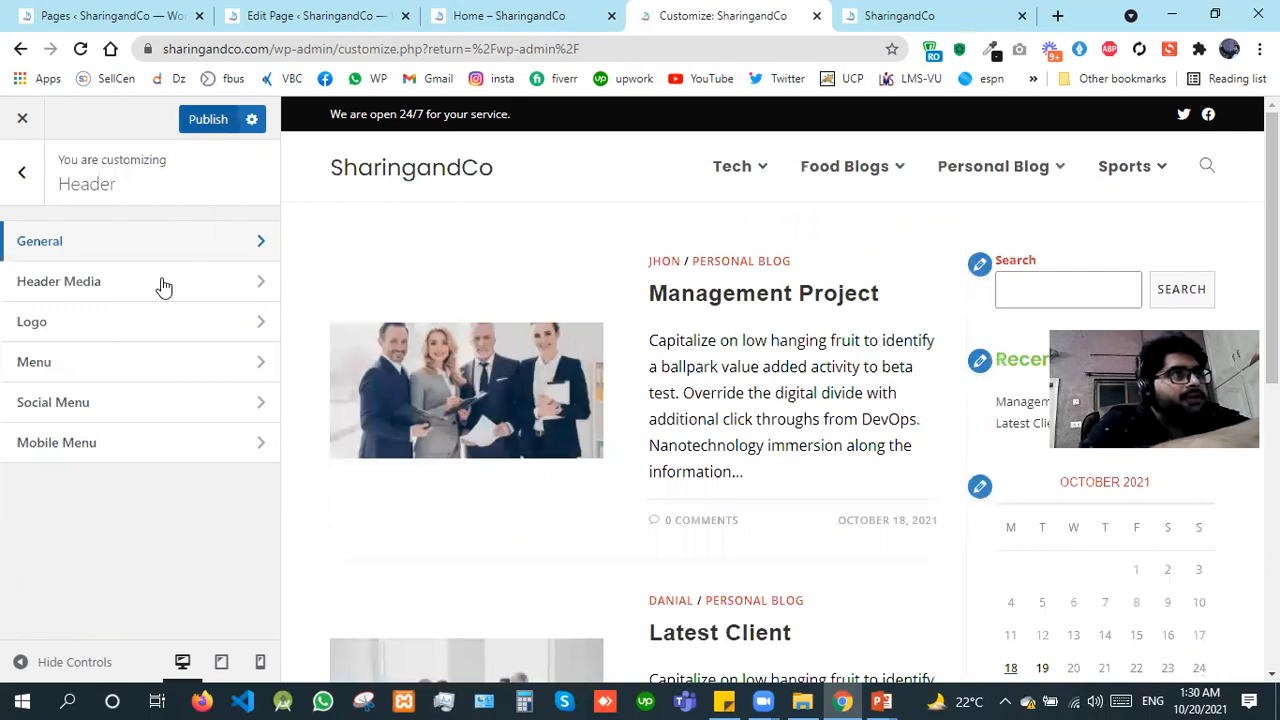
Step: Examine the Header Media options, including the header image's position, attachment, repeat and size choices, and return to the Header sections
click(164, 287)
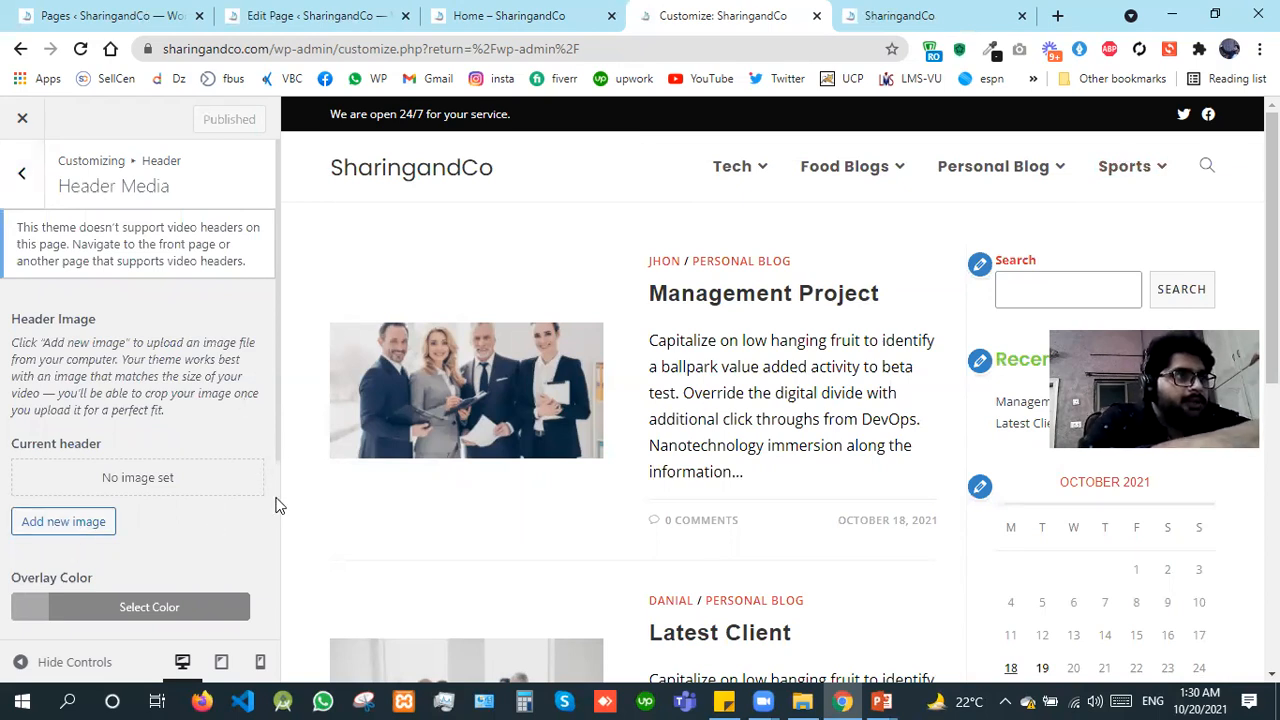
scroll(214, 380, down, 3)
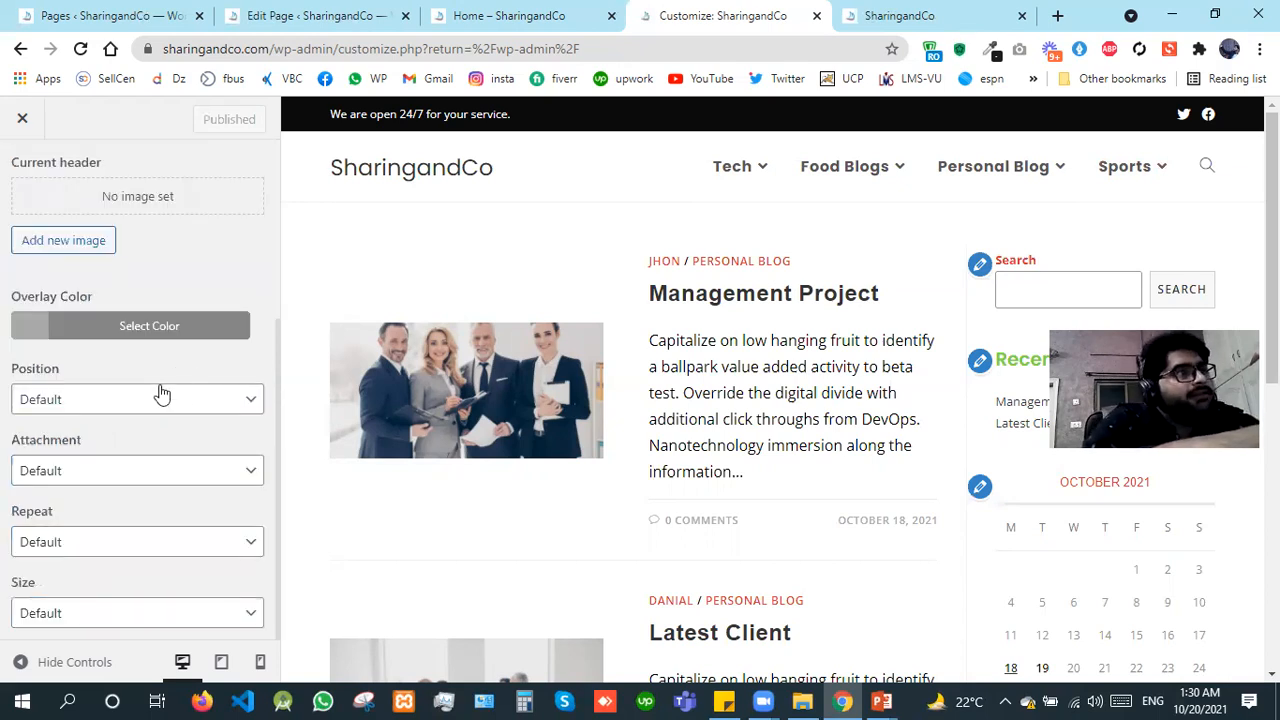
click(162, 393)
click(162, 393)
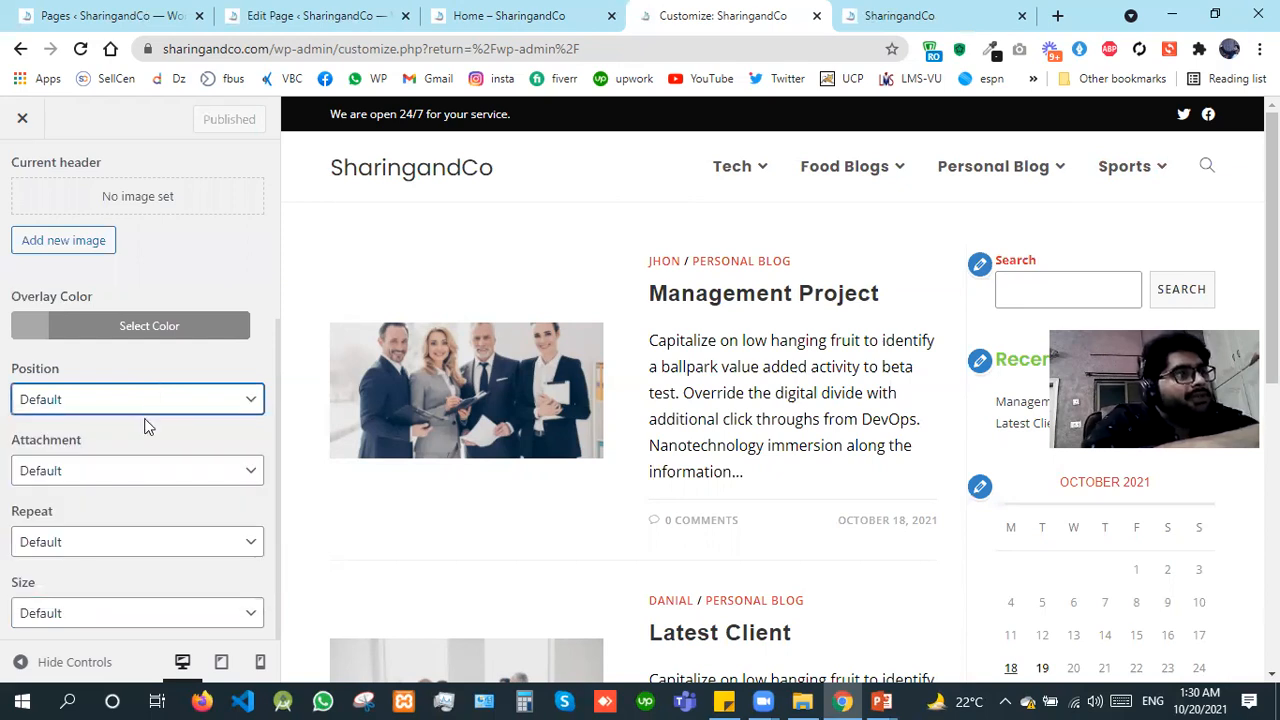
click(128, 474)
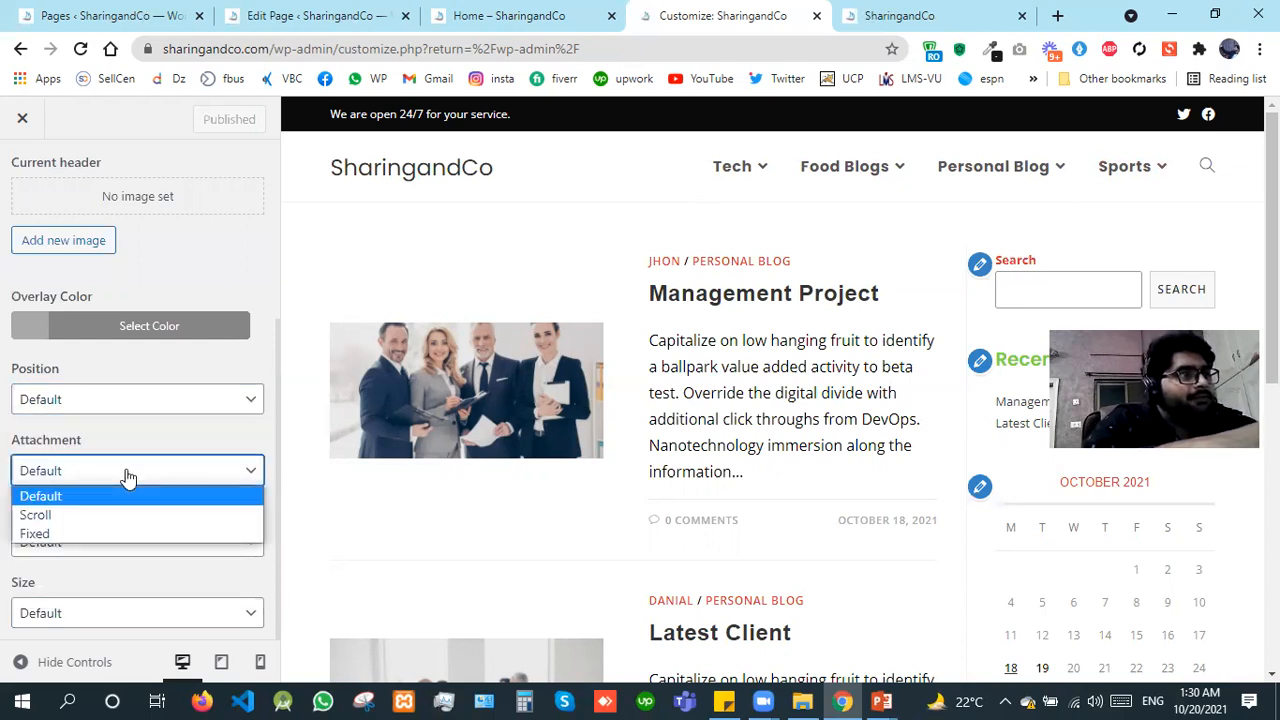
click(128, 476)
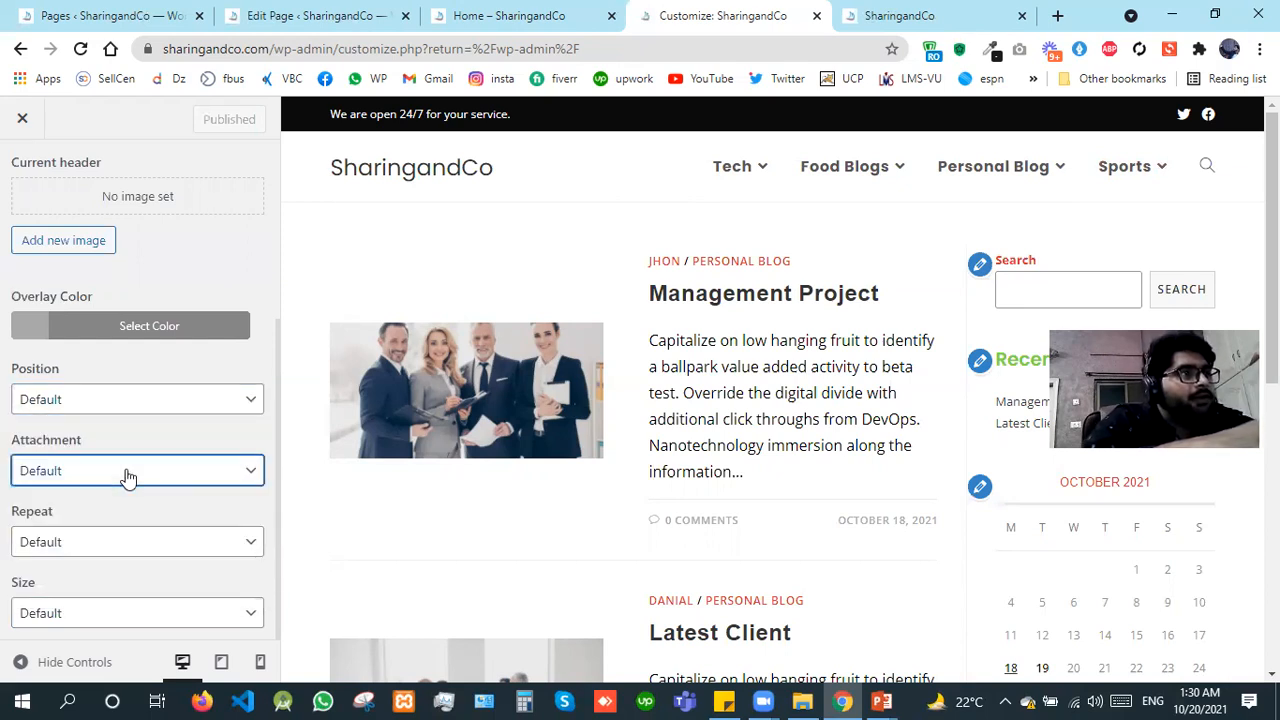
click(100, 543)
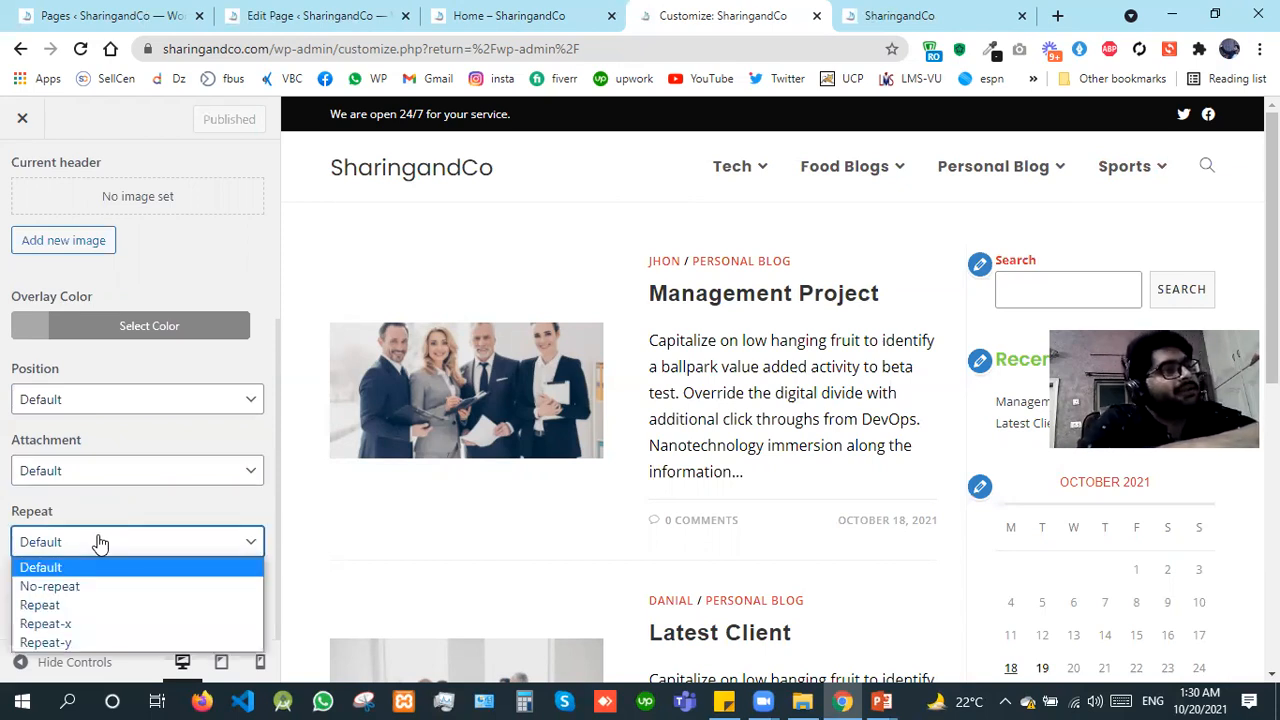
click(100, 552)
click(100, 610)
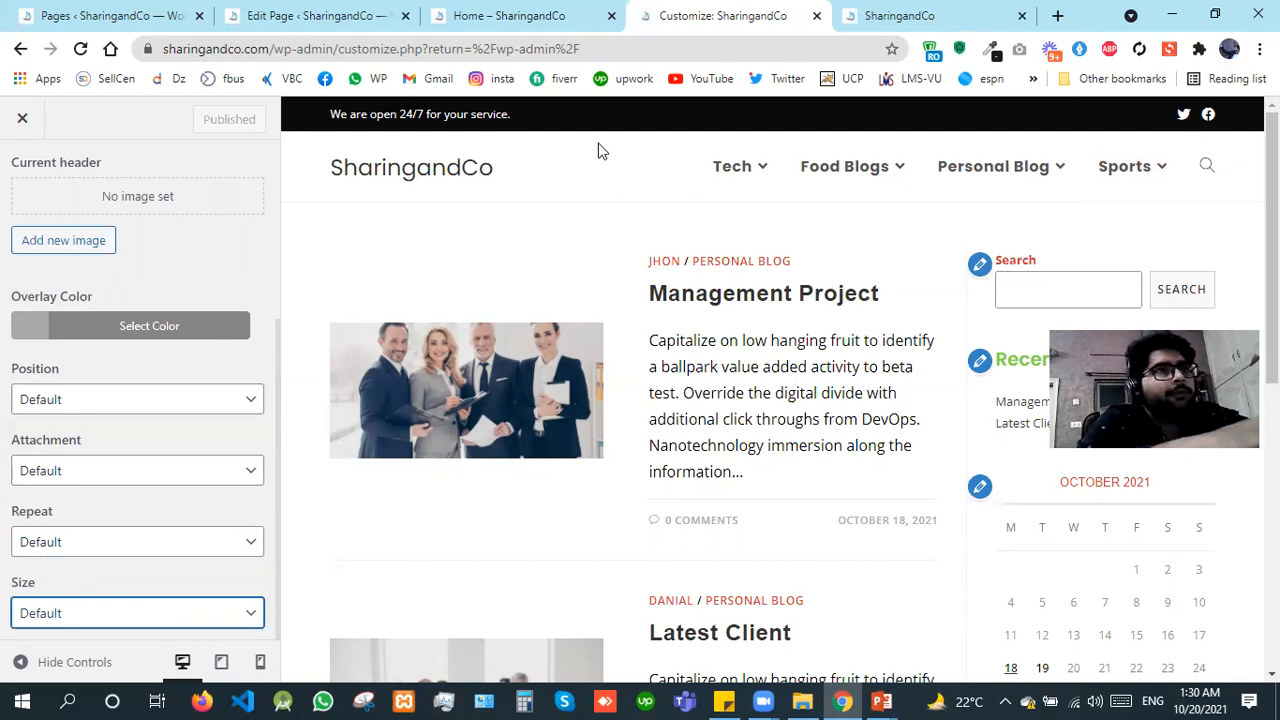
click(274, 164)
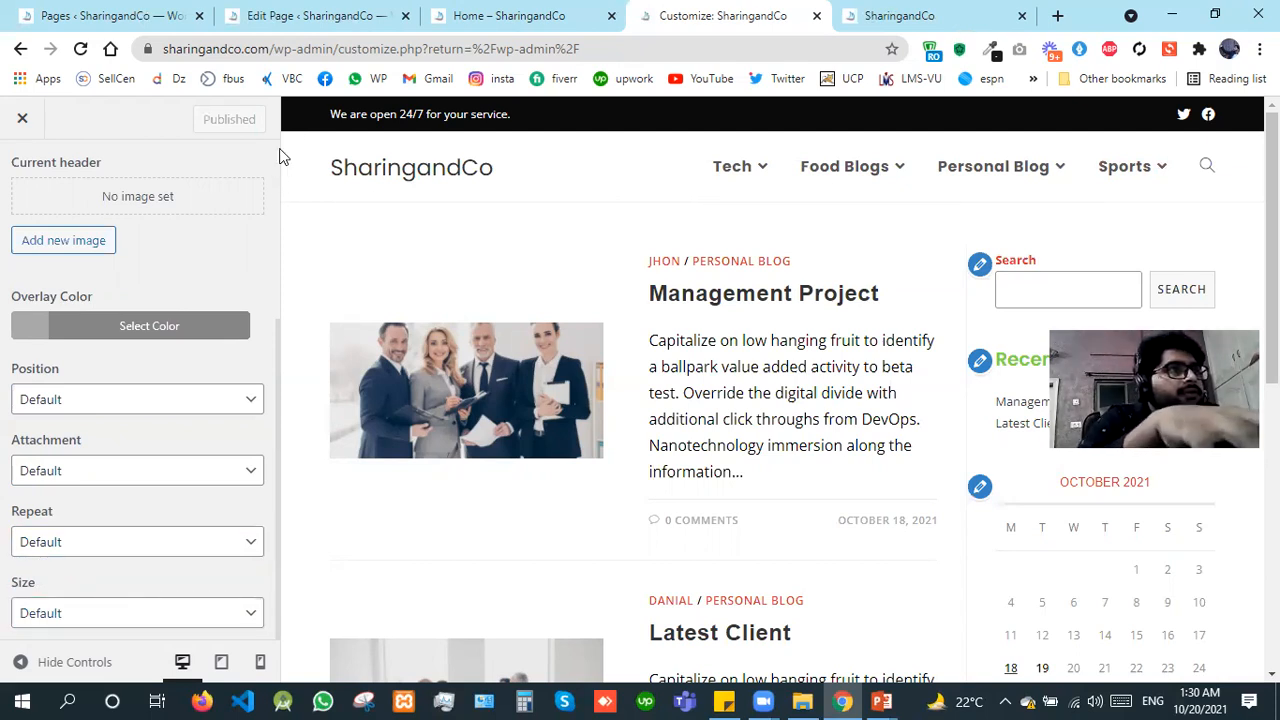
scroll(280, 152, up, 1)
scroll(39, 168, up, 2)
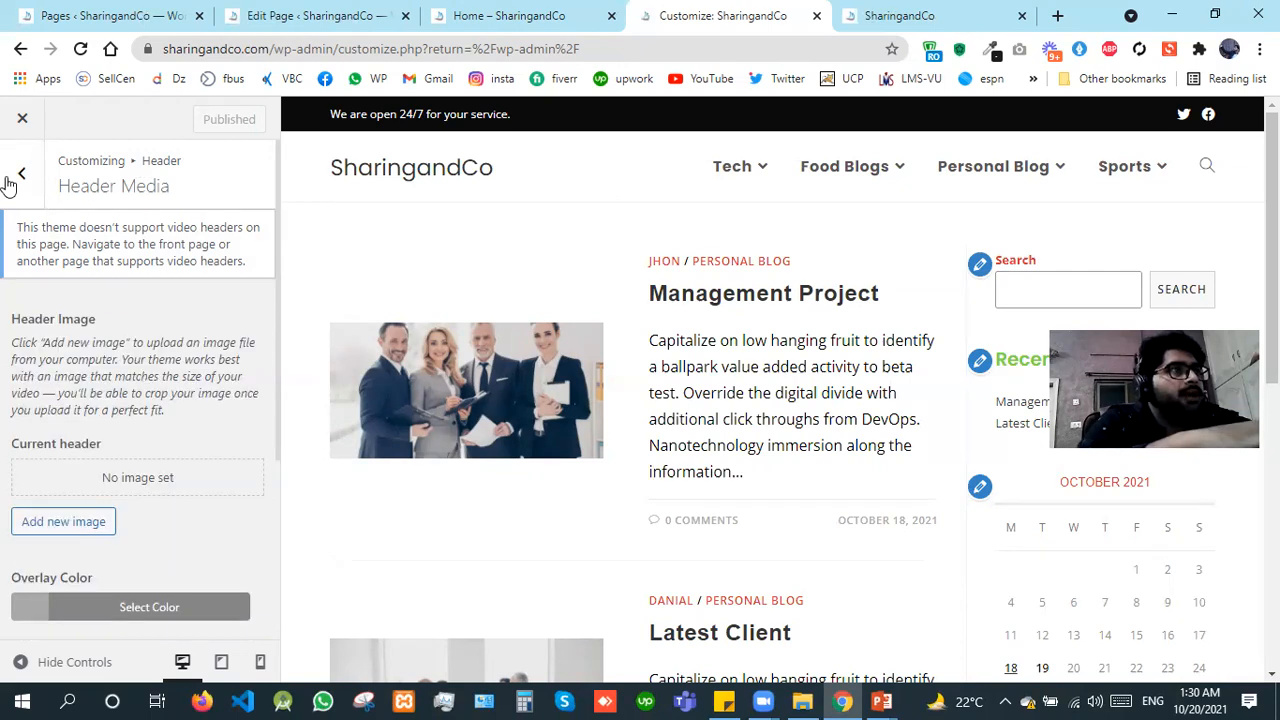
click(10, 179)
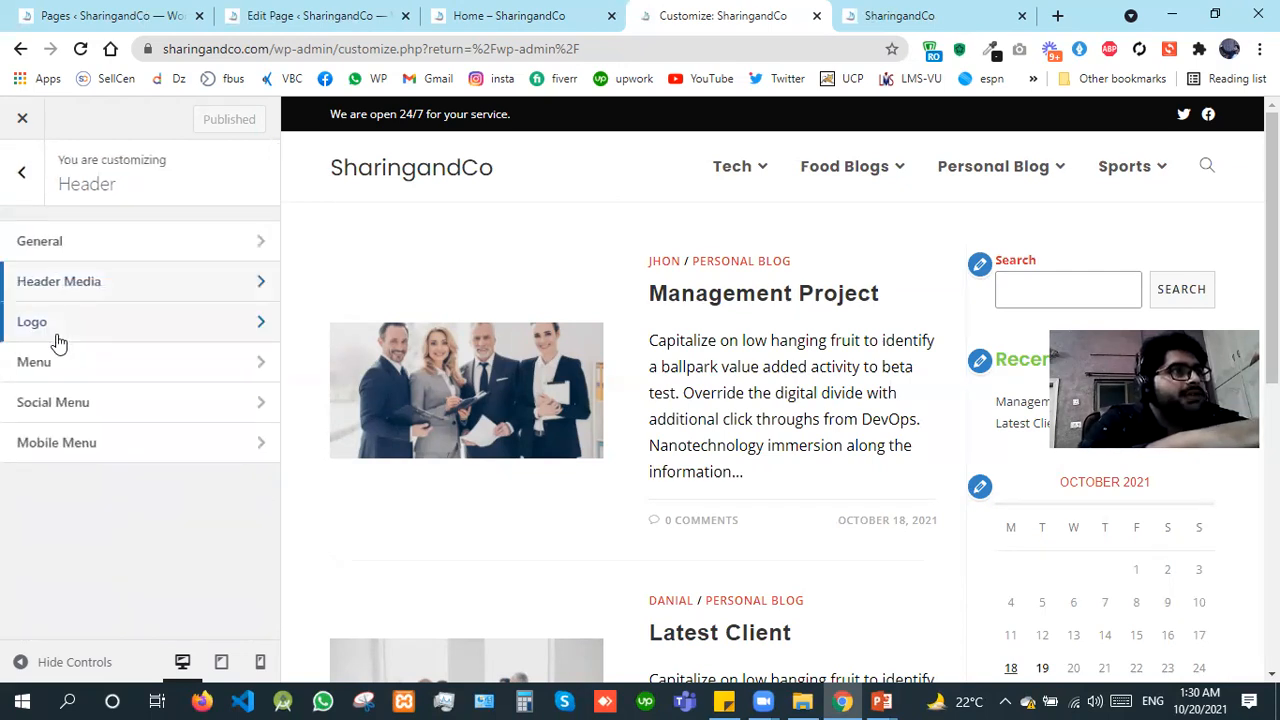
Step: Add the second blue and red sailboat image from the media library as the header logo, without cropping it
click(40, 322)
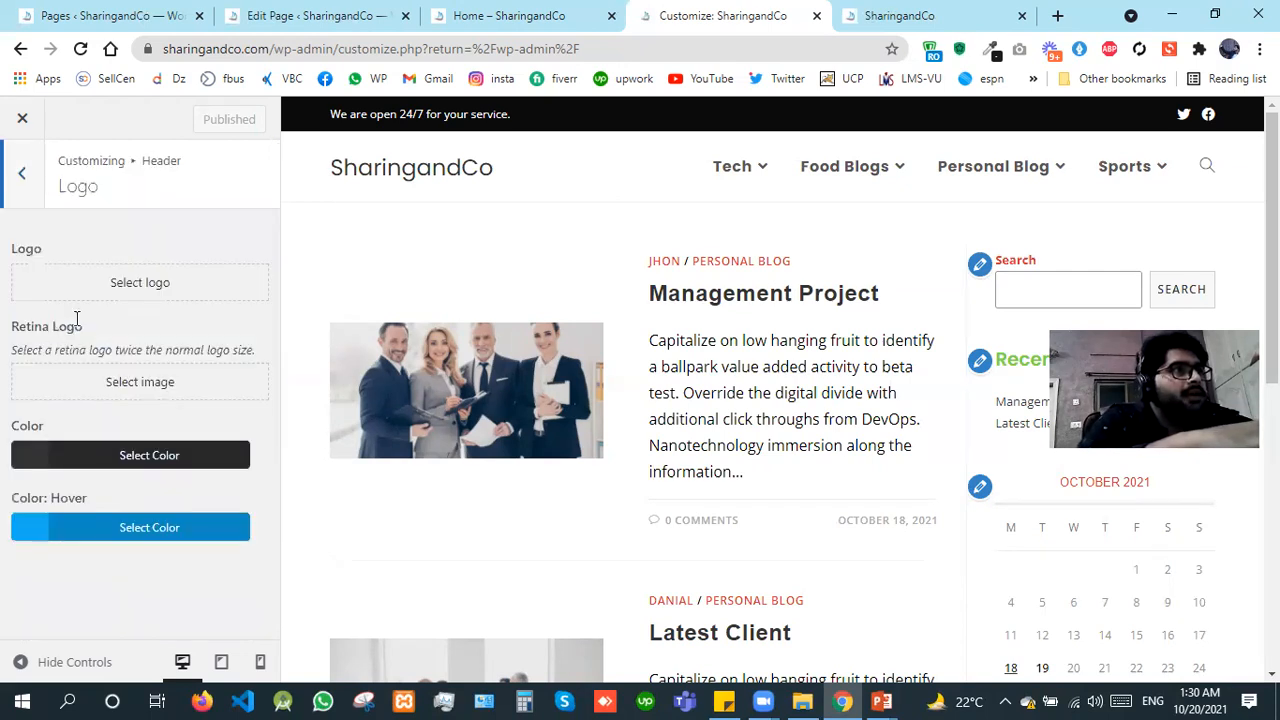
click(135, 285)
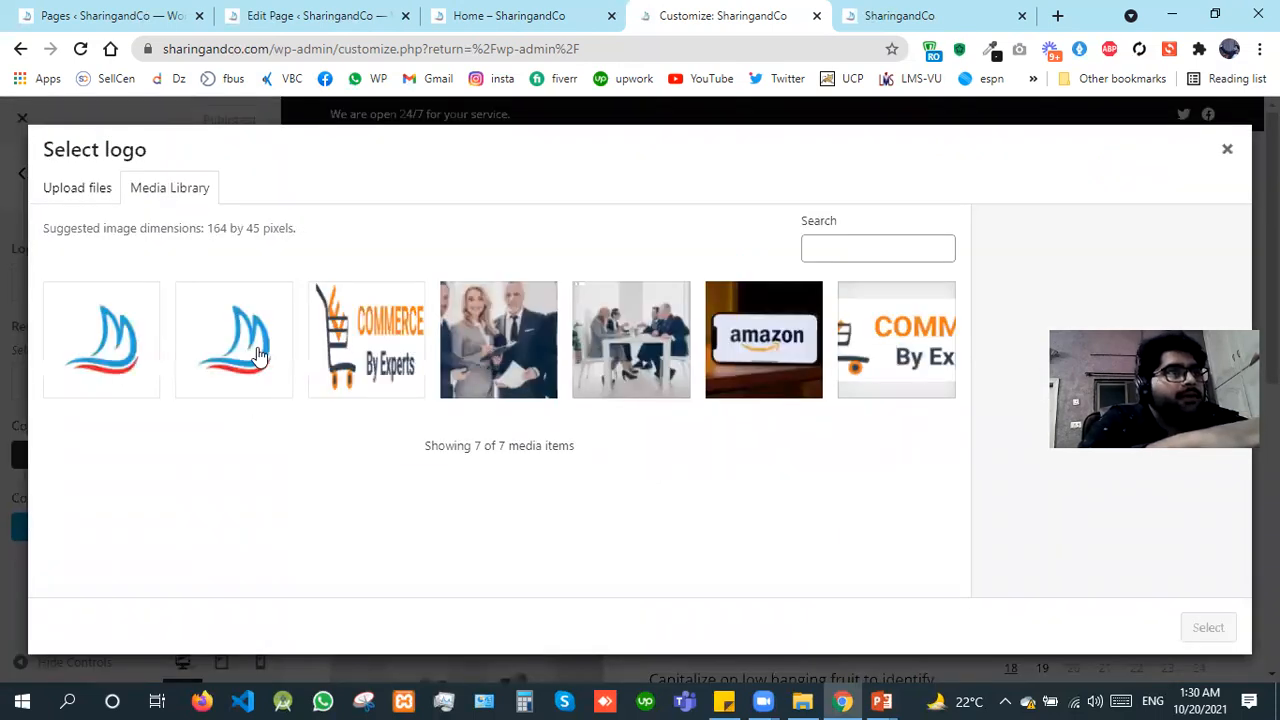
click(258, 355)
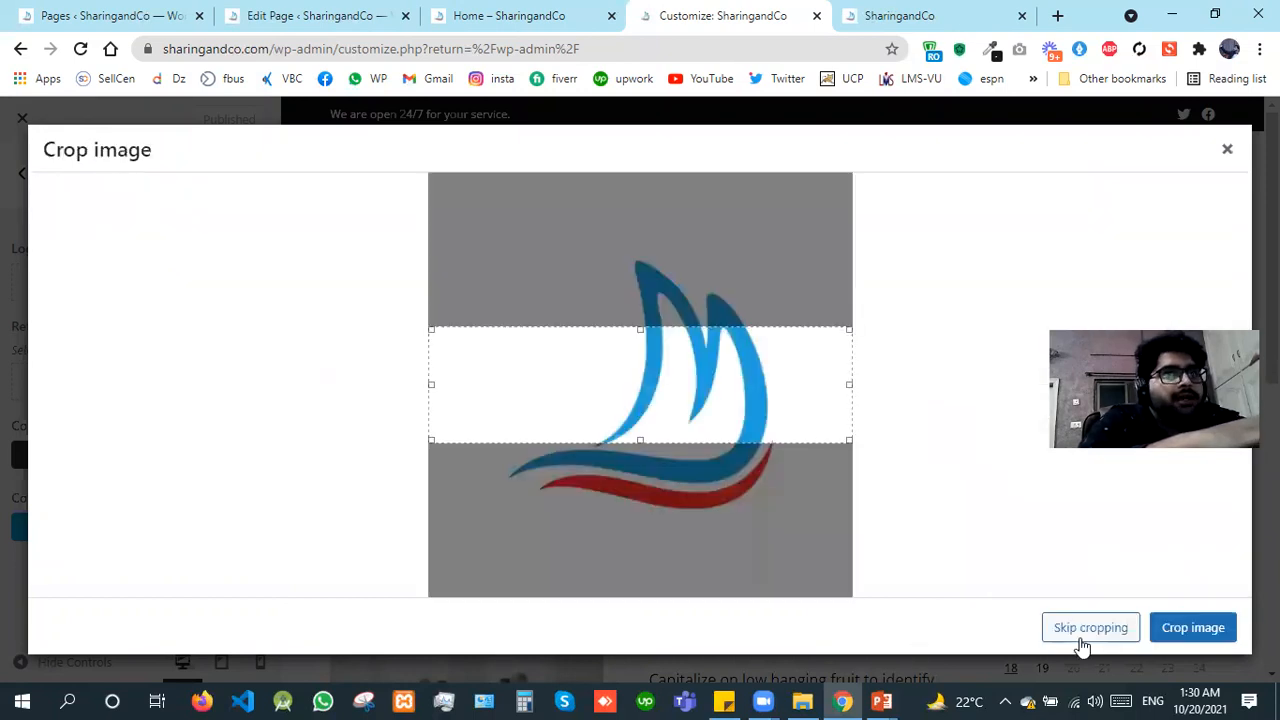
click(1082, 645)
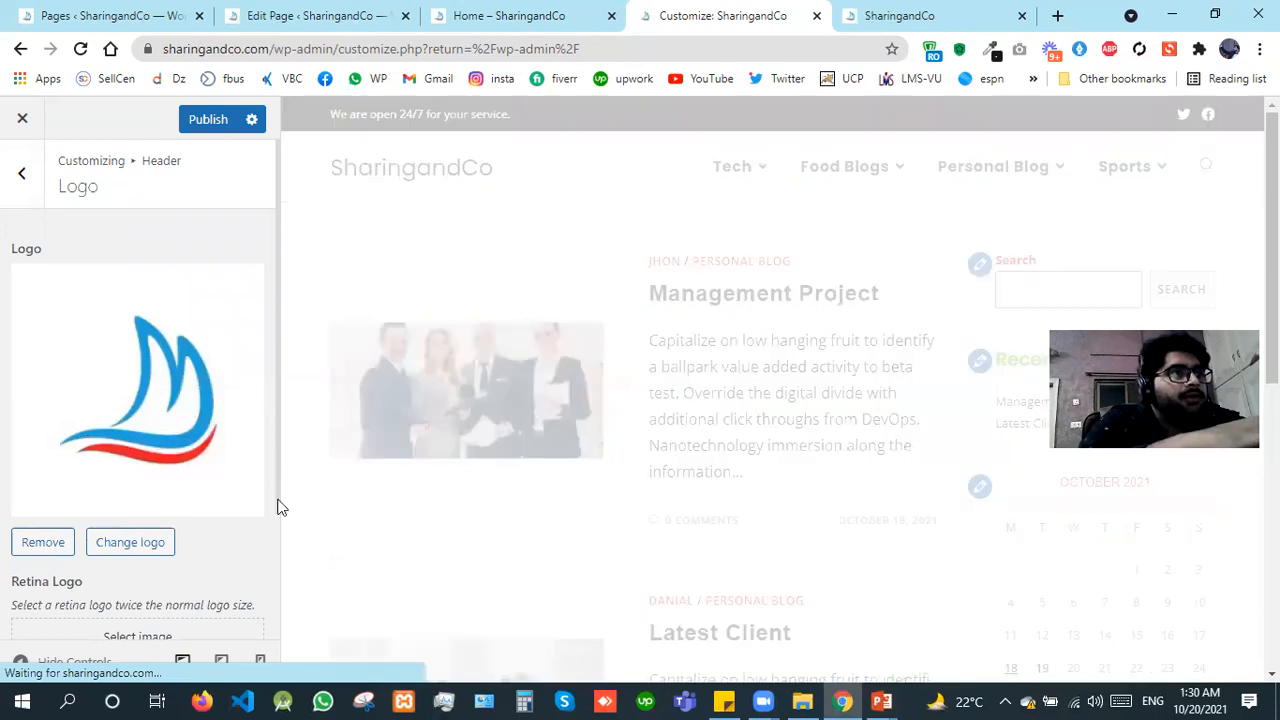
Step: Try maximum widths of 100 px and 500 px for the header logo
scroll(270, 596, down, 2)
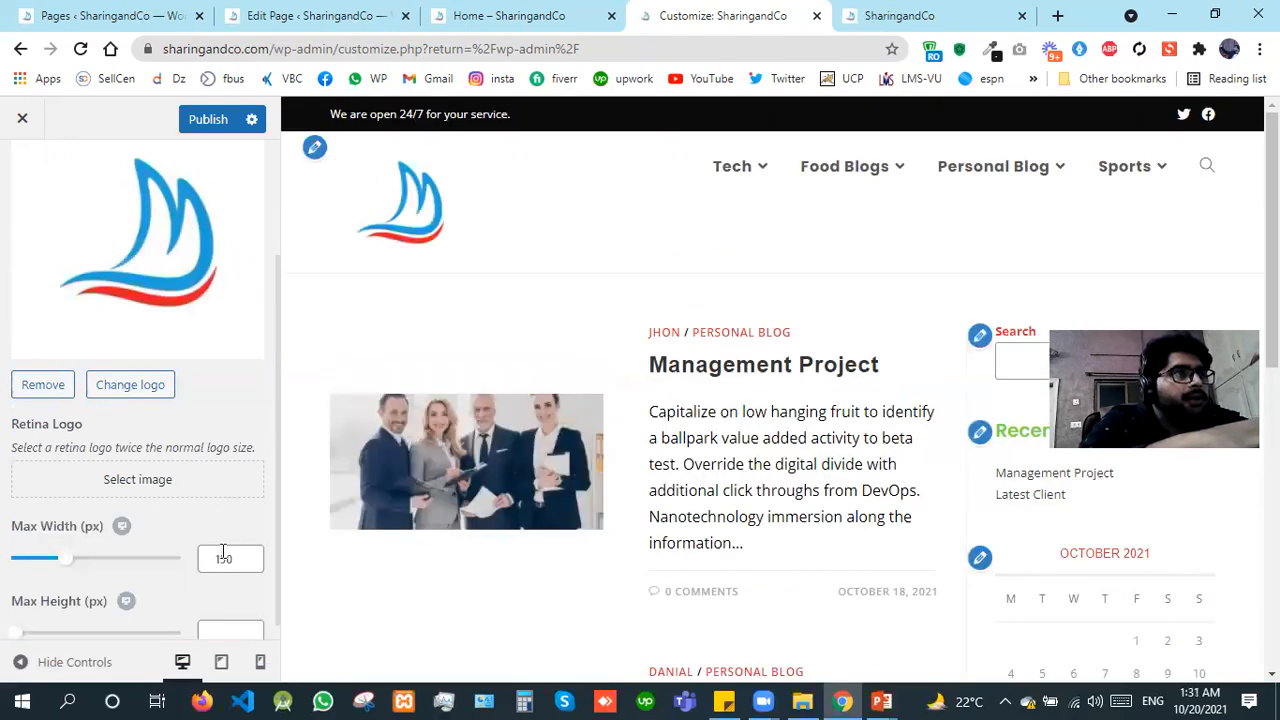
click(224, 559)
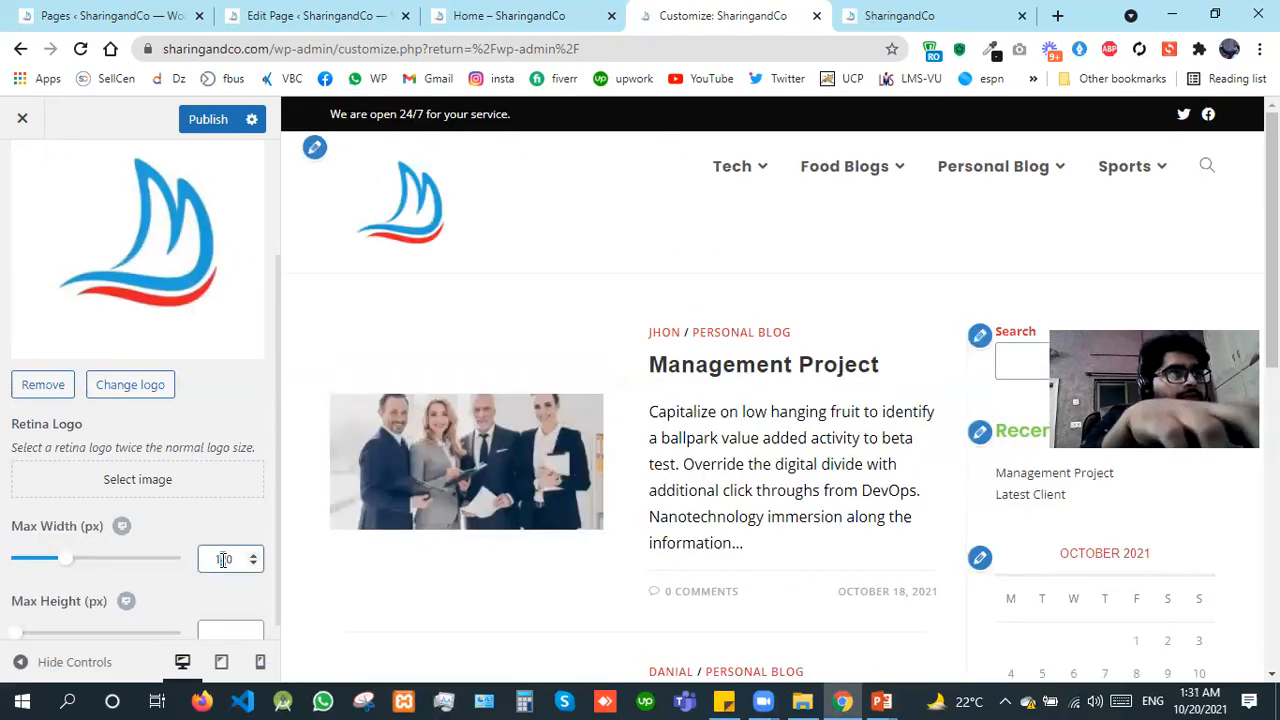
text(0)
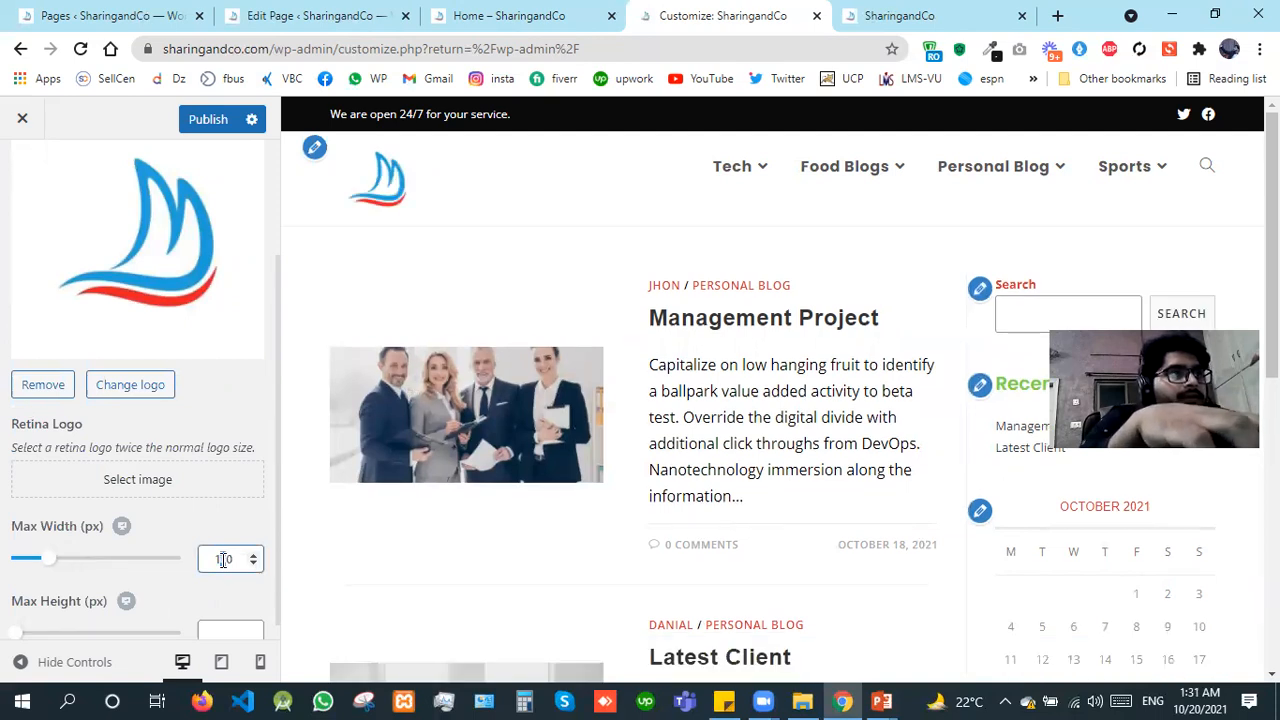
double_click(223, 560)
text(500)
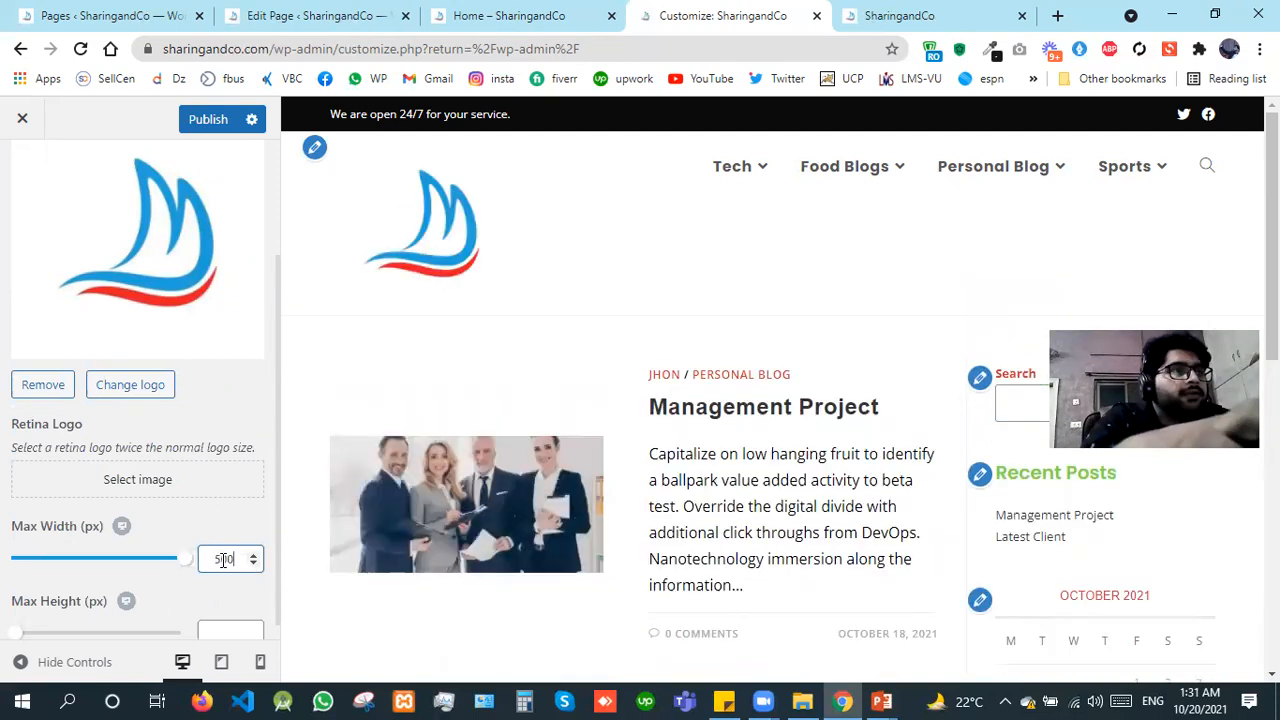
Step: Set the header logo's maximum width to 80 px
key(BackSpace)
key(BackSpace)
key(BackSpace)
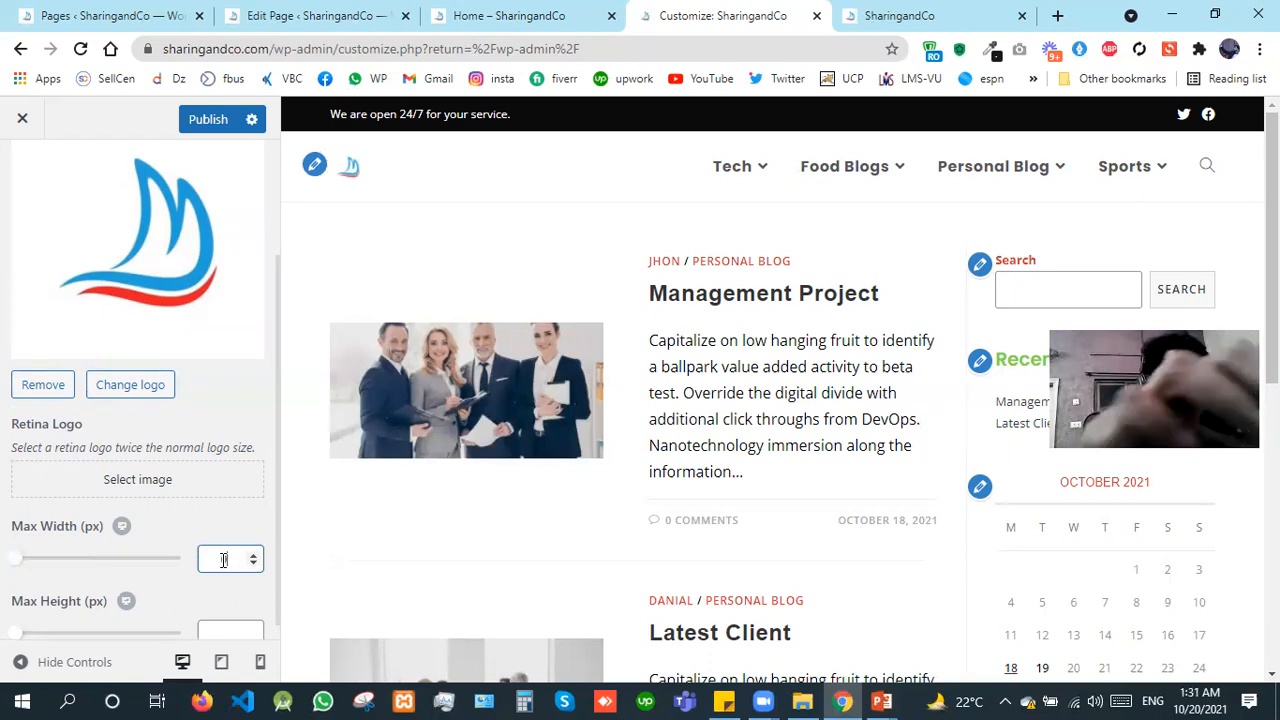
text(80)
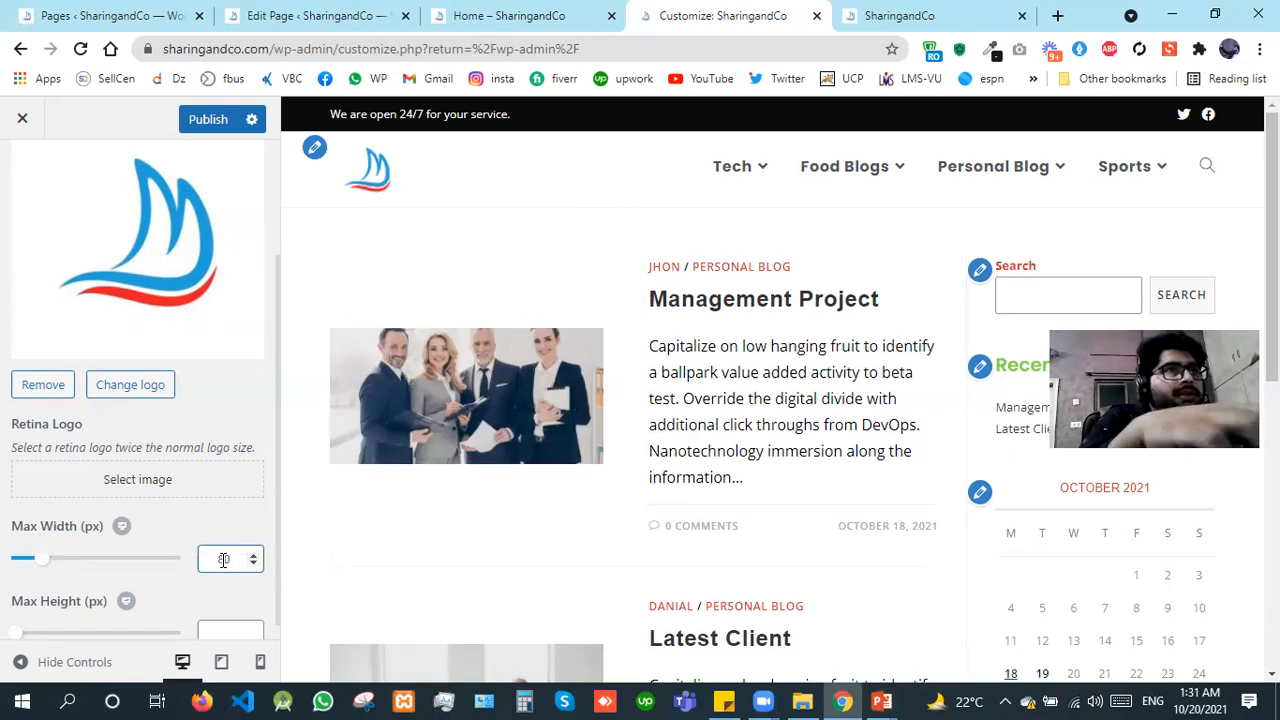
Step: Publish the header logo changes and return to the Header sections
click(208, 121)
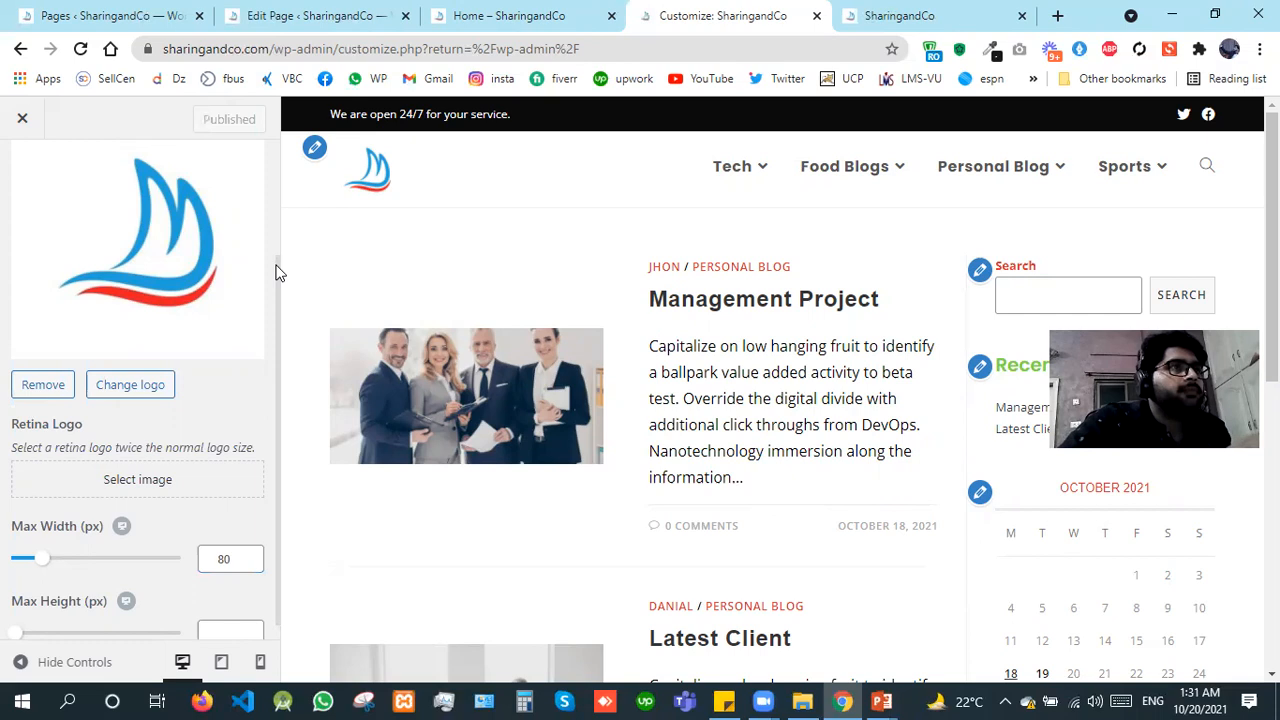
scroll(140, 150, up, 1)
click(28, 167)
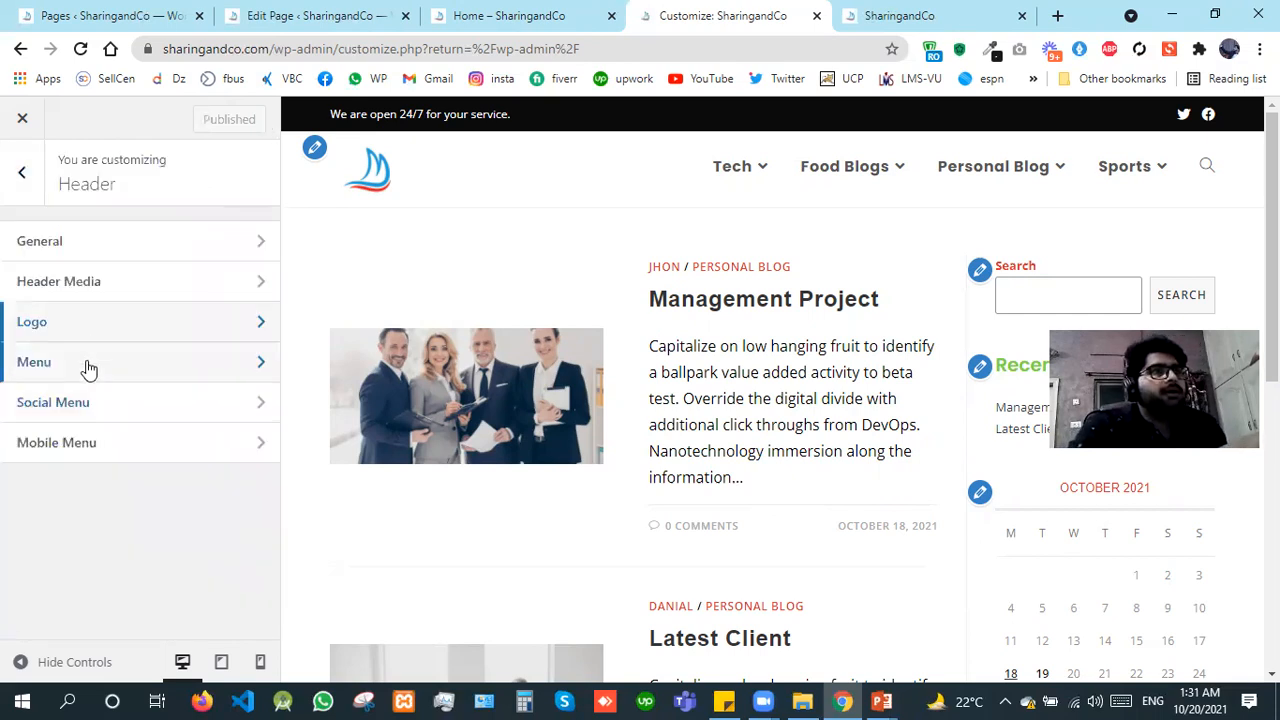
Step: Set the links effect of the header menu to Underline Down and check it on the preview's menu
click(88, 368)
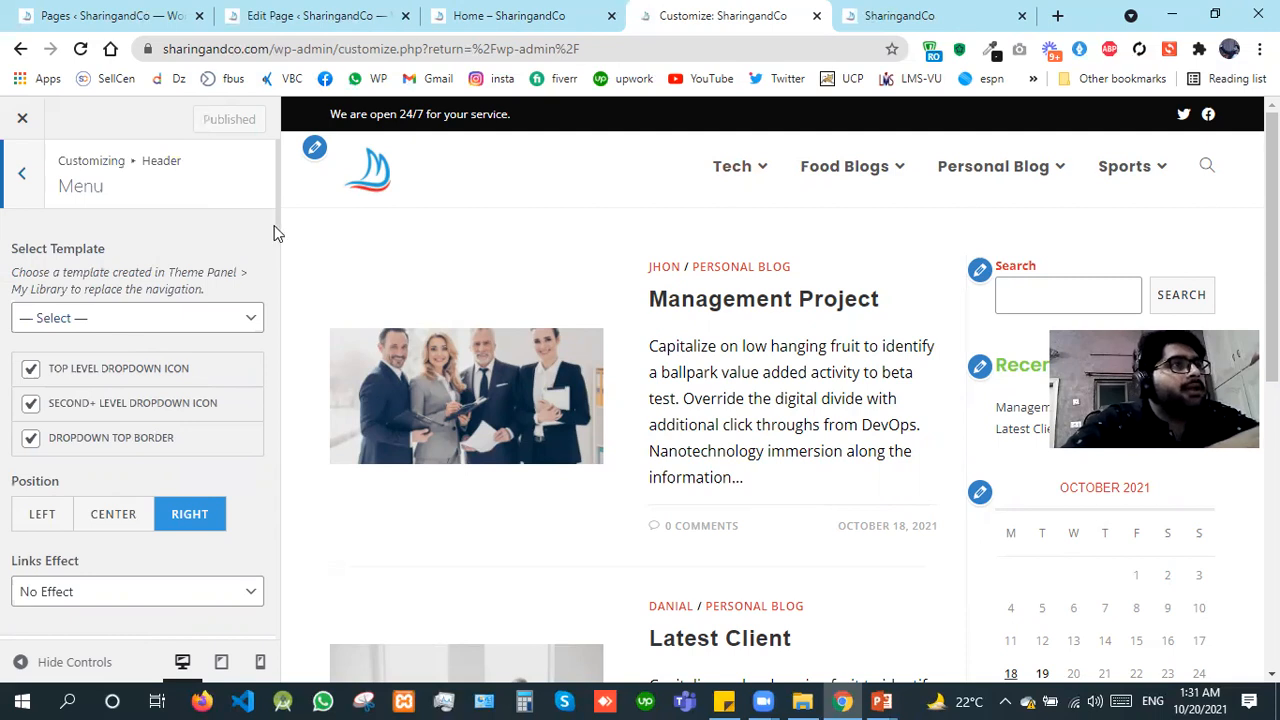
scroll(275, 275, down, 1)
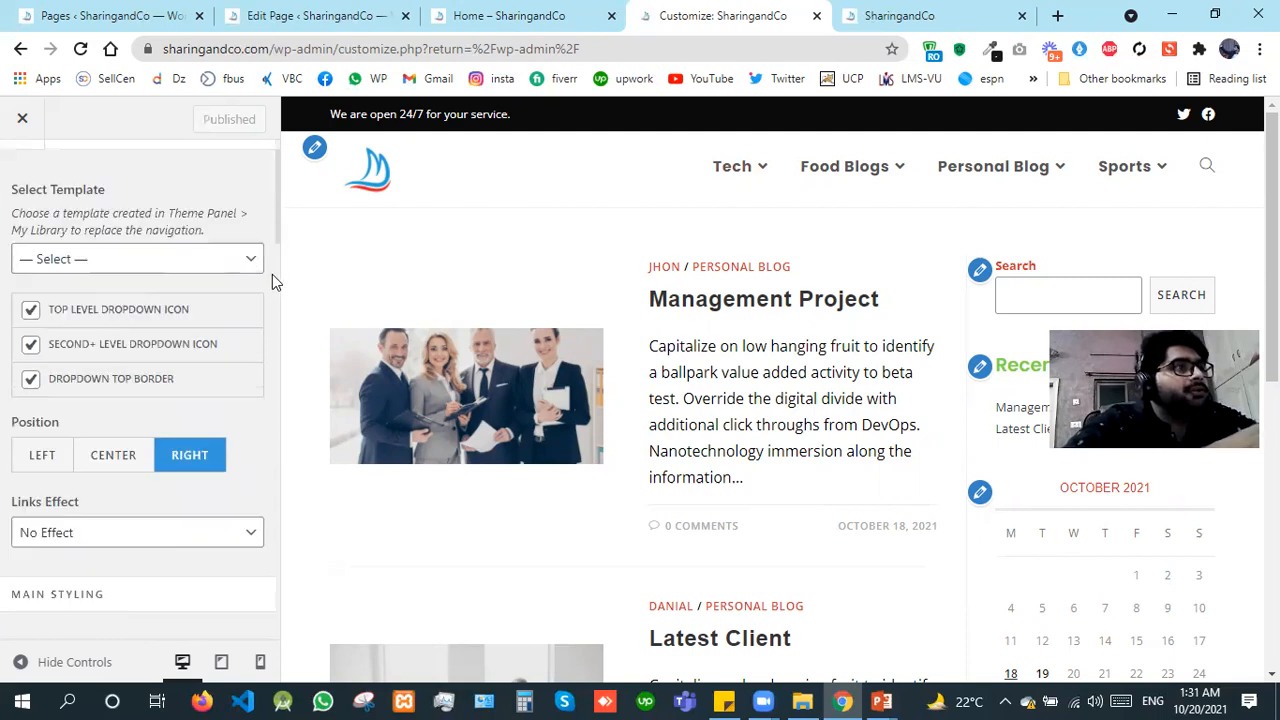
scroll(272, 283, down, 4)
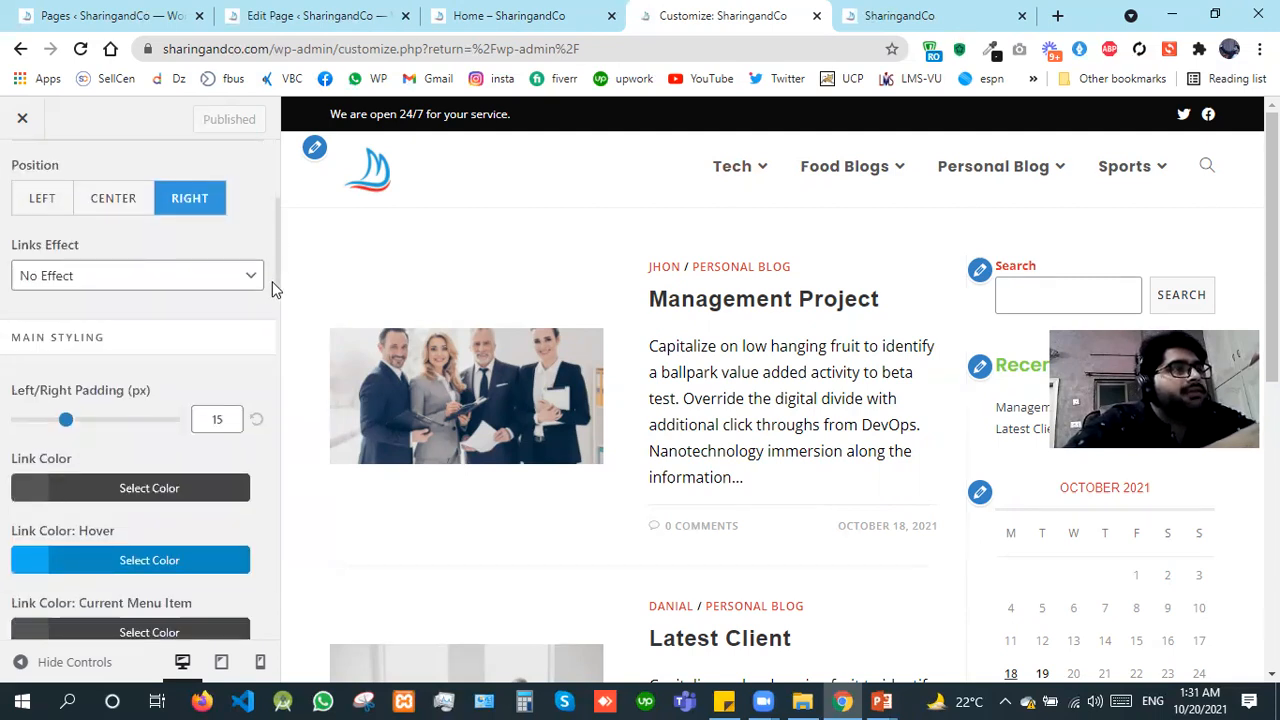
click(192, 289)
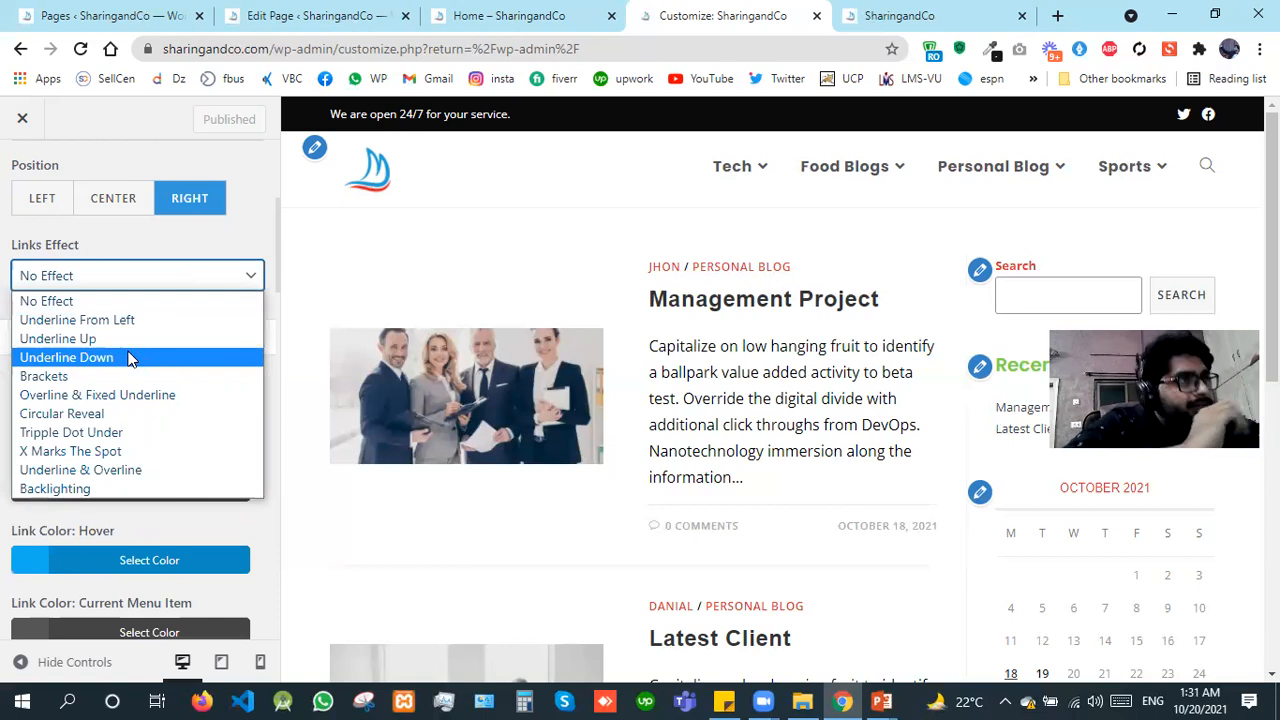
click(129, 358)
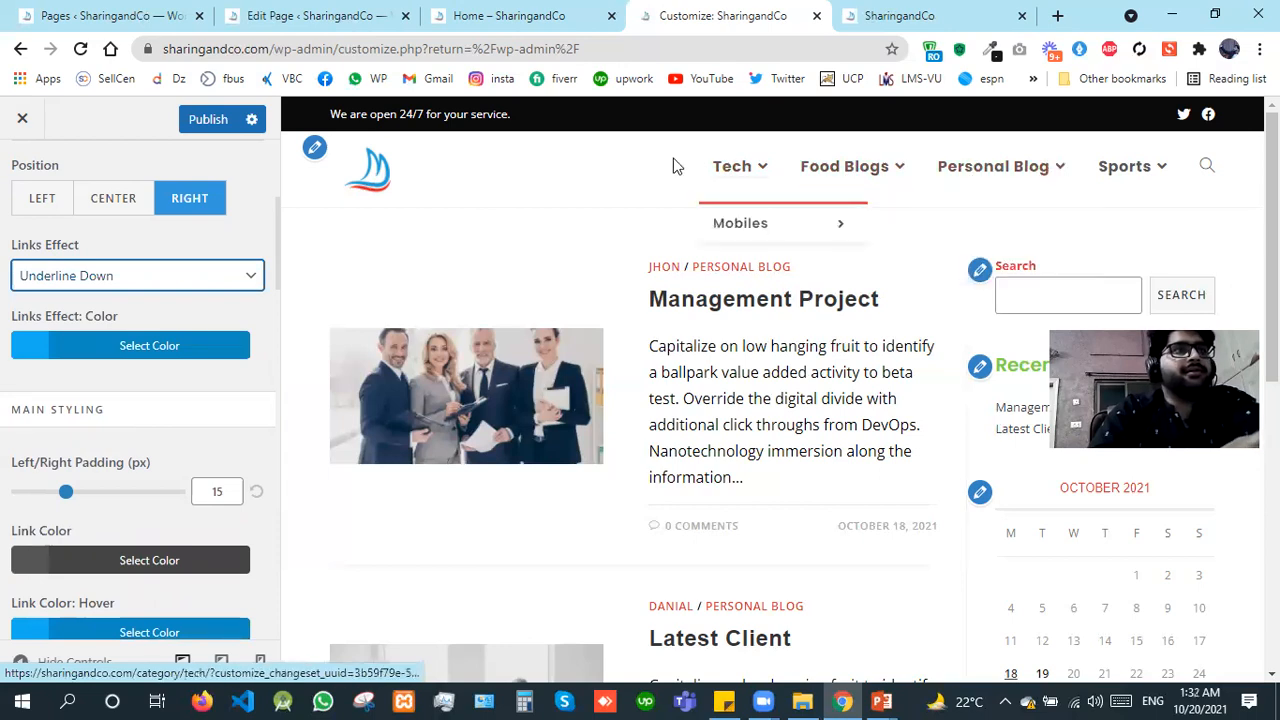
Step: Set the menu's links effect color to red #dd3333
click(48, 345)
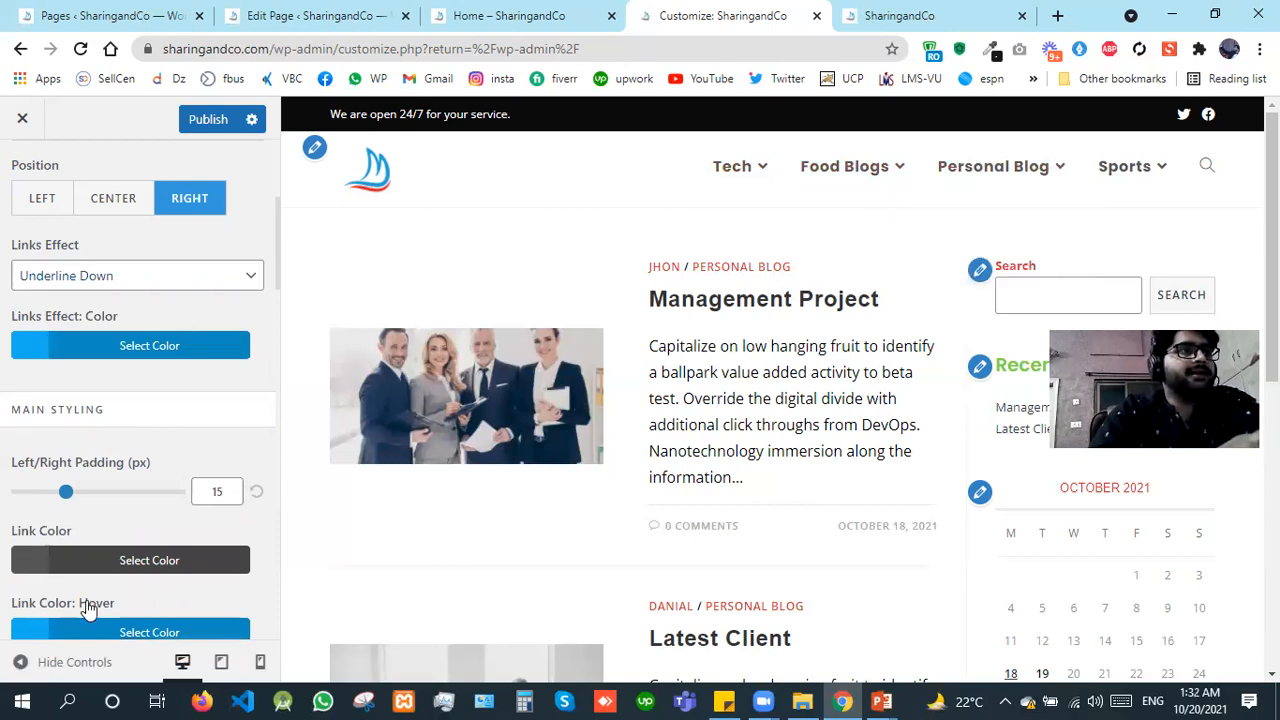
click(74, 610)
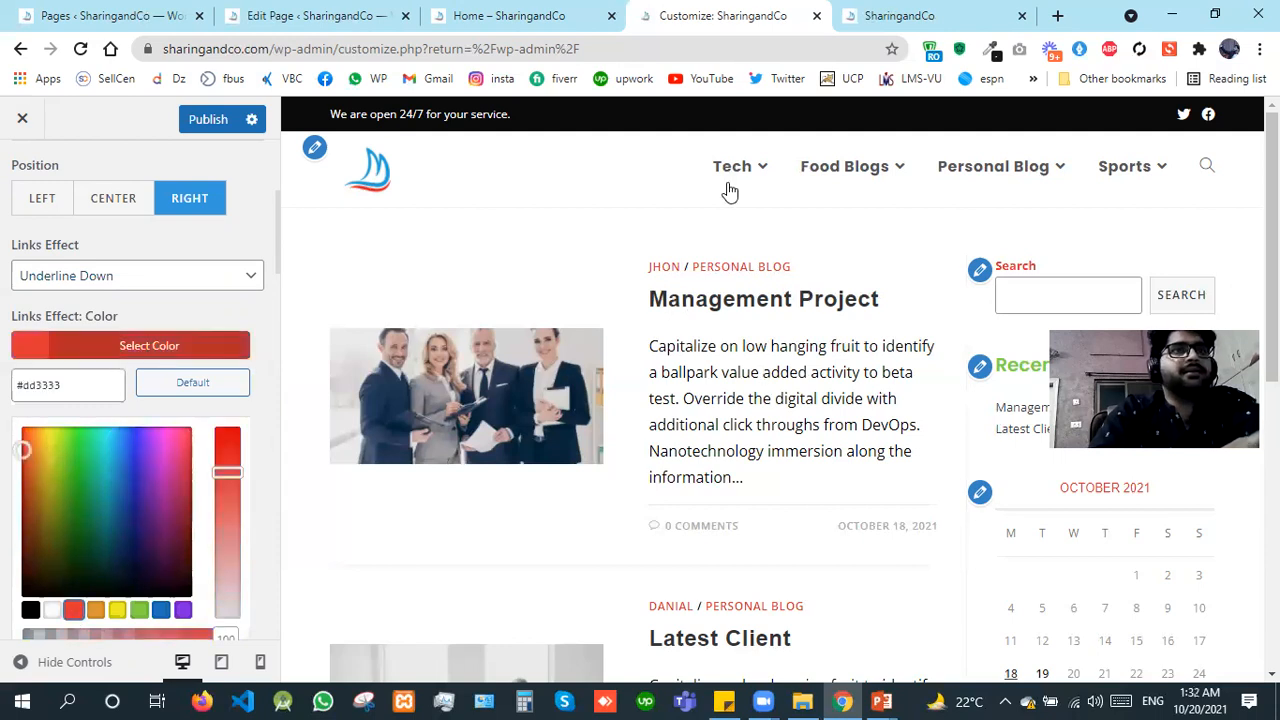
click(3, 423)
Step: Set the main menu's link color to black #000000
scroll(20, 440, down, 1)
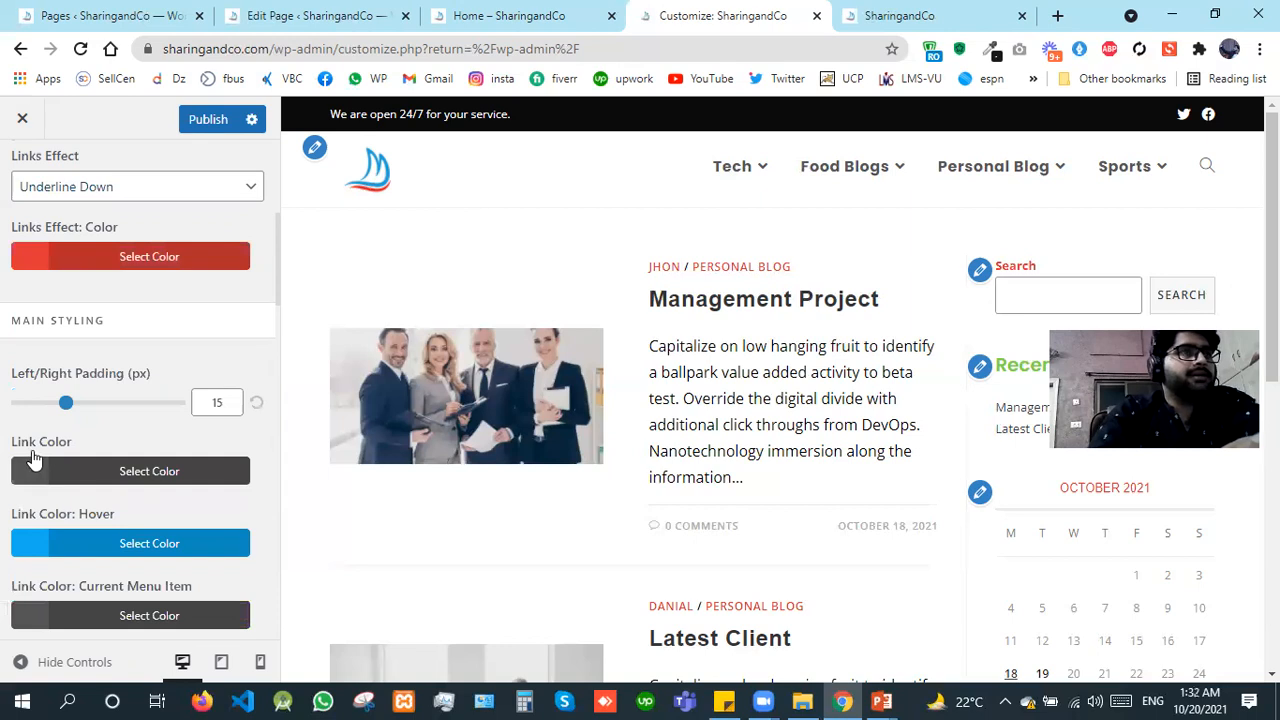
click(34, 459)
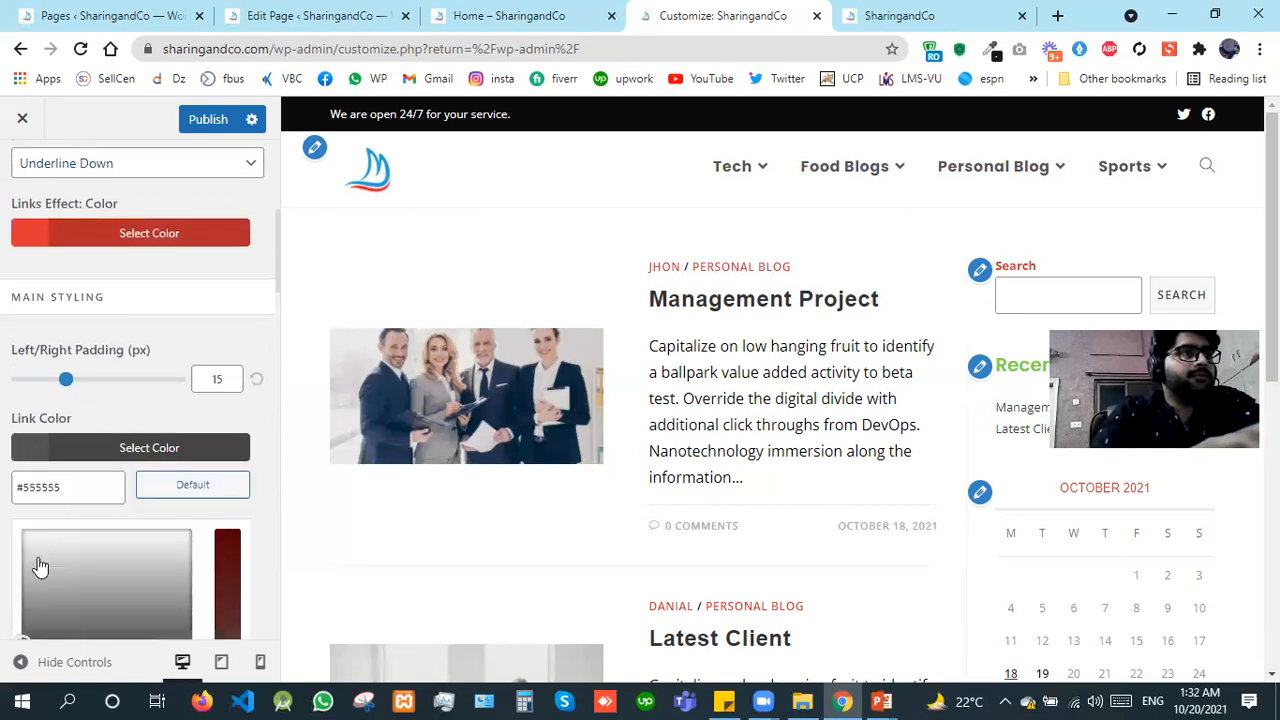
scroll(40, 567, down, 1)
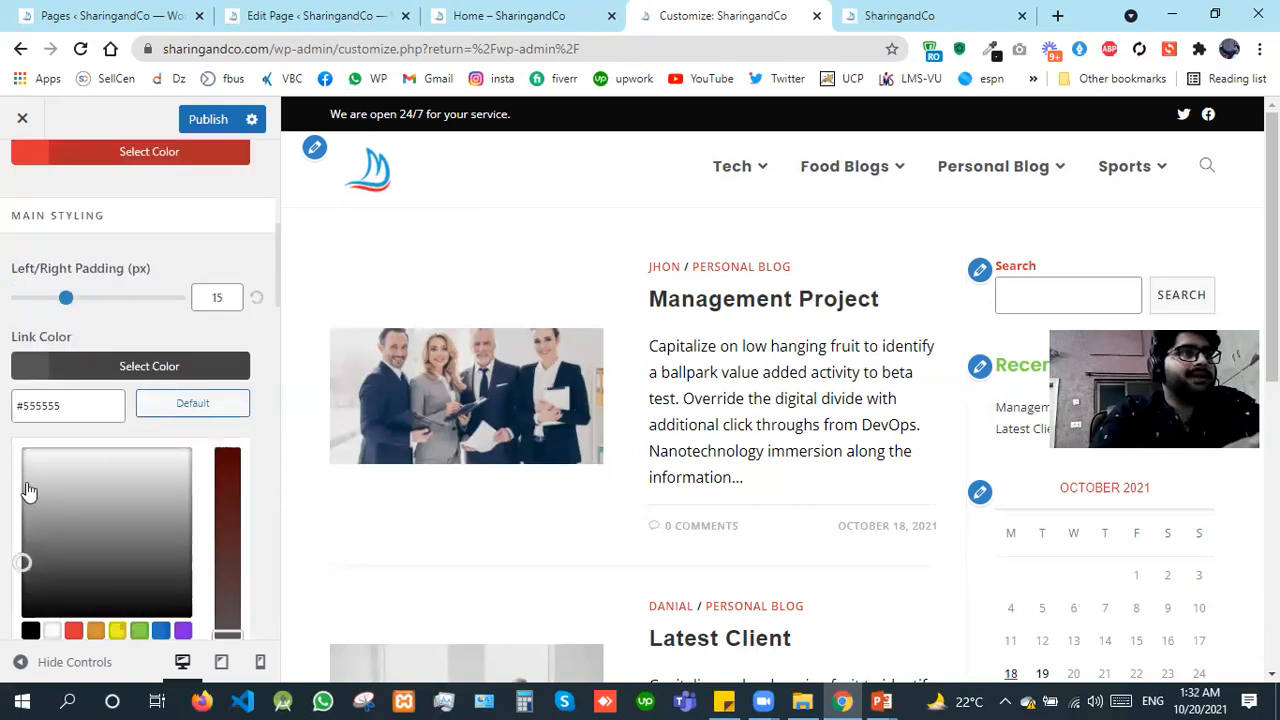
scroll(284, 400, down, 2)
drag(183, 465, 49, 563)
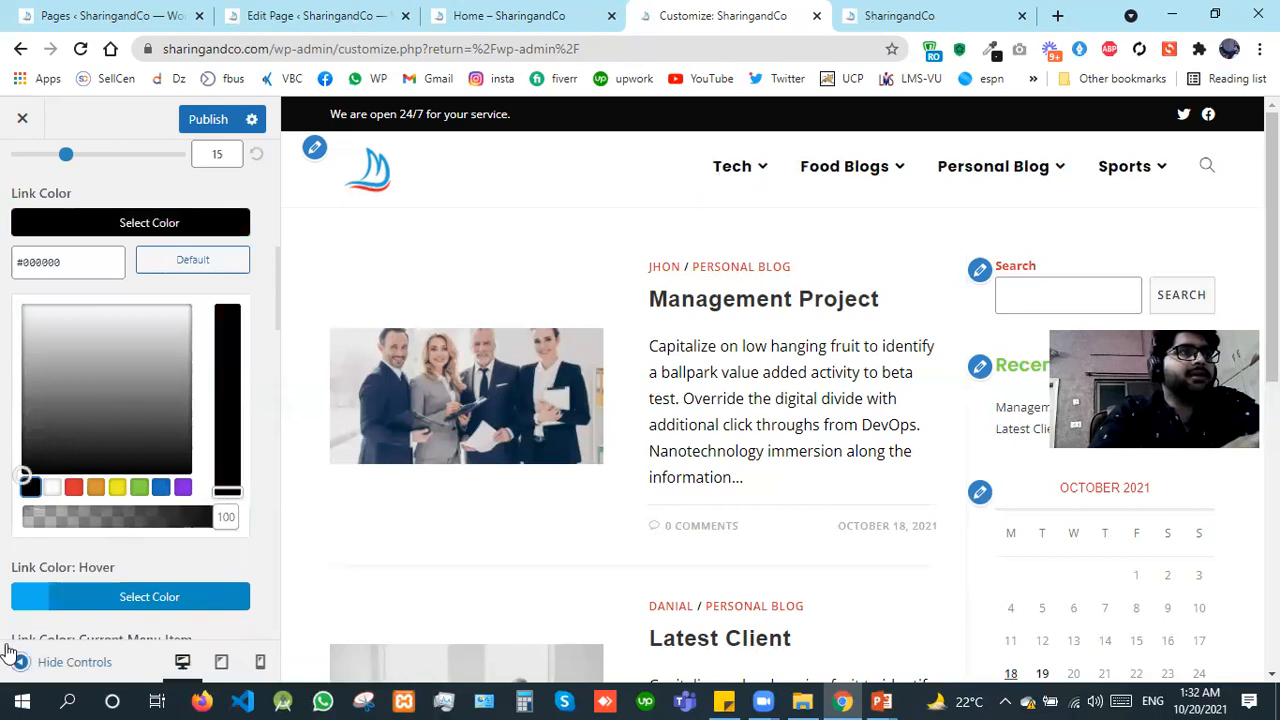
Step: Try green #81d742 for the main menu's link hover color and settle on red #dd3333
click(25, 601)
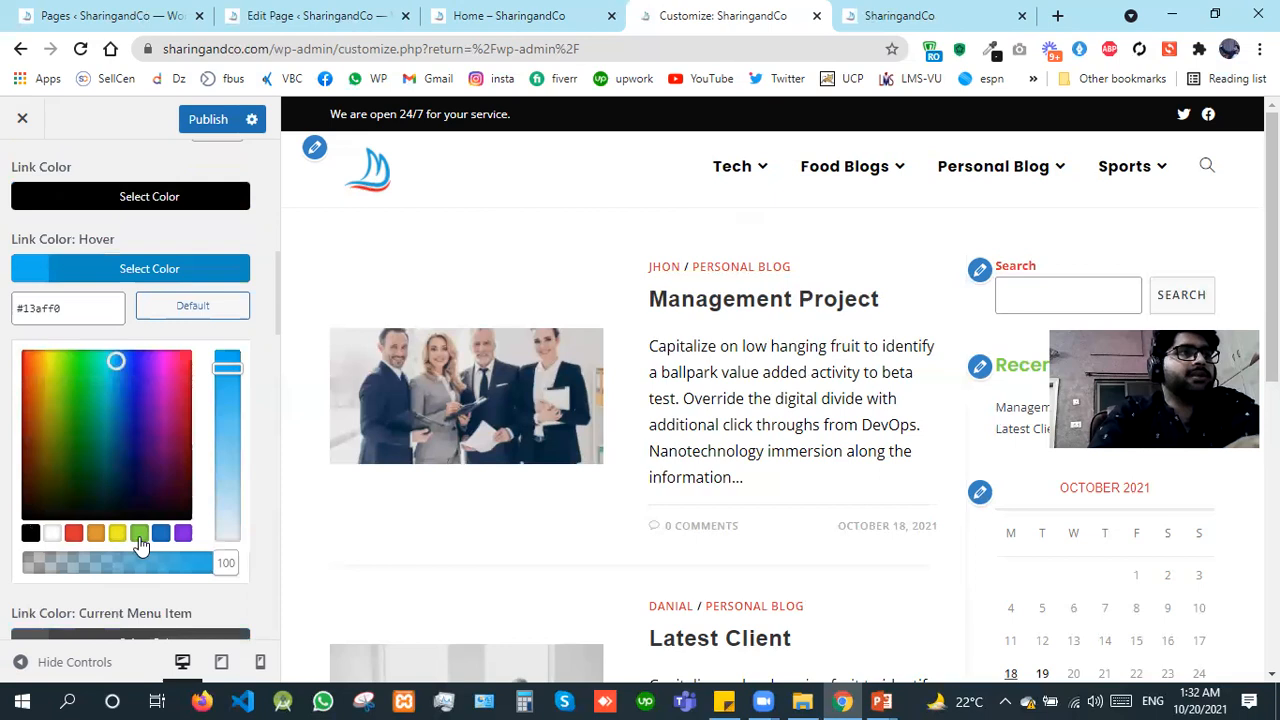
click(139, 522)
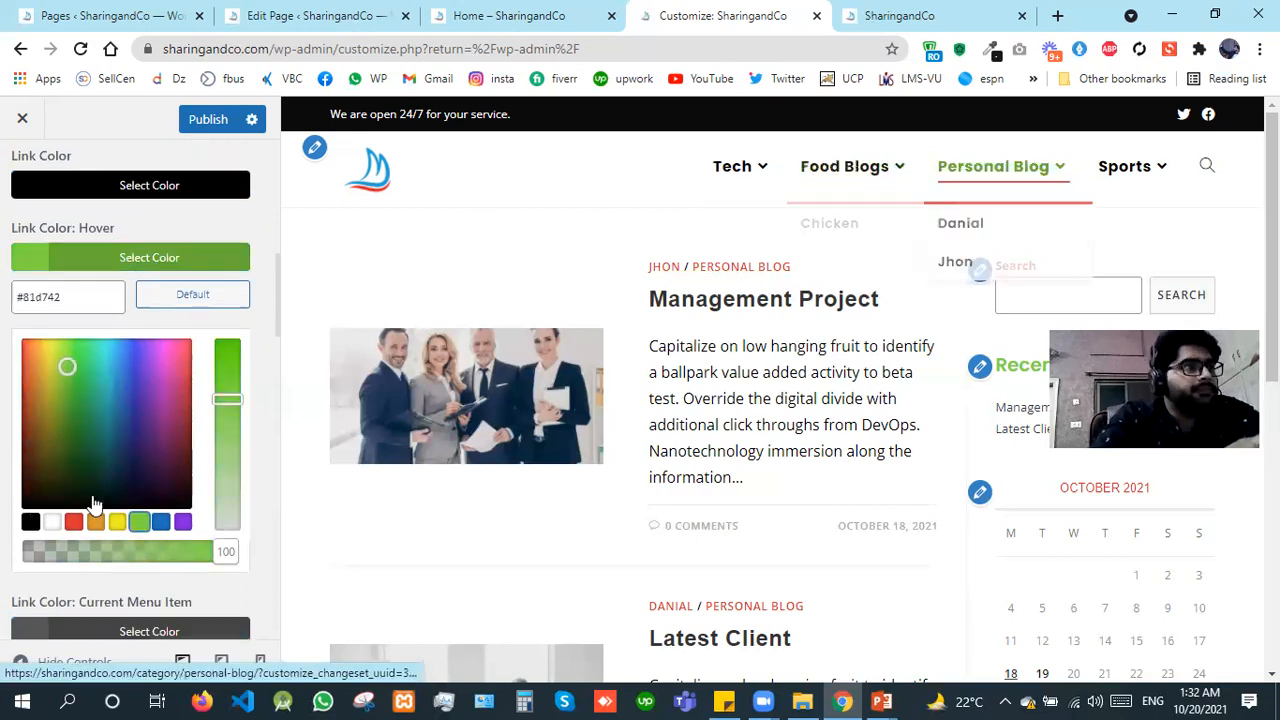
click(74, 522)
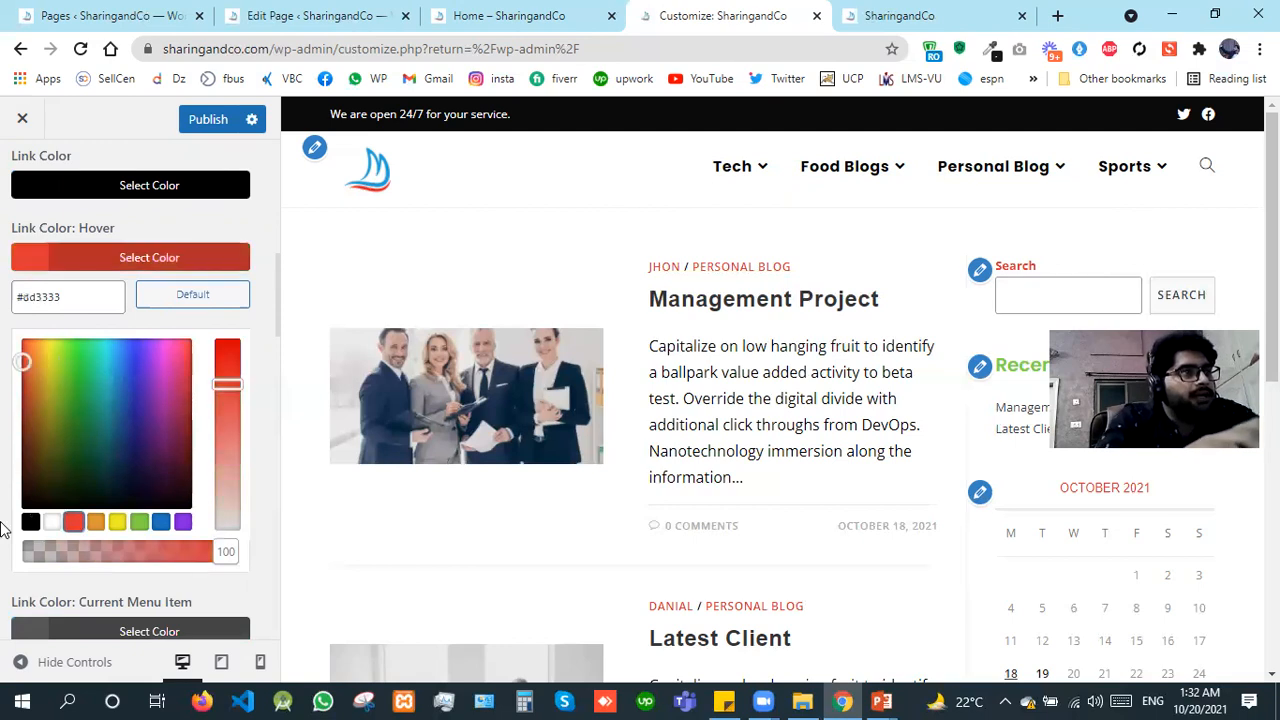
Step: Set the main menu's link color for the current menu item to red #dd3333
scroll(14, 430, down, 2)
scroll(15, 428, down, 1)
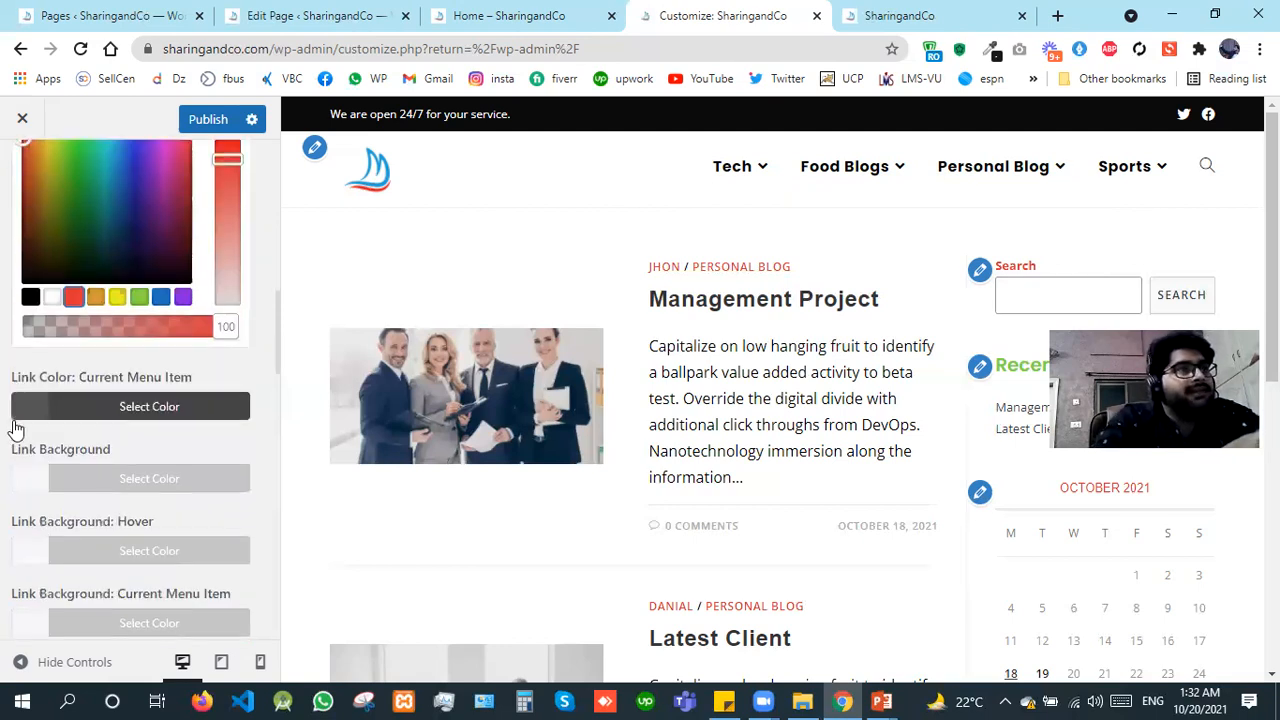
click(105, 410)
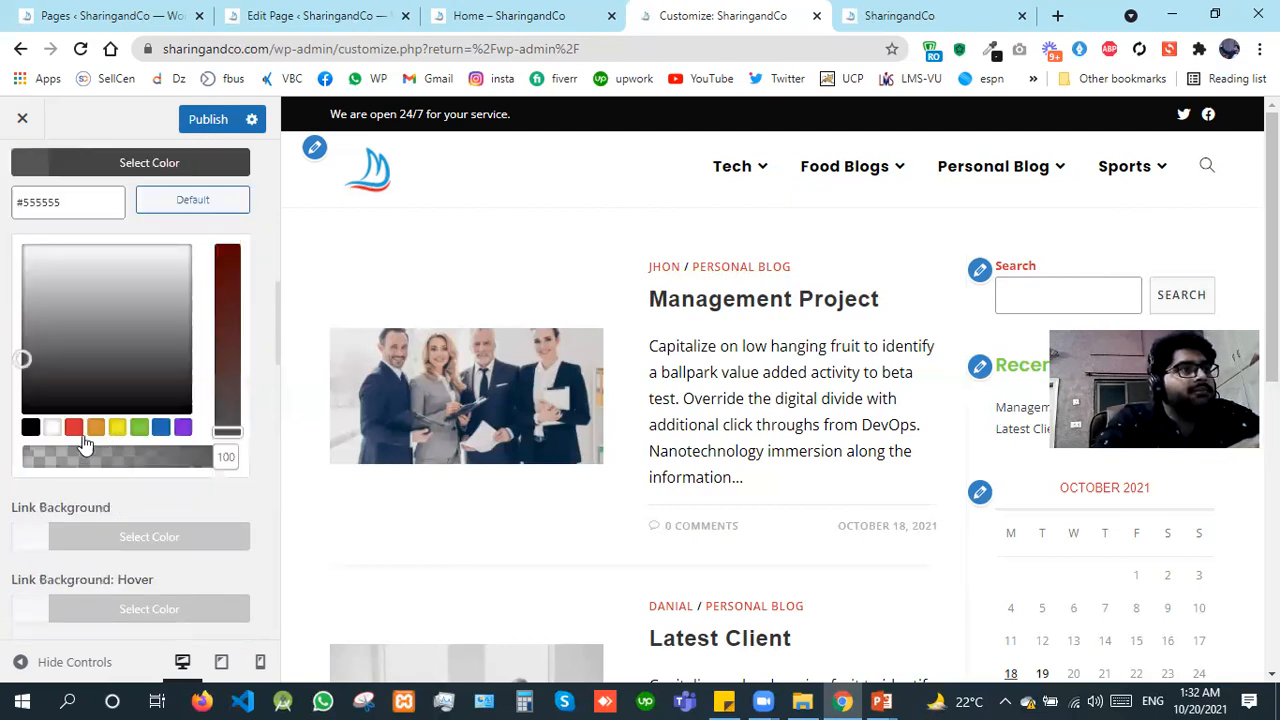
click(76, 430)
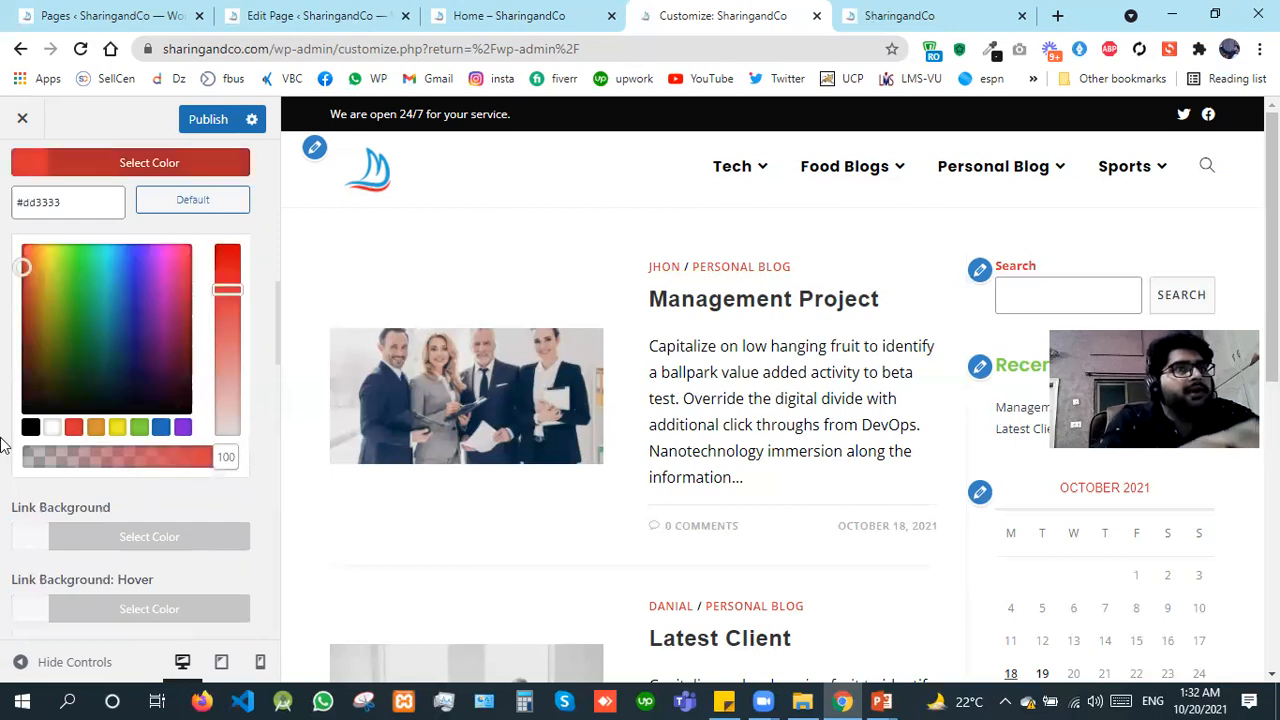
click(3, 445)
Step: Try black #000000 as the menu dropdowns' background color and switch it back to white
scroll(3, 445, down, 2)
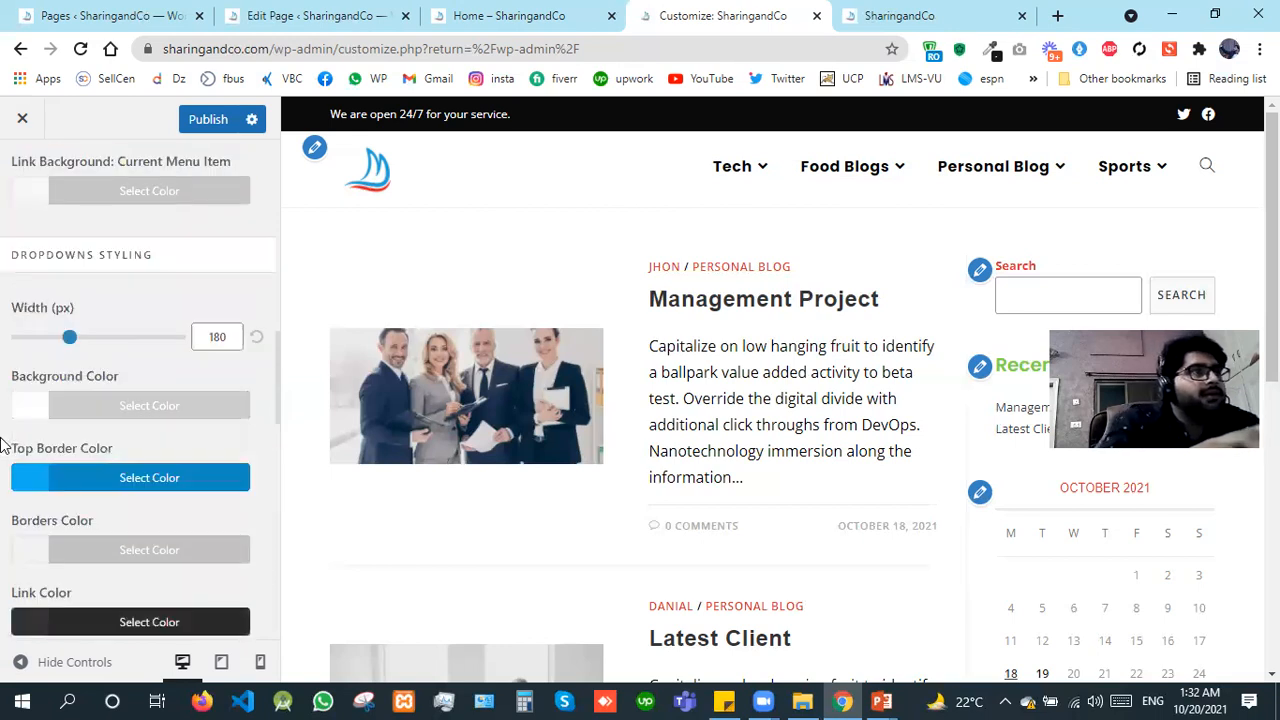
scroll(3, 445, down, 1)
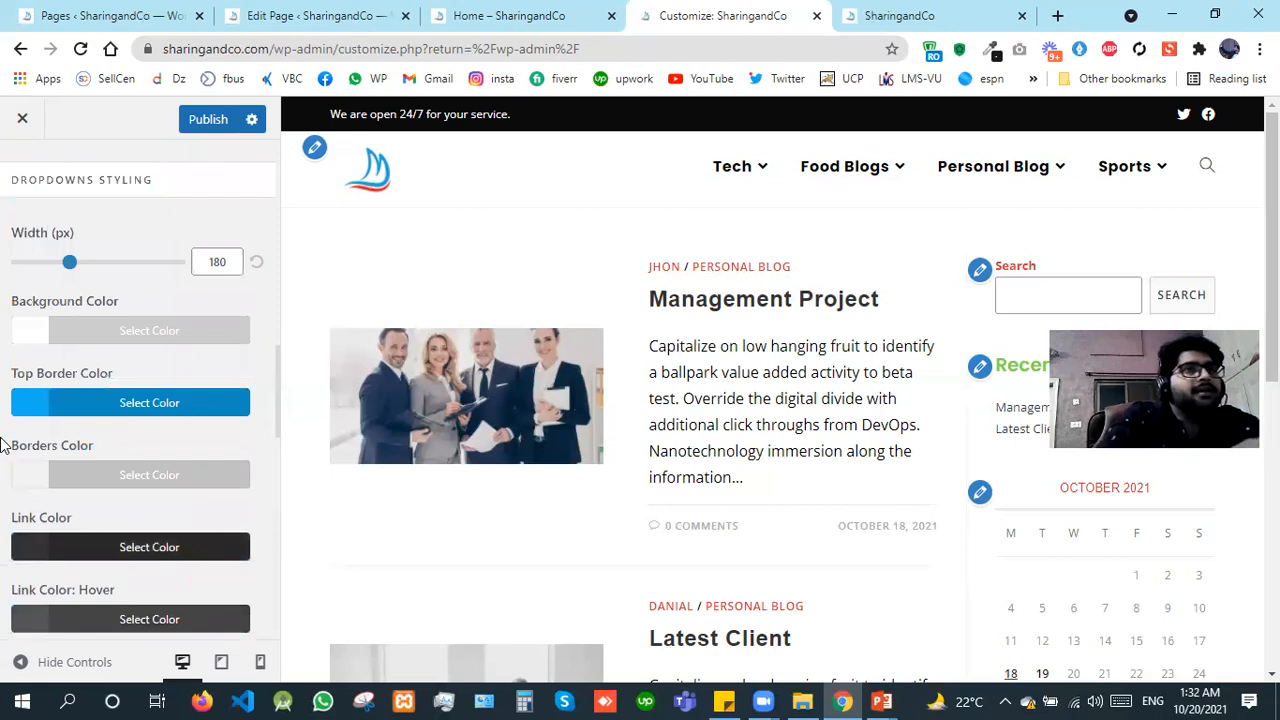
click(30, 338)
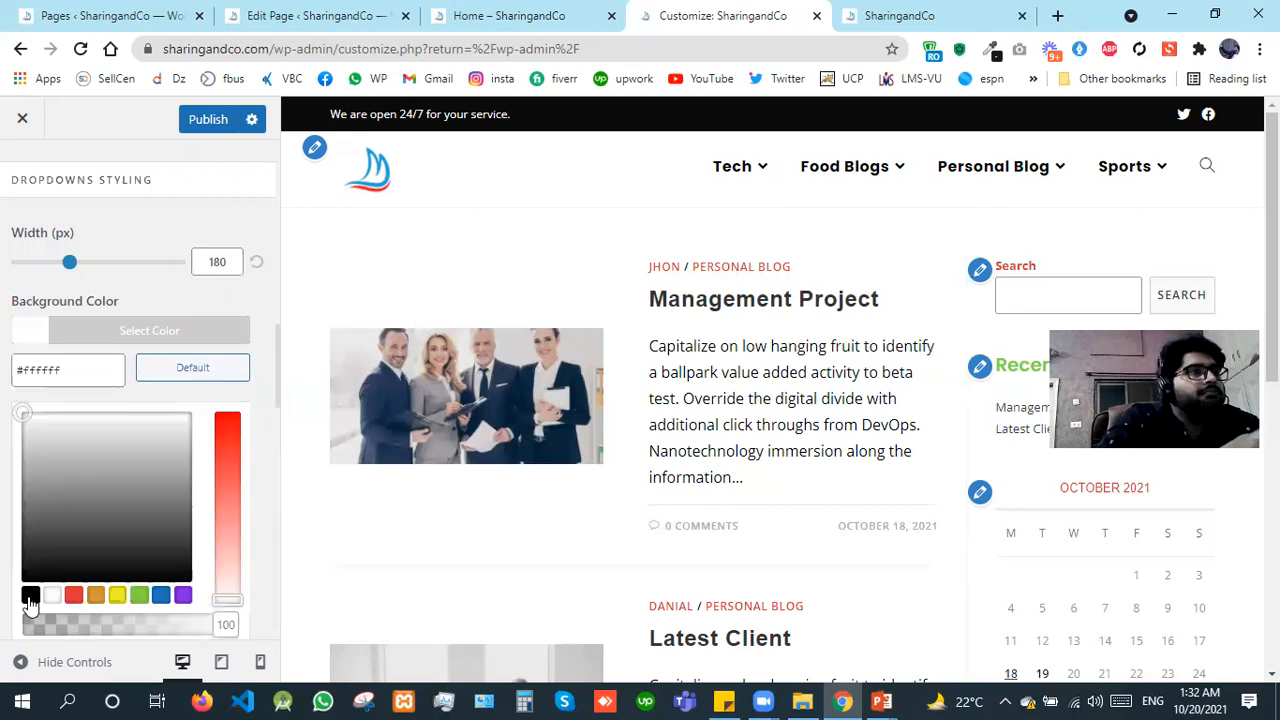
click(31, 595)
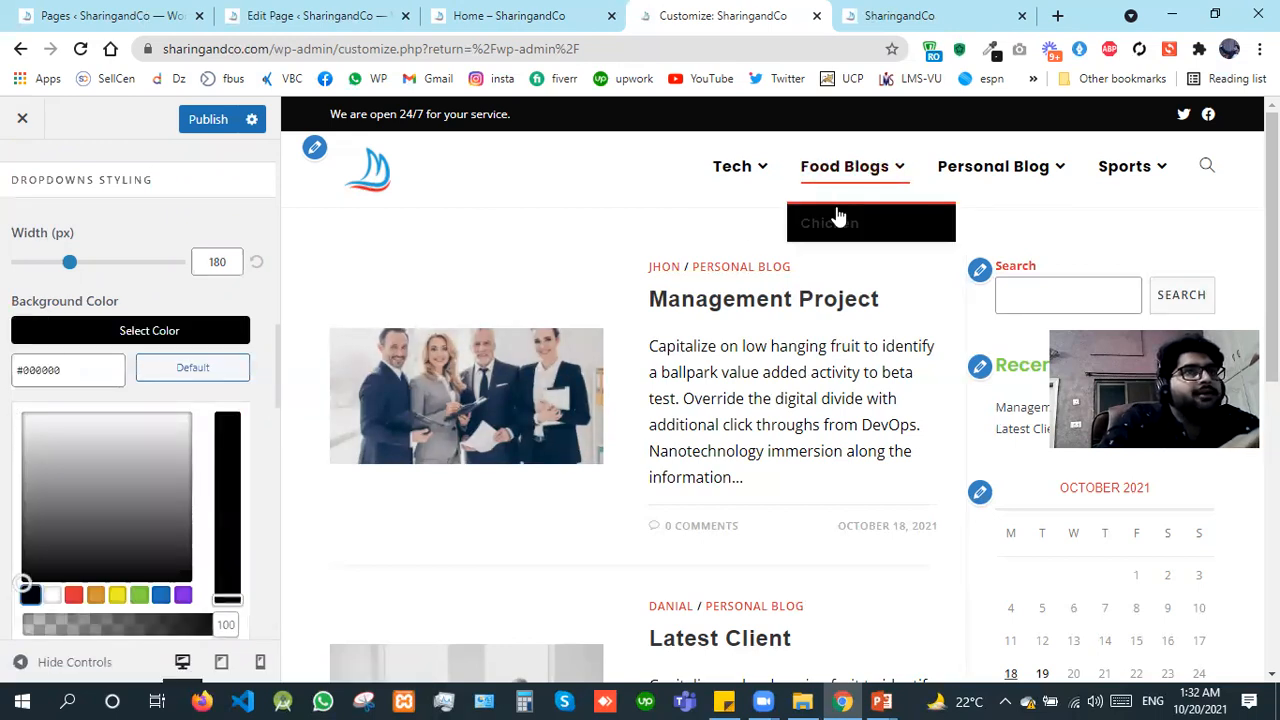
click(52, 598)
click(4, 550)
Step: Try the Header Replace search icon style, testing the header search before and after the change
scroll(4, 552, down, 3)
scroll(4, 552, down, 4)
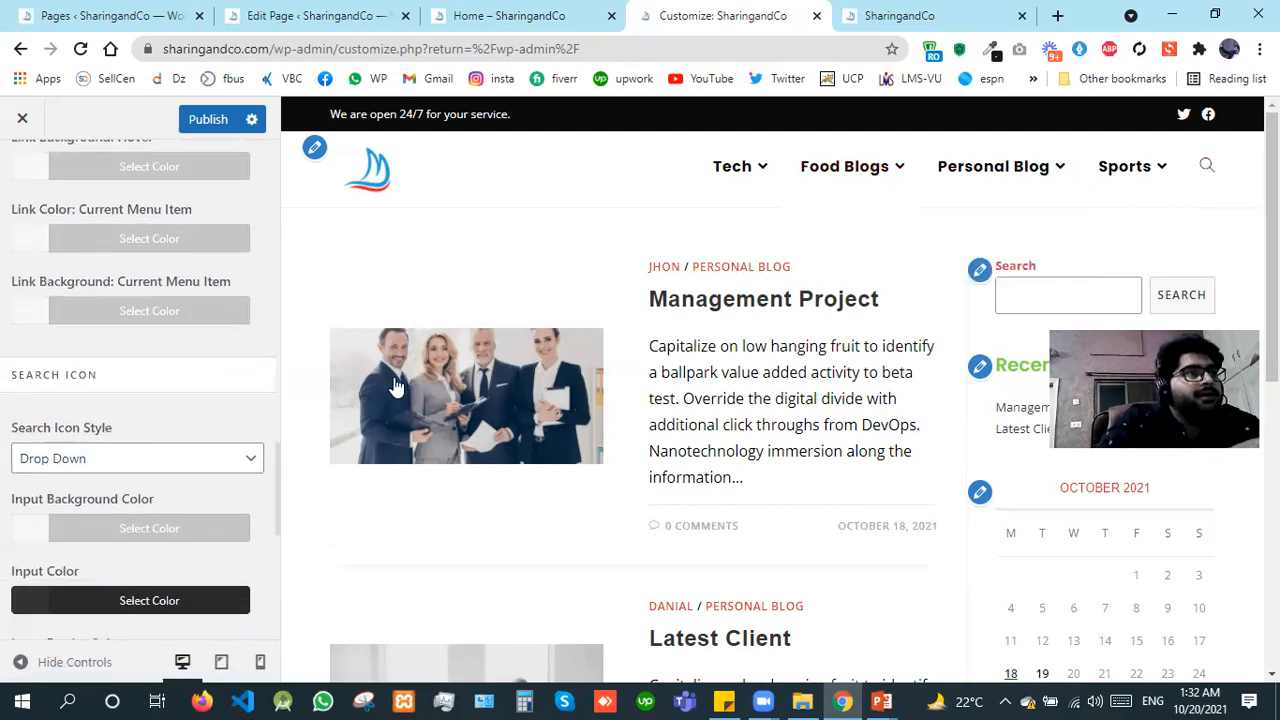
click(1205, 170)
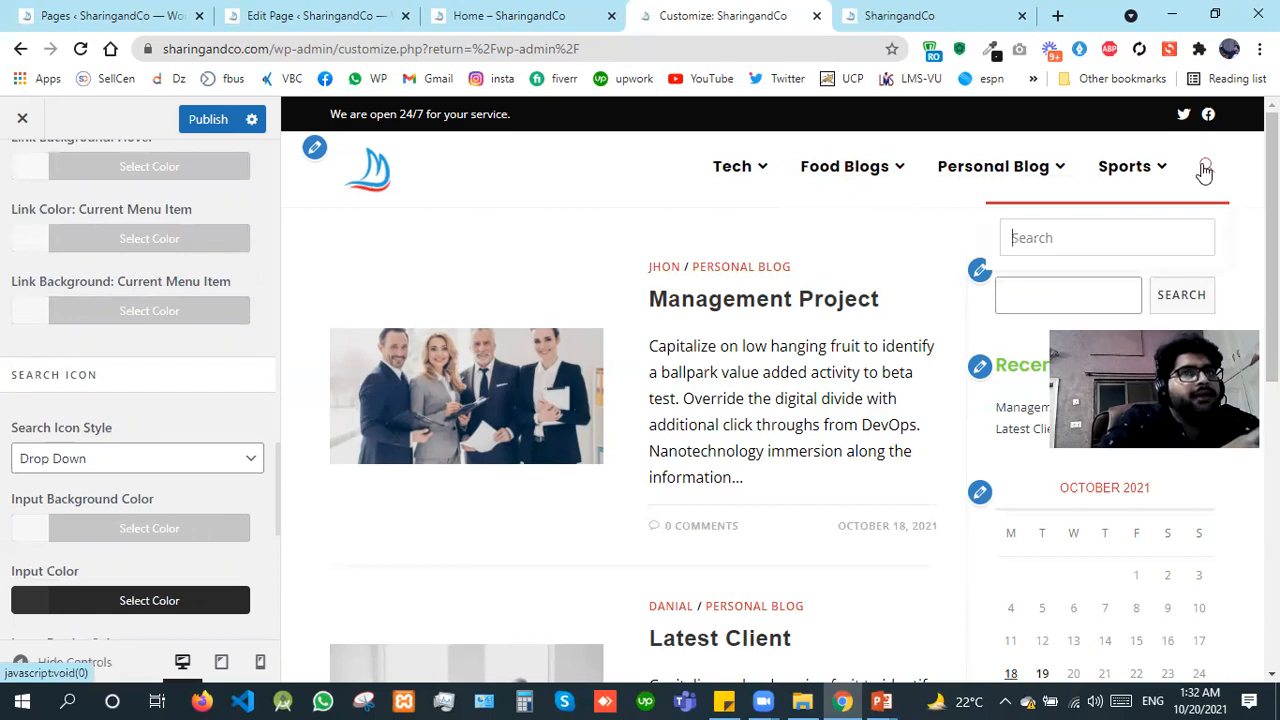
click(145, 458)
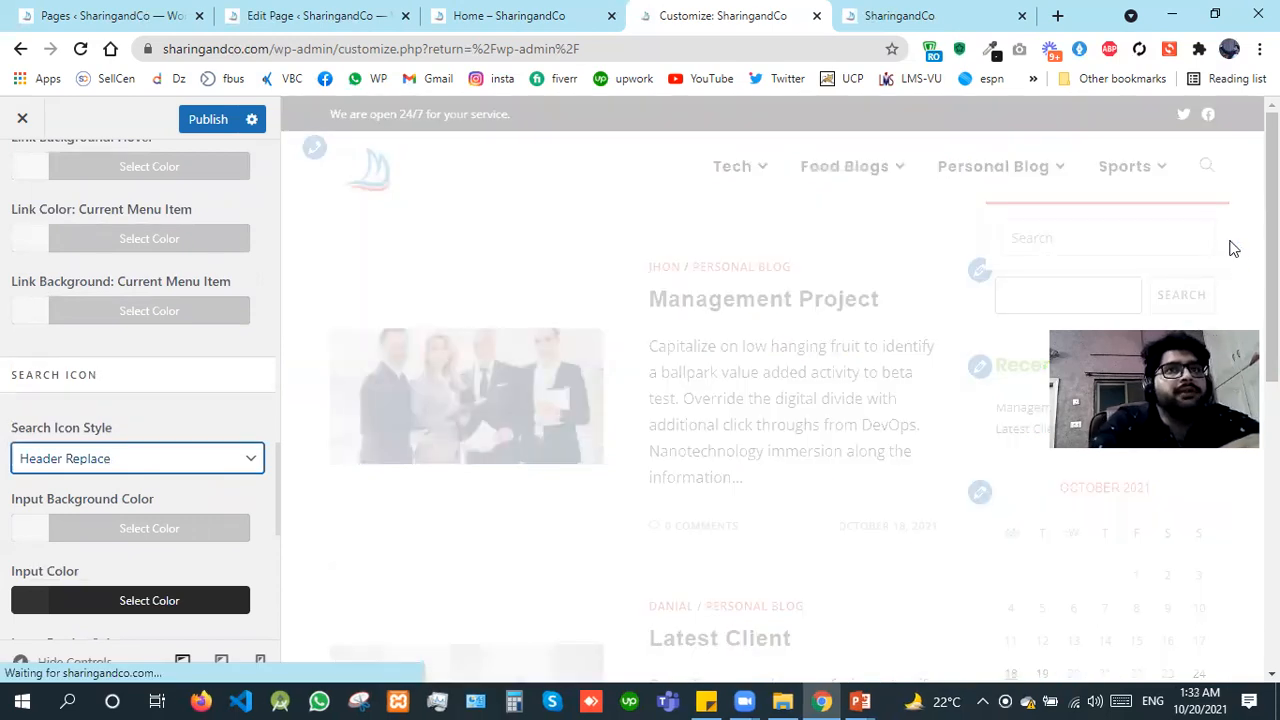
click(1209, 176)
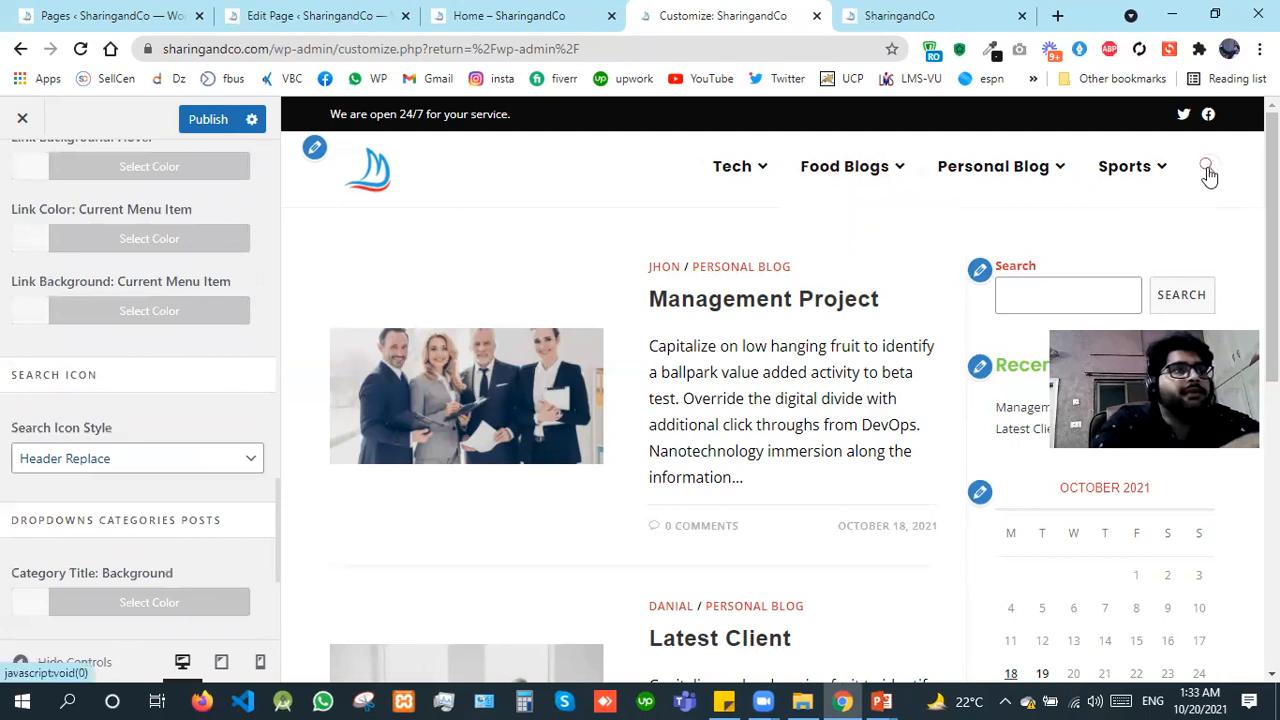
Step: Set the search icon style to Overlay, test the header search and publish the menu changes
click(52, 459)
click(49, 541)
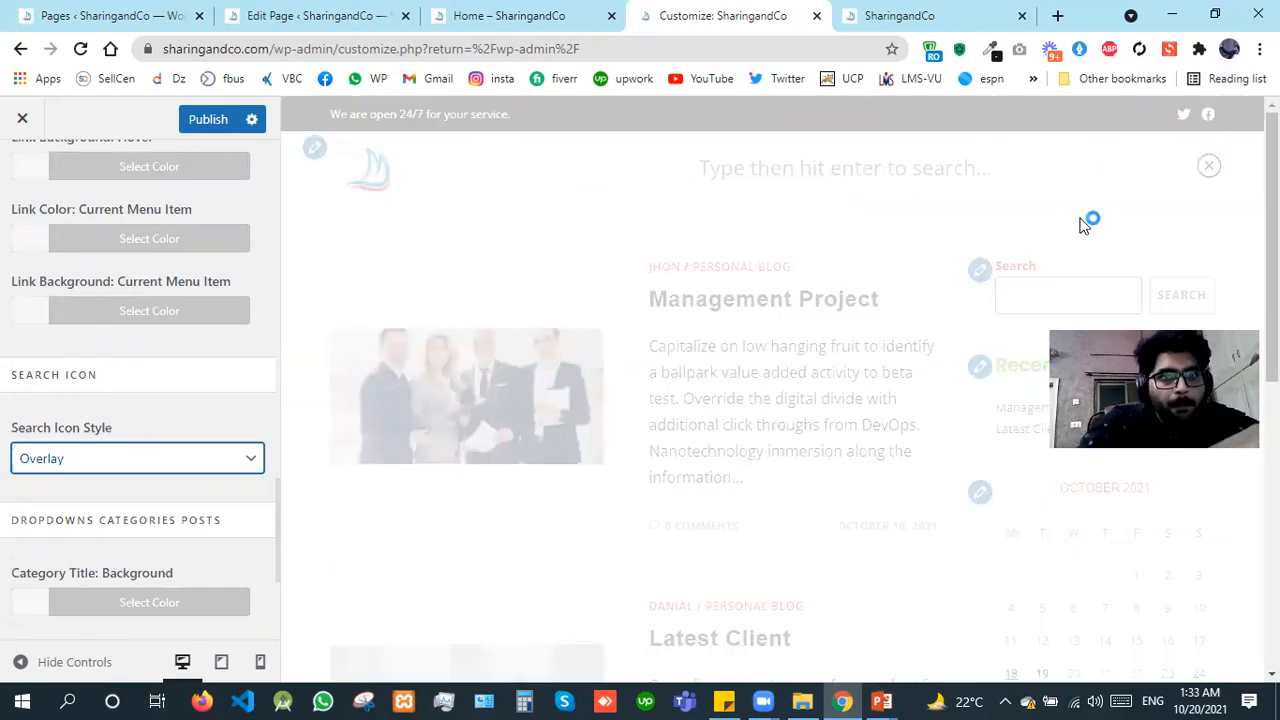
click(1220, 172)
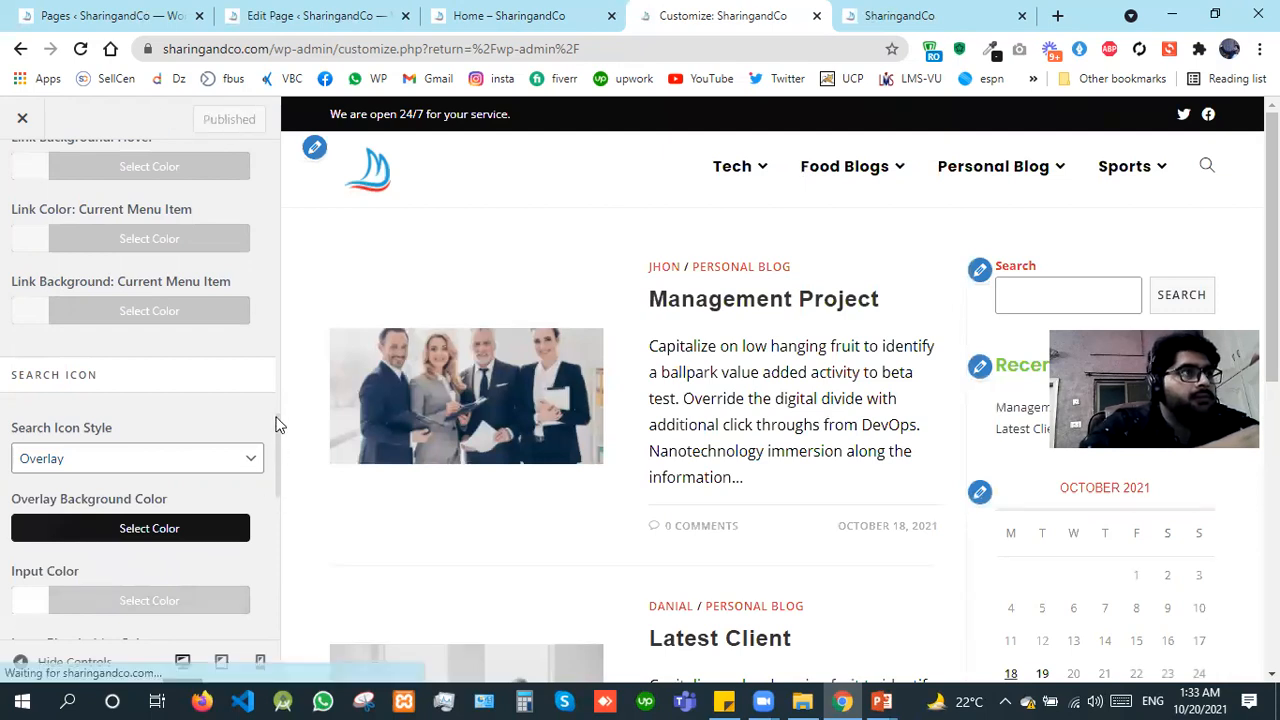
Step: Leave the Menu options, look at the Social Menu options and return to the Header sections
scroll(274, 430, down, 4)
scroll(255, 196, up, 10)
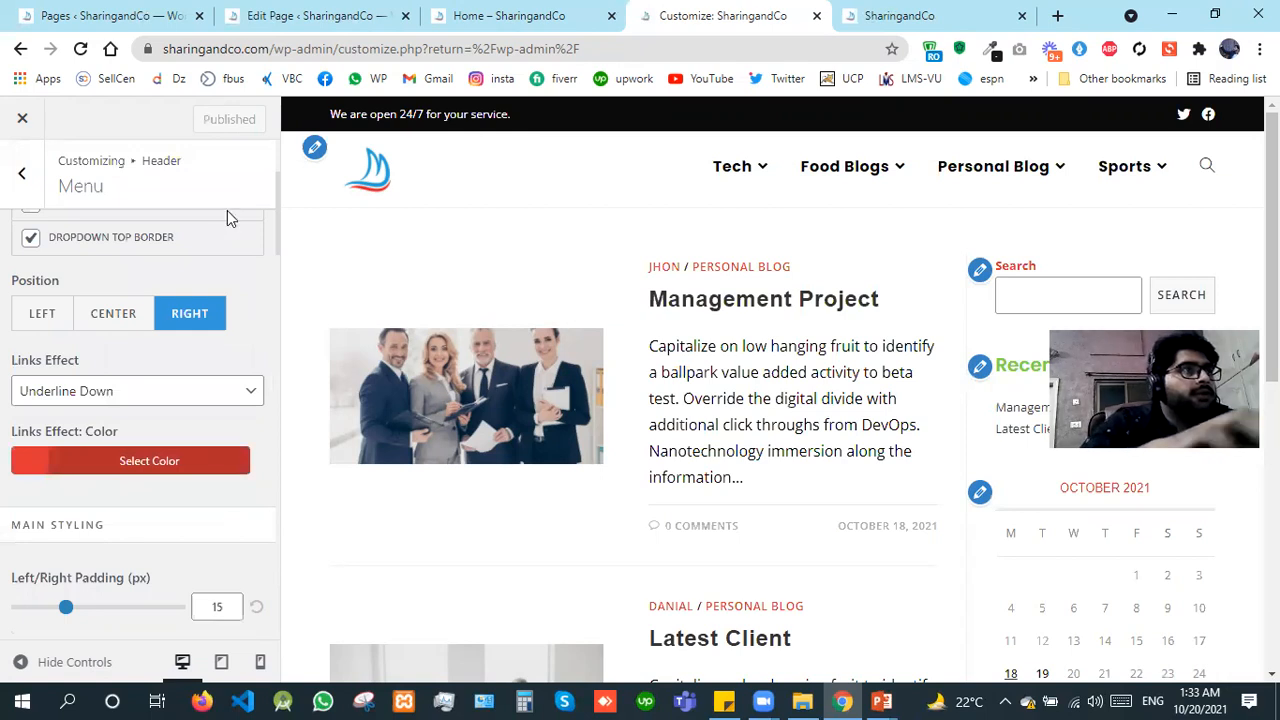
scroll(227, 210, up, 3)
click(8, 198)
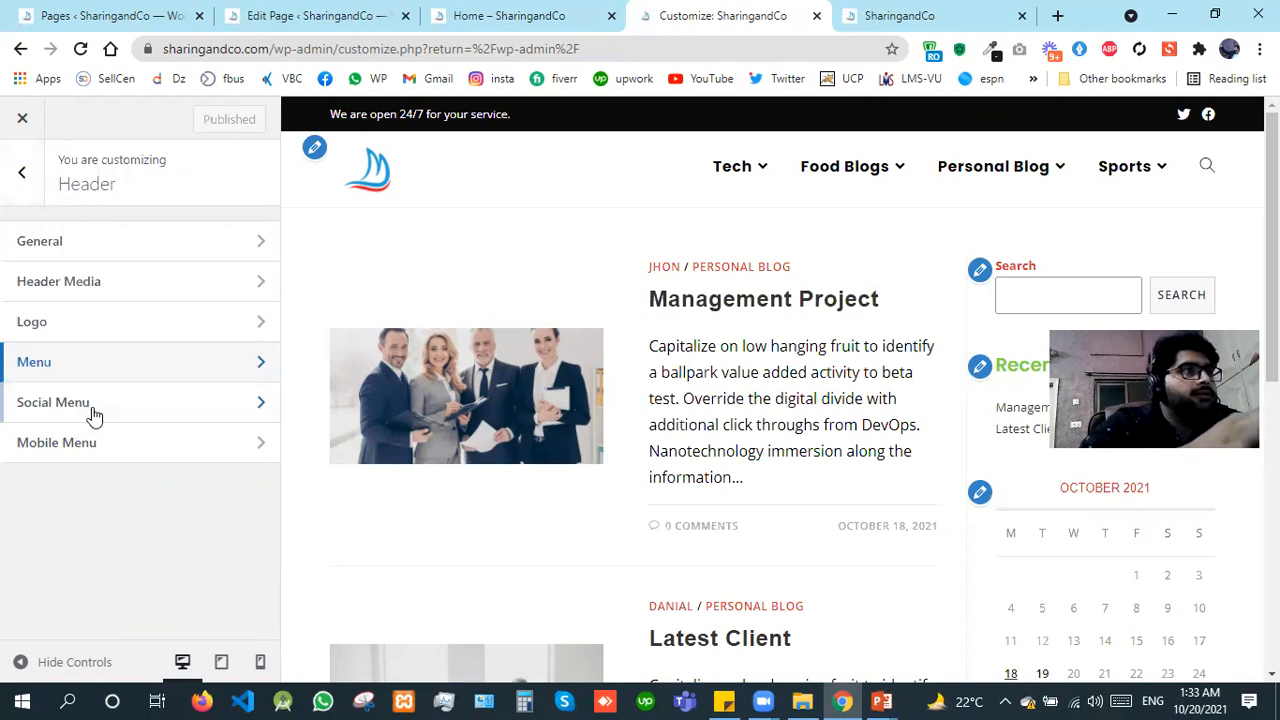
click(92, 407)
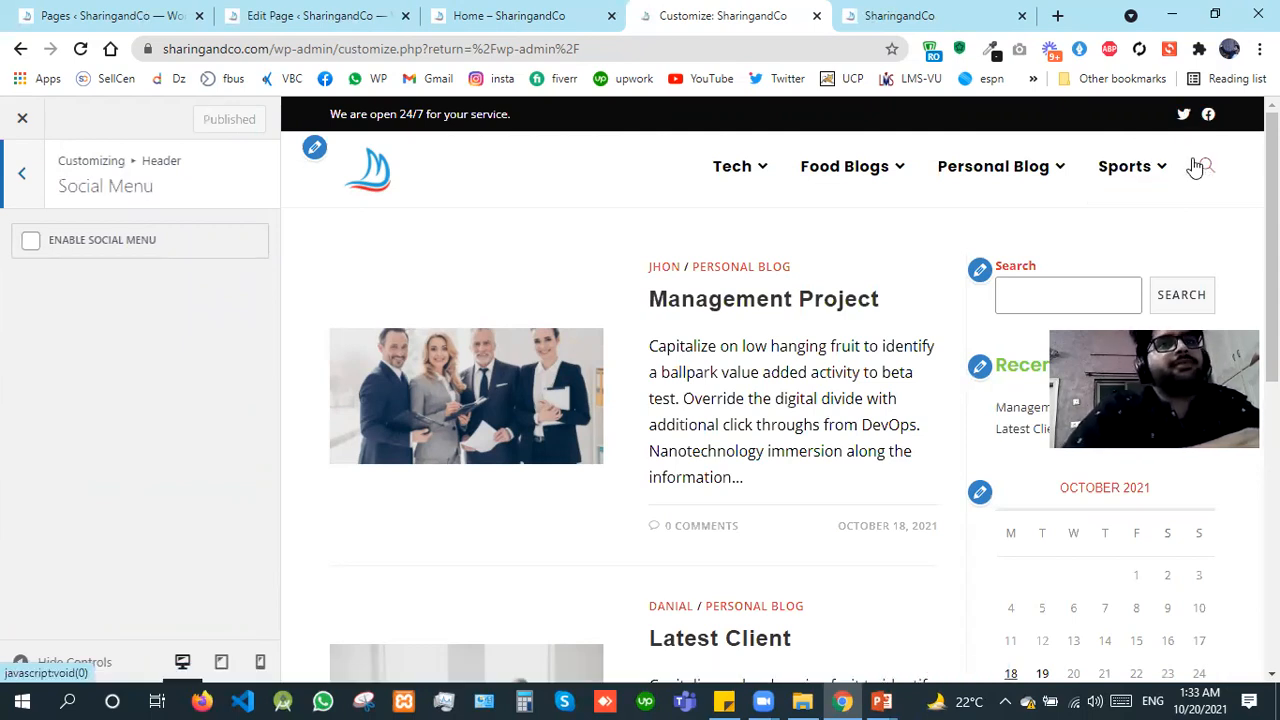
click(24, 205)
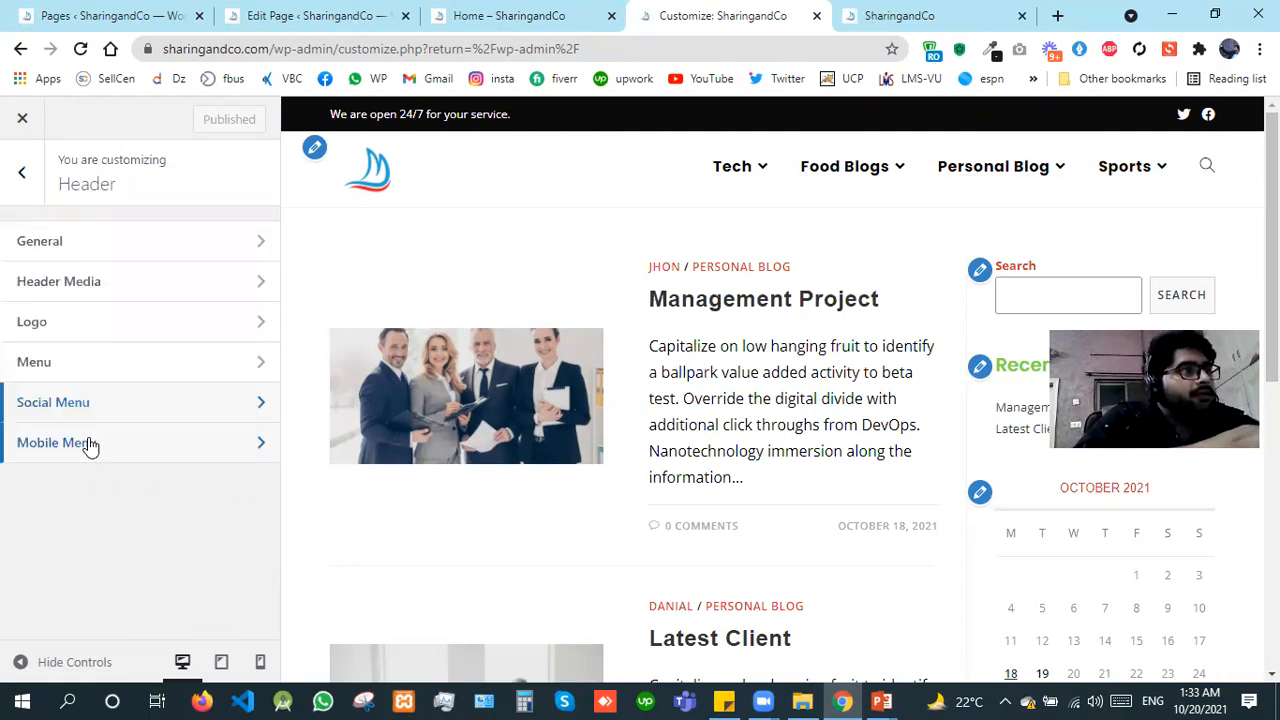
Step: Open the header's Mobile Menu options and look through the available breakpoints, keeping the current choice
click(89, 441)
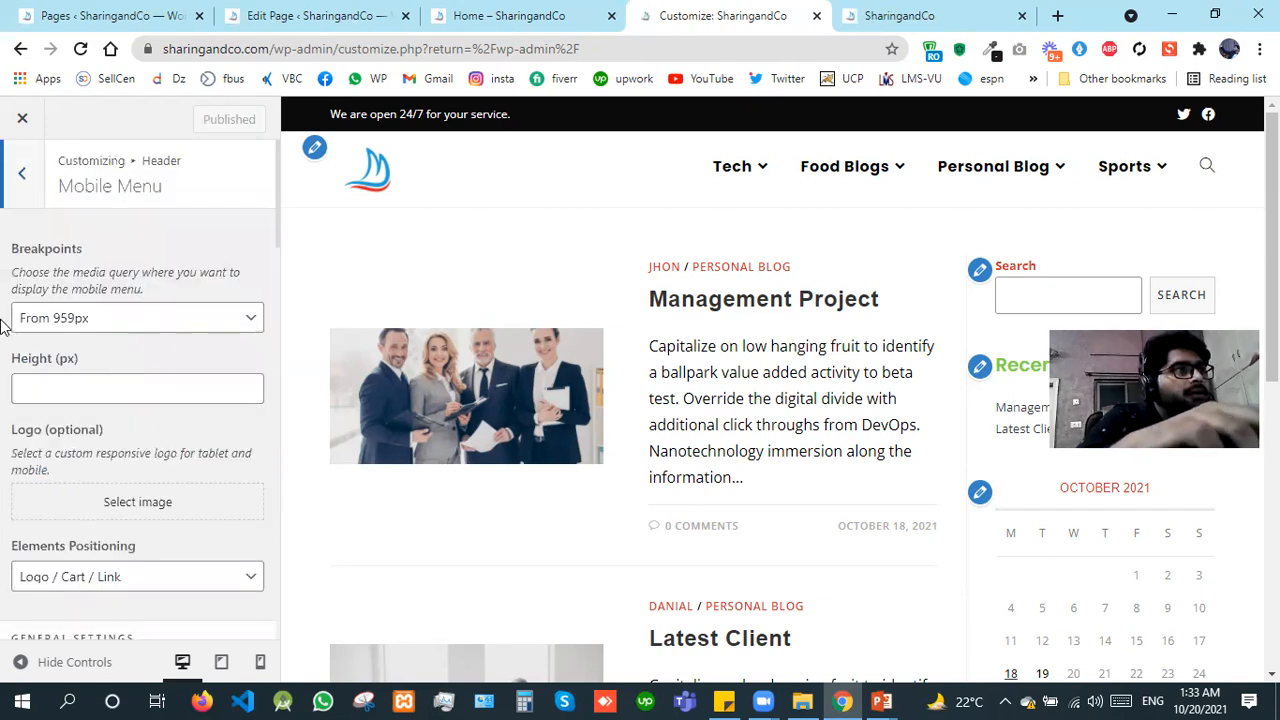
scroll(2, 325, down, 2)
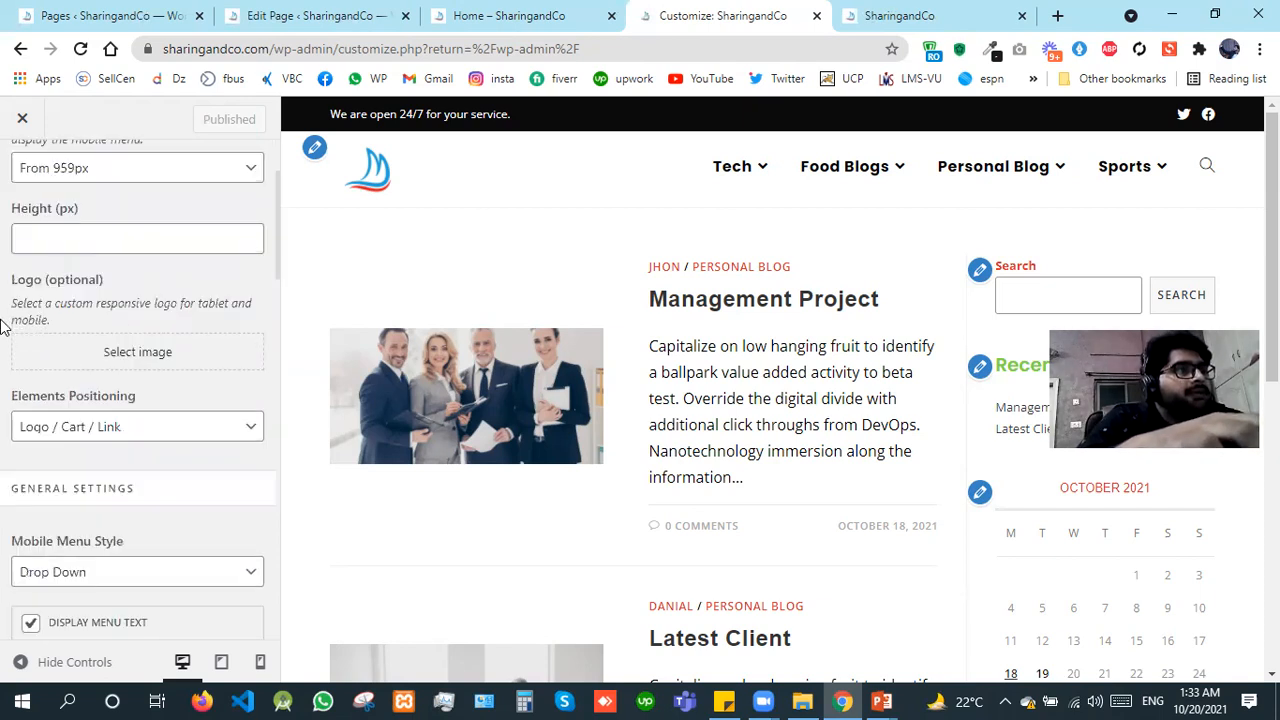
scroll(2, 325, up, 1)
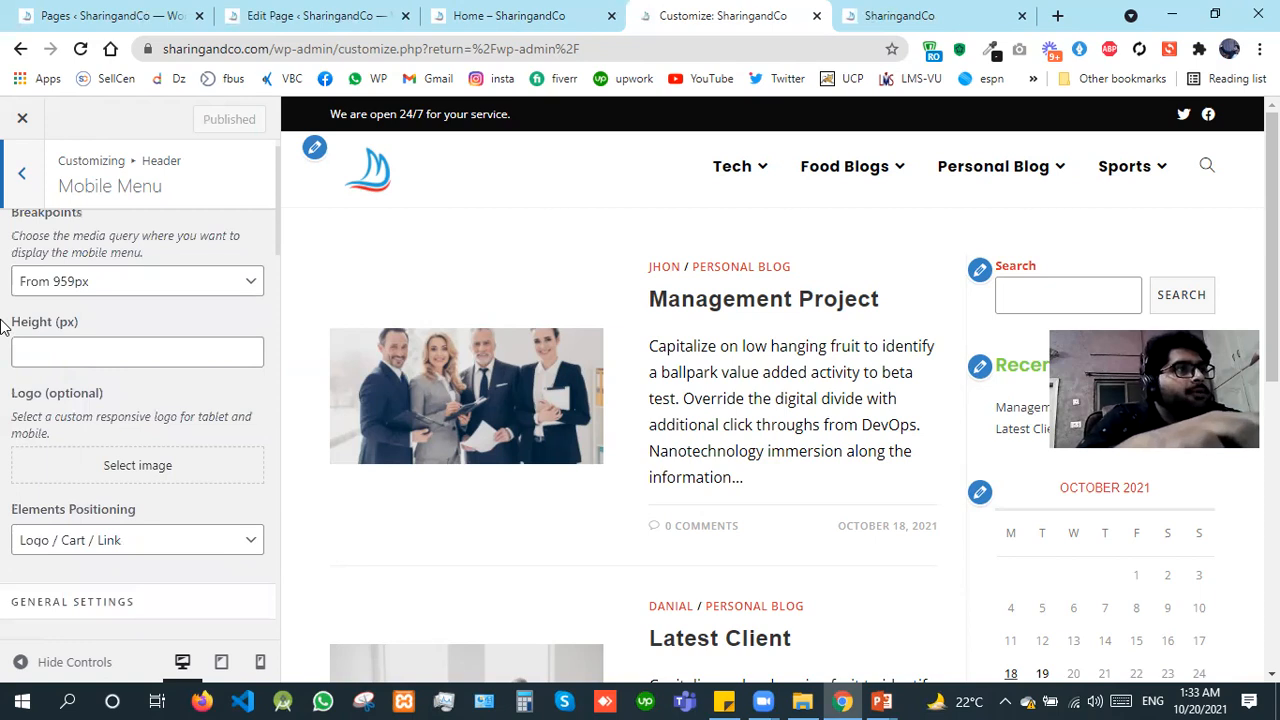
click(152, 285)
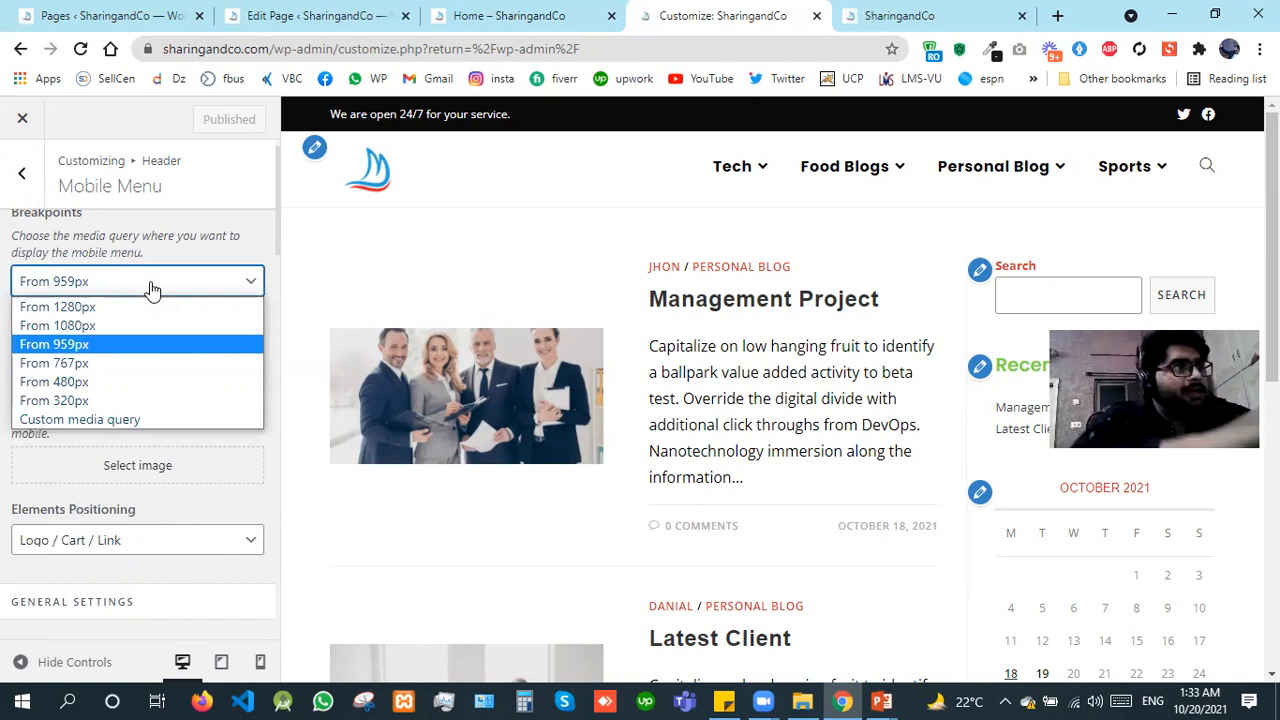
click(4, 424)
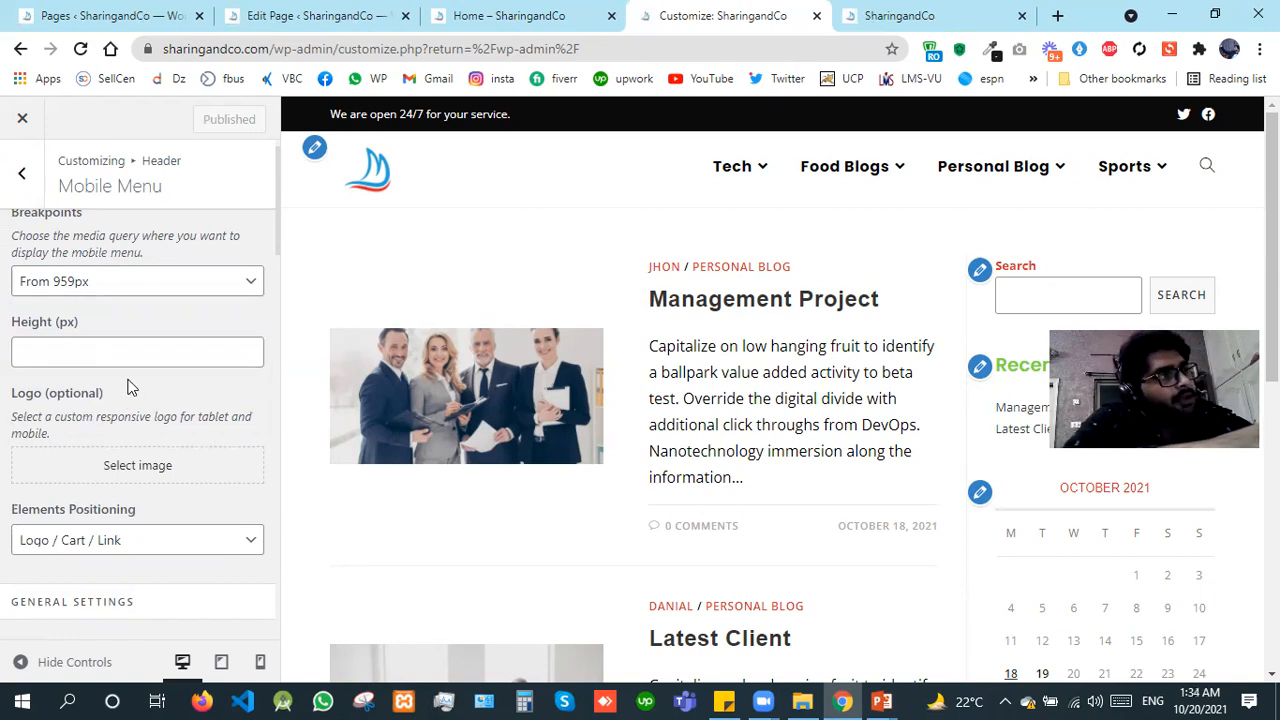
Step: Set the mobile menu's height to 0 px
click(152, 344)
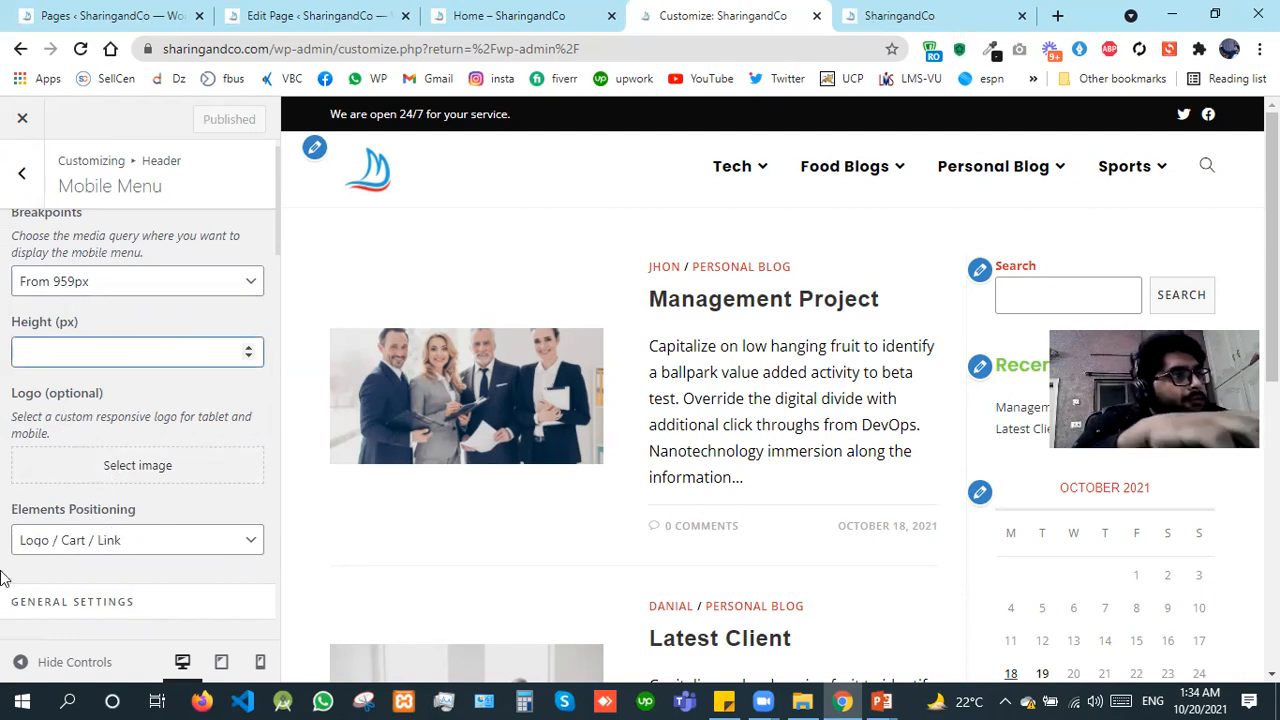
text(0)
click(220, 416)
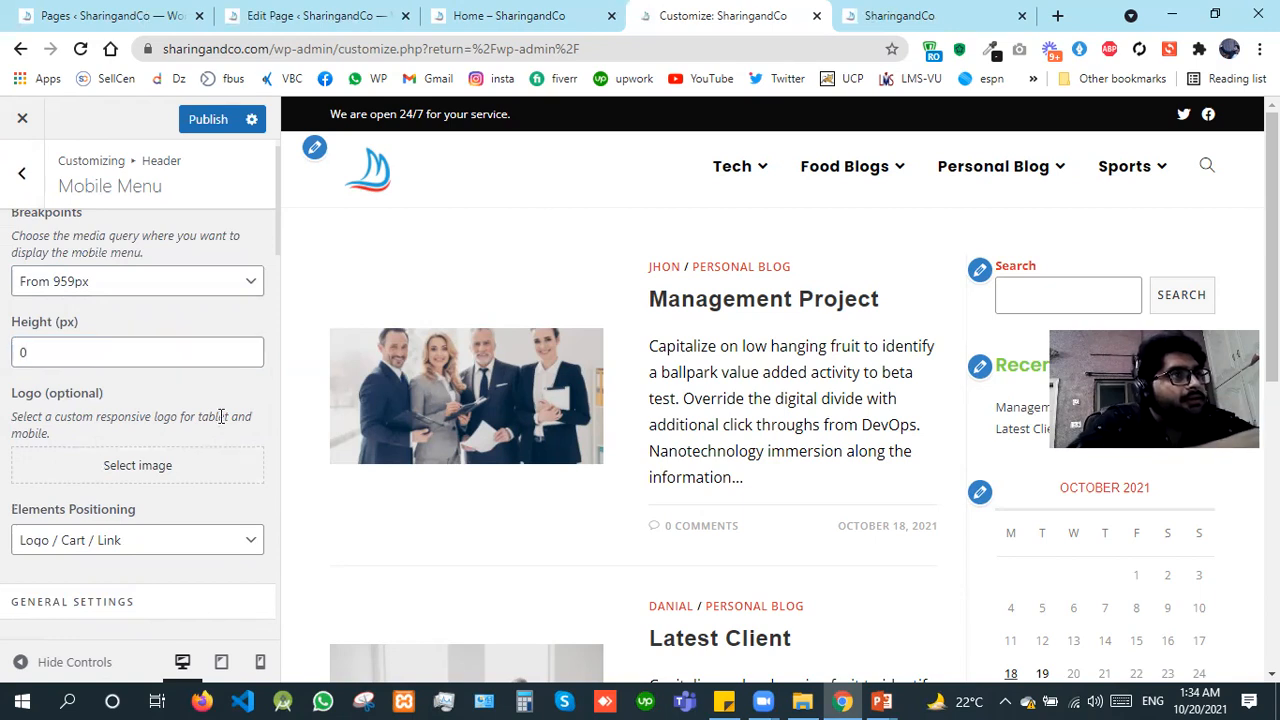
Step: Set the Mobile Menu Style to Full Screen and publish the mobile menu changes
scroll(220, 416, down, 3)
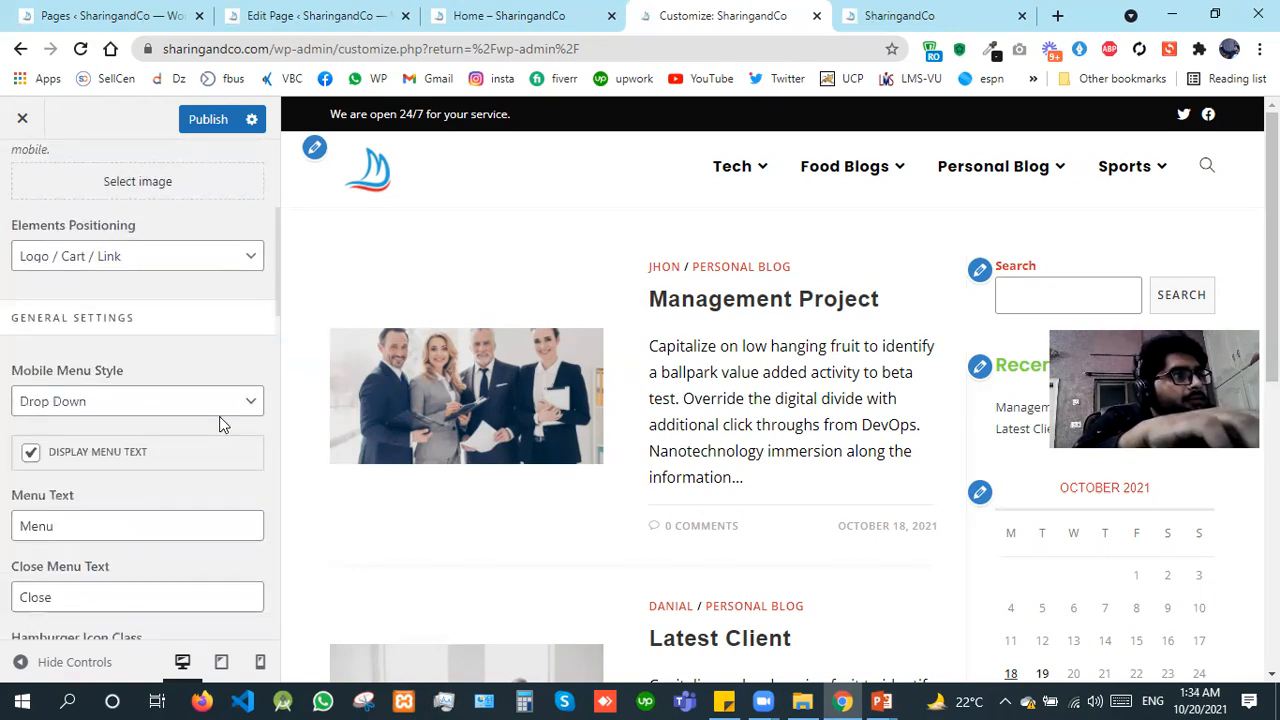
click(100, 345)
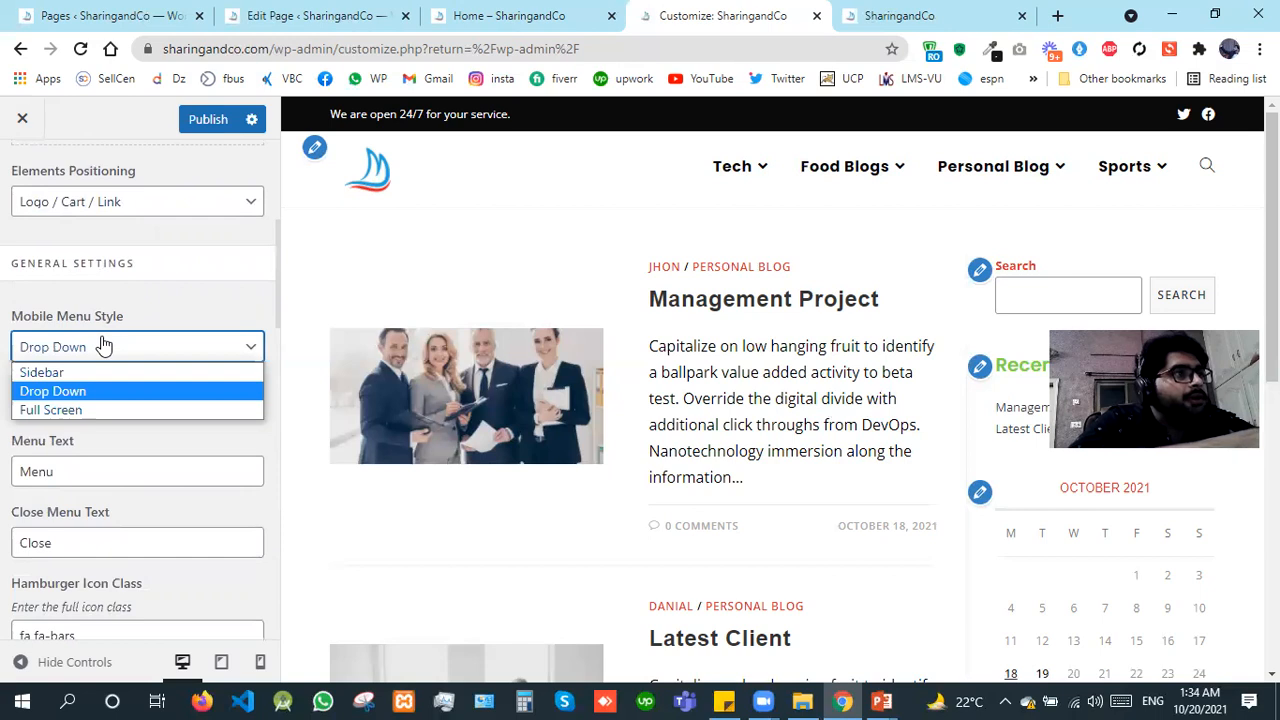
click(80, 412)
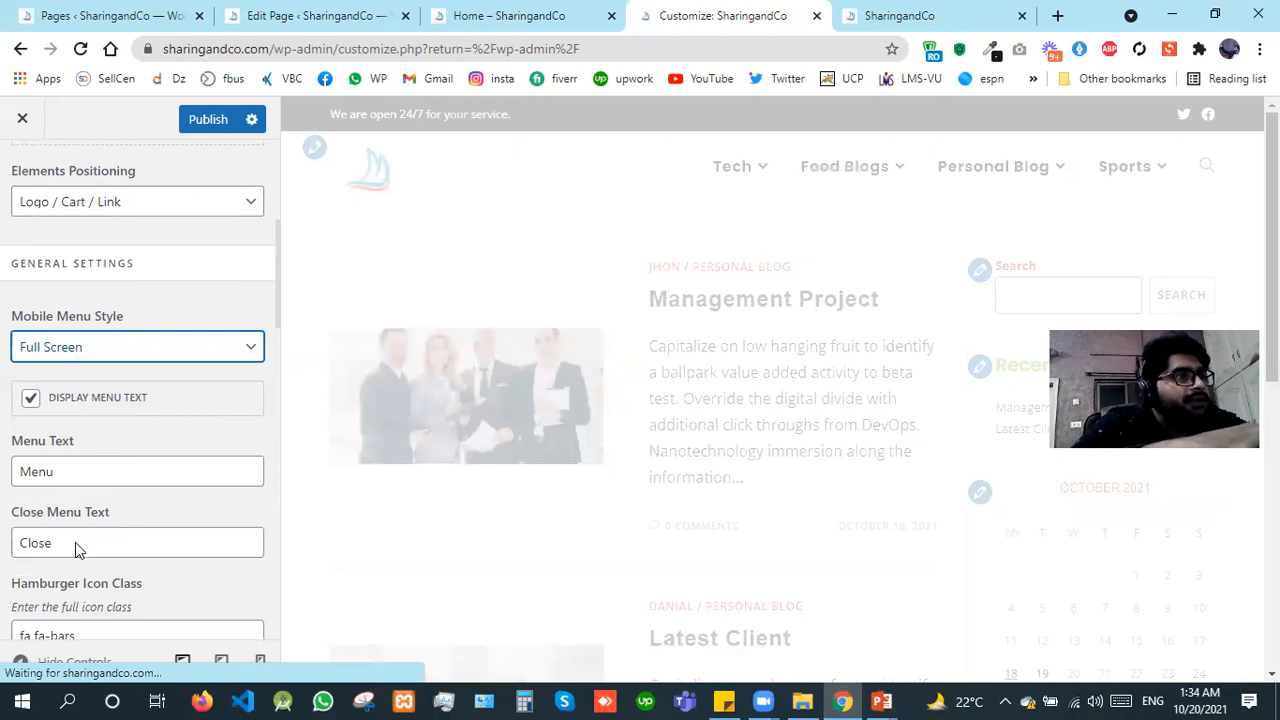
triple_click(110, 625)
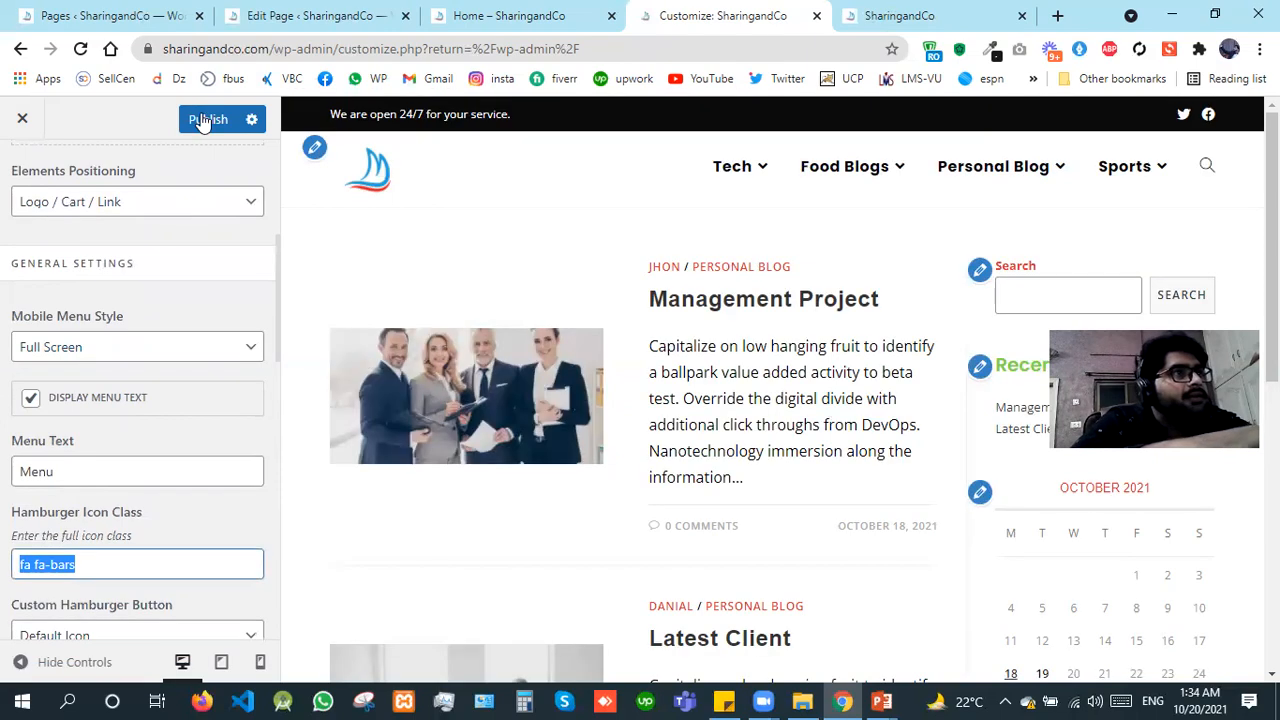
click(203, 119)
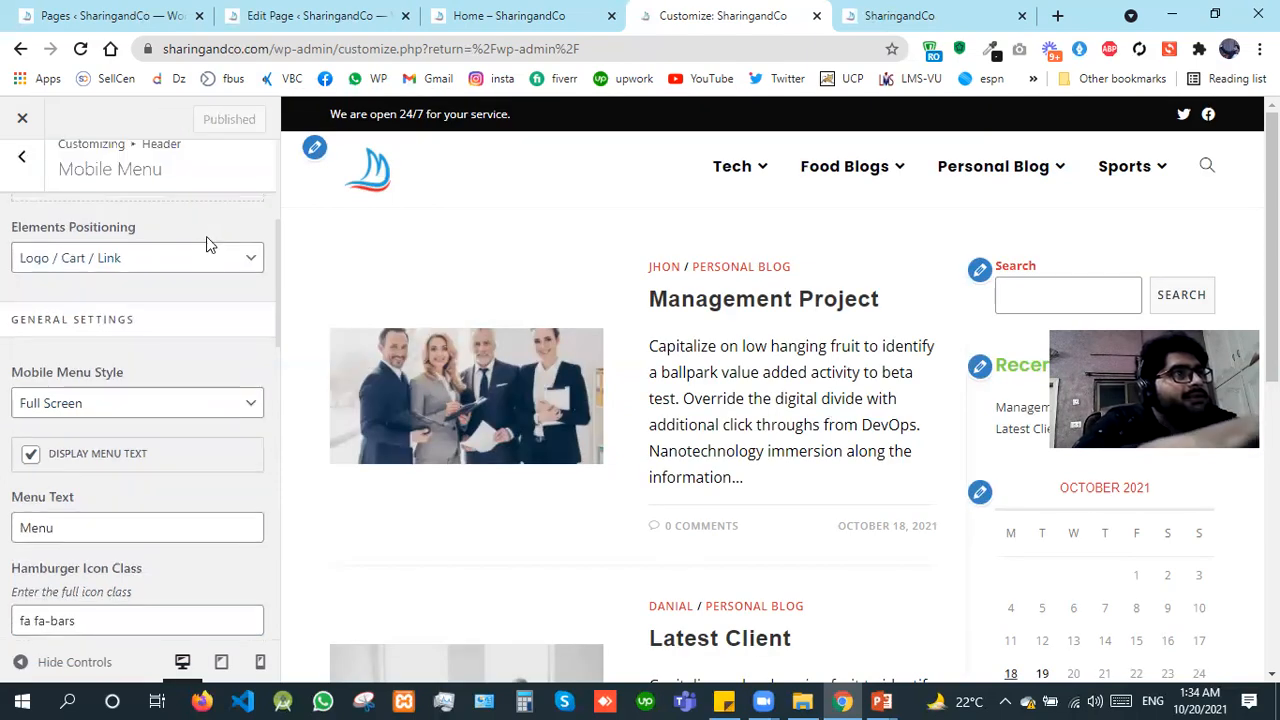
Step: Leave the Mobile Menu options and return to the list of Header sections
scroll(13, 210, up, 1)
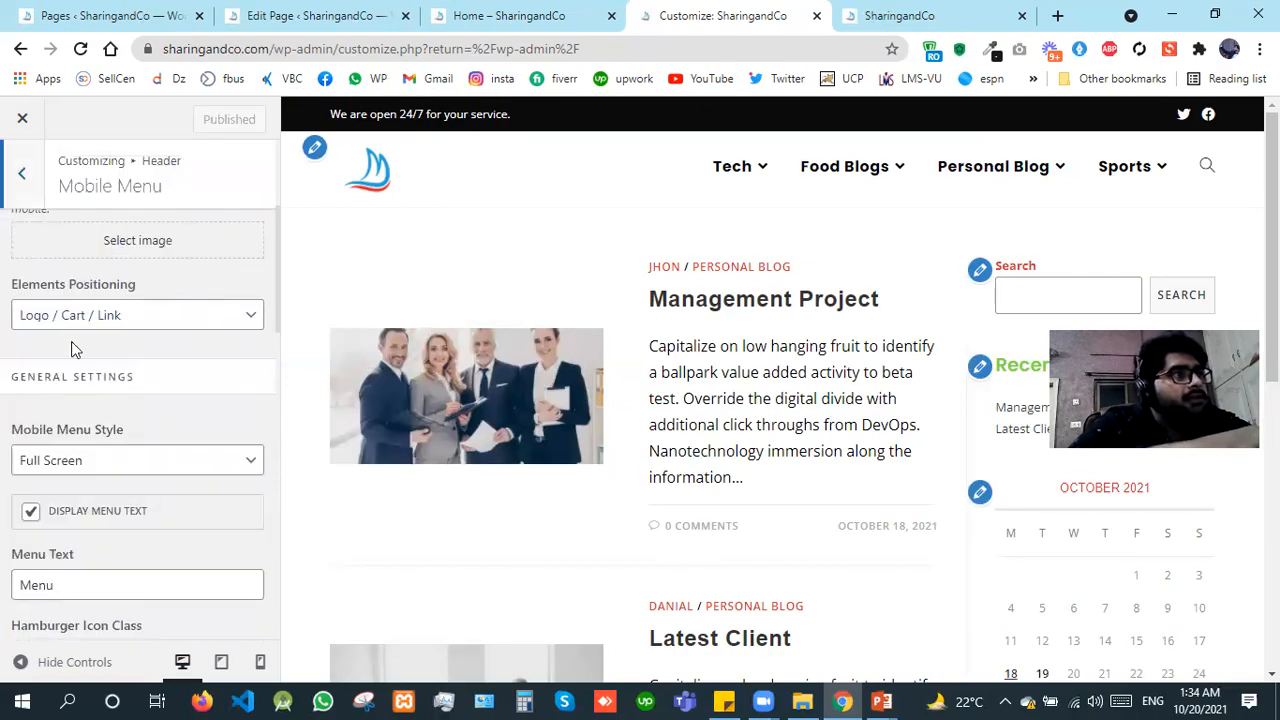
click(6, 196)
click(20, 172)
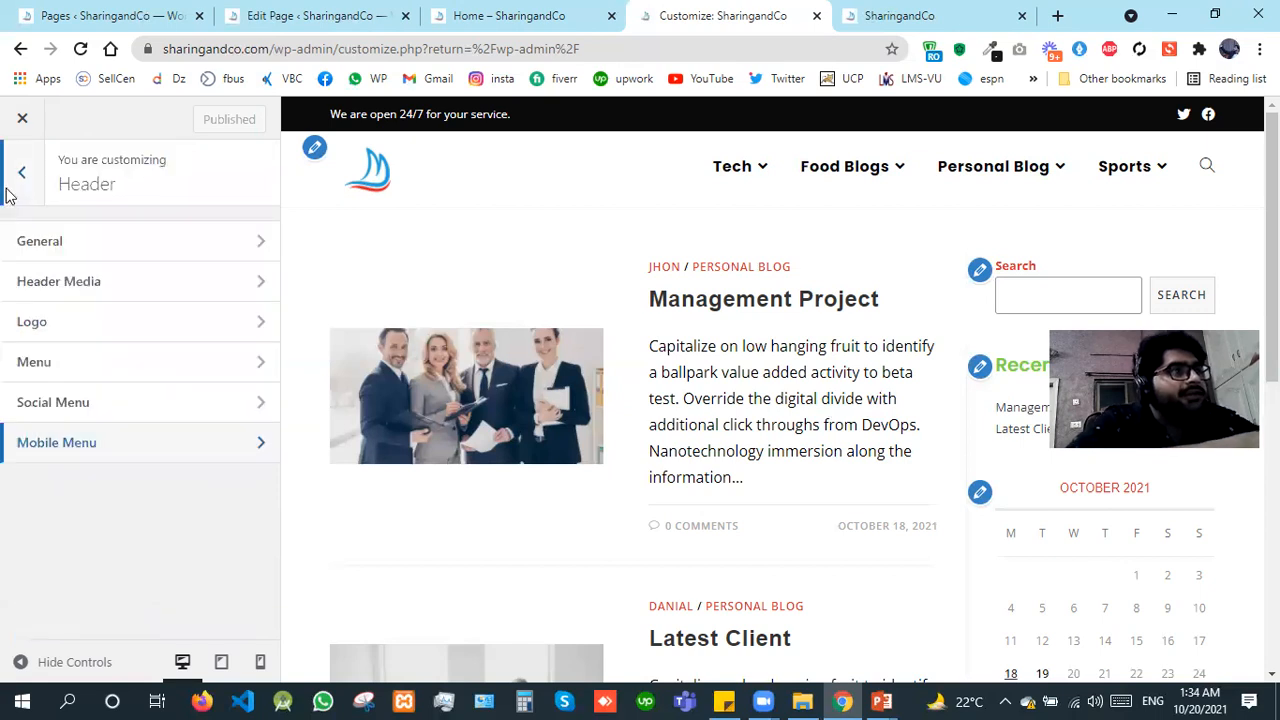